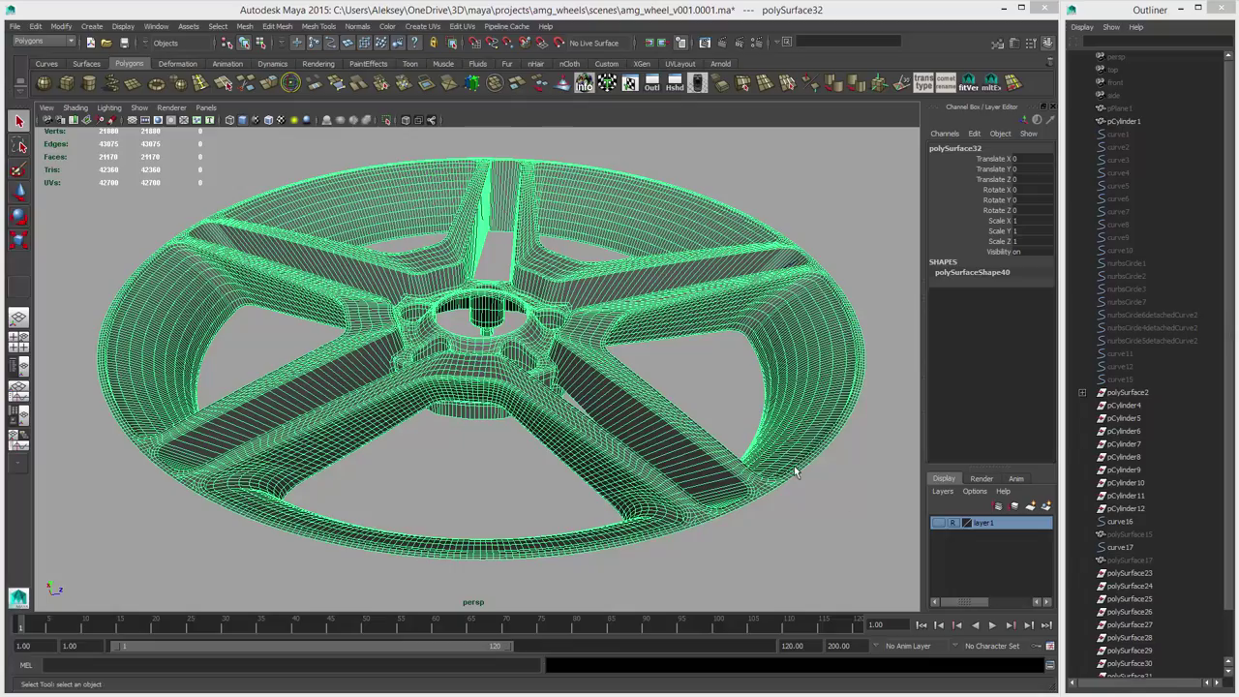
- Examine the wheel mesh from several angles, including the open slots between the paired spokes and the rim
alt+drag(790, 422, 725, 458)
alt+middle_drag(725, 459, 711, 387)
alt+right_drag(711, 387, 808, 436)
alt+drag(808, 435, 484, 426)
alt+right_drag(484, 426, 644, 467)
alt+drag(643, 467, 379, 484)
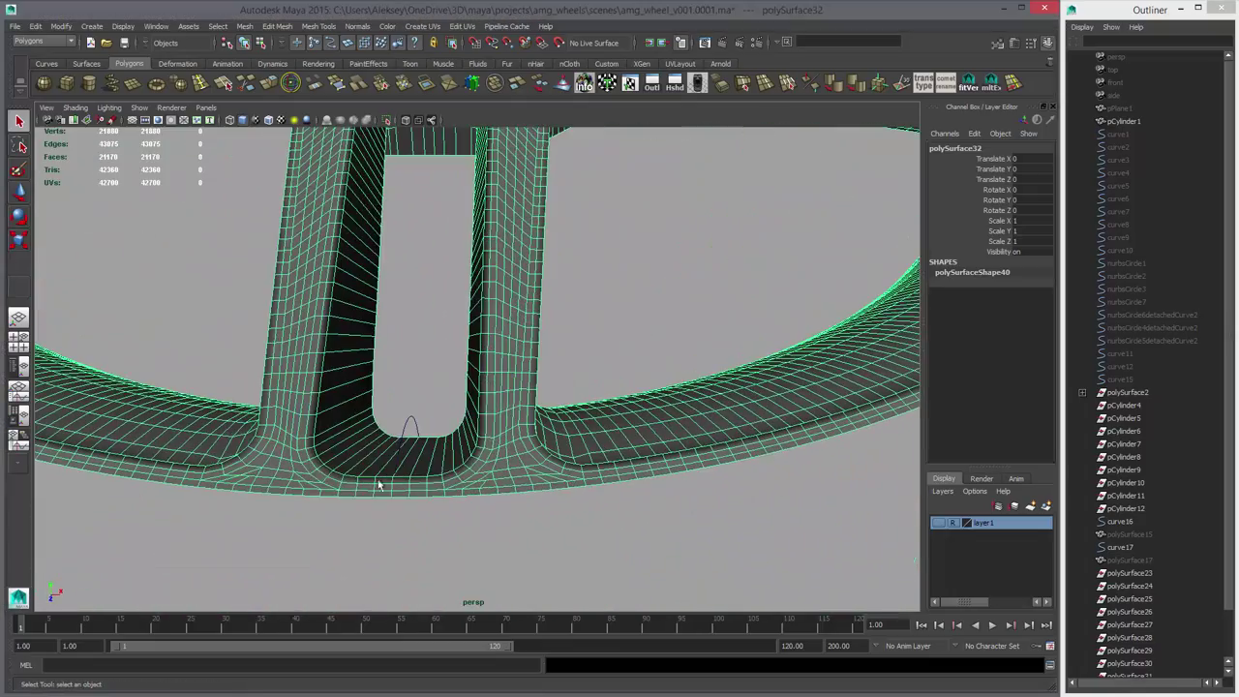
alt+drag(468, 461, 562, 267)
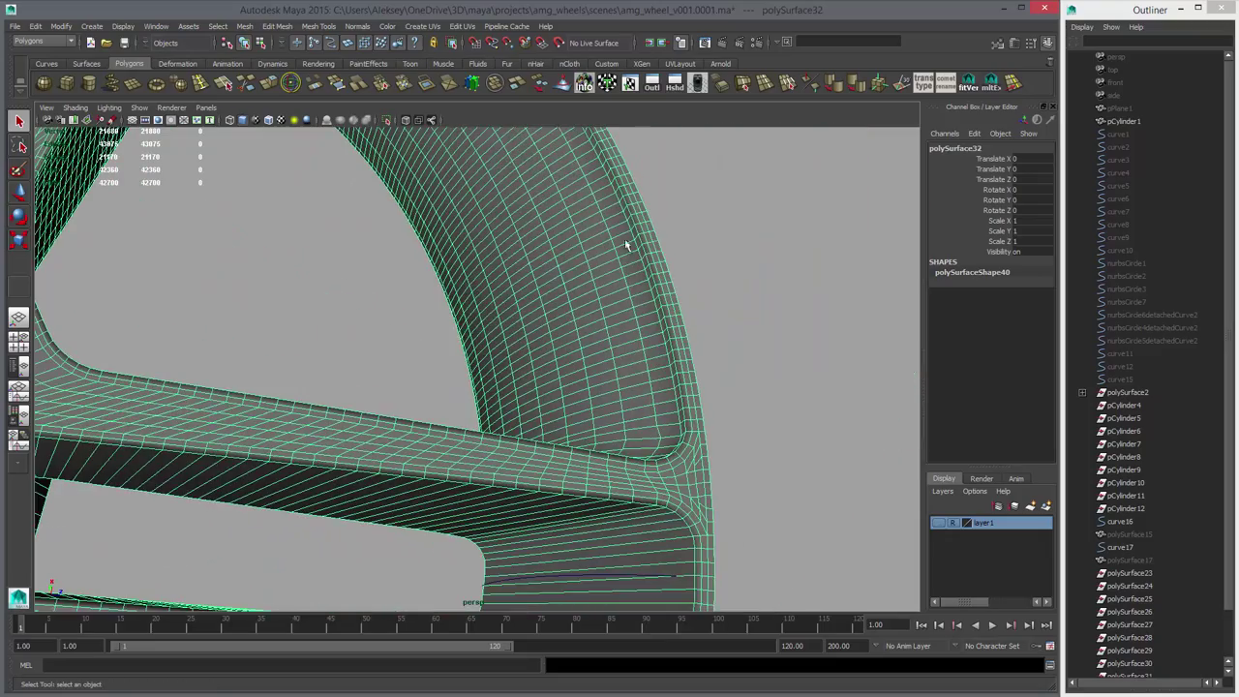
alt+drag(515, 366, 726, 411)
alt+right_drag(726, 412, 542, 404)
alt+drag(542, 403, 716, 390)
alt+right_drag(716, 390, 619, 363)
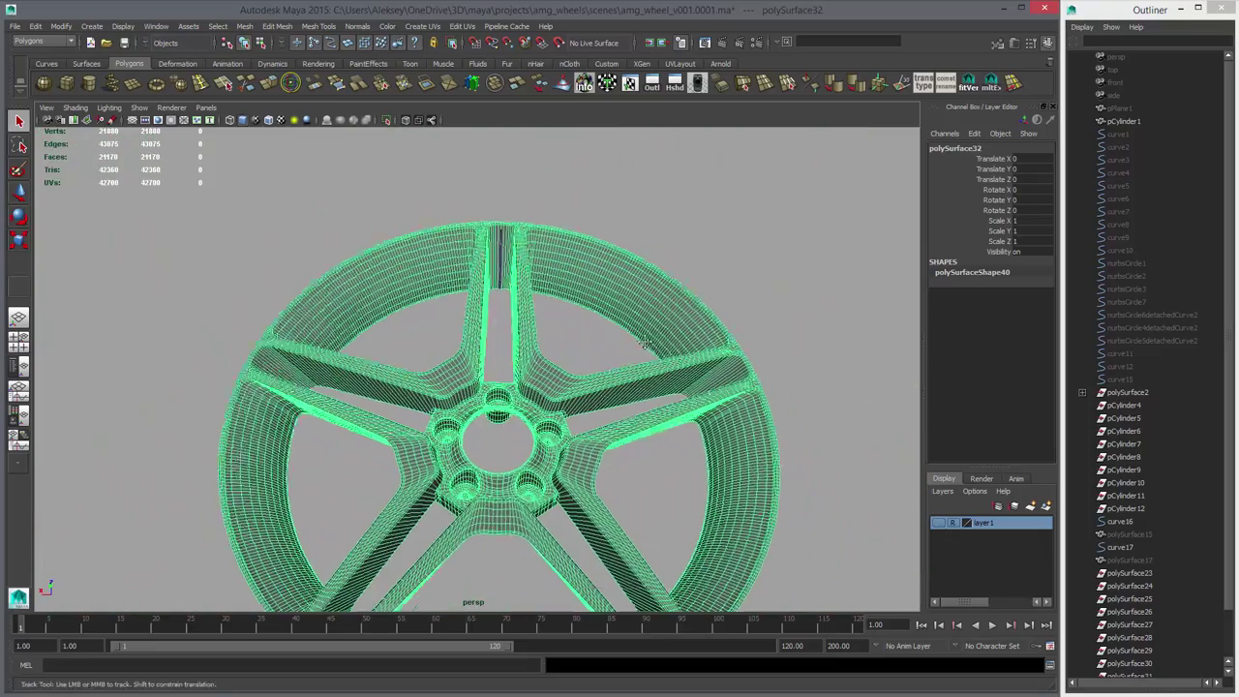
- Duplicate the wheel mesh and set the copy's Y rotation to 36
key(w)
mouse_move(620, 363)
alt+mouse_down()
mouse_move(653, 351)
mouse_move(603, 338)
mouse_move(611, 357)
alt+mouse_up()
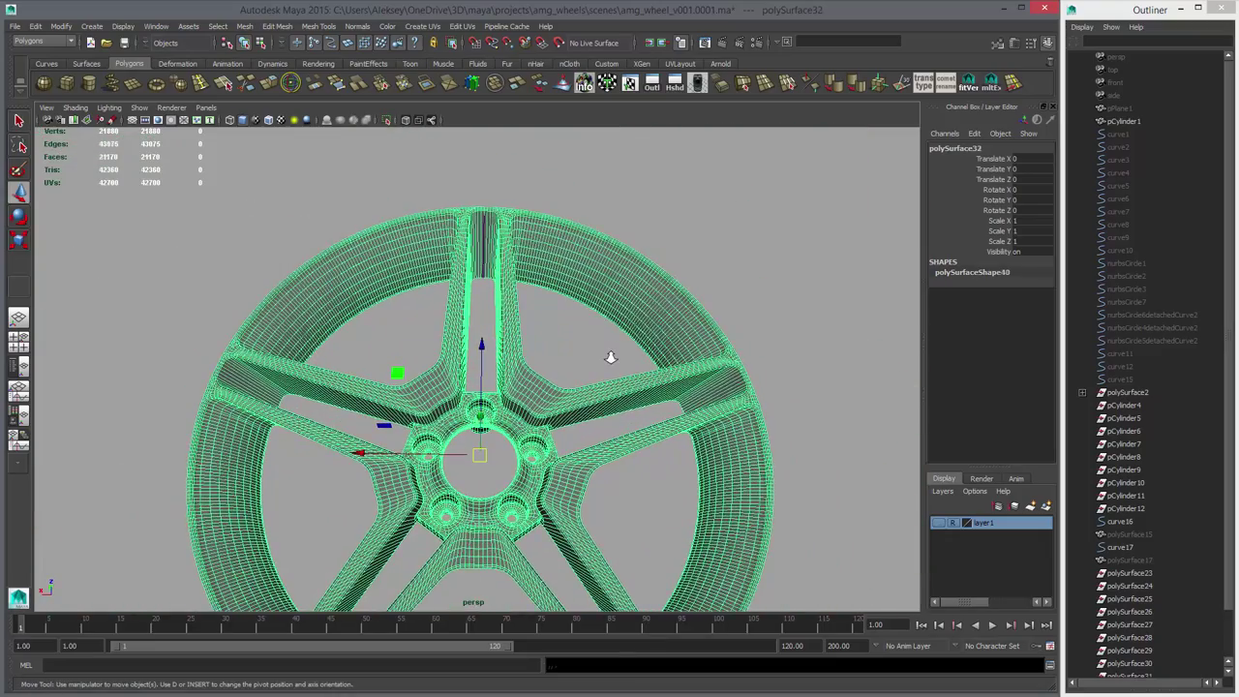
key(ctrl+d)
key(e)
drag(588, 509, 815, 404)
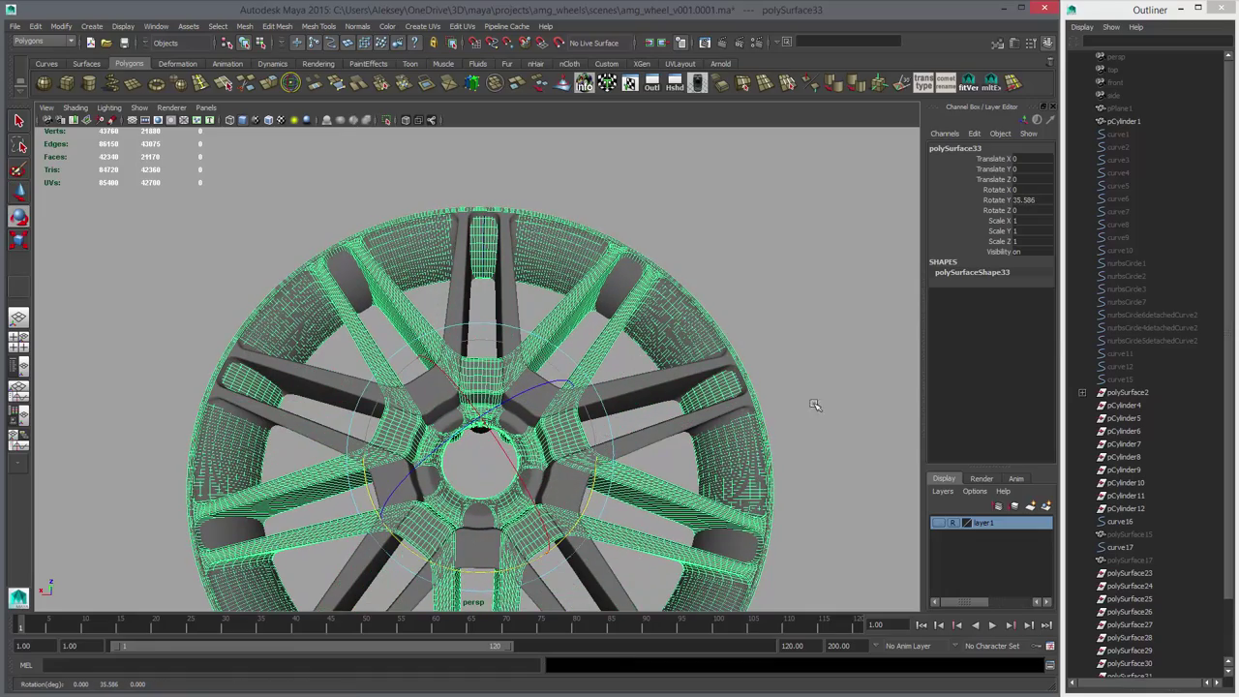
click(1034, 203)
text(36)
key(Return)
- Select the strip of rim faces on the rotated copy that fills the slot between the paired spokes
alt+right_drag(764, 235, 1103, 474)
alt+middle_drag(668, 276, 739, 271)
alt+right_drag(739, 271, 814, 231)
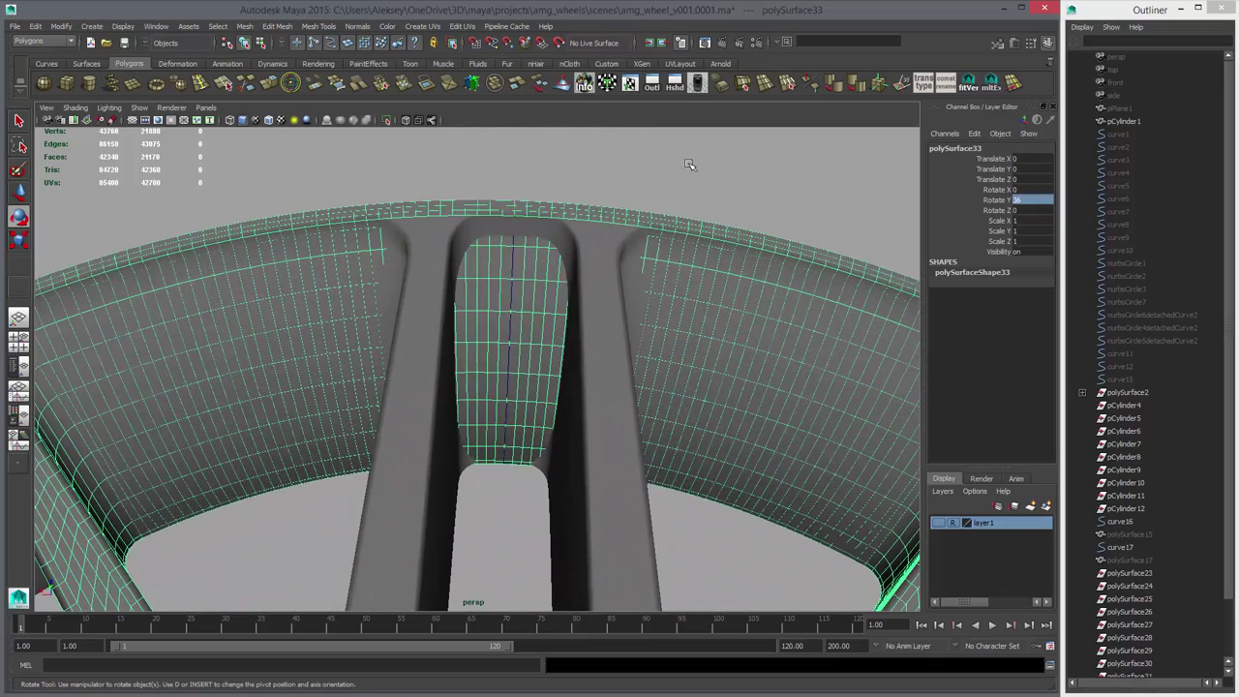
key(4)
right_drag(686, 159, 687, 128)
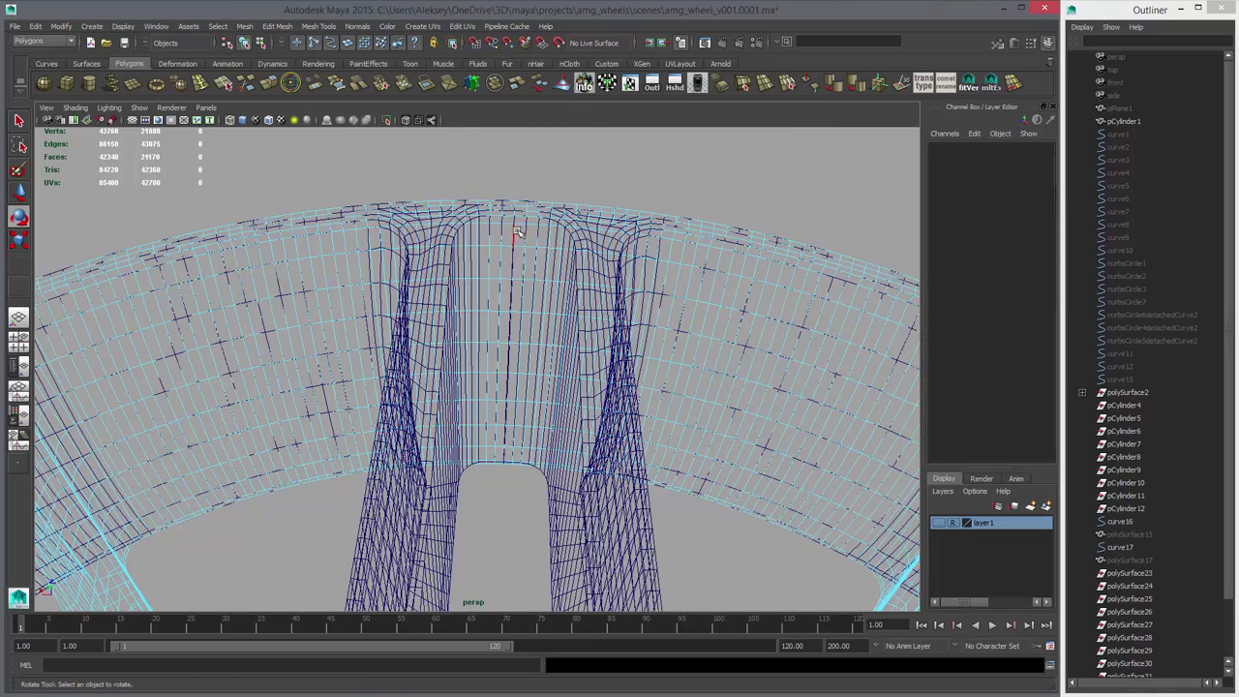
double_click(518, 233)
key(w)
shift+right_click(694, 165)
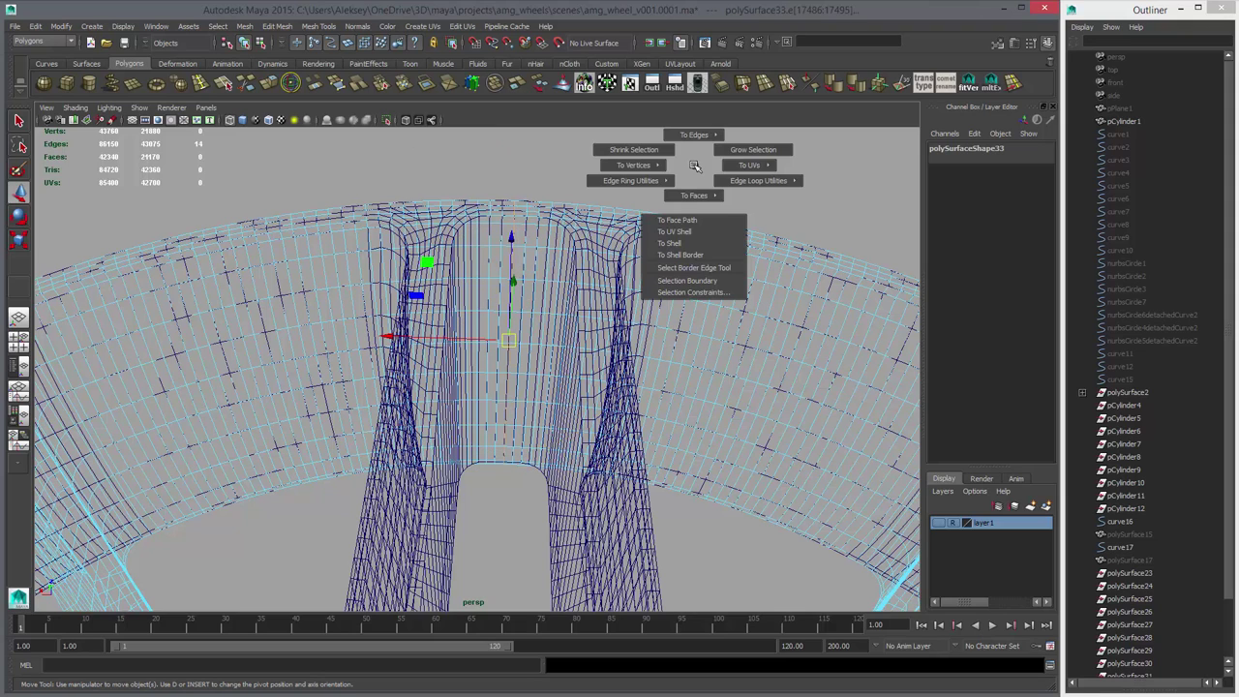
ctrl+right_drag(695, 177, 701, 228)
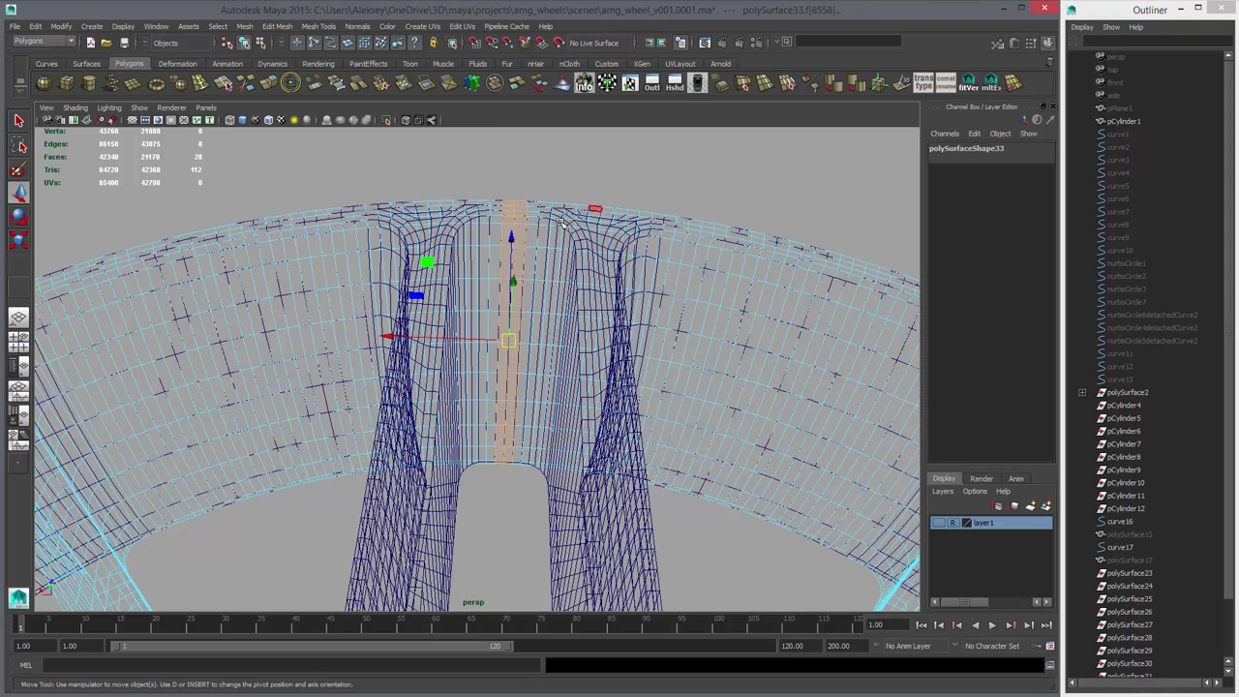
right_drag(520, 232, 521, 263)
key(shift+period)
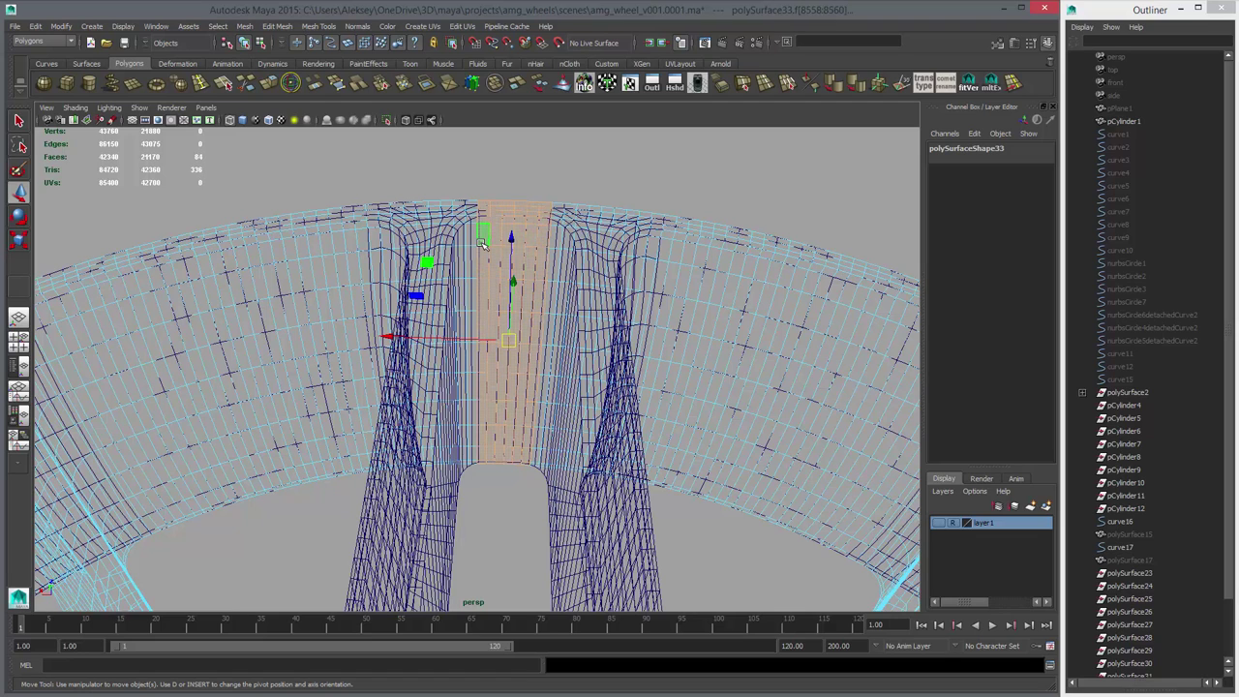
- Delete all other faces of the rotated copy, keeping only the selected rim strip
alt+right_drag(859, 370, 294, 337)
drag(287, 275, 837, 680)
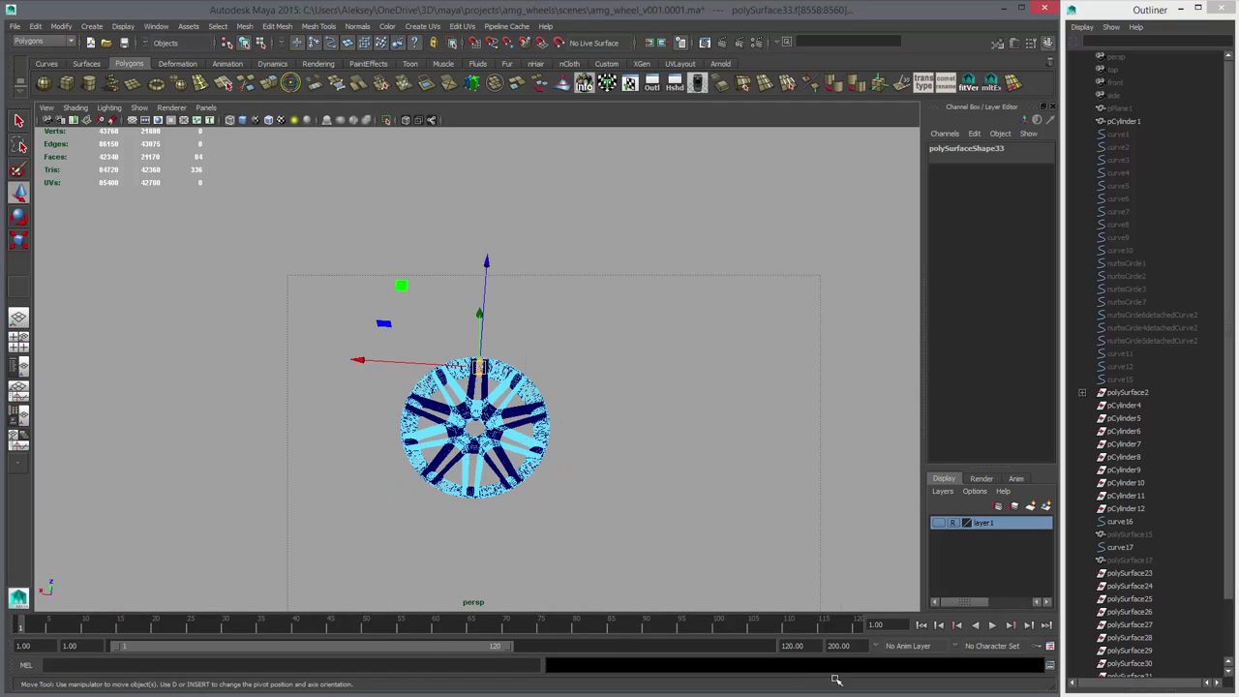
key(ctrl+shift+i)
key(Delete)
alt+right_drag(575, 386, 895, 438)
alt+drag(568, 389, 464, 373)
alt+right_drag(668, 452, 803, 476)
alt+middle_drag(578, 403, 619, 472)
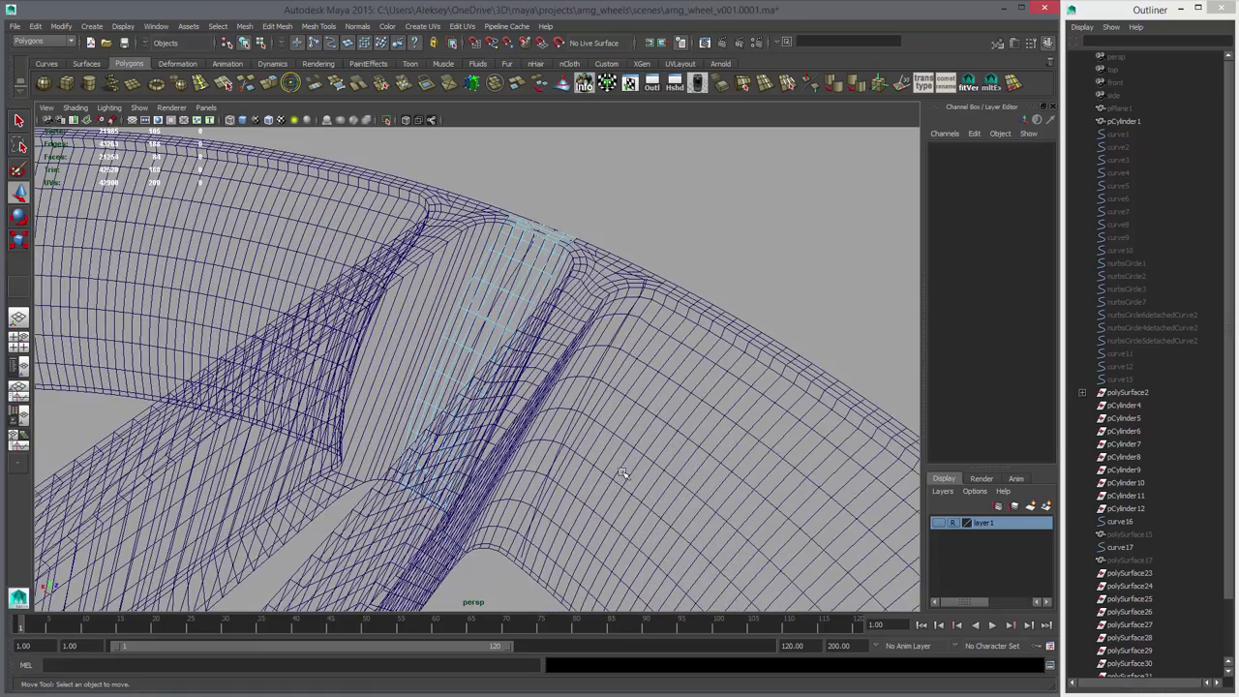
- Inspect in shaded display how the rim strip sits between the paired spokes of the original wheel
key(5)
alt+drag(566, 375, 592, 384)
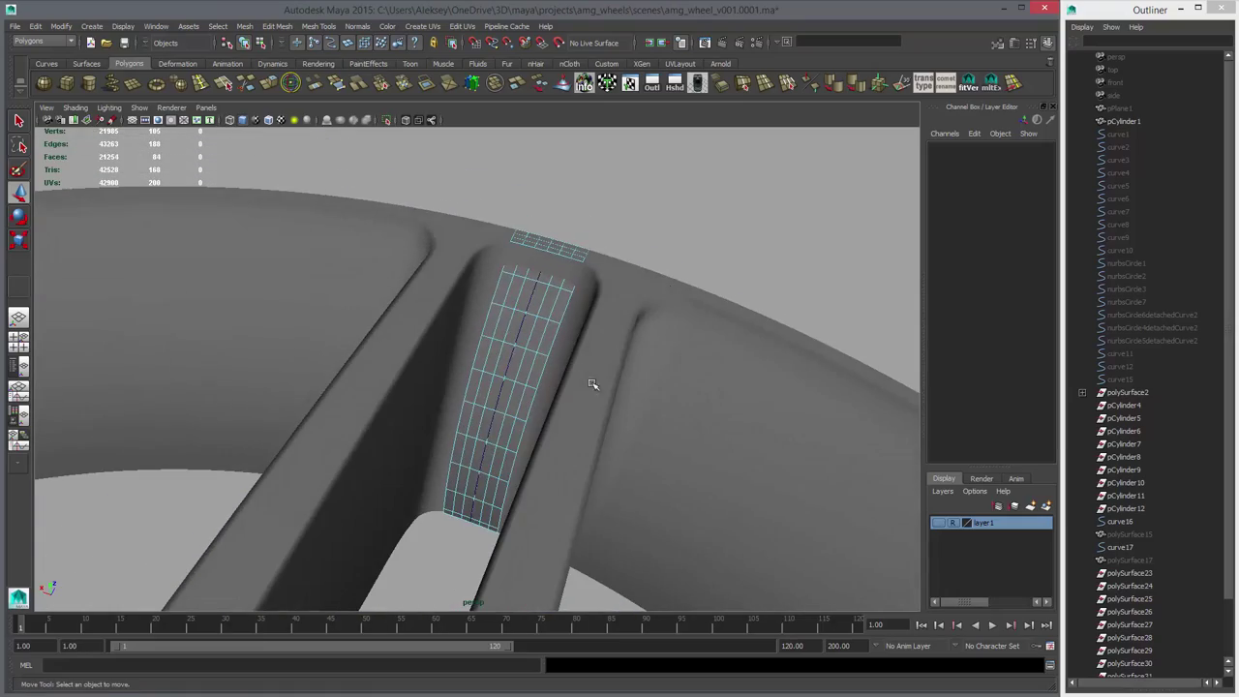
click(478, 282)
alt+right_drag(529, 335, 623, 368)
alt+drag(623, 367, 614, 329)
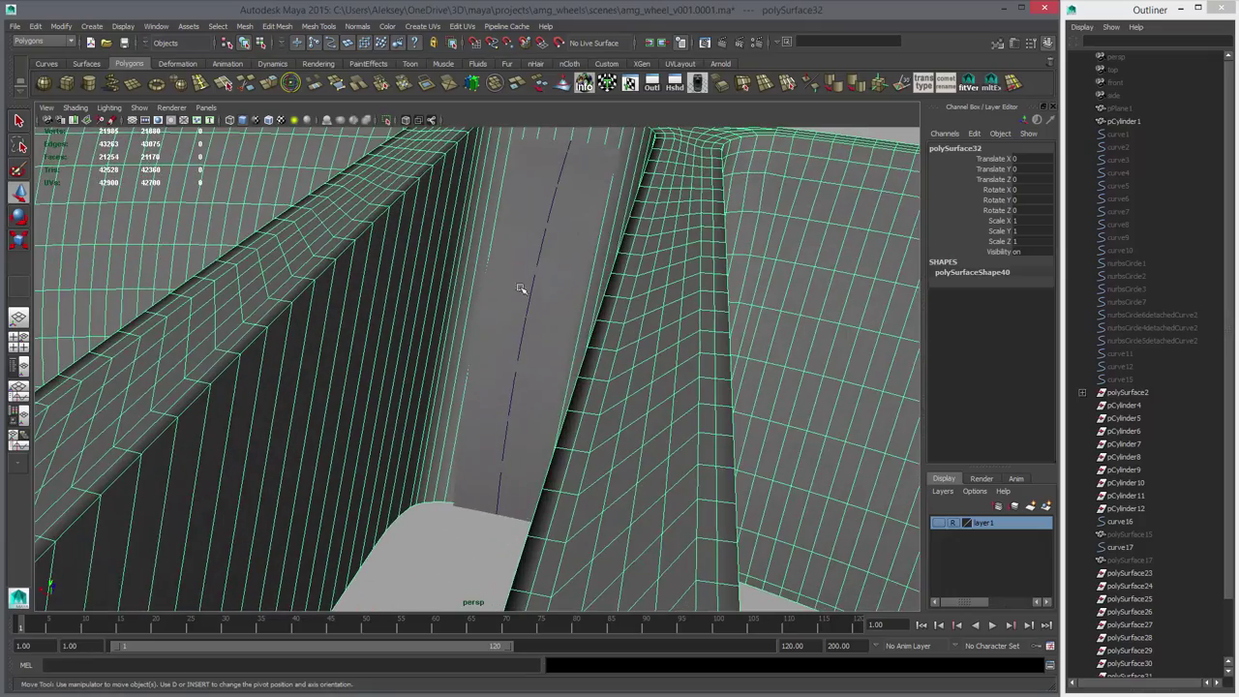
alt+right_drag(901, 381, 530, 355)
alt+drag(625, 353, 650, 389)
alt+right_drag(650, 389, 738, 427)
alt+right_drag(731, 344, 418, 319)
alt+drag(417, 319, 454, 392)
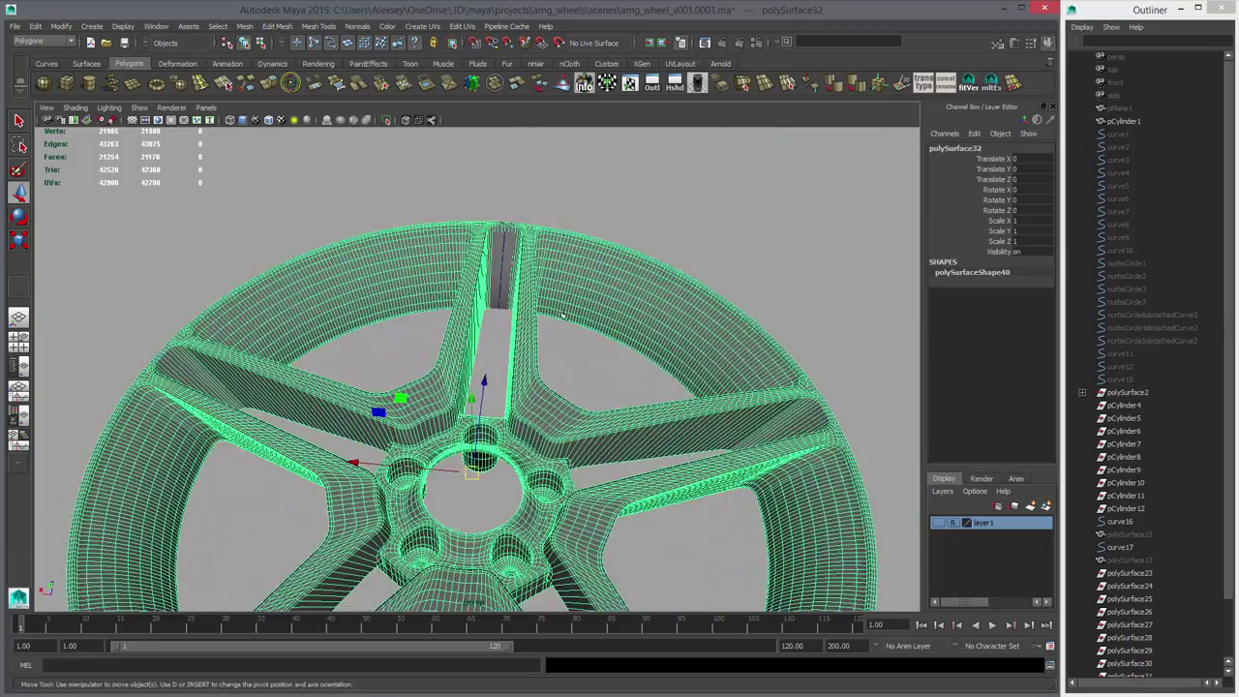
- Delete the right half of the wheel's faces in the top view, up to the vertical centre line
key(space)
key(space)
alt+middle_drag(526, 415, 530, 332)
right_drag(530, 332, 536, 361)
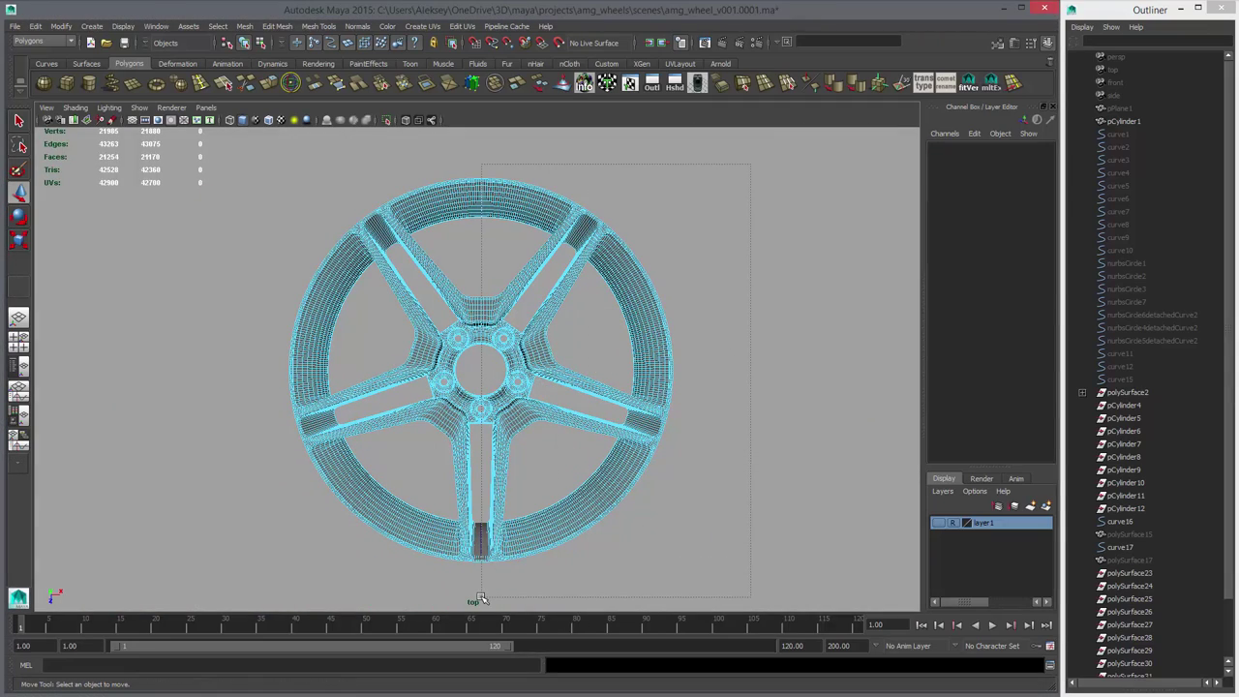
drag(481, 597, 481, 598)
alt+middle_drag(489, 575, 513, 368)
alt+right_drag(513, 368, 683, 387)
alt+middle_drag(684, 387, 654, 501)
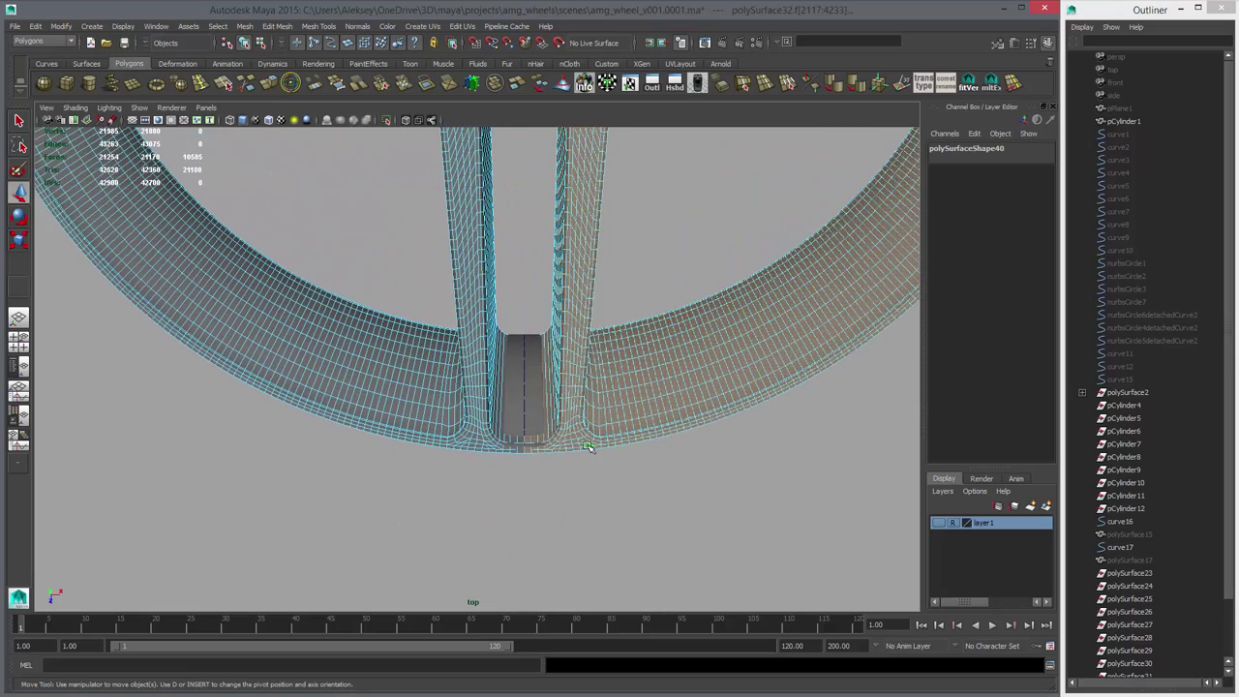
key(Delete)
- Delete the face loop crossing the junction between the two lower-left spokes, from the hub opening to the spoke edge
alt+right_drag(776, 412, 523, 296)
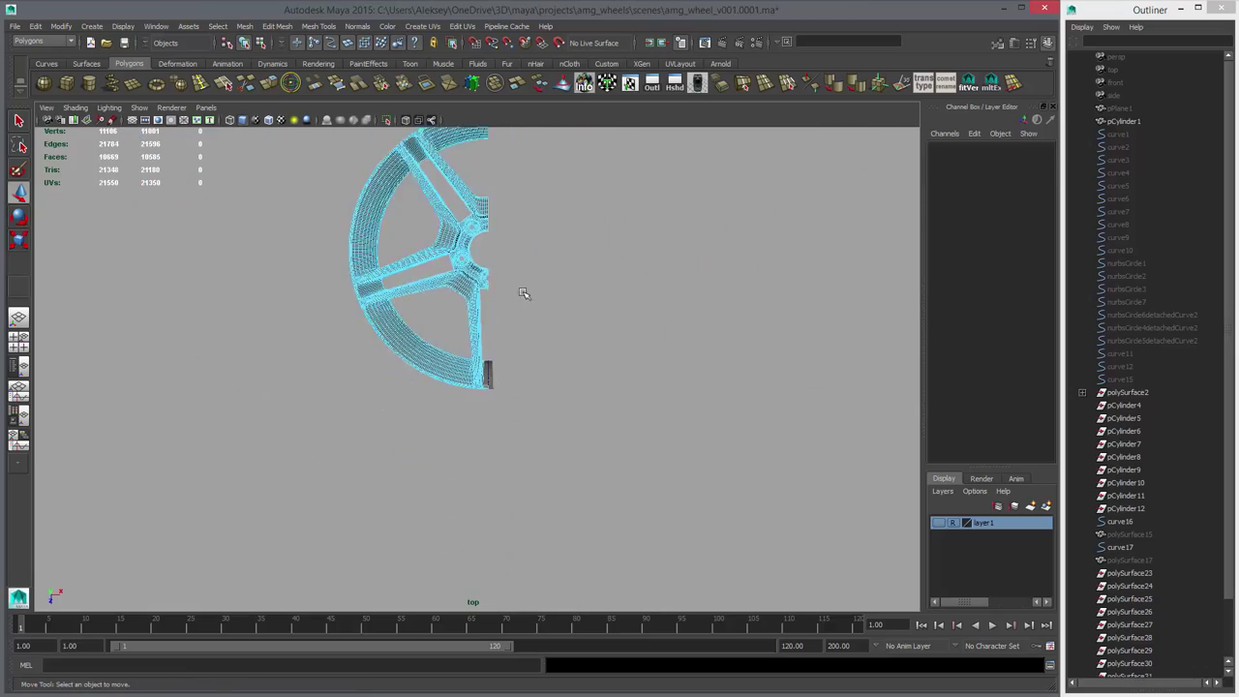
alt+middle_drag(523, 296, 531, 424)
alt+right_drag(629, 430, 779, 451)
alt+middle_drag(547, 313, 599, 227)
alt+right_drag(648, 348, 733, 404)
alt+middle_drag(733, 404, 704, 446)
alt+right_drag(704, 446, 802, 435)
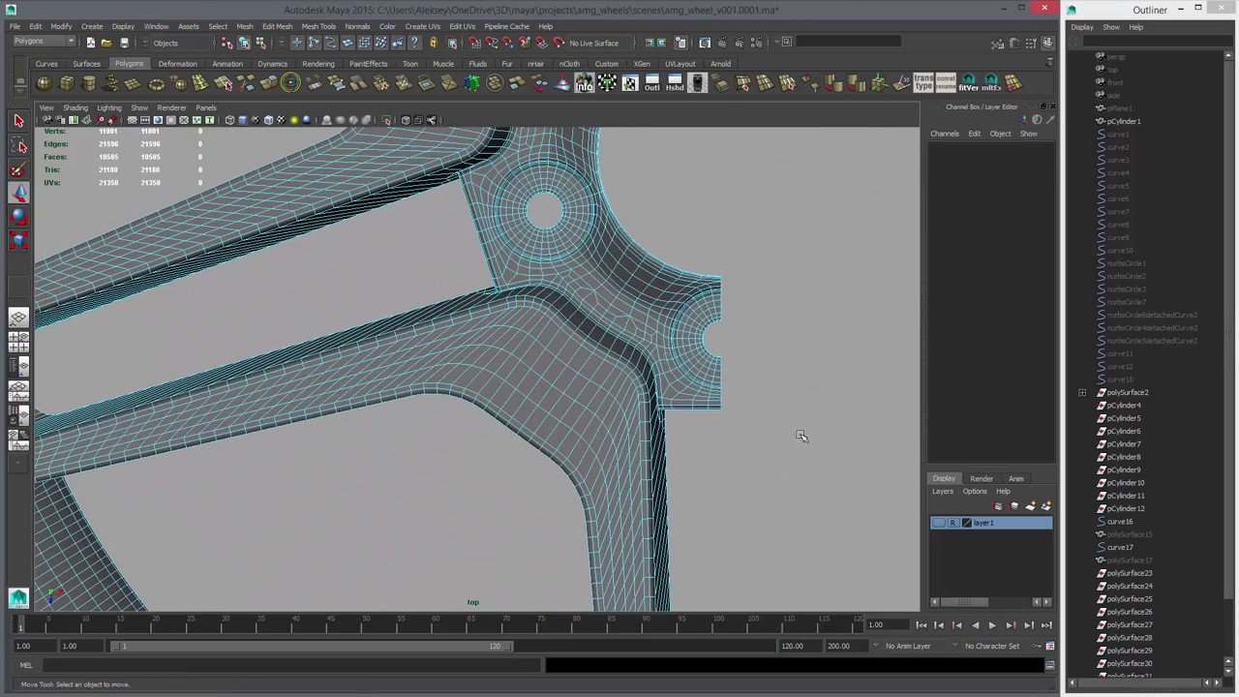
key(q)
click(603, 305)
shift+double_click(602, 312)
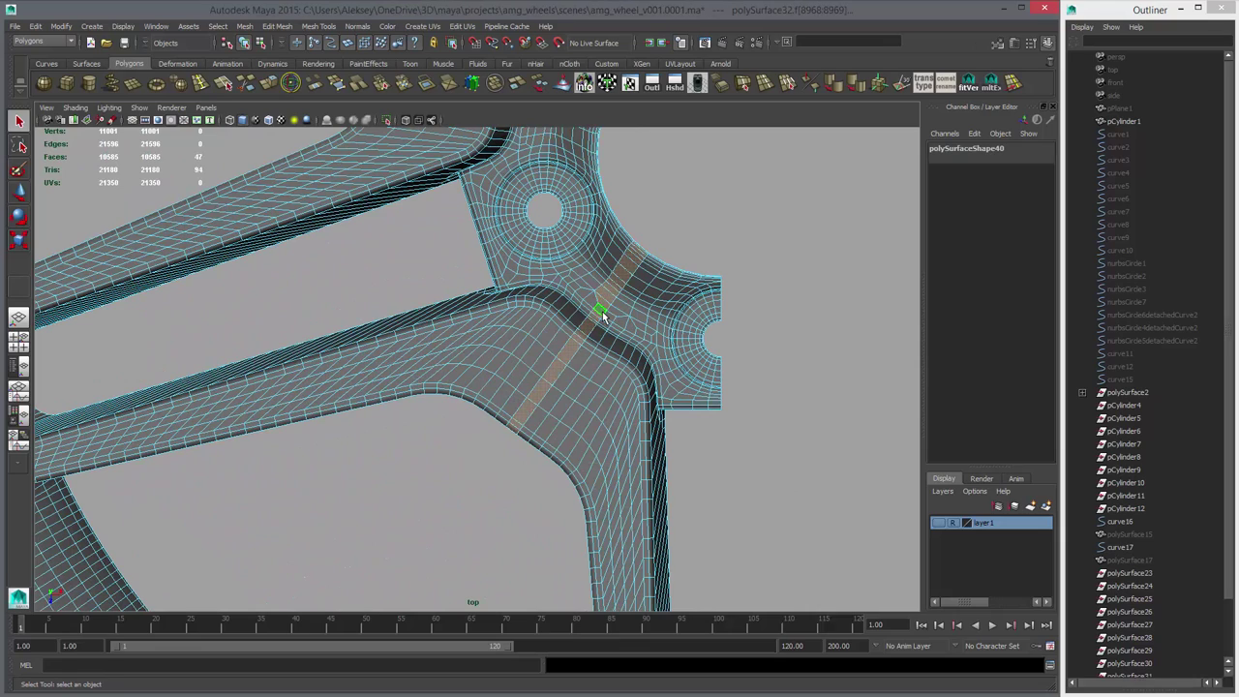
key(Delete)
- Show the hidden construction curves from curve1 through curve15 over the wheel
alt+middle_drag(510, 542, 573, 278)
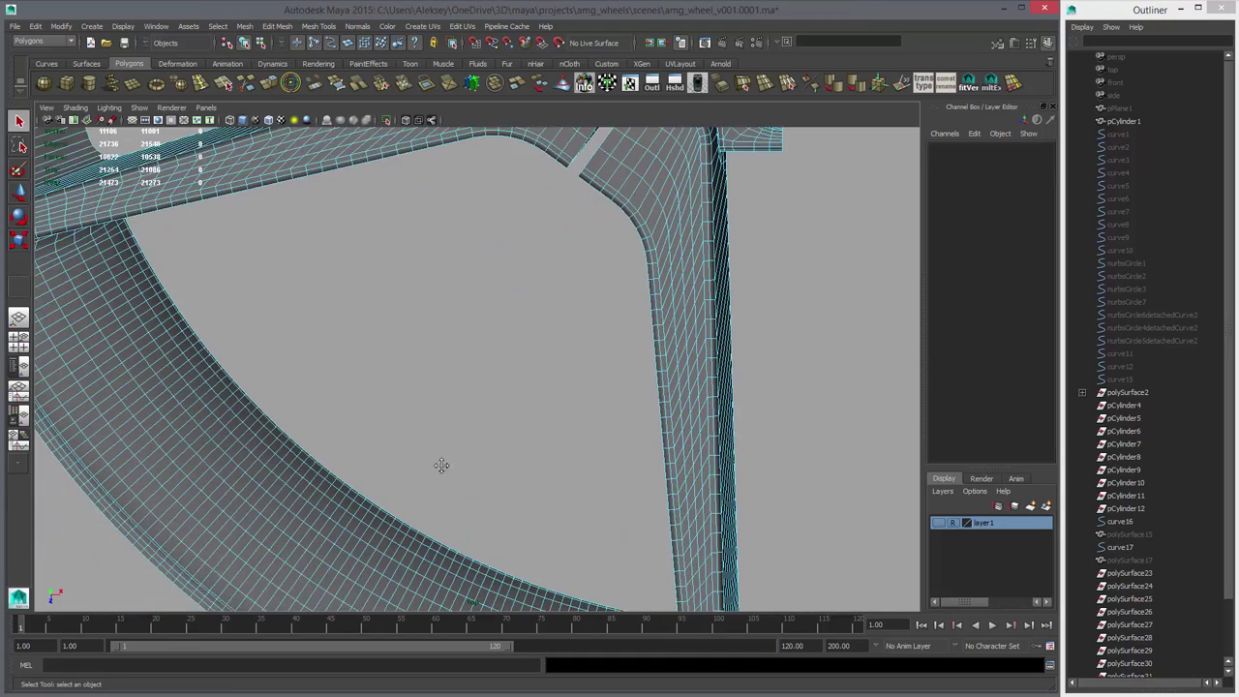
alt+middle_drag(467, 553, 506, 415)
alt+right_drag(506, 416, 467, 400)
alt+middle_drag(468, 400, 430, 435)
alt+right_drag(429, 435, 786, 491)
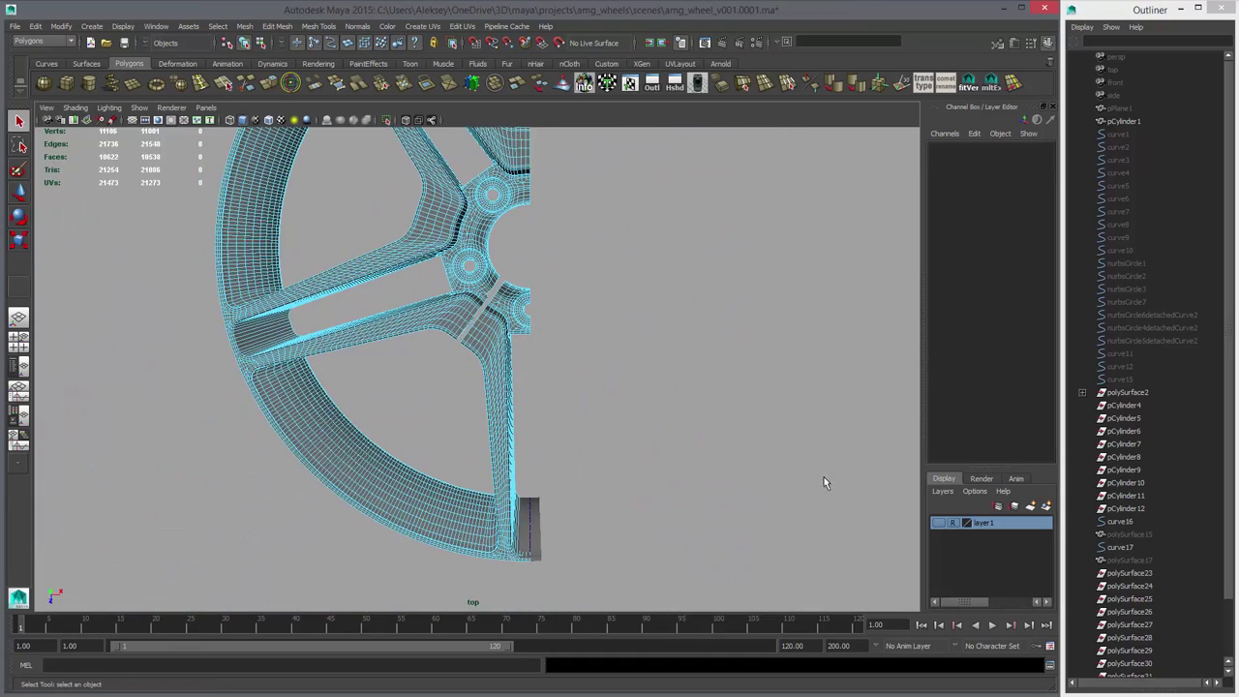
drag(1118, 133, 1123, 378)
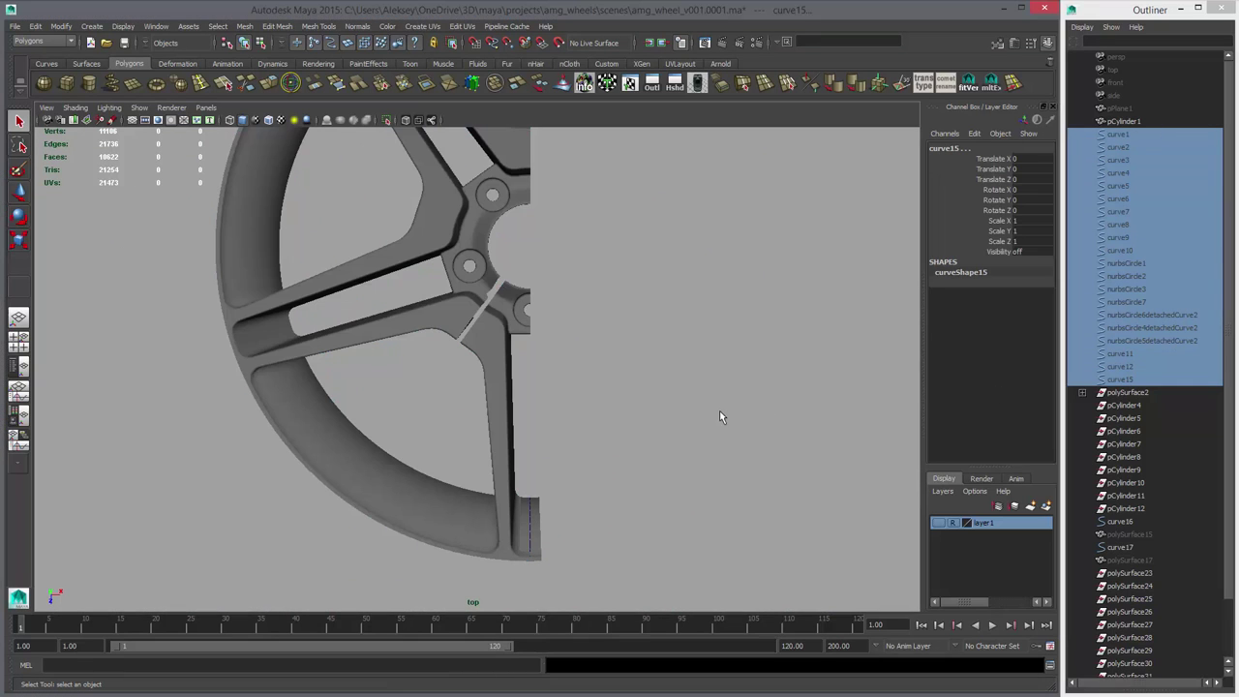
key(shift+h)
alt+middle_drag(422, 499, 482, 445)
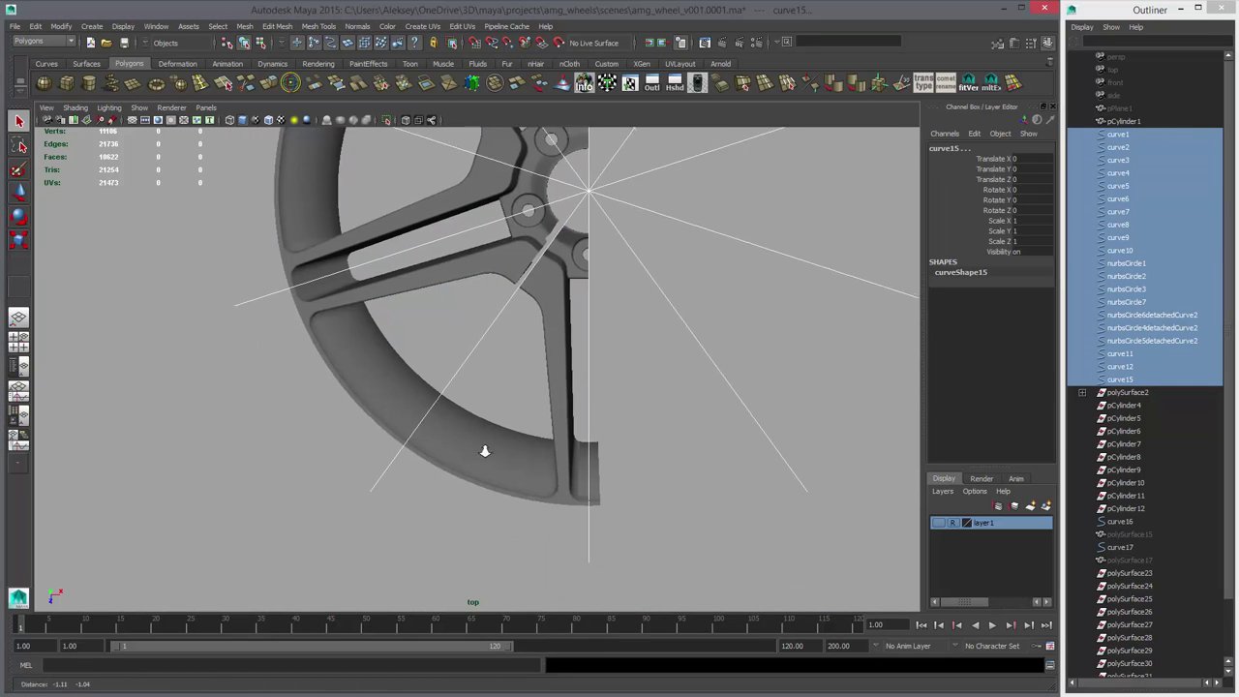
- Delete the rim face strip beside the lower-left guide line and the detached mesh beyond it, leaving one spoke section
alt+right_drag(482, 444, 453, 360)
alt+middle_drag(502, 453, 530, 423)
alt+right_drag(530, 423, 453, 479)
click(454, 477)
right_drag(448, 410, 446, 435)
click(427, 388)
shift+double_click(414, 401)
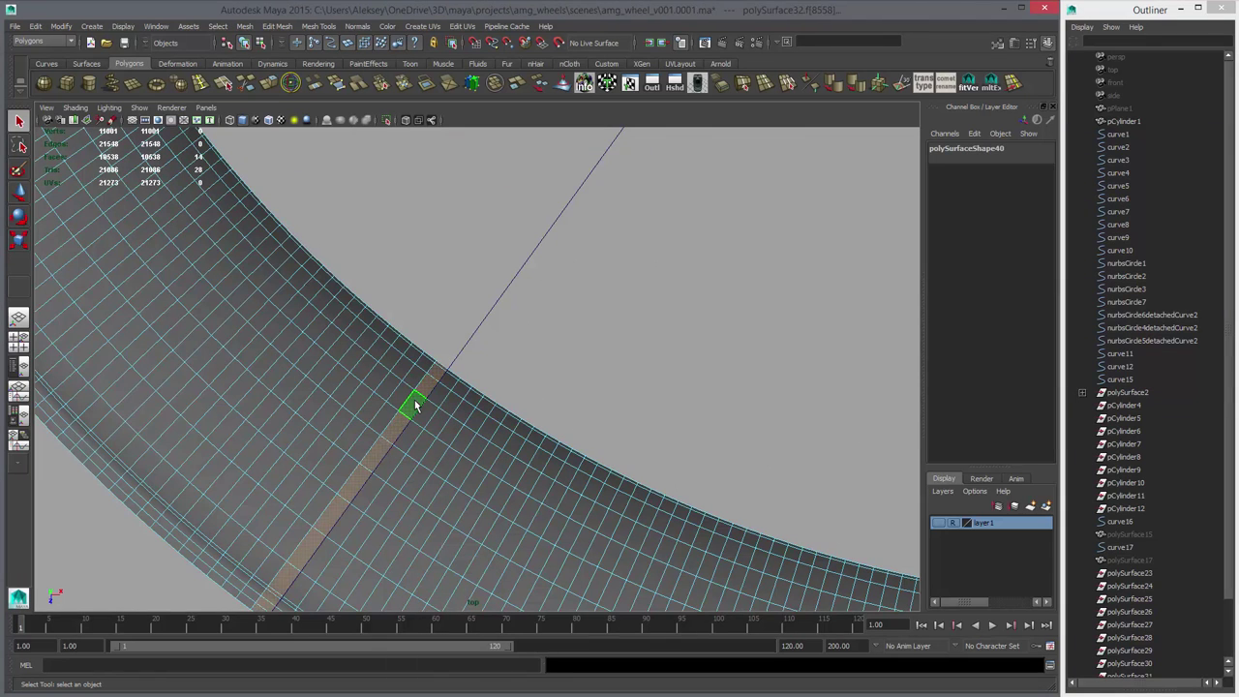
key(Delete)
double_click(326, 389)
key(Delete)
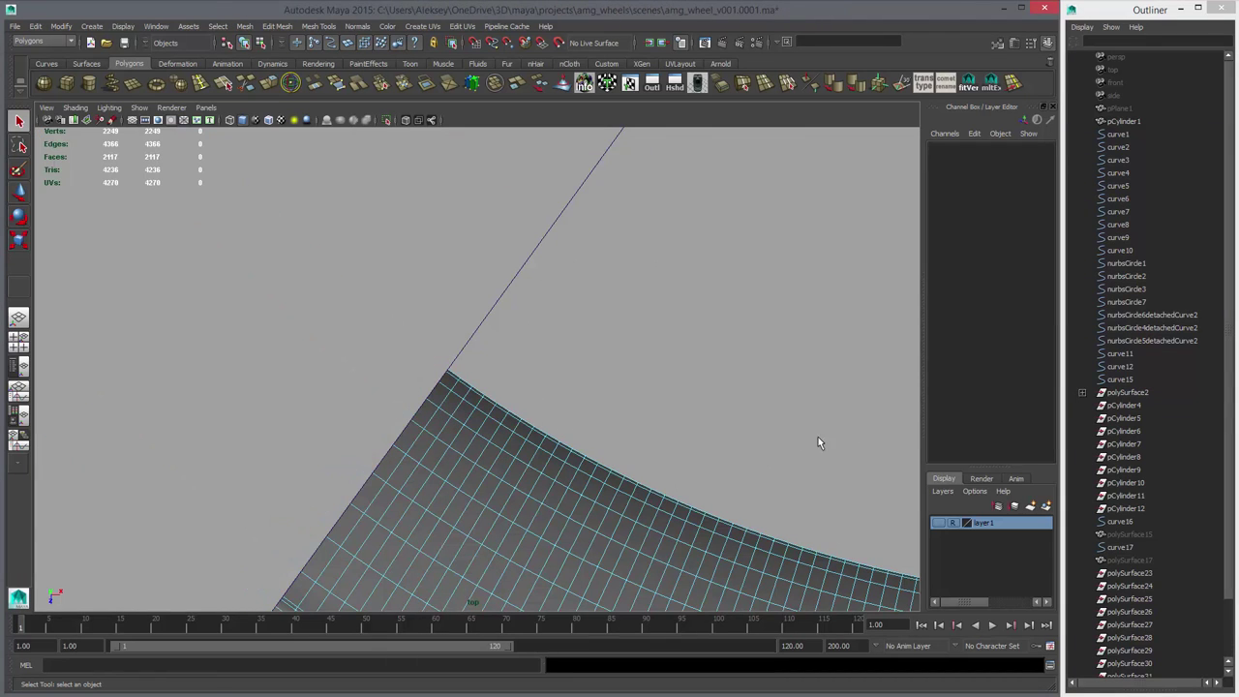
- Exit face selection and hide the construction curves from curve1 through curve15
scroll(609, 391, down, 10)
click(584, 324)
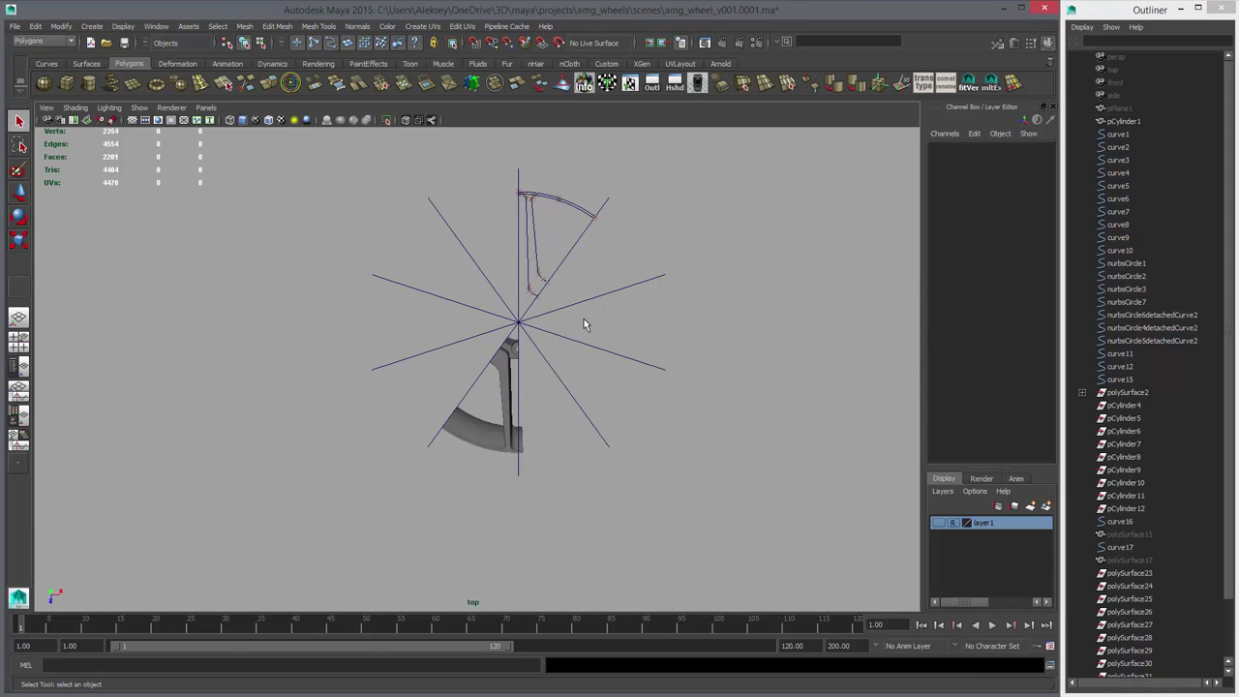
drag(1114, 378, 1111, 135)
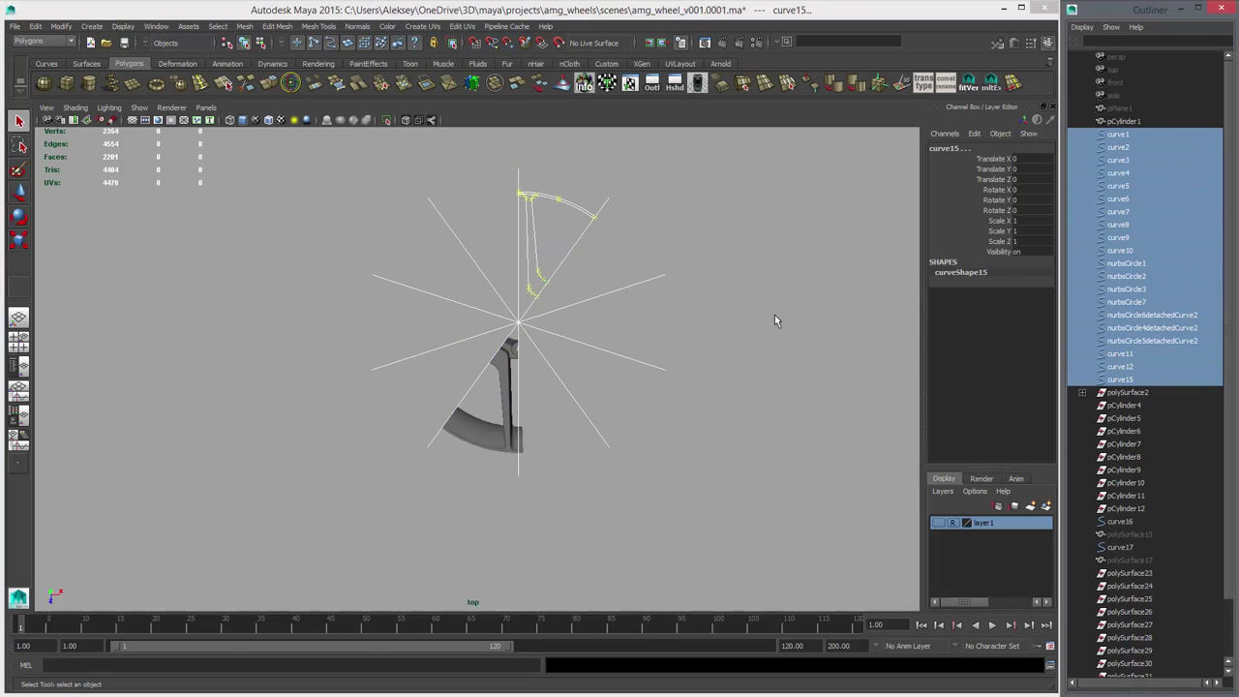
key(ctrl+h)
- Examine the remaining spoke section in perspective, checking how the rim strip's profile meets the spoke wall
alt+right_drag(330, 428, 557, 410)
click(568, 407)
key(space)
drag(658, 332, 690, 291)
alt+drag(627, 382, 511, 443)
alt+right_drag(511, 442, 788, 542)
alt+drag(788, 542, 694, 471)
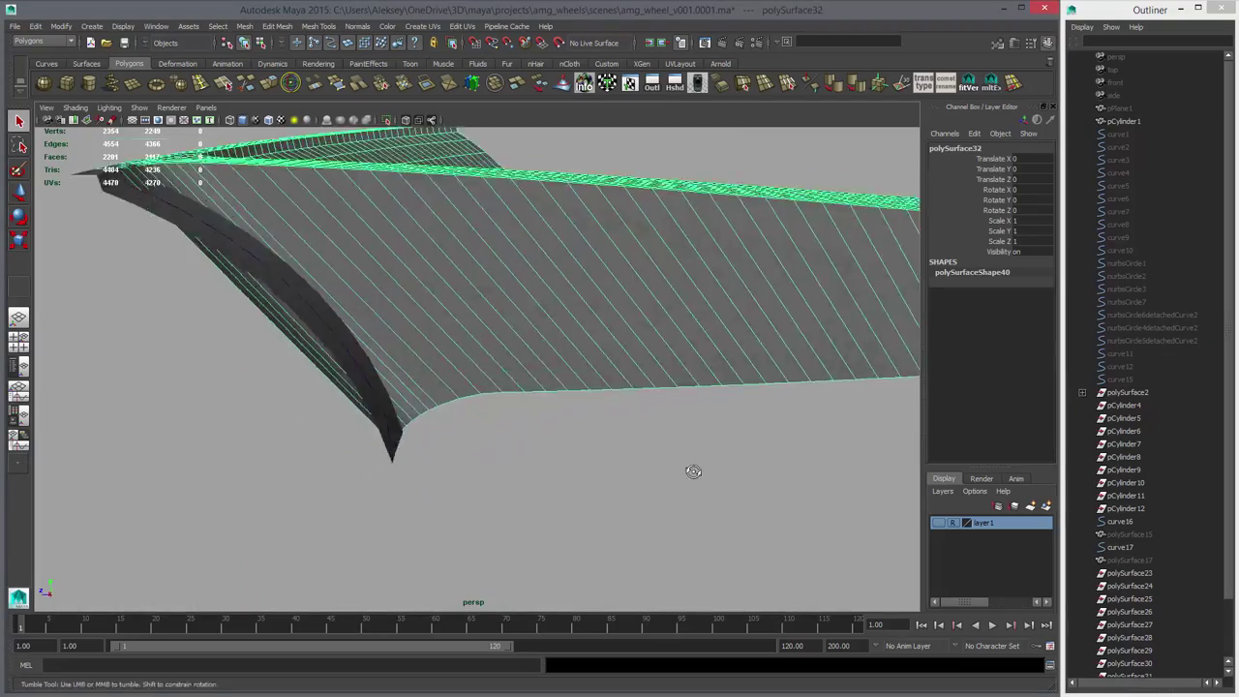
alt+right_drag(694, 470, 665, 398)
alt+drag(664, 399, 655, 400)
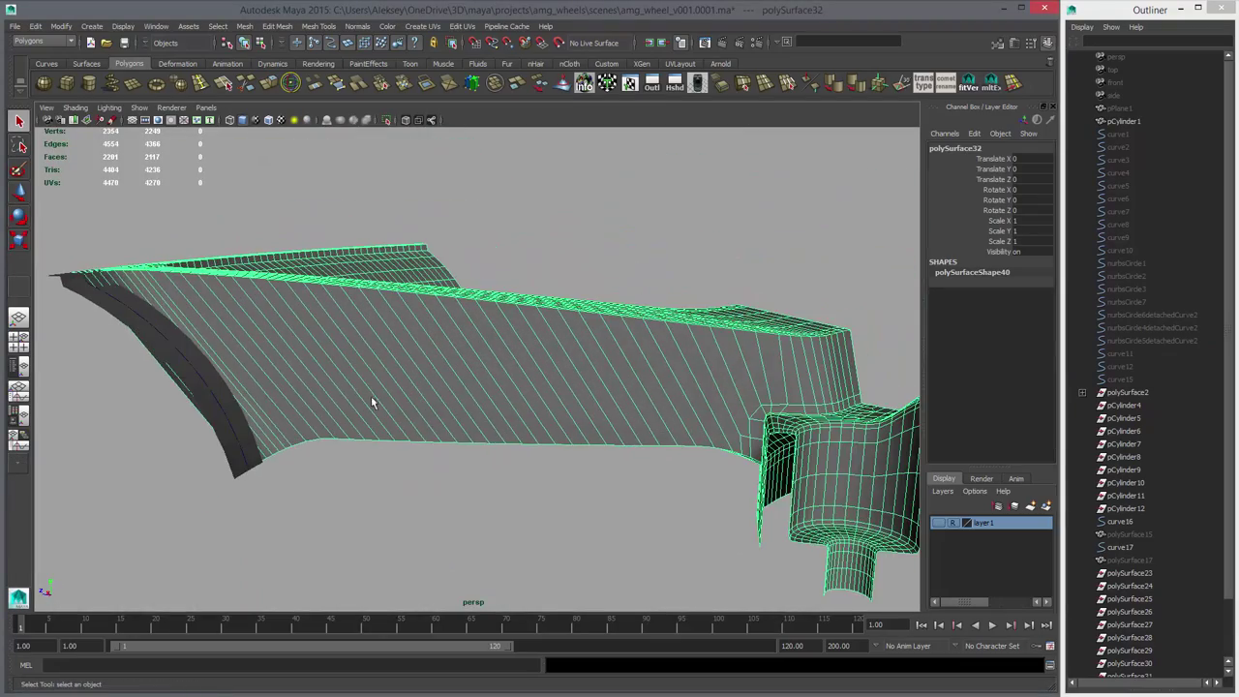
alt+middle_drag(307, 396, 558, 413)
alt+drag(559, 413, 604, 368)
- Select the curved rim strip in the side view and turn on display of its vertices
key(space)
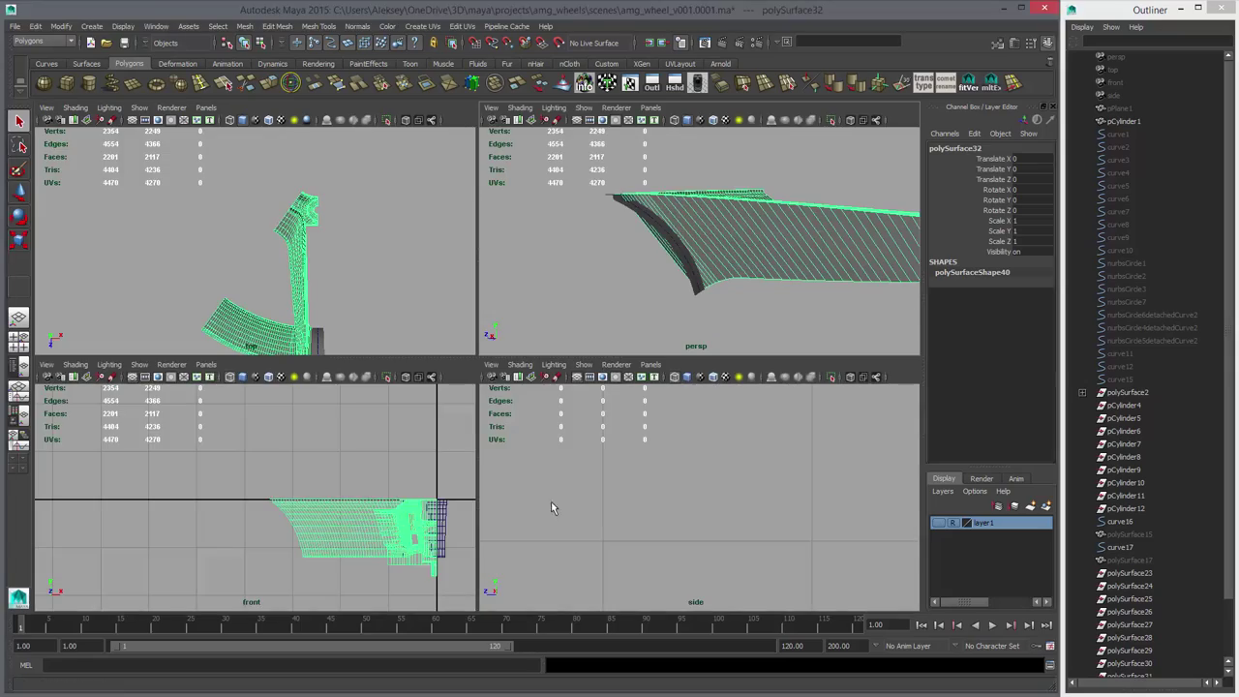
key(space)
key(f)
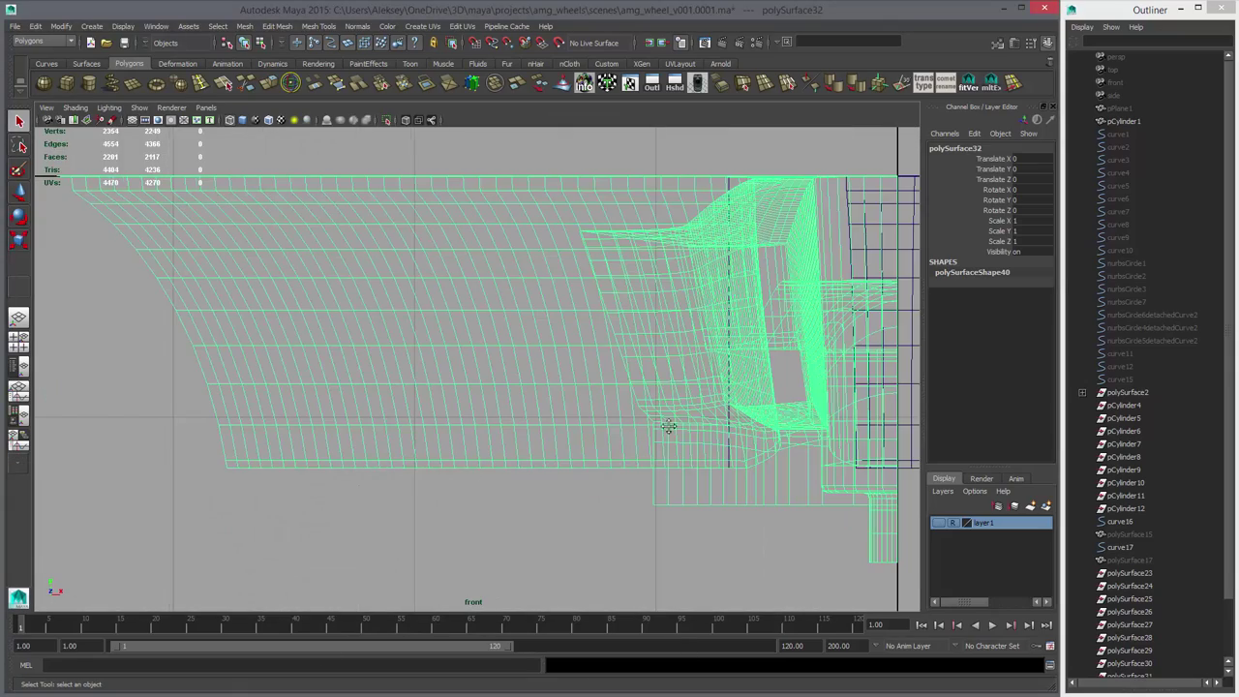
key(space)
alt+middle_drag(668, 426, 614, 460)
key(space)
scroll(627, 427, up, 3)
scroll(615, 460, up, 4)
alt+middle_drag(372, 375, 523, 475)
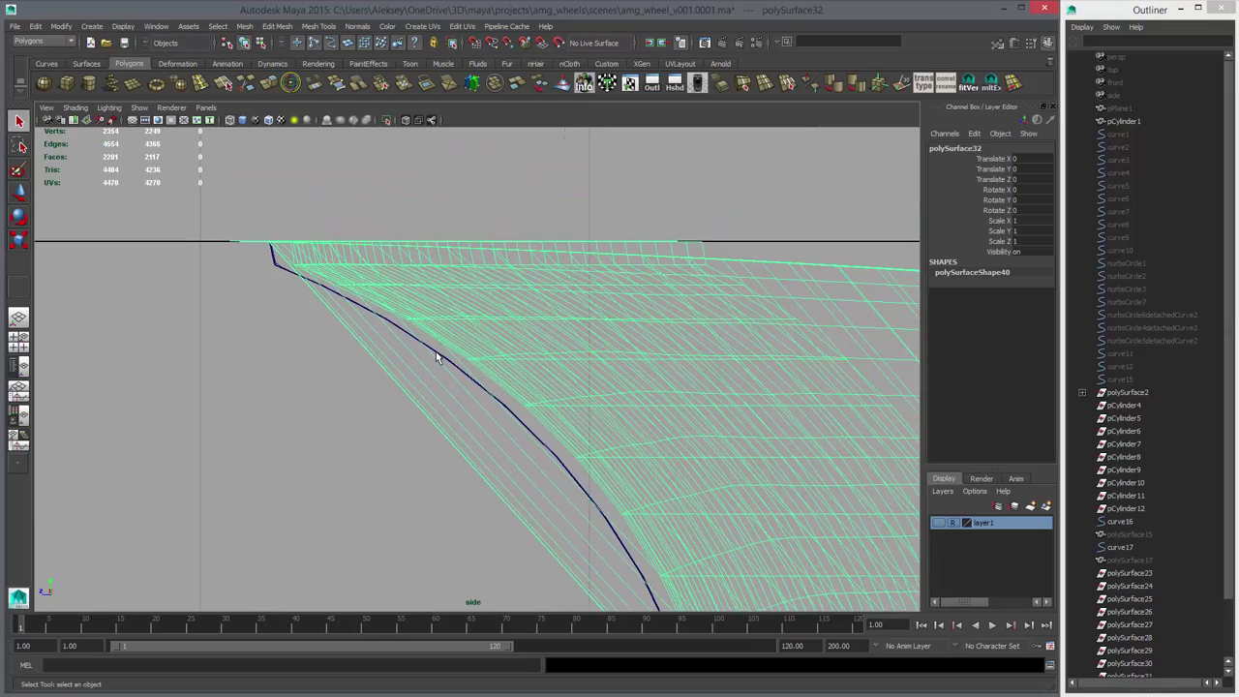
click(435, 352)
alt+right_drag(436, 351, 467, 354)
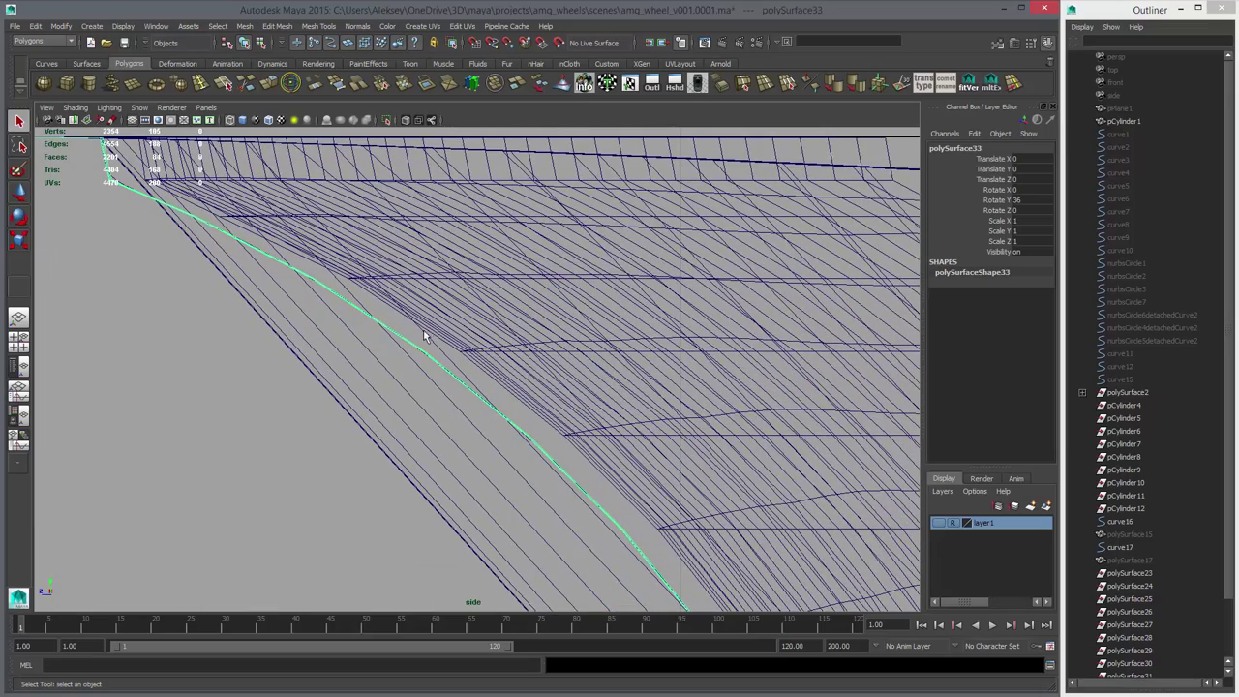
alt+middle_drag(278, 289, 484, 373)
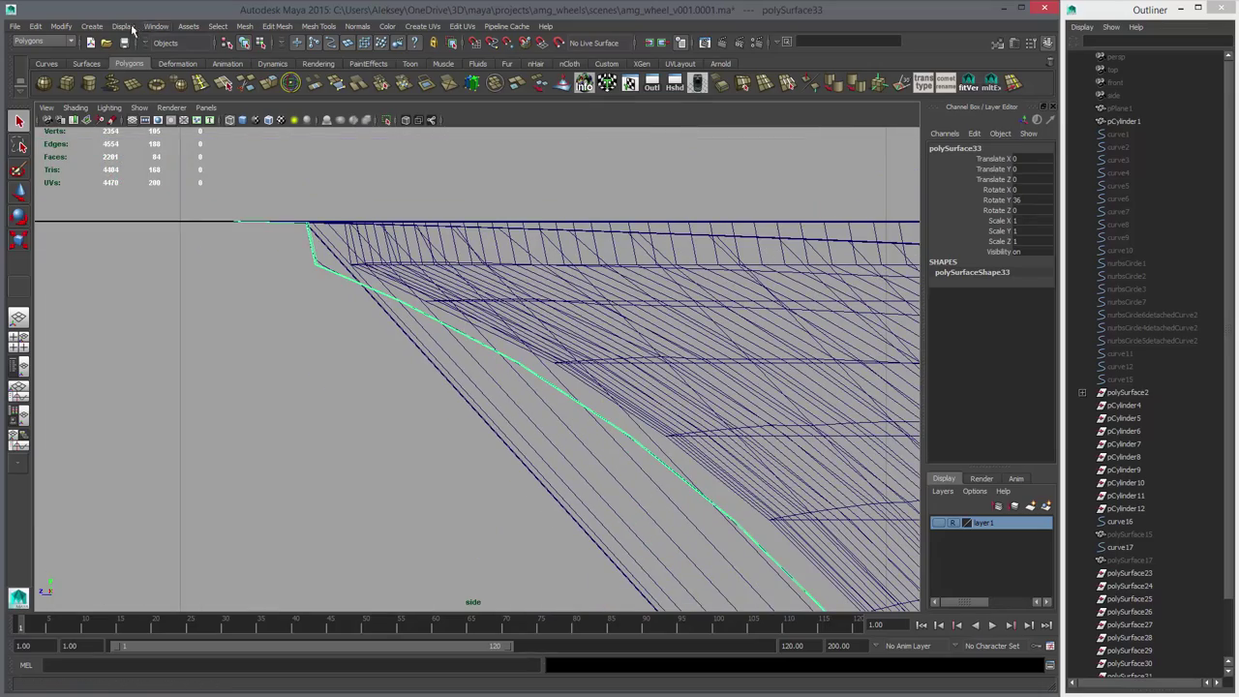
click(126, 28)
mouse_move(160, 171)
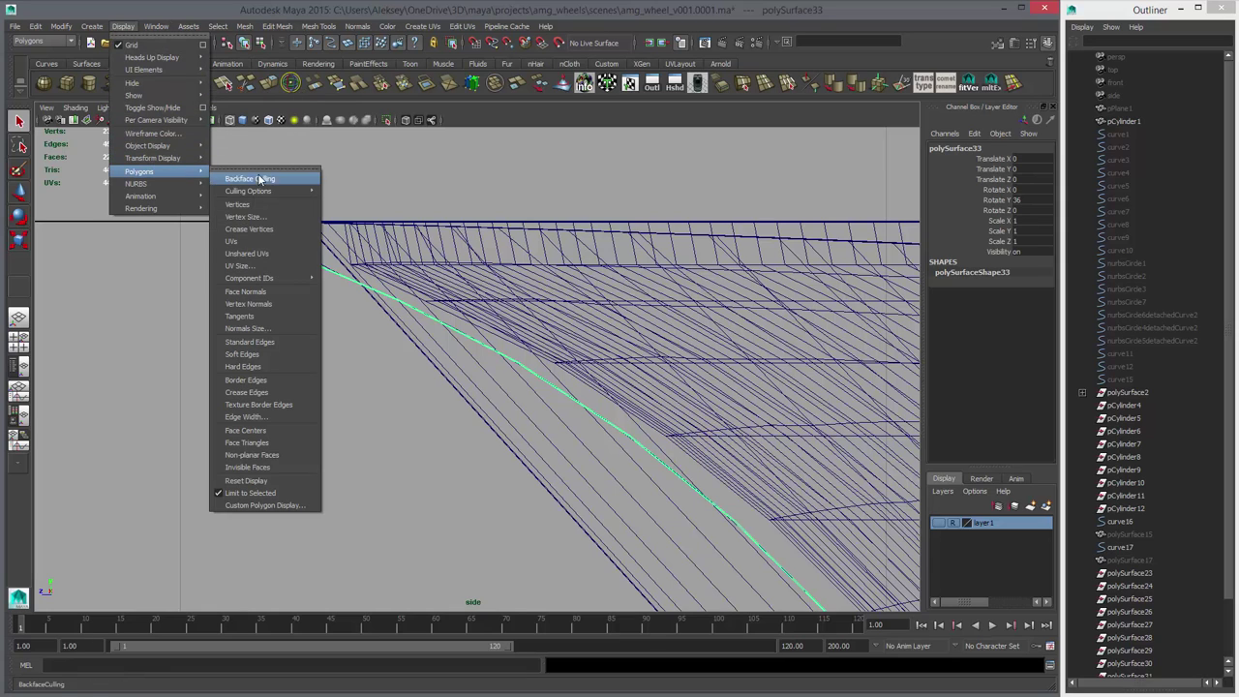
click(261, 204)
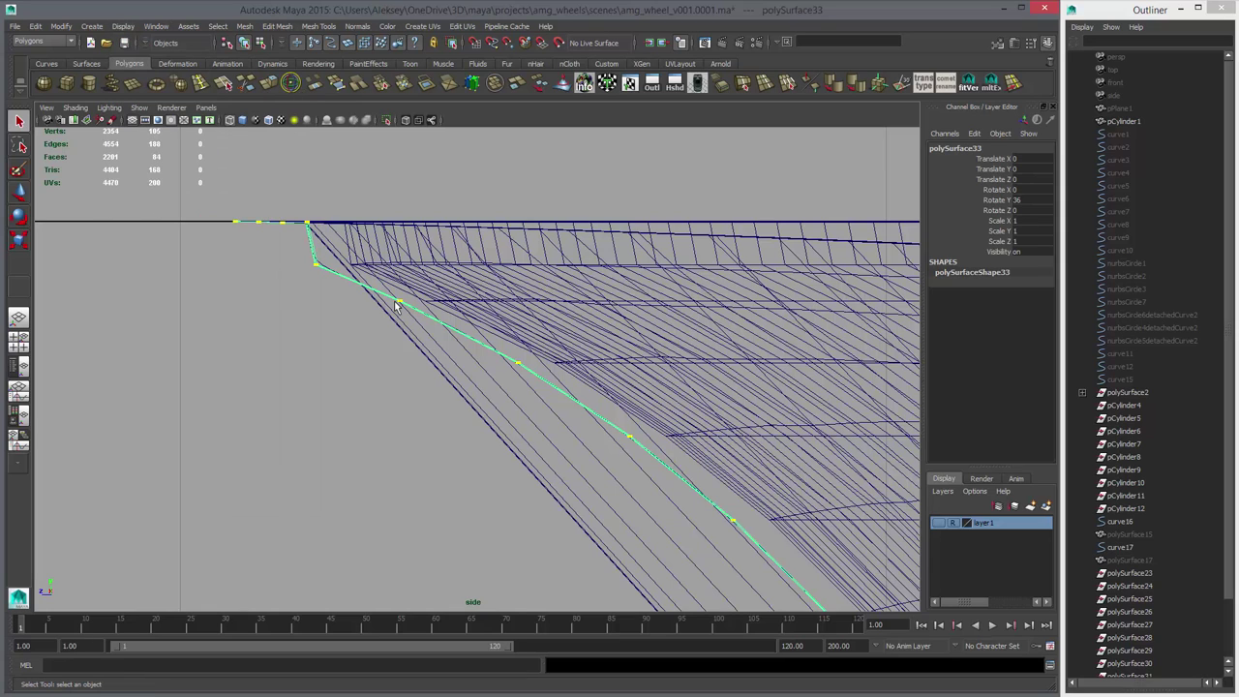
- Set the Insert Edge Loop tool to relative distance from edge and add a loop across the spoke mesh near the strip's upper bend
click(474, 372)
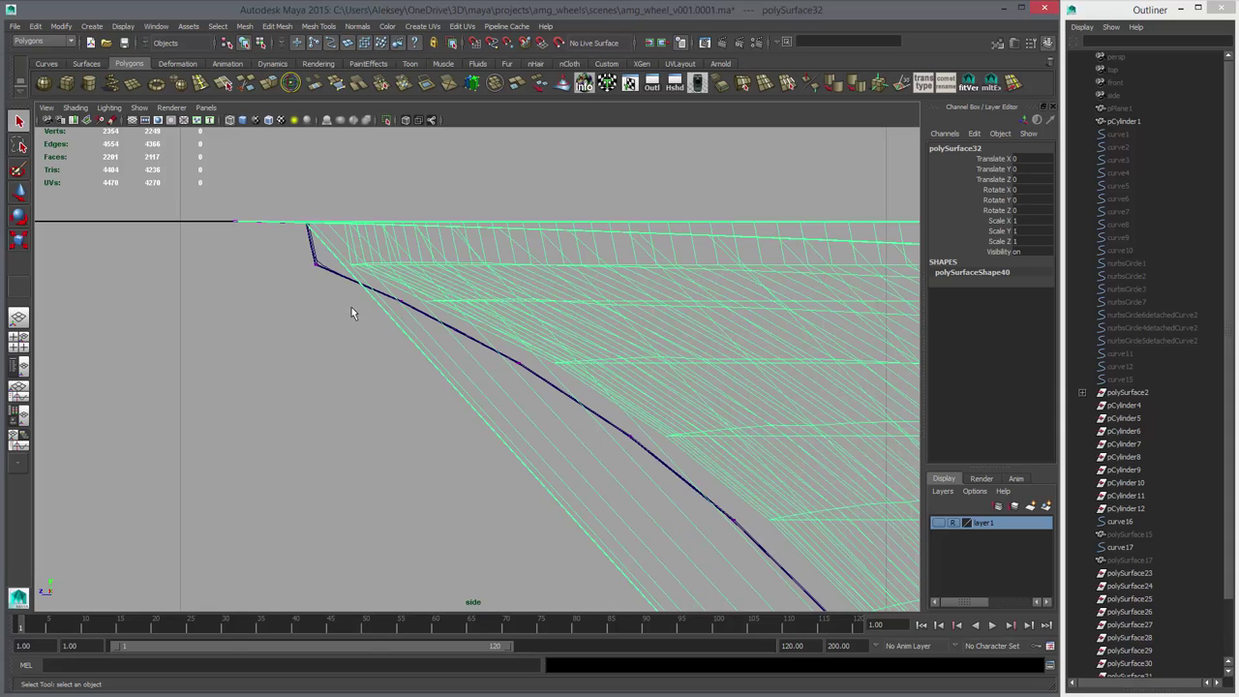
scroll(470, 350, up, 4)
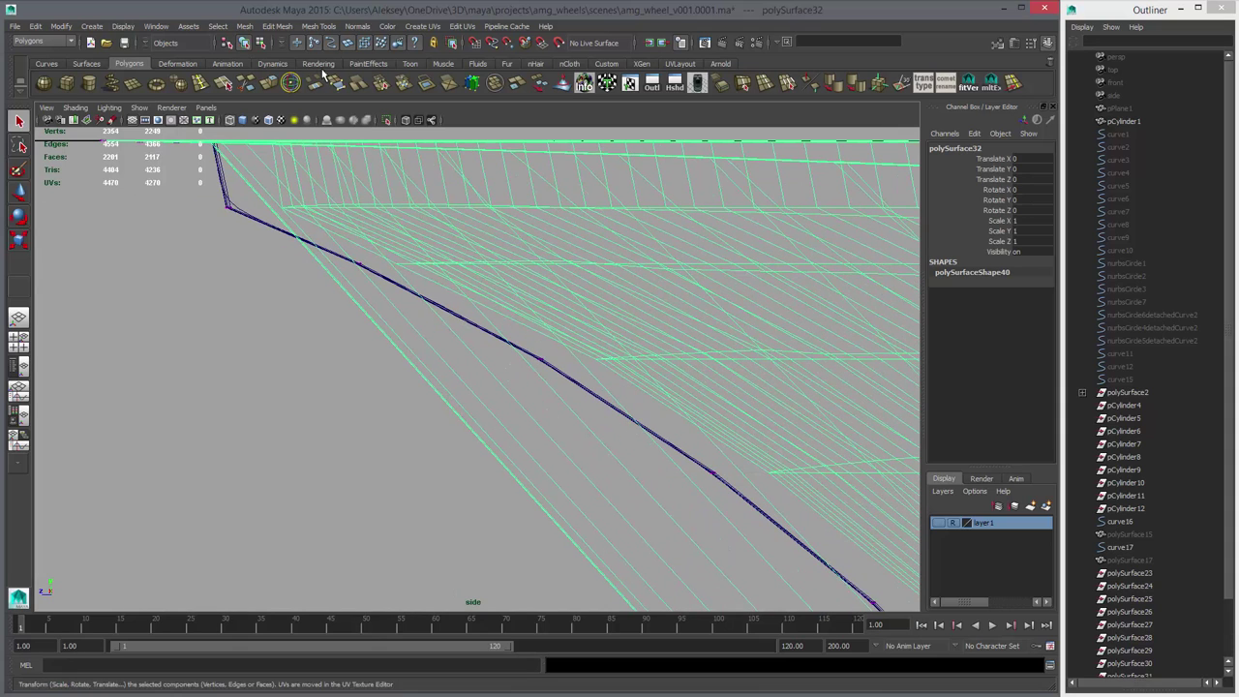
click(201, 84)
double_click(24, 285)
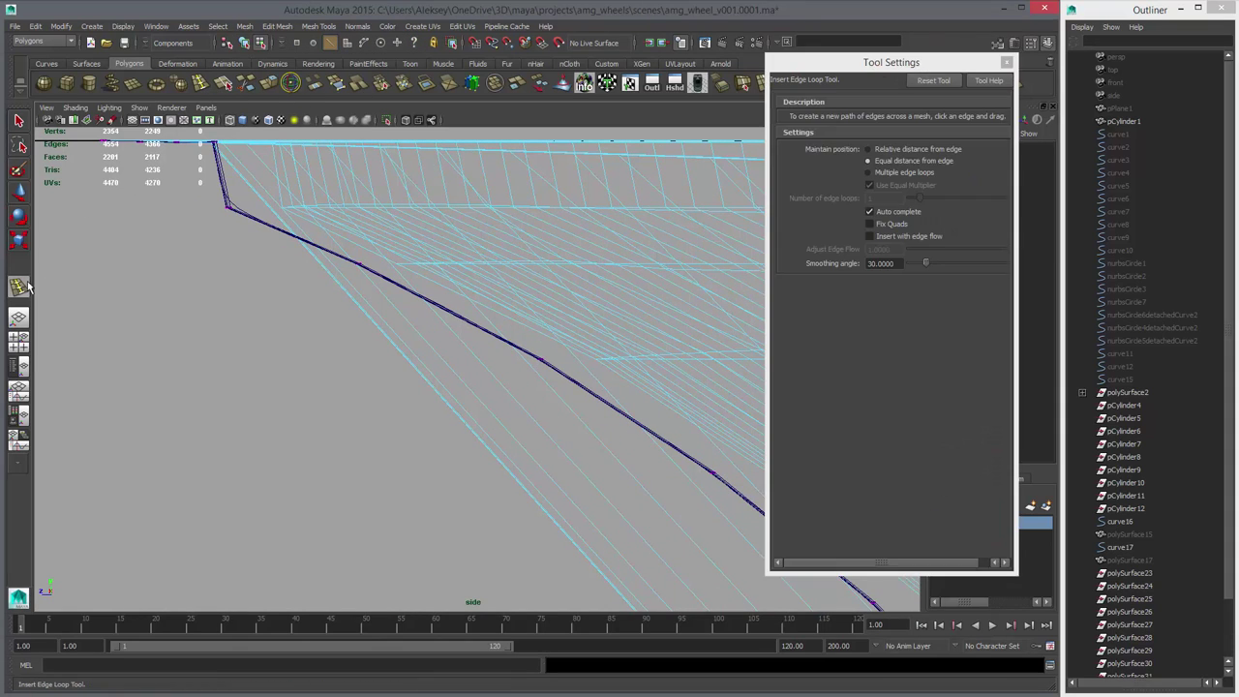
click(890, 152)
alt+middle_drag(556, 255, 674, 319)
scroll(680, 392, up, 3)
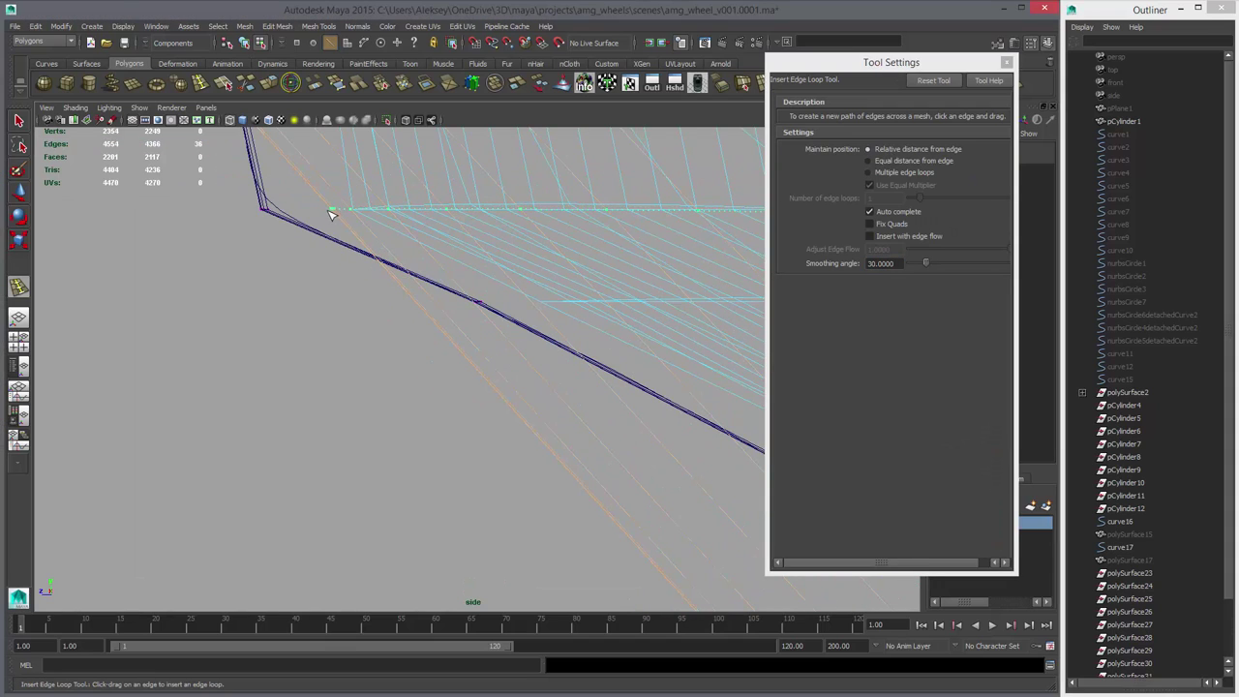
click(331, 213)
- Add three more edge loops down the spoke wall, each level with the next vertex of the rim strip
alt+middle_drag(525, 328, 383, 327)
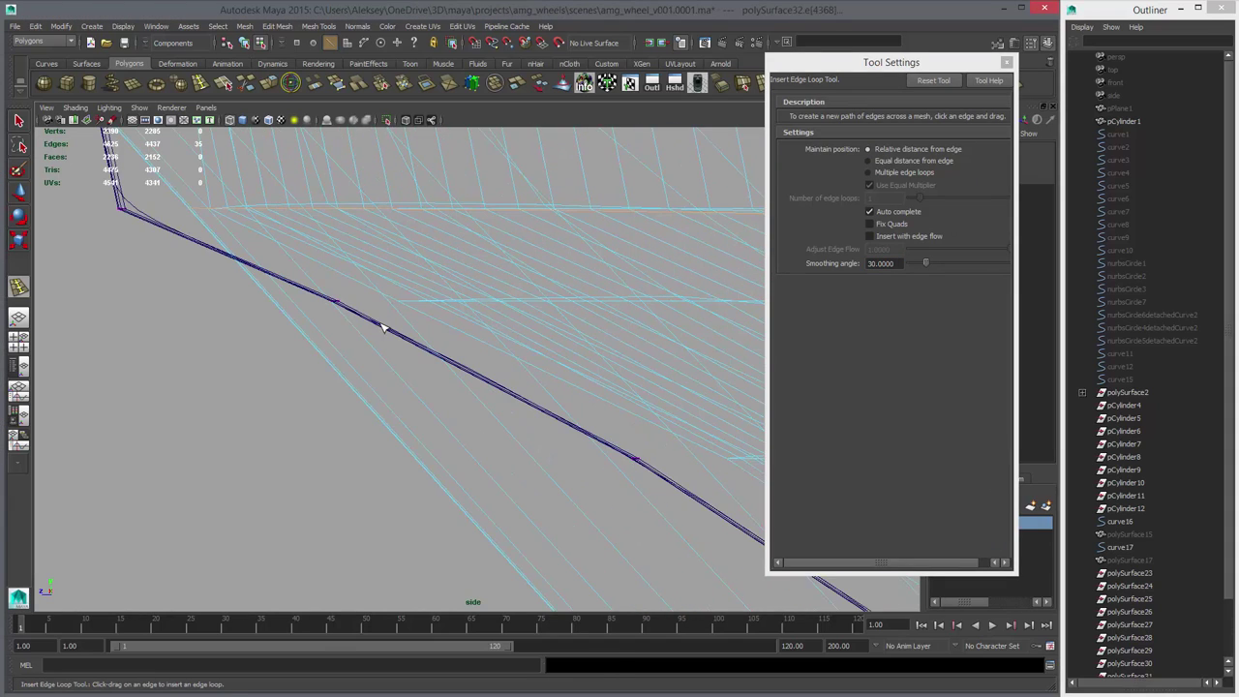
click(276, 305)
alt+middle_drag(639, 476, 423, 366)
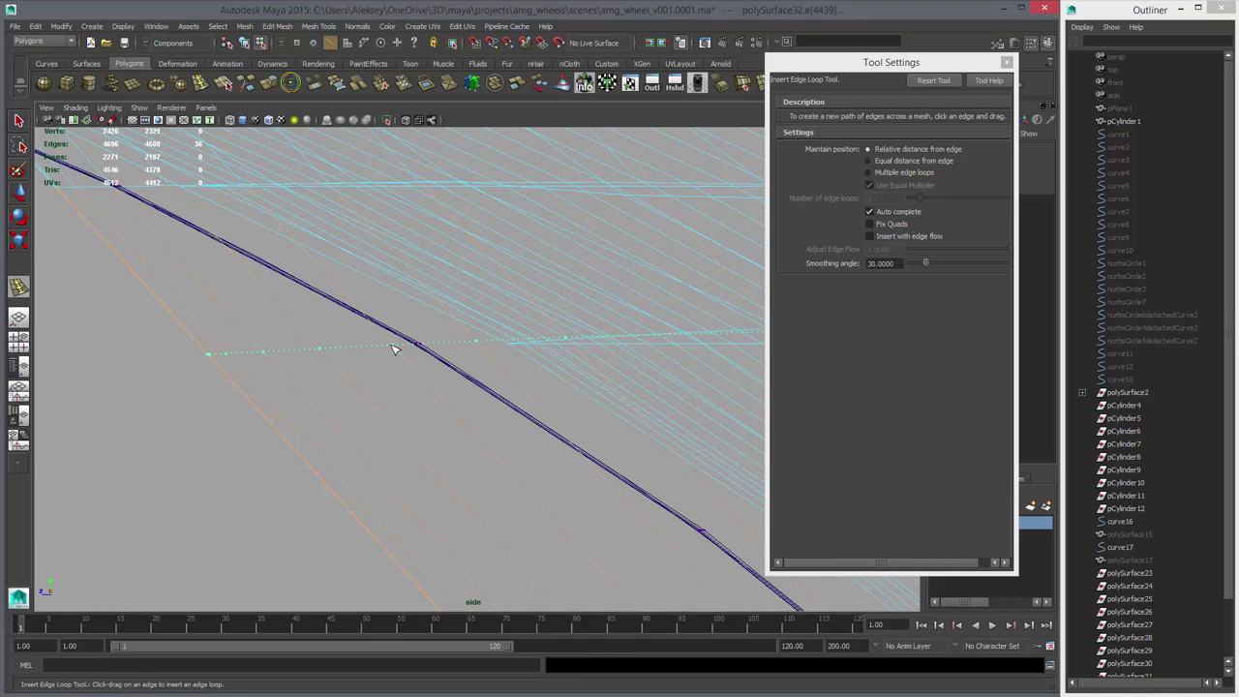
alt+middle_drag(460, 394, 427, 303)
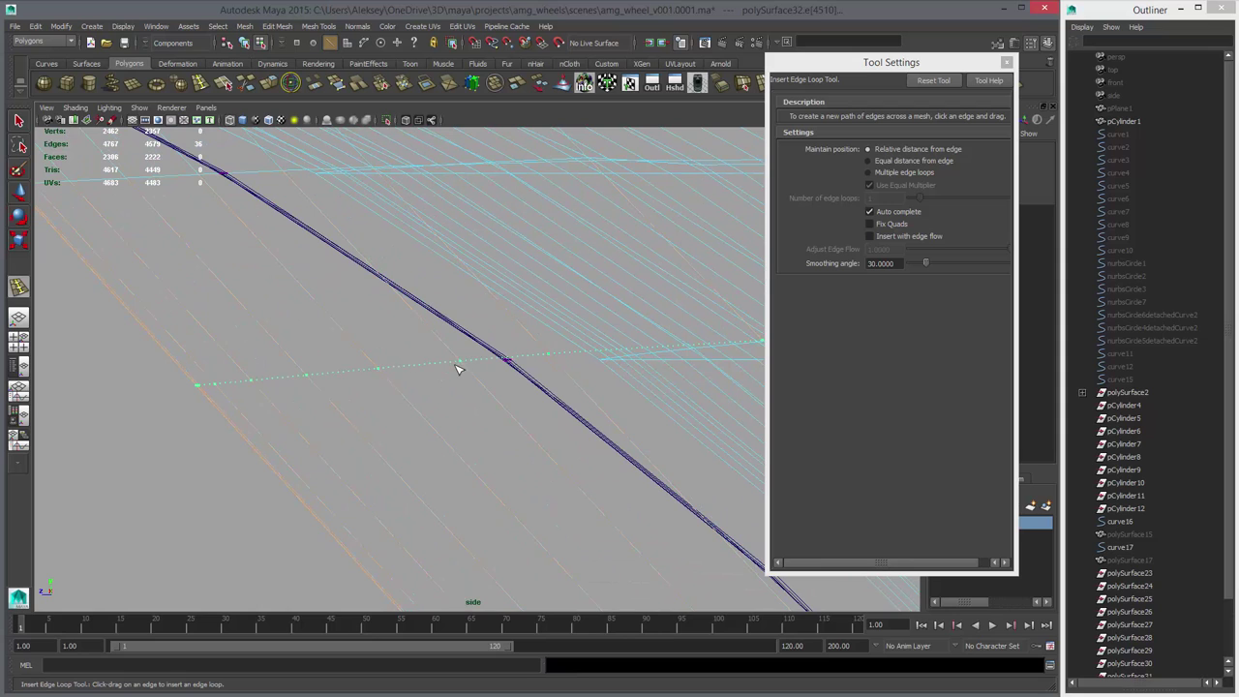
click(457, 368)
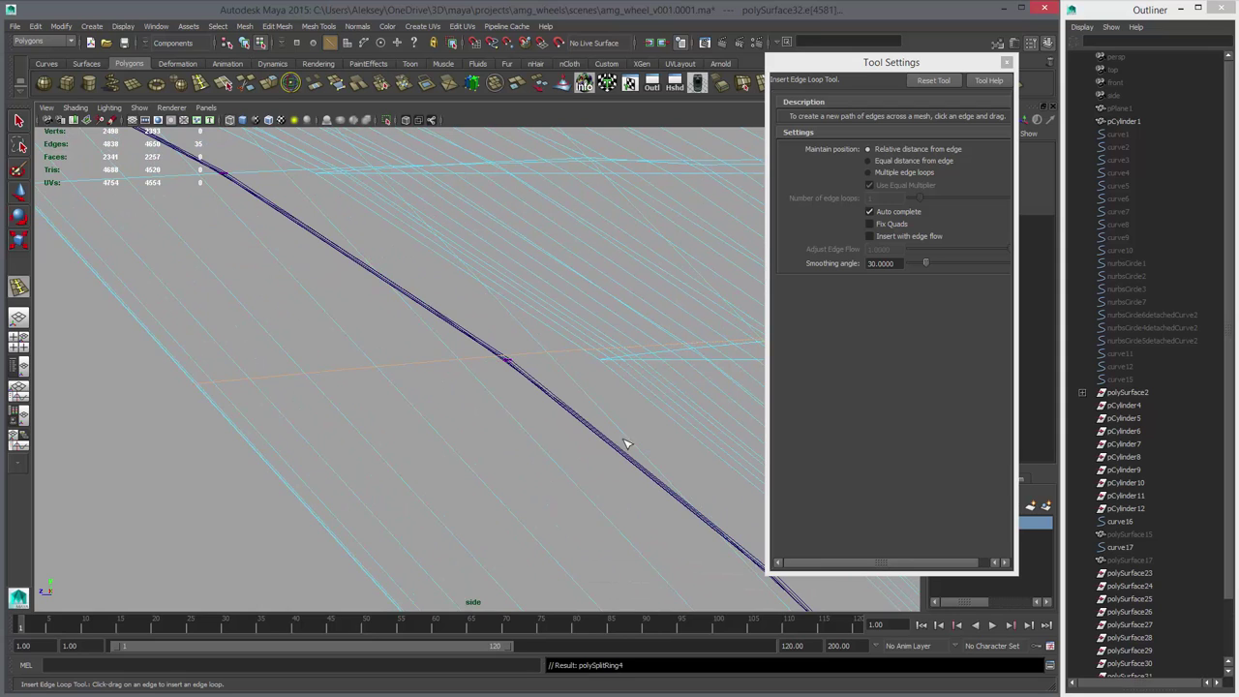
- Add five edge loops across the lower spoke wall level with the remaining strip vertices, and close the tool settings in perspective view
scroll(539, 400, down, 10)
scroll(422, 367, up, 4)
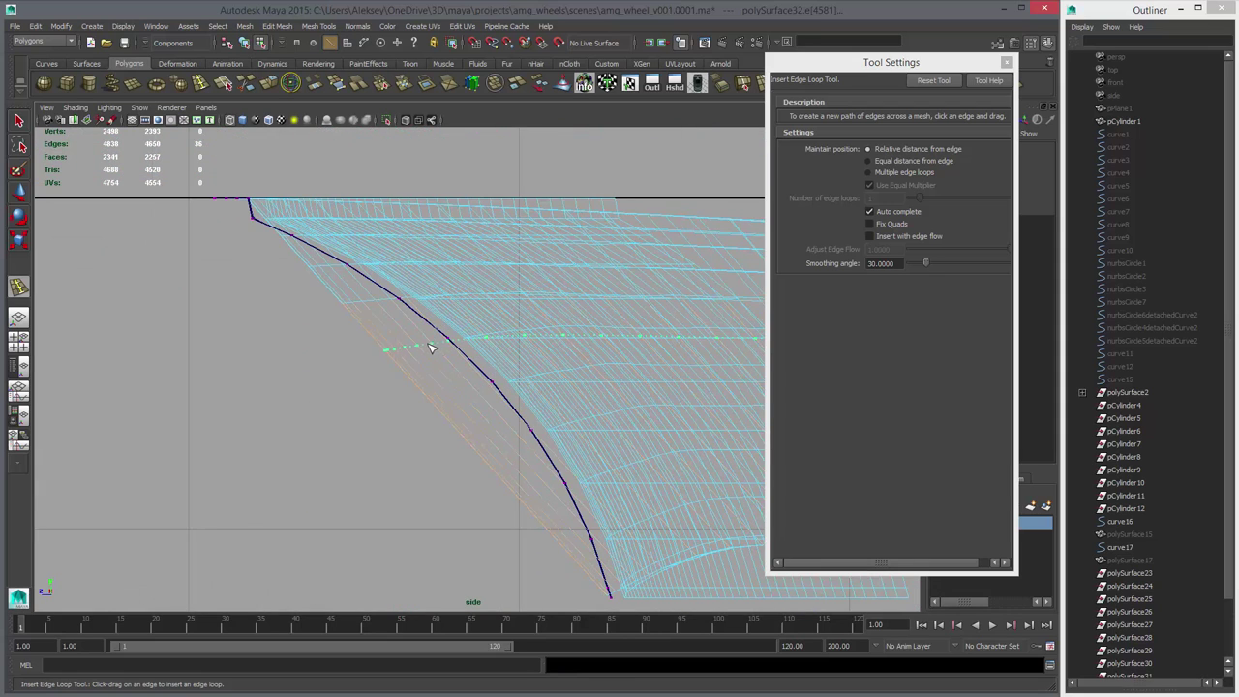
click(427, 346)
click(493, 397)
alt+middle_drag(516, 394, 436, 376)
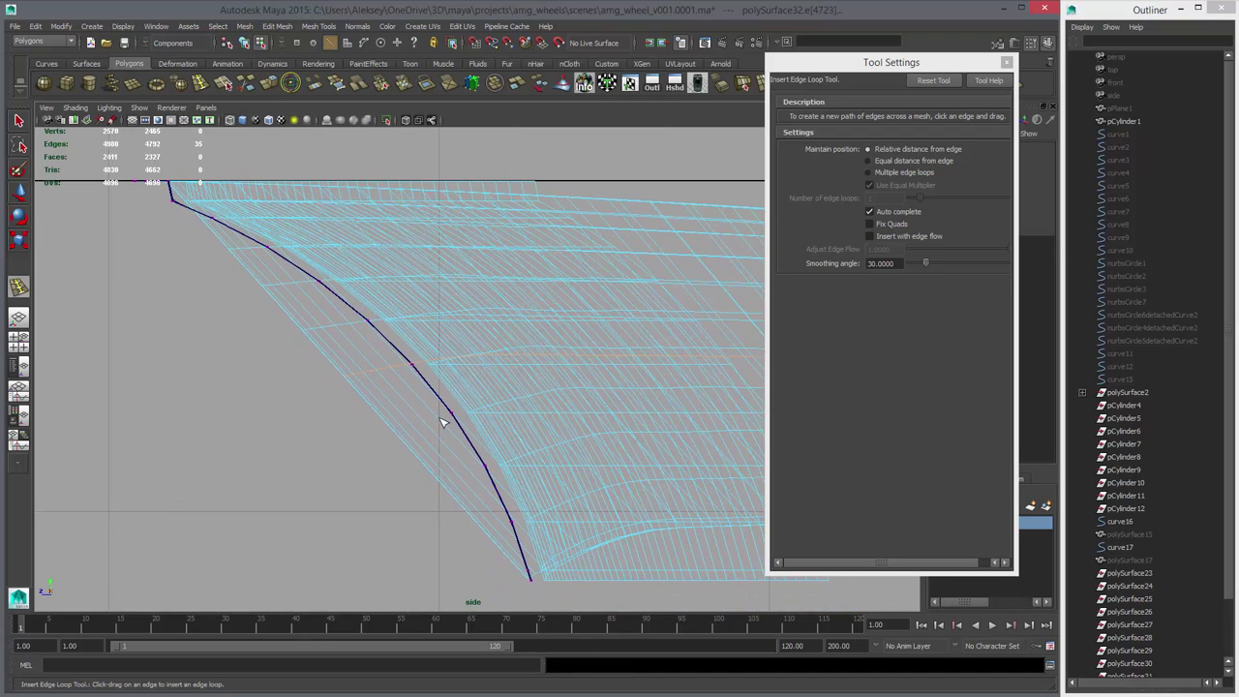
click(438, 423)
click(468, 474)
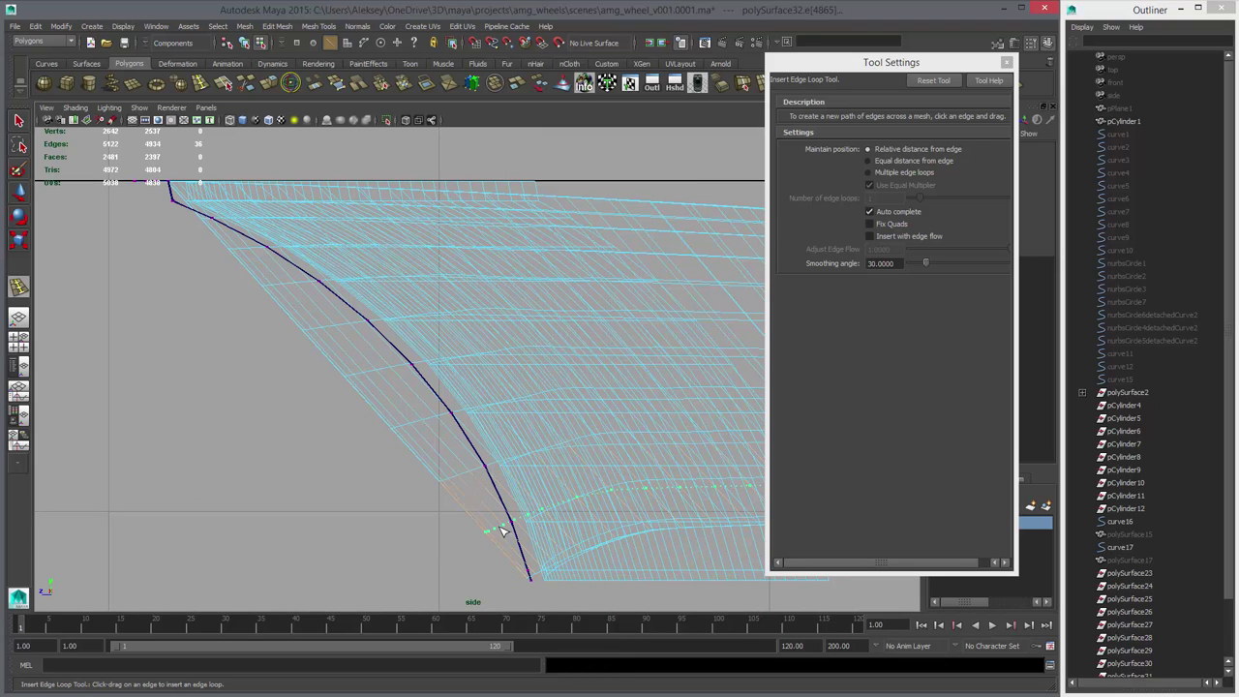
click(502, 531)
key(space)
key(space)
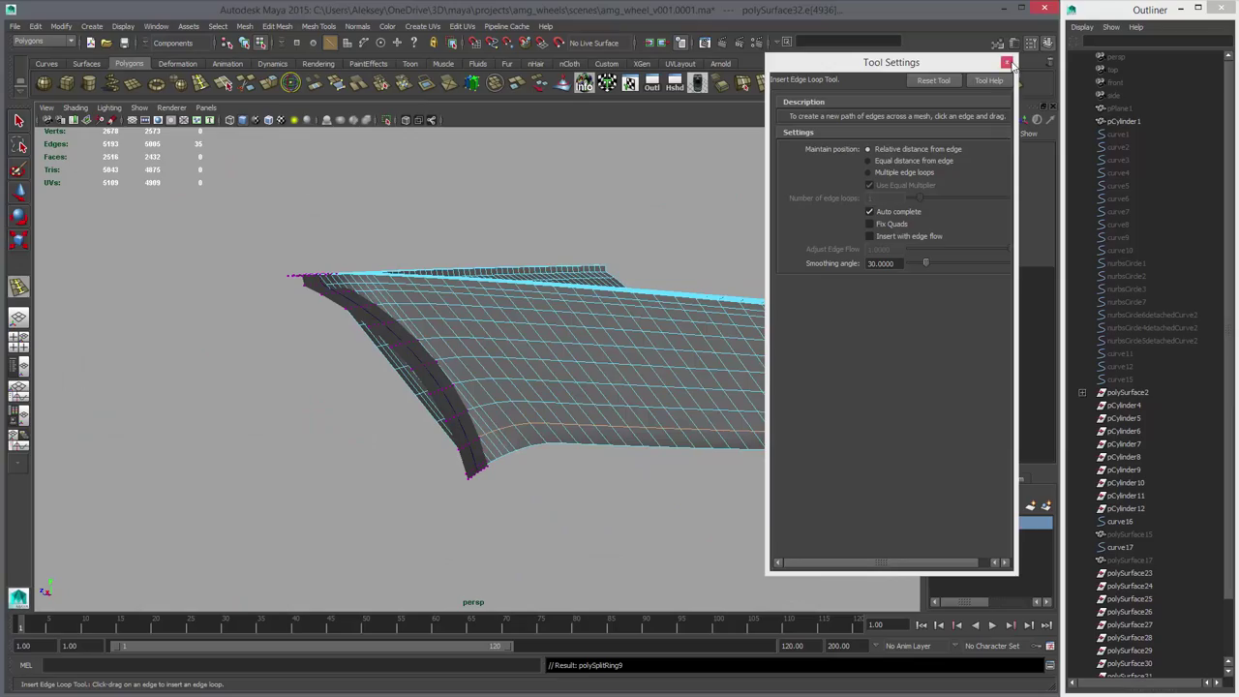
click(1009, 64)
- Exit the edge loop tool and switch the spoke mesh to face selection at its rim corner
alt+drag(711, 374, 641, 381)
scroll(642, 381, up, 3)
key(q)
alt+drag(471, 388, 439, 383)
right_drag(410, 380, 410, 350)
alt+drag(362, 352, 386, 378)
alt+drag(308, 376, 340, 384)
alt+middle_drag(326, 354, 456, 425)
scroll(456, 426, up, 3)
right_drag(331, 297, 332, 326)
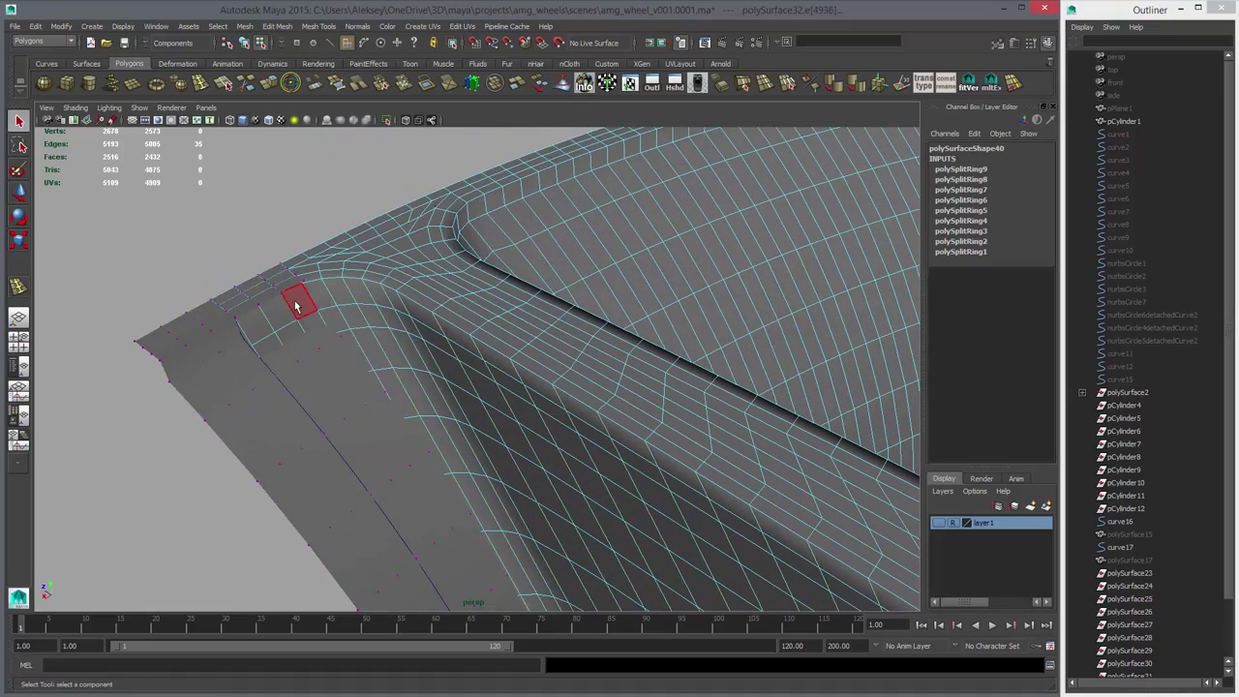
click(296, 303)
- Delete the column of rim strip faces that overlaps the spoke wall
alt+drag(324, 374, 242, 395)
right_drag(193, 352, 194, 381)
right_drag(158, 334, 160, 363)
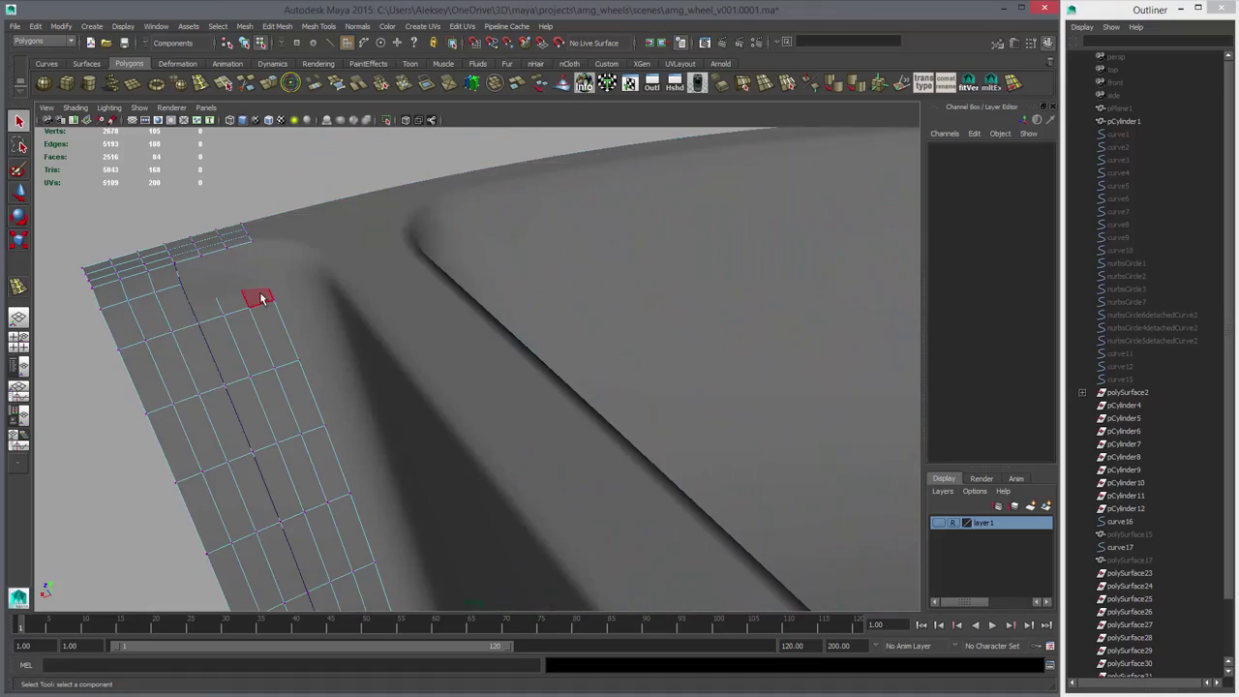
click(260, 298)
shift+double_click(270, 322)
key(Delete)
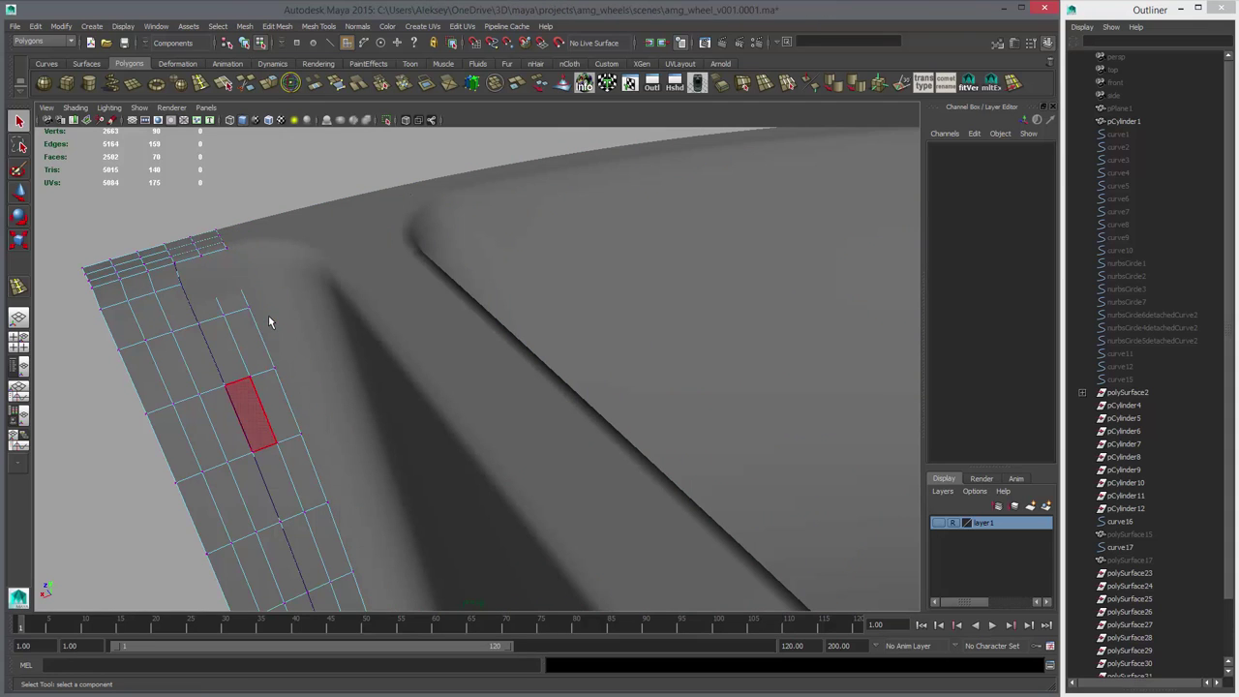
- Delete the rim strip's three face columns on the far side of its center line
right_drag(271, 286, 272, 305)
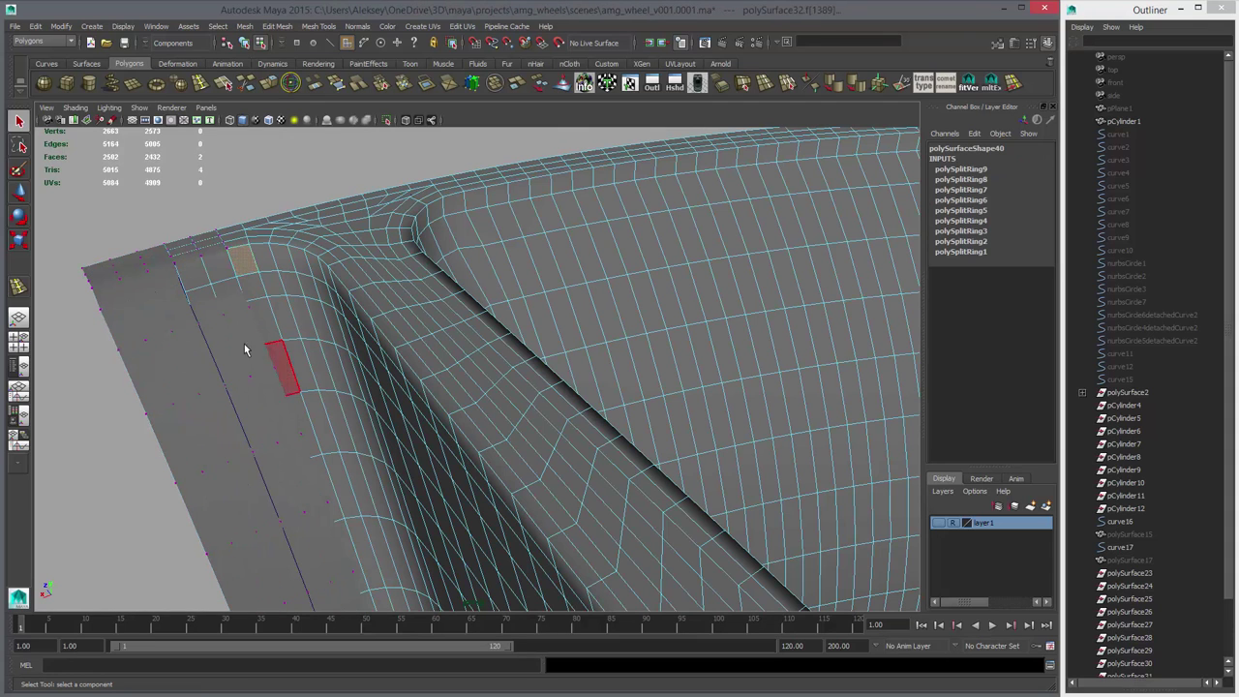
right_drag(165, 295, 165, 327)
click(167, 281)
shift+double_click(172, 305)
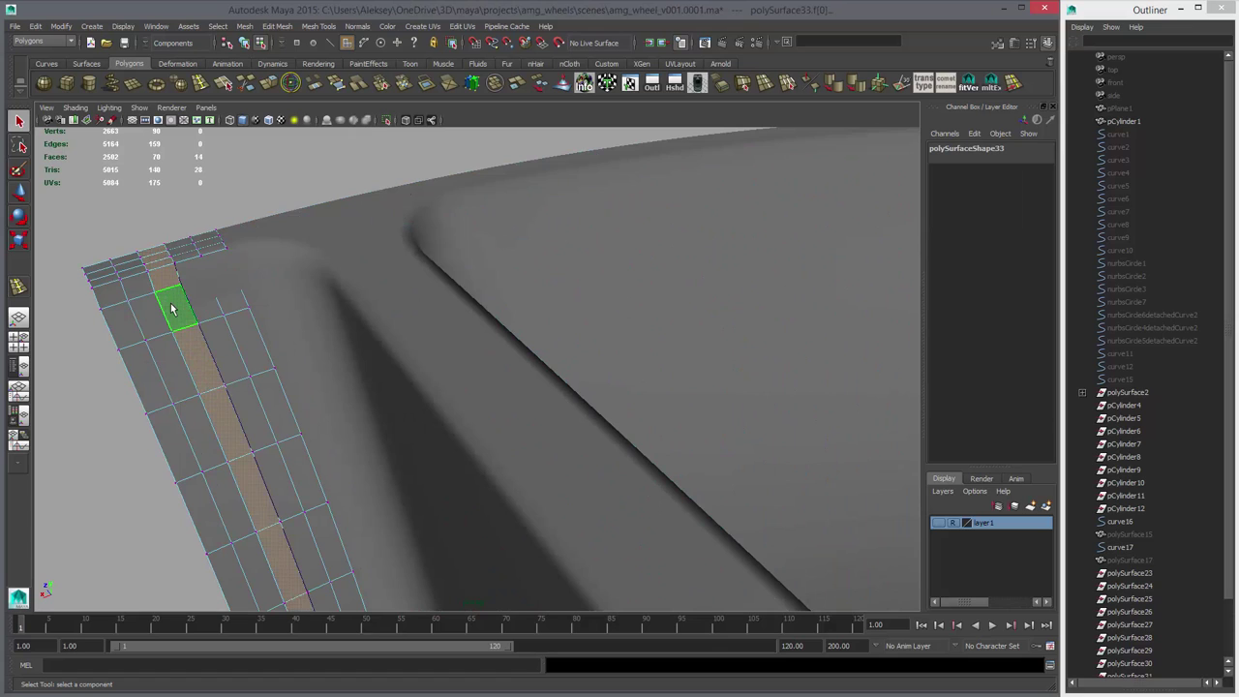
key(Delete)
double_click(129, 317)
key(Delete)
- Delete the two spoke mesh faces at the upper corner where they overlap the rim strip
alt+drag(348, 366, 429, 371)
right_drag(429, 371, 441, 390)
alt+drag(435, 382, 372, 327)
right_drag(328, 314, 276, 310)
click(274, 302)
shift+click(242, 325)
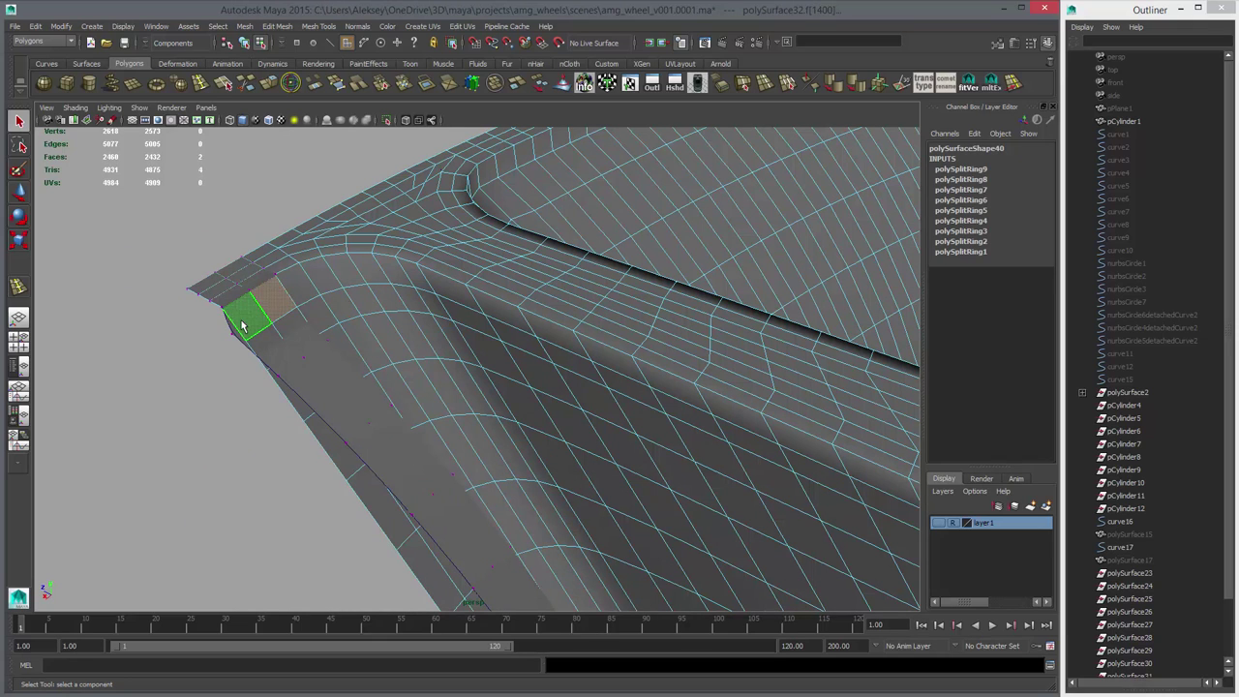
key(Delete)
- Delete the column of spoke wall faces behind the rim strip and the detached faces beyond it
click(289, 330)
shift+double_click(310, 349)
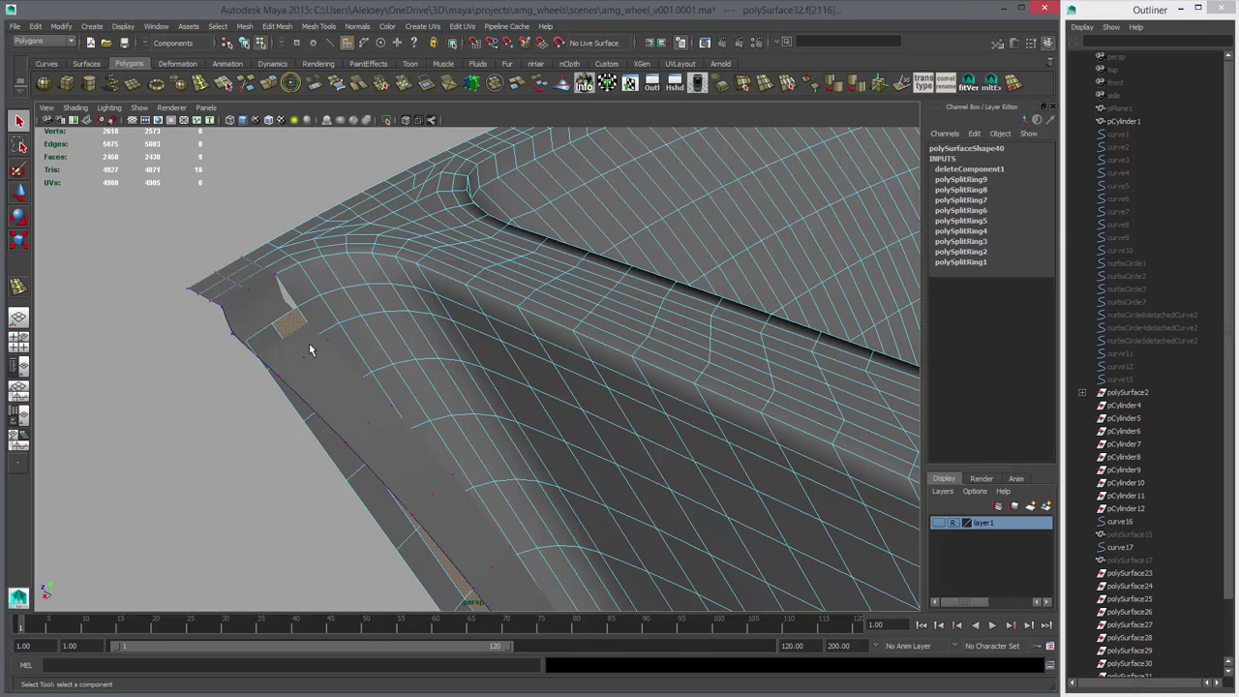
key(Delete)
double_click(269, 343)
key(Delete)
- Examine the trimmed spoke wall along the rim strip, checking the fit and the gap at the upper corner
alt+right_drag(521, 401, 372, 391)
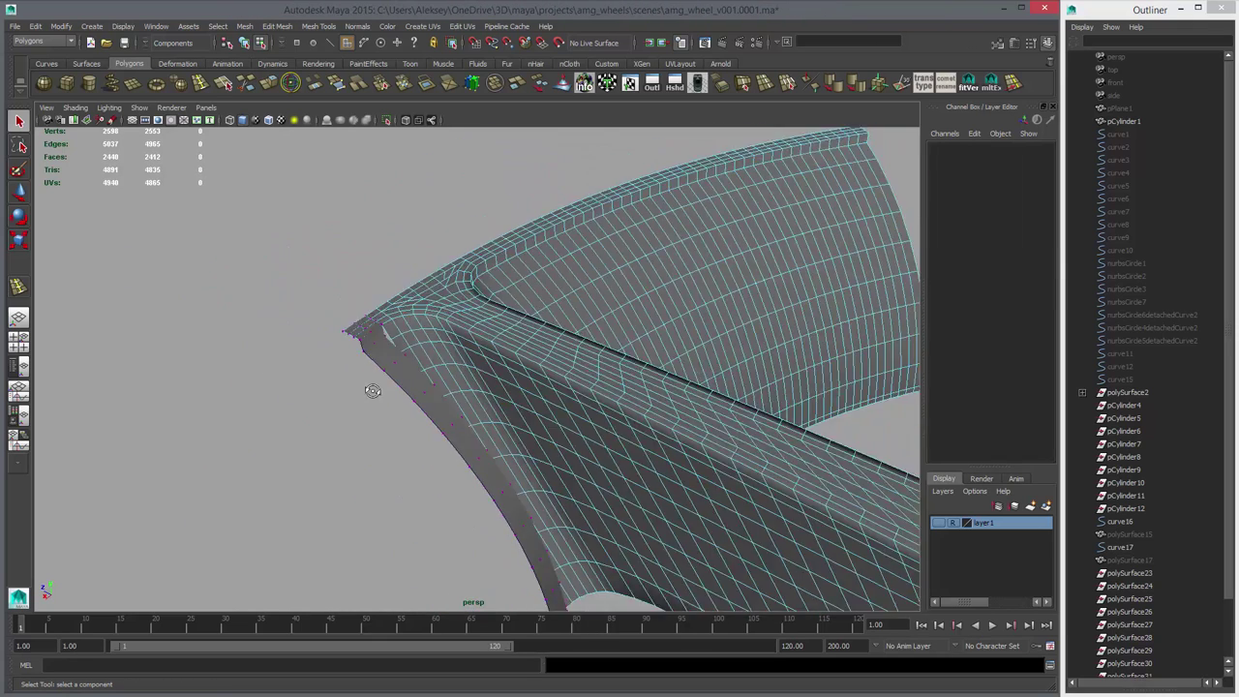
alt+drag(373, 390, 343, 387)
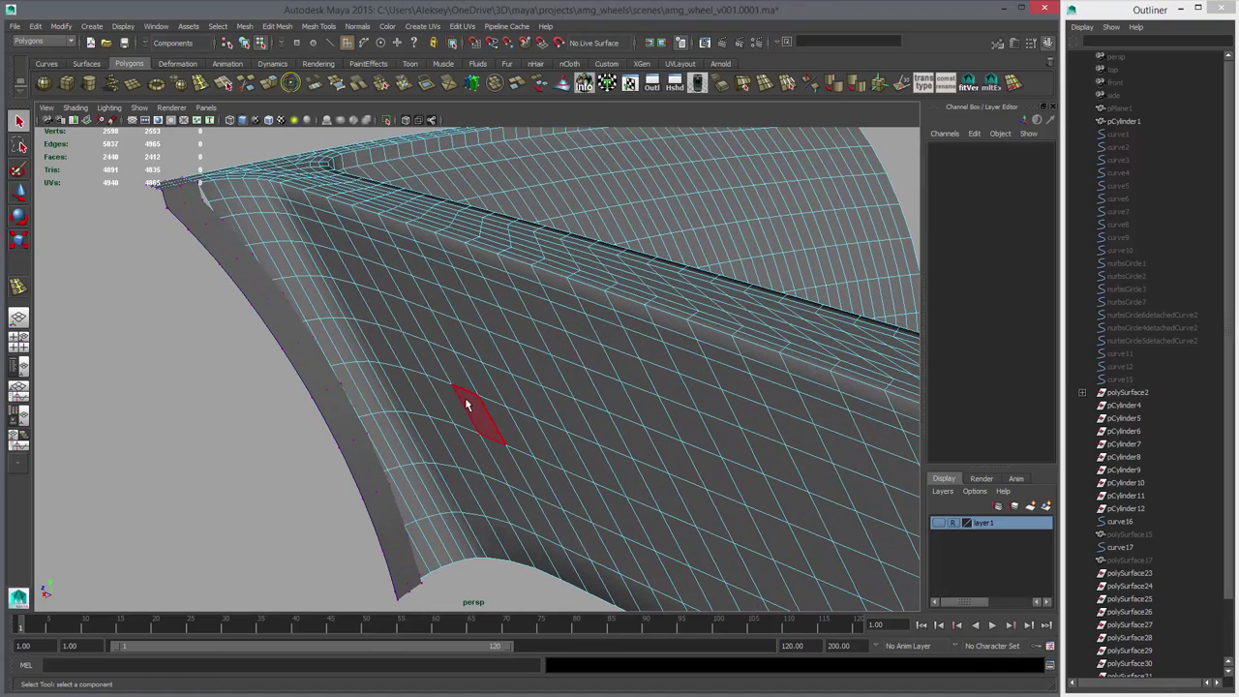
mouse_move(499, 417)
alt+mouse_down()
mouse_move(505, 362)
mouse_move(516, 414)
mouse_move(496, 398)
alt+mouse_up()
alt+middle_drag(495, 399, 482, 334)
alt+right_drag(482, 334, 409, 326)
alt+middle_drag(409, 326, 455, 387)
alt+right_drag(455, 387, 533, 442)
alt+drag(533, 443, 501, 396)
alt+middle_drag(500, 397, 500, 378)
alt+right_drag(500, 377, 407, 300)
alt+middle_drag(406, 300, 451, 357)
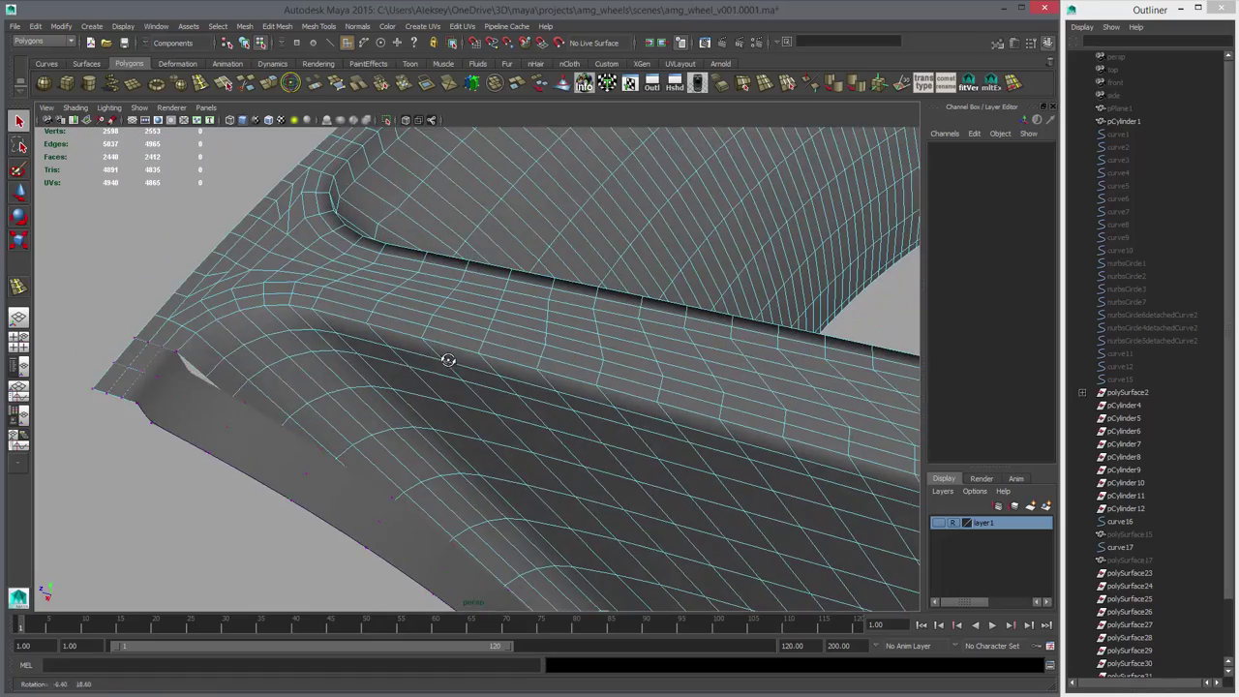
- Select the six edges at the rim end of the spoke wall's upper loop and activate the Move tool
right_drag(263, 365, 265, 334)
click(249, 355)
double_click(234, 352)
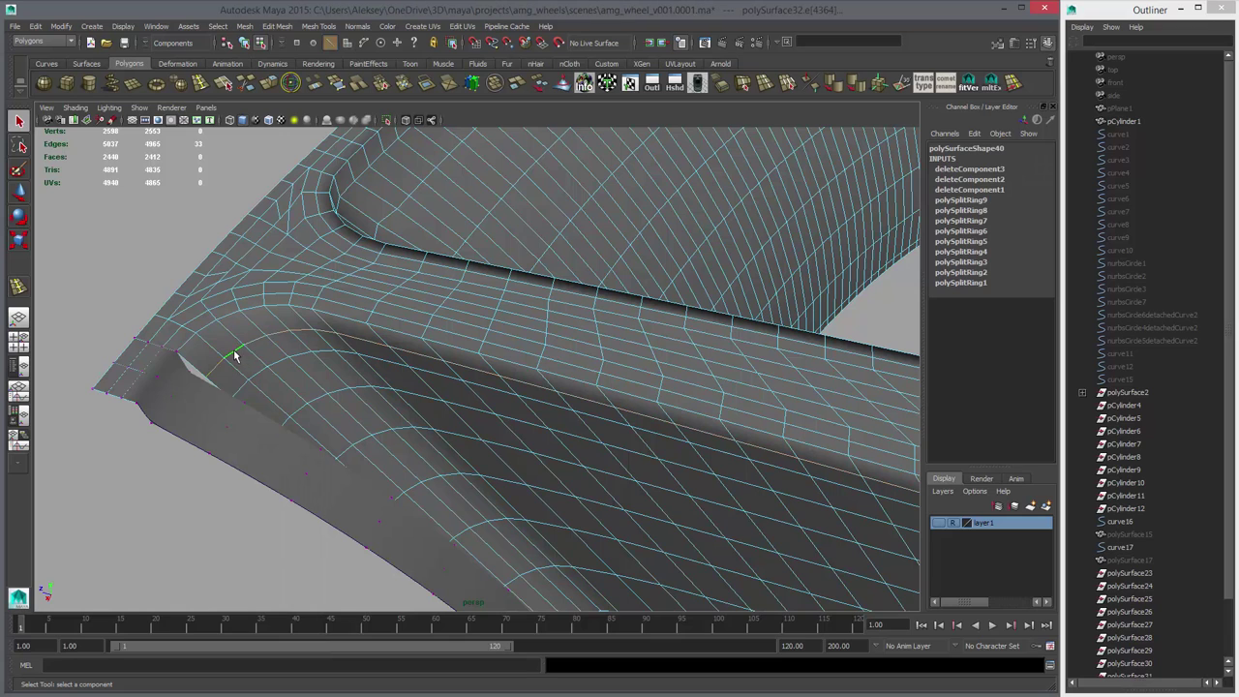
alt+drag(319, 373, 353, 351)
click(398, 259)
shift+double_click(305, 297)
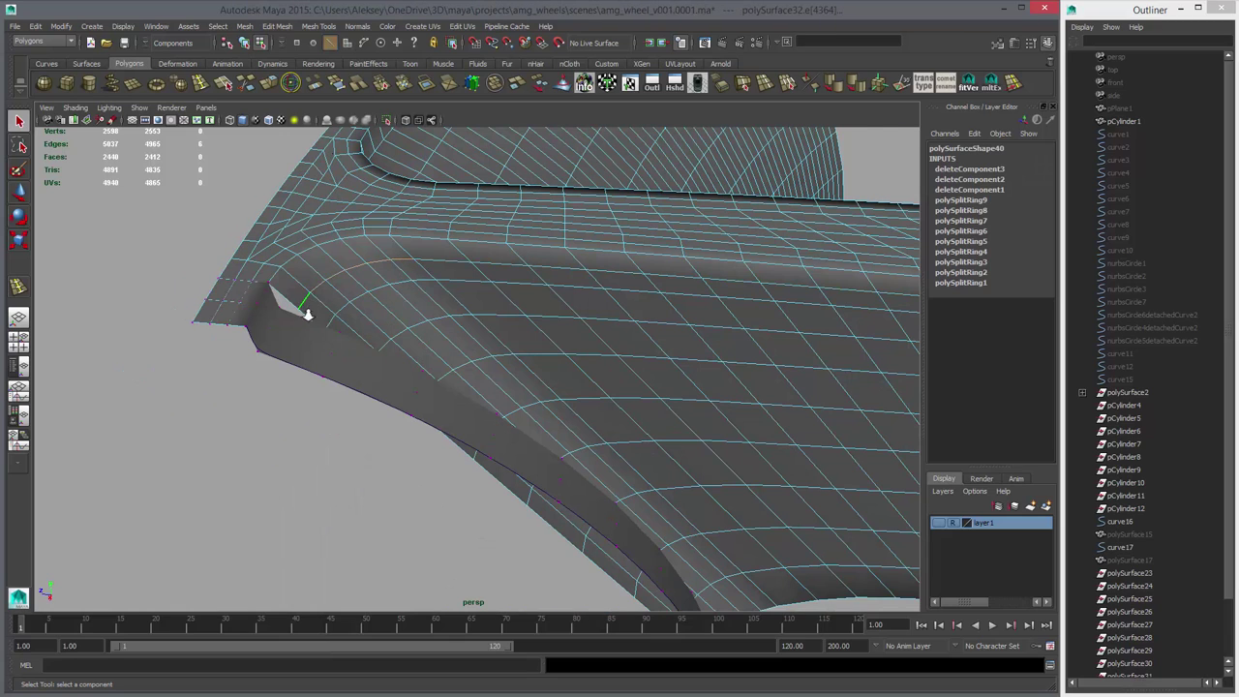
alt+right_drag(304, 308, 339, 323)
key(w)
- Examine how the selected spoke edges curve toward the open gap beside the rim strip
alt+middle_drag(343, 321, 398, 377)
alt+right_drag(397, 378, 419, 399)
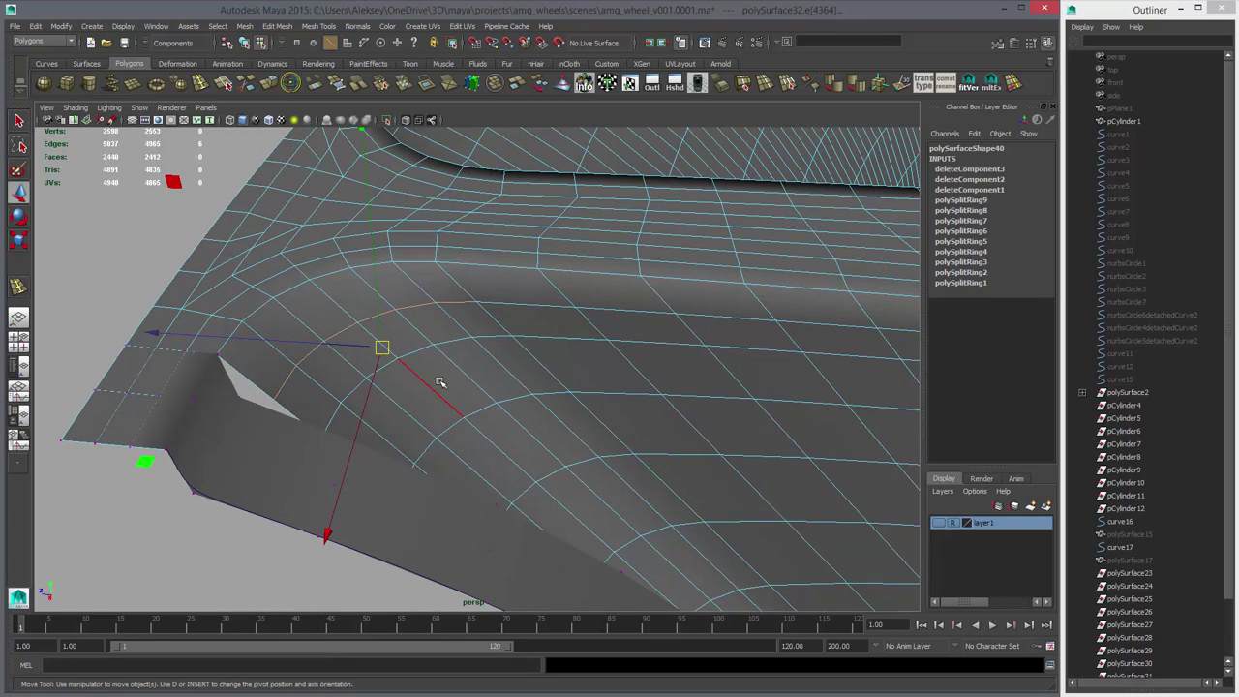
mouse_move(441, 382)
alt+mouse_down()
mouse_move(429, 384)
mouse_move(437, 395)
mouse_move(506, 396)
mouse_move(426, 387)
alt+mouse_up()
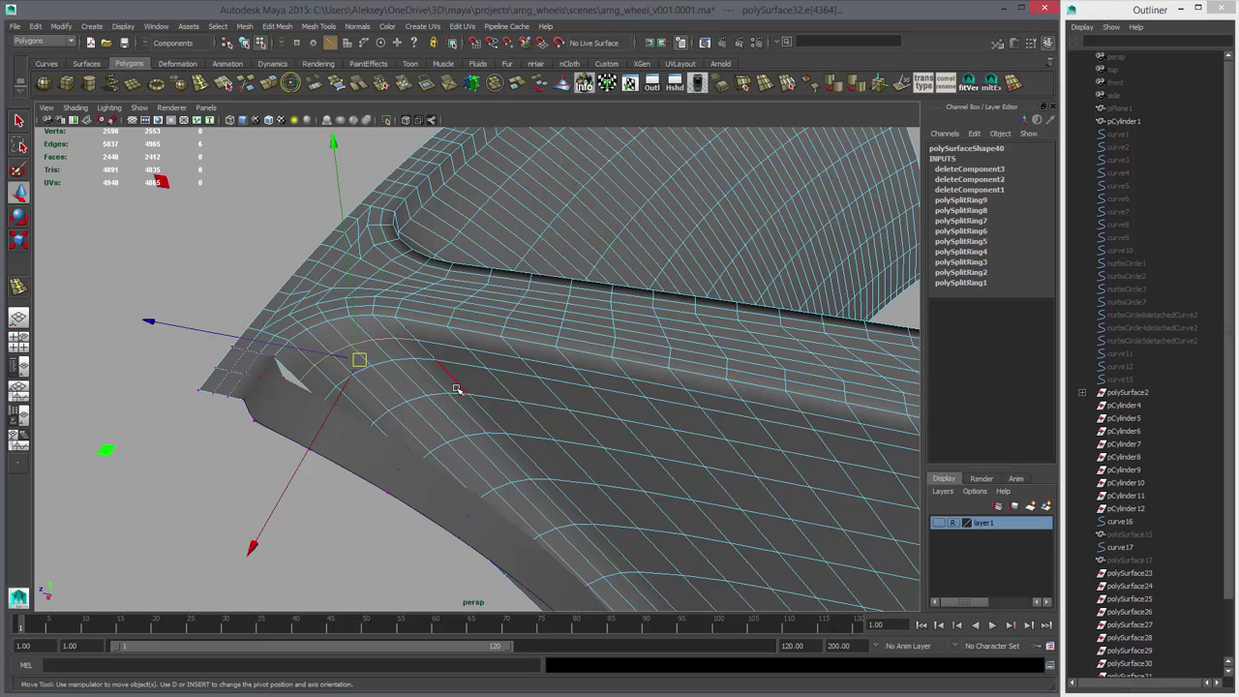
alt+right_drag(446, 382, 484, 387)
alt+drag(484, 387, 498, 382)
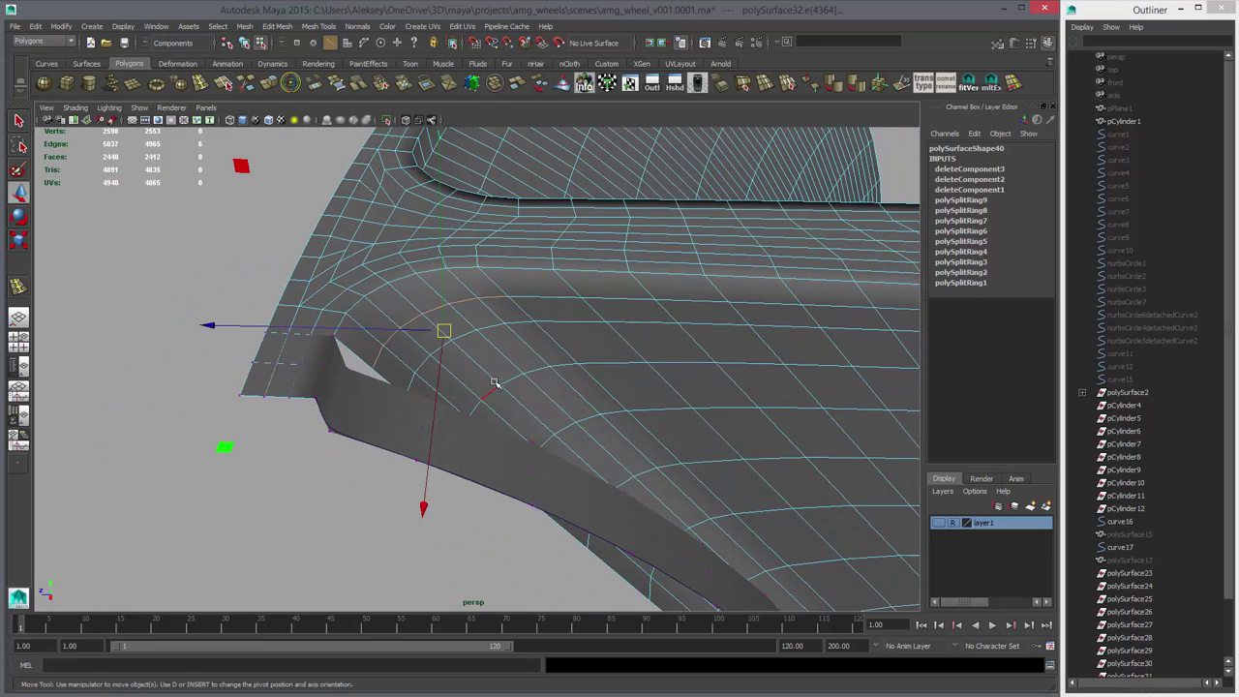
alt+middle_drag(498, 382, 469, 385)
alt+right_drag(469, 385, 487, 343)
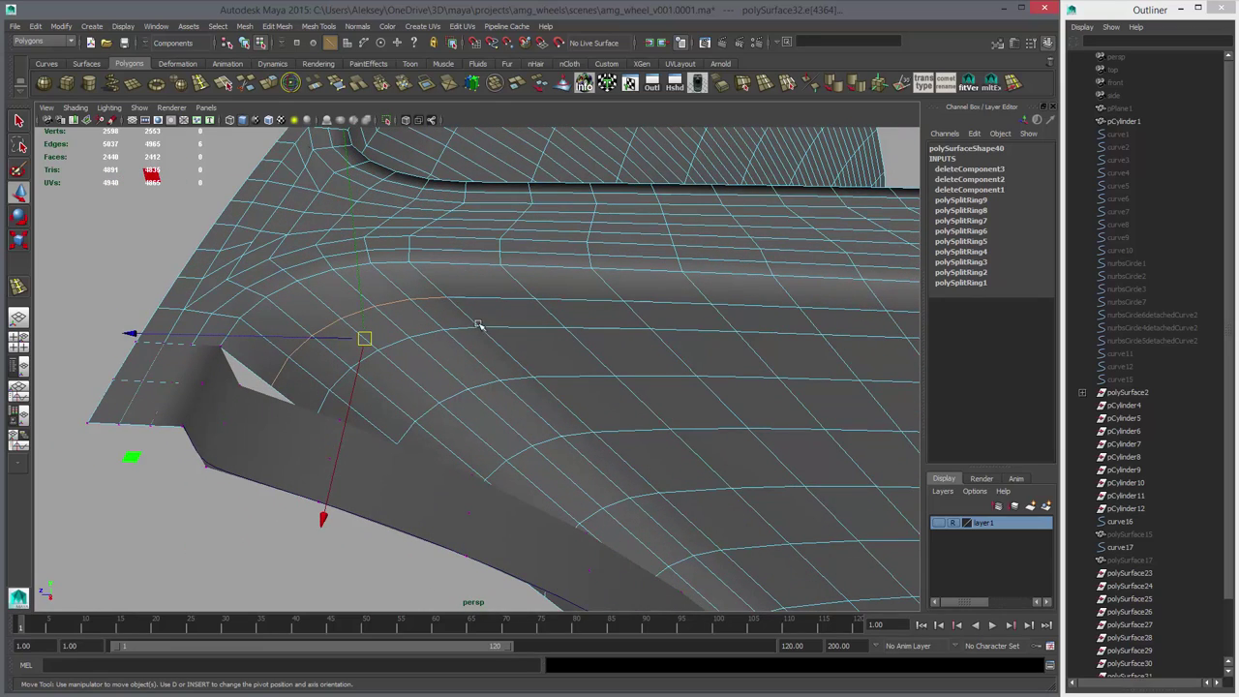
- Examine the spoke wall's rows of faces near the rim end by selecting individual faces from the upper corner downward
alt+right_drag(430, 386, 405, 389)
key(q)
right_drag(415, 308, 417, 337)
click(424, 306)
shift+click(395, 308)
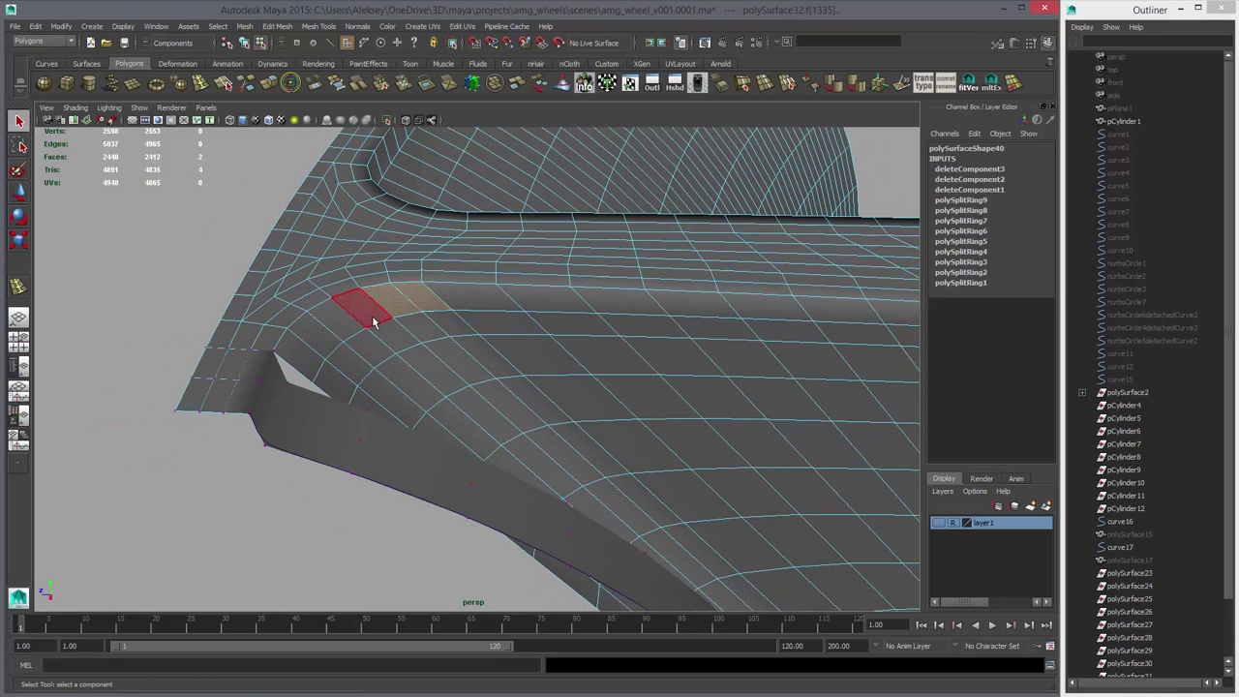
click(439, 307)
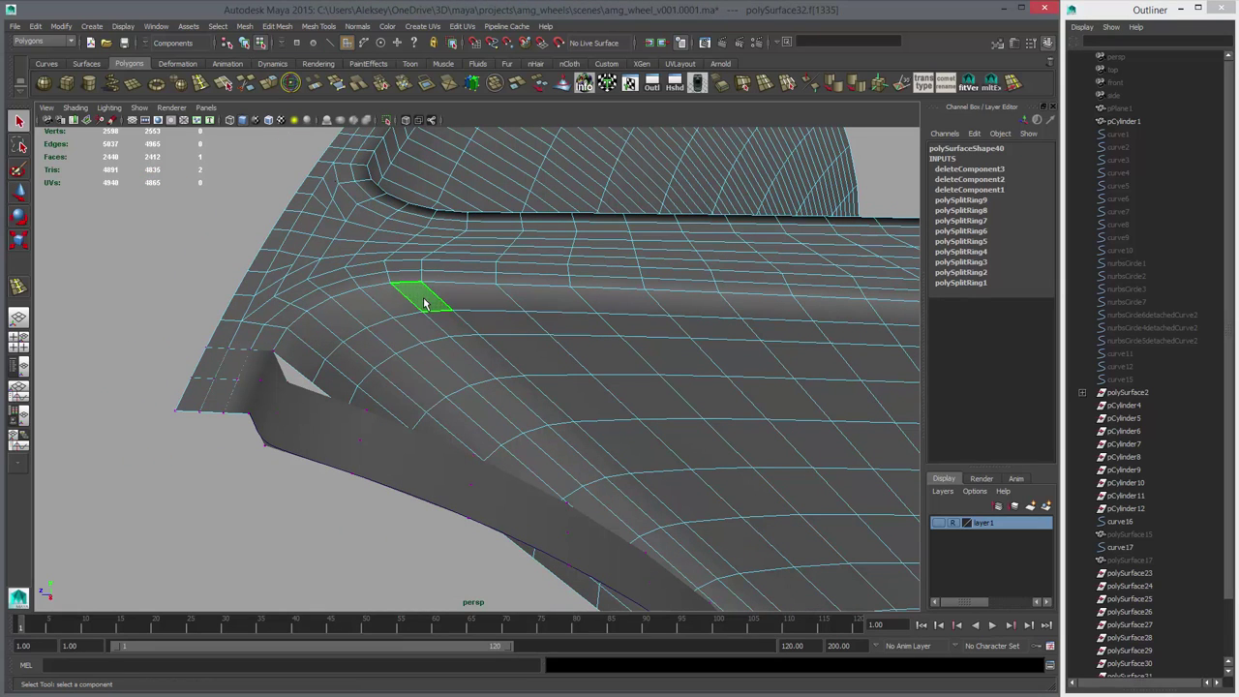
click(426, 323)
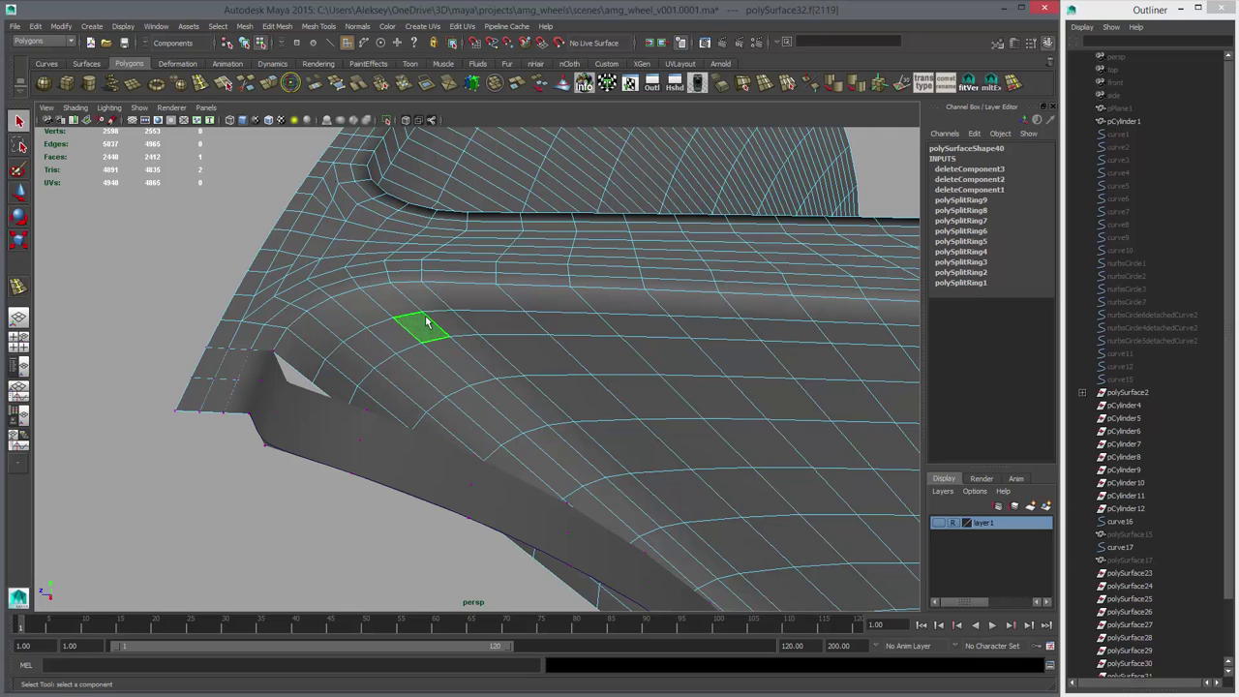
click(425, 299)
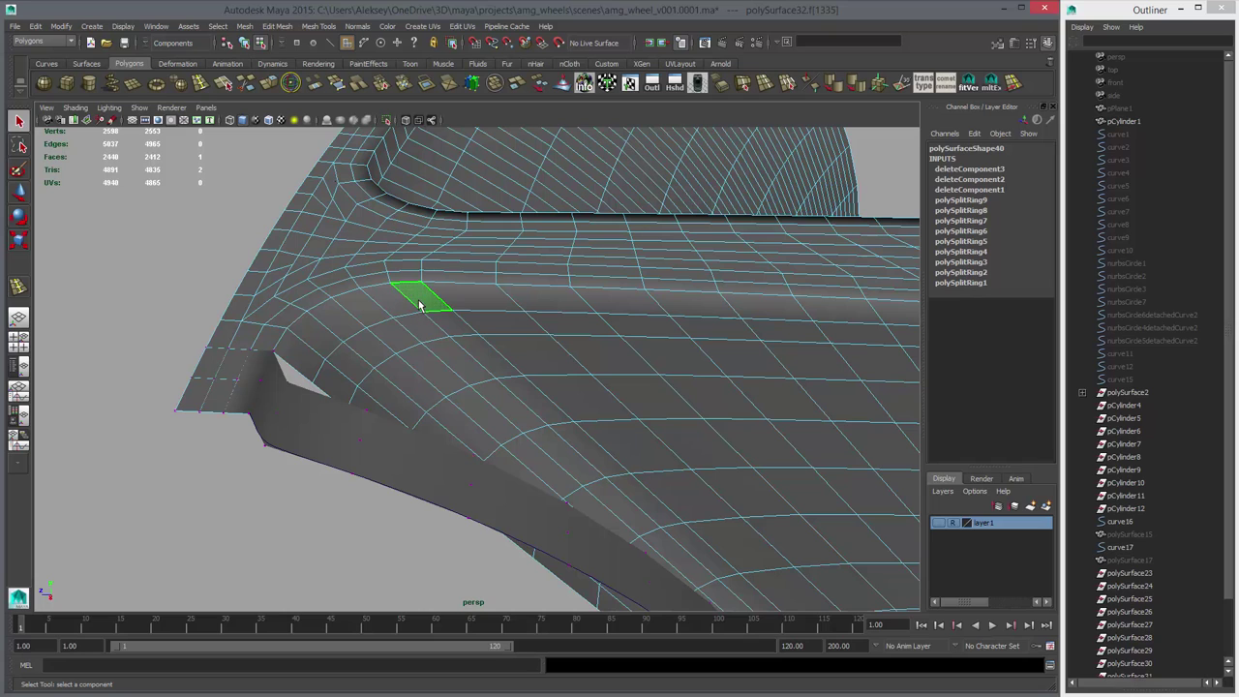
click(426, 374)
click(452, 421)
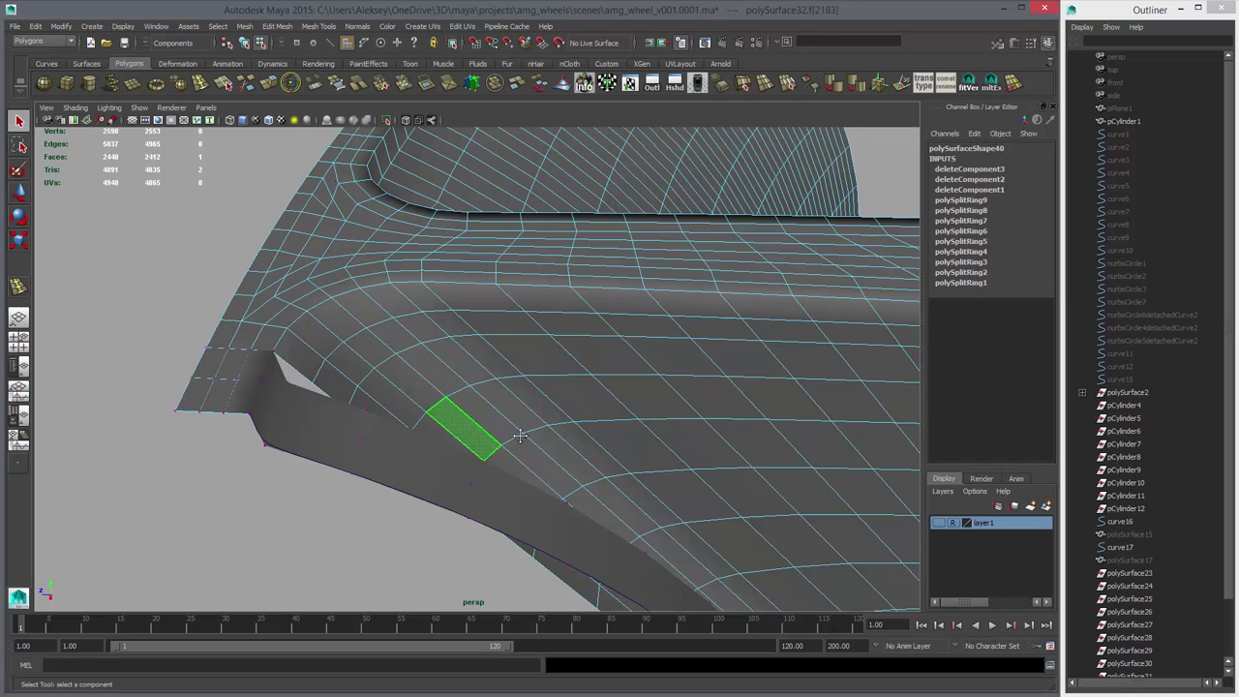
- Select the full-length, six-face-wide band of curved spoke wall faces that runs beside the rim strip
alt+middle_drag(518, 429, 491, 399)
key(4)
click(438, 415)
alt+right_drag(437, 415, 383, 443)
alt+drag(384, 444, 434, 483)
alt+middle_drag(435, 483, 379, 413)
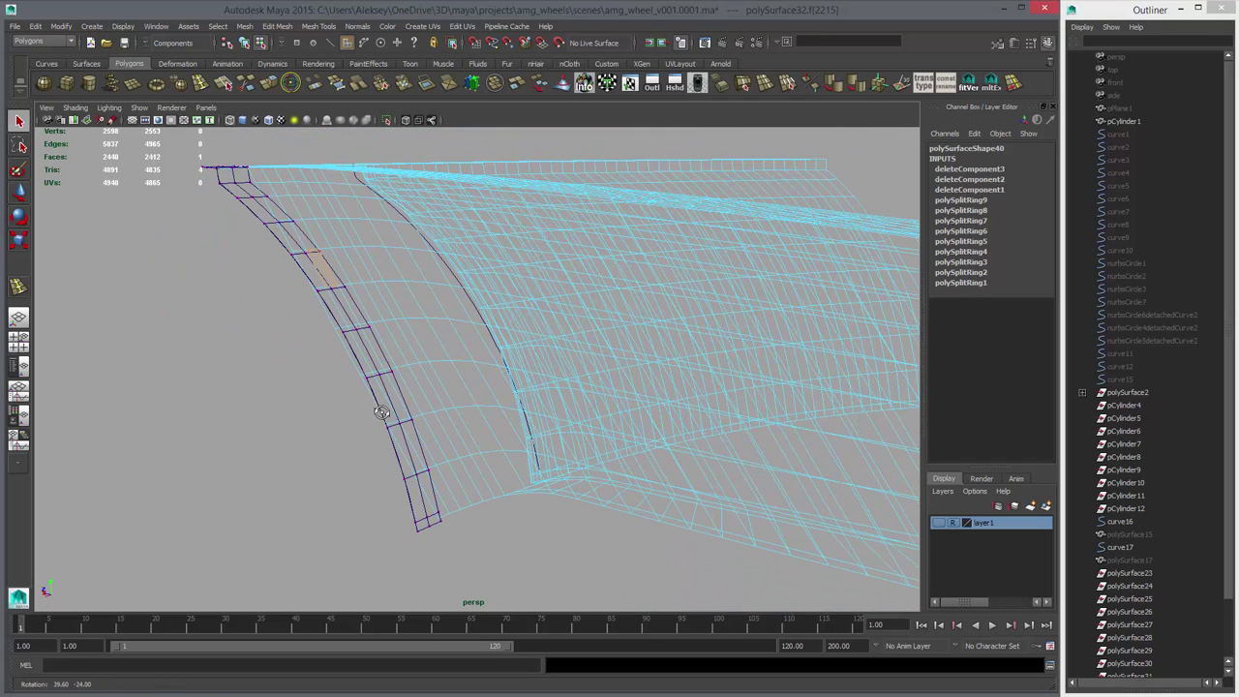
shift+double_click(443, 488)
alt+drag(470, 446, 488, 479)
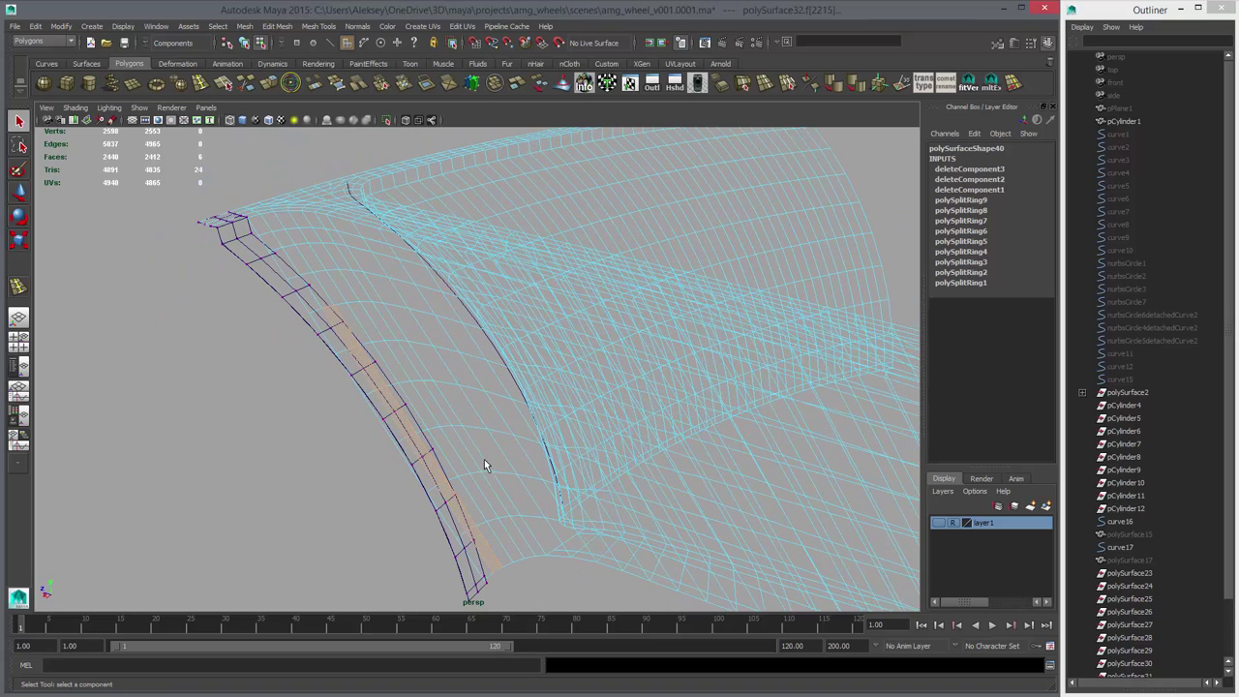
key(shift+period)
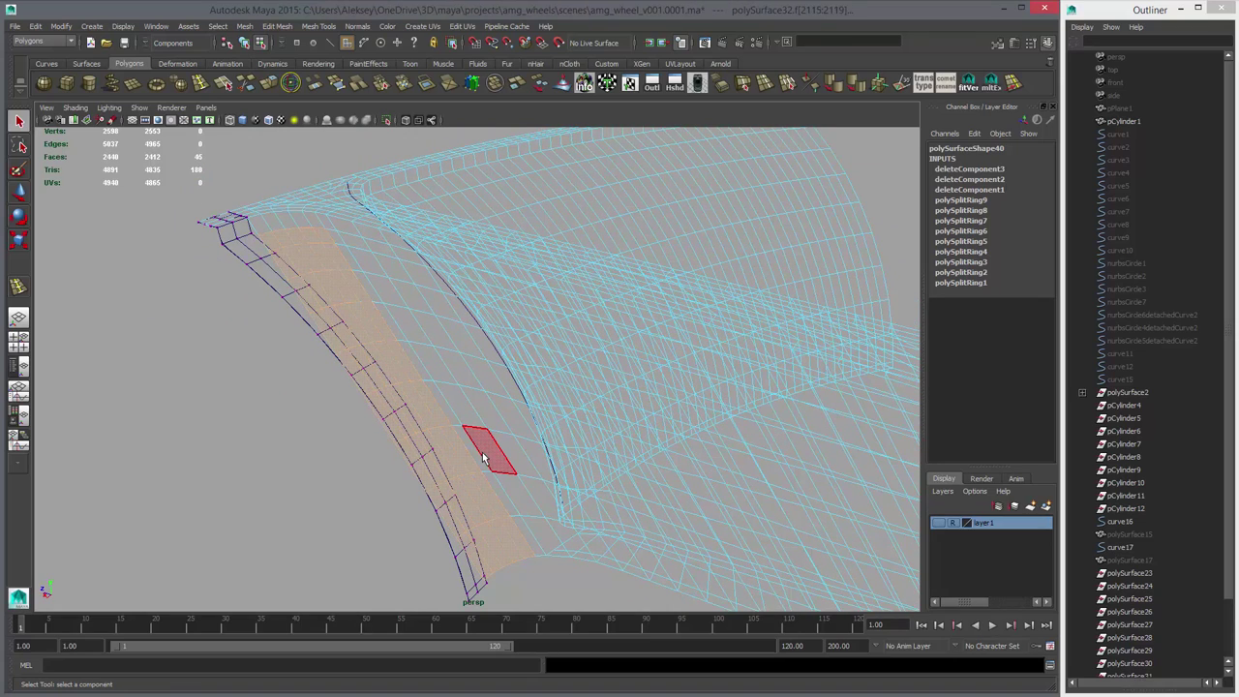
shift+double_click(483, 457)
- Extract the selected band of faces into a separate mesh and delete its construction history
key(5)
alt+drag(407, 346, 428, 366)
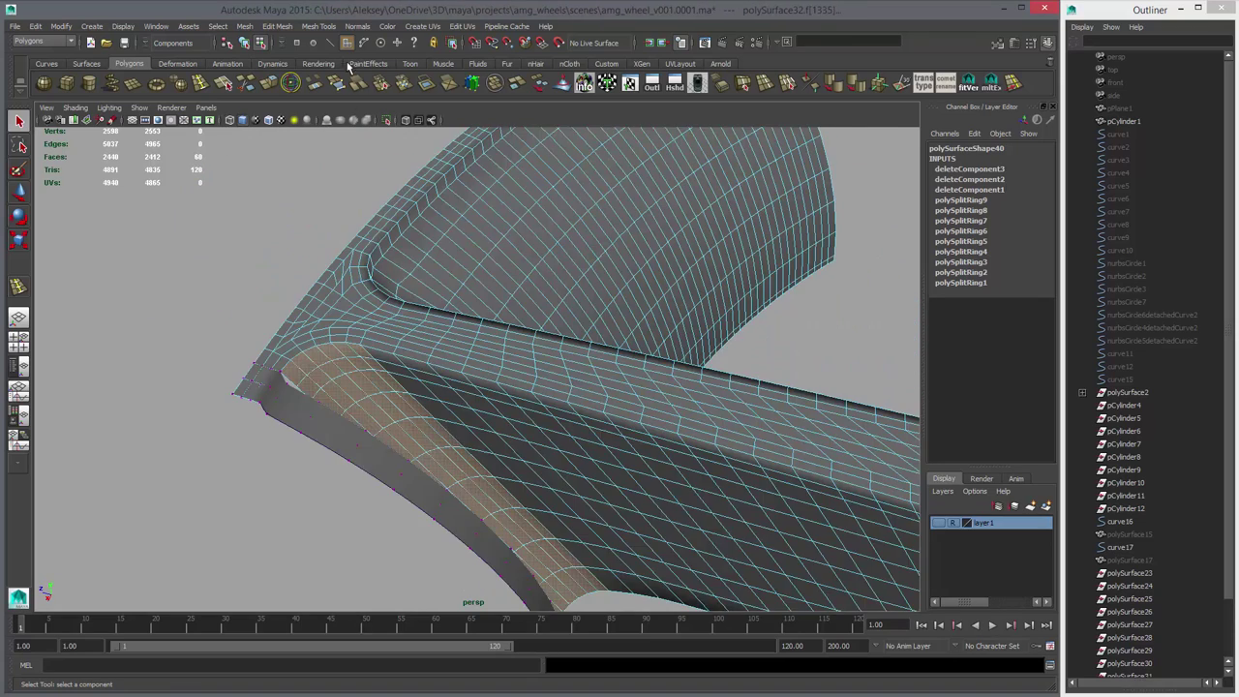
click(517, 86)
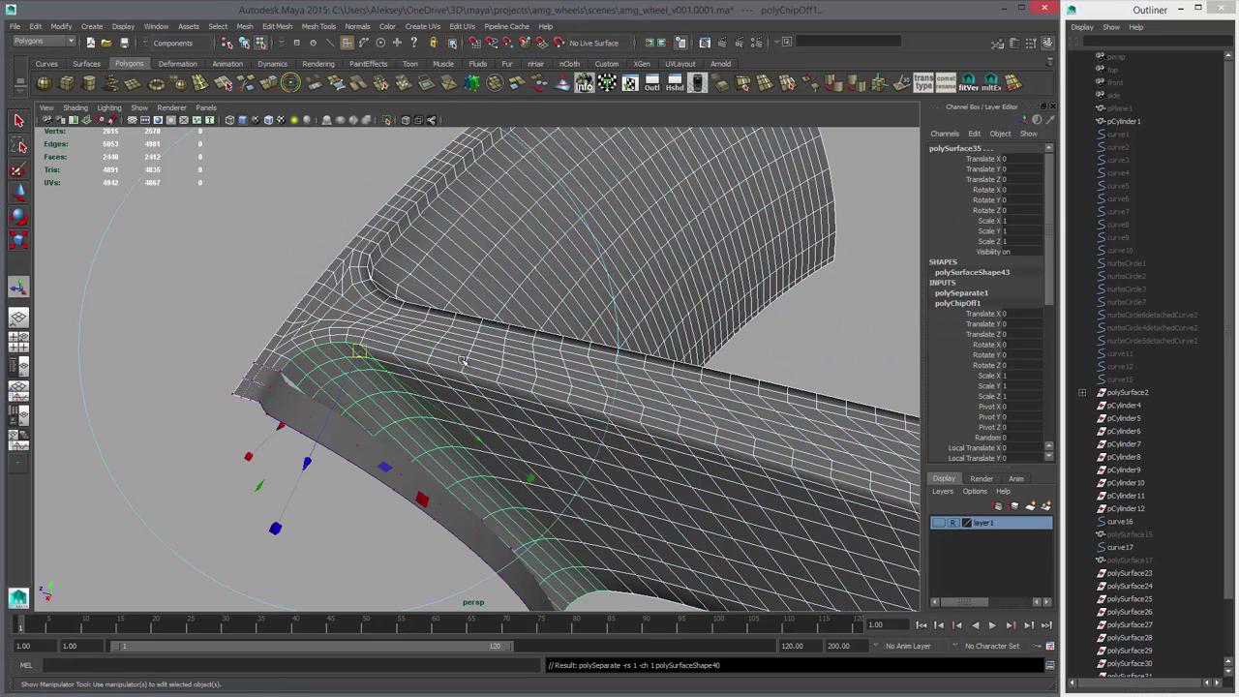
right_drag(463, 361, 483, 348)
key(alt+shift+d)
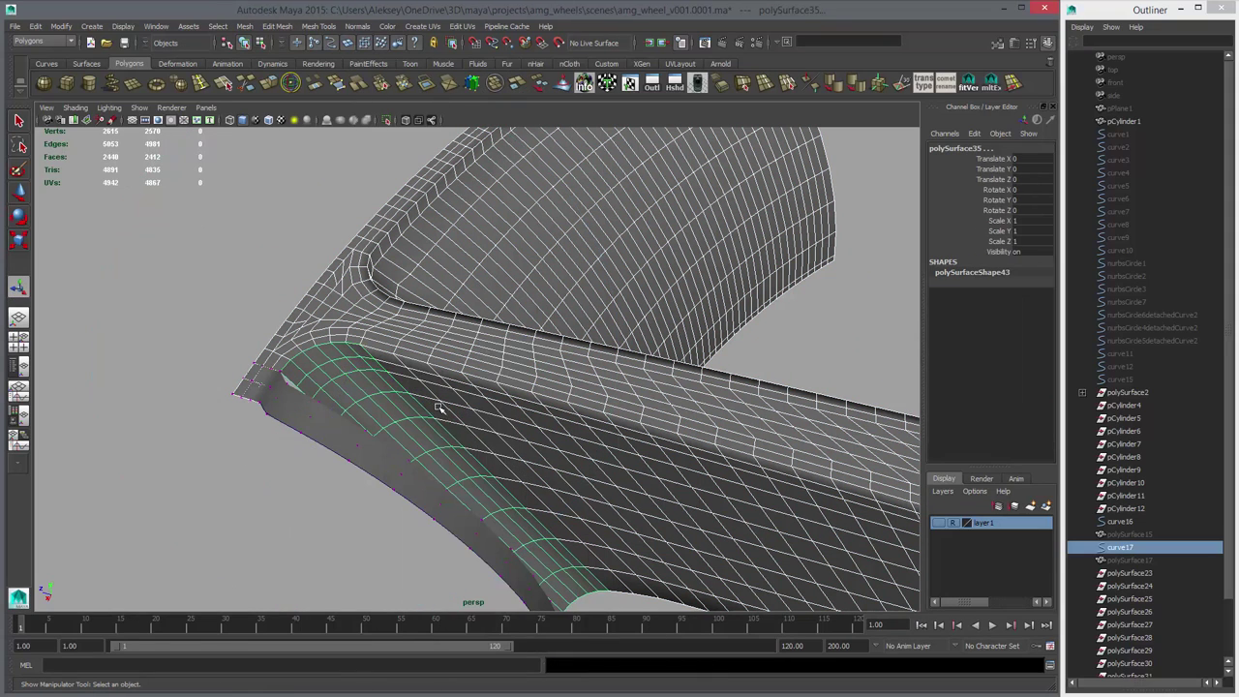
- Select the extracted band's first inner crosswise edge loop and place its pivot on the loop's rim-side end vertex
alt+right_drag(438, 407, 552, 436)
click(295, 396)
alt+middle_drag(323, 396, 581, 368)
key(w)
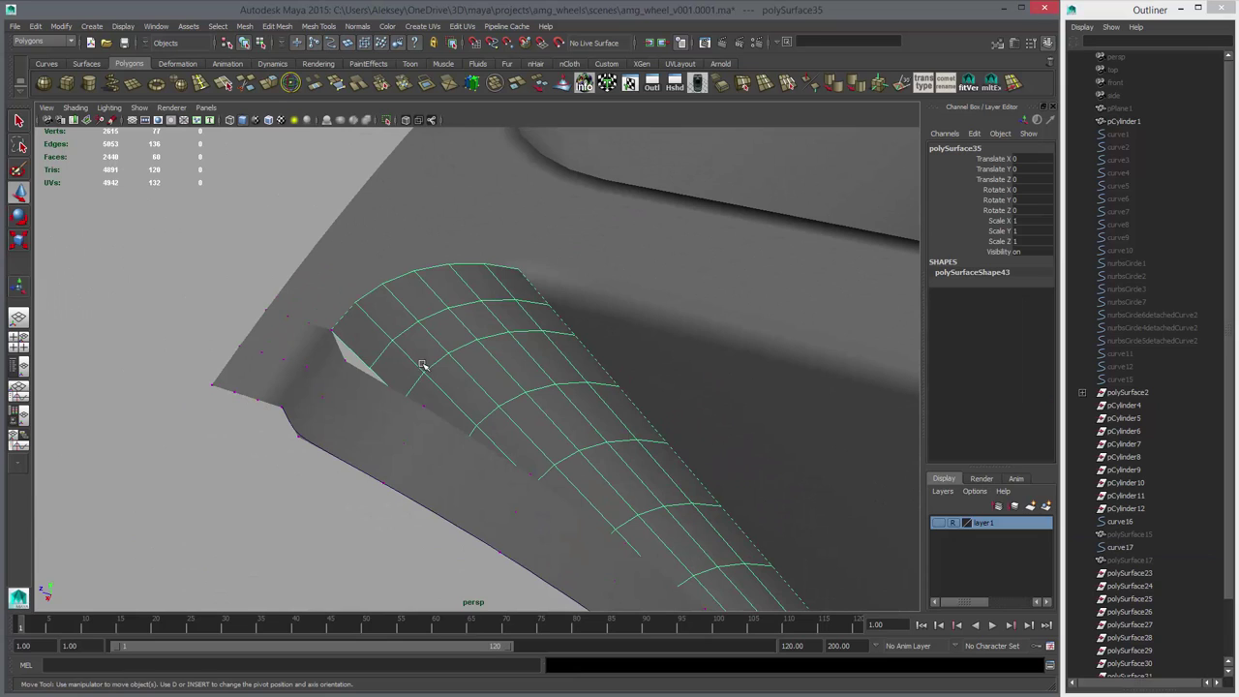
right_drag(422, 365, 419, 335)
double_click(376, 359)
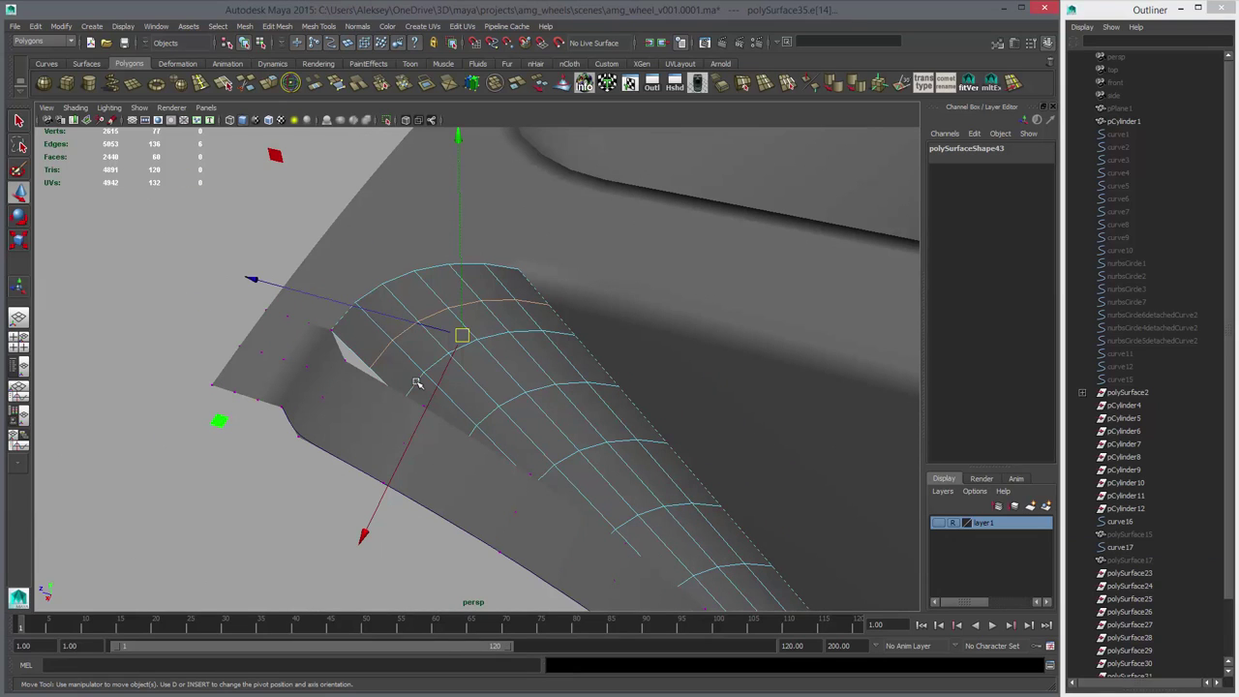
key(r)
key(d)
click(372, 366)
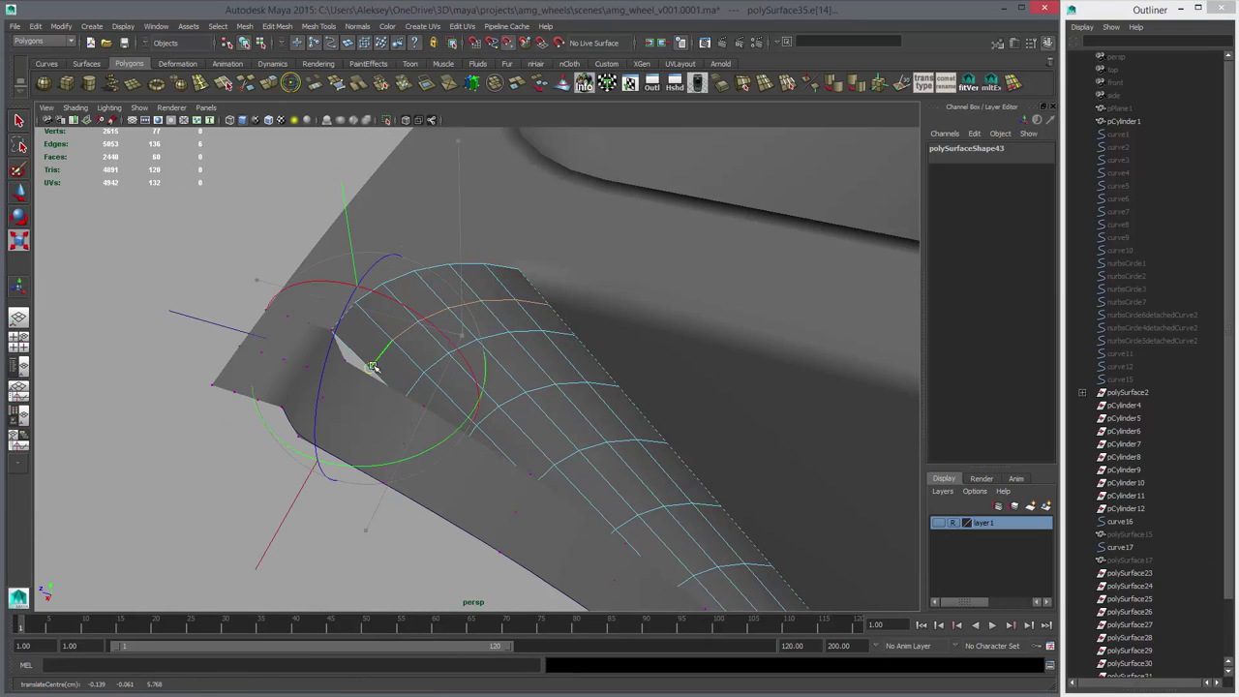
key(w)
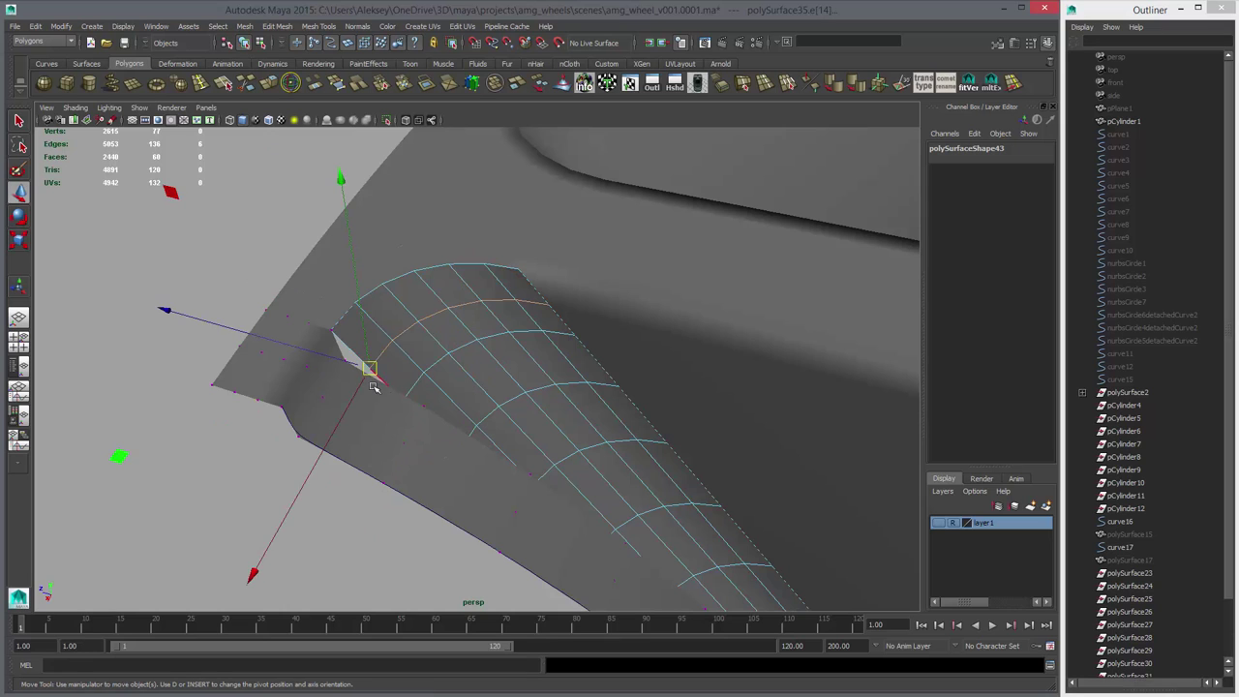
- Move the edge loop, keeping its spacing, so its rim-side end snaps onto the rim strip's upper corner vertex
alt+drag(358, 385, 393, 385)
key(w)
click(399, 360)
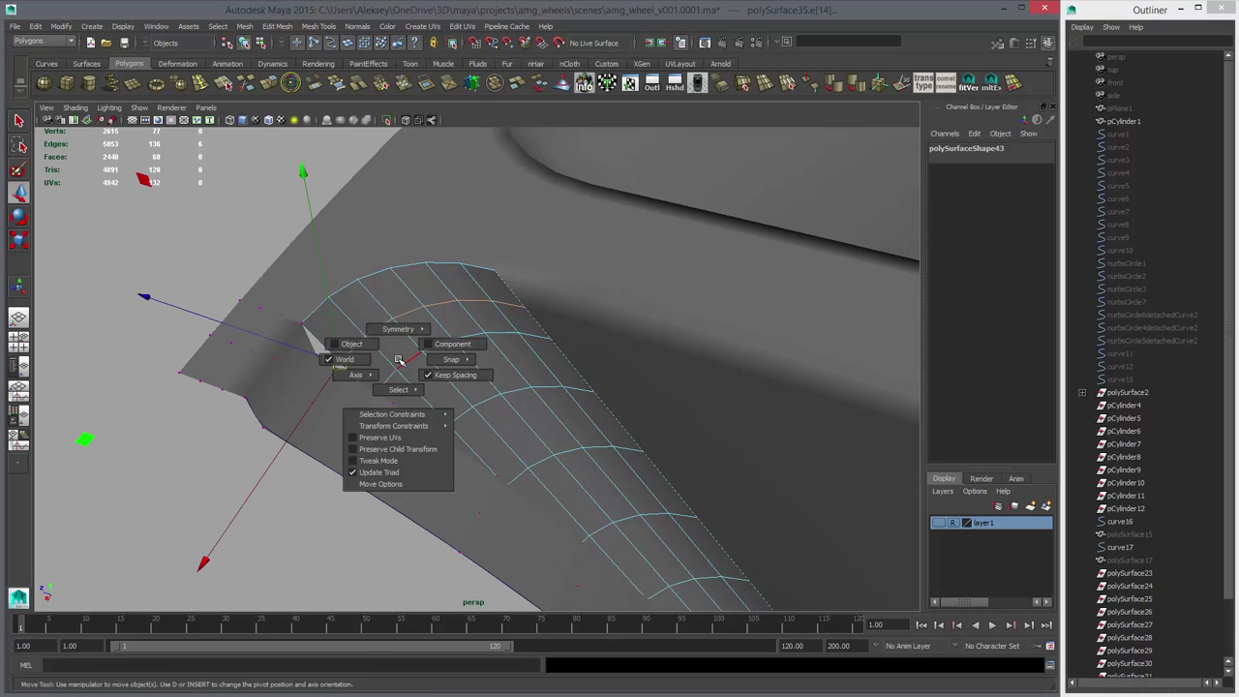
scroll(383, 372, up, 4)
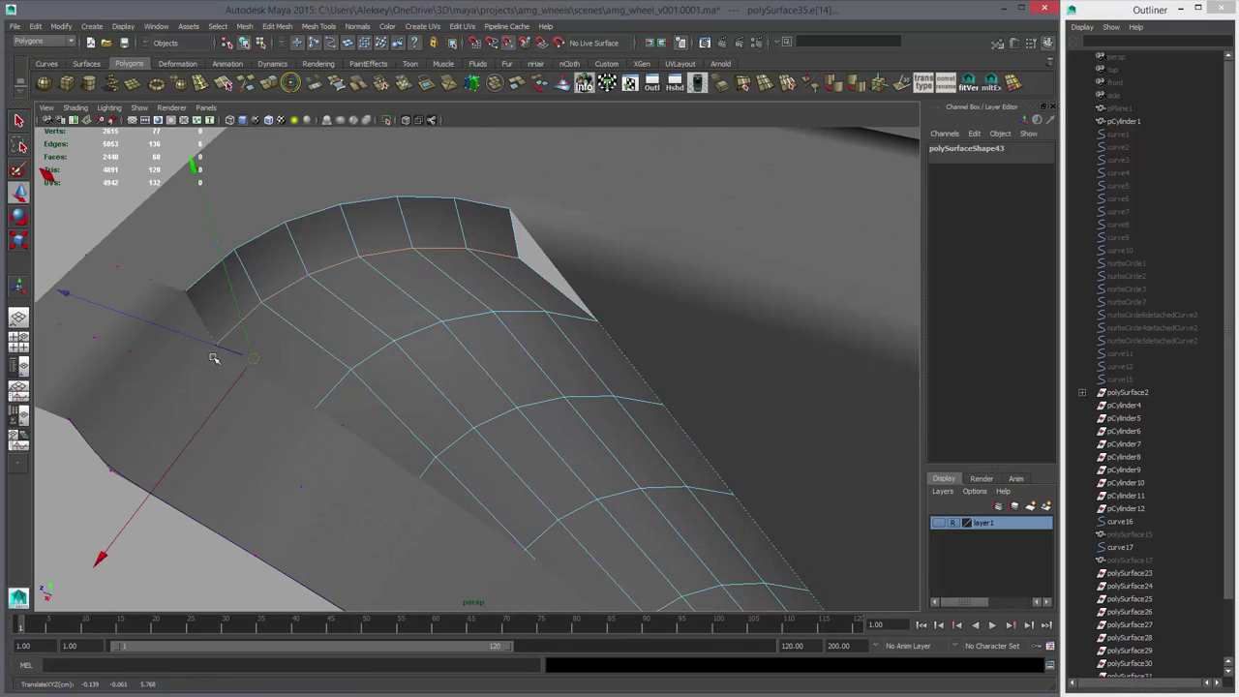
- Activate the Scale tool on the moved loop in wireframe display and snap its pivot to the rim-side end vertex
alt+drag(539, 381, 381, 391)
key(r)
alt+right_drag(381, 391, 487, 459)
mouse_move(487, 459)
alt+mouse_down()
mouse_move(456, 478)
mouse_move(471, 467)
alt+mouse_up()
alt+middle_drag(634, 376, 552, 401)
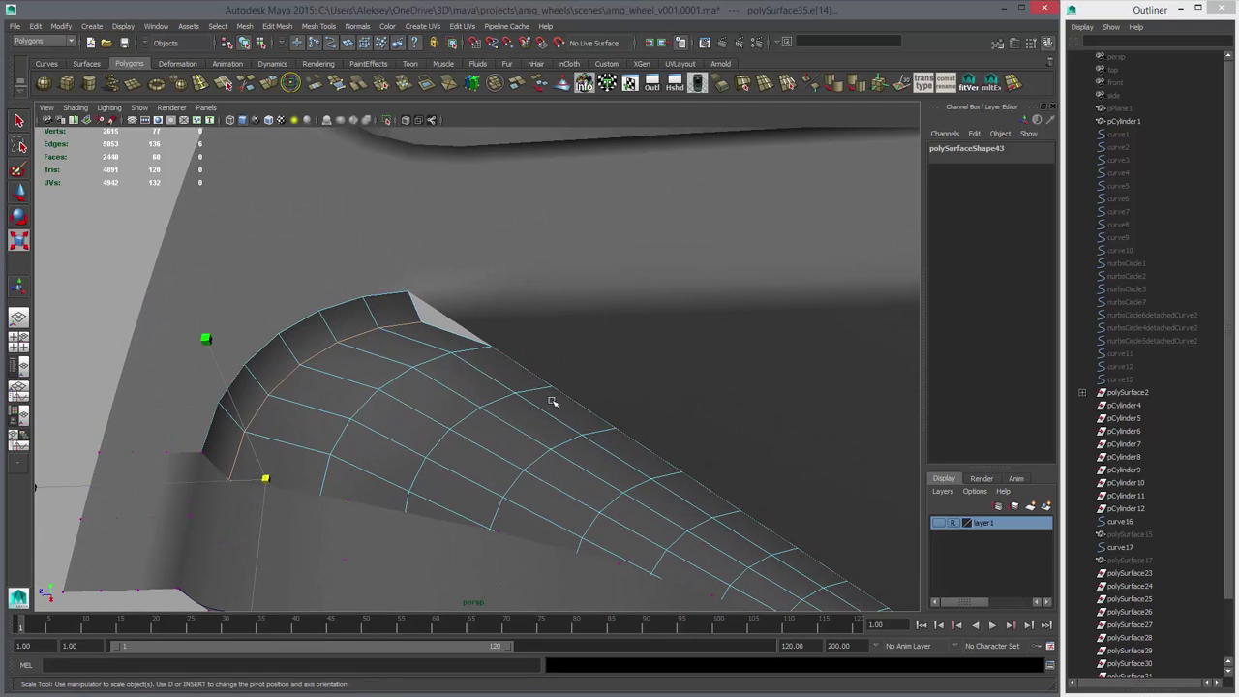
key(4)
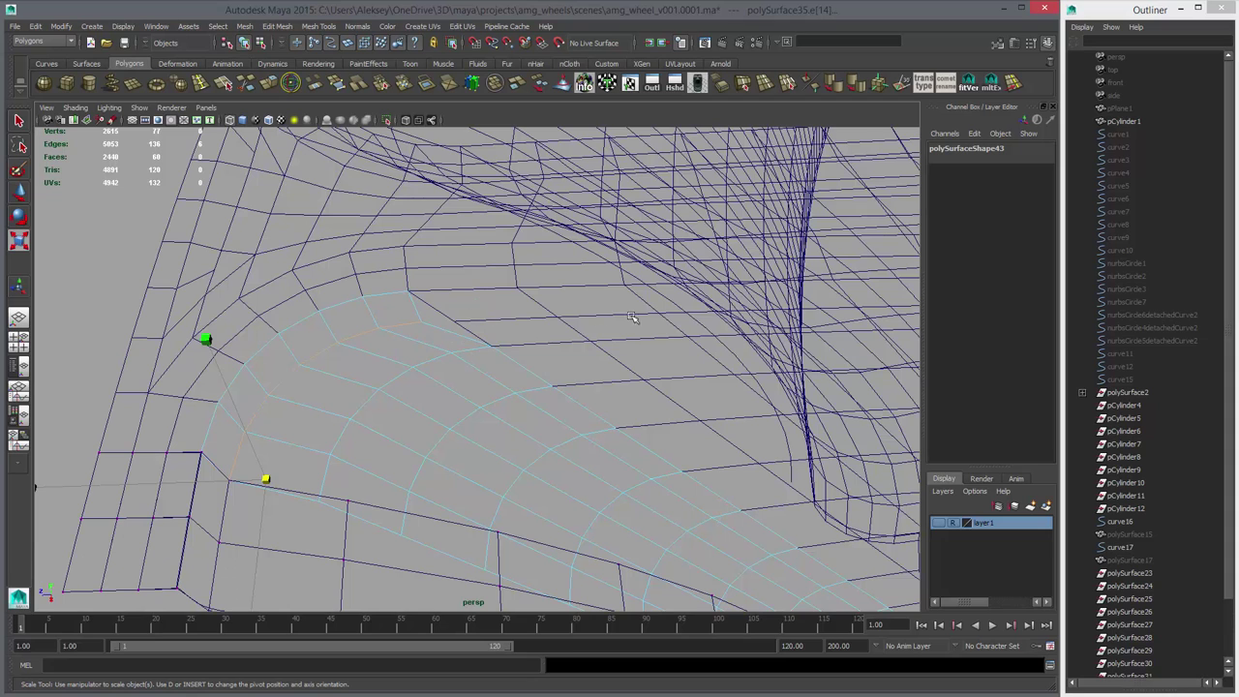
alt+drag(631, 317, 619, 351)
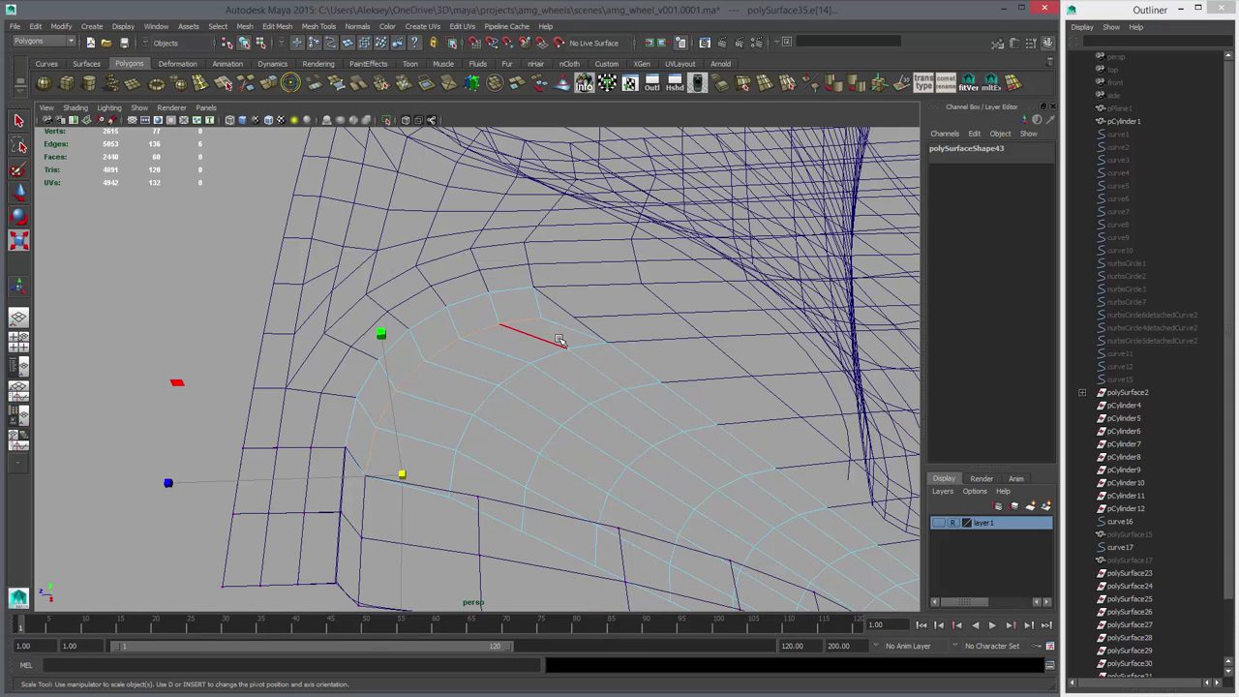
key(d)
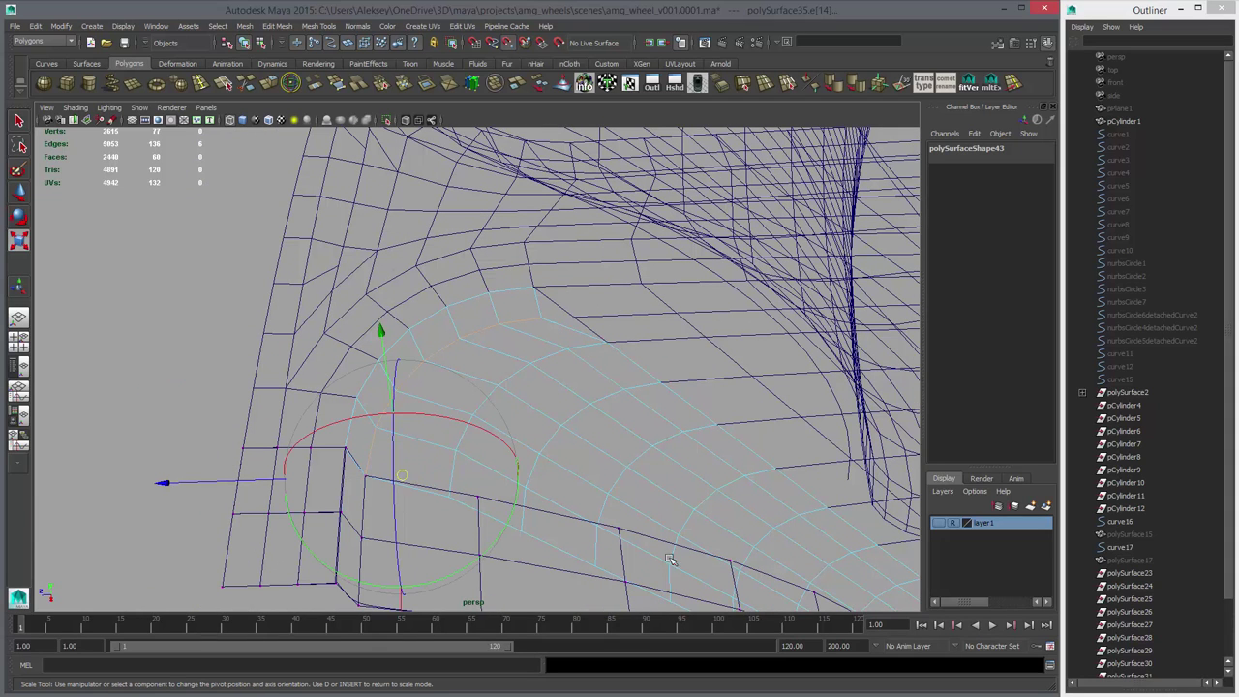
key(v)
middle_drag(668, 557, 352, 478)
key(r)
click(529, 397)
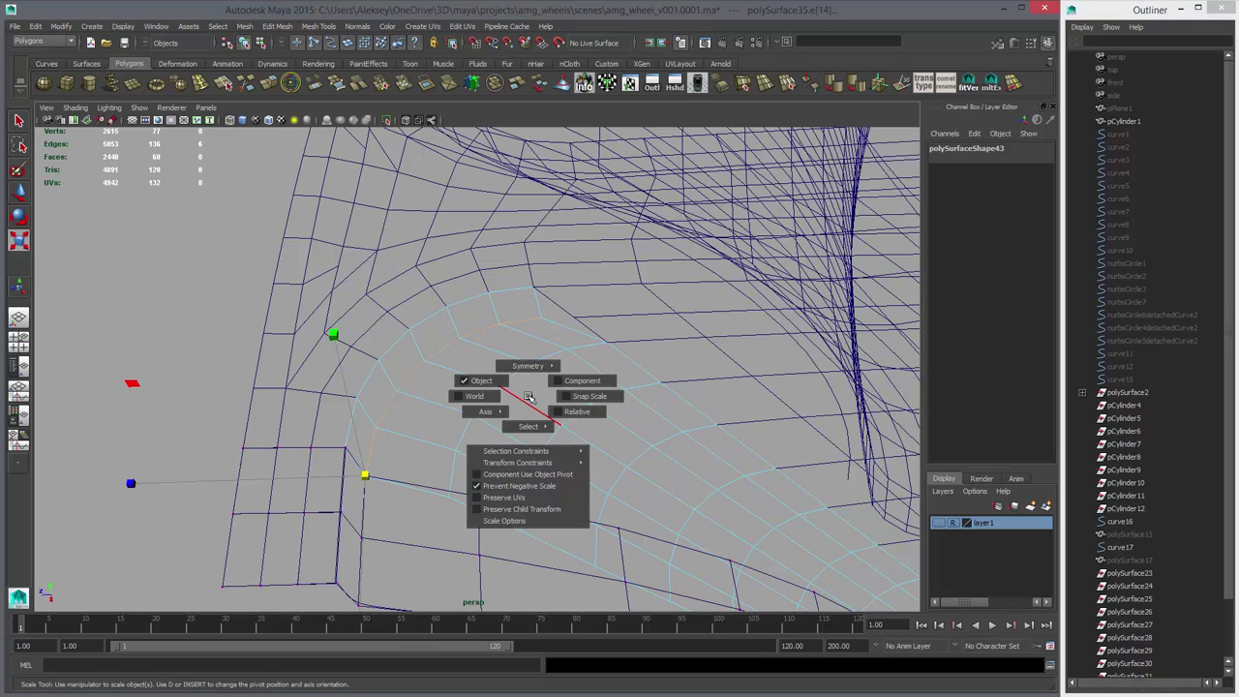
mouse_move(529, 398)
mouse_down()
mouse_move(494, 412)
mouse_move(494, 440)
mouse_up()
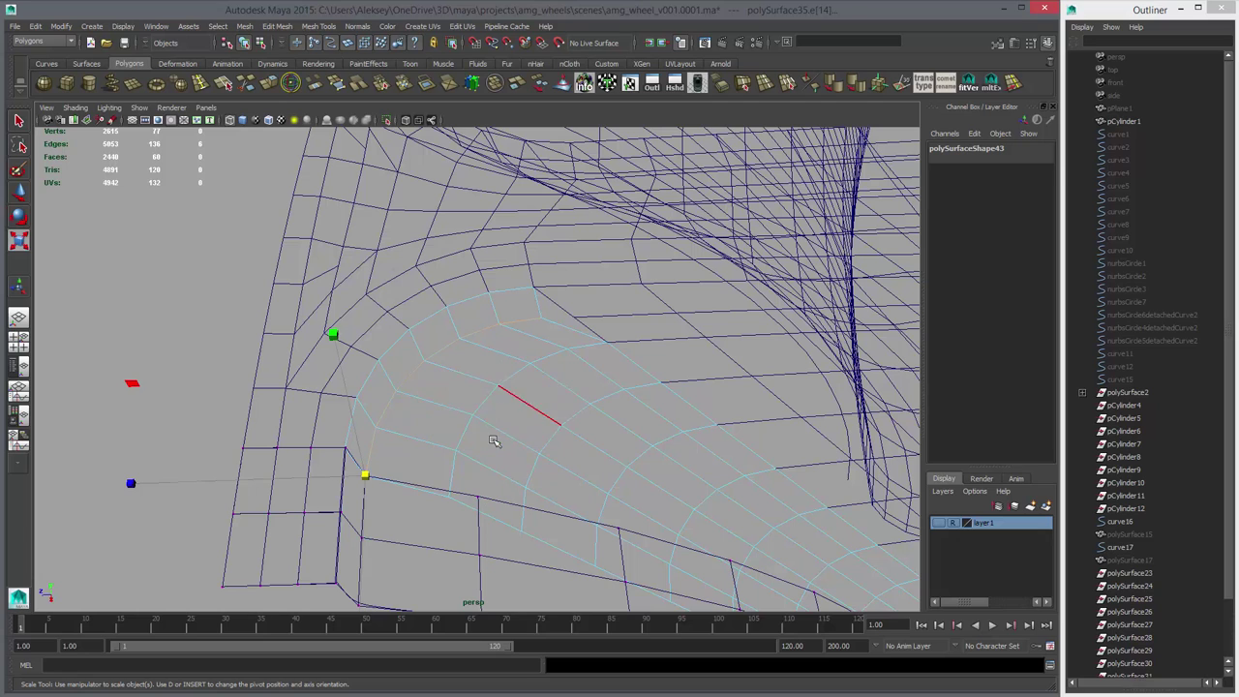
- Snap the scale pivot back onto the rim-side end vertex and stretch the loop along Z toward the spoke wall's open edge
click(615, 316)
alt+drag(555, 386, 548, 401)
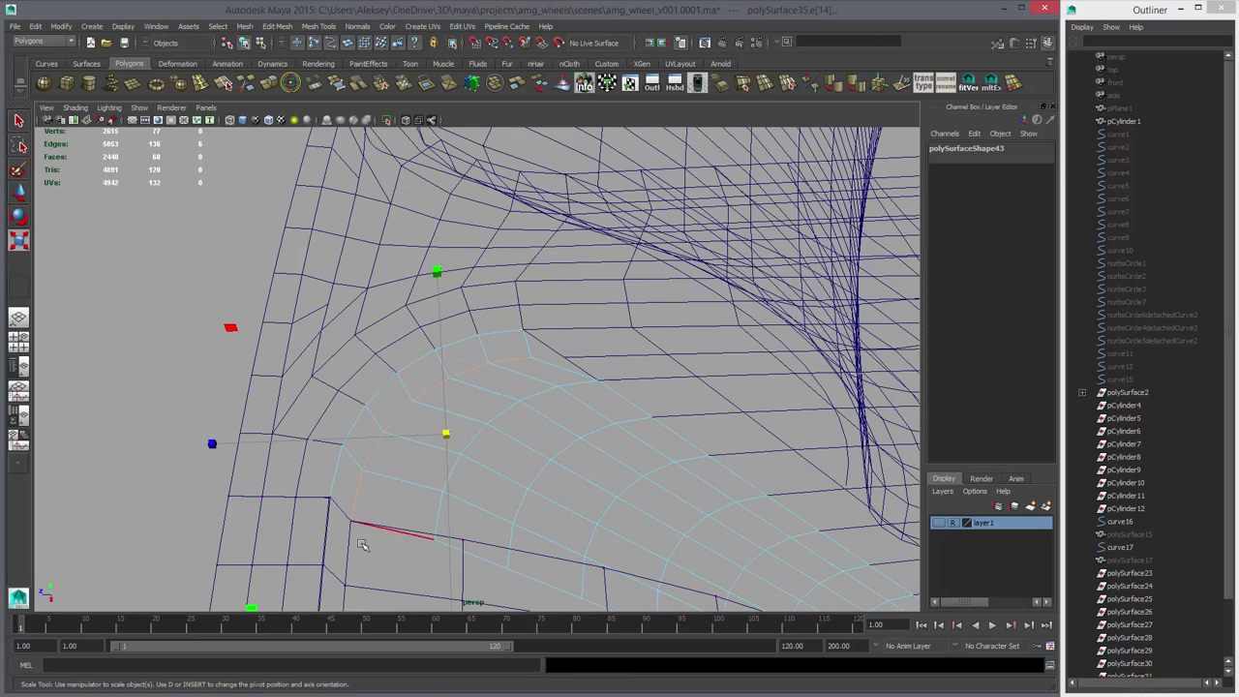
key(d)
key(v)
middle_click(357, 526)
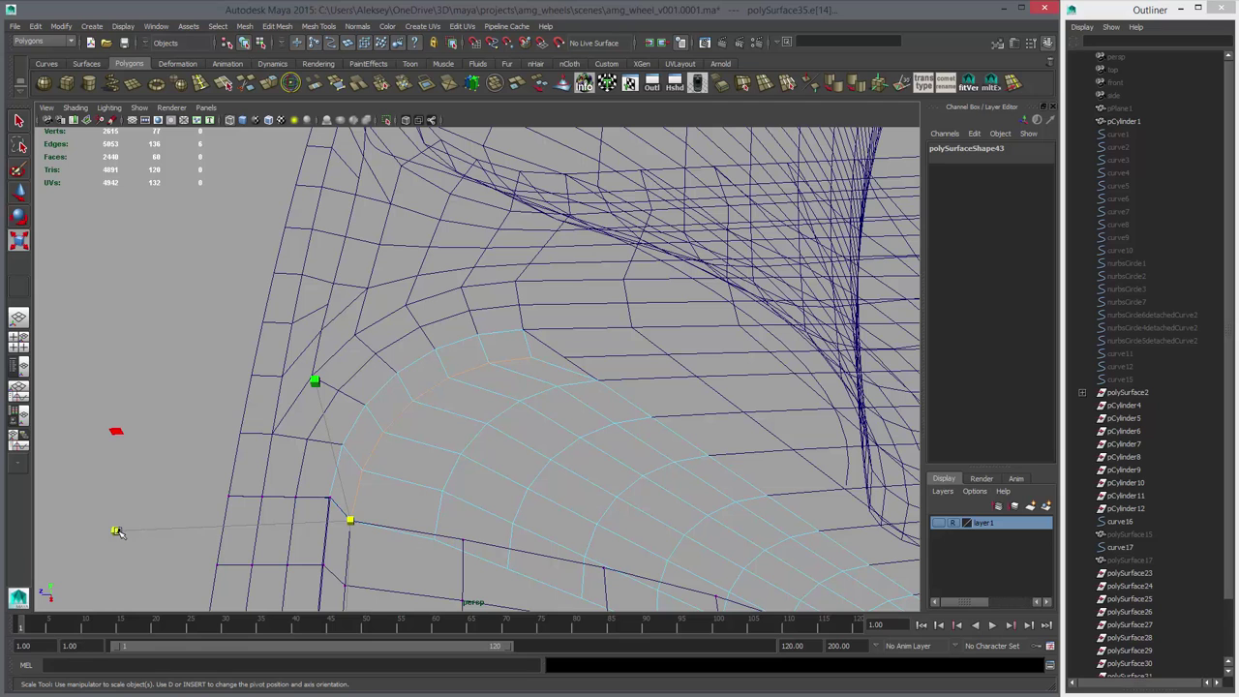
drag(116, 531, 117, 531)
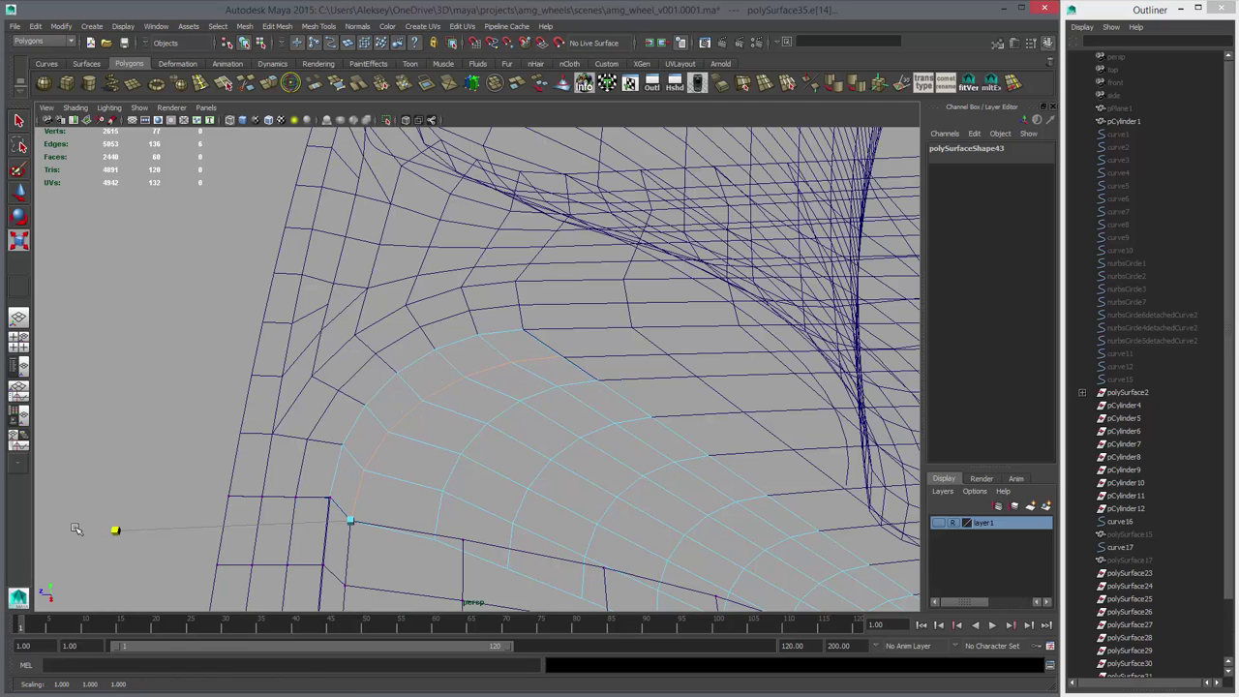
- Scale the same edge loop along X from its rim-side end so its far end lines up with the spoke wall's border
alt+drag(315, 382, 366, 520)
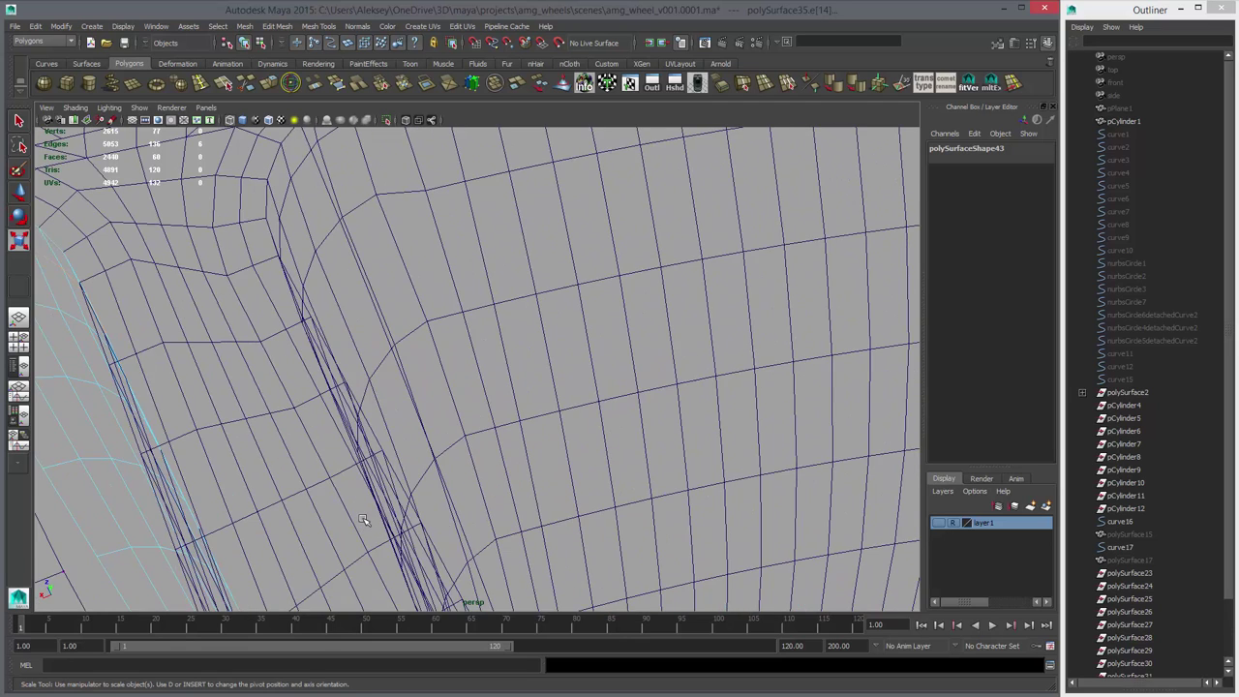
key(f)
alt+right_drag(490, 509, 374, 480)
alt+drag(374, 480, 345, 413)
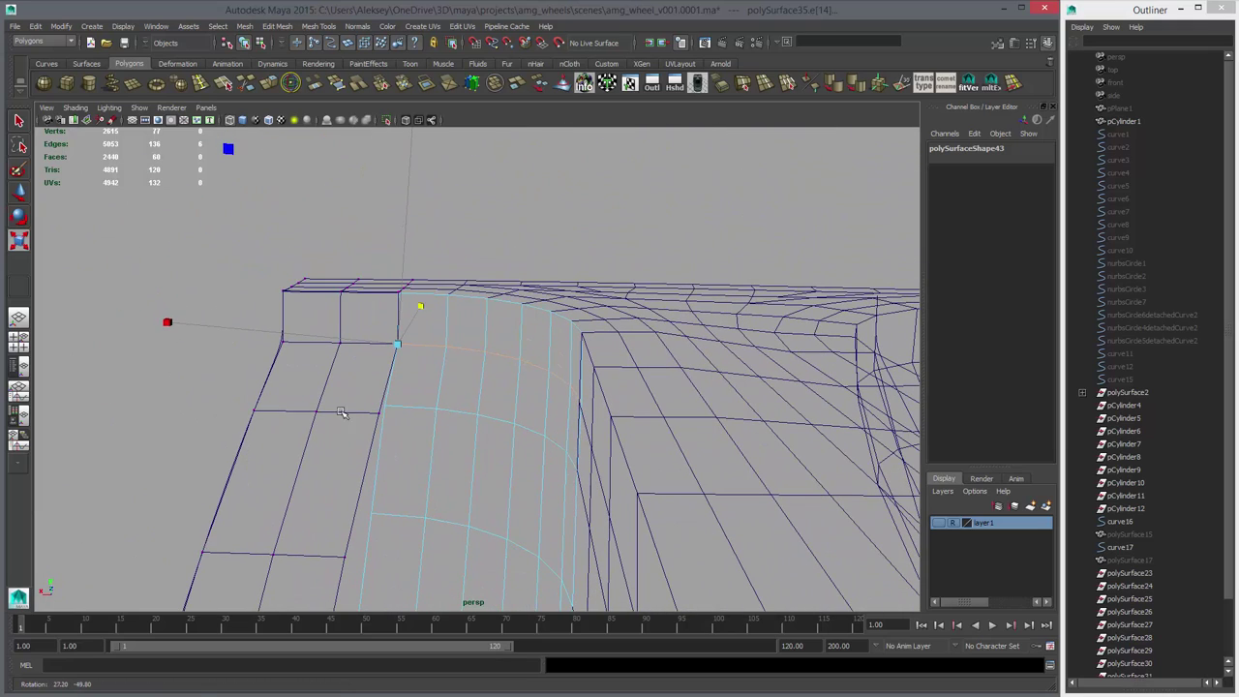
drag(167, 321, 170, 323)
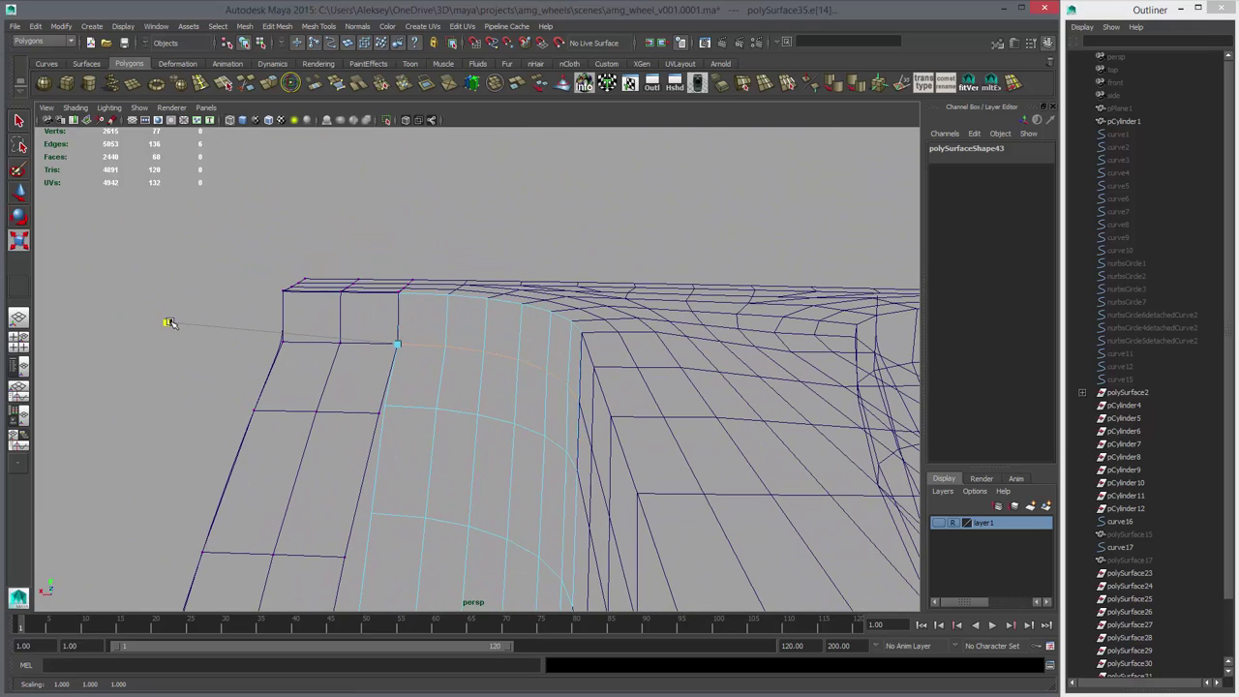
- Select the next crosswise edge loop for moving and place its pivot on its rim-side end vertex
alt+drag(542, 406, 592, 435)
alt+right_drag(591, 435, 561, 451)
alt+drag(561, 451, 362, 368)
key(w)
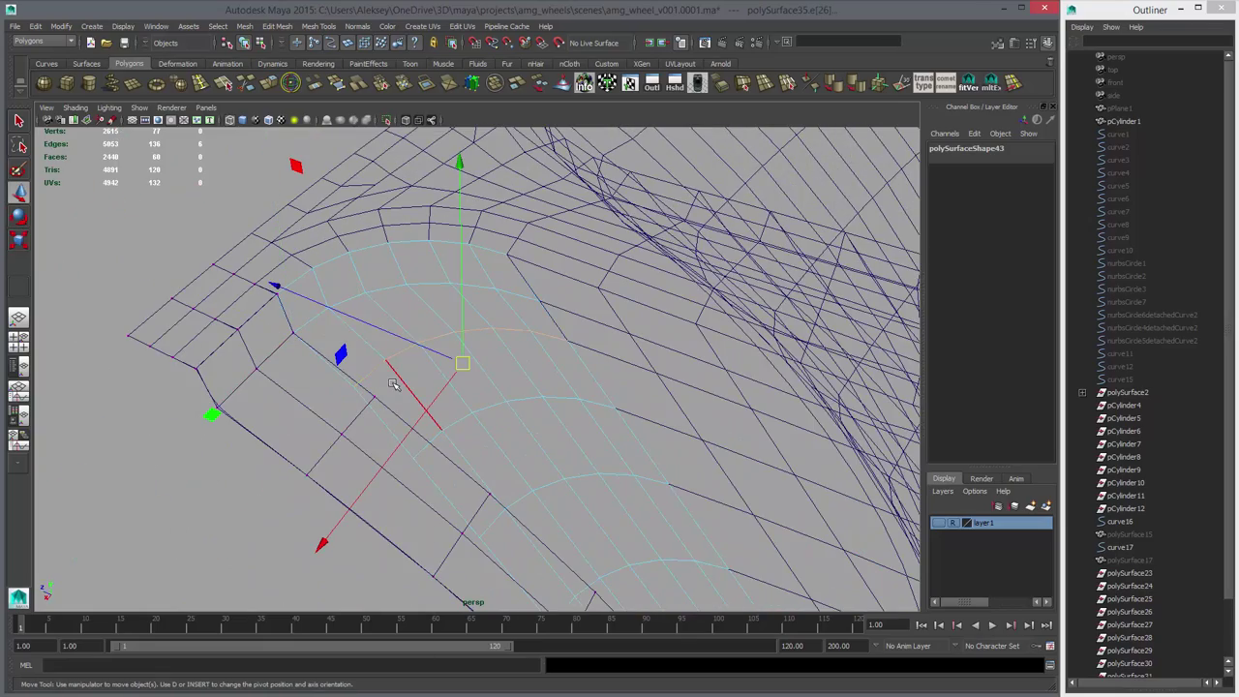
key(d)
click(362, 391)
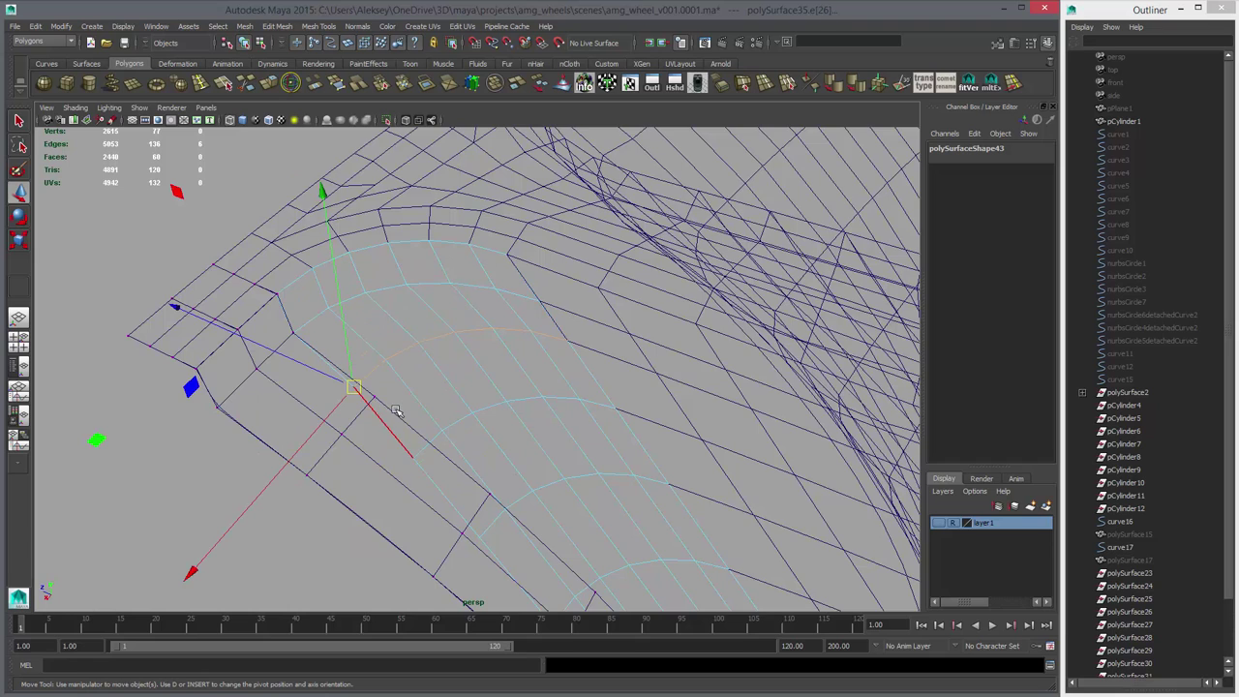
- Show wireframe on shaded surfaces and move the second loop so its rim-side end snaps to the rim strip's next vertex
key(5)
scroll(399, 416, up, 1)
click(269, 121)
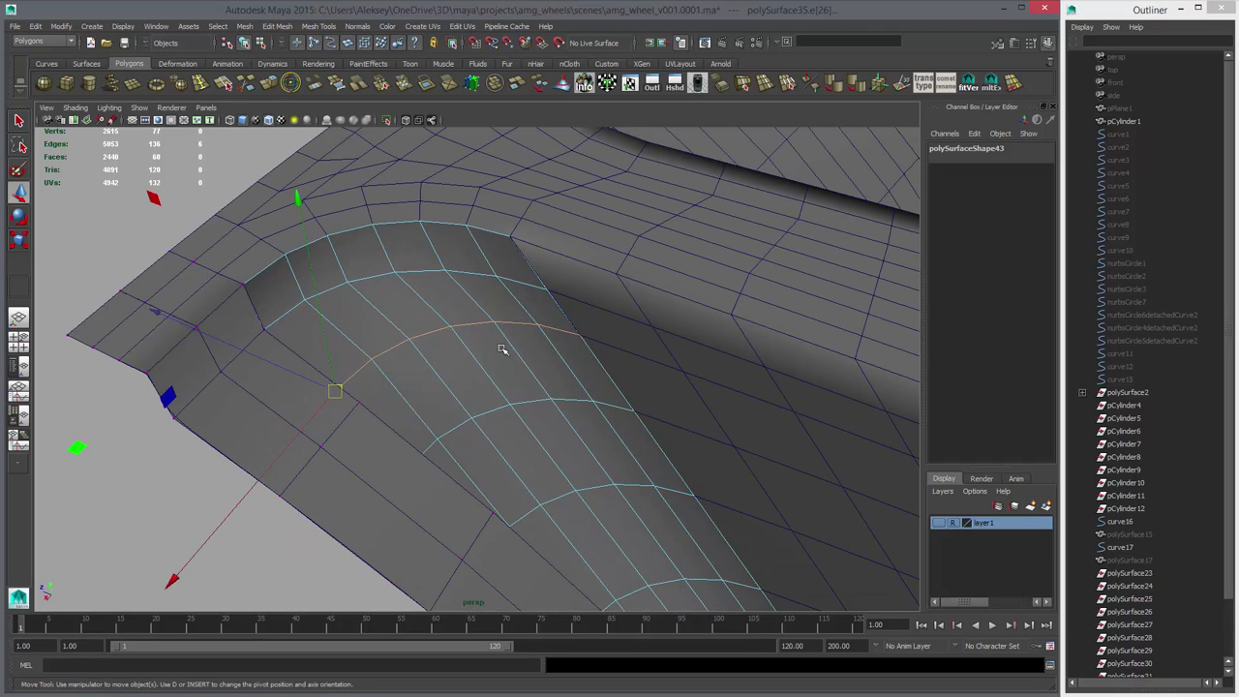
scroll(502, 349, up, 2)
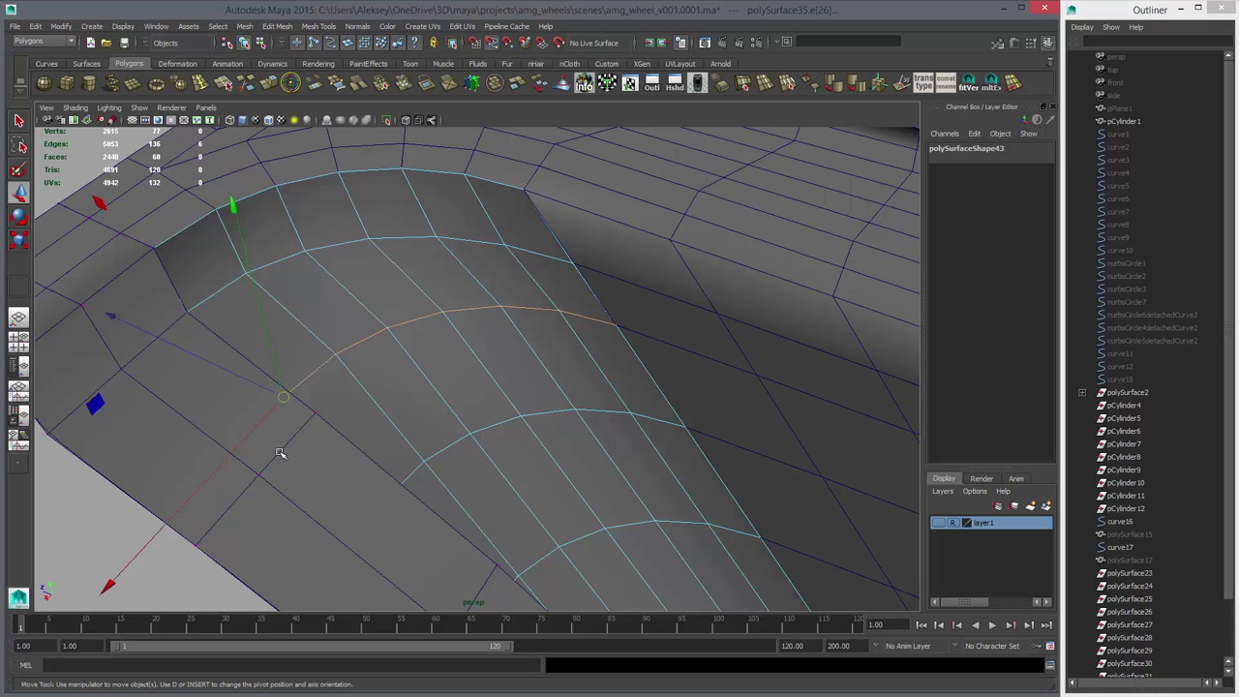
middle_drag(281, 453, 327, 404)
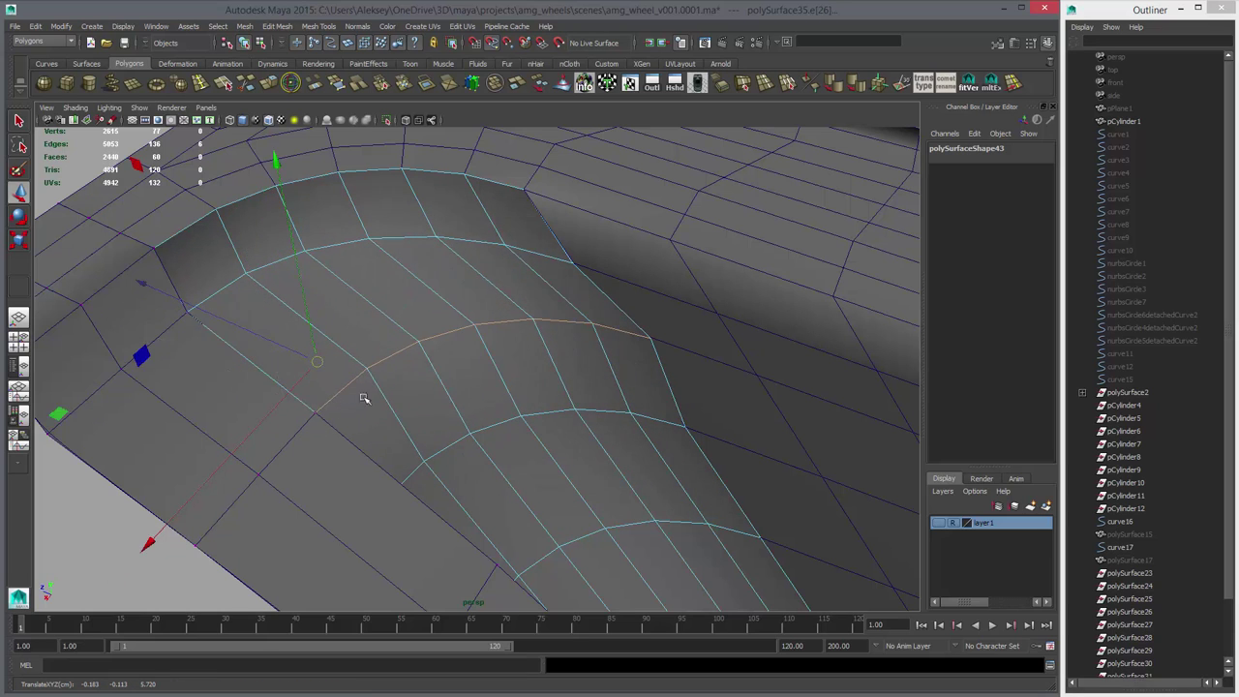
alt+drag(602, 417, 497, 423)
alt+middle_drag(497, 423, 423, 348)
alt+drag(423, 348, 424, 355)
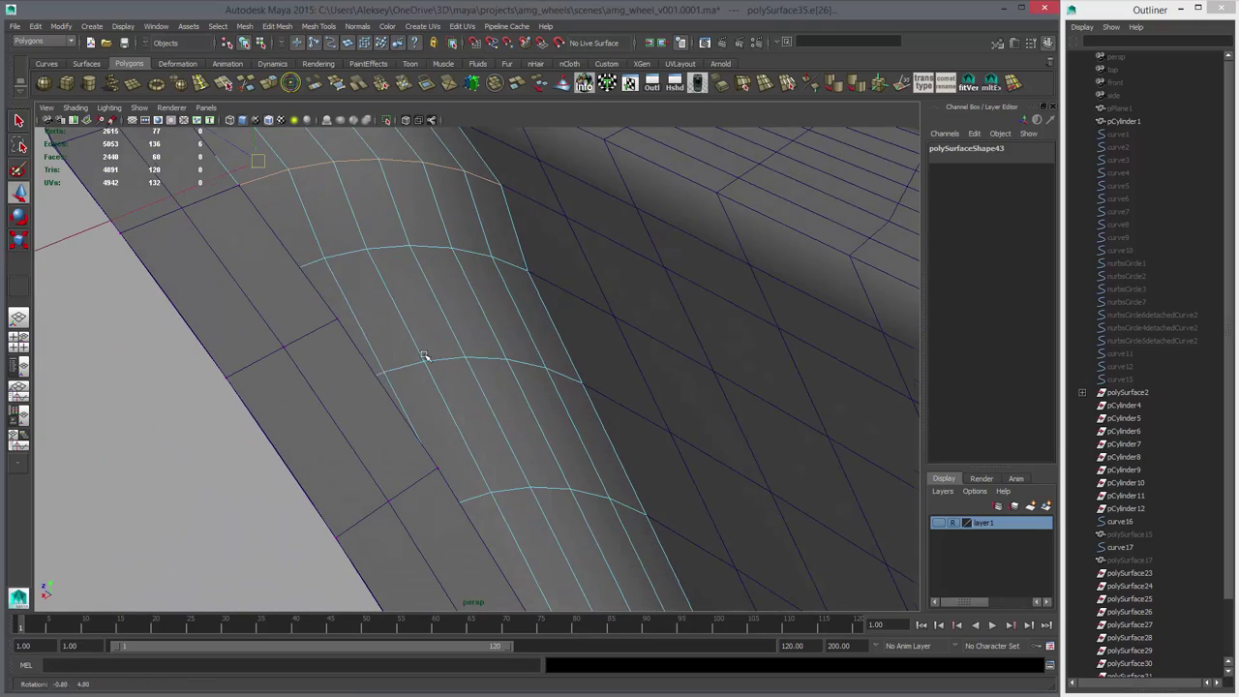
- Select the third crosswise edge loop, place its pivot on its rim-side end vertex and snap it to the rim strip's next vertex
click(306, 262)
key(d)
key(v)
middle_click(291, 284)
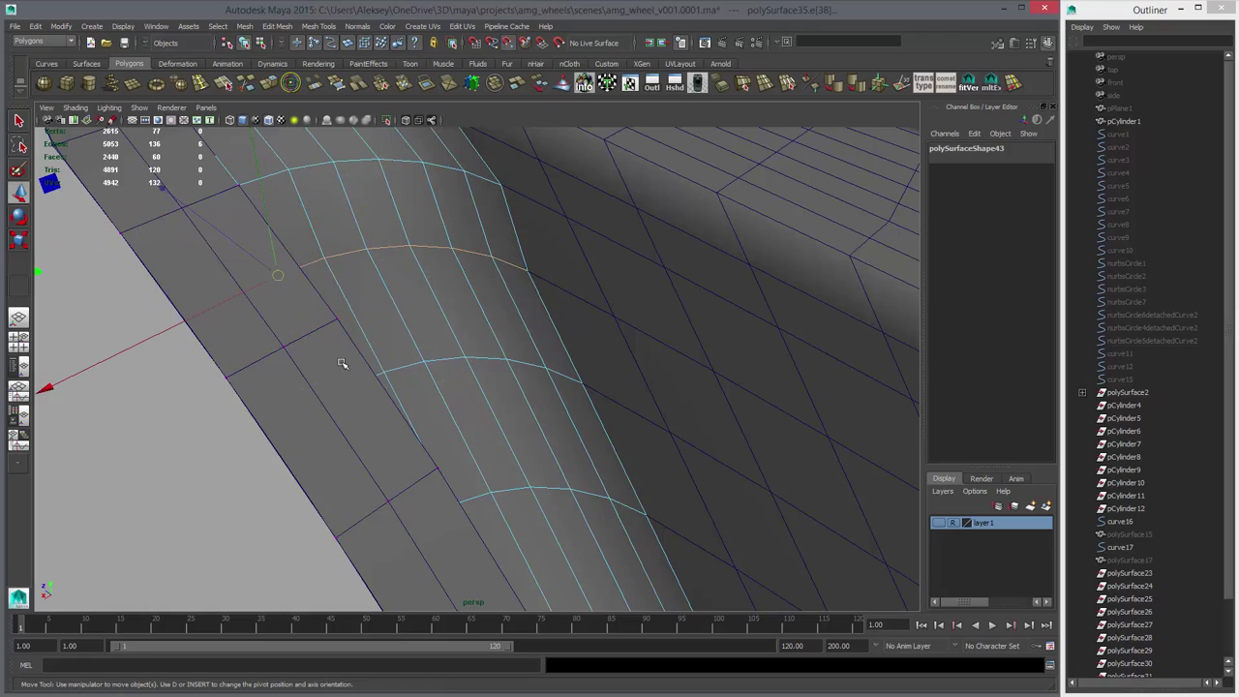
key(v)
middle_drag(307, 337, 377, 304)
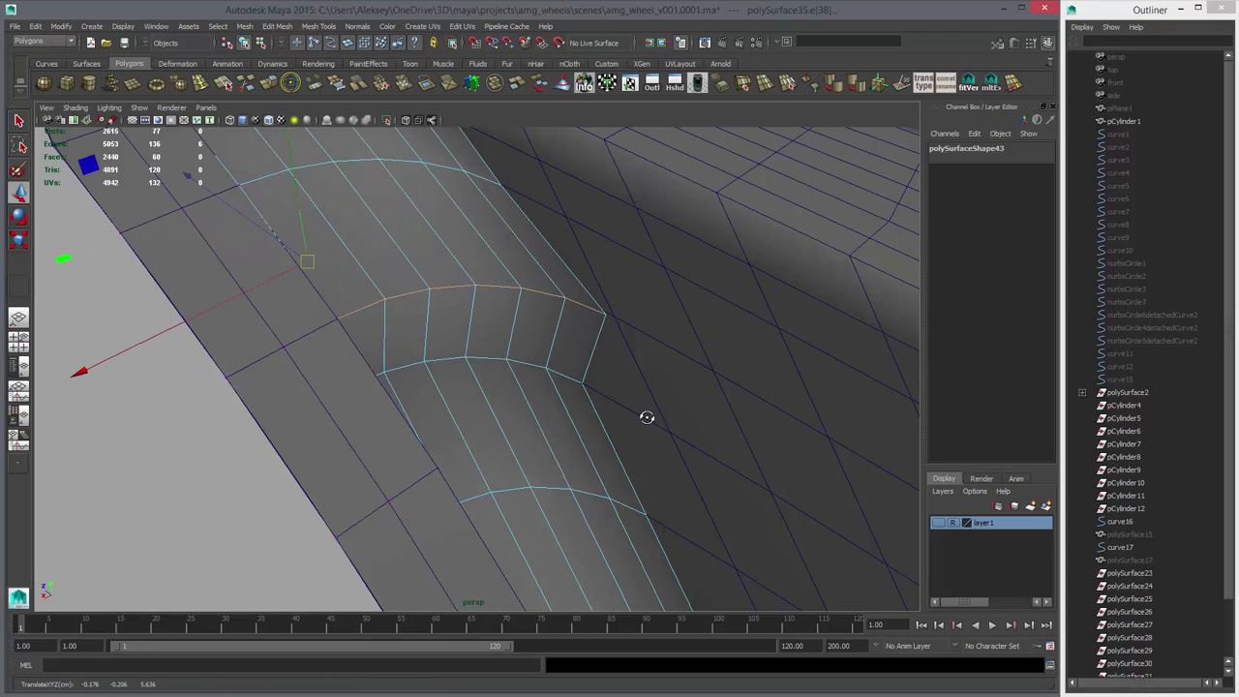
- Snap the fourth crosswise edge loop by its rim-side end vertex to the matching vertex of the rim strip
alt+drag(648, 417, 785, 461)
alt+right_drag(785, 461, 580, 412)
alt+drag(580, 412, 358, 378)
alt+right_drag(358, 378, 345, 379)
alt+drag(345, 380, 448, 415)
alt+right_drag(448, 415, 493, 426)
alt+drag(493, 426, 514, 446)
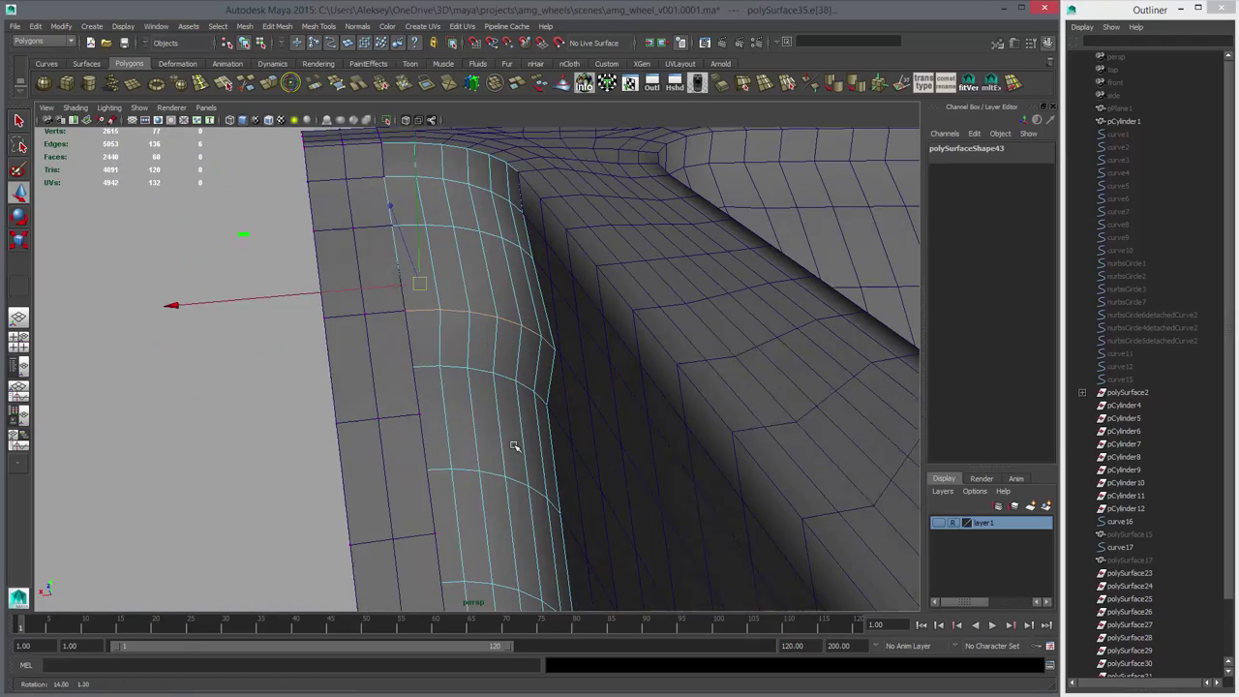
double_click(420, 368)
key(d)
middle_drag(412, 389, 397, 371)
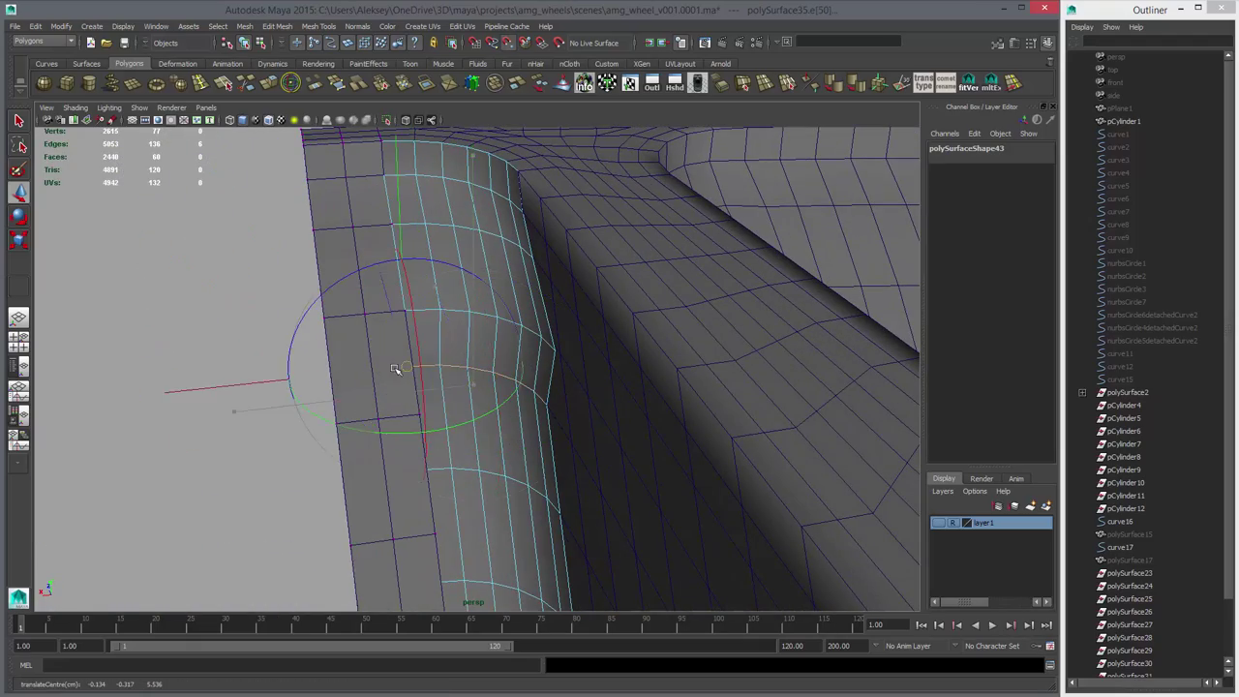
middle_drag(439, 423, 445, 429)
- Select the fifth crosswise edge loop, pivot it on its rim-side end vertex and snap it to the strip's corresponding vertex
alt+drag(445, 429, 465, 407)
alt+middle_drag(464, 406, 397, 418)
double_click(430, 413)
key(d)
middle_drag(451, 473, 429, 458)
- Move the sixth crosswise edge loop from its rim-side end vertex onto the rim strip's matching vertex
alt+middle_drag(484, 502, 441, 413)
double_click(420, 437)
key(d)
middle_drag(420, 475, 377, 451)
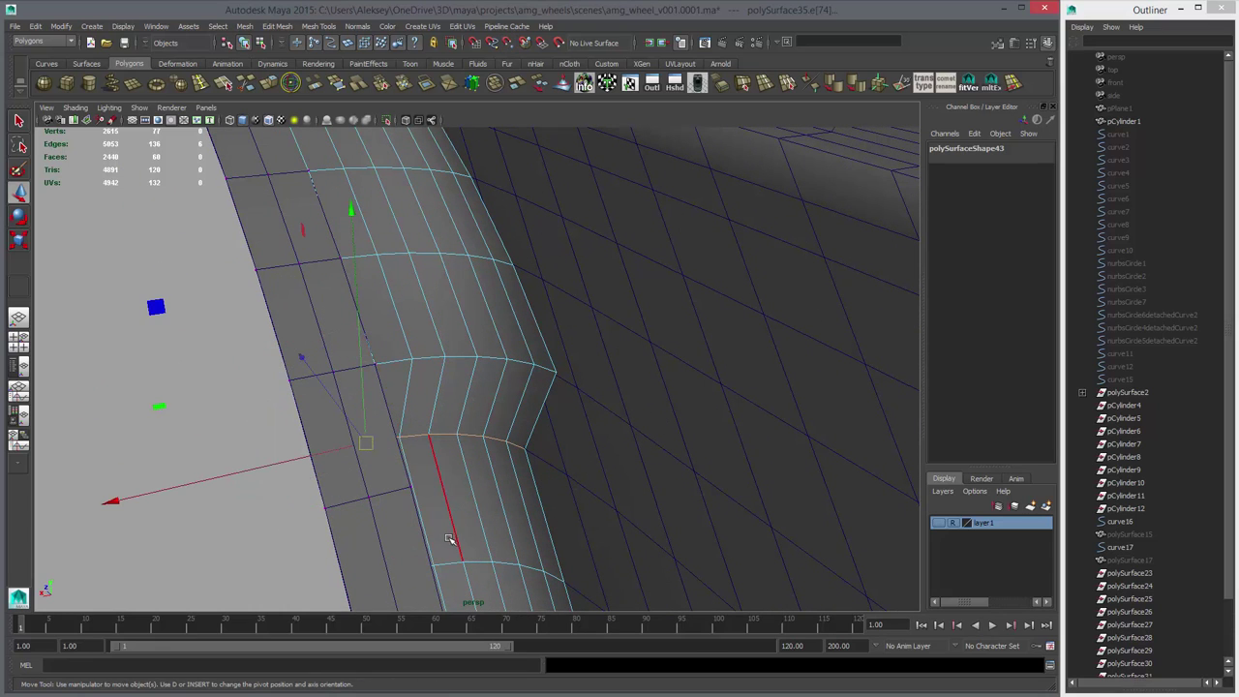
middle_drag(426, 492, 420, 495)
- Switch to wireframe display and snap the seventh crosswise edge loop's rim-side end onto the rim strip's next vertex
alt+middle_drag(477, 557, 429, 427)
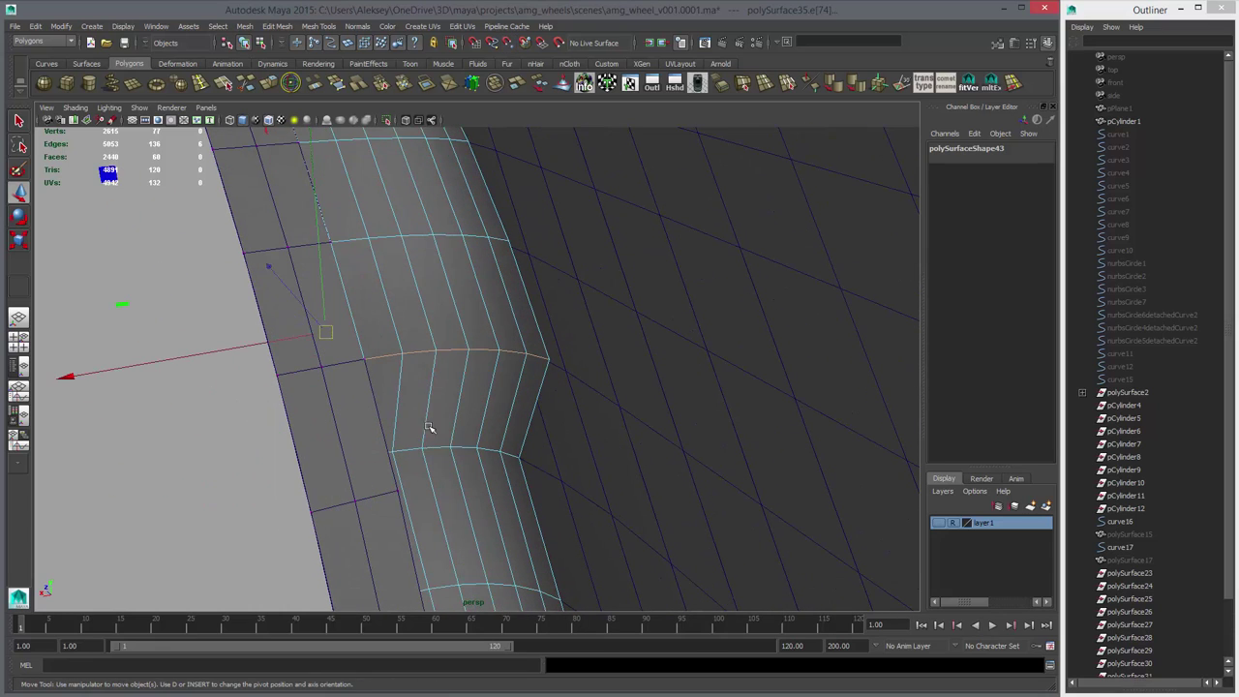
click(415, 451)
key(4)
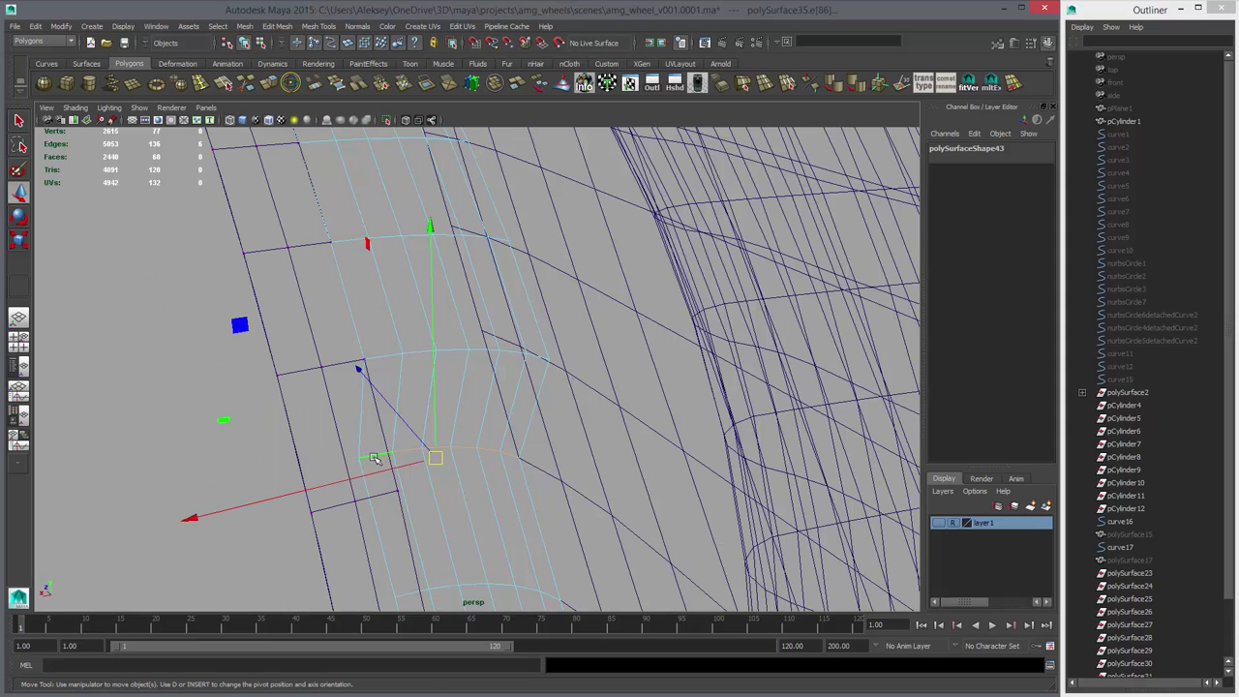
key(d)
middle_drag(374, 457, 353, 457)
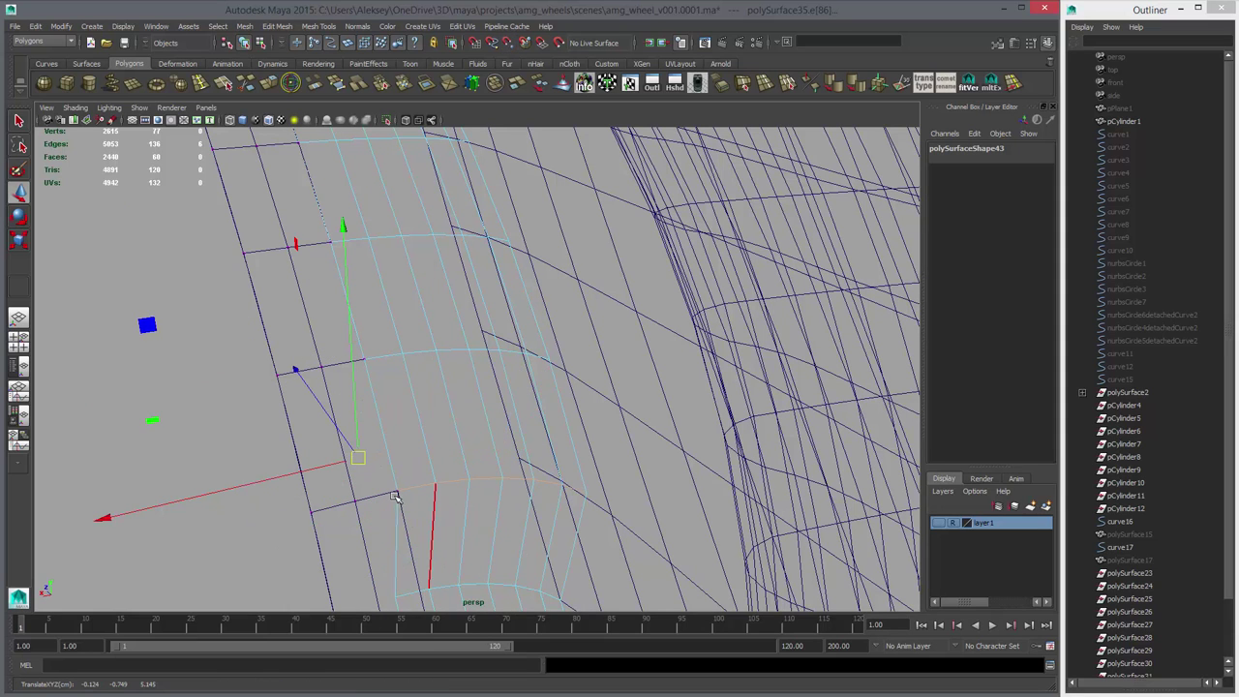
- Return to shaded display and snap the eighth crosswise edge loop's rim-side end onto the rim strip's matching vertex
key(5)
mouse_move(415, 491)
alt+middle_down()
mouse_move(432, 459)
mouse_move(428, 479)
alt+middle_up()
double_click(433, 457)
key(d)
key(v)
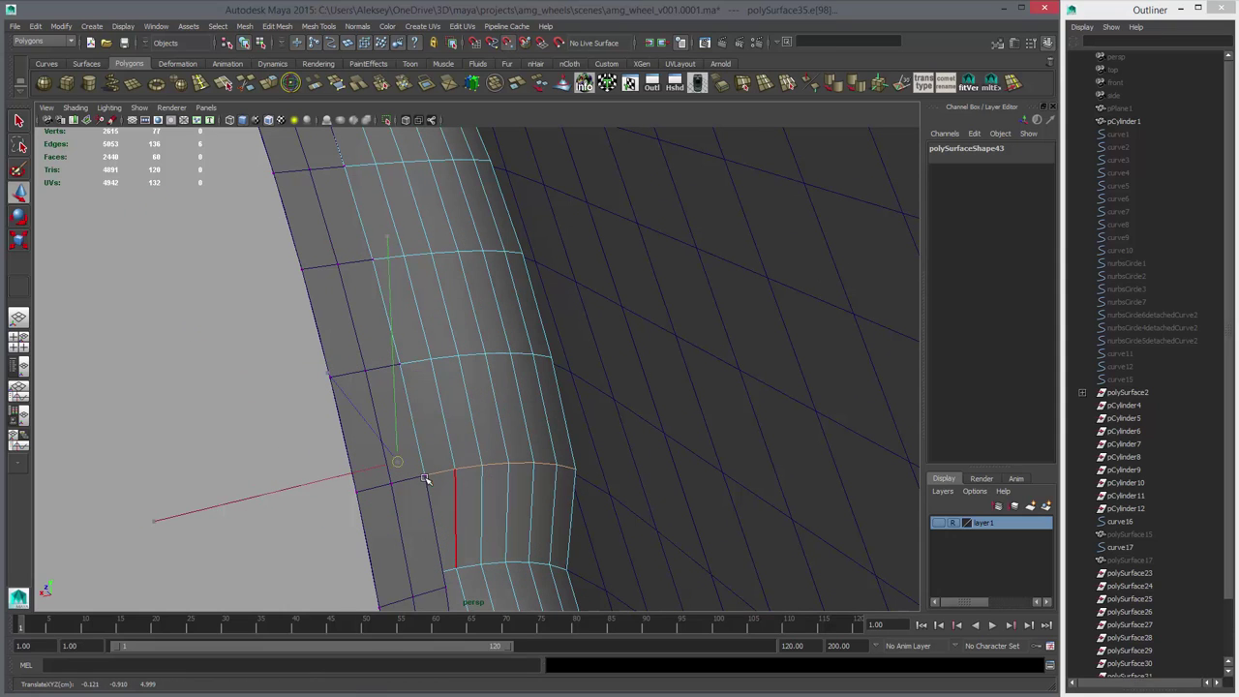
- Select the ninth crosswise edge loop, the last before the open border, and snap its rim-side end to the strip's vertex
double_click(460, 568)
alt+middle_drag(505, 583, 509, 450)
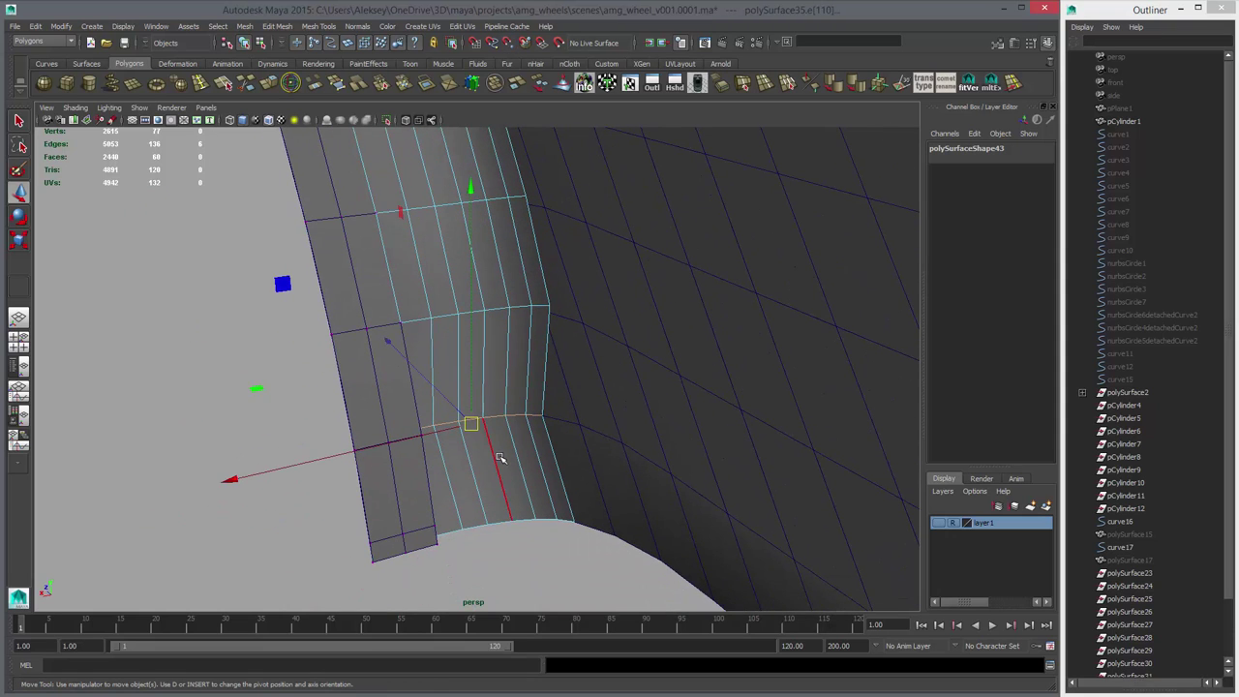
key(d)
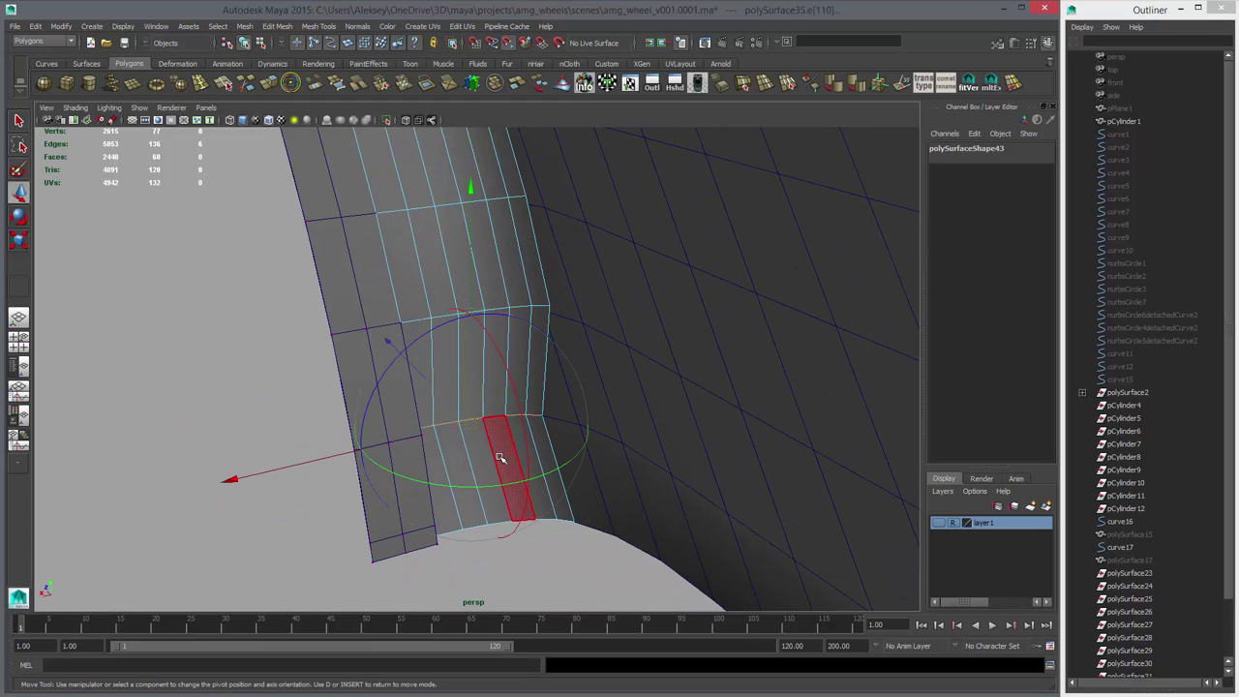
middle_drag(480, 441, 399, 420)
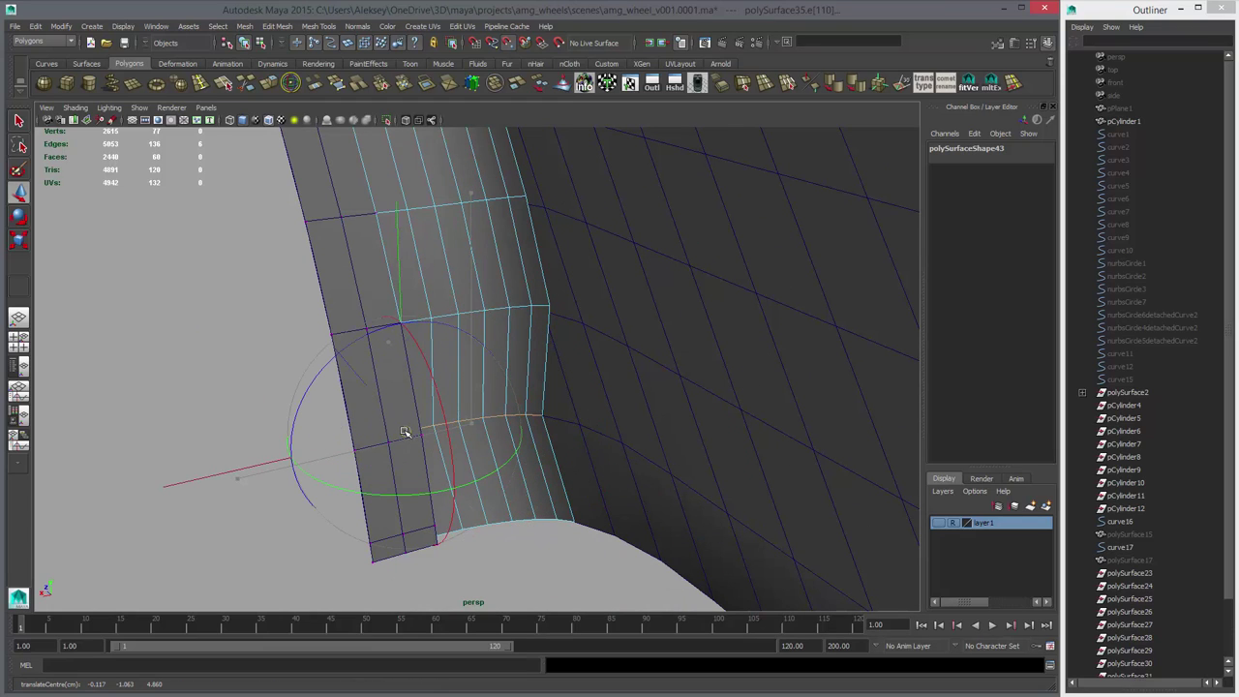
key(d)
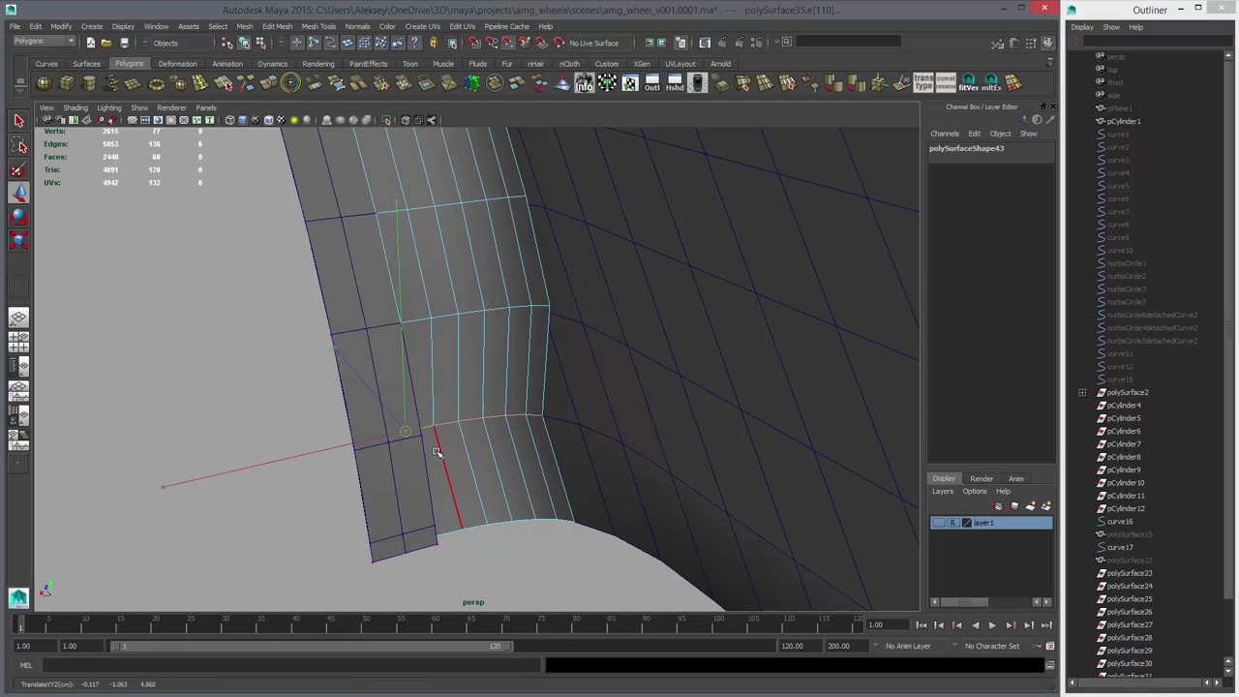
key(ctrl+z)
- Select the band's open end border edges and snap their rim-side end vertex to the rim strip's end vertex
click(450, 535)
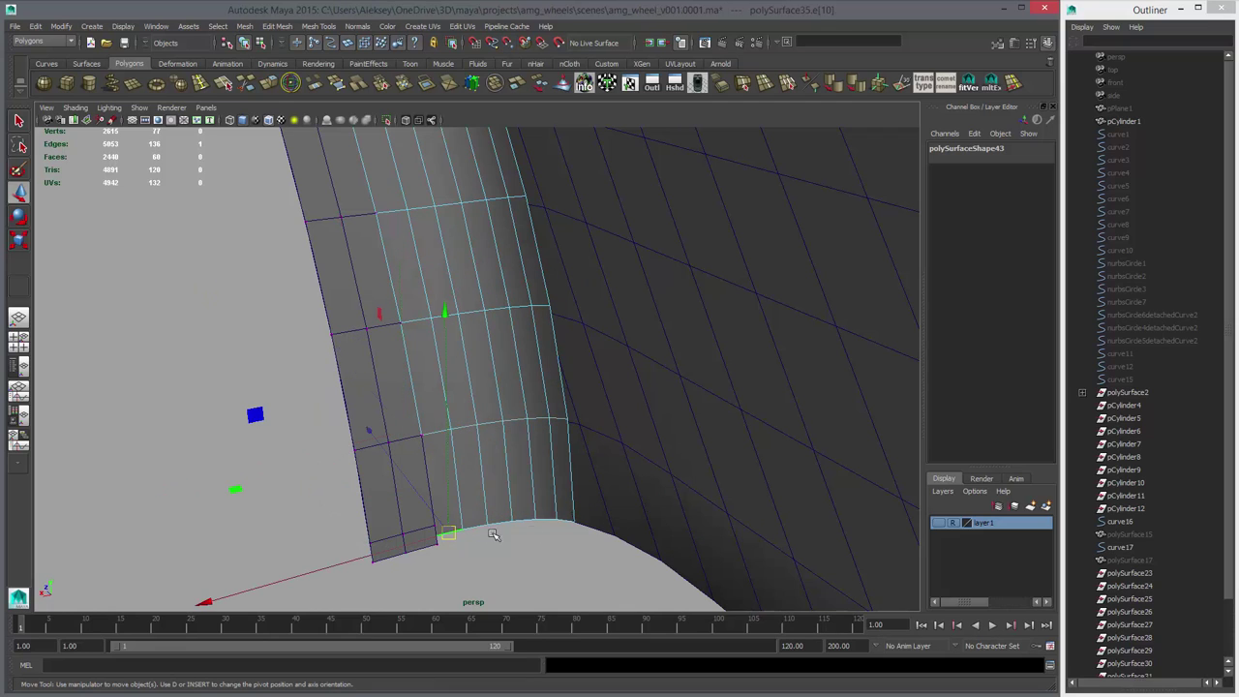
shift+double_click(569, 520)
key(d)
key(v)
middle_drag(470, 545, 431, 535)
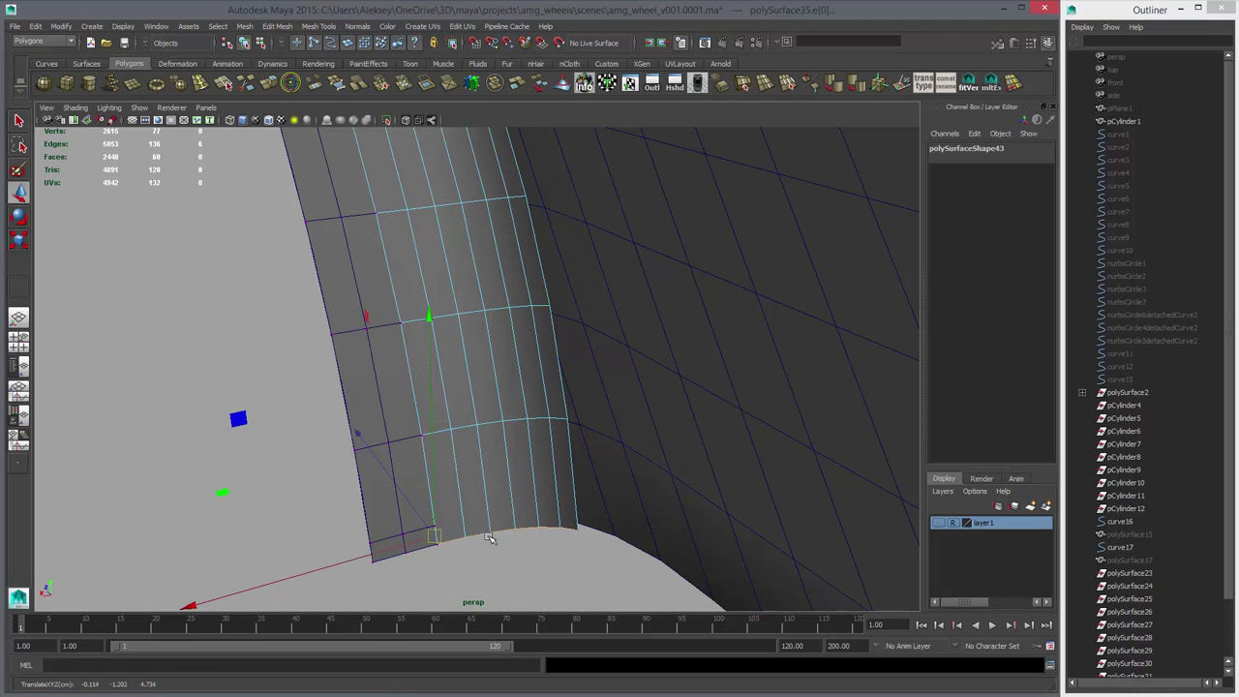
- Scale the open end border along X and Y from its rim-side vertex so its far end meets the spoke wall's border
mouse_move(493, 534)
alt+mouse_down()
mouse_move(556, 475)
mouse_move(470, 533)
alt+mouse_up()
key(r)
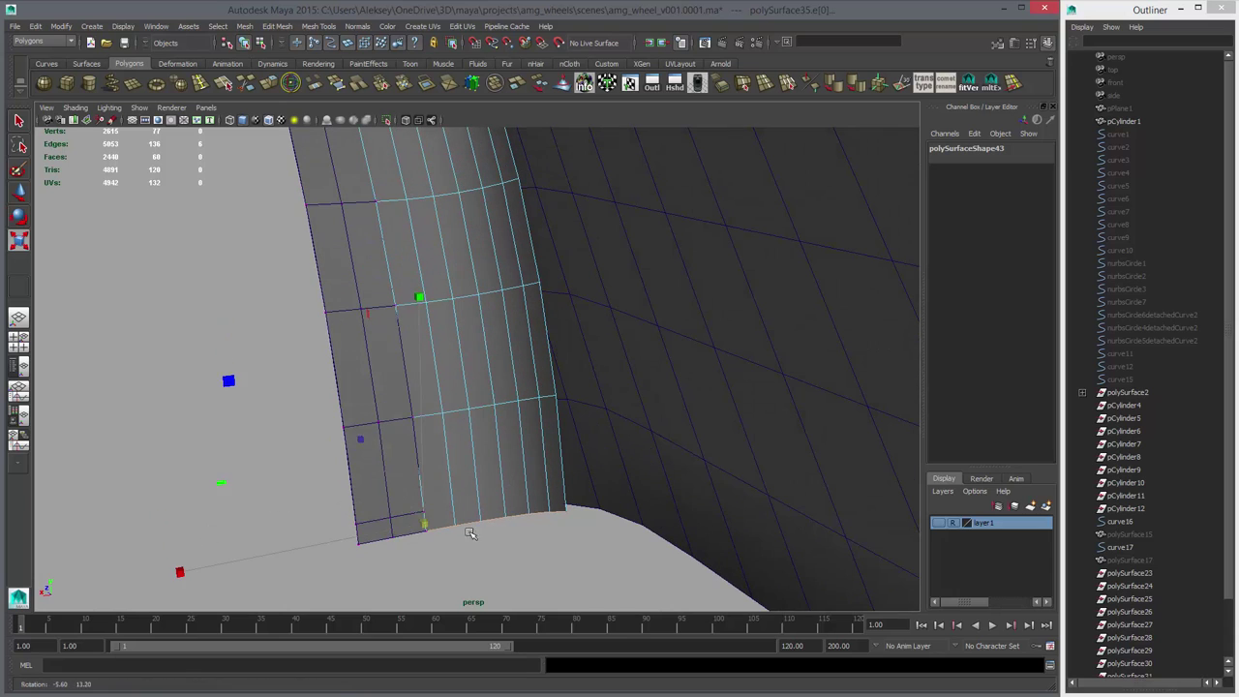
key(d)
key(v)
middle_drag(434, 545, 431, 552)
alt+drag(324, 567, 335, 503)
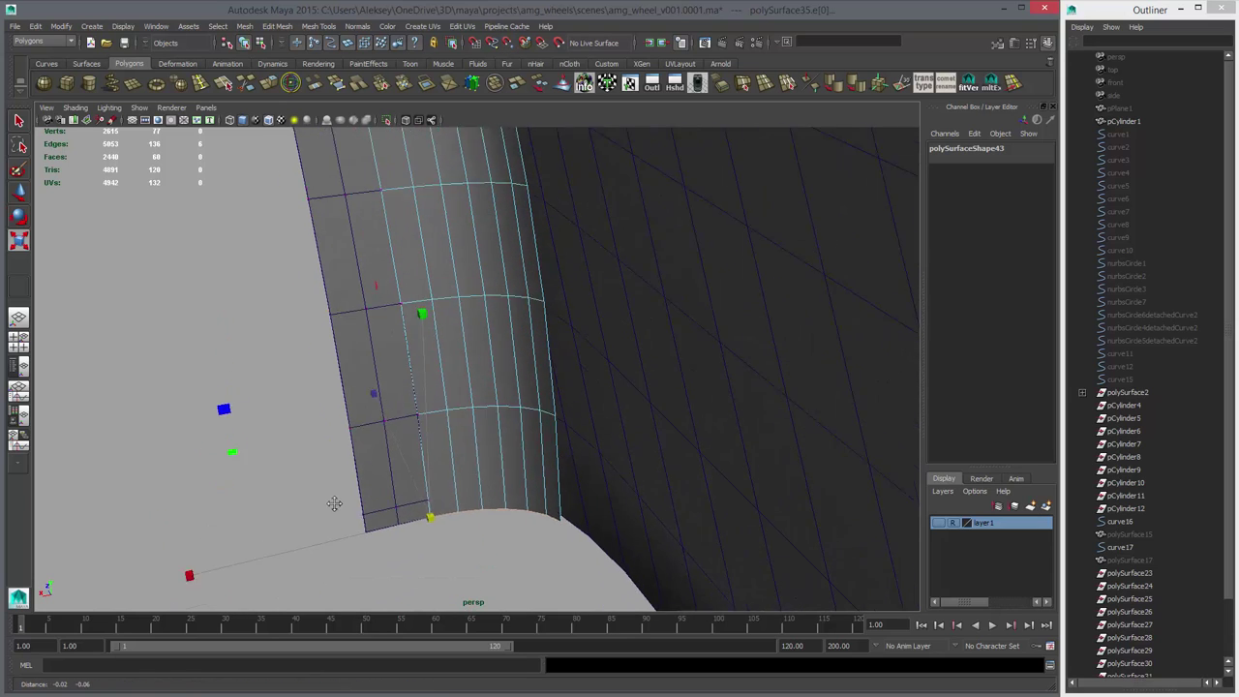
alt+middle_drag(335, 504, 355, 457)
drag(212, 528, 464, 319)
drag(494, 250, 483, 210)
- Scale the ninth crosswise edge loop along X from its rim-side end vertex to line its far end up with the spoke wall
alt+drag(531, 324, 559, 368)
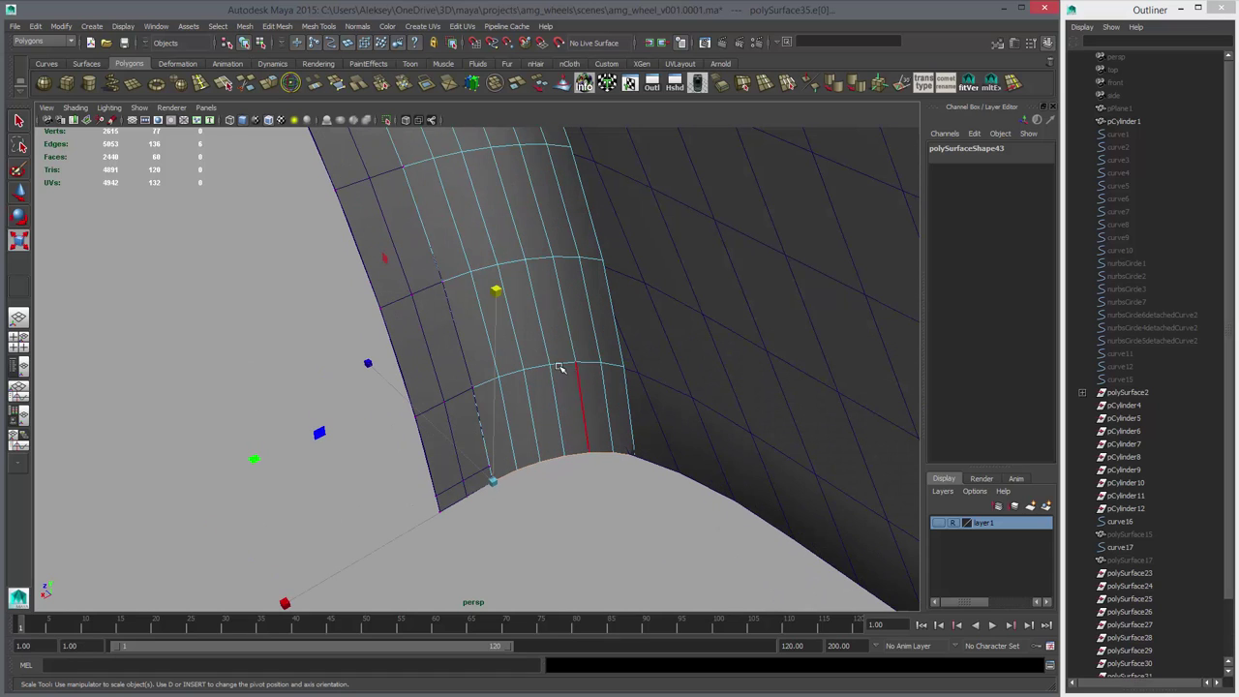
double_click(555, 363)
key(d)
click(476, 393)
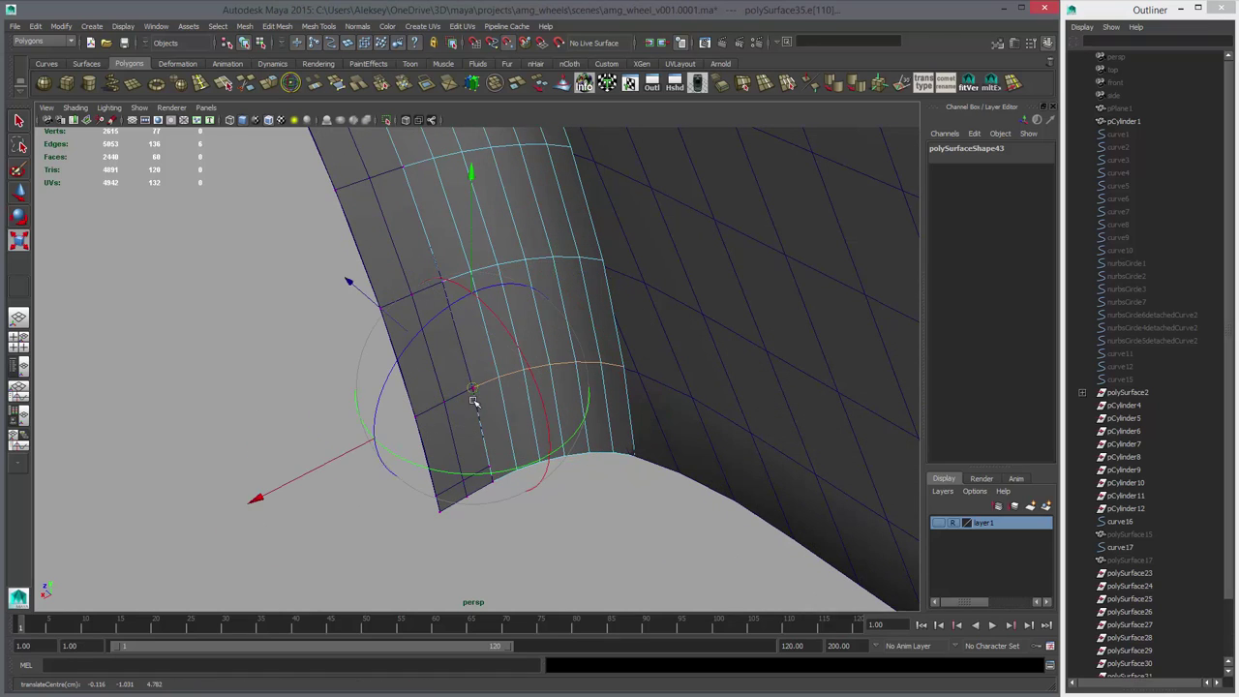
drag(261, 496, 255, 496)
- Select the eighth crosswise edge loop and stretch it along X from its rim-side end vertex toward the spoke wall's border
double_click(460, 273)
key(d)
click(444, 284)
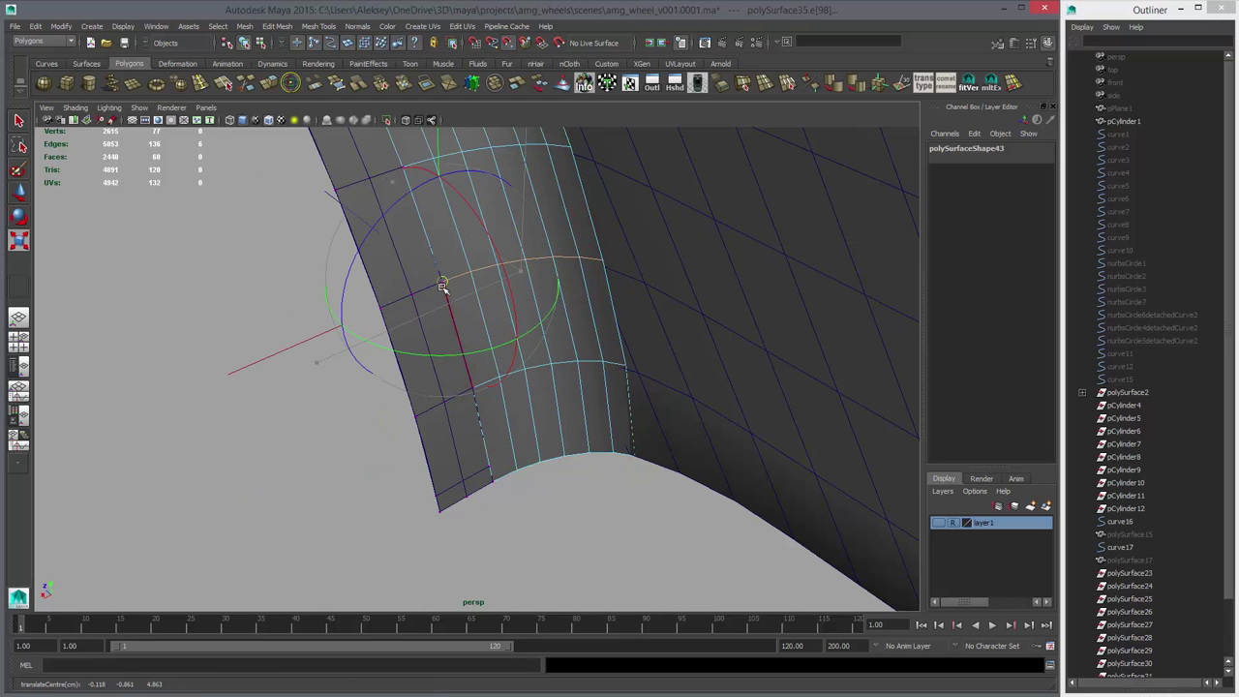
drag(225, 376, 215, 383)
- Scale the seventh crosswise edge loop along X with its pivot on the rim-side end vertex to reach the spoke wall's border
alt+middle_drag(426, 358, 432, 387)
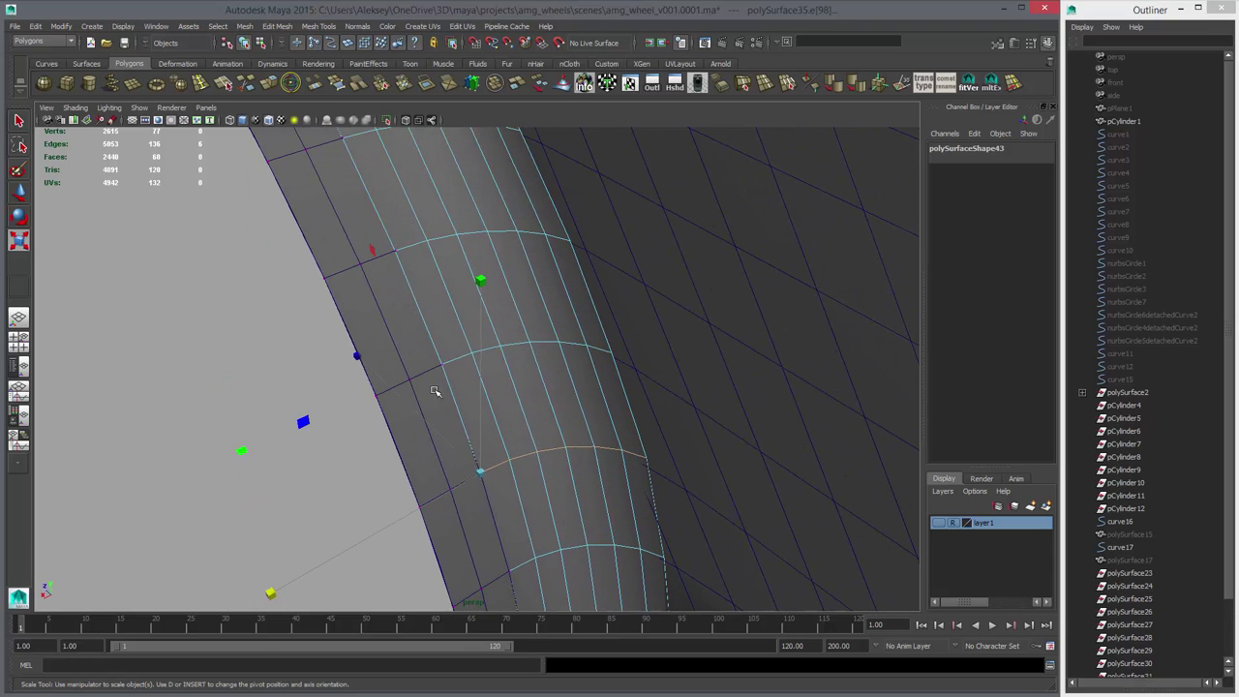
double_click(463, 356)
key(d)
click(444, 366)
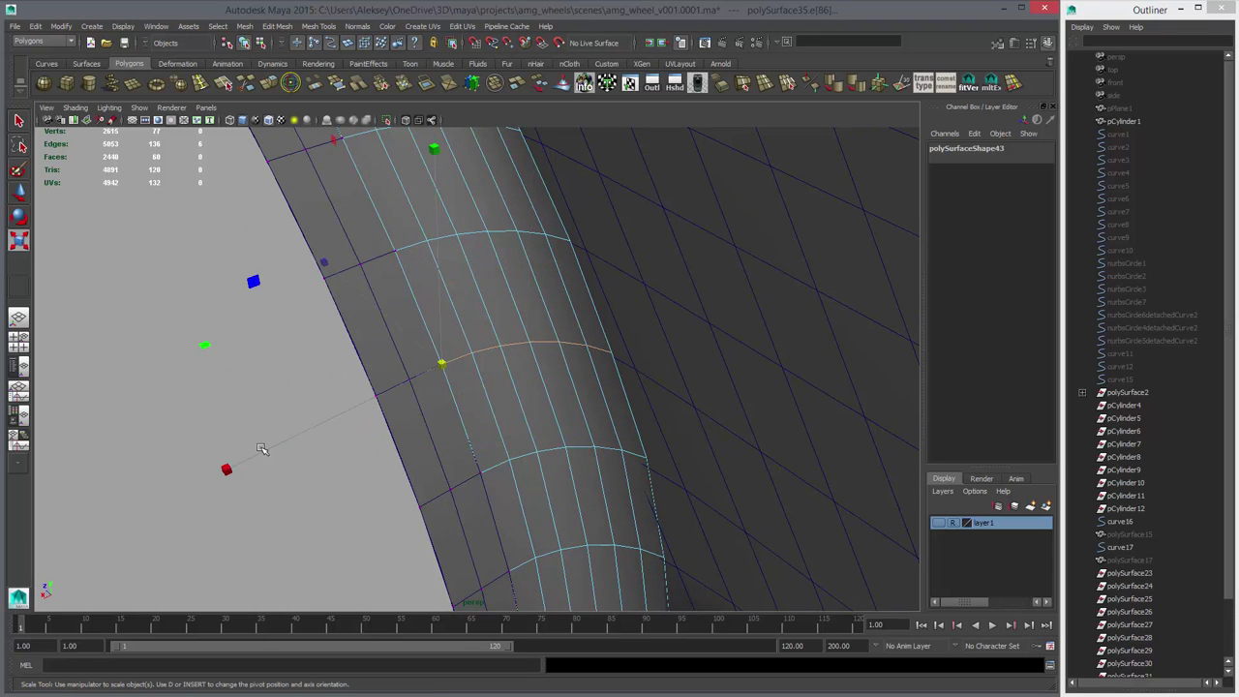
drag(225, 472, 215, 482)
- Place the sixth crosswise edge loop's pivot on its rim-side end vertex and scale the loop along X toward the spoke wall
alt+middle_drag(437, 418, 471, 520)
double_click(445, 347)
key(d)
click(430, 356)
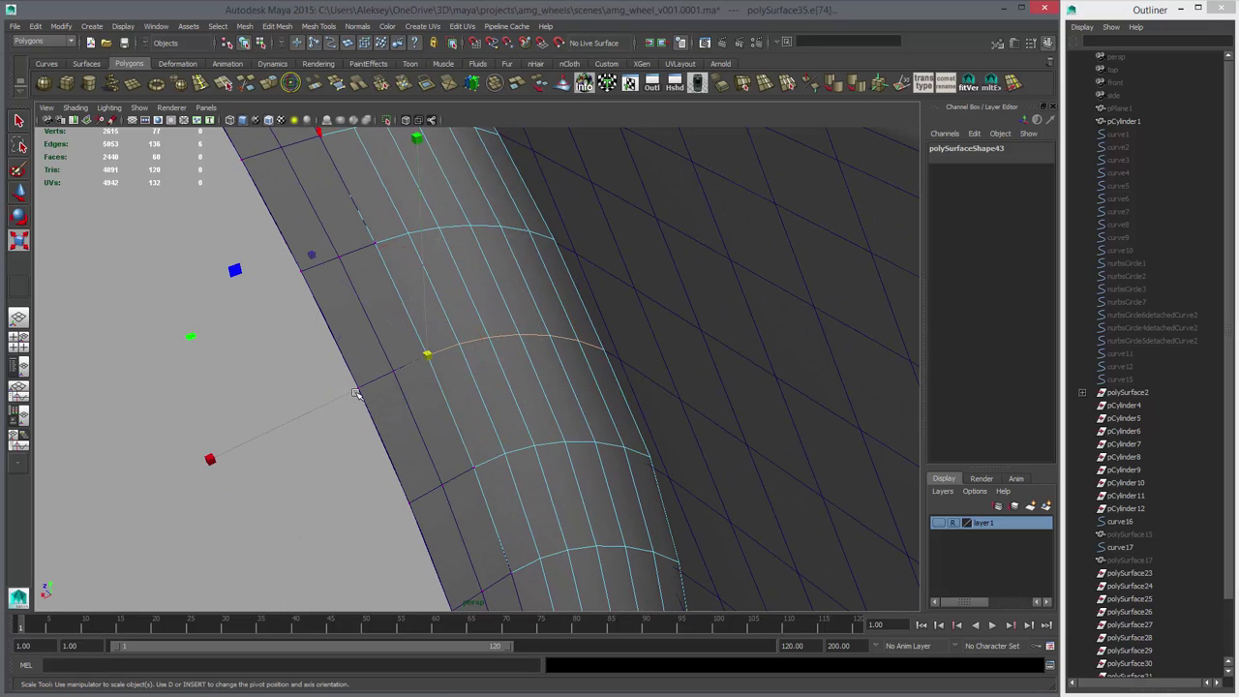
drag(206, 458, 197, 473)
- Set the fifth crosswise edge loop's pivot on its rim-side end vertex and stretch it along X to the spoke wall's border
alt+middle_drag(438, 280, 524, 461)
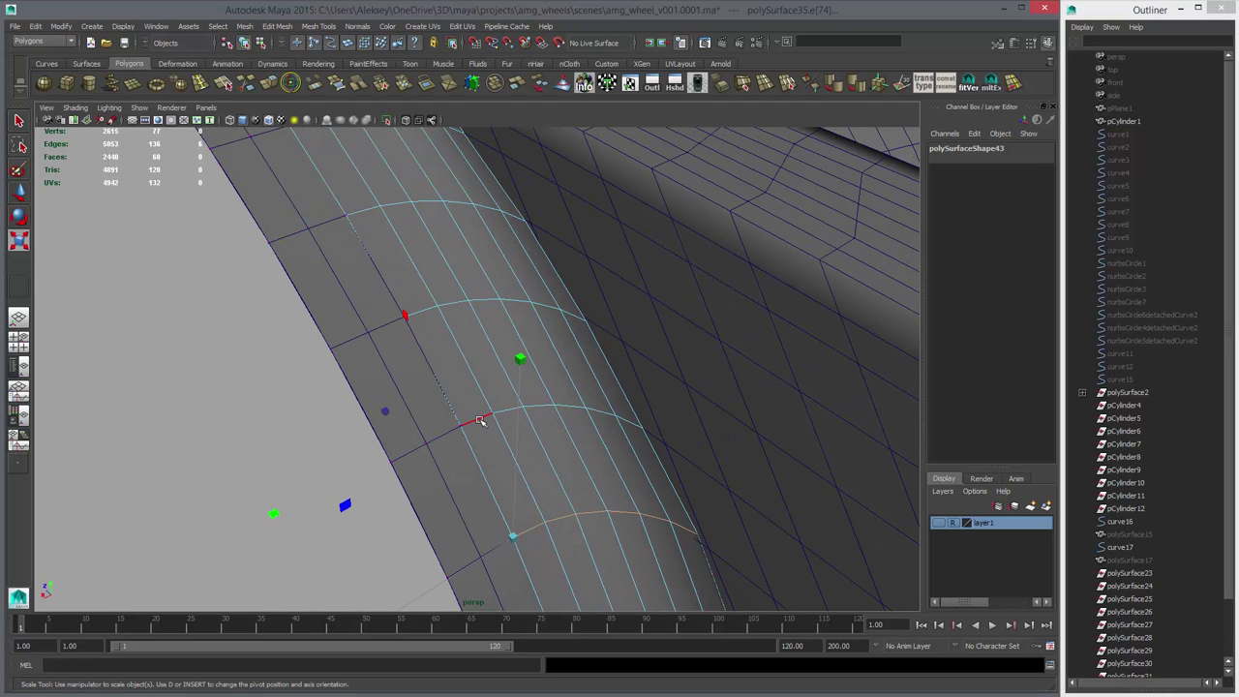
double_click(479, 420)
key(d)
drag(467, 423, 465, 426)
key(d)
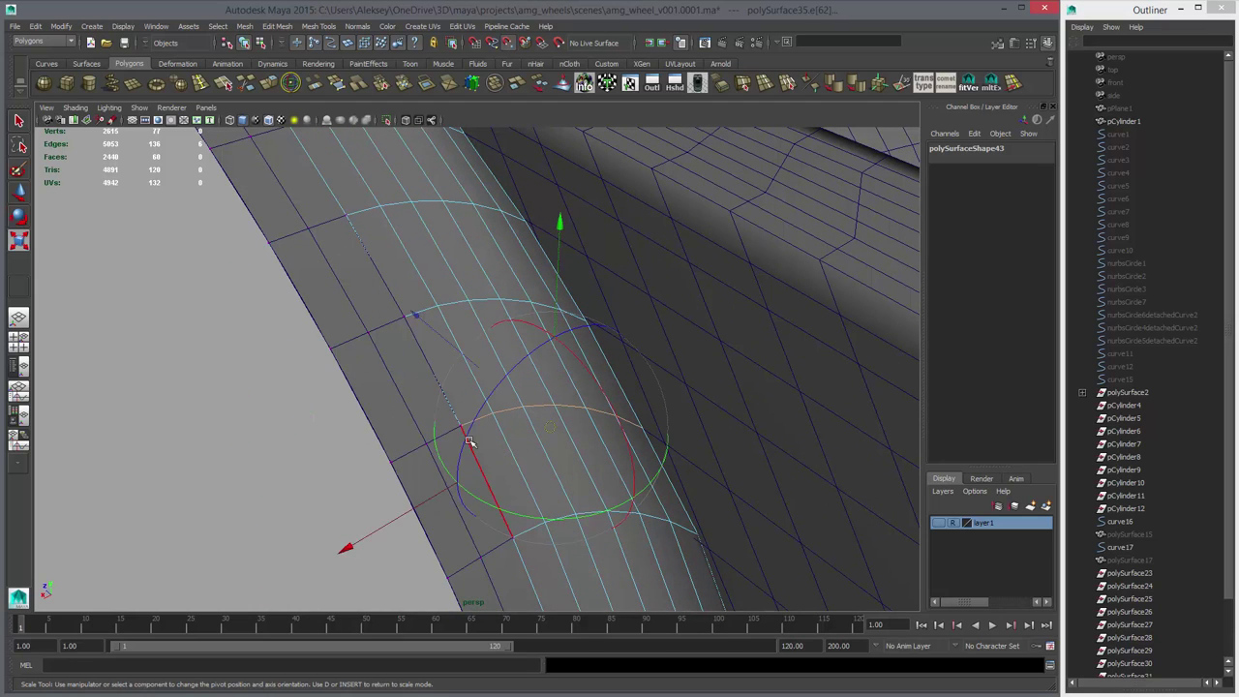
click(462, 428)
drag(248, 548, 239, 560)
alt+middle_drag(512, 451, 608, 520)
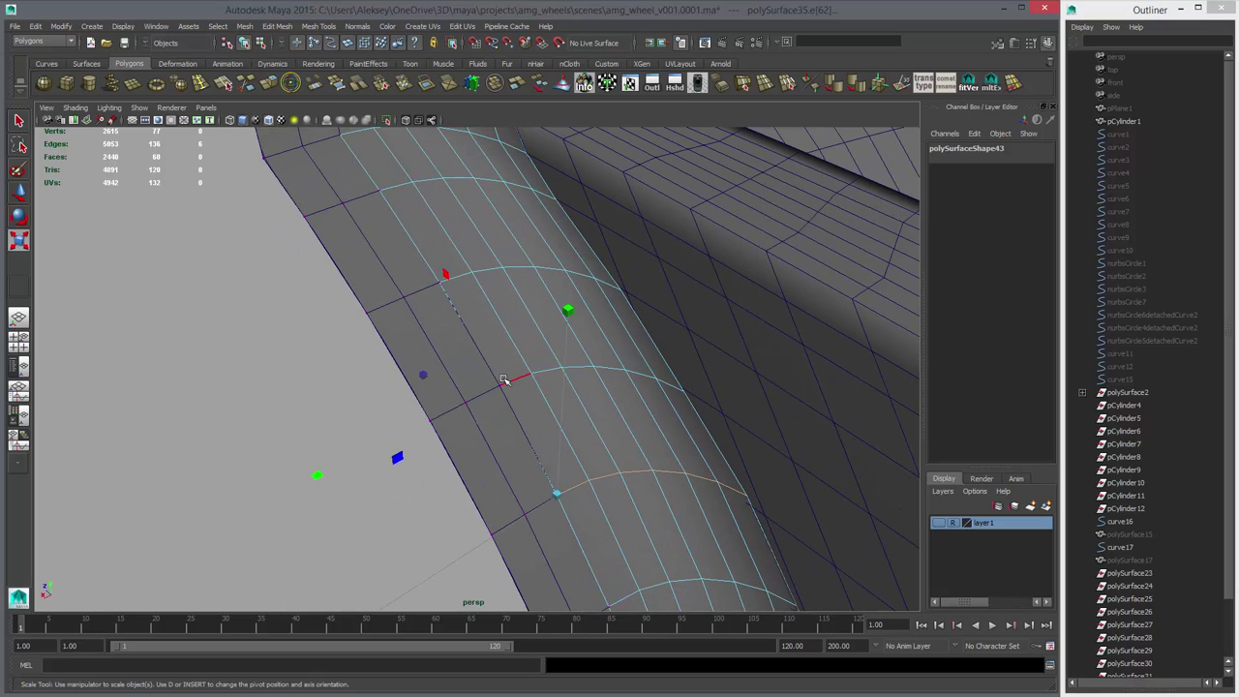
double_click(514, 382)
key(d)
drag(503, 391, 519, 406)
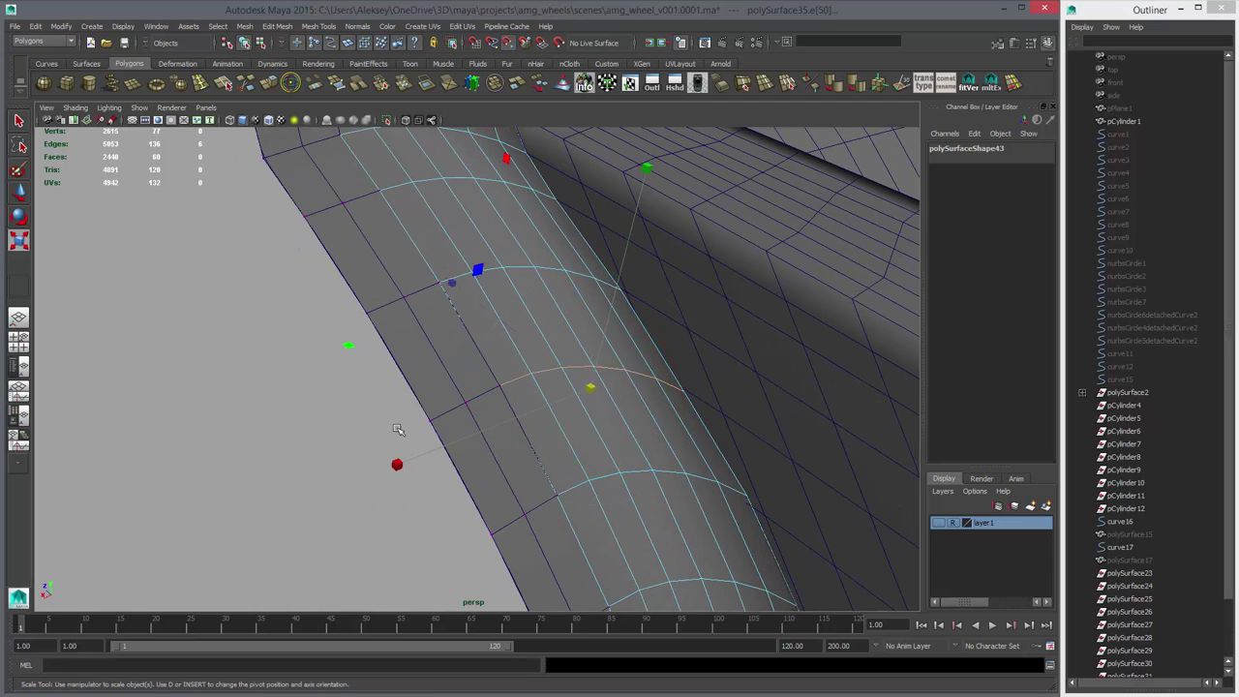
key(d)
click(499, 387)
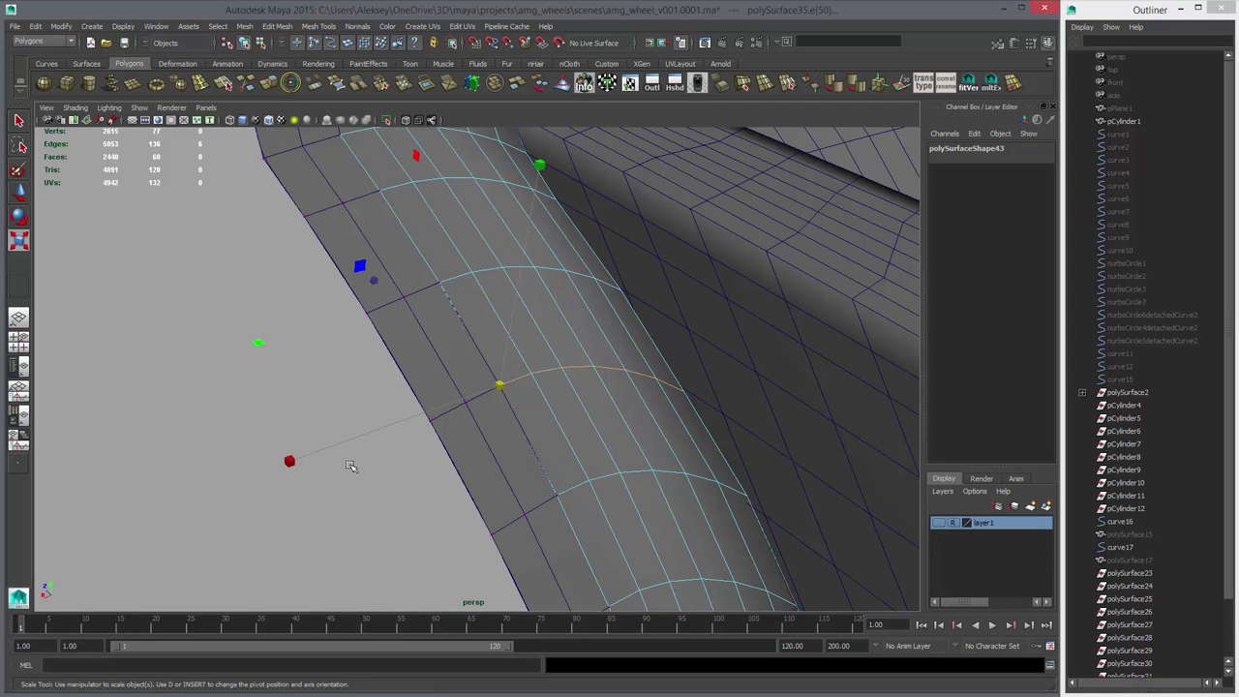
key(e)
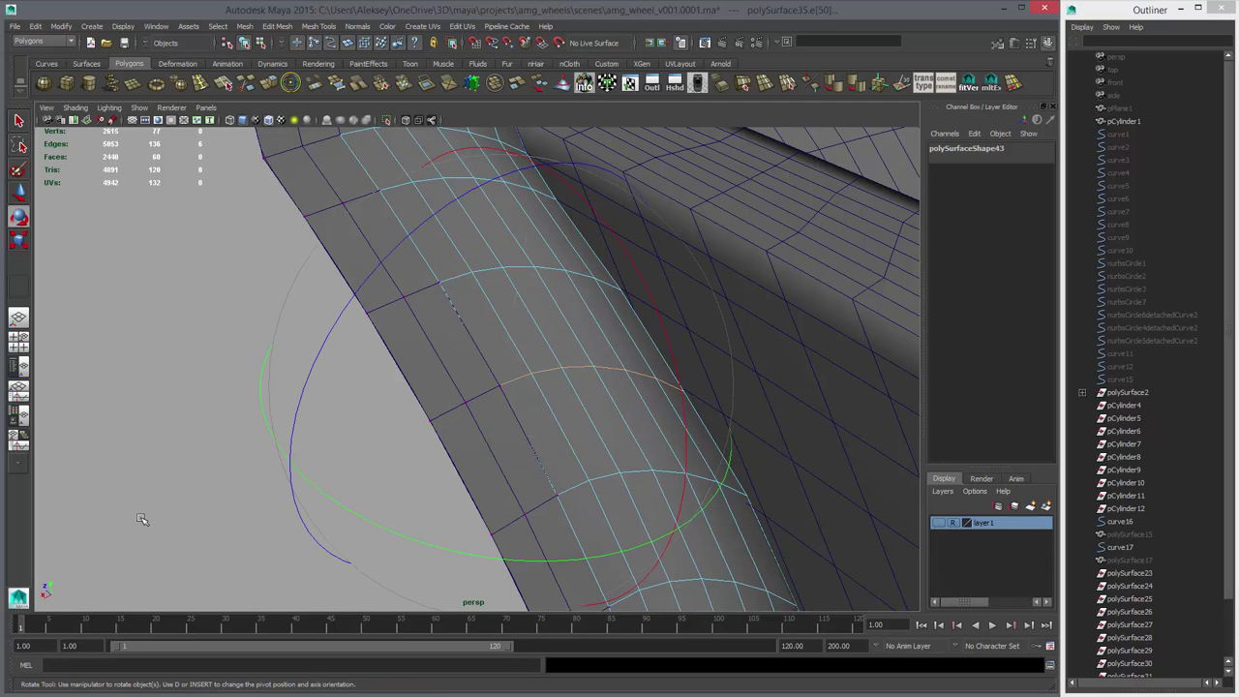
click(142, 519)
- Reselect the fourth crosswise edge loop, pivot it on its rim-side end vertex and scale it along X to the spoke wall's border
double_click(516, 382)
key(d)
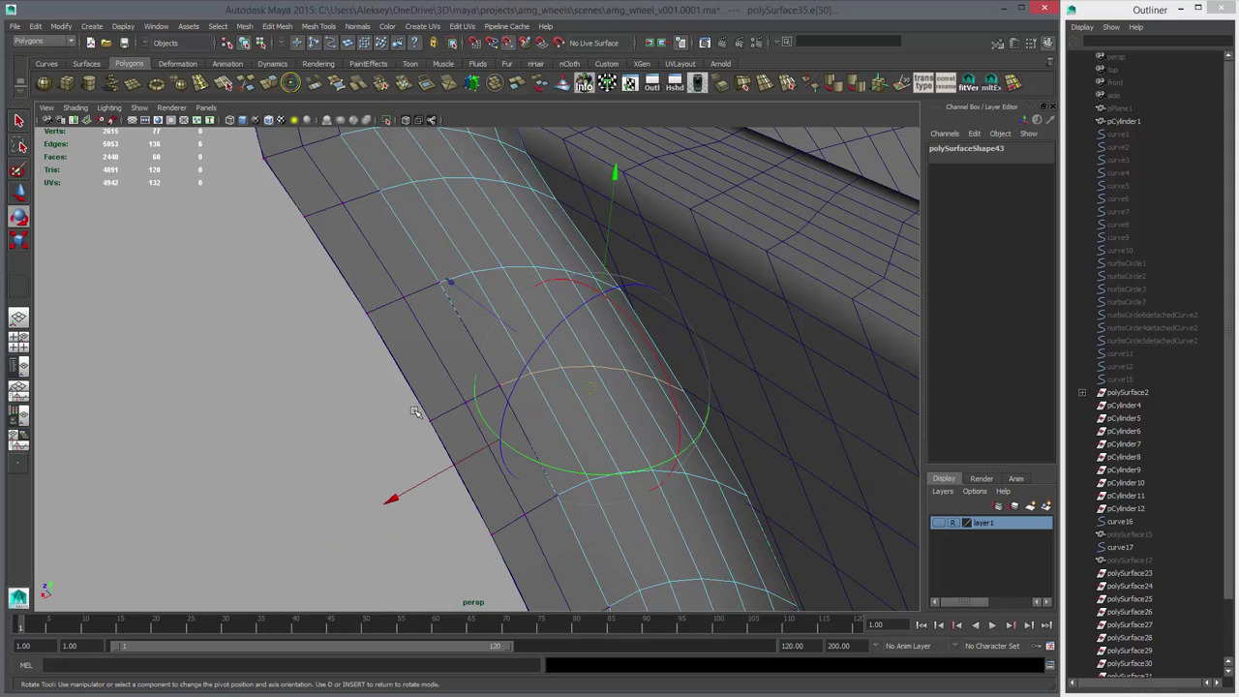
click(502, 385)
key(d)
key(r)
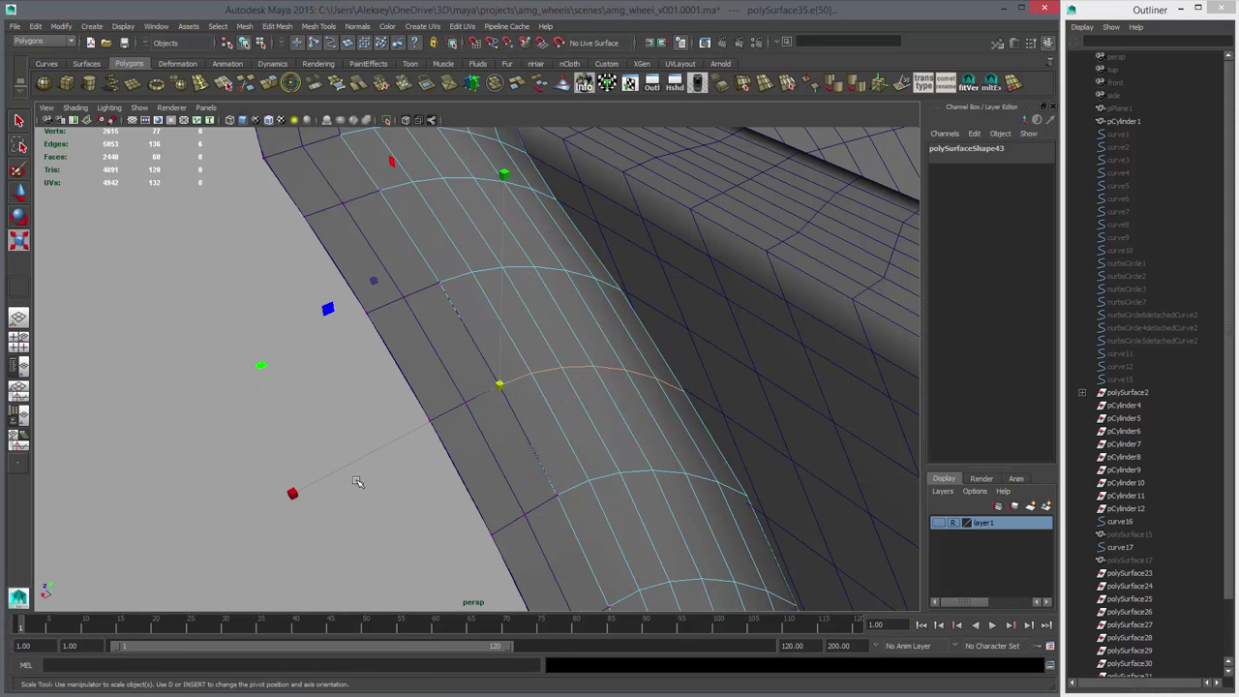
drag(291, 495, 287, 508)
alt+middle_drag(488, 423, 569, 564)
key(d)
key(v)
middle_drag(545, 428, 501, 428)
key(d)
key(v)
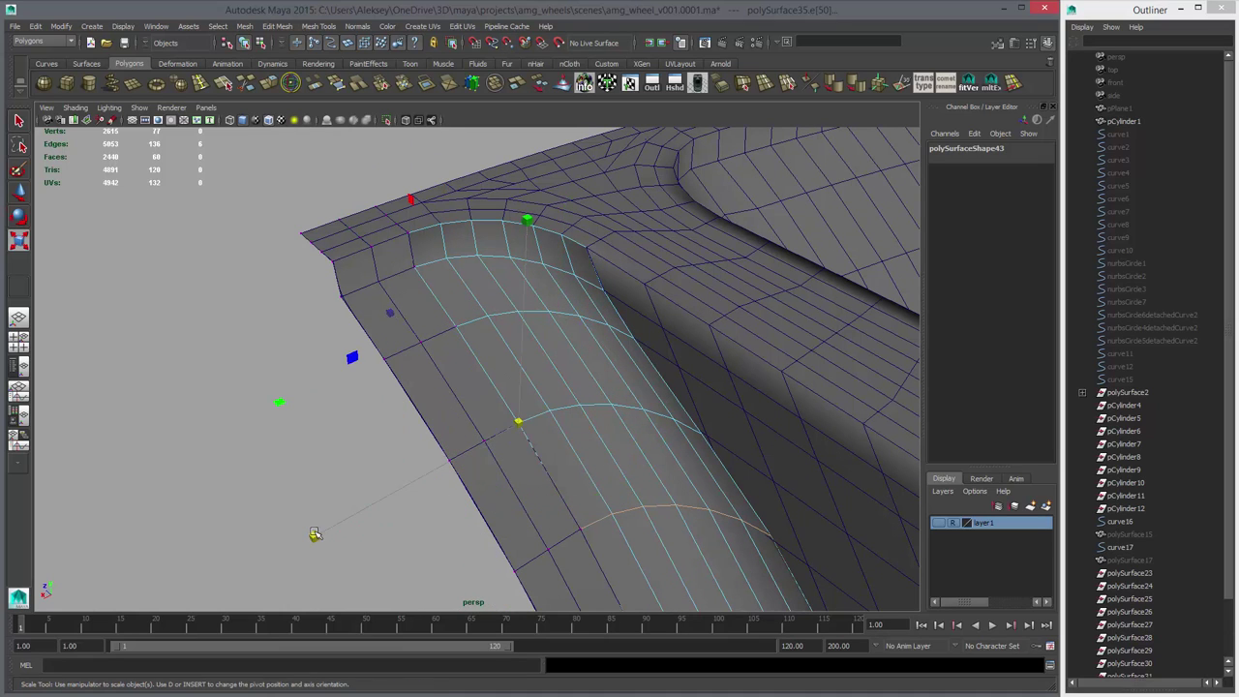
mouse_move(314, 534)
mouse_down()
mouse_move(304, 542)
mouse_move(327, 532)
mouse_up()
key(ctrl+z)
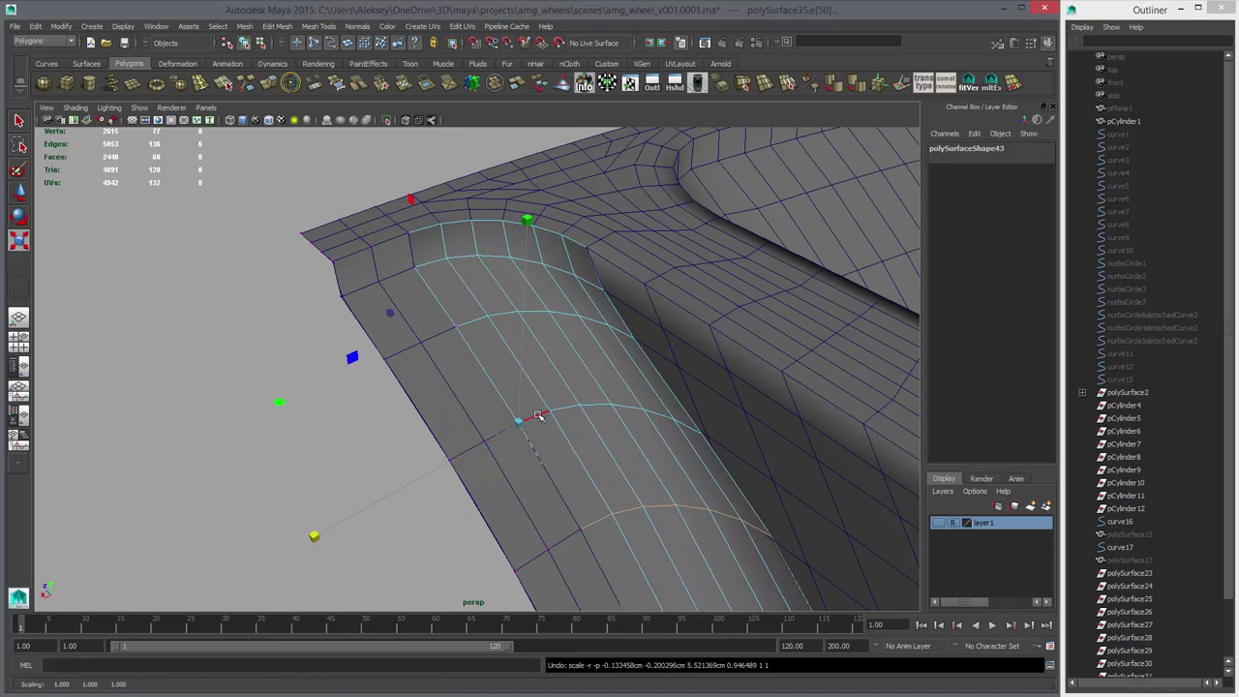
- Select the third crosswise edge loop, snap its pivot to its rim-side end vertex and scale it along X toward the spoke wall
double_click(538, 415)
key(d)
key(v)
middle_drag(552, 459, 517, 432)
drag(314, 536, 308, 541)
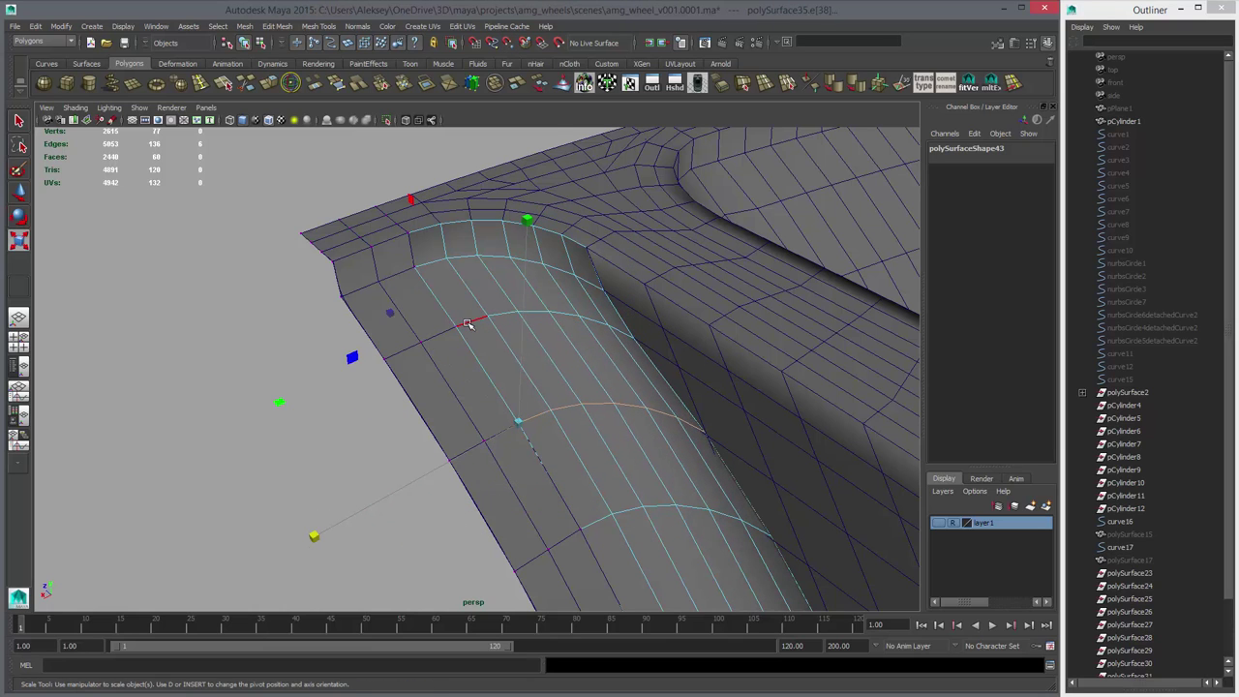
- Select the second crosswise edge loop, snap its pivot to its rim-side end vertex and scale it along X
double_click(466, 323)
key(d)
key(v)
middle_drag(493, 340, 457, 330)
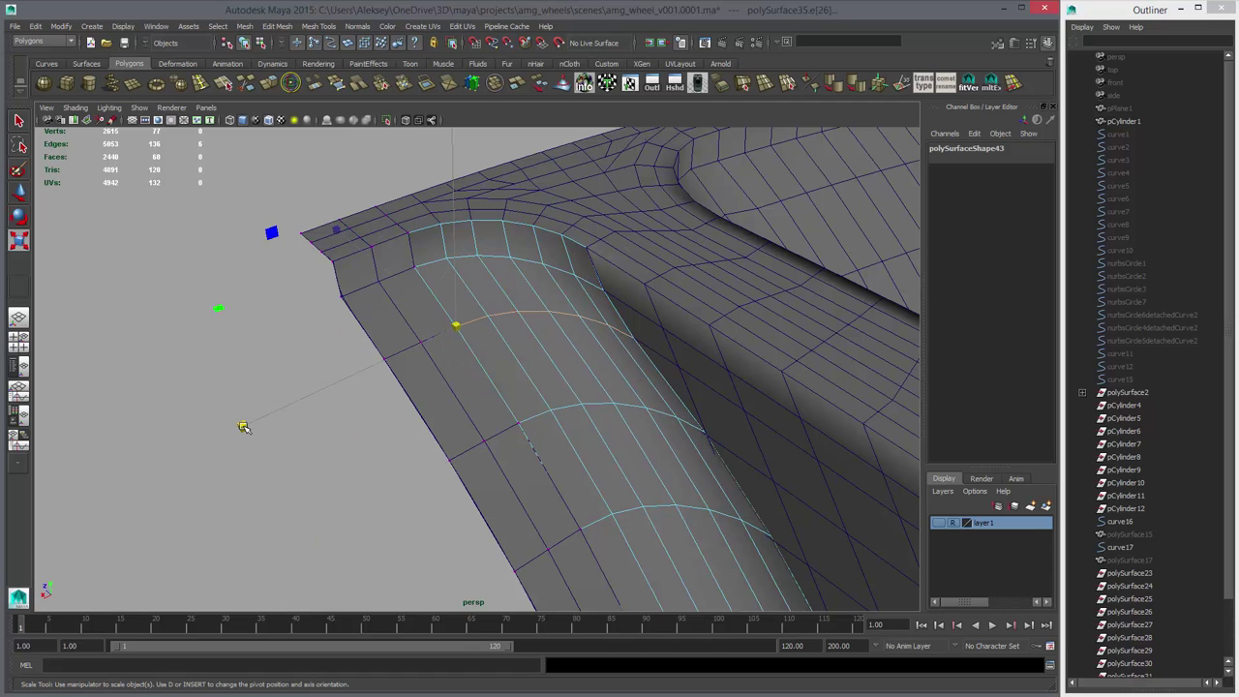
drag(243, 426, 243, 429)
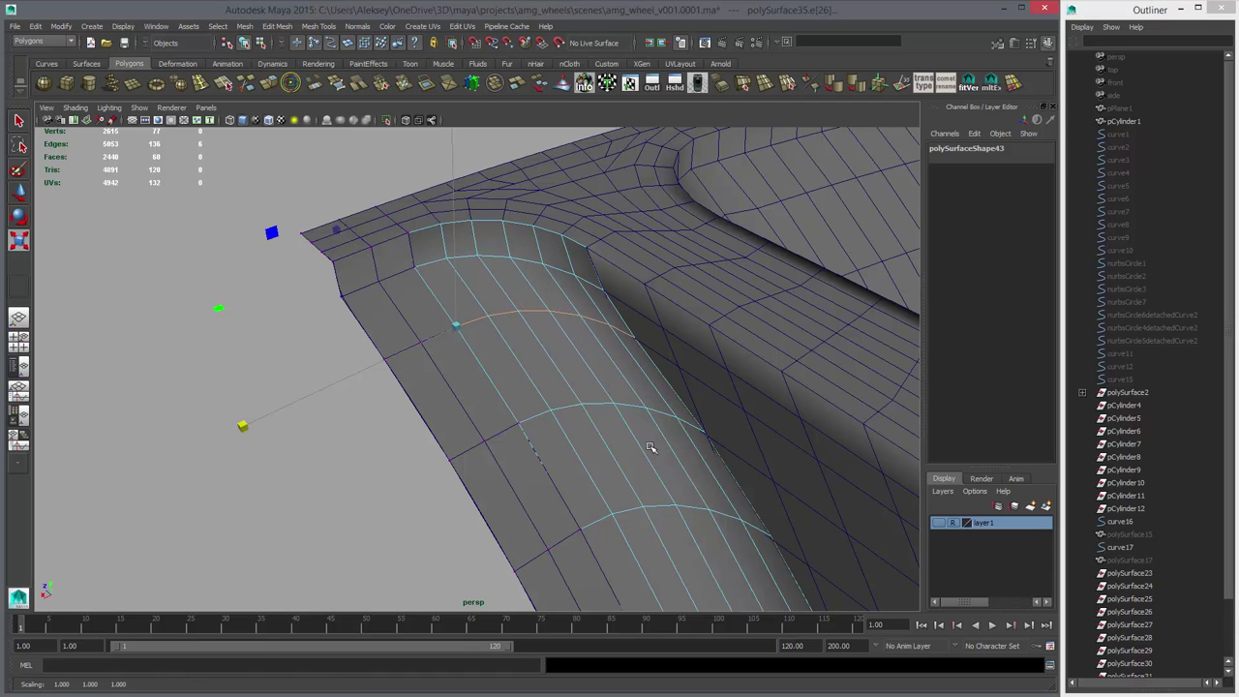
- Delete the column of spoke wall edges running closest along the curved wall band
alt+drag(650, 447, 542, 384)
key(w)
key(q)
right_drag(274, 236, 268, 224)
double_click(266, 226)
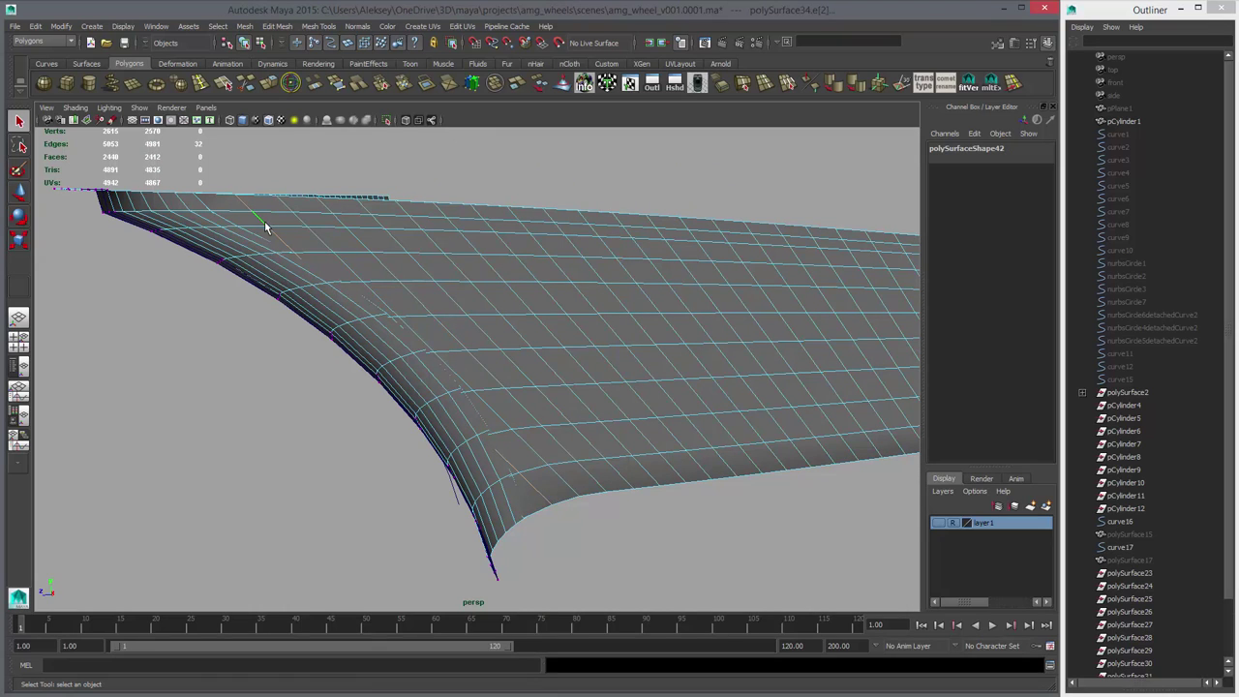
shift+double_click(344, 221)
mouse_move(706, 440)
alt+mouse_down()
mouse_move(688, 487)
mouse_move(673, 437)
mouse_move(667, 476)
alt+mouse_up()
key(4)
key(5)
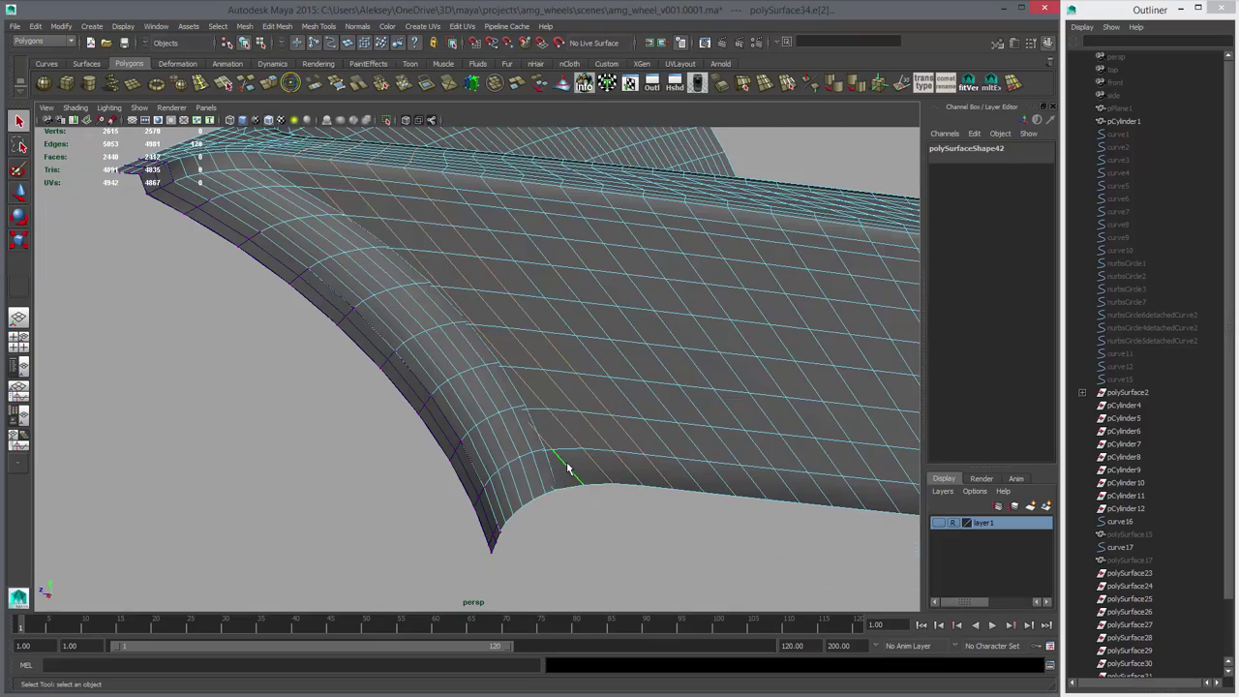
click(568, 468)
alt+drag(536, 424, 515, 382)
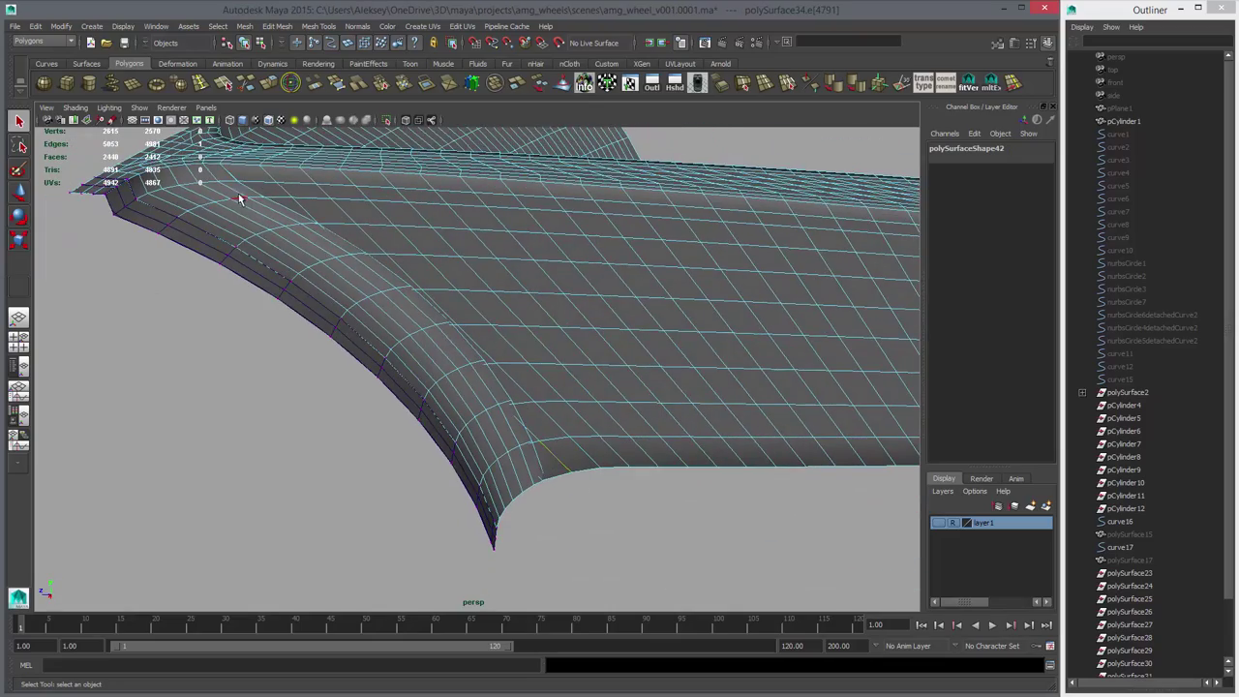
click(288, 197)
key(Delete)
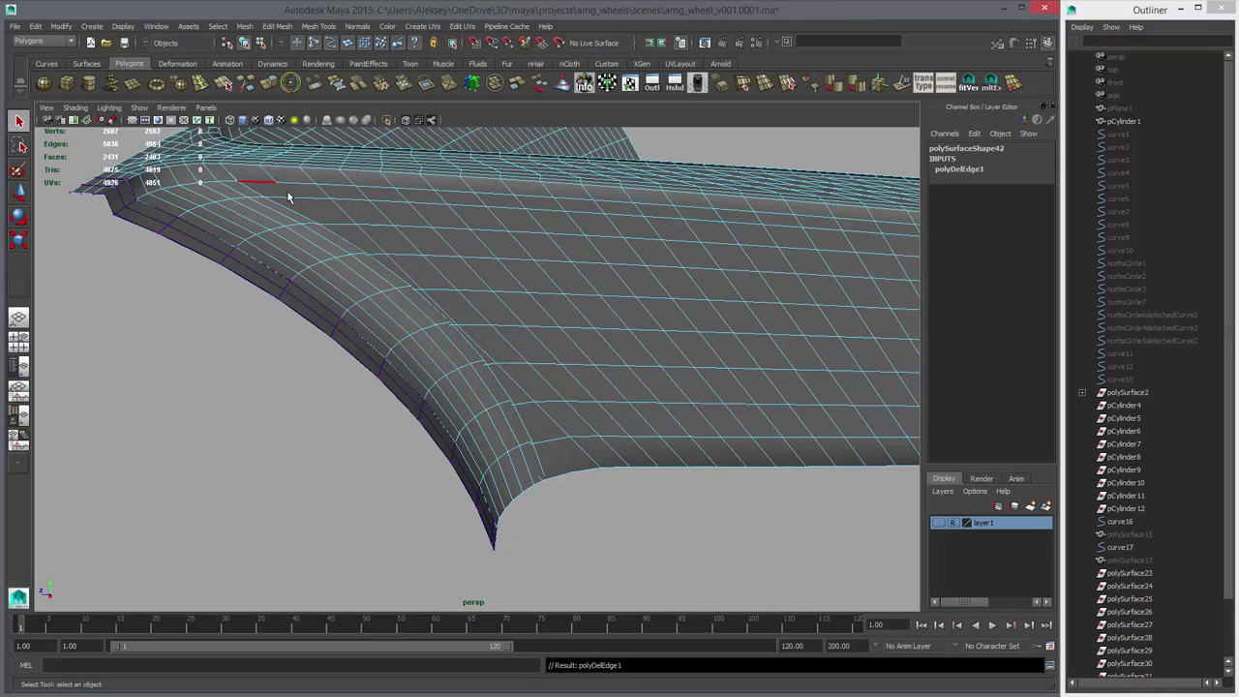
- Delete the next two partial edge columns on the spoke wall beside the band to widen the bordering faces
click(575, 454)
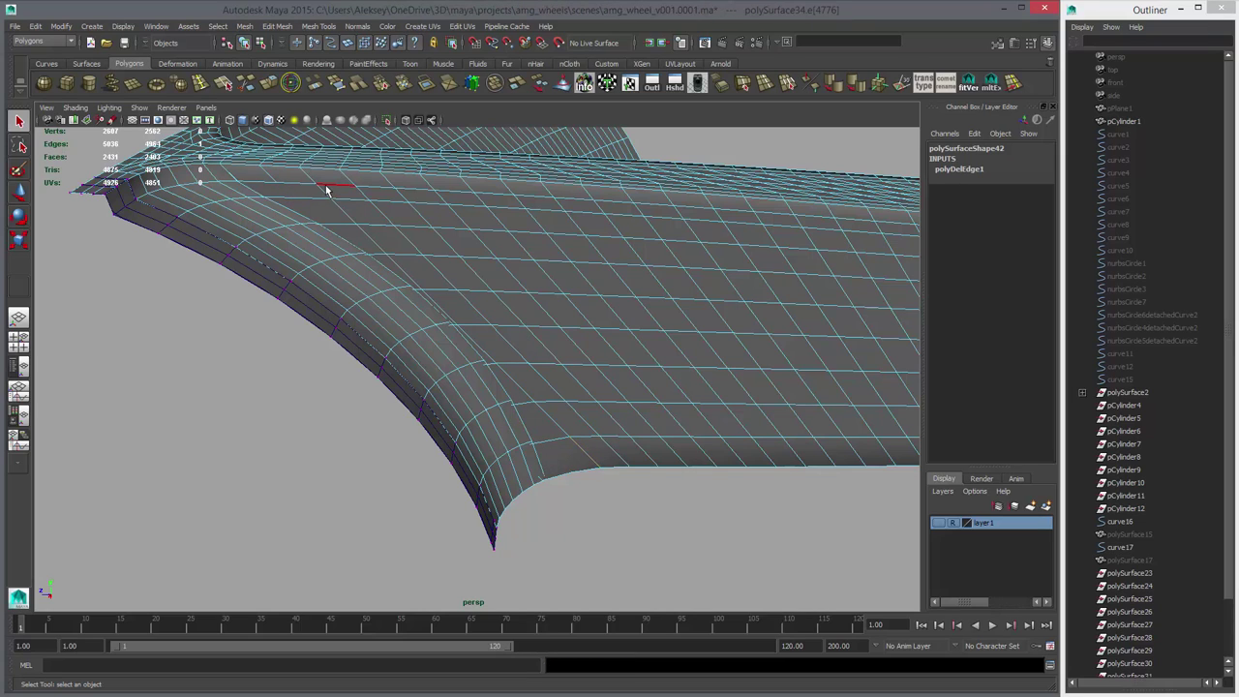
key(Delete)
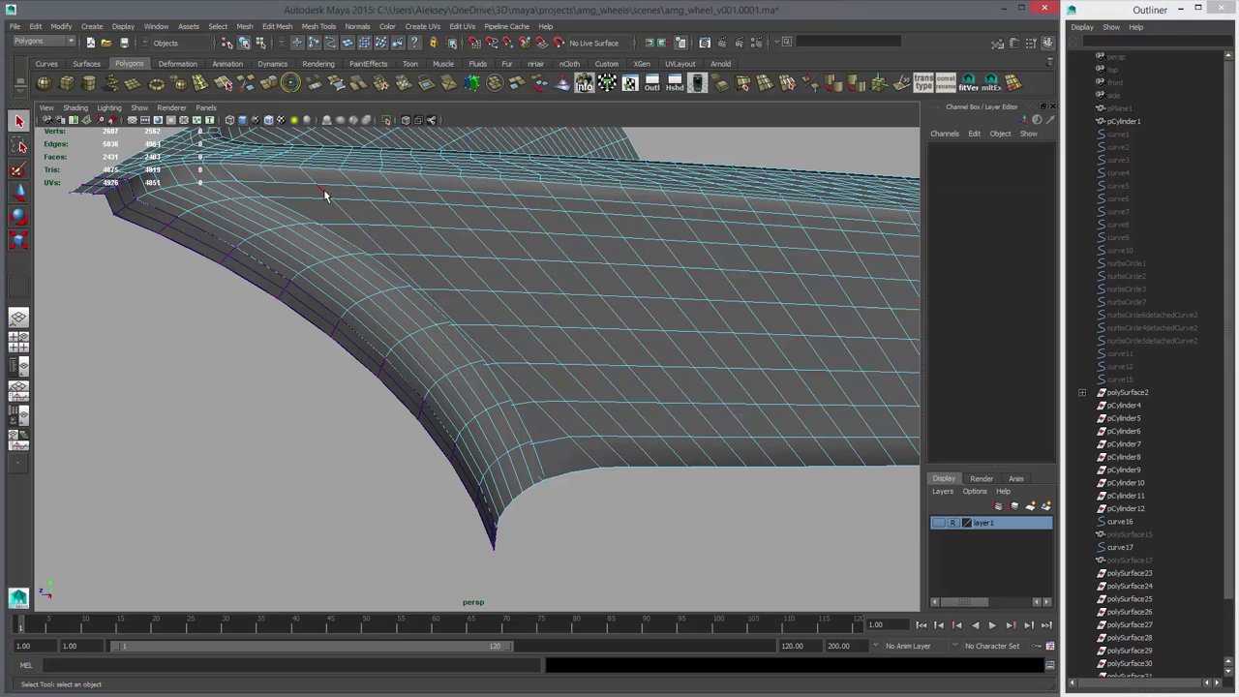
click(339, 208)
click(553, 423)
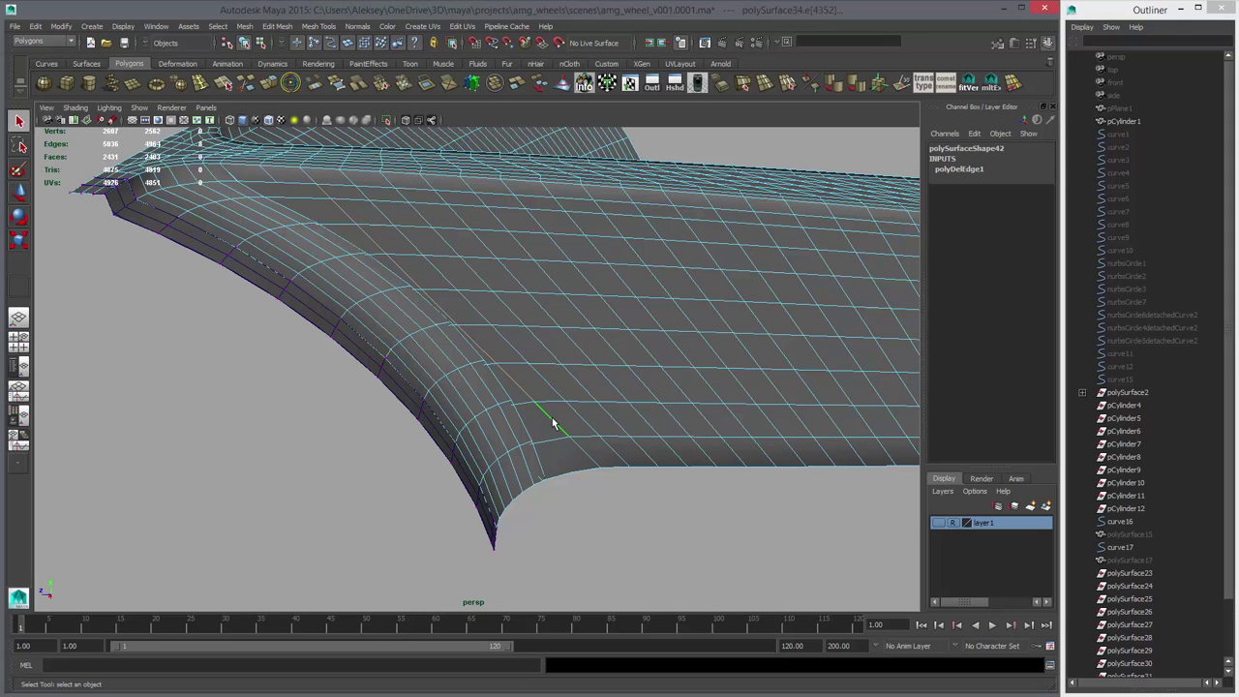
key(ctrl+Delete)
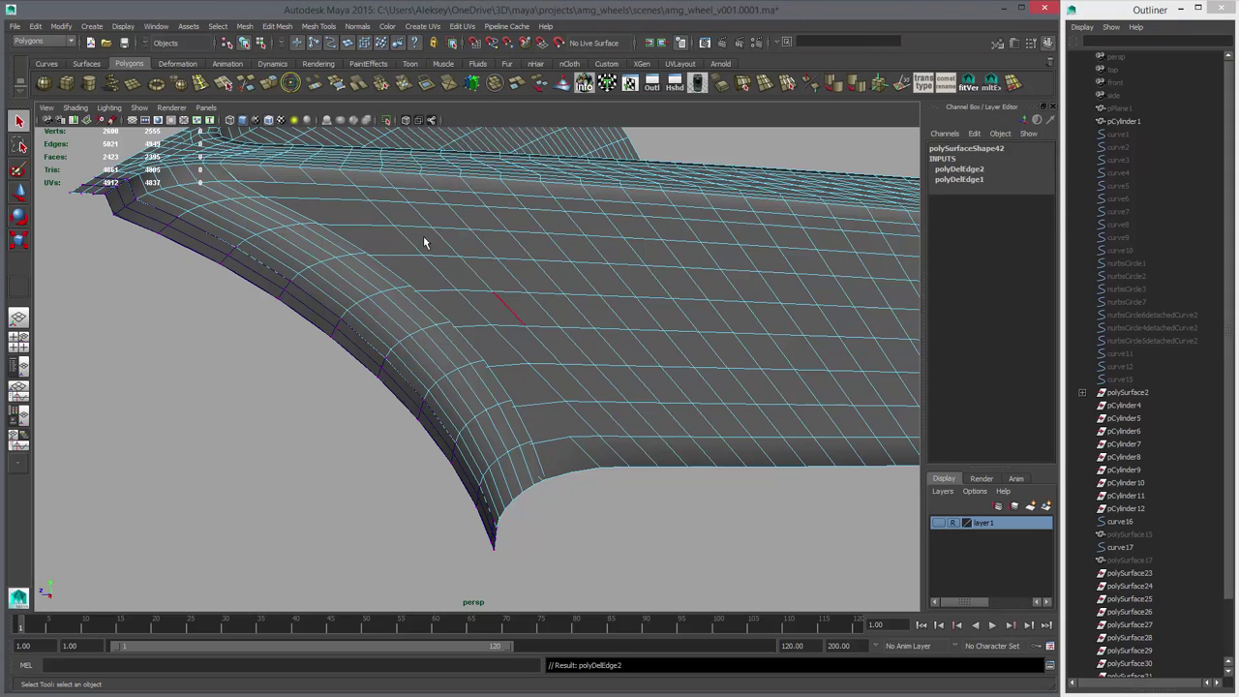
click(365, 193)
click(590, 428)
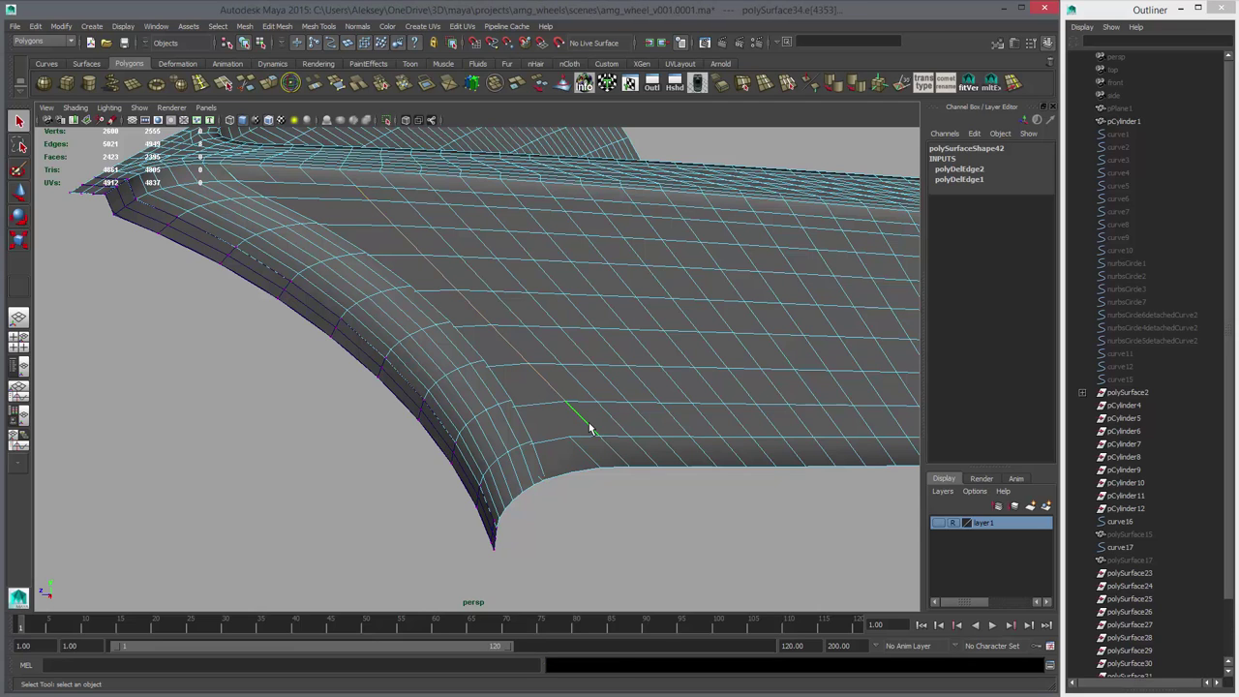
key(ctrl+Delete)
- Delete the strip of widened spoke wall faces along the band, including the single faces at both ends
right_drag(371, 225, 374, 256)
double_click(563, 416)
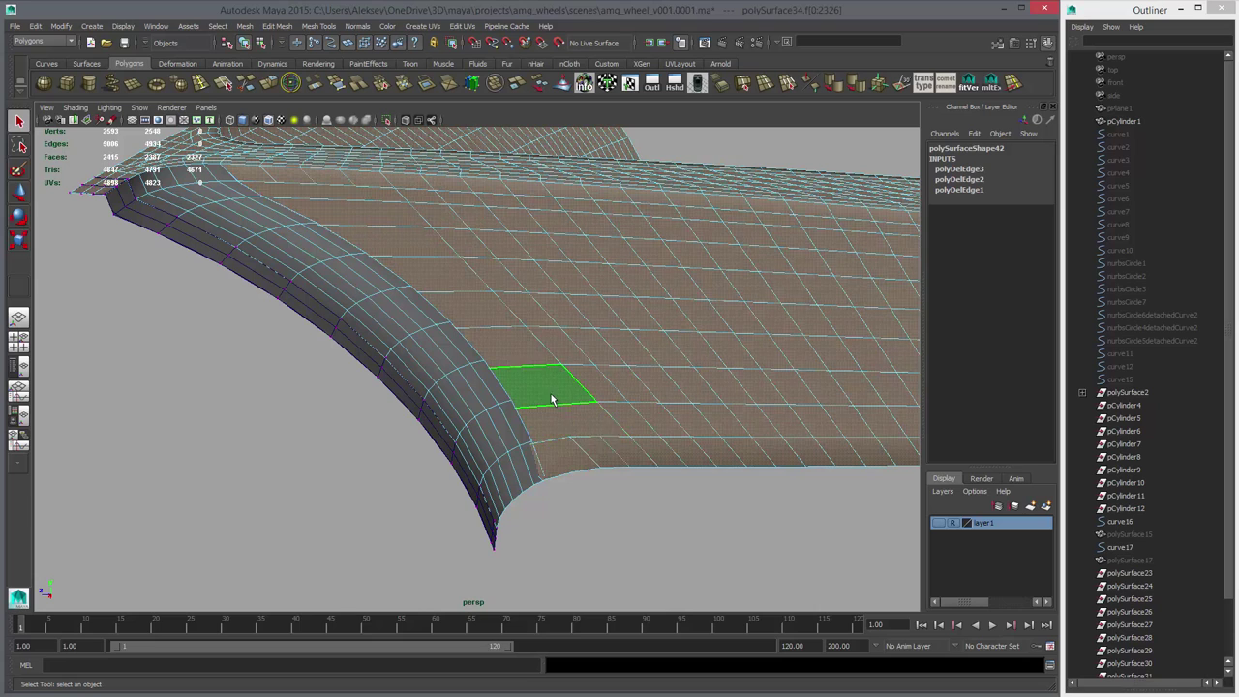
click(551, 394)
shift+double_click(380, 213)
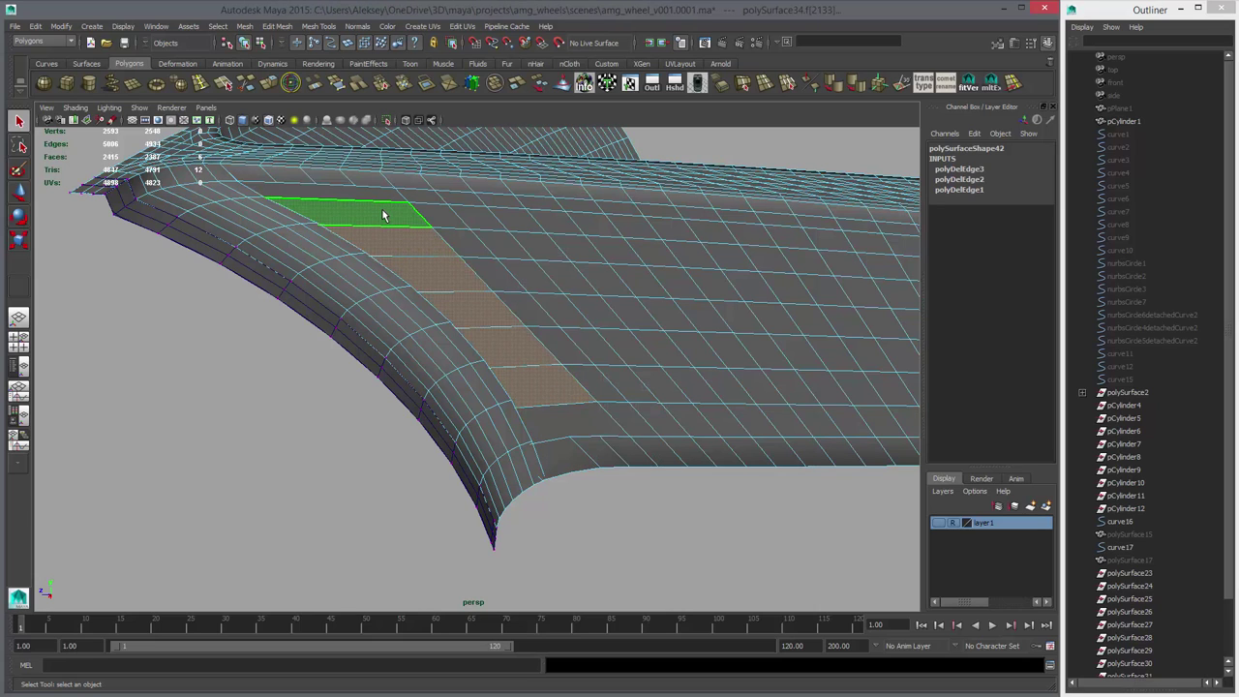
key(Delete)
click(562, 416)
key(Delete)
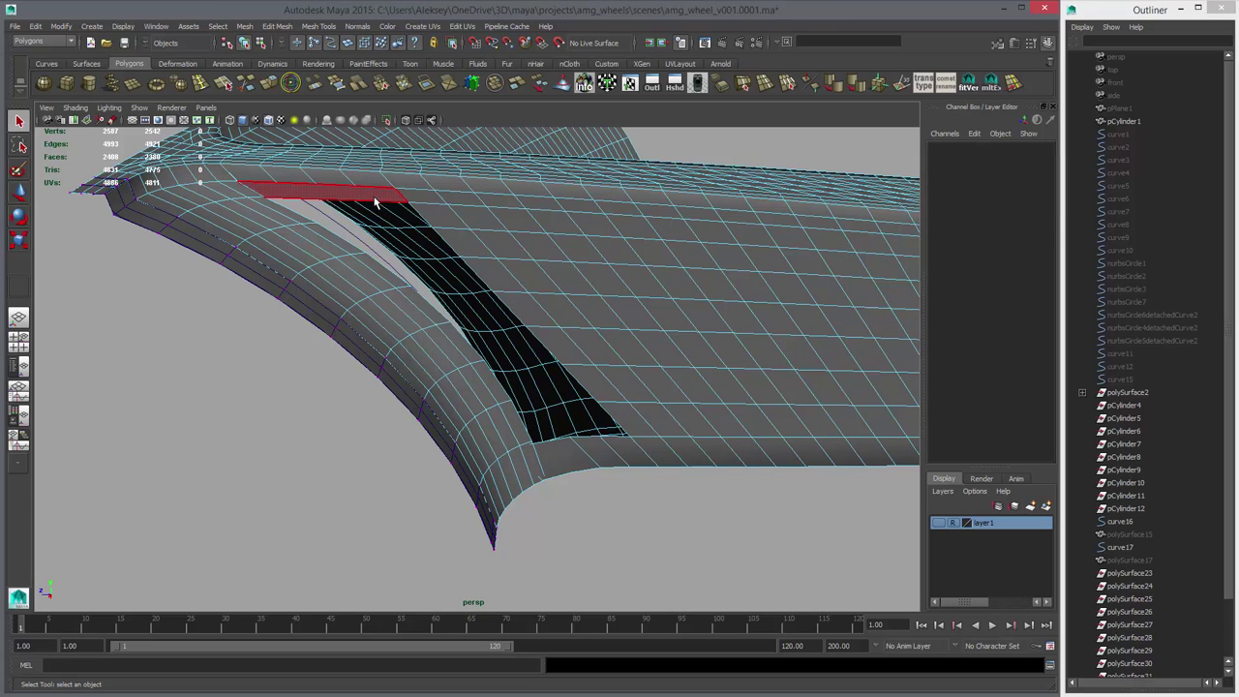
click(378, 198)
key(Delete)
- Vertex-snap the spoke wall's corner vertex at the lower end of the gap onto the band's matching border vertex
click(561, 455)
alt+drag(543, 482, 561, 487)
right_drag(595, 487, 573, 482)
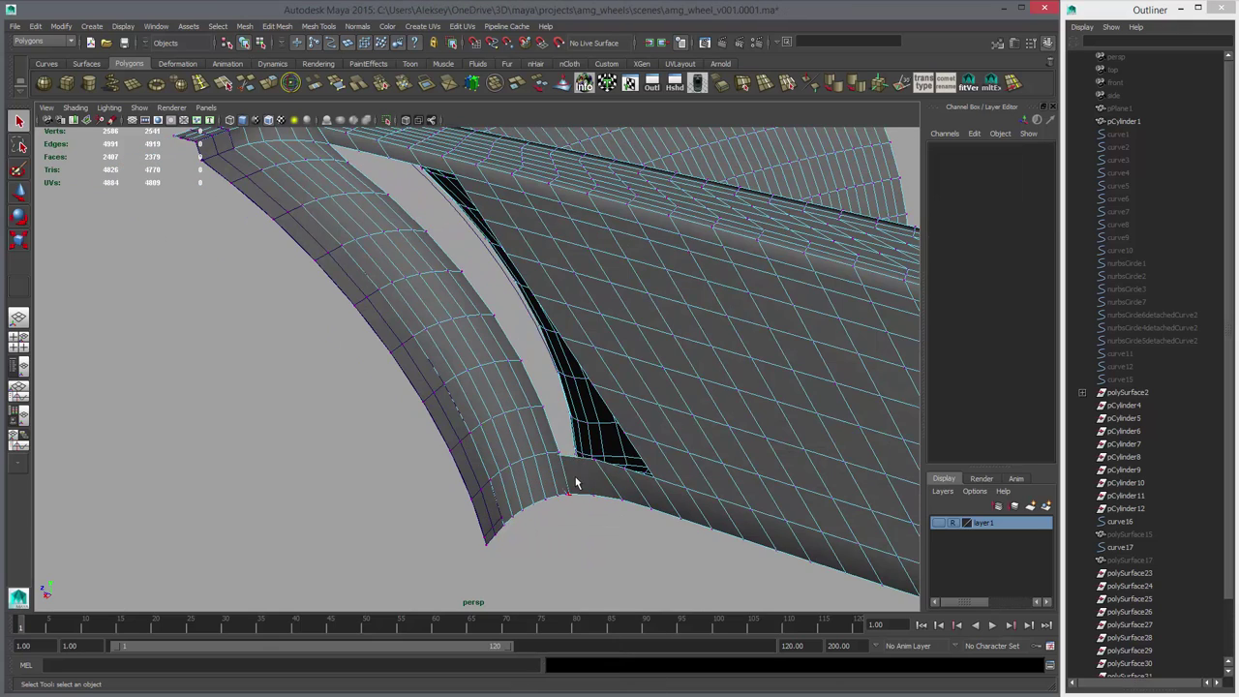
key(4)
click(534, 453)
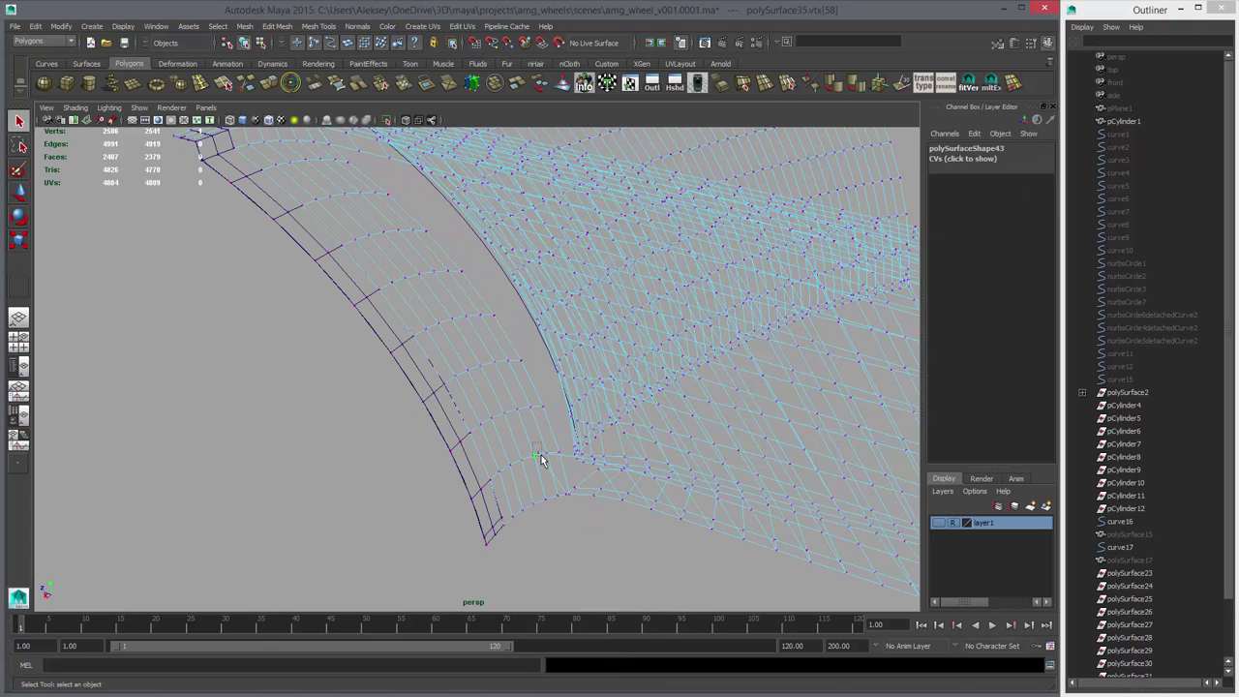
click(538, 453)
key(w)
key(5)
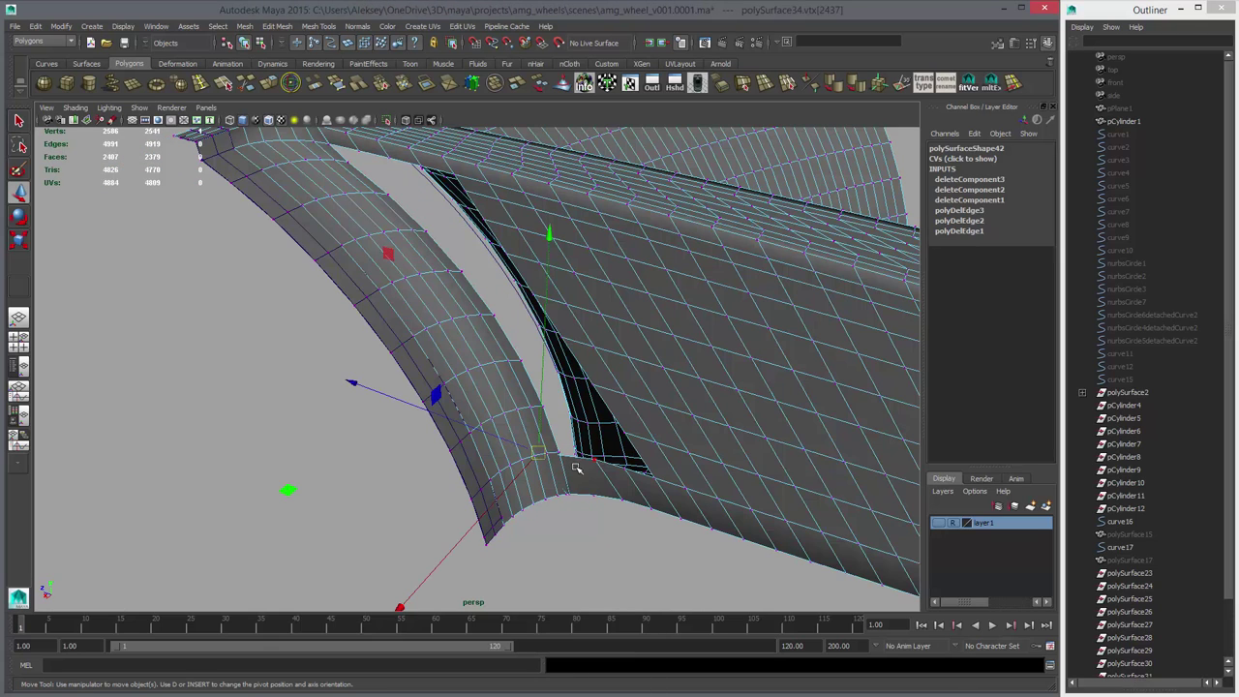
key(v)
middle_drag(576, 467, 564, 457)
alt+drag(564, 456, 589, 403)
alt+middle_drag(589, 404, 527, 242)
alt+right_drag(528, 242, 601, 489)
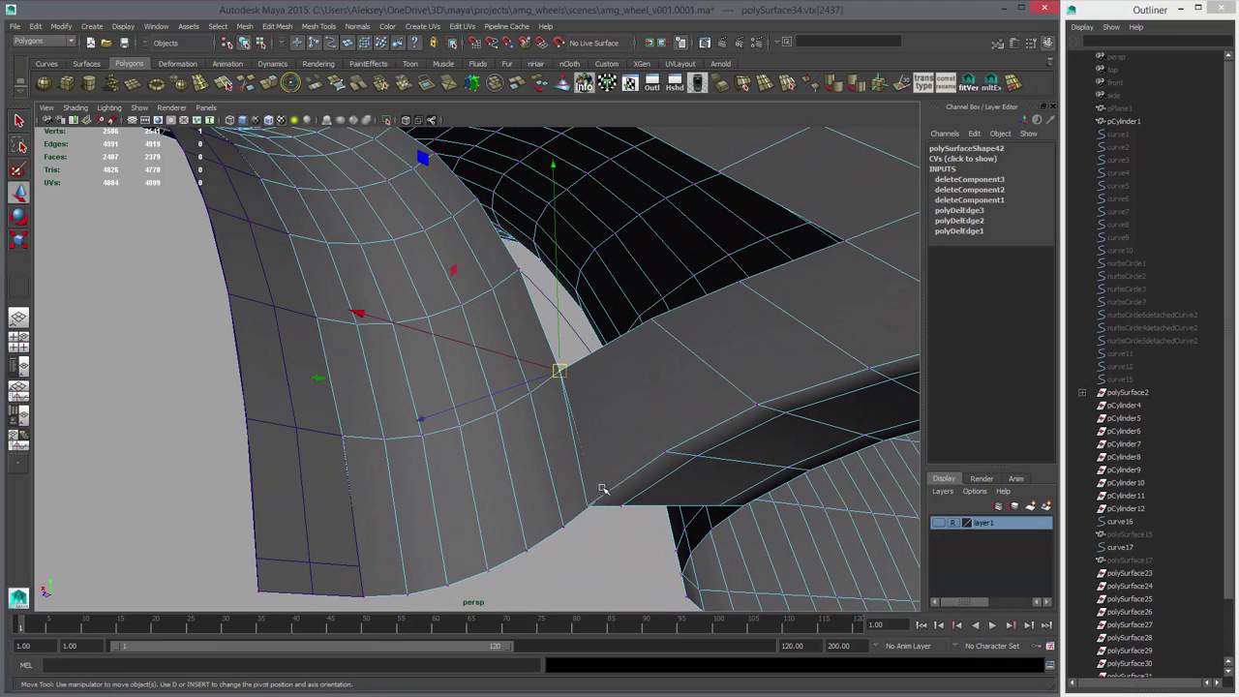
- Vertex-snap the spoke wall's lowest border vertex onto the band's matching end vertex
drag(588, 514, 592, 517)
click(598, 508)
key(v)
middle_drag(615, 520, 604, 508)
alt+drag(607, 508, 678, 509)
click(515, 444)
alt+drag(531, 487, 593, 390)
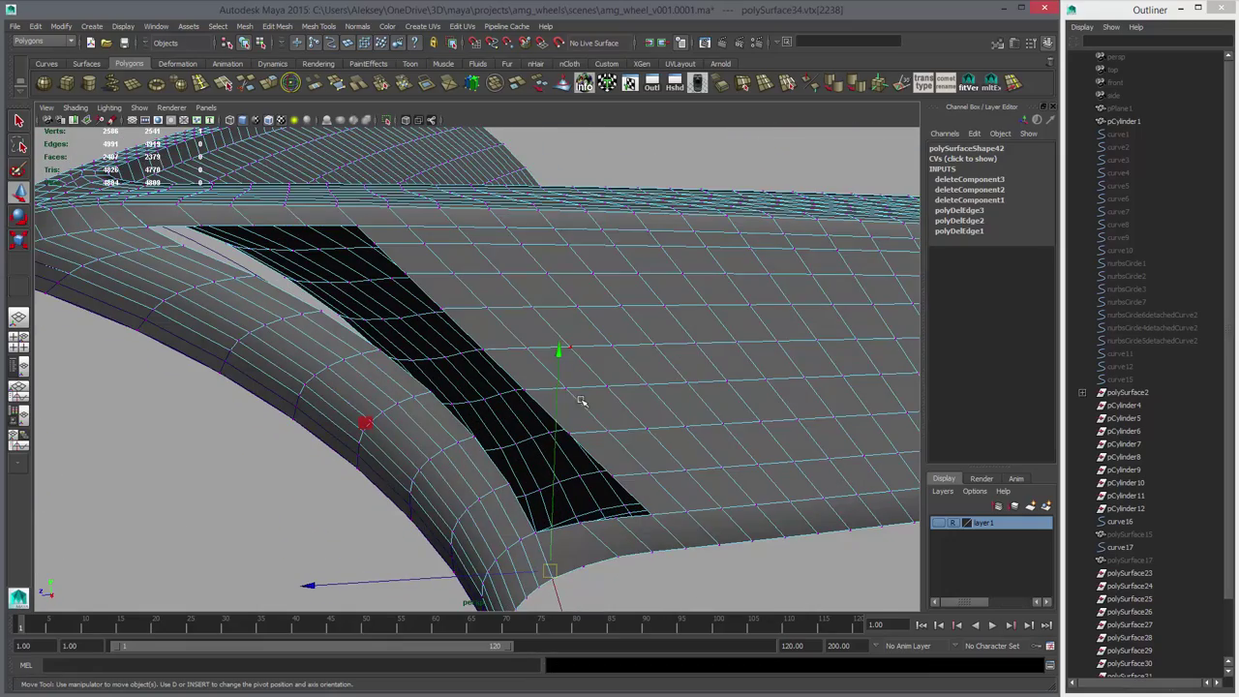
- Select the wall, band and neighbouring pieces, and delete the six rim strip faces extending beyond the spoke's corner
right_click(651, 437)
right_drag(651, 438, 708, 421)
click(653, 409)
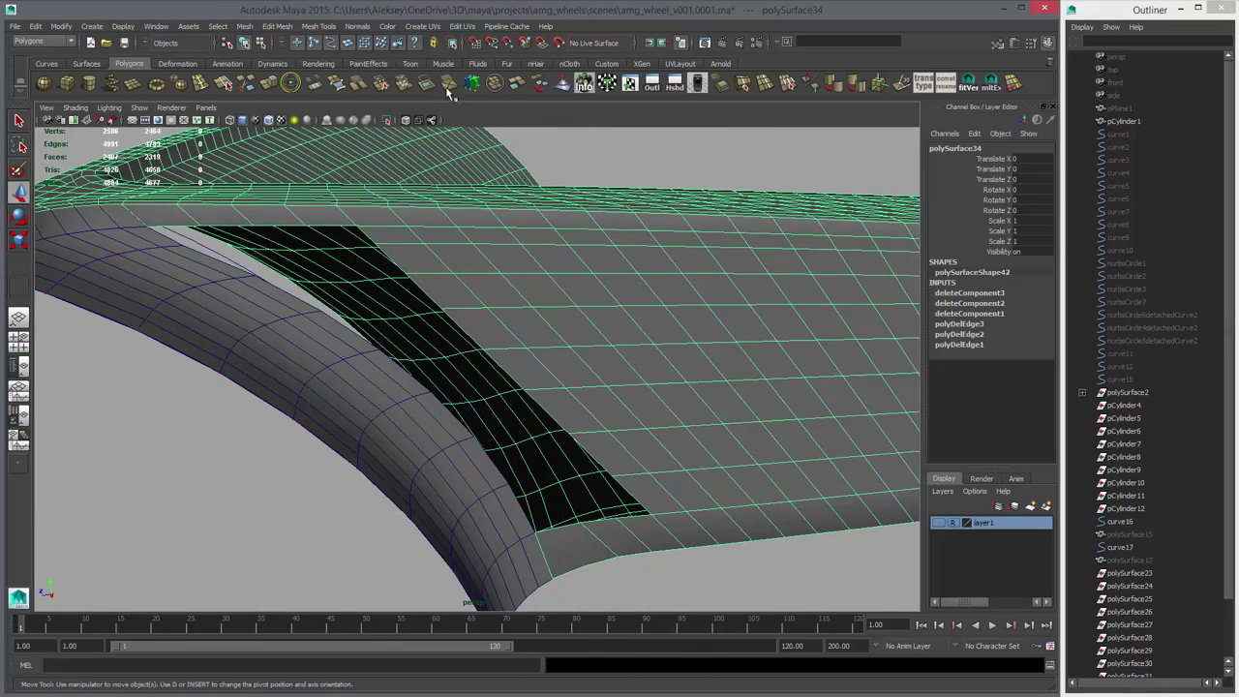
shift+click(294, 330)
alt+drag(531, 345, 406, 372)
shift+click(250, 311)
alt+drag(271, 314, 551, 320)
alt+middle_drag(552, 324, 716, 314)
alt+right_drag(716, 313, 775, 324)
right_drag(401, 392, 152, 382)
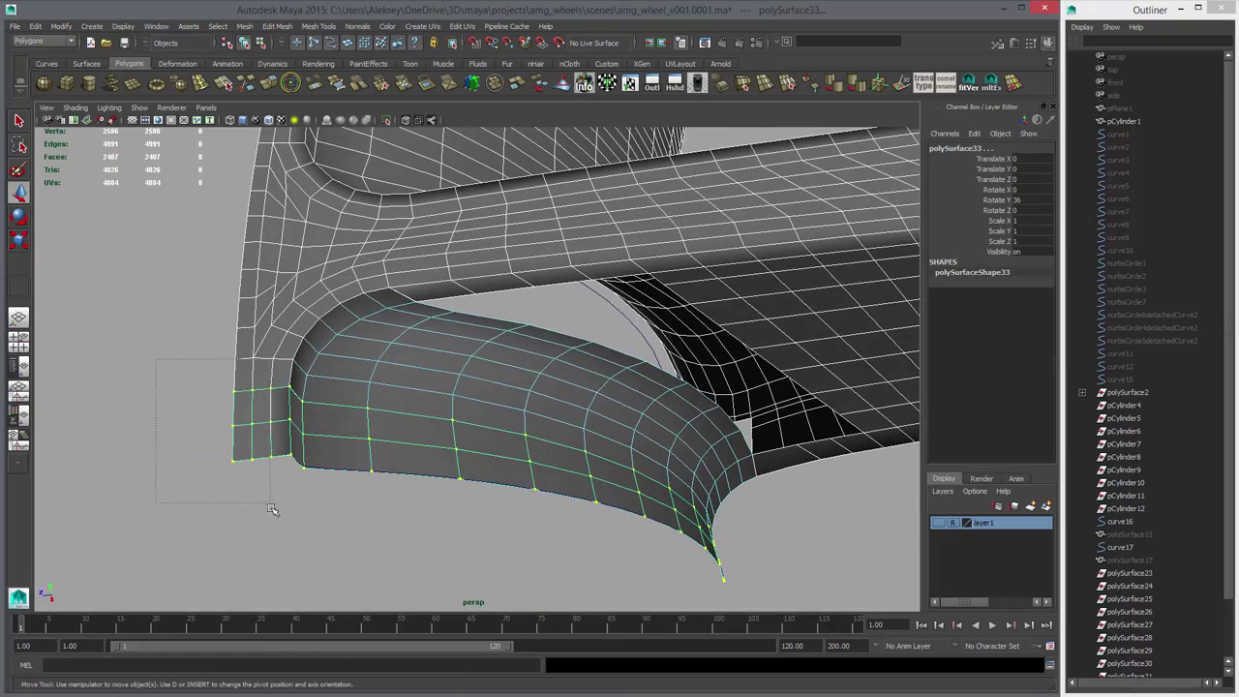
drag(270, 507, 273, 511)
click(372, 445)
right_drag(328, 428, 327, 458)
drag(188, 357, 293, 493)
key(Delete)
- Combine the rim strip, band and spoke pieces into one welded mesh and soften its edges
click(400, 449)
alt+drag(449, 481, 426, 436)
right_drag(420, 423, 429, 409)
alt+middle_drag(429, 409, 517, 469)
click(432, 400)
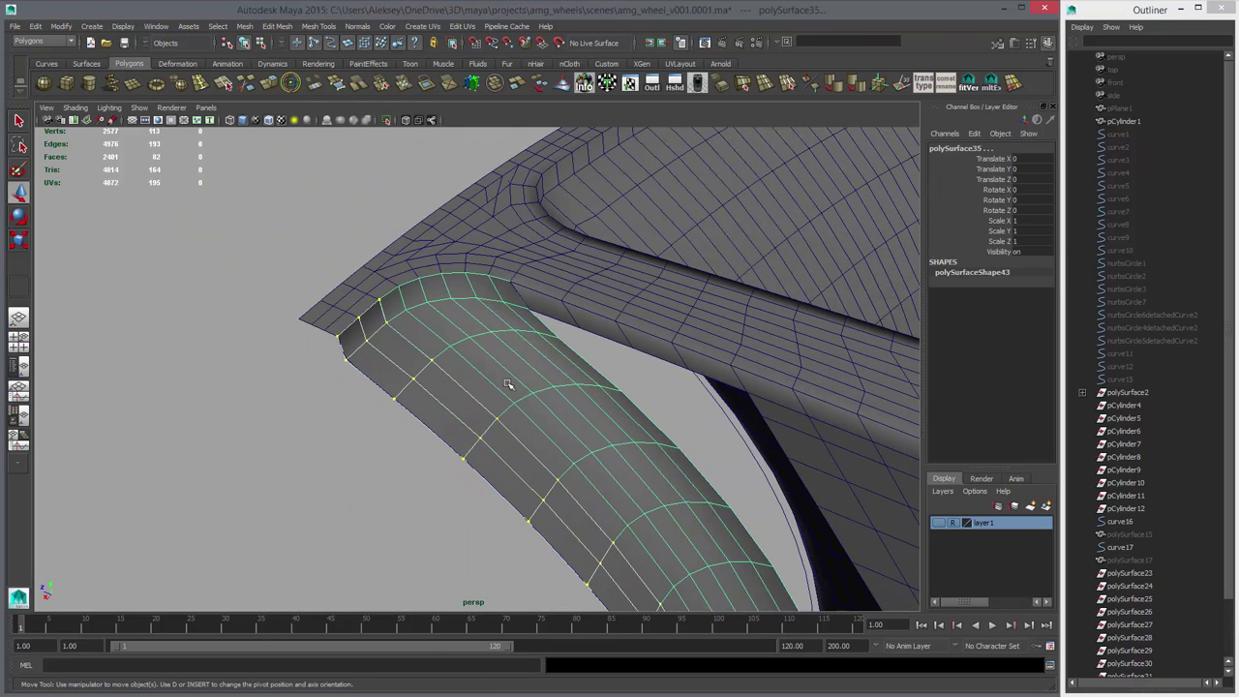
shift+click(736, 341)
alt+middle_drag(721, 392, 528, 248)
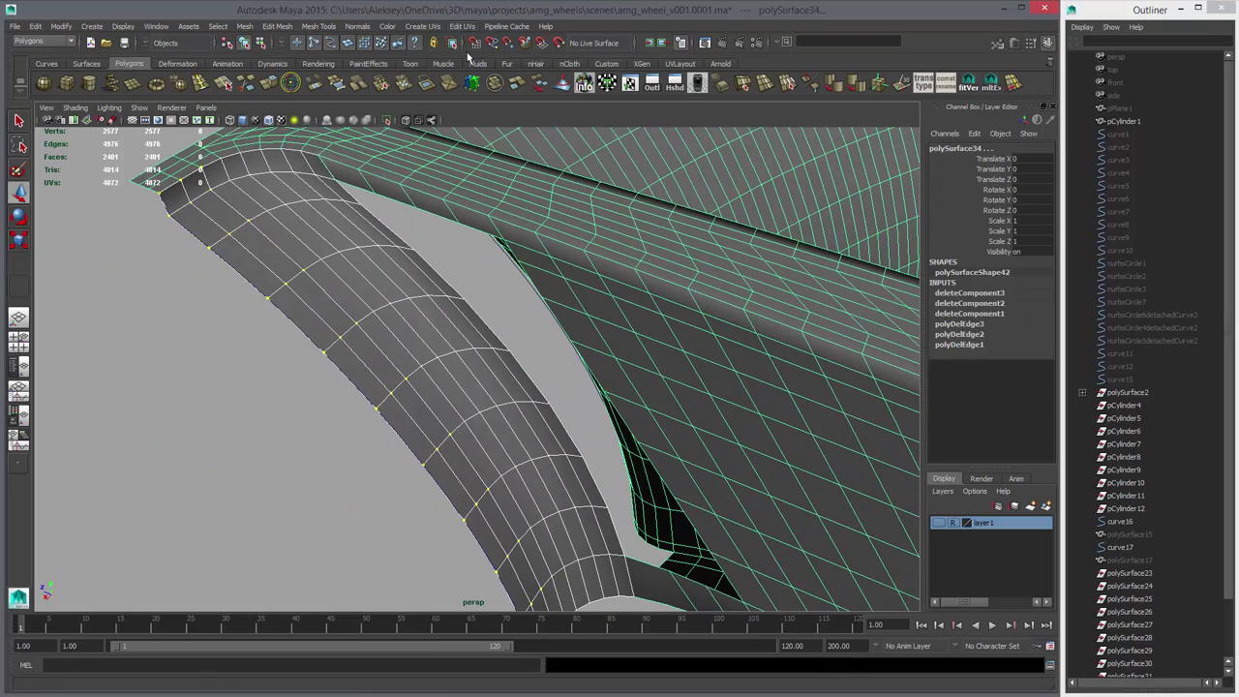
click(471, 83)
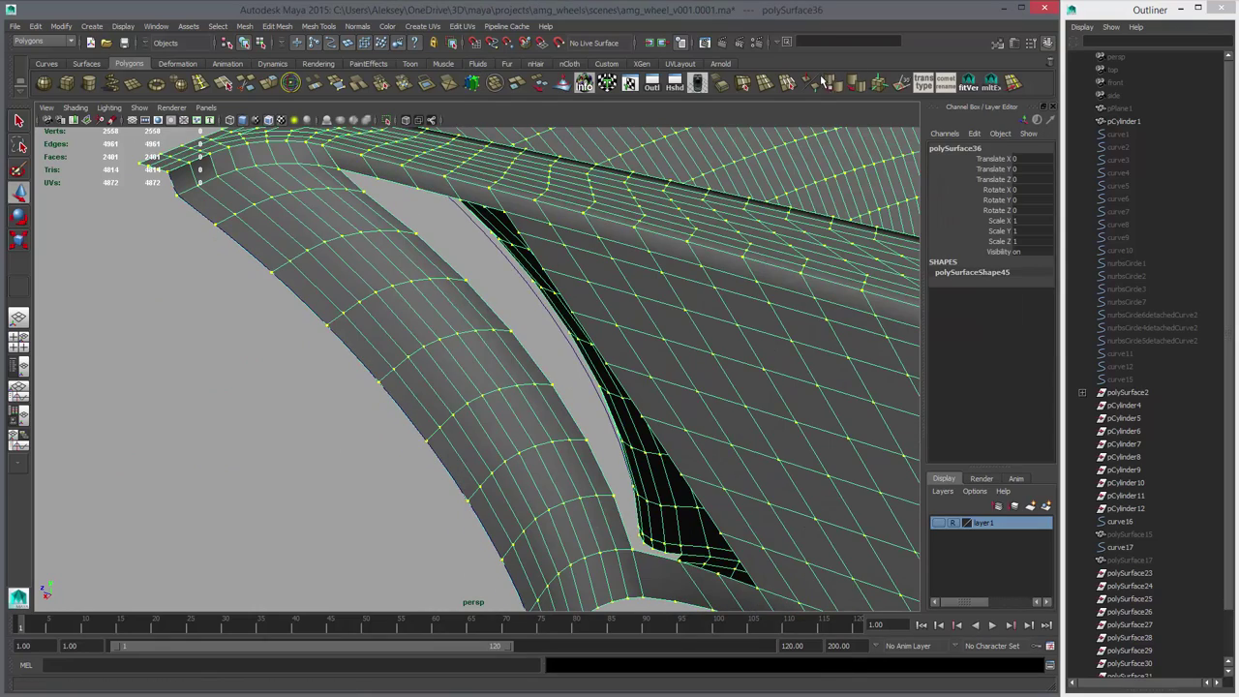
click(833, 82)
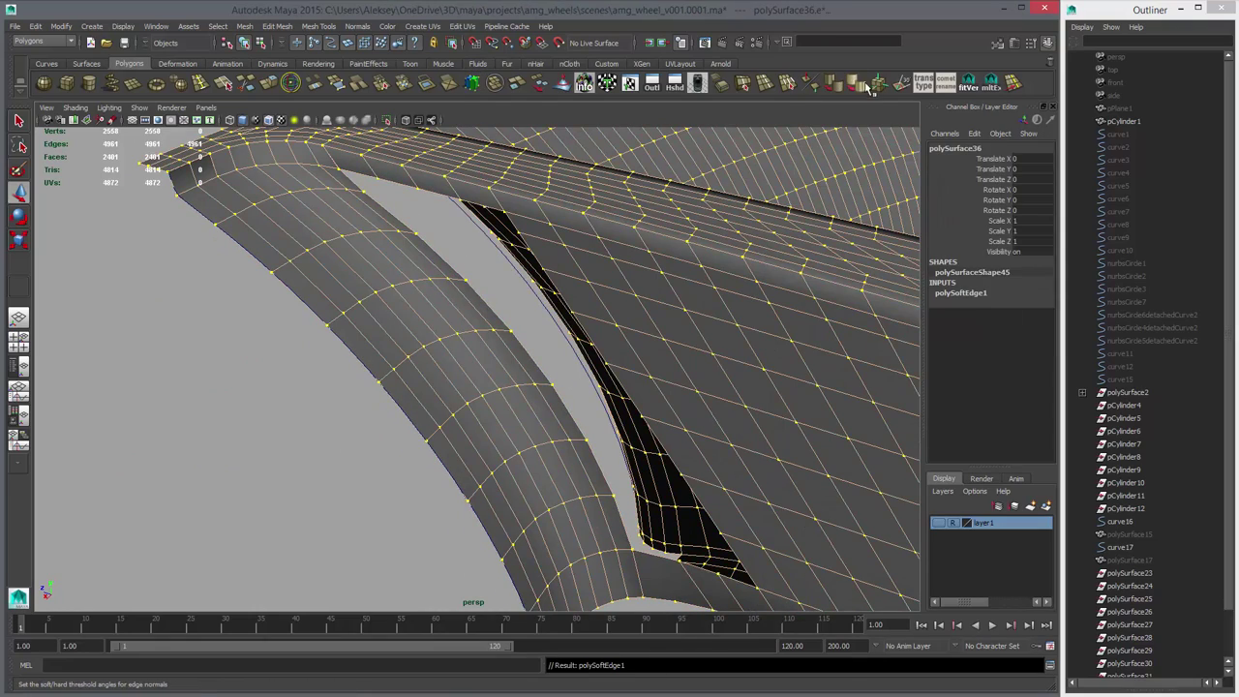
- Preview the combined mesh smoothed and examine the band's corner at the rim end from both sides
click(139, 108)
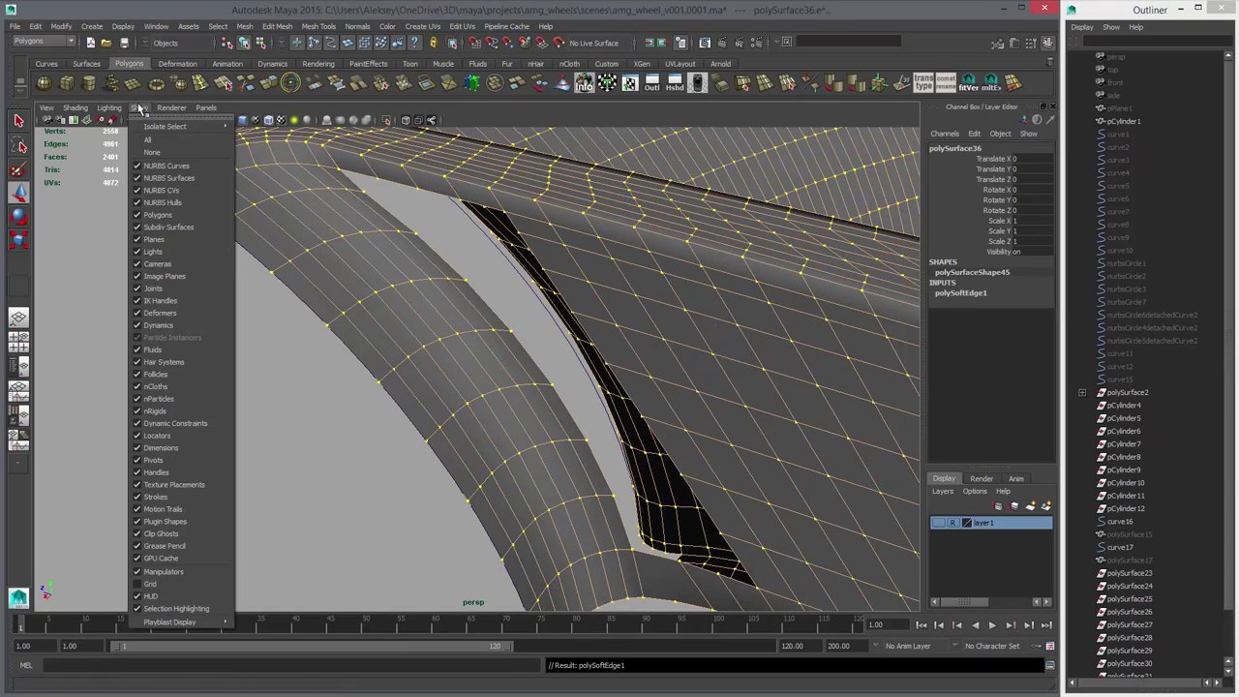
click(102, 111)
alt+drag(222, 314, 303, 341)
key(3)
alt+middle_drag(285, 342, 496, 450)
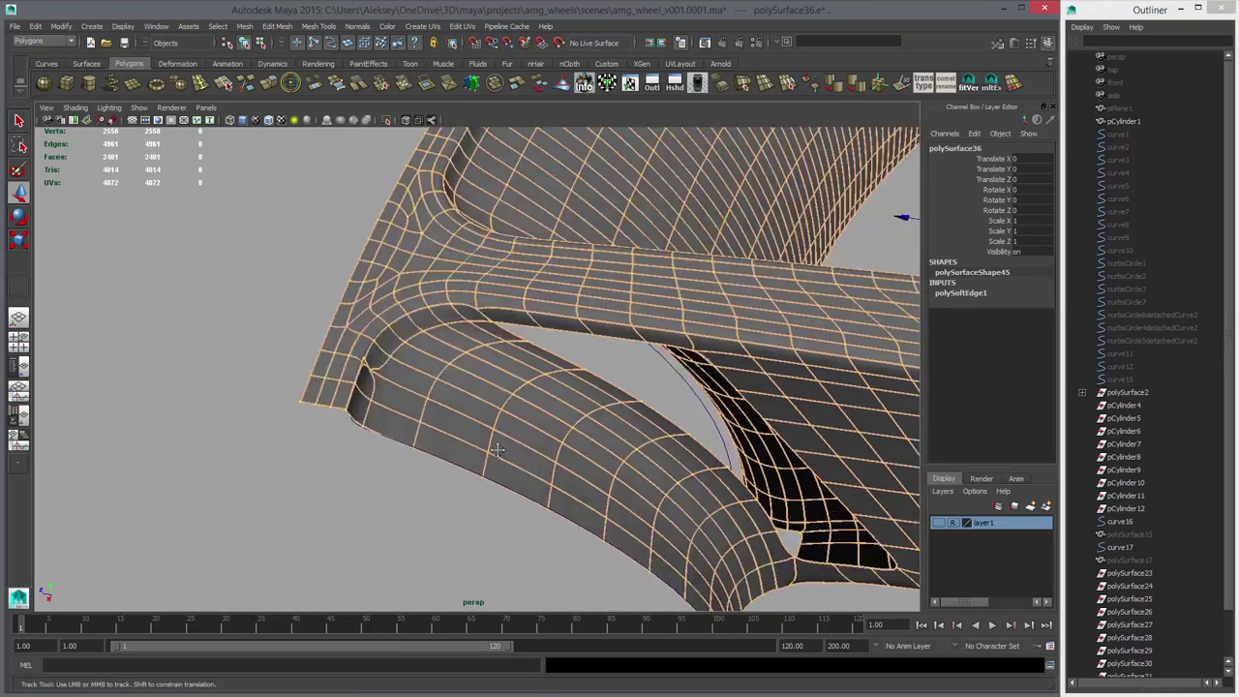
alt+drag(498, 449, 760, 290)
alt+middle_drag(786, 209, 682, 266)
- Try to delete the two faces linking the band to the spoke's top at the rim-end corner
key(F11)
click(677, 268)
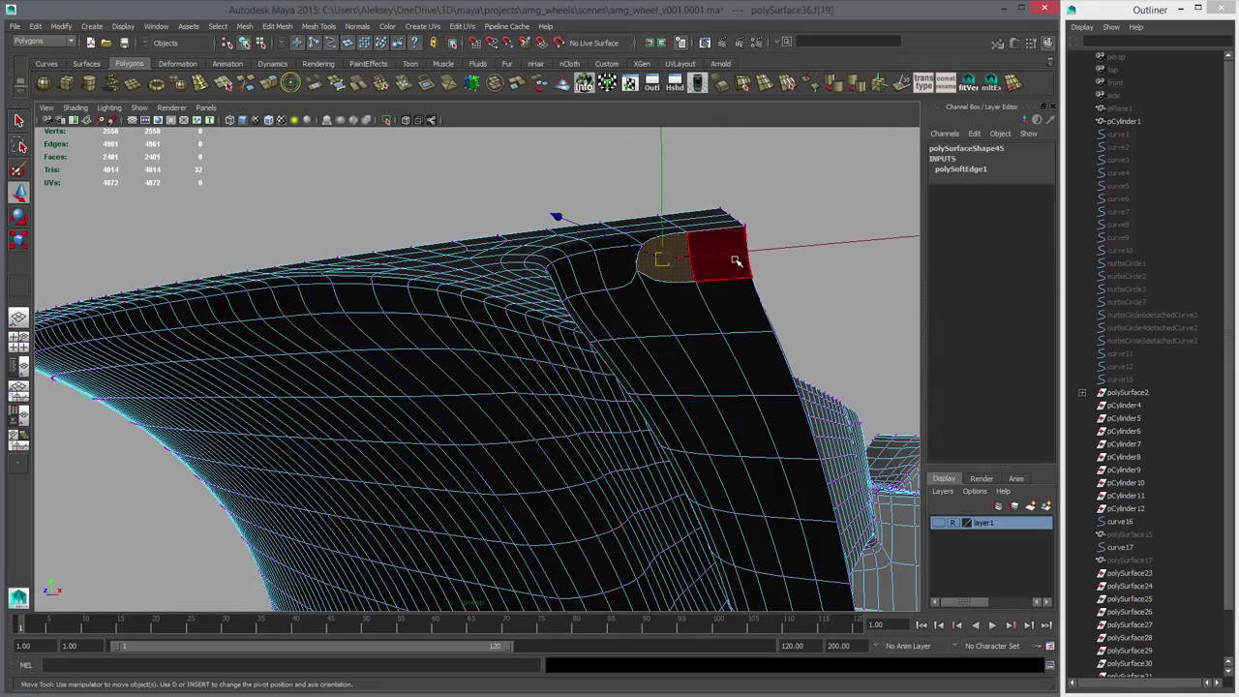
shift+click(735, 260)
key(Delete)
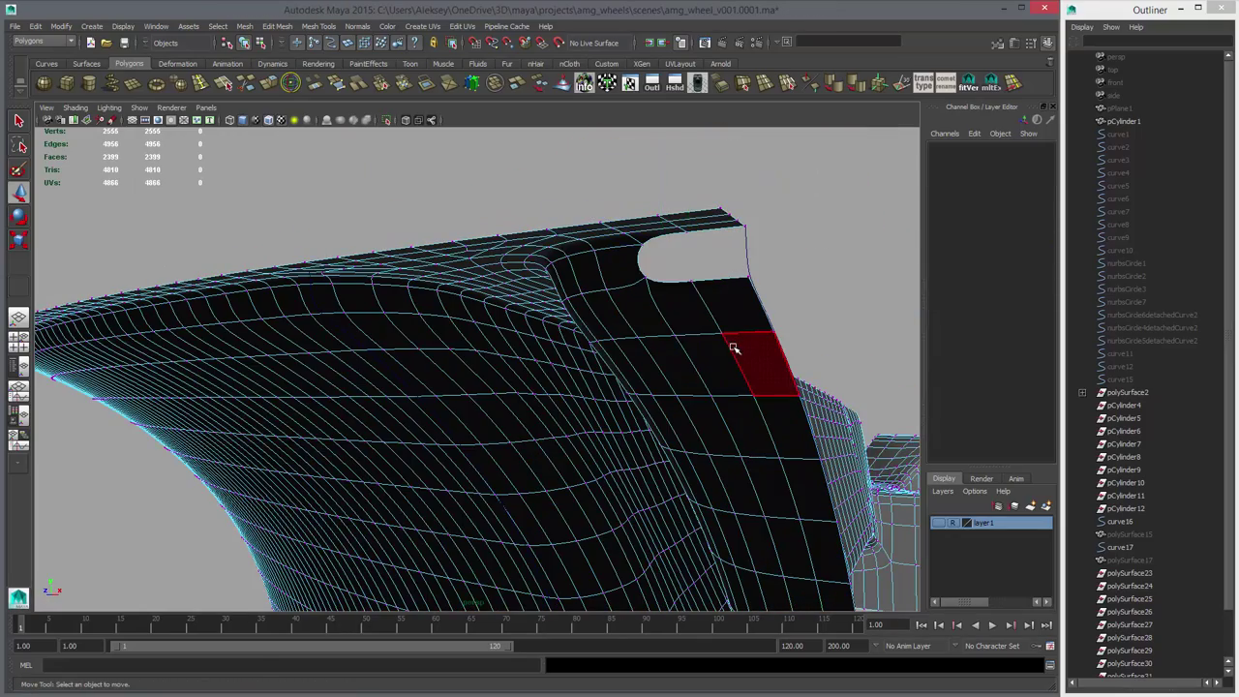
alt+drag(736, 348, 354, 406)
key(ctrl+z)
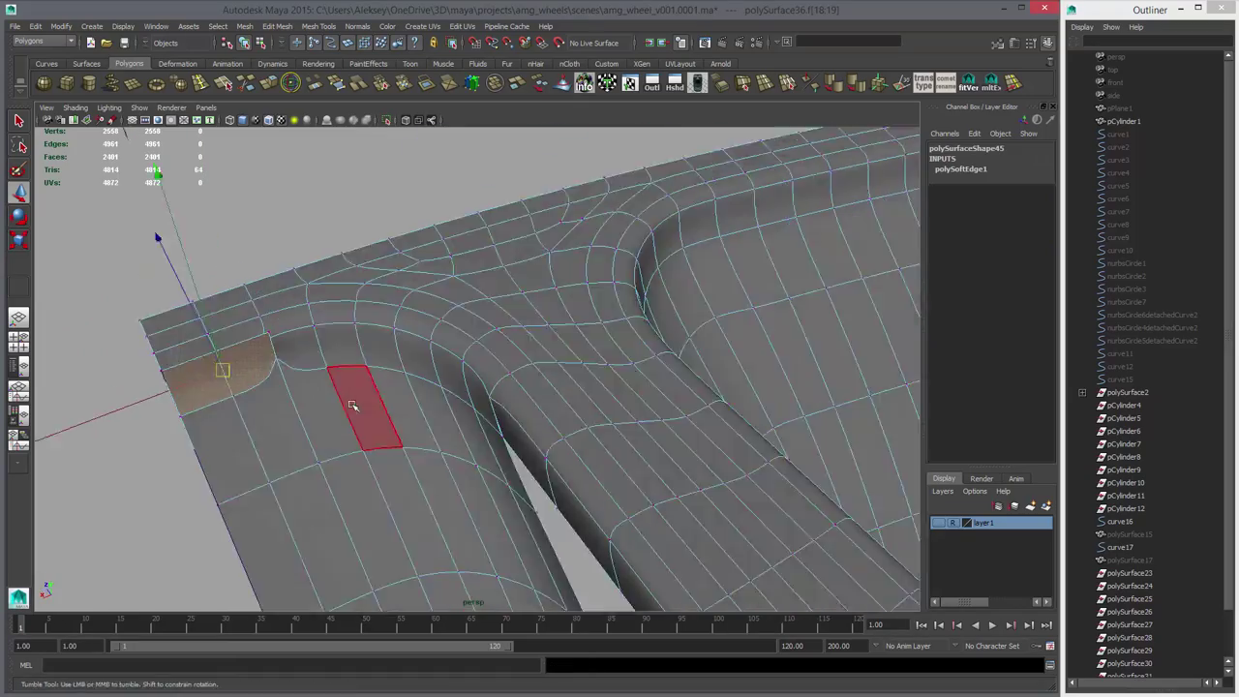
- Turn off the smooth preview and delete the two faces between the spoke's top and the band at the rim end
alt+right_drag(354, 406, 603, 437)
alt+drag(399, 501, 540, 411)
key(1)
shift+click(426, 415)
alt+drag(426, 414, 257, 360)
alt+middle_drag(260, 360, 424, 398)
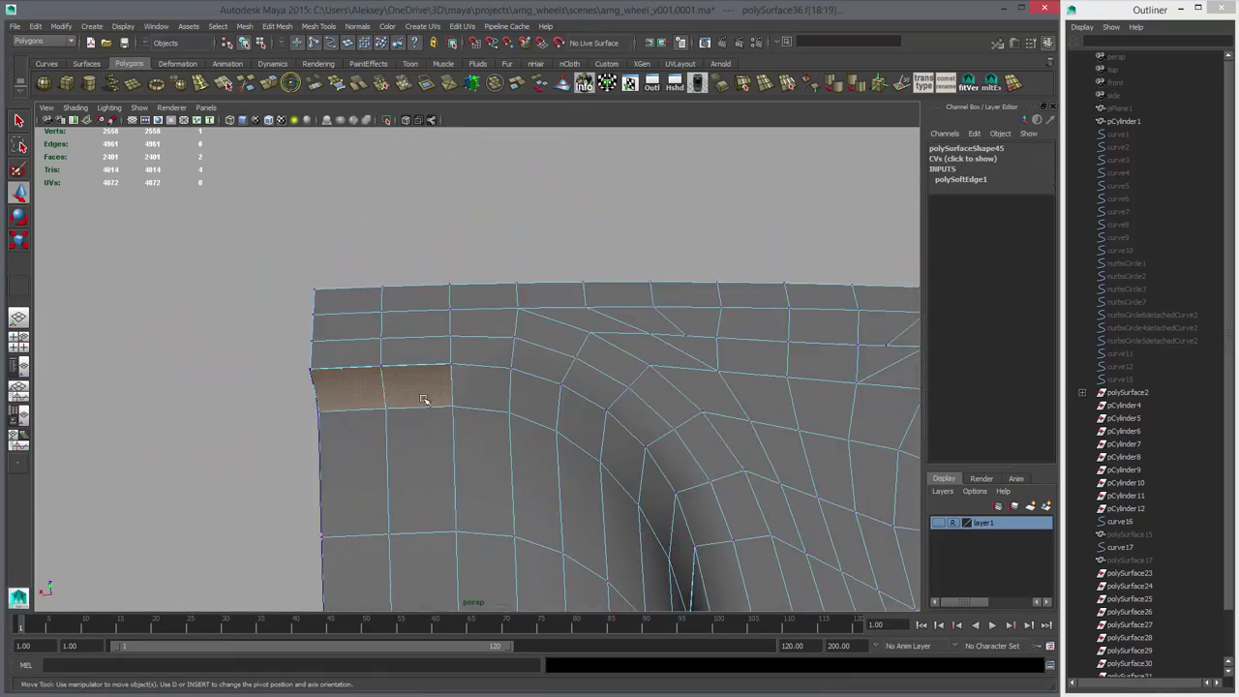
click(342, 393)
shift+click(420, 387)
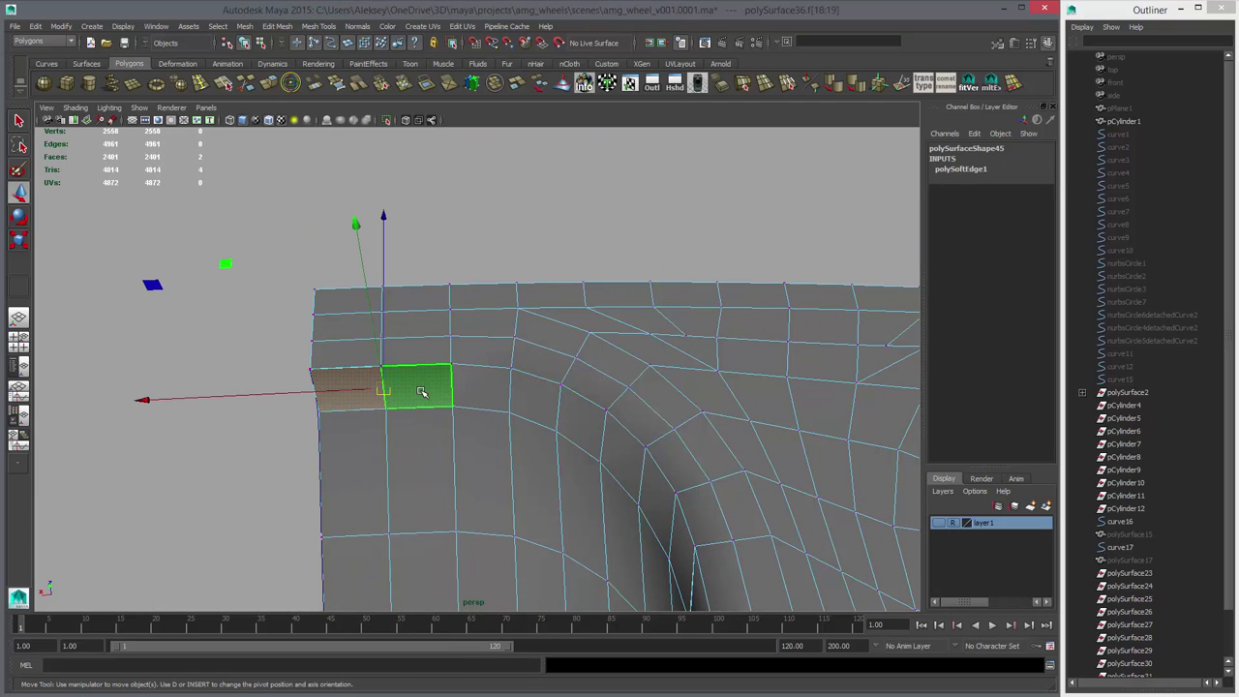
key(Delete)
- Bridge the two upper and two lower border edges to refill the gap at the rim-end corner
click(362, 368)
shift+click(369, 409)
shift+click(405, 407)
shift+click(407, 367)
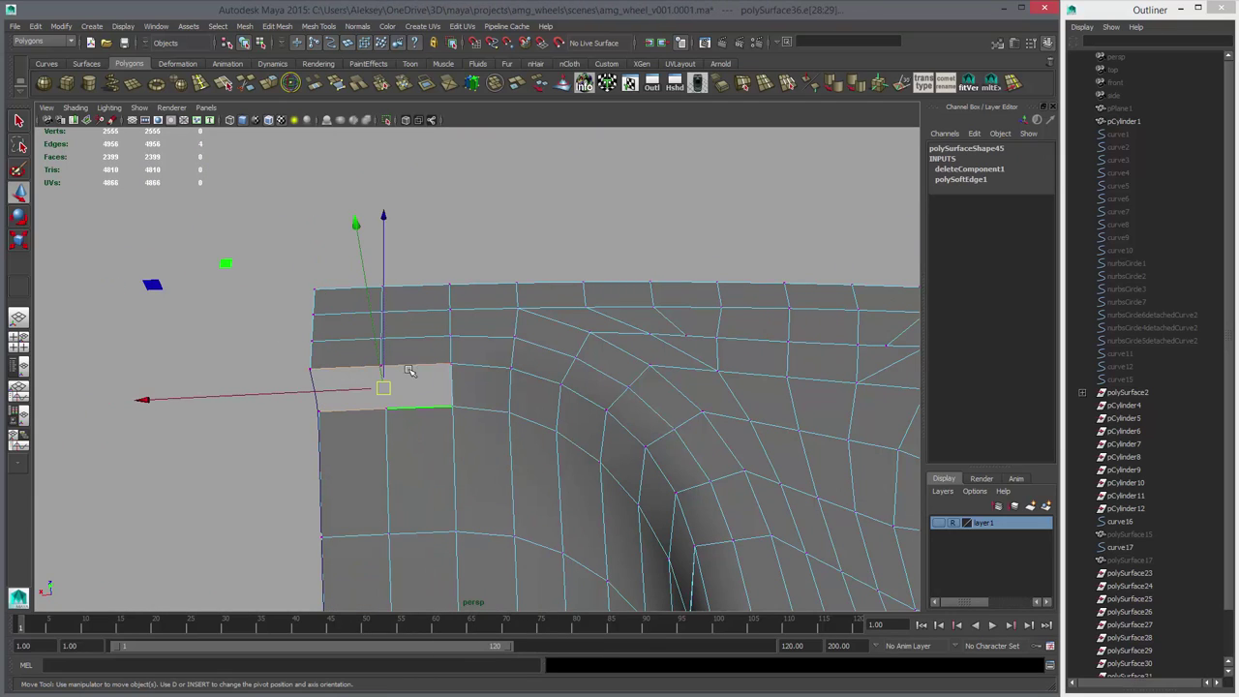
click(316, 84)
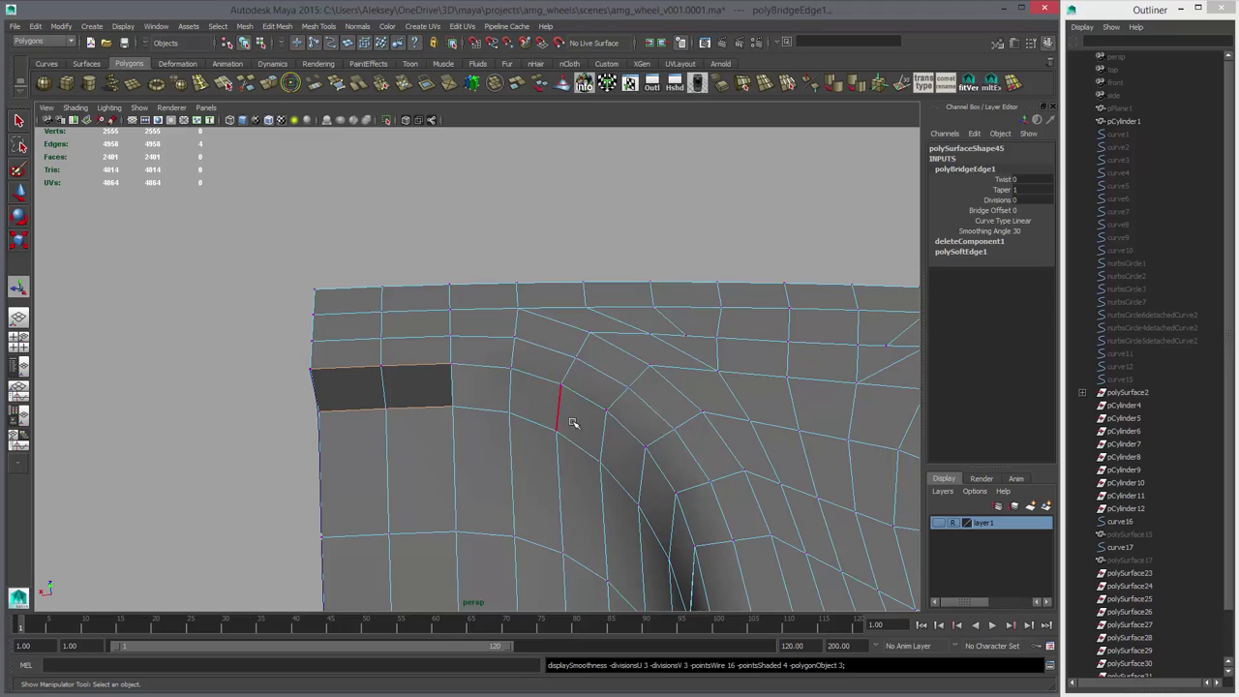
alt+drag(572, 420, 420, 364)
right_drag(420, 364, 463, 346)
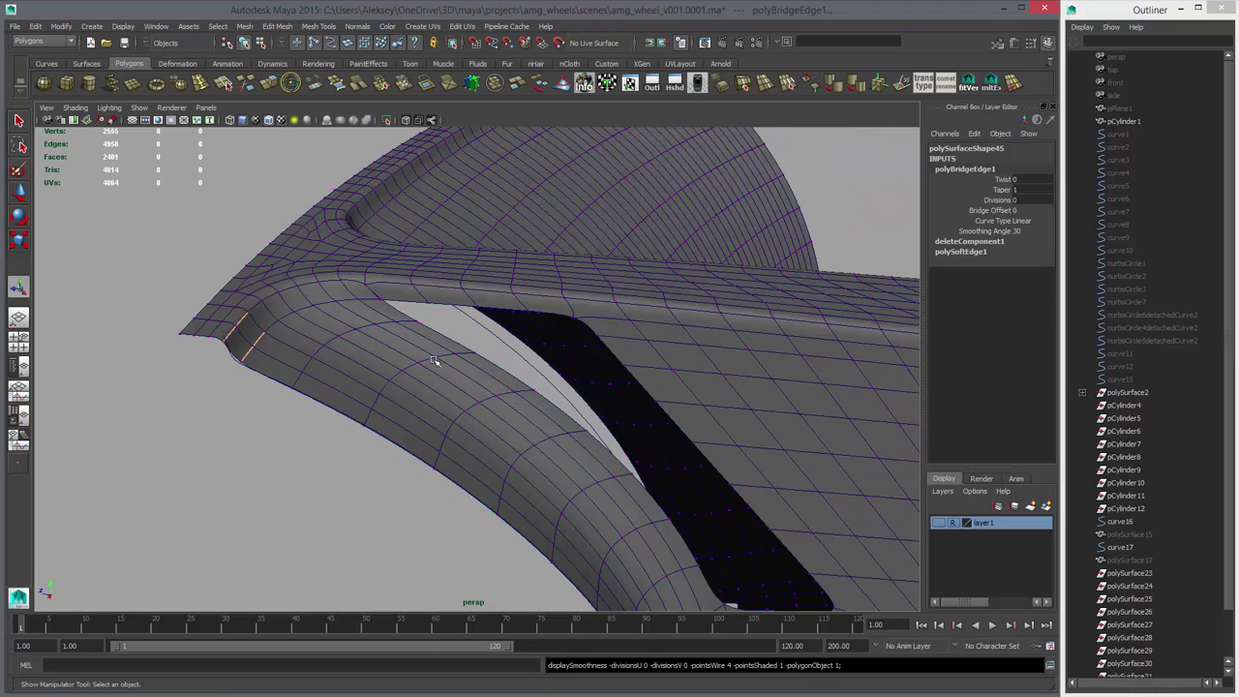
- Merge the mesh's vertices to weld the stray one at the gap's rim-end corner between the band and the spoke
click(421, 357)
click(379, 299)
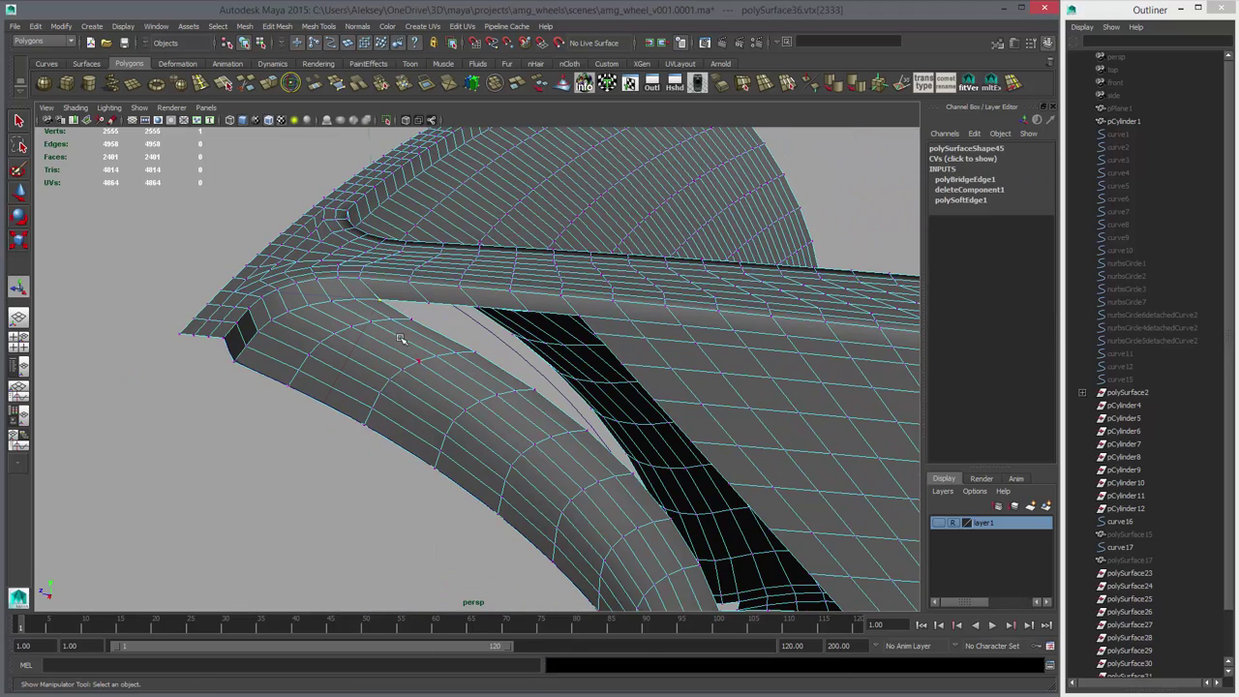
key(w)
right_drag(391, 334, 430, 315)
click(380, 266)
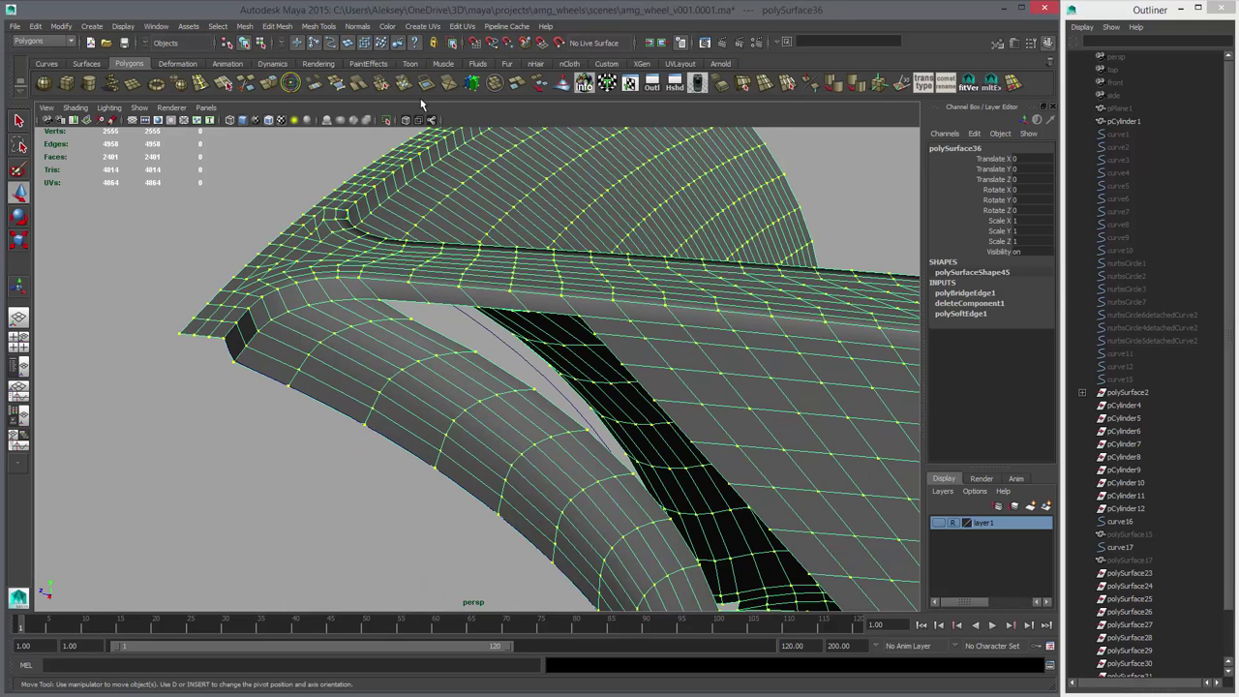
- Turn off the polygon vertex display and soften the mesh's edges
click(133, 26)
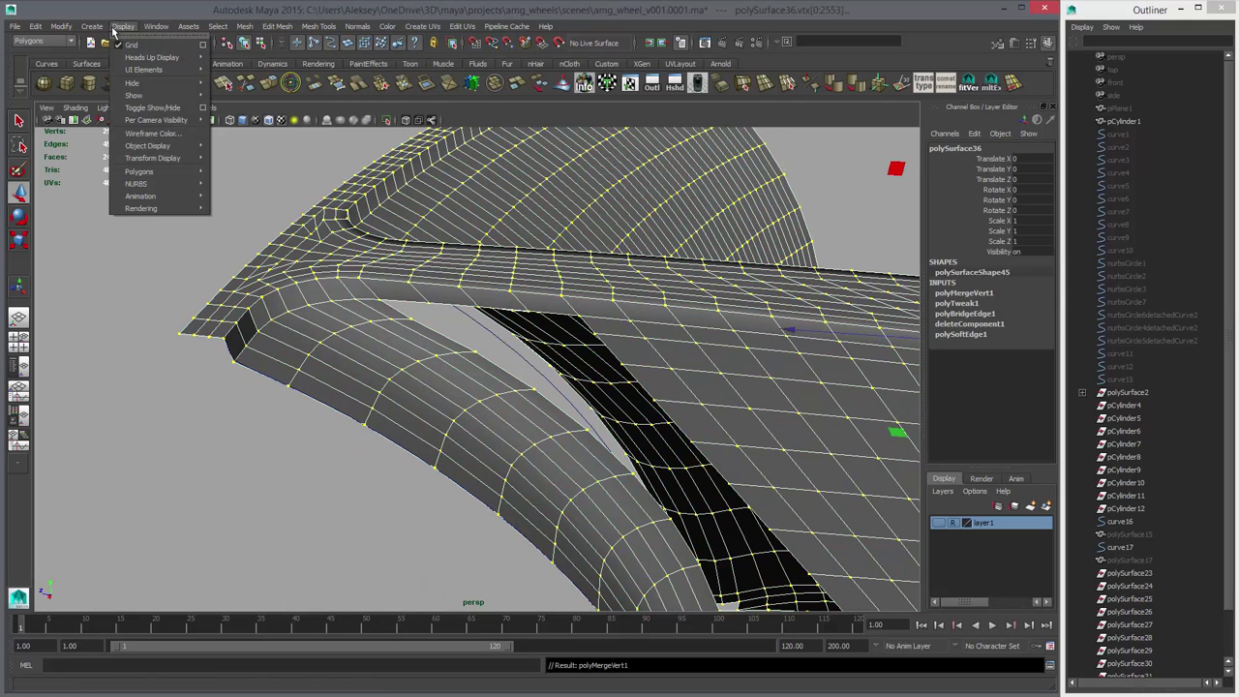
mouse_move(159, 173)
click(259, 205)
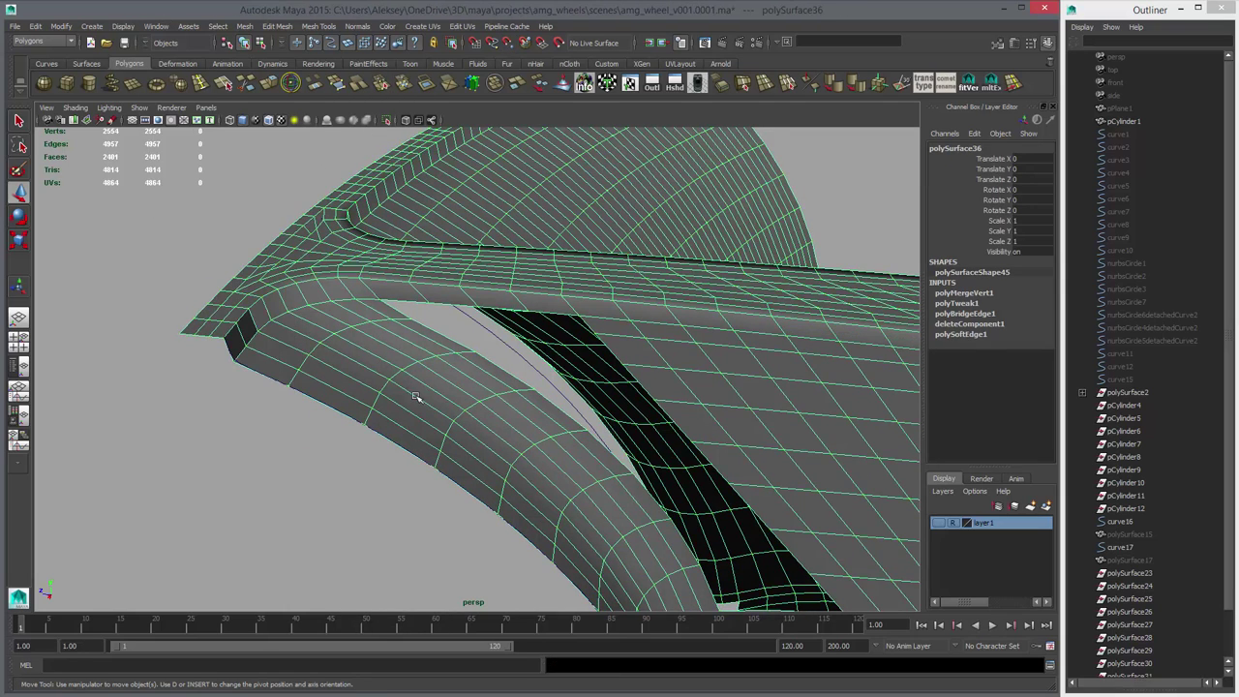
click(835, 86)
click(844, 199)
- Try to fill the gap between the band and the spoke wall with a single face
alt+right_drag(797, 346, 603, 362)
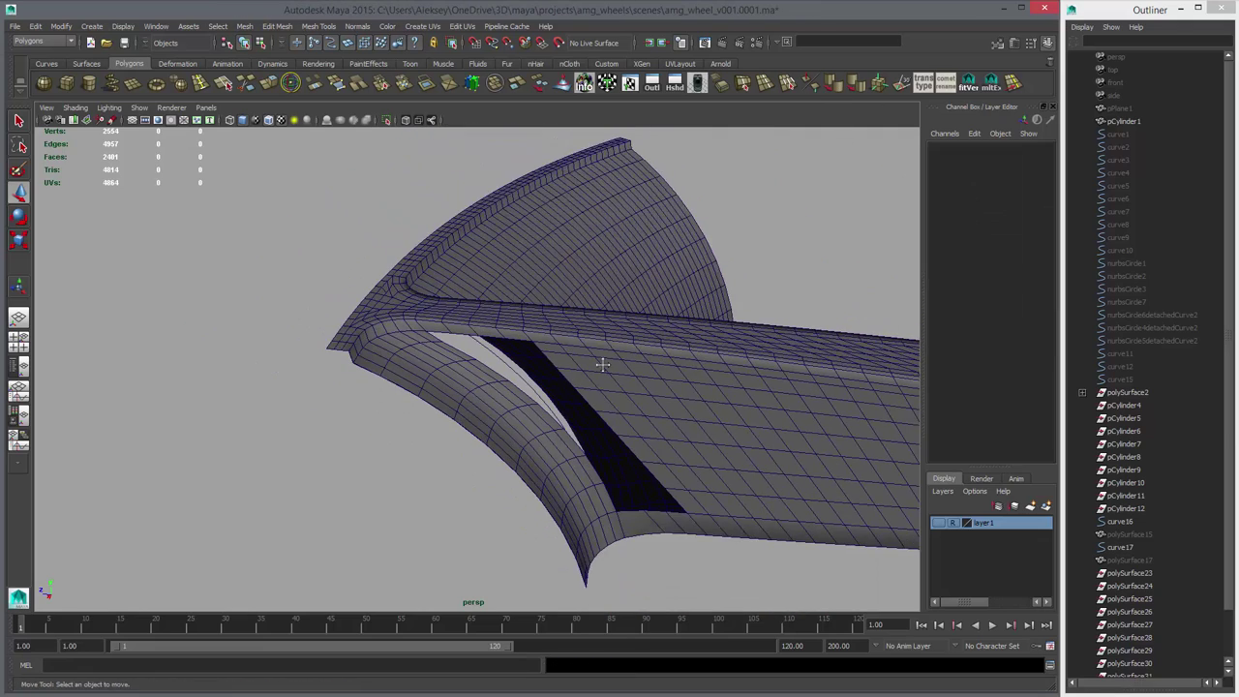
alt+middle_drag(603, 362, 538, 296)
alt+right_drag(538, 296, 717, 424)
click(705, 403)
right_drag(335, 244, 330, 224)
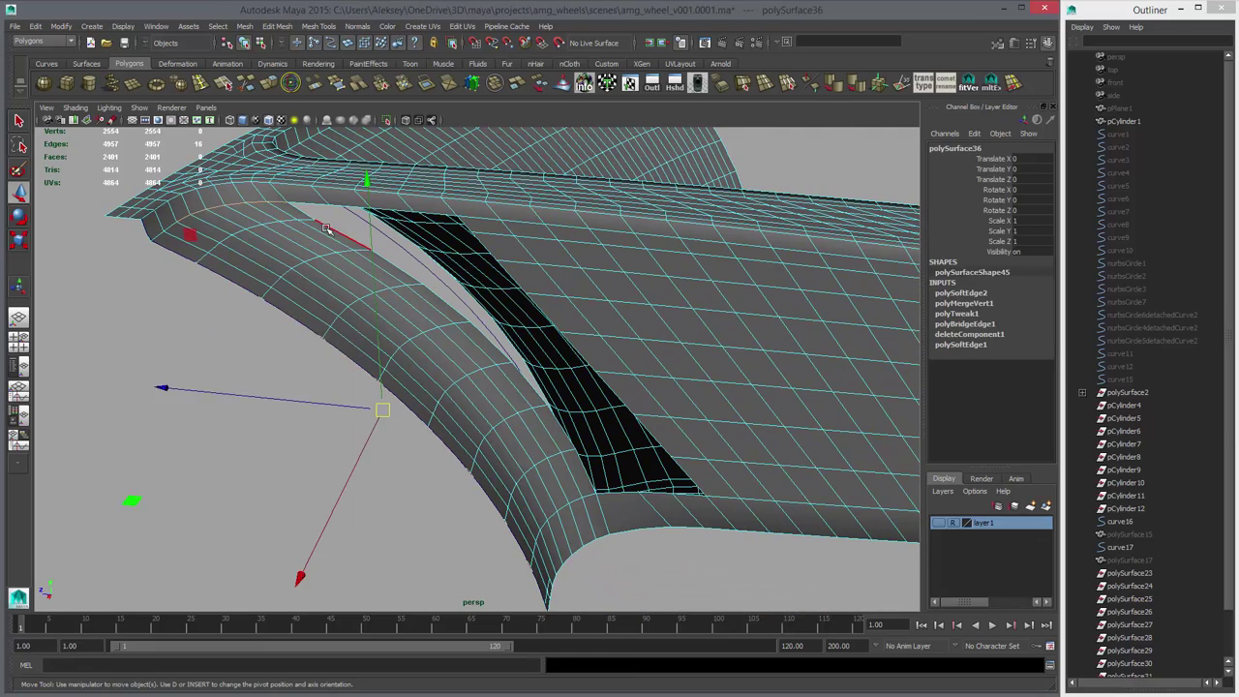
click(329, 230)
click(435, 85)
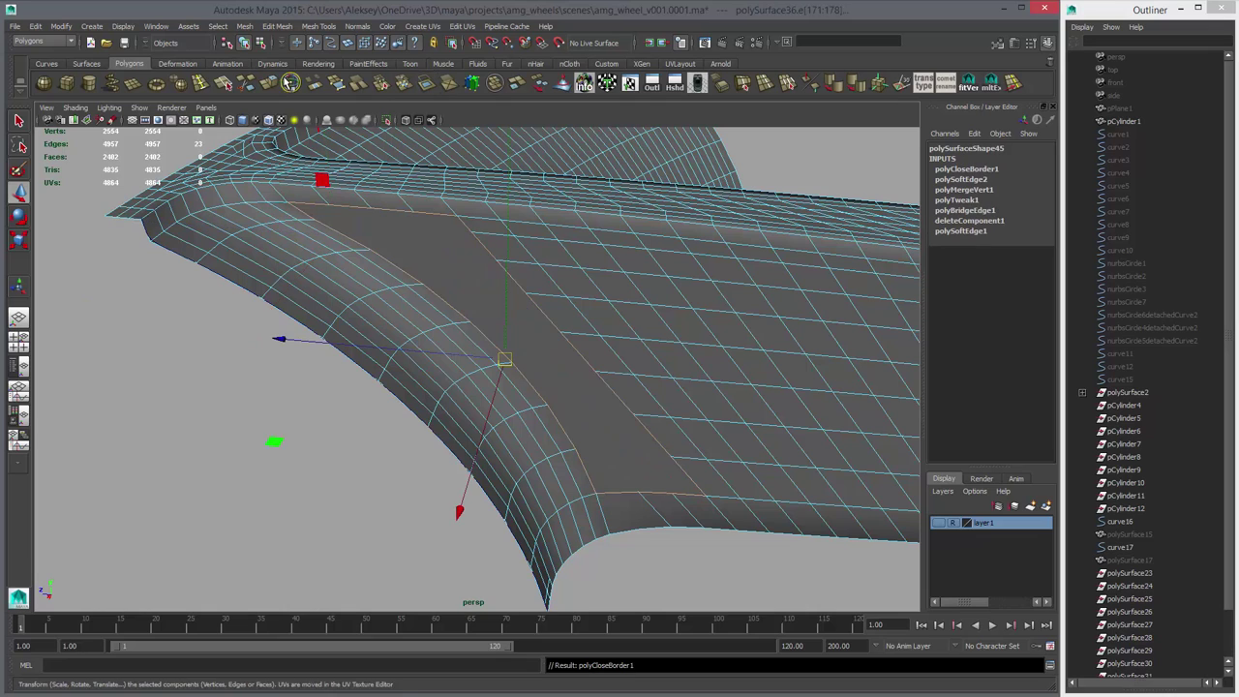
click(227, 85)
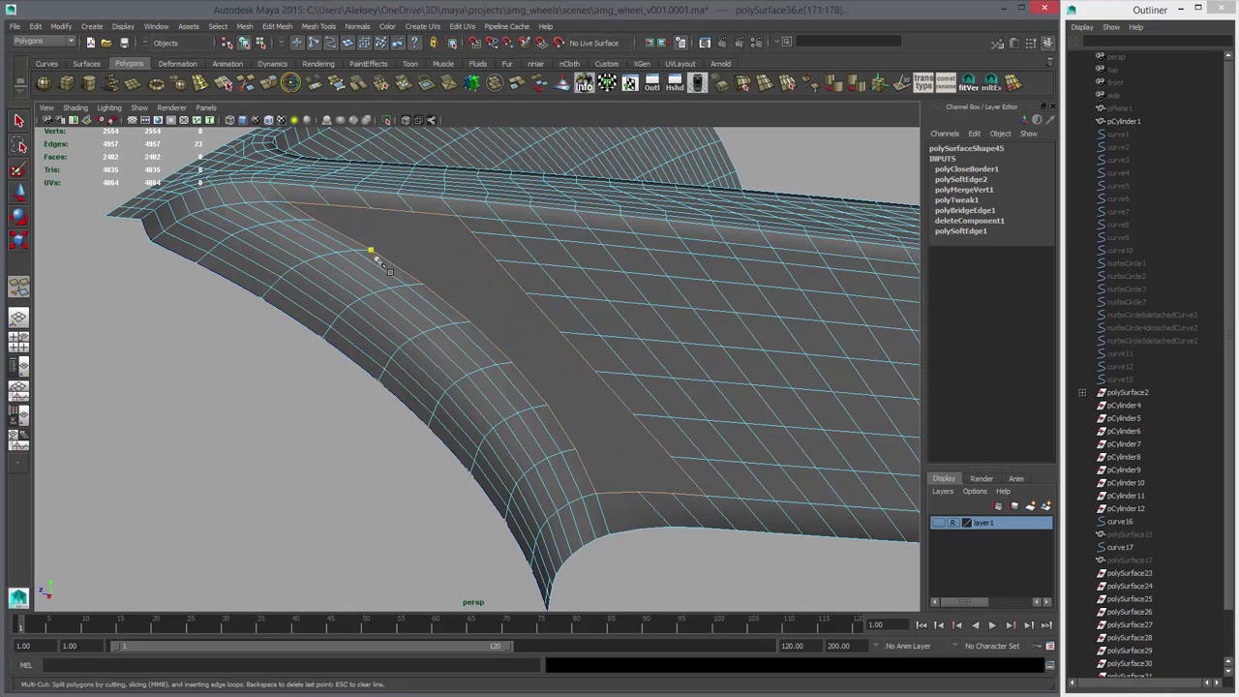
key(w)
key(ctrl+z)
key(ctrl+z)
- Bridge the band's inner border edges to the facing border edges of the spoke wall, leaving the gap's two ends open
right_drag(346, 260, 343, 233)
key(q)
click(331, 230)
double_click(331, 231)
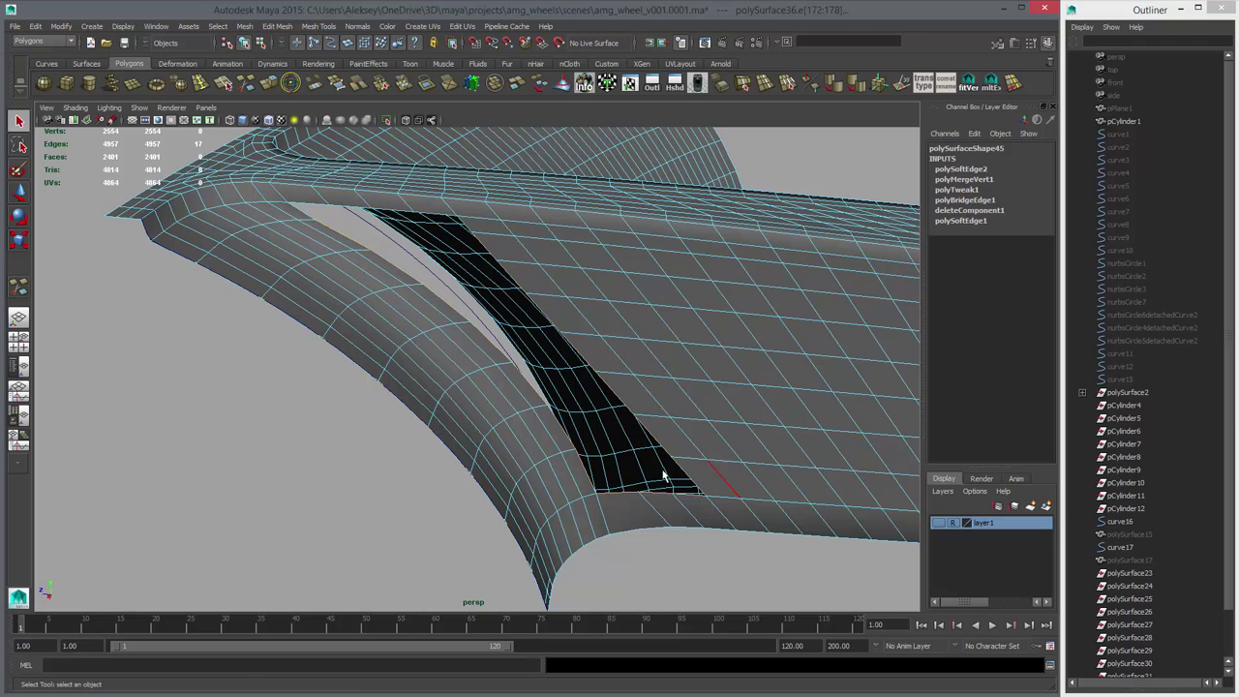
click(315, 85)
mouse_move(489, 338)
alt+mouse_down()
mouse_move(509, 368)
mouse_move(473, 344)
alt+mouse_up()
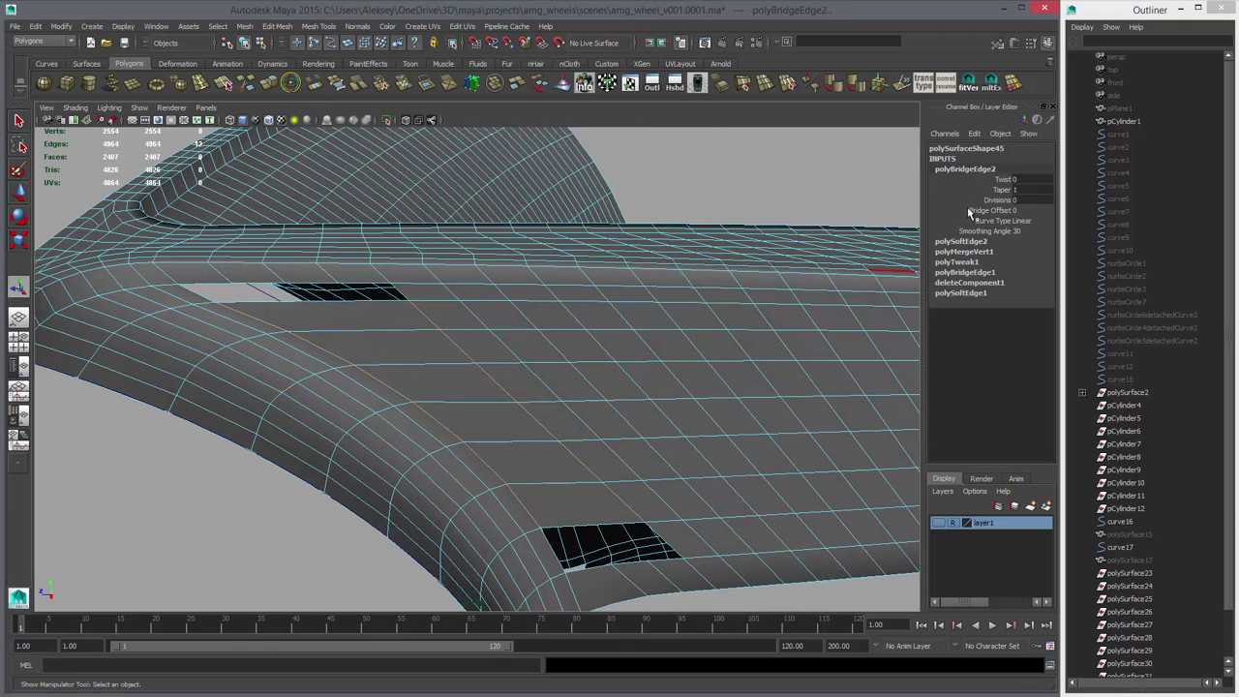
- Set the new bridge's divisions to 3 and return to object selection
click(997, 199)
middle_drag(625, 302, 637, 298)
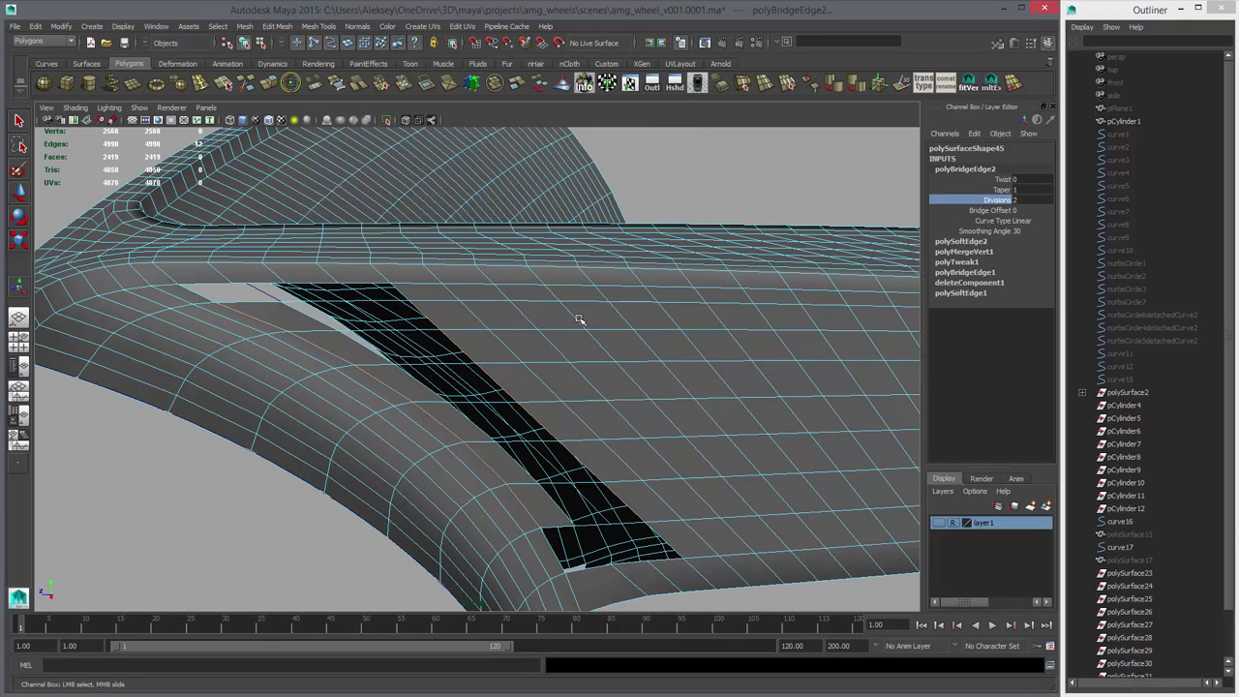
middle_drag(714, 281, 721, 280)
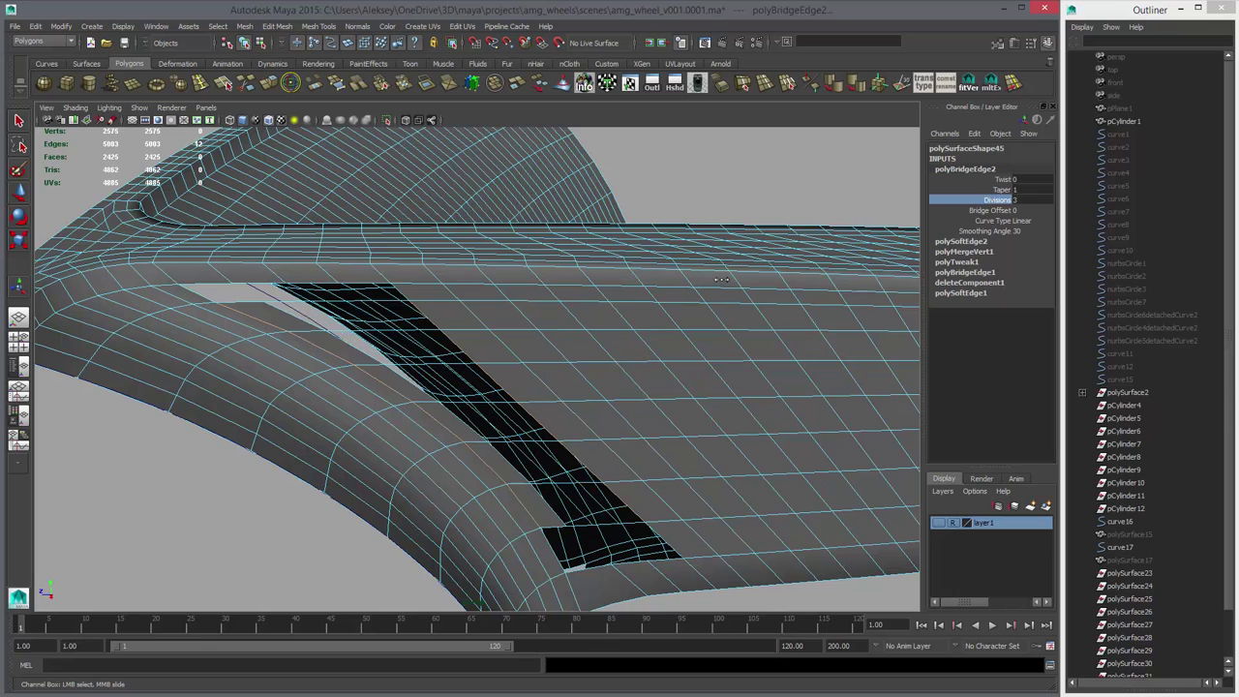
alt+drag(268, 284, 352, 305)
right_drag(528, 318, 658, 574)
alt+drag(569, 421, 554, 386)
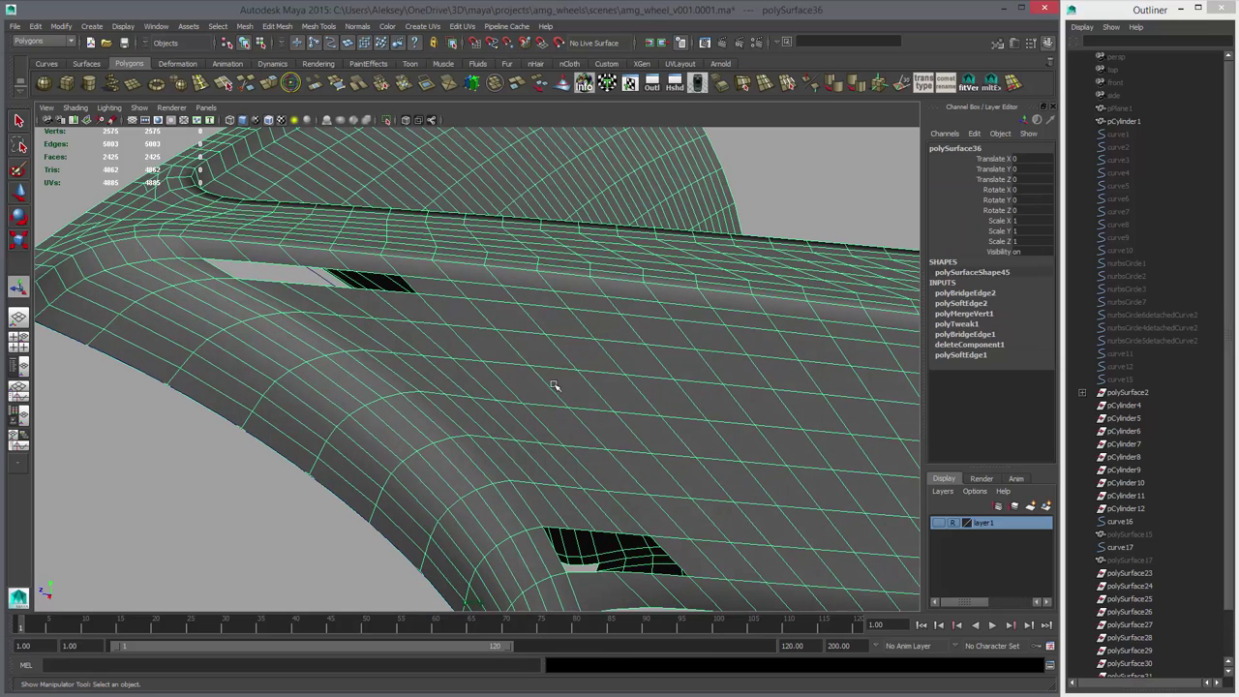
- Bridge the two long border edge rows of the opening left at the gap's upper end
right_drag(368, 309, 364, 274)
double_click(269, 282)
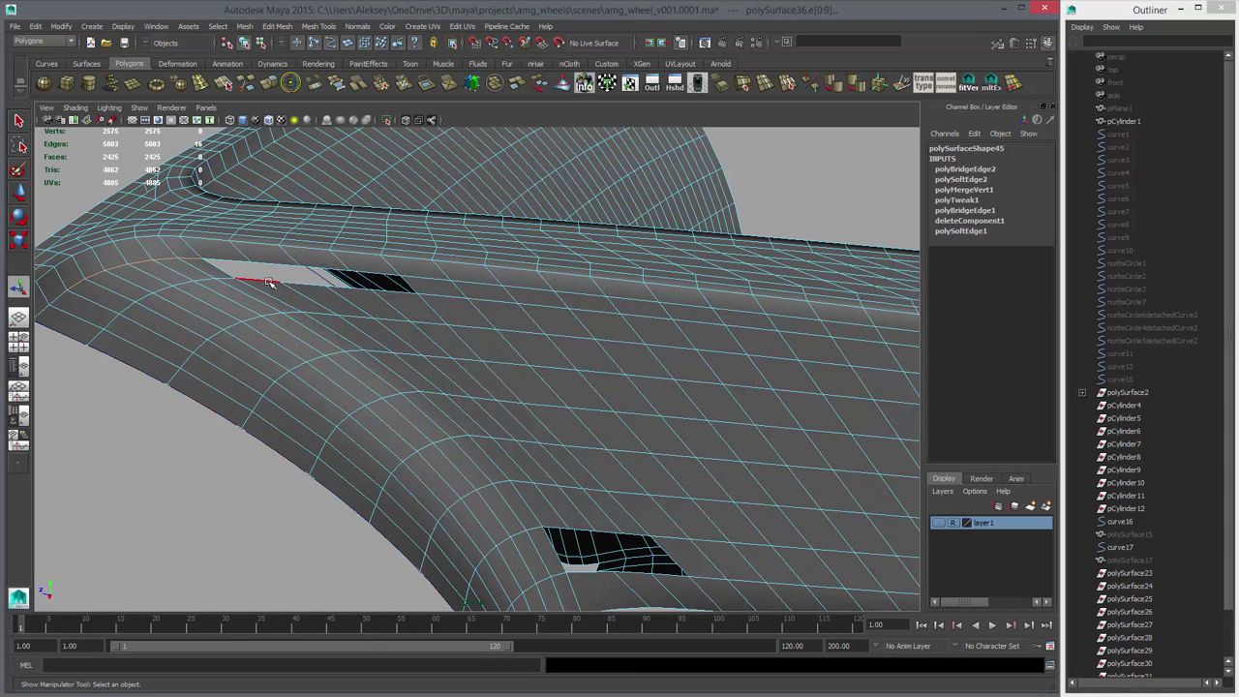
click(263, 281)
double_click(253, 264)
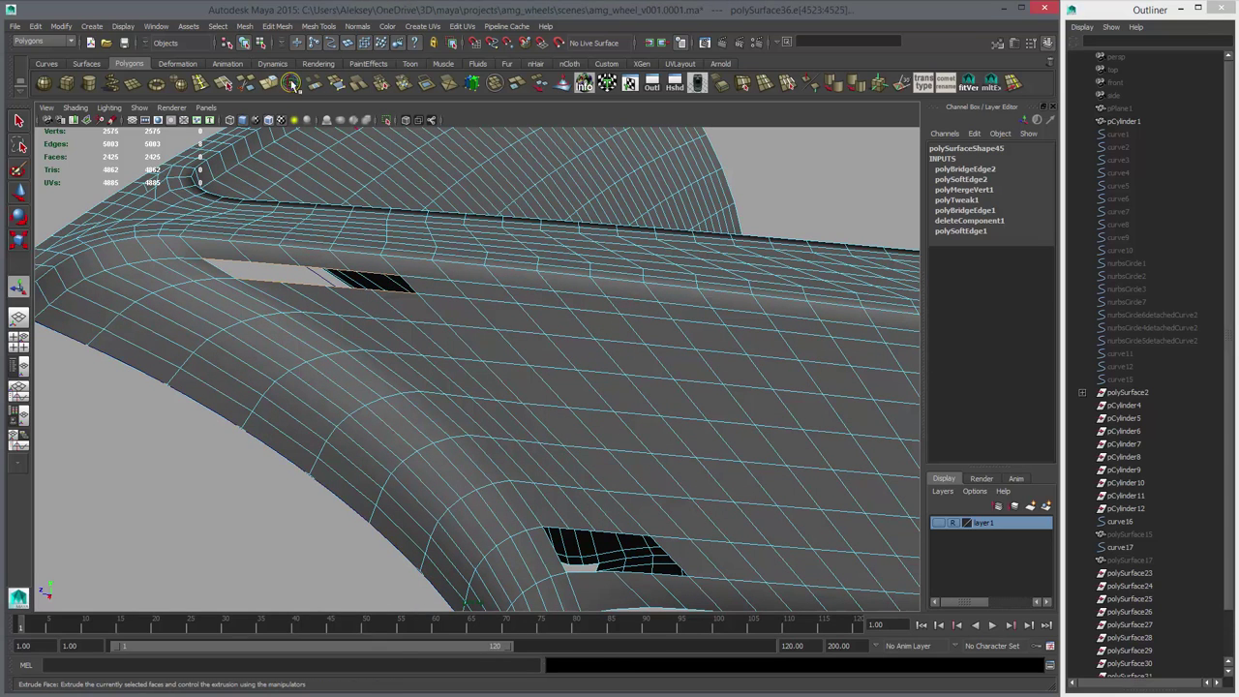
click(317, 84)
- Split the face below the remaining lower opening with the Multi-Cut tool to add a vertex on the opening's border
alt+drag(638, 427, 493, 435)
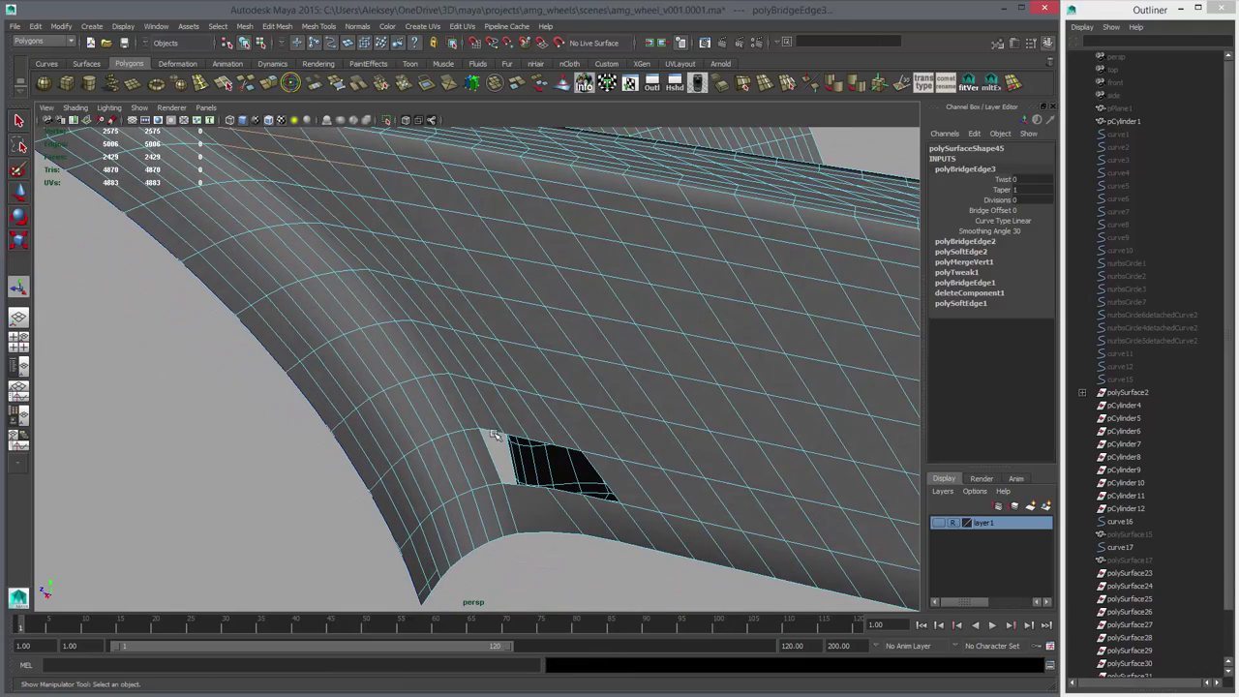
click(493, 433)
alt+drag(558, 476, 616, 419)
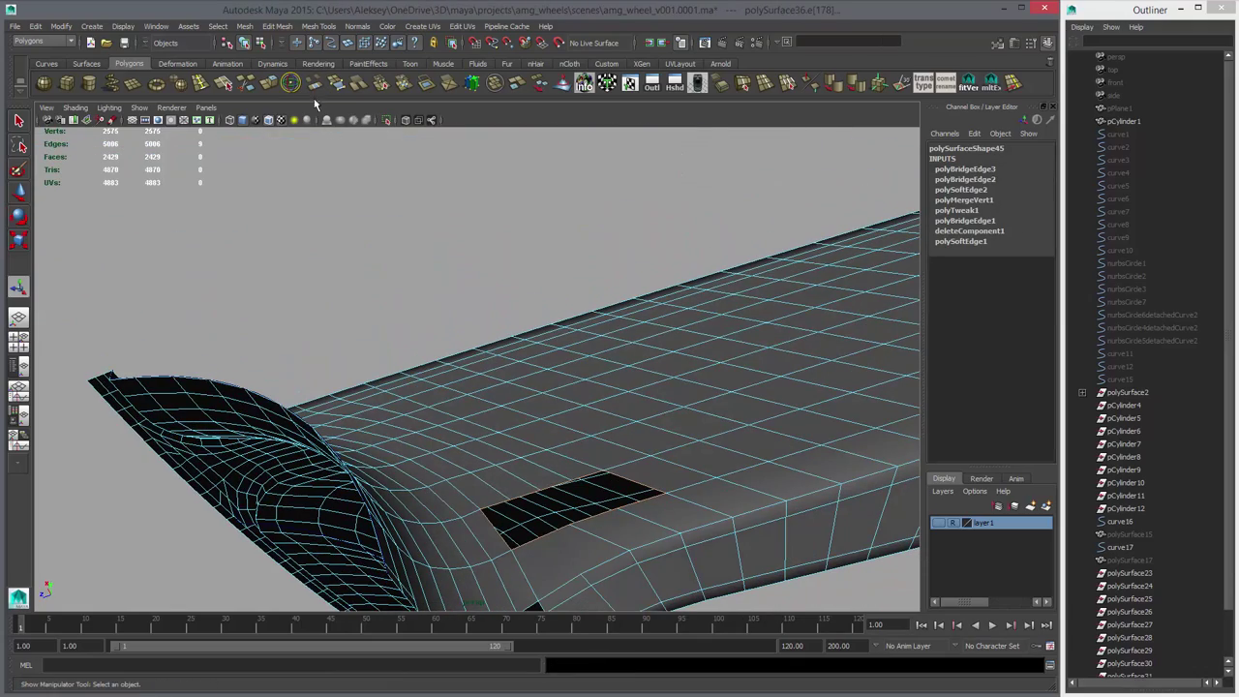
click(246, 85)
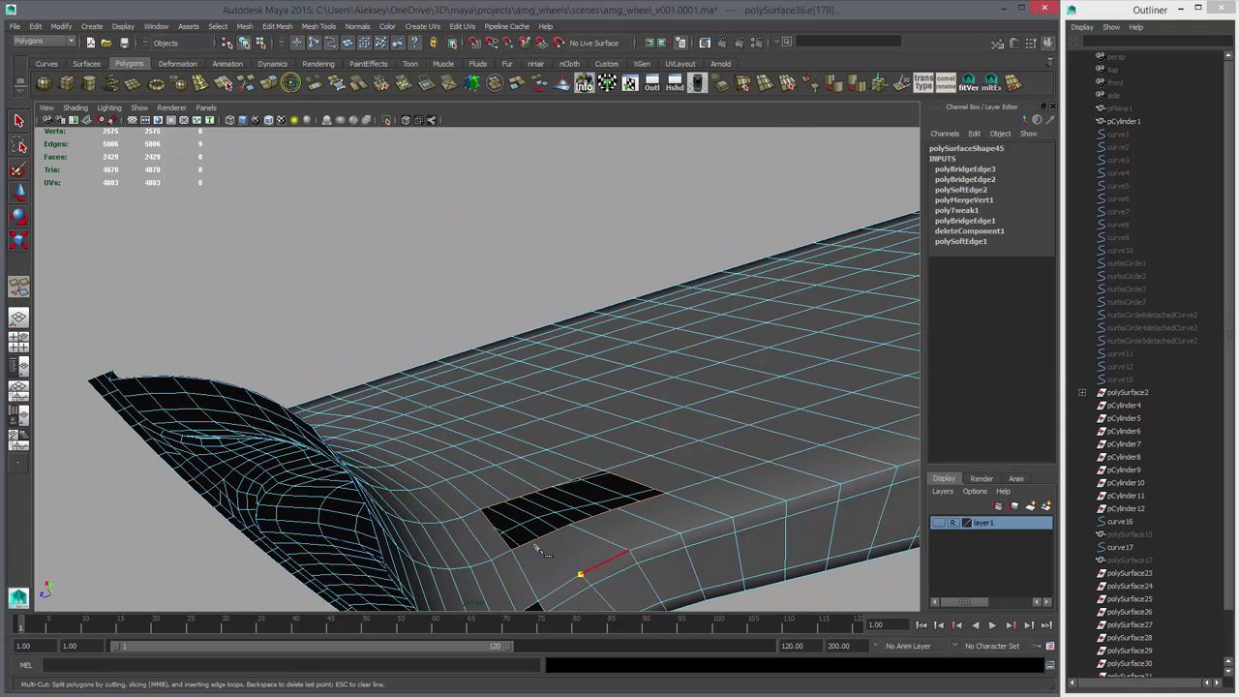
key(w)
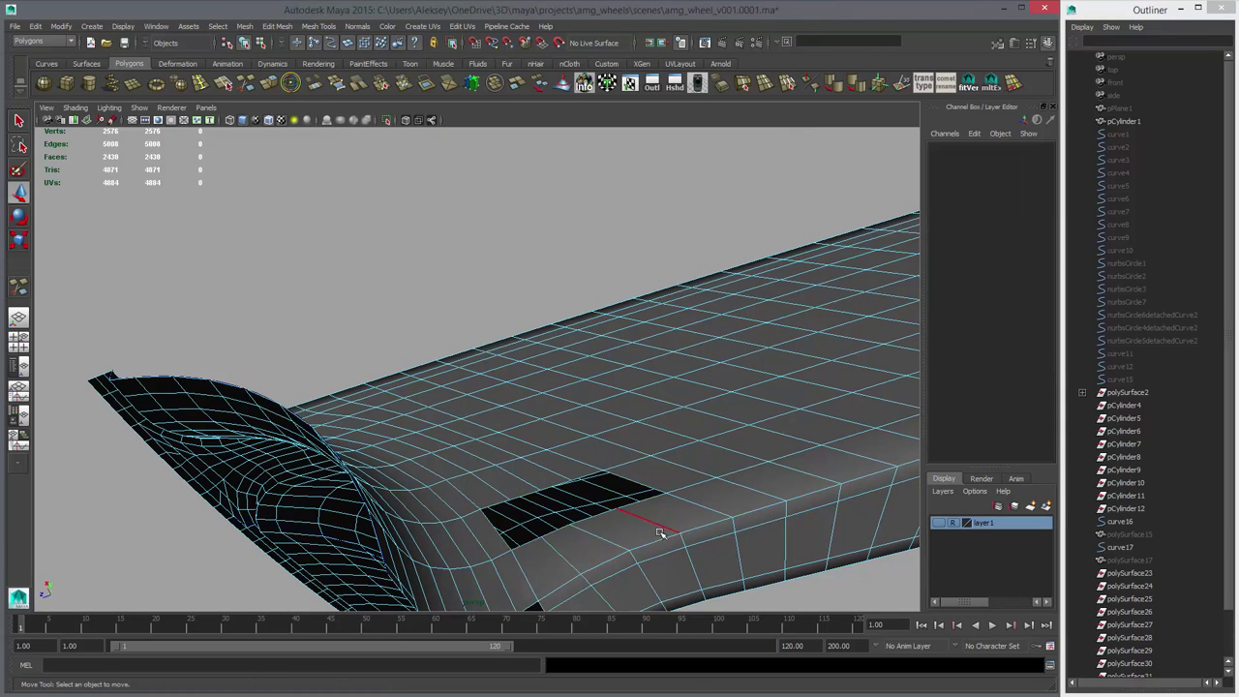
- Bridge the upper and lower border edges of the opening at the gap's lower end
alt+drag(660, 532, 639, 561)
key(F11)
key(F10)
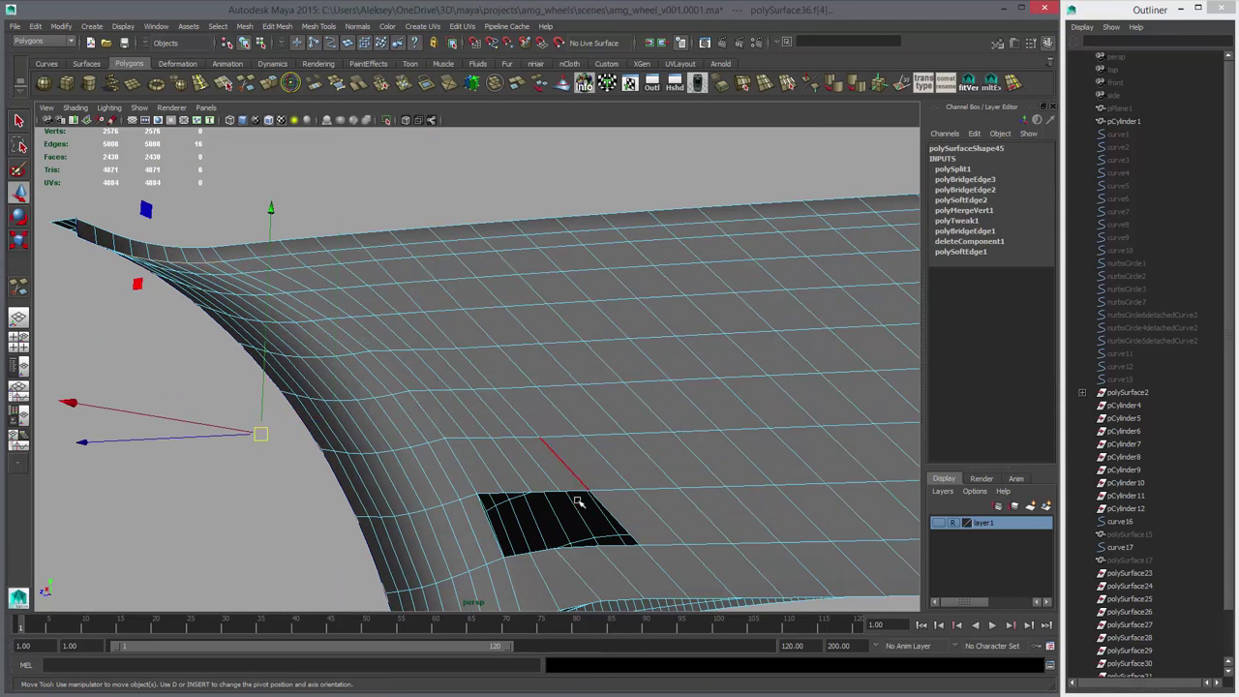
double_click(578, 492)
drag(586, 521, 648, 513)
ctrl+drag(460, 531, 502, 516)
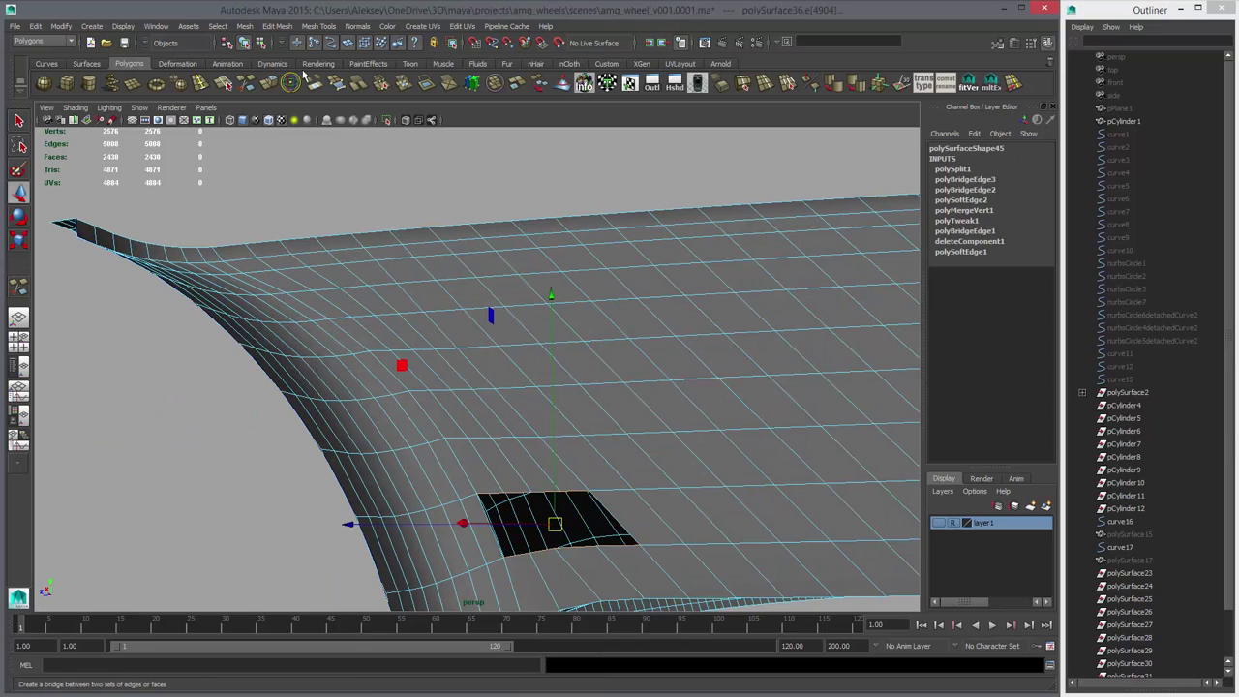
click(326, 85)
- Examine the joined spoke and band in wireframe and in shaded view with and without wireframe, from several angles
alt+right_drag(726, 441, 484, 426)
alt+drag(483, 402, 583, 416)
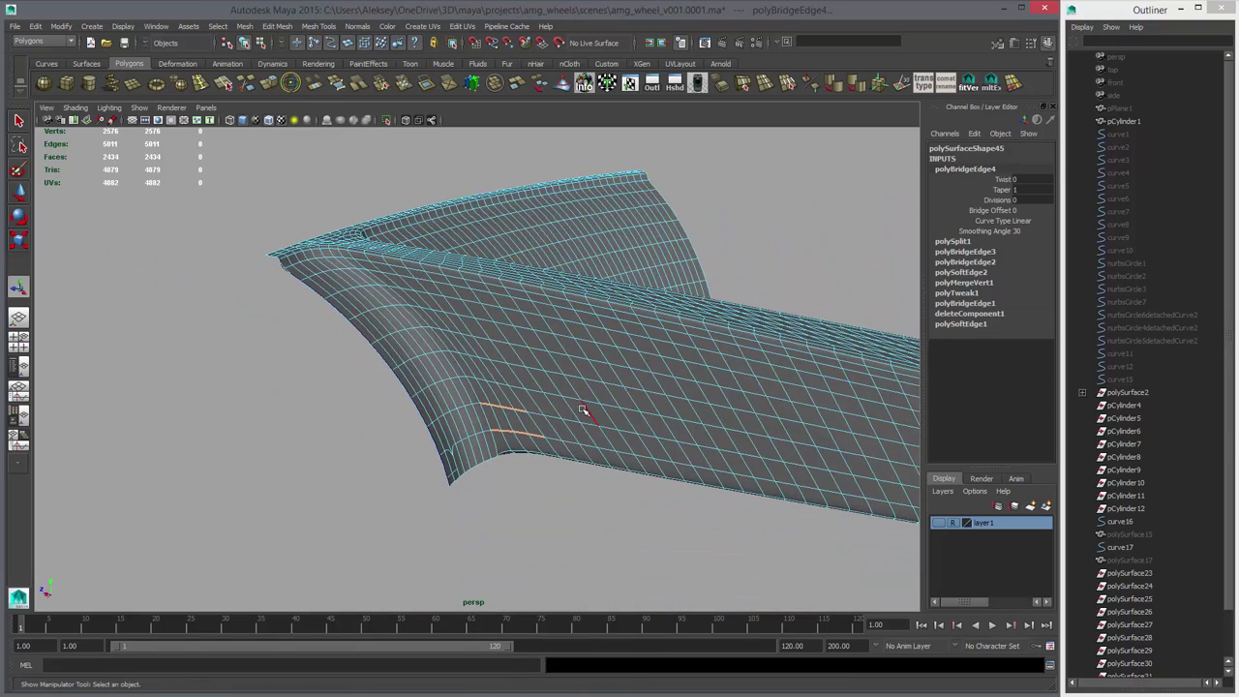
right_drag(583, 432, 610, 413)
mouse_move(610, 415)
alt+mouse_down()
mouse_move(732, 517)
mouse_move(633, 492)
mouse_move(509, 500)
mouse_move(623, 419)
mouse_move(614, 401)
mouse_move(606, 422)
alt+mouse_up()
click(604, 422)
alt+drag(685, 484, 668, 528)
click(680, 514)
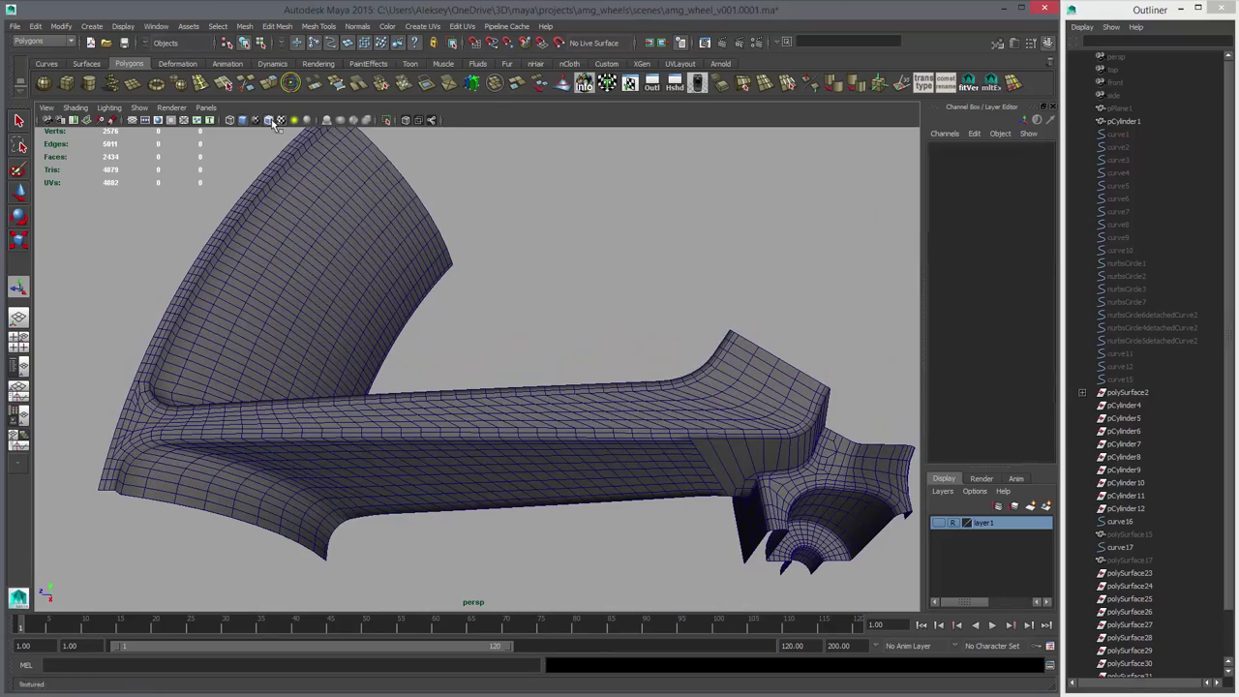
click(243, 121)
alt+drag(262, 227, 257, 131)
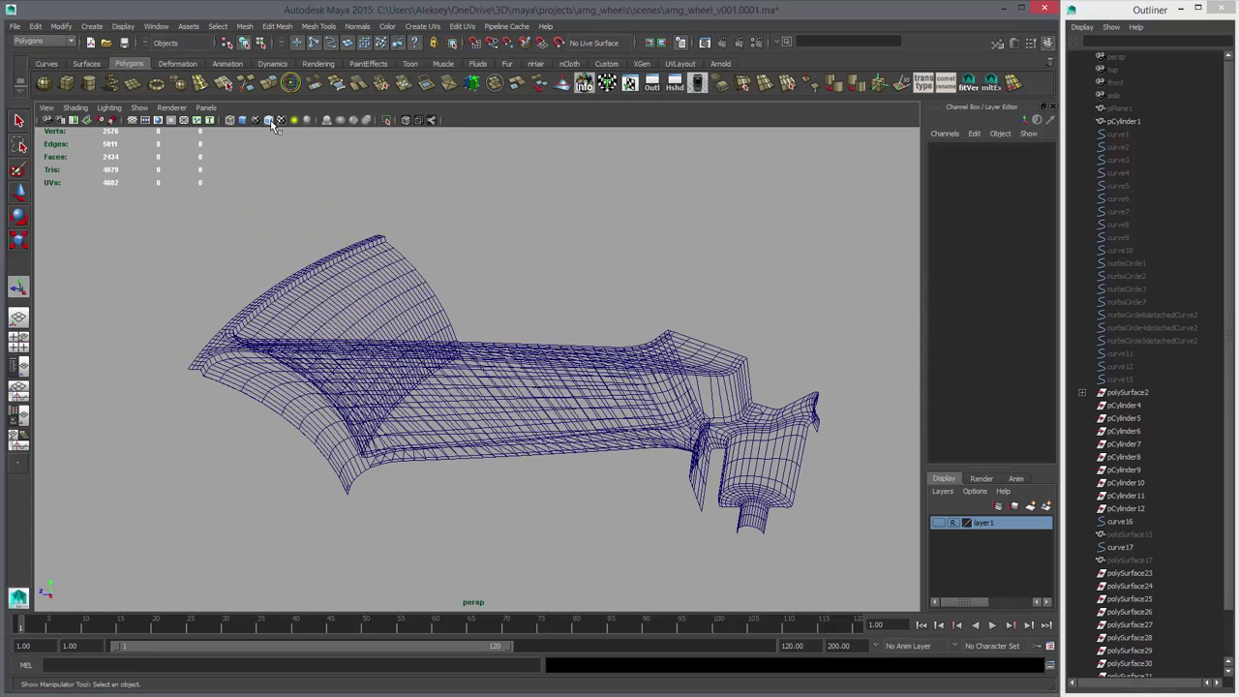
click(515, 359)
mouse_move(518, 359)
right_down()
mouse_move(546, 633)
mouse_move(605, 631)
right_up()
click(600, 542)
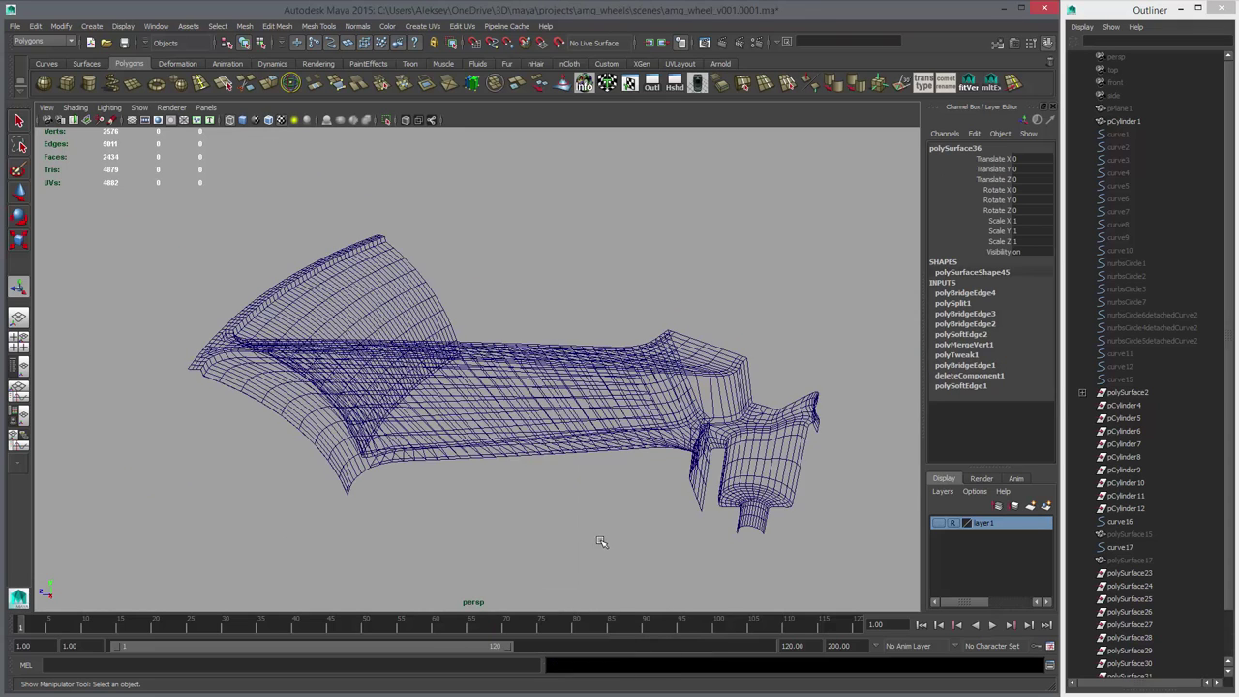
key(5)
alt+drag(528, 524, 548, 437)
click(542, 436)
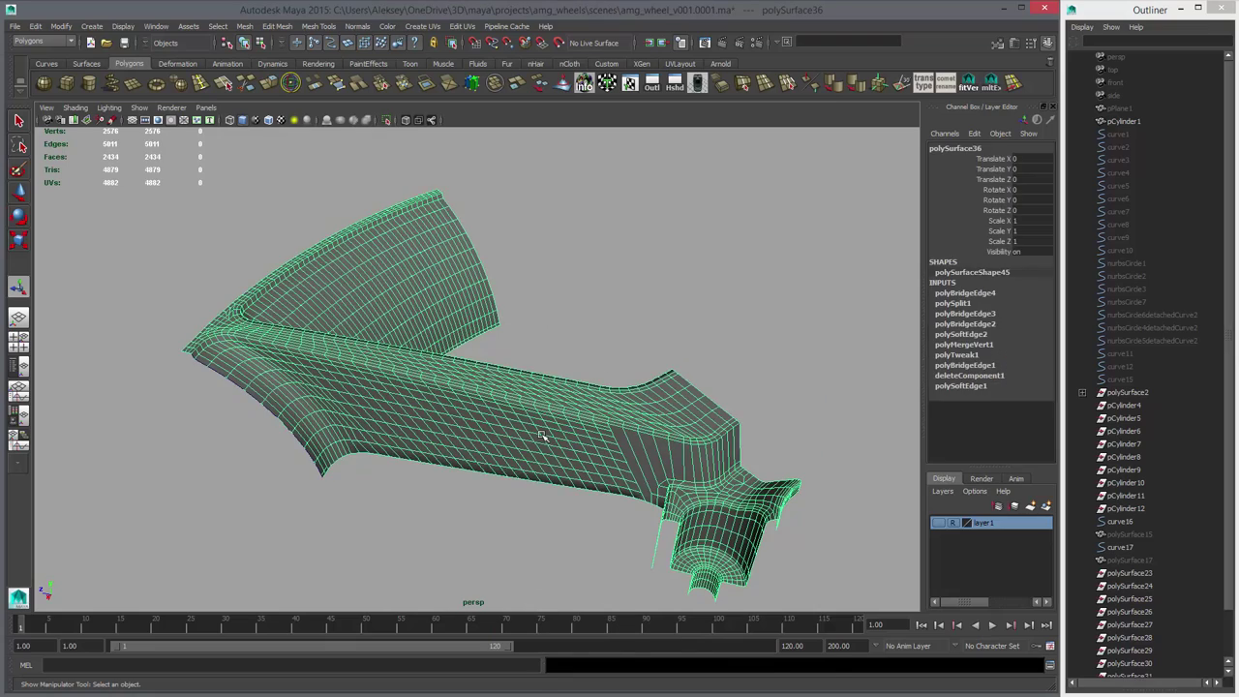
click(584, 346)
alt+drag(637, 484, 613, 424)
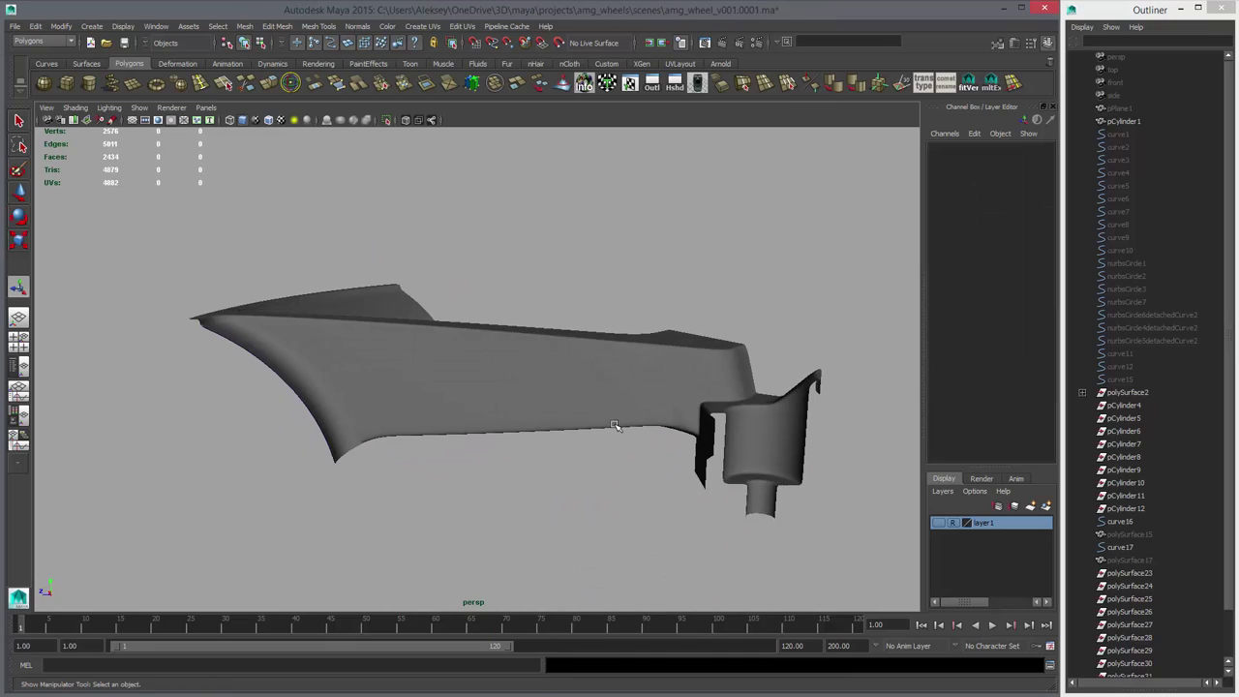
- Start the Insert Edge Loop tool on the mesh and turn off Auto complete in its settings
click(615, 424)
alt+right_drag(617, 426, 679, 443)
alt+drag(681, 443, 724, 416)
alt+middle_drag(724, 416, 1069, 398)
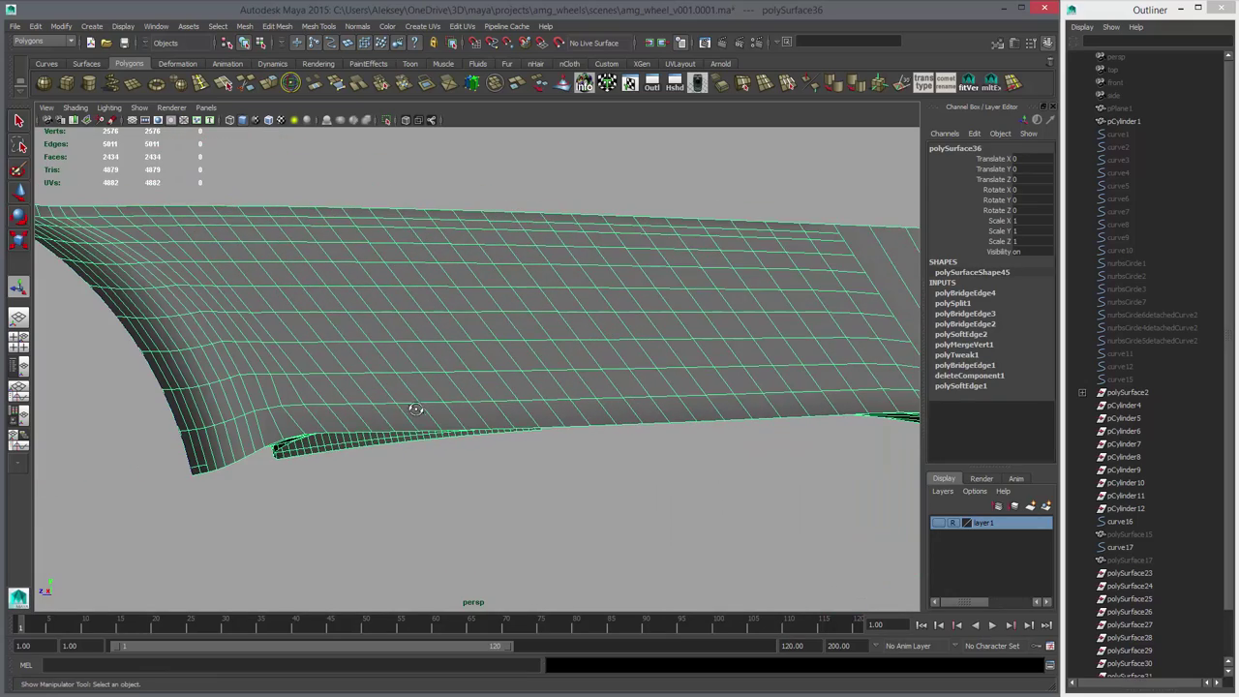
alt+drag(416, 409, 404, 383)
click(201, 84)
alt+drag(647, 439, 753, 388)
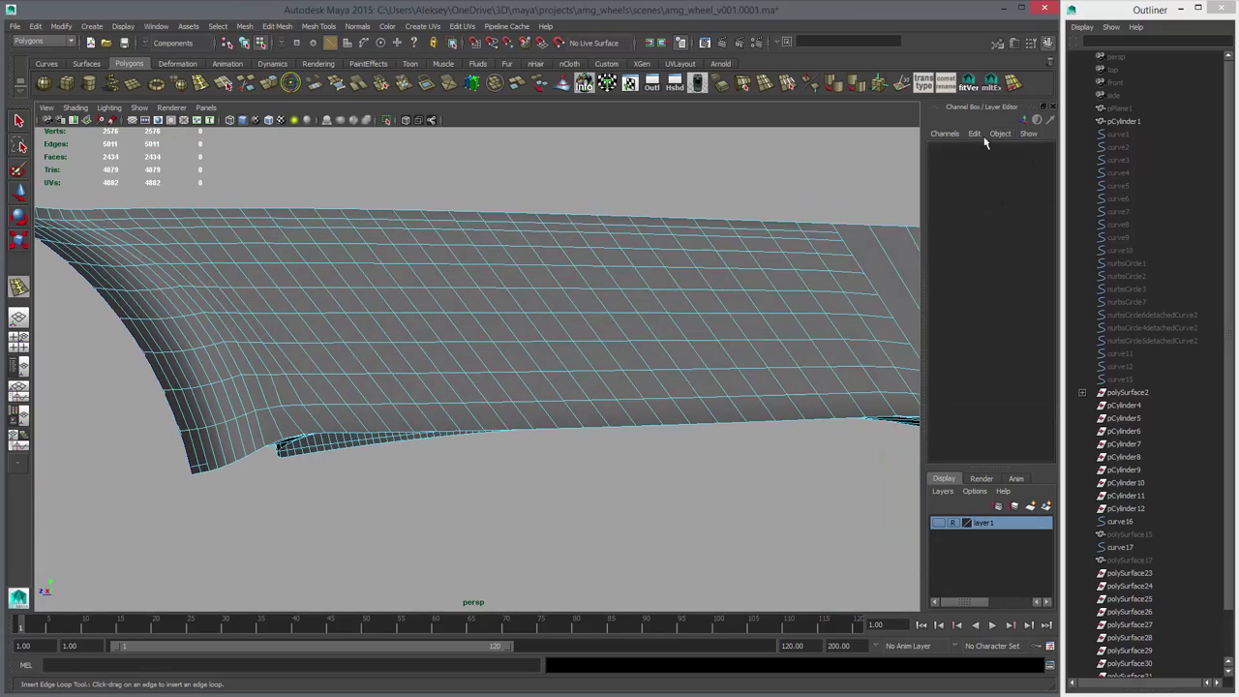
double_click(20, 286)
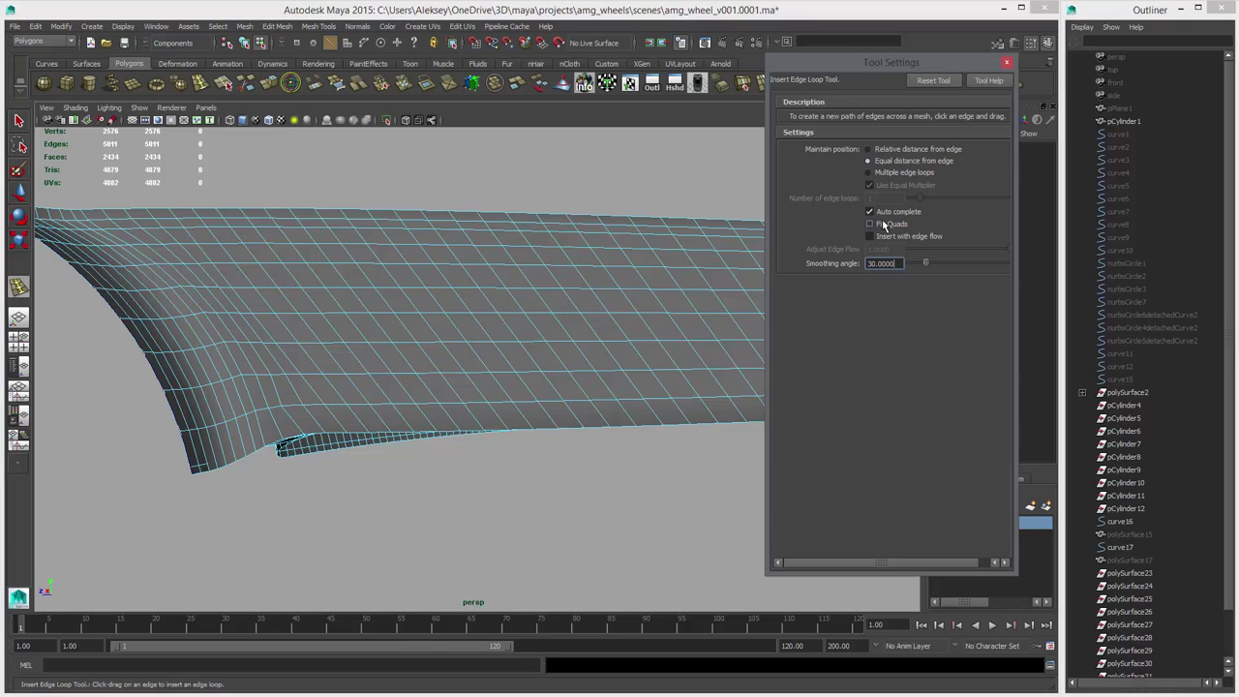
- Insert an equal-distance edge path along the spoke wall's lower border, ending at the existing edge near the band's outer corner
double_click(325, 430)
alt+middle_drag(612, 424, 493, 422)
alt+drag(493, 422, 467, 416)
alt+middle_drag(466, 417, 639, 465)
alt+right_drag(639, 464, 901, 558)
alt+right_drag(581, 498, 291, 505)
alt+drag(426, 503, 484, 474)
alt+right_drag(490, 470, 503, 509)
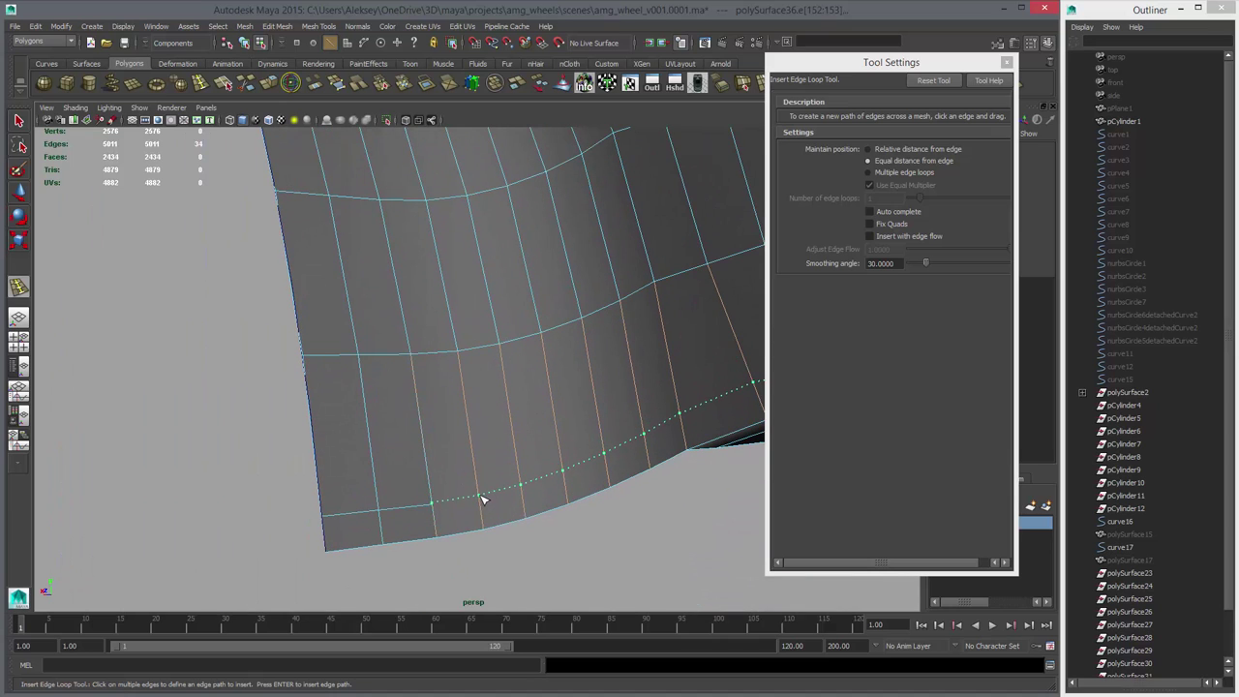
right_drag(432, 486, 465, 475)
key(w)
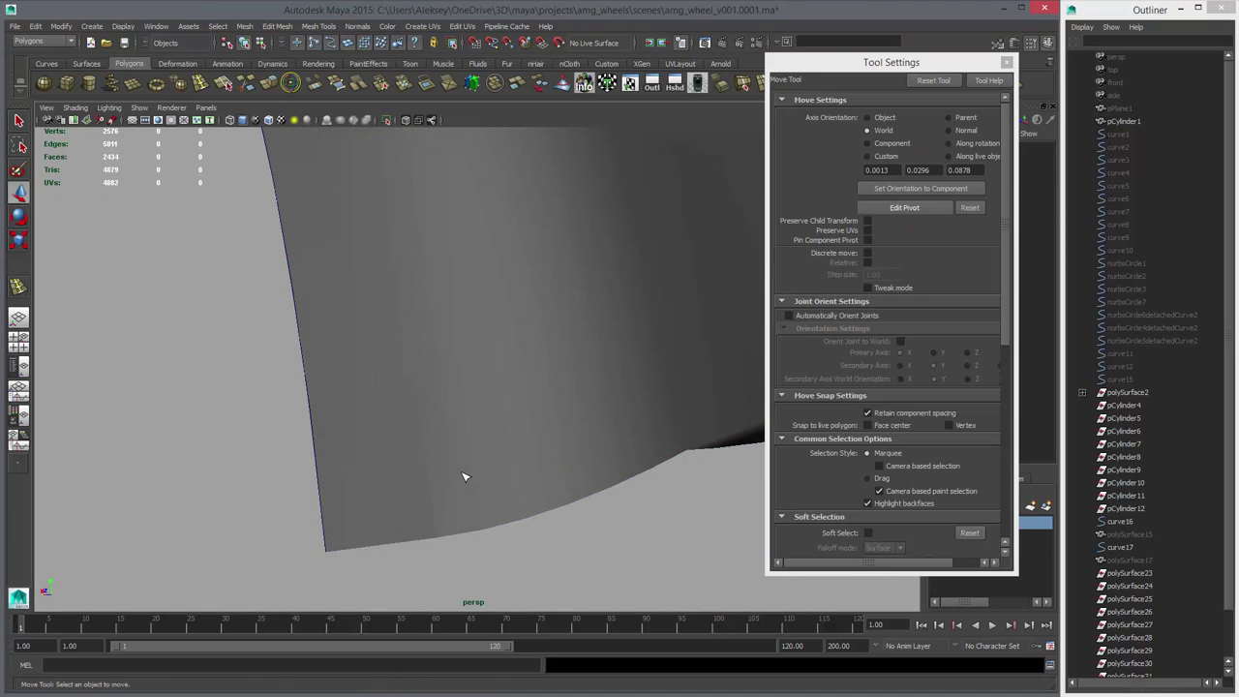
click(466, 479)
key(y)
double_click(479, 499)
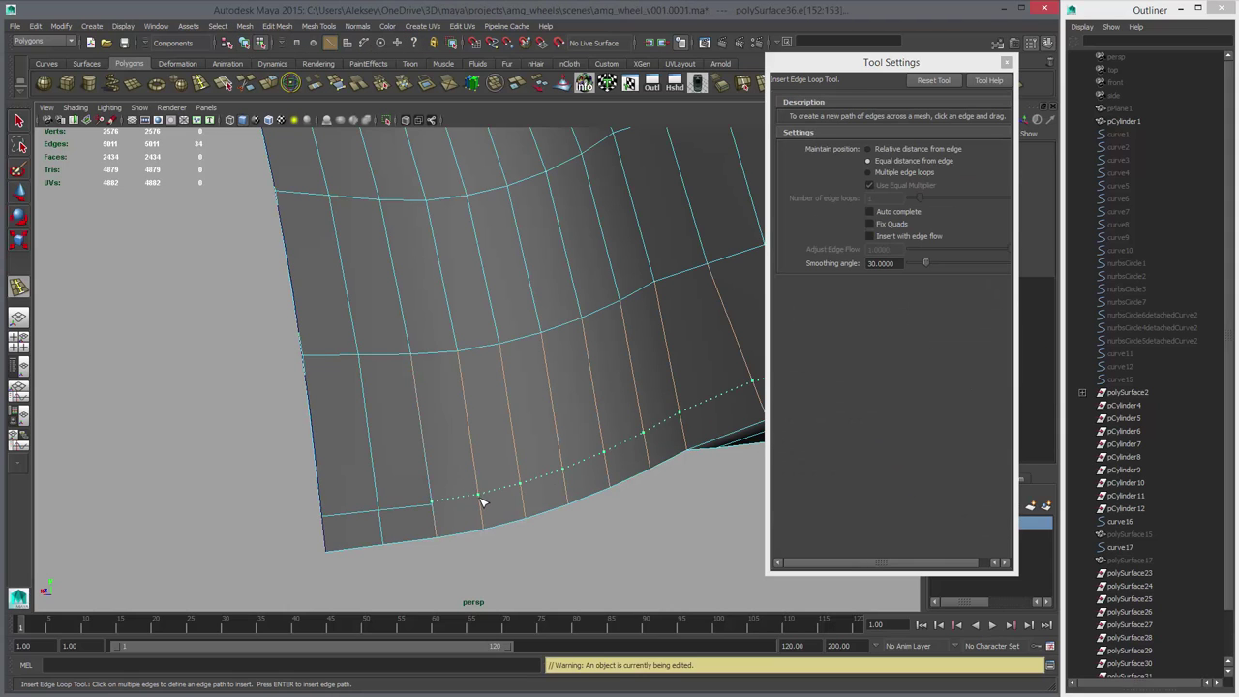
key(Return)
- Merge all of the mesh's vertices and check the lower border in the smooth preview
key(w)
right_drag(476, 474, 511, 458)
click(456, 474)
click(383, 85)
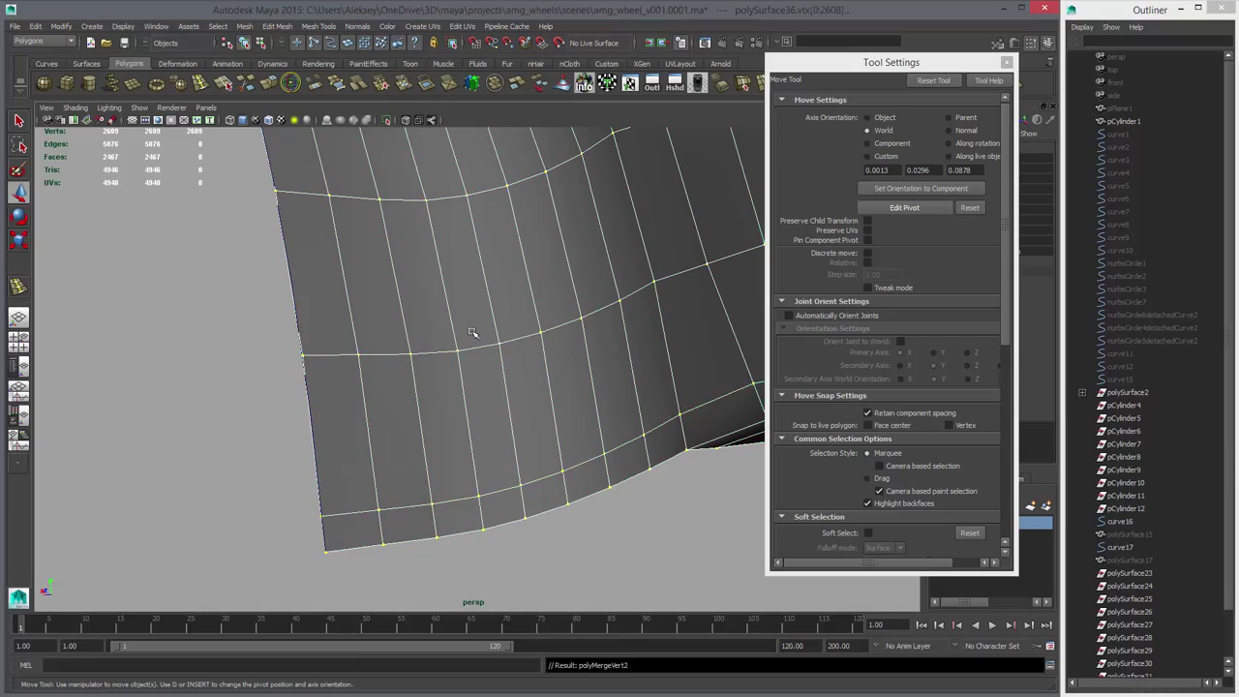
key(3)
key(1)
alt+right_drag(715, 388, 619, 376)
alt+drag(620, 375, 474, 362)
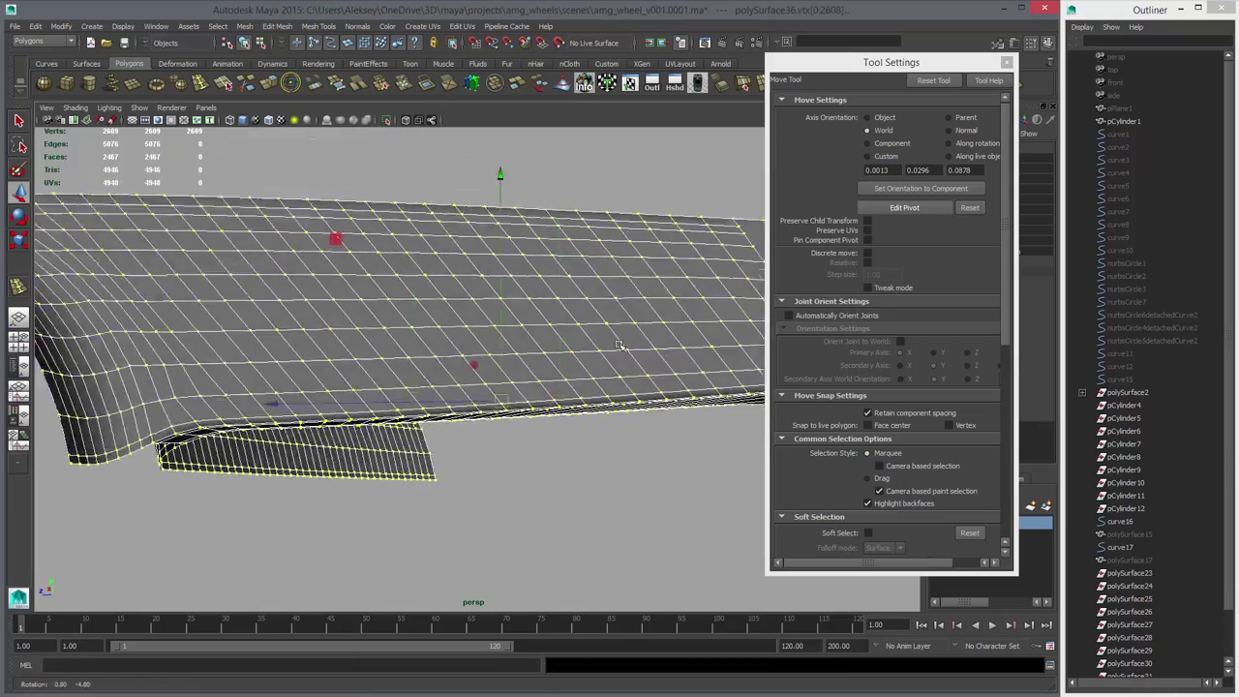
- Insert a relative-distance edge path across the band's side wall at the spoke junction, level with the spoke wall's loose edge row
alt+right_drag(474, 362, 359, 376)
alt+drag(359, 376, 537, 389)
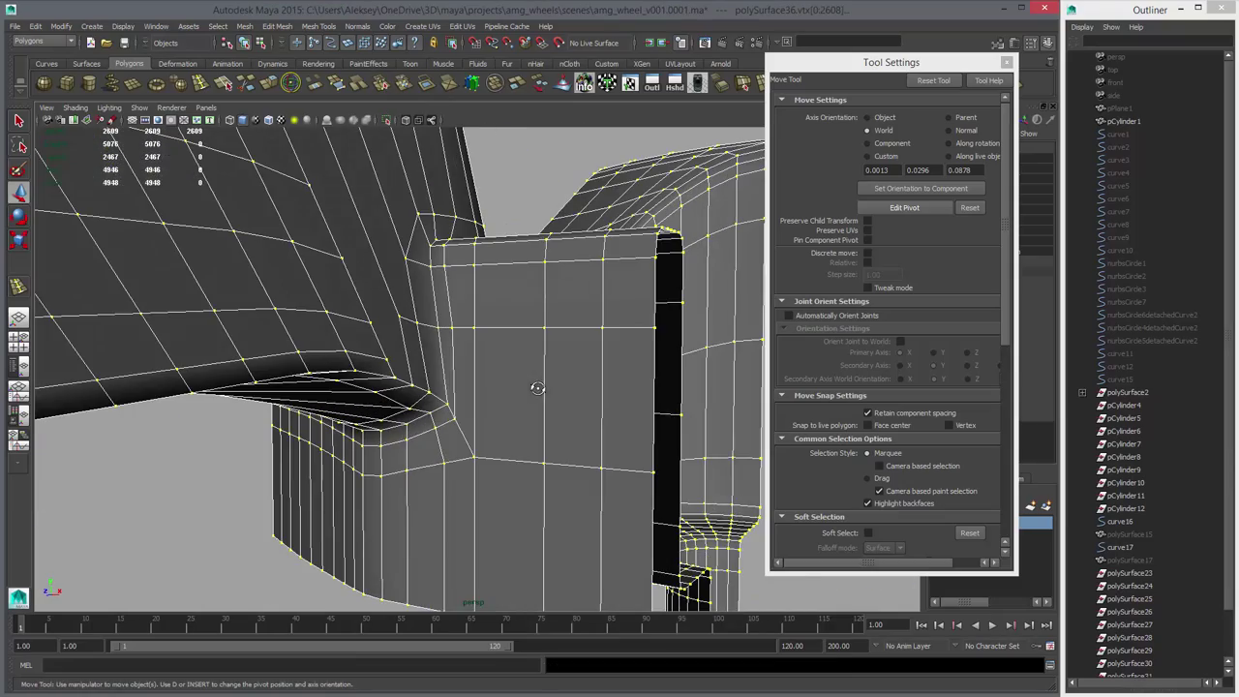
click(200, 83)
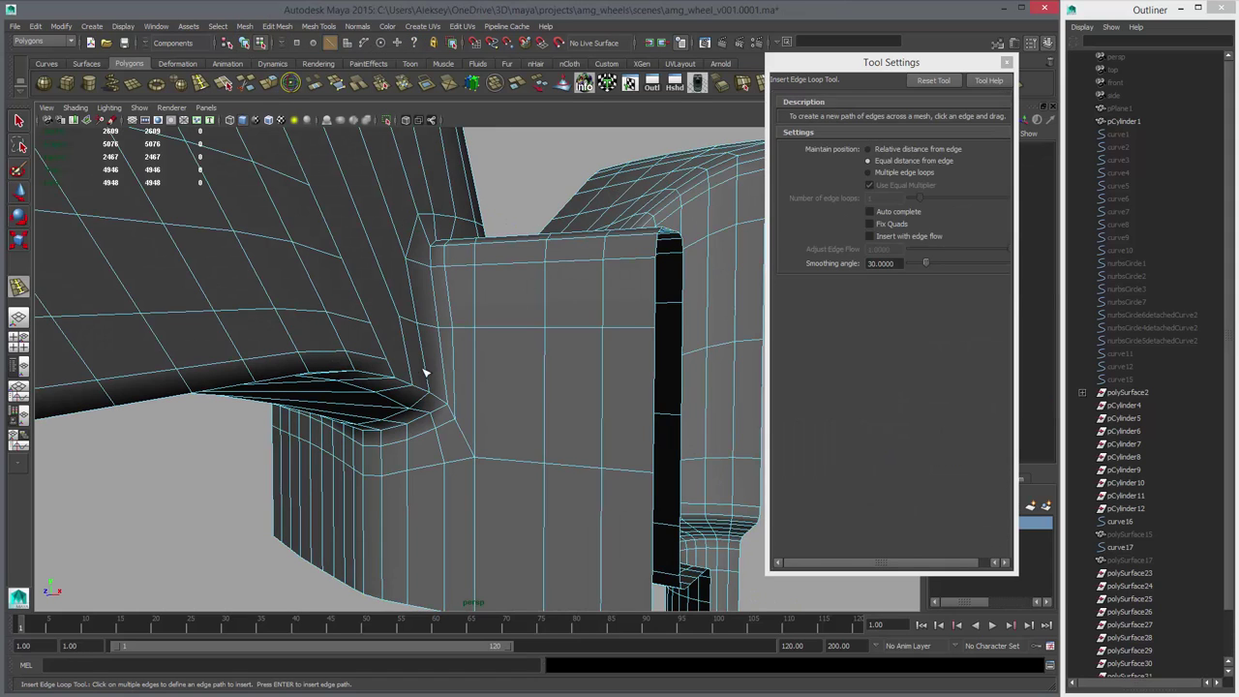
click(409, 368)
double_click(411, 371)
alt+drag(418, 372, 403, 372)
click(919, 149)
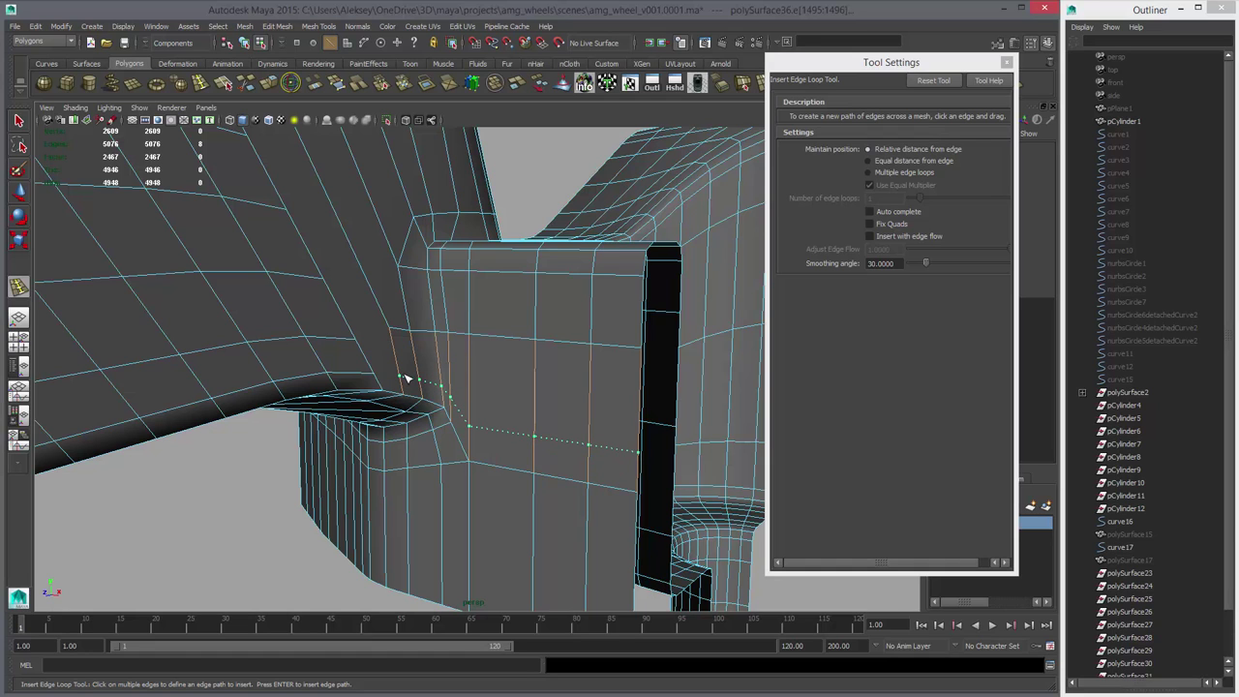
key(Return)
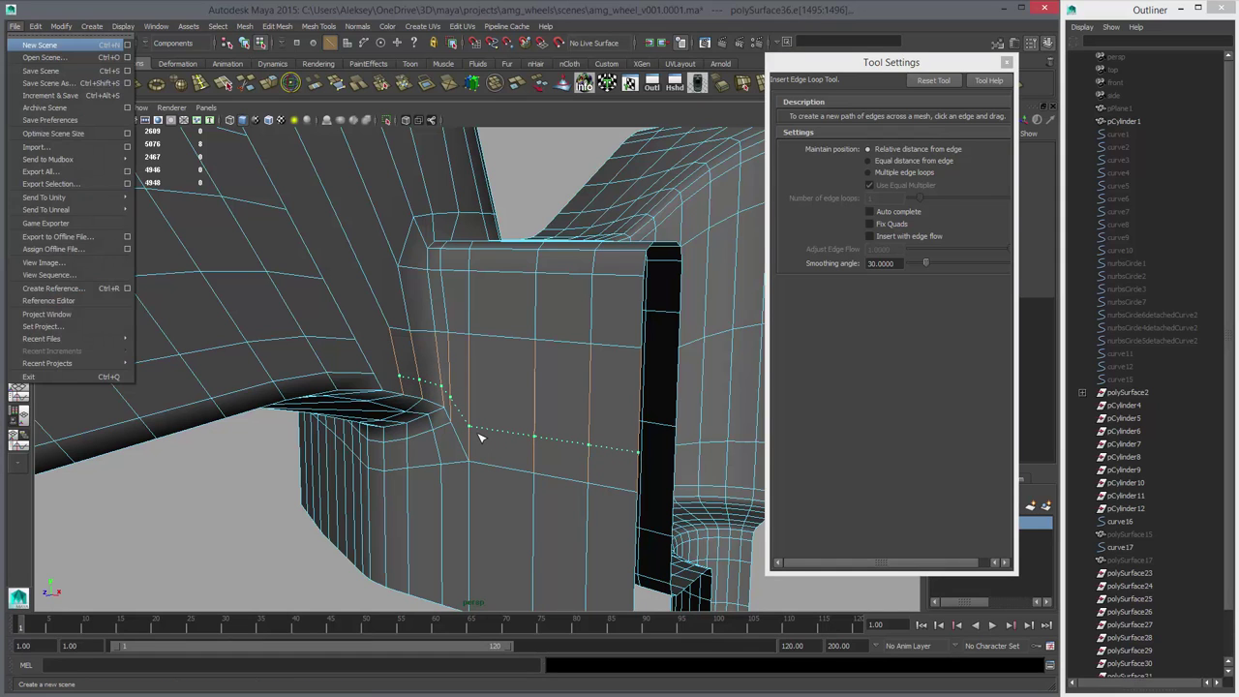
key(Escape)
mouse_move(542, 393)
alt+mouse_down()
mouse_move(552, 388)
mouse_move(536, 378)
alt+mouse_up()
key(Return)
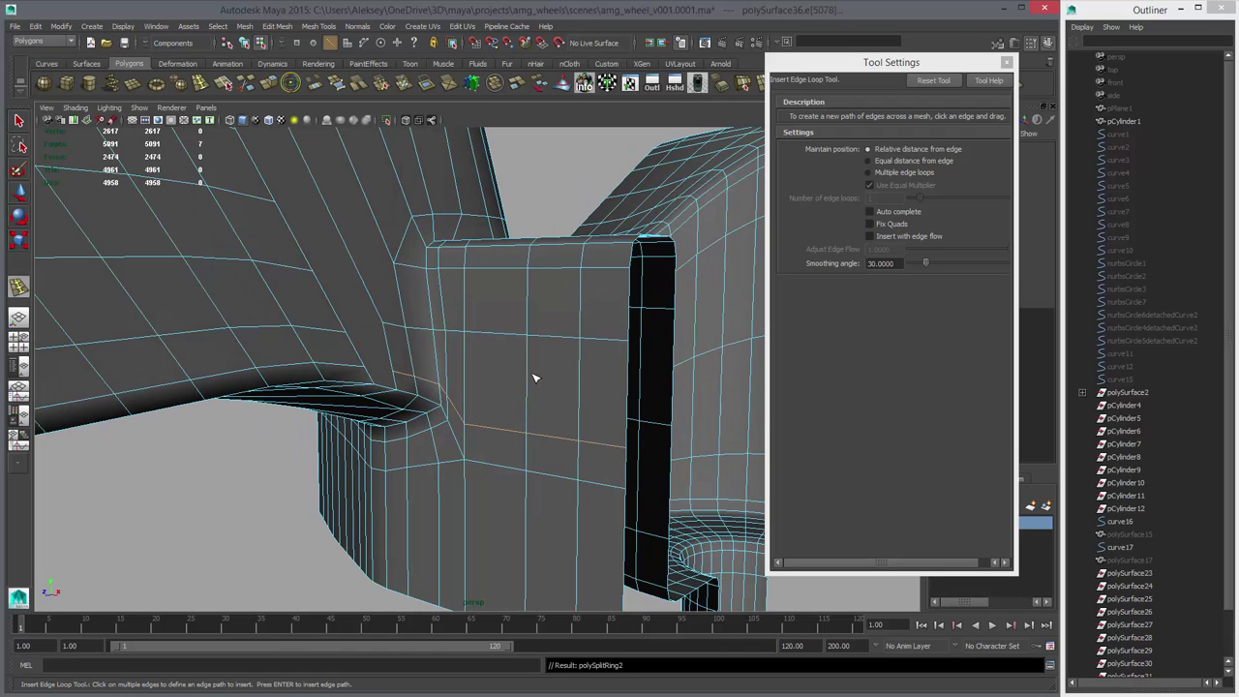
- Cut connecting edges with Multi-Cut from the inserted path's end to the open end of the spoke wall's edge row
click(249, 83)
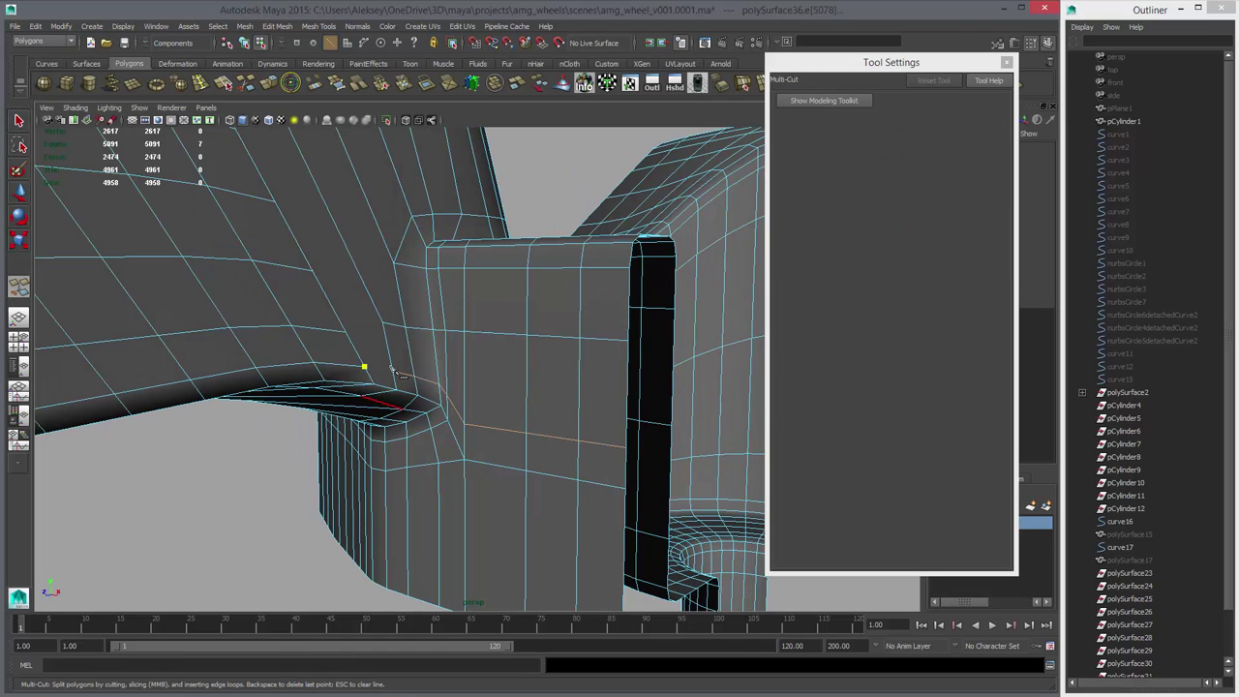
key(w)
alt+drag(390, 343, 377, 354)
key(y)
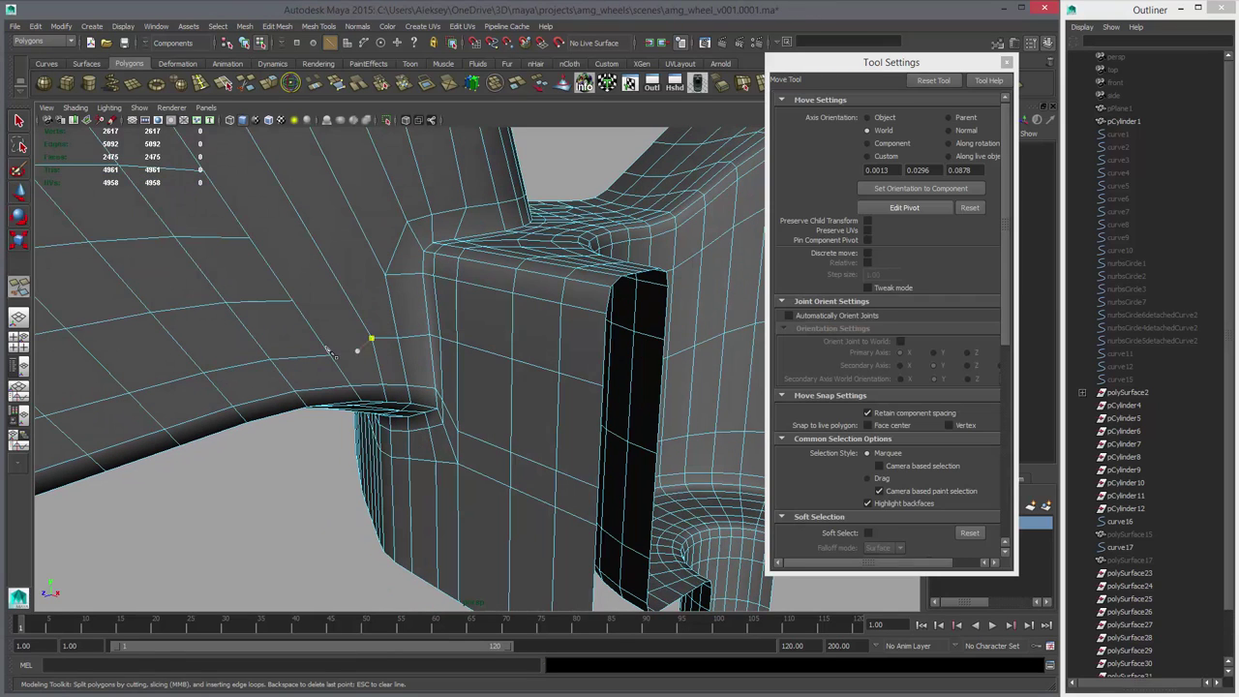
click(330, 356)
click(372, 339)
- Move the two vertices on the newly connected spoke edge row to even out its curve toward the band
key(w)
right_drag(373, 343, 334, 344)
click(325, 357)
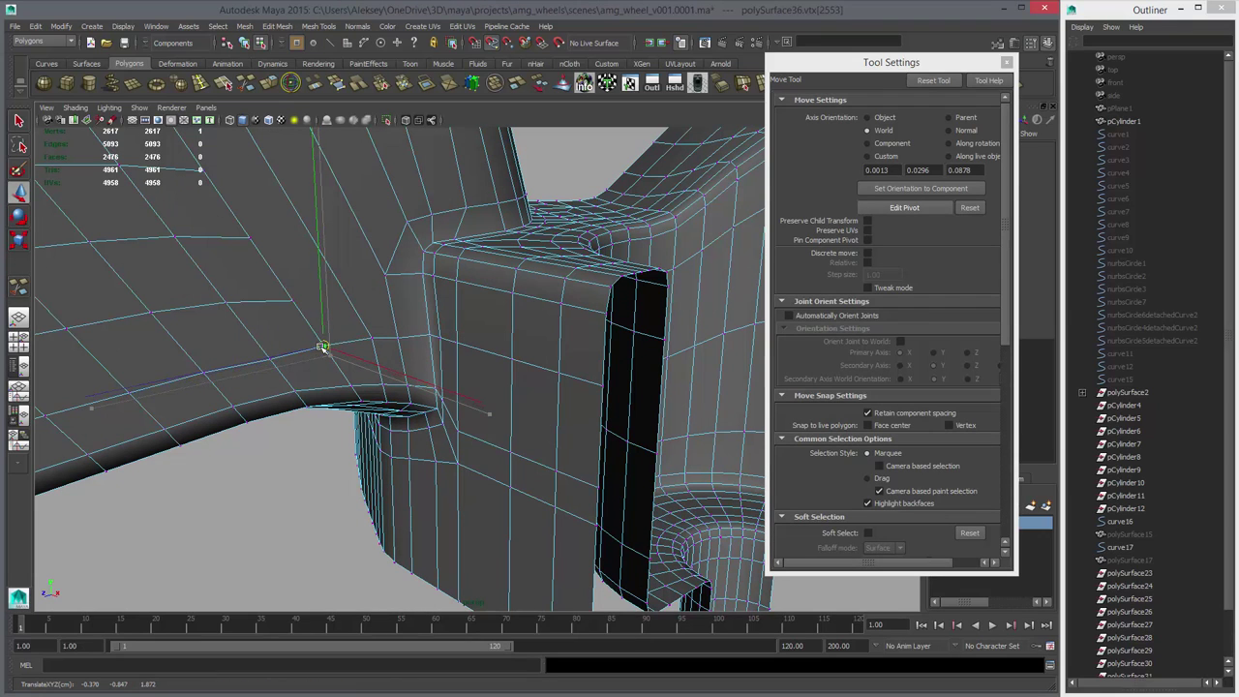
click(372, 341)
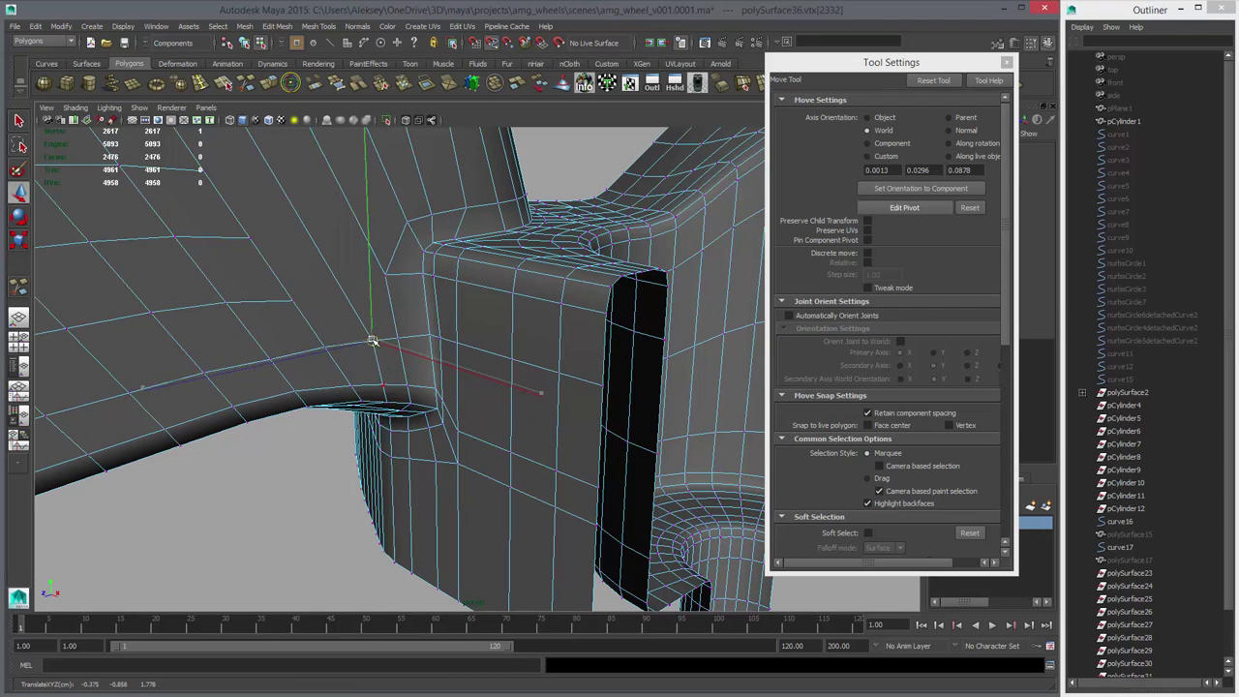
- Examine the joint between the spoke wall and the band from several angles in object mode
alt+drag(564, 359, 461, 342)
right_drag(462, 342, 523, 327)
alt+drag(542, 363, 448, 318)
click(546, 391)
click(725, 371)
click(499, 337)
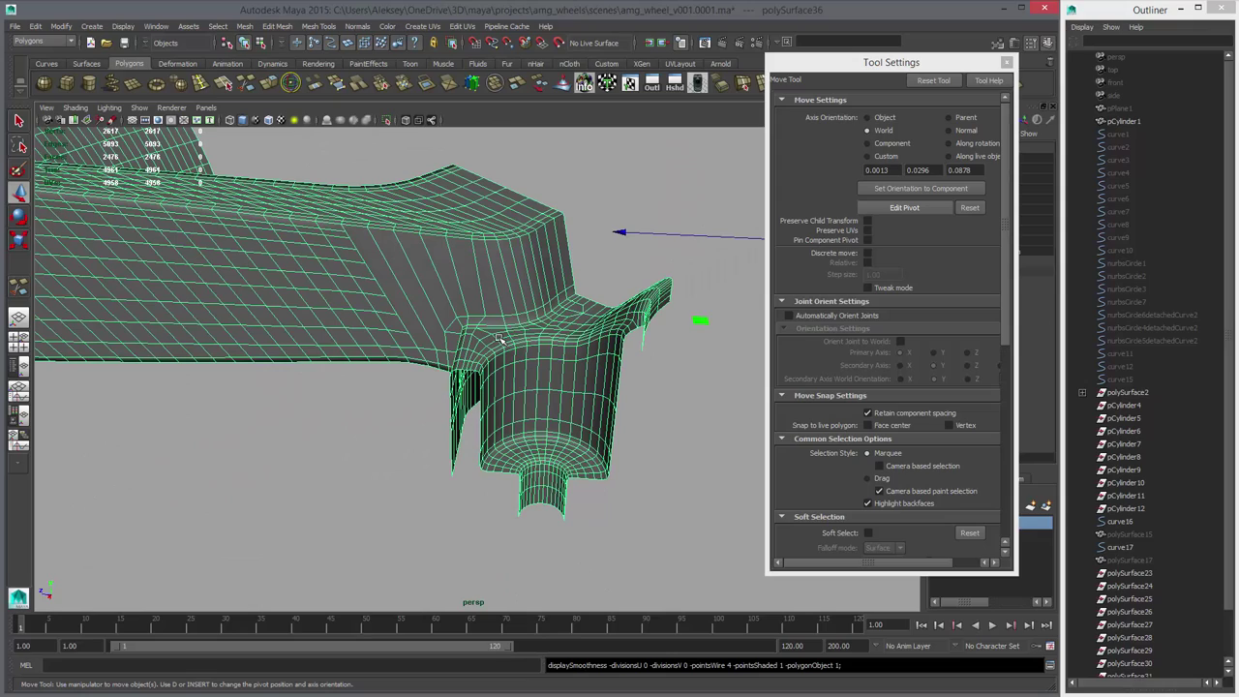
alt+drag(469, 428, 504, 396)
click(603, 444)
mouse_move(603, 443)
alt+mouse_down()
mouse_move(711, 434)
mouse_move(581, 440)
alt+mouse_up()
click(478, 391)
mouse_move(483, 384)
alt+mouse_down()
mouse_move(525, 472)
mouse_move(470, 387)
alt+mouse_up()
alt+middle_drag(471, 387, 554, 334)
scroll(551, 323, up, 4)
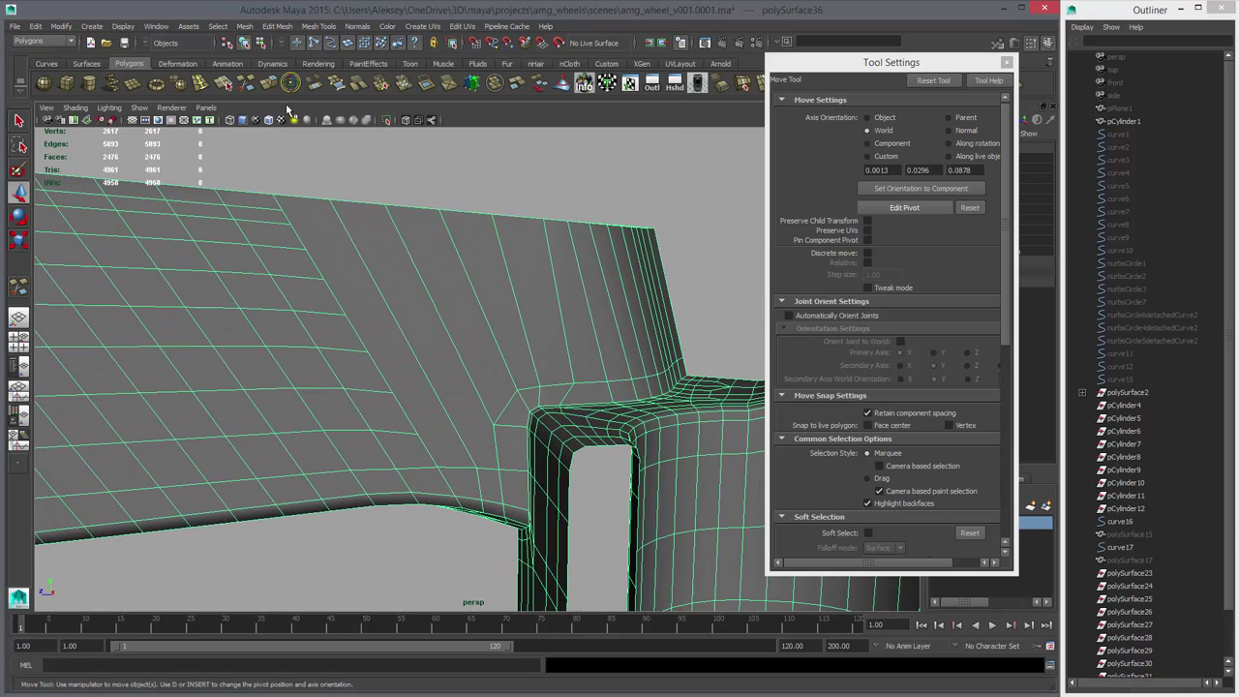
- Cut an edge across the spoke wall from the vertex beside the band corner to the existing lengthwise row, and discard the second cut above it
click(245, 85)
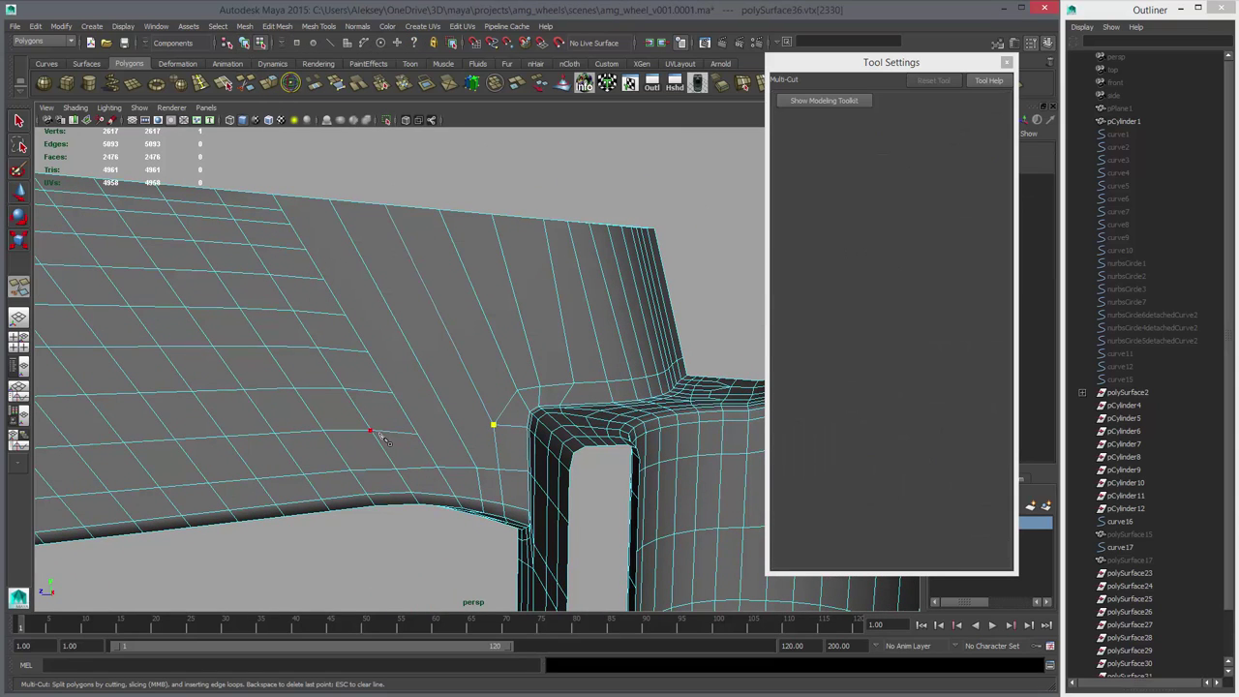
key(Return)
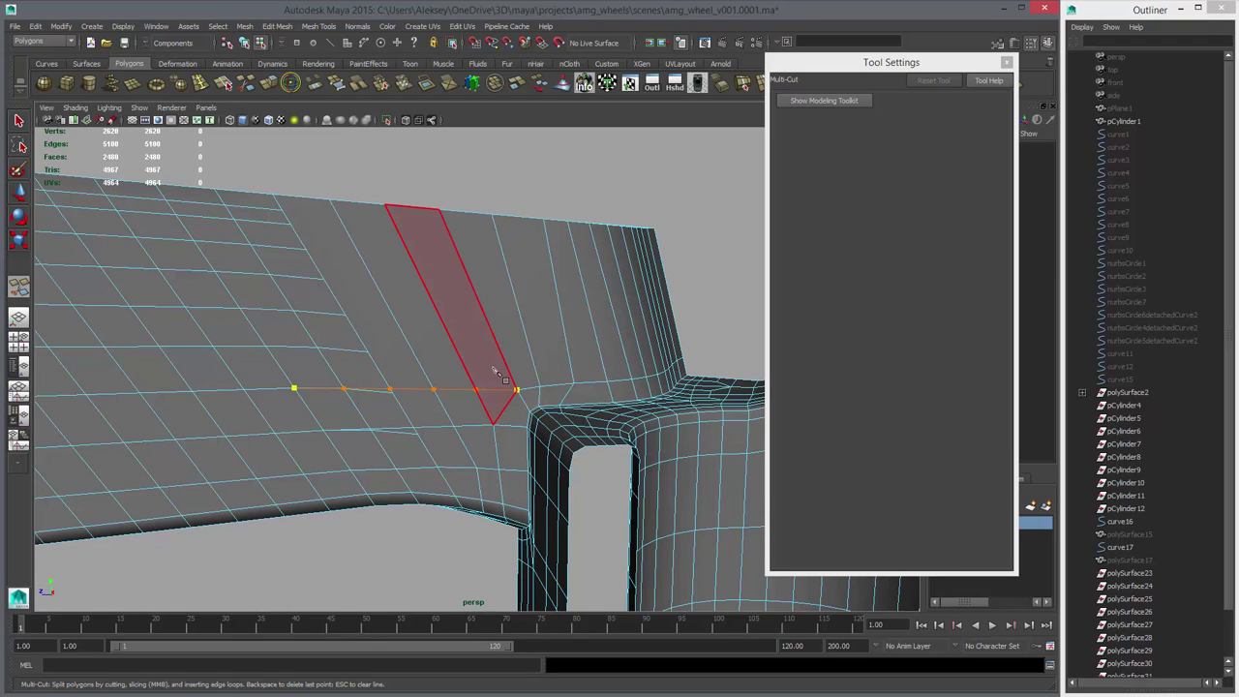
key(Escape)
key(w)
key(ctrl+z)
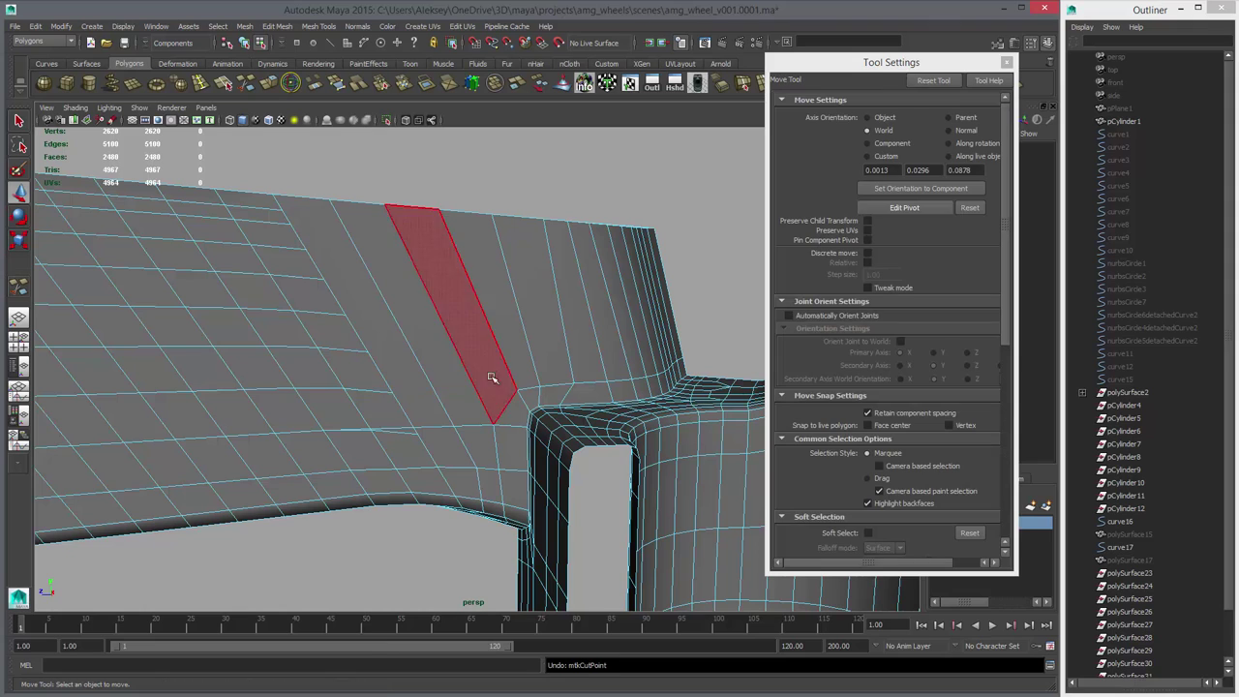
- Delete the short redundant edges beside the new cut on the spoke wall
right_drag(388, 408, 388, 374)
double_click(395, 434)
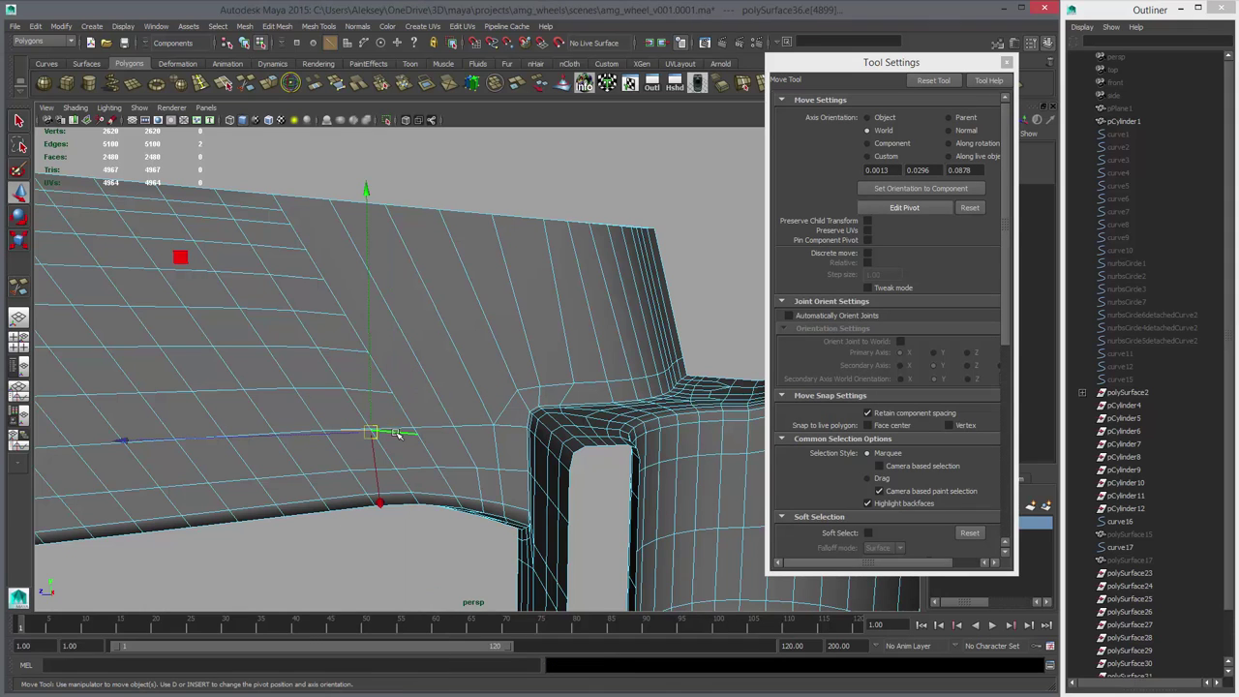
key(Delete)
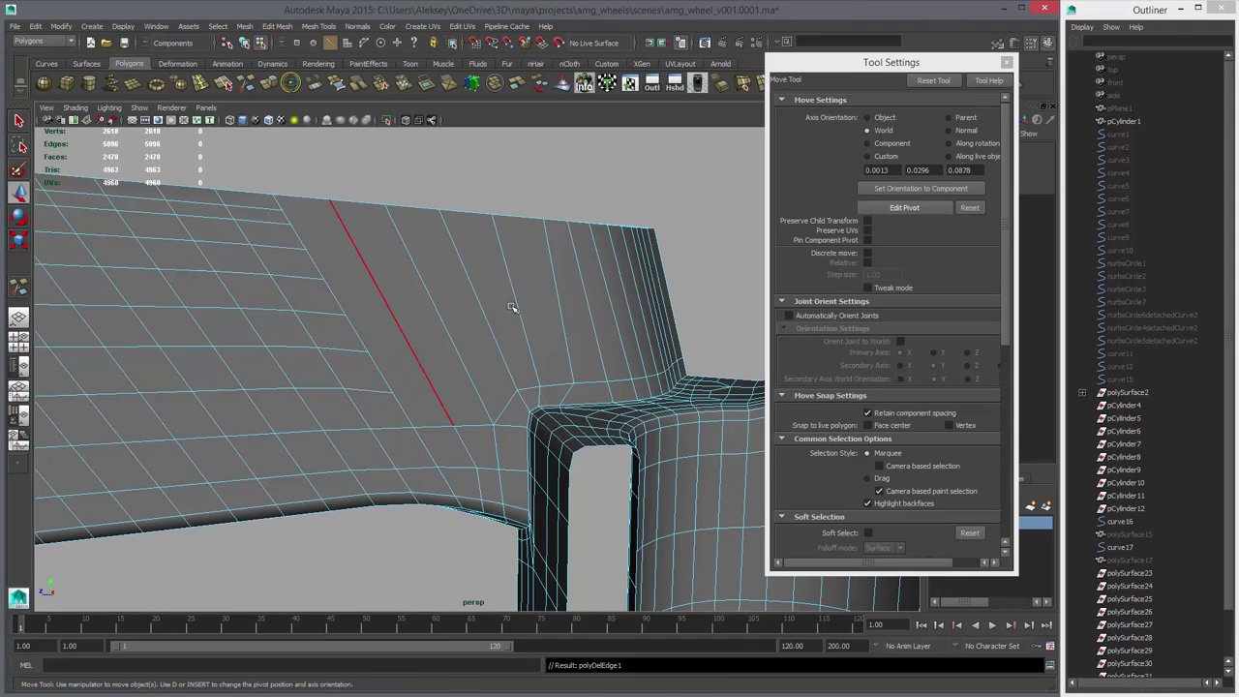
- Insert an edge path just below the spoke end's upper border and connect its open end to the adjoining edge row with Multi-Cut
alt+drag(489, 148, 482, 166)
click(229, 86)
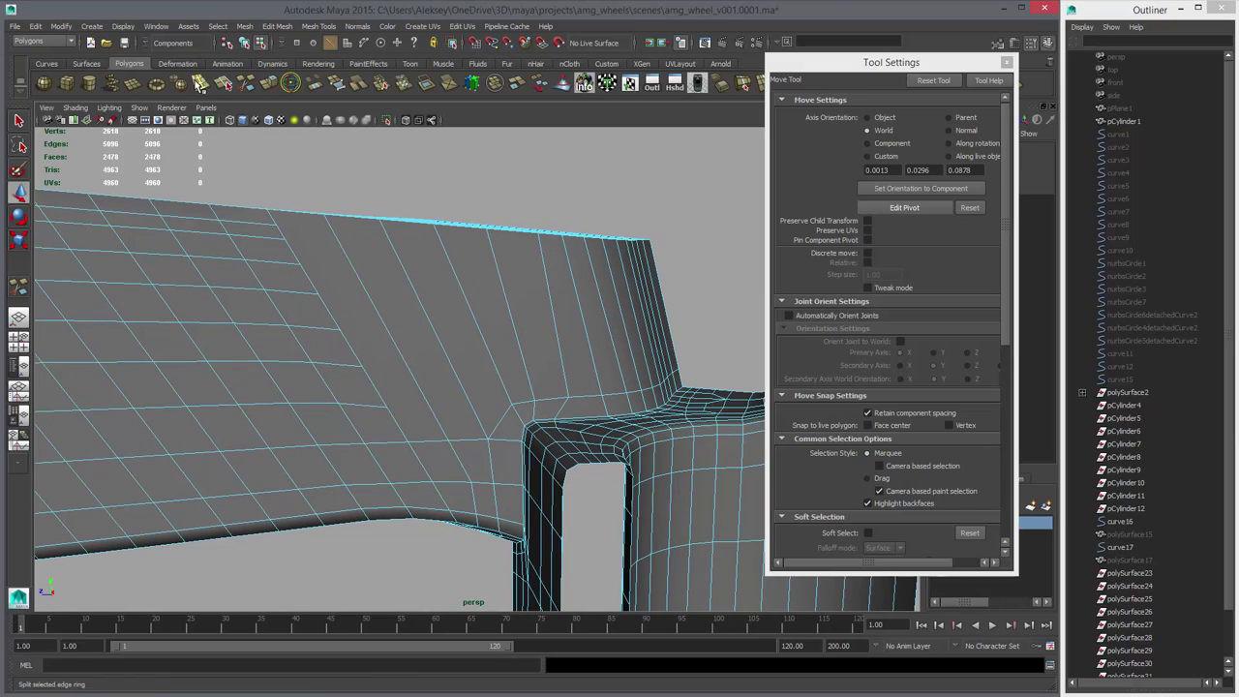
click(333, 232)
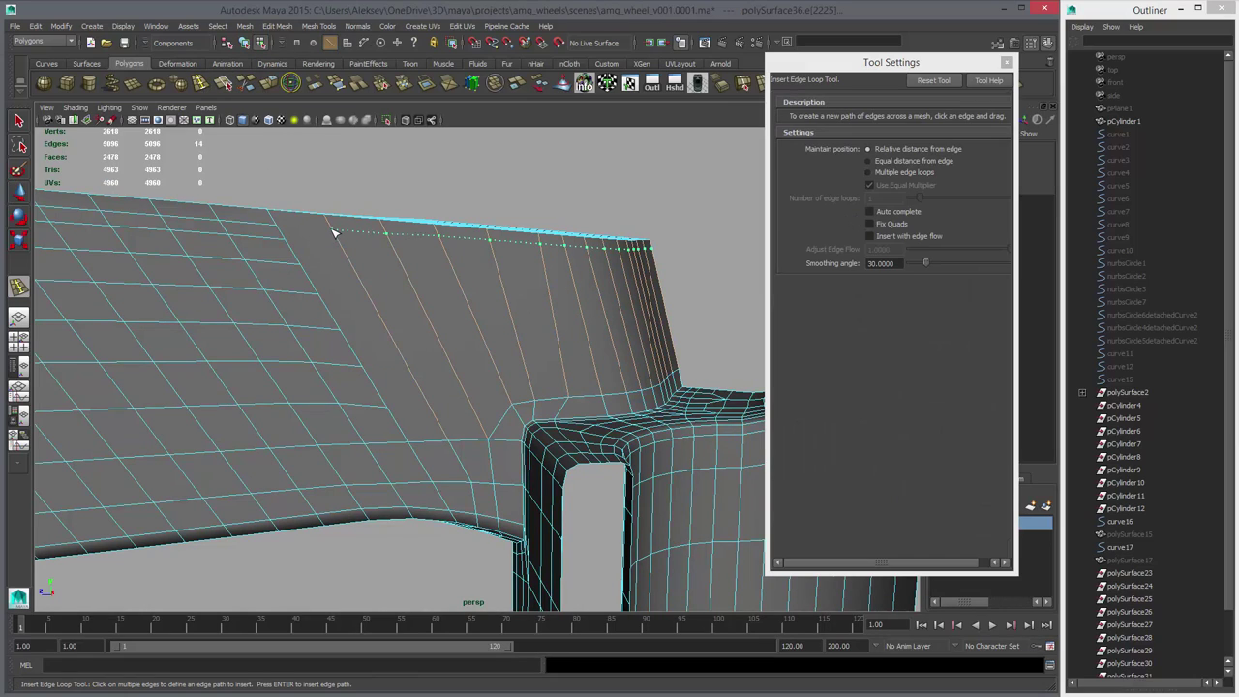
mouse_move(529, 295)
alt+mouse_down()
mouse_move(467, 310)
mouse_move(572, 303)
mouse_move(542, 294)
alt+mouse_up()
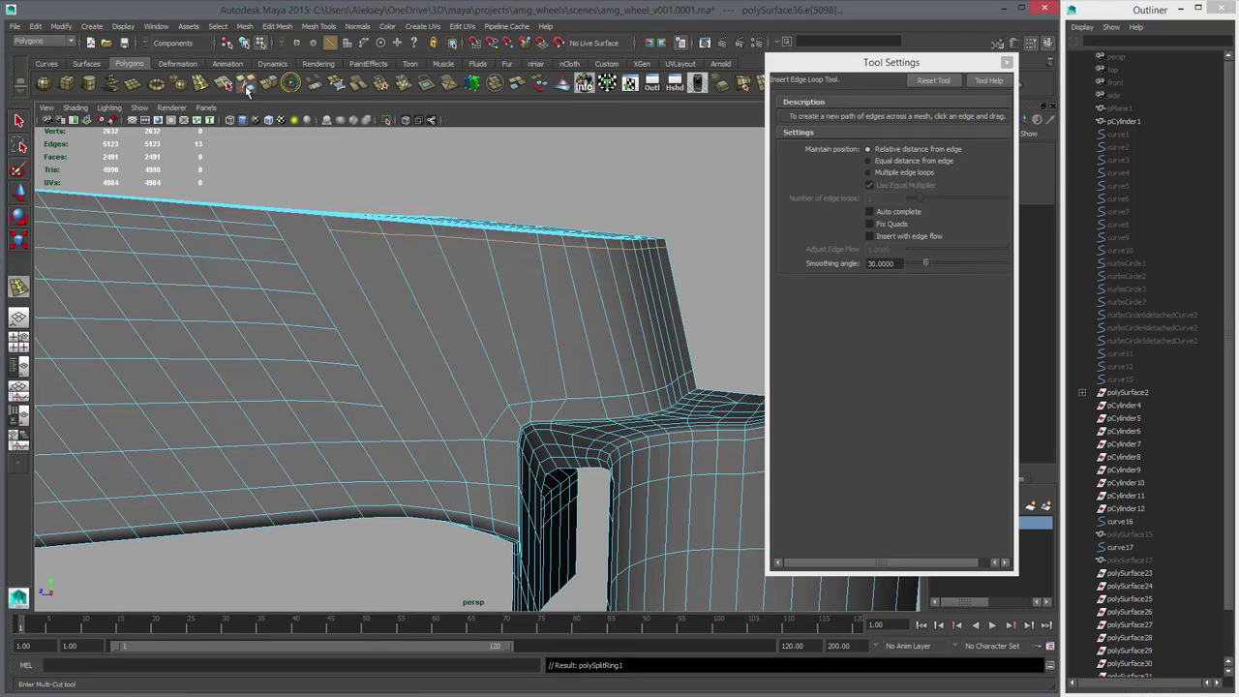
click(248, 85)
click(328, 230)
key(w)
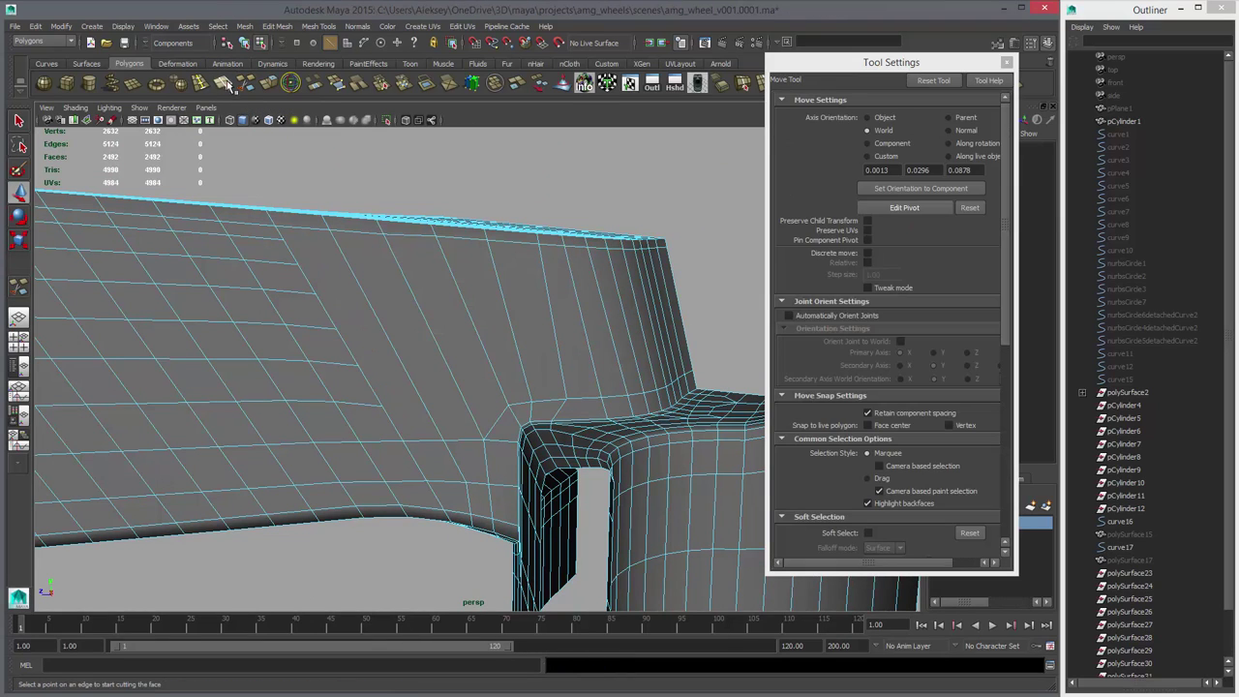
- Insert a second edge path just below the first one and cut an edge joining it to the next spoke row
click(201, 85)
click(341, 248)
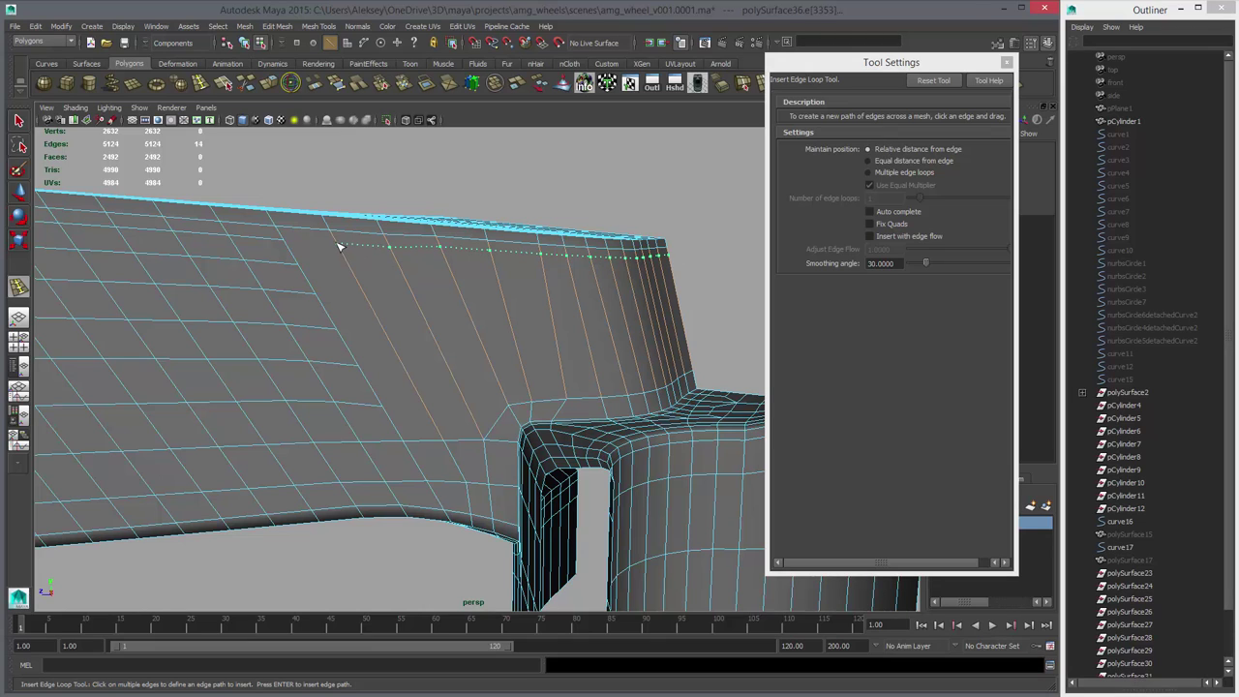
key(Return)
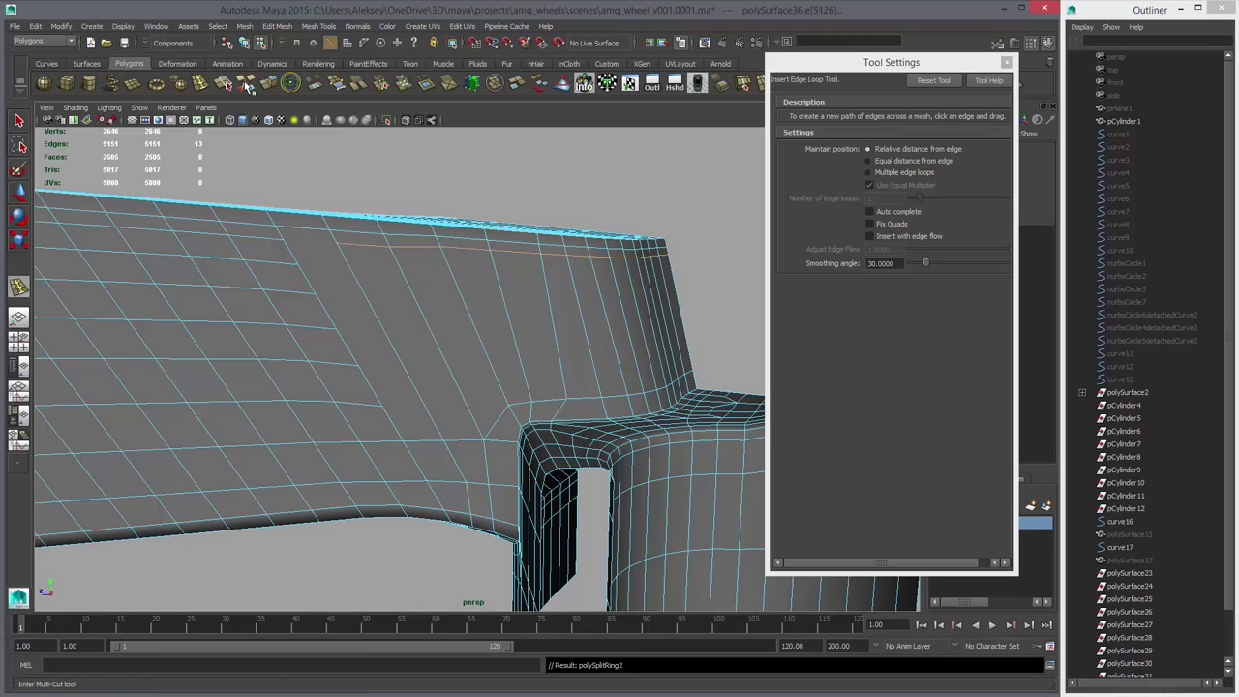
click(246, 85)
click(282, 239)
click(334, 248)
key(Return)
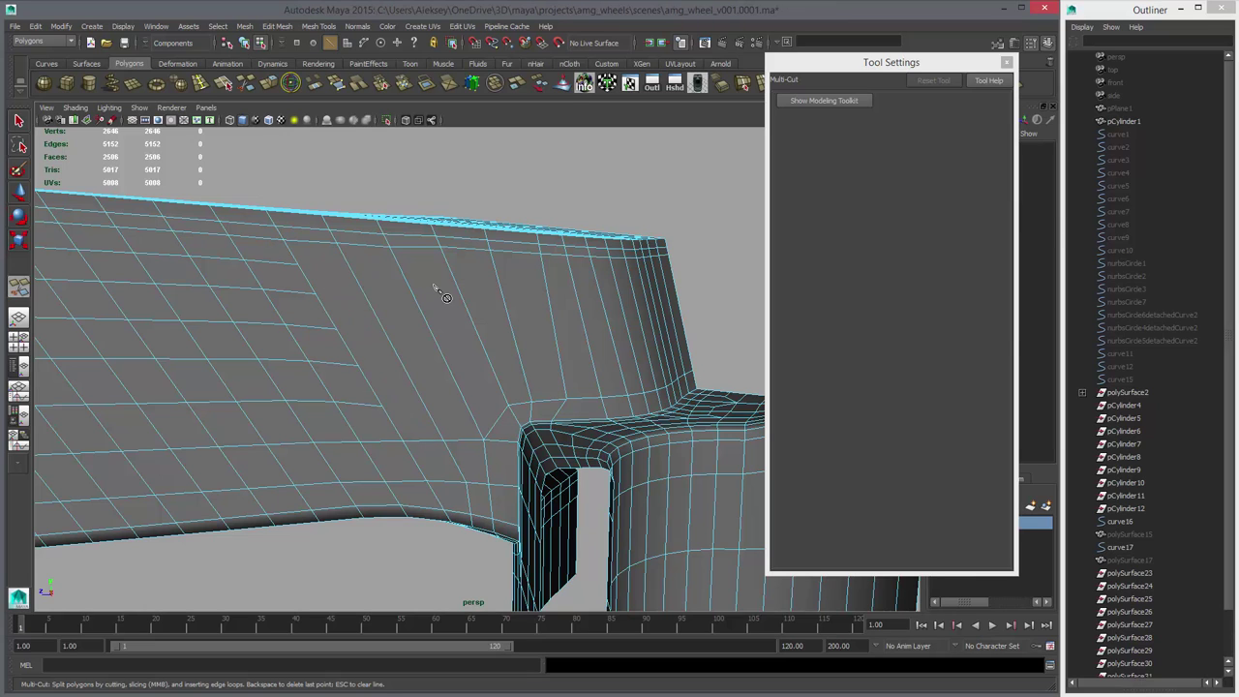
key(w)
- Insert 5 evenly spaced edge loops across the tall faces at the spoke wall's end using the Multiple edge loops option
alt+drag(434, 287, 468, 318)
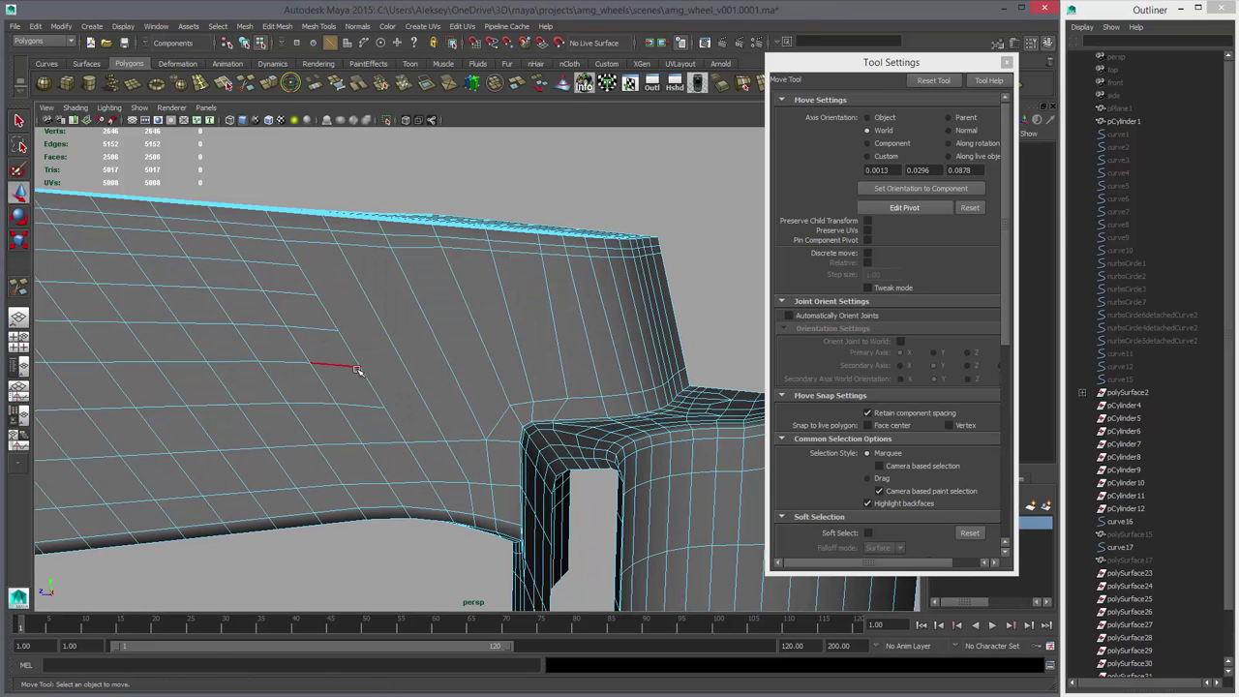
click(202, 85)
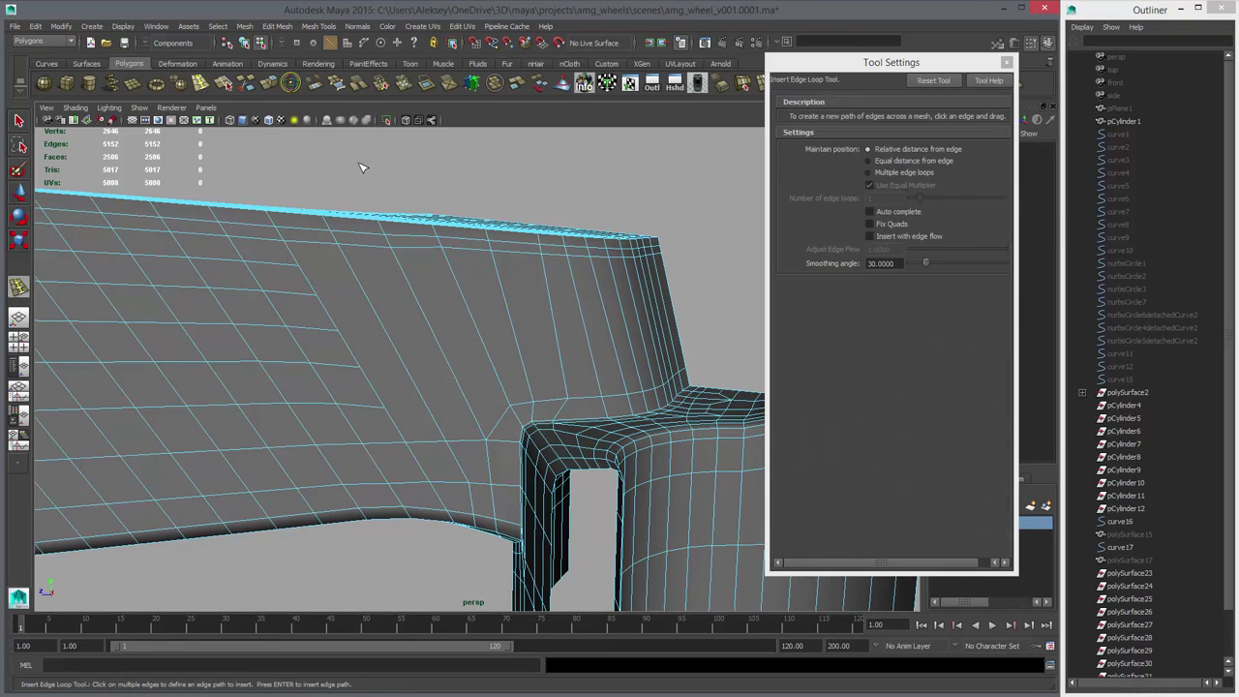
click(892, 173)
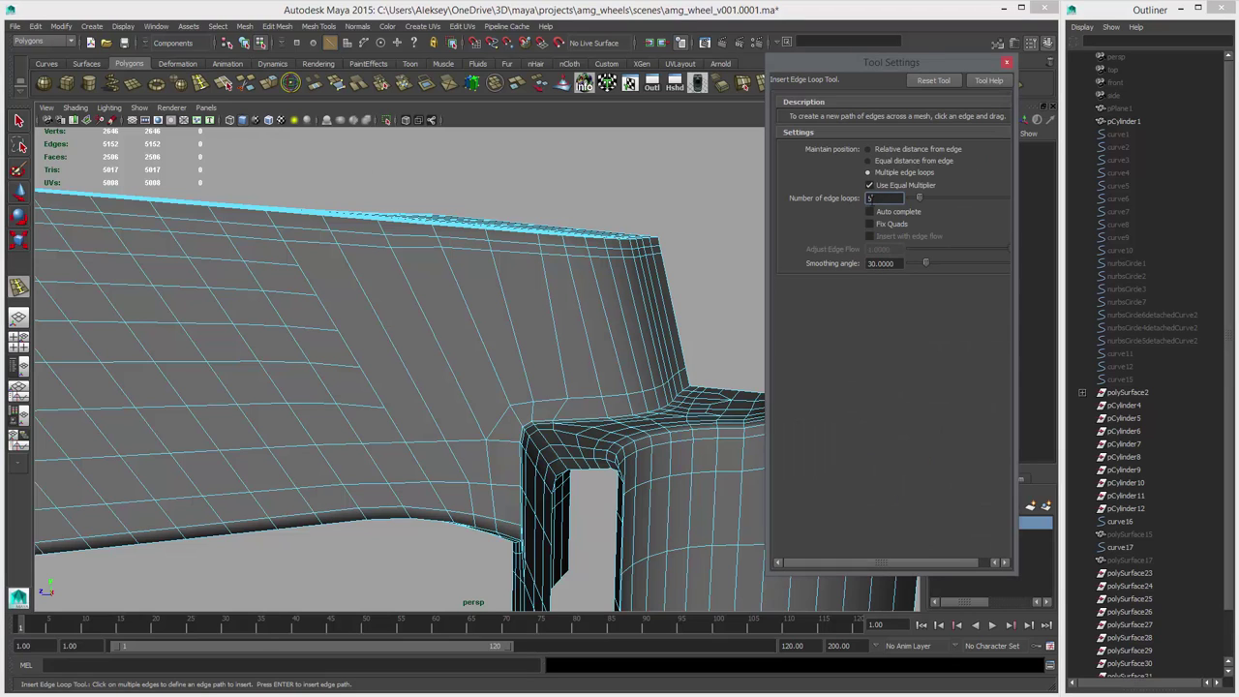
alt+drag(703, 233, 612, 217)
double_click(497, 295)
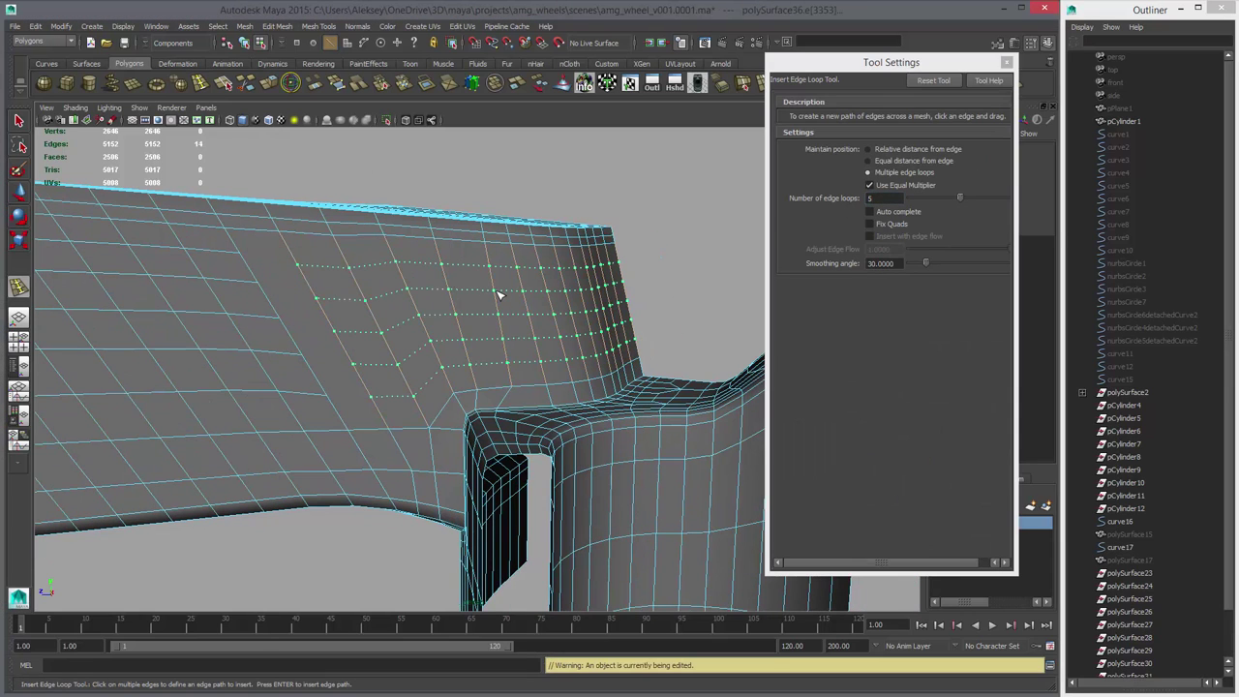
key(Return)
- Connect the open ends of the five new loops to the matching spoke wall rows with Multi-Cut, and close the tool settings
click(244, 87)
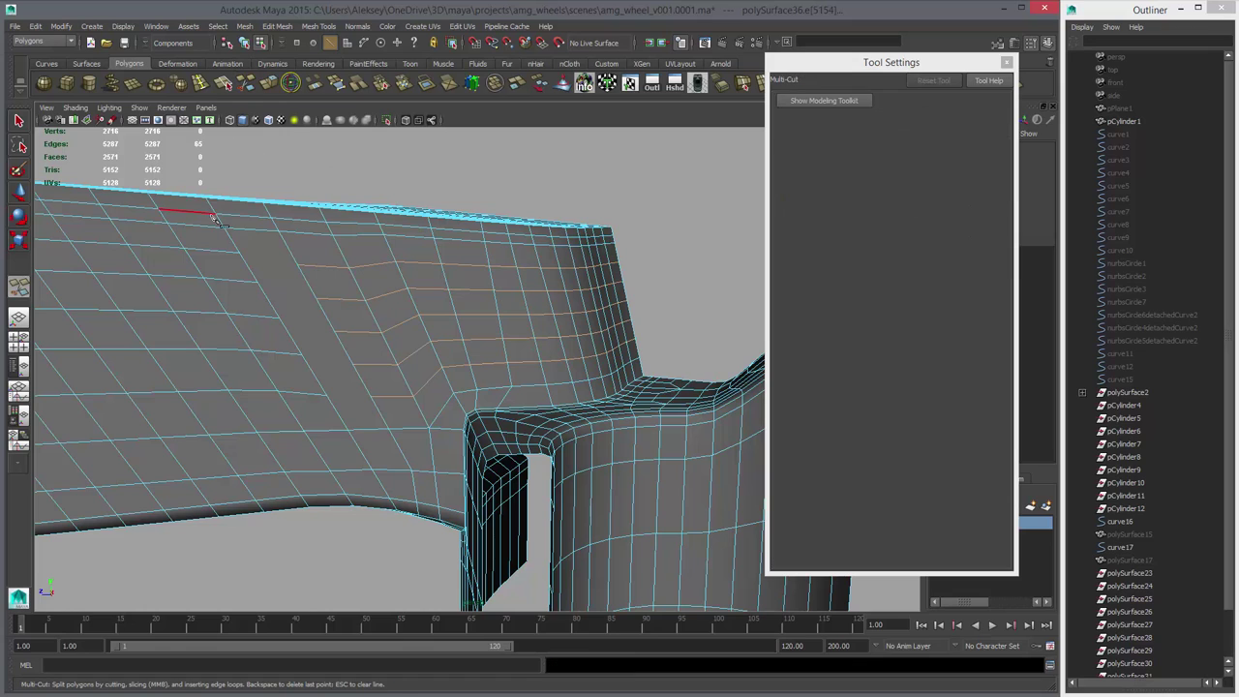
click(240, 252)
click(298, 264)
right_click(304, 289)
click(257, 281)
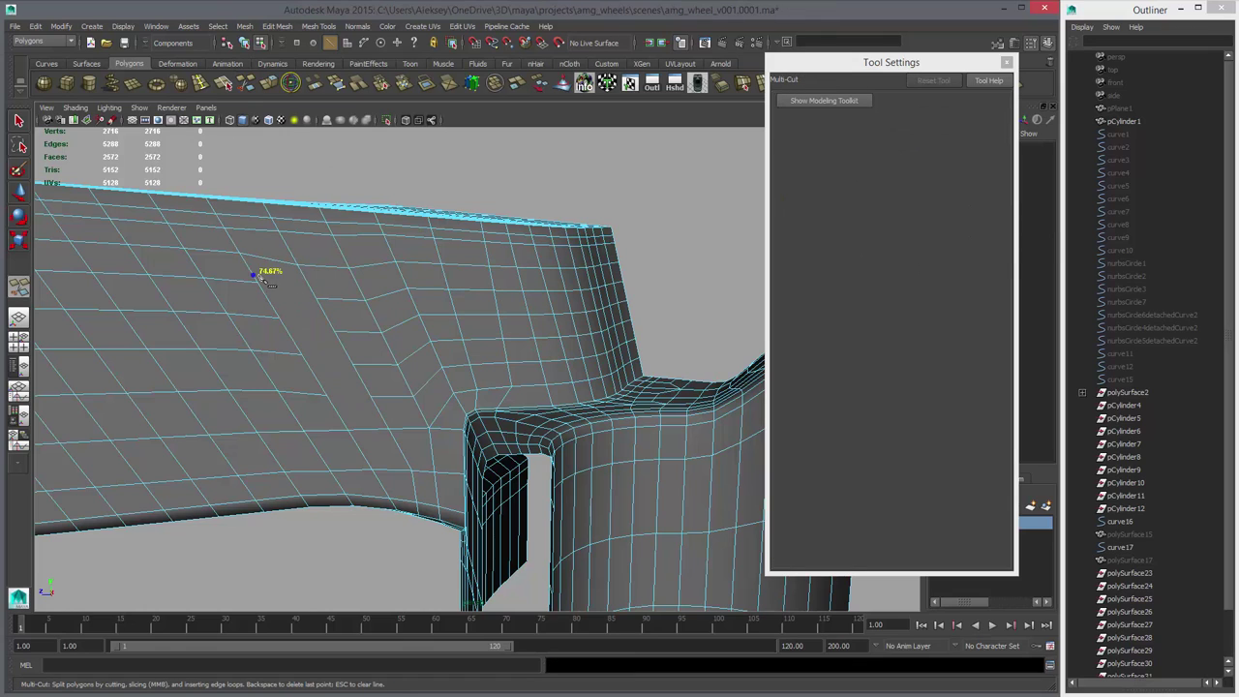
click(316, 298)
right_click(345, 335)
click(279, 318)
click(334, 331)
click(302, 355)
click(352, 363)
click(371, 395)
click(1008, 63)
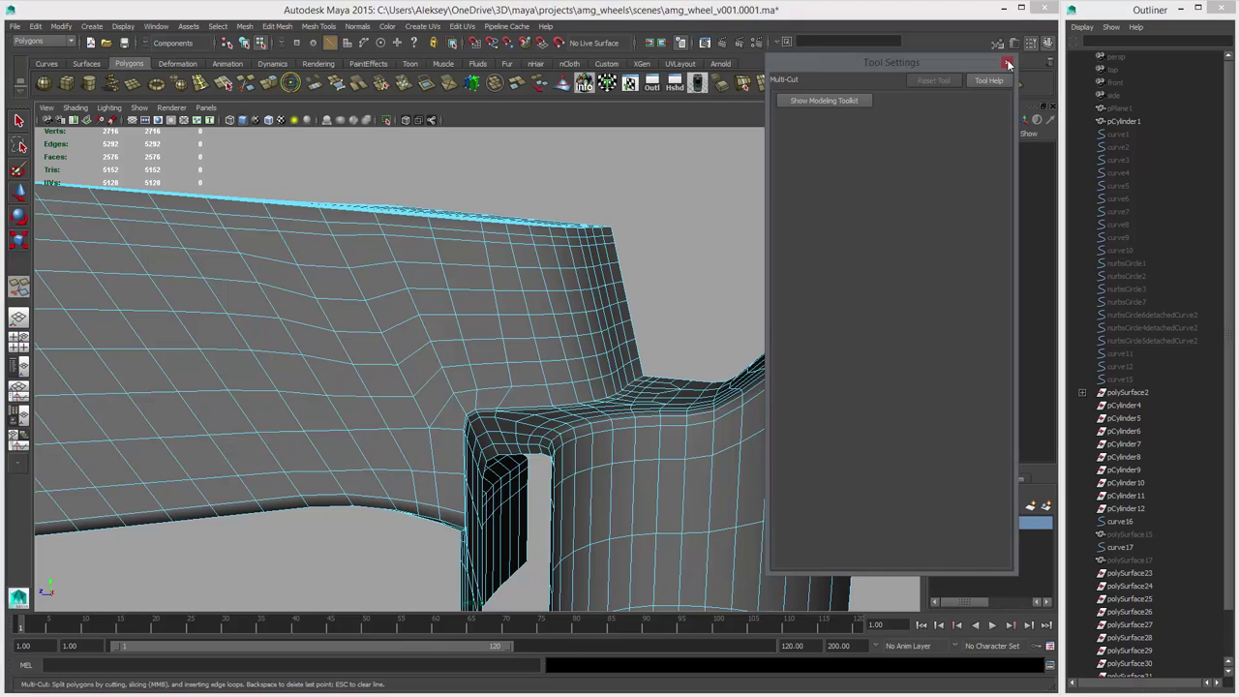
key(w)
- Return the mesh to object mode, delete its construction history and soften its edges
right_drag(570, 305, 583, 296)
key(alt+shift+d)
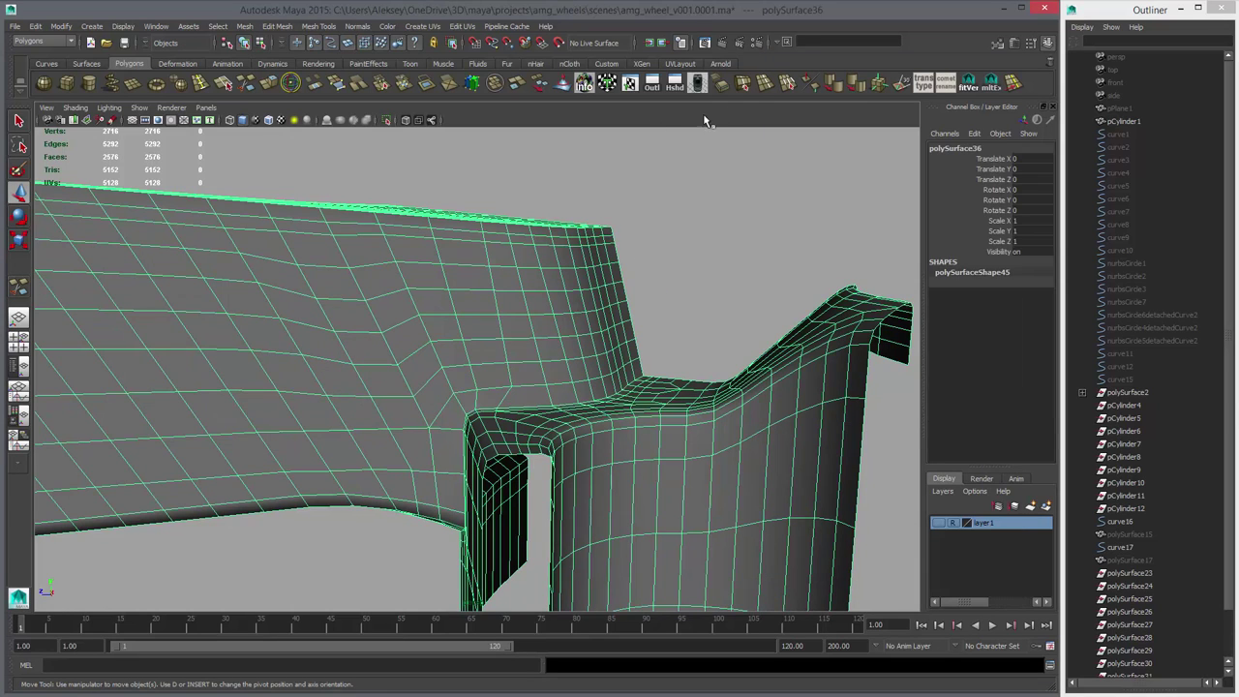
click(833, 85)
click(737, 324)
- Examine the shading of the softened spoke and band from several angles without wireframe
alt+right_drag(737, 324, 542, 329)
alt+drag(542, 329, 492, 342)
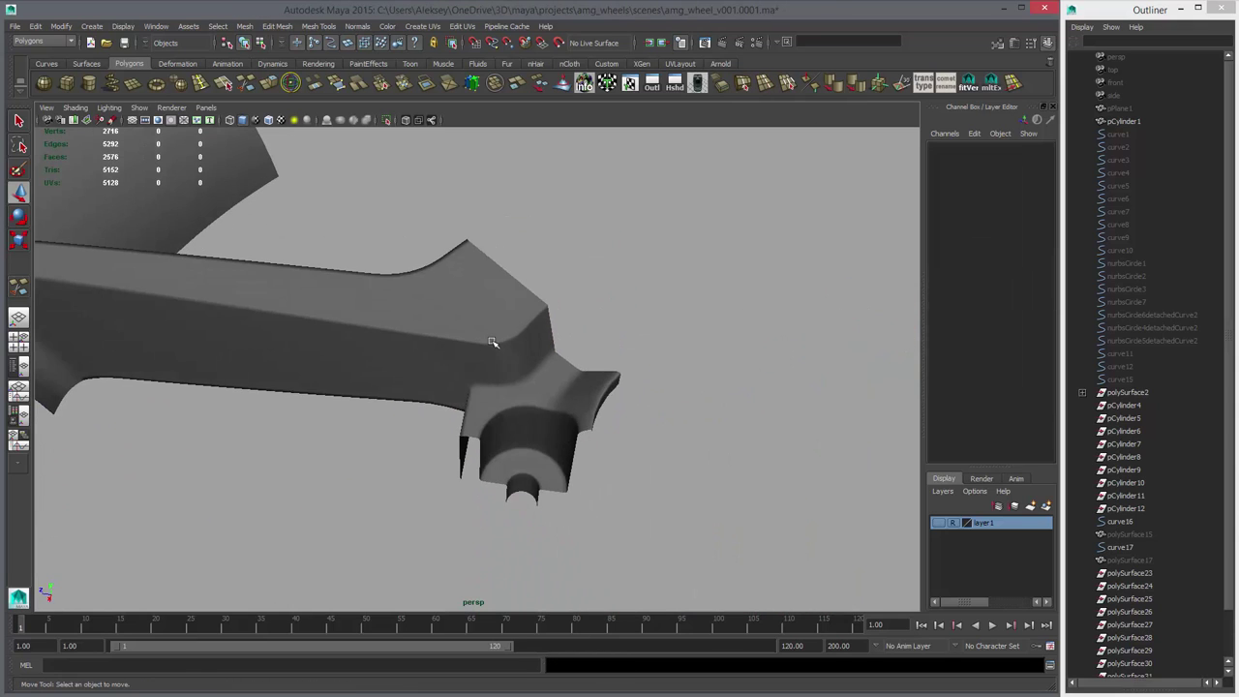
click(493, 343)
click(688, 320)
alt+drag(688, 320, 647, 352)
alt+right_drag(647, 351, 389, 350)
alt+drag(389, 349, 363, 358)
alt+right_drag(364, 358, 492, 351)
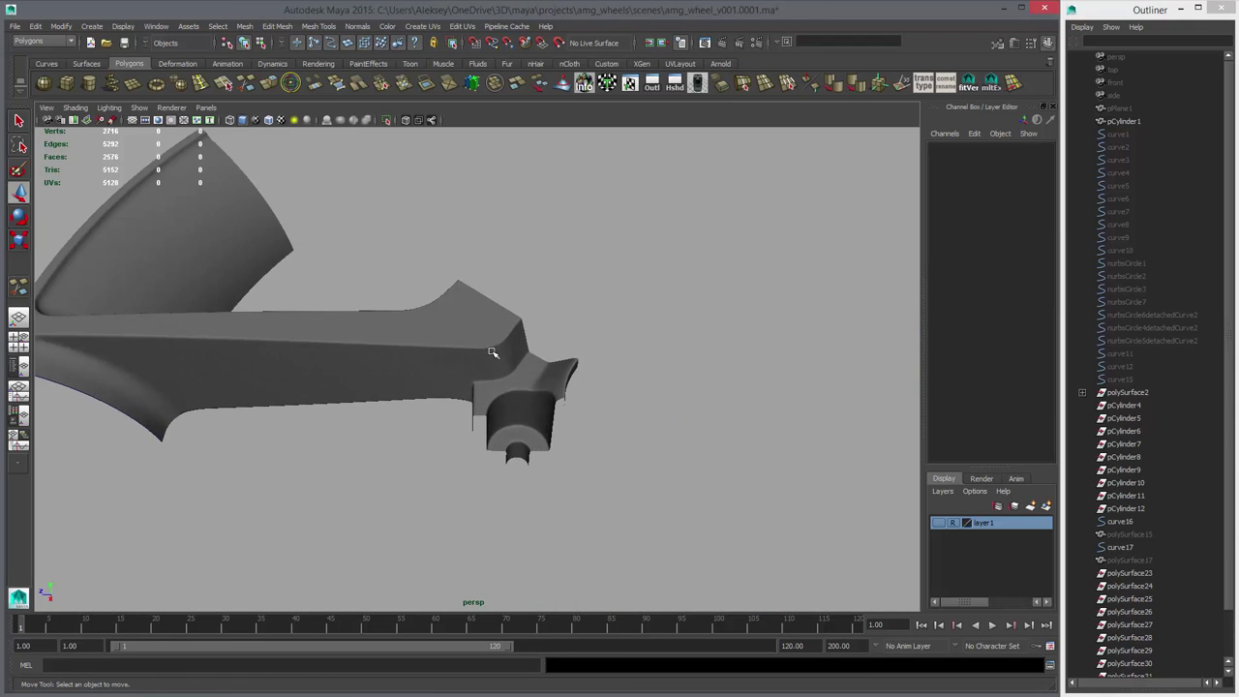
alt+drag(493, 351, 585, 353)
- Delete the leftover guide curves curve16 and curve17
drag(271, 352, 374, 389)
shift+click(468, 372)
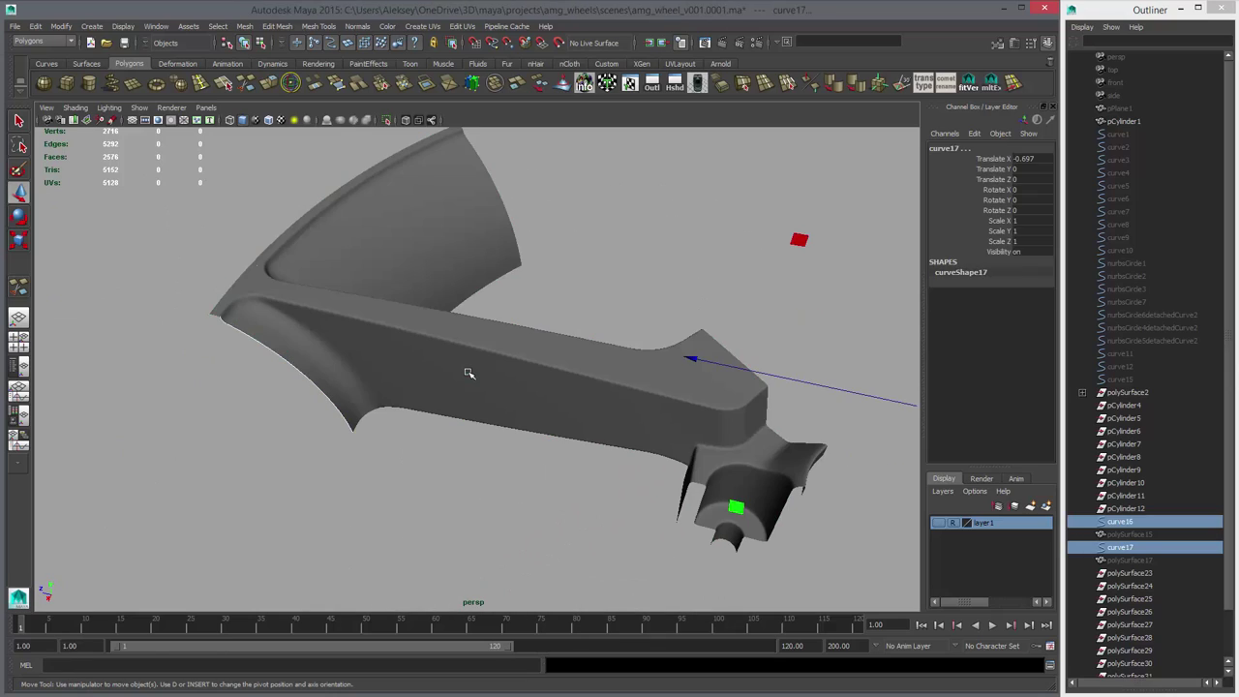
key(Delete)
- Select the band's lower border edges on both sides of the spoke, leaving out the opening beneath the spoke
click(468, 372)
alt+drag(520, 408, 468, 382)
alt+middle_drag(468, 381, 504, 308)
alt+right_drag(503, 307, 449, 334)
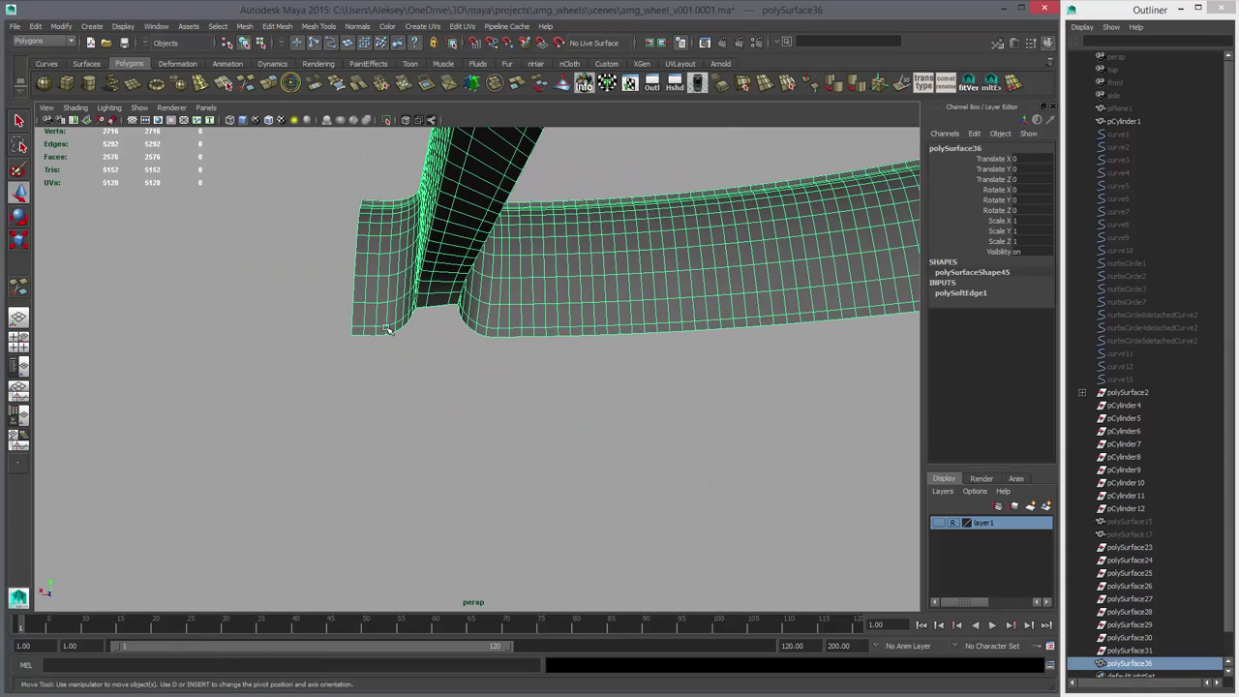
key(F10)
key(q)
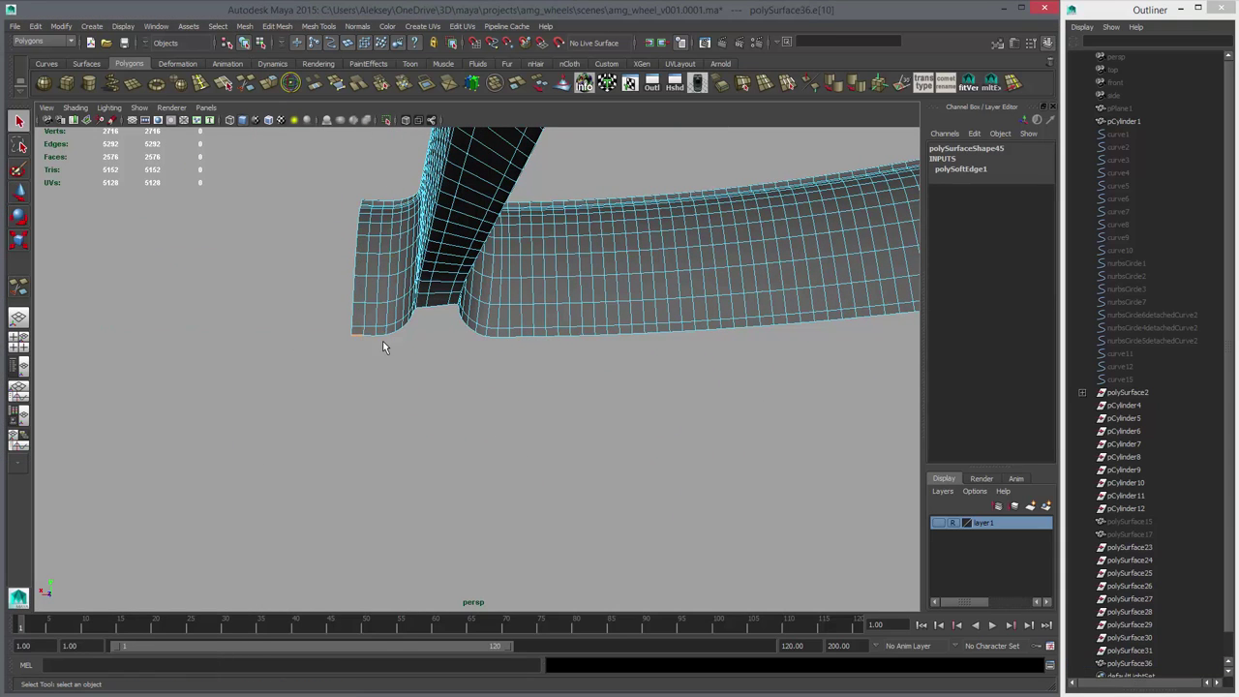
click(381, 336)
shift+click(367, 335)
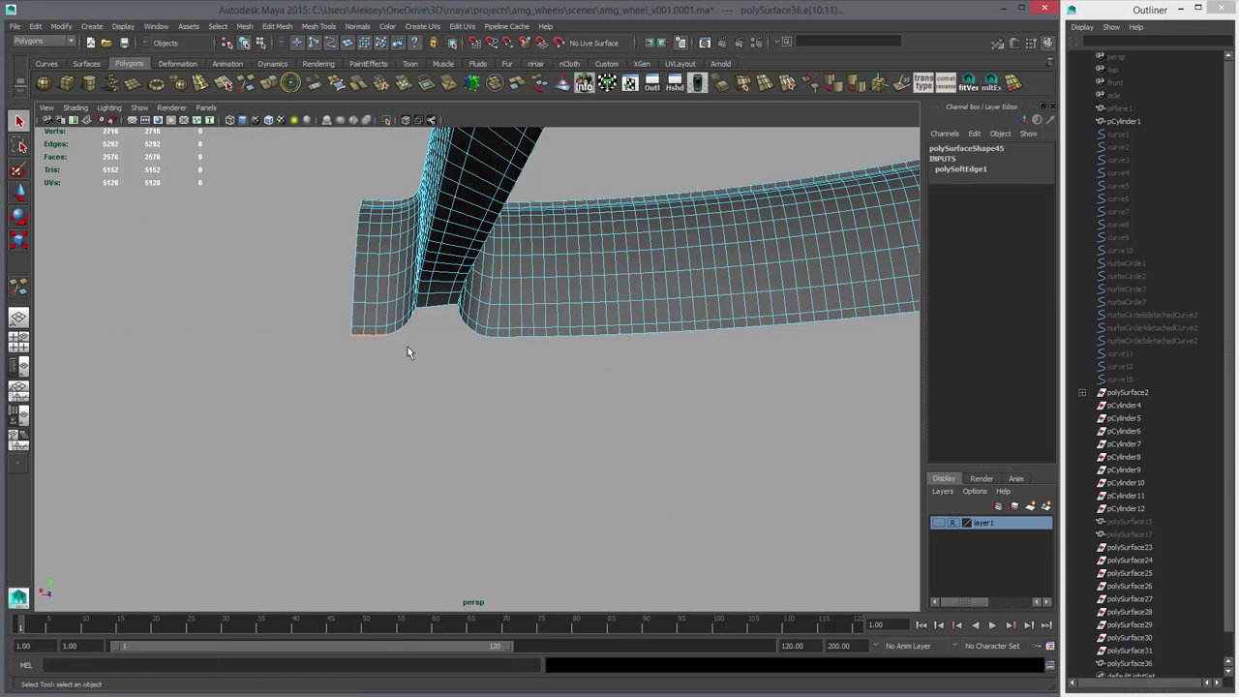
alt+drag(480, 342, 558, 345)
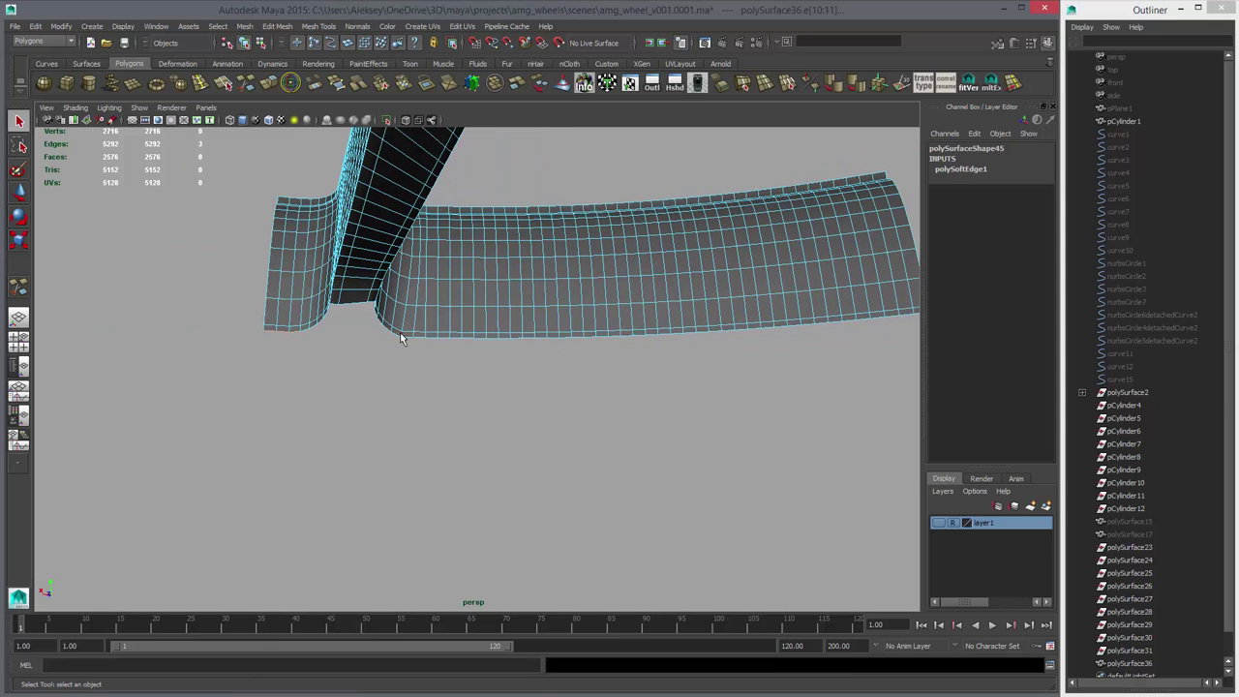
shift+click(405, 336)
alt+drag(474, 341, 637, 345)
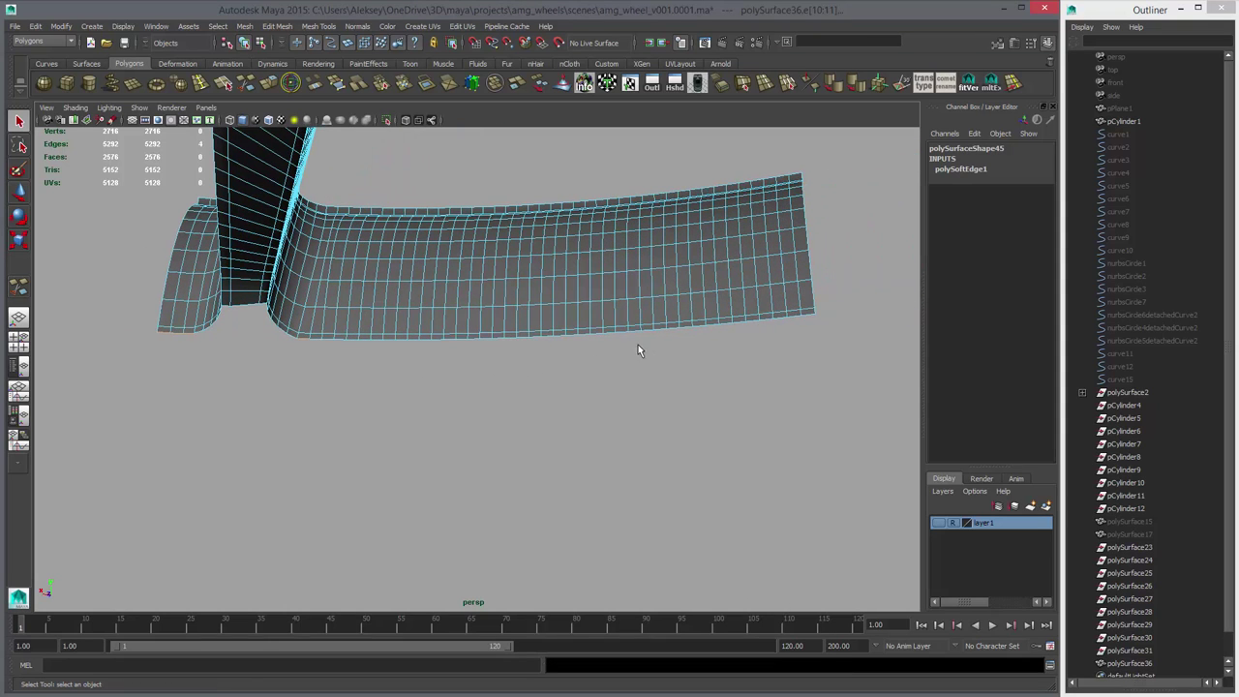
shift+double_click(811, 313)
alt+drag(493, 337, 319, 381)
alt+middle_drag(319, 381, 498, 466)
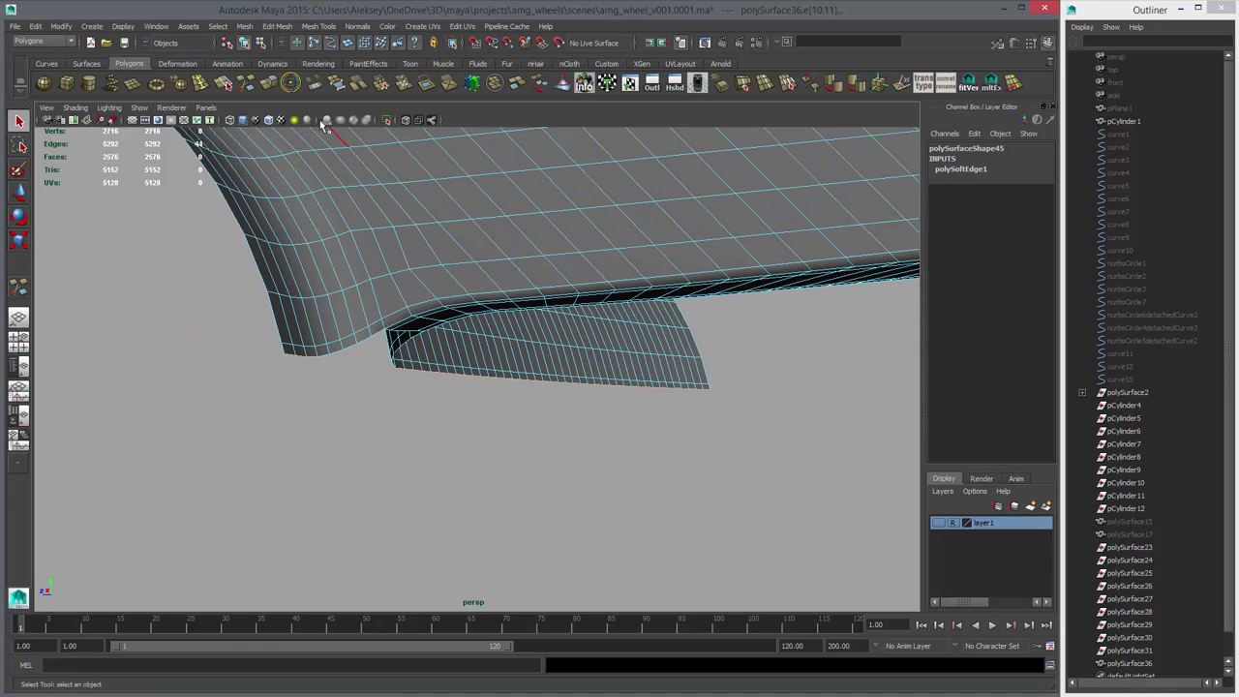
- Extrude the selected border edges straight down into a vertical skirt and return the mesh to object mode
click(272, 85)
key(w)
drag(565, 153, 566, 279)
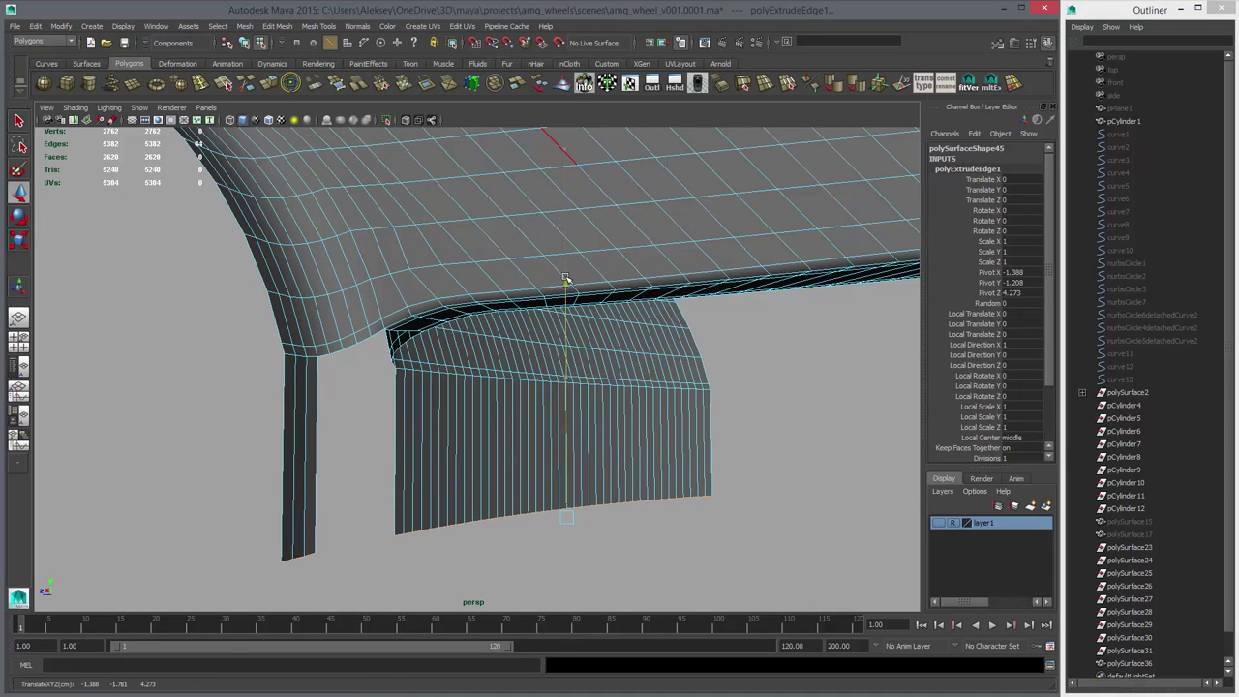
alt+drag(692, 360, 396, 312)
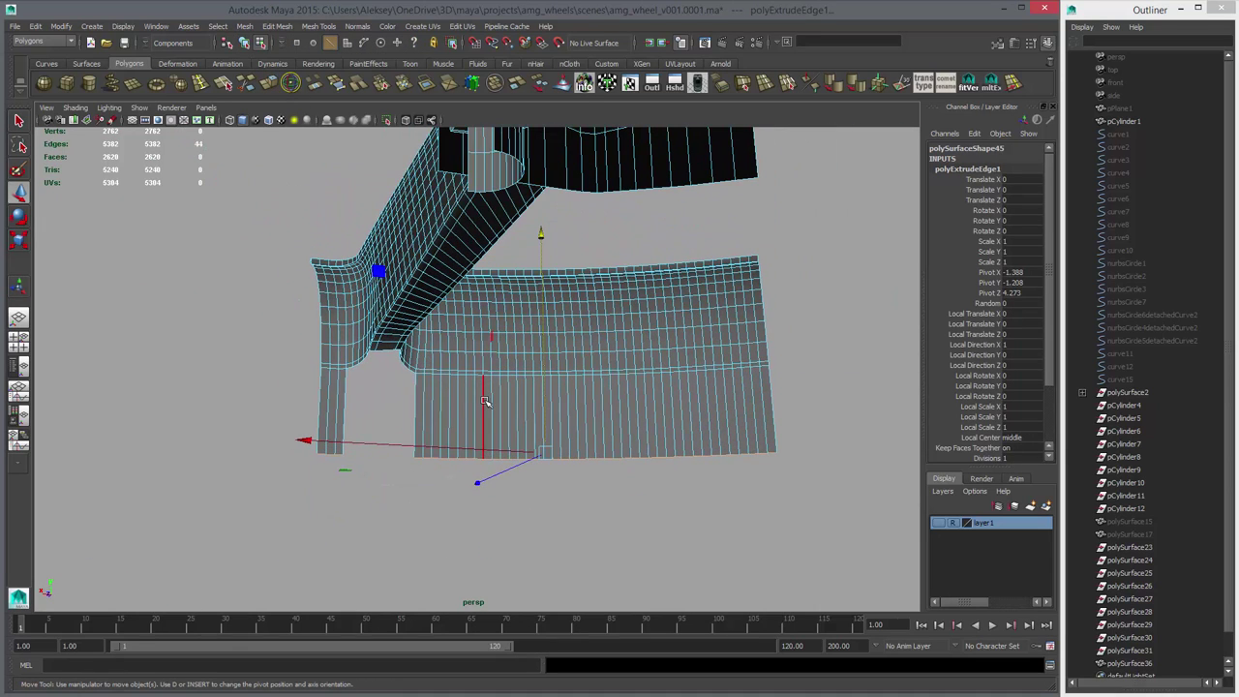
key(F9)
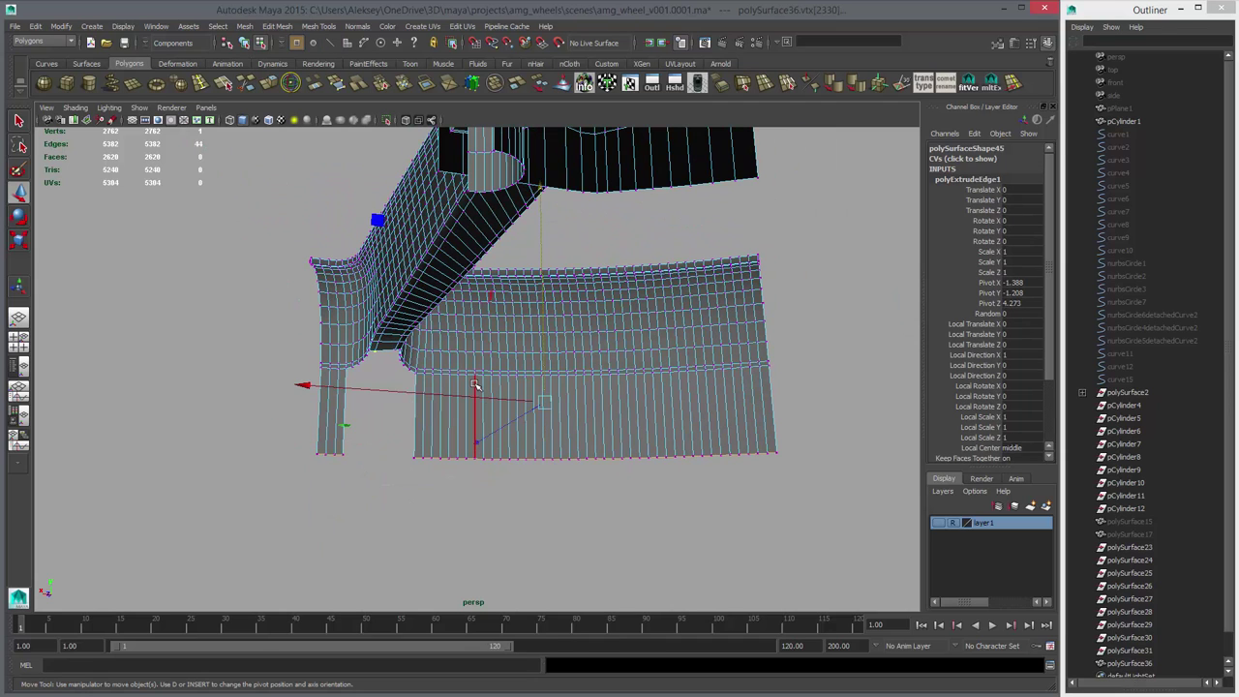
key(F8)
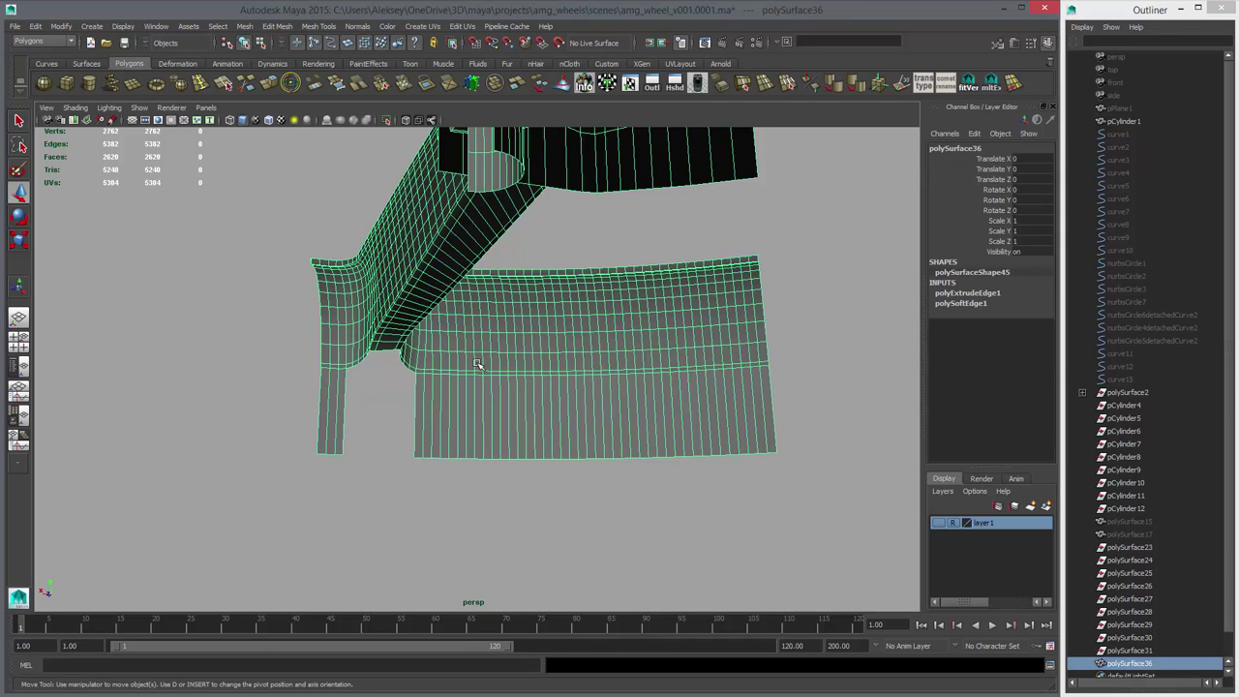
- Duplicate the wheel mesh and rotate the copy about the Y axis to about 10.9 degrees
alt+right_drag(477, 364, 499, 385)
key(ctrl+d)
alt+right_drag(573, 476, 554, 392)
key(e)
alt+drag(641, 409, 512, 415)
alt+right_drag(512, 415, 550, 346)
drag(526, 325, 564, 405)
alt+right_drag(563, 405, 725, 429)
alt+middle_drag(726, 430, 863, 385)
alt+right_drag(863, 385, 904, 493)
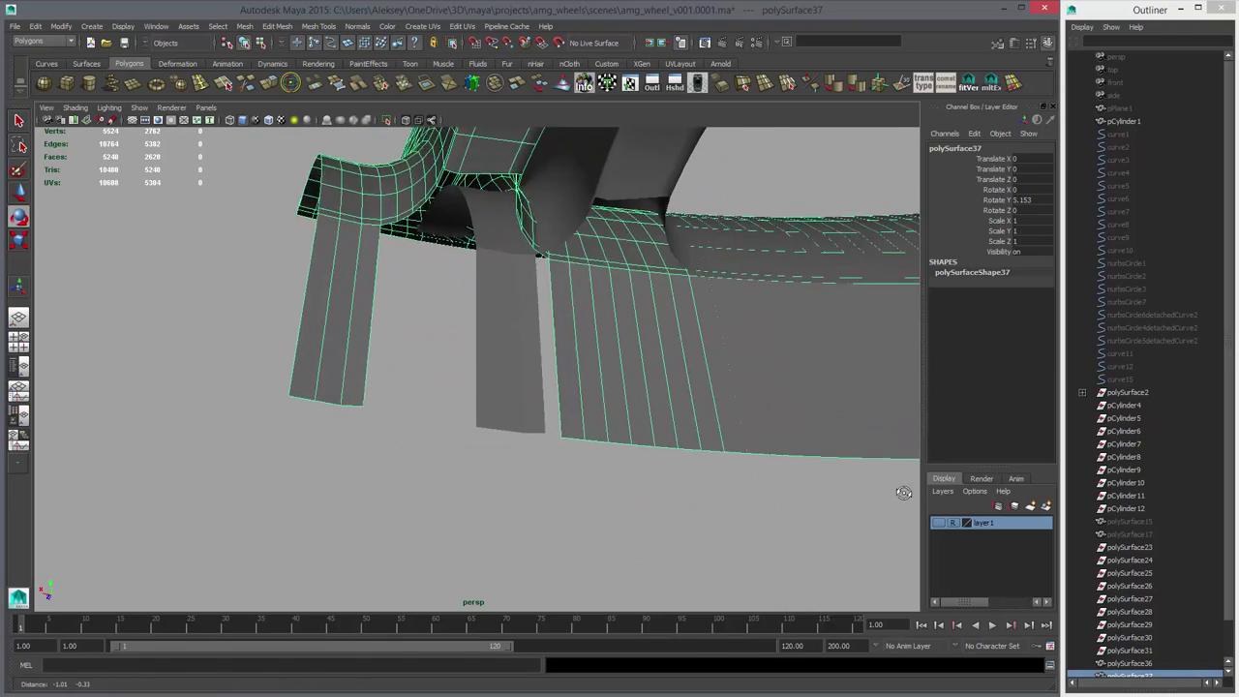
alt+drag(904, 492, 733, 399)
middle_drag(789, 383, 797, 387)
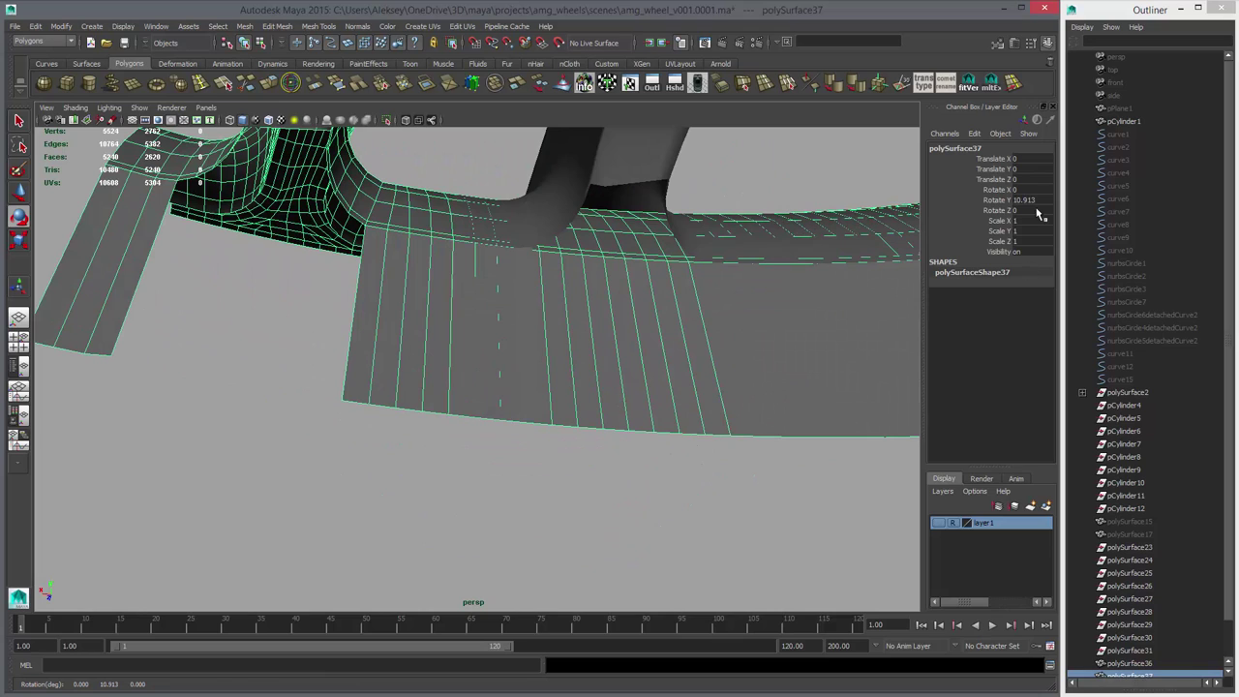
- Set the duplicate's Rotate Y to 18 so its skirt spans the opening below the spoke
key(Return)
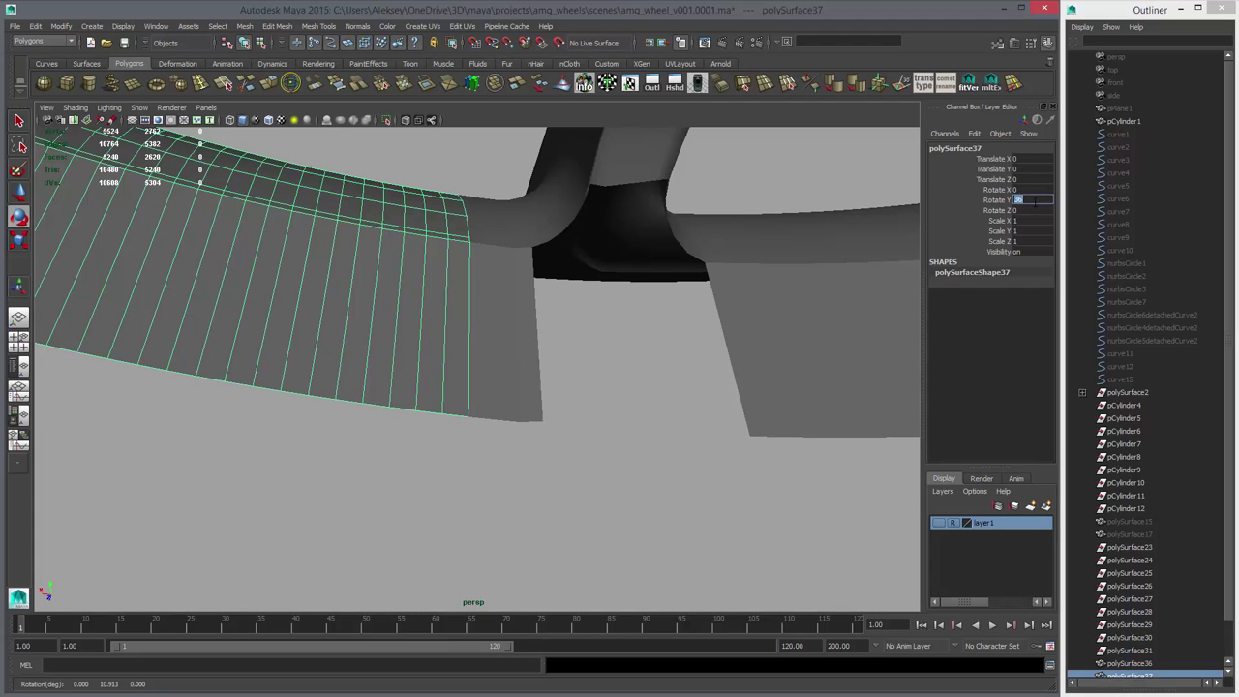
text(18)
key(Return)
- Delete all faces of the duplicate except the skirt strip spanning the opening below the original spoke
key(4)
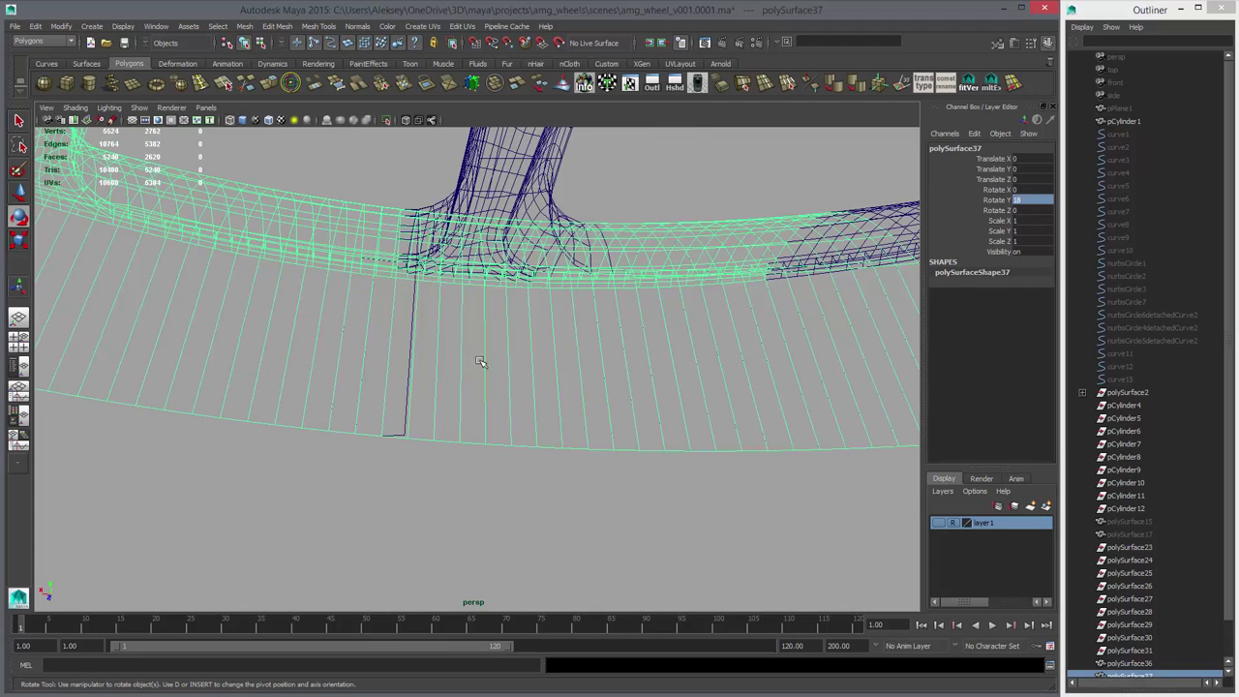
right_drag(454, 437, 454, 469)
drag(398, 417, 595, 492)
alt+right_drag(813, 387, 286, 356)
key(w)
alt+right_drag(540, 354, 329, 281)
alt+drag(329, 280, 399, 259)
shift+drag(349, 169, 836, 538)
key(Delete)
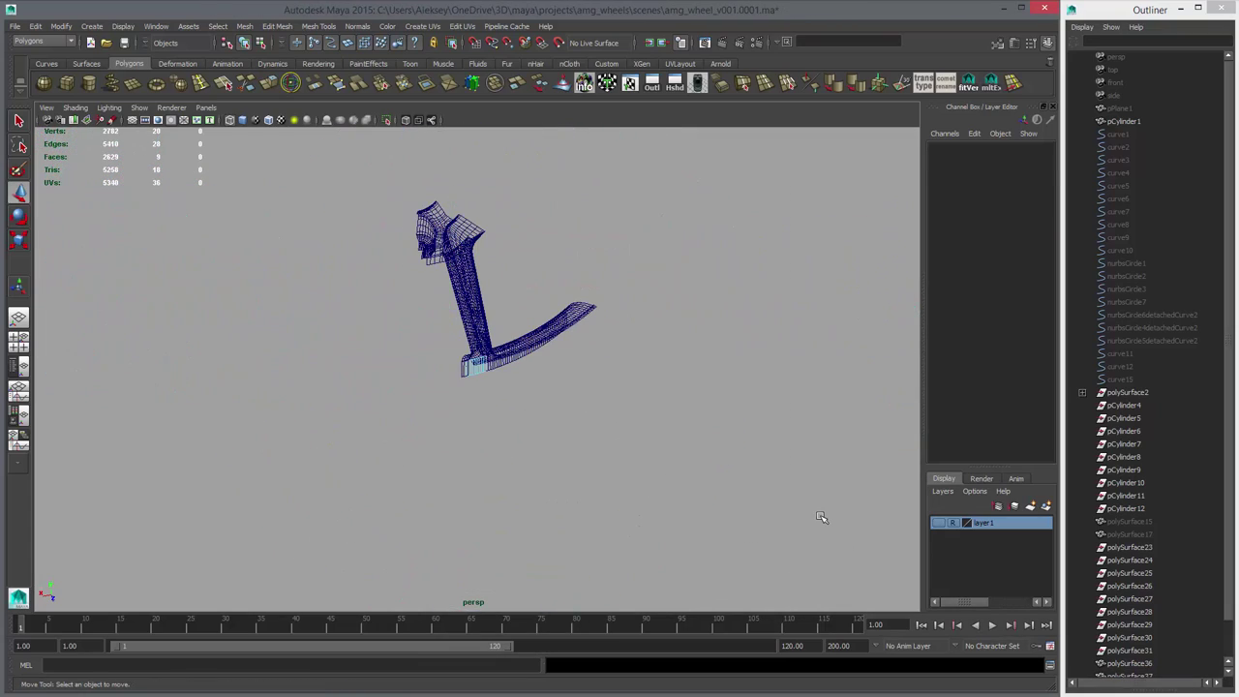
- Delete the original mesh's skirt face that overlaps the end of the filler strip
alt+drag(482, 332, 479, 455)
alt+right_drag(479, 455, 695, 494)
alt+drag(694, 494, 652, 461)
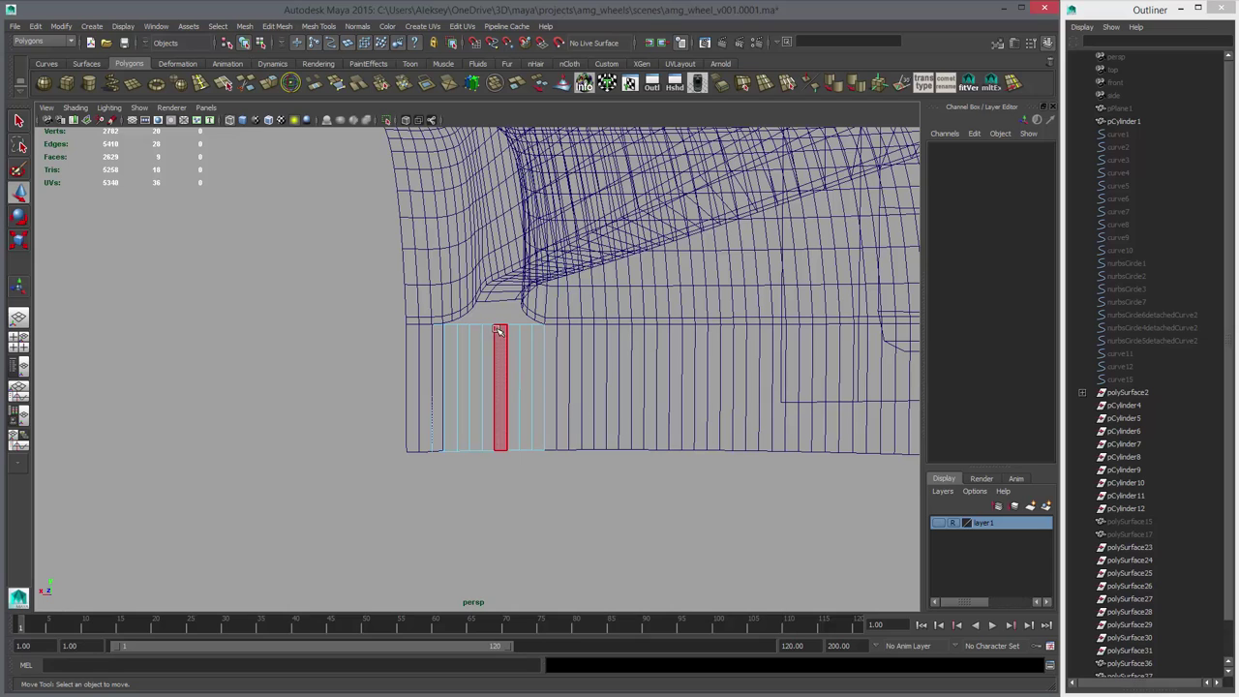
alt+right_drag(486, 347, 544, 287)
click(462, 230)
right_drag(461, 254, 438, 300)
click(411, 324)
click(427, 290)
click(432, 272)
click(402, 319)
key(Delete)
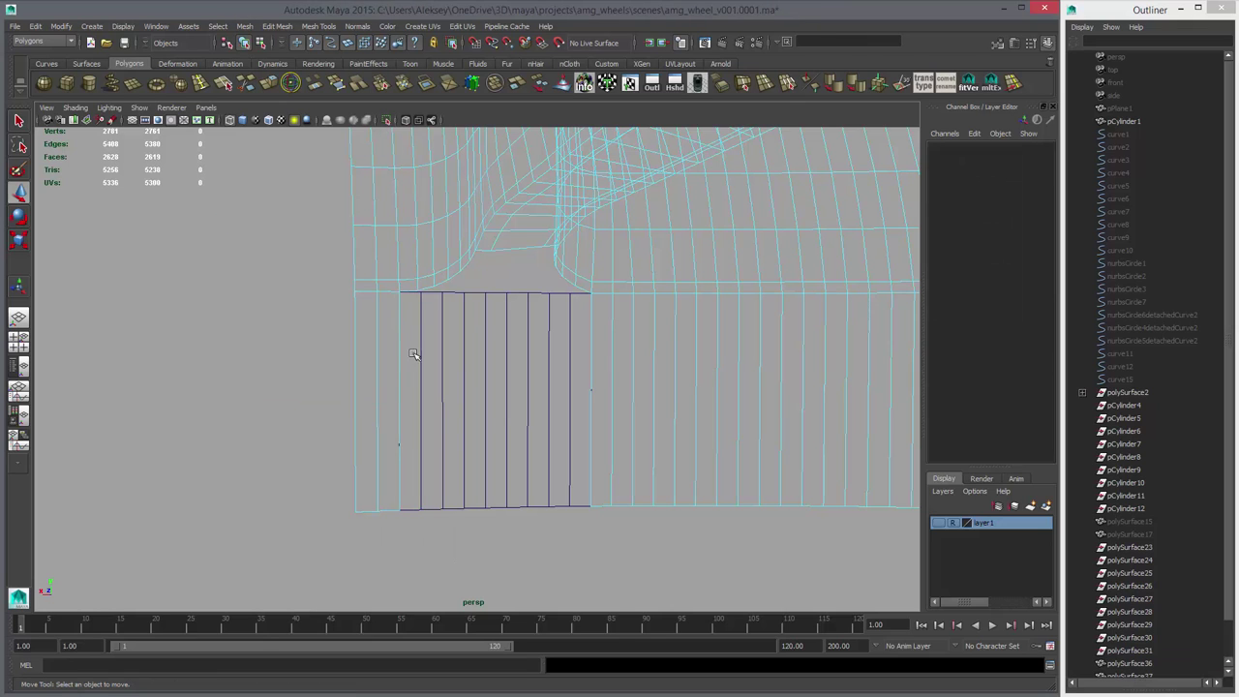
- Combine the filler strip with the wheel mesh, merge their shared vertices and return to smooth shading
drag(511, 523, 508, 515)
shift+drag(669, 306, 711, 372)
alt+drag(580, 225, 531, 184)
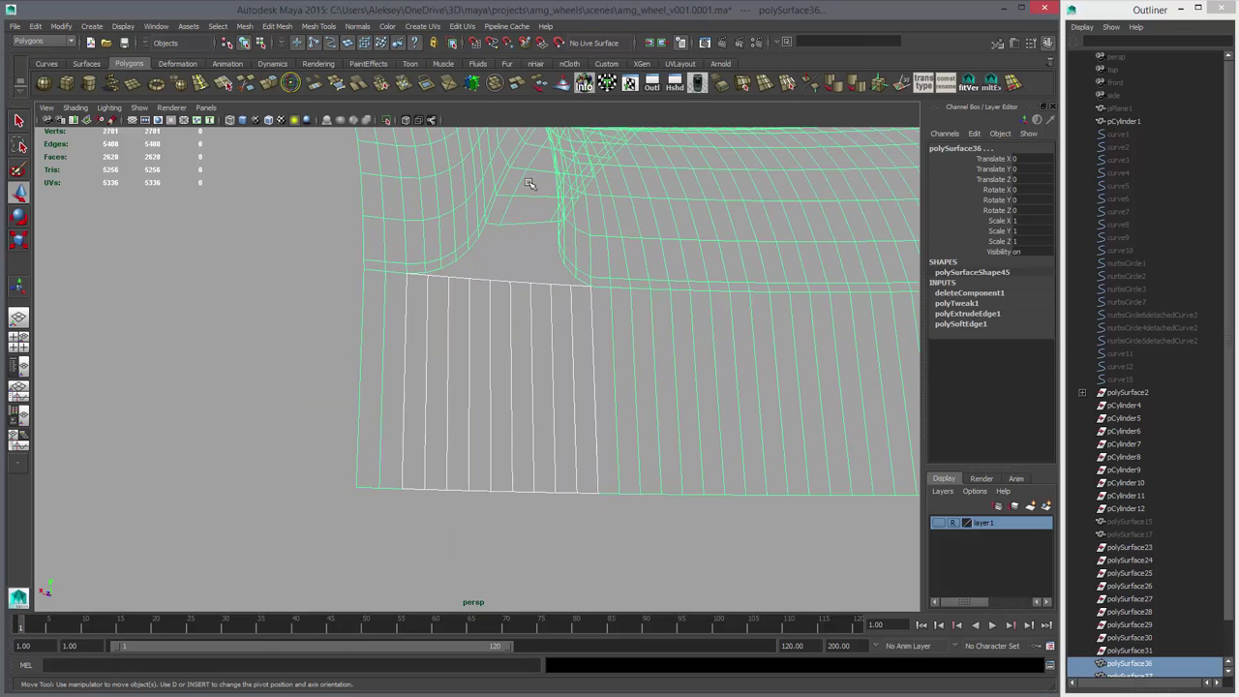
click(470, 86)
key(5)
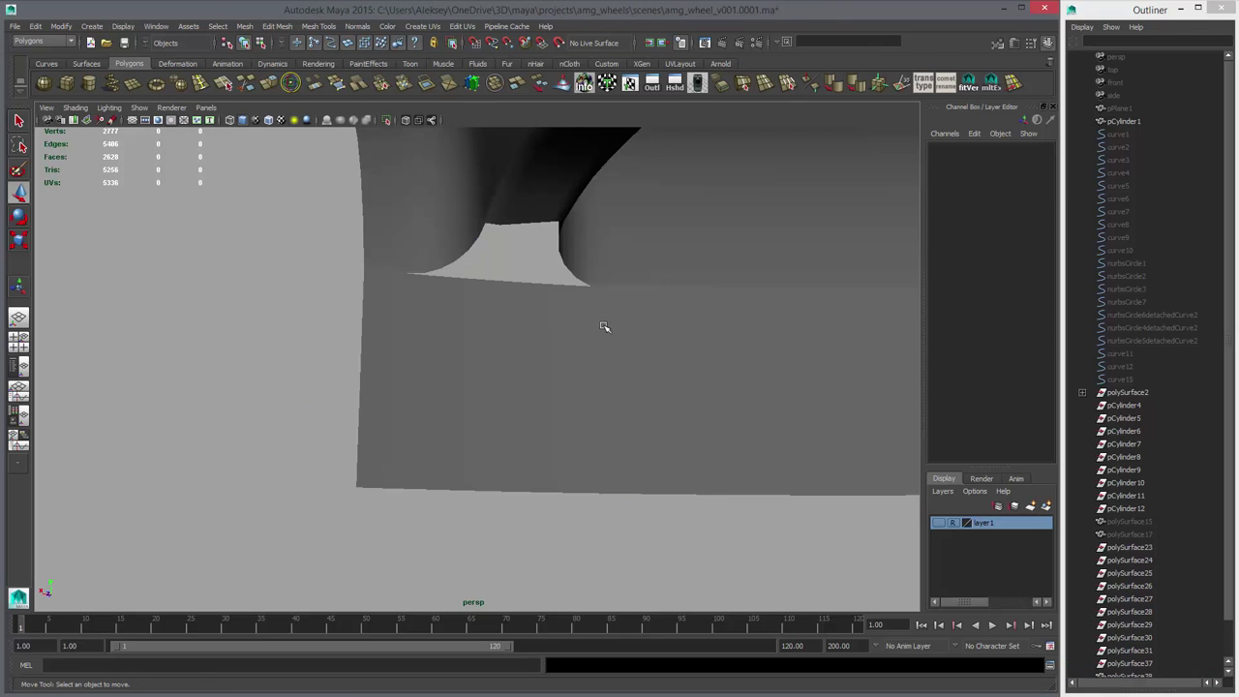
- Fill the hole between the spoke's end, the band and the skirt with a single face
mouse_move(604, 326)
alt+mouse_down()
mouse_move(663, 343)
mouse_move(661, 474)
mouse_move(513, 373)
mouse_move(542, 429)
alt+mouse_up()
click(637, 371)
alt+right_drag(542, 429, 597, 443)
alt+drag(597, 443, 566, 436)
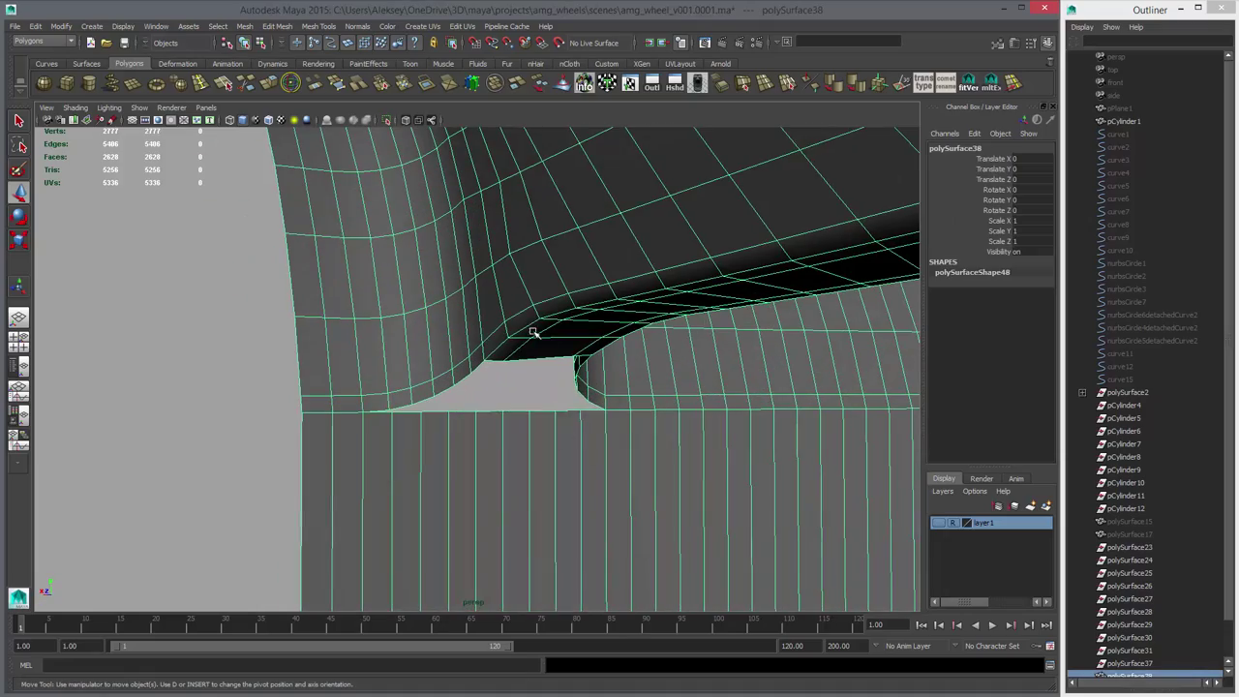
right_drag(533, 333, 532, 298)
click(491, 360)
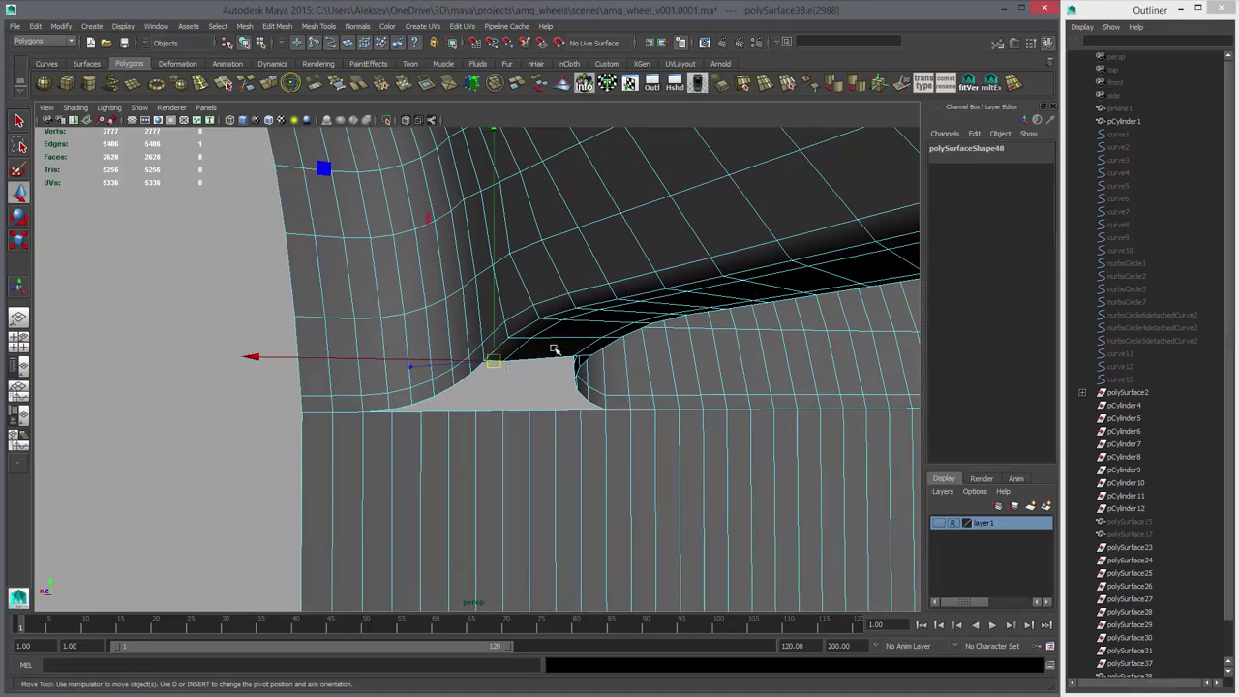
click(426, 85)
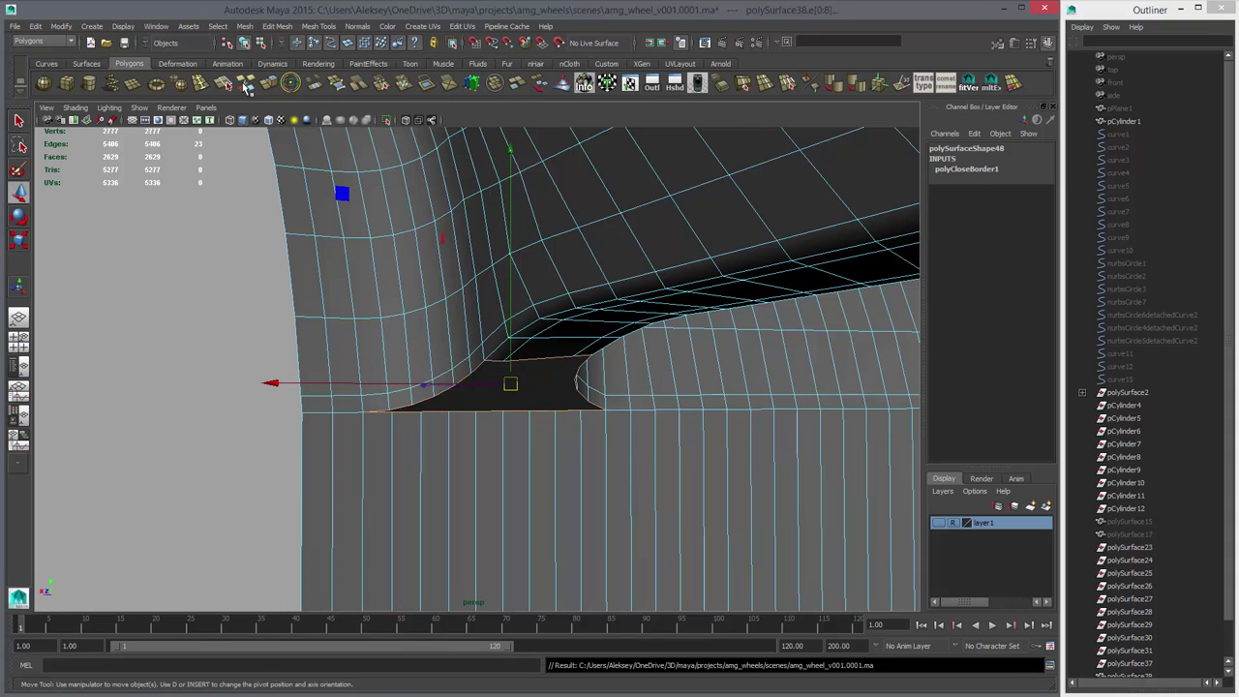
- Split the filled face into rows with four Multi-Cut edges joining matching vertices on its two curved sides
click(244, 84)
alt+drag(476, 218, 477, 321)
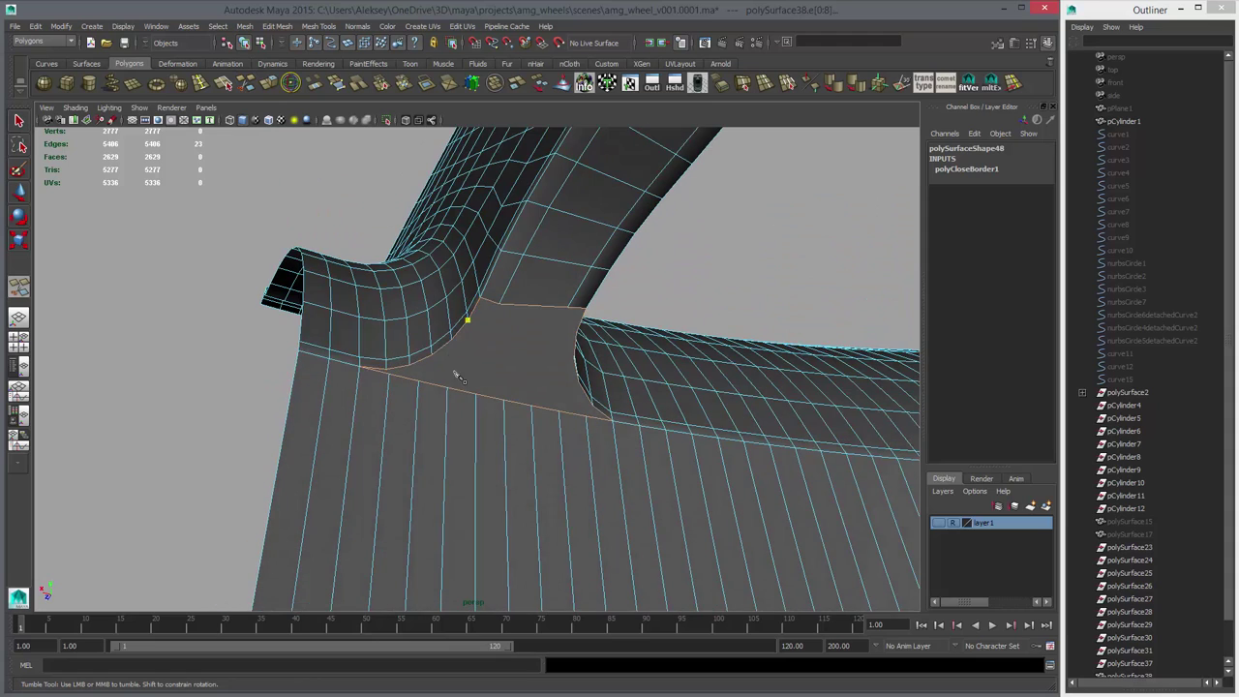
alt+drag(458, 375, 475, 324)
click(478, 307)
right_click(480, 308)
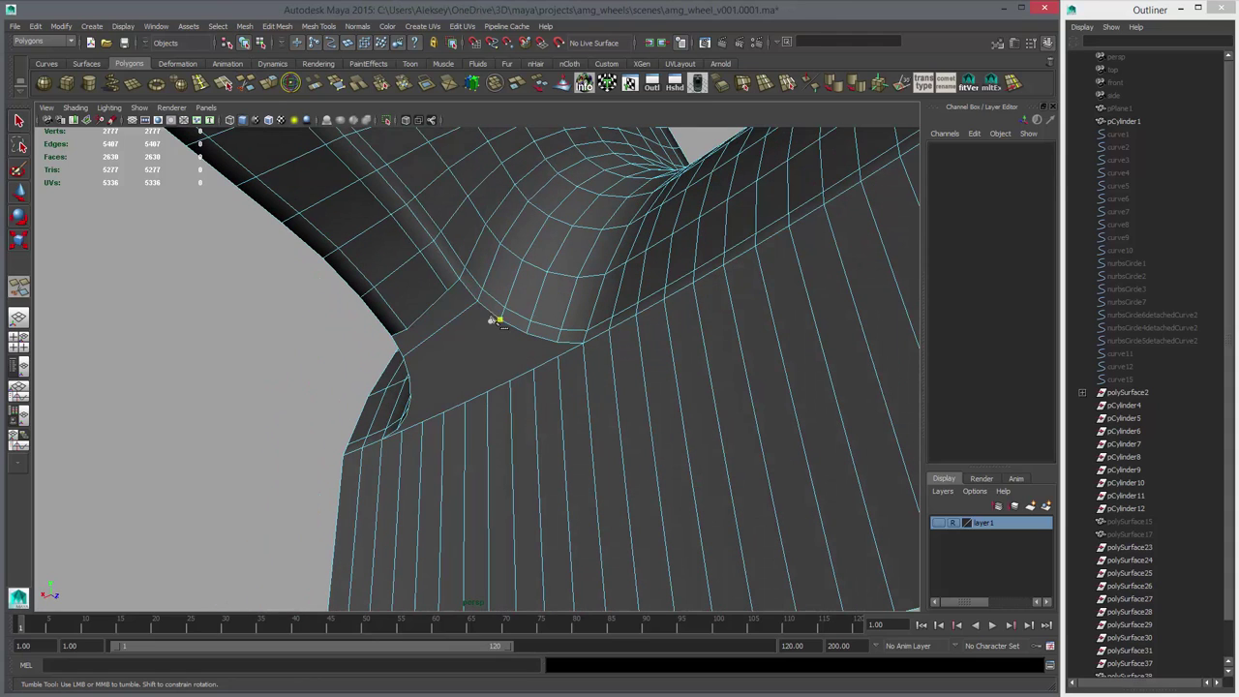
alt+drag(459, 374, 457, 358)
right_click(435, 376)
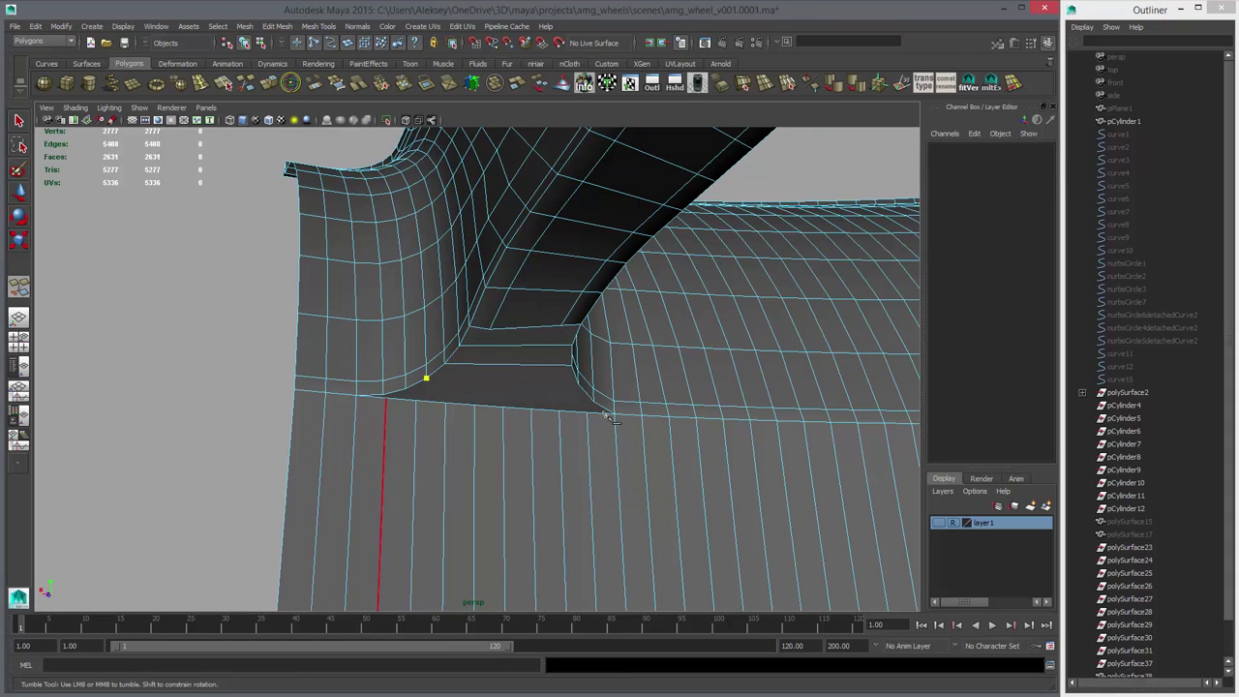
alt+drag(607, 416, 545, 371)
key(Return)
alt+drag(603, 407, 423, 381)
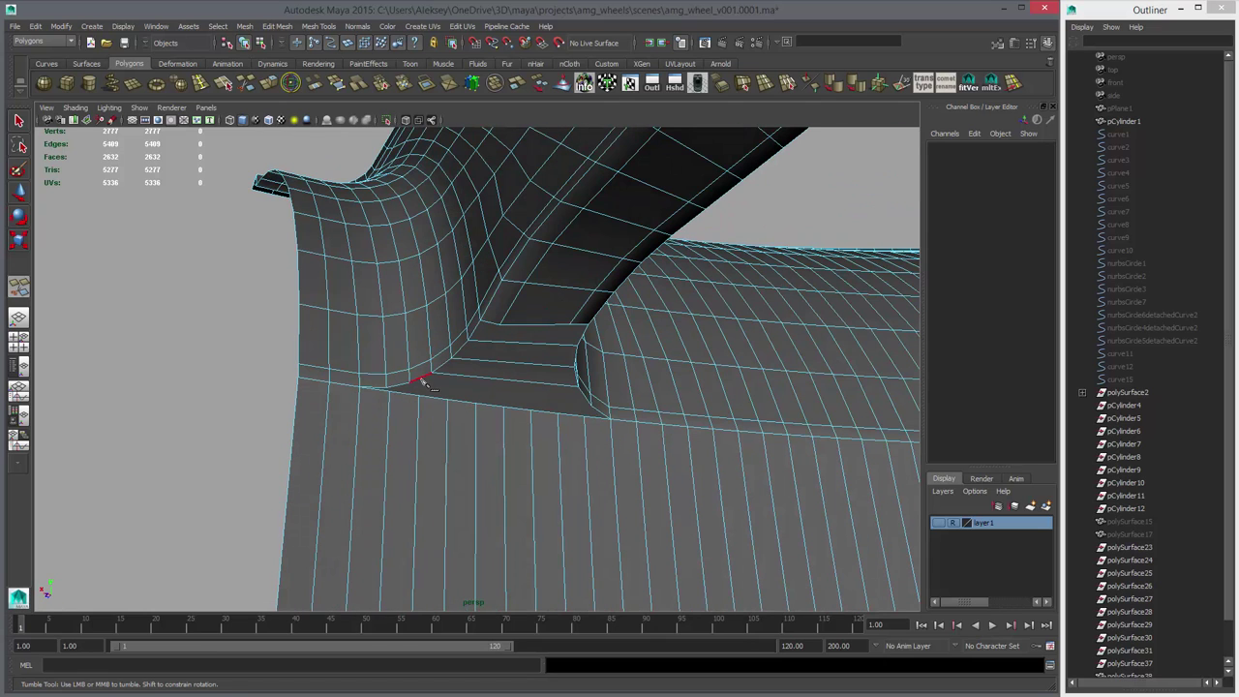
click(587, 409)
key(Return)
alt+drag(514, 428, 556, 413)
- Insert an edge loop around the skirt just below the band, using Equal distance from edge with Auto complete on
click(211, 84)
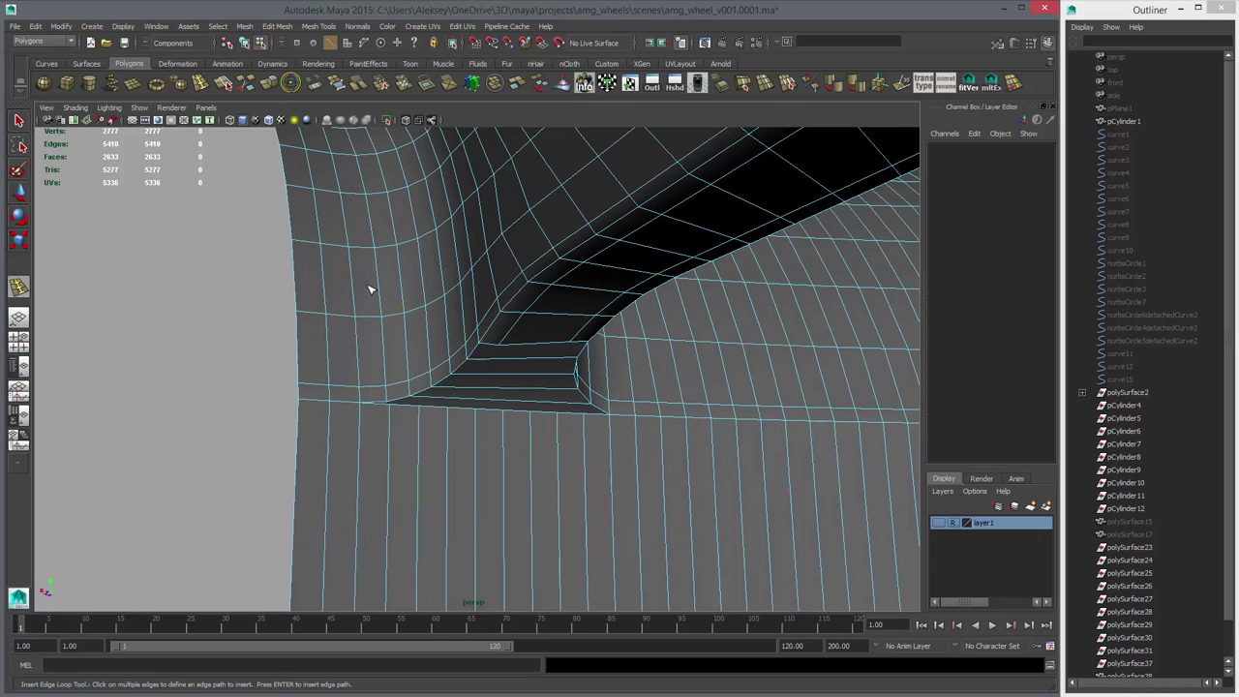
double_click(19, 287)
click(879, 162)
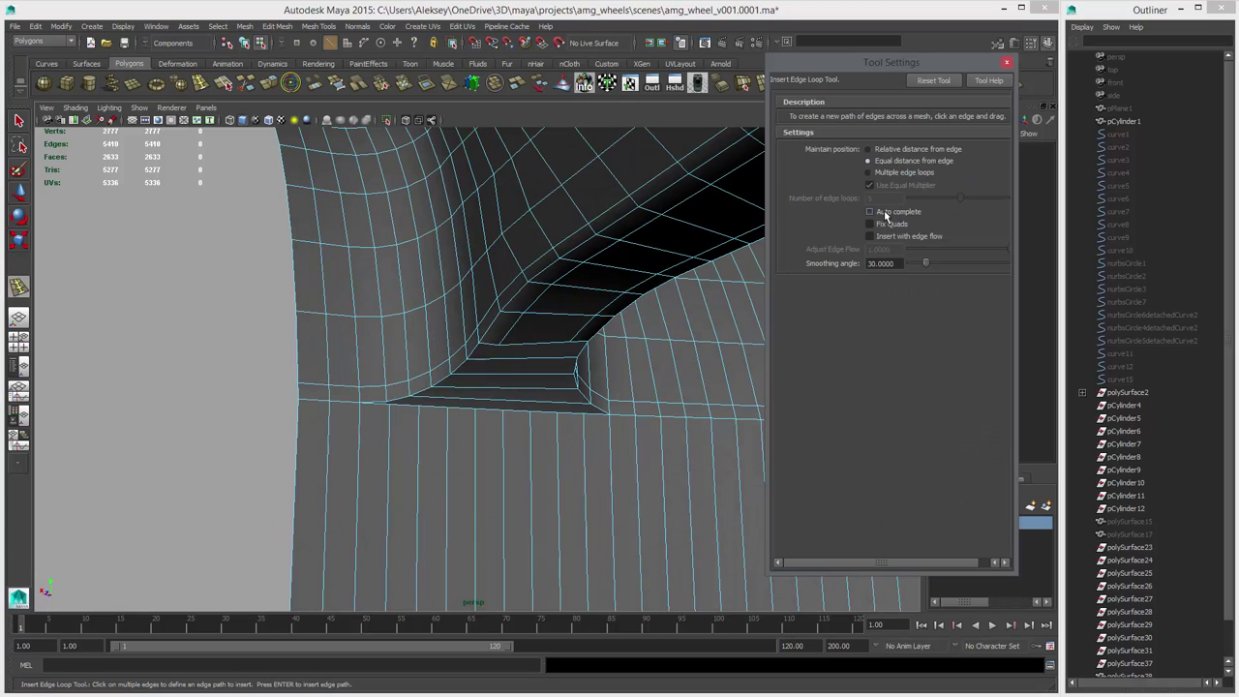
click(884, 214)
drag(422, 417, 422, 435)
alt+drag(394, 367, 356, 397)
- Snap the skirt vertex at the filled area's pointed end onto the neighbouring band vertex, merge them, and preview the smoothed mesh
key(w)
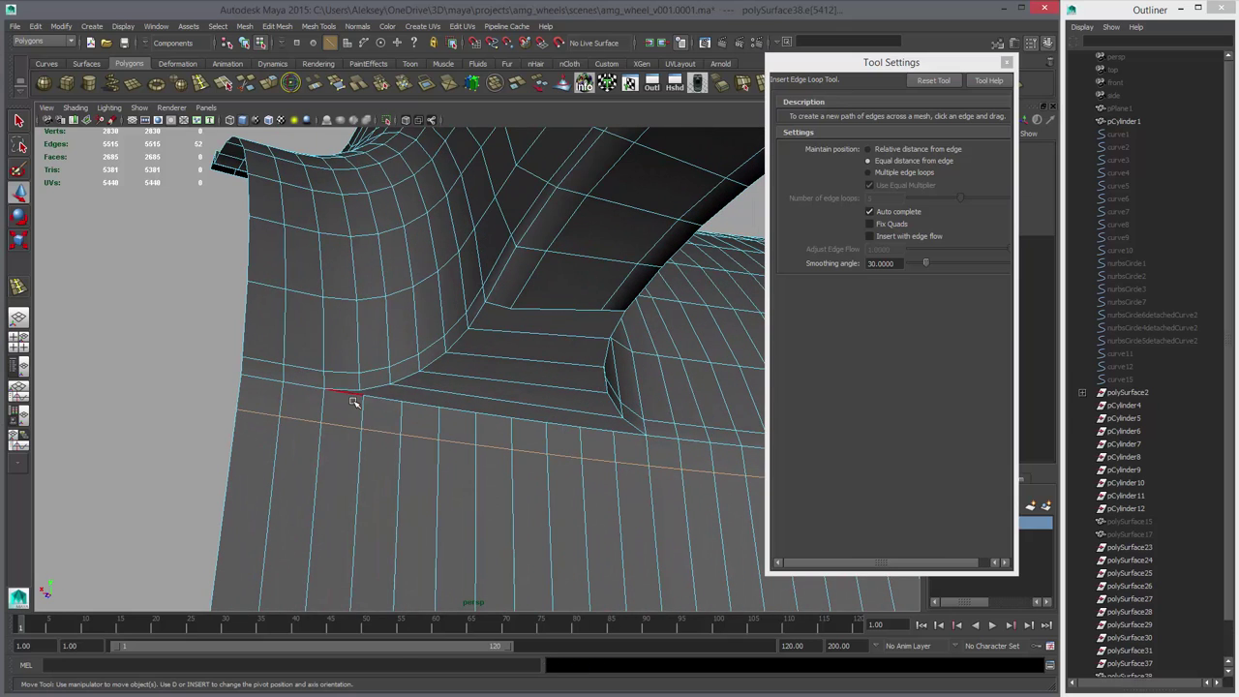
right_drag(354, 401, 296, 402)
click(364, 397)
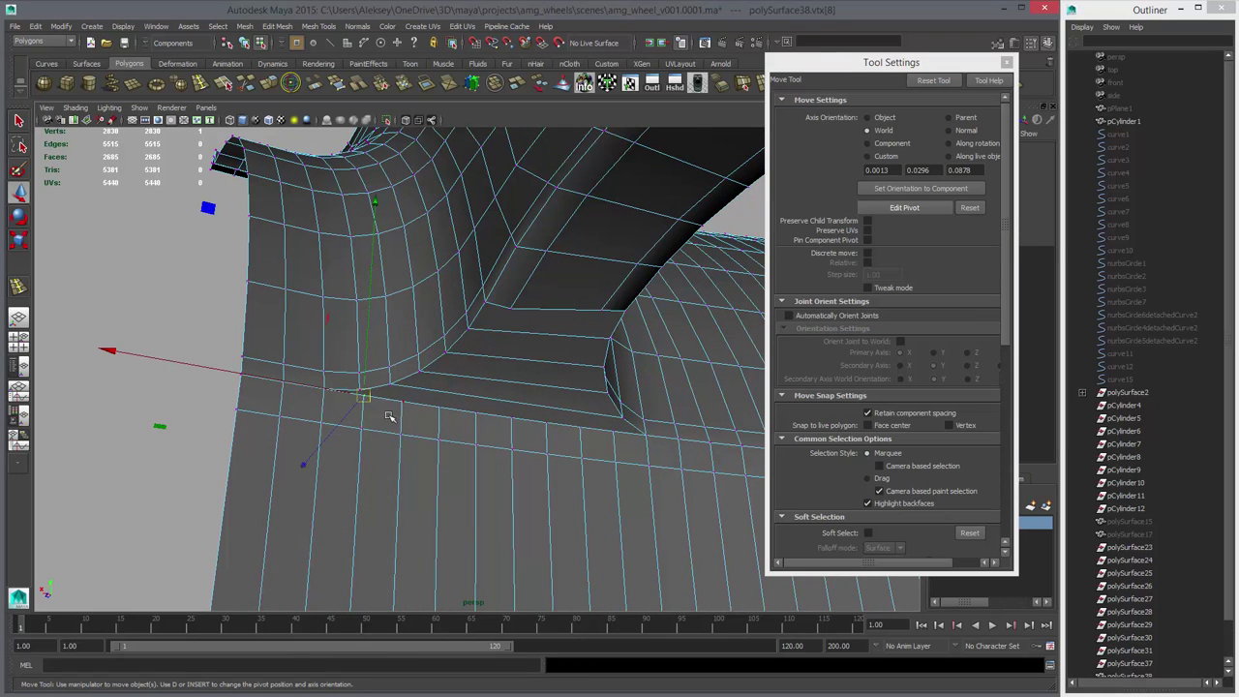
key(v)
drag(364, 397, 360, 391)
right_drag(395, 411, 416, 397)
click(416, 397)
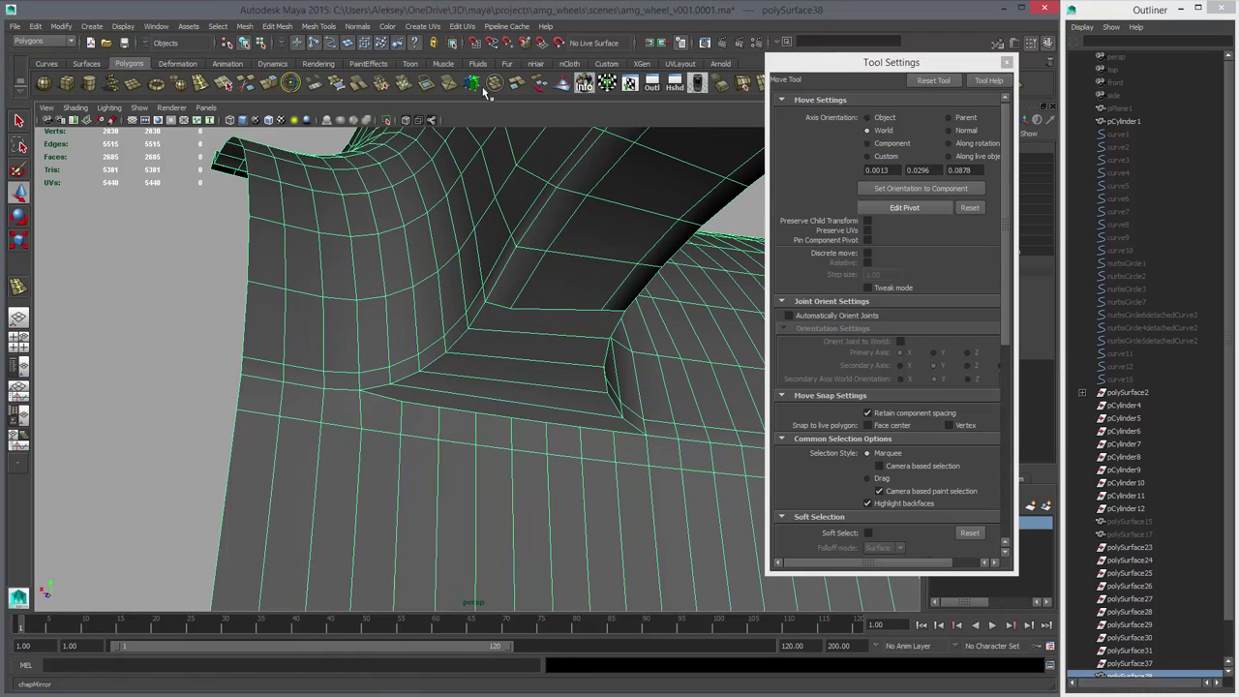
click(384, 83)
click(496, 344)
key(3)
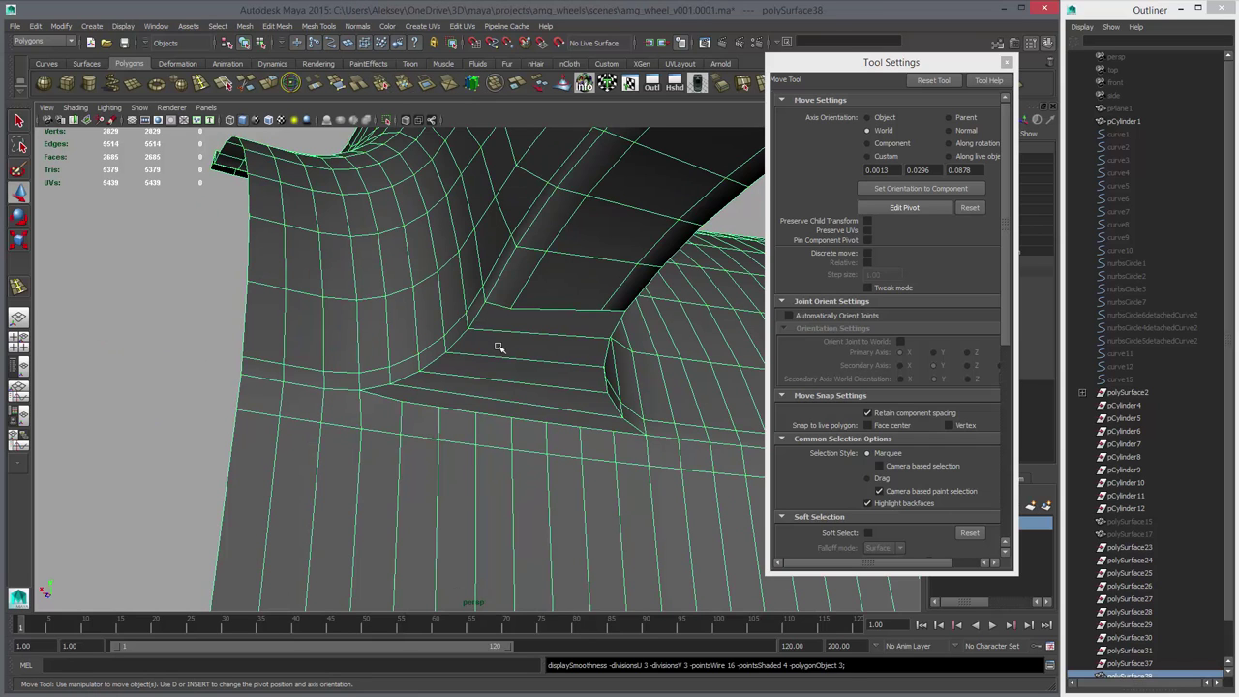
key(1)
- Insert two edge loops across the filled rows, one near each curved side
alt+drag(472, 334, 440, 280)
click(201, 84)
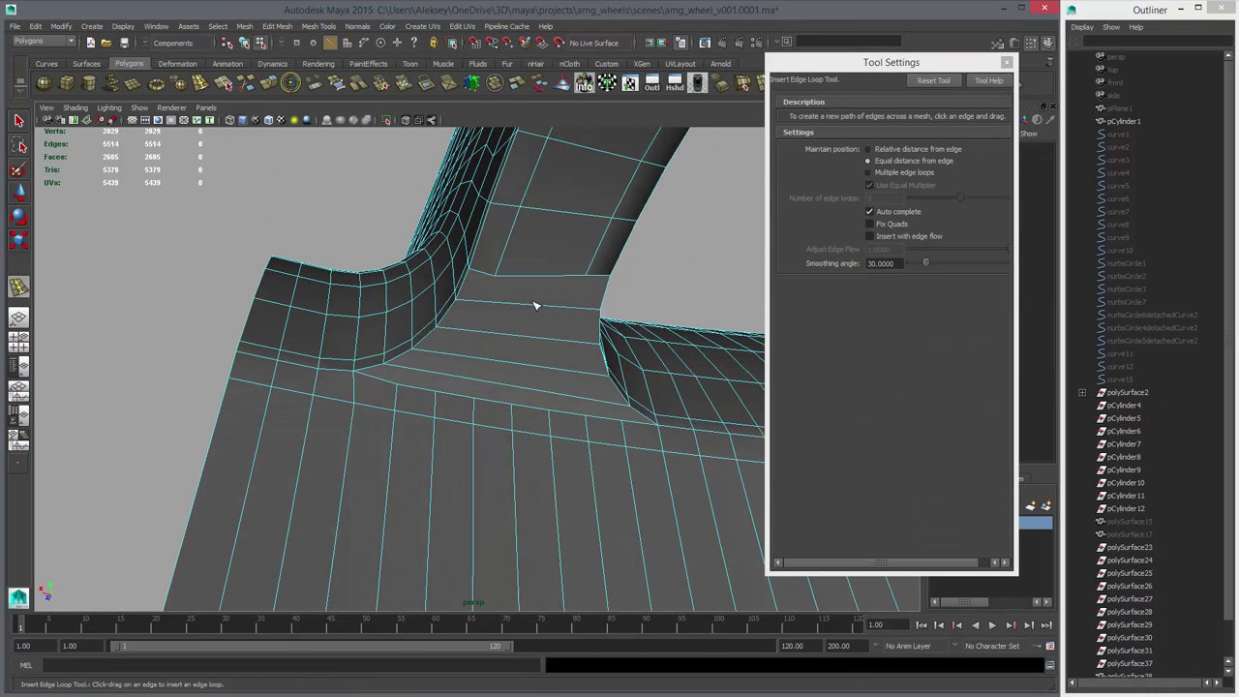
drag(500, 310, 581, 312)
- Cut an edge with Multi-Cut from the vertex at the spoke's end to the first row edge of the filled area
click(252, 85)
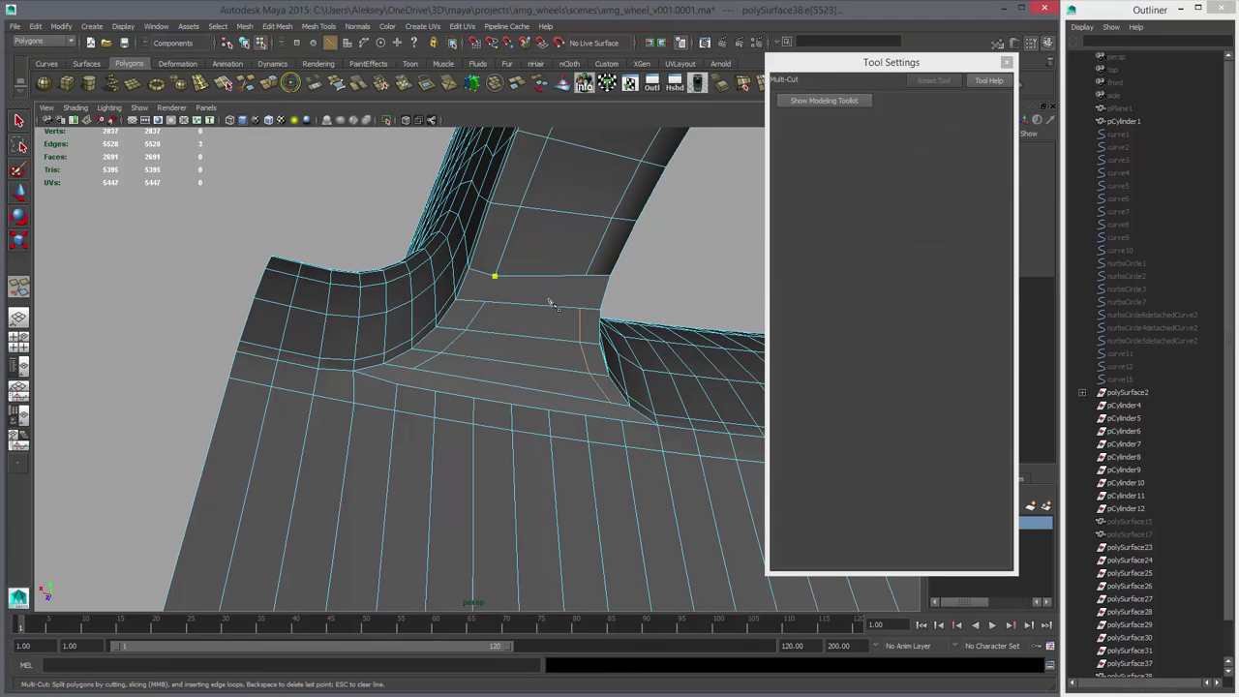
click(536, 306)
right_click(547, 310)
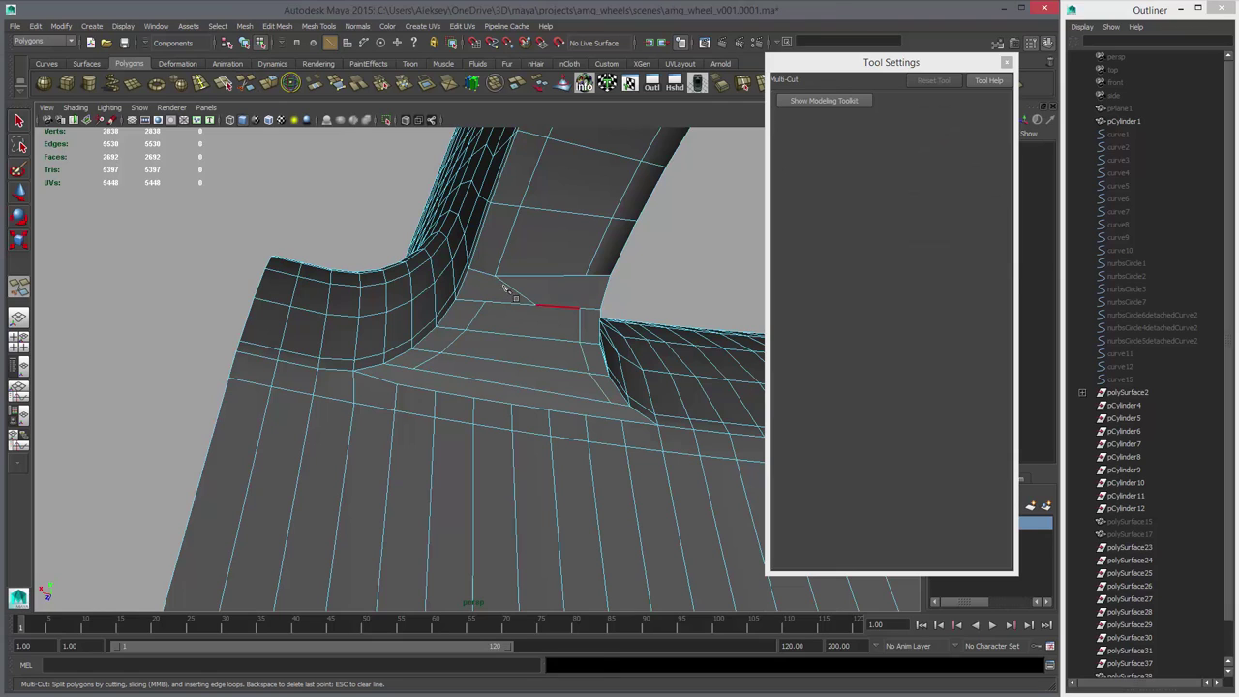
- Undo the last cut, redo it with Multi-Cut to join the filled rows to the spoke's end vertices, and preview the smoothed mesh
key(ctrl+z)
key(Return)
right_click(569, 292)
alt+drag(581, 319, 512, 341)
key(w)
key(3)
key(1)
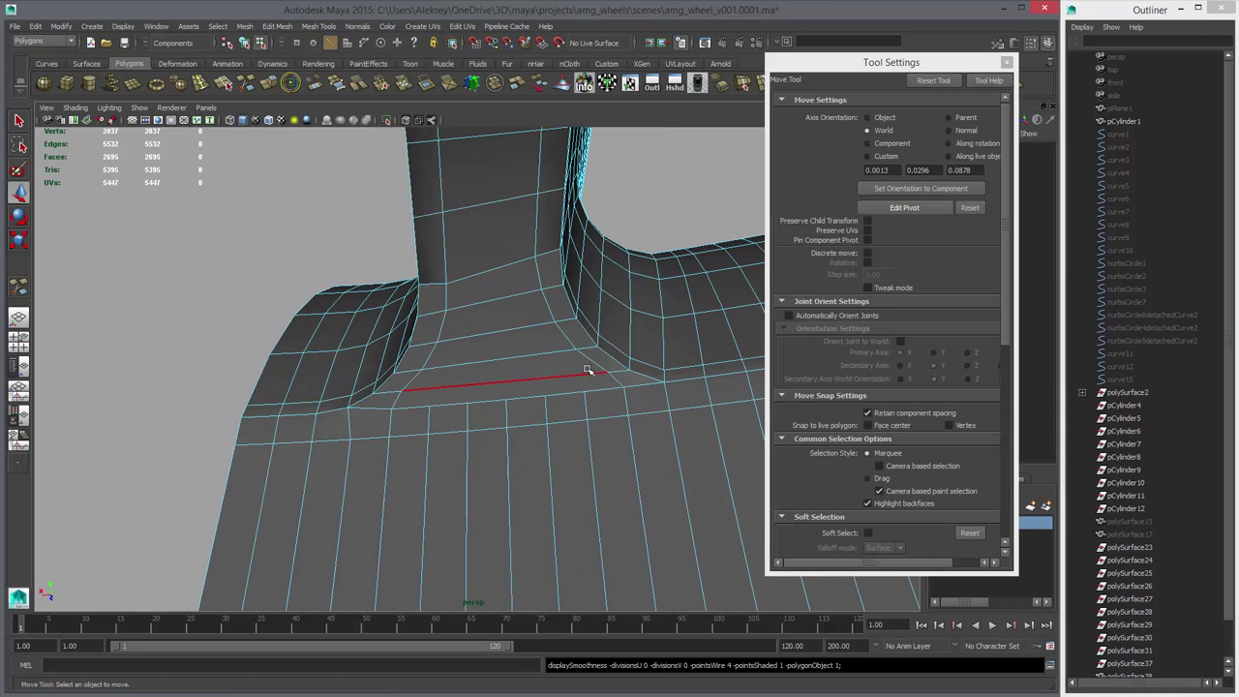
- Insert one centred edge loop along the spoke using Multiple edge loops with the number of edge loops set to 1
alt+drag(528, 398, 549, 315)
scroll(565, 420, down, 6)
alt+drag(579, 399, 427, 448)
scroll(664, 403, up, 3)
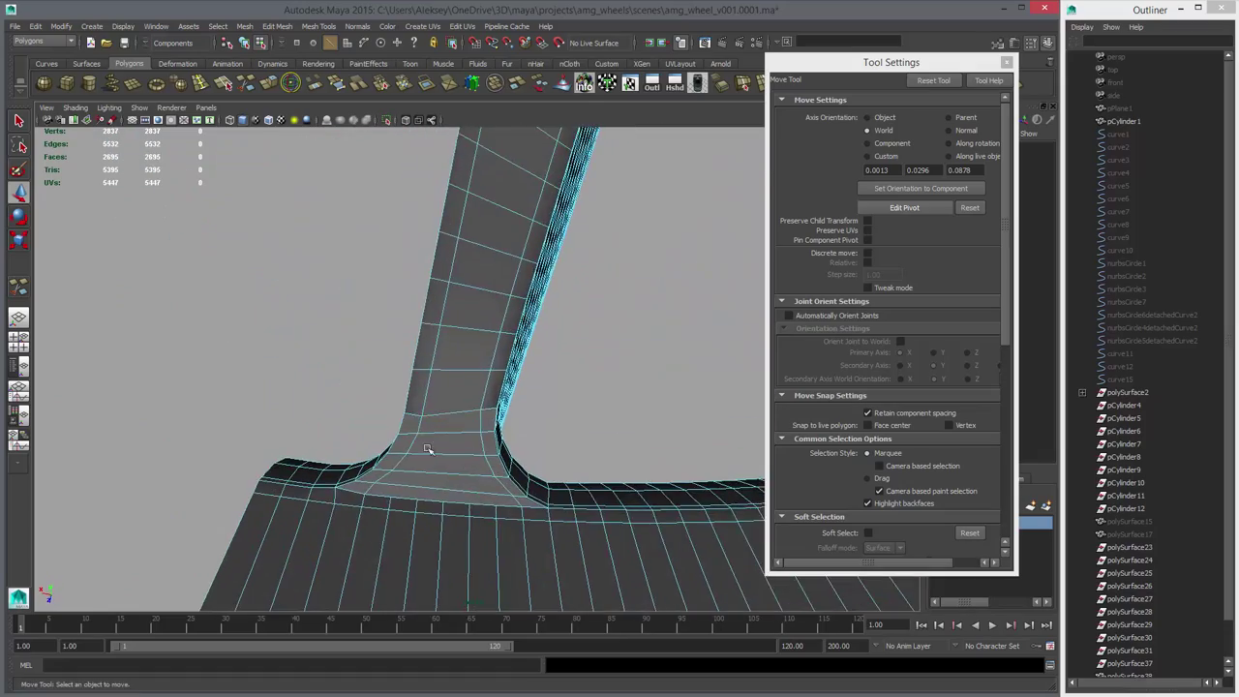
alt+drag(466, 333, 494, 336)
right_drag(481, 326, 481, 359)
click(476, 336)
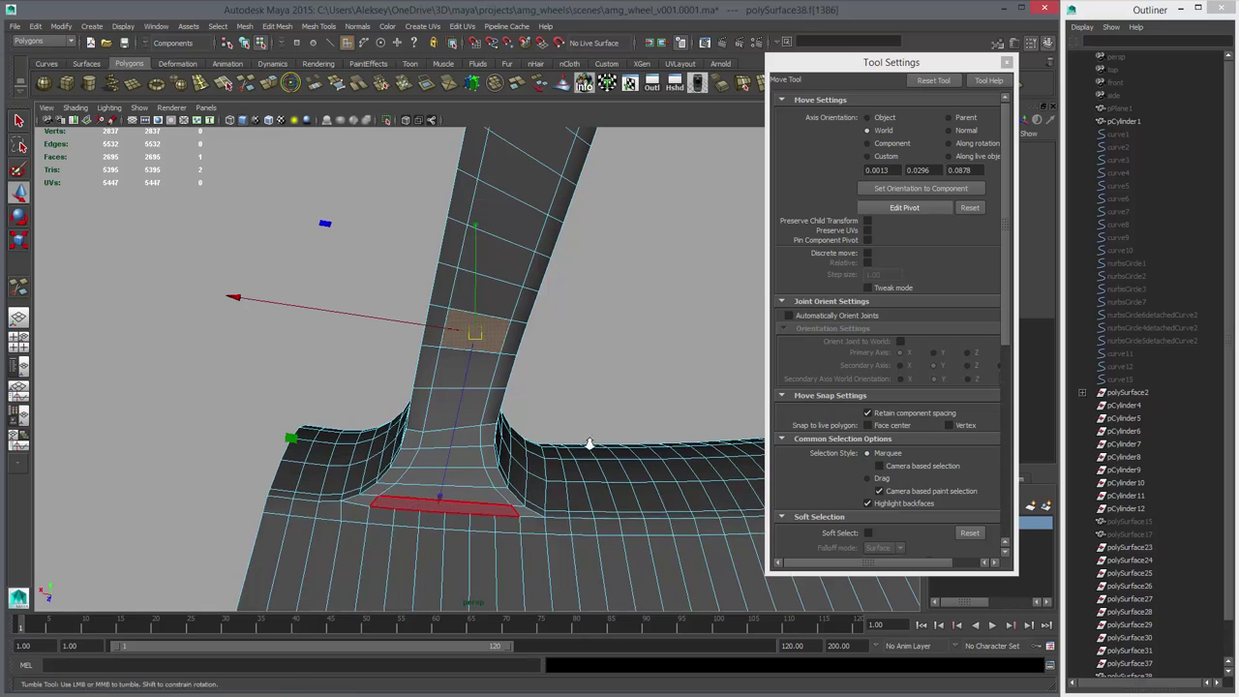
alt+right_drag(588, 442, 526, 419)
click(203, 84)
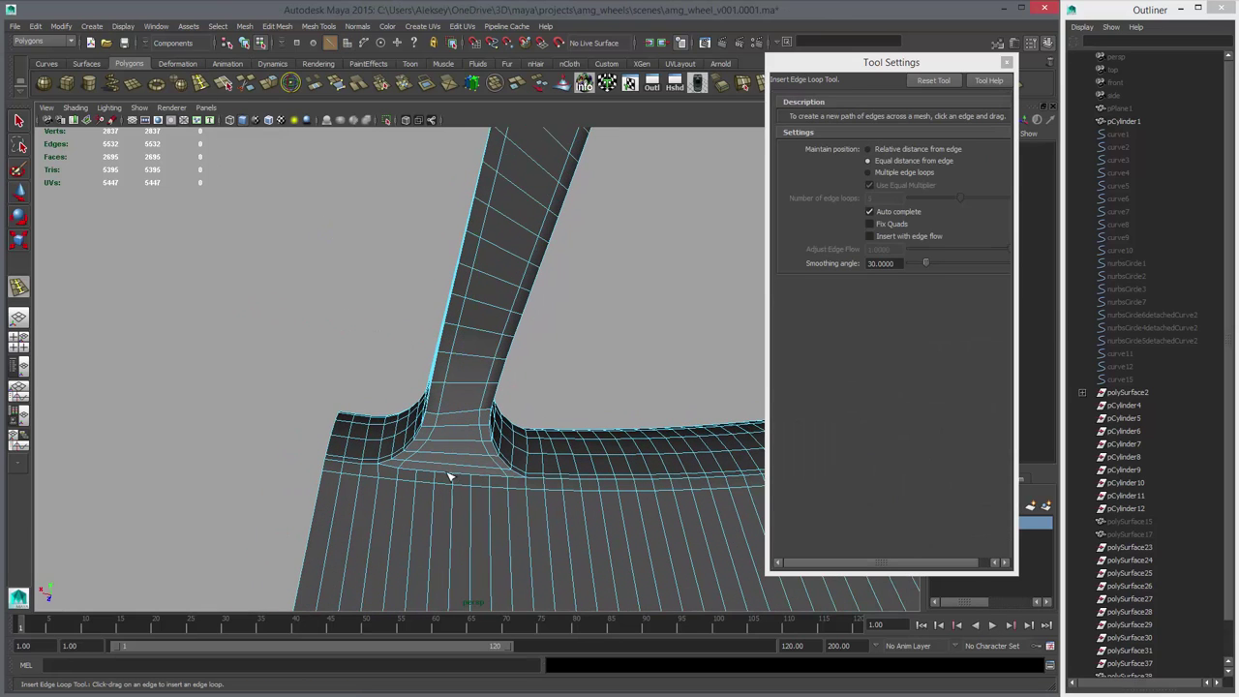
click(915, 172)
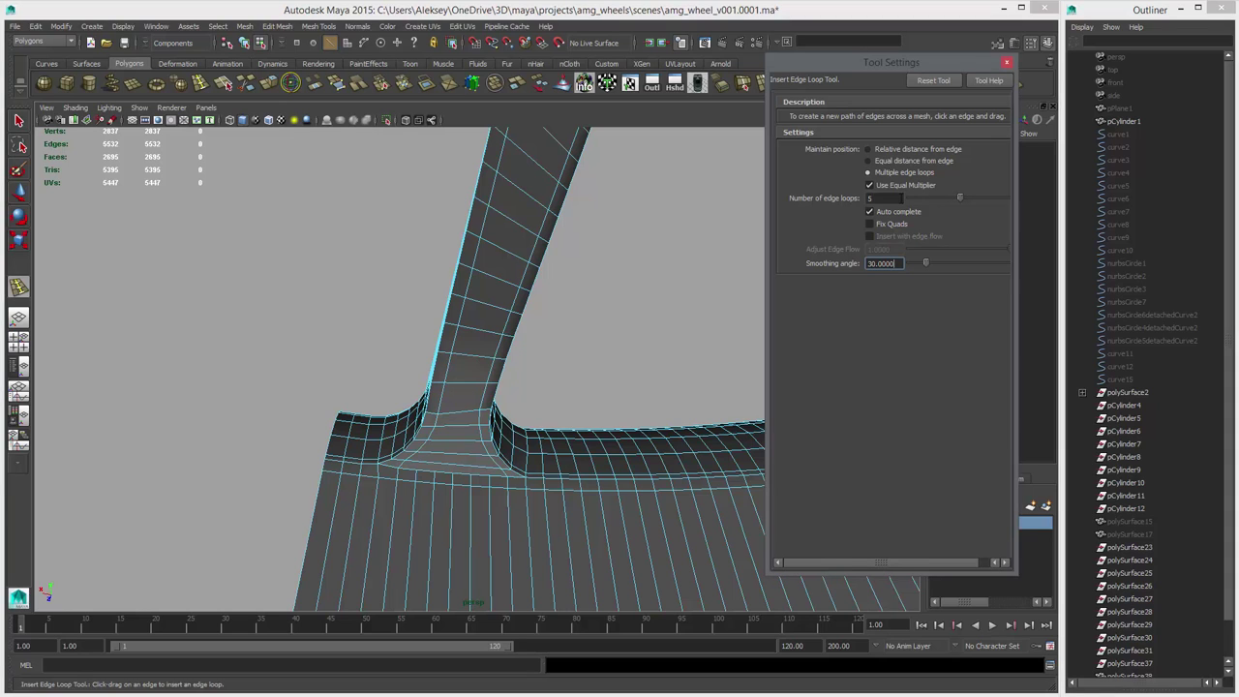
alt+drag(602, 362, 578, 337)
click(460, 315)
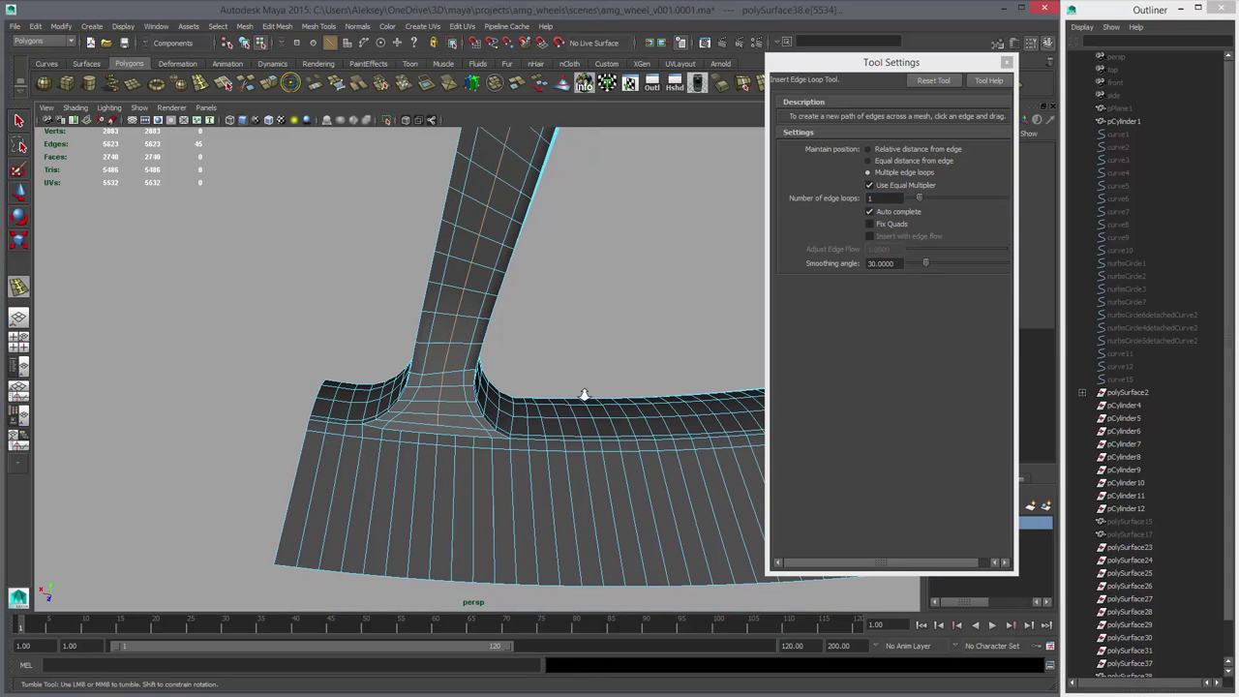
- Cut an edge with Multi-Cut from the centre loop's lower end across the last filled row to the band edge
alt+right_drag(584, 396, 643, 407)
click(223, 84)
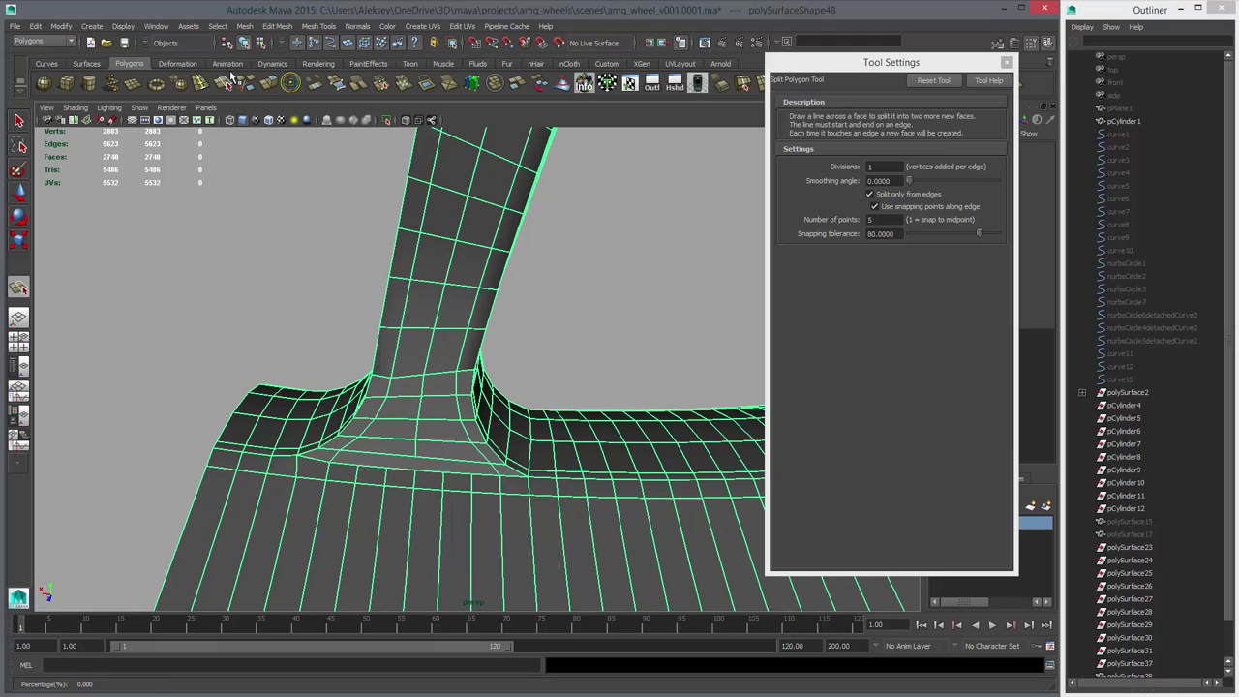
key(w)
click(250, 87)
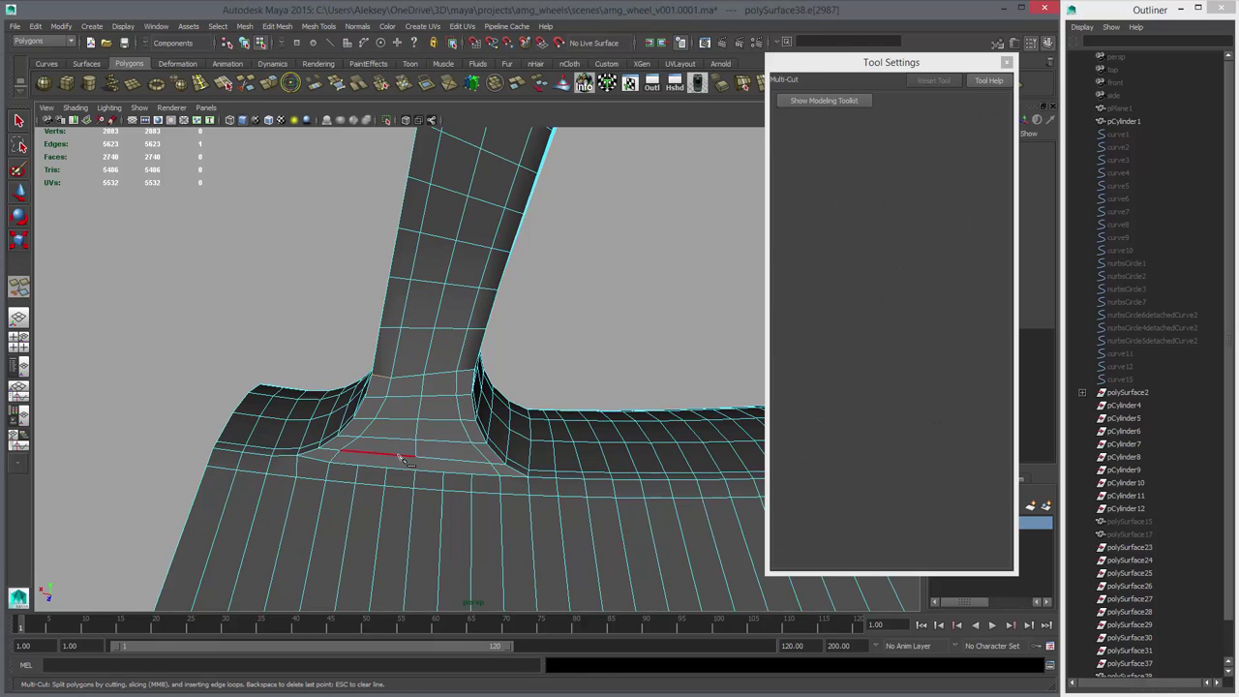
key(w)
- Soften the edge shading of the mesh in object mode and inspect the surface around the spoke's base
right_drag(454, 445, 475, 391)
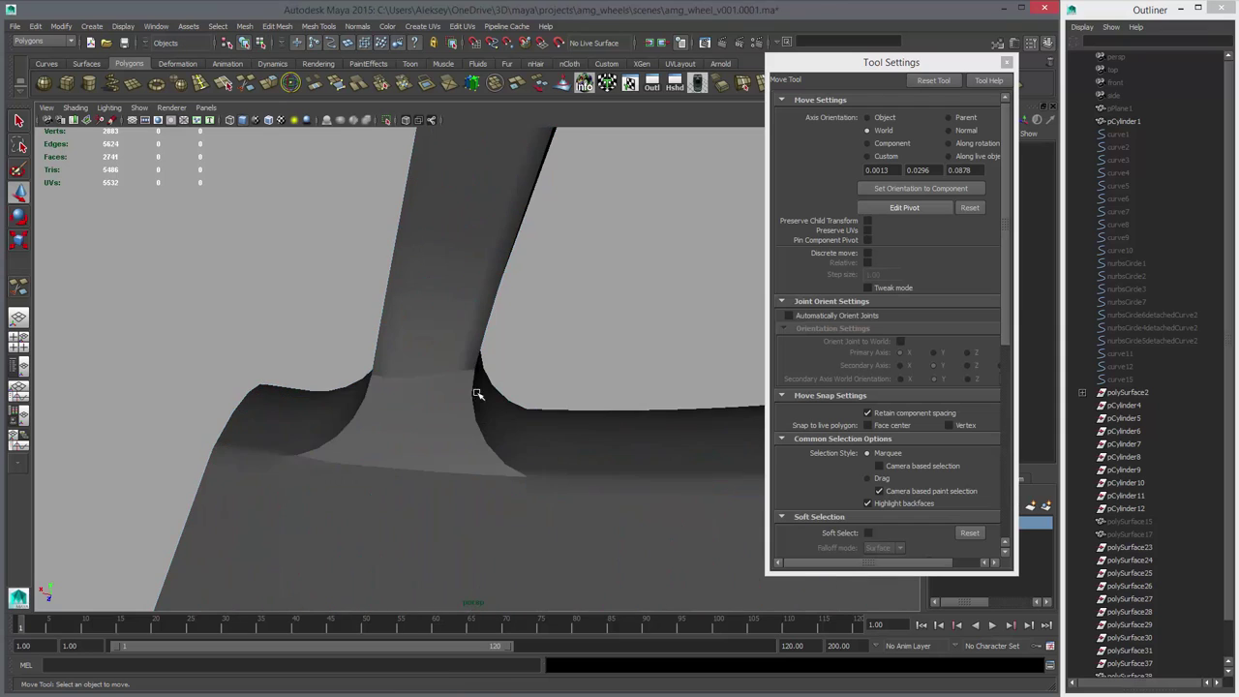
click(471, 345)
click(826, 105)
drag(818, 62, 835, 129)
click(578, 301)
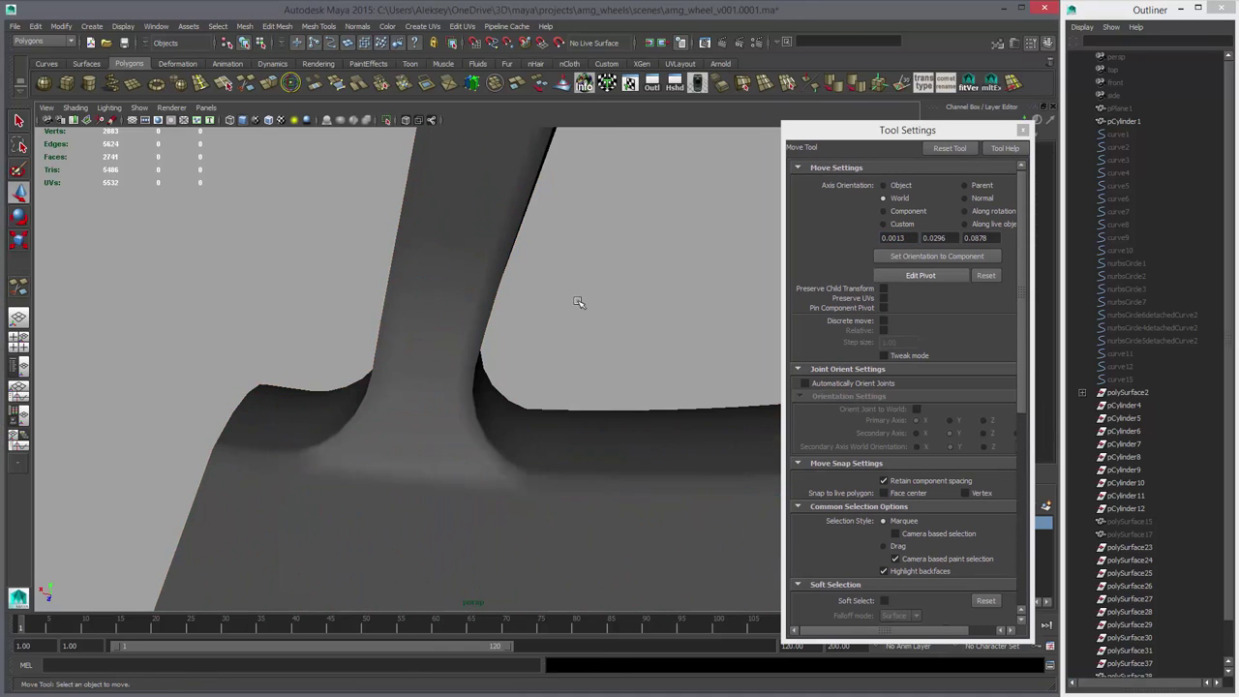
alt+drag(578, 301, 624, 307)
click(476, 344)
click(632, 368)
alt+drag(632, 368, 352, 461)
- Delete one segment of the spoke's centre edge loop a few rows above its base
click(439, 406)
right_drag(430, 300, 434, 277)
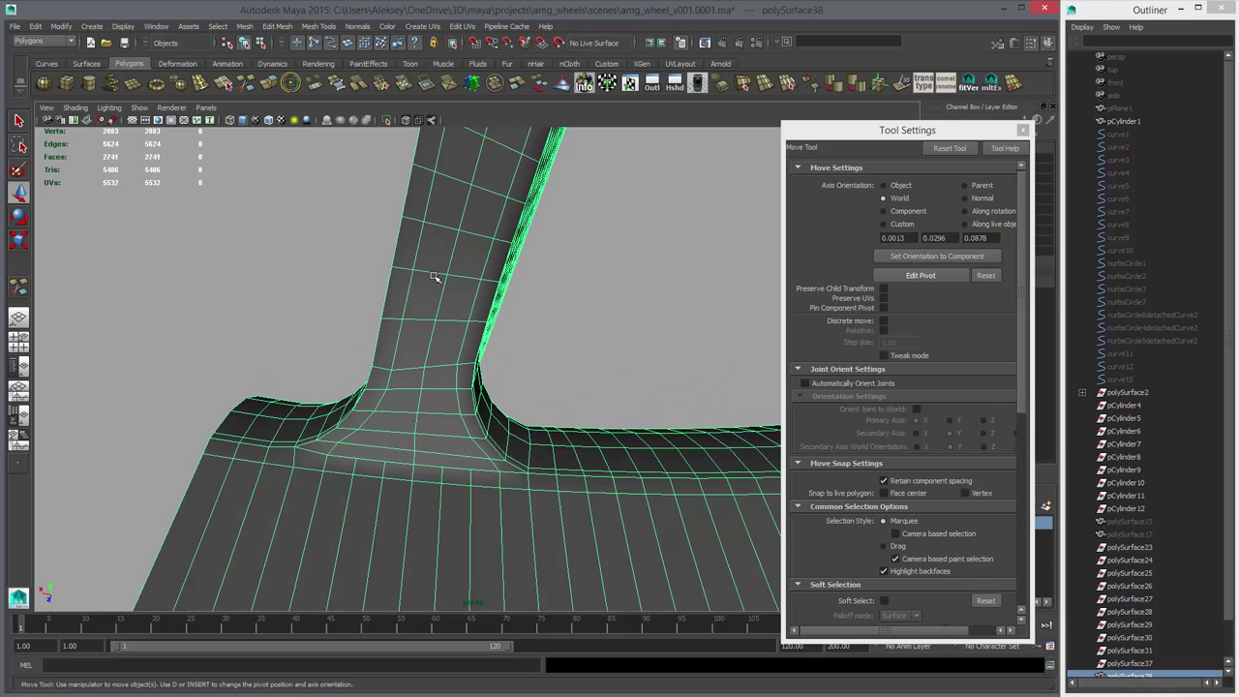
click(455, 243)
key(Delete)
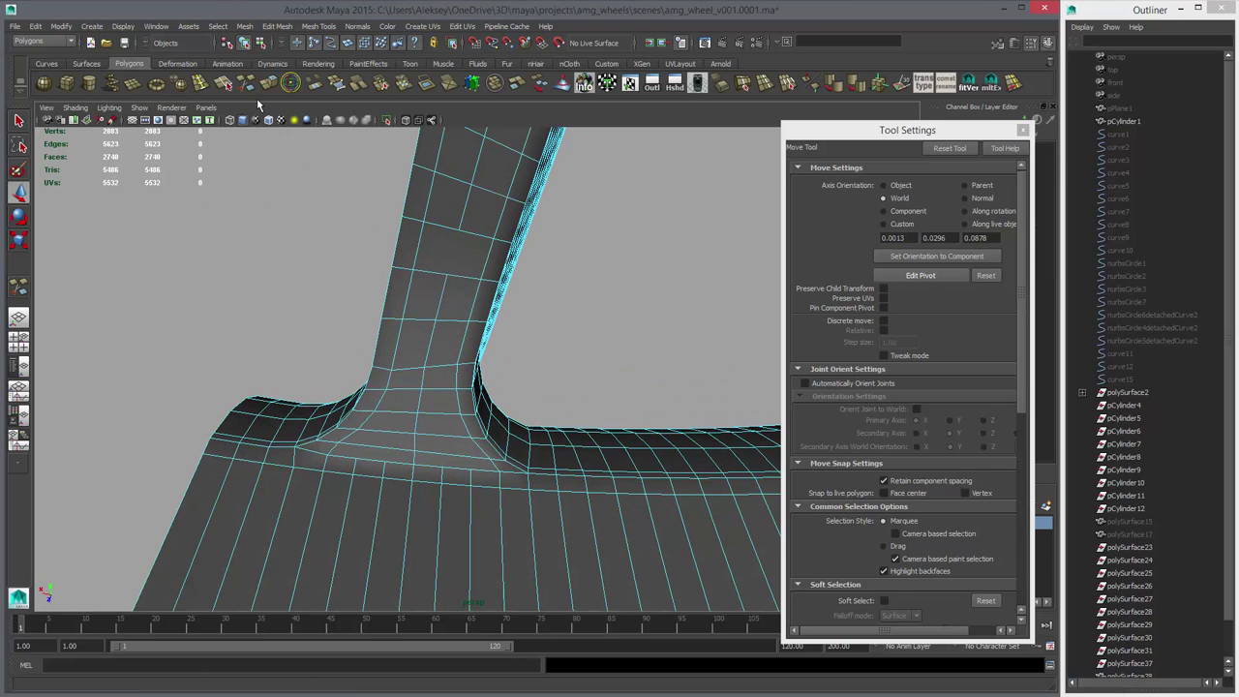
click(229, 85)
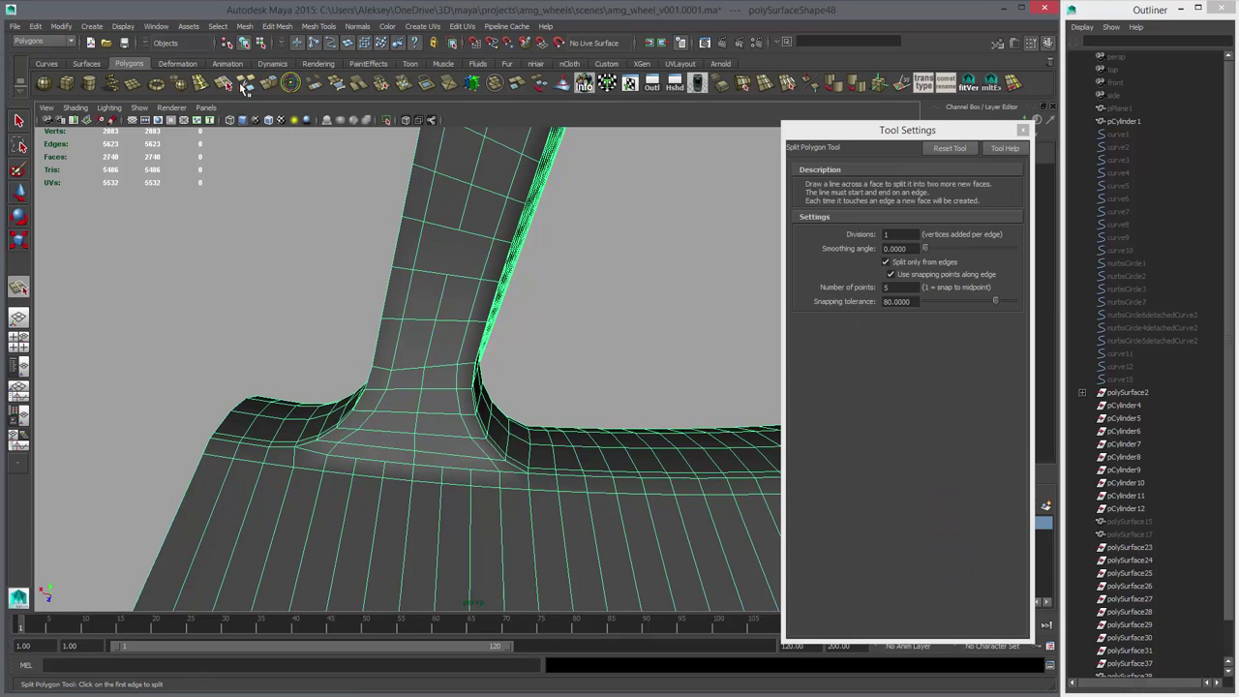
key(w)
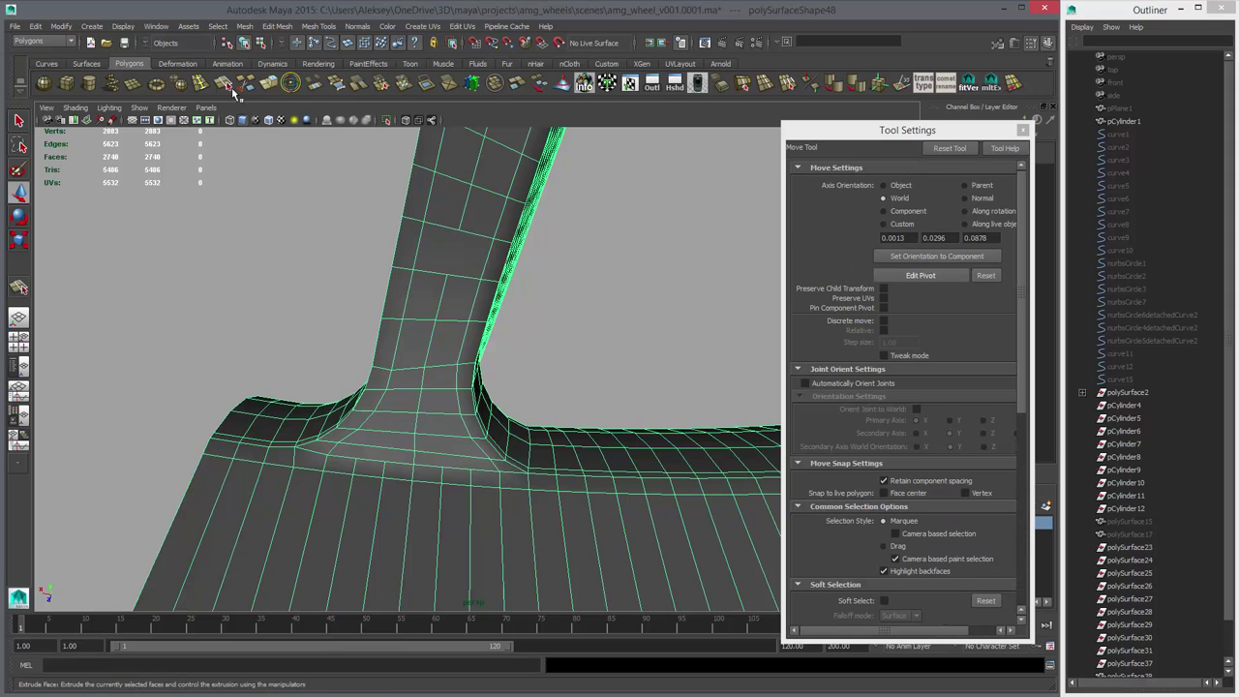
- Insert two edge loops in each column beside the centre line at the spoke's base, with the number of edge loops set to 2
click(202, 86)
double_click(898, 266)
text(2)
alt+drag(495, 360, 491, 342)
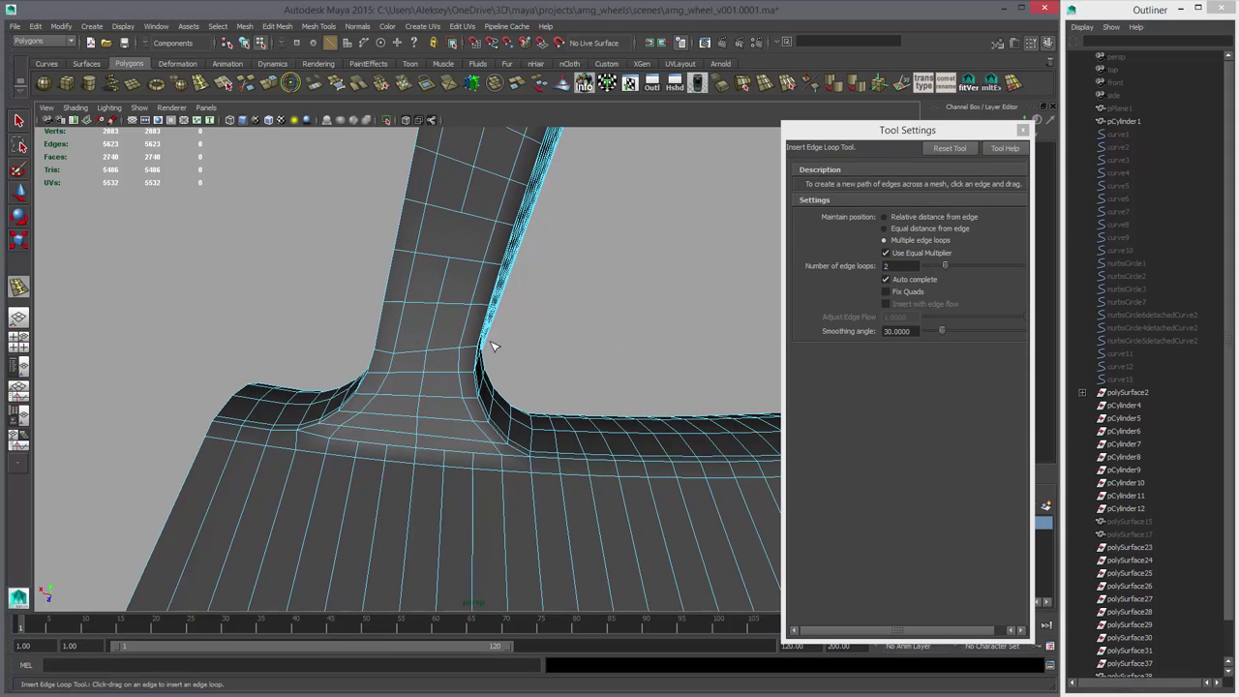
click(451, 352)
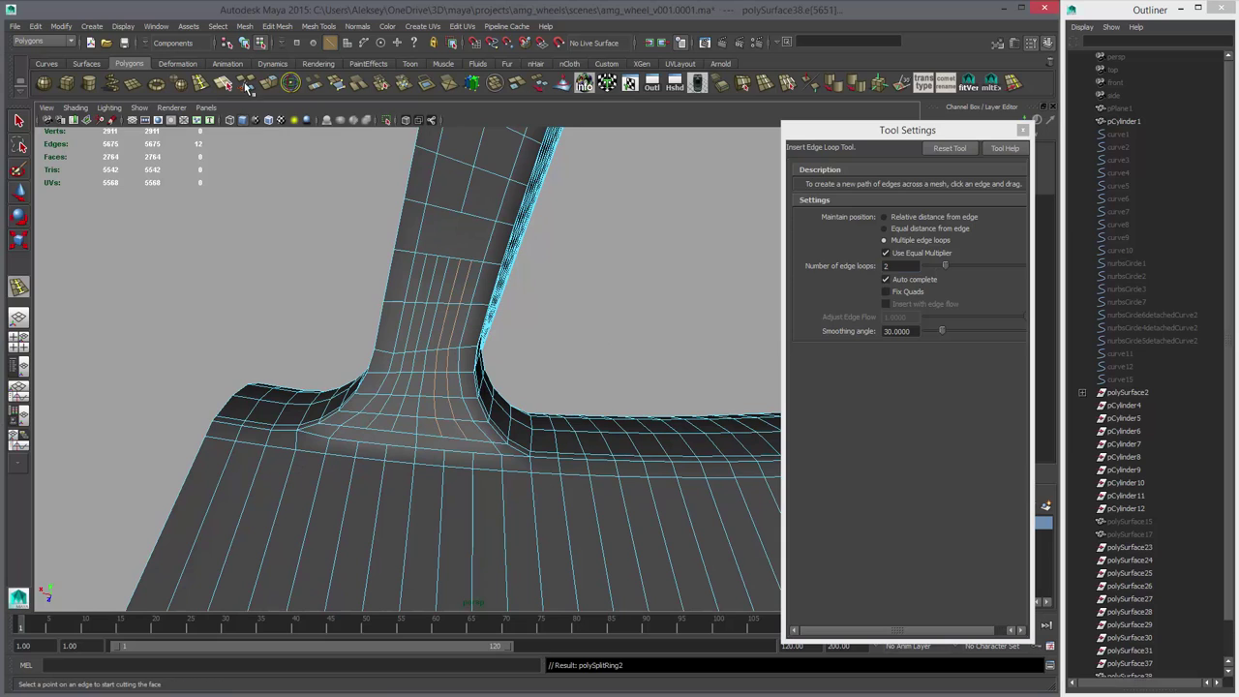
- Extend the new loops' lower ends with Multi-Cut across the last filled row to the skirt's edge lines
click(246, 85)
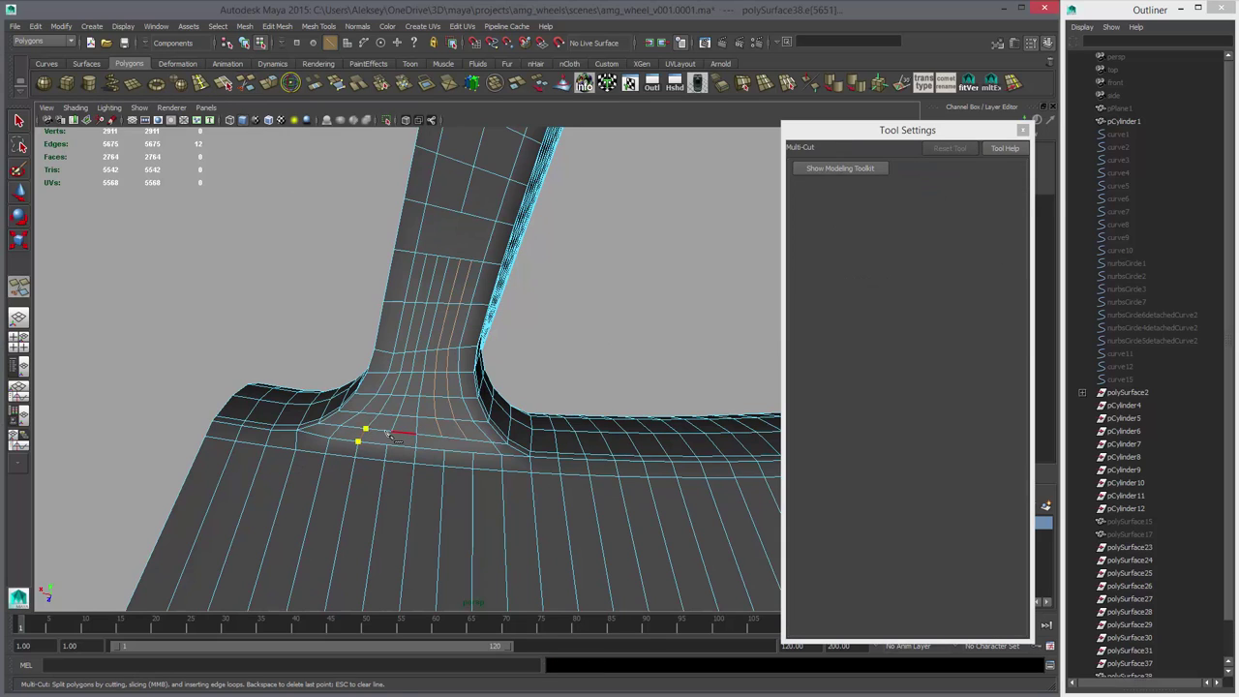
right_click(387, 434)
click(391, 431)
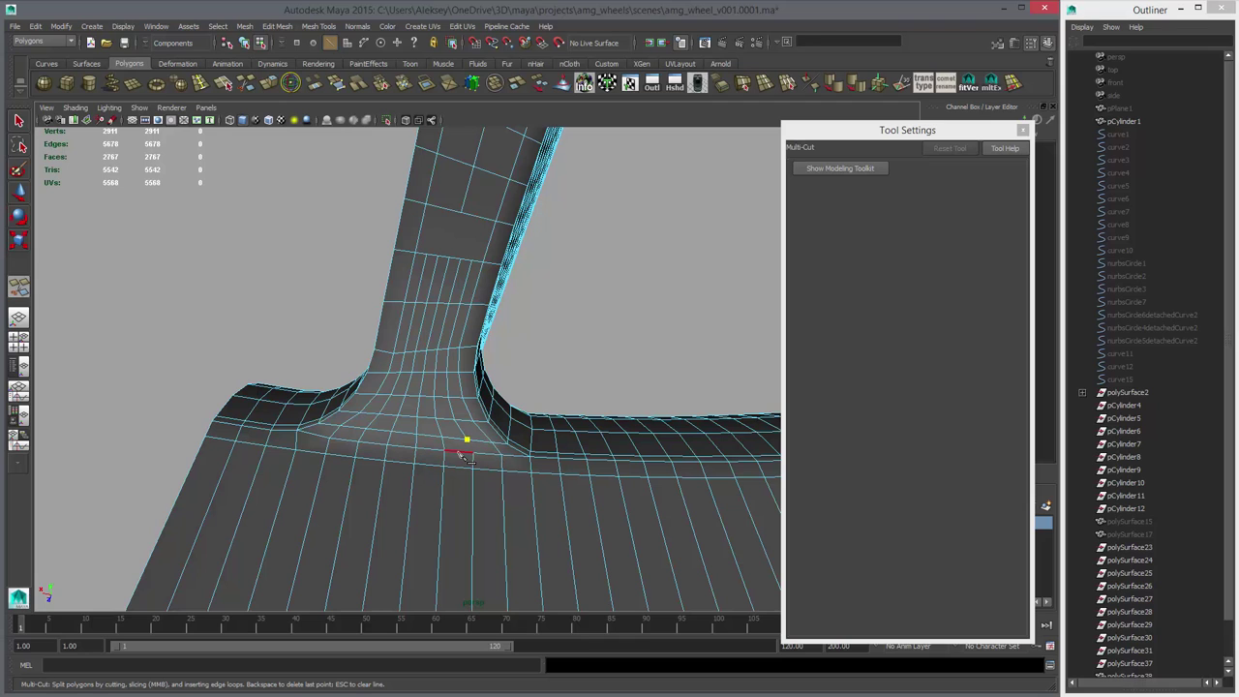
- Cut two tapering edge paths with Multi-Cut where the extra loops end on the spoke, linking them to the row's main vertices
alt+drag(499, 435, 453, 322)
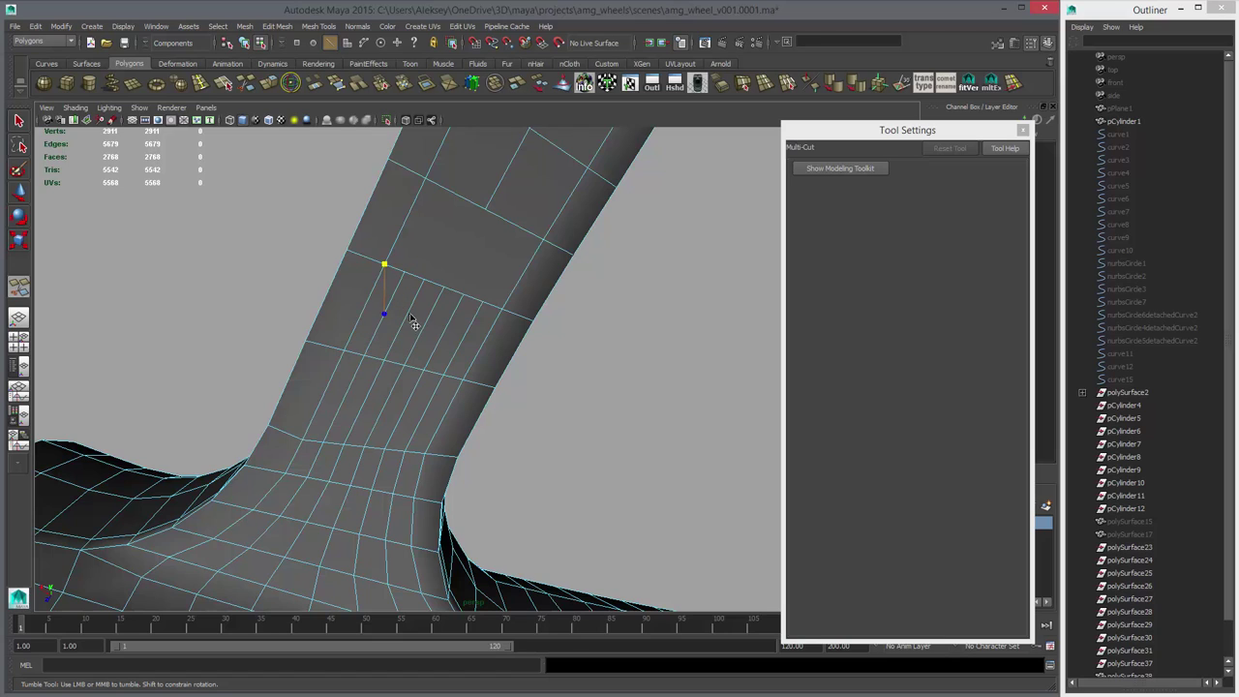
click(443, 287)
right_click(477, 320)
key(w)
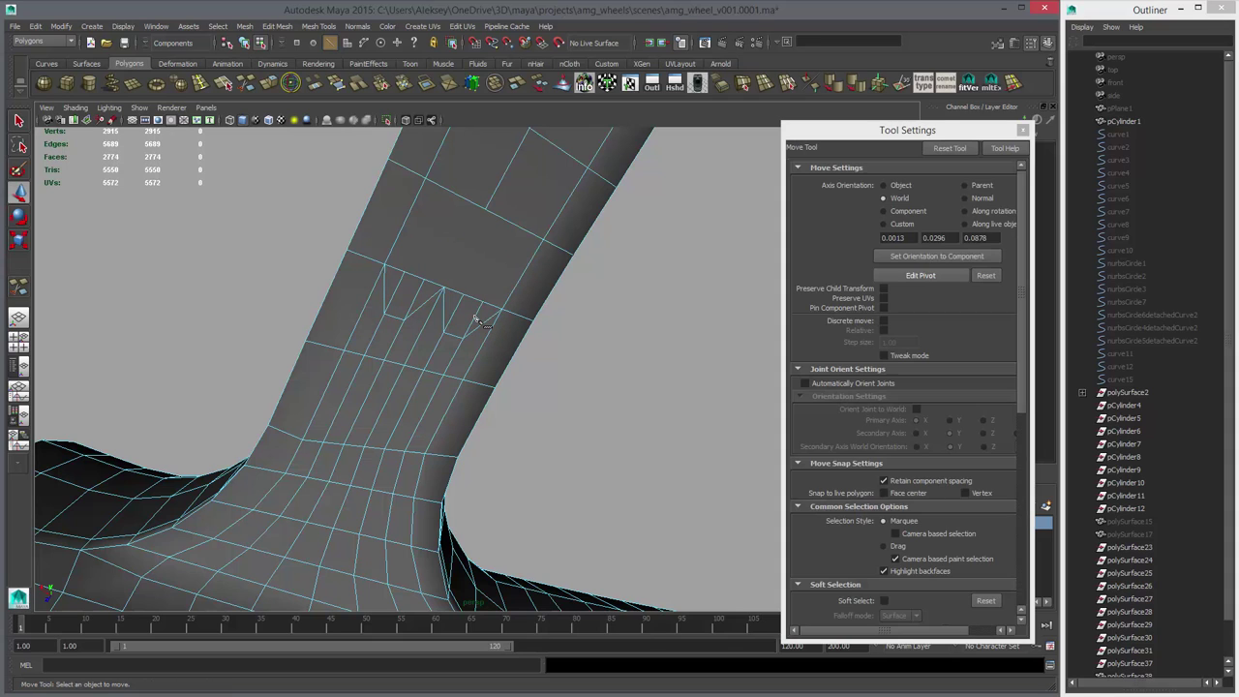
- Delete the leftover edges and their vertices inside the two tapering cuts on the spoke
right_drag(392, 288, 390, 272)
key(q)
click(398, 293)
shift+click(421, 301)
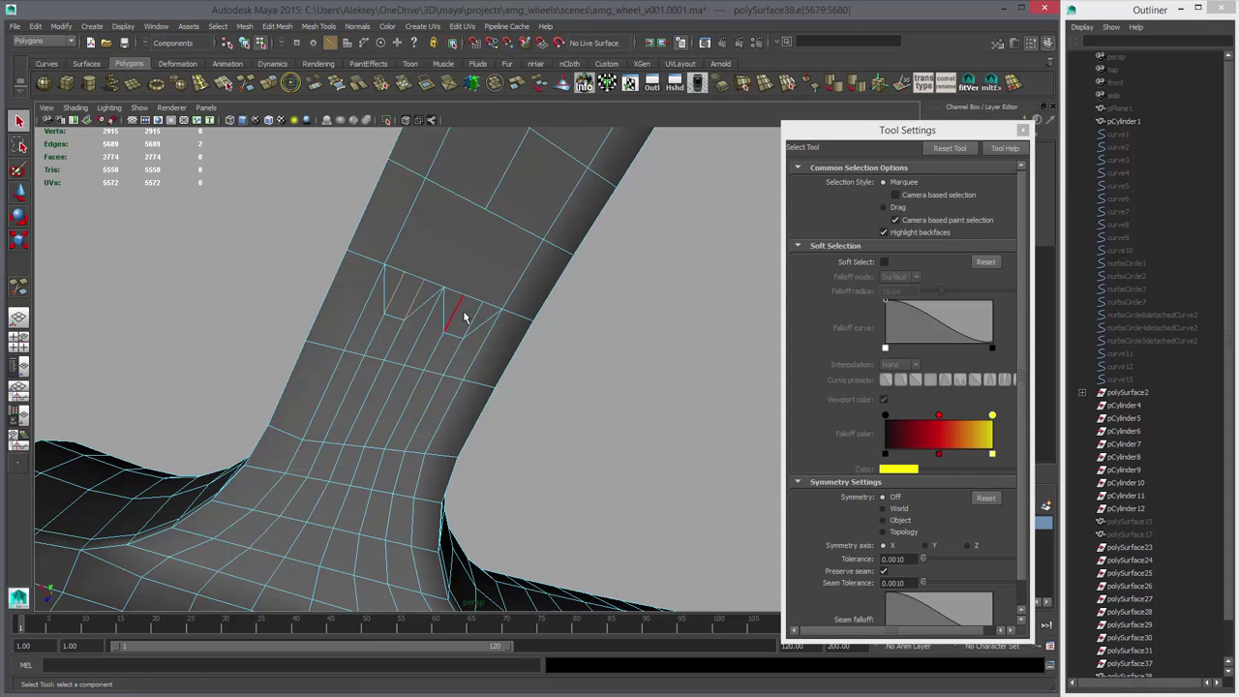
key(ctrl+Delete)
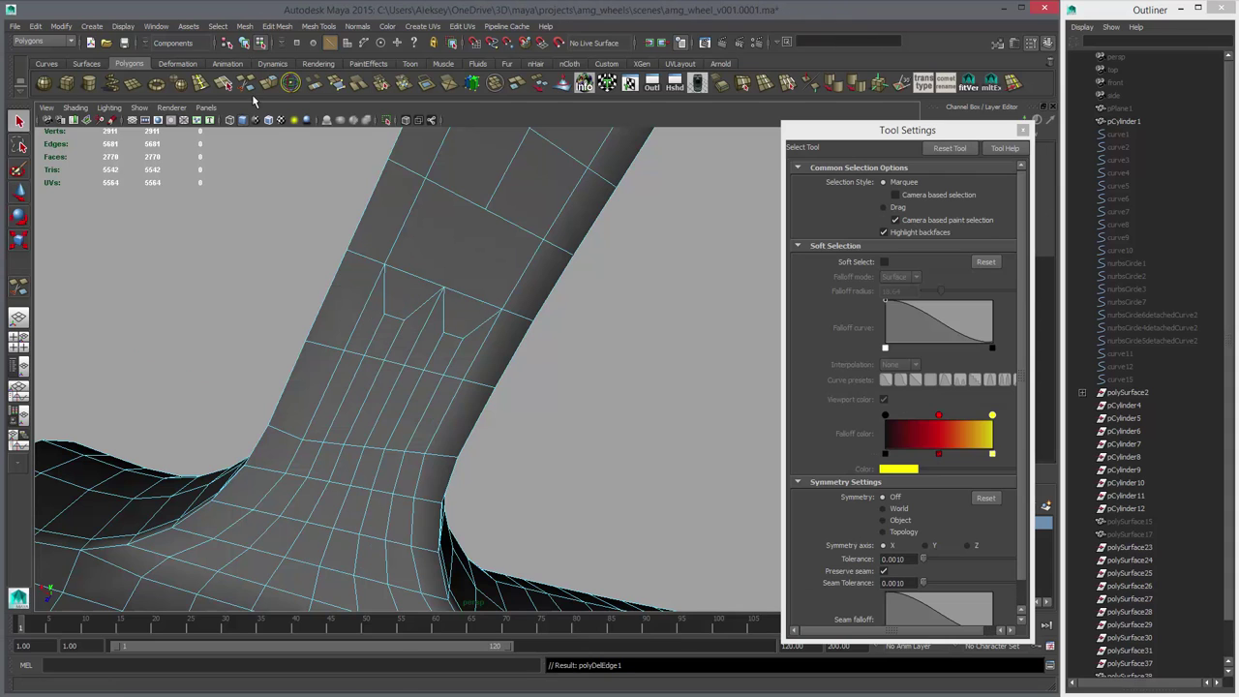
- Restore the missing centre segment on the spoke with a Multi-Cut between the two facing row vertices, and return to object mode
click(248, 85)
click(384, 264)
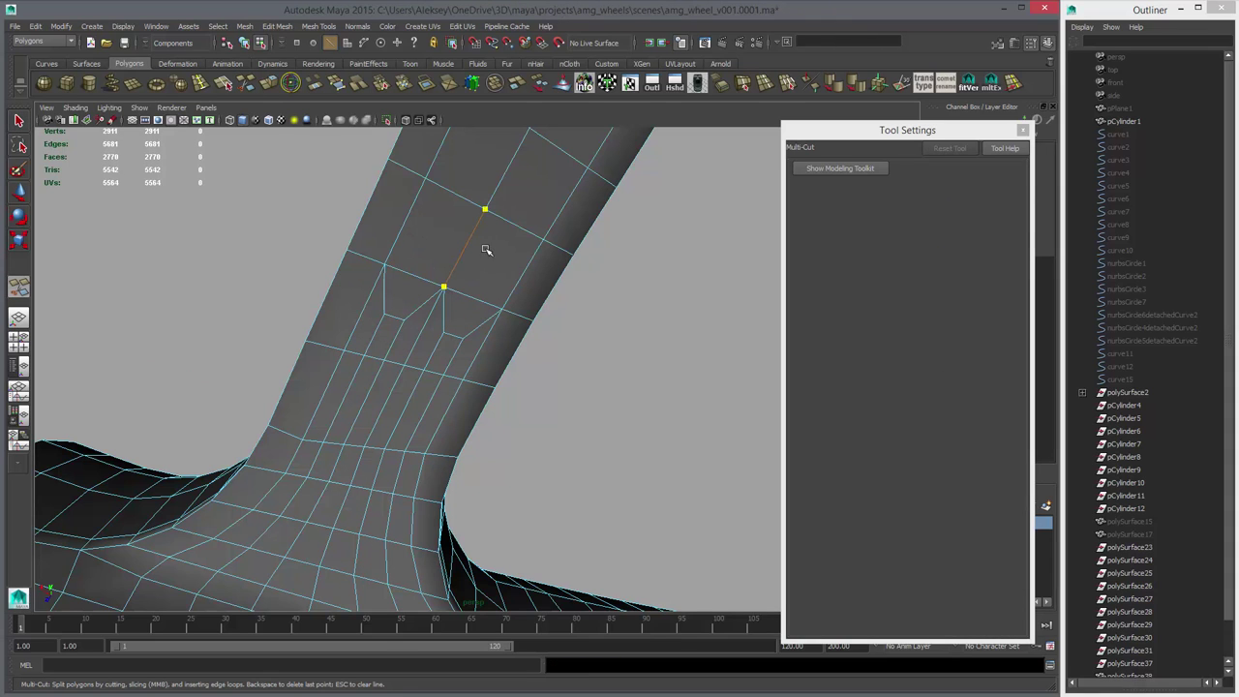
key(w)
right_drag(485, 250, 532, 234)
- Inspect the smoothed spoke junction from several angles, closing the tool settings window and switching back to the unsmoothed mesh
alt+right_drag(641, 384, 559, 385)
key(3)
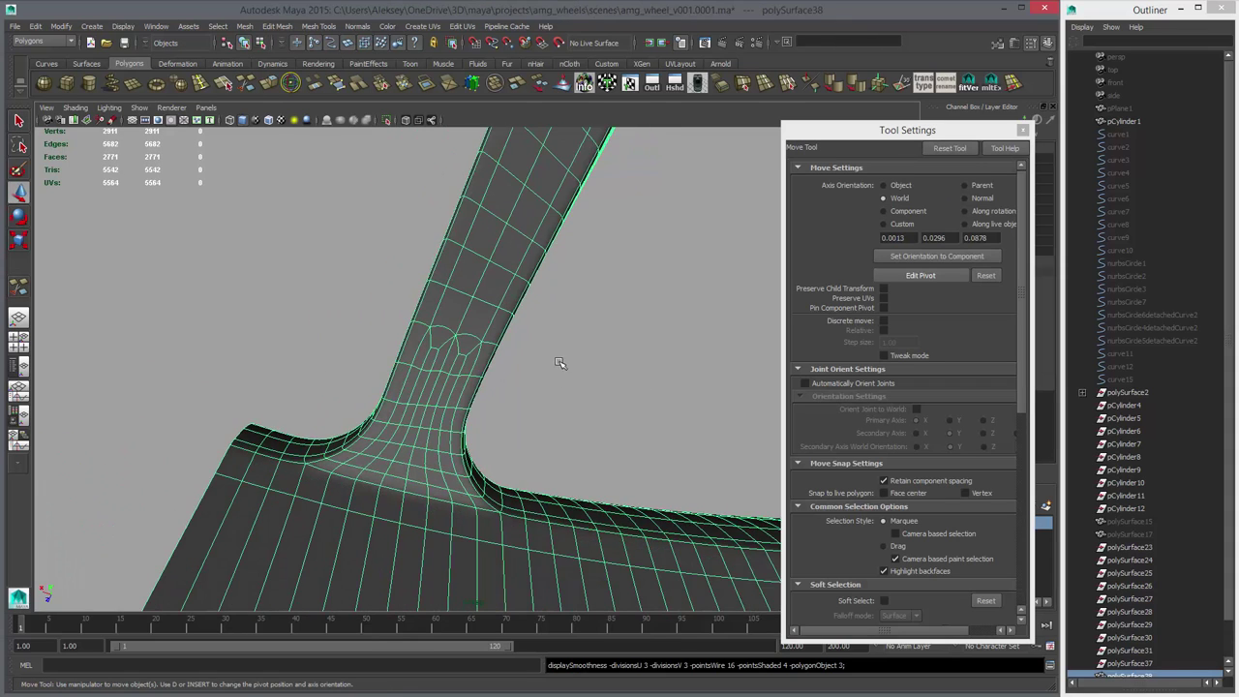
alt+drag(560, 363, 606, 401)
click(662, 342)
click(1022, 130)
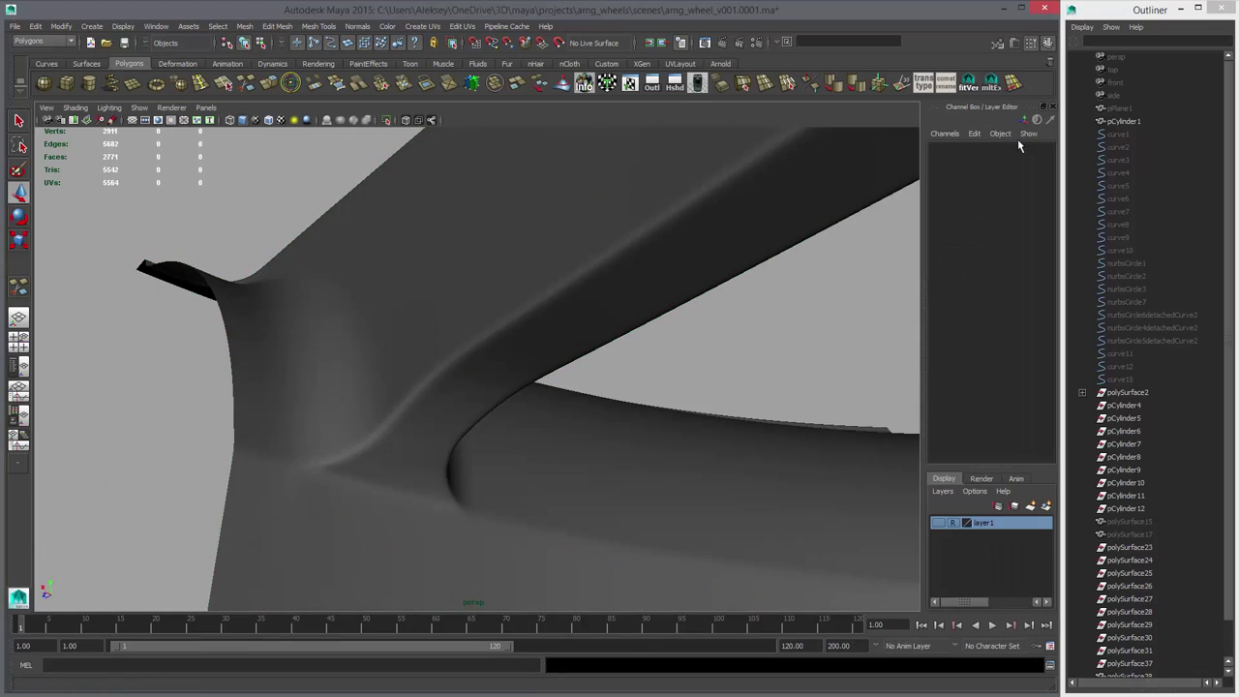
alt+drag(739, 327, 759, 333)
alt+right_drag(703, 367, 669, 340)
alt+drag(669, 340, 484, 362)
click(482, 405)
alt+drag(459, 428, 511, 468)
key(3)
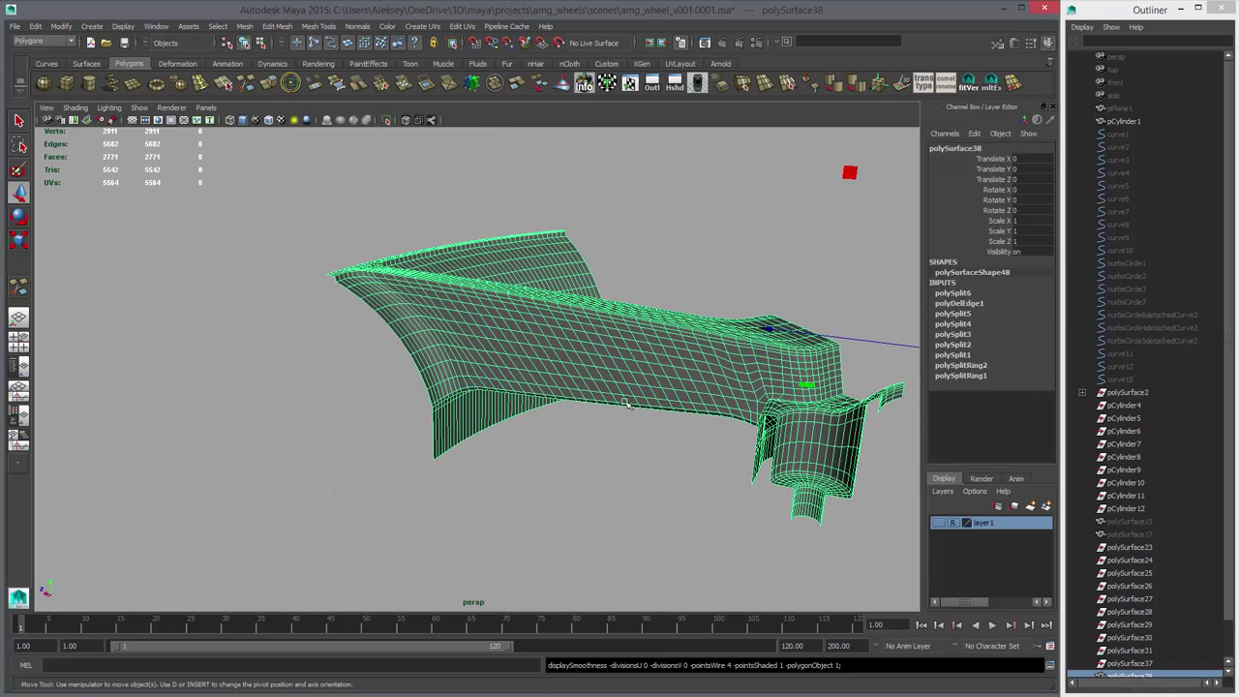
- Select the whole lower border edge of the outer skirt and move it straight down to lengthen the skirt
alt+drag(627, 407, 581, 373)
alt+right_drag(580, 372, 310, 354)
alt+drag(309, 354, 552, 416)
alt+right_drag(552, 416, 571, 421)
alt+drag(571, 421, 609, 422)
right_drag(459, 404, 459, 376)
key(q)
alt+drag(329, 411, 448, 427)
click(450, 424)
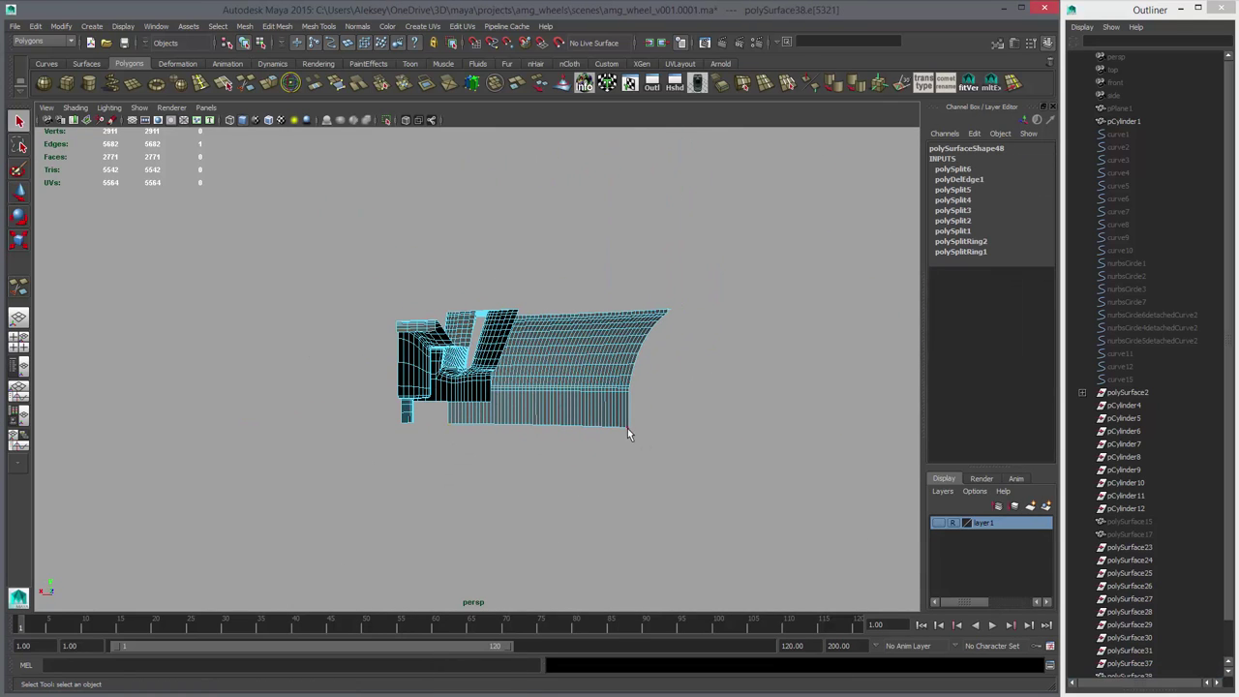
double_click(627, 433)
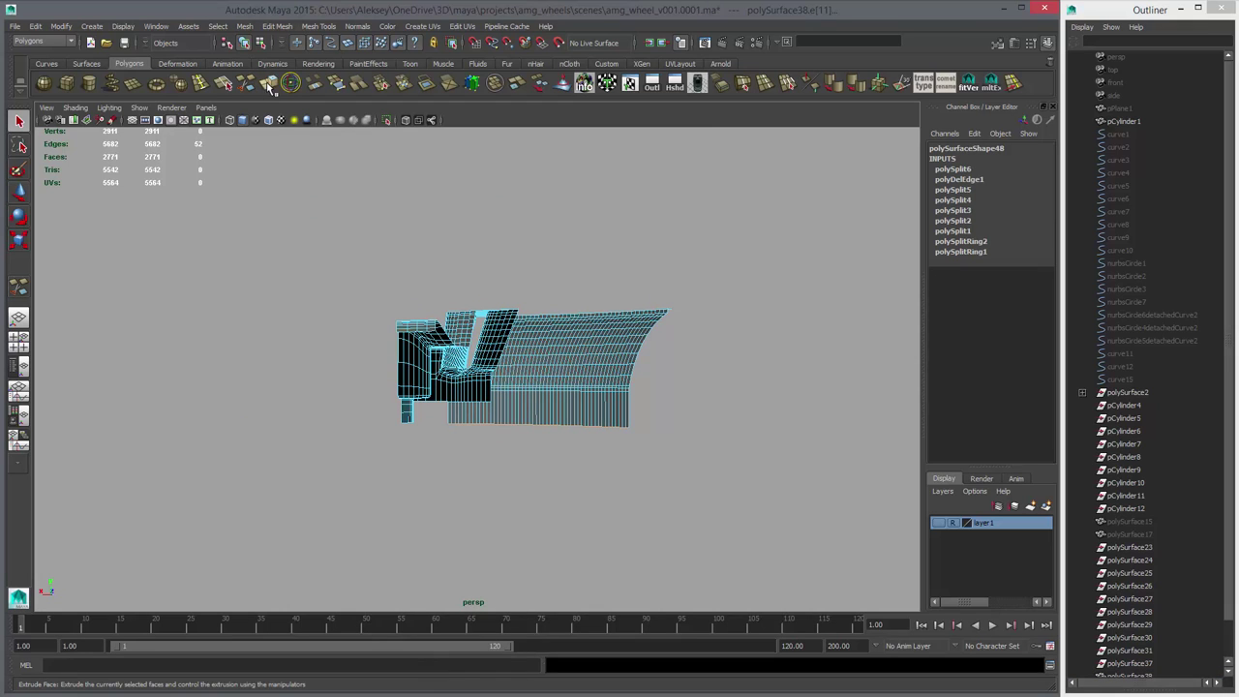
key(w)
shift+middle_drag(437, 227, 415, 385)
alt+drag(412, 387, 601, 387)
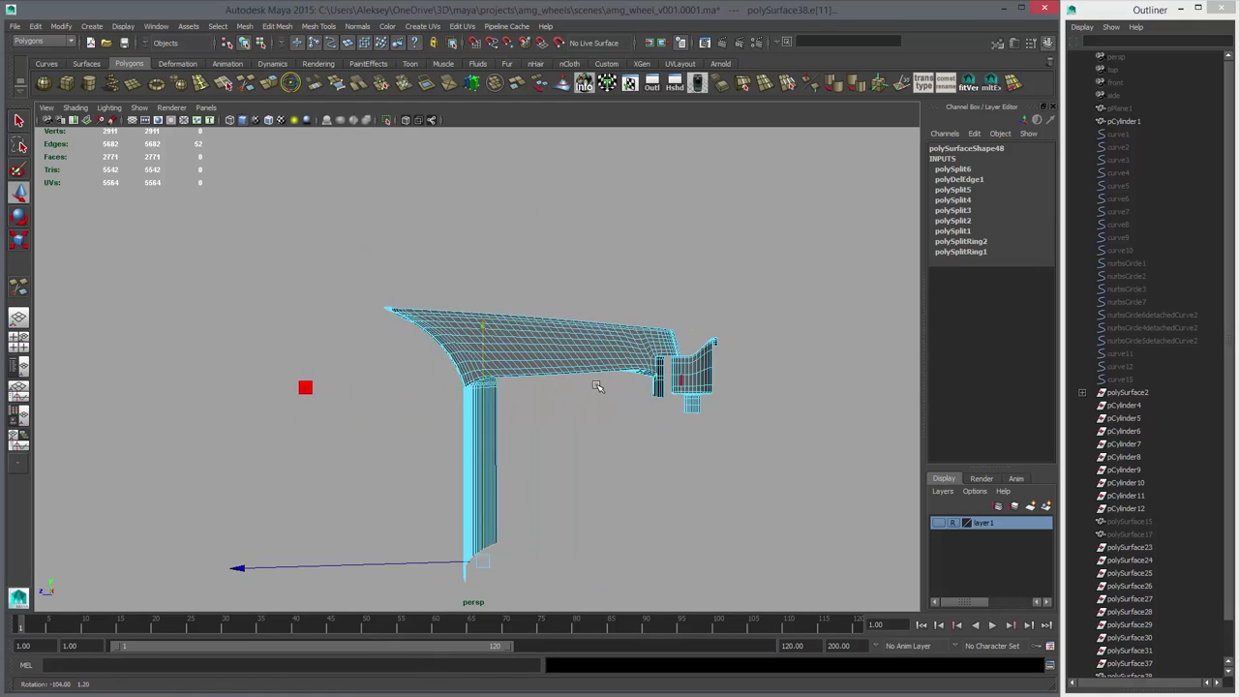
- Select the lower border edges of the short wall at the spoke's hub end and move them down
alt+middle_drag(600, 387, 399, 392)
alt+right_drag(398, 392, 598, 448)
alt+drag(597, 448, 577, 428)
alt+middle_drag(578, 428, 592, 363)
alt+right_drag(593, 364, 703, 473)
alt+drag(703, 473, 677, 466)
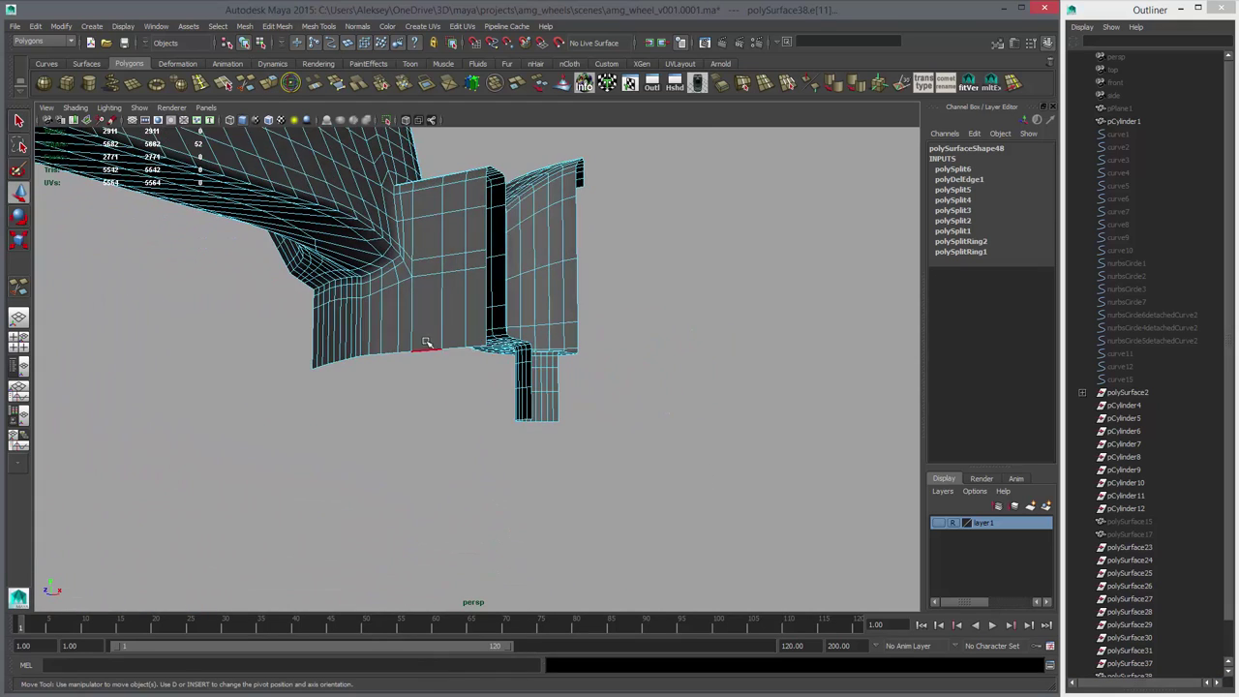
key(q)
click(316, 369)
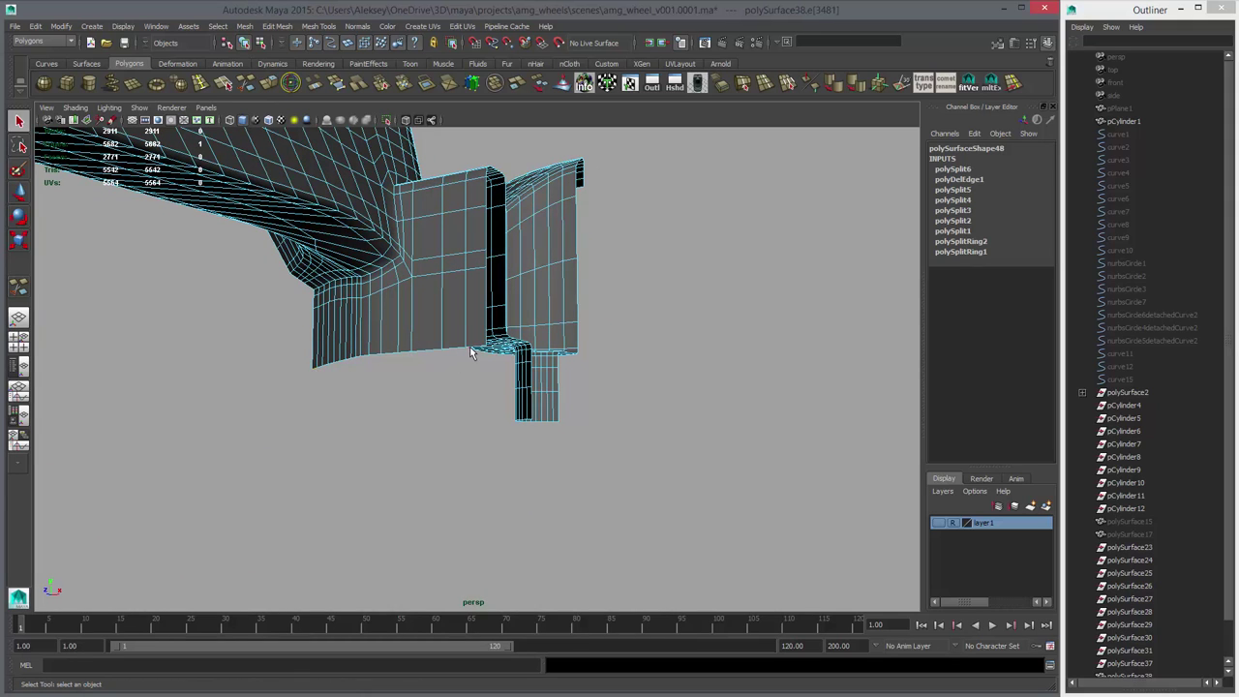
shift+double_click(473, 349)
alt+drag(487, 368, 453, 385)
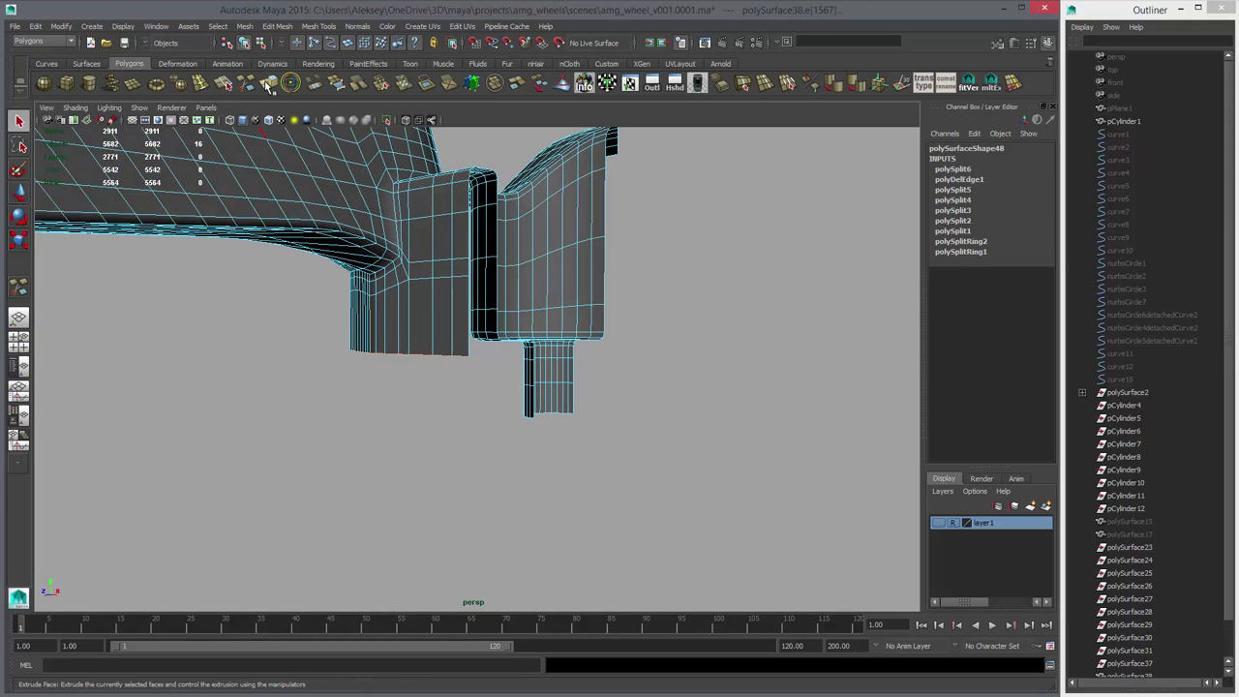
key(w)
drag(402, 228, 404, 280)
- Fine-tune the height of the hub-end wall's lower border against the lower end of the neighbouring narrow tube
alt+right_drag(403, 281, 323, 326)
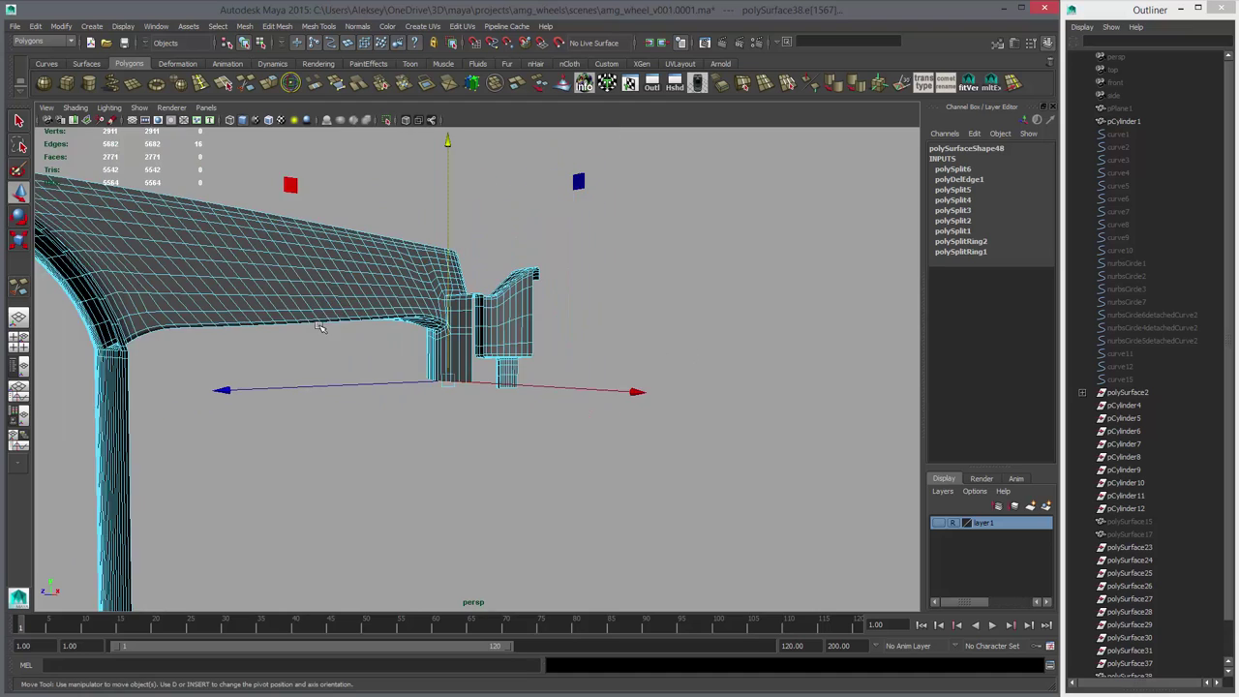
alt+drag(323, 326, 343, 325)
middle_drag(343, 325, 345, 319)
alt+right_drag(410, 332, 593, 453)
alt+drag(592, 453, 613, 425)
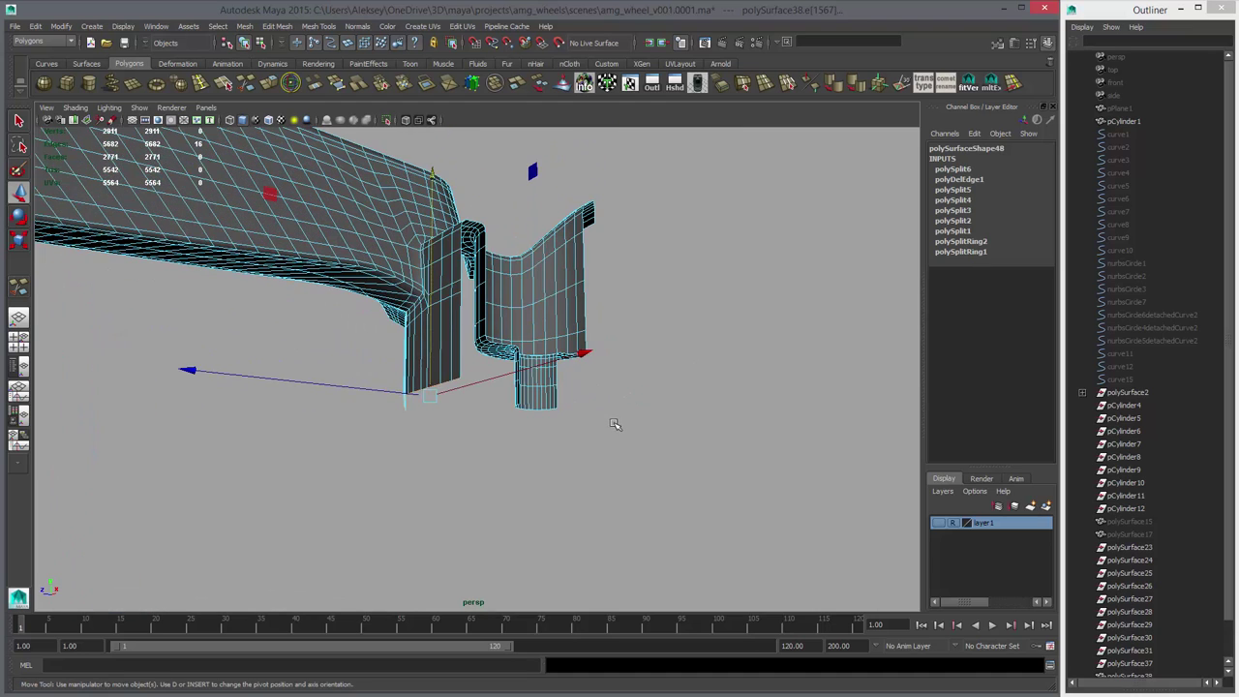
middle_drag(614, 426, 612, 424)
alt+drag(601, 424, 585, 427)
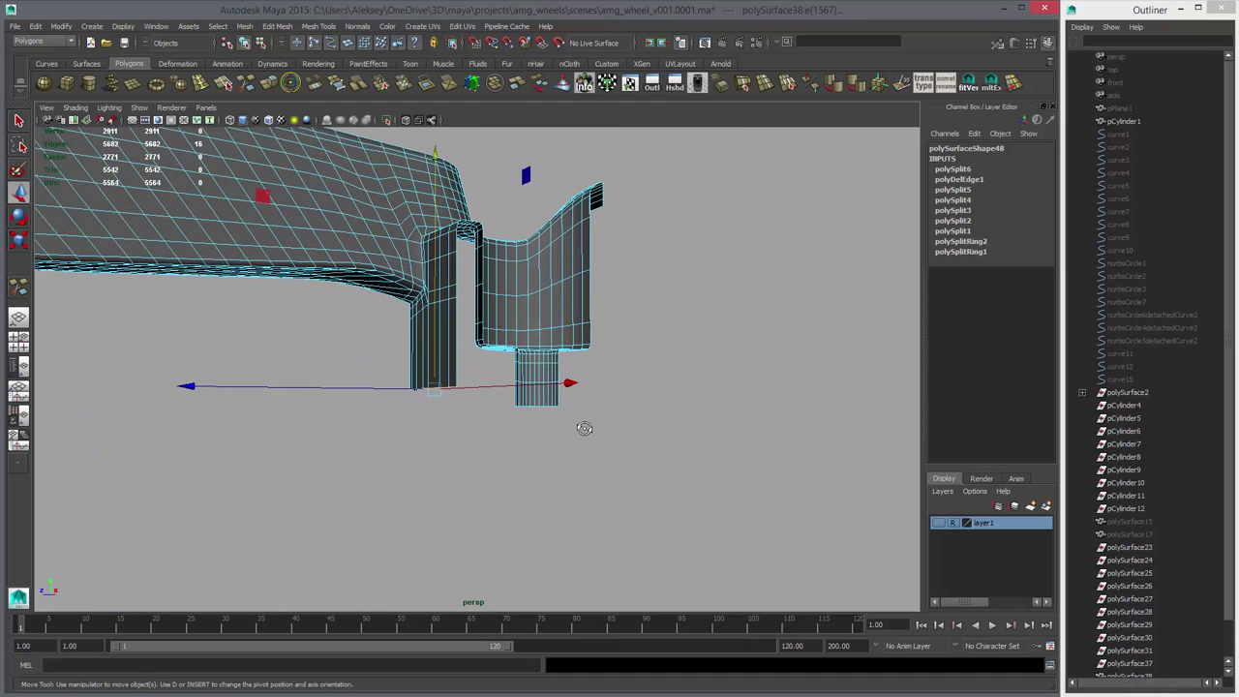
- Delete the horizontal edge loop midway down the narrow tube at the spoke's hub end
key(1)
alt+right_drag(503, 381, 755, 503)
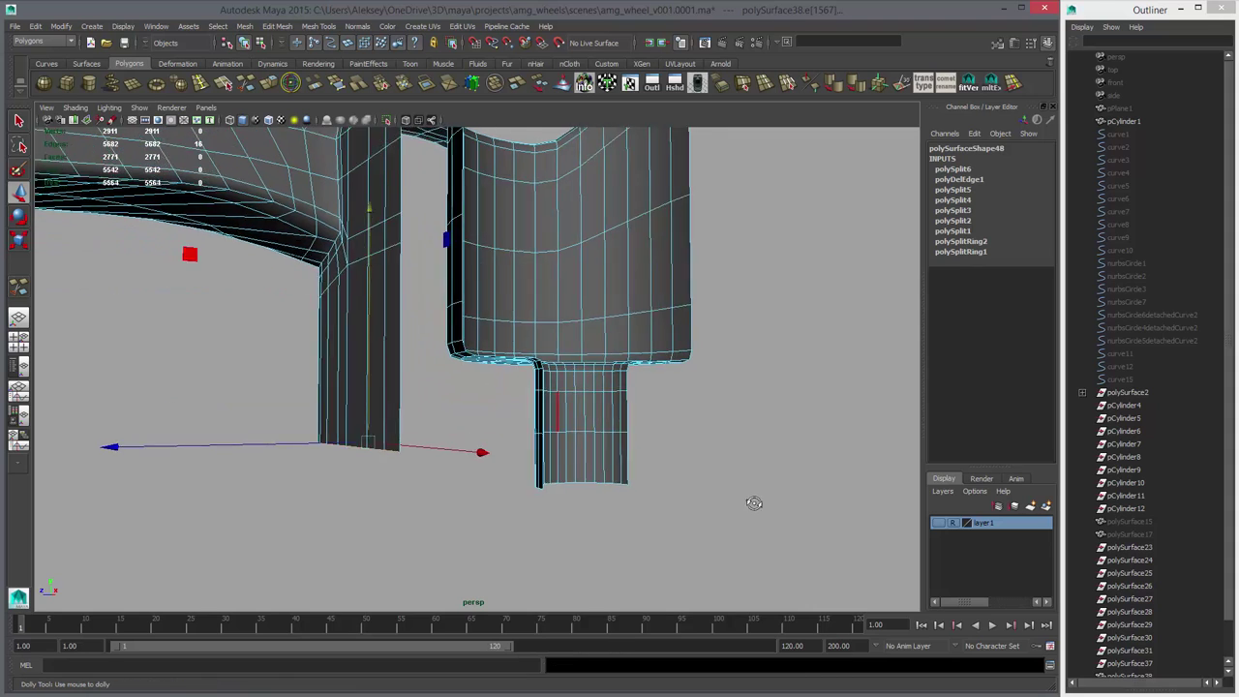
alt+drag(755, 504, 774, 500)
right_drag(565, 408, 568, 384)
key(q)
key(w)
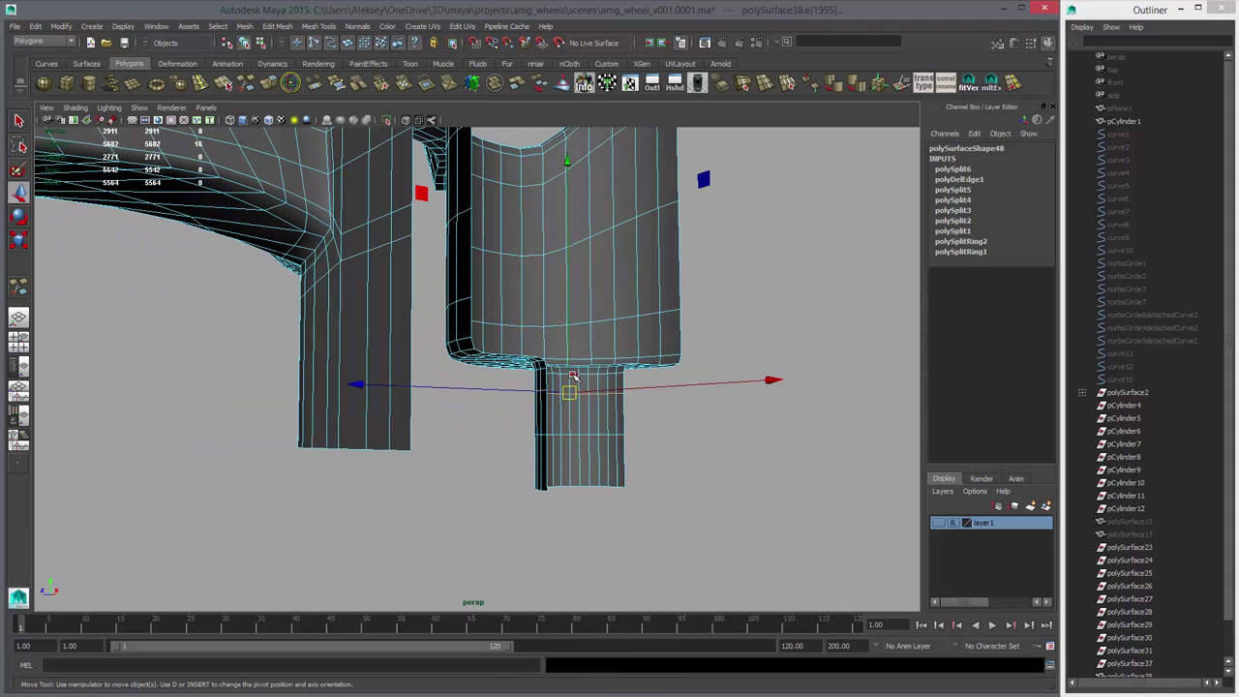
double_click(557, 434)
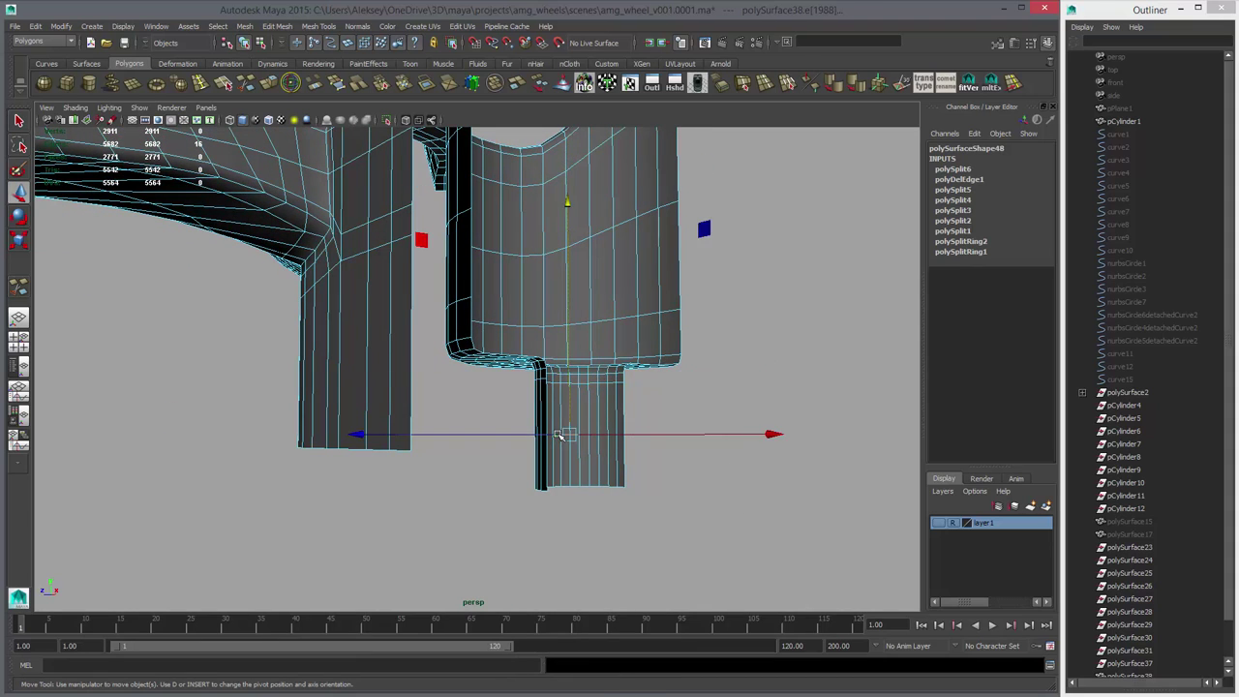
key(Delete)
- Select the narrow tube's lower border vertices and snap them to the height of the neighbouring hub-end wall's lower border
right_drag(602, 427, 522, 425)
drag(498, 429, 744, 556)
click(568, 421)
key(v)
middle_drag(422, 443, 411, 450)
alt+right_drag(541, 470, 443, 396)
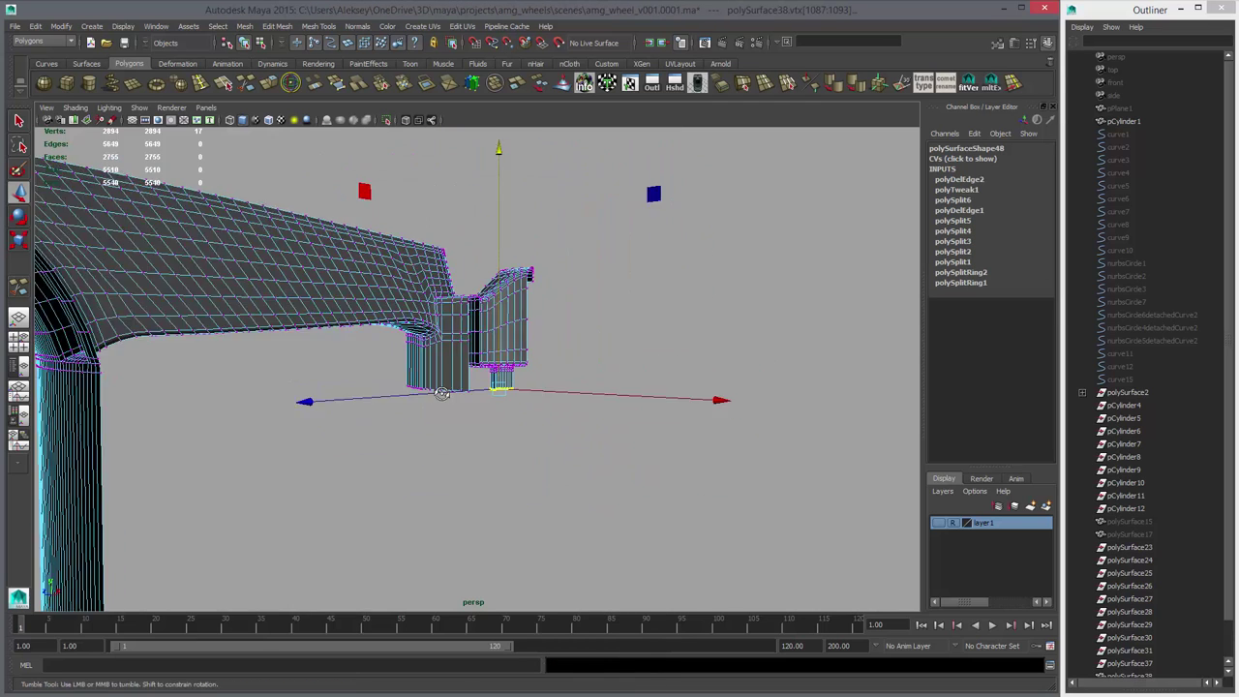
- Duplicate the whole half-spoke wheel segment and mirror the copy by setting its Scale X to -1
alt+drag(443, 397, 448, 447)
right_drag(387, 316, 435, 304)
click(492, 360)
alt+drag(708, 425, 442, 450)
key(ctrl+d)
key(r)
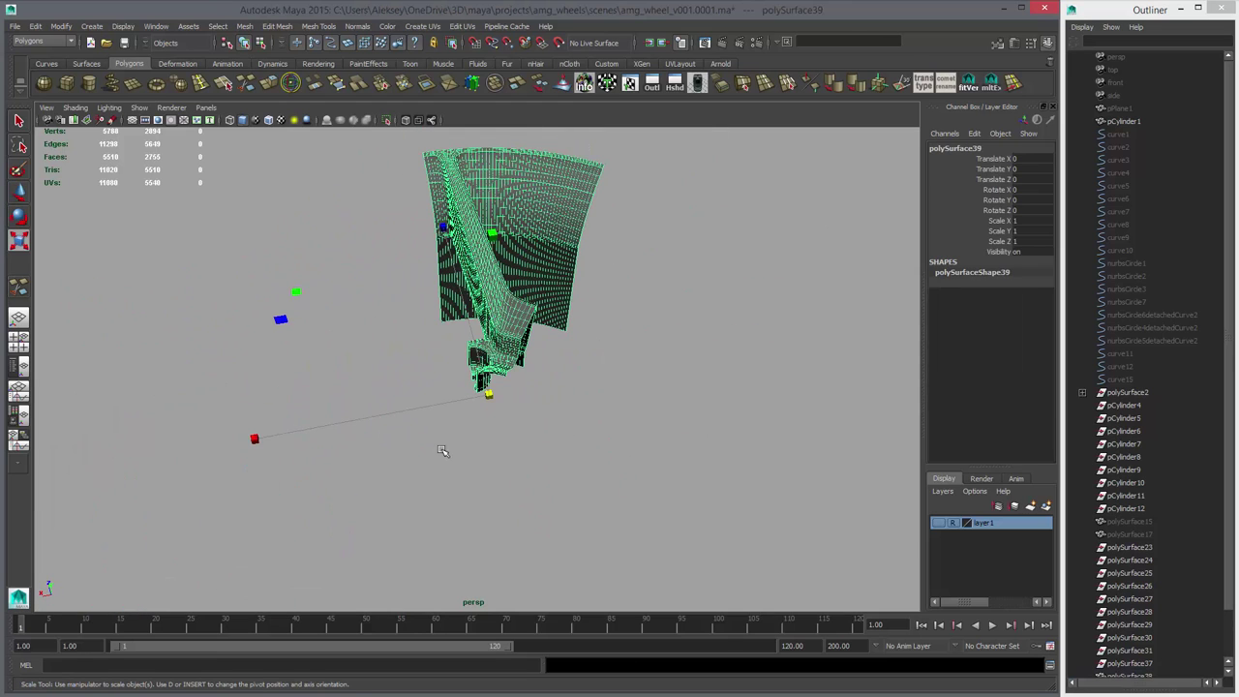
click(249, 434)
key(ctrl+z)
drag(254, 438, 900, 402)
click(1024, 221)
text(-)
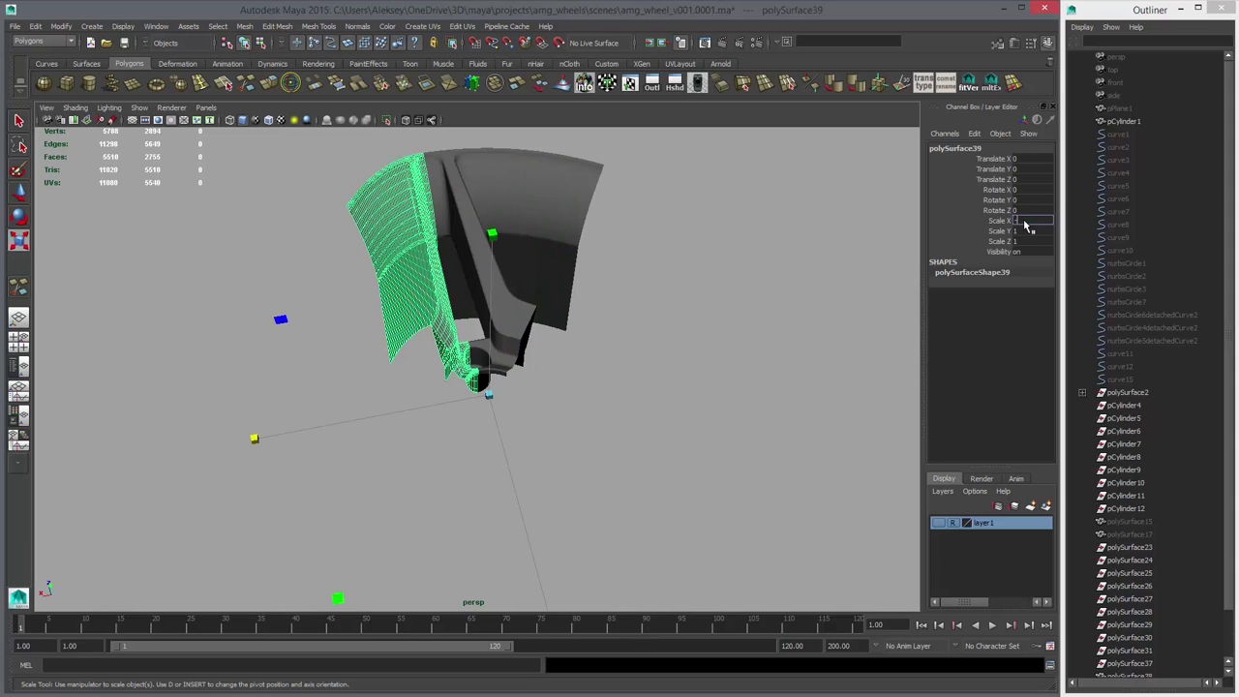
text(1)
key(Return)
- Duplicate both spoke halves together, rotate the copies 72 degrees in Y, and repeat around the hub to complete the five-spoke wheel
click(583, 228)
alt+right_drag(732, 400, 581, 387)
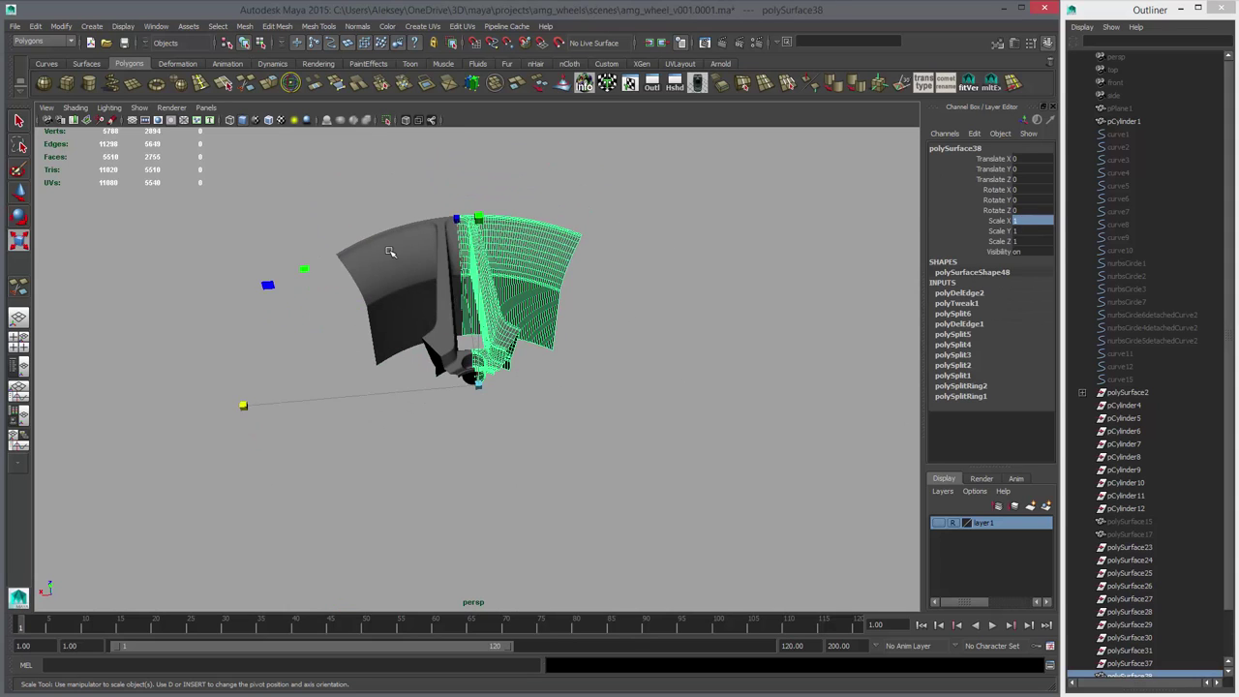
shift+click(390, 251)
alt+drag(552, 281, 530, 385)
key(ctrl+d)
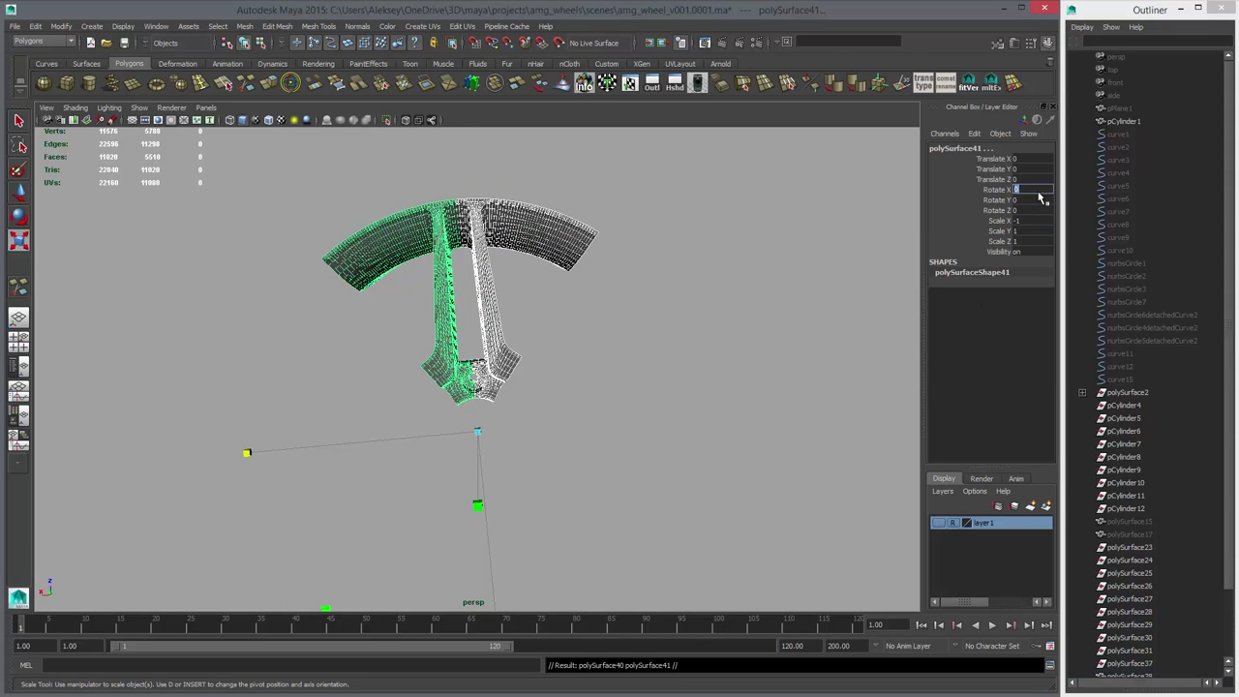
key(Return)
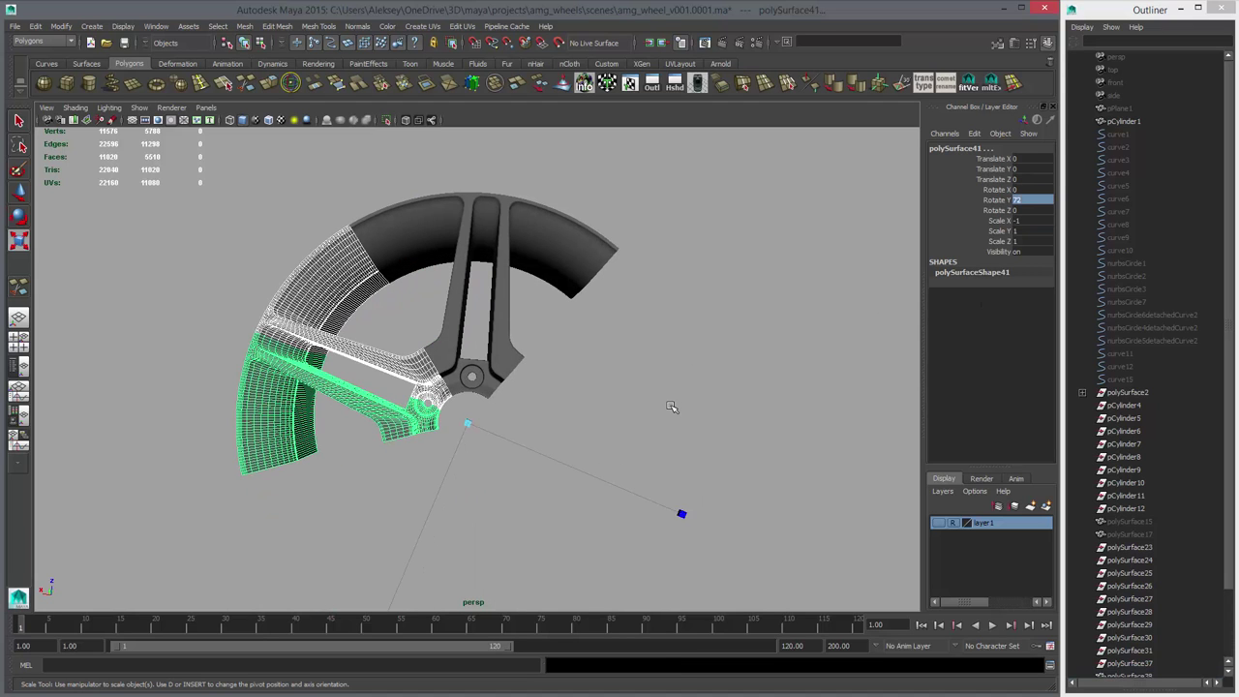
alt+drag(620, 416, 675, 407)
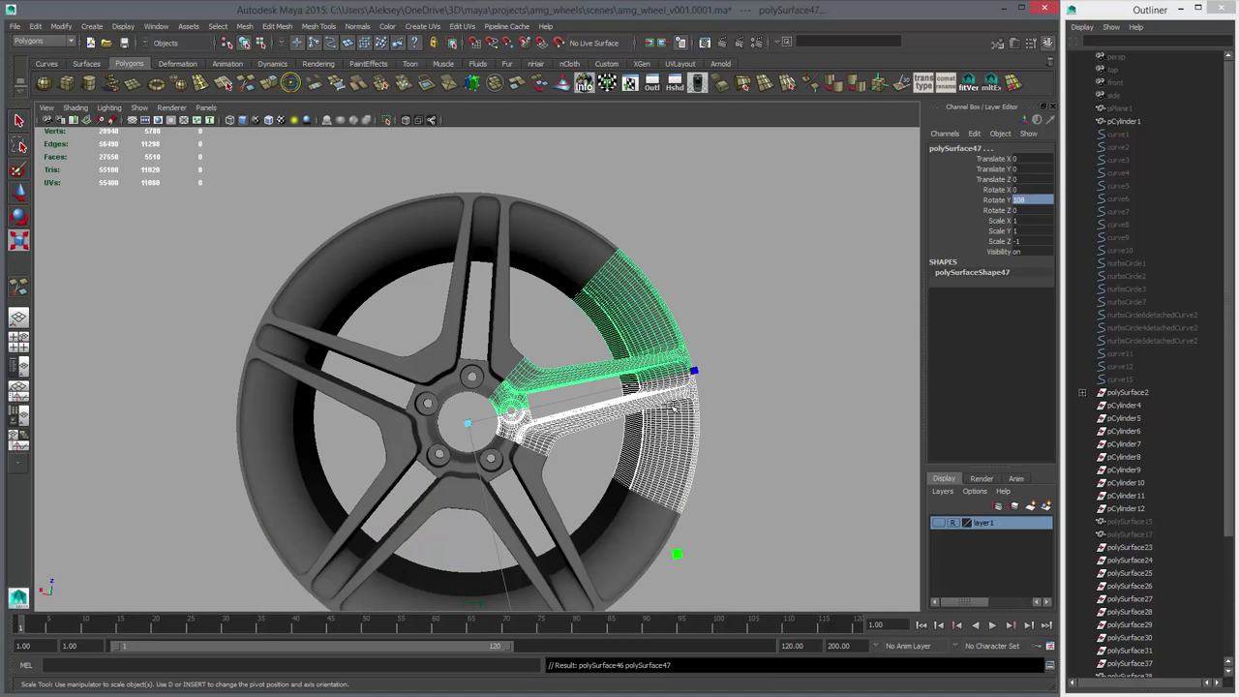
- Select all the wheel segments, combine them into one mesh and merge the vertices along their seams
drag(600, 525, 602, 528)
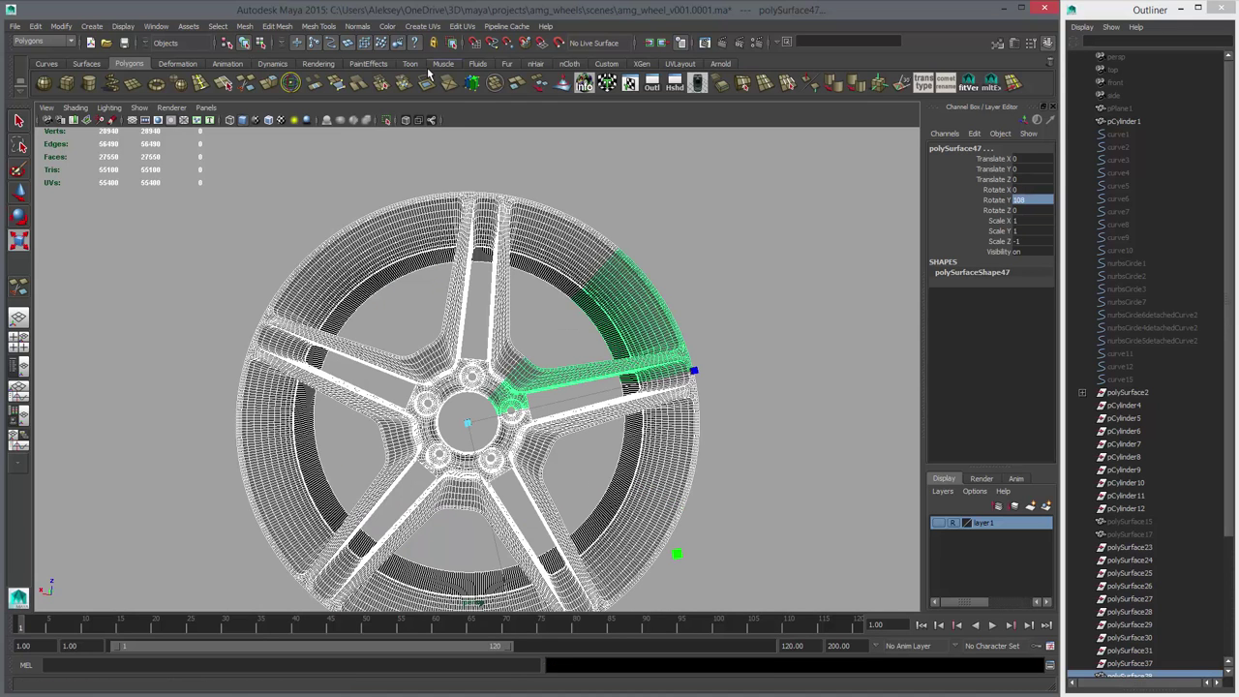
click(745, 295)
alt+drag(636, 434, 619, 368)
alt+right_drag(619, 367, 555, 384)
alt+drag(557, 384, 595, 430)
alt+right_drag(595, 429, 683, 432)
alt+middle_drag(683, 431, 538, 409)
alt+drag(538, 409, 653, 417)
click(627, 417)
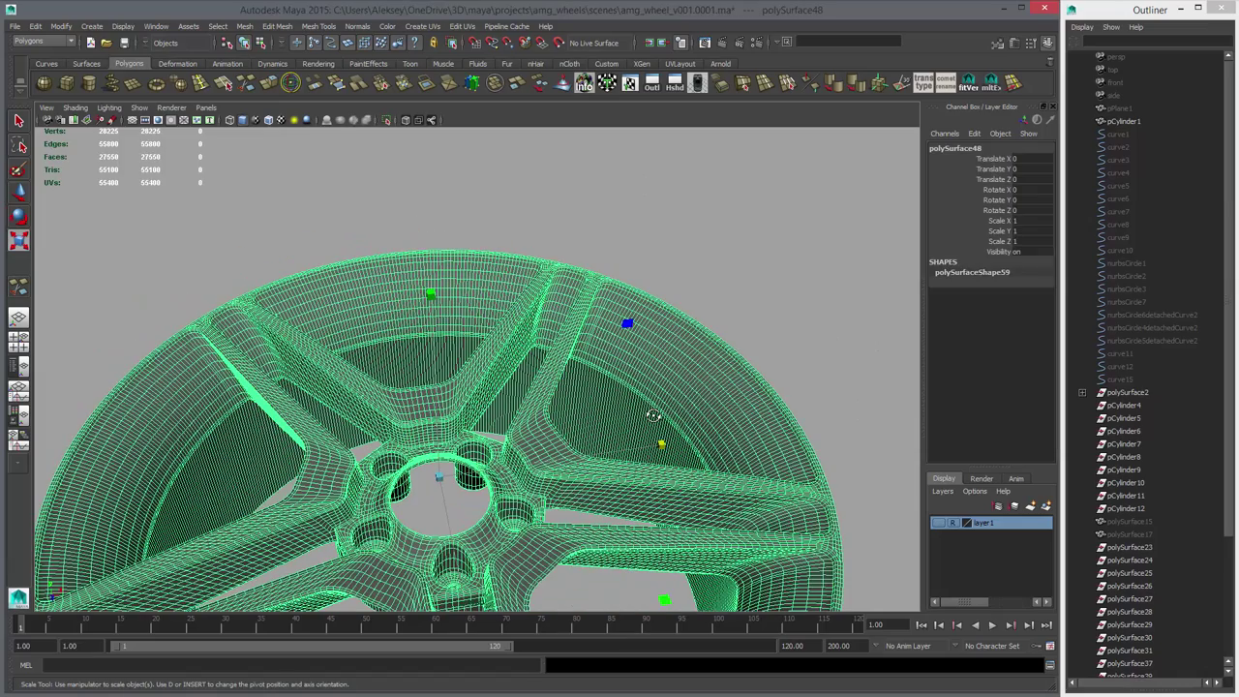
key(3)
click(668, 395)
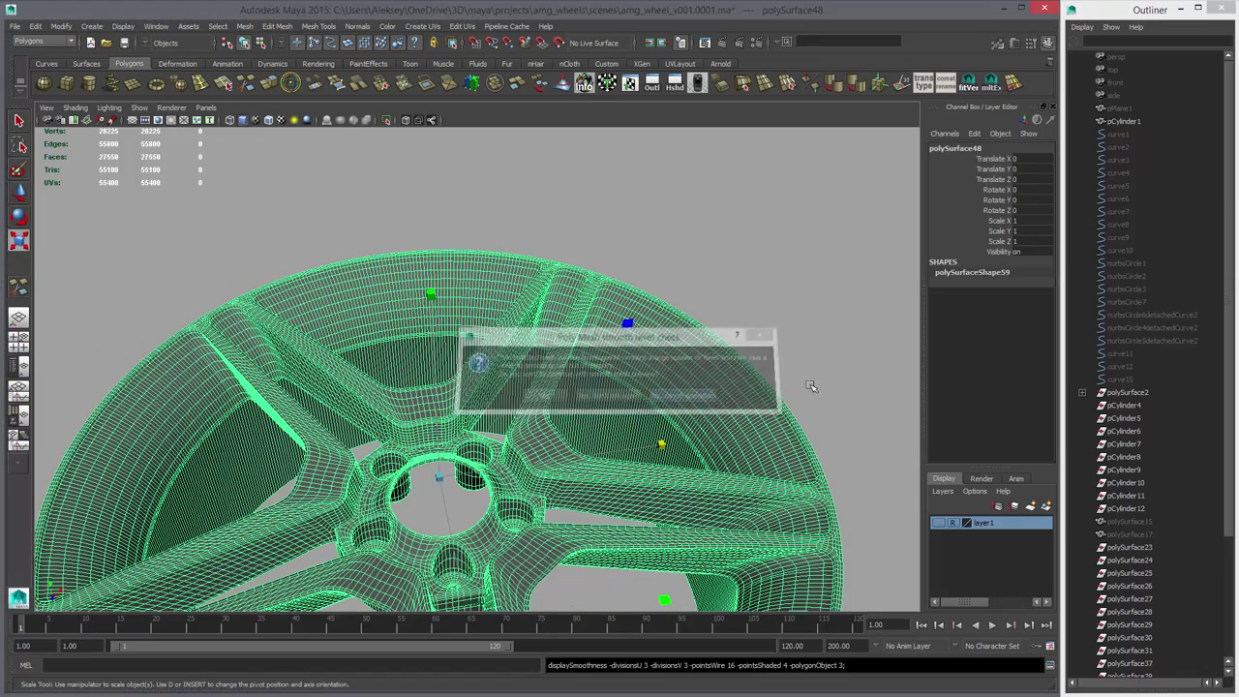
click(811, 386)
- Examine the combined wheel from the front and back, then closely inspect the rear of the hub
alt+drag(744, 459, 738, 418)
alt+right_drag(737, 418, 587, 425)
alt+middle_drag(586, 426, 664, 416)
alt+drag(664, 416, 627, 315)
alt+right_drag(627, 315, 437, 290)
alt+drag(436, 290, 447, 247)
alt+right_drag(447, 247, 594, 324)
alt+drag(594, 324, 579, 280)
alt+middle_drag(578, 281, 573, 360)
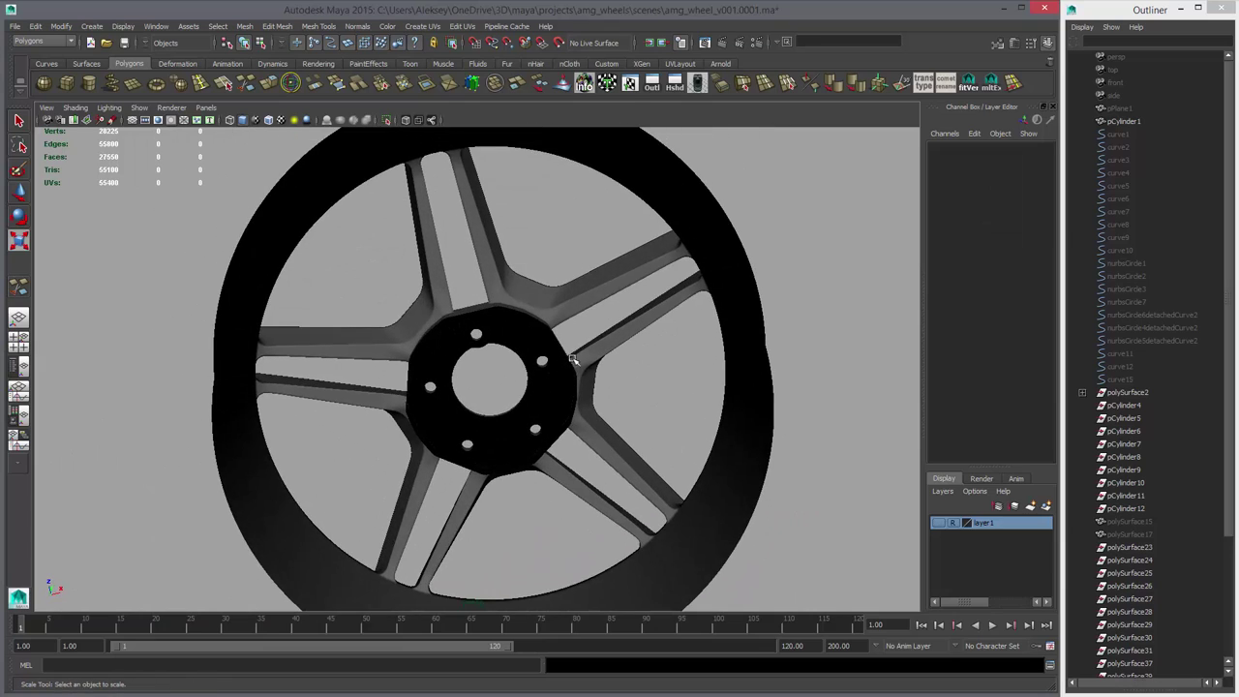
alt+drag(573, 359, 494, 338)
alt+right_drag(493, 339, 572, 396)
alt+drag(572, 396, 544, 361)
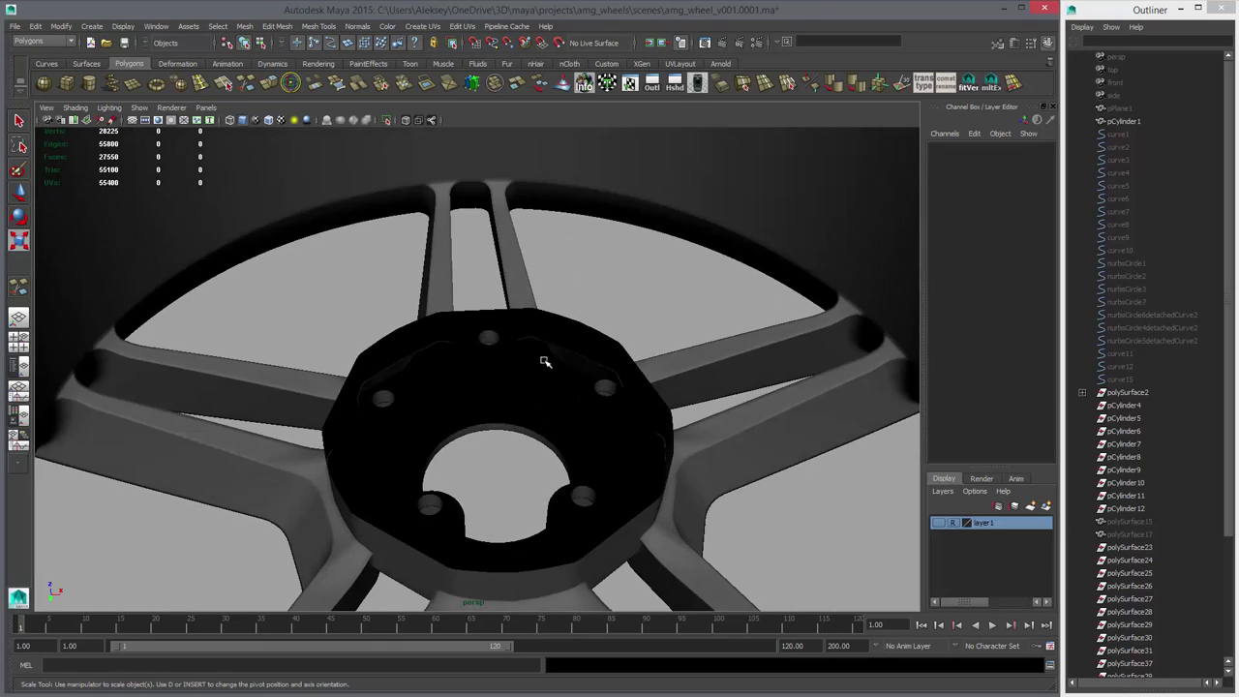
- Select the rear border edge loop of the hub wall, extrude it and scale it inward to about 0.965 in X and Z
click(531, 353)
right_drag(530, 352, 522, 325)
click(504, 311)
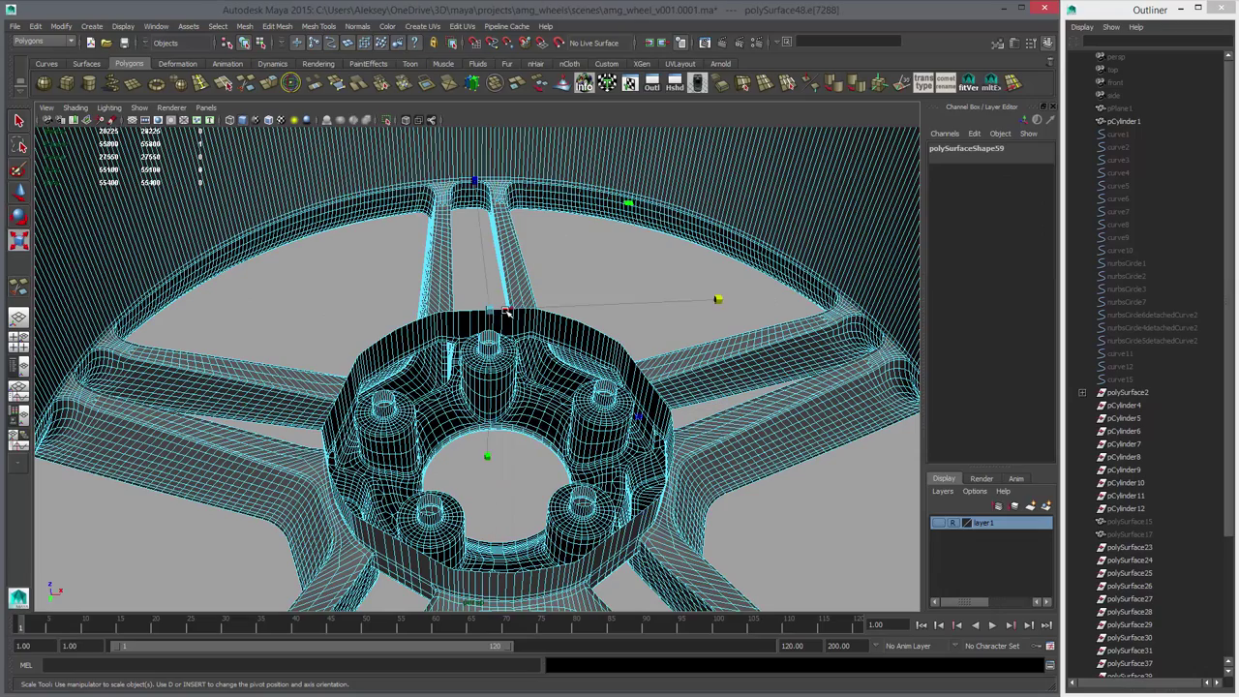
key(q)
double_click(499, 313)
alt+middle_drag(498, 314, 497, 273)
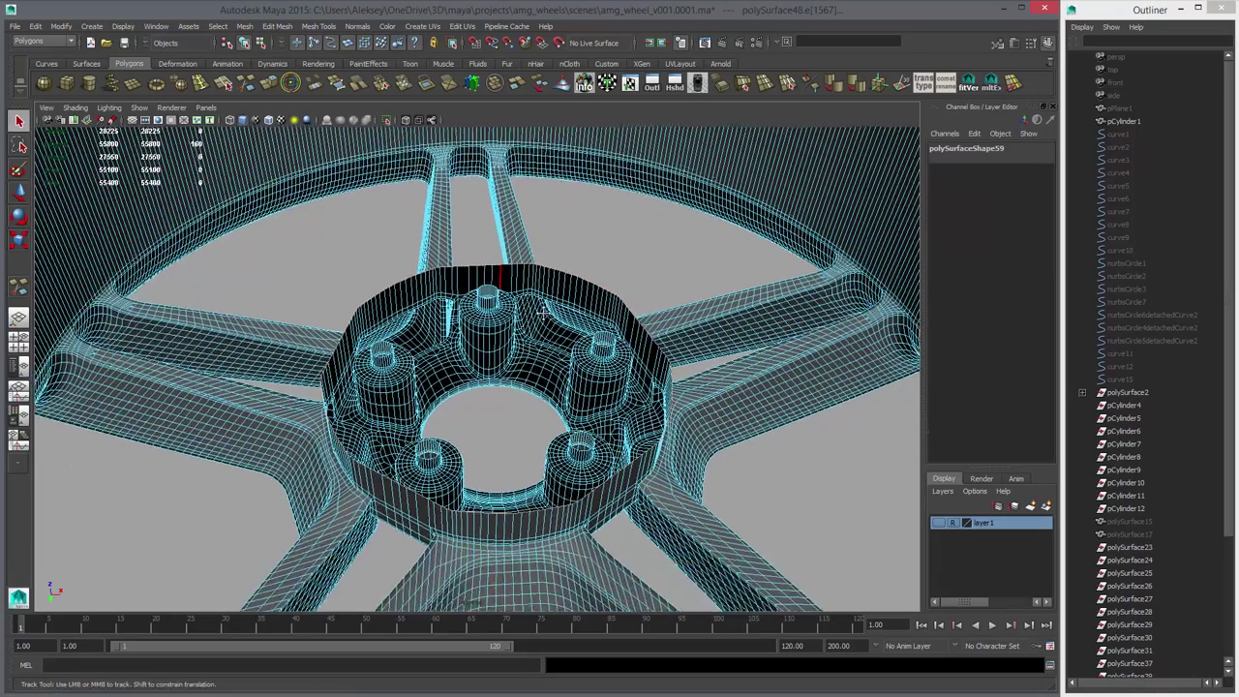
alt+right_drag(498, 273, 556, 392)
alt+drag(557, 392, 611, 381)
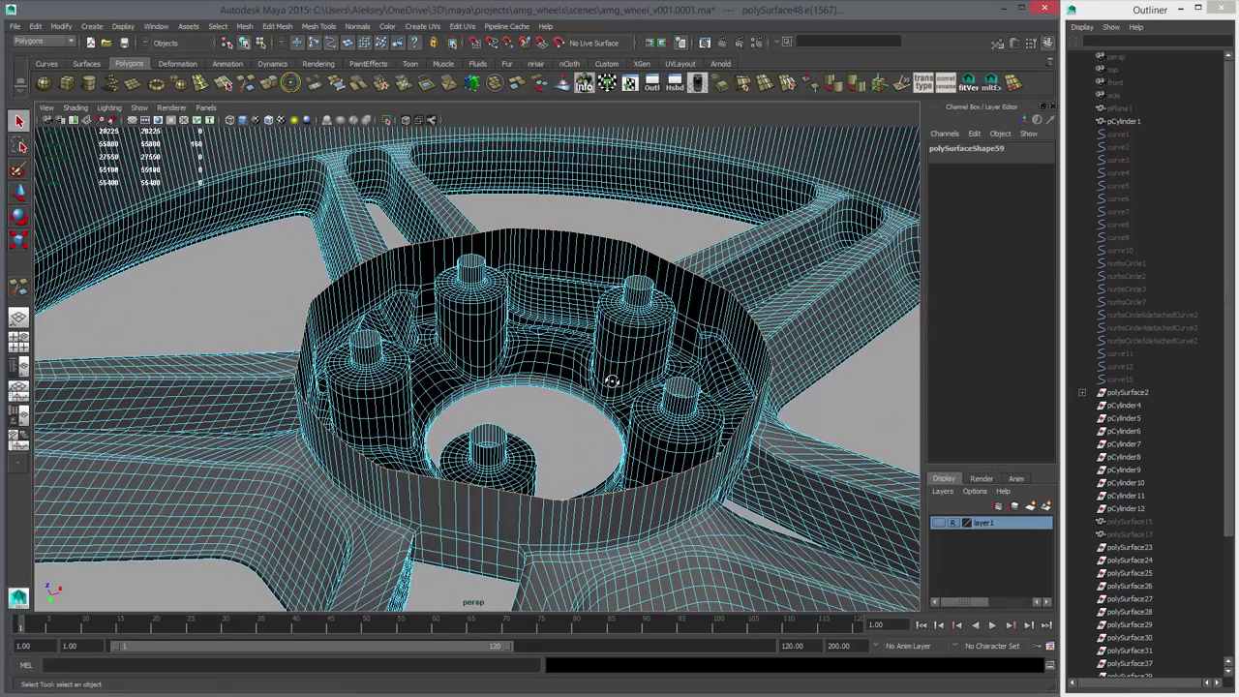
click(276, 85)
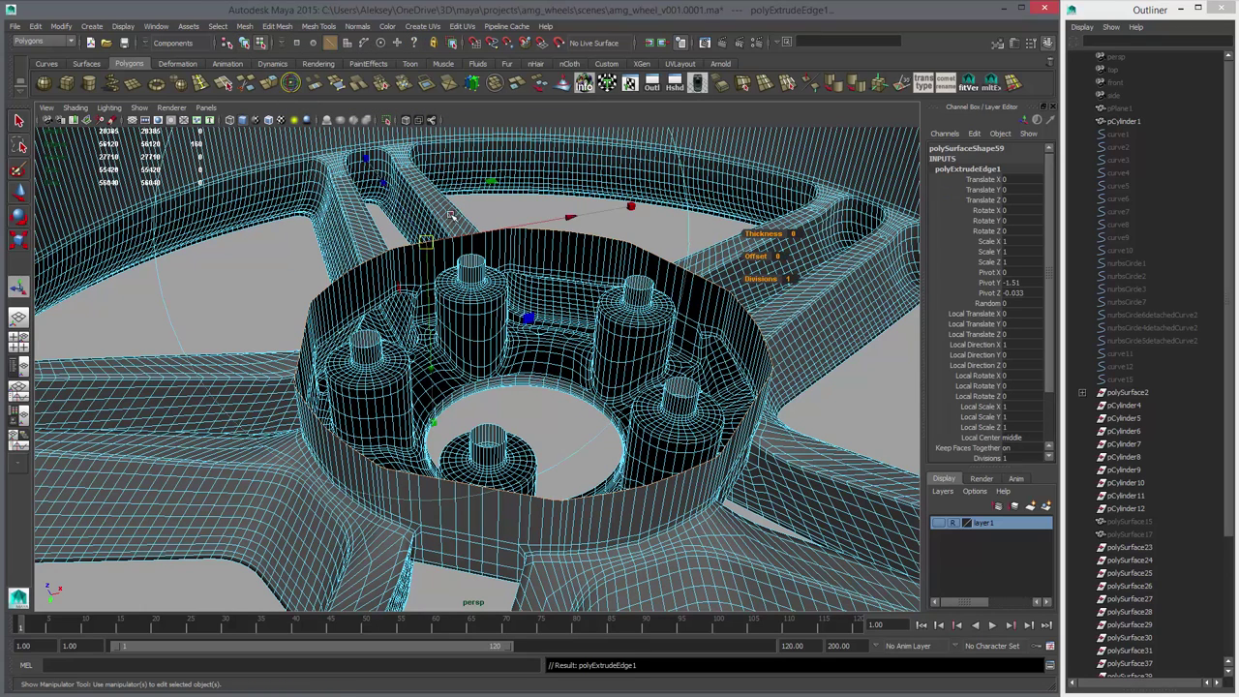
middle_drag(752, 271, 740, 276)
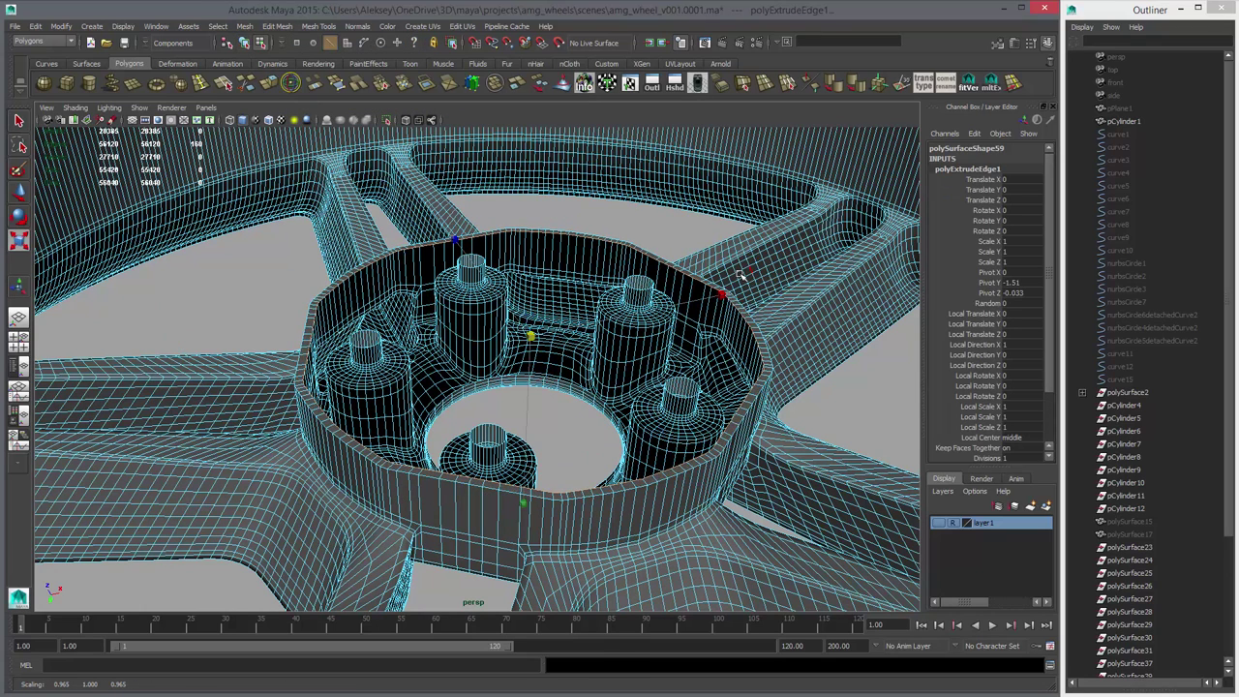
- Fill the hub's rear opening with a cap face and extract the cap together with its surrounding ring of faces
key(q)
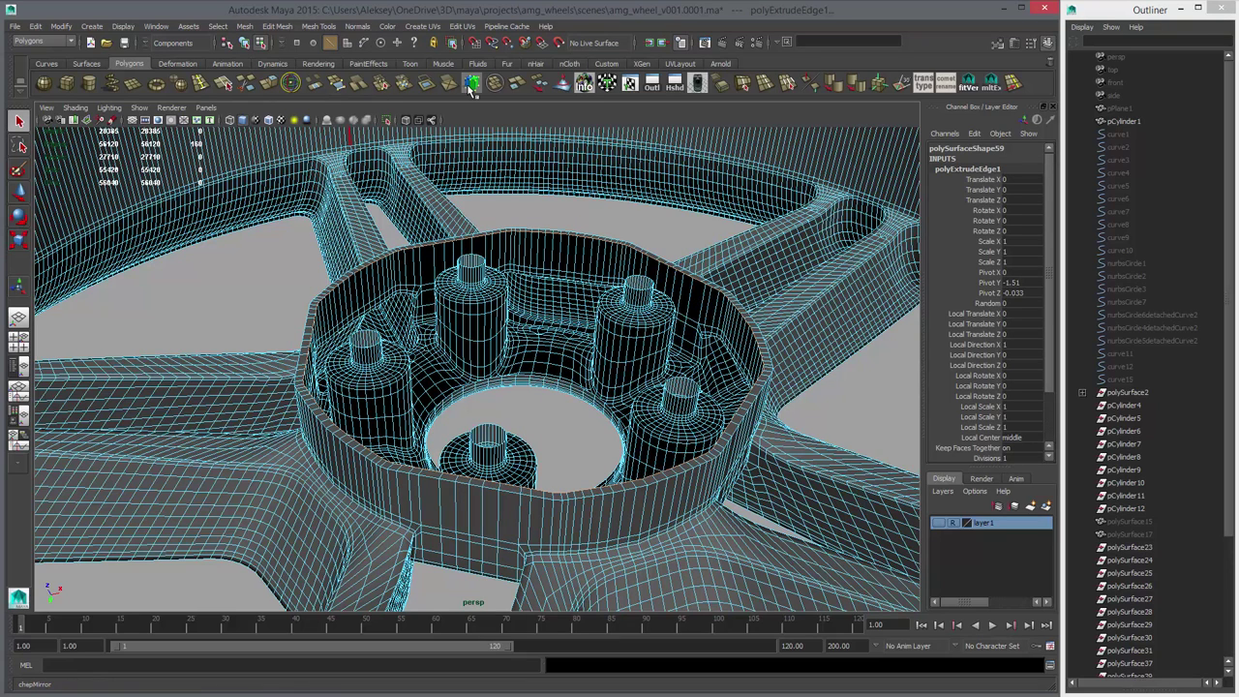
click(426, 83)
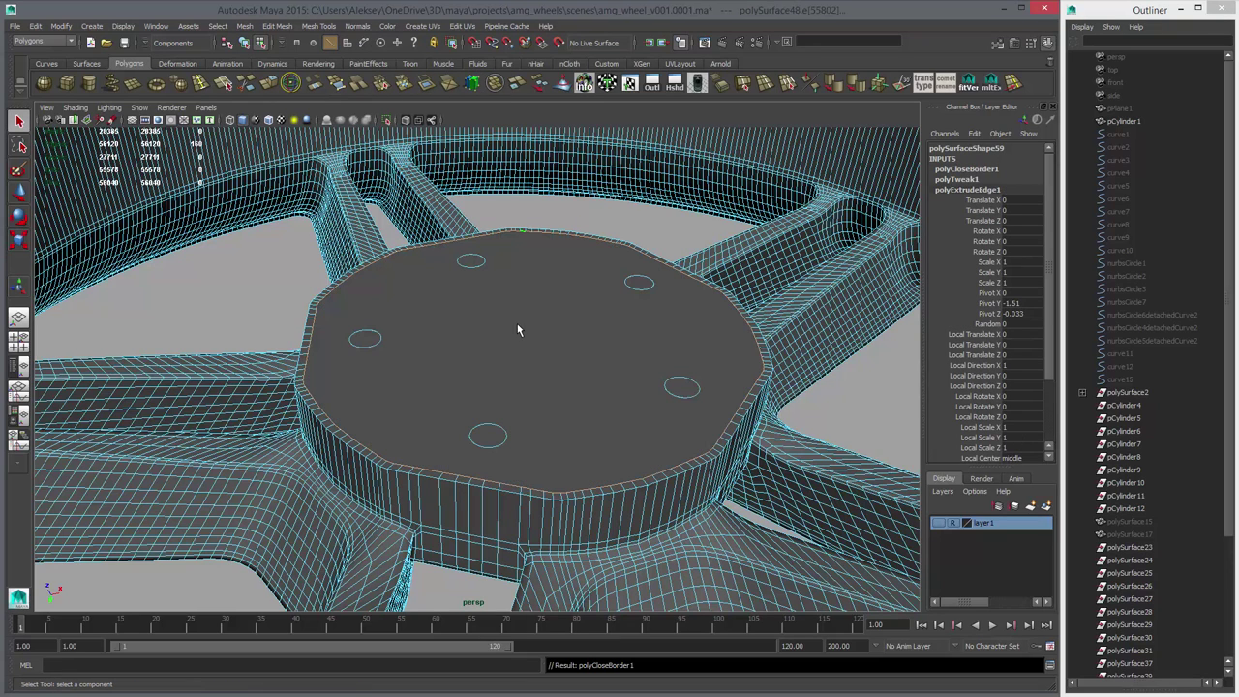
right_drag(517, 324, 517, 352)
click(624, 367)
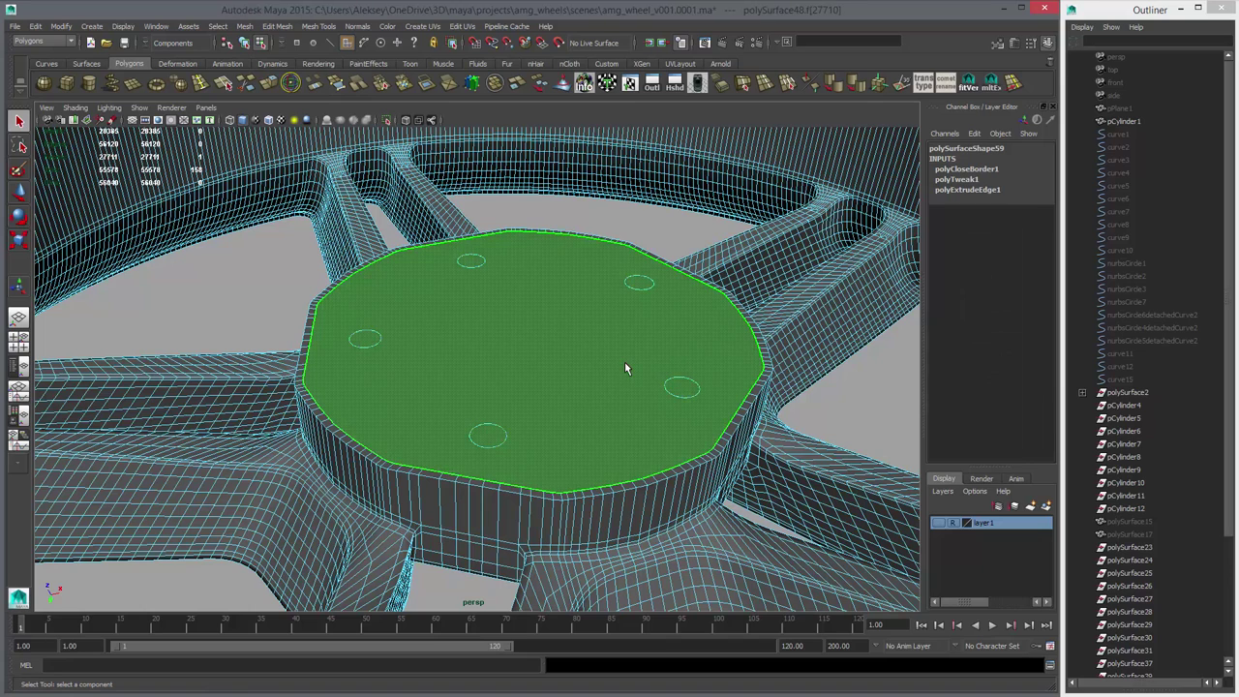
key(shift+period)
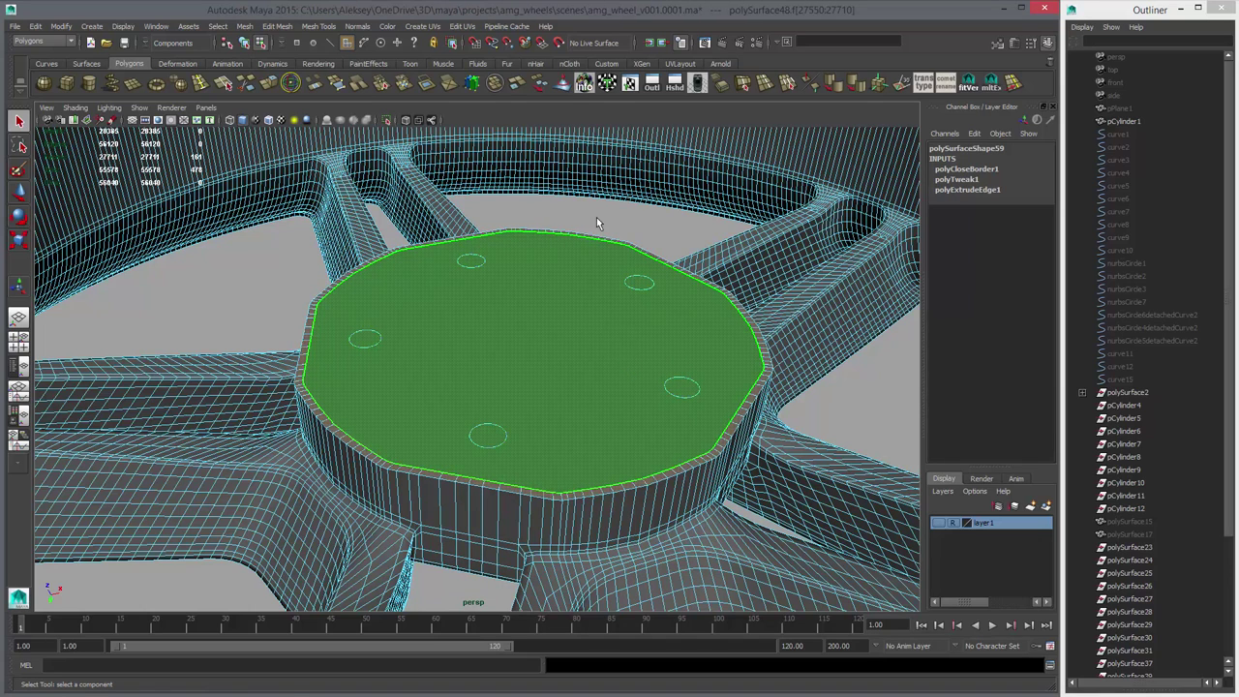
click(517, 84)
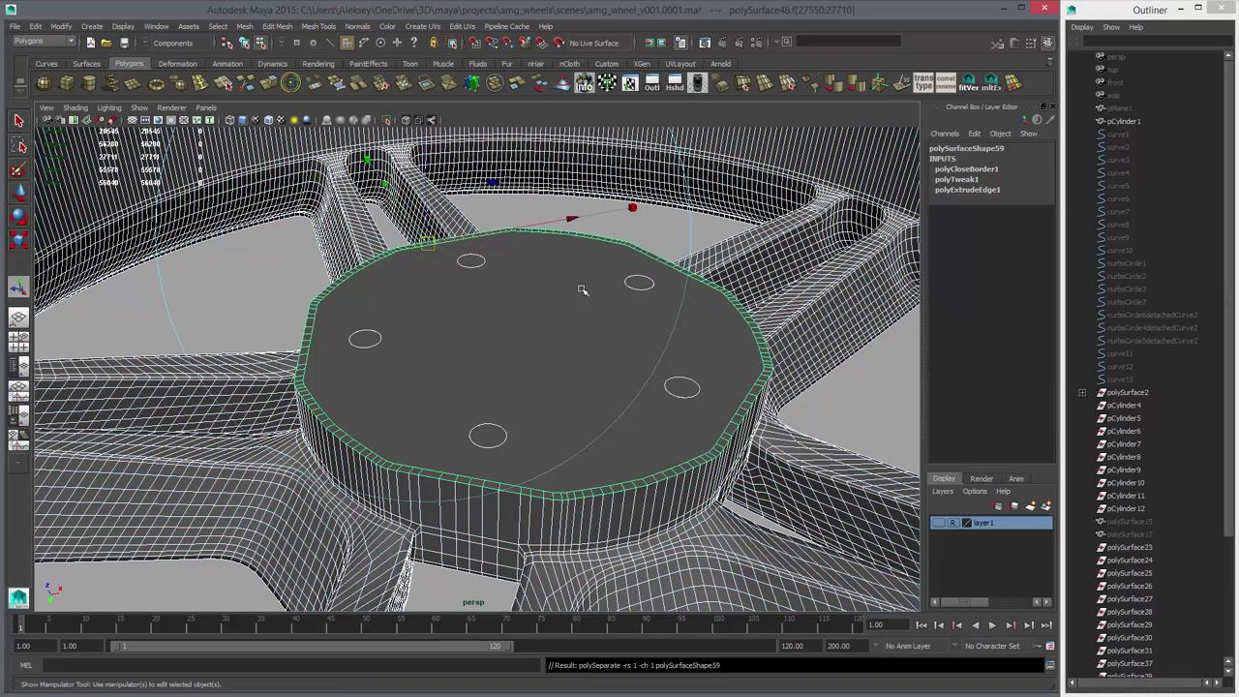
- Duplicate the wheel body and move the copy along the Y axis to about -3.975
right_drag(727, 264, 766, 255)
click(729, 266)
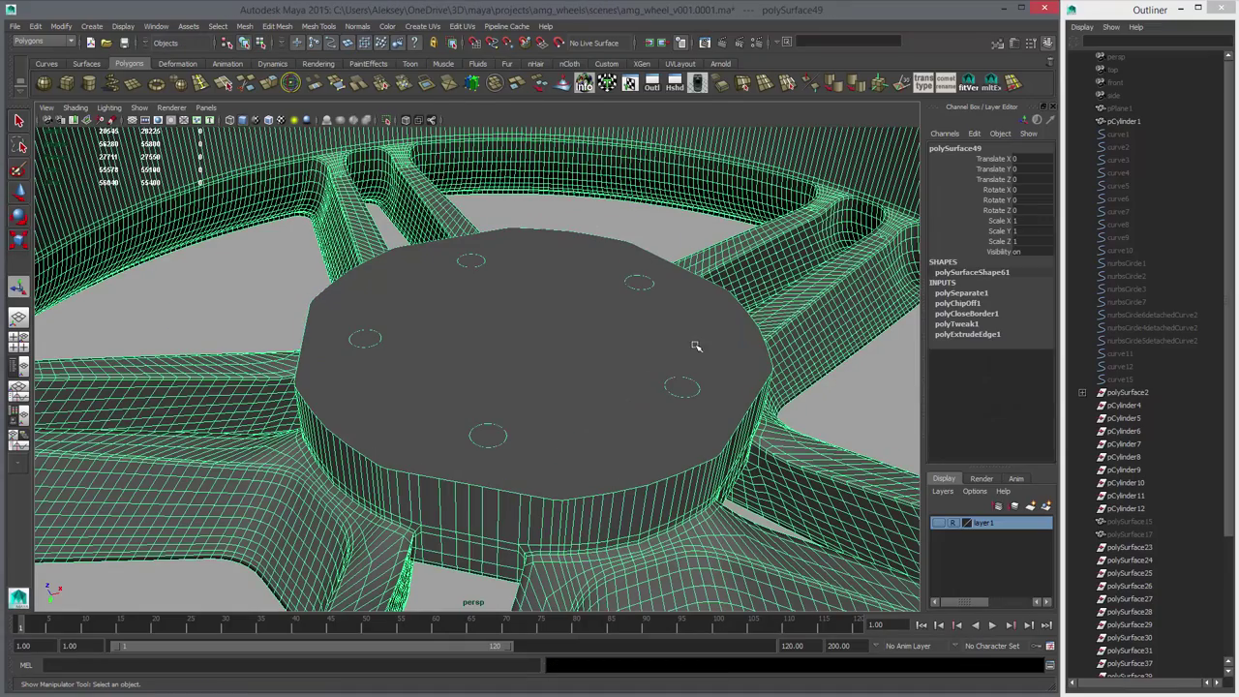
alt+right_drag(791, 356, 473, 339)
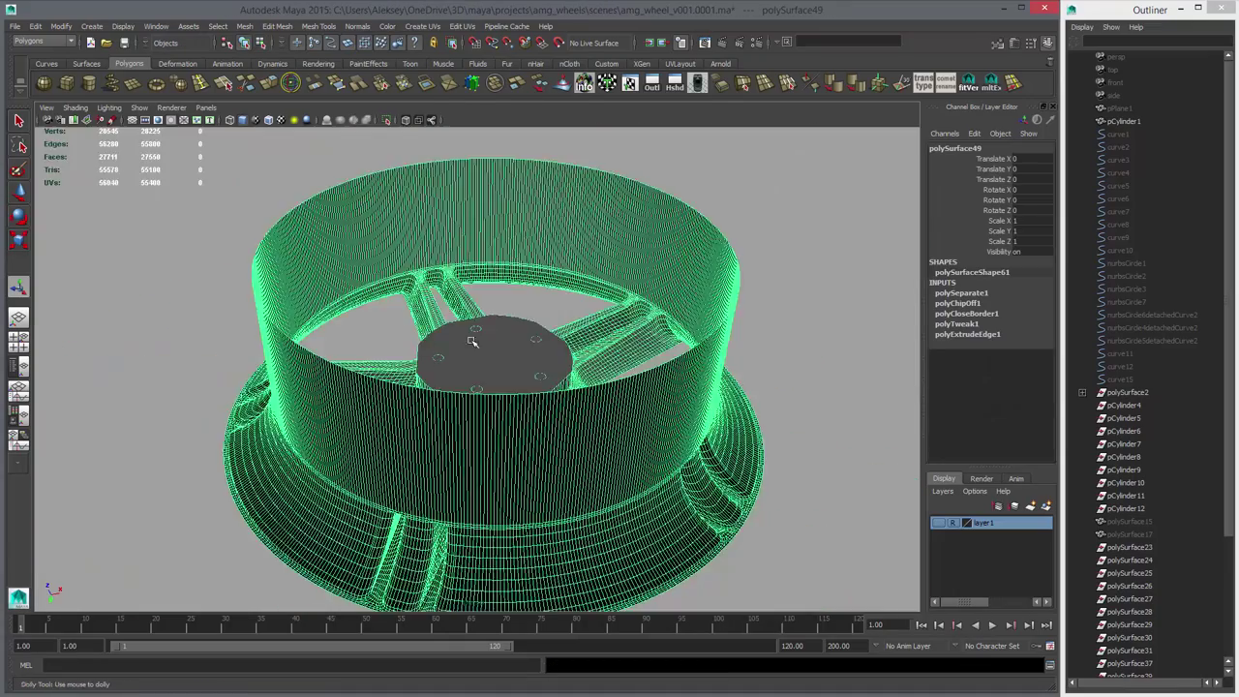
alt+drag(473, 339, 544, 323)
key(ctrl+d)
key(w)
shift+middle_drag(642, 442, 639, 262)
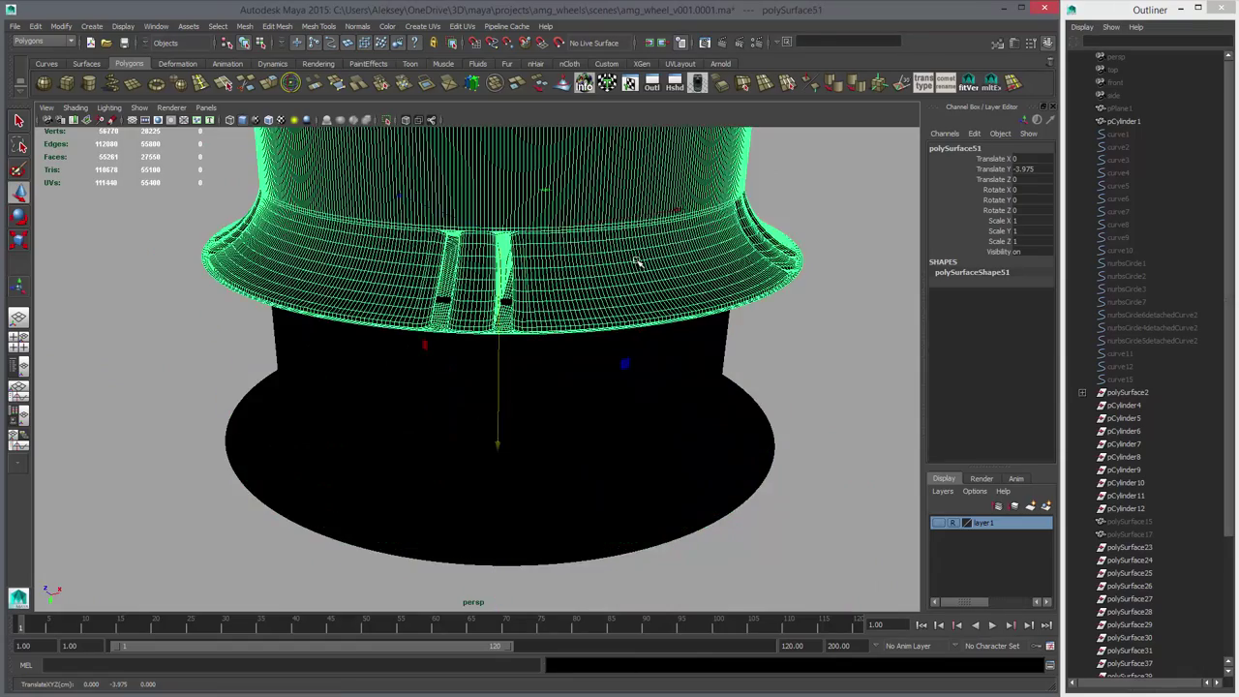
- Hide the original wheel body so only its moved duplicate remains beside the hub plate
alt+drag(639, 262, 640, 527)
alt+right_drag(640, 528, 761, 345)
click(762, 347)
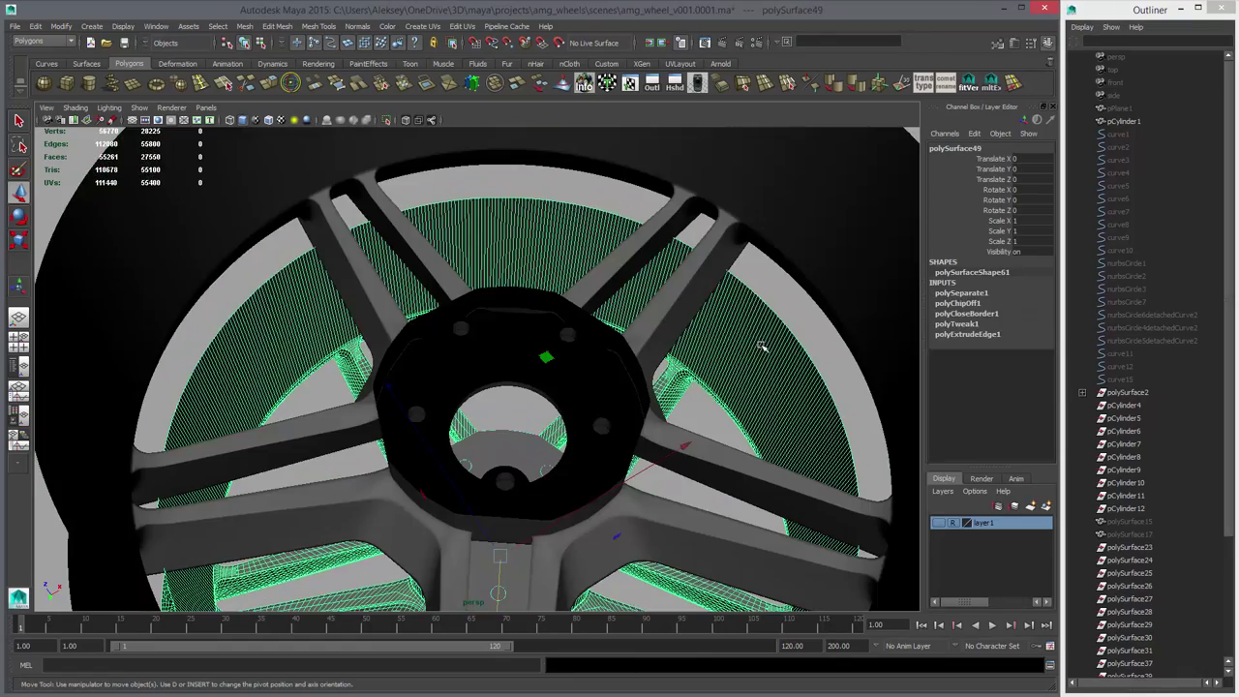
key(ctrl+h)
- Delete all faces of the duplicated wheel except the band of faces around the hub's open end, using a side-view selection that is inverted
click(629, 369)
alt+drag(629, 369, 634, 324)
alt+right_drag(634, 324, 749, 449)
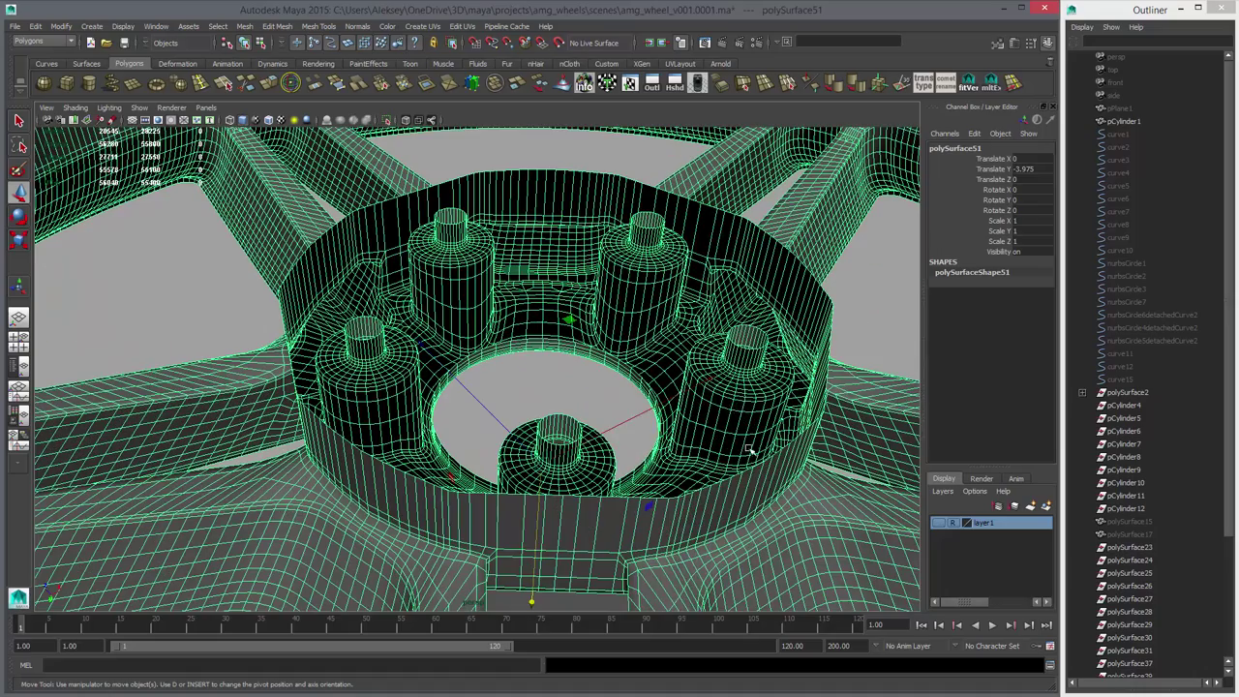
right_drag(732, 340, 730, 371)
click(729, 416)
key(space)
key(space)
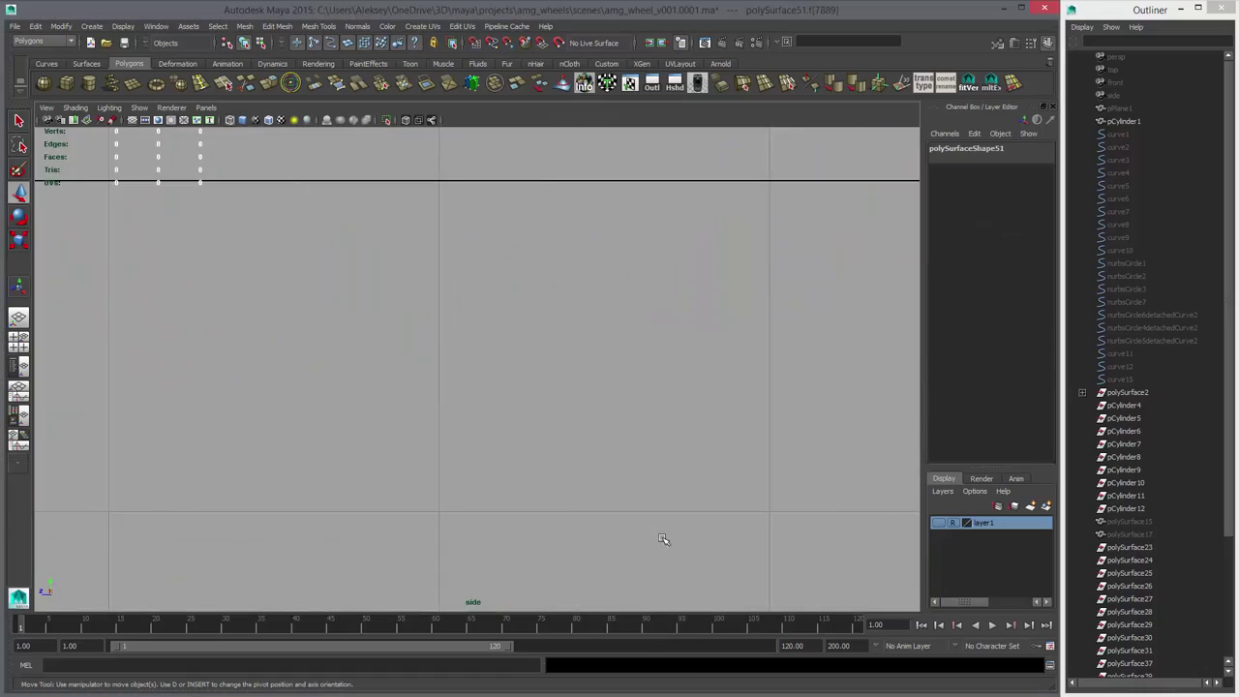
key(f)
scroll(646, 475, down, 10)
drag(427, 446, 741, 426)
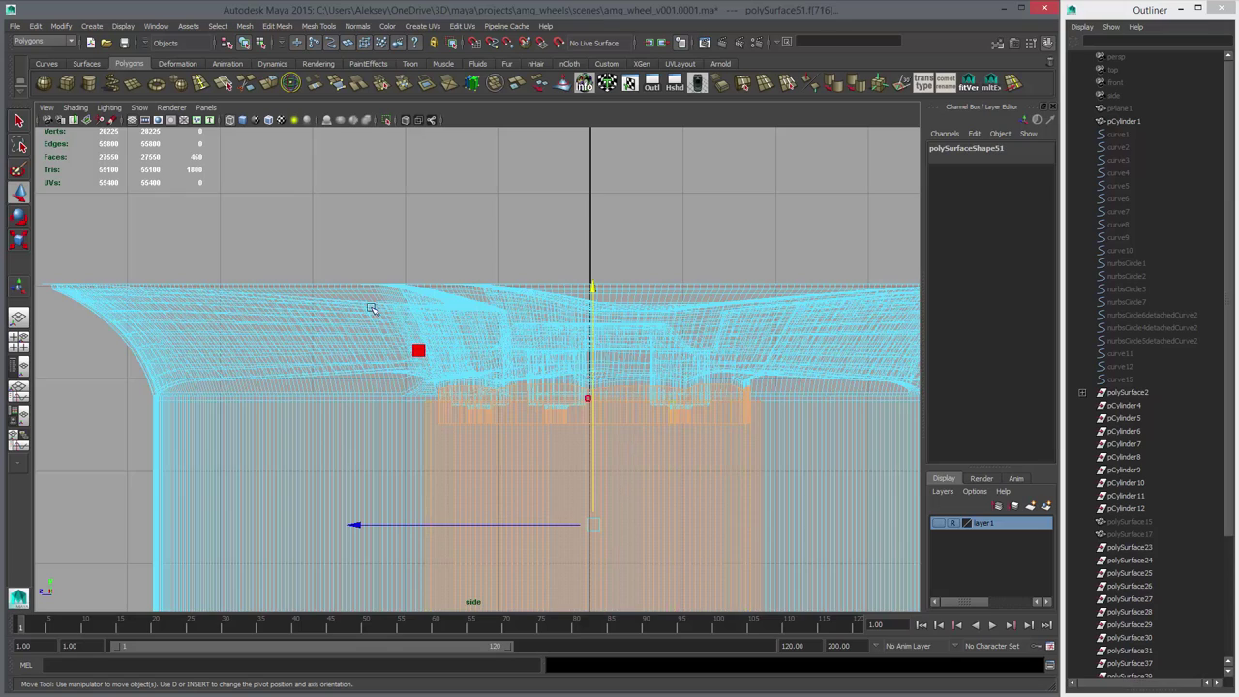
key(space)
key(space)
alt+right_drag(678, 365, 662, 365)
key(4)
alt+middle_drag(661, 352, 635, 519)
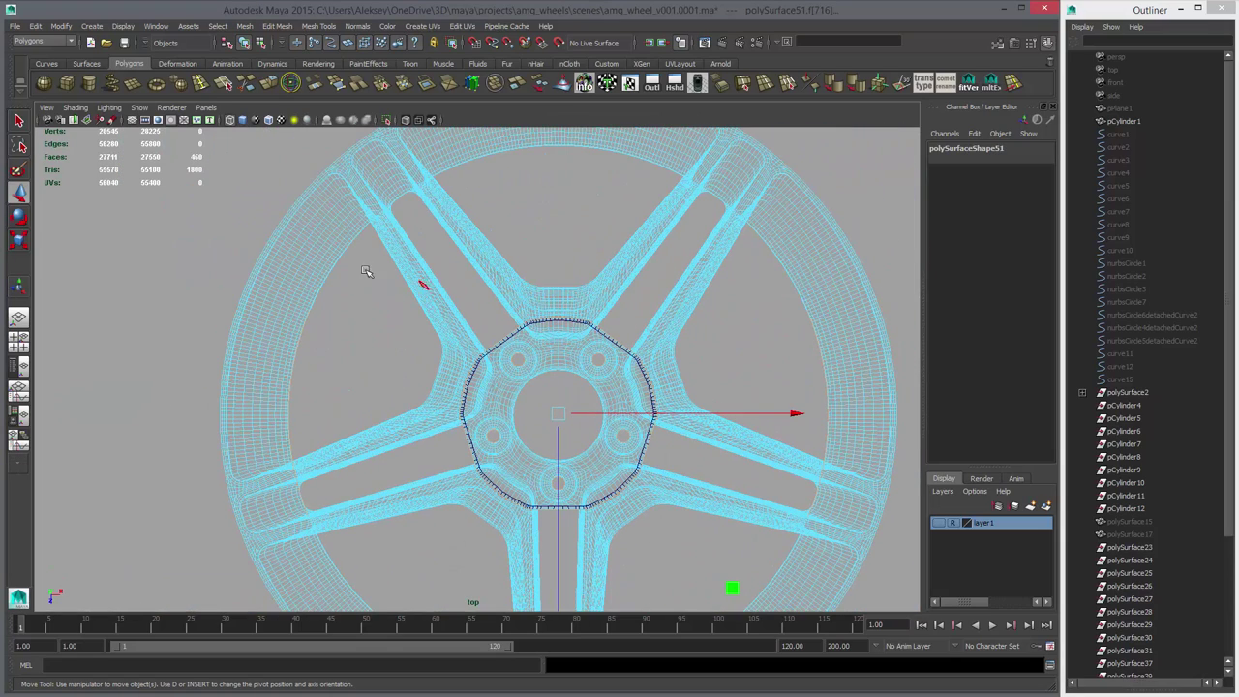
scroll(823, 396, down, 3)
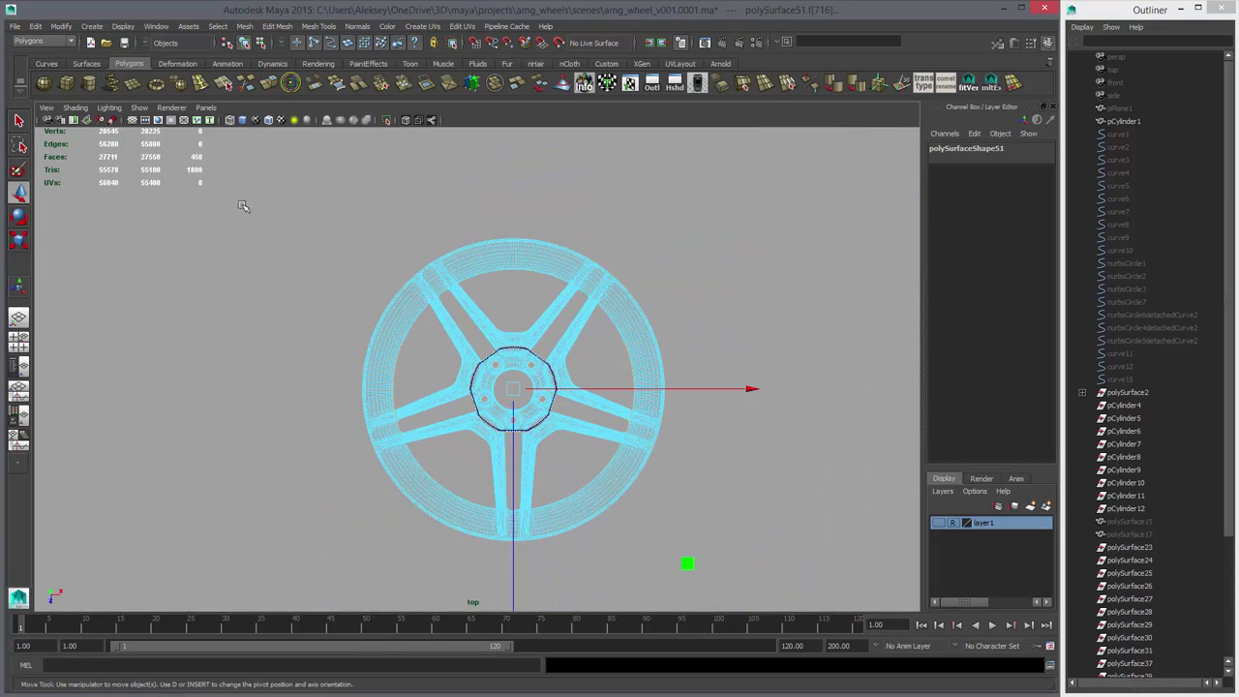
shift+drag(320, 194, 792, 577)
key(Delete)
key(space)
key(space)
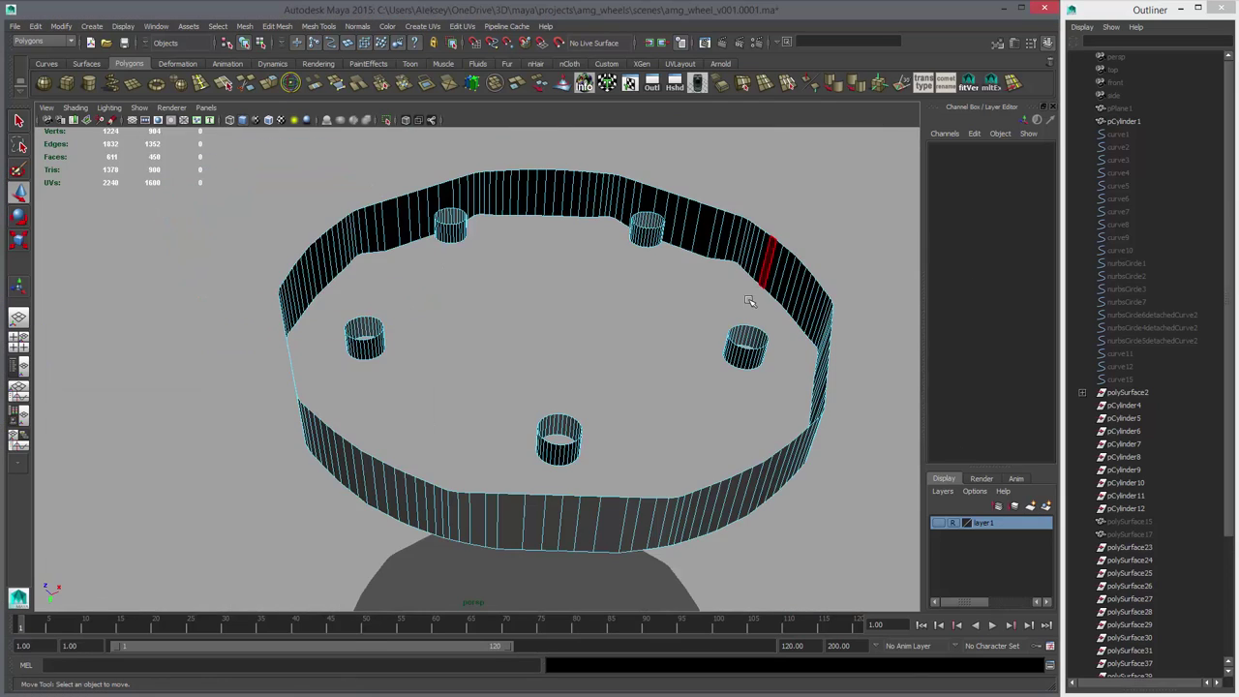
- Delete the leftover barrel strips and the hub's outer wall from the duplicate, keeping only the five bolt-hole cylinders
alt+drag(756, 374, 722, 389)
alt+right_drag(722, 389, 619, 368)
double_click(695, 373)
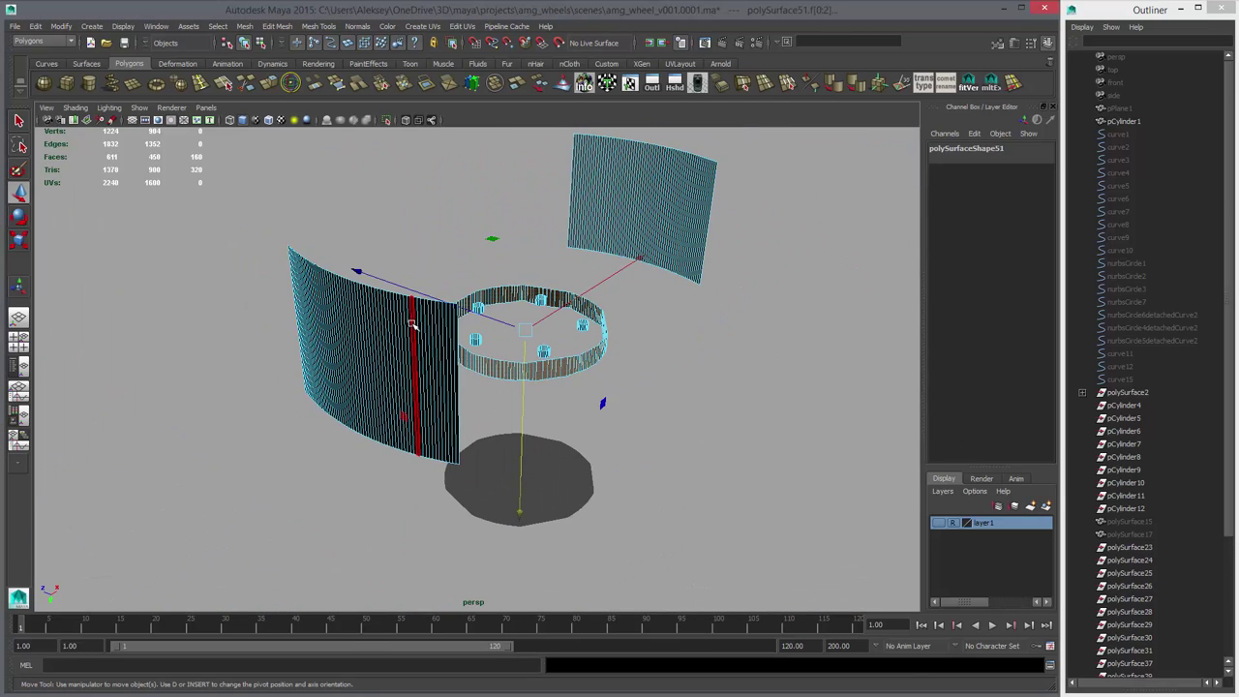
shift+double_click(413, 323)
shift+double_click(682, 211)
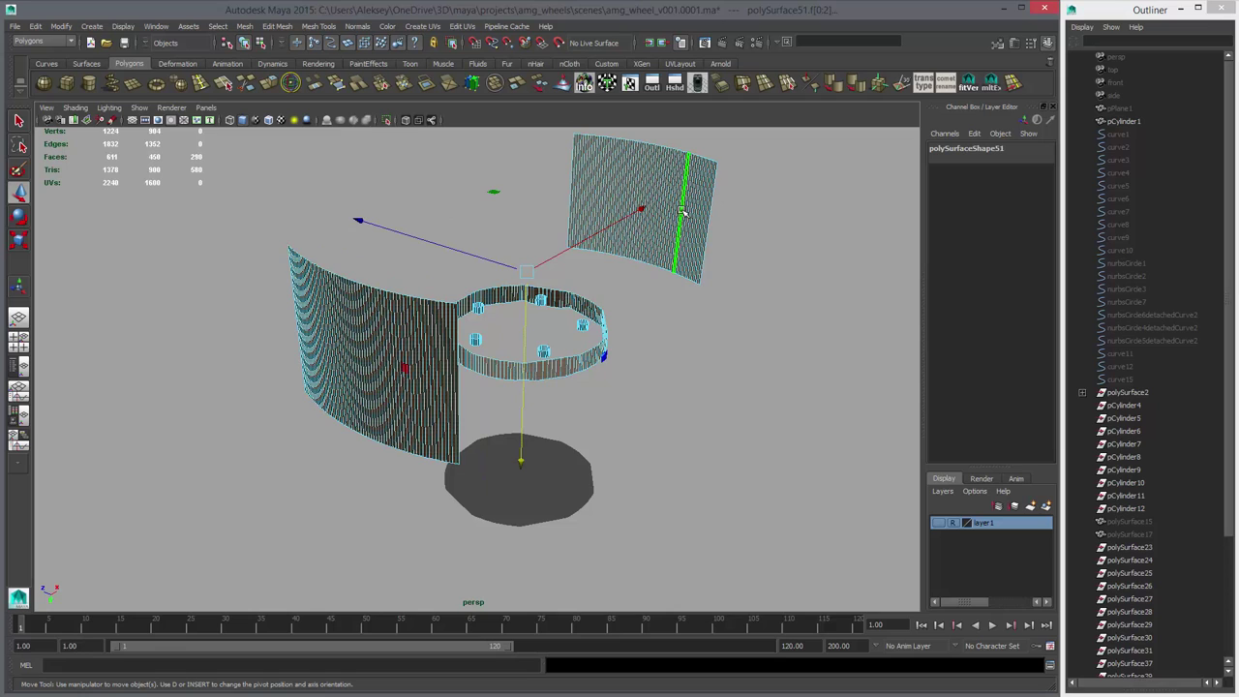
key(Delete)
- Set the bolt-hole cylinders' Translate Y back to 0
right_drag(583, 322, 636, 308)
click(586, 328)
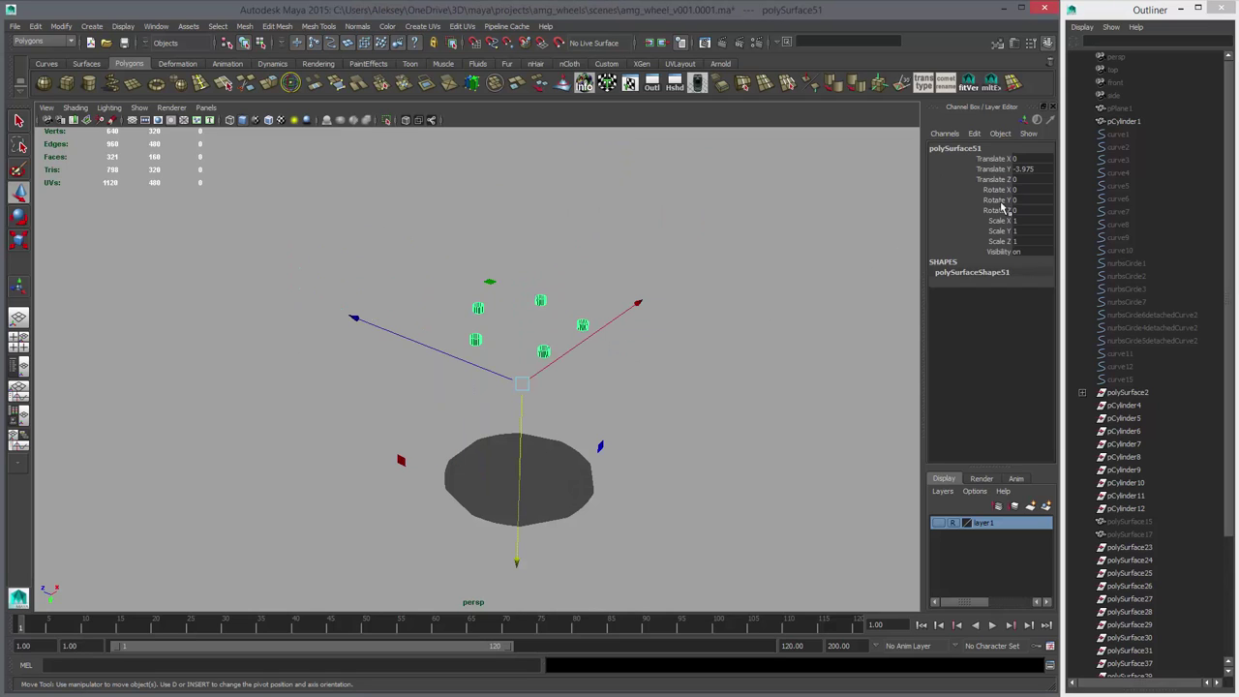
text(0)
key(Return)
- Scale the bolt-hole cylinders in Y to about 1.422 and shift them to about -0.051 in Y so they pass through the plate
scroll(697, 396, up, 5)
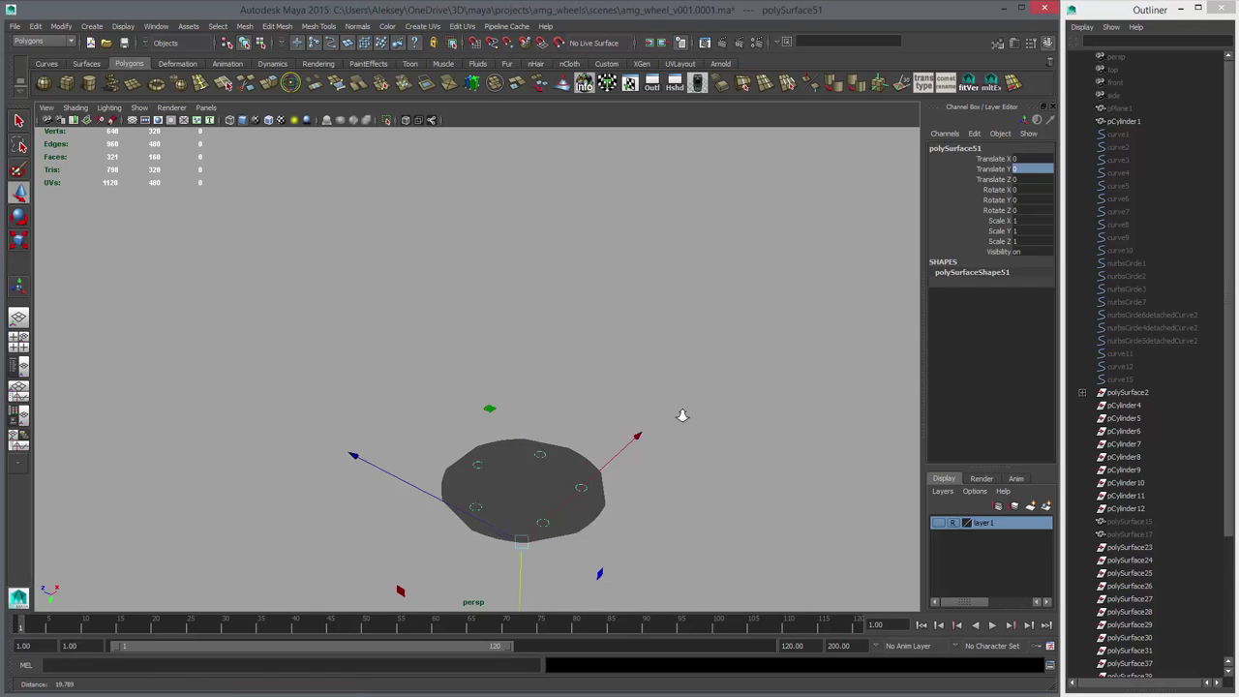
alt+drag(746, 397, 661, 457)
alt+middle_drag(661, 456, 649, 433)
key(r)
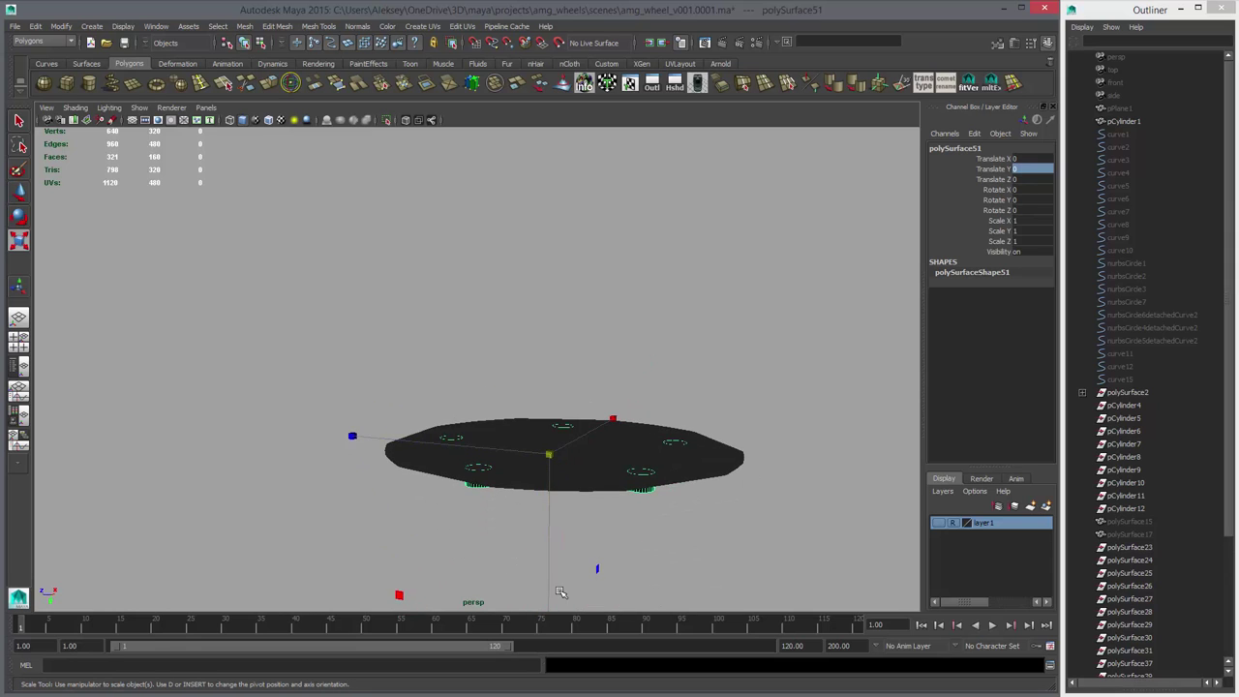
alt+middle_drag(594, 478, 582, 355)
shift+middle_drag(620, 435, 633, 600)
key(w)
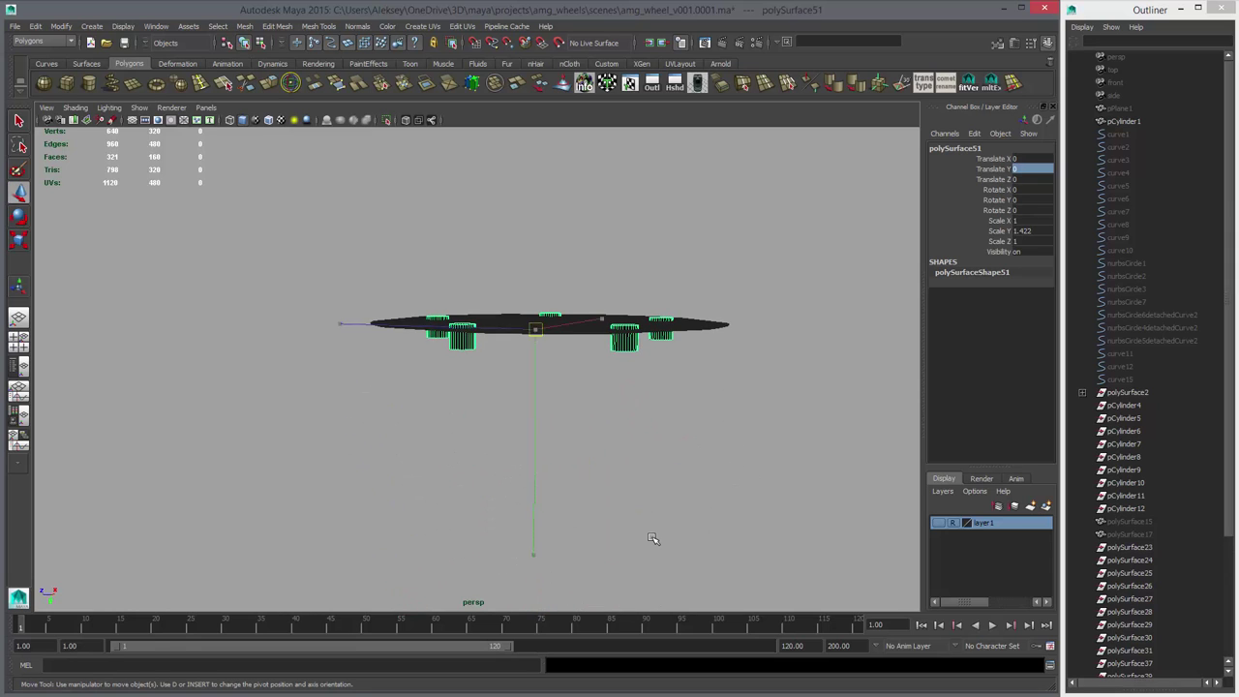
shift+middle_drag(655, 539, 656, 529)
- Delete the construction history of the flat hub plate
alt+drag(672, 409, 719, 499)
scroll(719, 498, up, 3)
scroll(719, 498, up, 1)
click(738, 426)
alt+drag(754, 420, 752, 429)
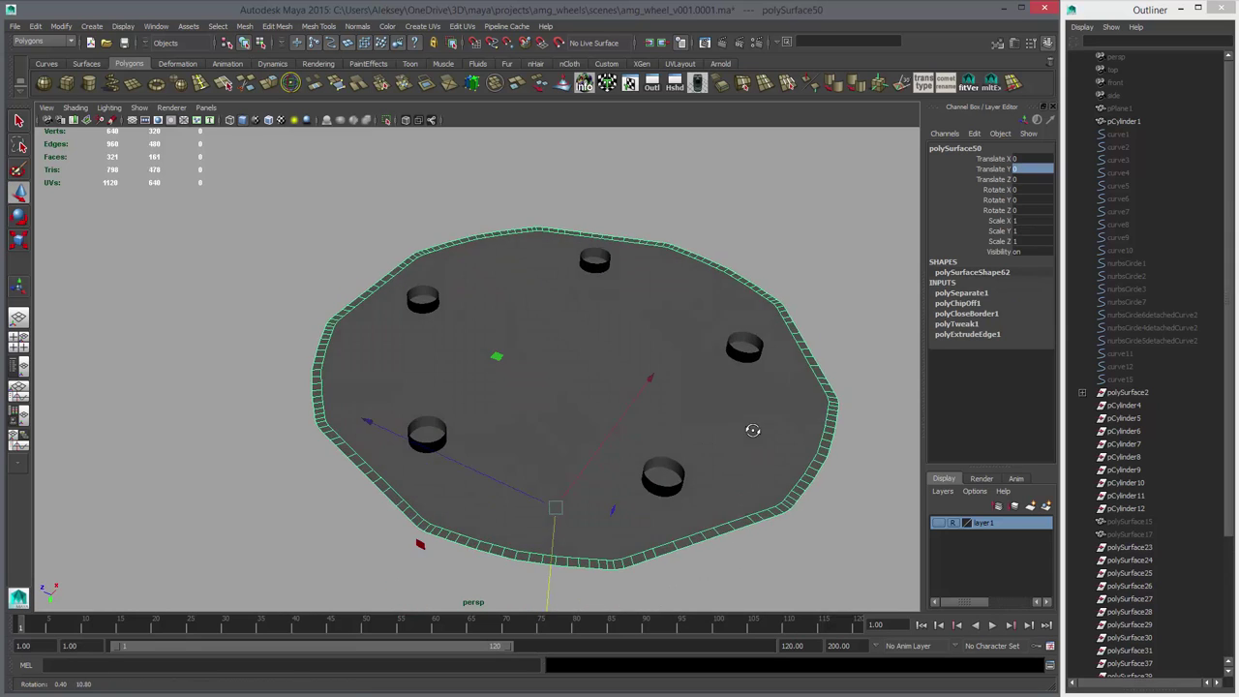
alt+drag(542, 374, 522, 430)
scroll(523, 430, down, 2)
scroll(523, 430, down, 4)
key(alt+shift+d)
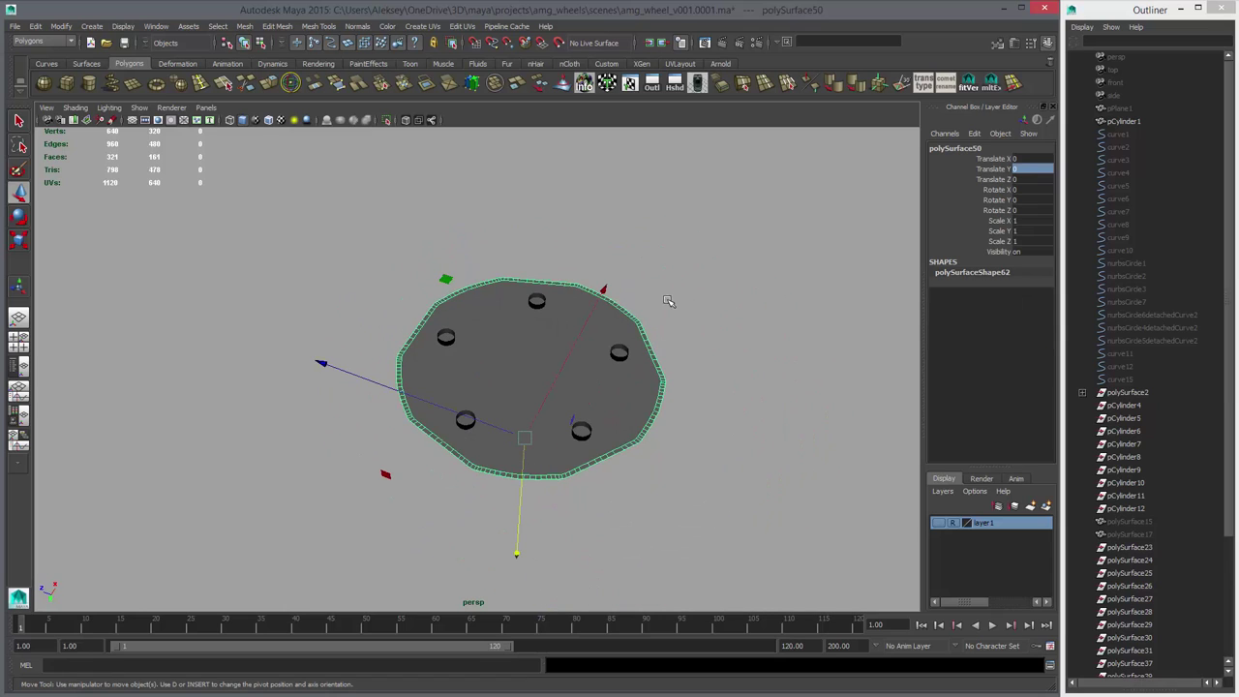
- Freeze the transformations of the hub plate and the bolt-hole cylinders together
drag(384, 251, 627, 451)
click(715, 475)
scroll(740, 431, up, 5)
alt+drag(715, 475, 609, 342)
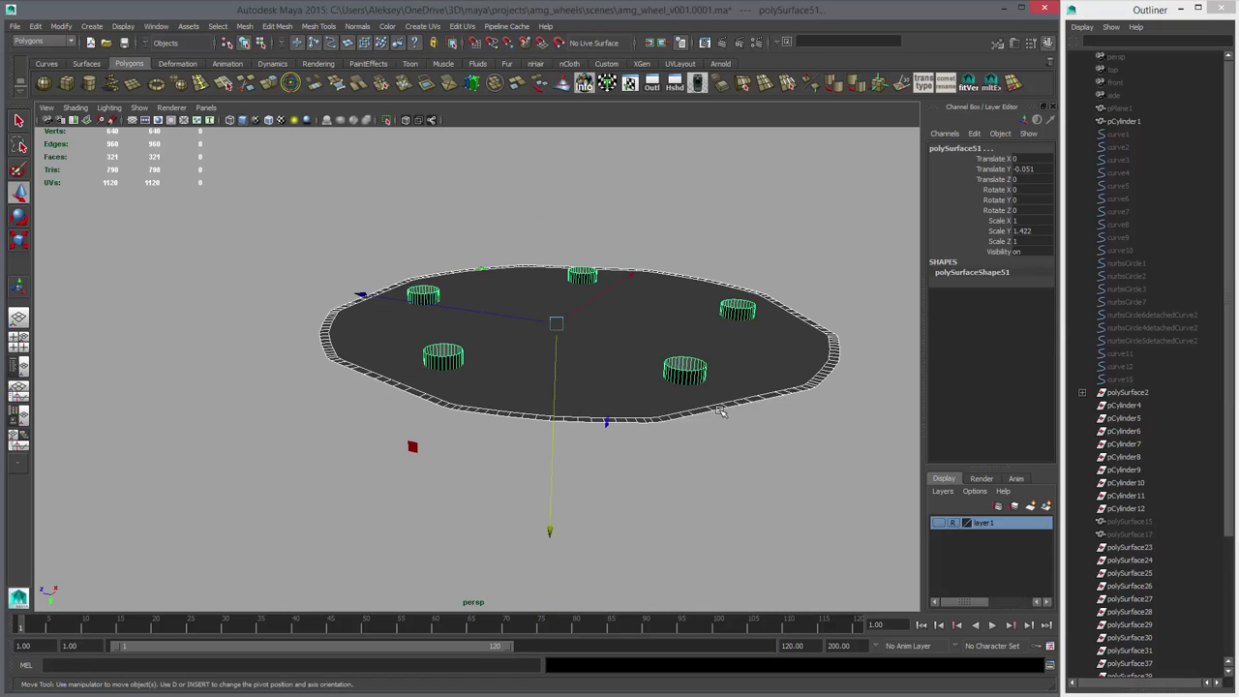
click(58, 27)
click(60, 27)
click(60, 27)
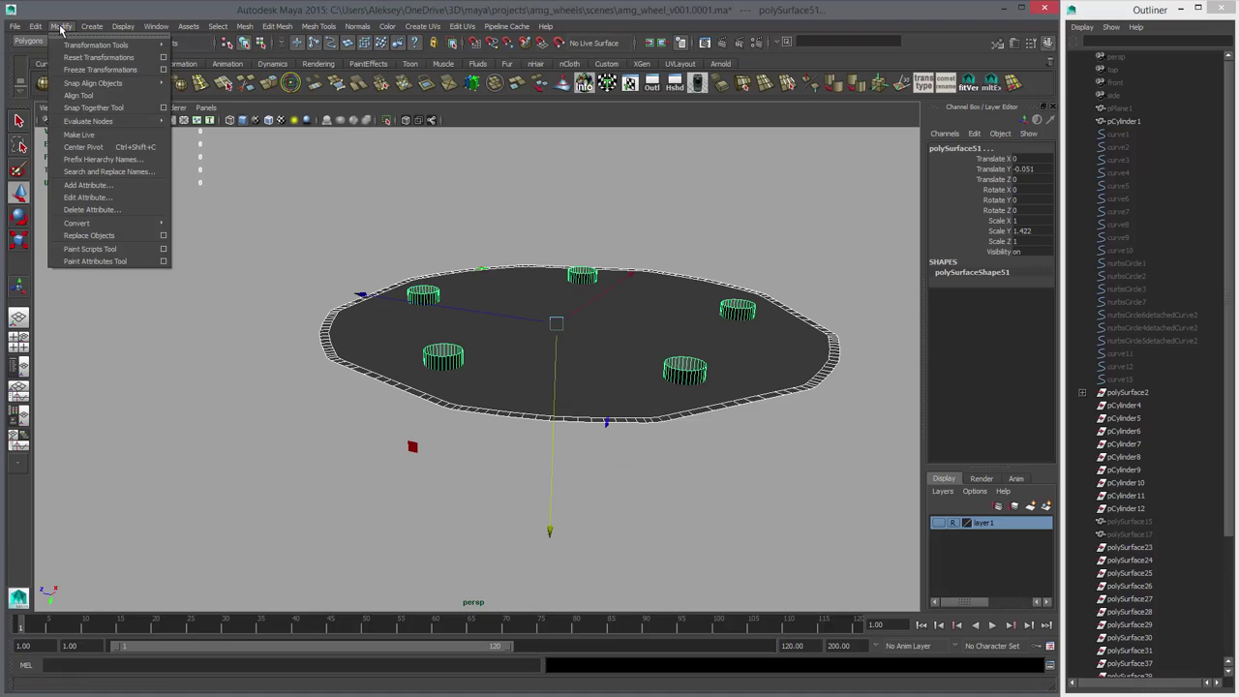
click(85, 71)
click(290, 213)
- Extrude the faces of the five bolt-hole cylinders outward with a Local Translate Z of about -0.057 to give them wall thickness
key(f)
scroll(618, 435, up, 2)
scroll(617, 434, up, 2)
click(623, 424)
alt+drag(622, 424, 646, 459)
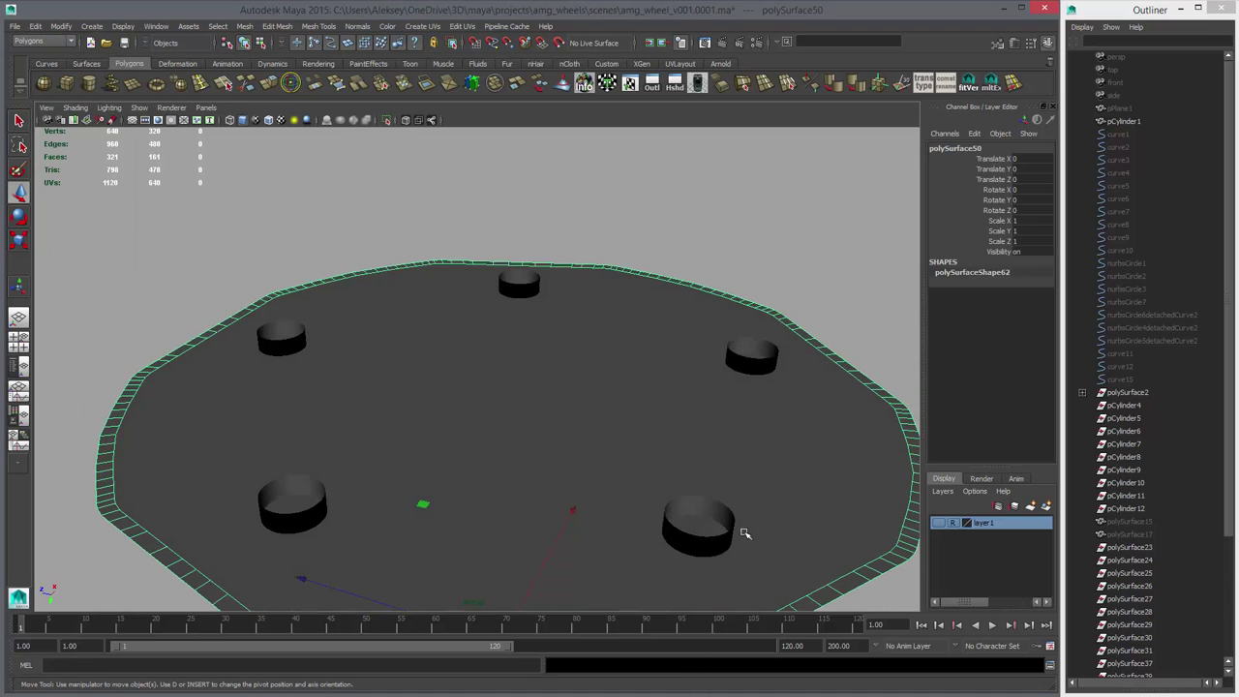
click(723, 542)
alt+middle_drag(691, 497, 694, 437)
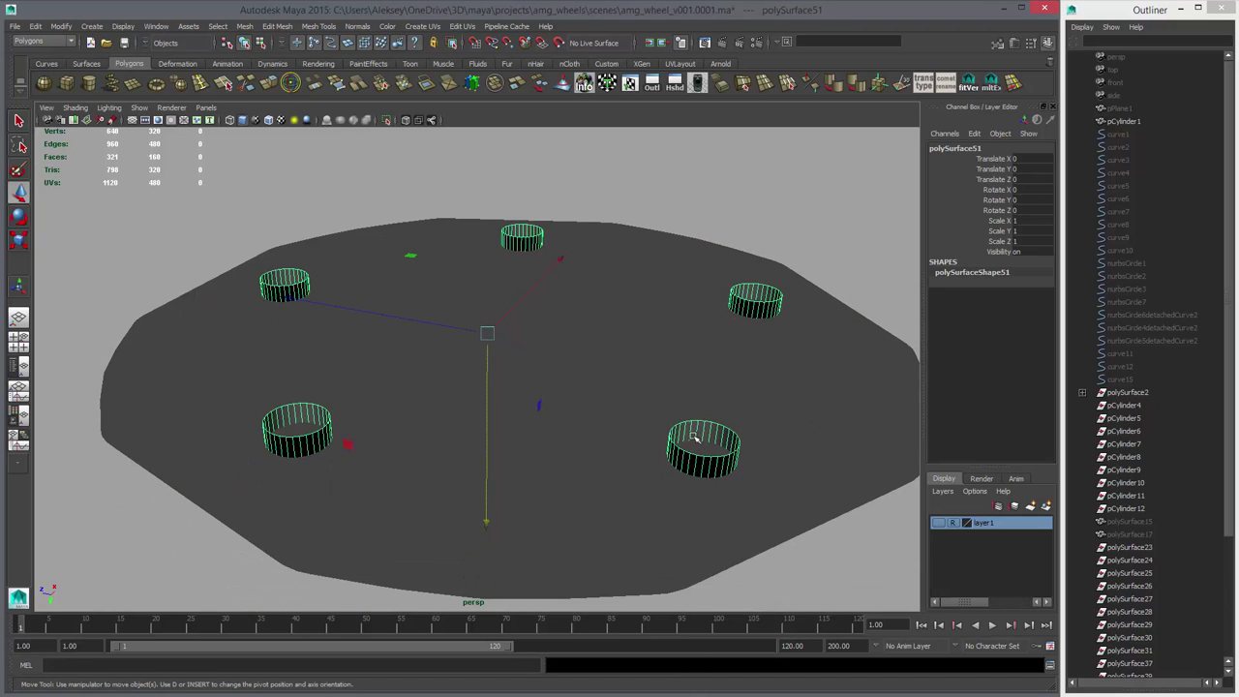
click(269, 84)
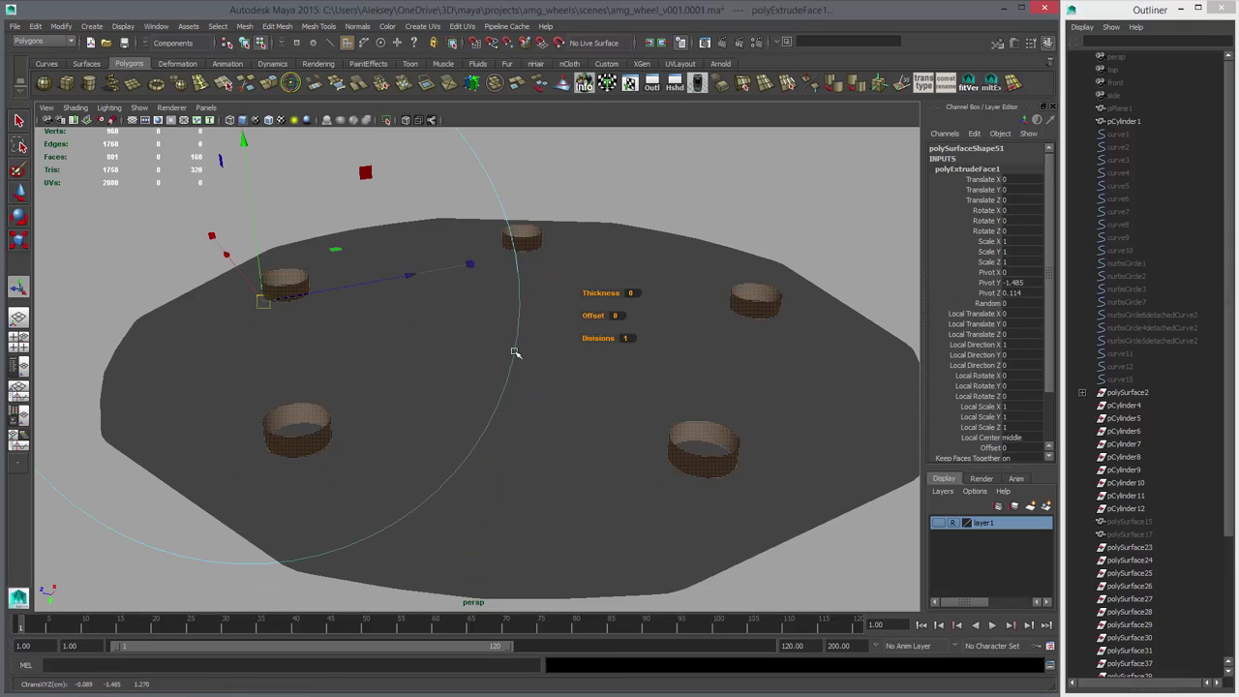
middle_drag(514, 353, 530, 383)
middle_drag(522, 382, 520, 381)
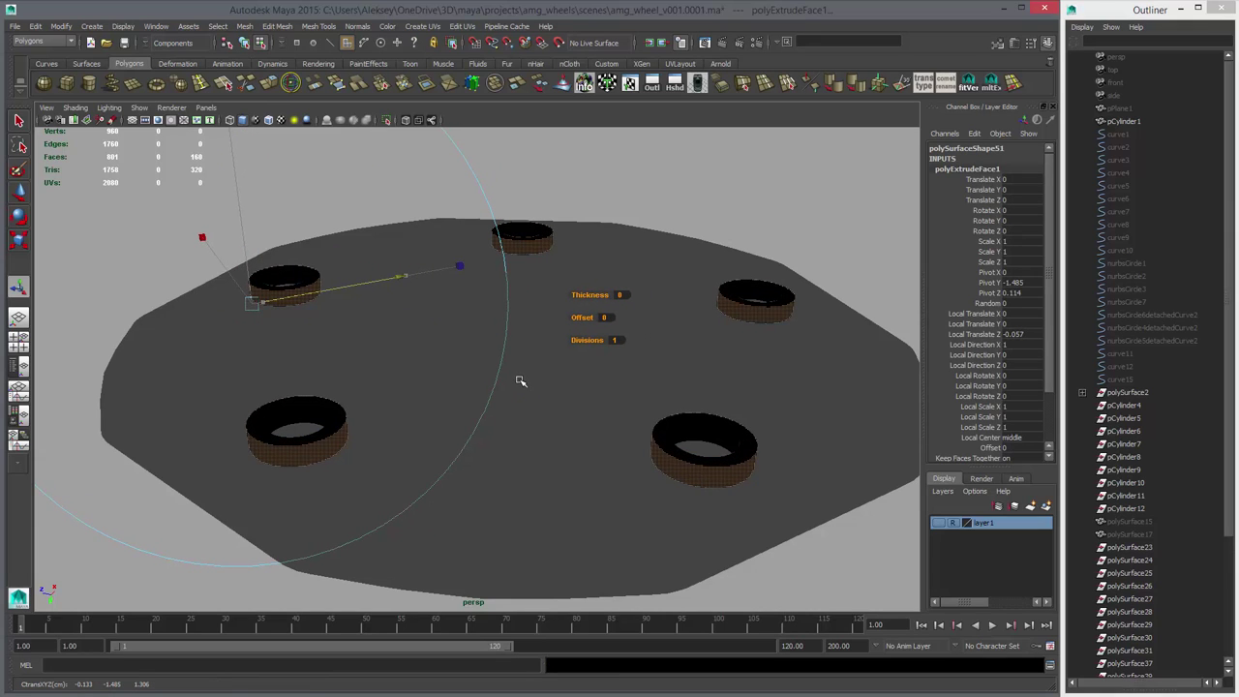
- Reverse the normals of the five thickened bolt-hole rings
right_drag(679, 425, 687, 423)
click(687, 426)
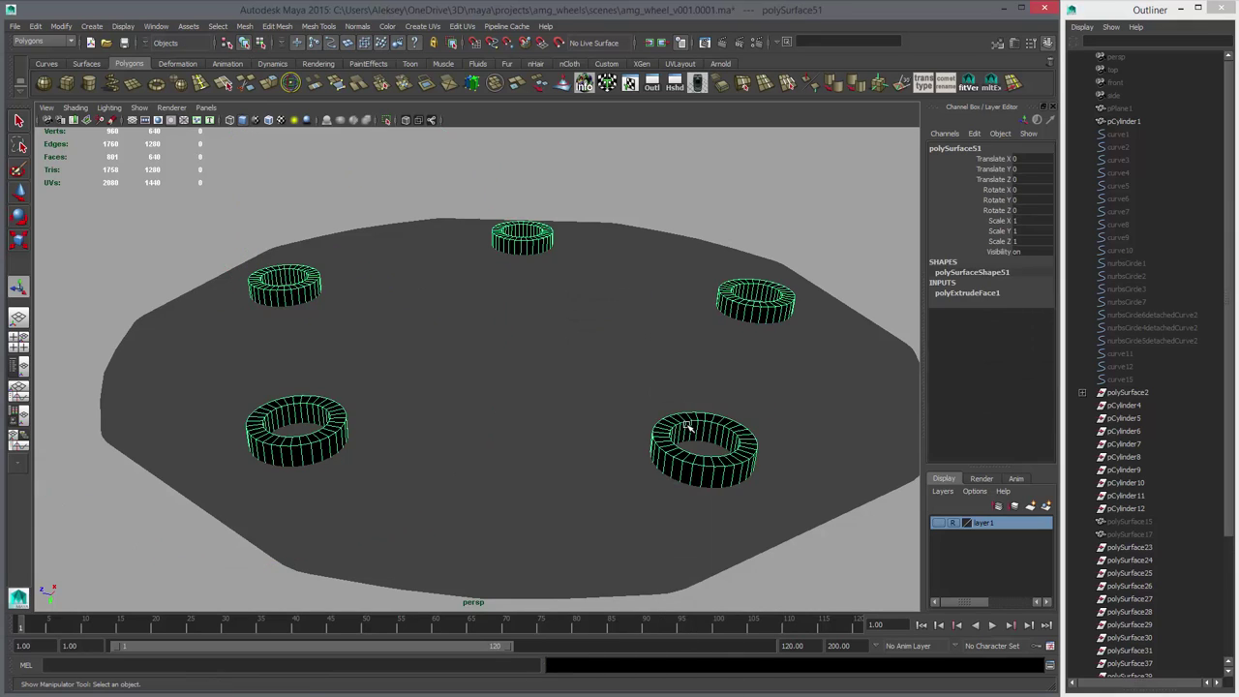
click(809, 84)
key(w)
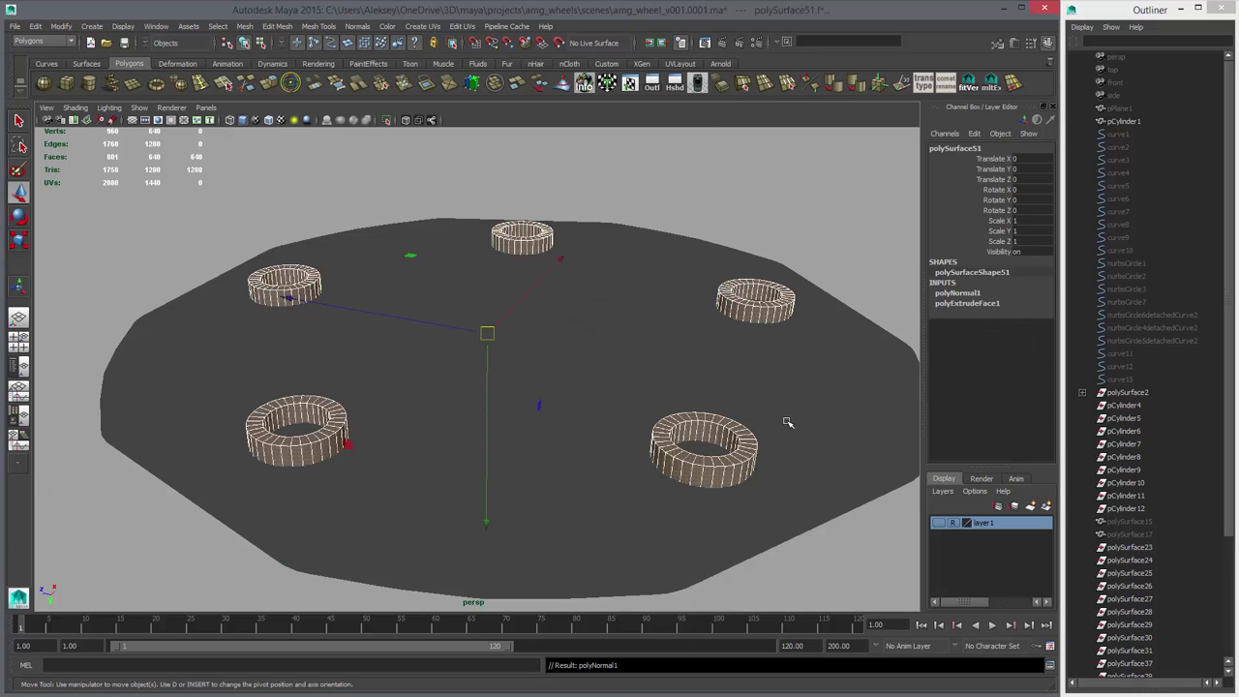
scroll(815, 326, down, 4)
click(816, 326)
- Unhide all the guide curves and circles from curve1 through curve15
alt+drag(685, 407, 705, 528)
click(653, 450)
scroll(705, 529, down, 2)
key(space)
drag(396, 307, 339, 304)
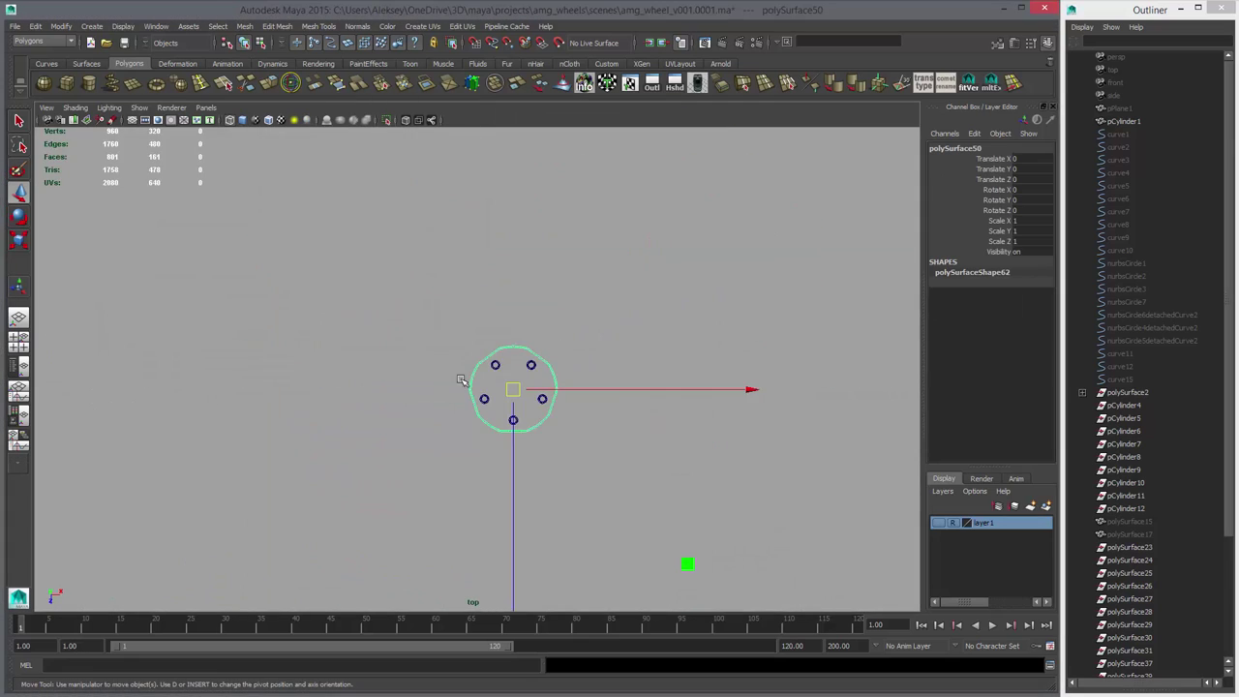
alt+right_drag(462, 380, 981, 565)
alt+middle_drag(716, 470, 631, 469)
alt+right_drag(631, 469, 871, 508)
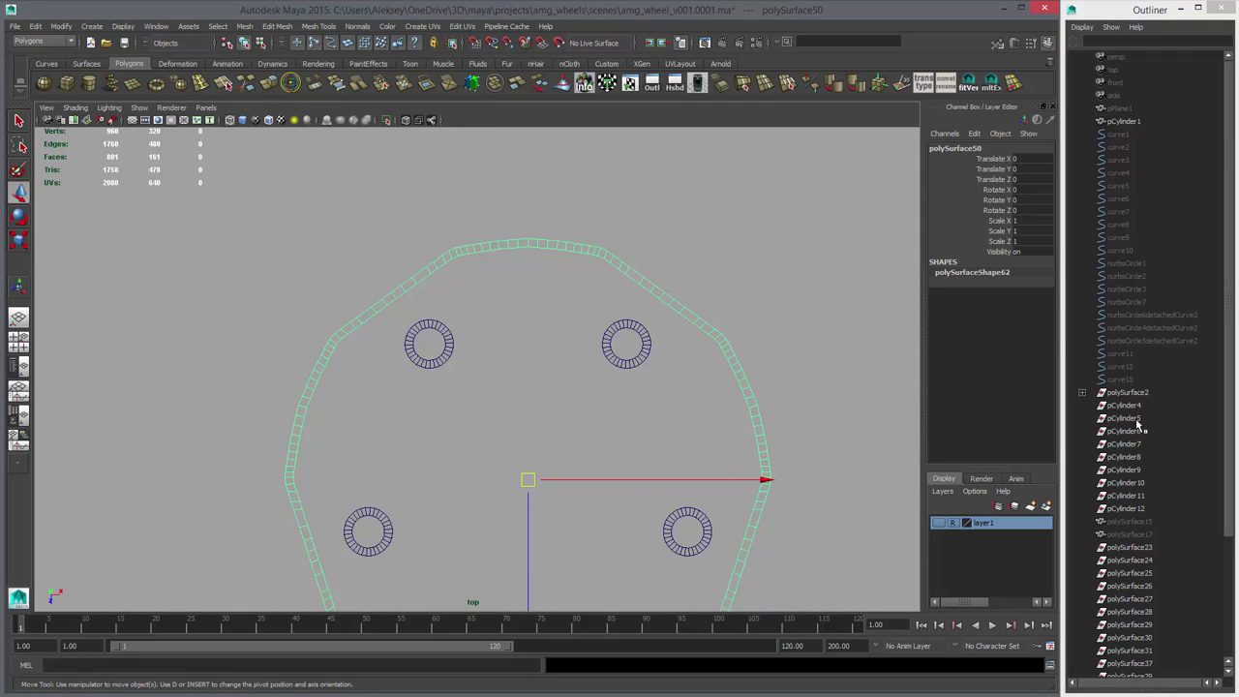
drag(1130, 380, 1148, 134)
key(shift+h)
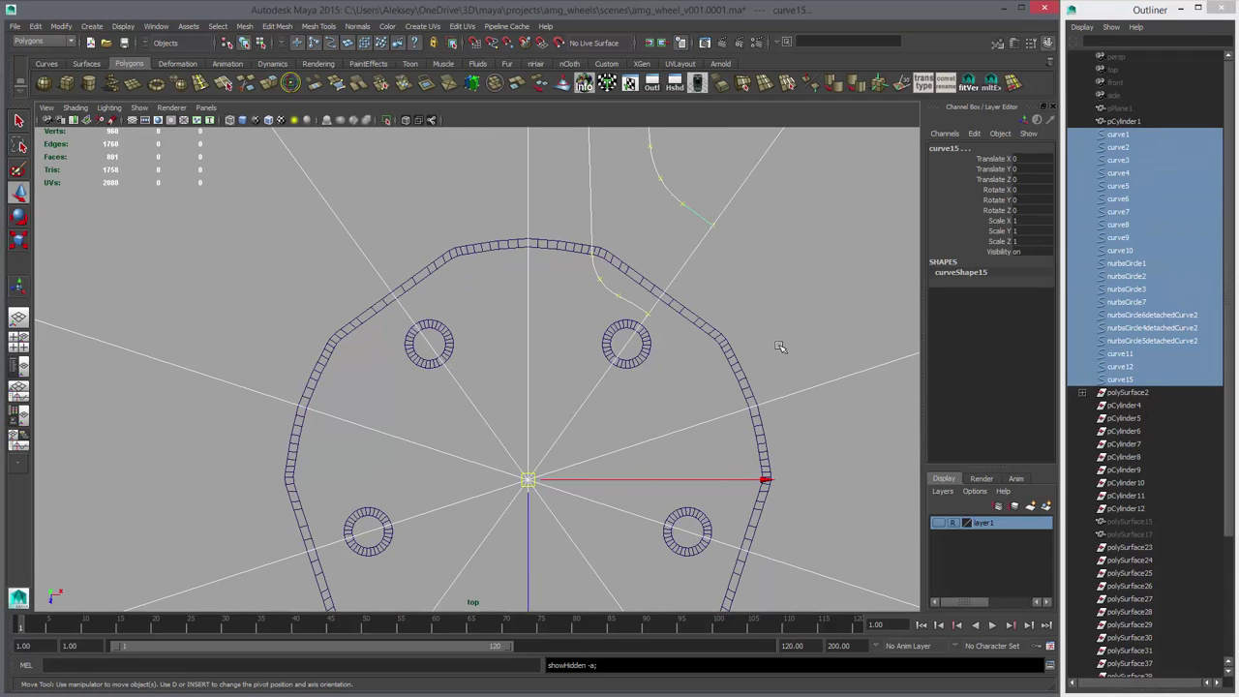
- Use the Multi-Cut tool on the hub plate near the radial guide line and remove the plate's large central face
alt+middle_drag(660, 333, 587, 343)
alt+right_drag(586, 343, 745, 295)
click(785, 332)
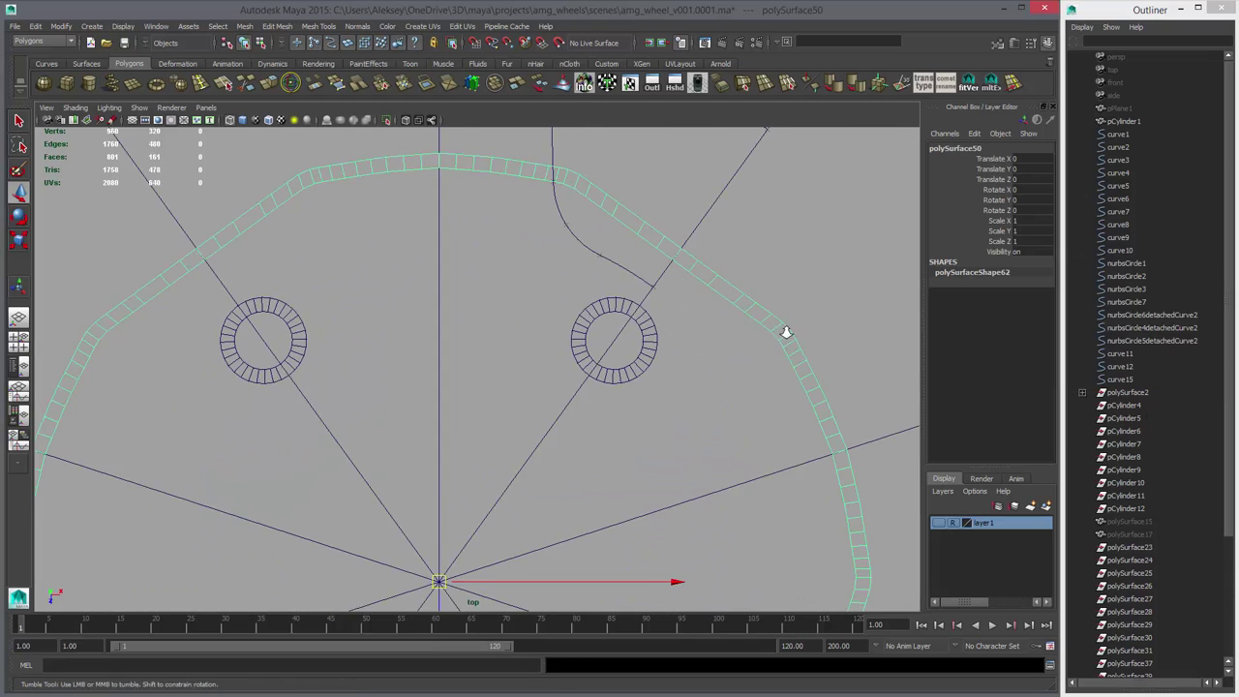
alt+right_drag(785, 332, 737, 327)
click(222, 84)
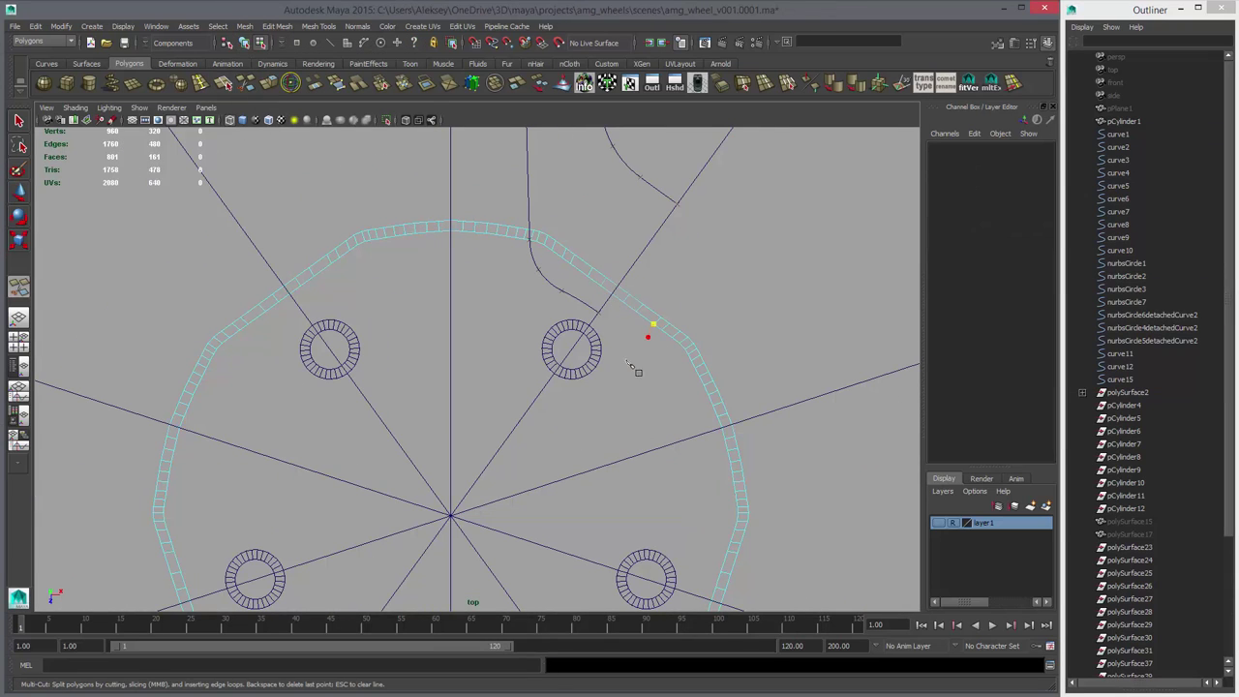
alt+middle_drag(645, 332, 673, 301)
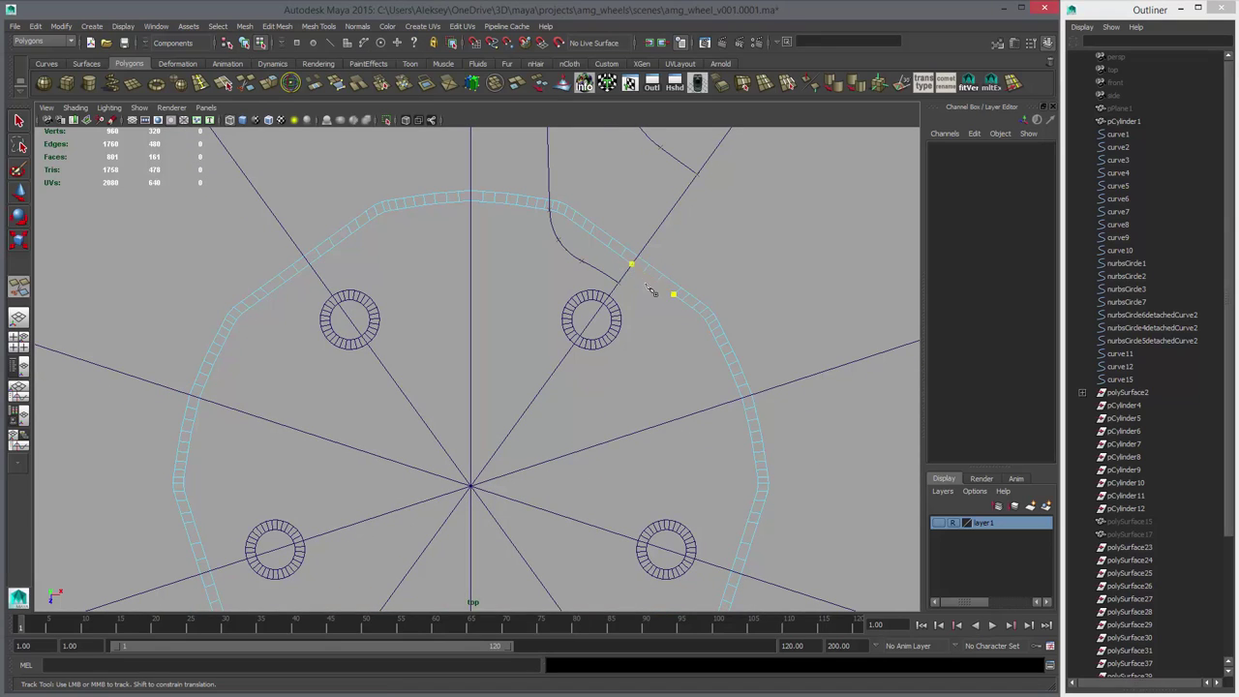
ctrl+shift+click(652, 292)
click(630, 263)
alt+middle_drag(574, 471, 642, 321)
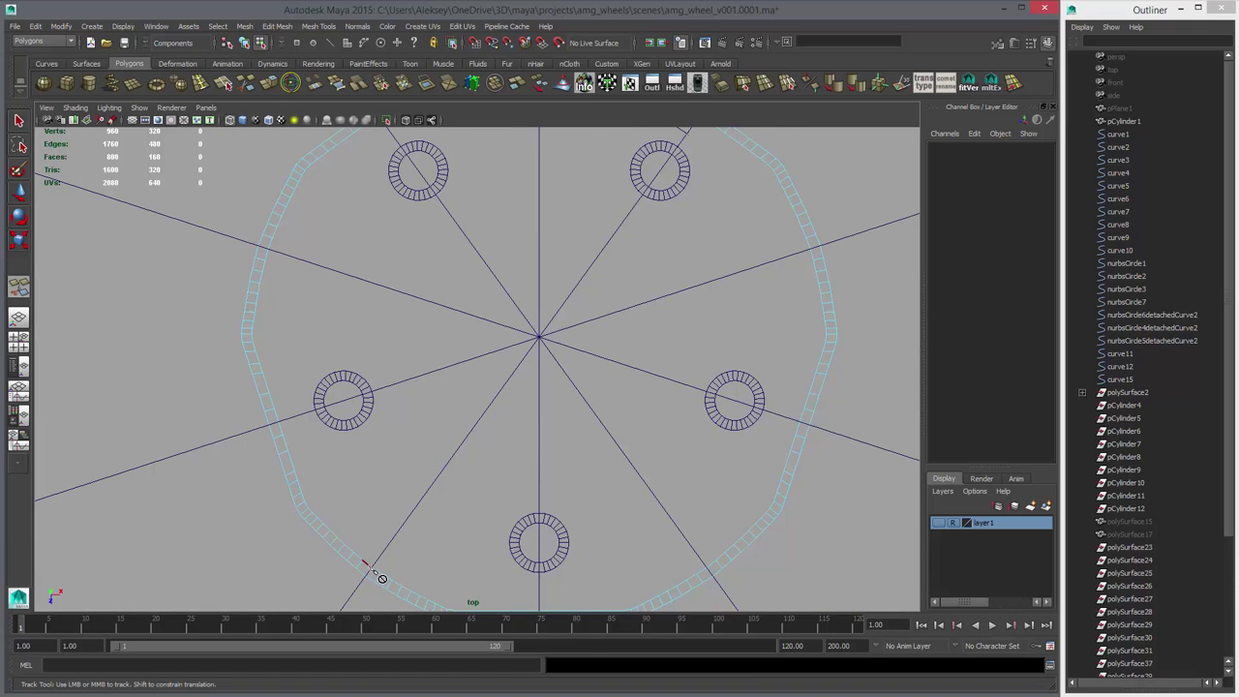
- Select the inner border edge of the hub plate's outer strip and fill the large central hole with a face
key(space)
key(space)
alt+drag(685, 302, 614, 371)
key(w)
key(F10)
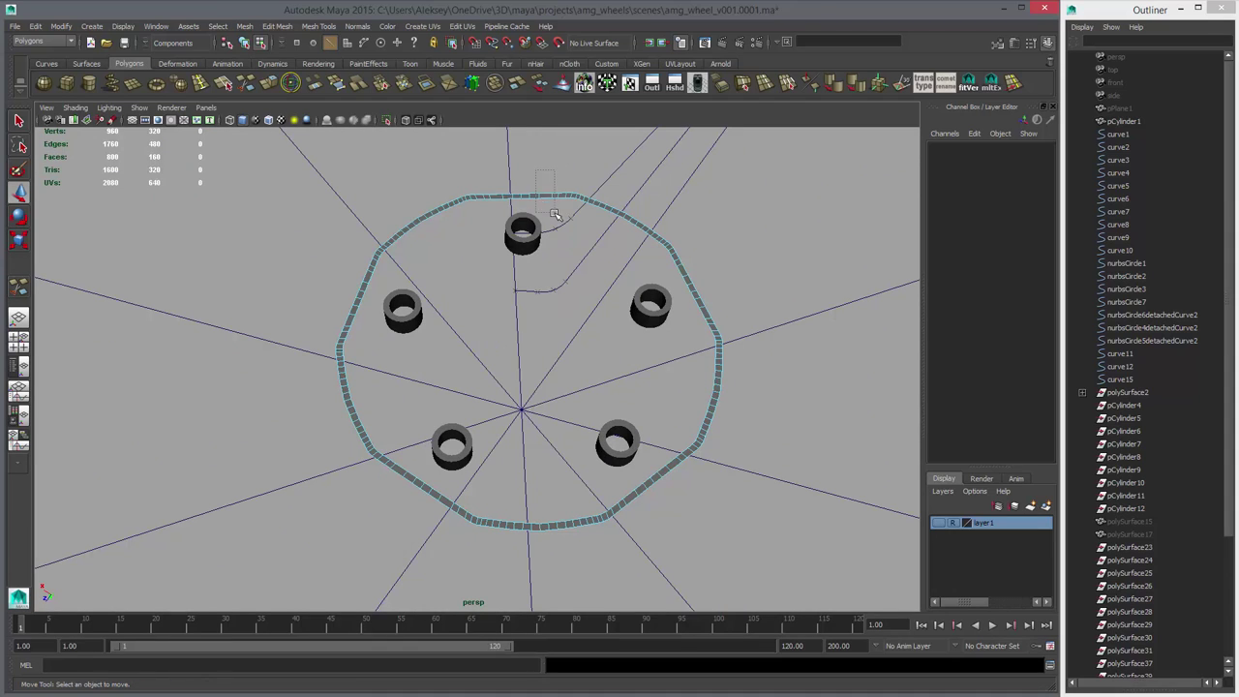
click(545, 198)
click(562, 197)
key(q)
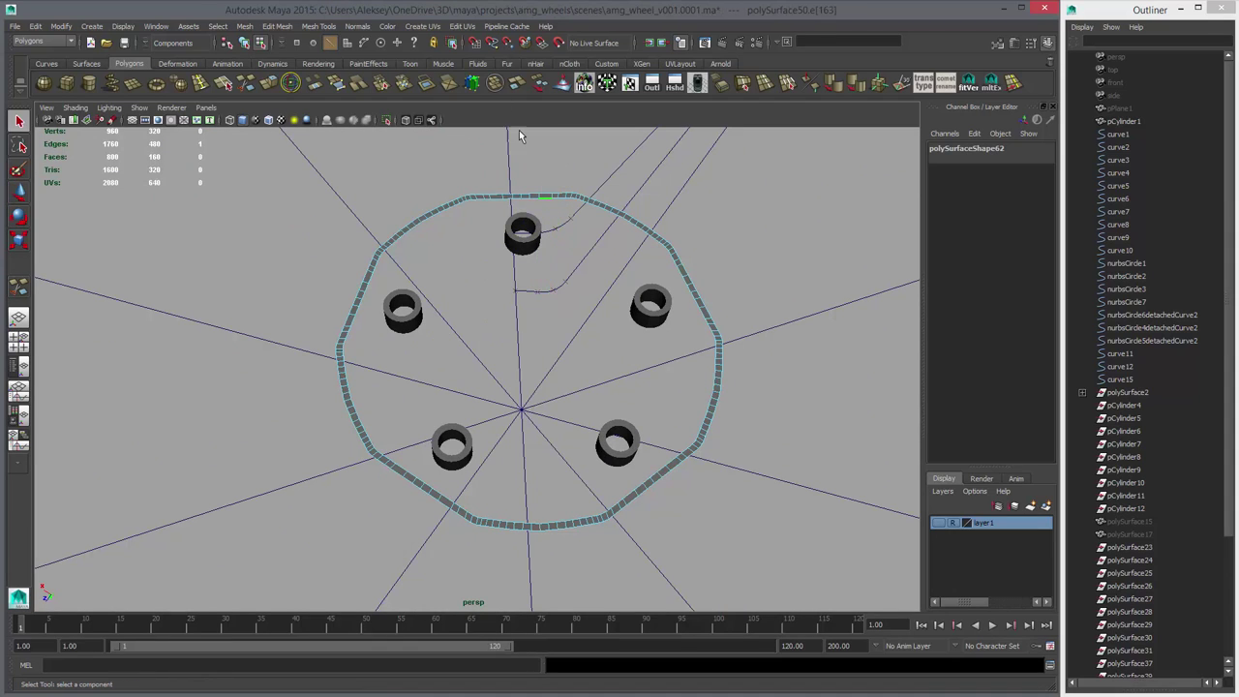
click(429, 86)
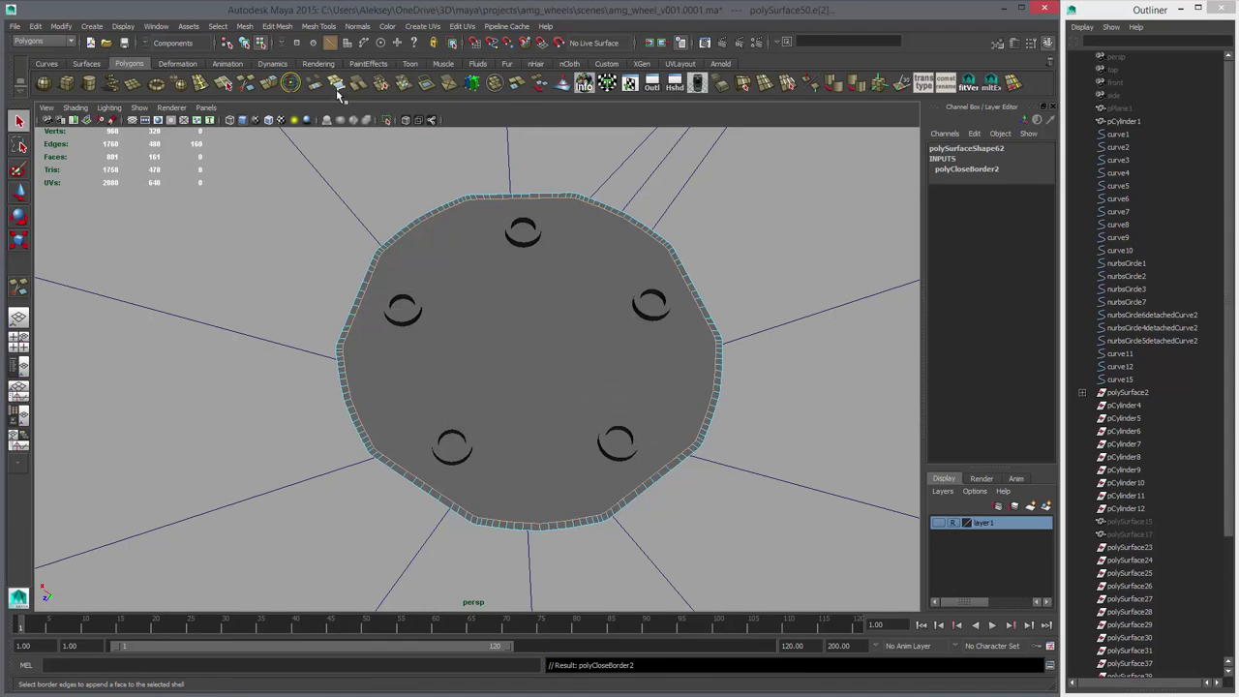
- Use the Multi-Cut tool to split the filled hub plate face along the diagonal radial guide line through the upper-right bolt hole
click(246, 84)
alt+right_drag(486, 236, 567, 211)
alt+middle_drag(567, 211, 569, 291)
alt+drag(638, 263, 571, 289)
key(space)
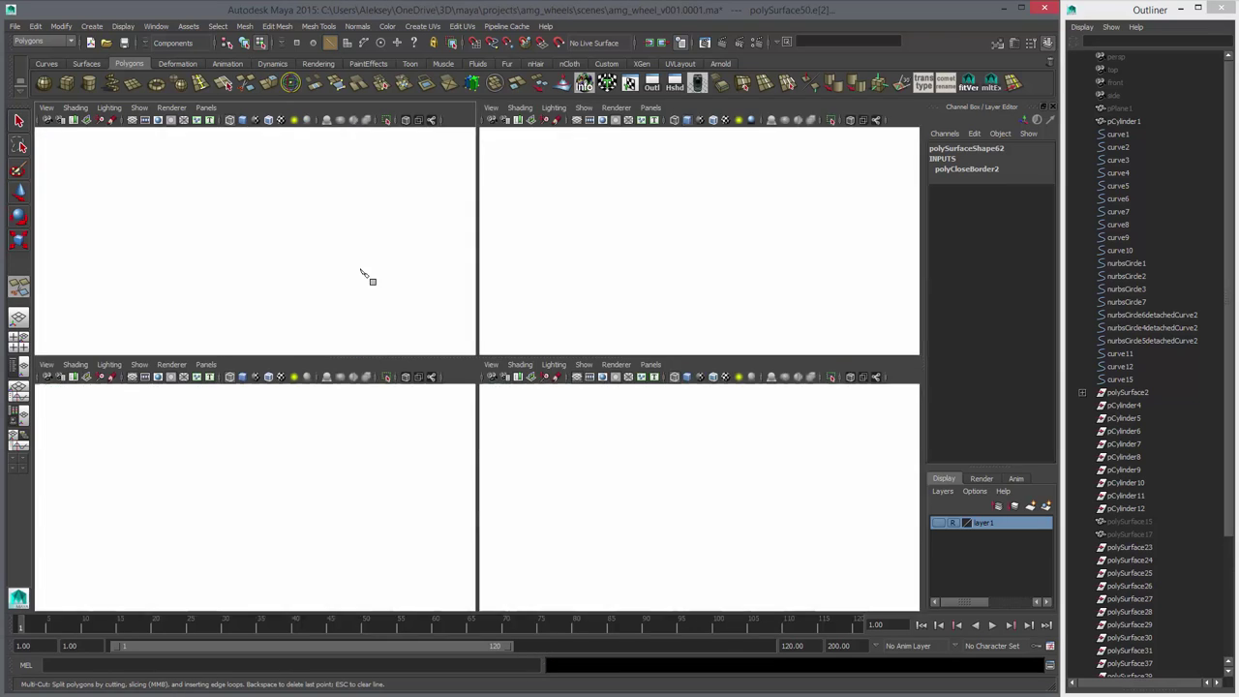
key(space)
alt+middle_drag(695, 221, 689, 342)
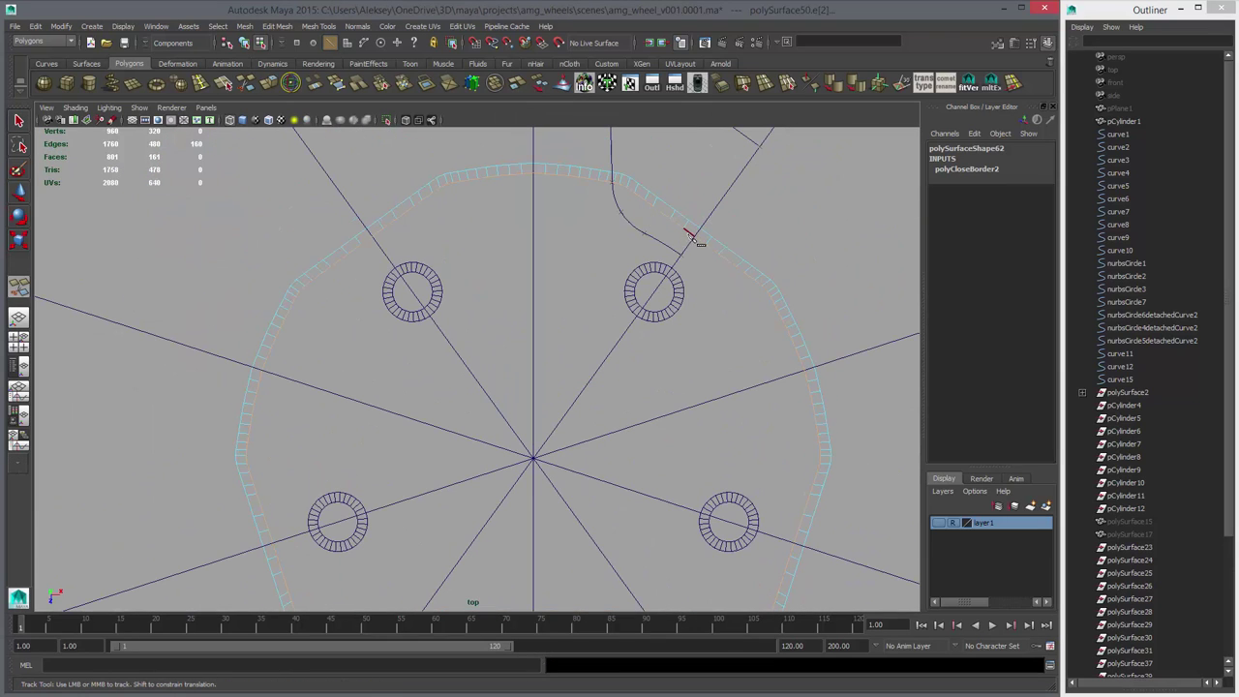
click(690, 235)
alt+middle_drag(496, 608, 569, 412)
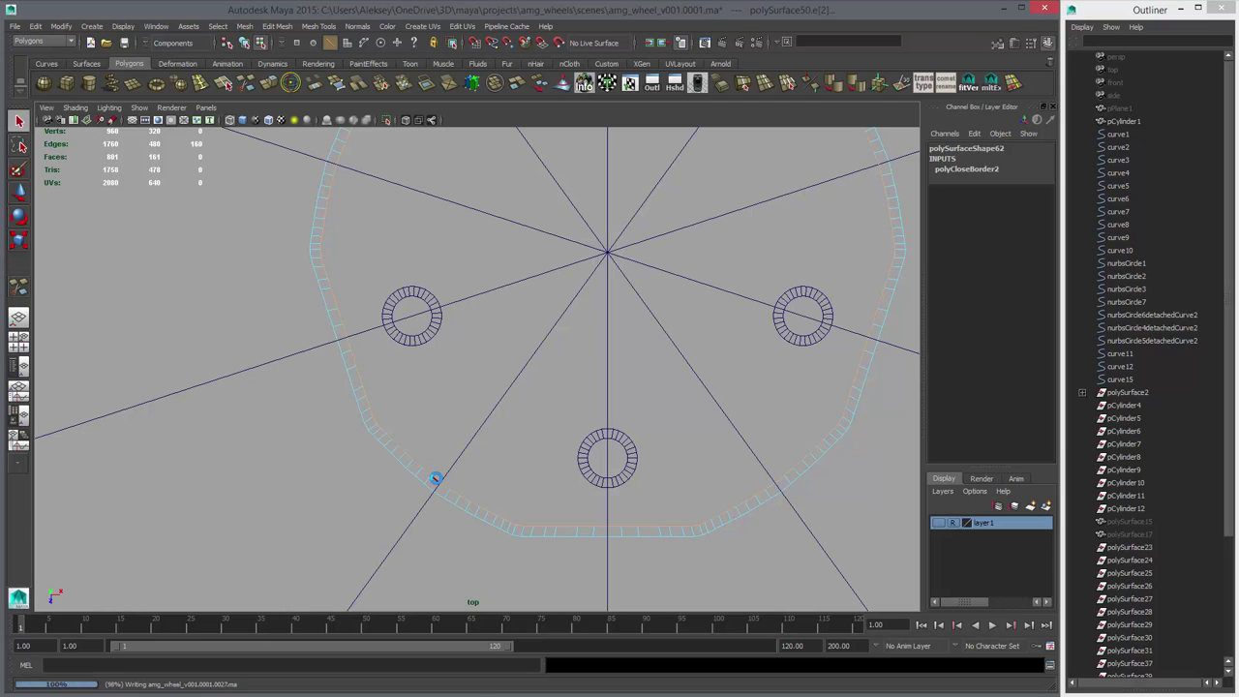
alt+middle_drag(714, 329, 617, 528)
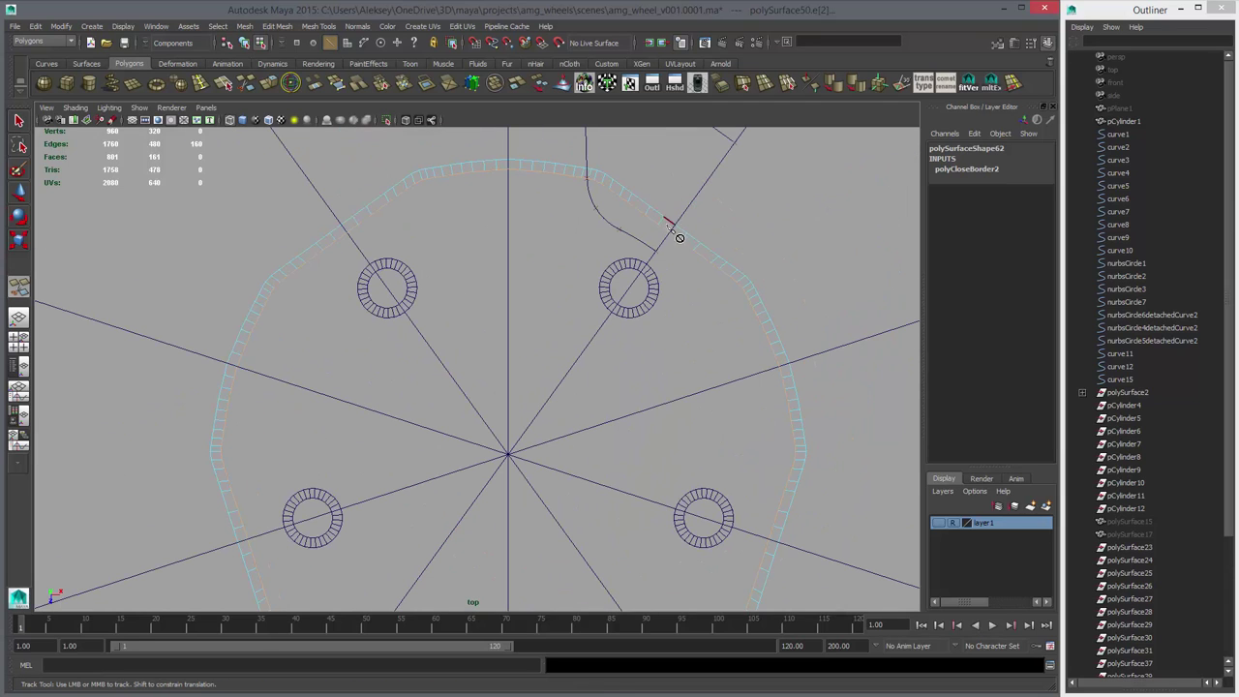
click(668, 232)
right_click(719, 312)
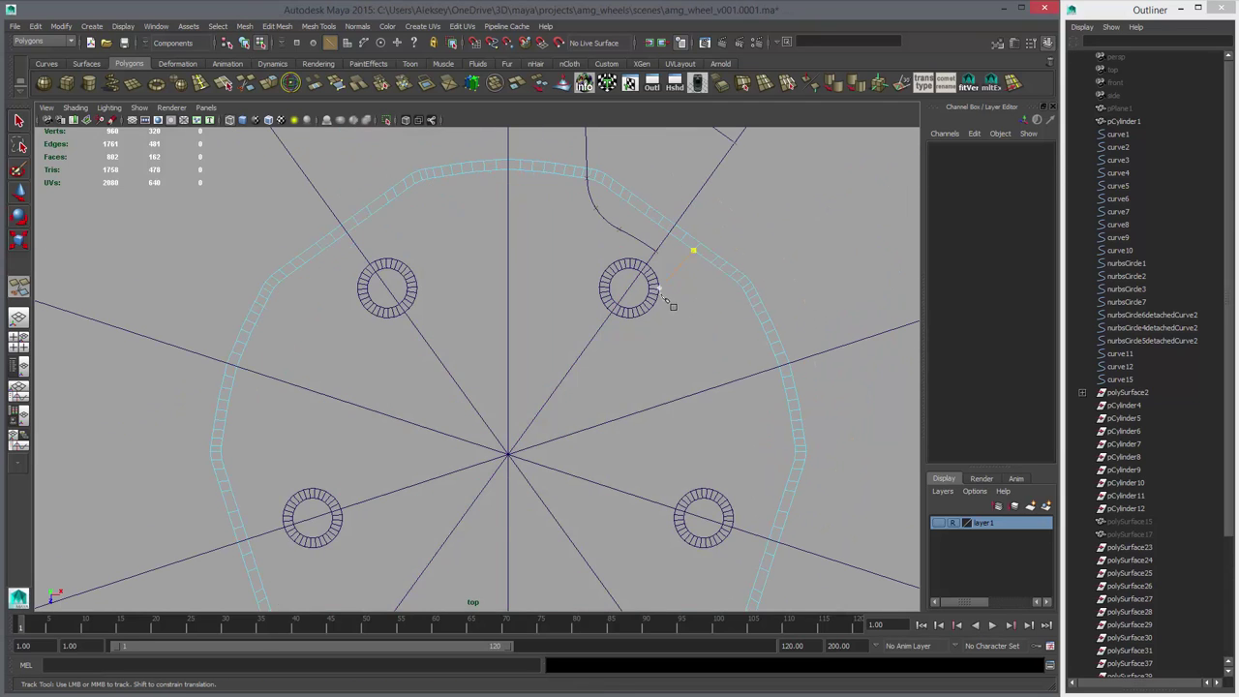
- Cut the hub plate face a second time across its center, following the vertical radial guide line
alt+middle_drag(662, 294, 675, 334)
alt+right_drag(686, 348, 705, 354)
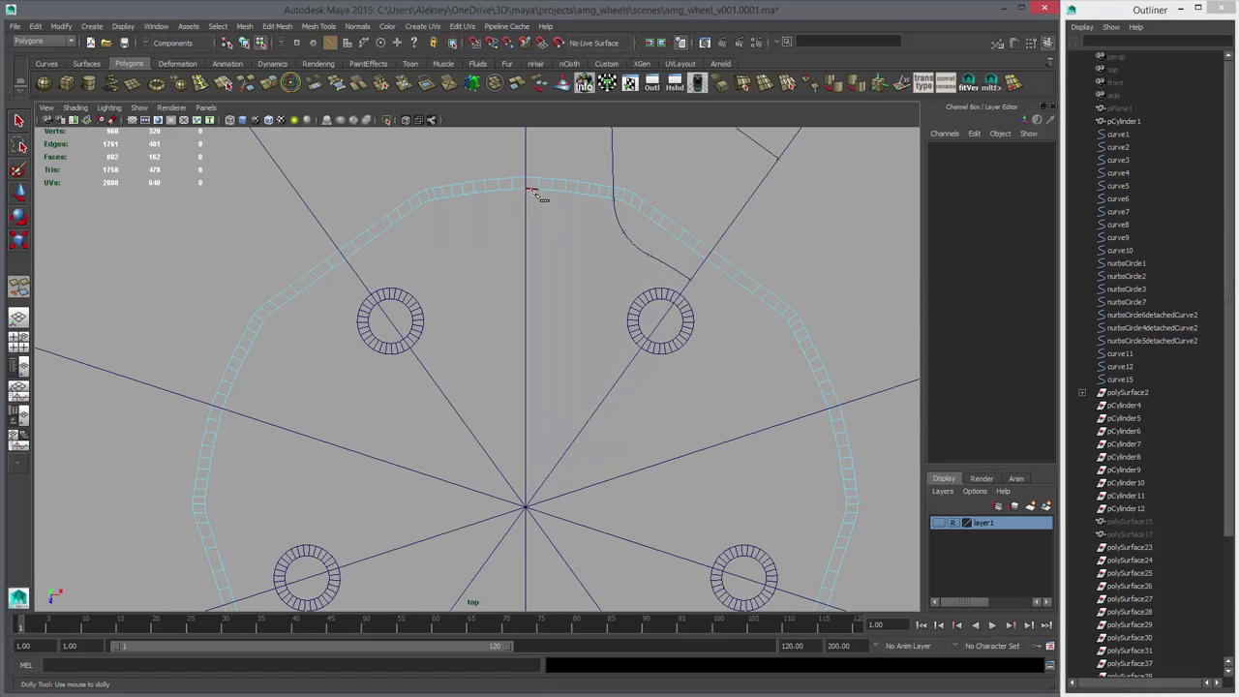
click(530, 189)
alt+middle_drag(629, 472, 620, 223)
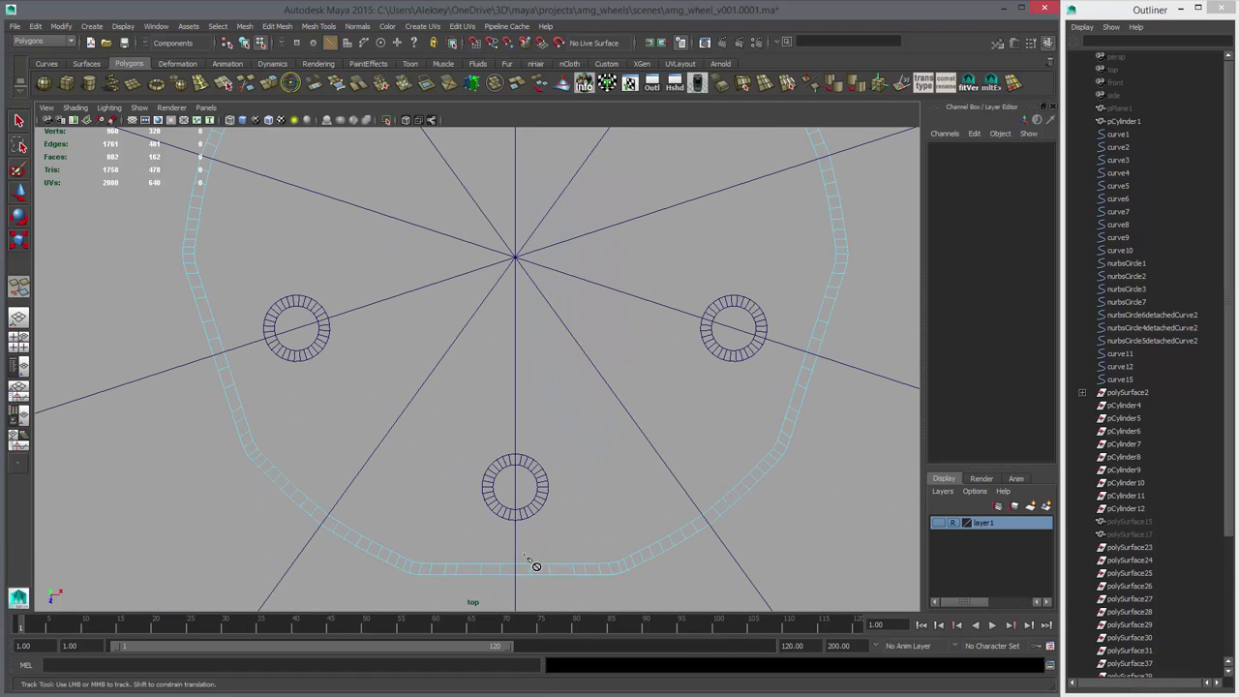
alt+middle_drag(683, 193, 672, 307)
key(space)
key(space)
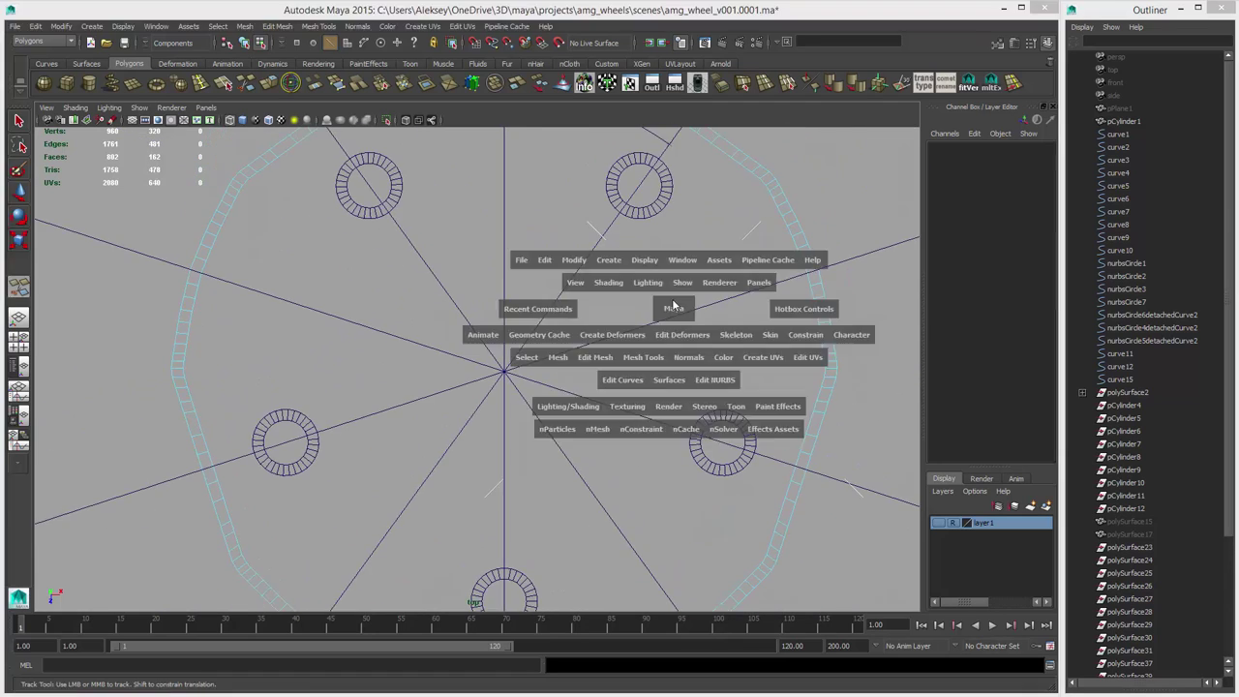
alt+drag(650, 426, 441, 418)
alt+middle_drag(465, 343, 579, 414)
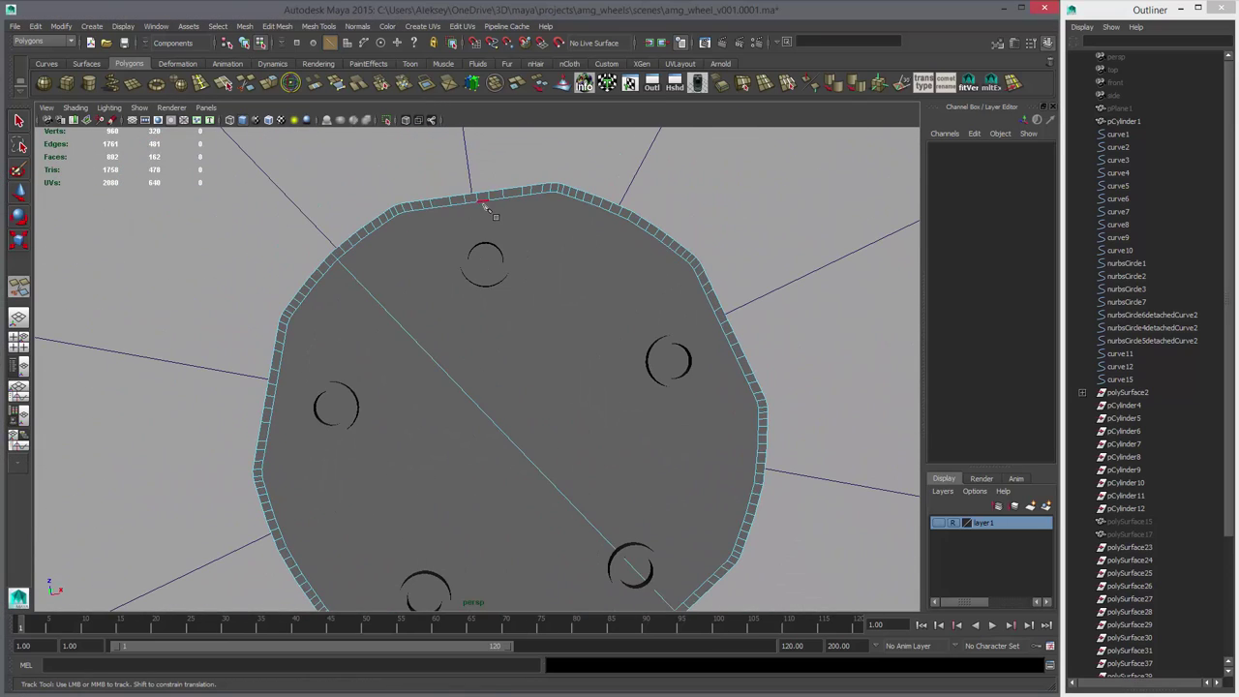
click(482, 200)
right_click(573, 294)
- Delete all hub plate faces except the wedge between the vertical and the upper-right diagonal guide lines
key(space)
key(space)
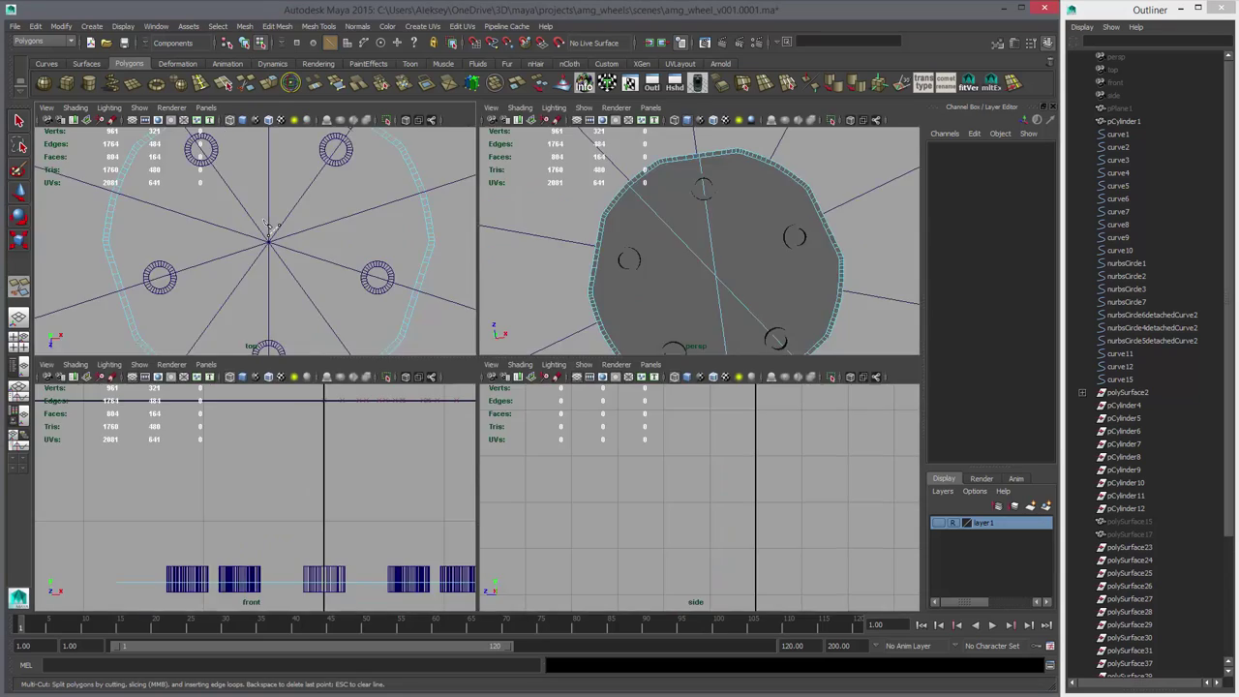
scroll(691, 406, down, 3)
key(w)
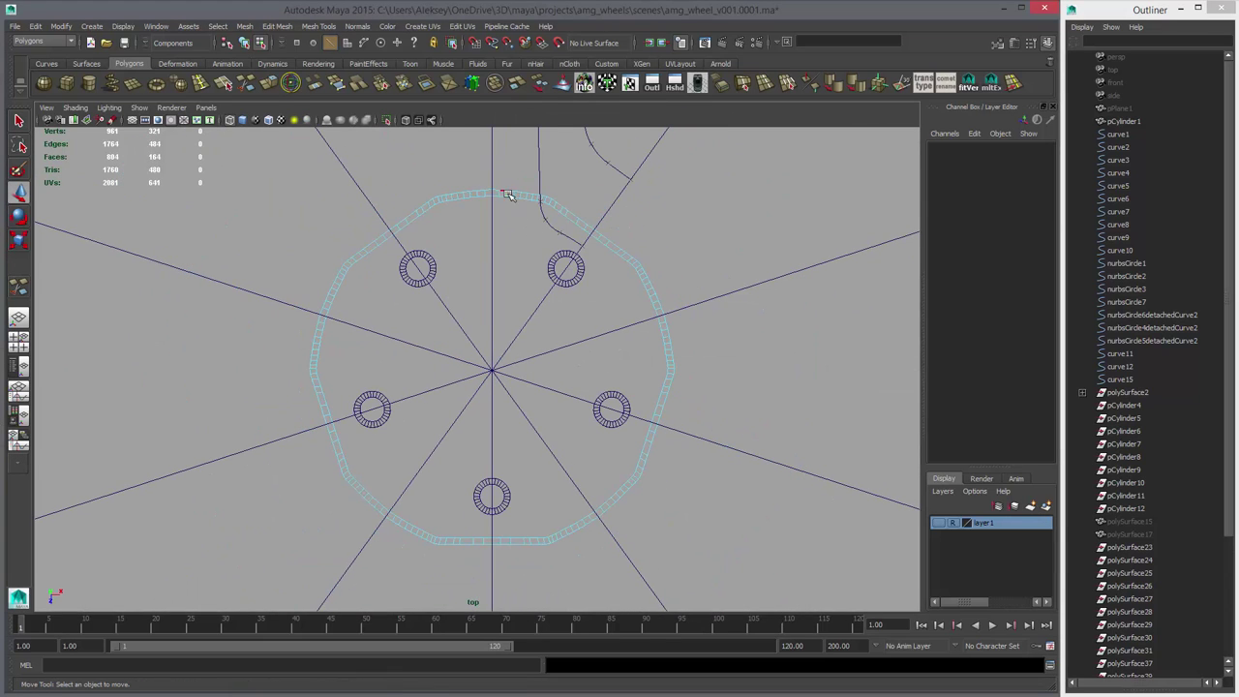
right_drag(510, 196, 509, 223)
drag(496, 172, 590, 234)
key(space)
key(space)
alt+drag(730, 365, 742, 327)
alt+right_drag(741, 327, 558, 325)
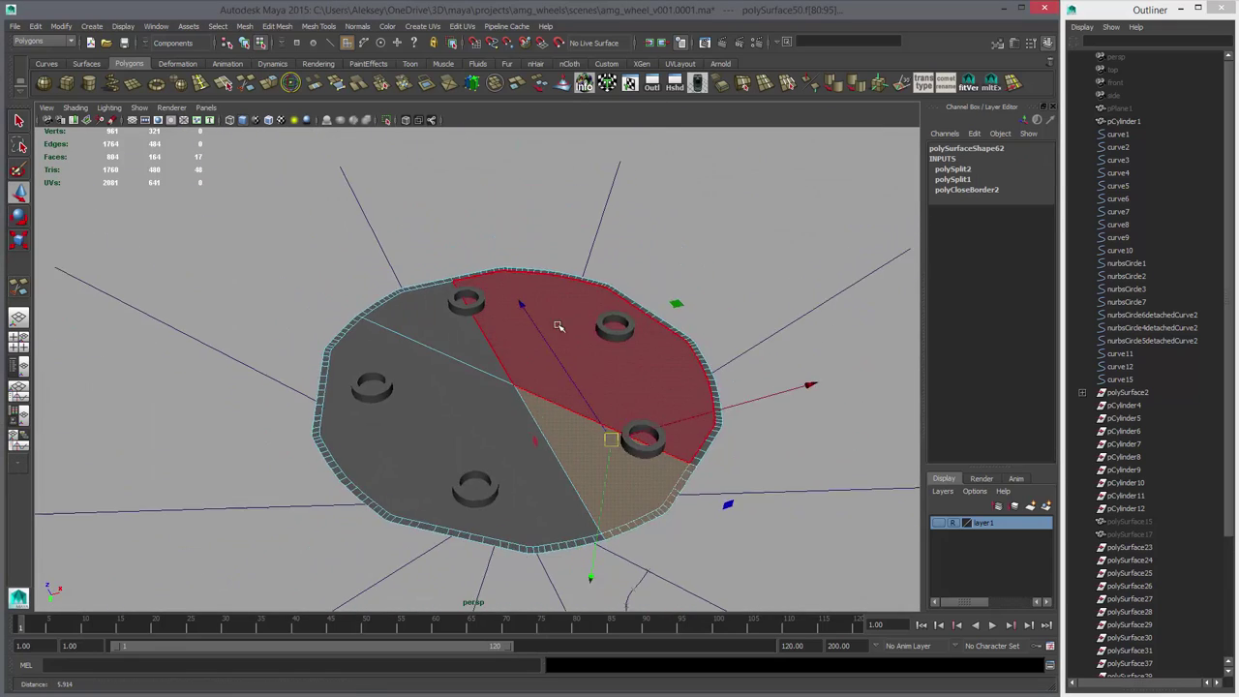
alt+drag(557, 326, 580, 339)
shift+drag(186, 202, 898, 679)
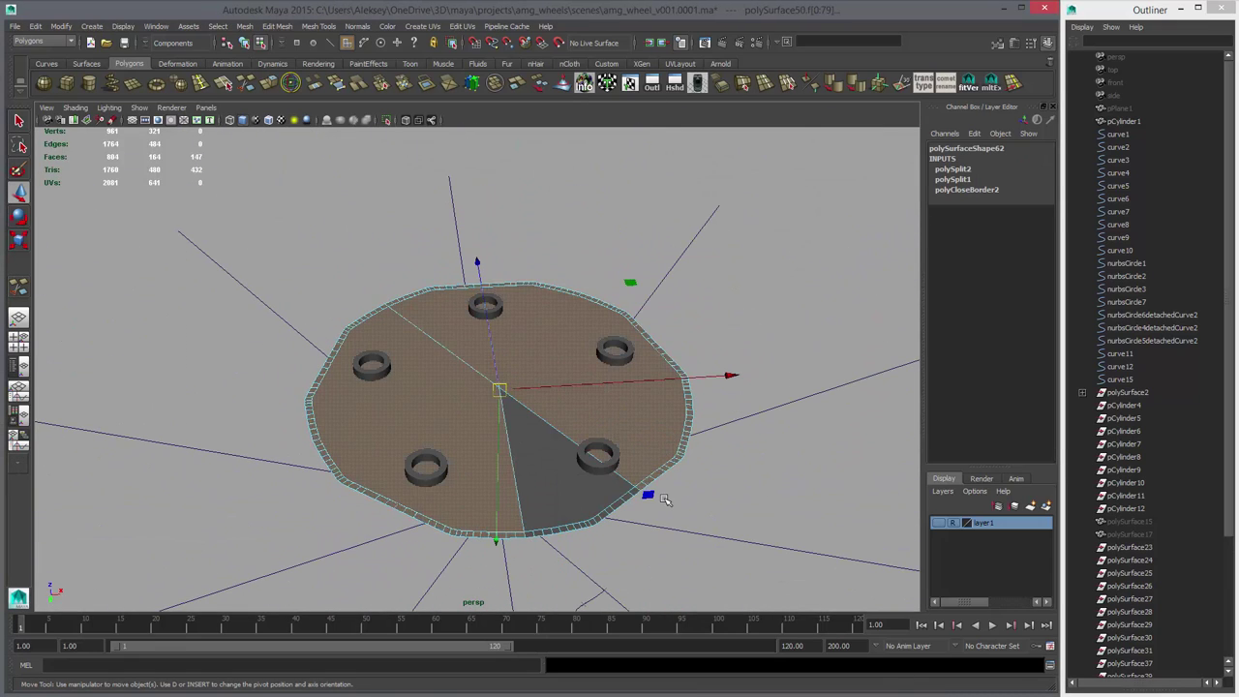
key(Delete)
- Snap the wedge's tip vertex to the grid at the center where the radial guide lines meet
right_drag(523, 421, 460, 420)
key(space)
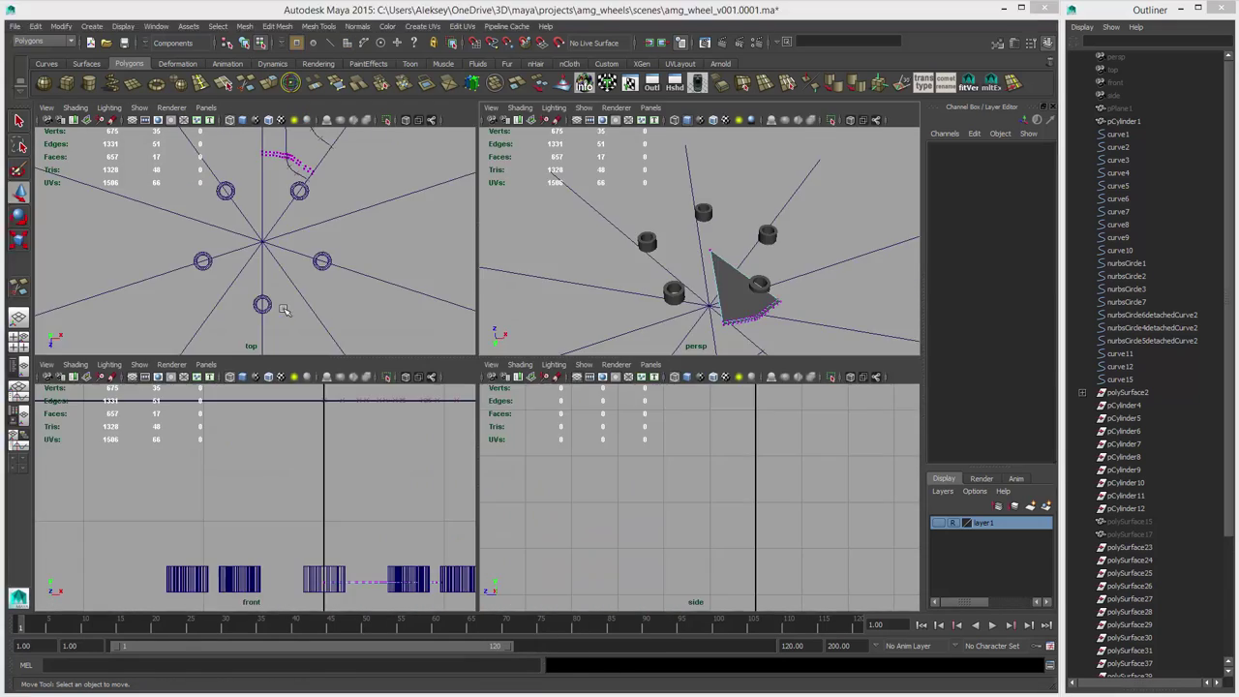
key(space)
drag(437, 336, 542, 413)
click(520, 370)
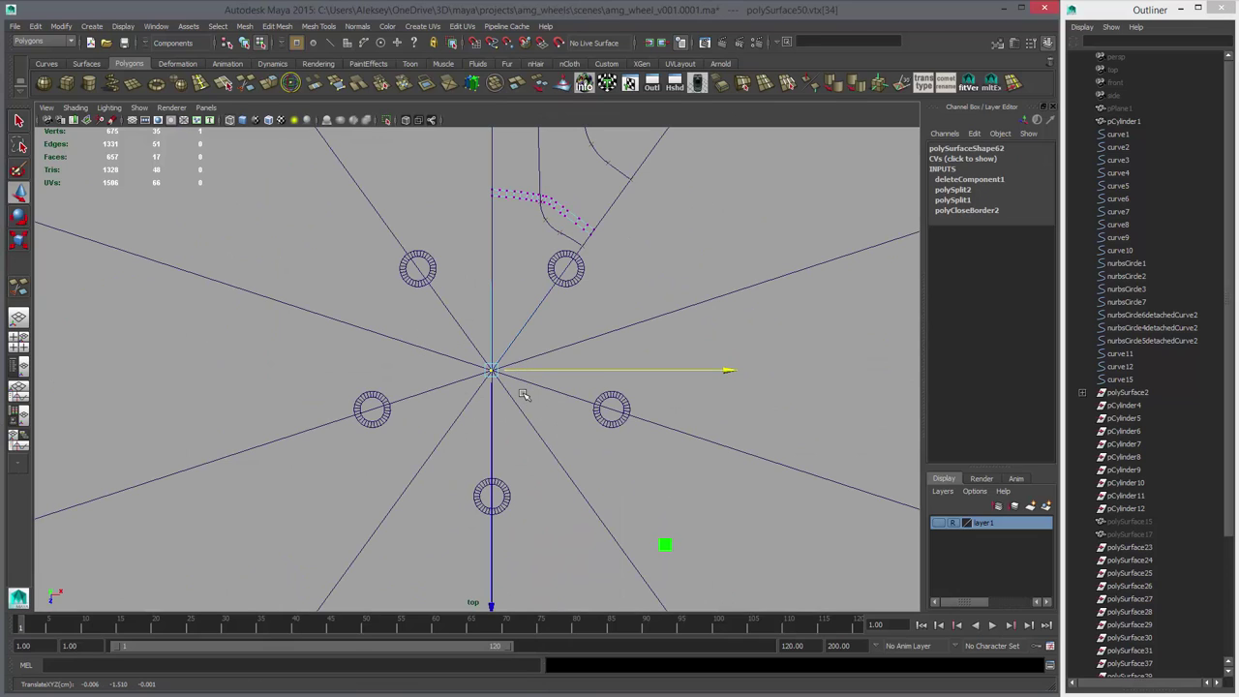
key(x)
middle_drag(523, 399, 522, 431)
click(492, 400)
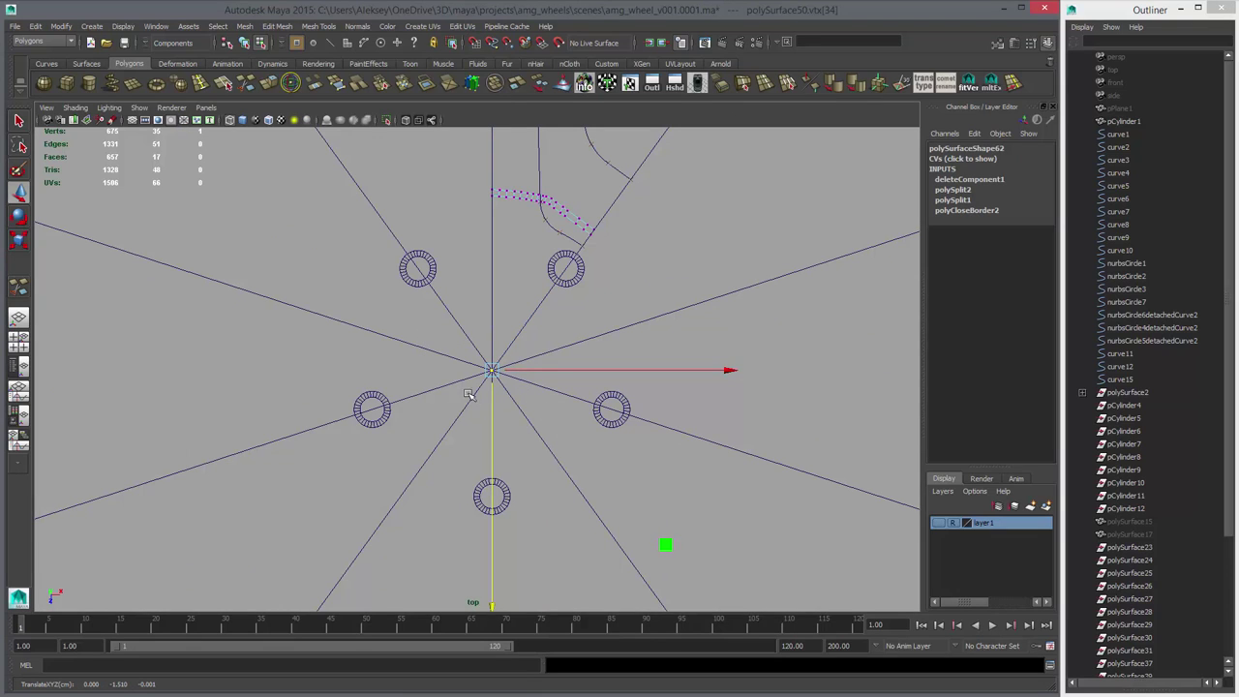
- Check the wedge shaded in the top view and reverse its normals
alt+middle_drag(624, 321, 599, 409)
scroll(599, 409, up, 5)
alt+middle_drag(670, 296, 632, 358)
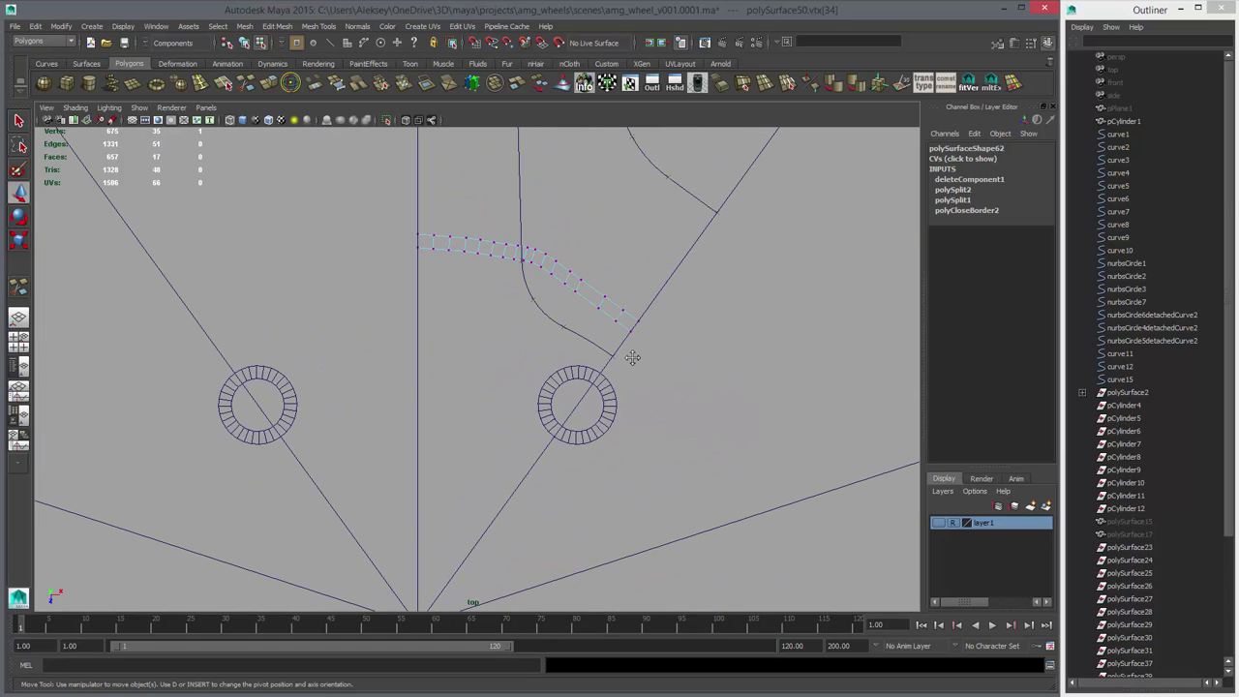
key(5)
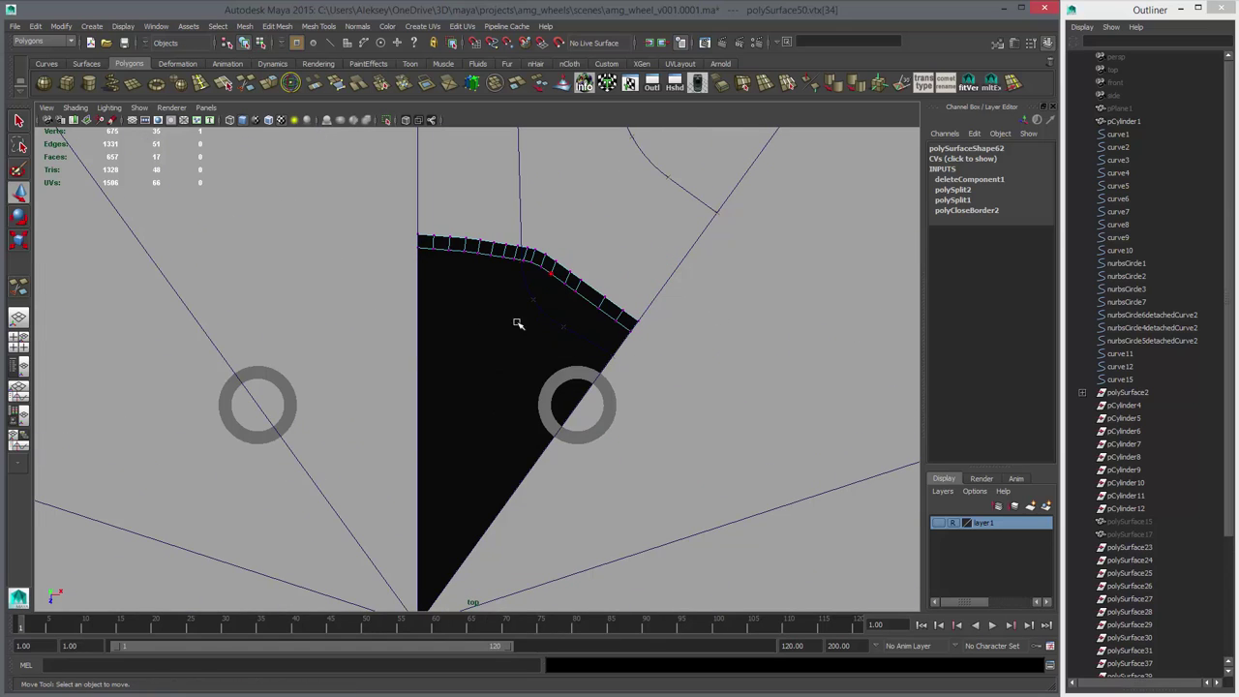
key(F8)
click(811, 85)
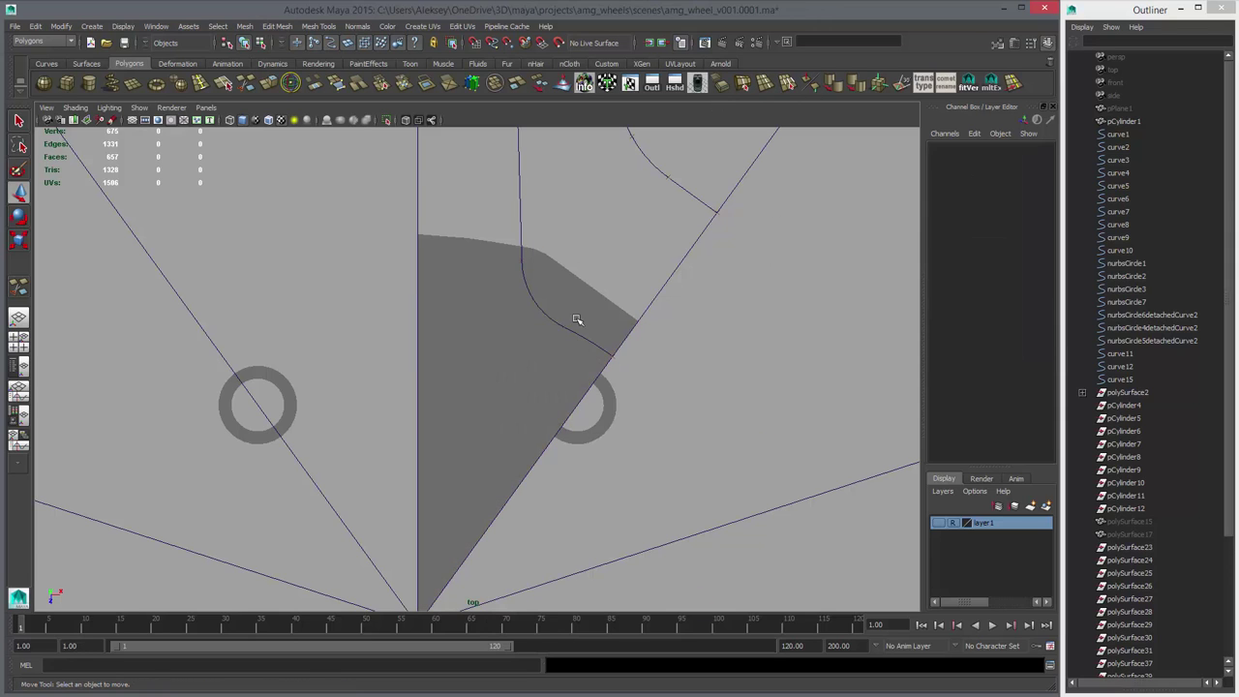
- Delete the wedge's large central face, keeping only the narrow strip of quads along the outer rim
mouse_move(513, 325)
alt+middle_down()
mouse_move(522, 233)
mouse_move(525, 289)
alt+middle_up()
key(4)
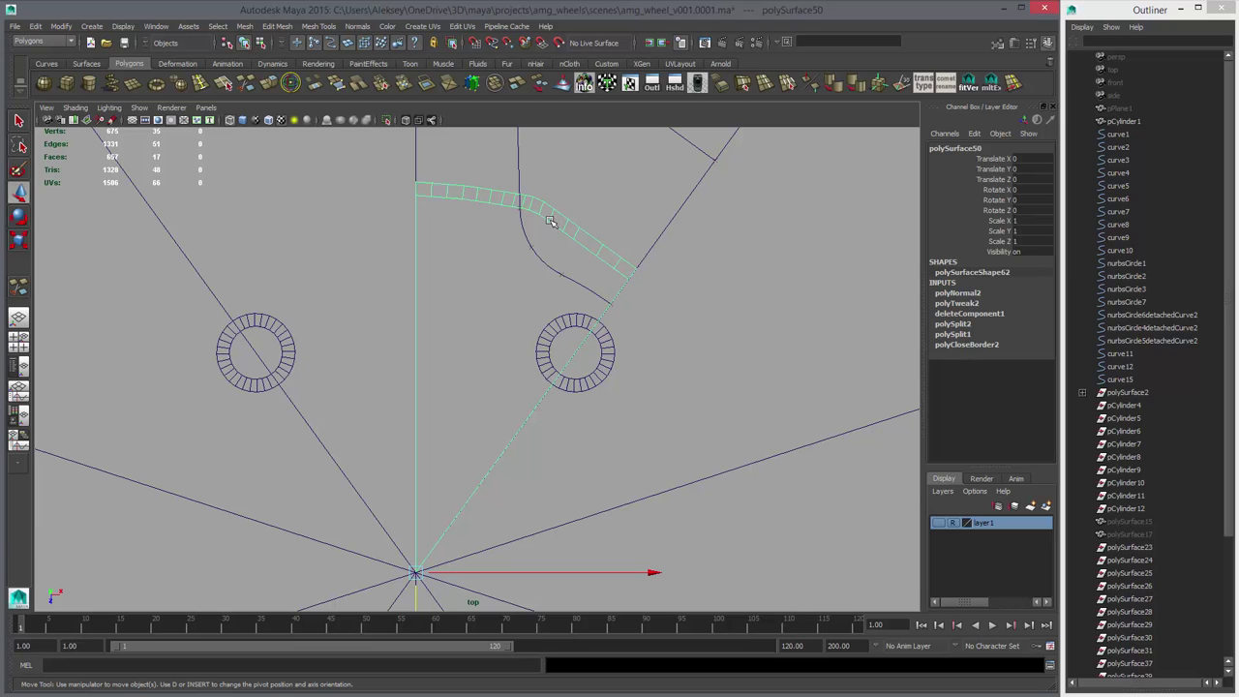
right_click(550, 221)
right_drag(549, 222, 550, 251)
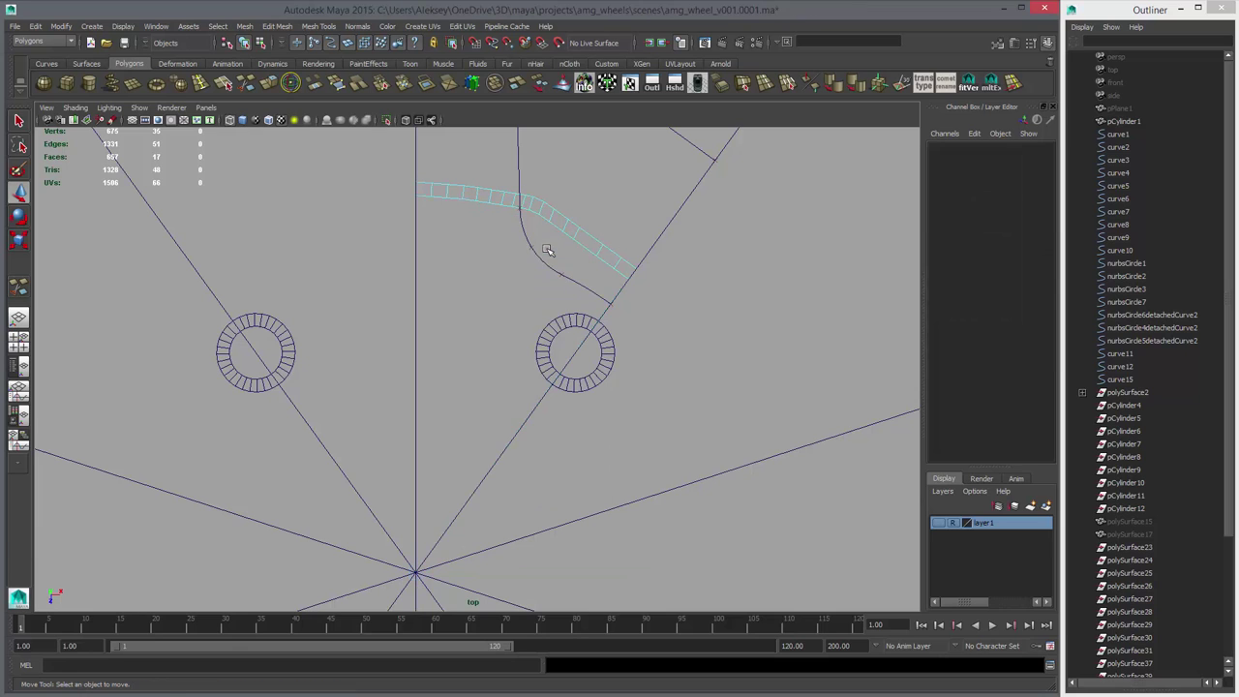
click(550, 253)
key(Delete)
- Extrude the inner border edges of the rim strip and move the new edges toward the hub center
right_drag(454, 192, 453, 162)
key(q)
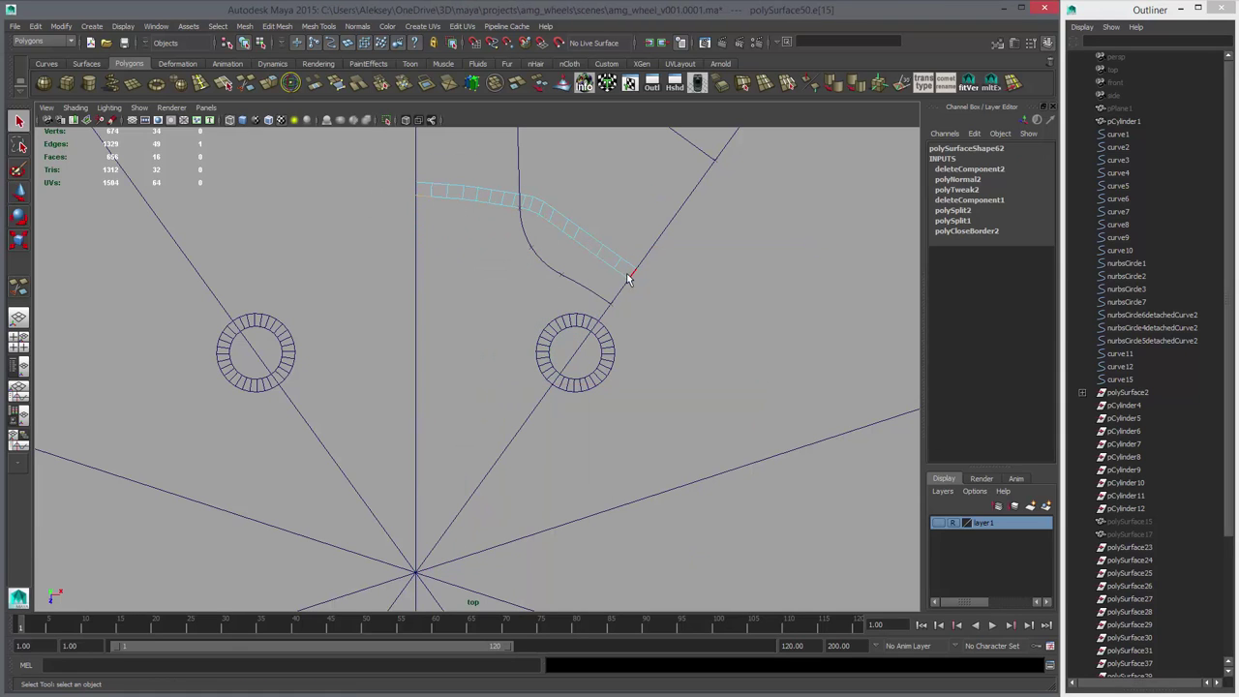
double_click(621, 273)
click(268, 86)
key(w)
alt+middle_drag(511, 432, 534, 343)
drag(544, 331, 544, 470)
key(w)
drag(492, 357, 585, 392)
shift+middle_drag(575, 443, 596, 445)
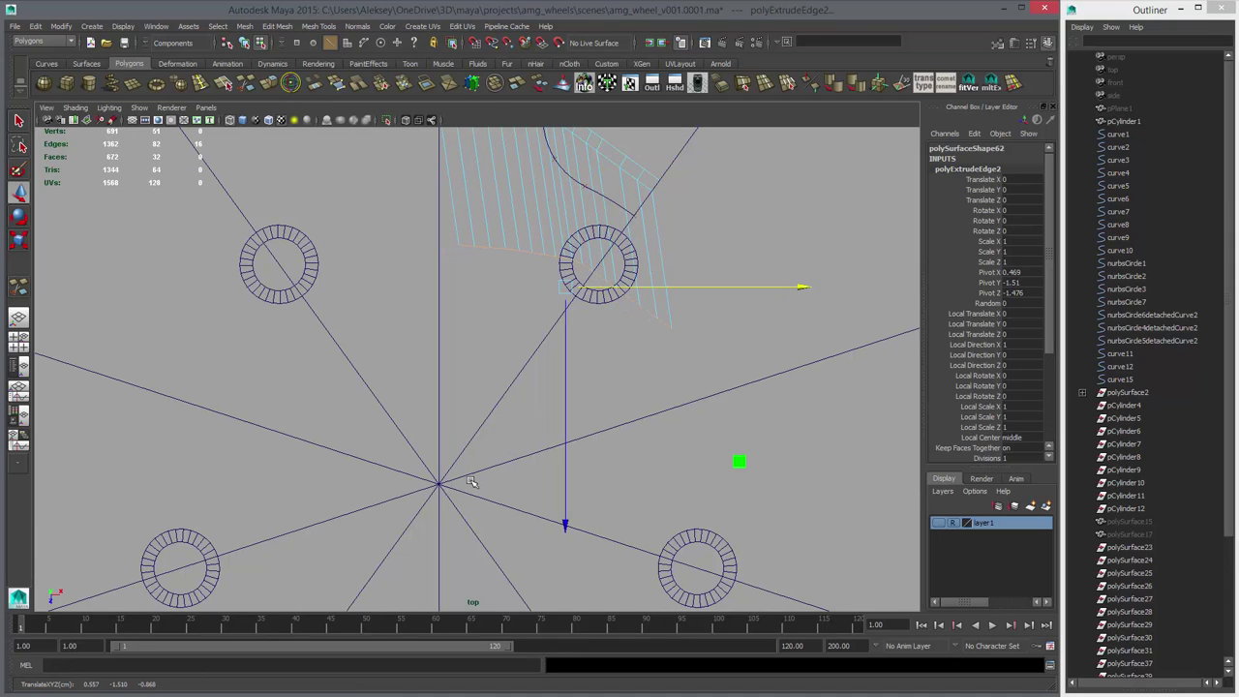
- Snap the extruded inner edges to the hub center point where the radial guide curves meet
key(v)
middle_drag(471, 481, 439, 483)
key(v)
click(938, 523)
key(v)
click(437, 397)
key(v)
click(935, 524)
alt+middle_drag(619, 328, 600, 464)
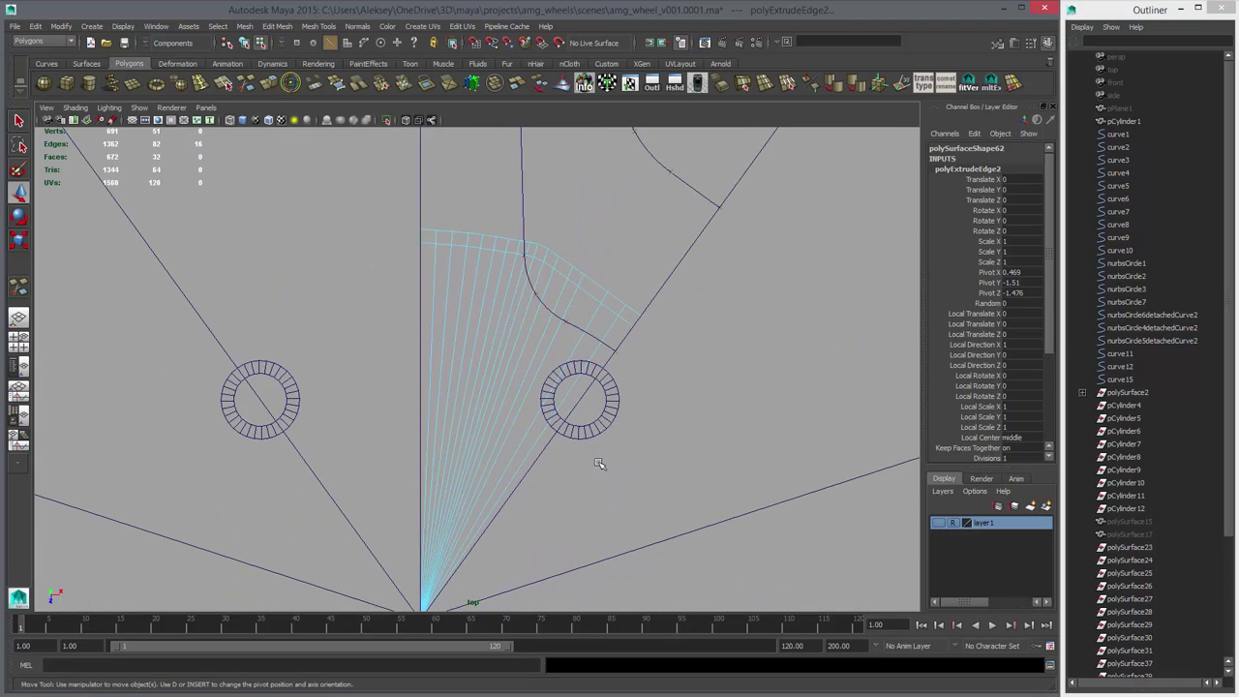
- Set the Insert Edge Loop Tool to Equal distance from edge with Auto complete turned off
click(200, 84)
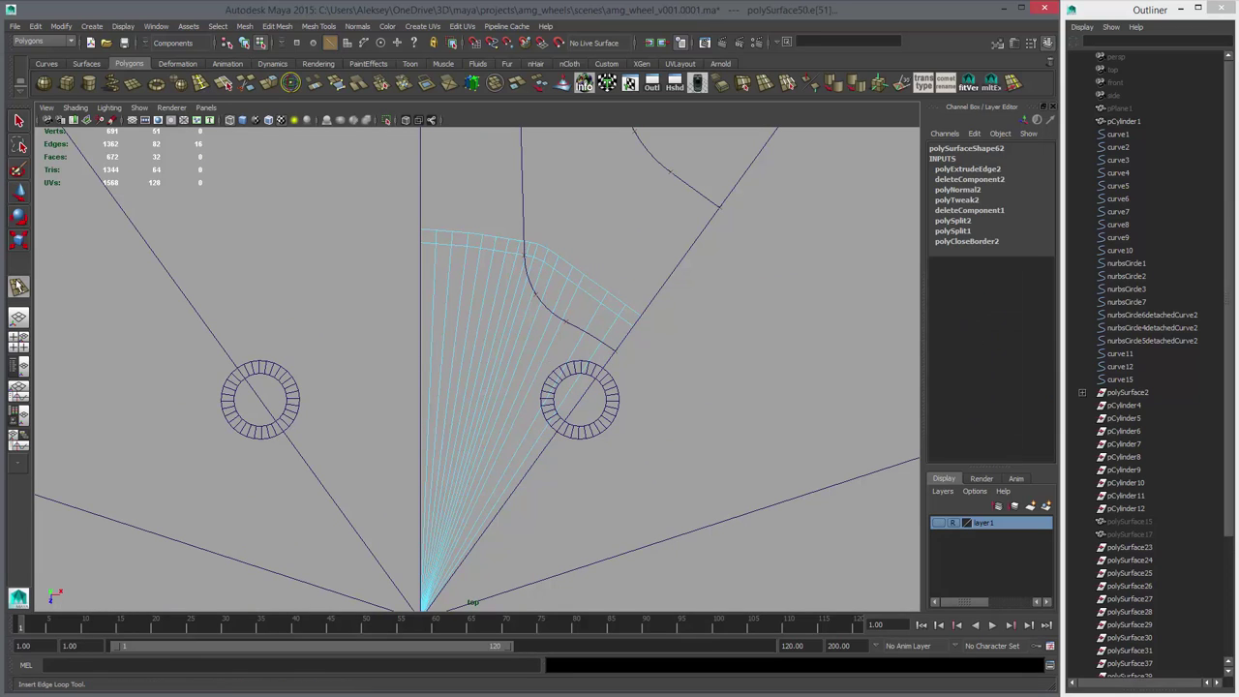
double_click(19, 286)
click(910, 230)
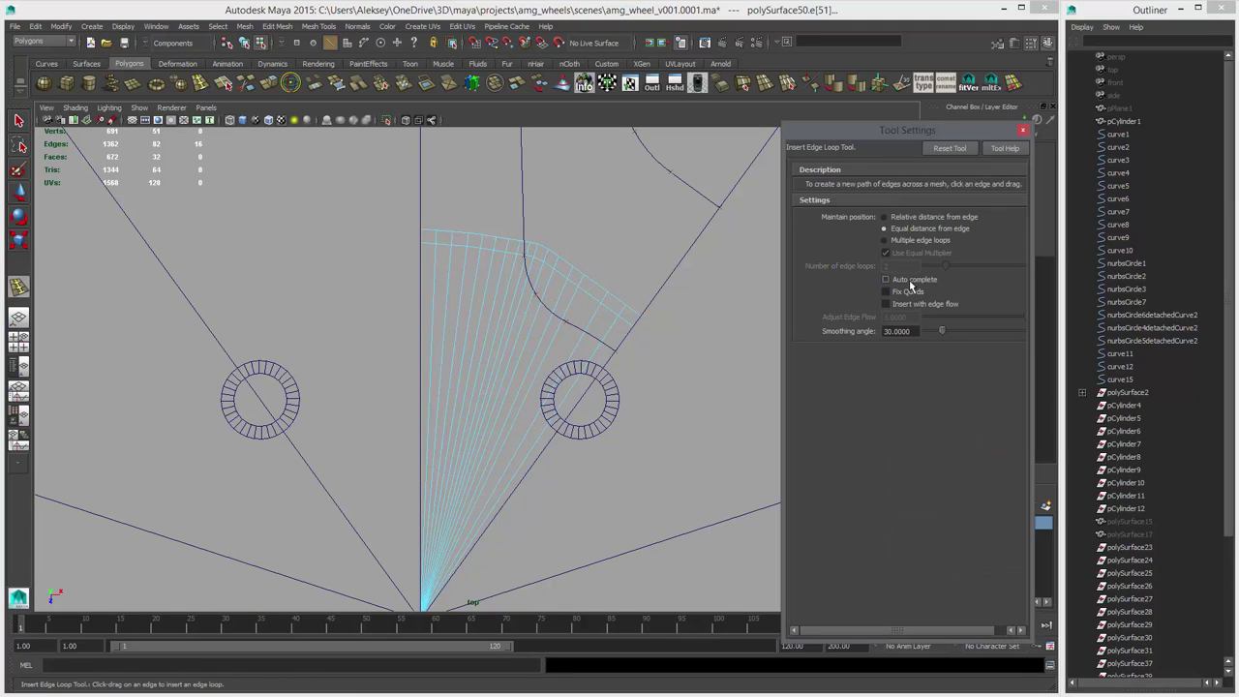
- Insert two edge loops across the wedge's radial edges, one through the bolt-hole ring's center and one along the ring's hub-facing side
alt+middle_drag(702, 355, 712, 258)
drag(506, 400, 486, 440)
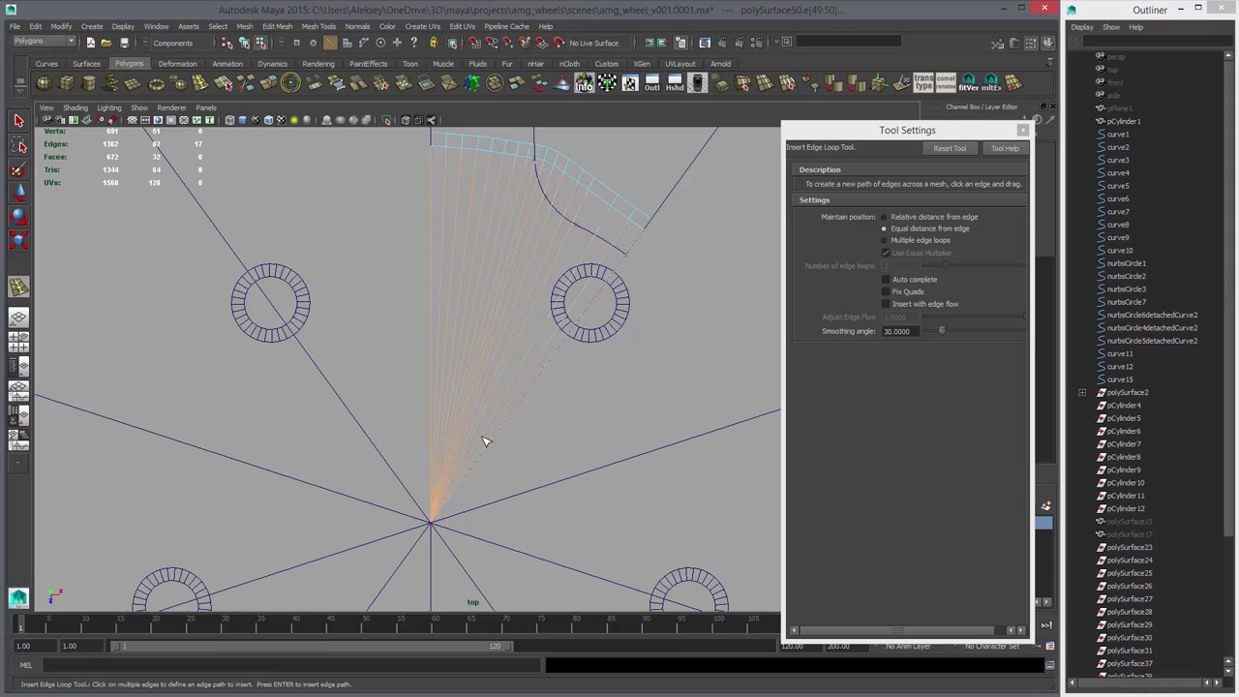
click(487, 444)
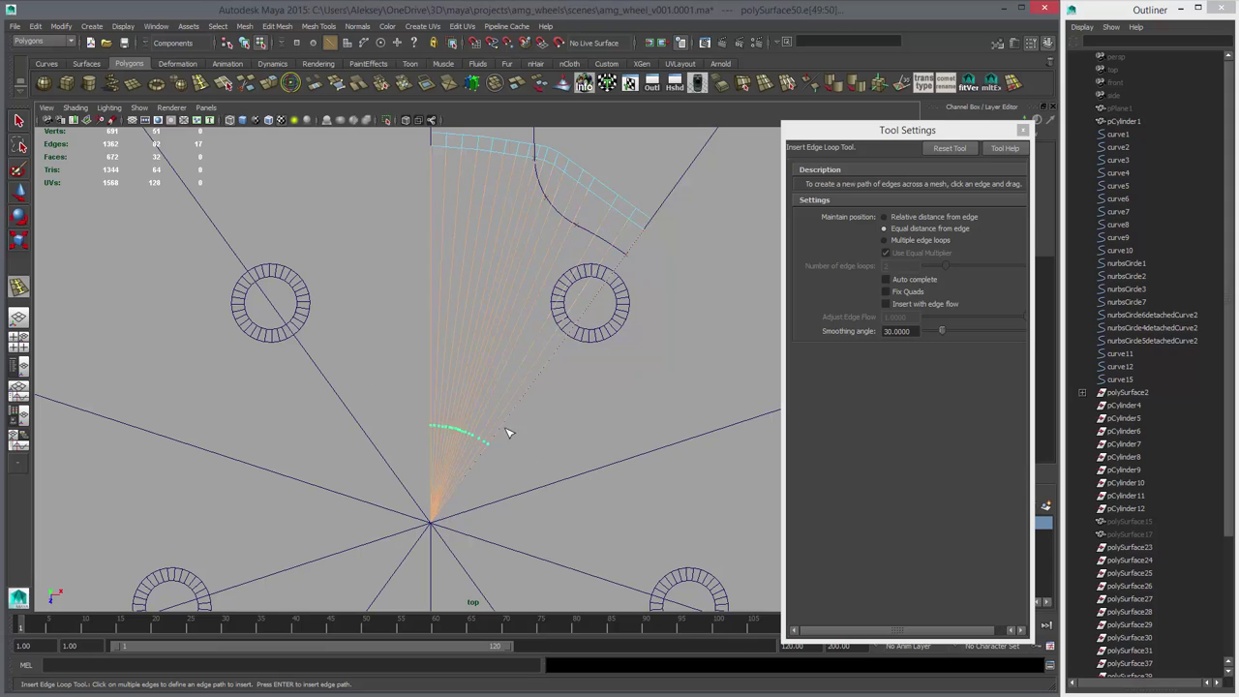
key(Return)
click(635, 335)
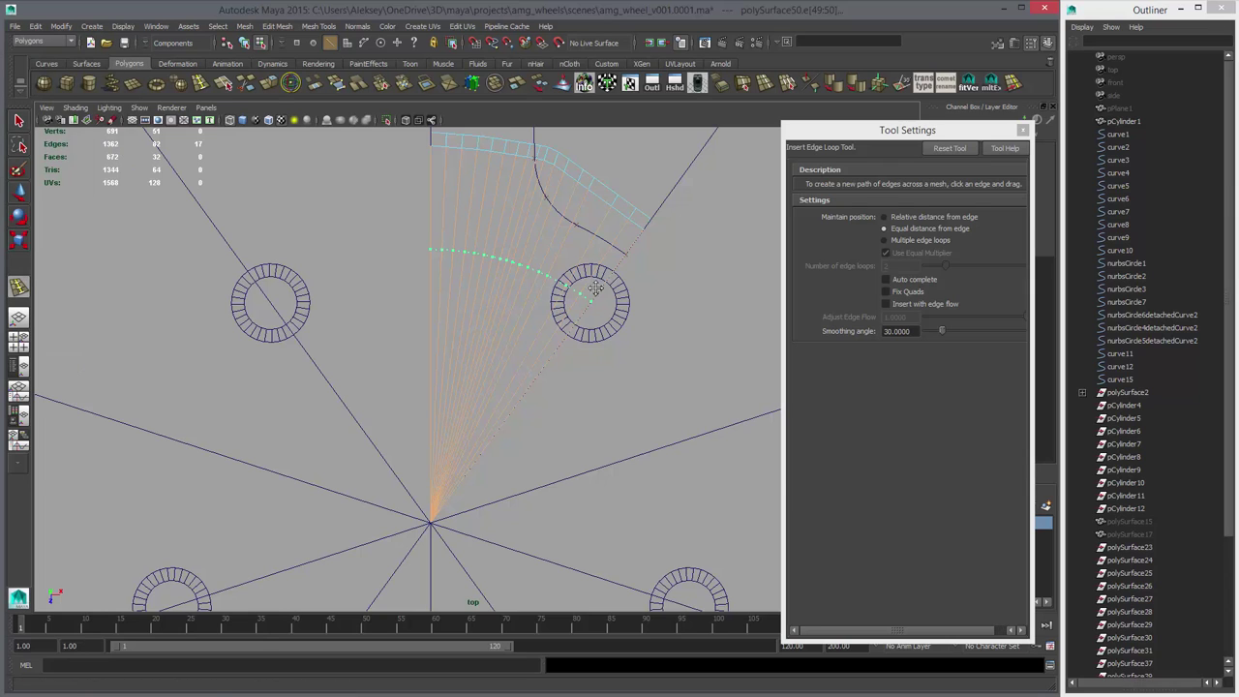
alt+middle_drag(595, 288, 534, 376)
alt+right_drag(535, 377, 691, 423)
key(Return)
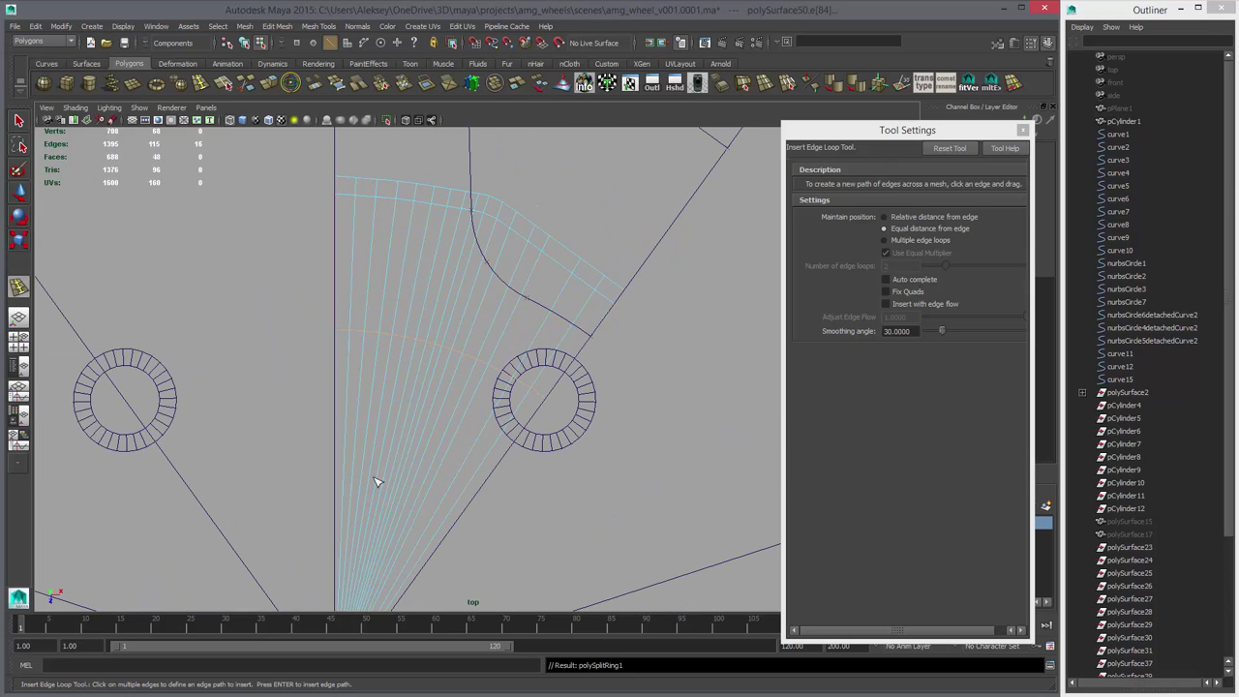
drag(234, 472, 504, 487)
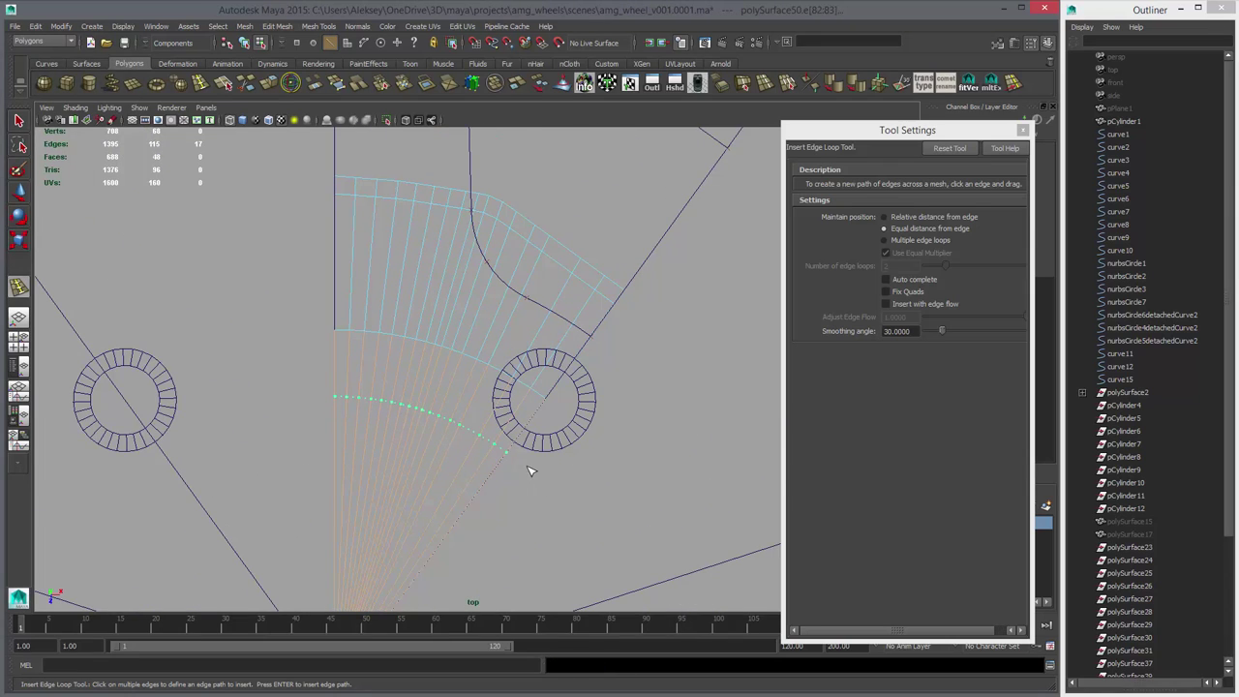
key(Return)
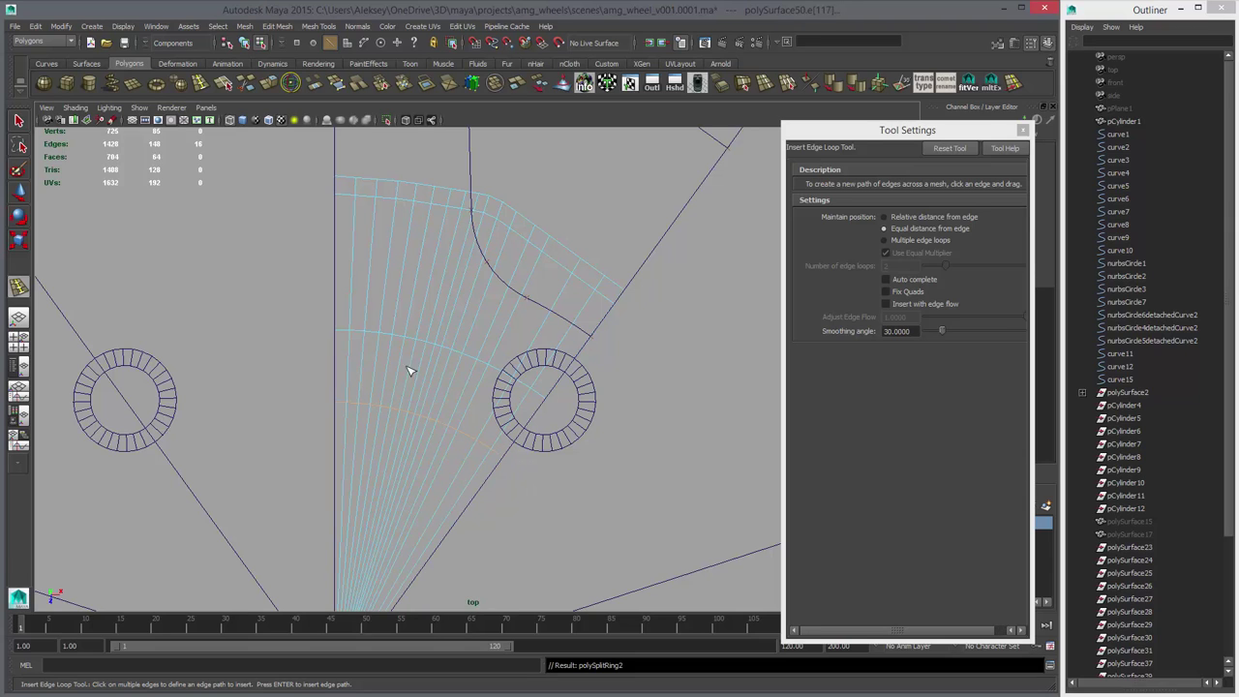
- Insert an edge loop with Auto complete on across the wedge's radial edges, just outside the bolt-hole ring
drag(301, 295, 539, 298)
shift+drag(634, 380, 517, 312)
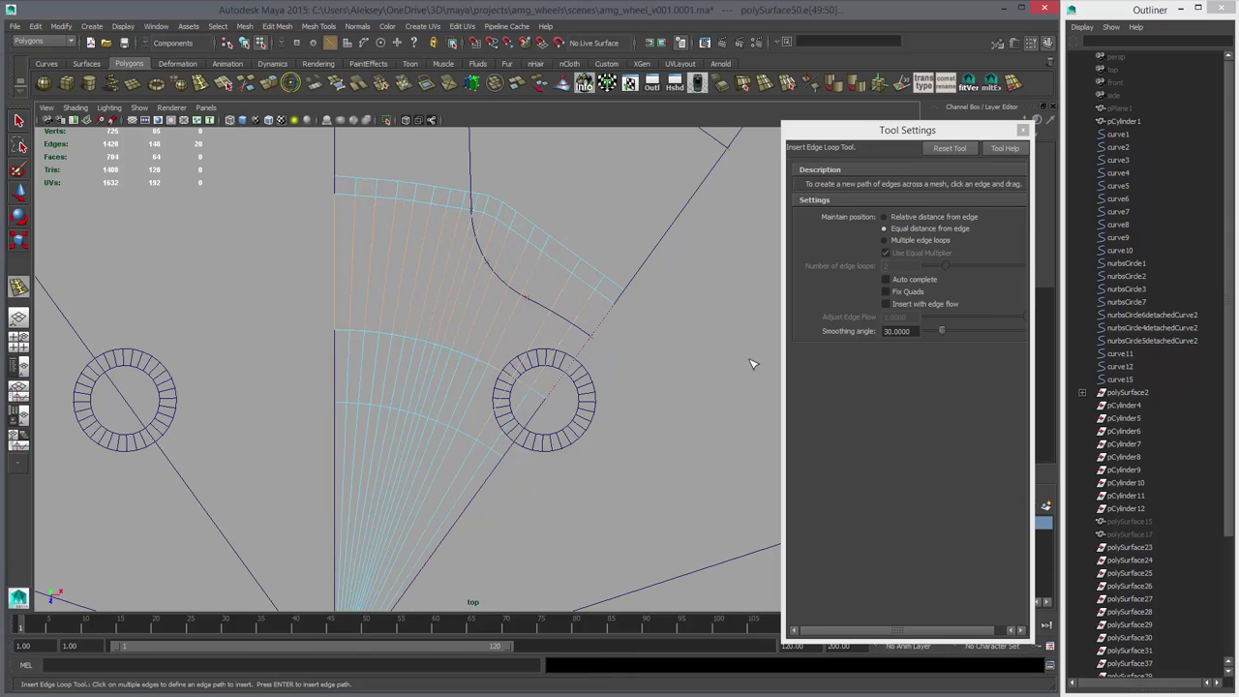
click(908, 279)
click(558, 362)
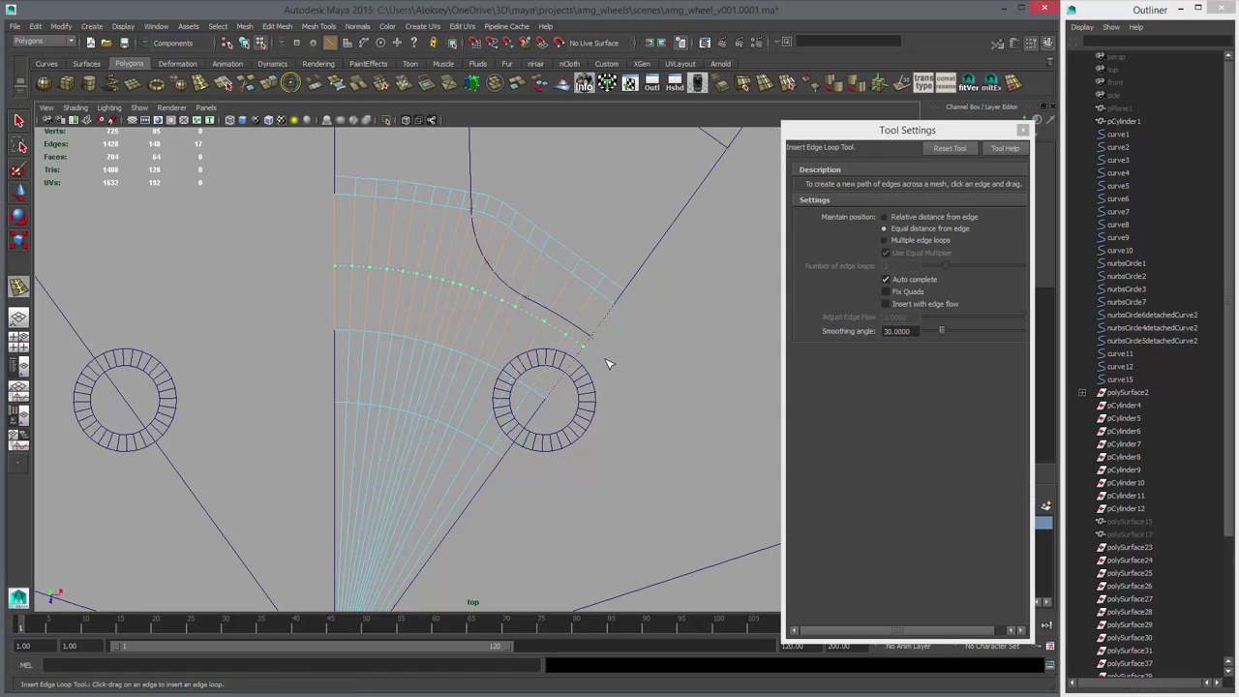
drag(609, 363, 609, 364)
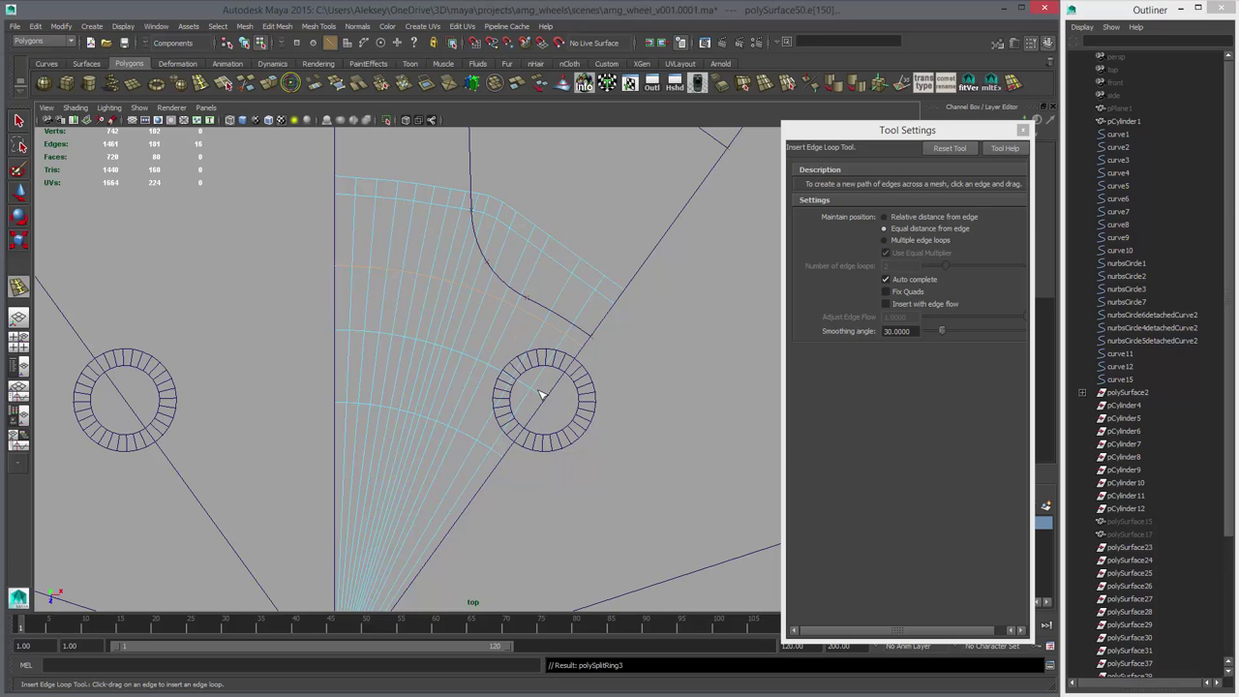
click(1023, 132)
- Examine the wedge and its alignment with the bolt-hole rings in the perspective view in object mode
key(w)
key(space)
key(space)
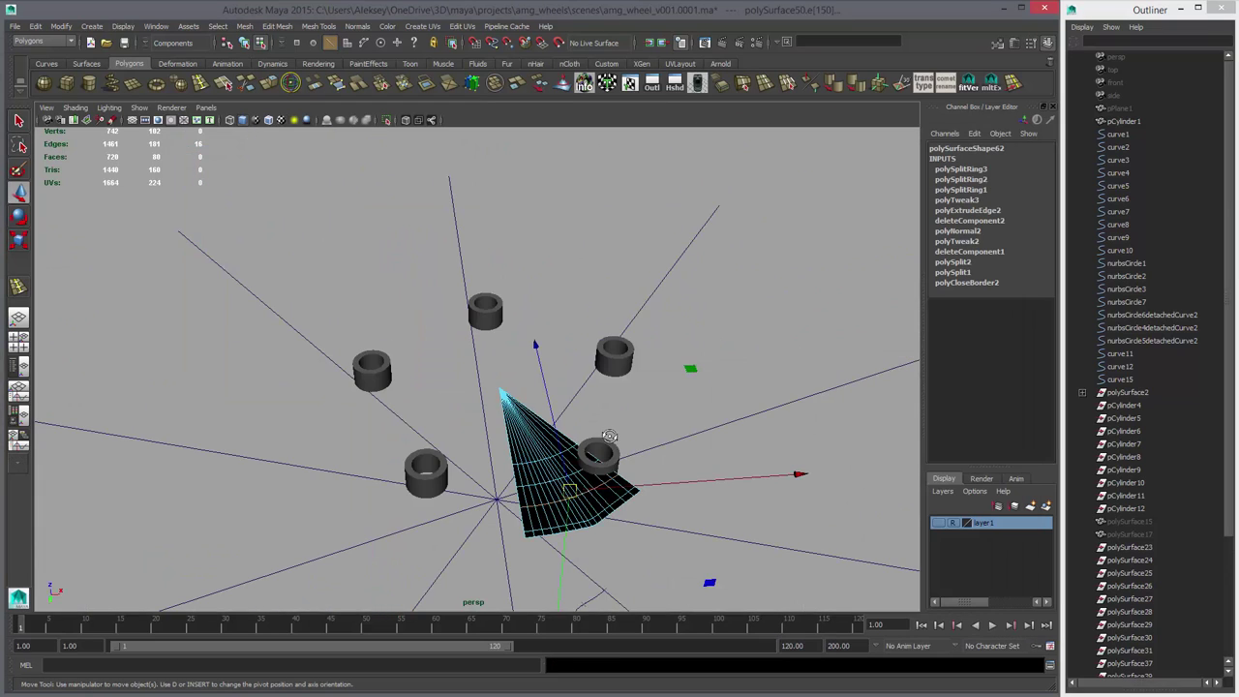
alt+drag(608, 436, 420, 451)
right_drag(420, 451, 465, 429)
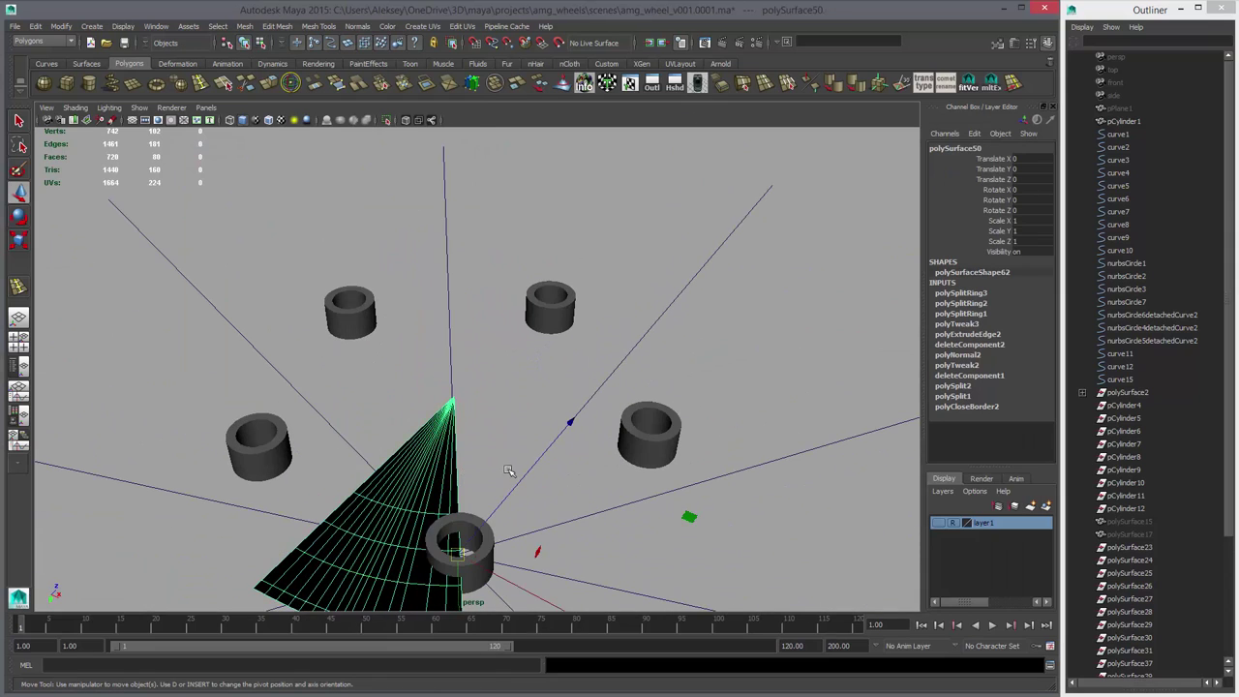
alt+drag(508, 470, 270, 342)
key(space)
key(space)
alt+middle_drag(539, 481, 633, 352)
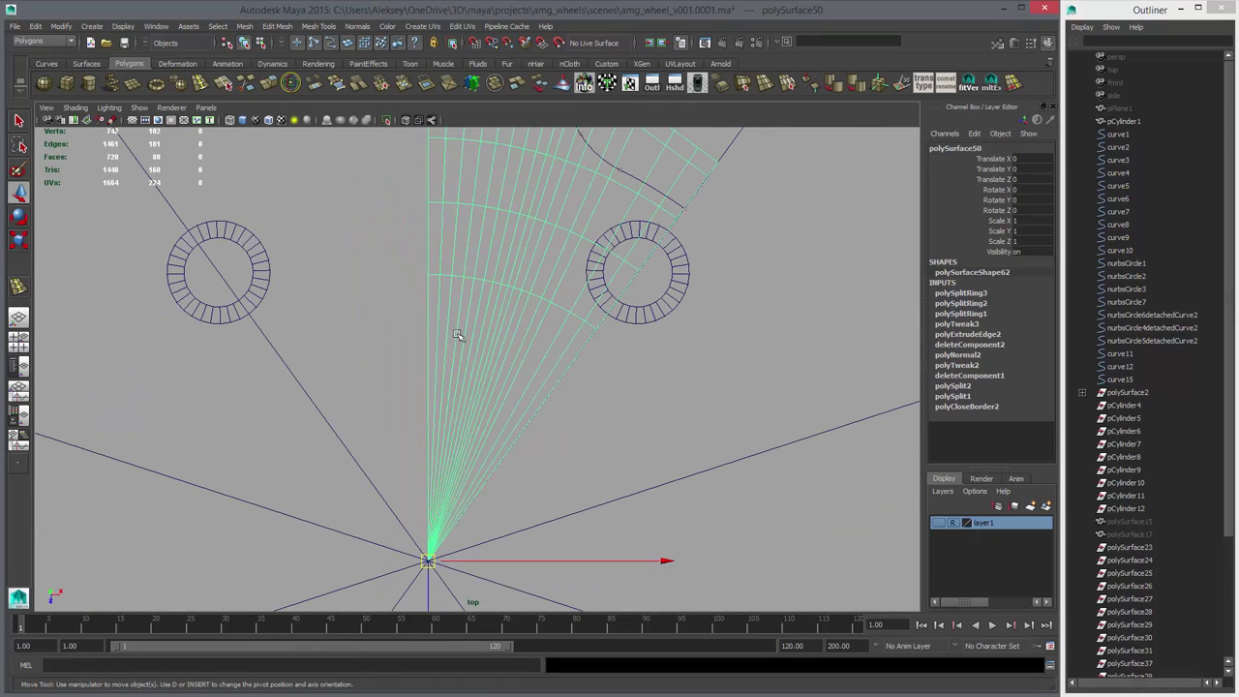
right_drag(453, 331, 450, 299)
key(q)
click(438, 309)
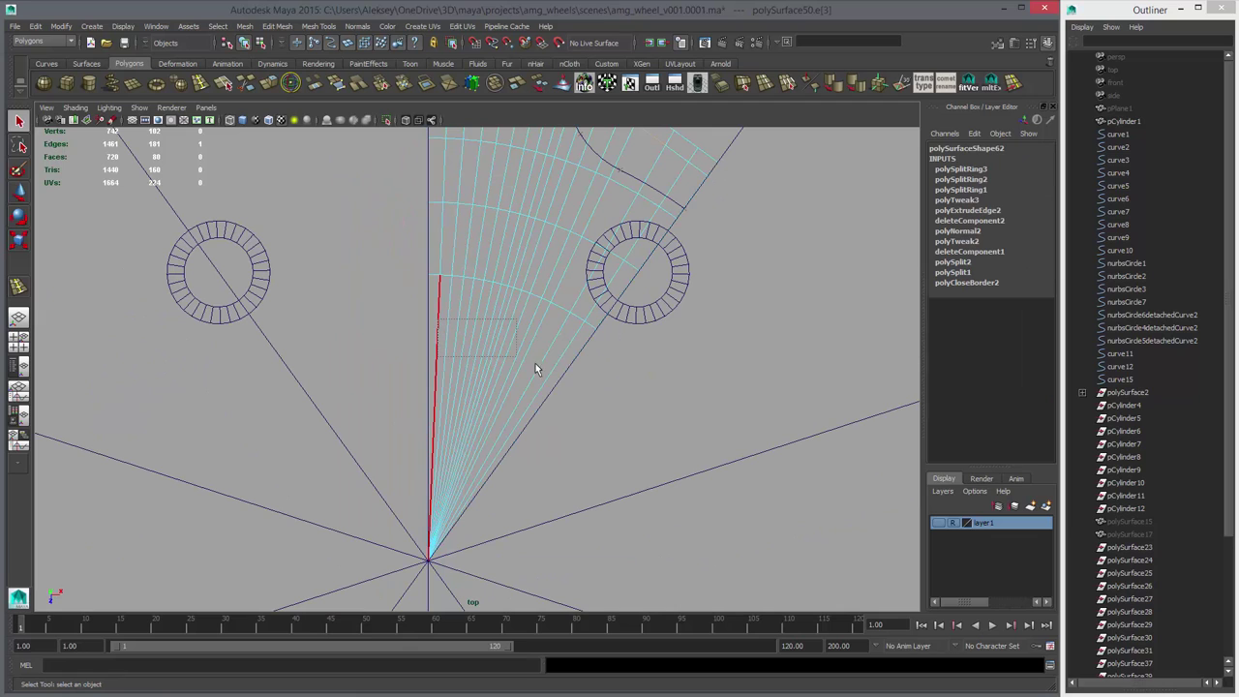
drag(543, 391, 543, 391)
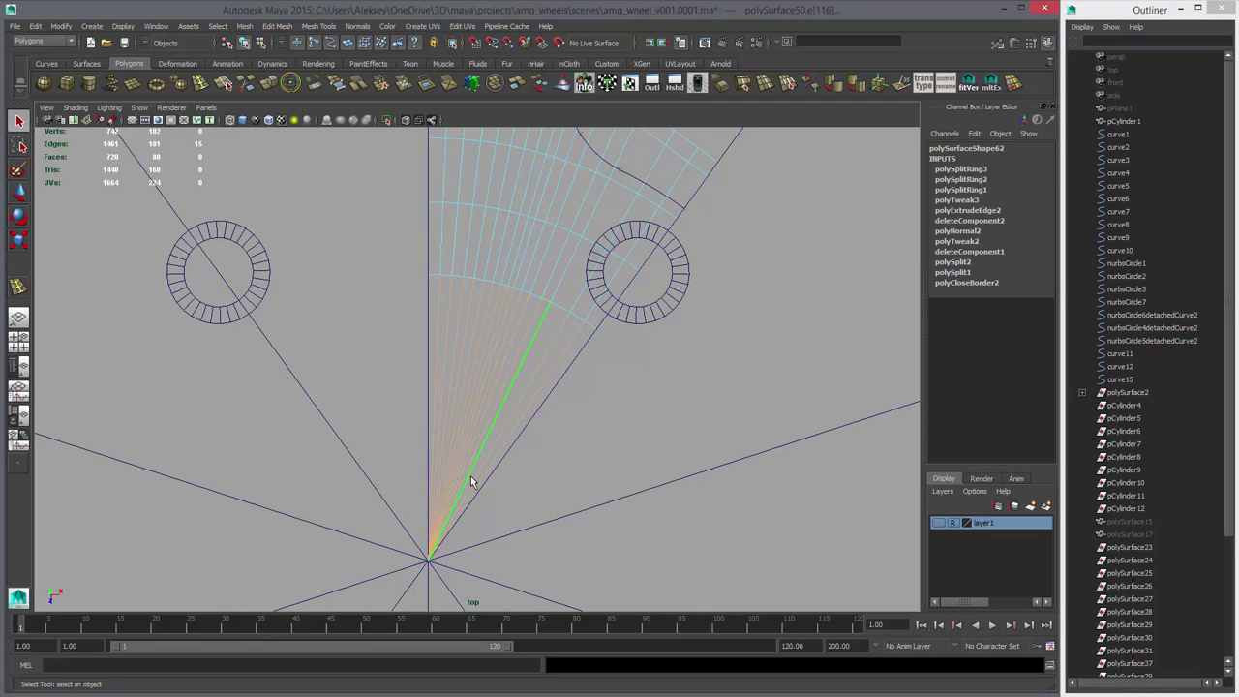
alt+right_drag(766, 393, 705, 407)
- Duplicate the wedge and mirror the copy about the hub center with Scale X set to -1
right_drag(503, 351, 520, 341)
click(521, 347)
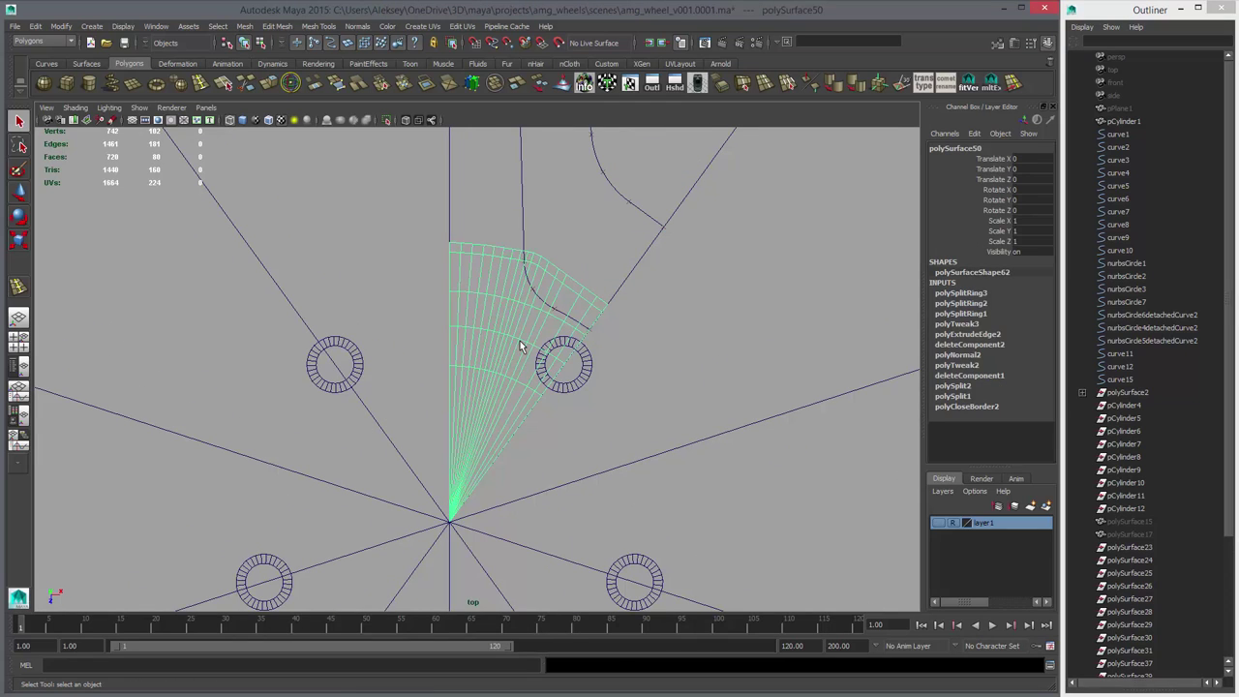
key(ctrl+d)
key(r)
drag(682, 522, 336, 521)
click(1026, 220)
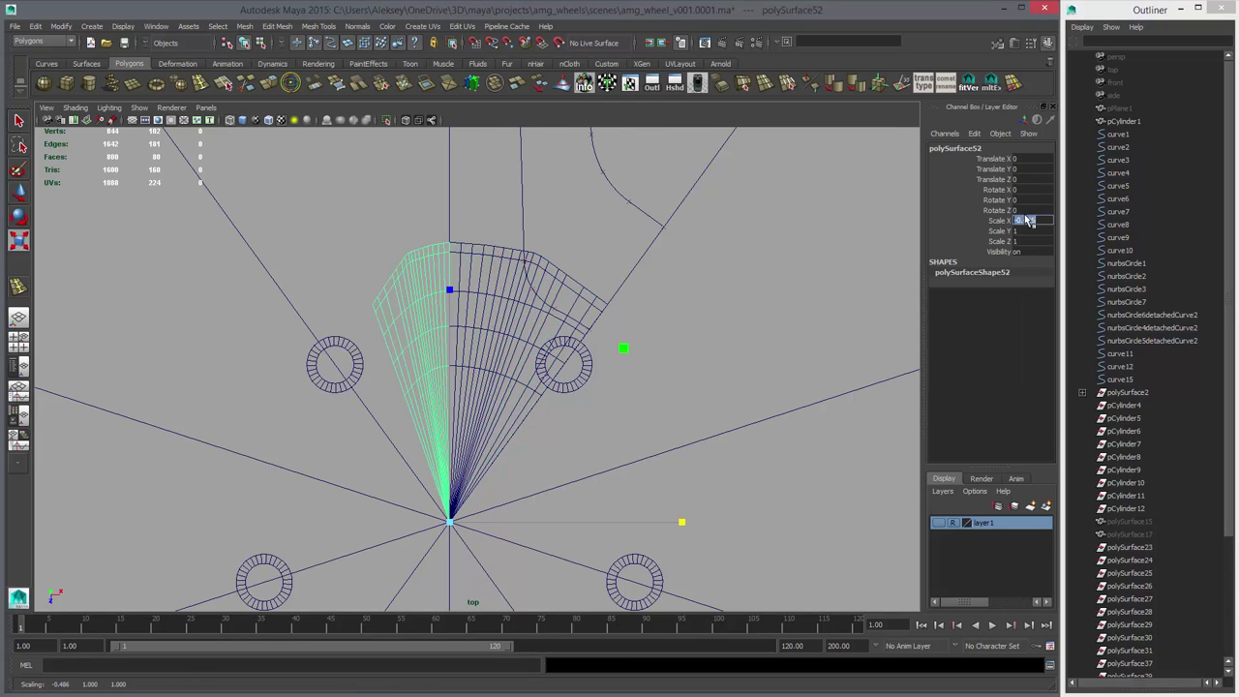
text(-1)
key(Return)
shift+click(493, 356)
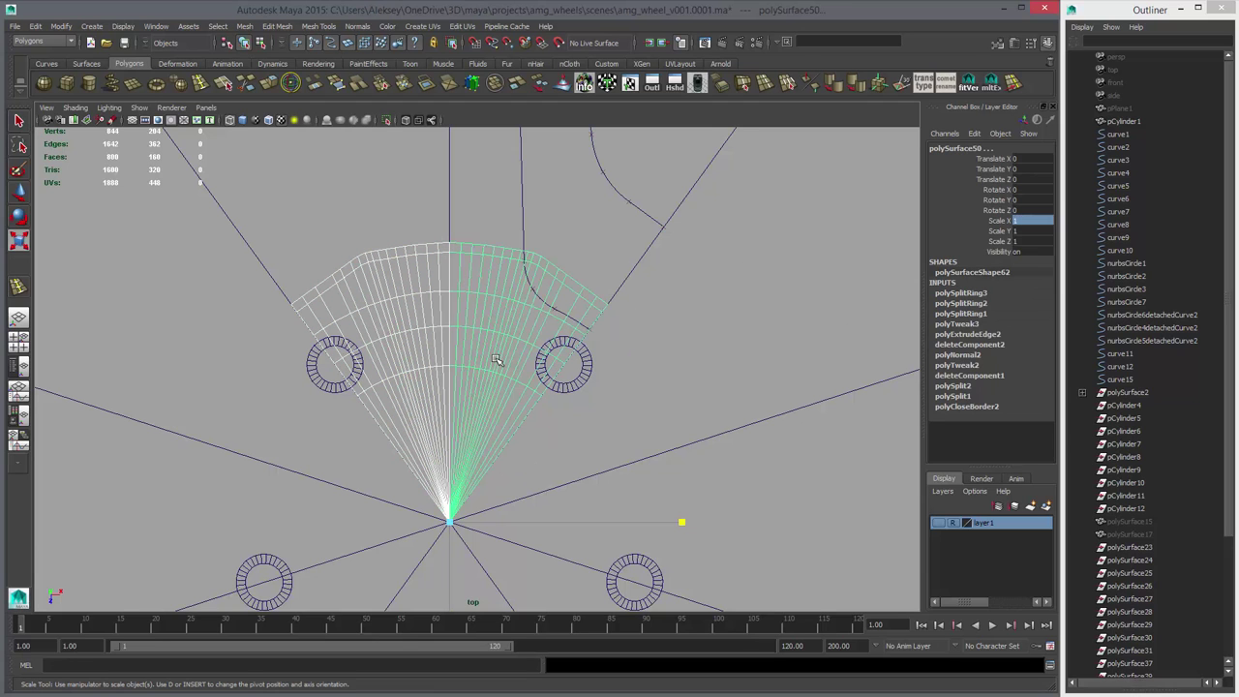
click(472, 85)
scroll(503, 324, up, 3)
click(499, 371)
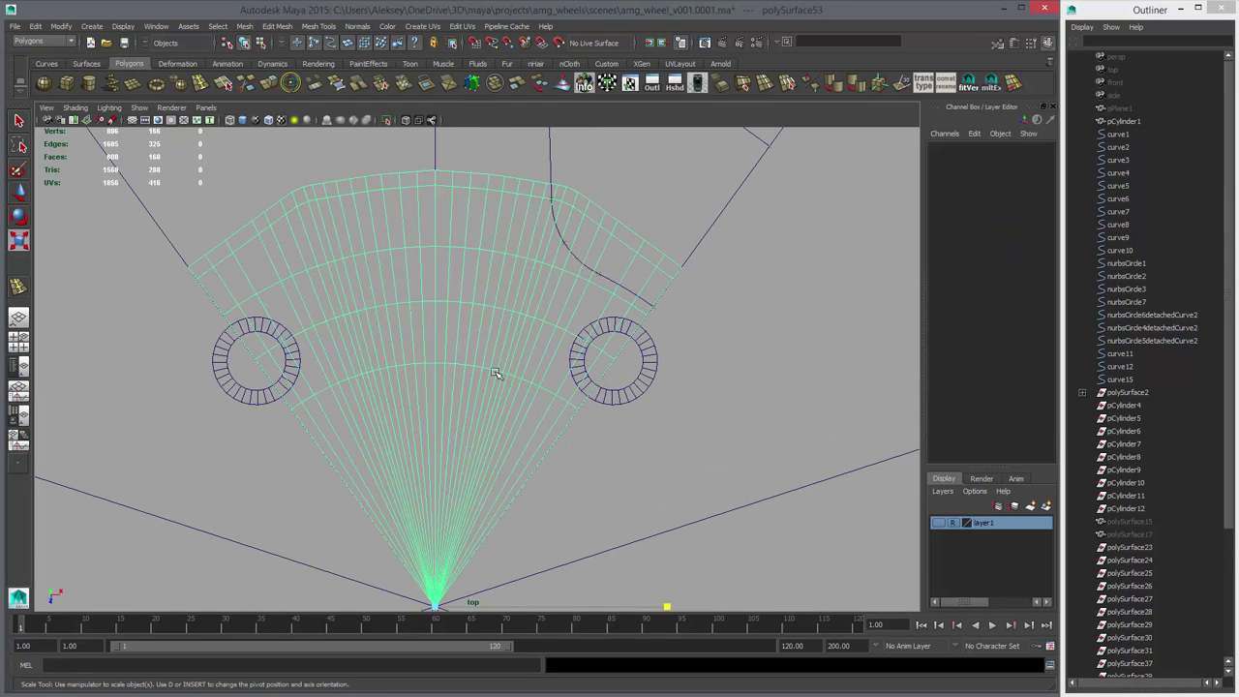
alt+middle_drag(542, 388, 605, 312)
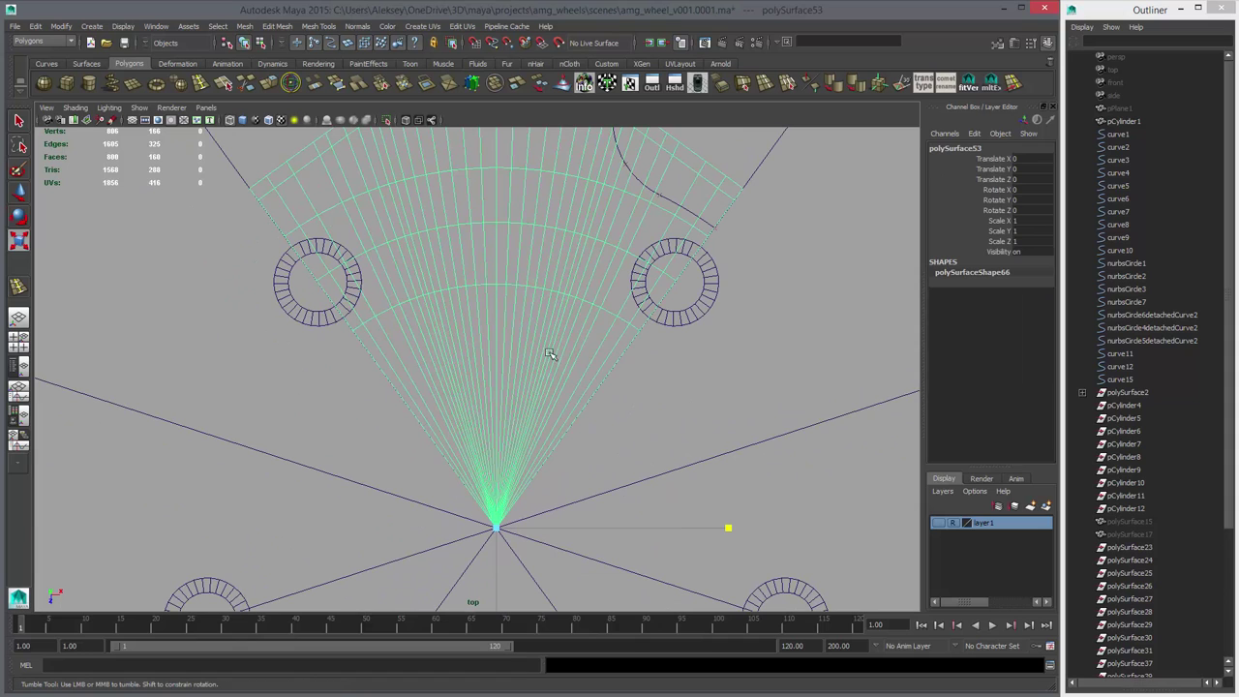
alt+right_drag(551, 354, 827, 410)
key(ctrl+z)
key(ctrl+z)
key(ctrl+z)
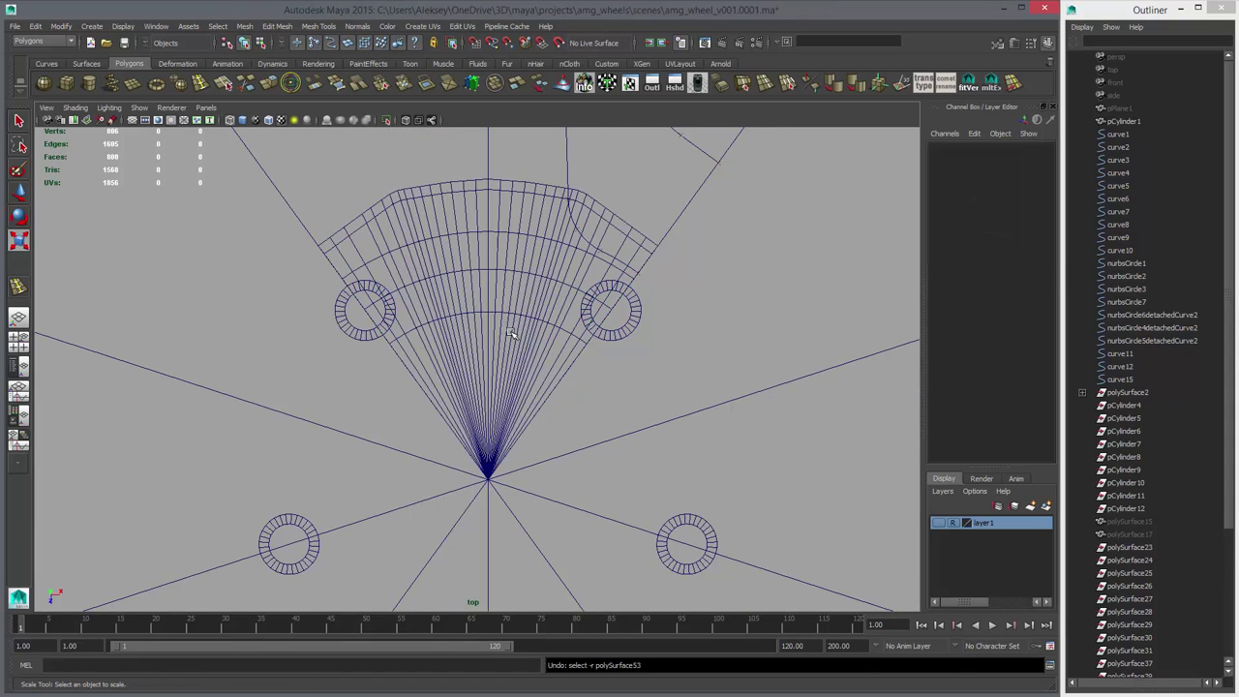
- Rotate the mirrored wedge around the hub center by setting its Rotate Y to -72
key(e)
drag(650, 317, 696, 586)
double_click(1029, 200)
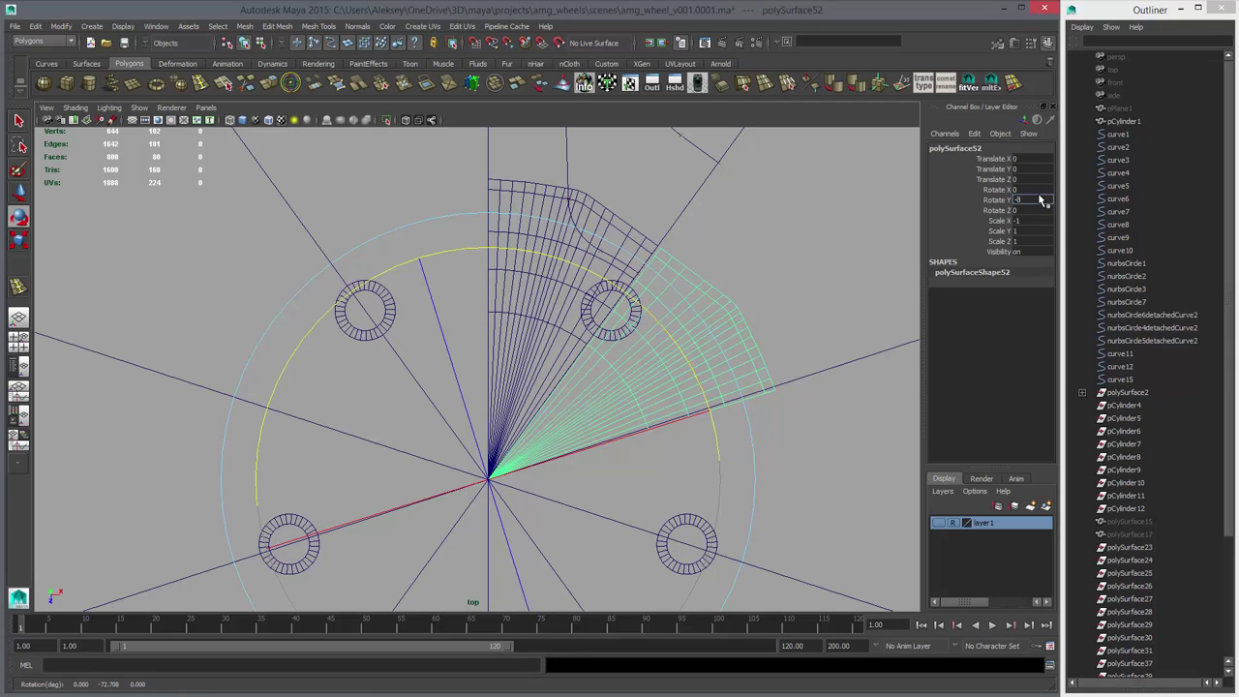
text(-72)
key(Return)
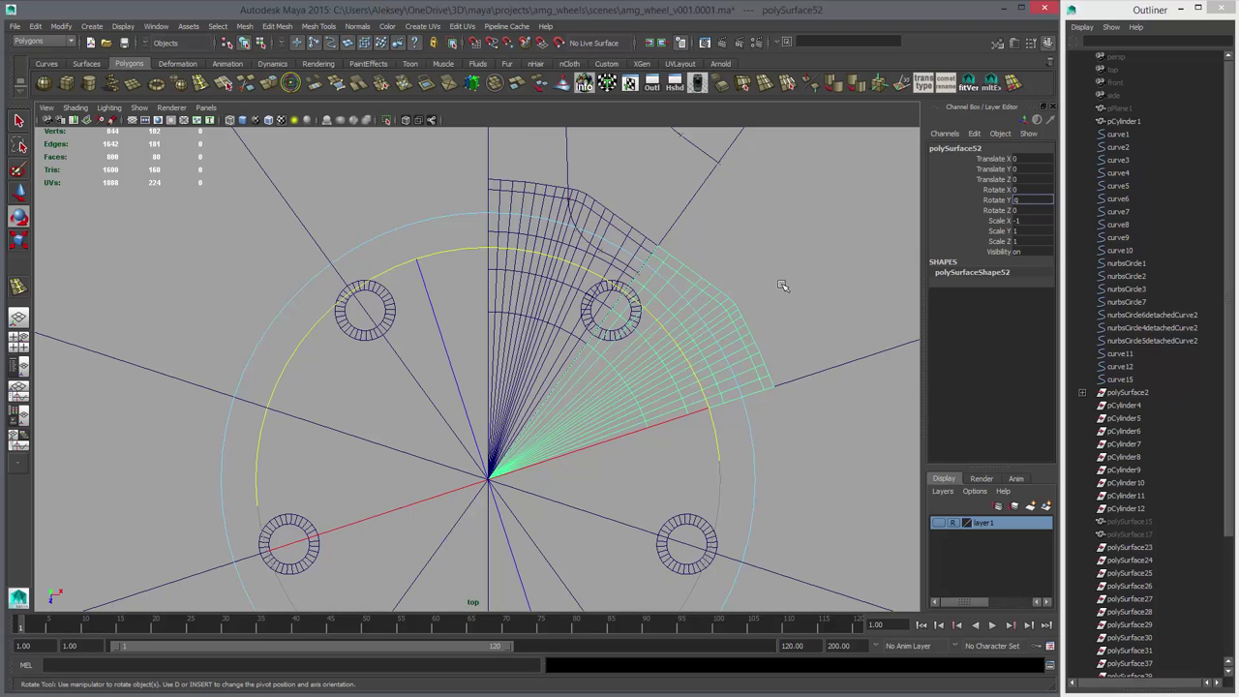
- Combine the rotated mirrored wedge with the original wedge into one mesh
alt+middle_drag(782, 285, 721, 329)
key(q)
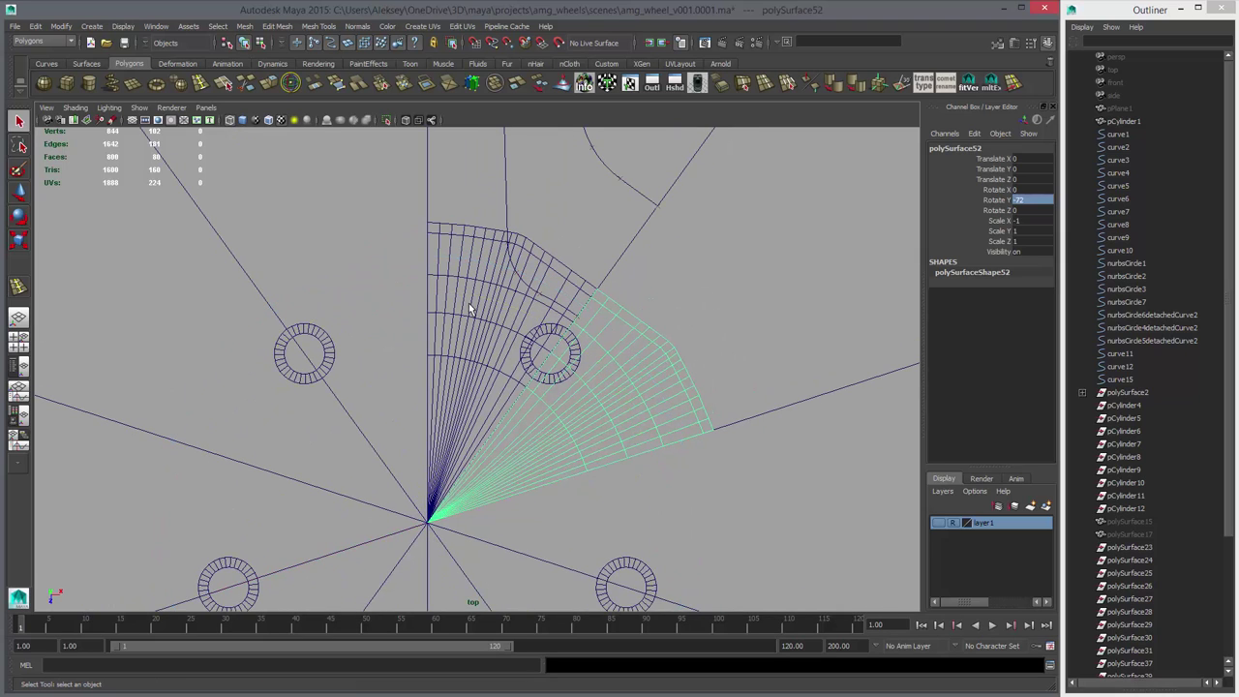
shift+click(478, 314)
click(468, 82)
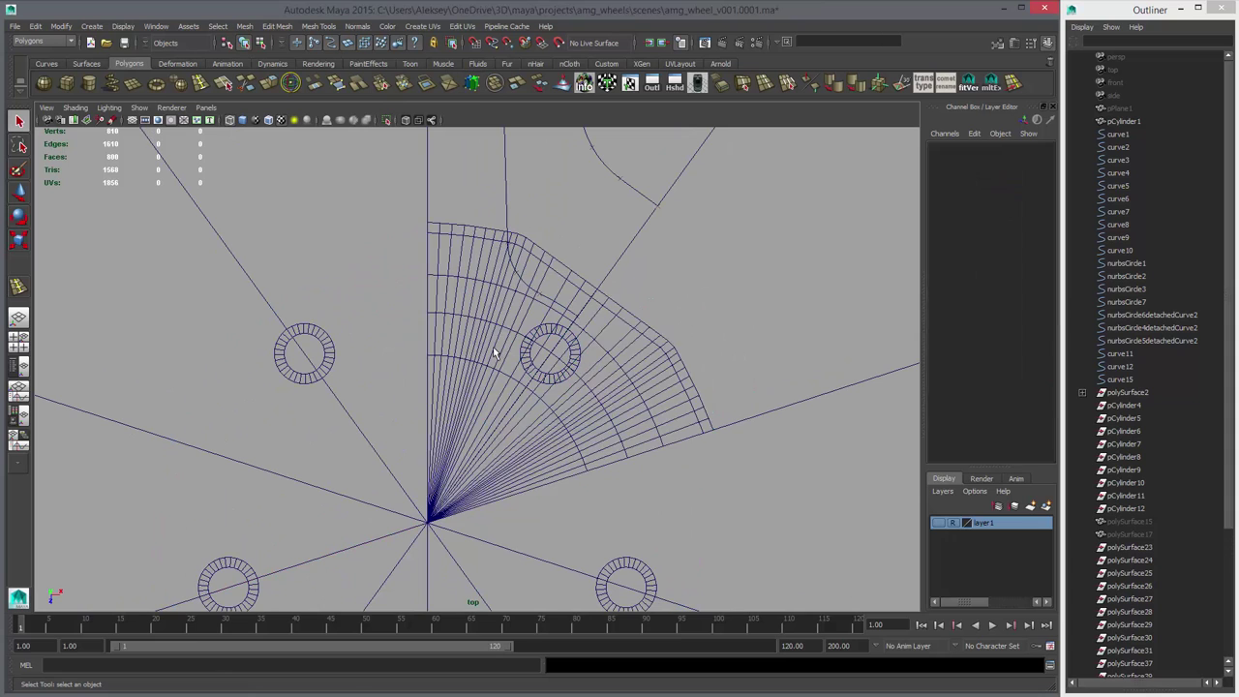
- Merge the combined wedge's overlapping vertices and check the mesh in smooth preview
click(502, 352)
key(3)
alt+right_drag(487, 317, 787, 337)
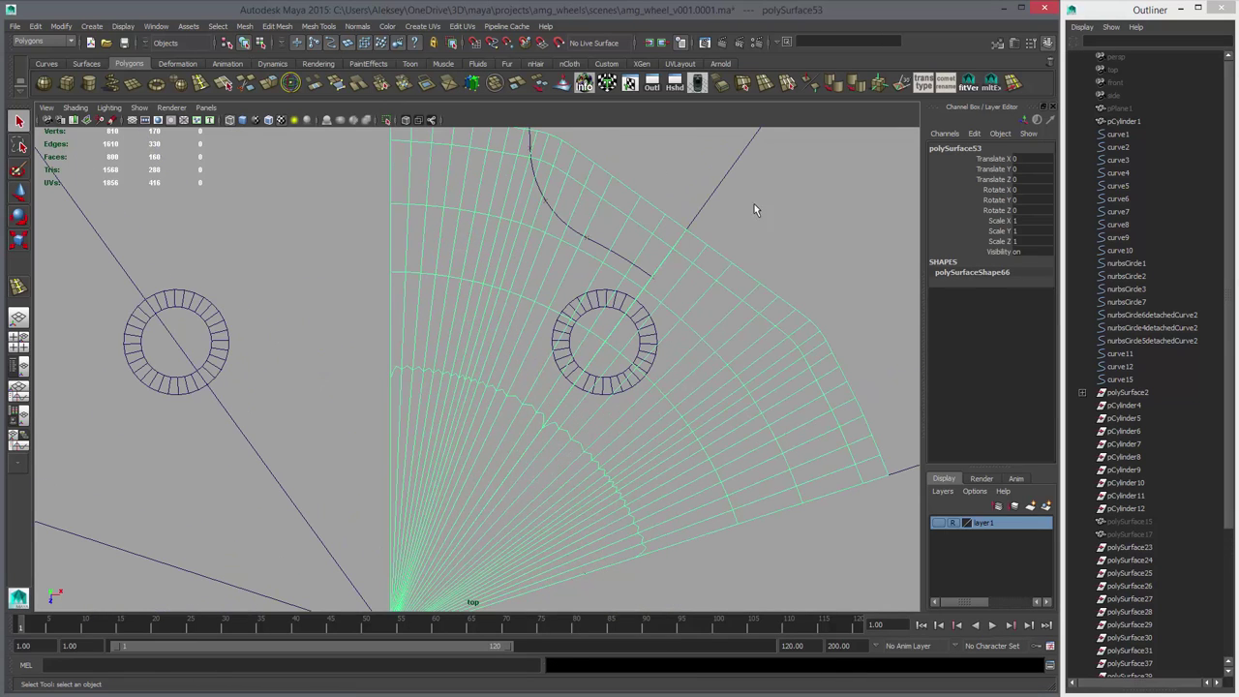
key(1)
click(381, 87)
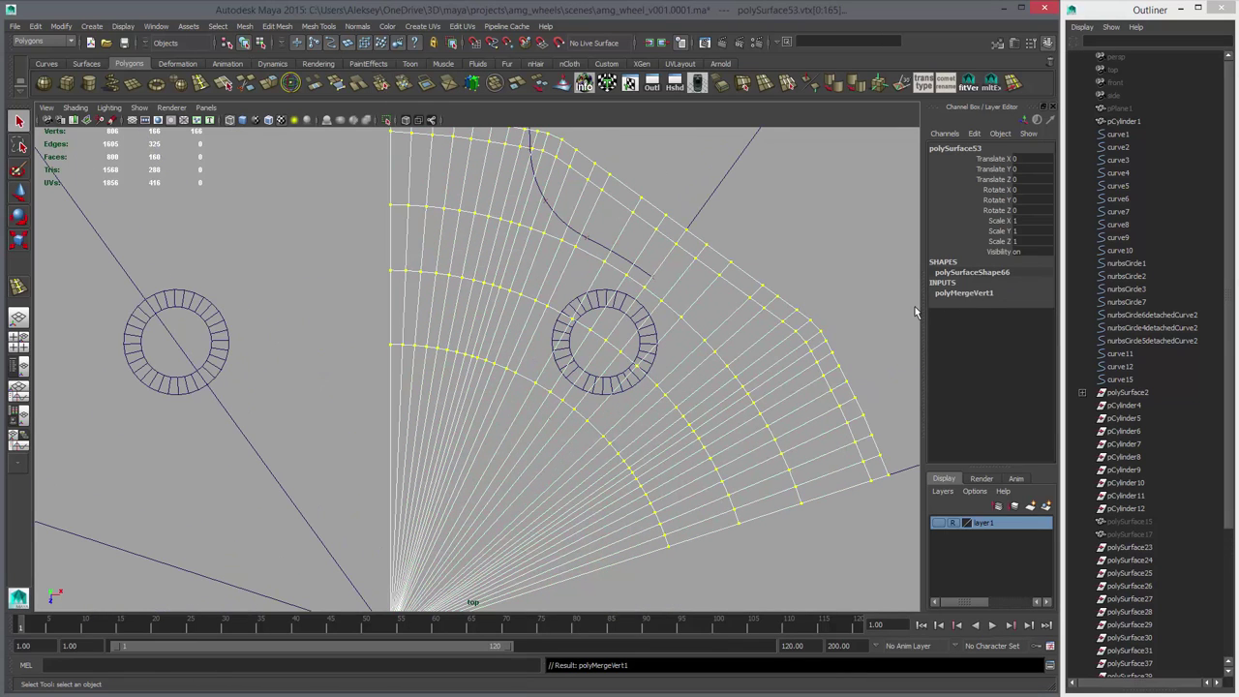
alt+right_drag(833, 293, 799, 302)
click(800, 302)
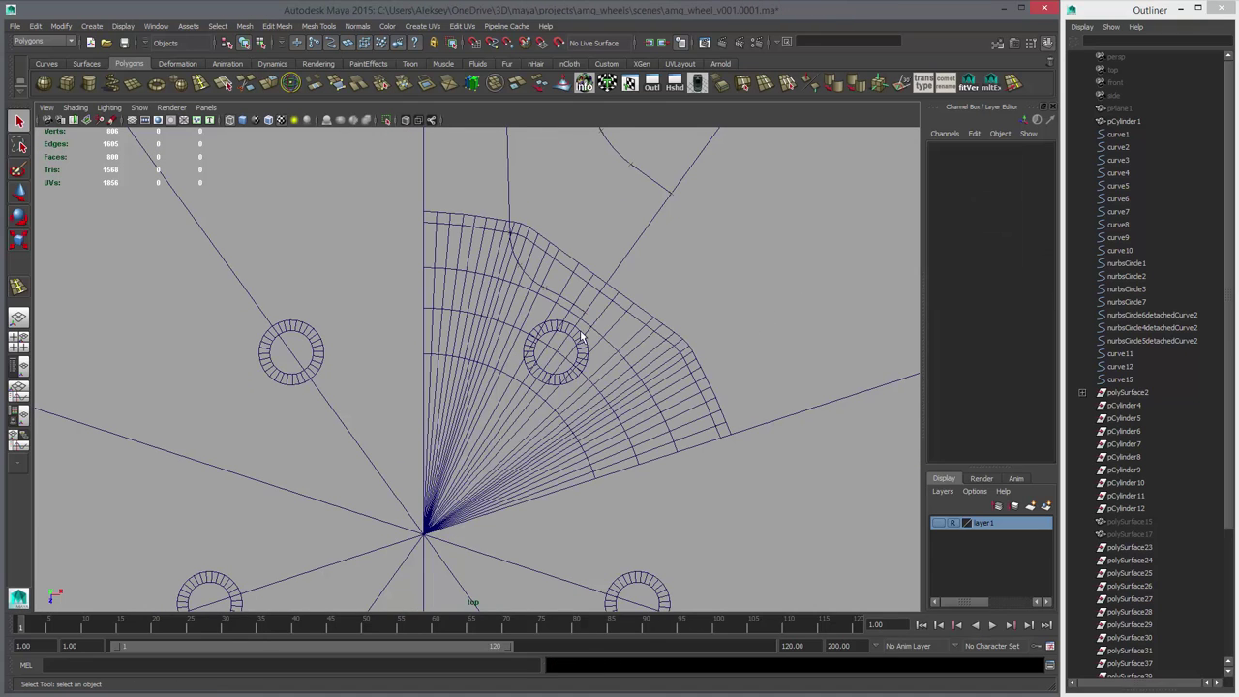
click(490, 297)
alt+right_drag(444, 302, 580, 342)
alt+middle_drag(482, 334, 499, 298)
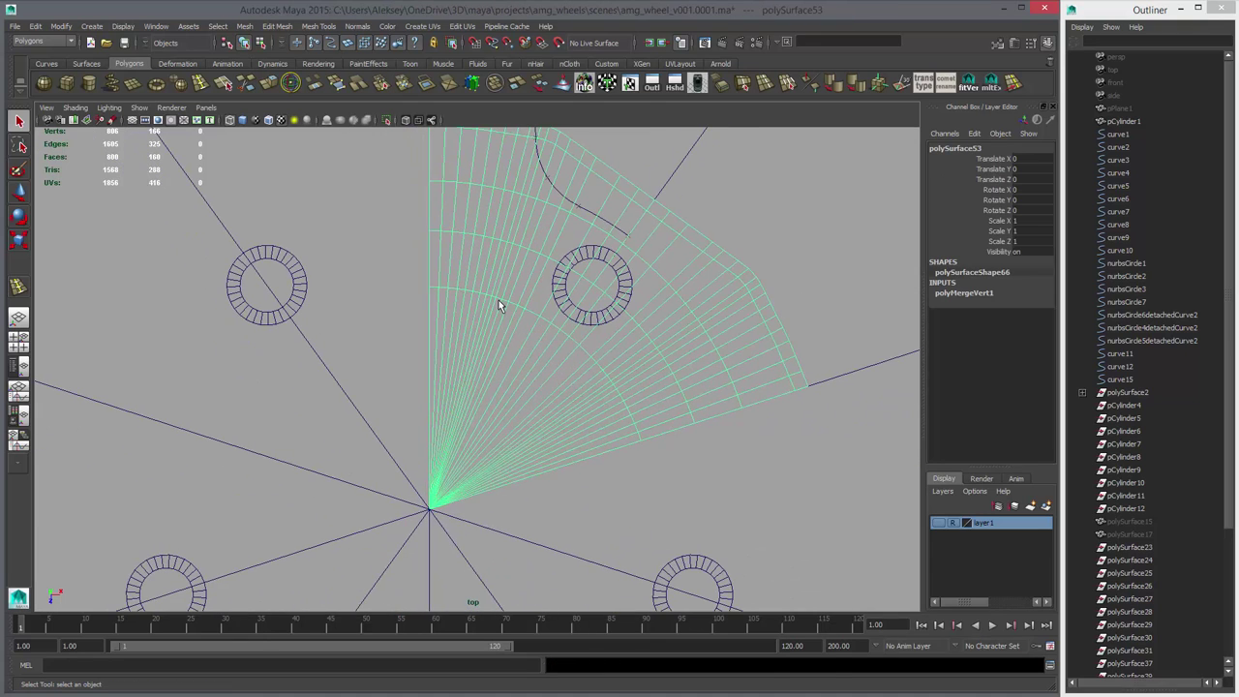
key(3)
key(1)
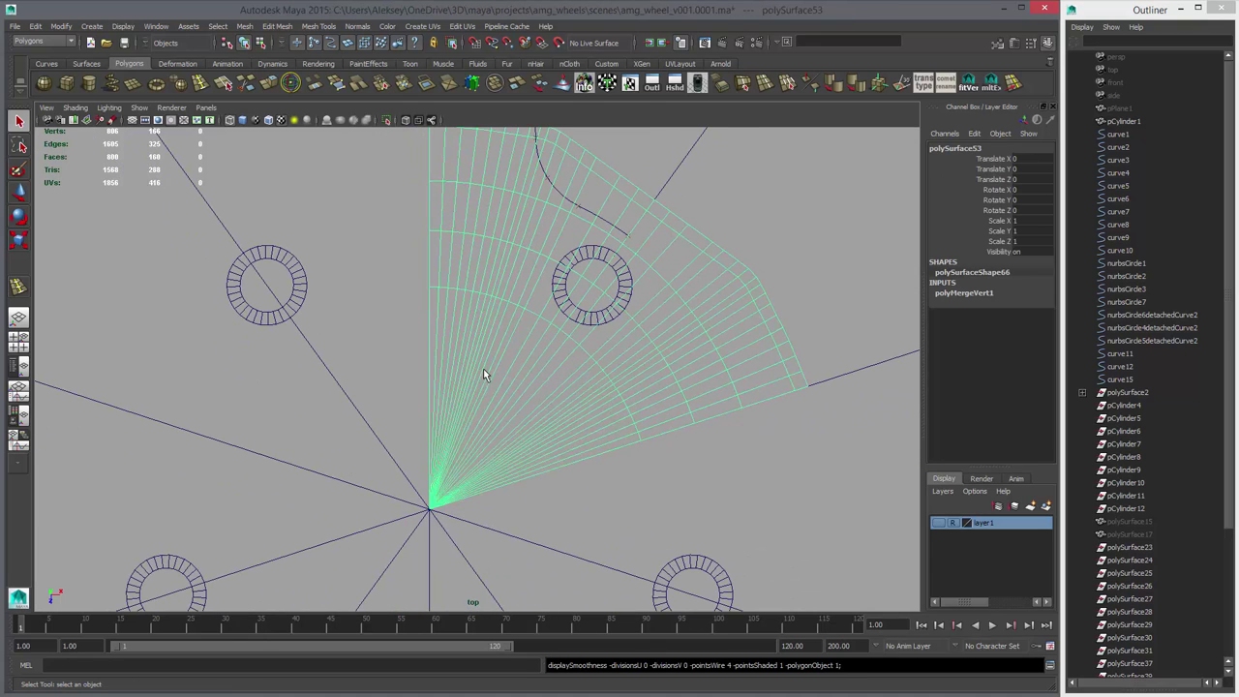
- Set the Insert Edge Loop Tool to Multiple edge loops with 10 loops and Auto complete off
scroll(523, 387, up, 2)
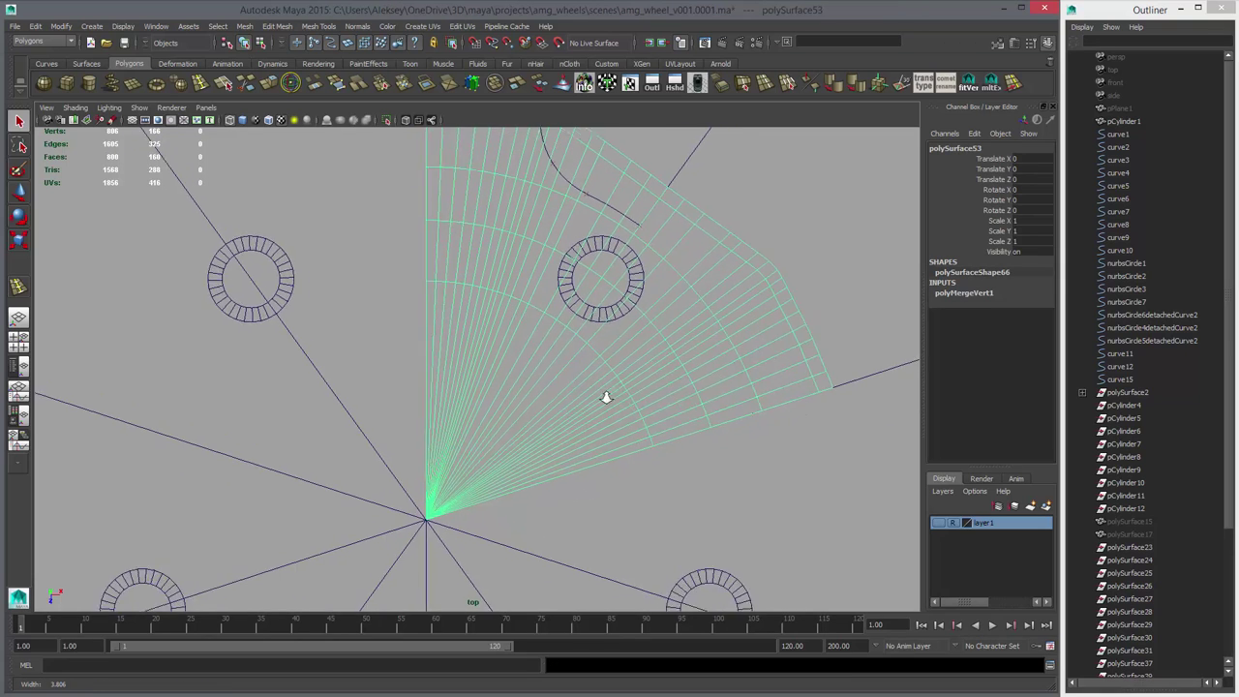
click(200, 84)
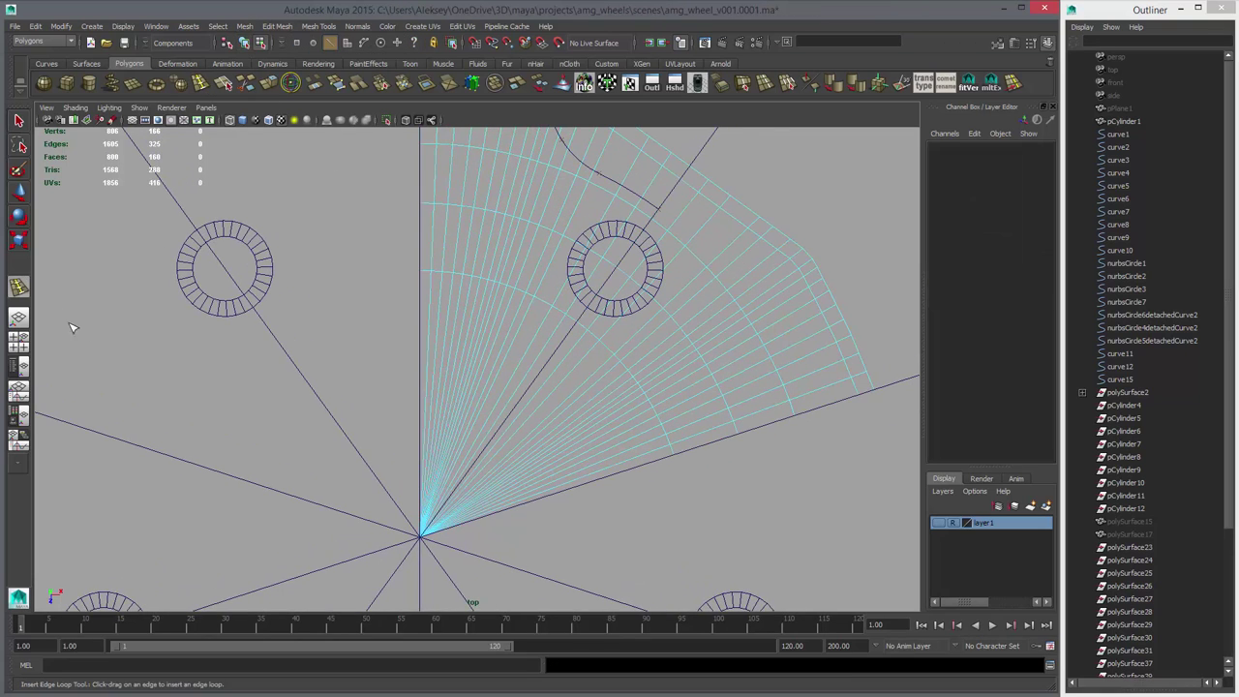
double_click(18, 286)
drag(531, 516, 531, 516)
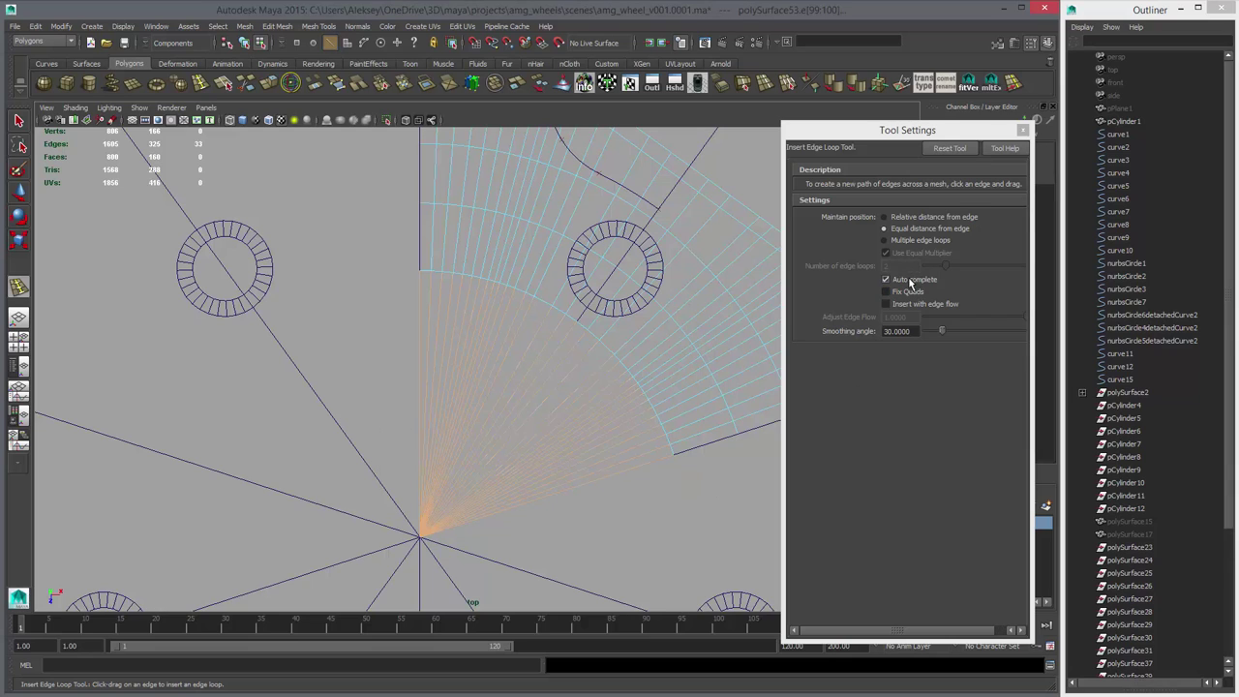
click(911, 241)
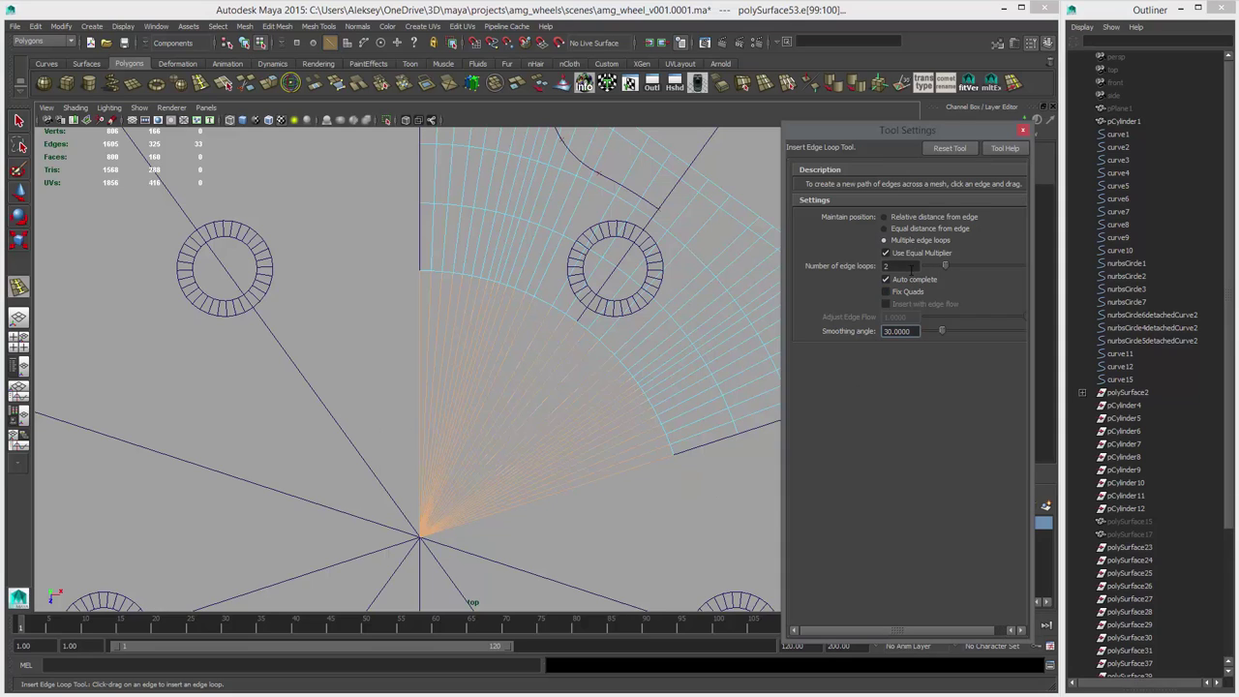
click(907, 266)
- Insert the ten evenly spaced edge loops across the radial edges between the hub center and the innermost existing loop
alt+middle_drag(557, 485, 545, 431)
click(538, 428)
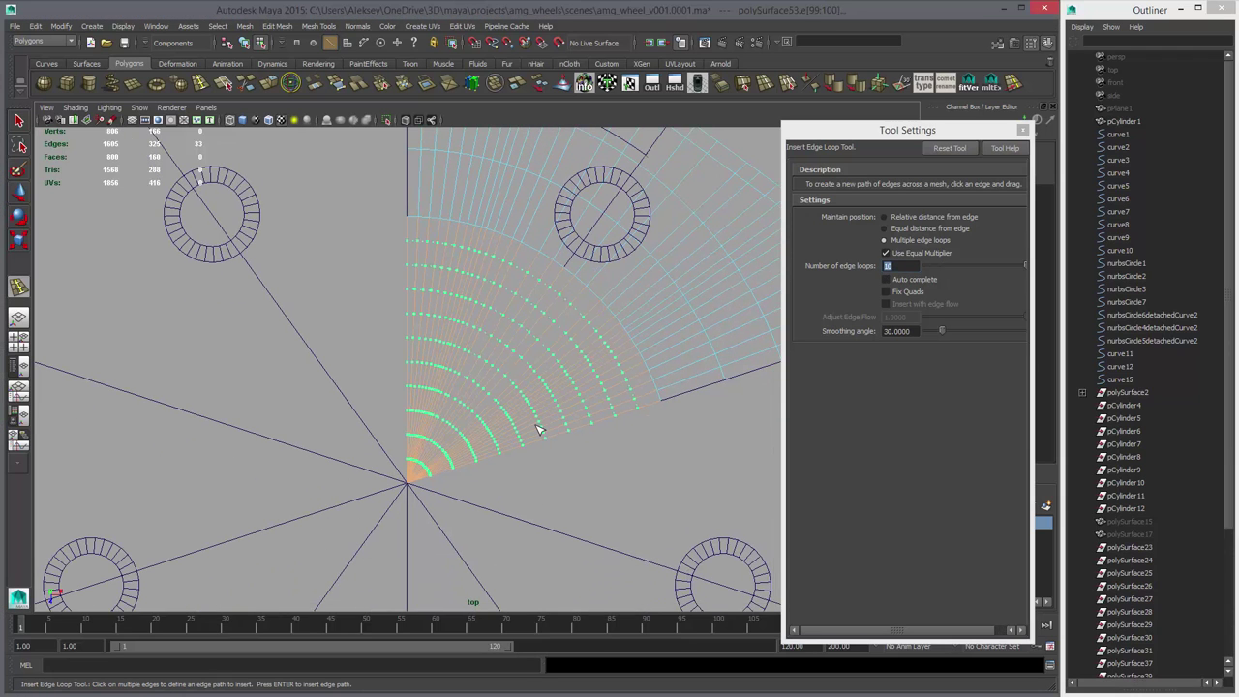
key(Return)
scroll(619, 422, up, 2)
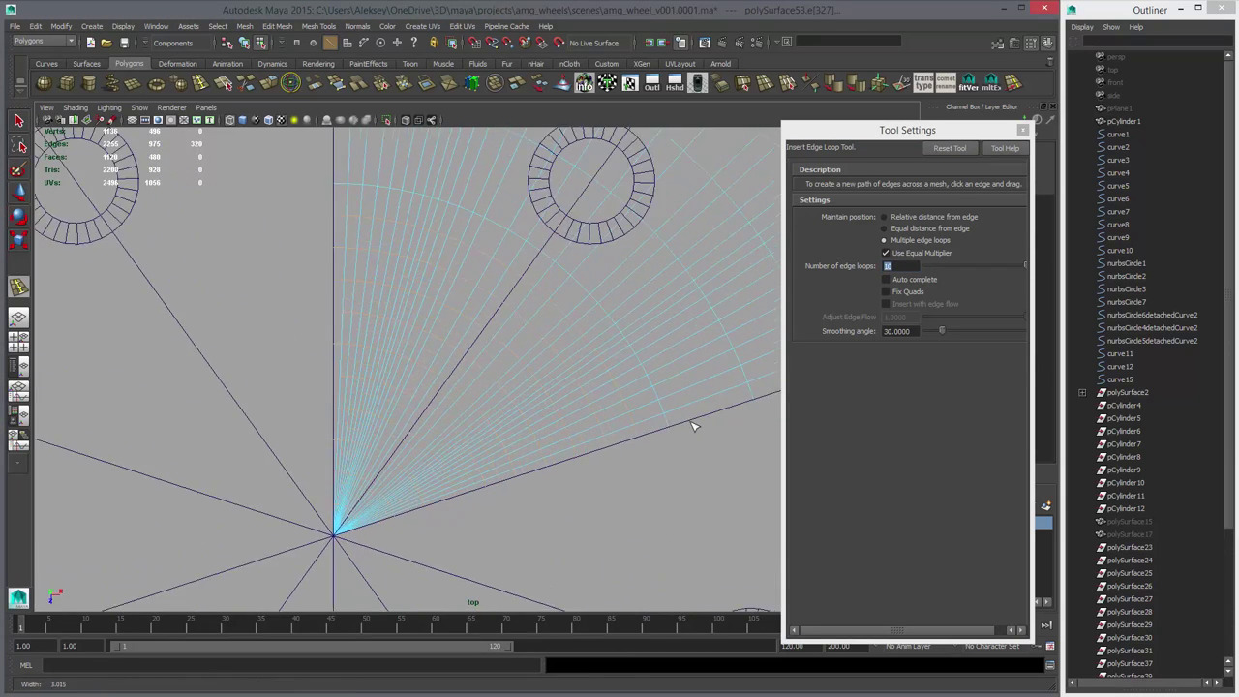
key(w)
scroll(658, 412, up, 2)
key(q)
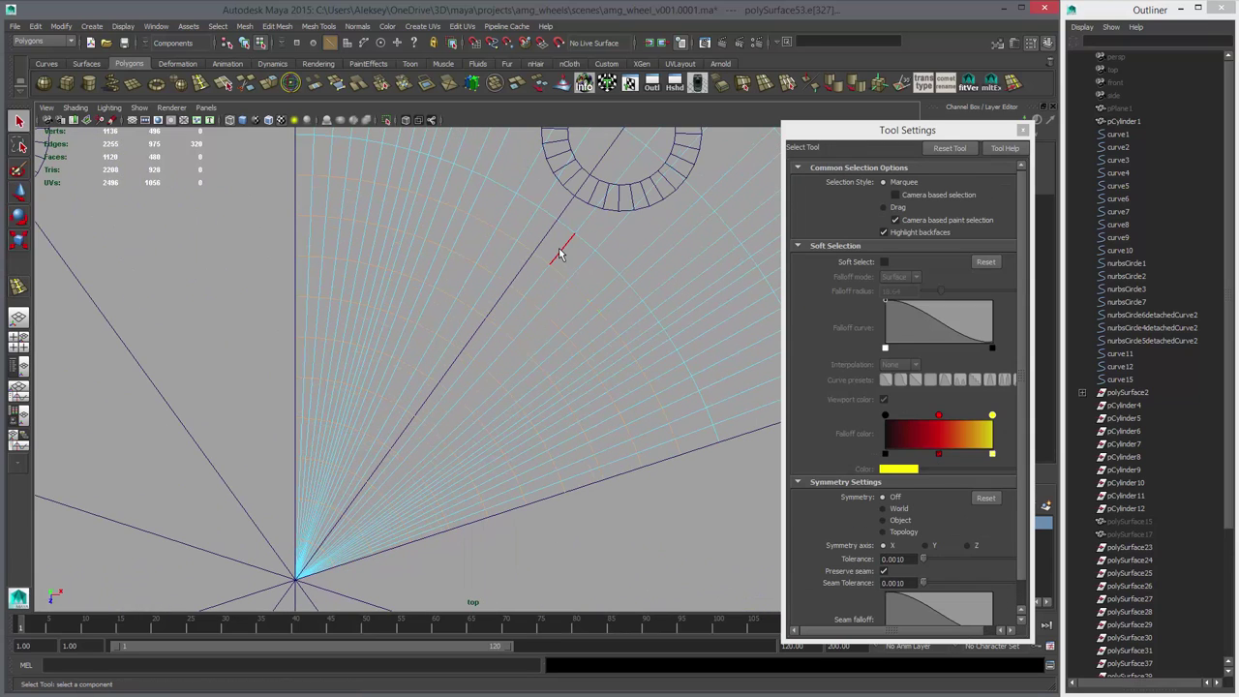
click(605, 288)
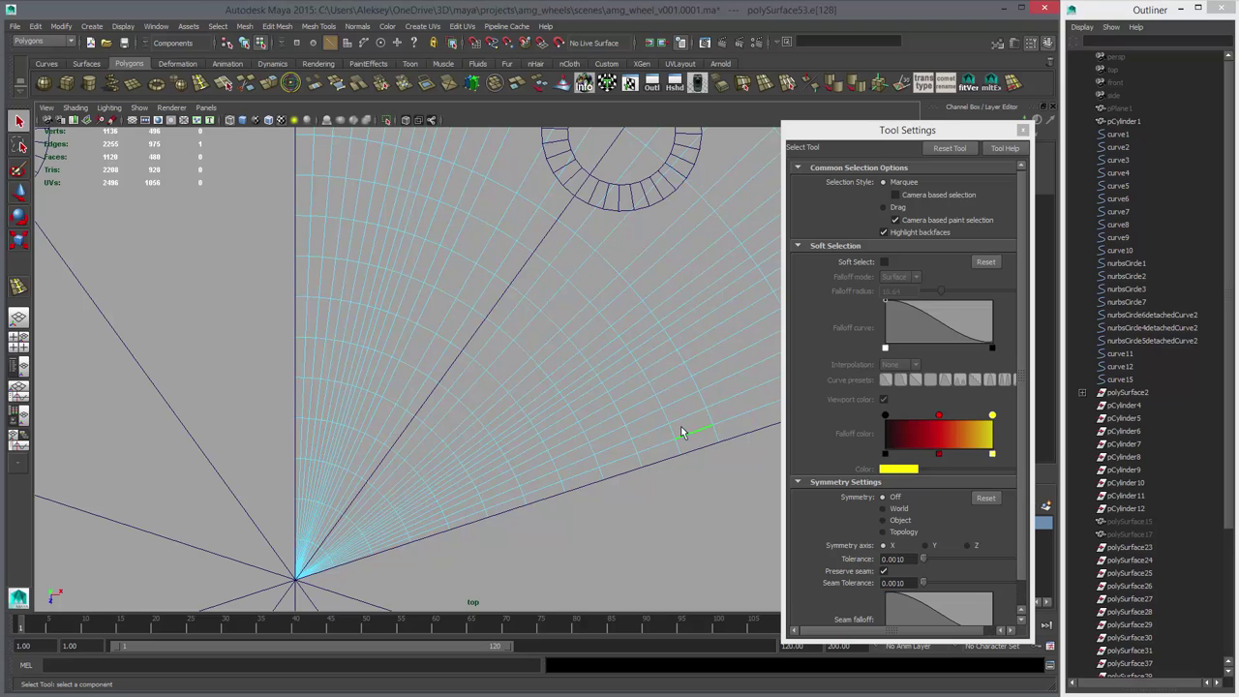
shift+double_click(564, 254)
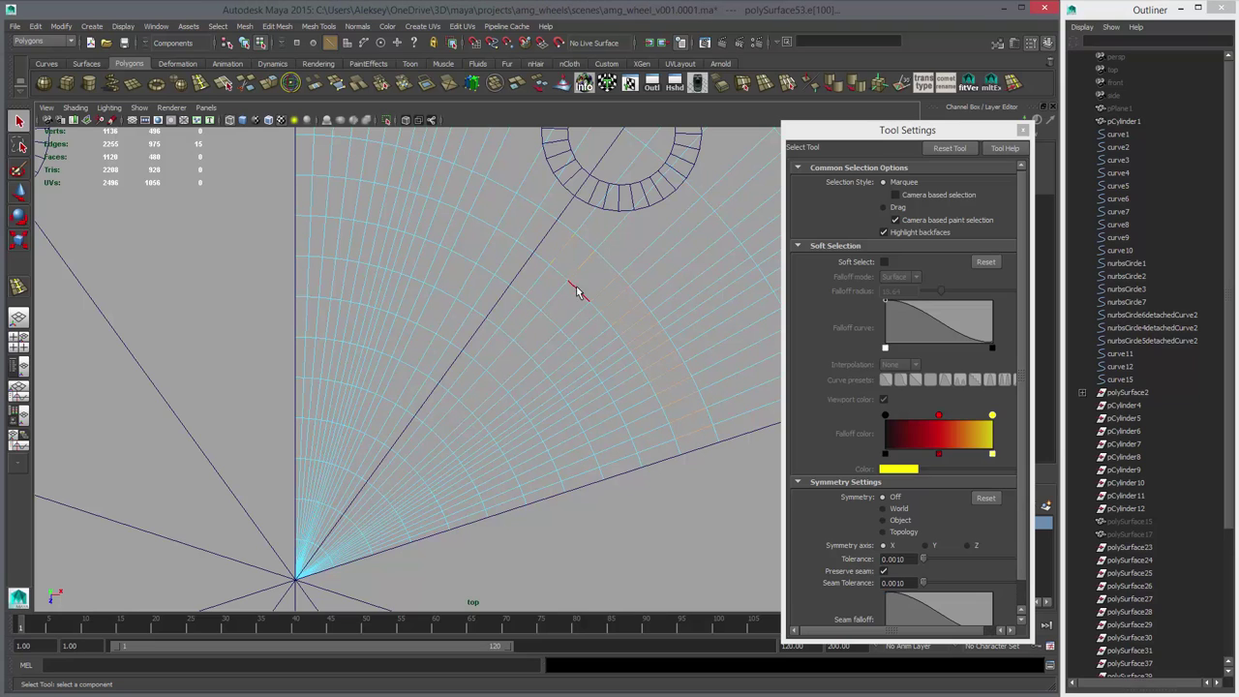
click(1024, 132)
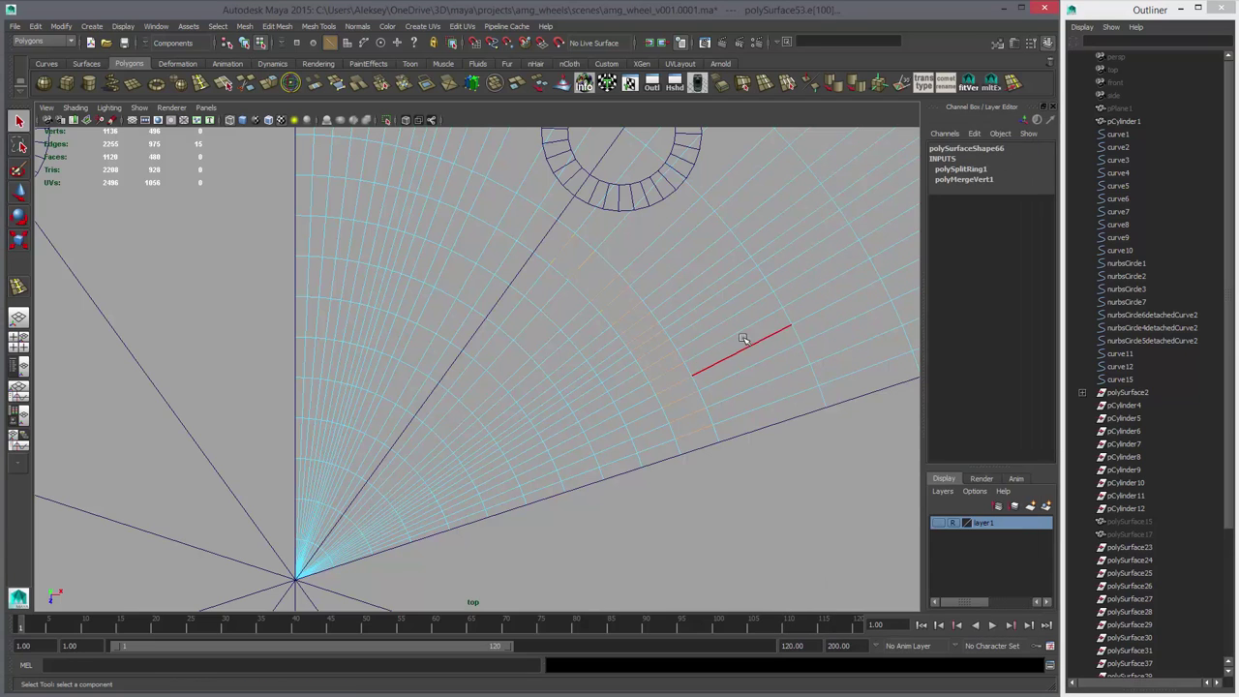
- Select the wedge mesh as an object and set its inserted edge loop Divisions to 15
key(w)
right_drag(710, 327, 771, 294)
click(743, 302)
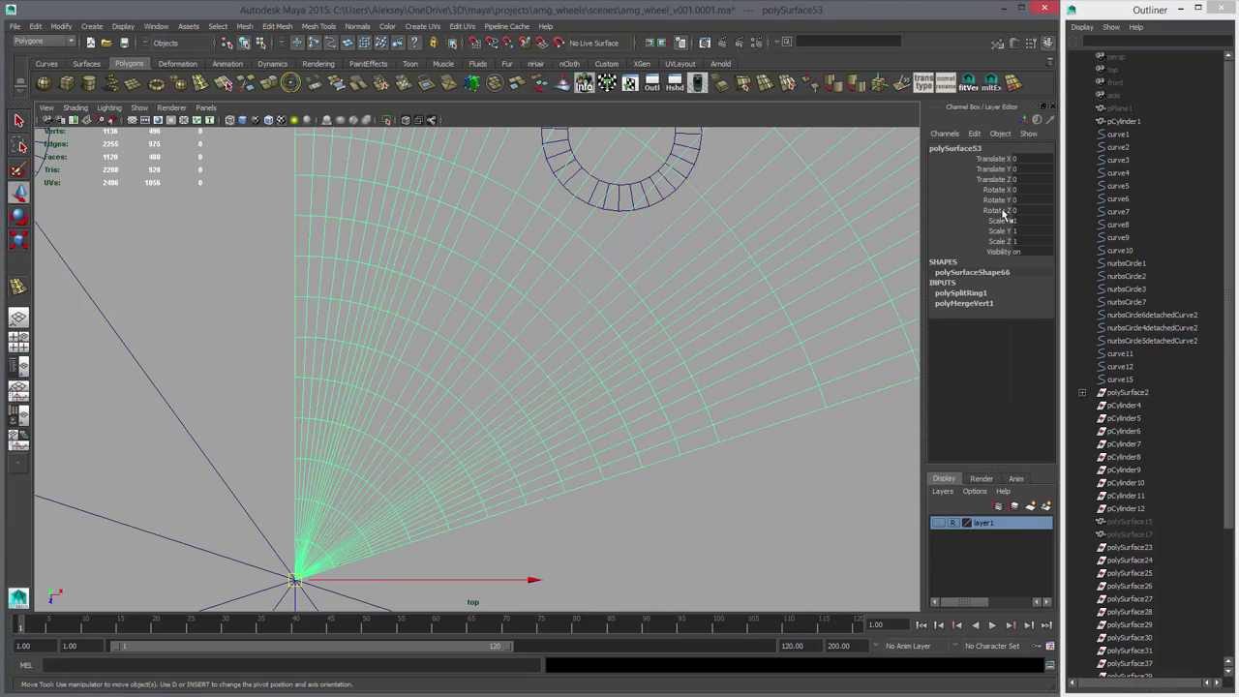
click(967, 294)
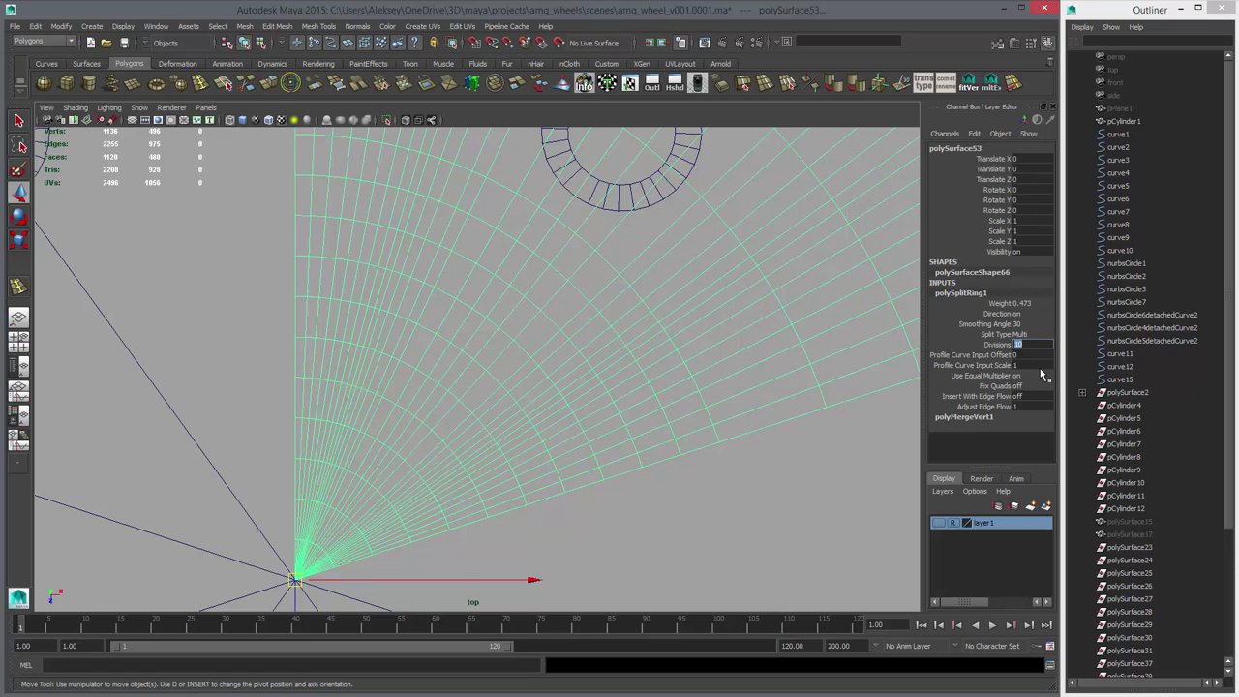
key(Return)
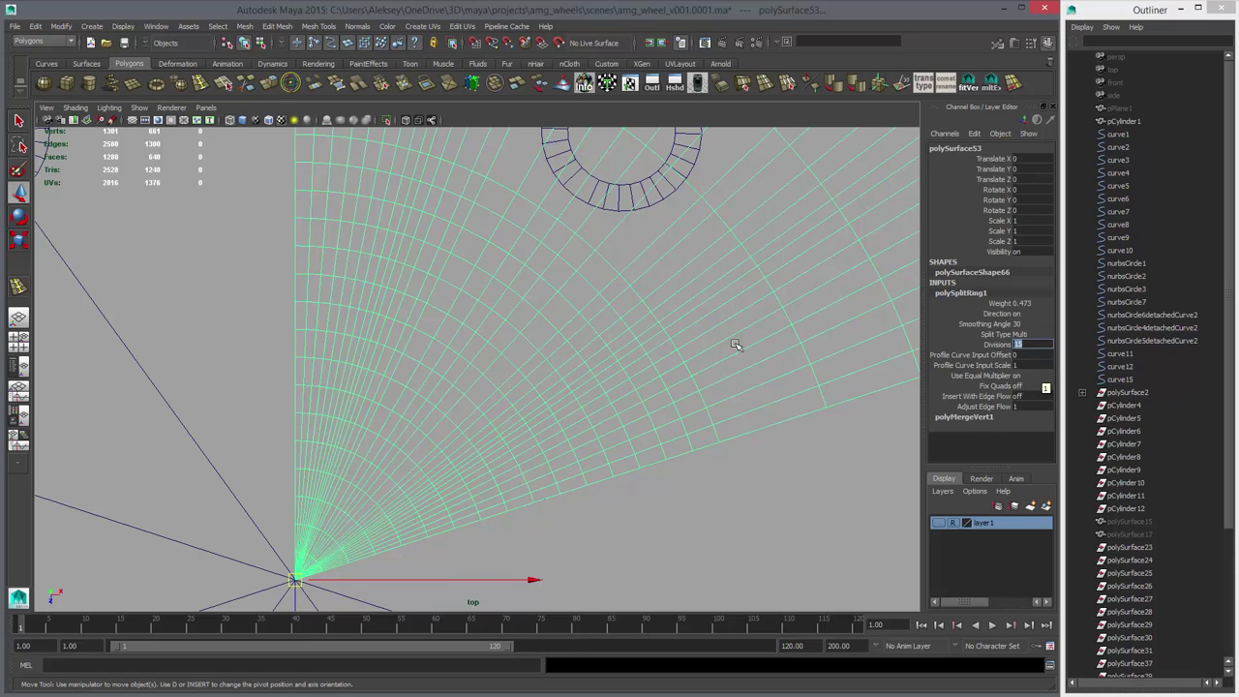
alt+middle_drag(567, 282, 596, 297)
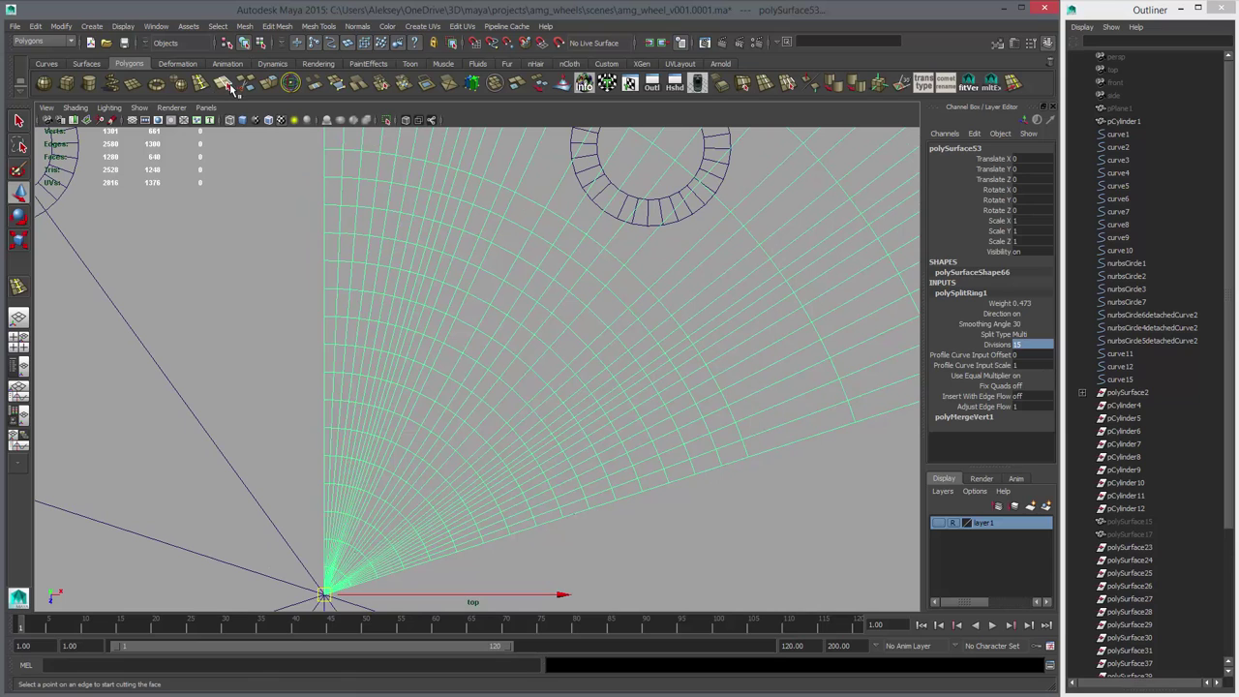
- Try a Multi-Cut line in the wedge's right half, from the diagonal's first ring crossing near the hub center to the outer arc
click(243, 84)
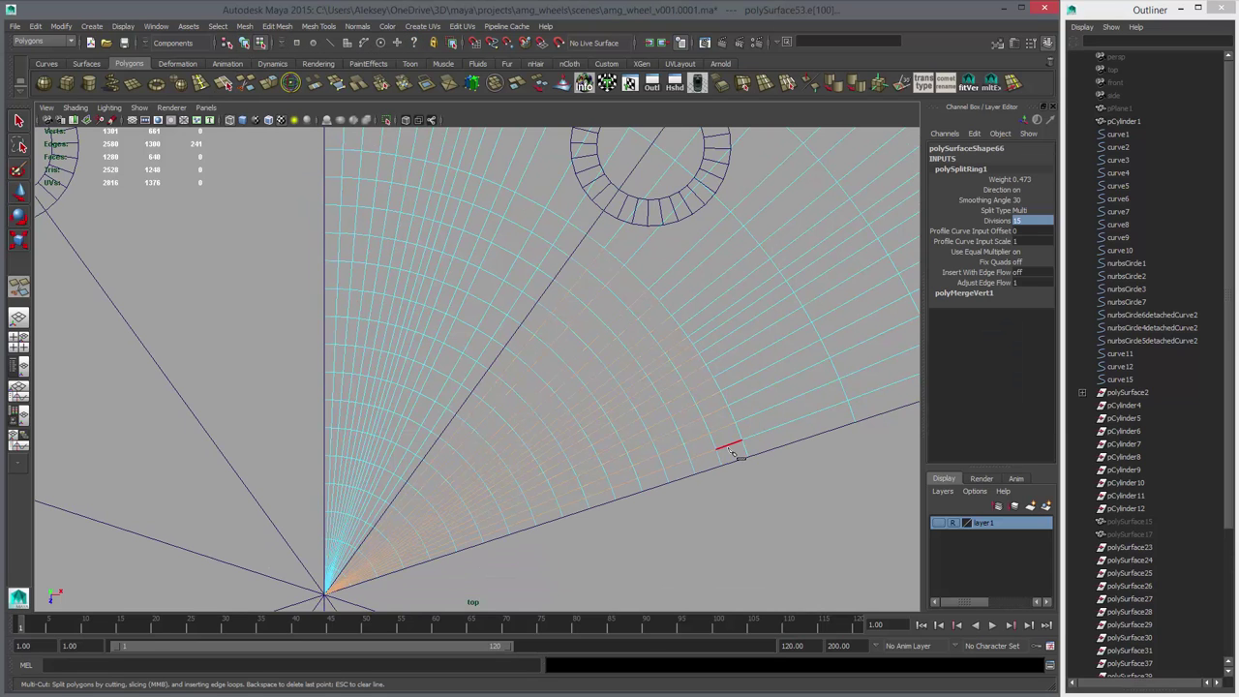
alt+middle_drag(519, 430, 542, 368)
alt+right_drag(542, 368, 740, 439)
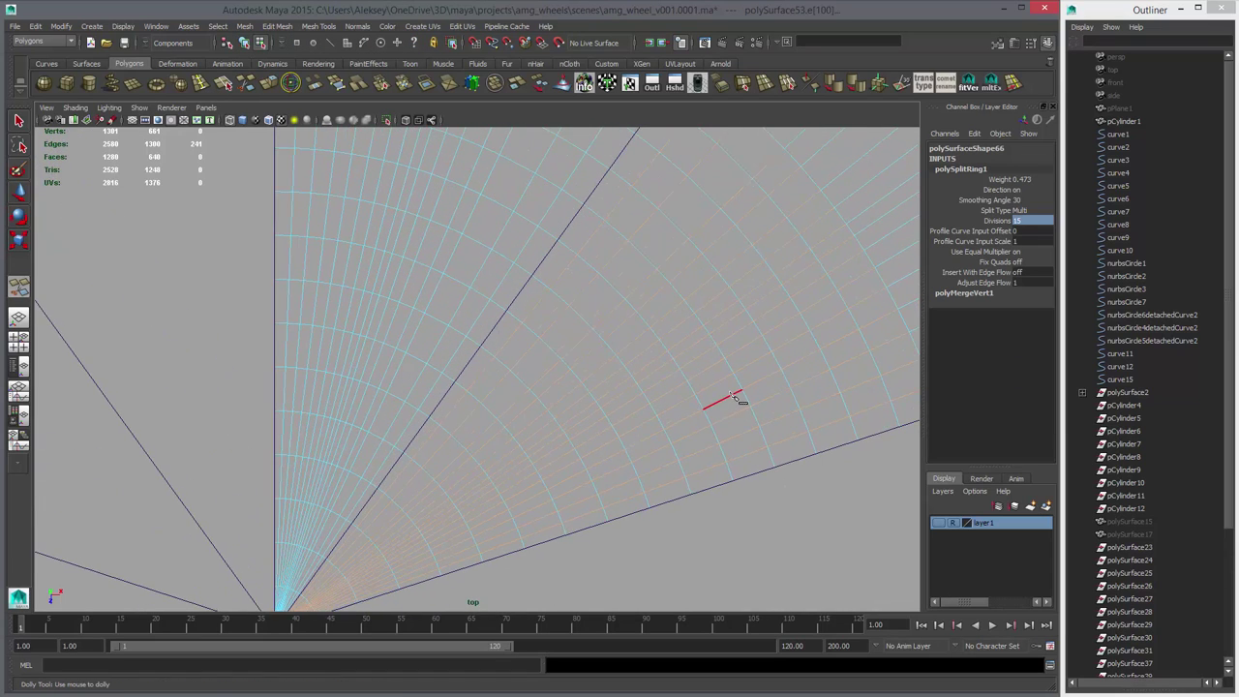
scroll(716, 399, down, 5)
alt+middle_drag(490, 431, 548, 372)
scroll(542, 375, up, 7)
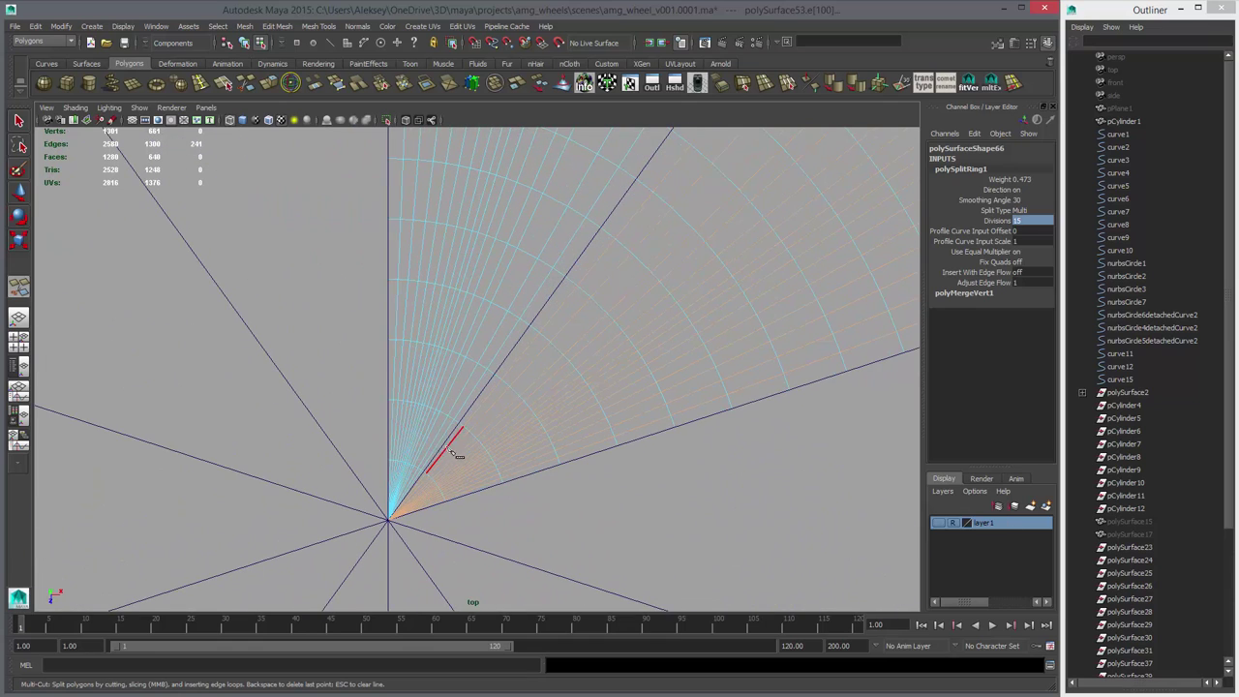
click(447, 437)
click(449, 440)
mouse_move(743, 412)
alt+middle_down()
mouse_move(520, 487)
mouse_move(676, 440)
mouse_move(679, 461)
alt+middle_up()
scroll(677, 440, down, 7)
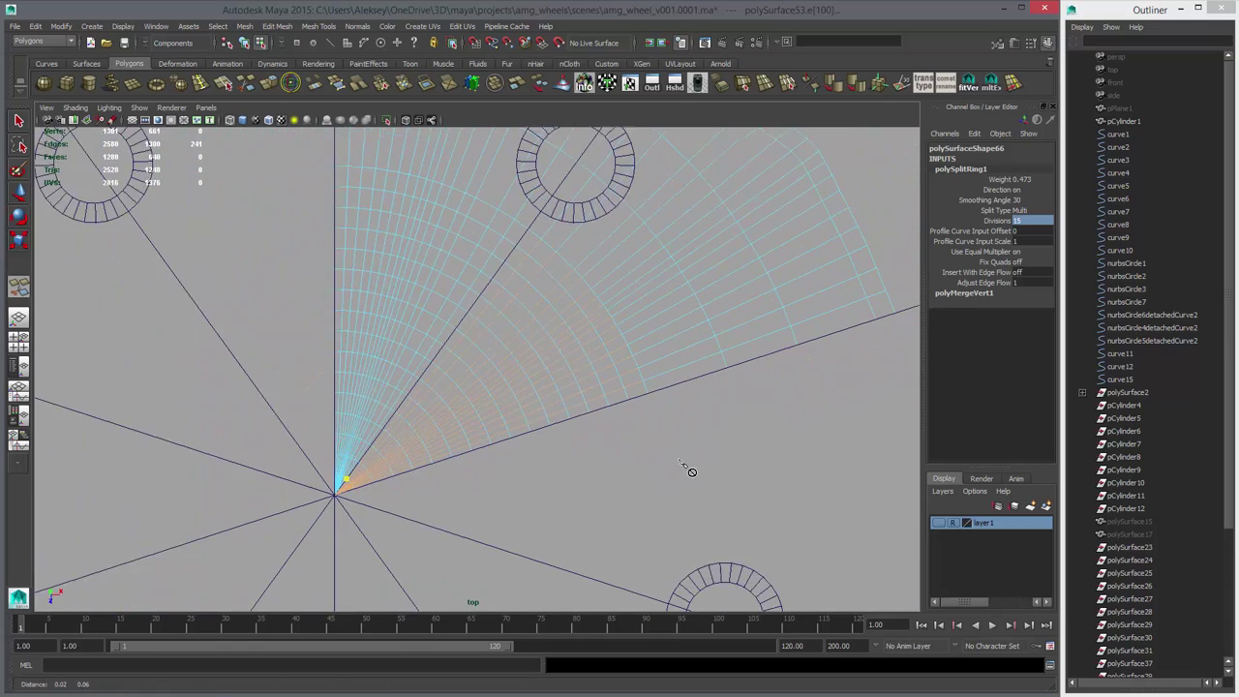
scroll(690, 470, up, 2)
click(690, 402)
right_click(716, 426)
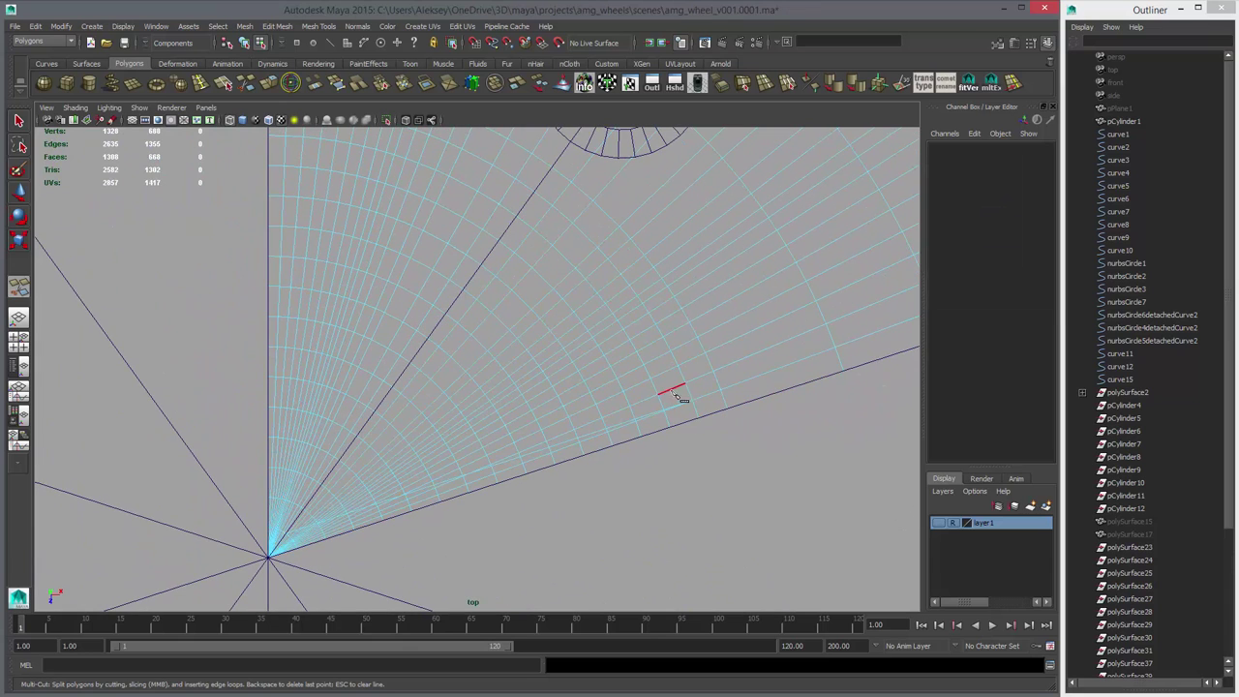
- Try a second Multi-Cut line from the outer arc's next radial edge to the second ring crossing on the diagonal
click(685, 383)
alt+middle_drag(450, 538, 573, 496)
scroll(573, 497, up, 3)
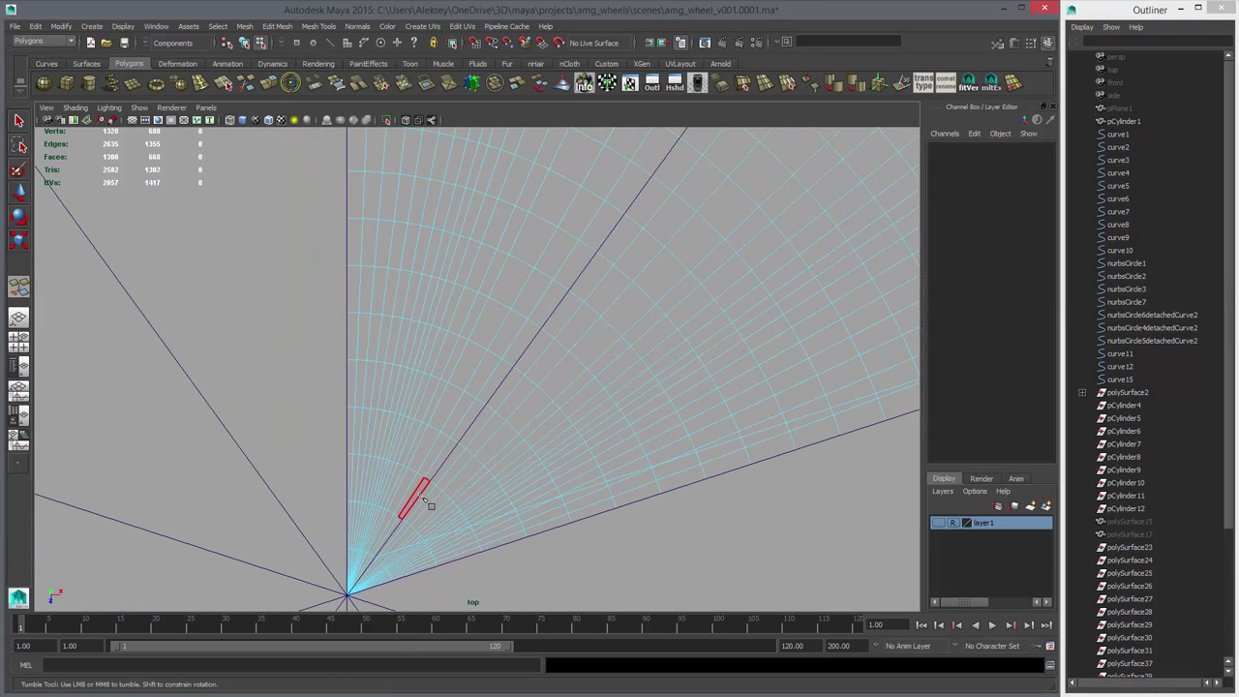
click(373, 562)
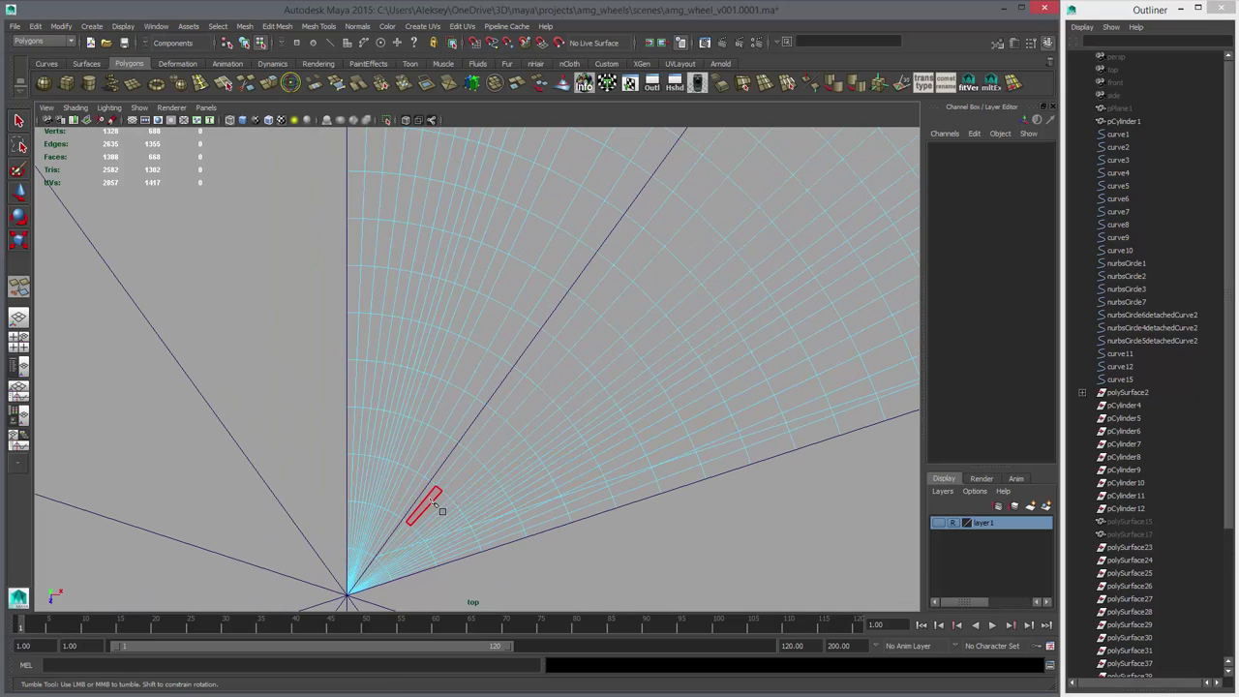
click(404, 516)
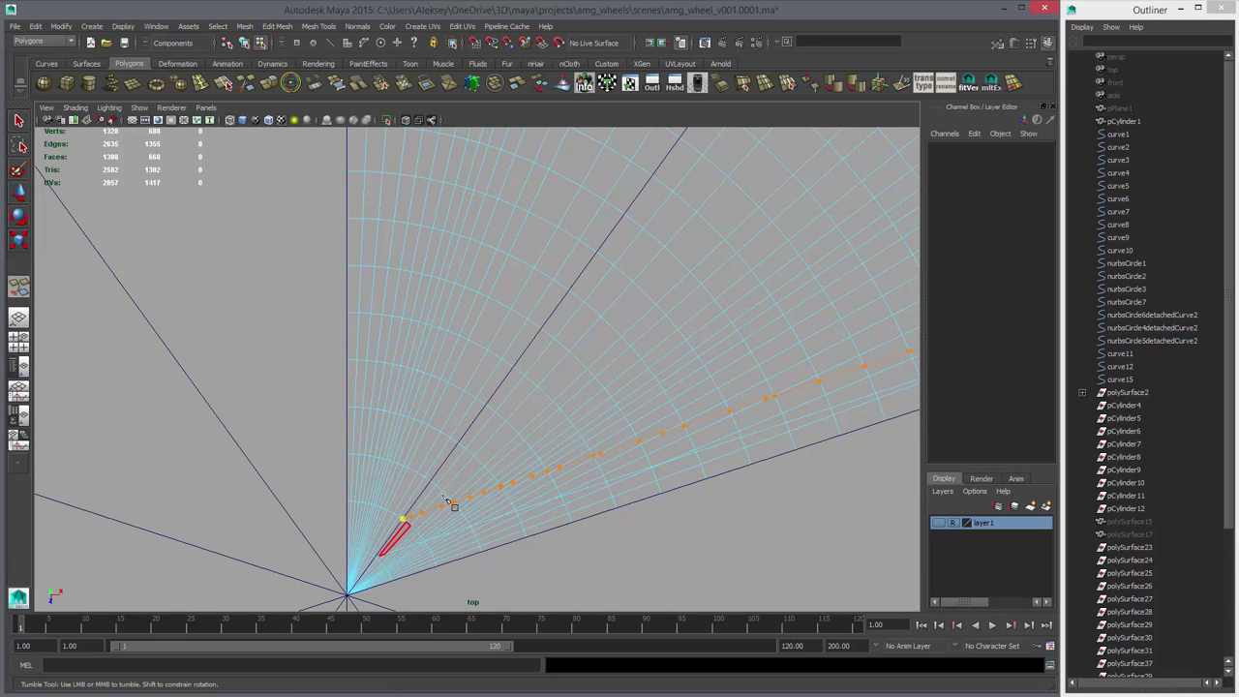
right_click(448, 492)
- Try the third and fourth Multi-Cut lines between the diagonal's next ring crossings and the outer arc in the right half
click(431, 481)
alt+middle_drag(653, 465, 527, 540)
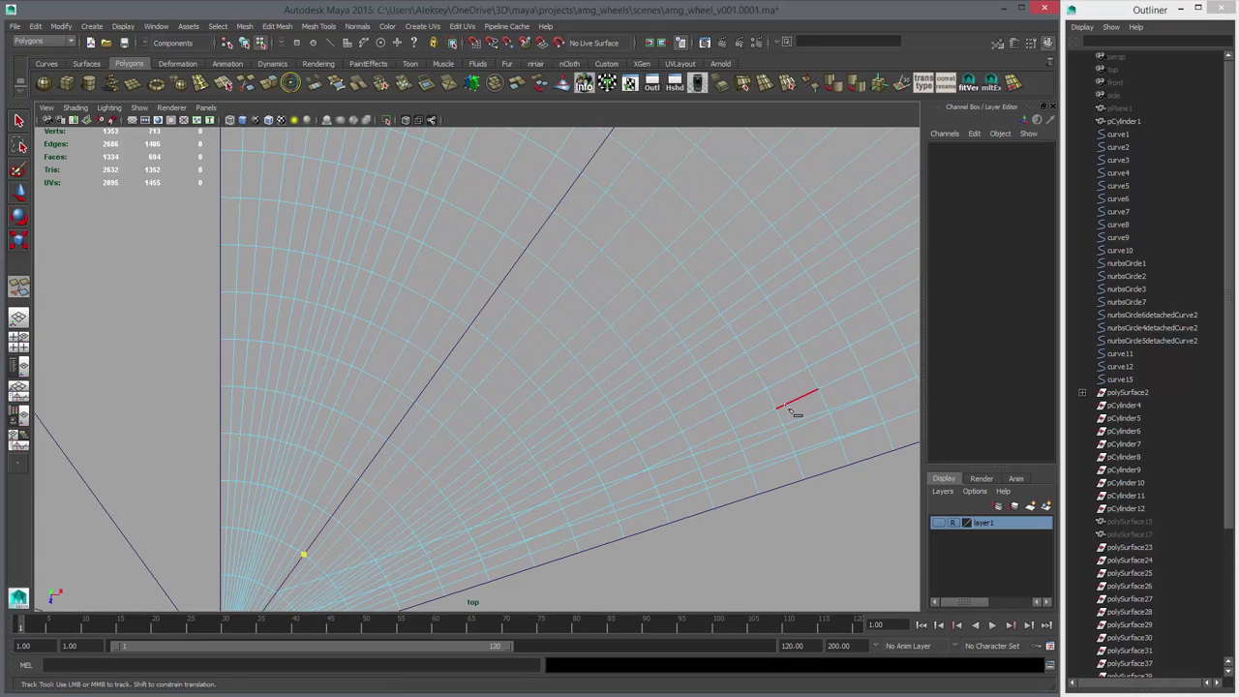
right_click(838, 359)
click(849, 346)
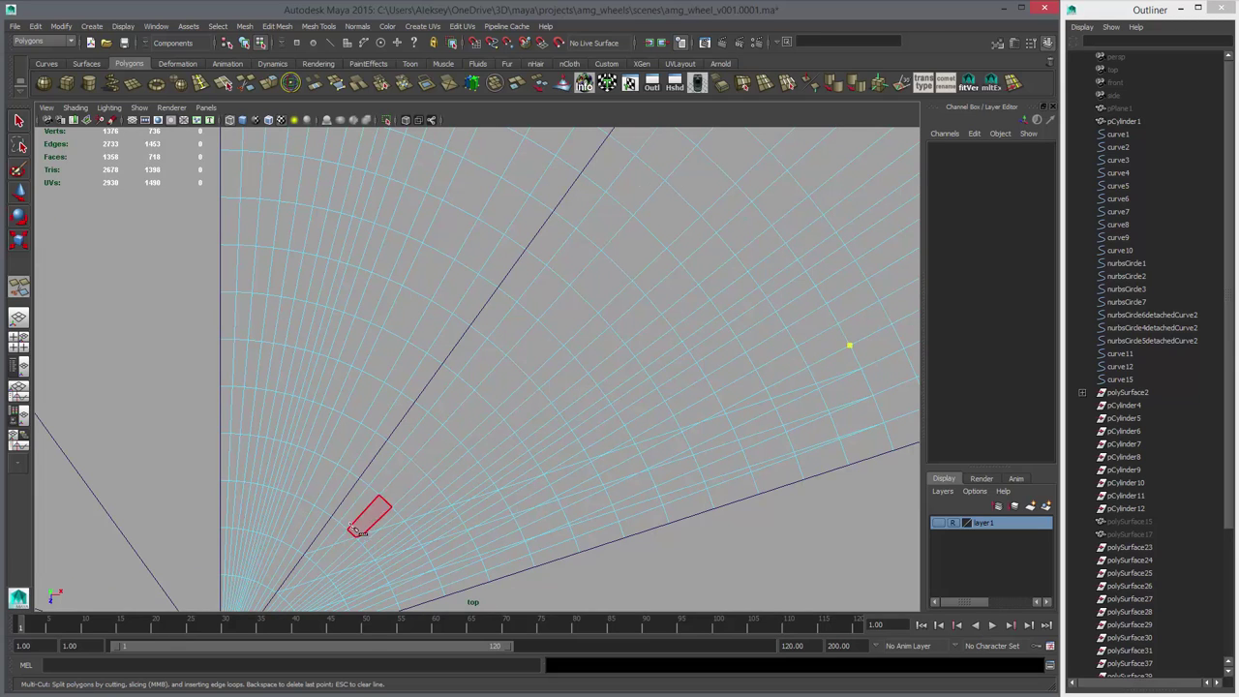
mouse_move(349, 496)
mouse_down()
mouse_move(331, 528)
mouse_move(339, 516)
mouse_up()
right_click(344, 511)
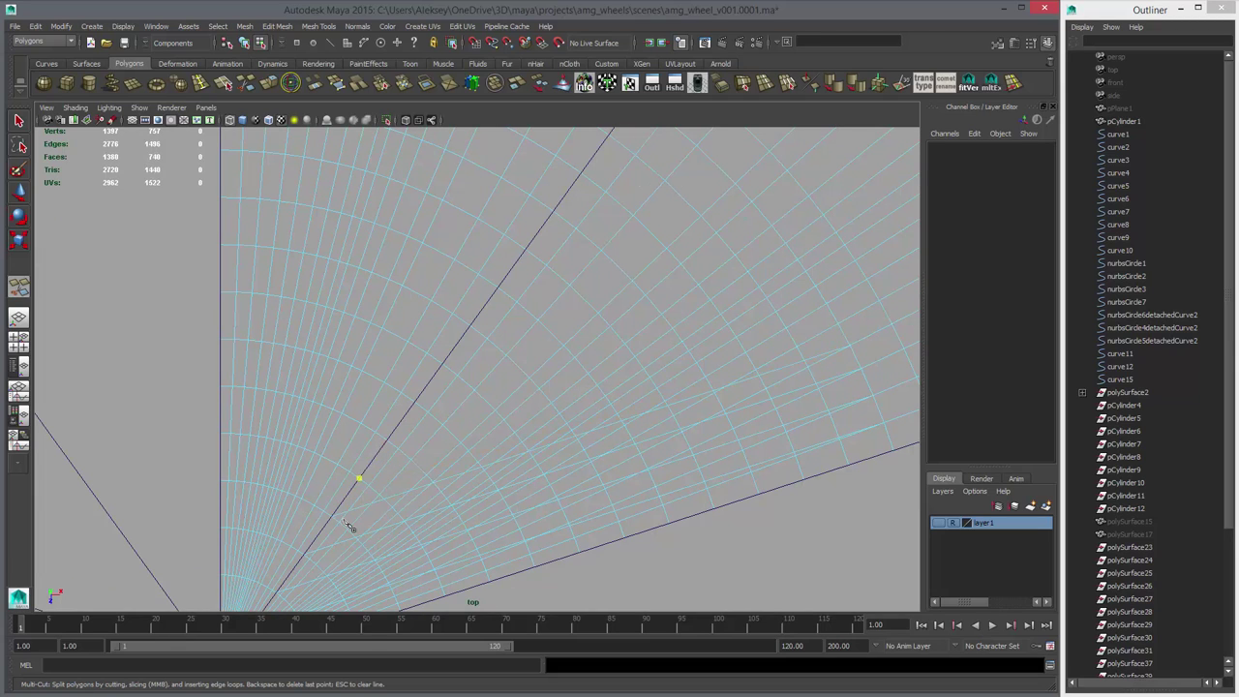
- Try the fifth through seventh Multi-Cut lines between the diagonal and the outer arc, moving one ring and one radial edge outward each time
drag(827, 304, 881, 370)
right_click(472, 420)
drag(416, 402, 352, 494)
click(828, 306)
key(Return)
drag(438, 375, 380, 456)
right_click(459, 348)
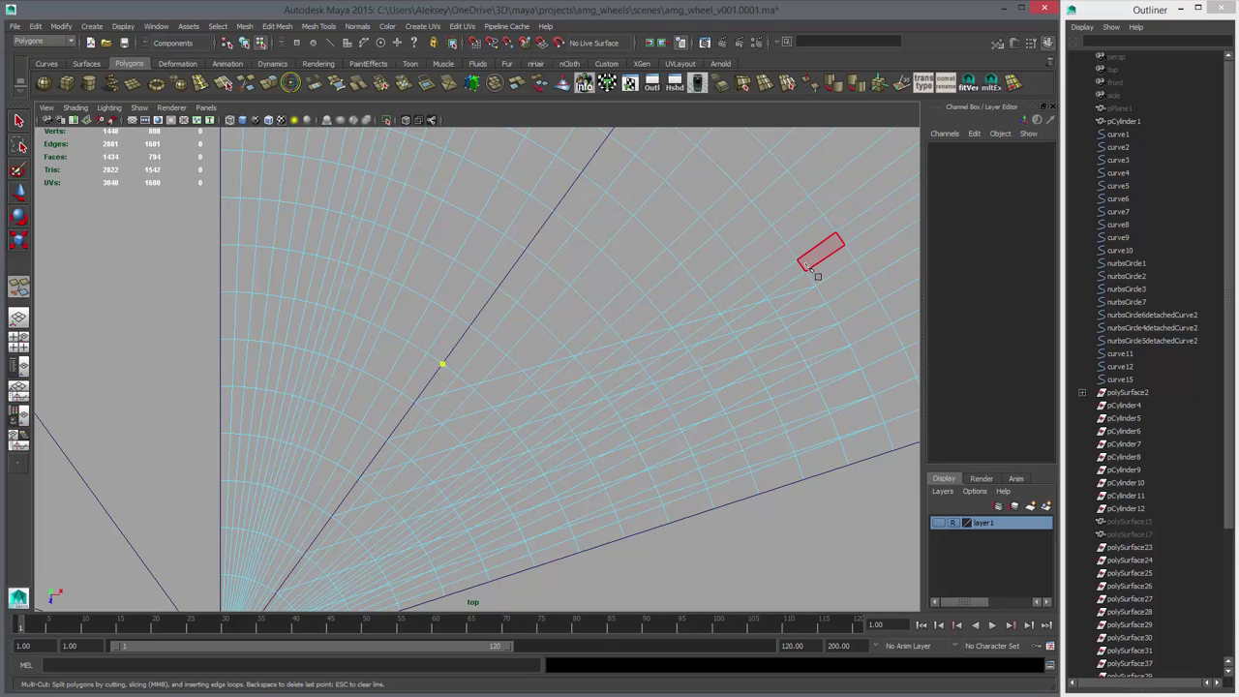
- Try the eighth and ninth Multi-Cut lines from the diagonal's ring crossings to the outer arc
alt+middle_drag(773, 323, 755, 428)
right_click(785, 379)
drag(770, 351, 795, 399)
drag(471, 410, 508, 360)
right_click(416, 502)
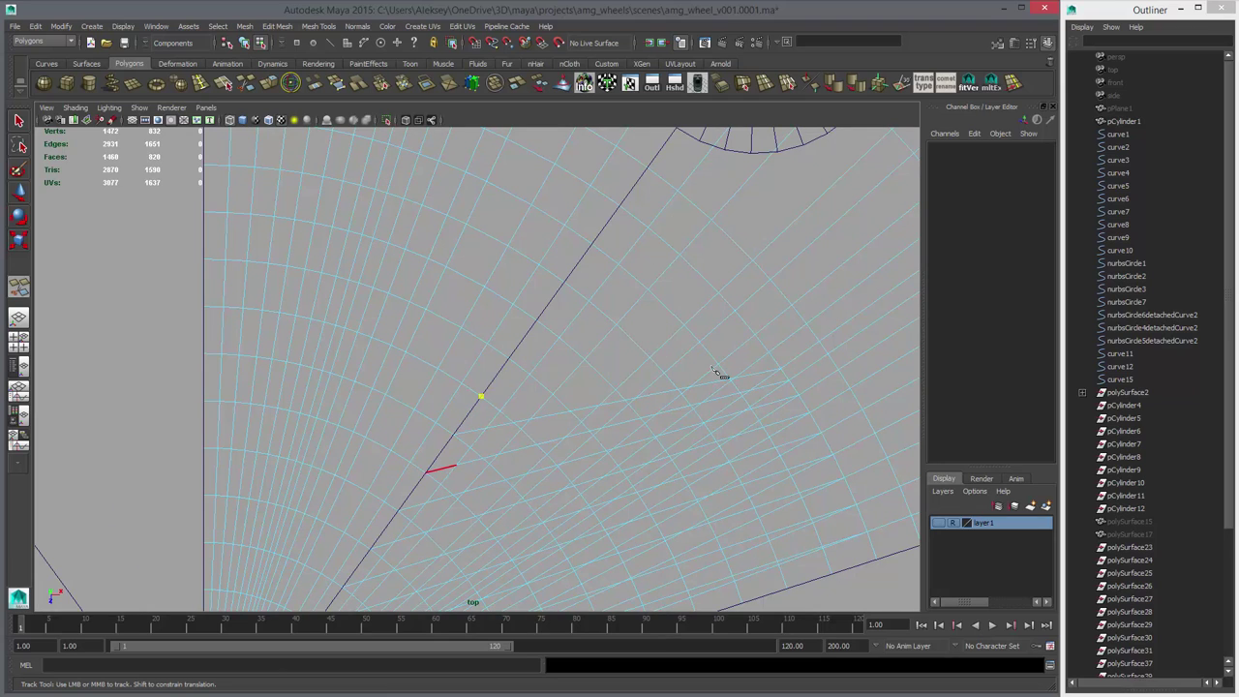
- Try the remaining short Multi-Cut lines toward the bolt hole to finish the diagonal grid in the wedge's right half
key(Return)
click(754, 334)
right_click(559, 346)
drag(549, 304, 537, 322)
right_click(713, 293)
click(718, 292)
drag(580, 265, 552, 325)
right_click(651, 275)
drag(604, 234, 569, 296)
right_click(655, 286)
alt+right_drag(799, 407, 700, 363)
alt+middle_drag(553, 381, 572, 317)
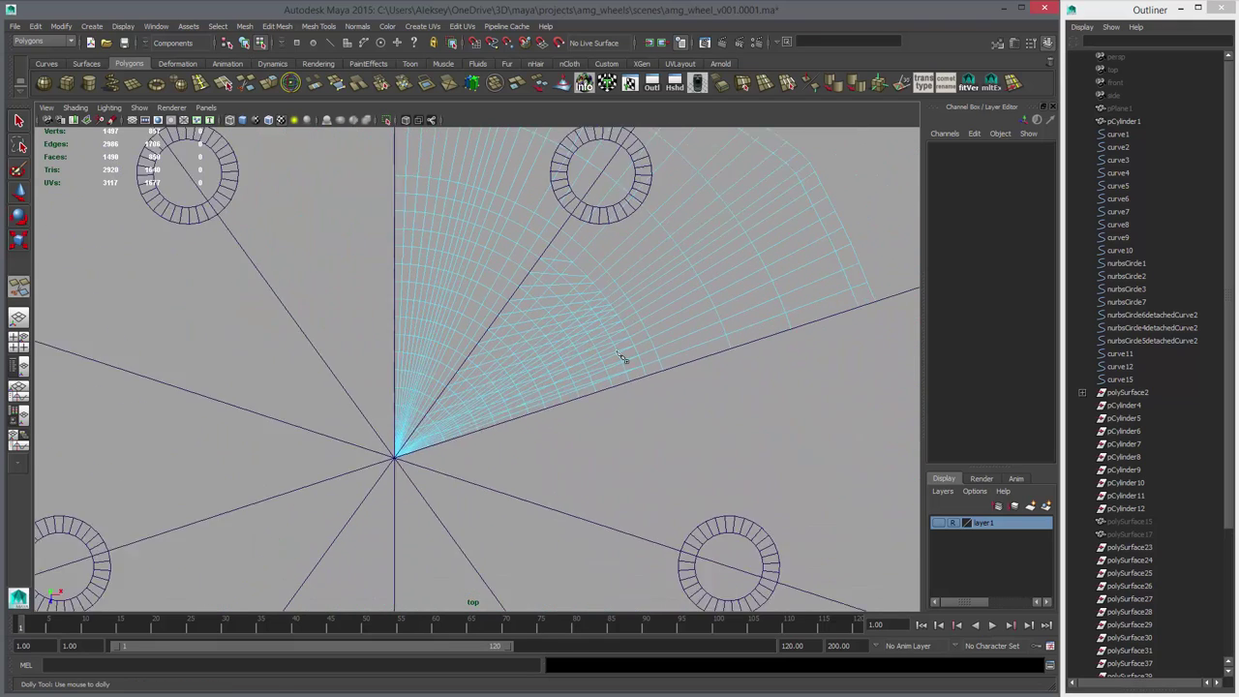
alt+right_drag(639, 364, 732, 395)
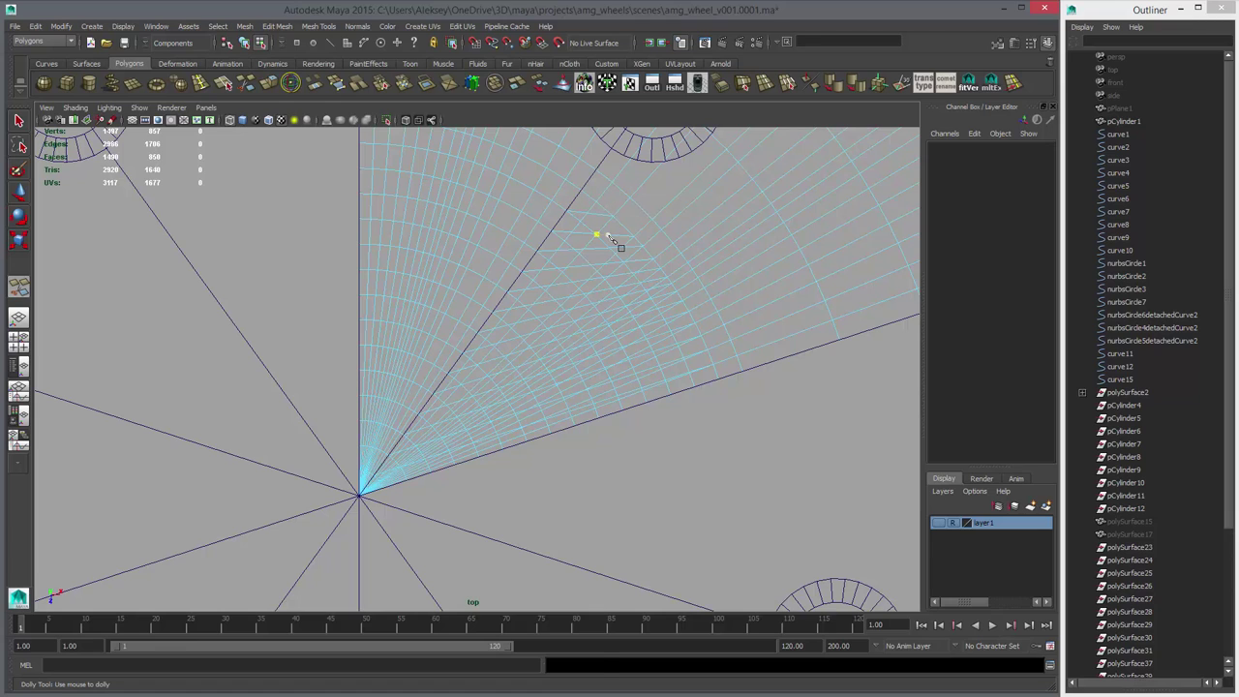
- Undo all the Multi-Cut lines made in the wedge's right half
key(ctrl+z)
key(ctrl+z)
key(ctrl+z)
key(ctrl+z)
key(ctrl+z)
key(ctrl+z)
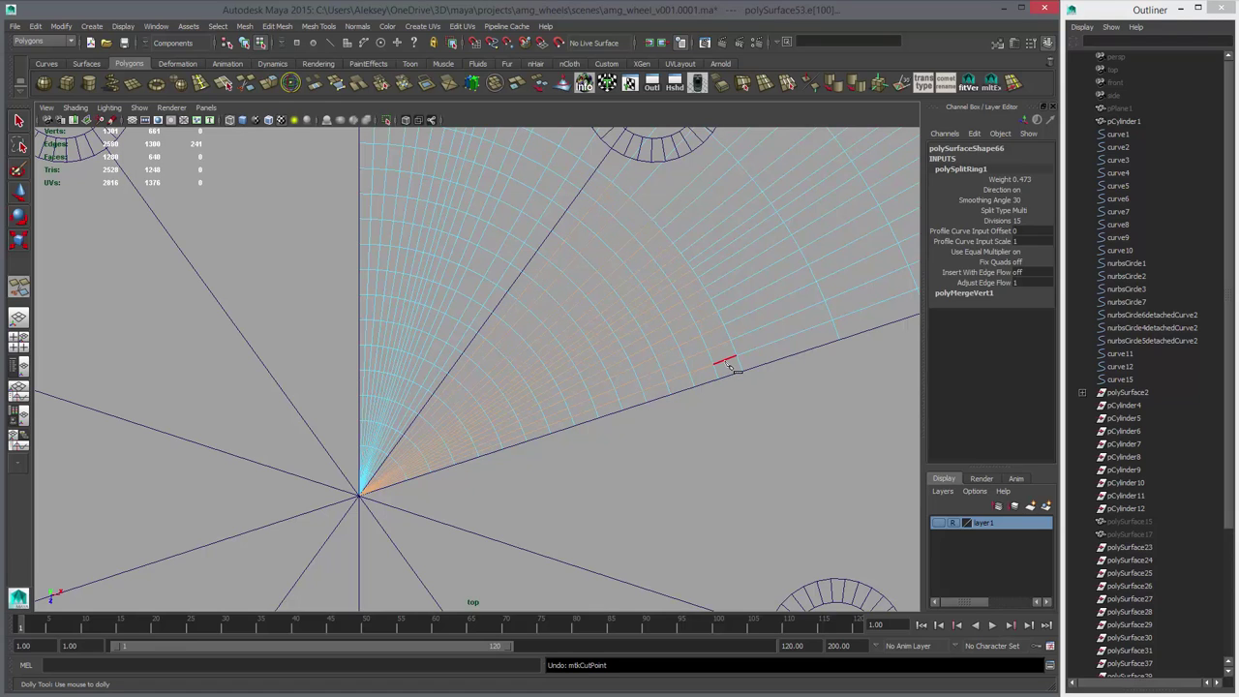
- Multi-Cut a V-shaped line through both wedge halves, from outer arc to outer arc, bending at the diagonal's first ring crossing
alt+middle_drag(750, 389, 778, 373)
alt+right_drag(777, 373, 805, 460)
alt+middle_drag(425, 478, 574, 416)
alt+right_drag(574, 416, 669, 510)
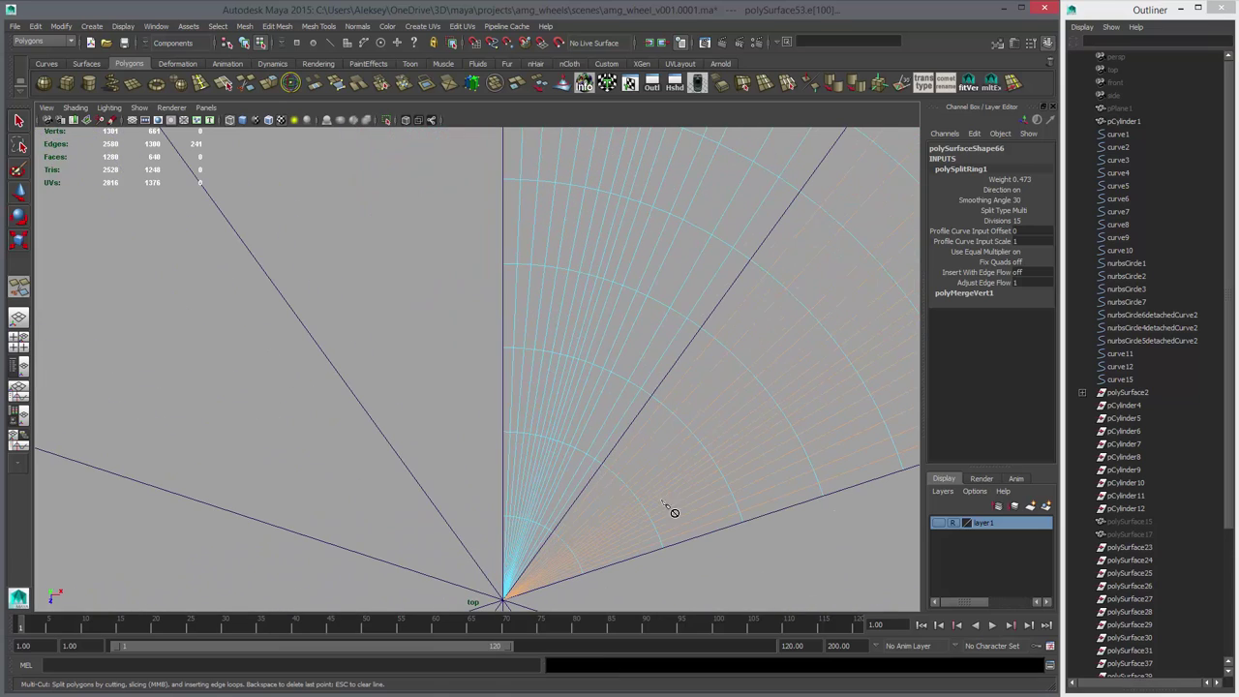
alt+right_drag(741, 447, 620, 403)
alt+middle_drag(619, 404, 620, 498)
alt+right_drag(619, 498, 677, 533)
alt+right_drag(515, 358, 568, 387)
alt+middle_drag(571, 387, 498, 312)
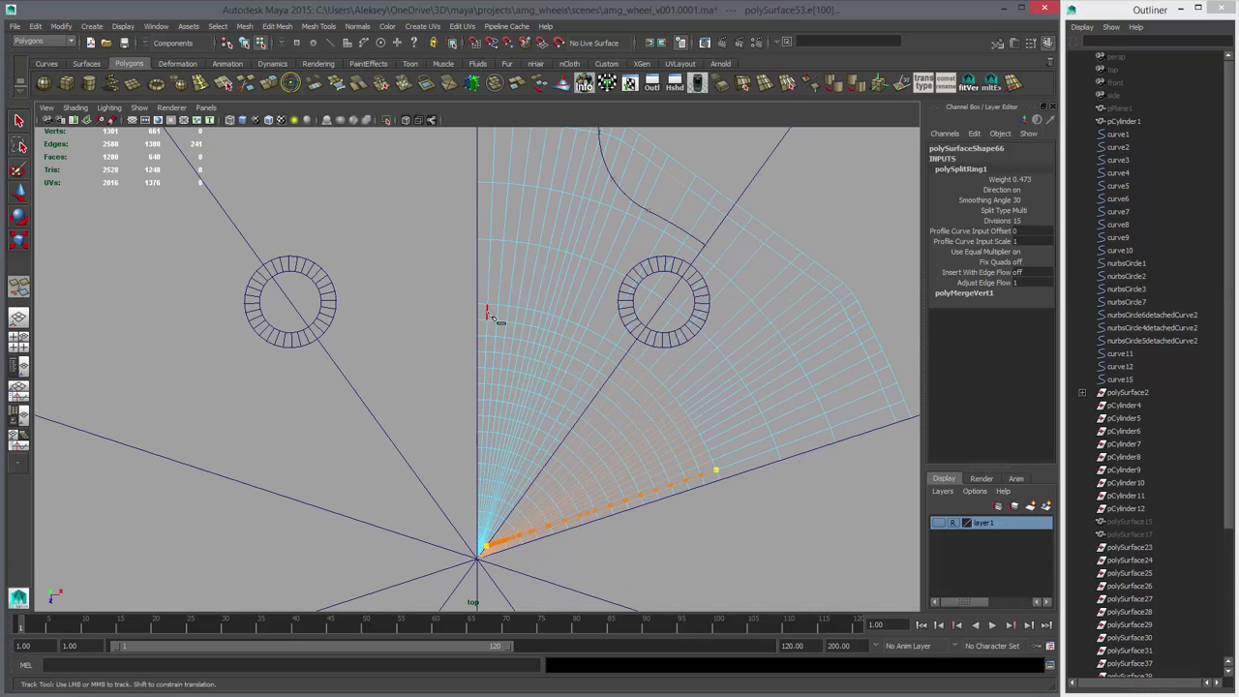
click(488, 309)
right_click(505, 312)
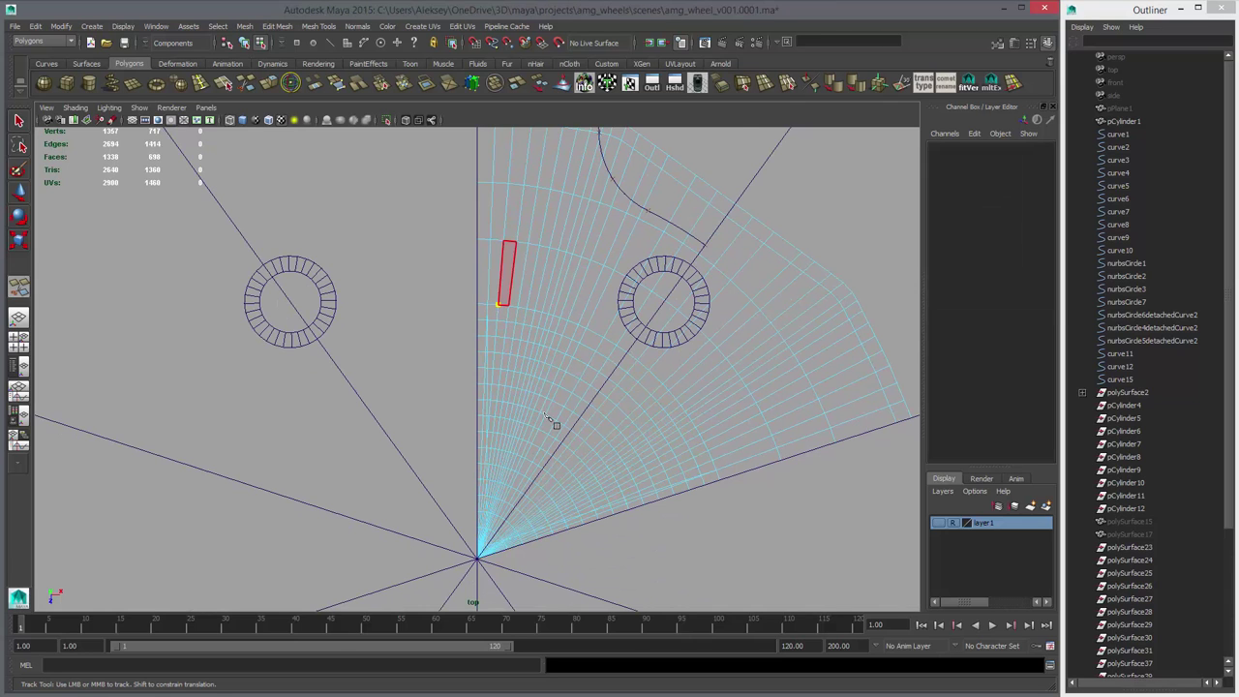
- Multi-Cut the second V-shaped line through both halves, bending at the diagonal's second ring and ending one radial edge further inward on the arc
alt+middle_drag(553, 423, 567, 325)
alt+right_drag(567, 325, 726, 551)
drag(571, 510, 516, 561)
alt+middle_drag(866, 429, 534, 536)
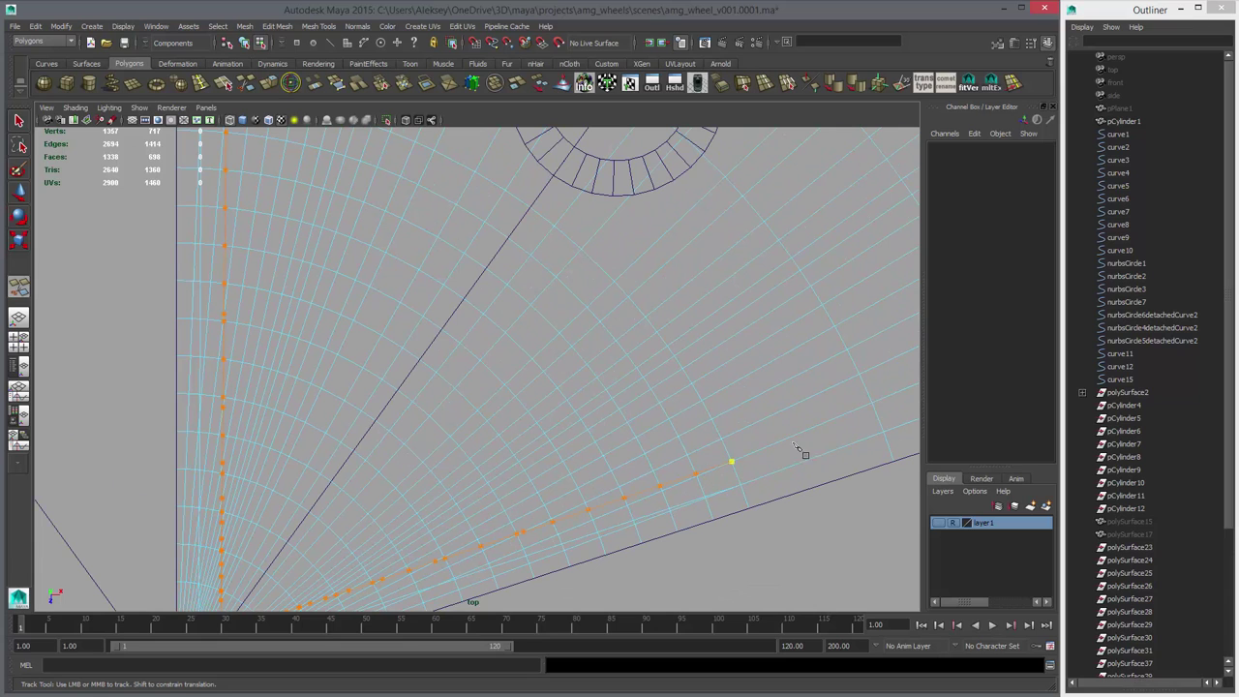
click(875, 411)
right_click(869, 414)
- Multi-Cut the third and fourth V-shaped lines, bending at the diagonal's third and fourth ring crossings and ending on the outer arc
alt+middle_drag(375, 586, 602, 456)
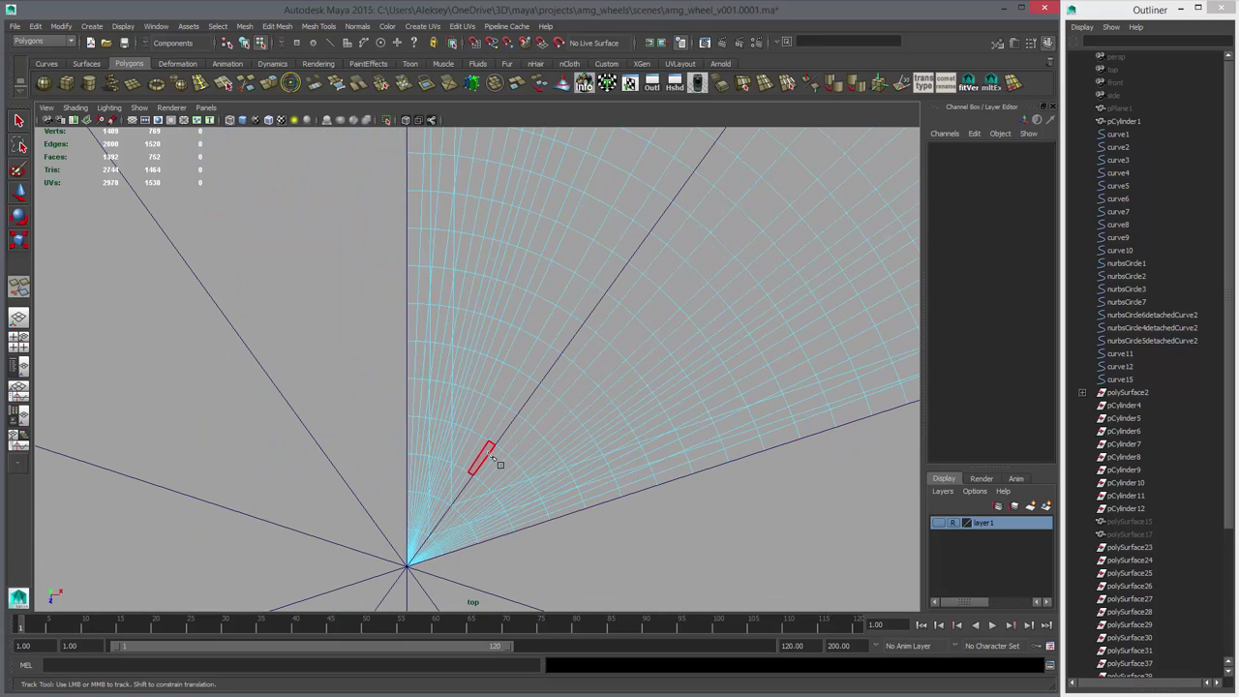
drag(490, 455, 432, 504)
alt+middle_drag(584, 304, 571, 366)
key(Return)
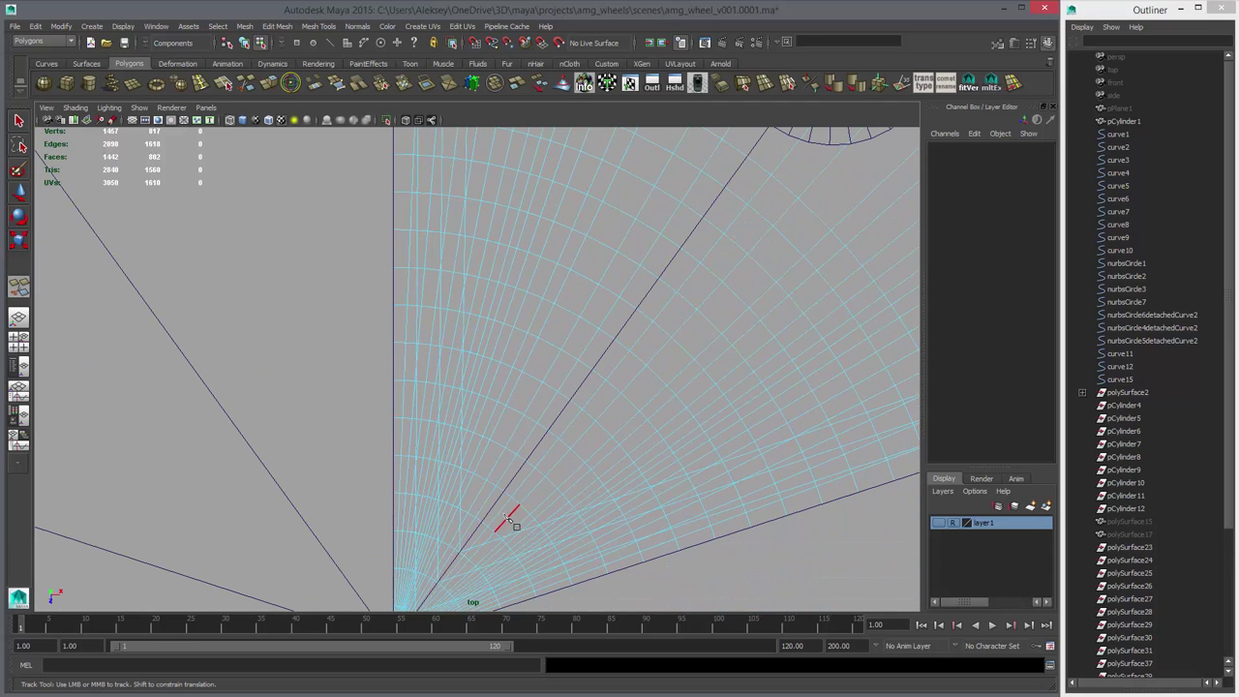
drag(504, 516, 480, 559)
alt+middle_drag(729, 451, 596, 519)
click(799, 435)
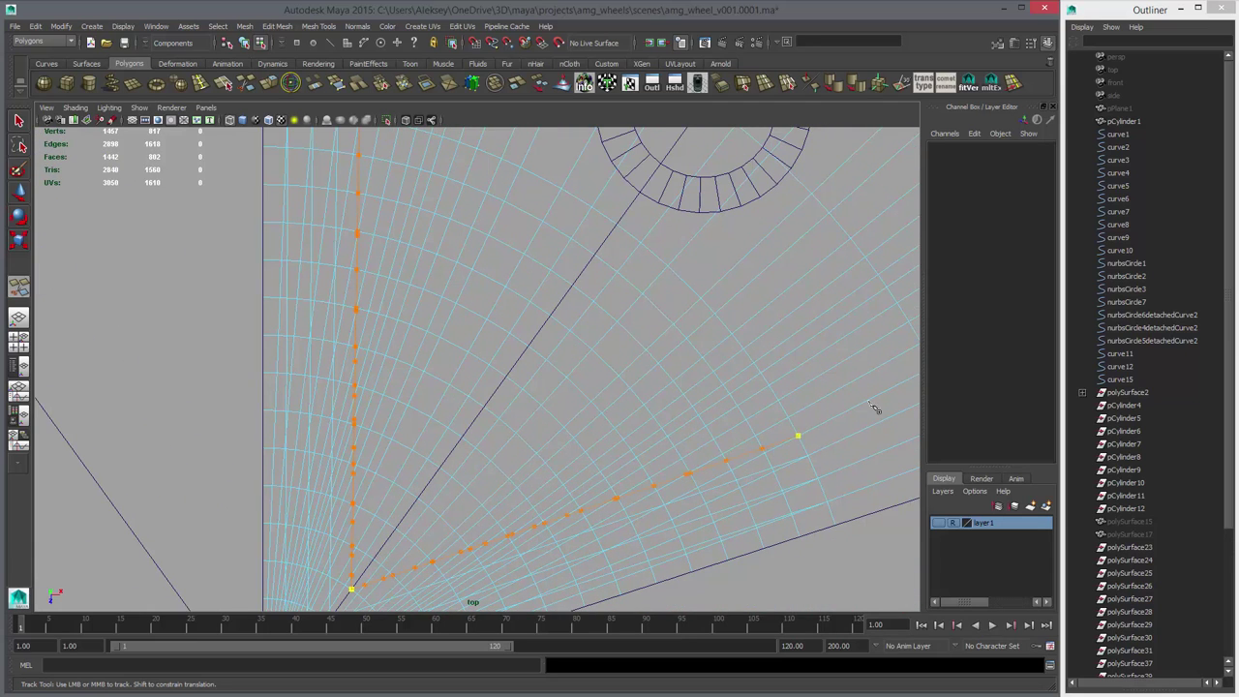
key(Return)
- Multi-Cut the fifth and sixth V-shaped lines through both wedge halves, bending at the diagonal's fifth and sixth ring crossings
drag(394, 532, 374, 559)
alt+middle_drag(380, 133, 392, 162)
key(Return)
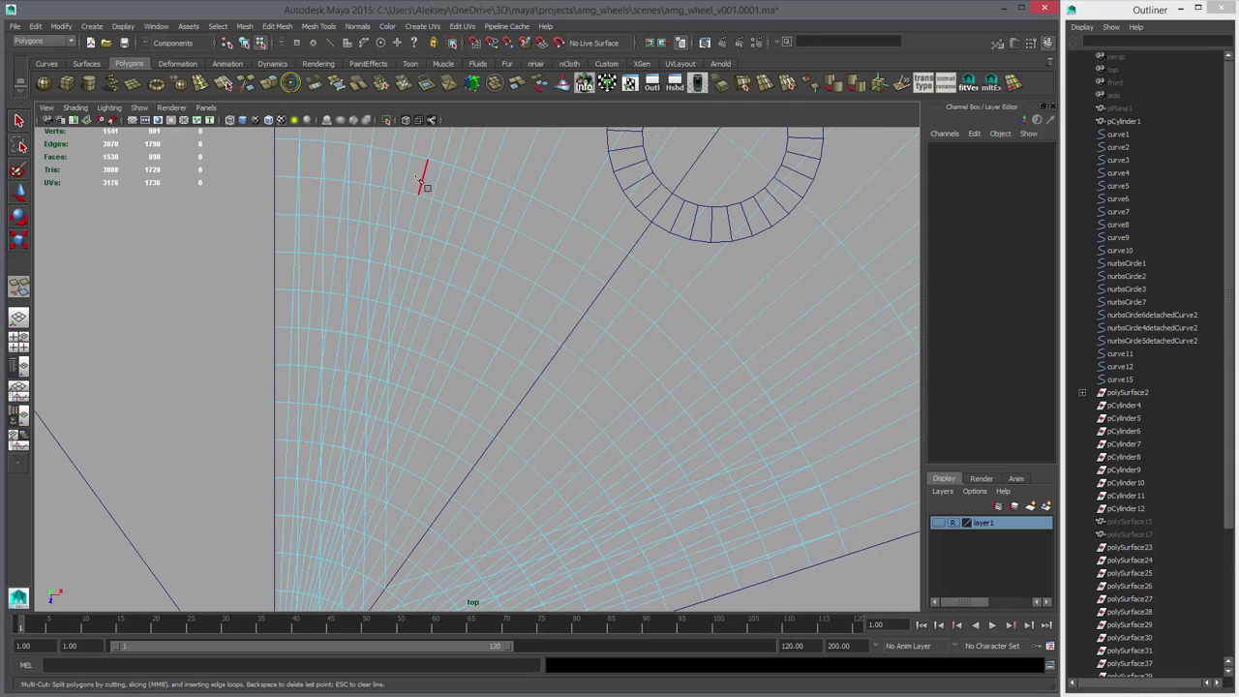
click(410, 155)
click(422, 538)
key(Return)
- Multi-Cut the seventh and eighth V-shaped lines between the arc's next radial edges, bending at the diagonal's seventh and eighth ring crossings
click(780, 415)
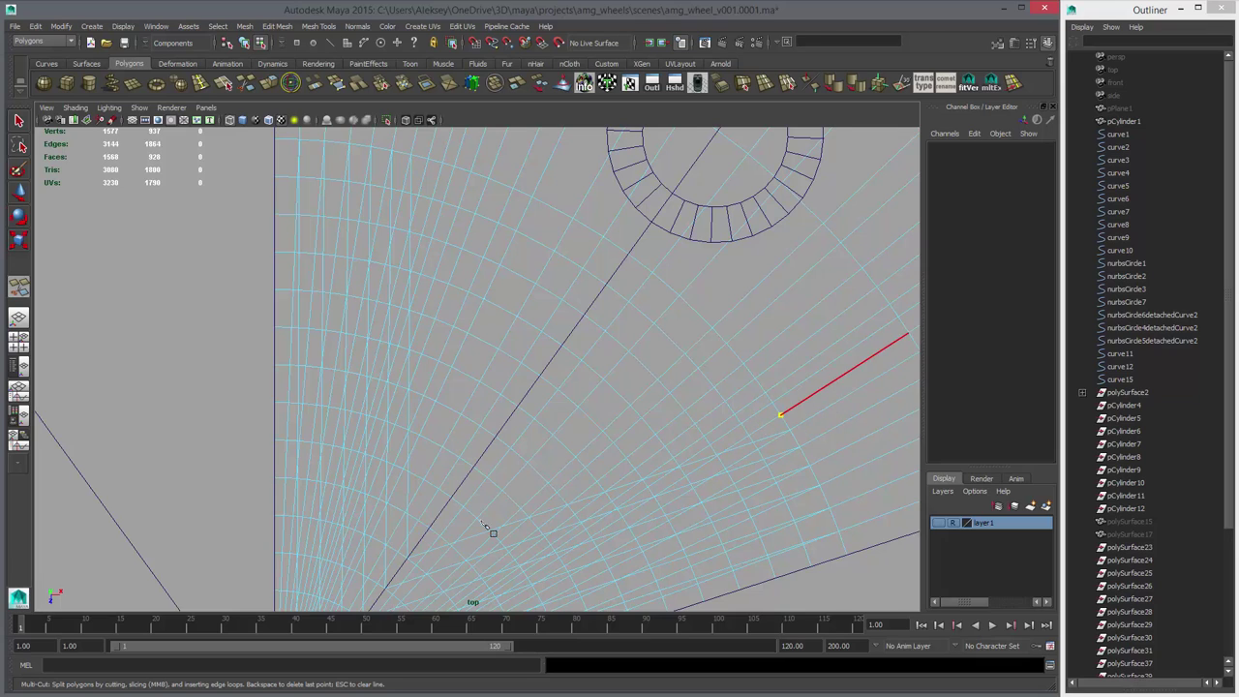
click(429, 527)
click(429, 159)
key(Return)
click(443, 162)
click(451, 497)
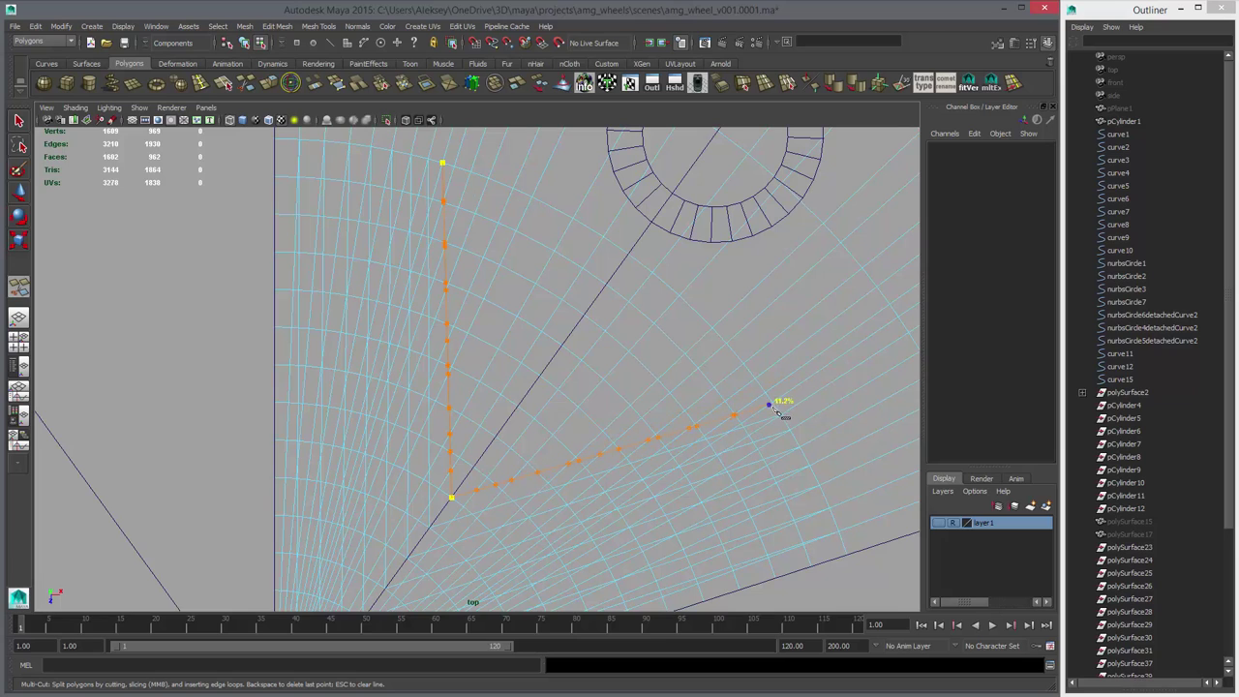
key(Return)
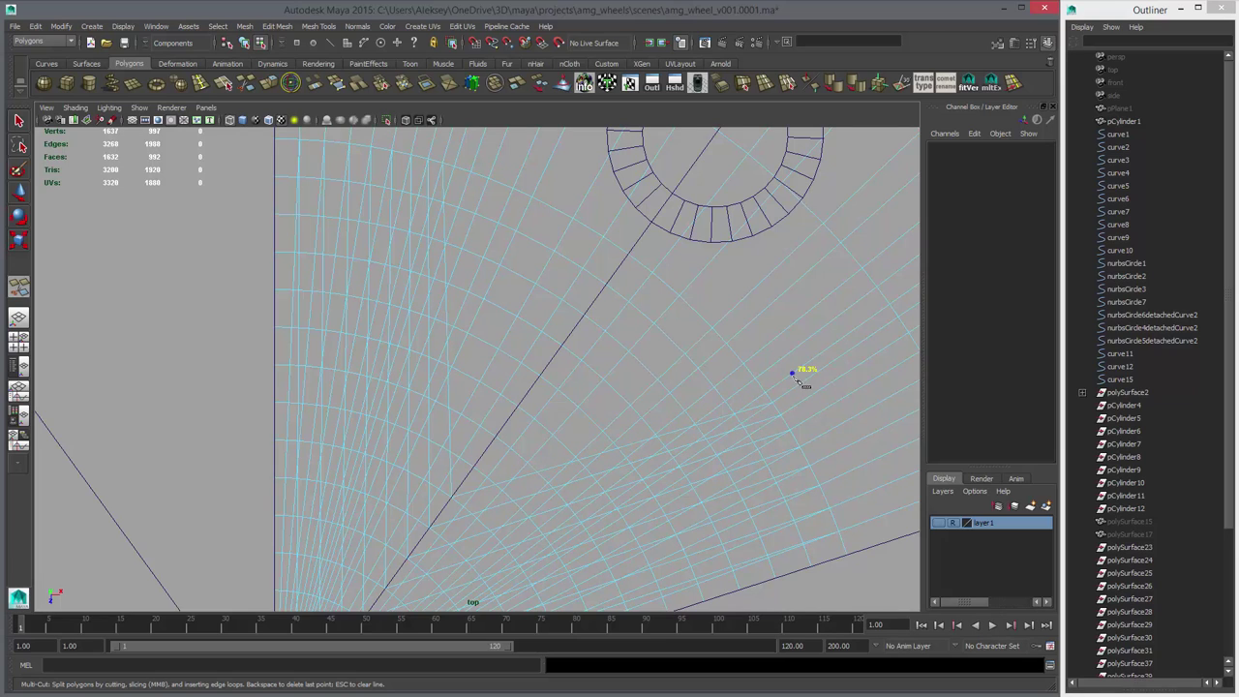
- Multi-Cut the ninth and tenth V-shaped lines across both halves, bending at the diagonal's ninth and tenth ring crossings
click(765, 394)
click(474, 467)
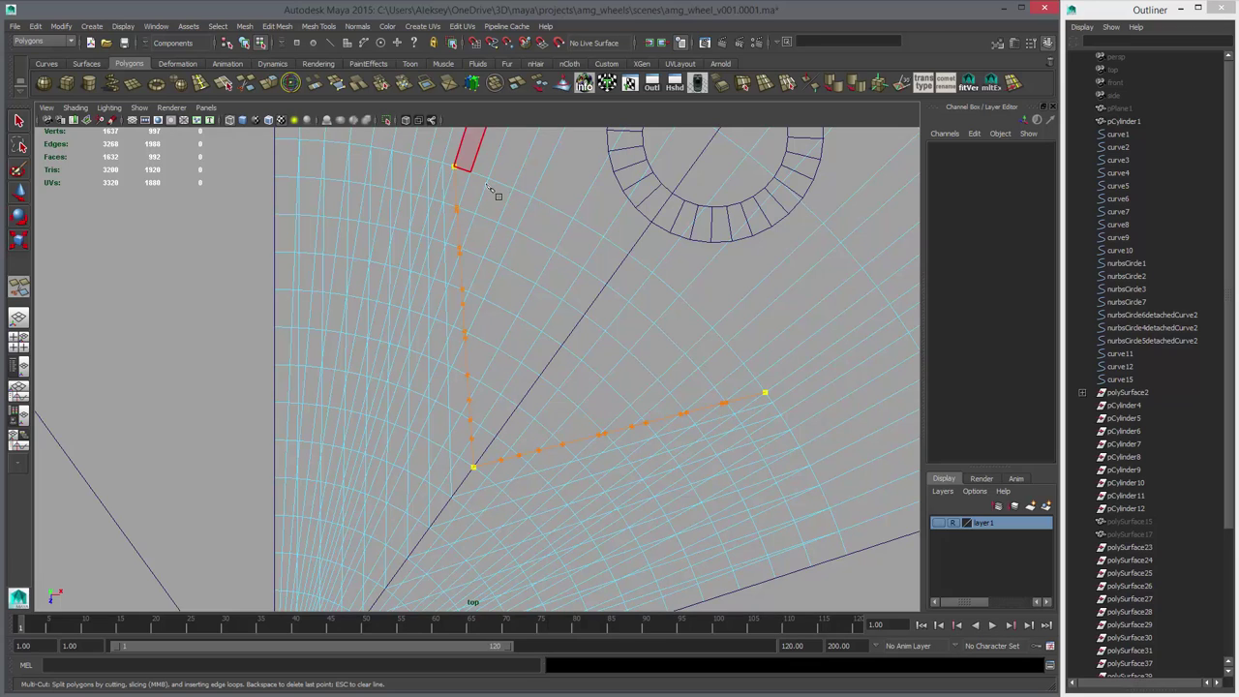
key(Return)
click(495, 434)
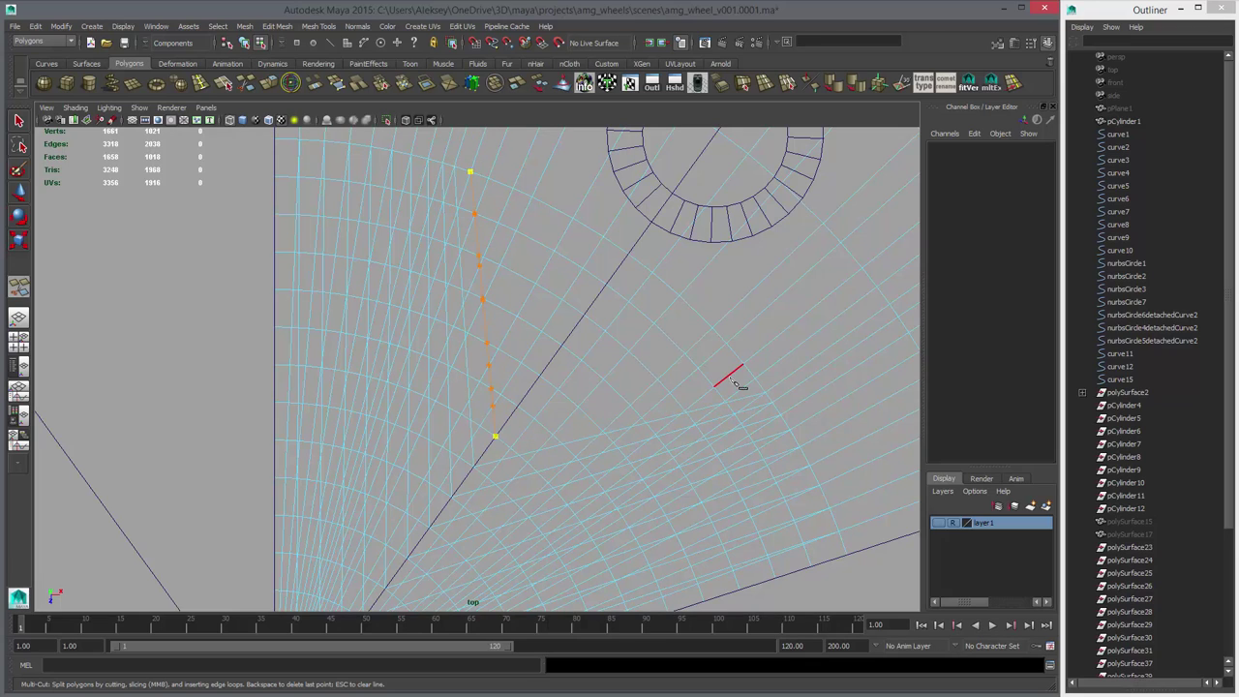
key(Return)
- Multi-Cut the eleventh and twelfth V-shaped lines across both wedge halves, bending at the diagonal's eleventh and twelfth ring crossings
click(743, 364)
click(518, 404)
click(491, 183)
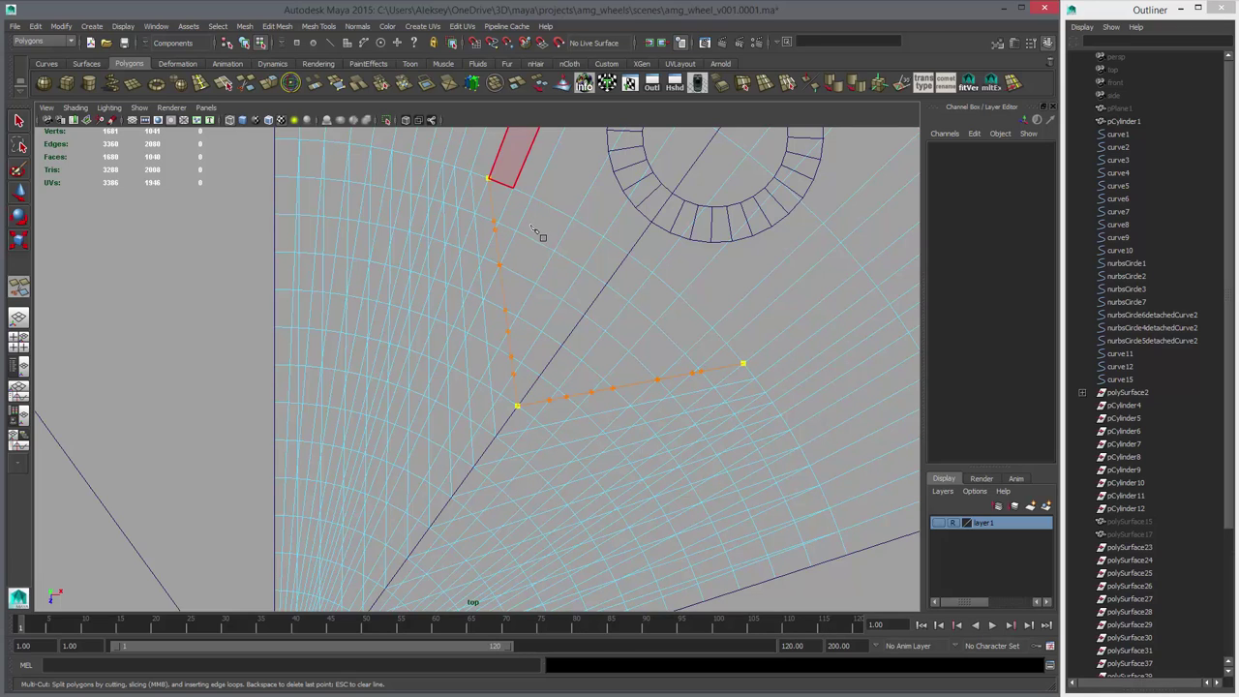
key(Return)
click(513, 189)
click(540, 374)
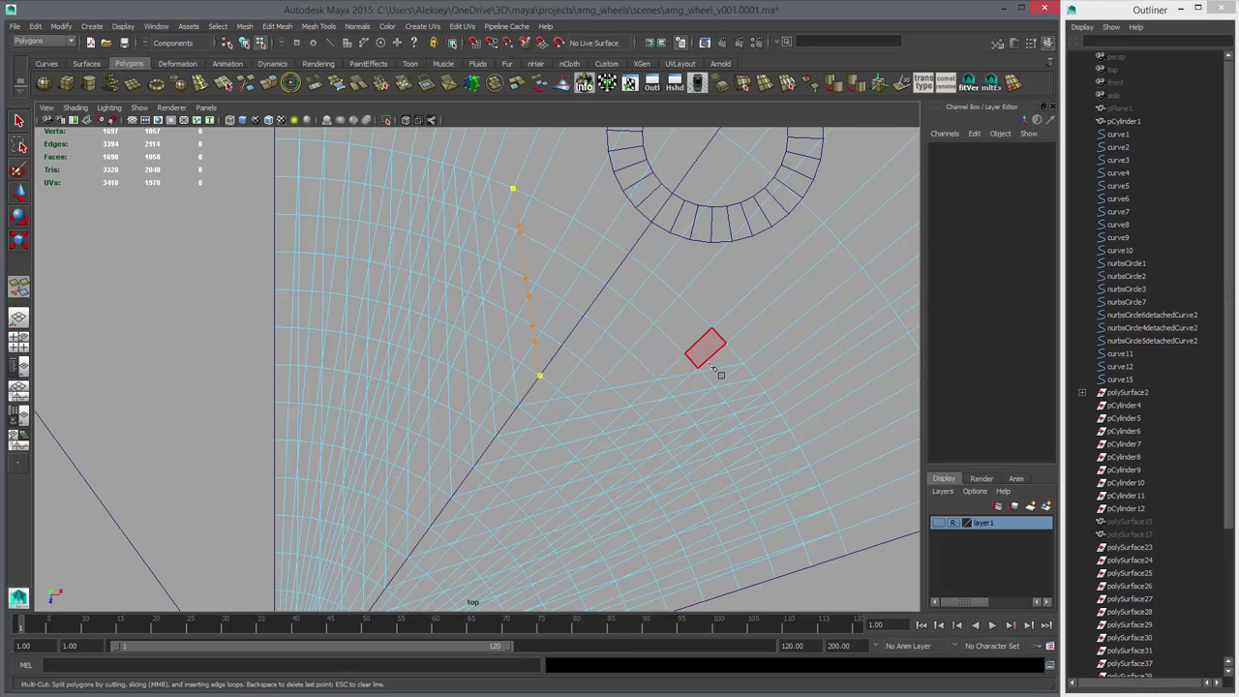
key(Return)
- Multi-Cut the thirteenth V-shaped line across both wedge halves, bending at the diagonal's next ring crossing
click(711, 328)
click(562, 345)
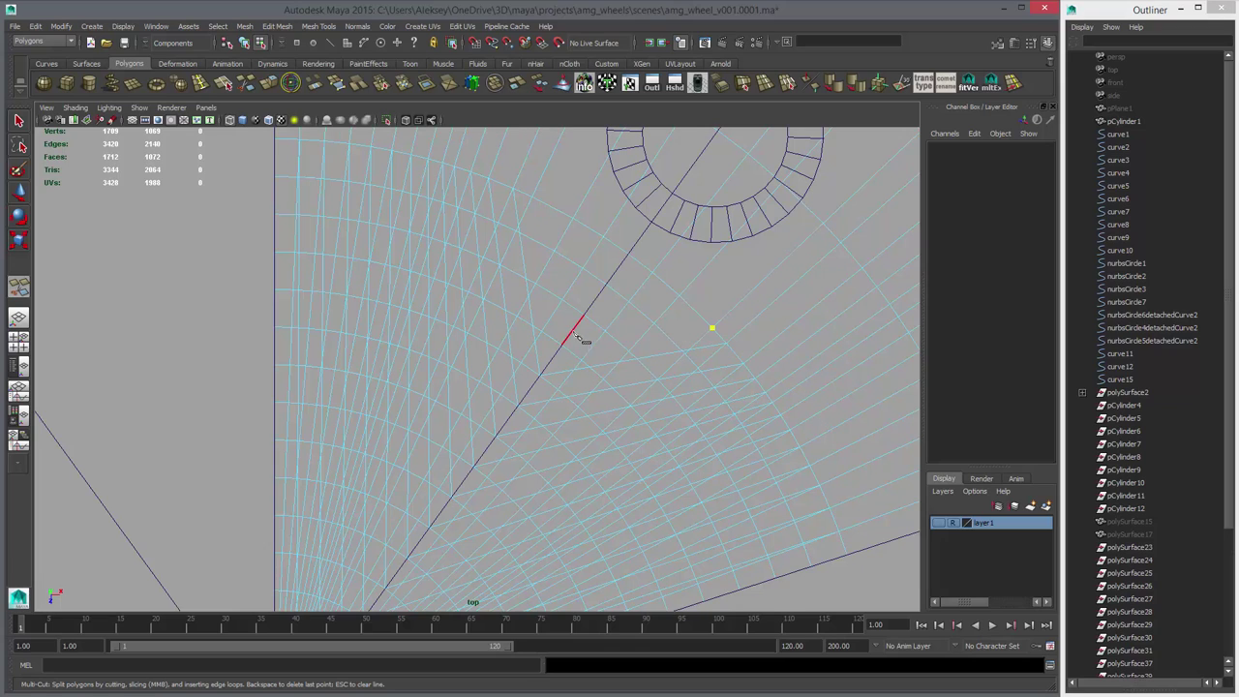
key(Return)
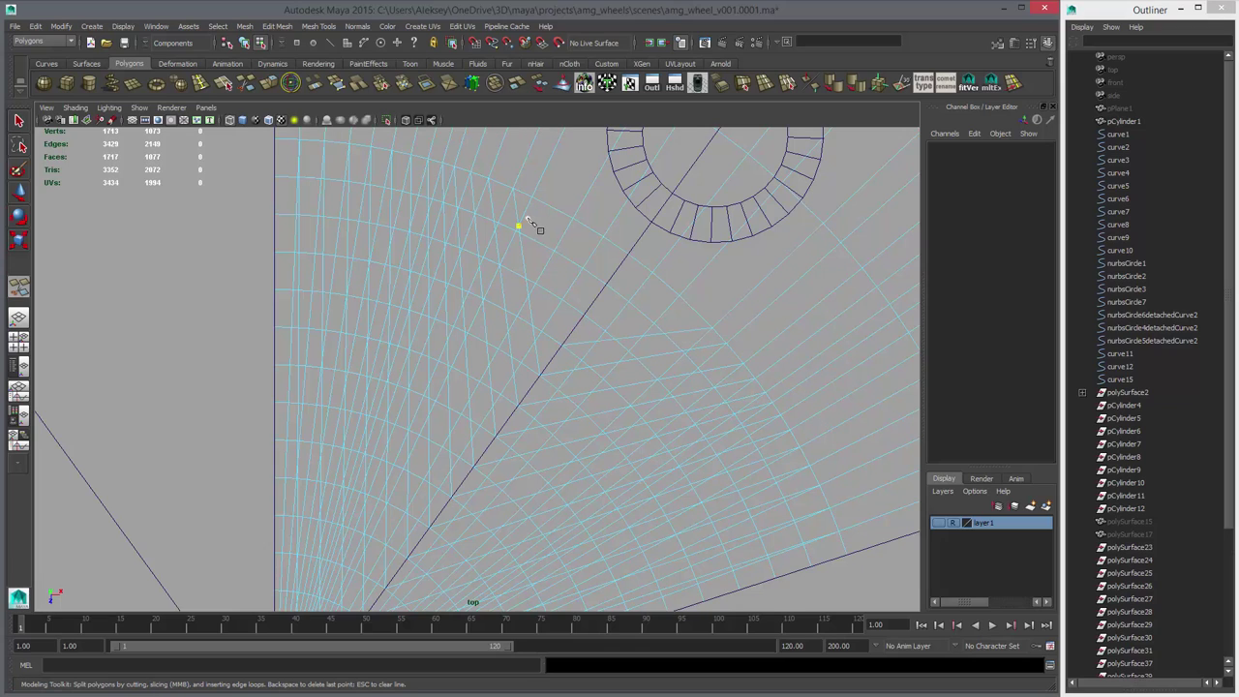
click(533, 197)
click(562, 345)
key(Return)
- Multi-Cut the last short lines between the arc and the diagonal, just inside the bolt ring
click(573, 219)
click(583, 317)
key(Return)
click(604, 237)
click(664, 272)
key(Return)
key(w)
- Select the radial edges fanning out from the wedge's central tip and extend the selection along their full edge loops
alt+right_drag(707, 421, 581, 414)
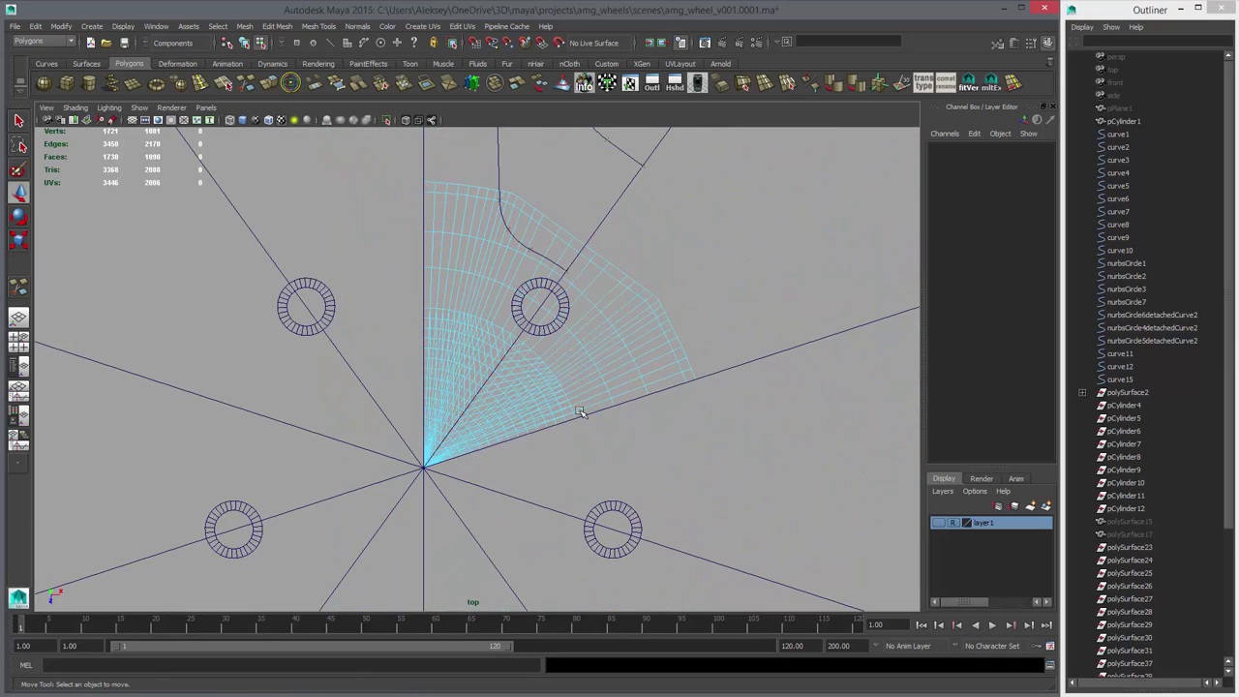
alt+middle_drag(372, 435, 407, 387)
alt+right_drag(514, 408, 663, 387)
right_drag(648, 200, 647, 171)
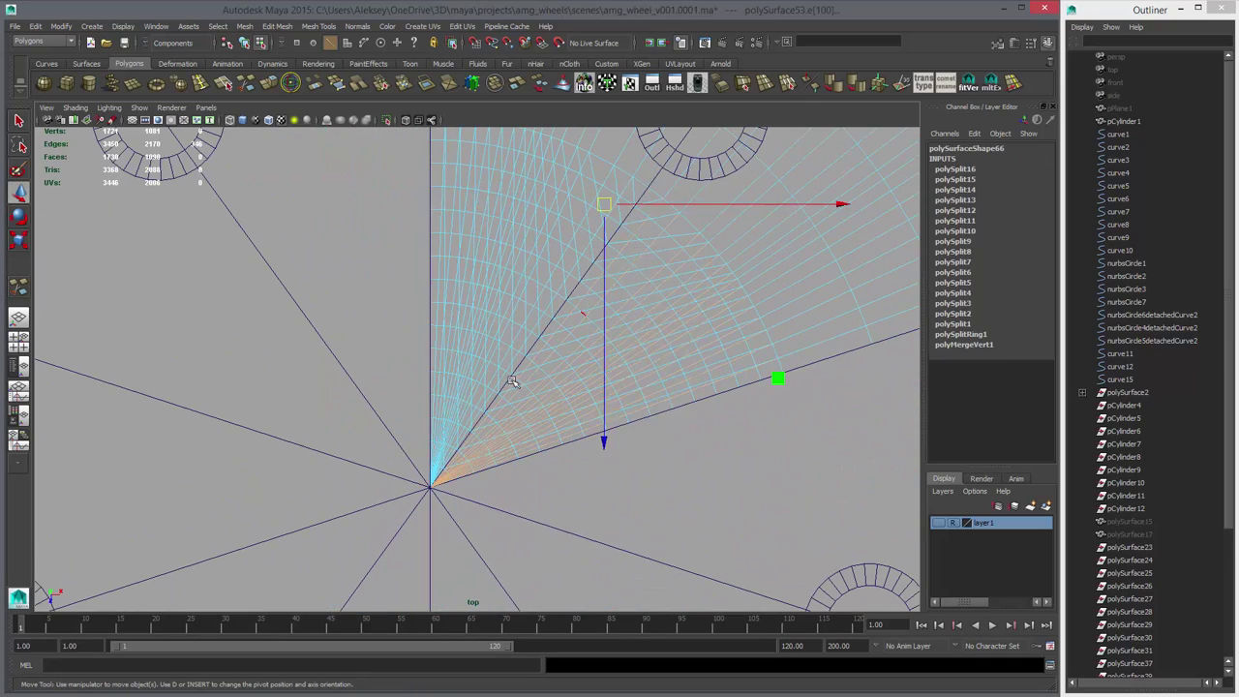
alt+right_drag(513, 378, 642, 500)
key(q)
alt+middle_drag(685, 582, 741, 436)
alt+right_drag(742, 436, 832, 474)
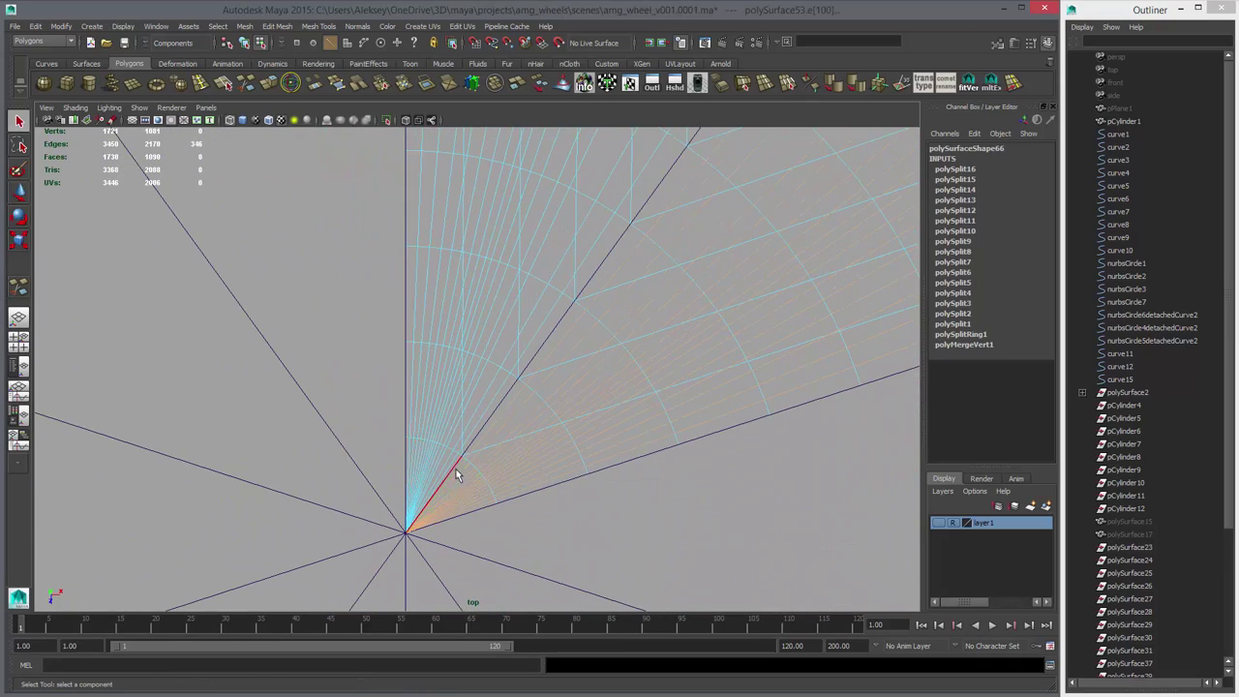
drag(457, 472, 469, 514)
shift+drag(446, 471, 447, 473)
alt+right_drag(753, 326, 653, 345)
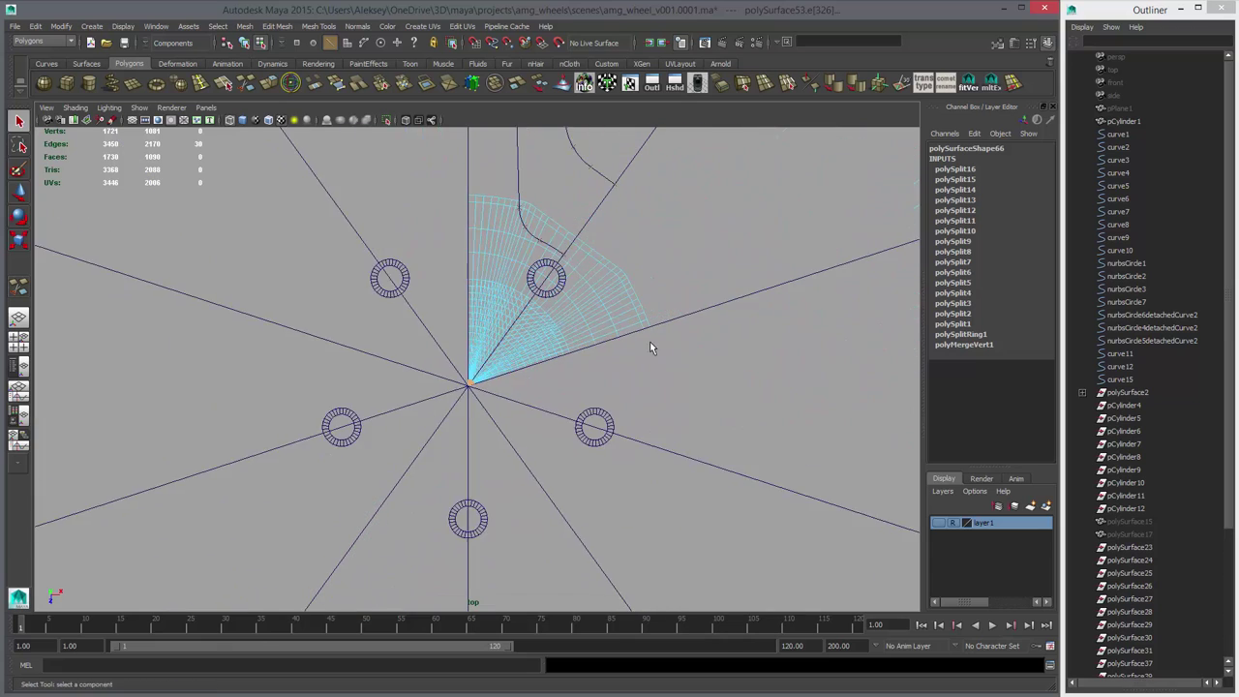
alt+middle_drag(652, 345, 599, 413)
alt+right_drag(599, 413, 947, 459)
click(744, 87)
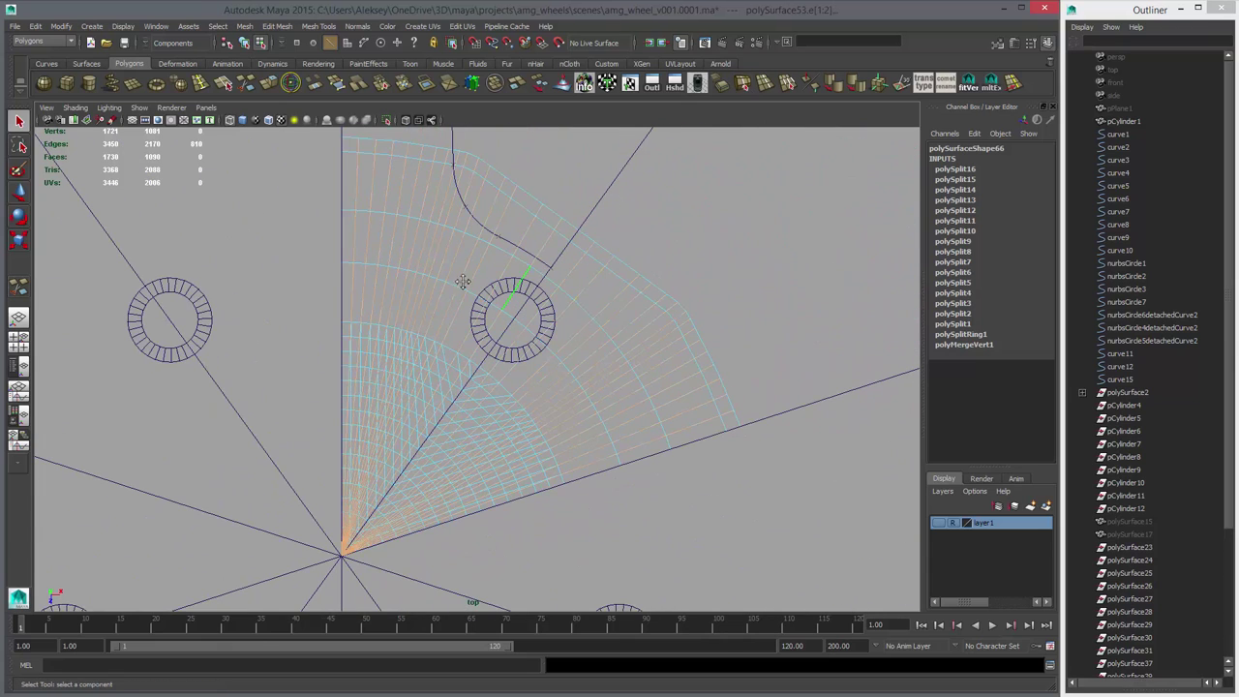
- Exclude the radial segments beyond the V-cut arc from the selection and delete the radial edges inside it
alt+middle_drag(463, 281, 526, 361)
drag(287, 188, 425, 214)
ctrl+drag(720, 383, 721, 384)
click(952, 272)
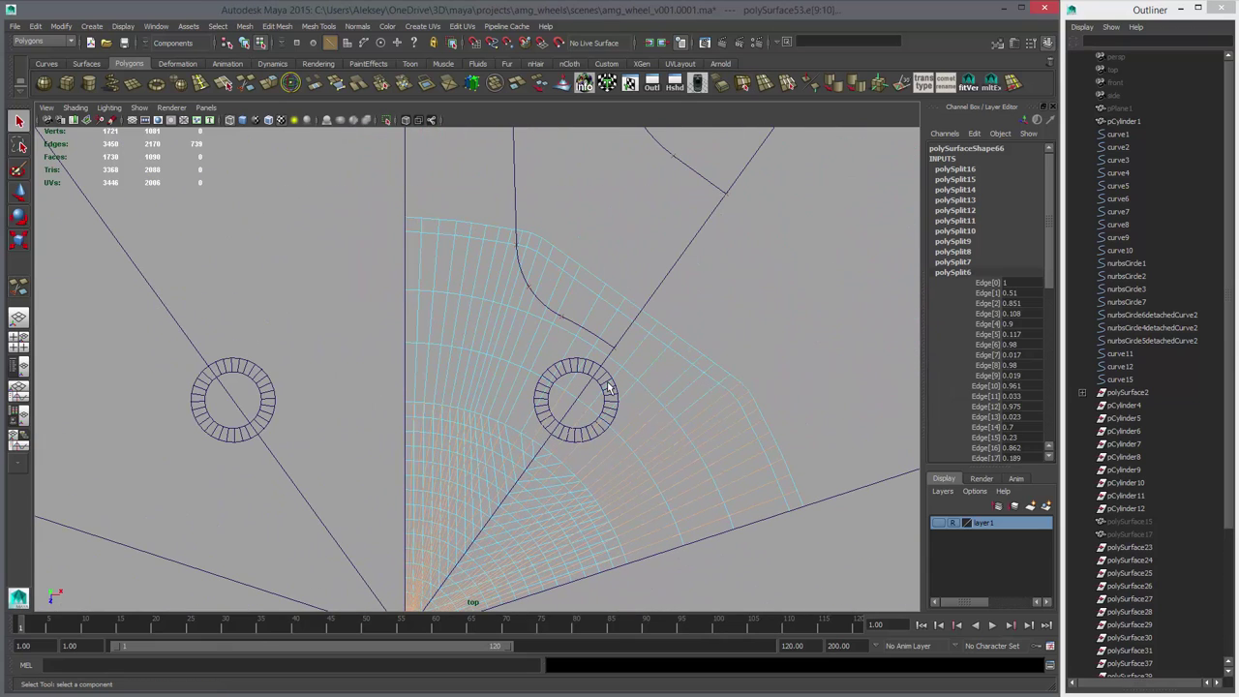
ctrl+drag(693, 560, 693, 559)
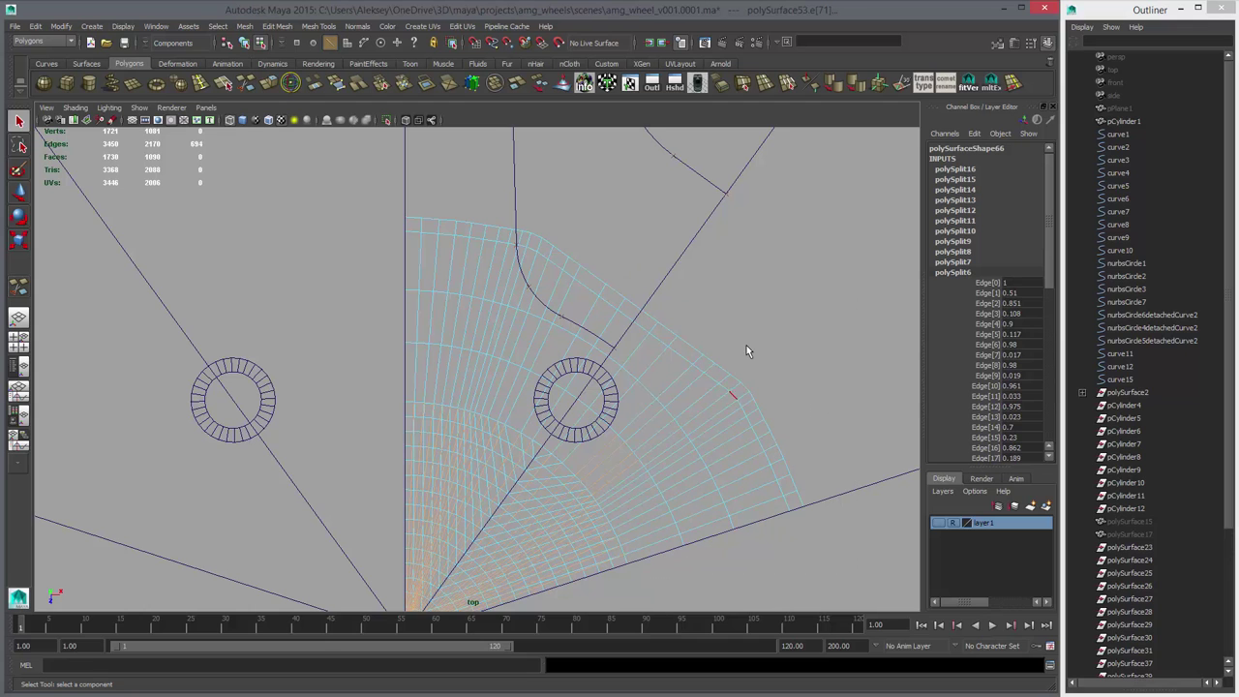
ctrl+drag(611, 468, 610, 471)
alt+middle_drag(655, 451, 654, 354)
alt+right_drag(655, 354, 713, 415)
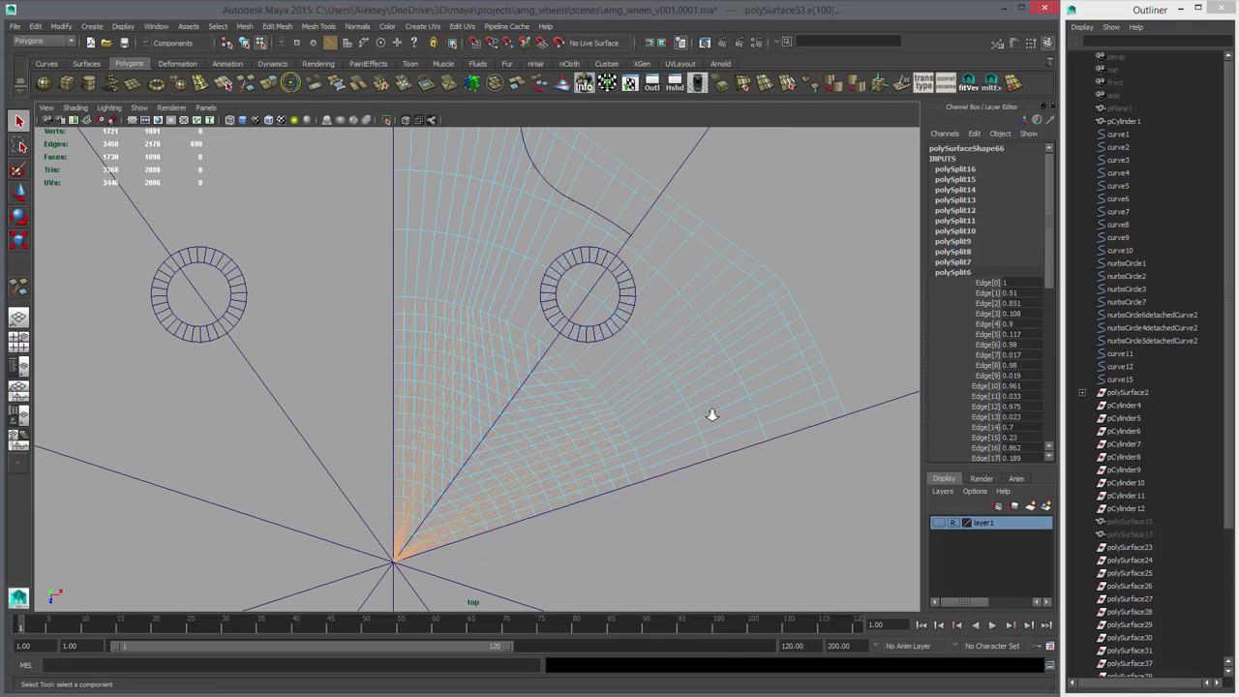
key(Delete)
- Delete the diagonal edge loop inside the V-cut arc, keeping its segments through and beyond the bolt ring
alt+right_drag(498, 300, 649, 344)
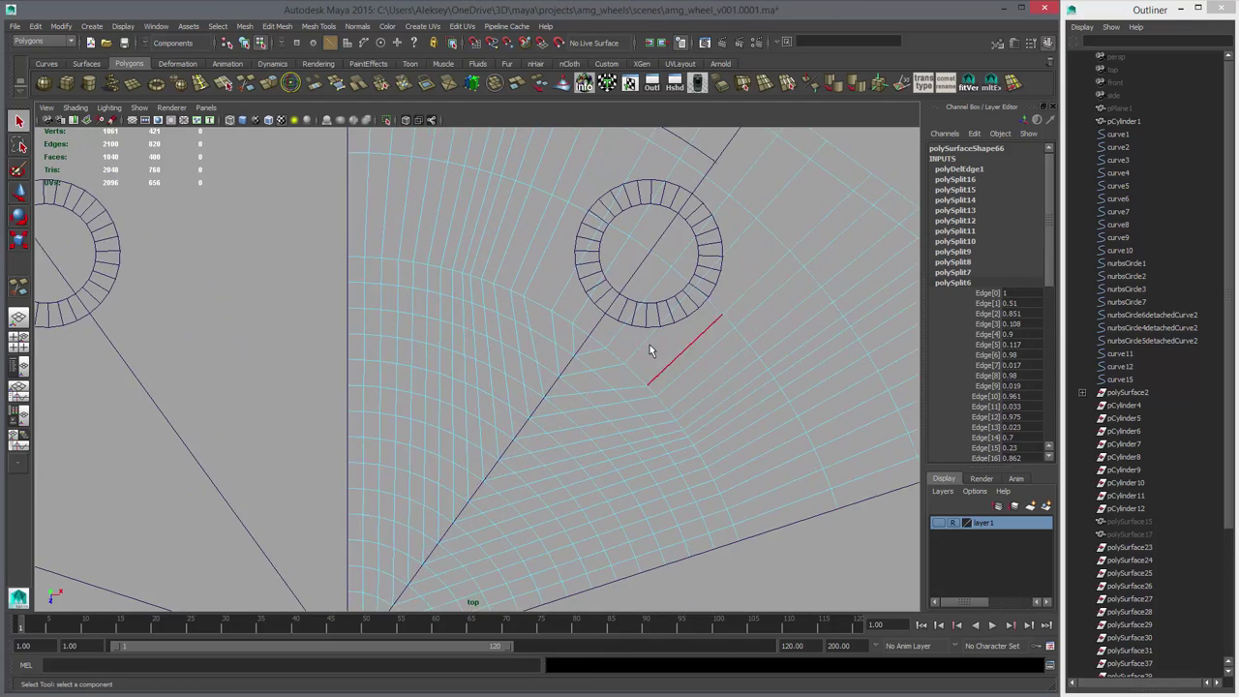
click(582, 346)
click(744, 84)
alt+middle_drag(771, 273, 693, 392)
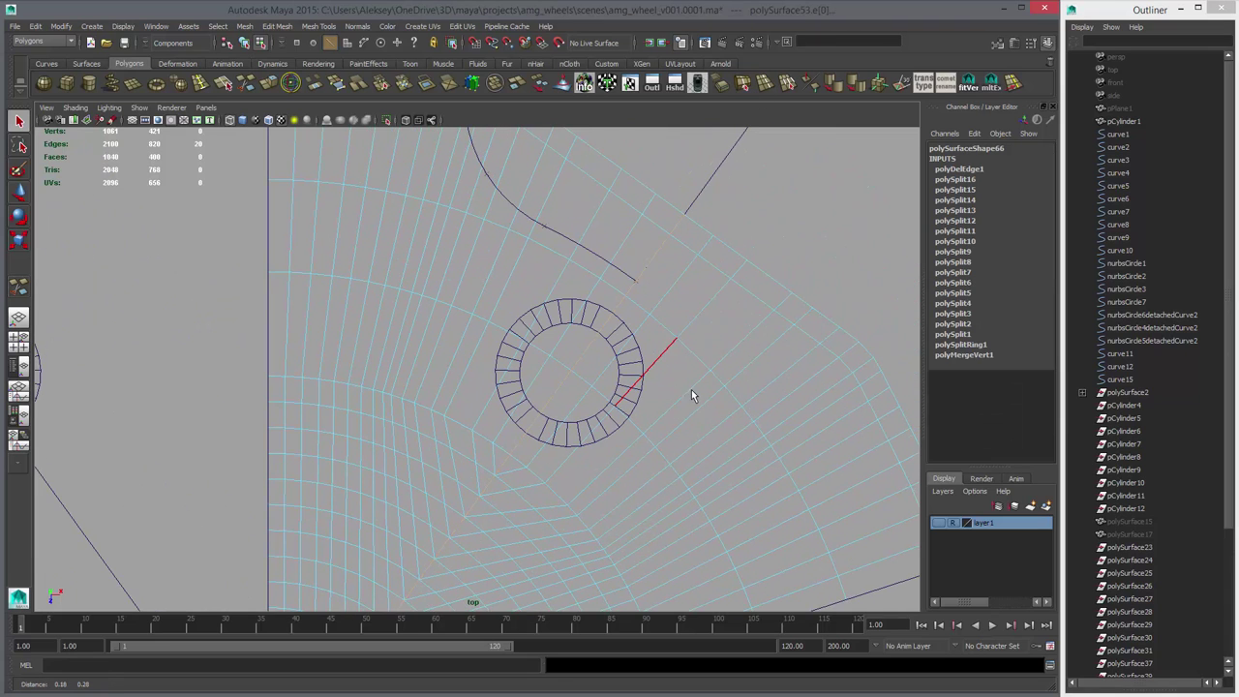
ctrl+drag(769, 180, 583, 363)
alt+middle_drag(522, 500, 633, 215)
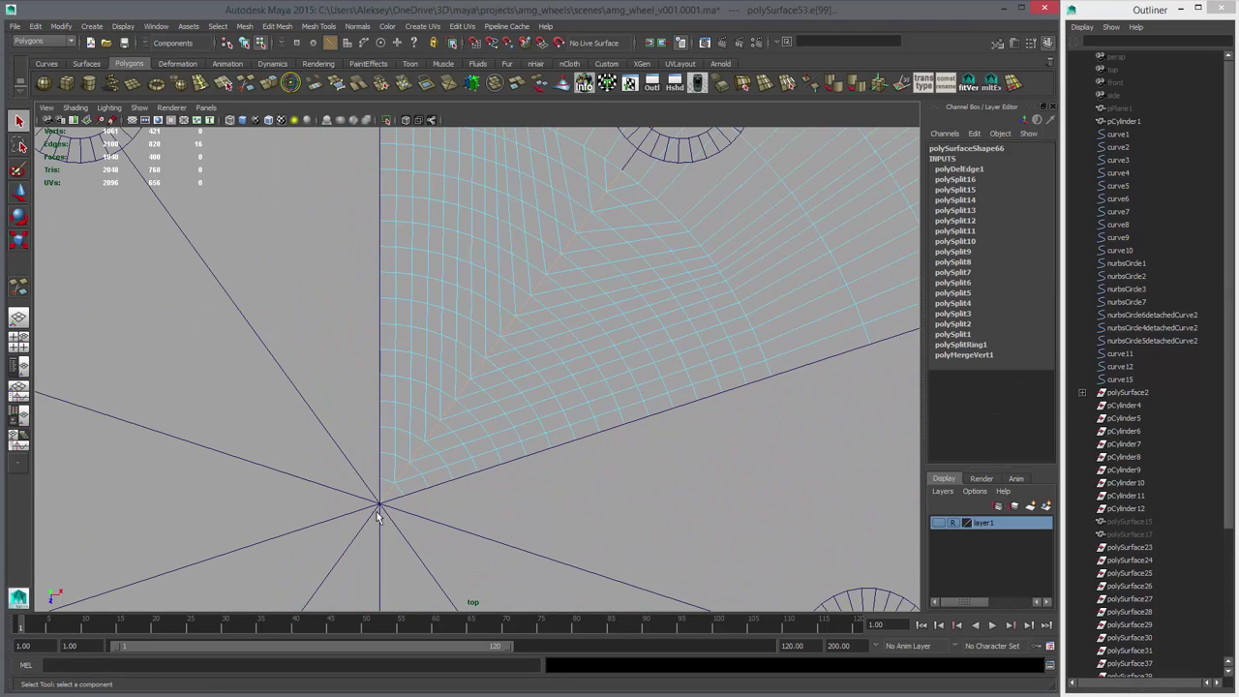
key(Delete)
- Check the wedge in the perspective view with the smooth preview, and return it to the unsmoothed display
alt+right_drag(642, 345, 571, 331)
click(536, 351)
key(space)
click(719, 250)
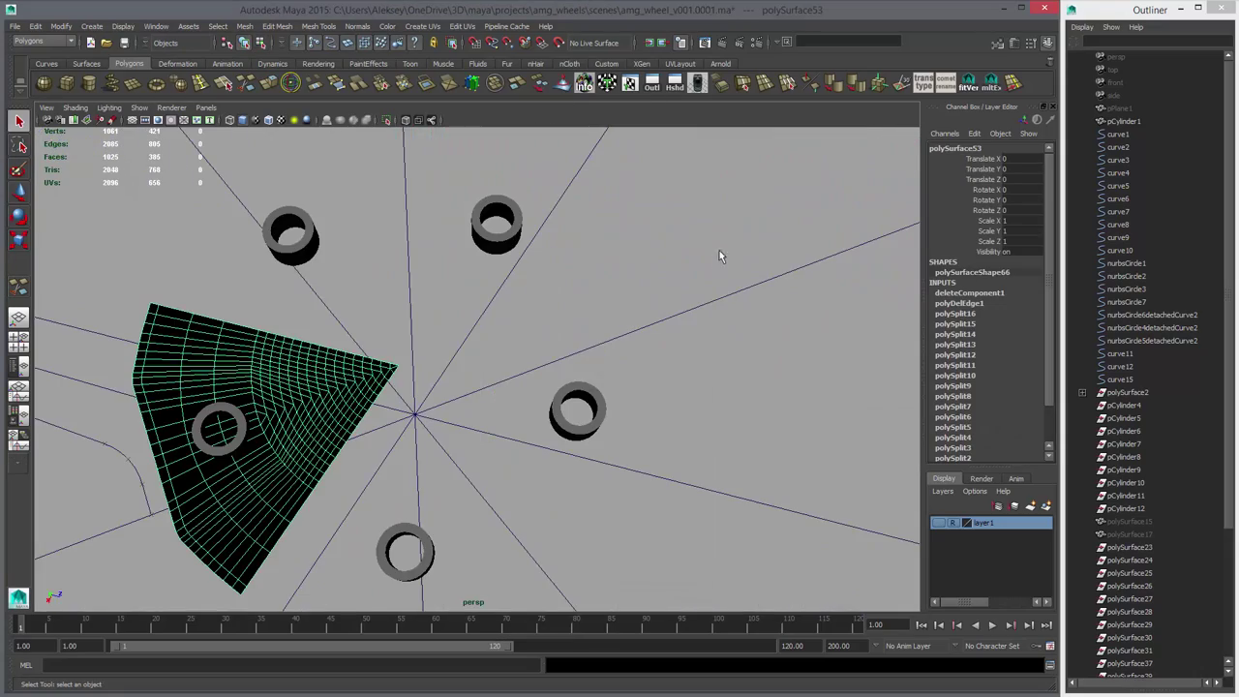
alt+drag(541, 383, 602, 426)
alt+right_drag(602, 426, 711, 472)
key(3)
alt+drag(622, 362, 387, 375)
key(1)
- Delete the extra vertex at the wedge's tip and check the mesh with the smooth preview
right_drag(574, 433, 548, 394)
click(600, 432)
key(Delete)
click(523, 408)
key(3)
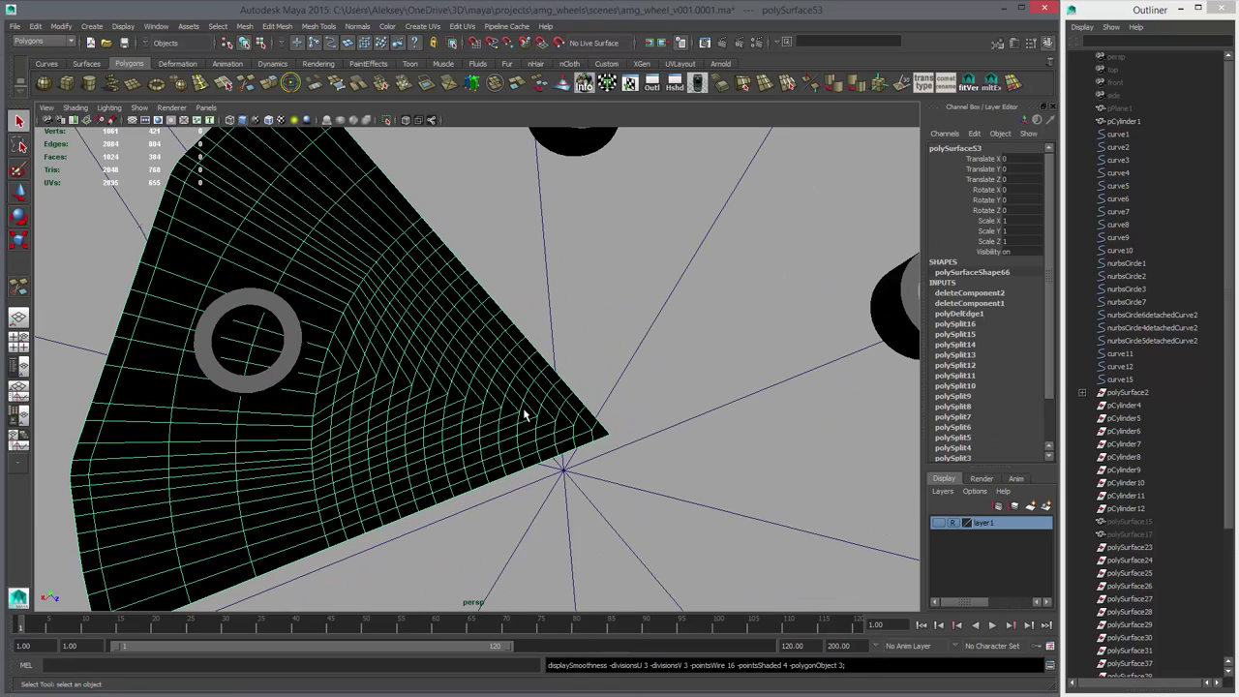
key(1)
- Try a Boolean union of the retopologized wedge with the combined bolt-hole rings
alt+drag(519, 415, 426, 389)
alt+middle_drag(426, 389, 555, 404)
click(479, 367)
shift+click(539, 390)
alt+drag(610, 395, 558, 410)
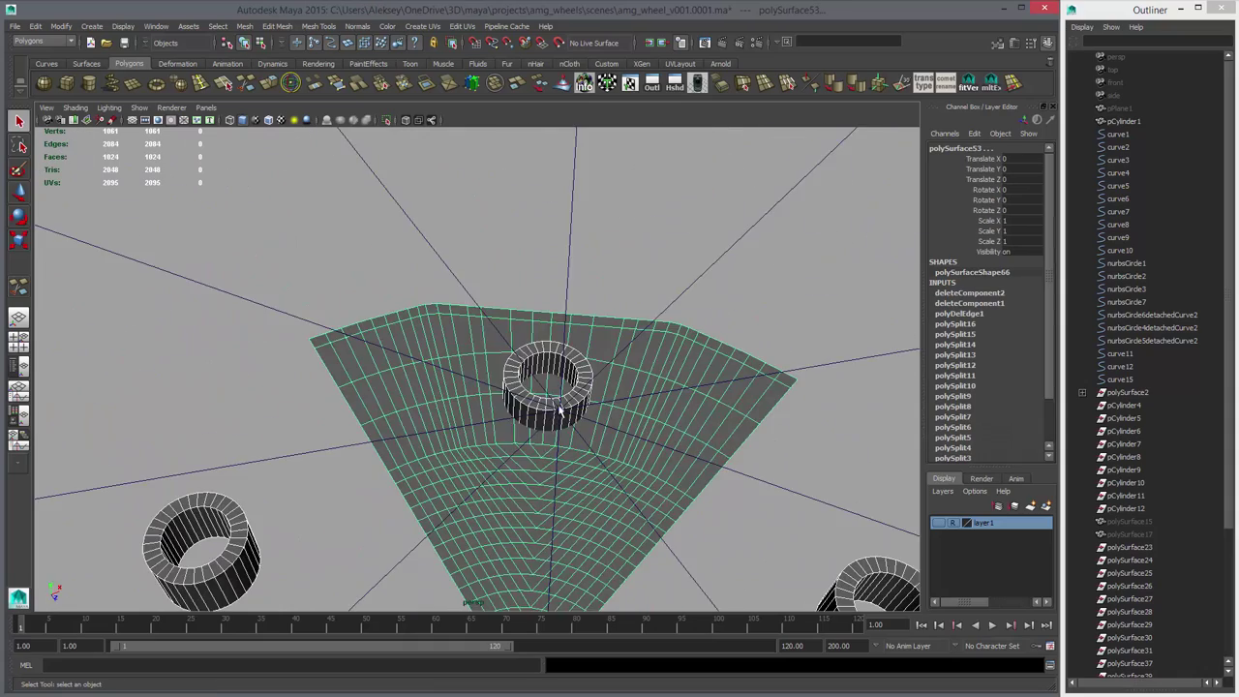
alt+right_drag(559, 409, 590, 467)
alt+drag(589, 468, 527, 455)
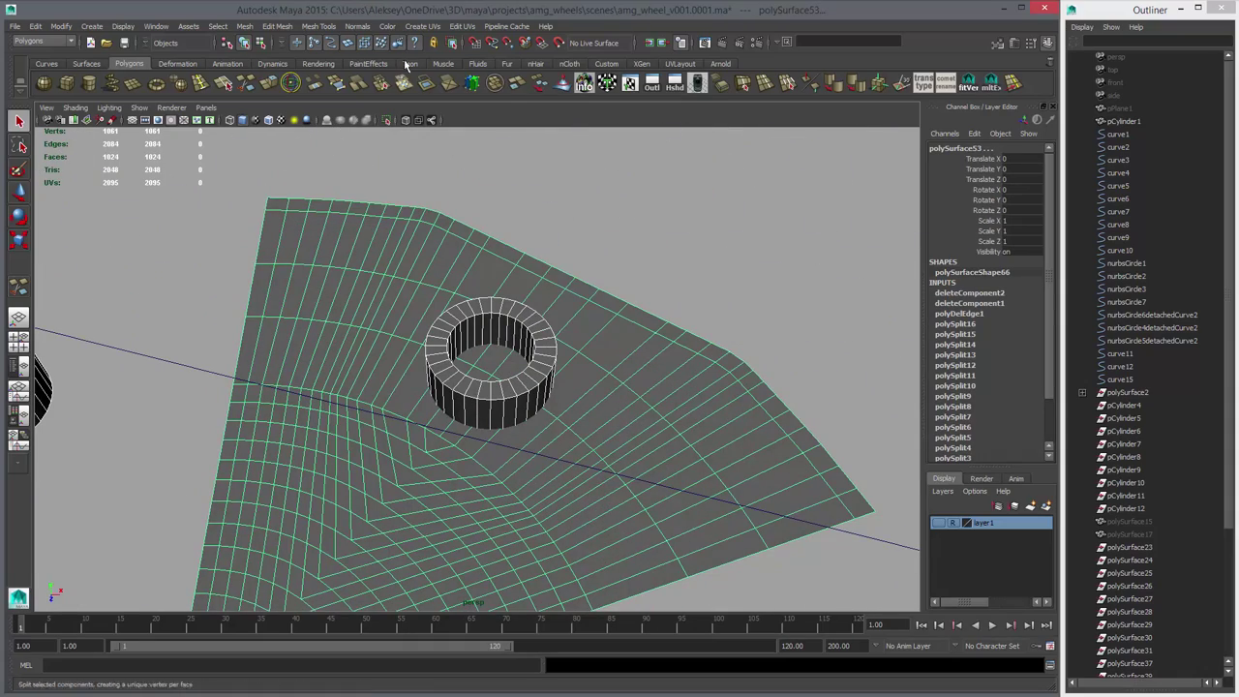
click(248, 28)
mouse_move(259, 55)
click(359, 71)
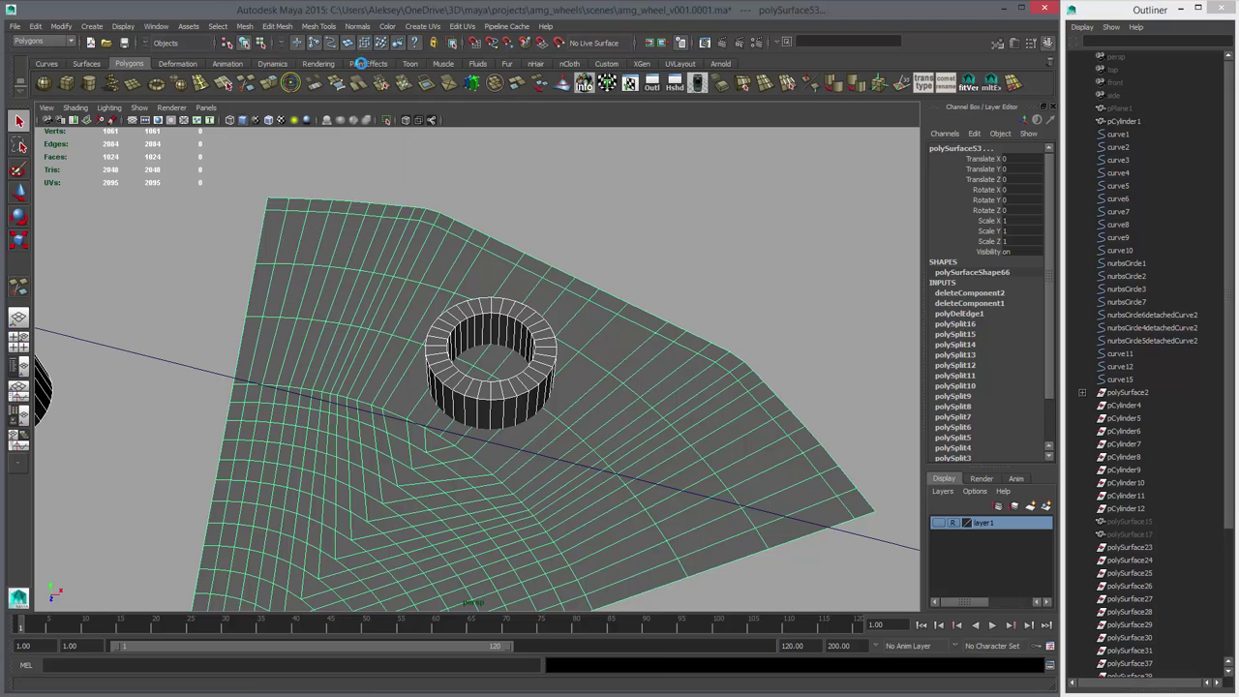
- Try the difference and intersection operations on the wedge-and-rings Boolean
click(966, 293)
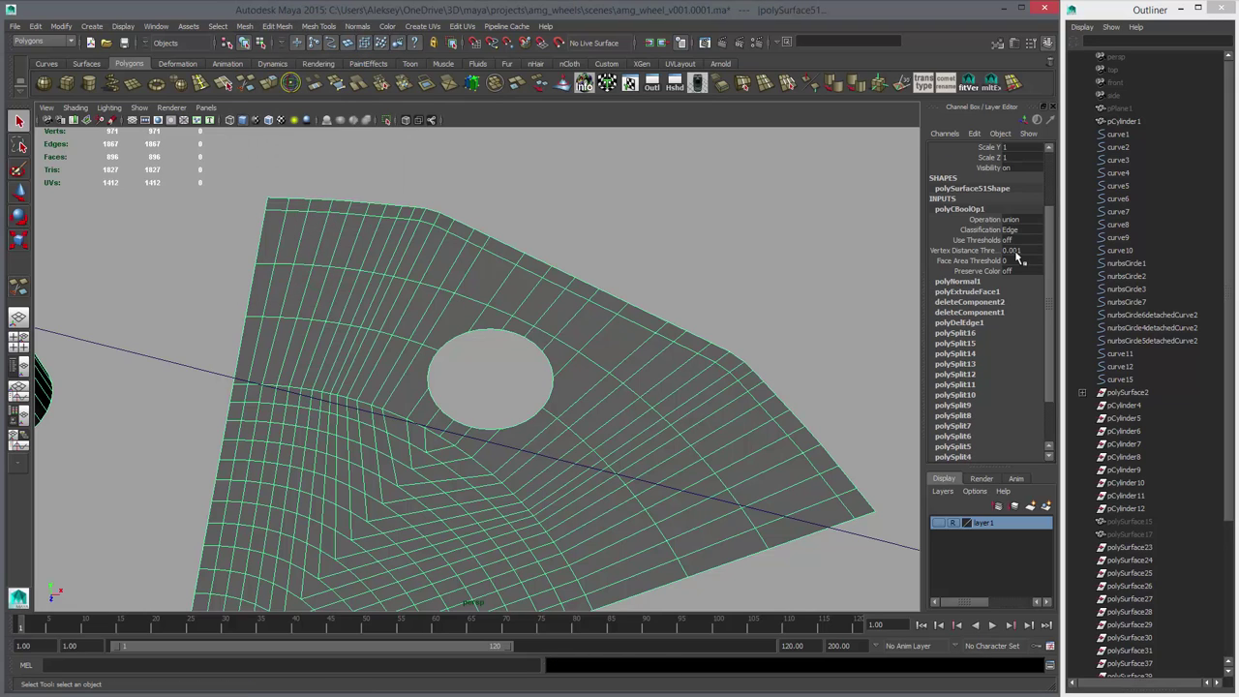
click(1017, 220)
click(1025, 225)
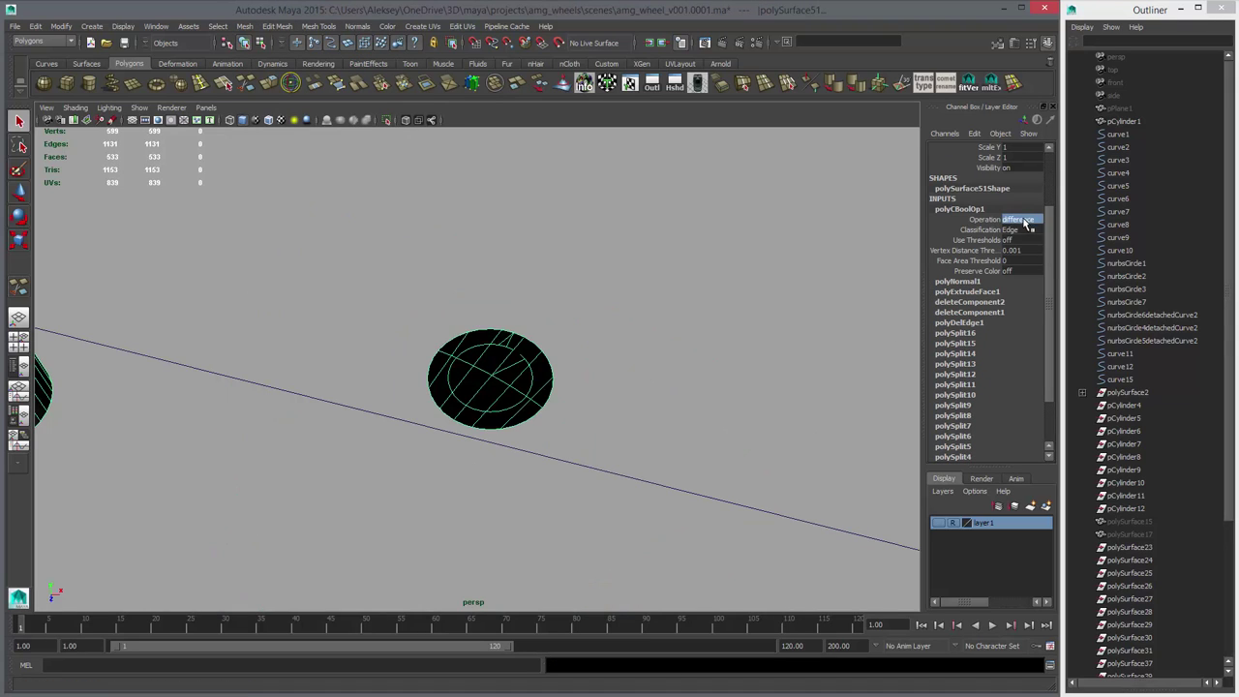
click(1023, 221)
click(1032, 254)
- Undo the Boolean's operation changes and the union itself, restoring the separate wedge and rings
alt+drag(770, 387, 731, 356)
key(ctrl+z)
key(ctrl+z)
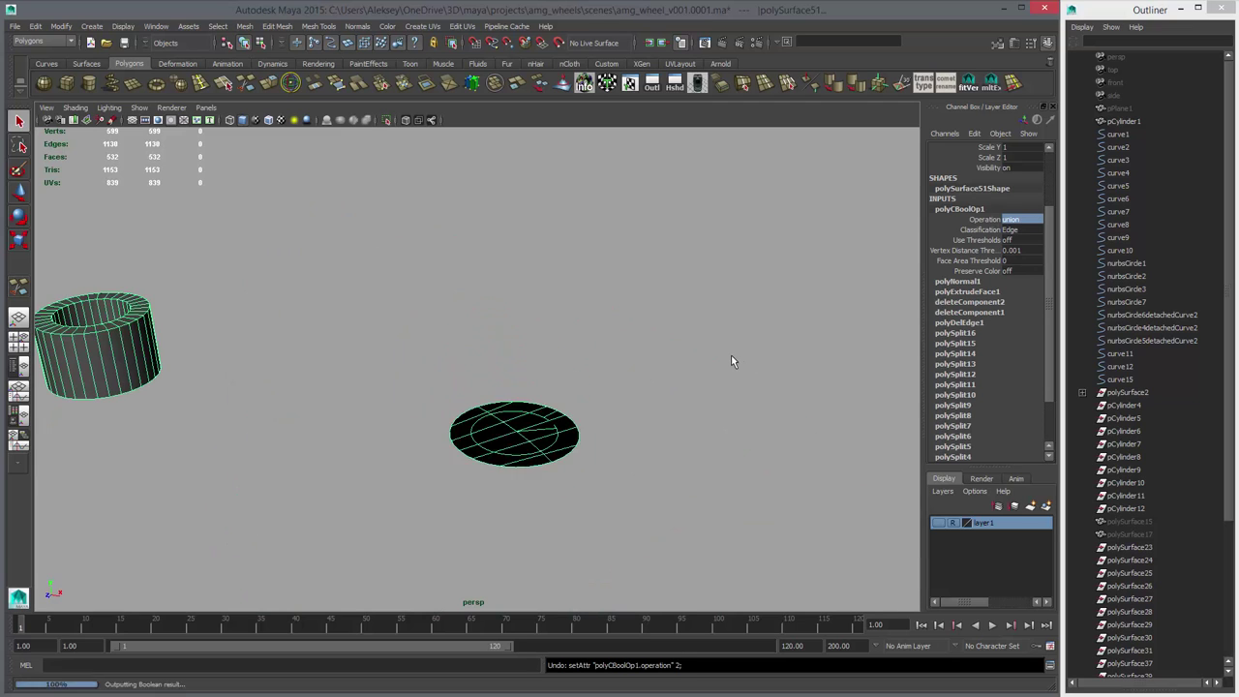
alt+drag(513, 332, 500, 375)
alt+right_drag(500, 375, 486, 377)
key(ctrl+z)
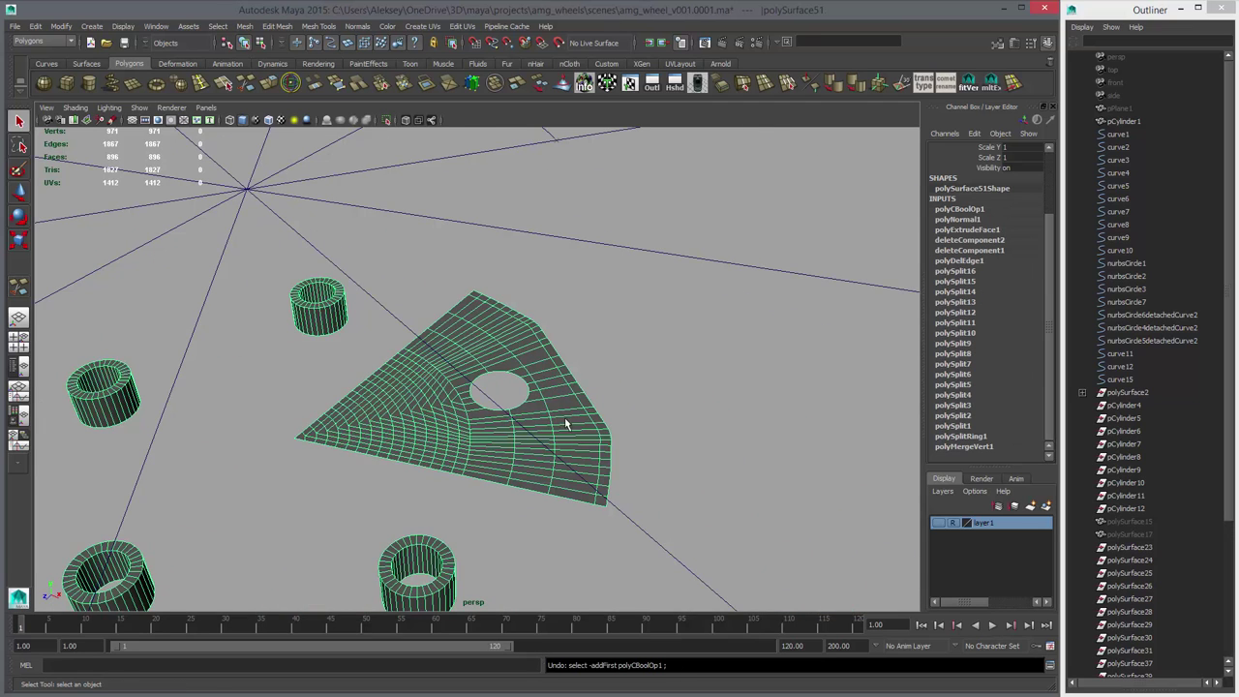
alt+middle_drag(566, 423, 665, 384)
key(ctrl+z)
- Delete all faces of the four bolt rings outside the wedge, keeping only the ring on it
right_drag(540, 379, 579, 361)
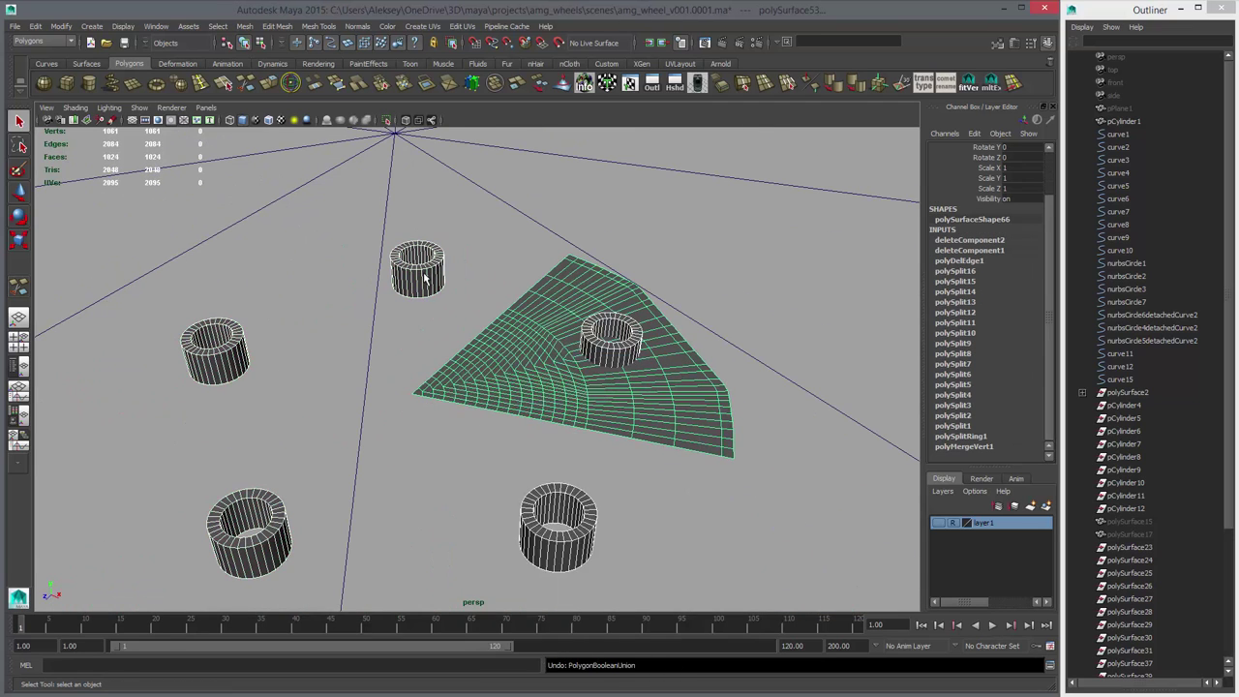
right_drag(424, 274, 423, 299)
click(421, 280)
double_click(421, 280)
shift+double_click(232, 364)
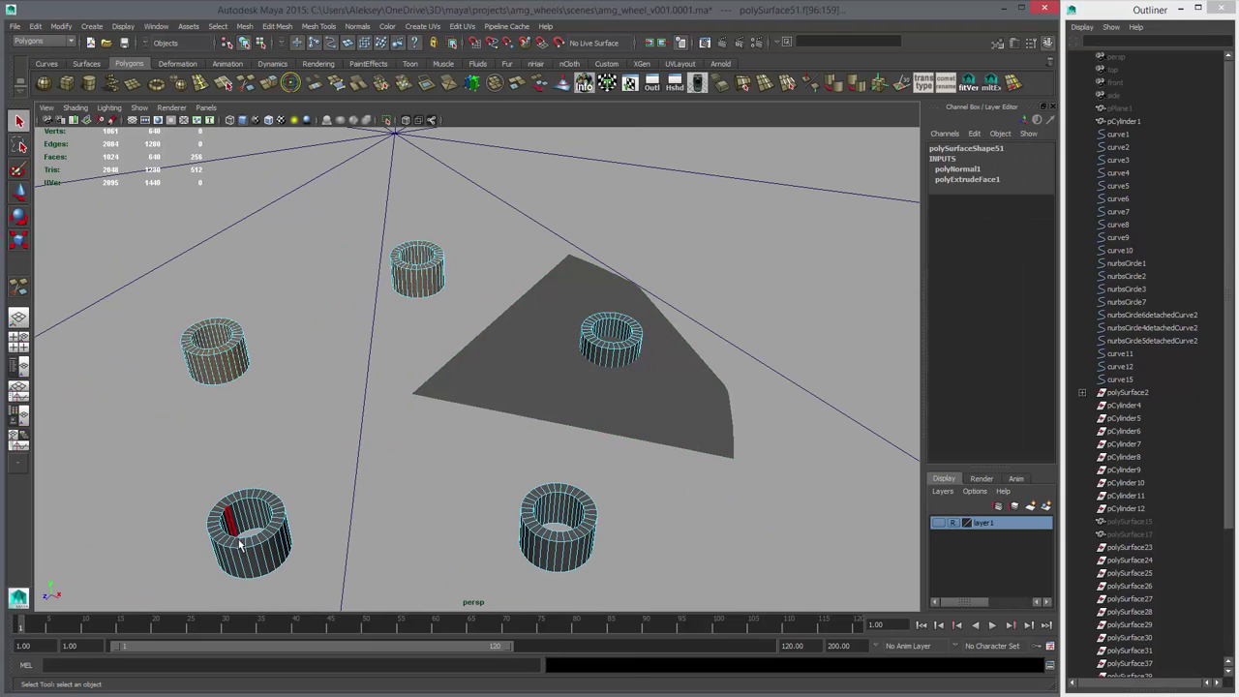
shift+double_click(249, 552)
shift+double_click(536, 544)
key(Delete)
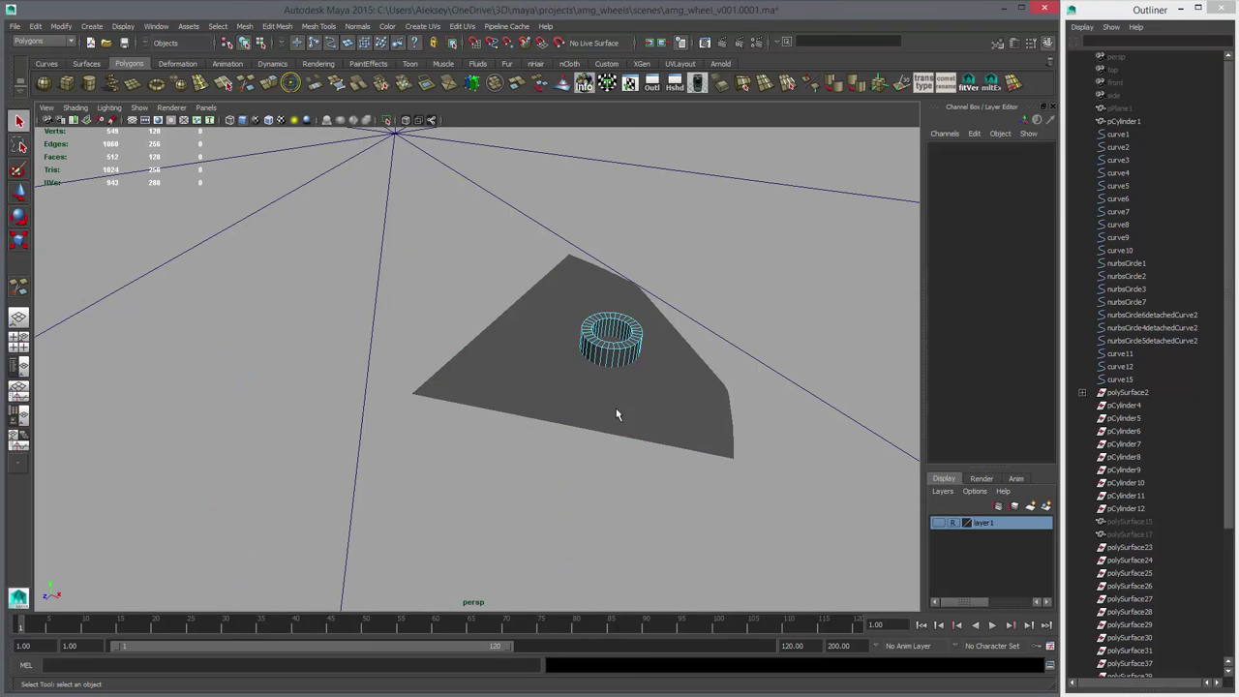
- Apply a Boolean operation to the remaining bolt ring and the wedge
right_drag(612, 357, 650, 320)
click(615, 354)
alt+drag(587, 404, 575, 423)
alt+right_drag(575, 423, 692, 444)
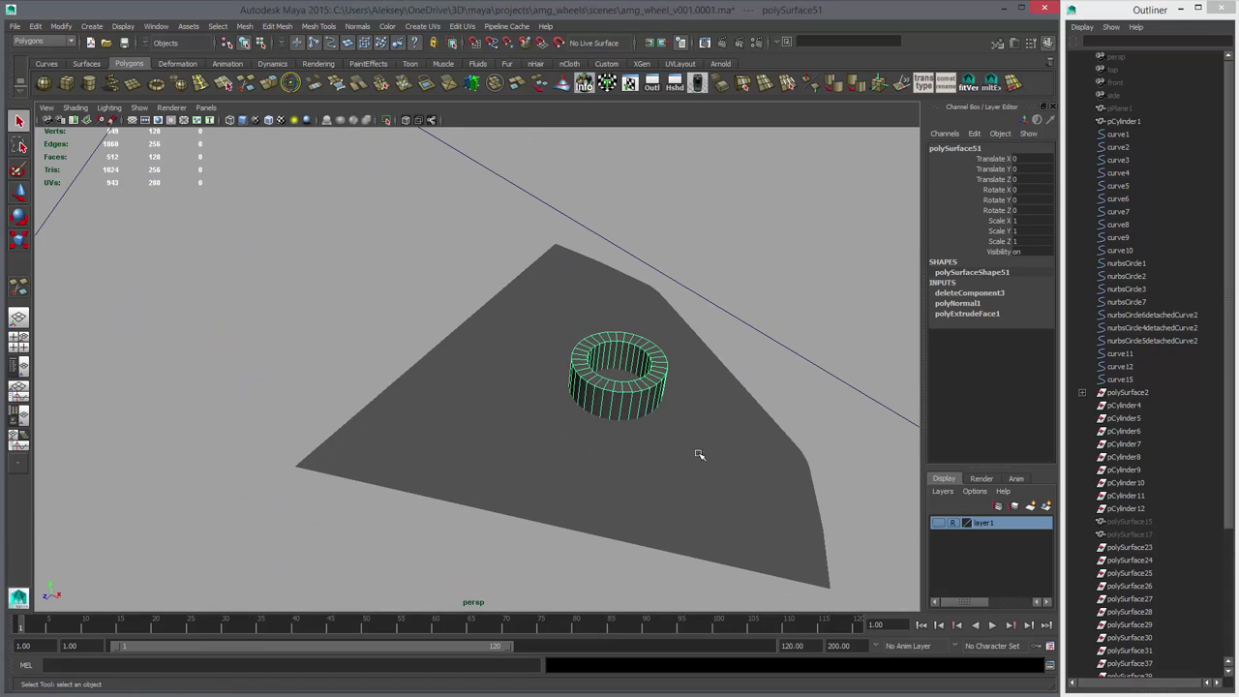
key(w)
shift+click(692, 443)
click(277, 28)
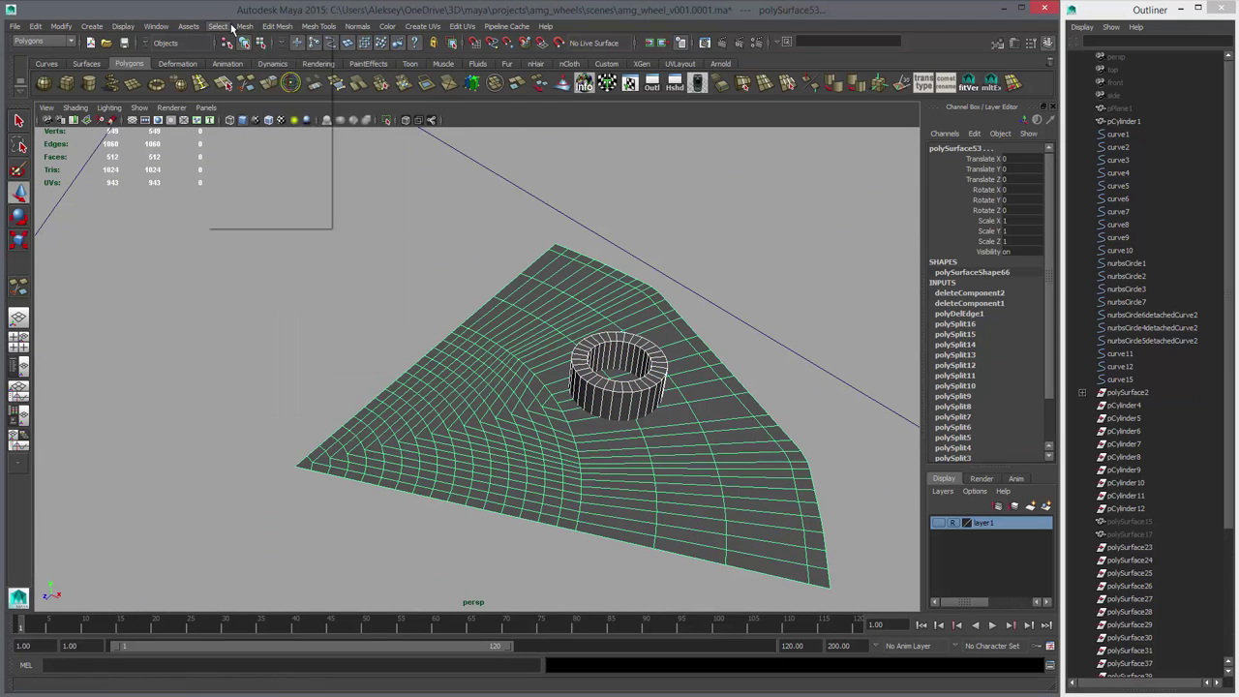
mouse_move(242, 30)
mouse_move(266, 53)
click(358, 65)
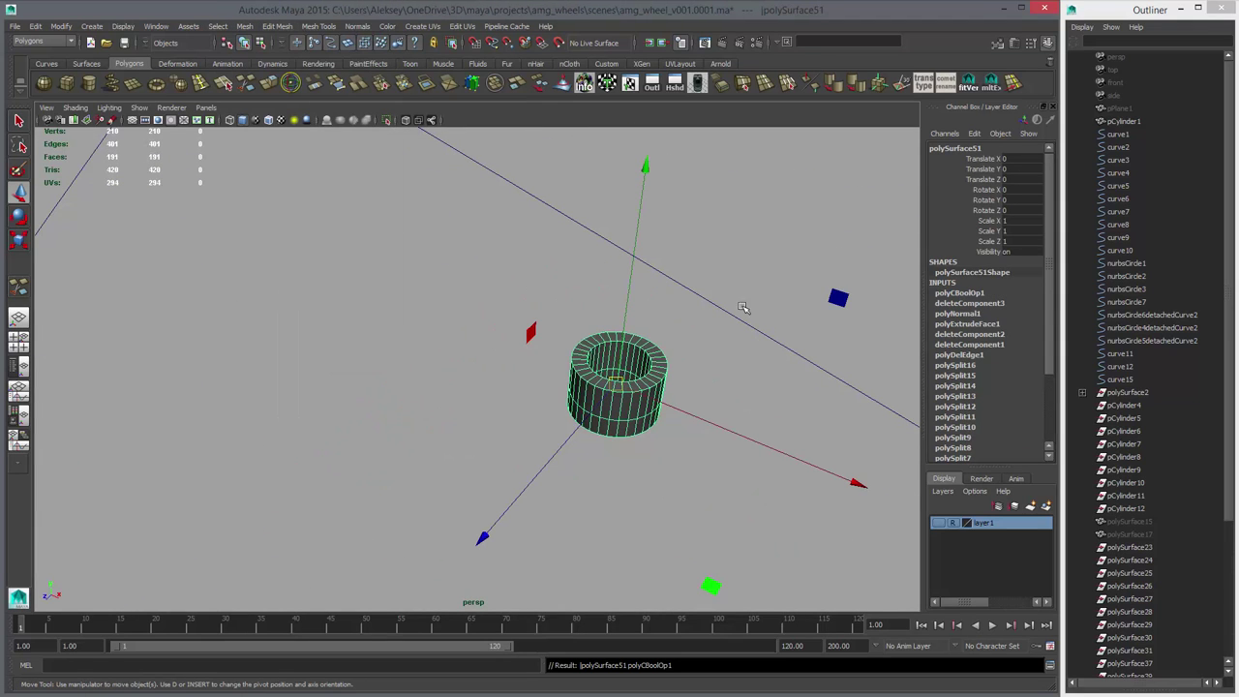
- Try intersection, set the Boolean's operation to union, and delete the merged mesh's construction history
click(982, 293)
click(1018, 209)
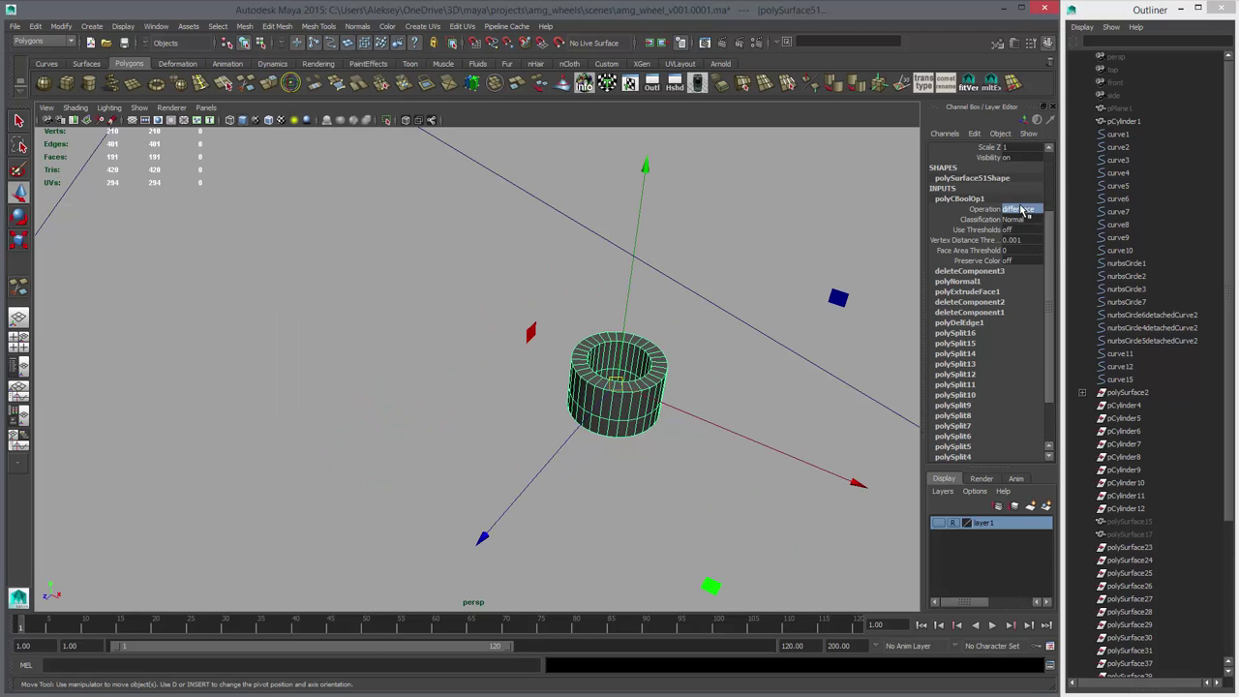
click(1026, 245)
click(1021, 209)
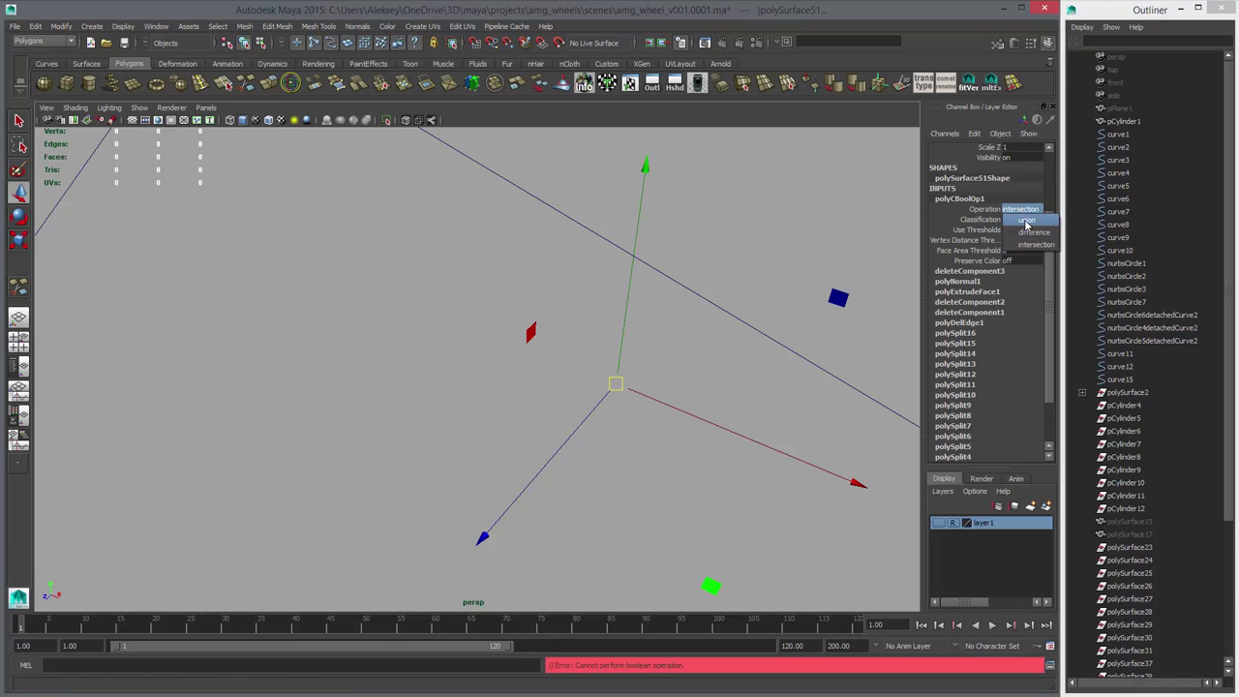
click(1020, 218)
alt+drag(769, 346, 716, 454)
alt+right_drag(716, 455, 578, 415)
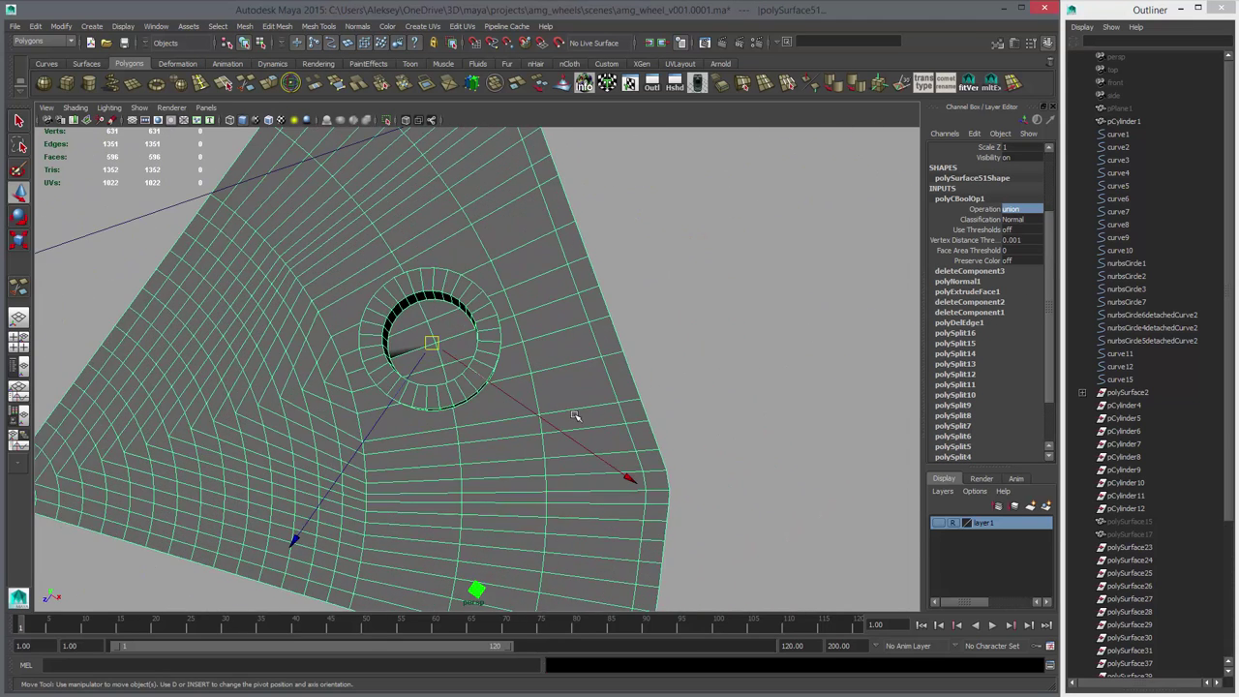
key(alt+shift+d)
- Try deleting the inner and outer edge loops on the top rim of the merged bolt ring
alt+drag(578, 457, 629, 464)
key(q)
right_drag(527, 389, 528, 351)
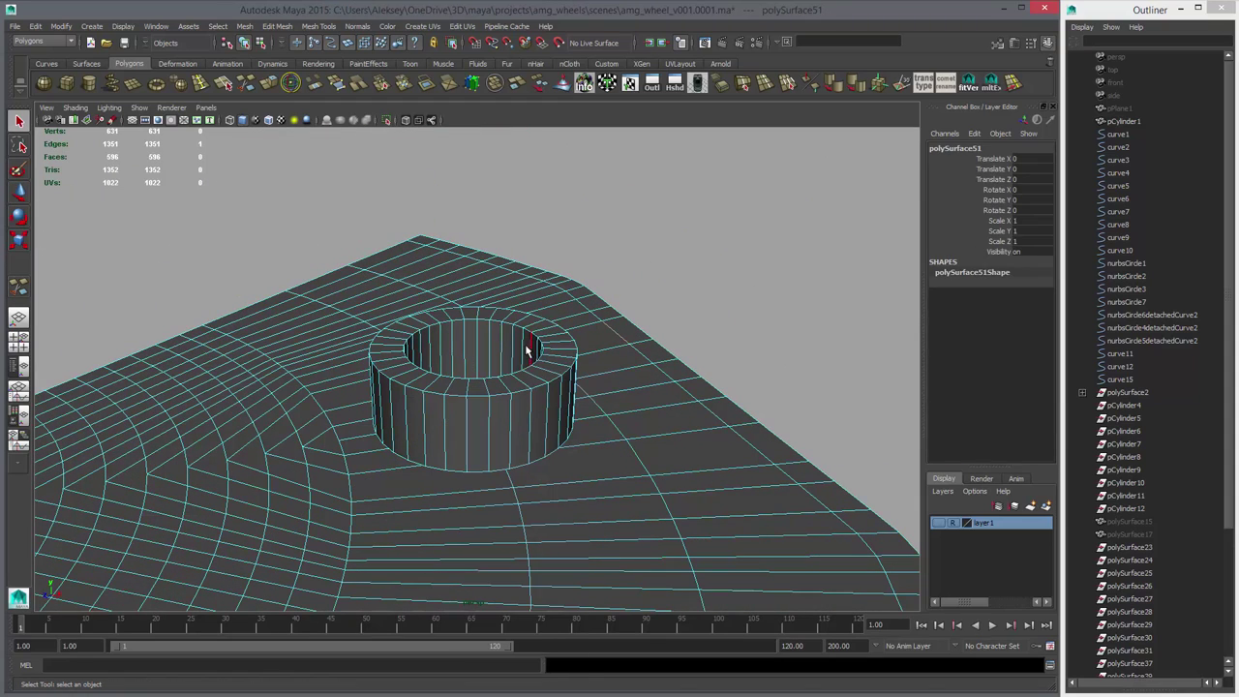
click(492, 321)
double_click(495, 321)
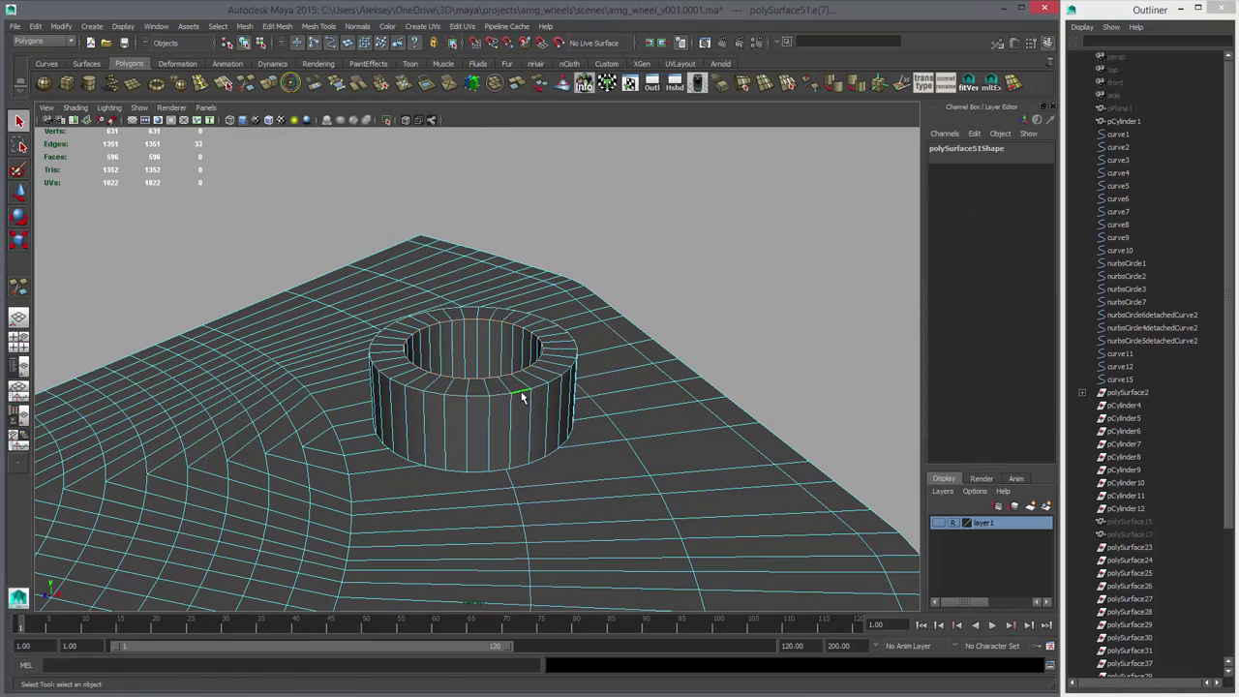
key(Delete)
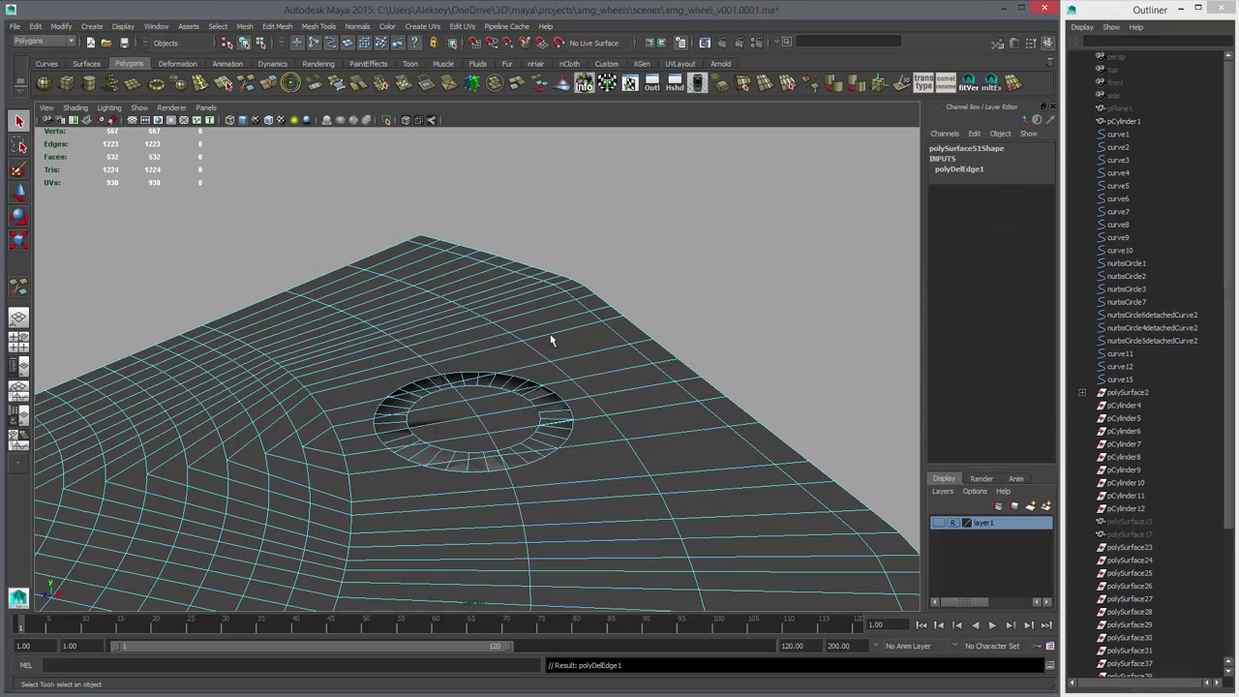
alt+drag(551, 339, 566, 362)
key(ctrl+z)
- Undo back through the deletion of the merged mesh's construction history, restoring its Boolean inputs
alt+drag(567, 467, 562, 436)
right_drag(561, 436, 596, 384)
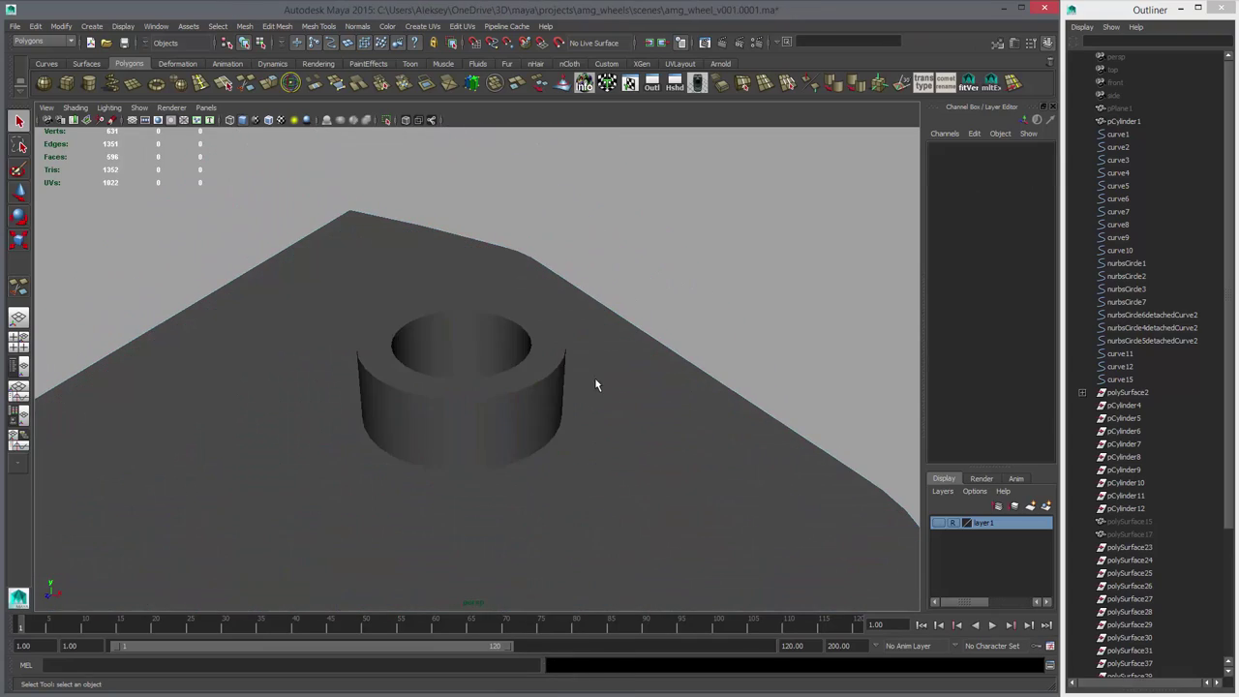
click(595, 385)
key(ctrl+z)
key(ctrl+z)
key(ctrl+z)
key(ctrl+z)
key(ctrl+z)
key(ctrl+z)
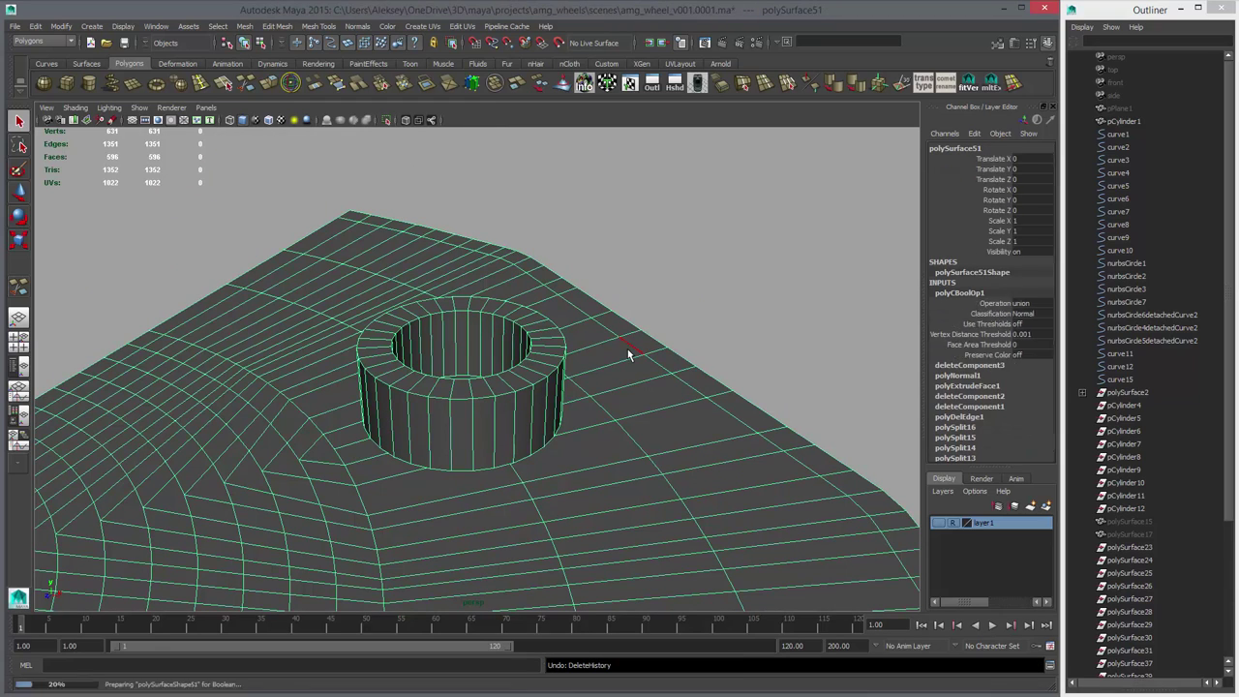
- Set the Boolean's classification to Edge and try its operation as difference, intersection and union
click(1025, 320)
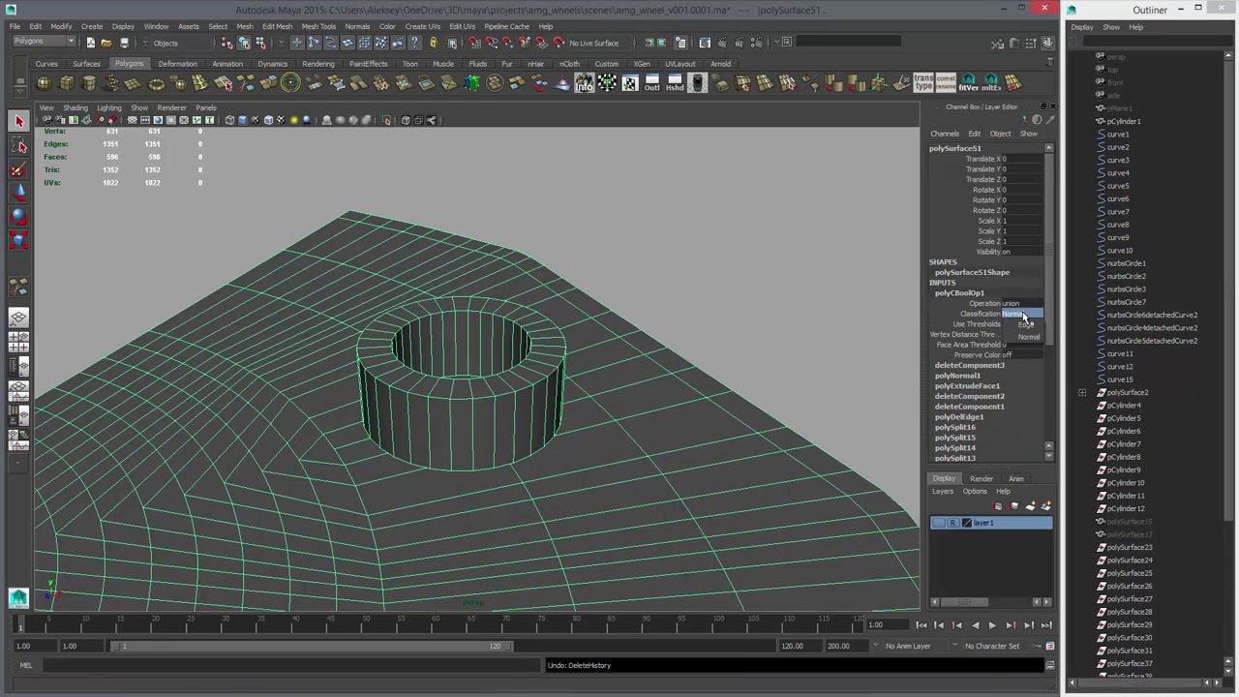
click(1024, 327)
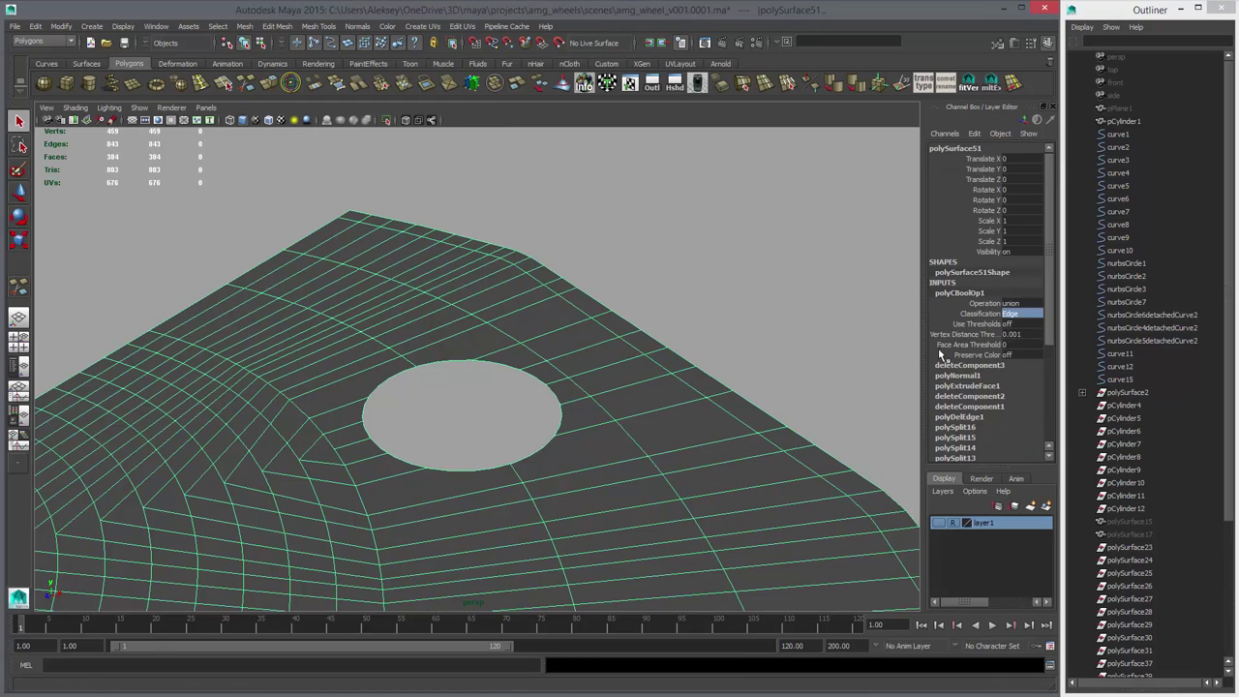
click(1012, 304)
click(1033, 327)
click(1025, 305)
click(1028, 339)
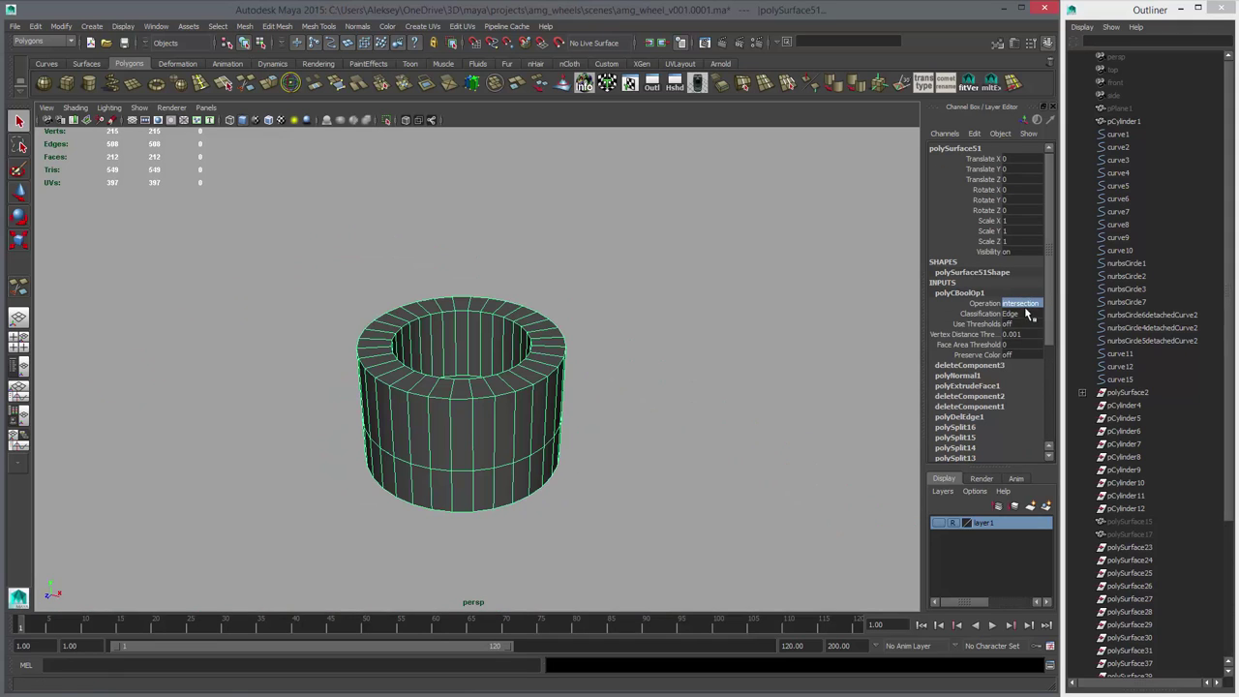
click(1025, 305)
click(1027, 315)
alt+drag(766, 374, 677, 371)
alt+right_drag(677, 370, 411, 356)
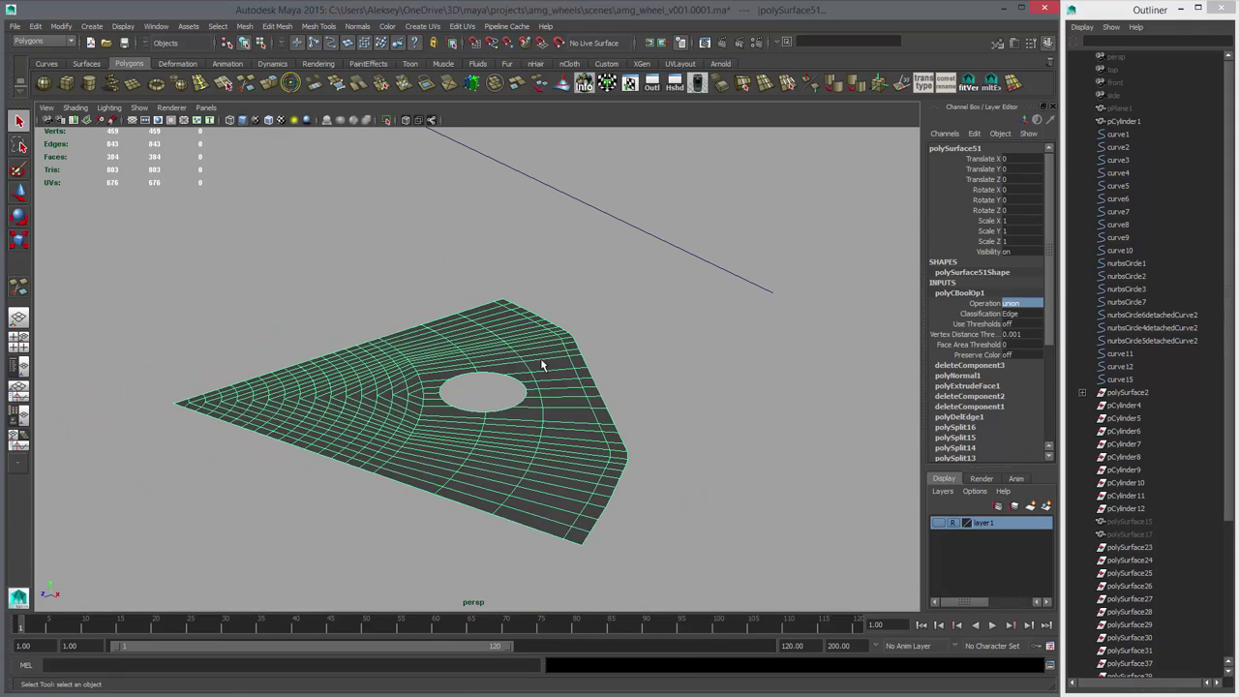
- Undo the Boolean's setting changes and the Boolean itself, restoring the separate wedge and bolt ring
key(ctrl+z)
key(ctrl+z)
key(ctrl+z)
key(ctrl+z)
key(ctrl+z)
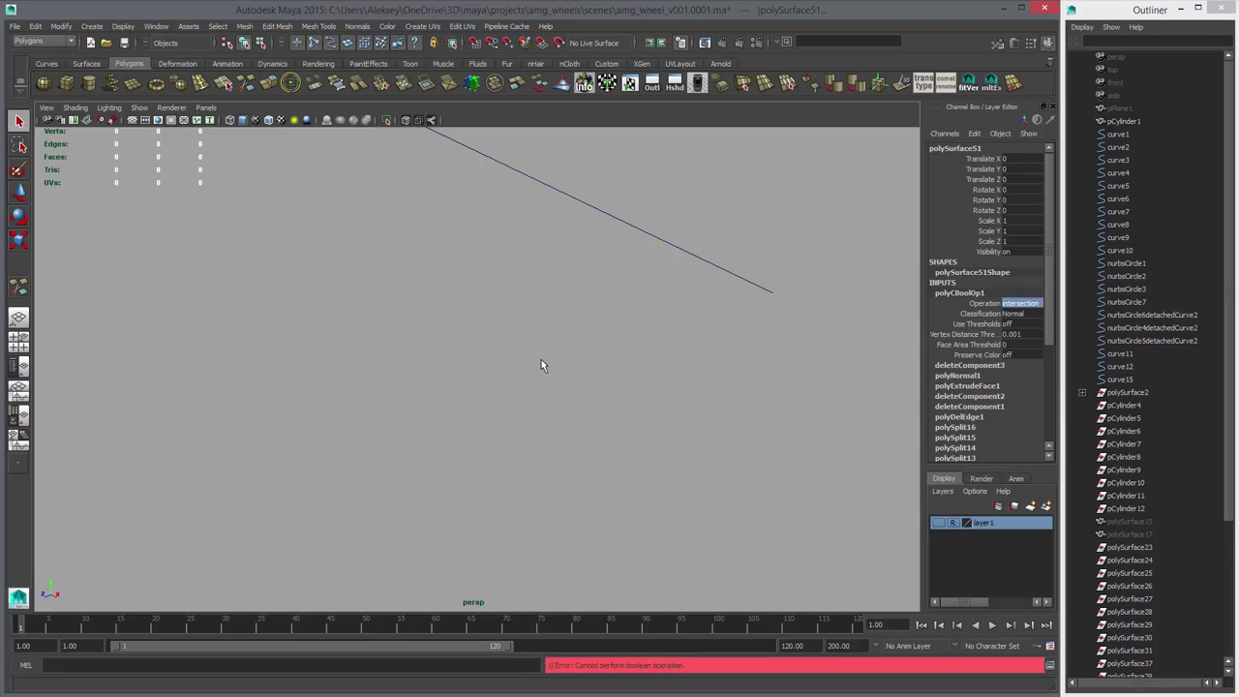
key(ctrl+z)
key(ctrl+z)
key(ctrl+z)
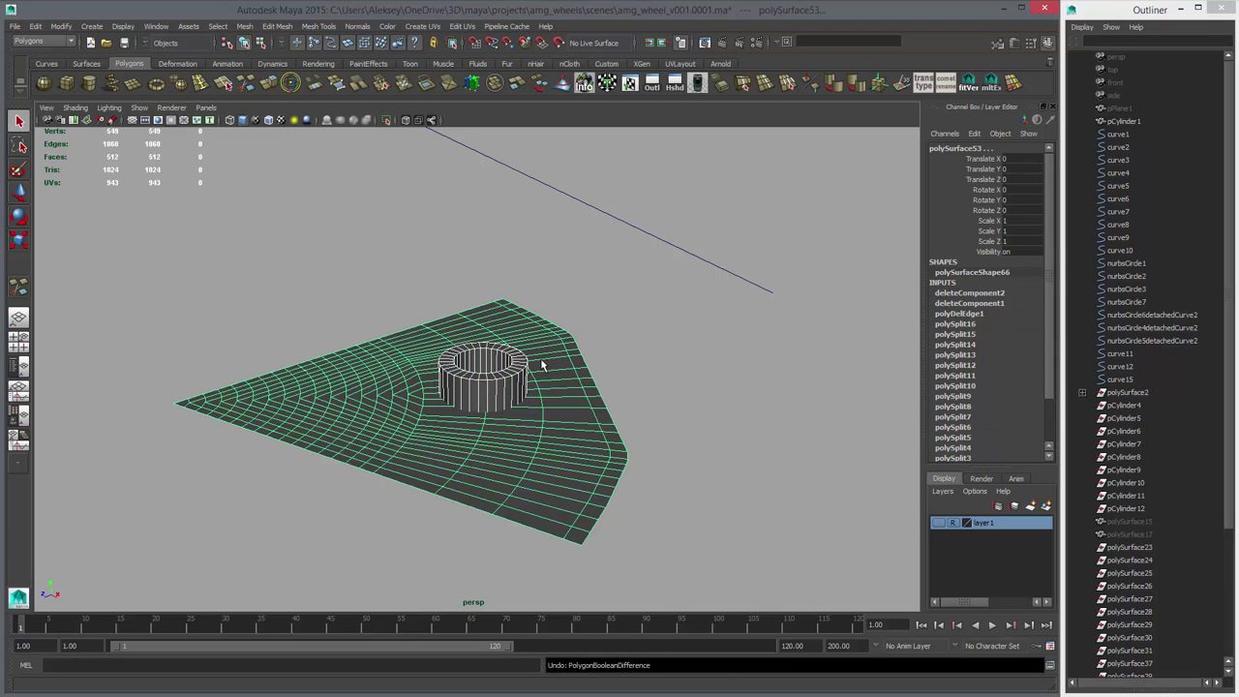
- Save the scene and delete the construction history of the wedge and the bolt ring
key(ctrl+s)
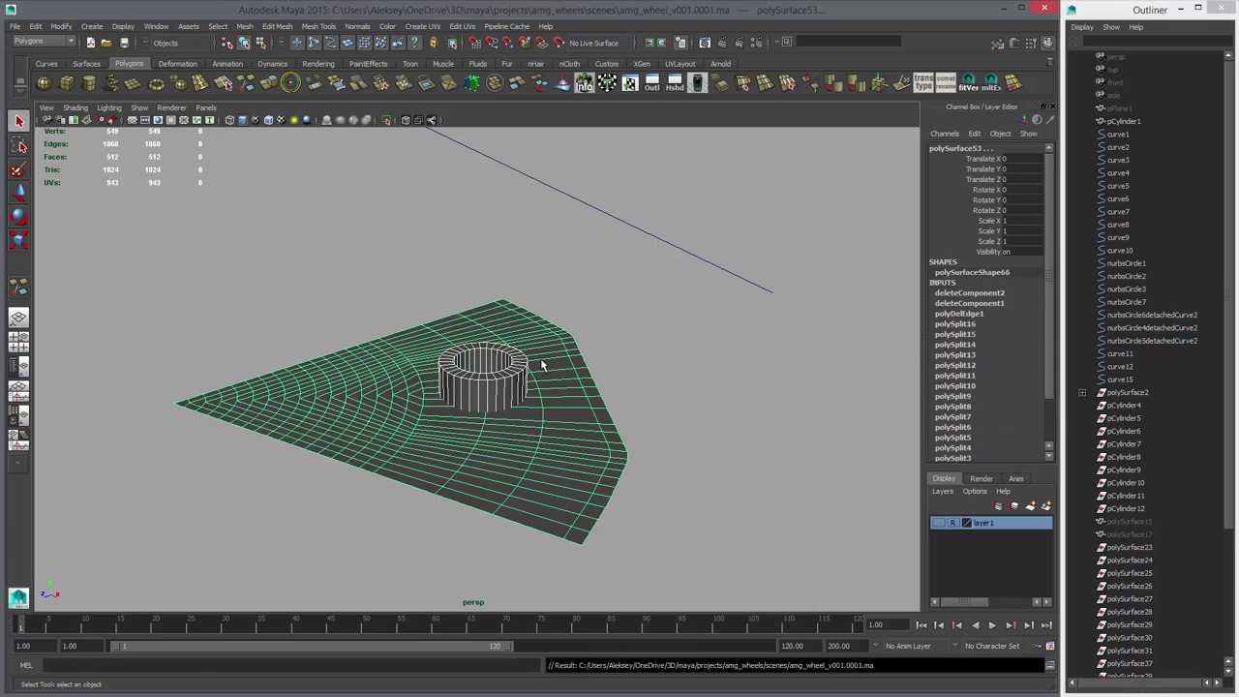
key(alt+shift+d)
alt+drag(542, 365, 523, 451)
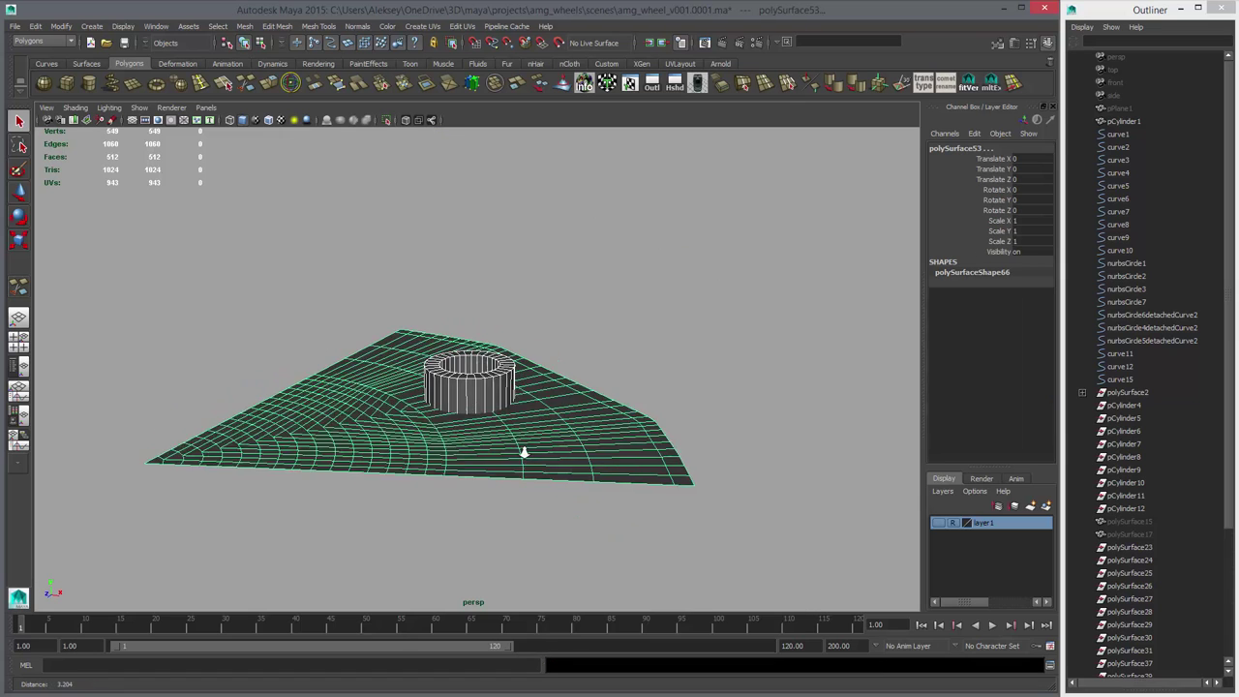
- Apply a Boolean union to the wedge and the bolt ring with Edge intersection classification
alt+right_drag(522, 451, 542, 454)
alt+drag(542, 455, 517, 415)
click(517, 415)
shift+click(425, 464)
shift+click(414, 370)
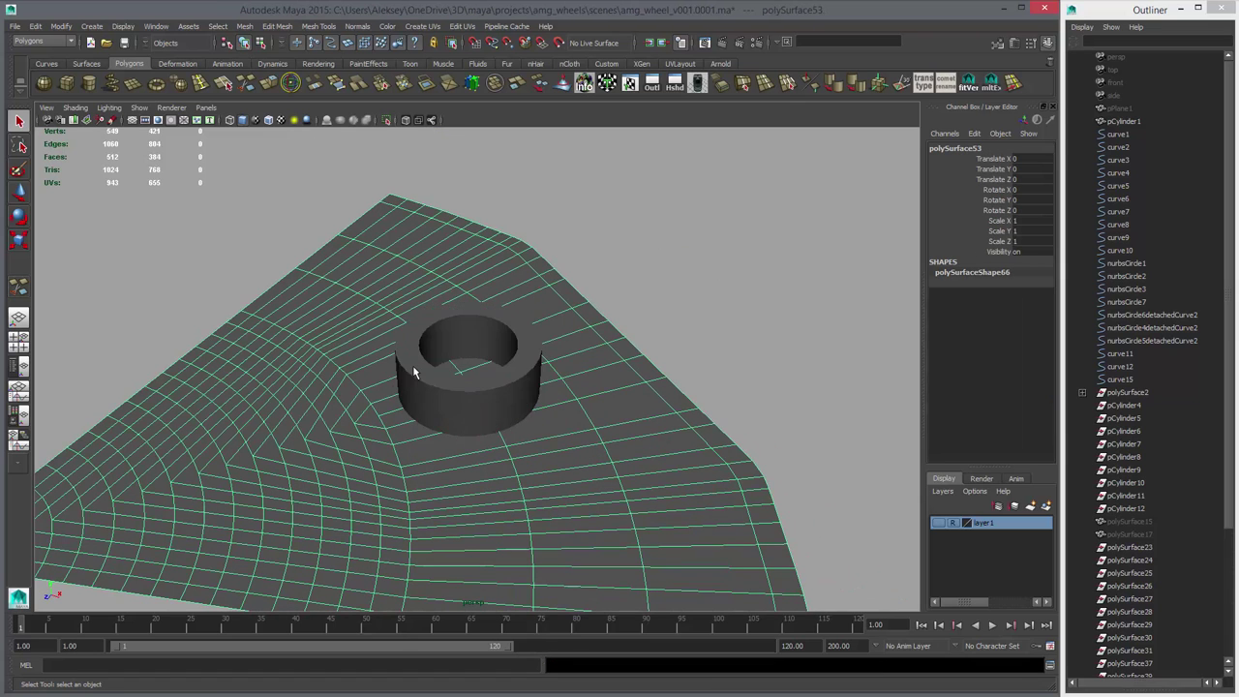
shift+click(414, 370)
click(244, 27)
mouse_move(261, 56)
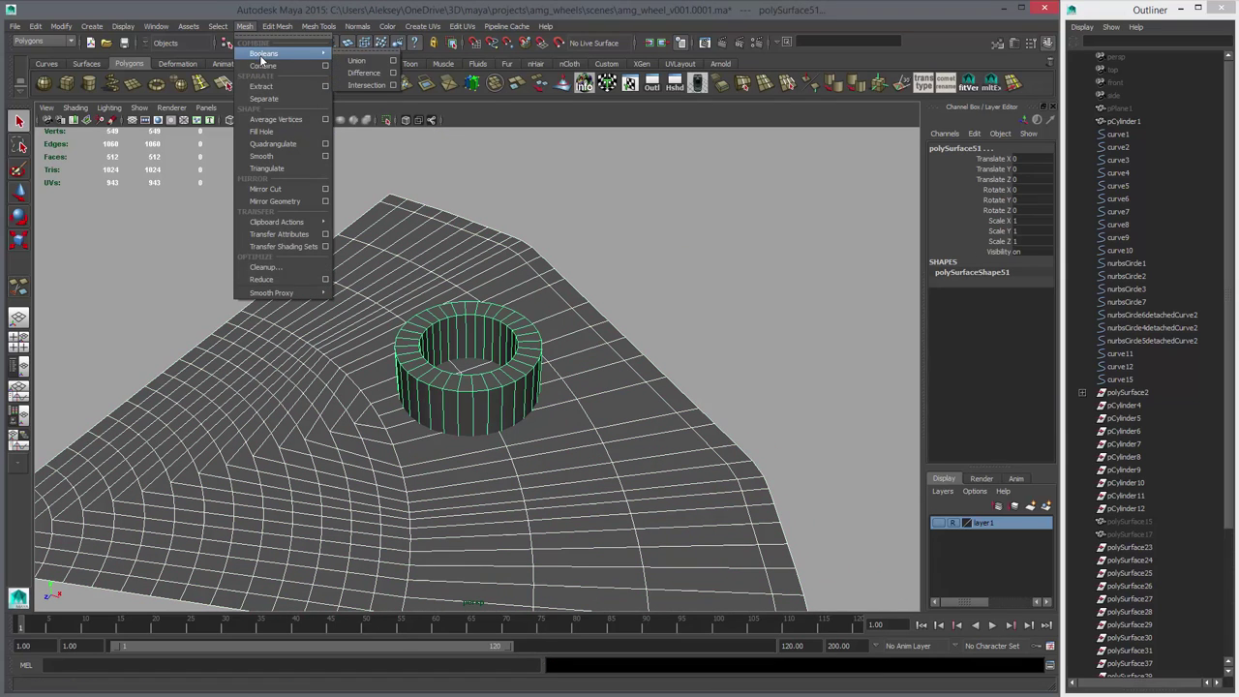
click(393, 60)
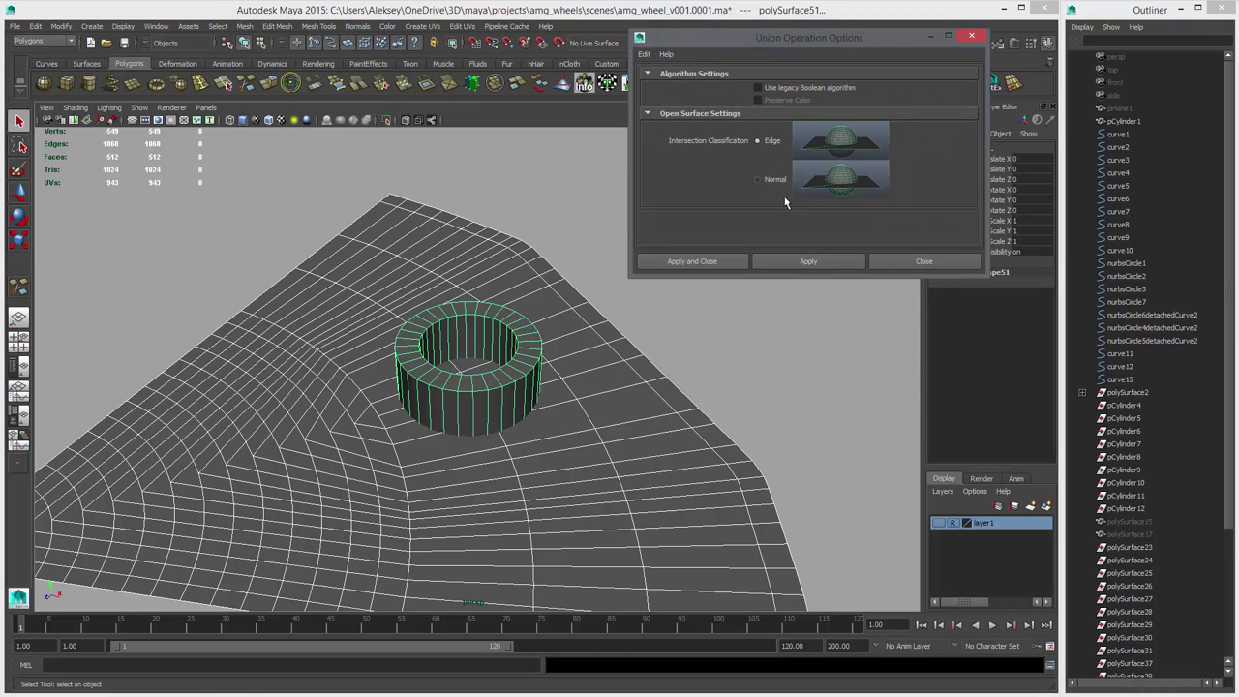
click(807, 261)
click(923, 262)
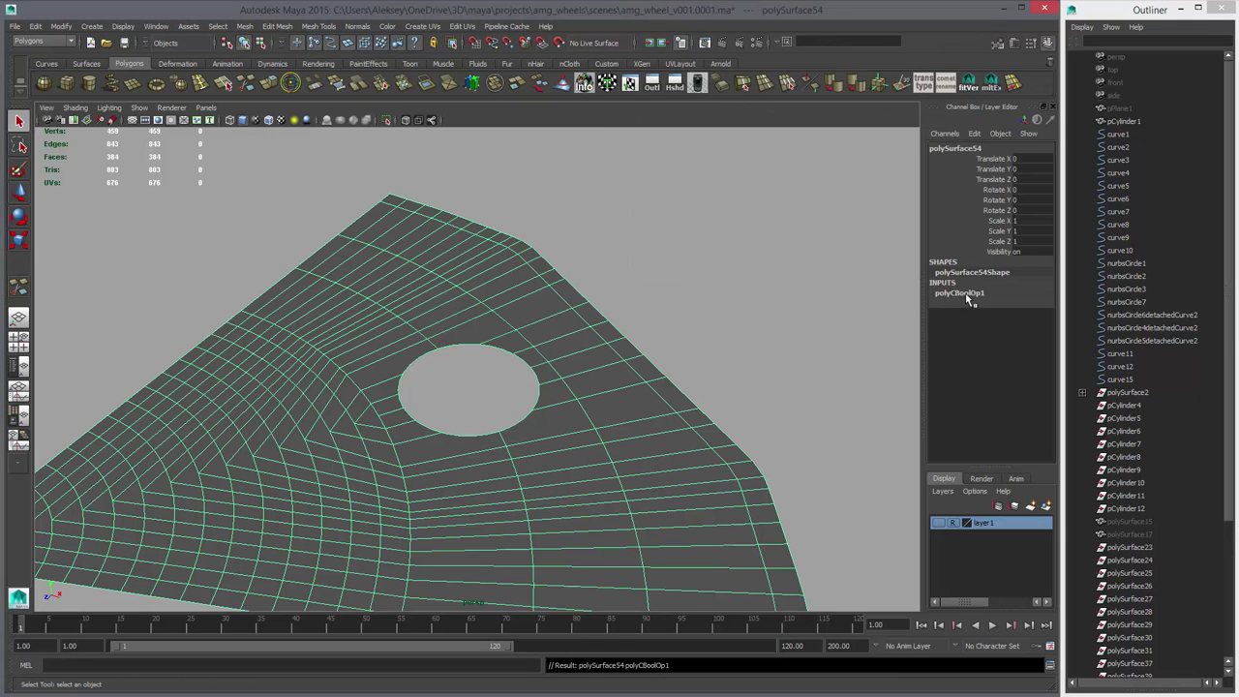
- Set the Boolean's operation to difference and delete the resulting mesh's construction history
click(1024, 304)
click(1035, 326)
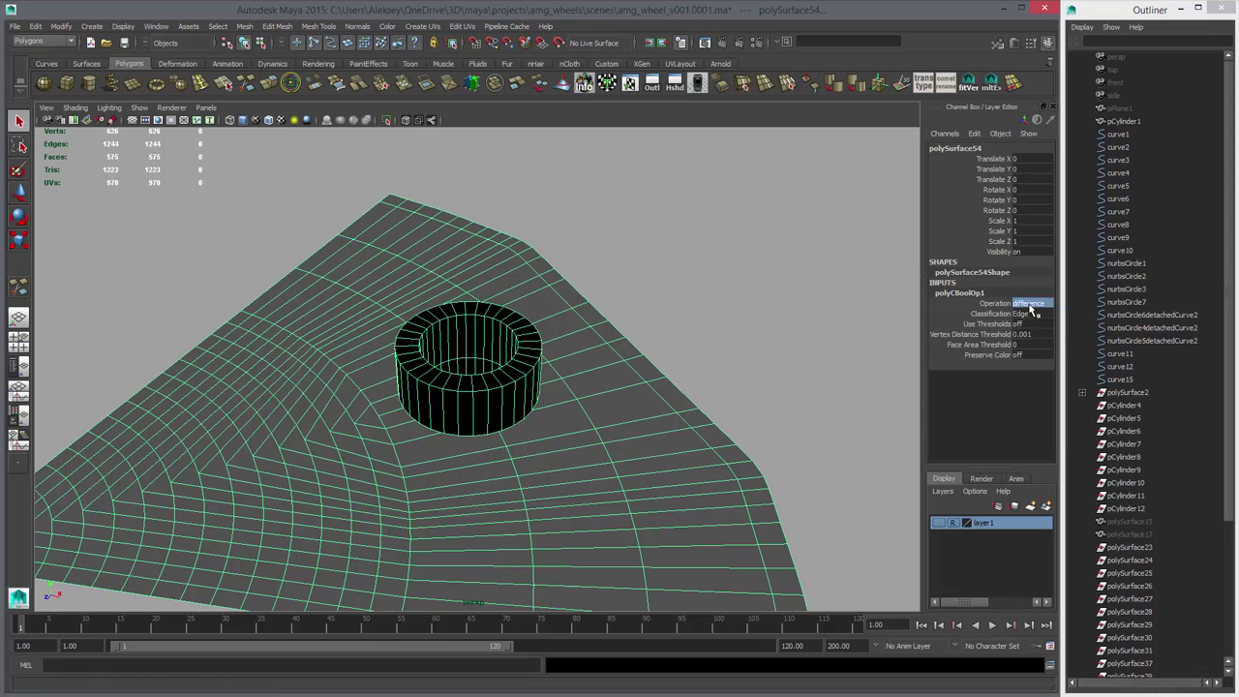
click(1032, 305)
click(1035, 326)
alt+drag(740, 339, 747, 311)
key(alt+shift+d)
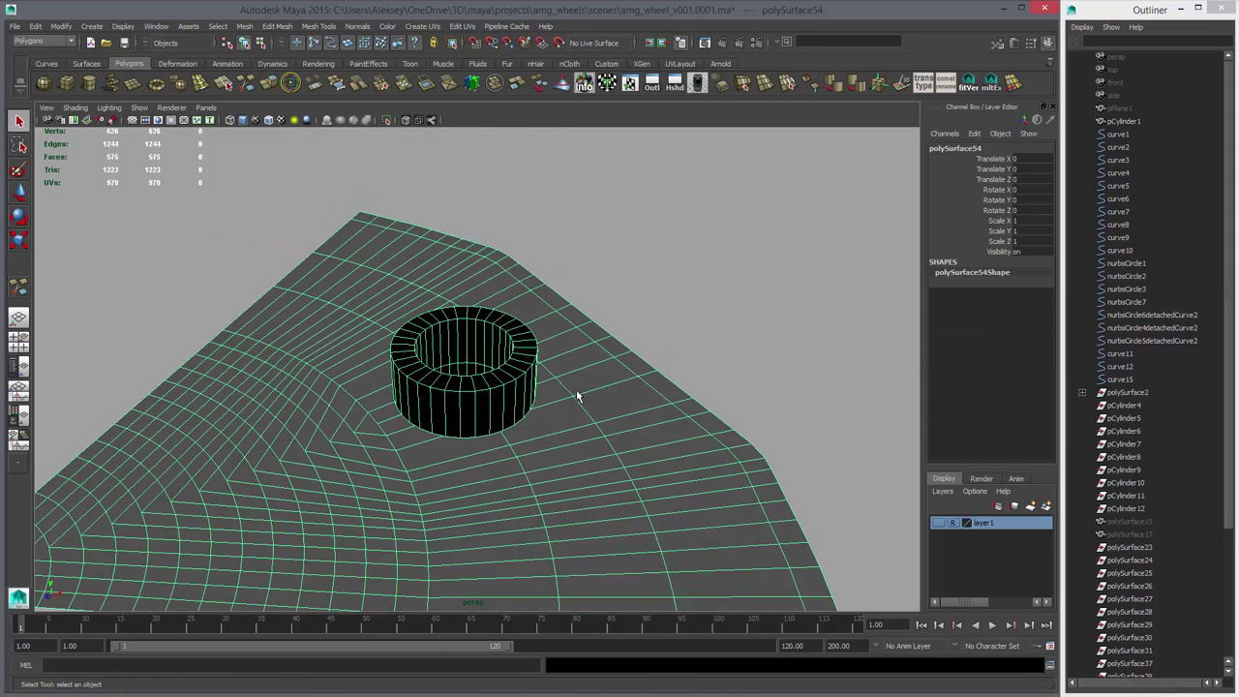
- Delete the inner and outer edge loops on the bolt ring's top rim
alt+drag(498, 394, 471, 401)
right_drag(471, 400, 471, 327)
double_click(463, 300)
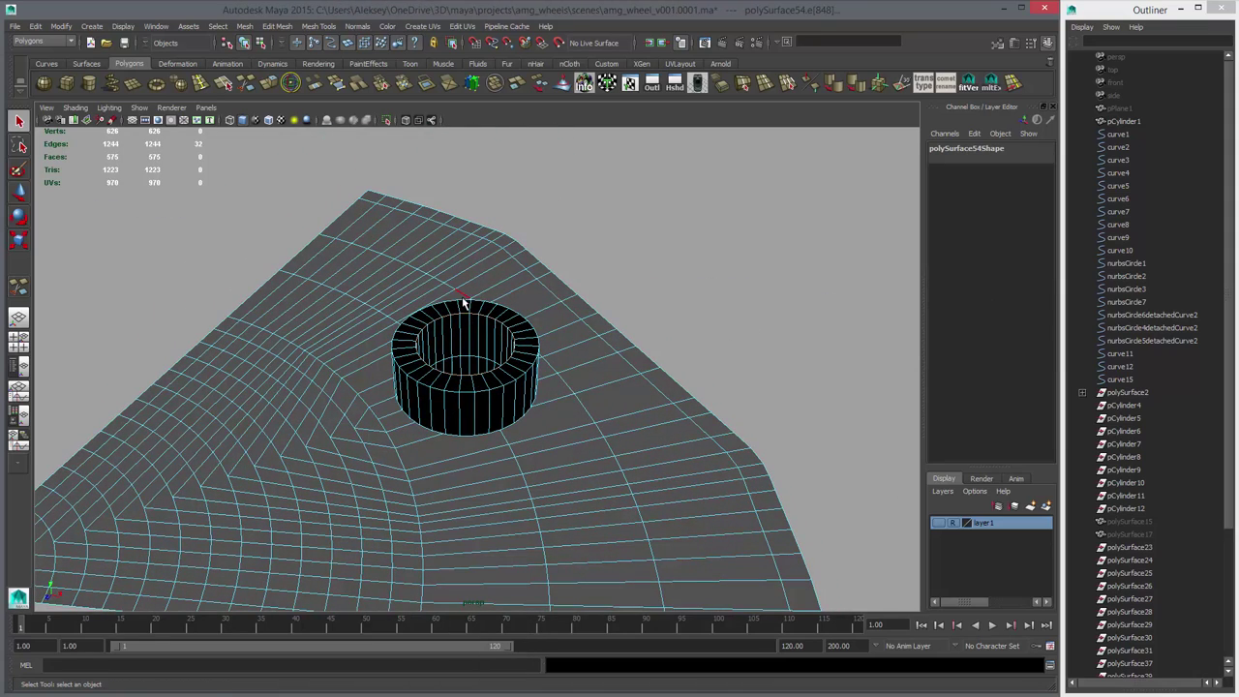
key(ctrl+z)
shift+click(492, 306)
key(Delete)
alt+drag(490, 301, 509, 268)
key(ctrl+z)
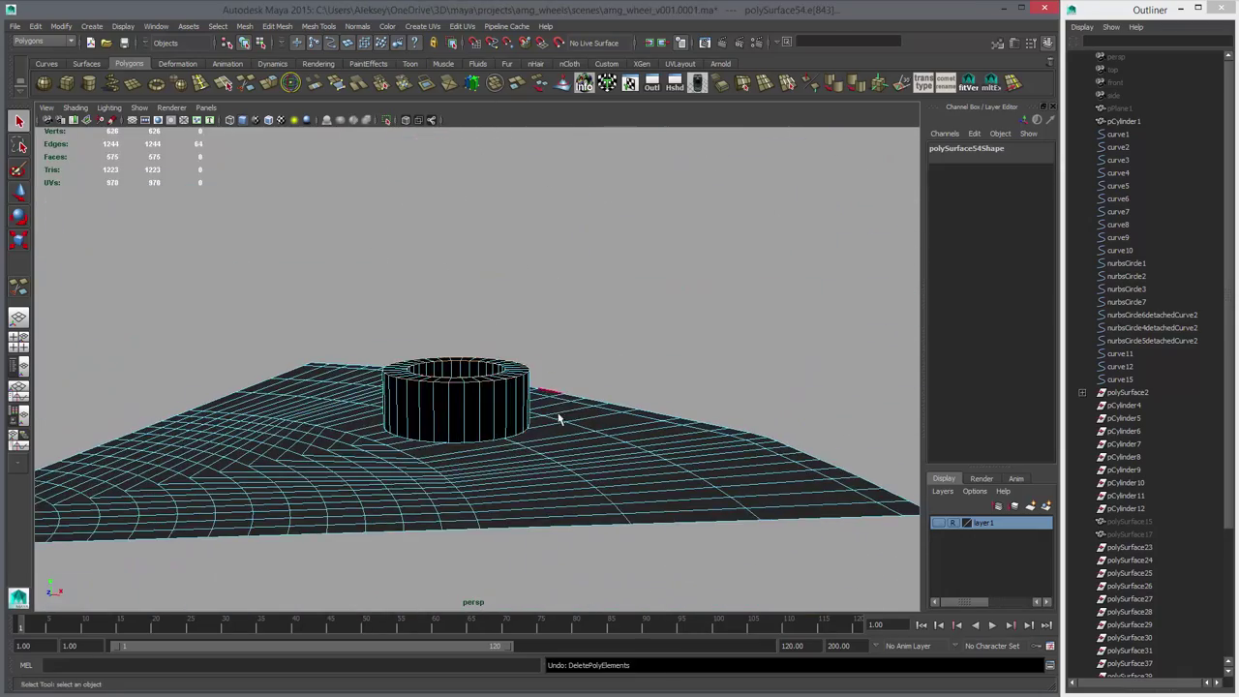
alt+drag(559, 418, 495, 435)
key(Delete)
- Delete the bolt ring's outer wall and bottom faces on the underside of the wedge
right_drag(495, 434, 477, 456)
click(481, 426)
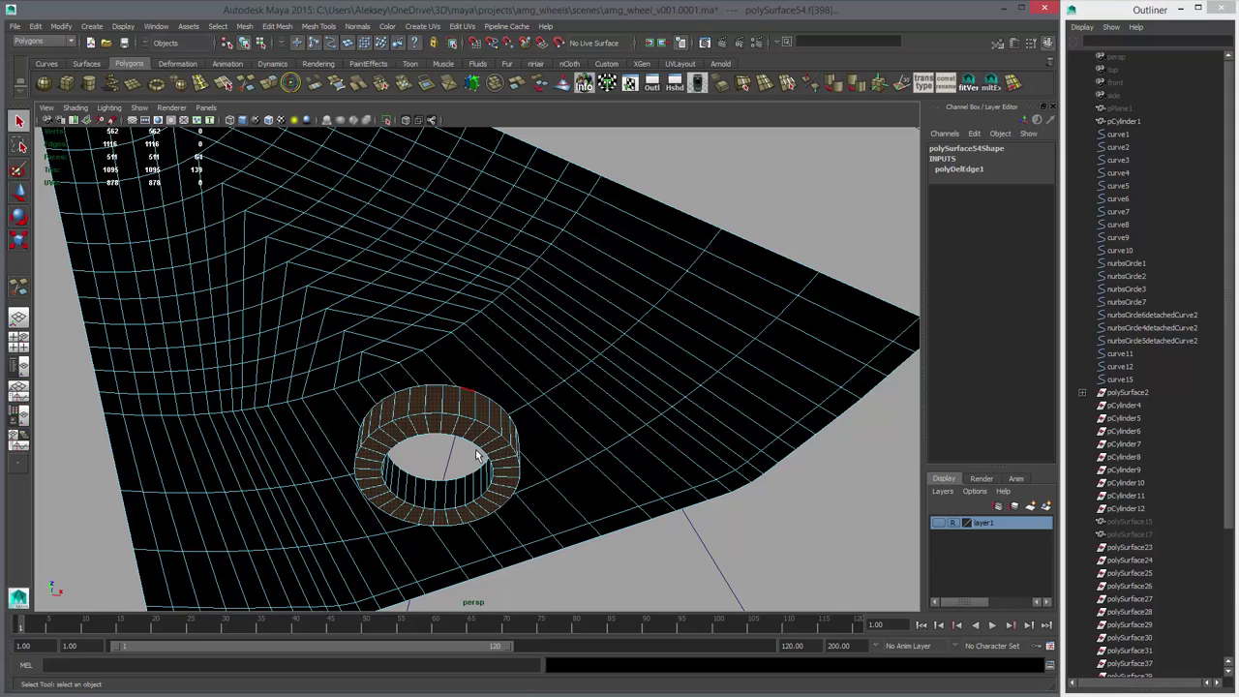
key(Delete)
- Reverse the wedge mesh's normals and delete its construction history after a smooth preview
right_drag(541, 417, 566, 397)
click(568, 399)
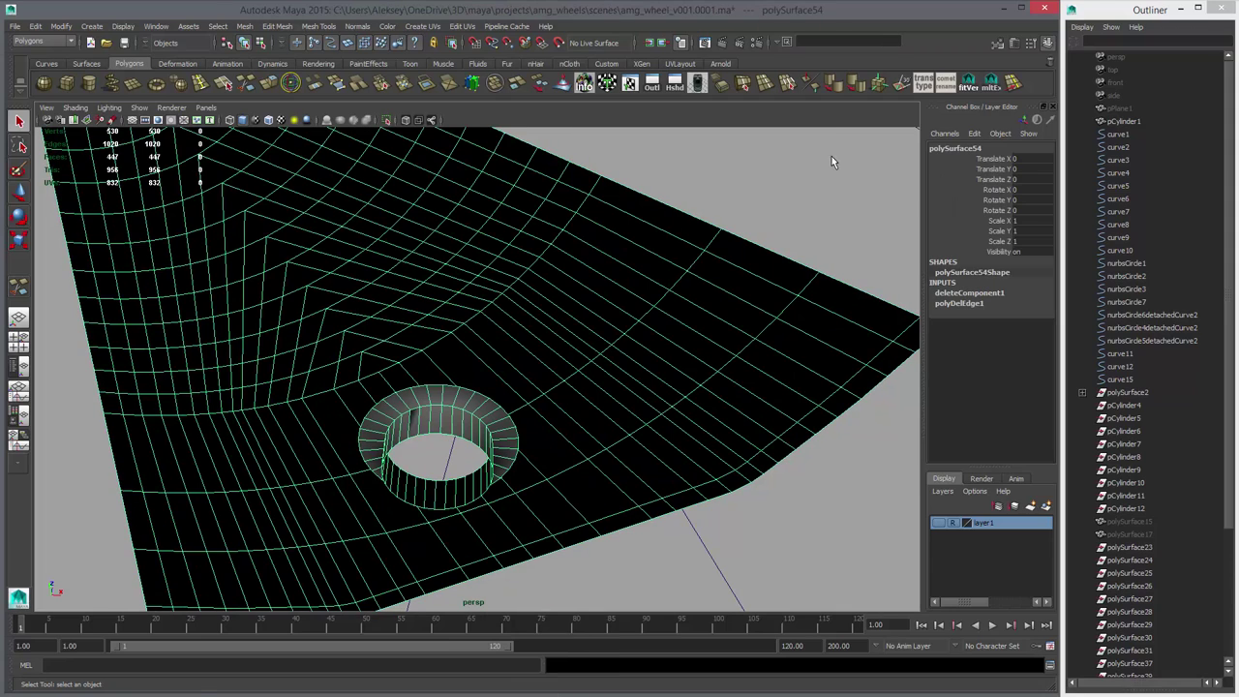
click(879, 86)
alt+drag(705, 259, 609, 366)
key(3)
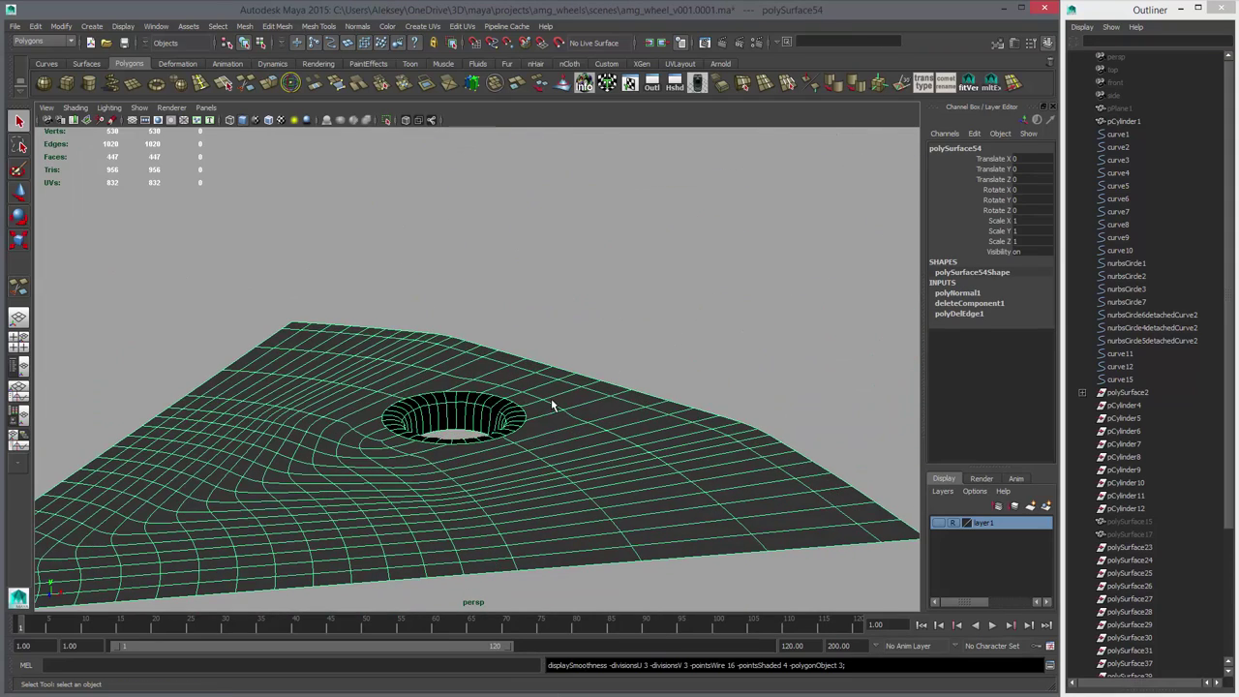
key(1)
alt+drag(535, 404, 585, 462)
alt+right_drag(585, 462, 651, 456)
key(alt+shift+d)
- Split a face by the bolt hole with the Multi-Cut tool and preview the mesh smoothed
alt+middle_drag(616, 413, 676, 461)
alt+right_drag(675, 461, 721, 464)
click(247, 85)
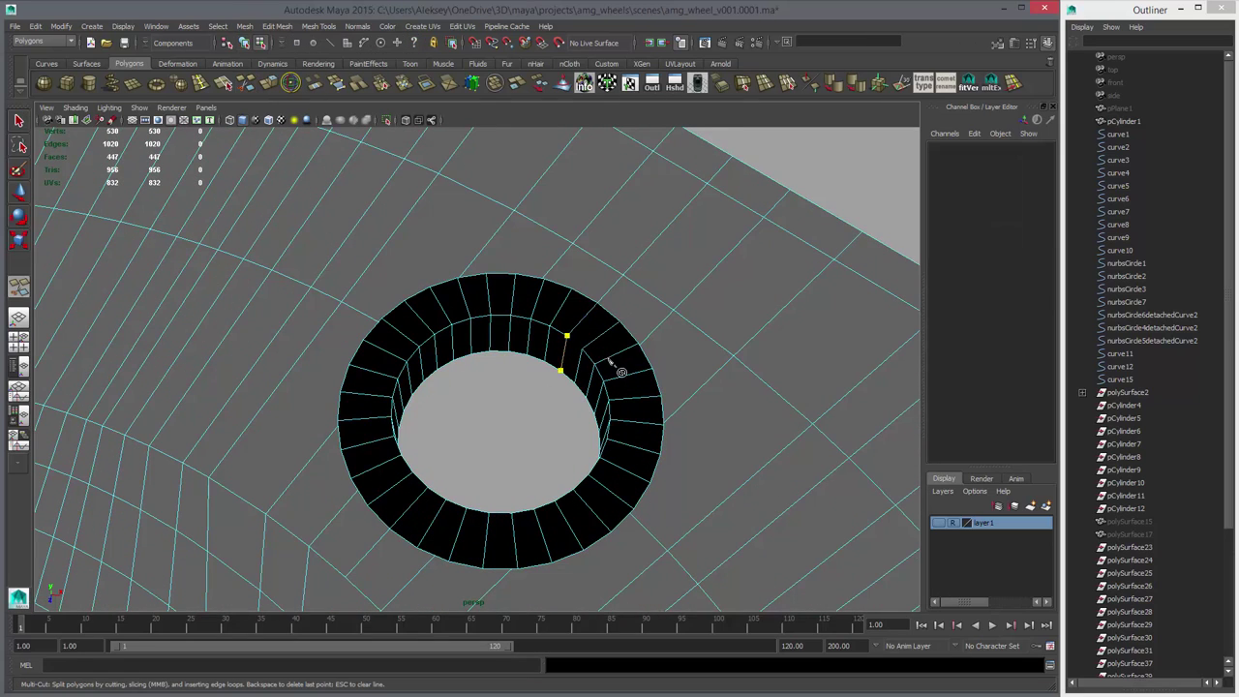
key(BackSpace)
alt+drag(679, 423, 571, 426)
key(w)
key(3)
alt+drag(668, 455, 694, 432)
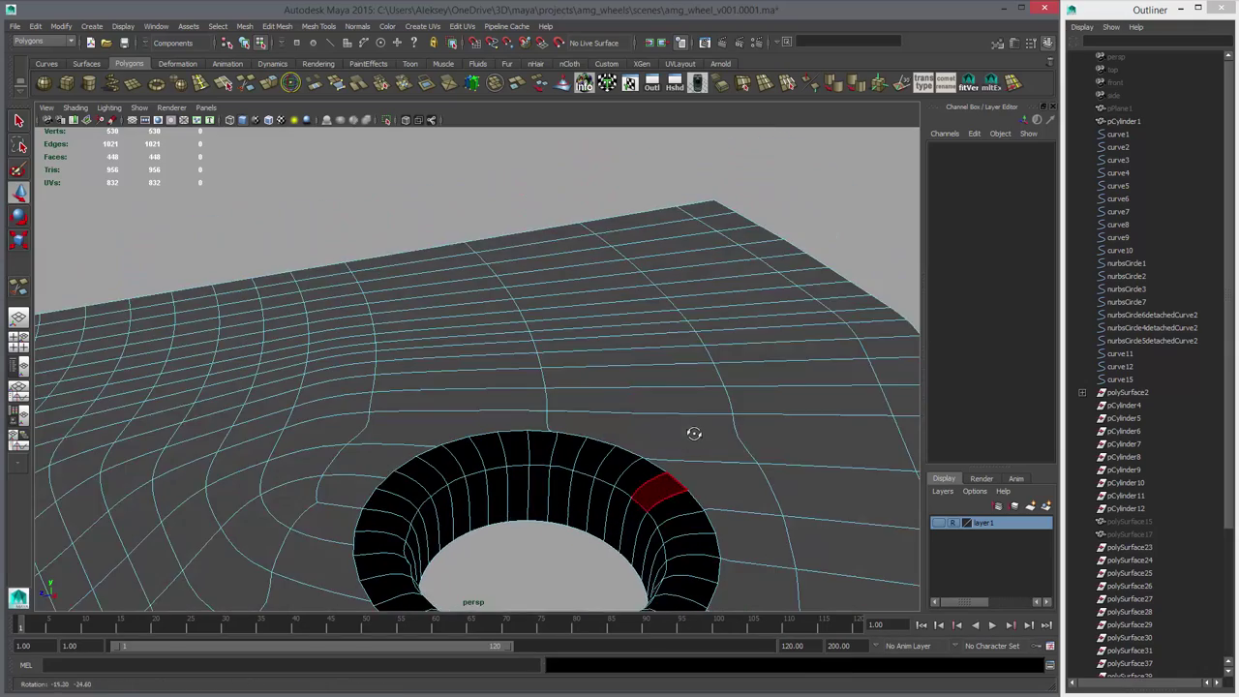
- Reverse the split mesh's normals and delete its construction history, checking it with smooth preview
key(1)
alt+right_drag(694, 431, 744, 671)
click(670, 398)
click(679, 520)
key(3)
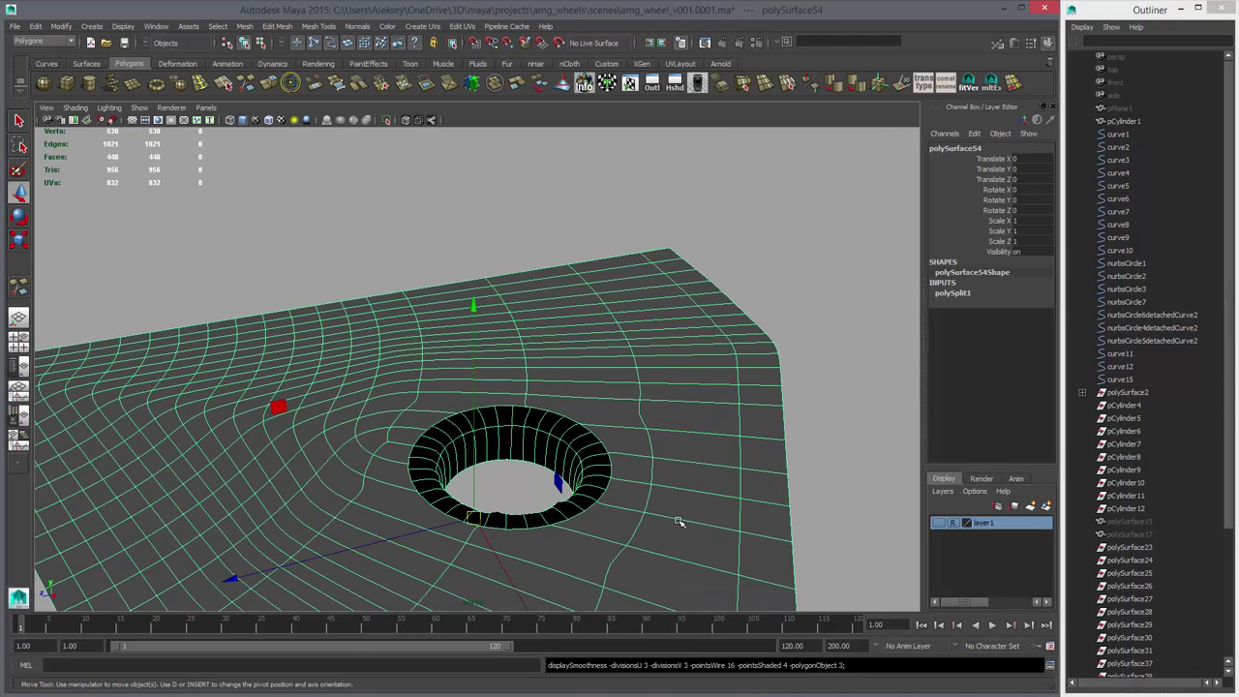
key(1)
alt+drag(650, 545, 650, 469)
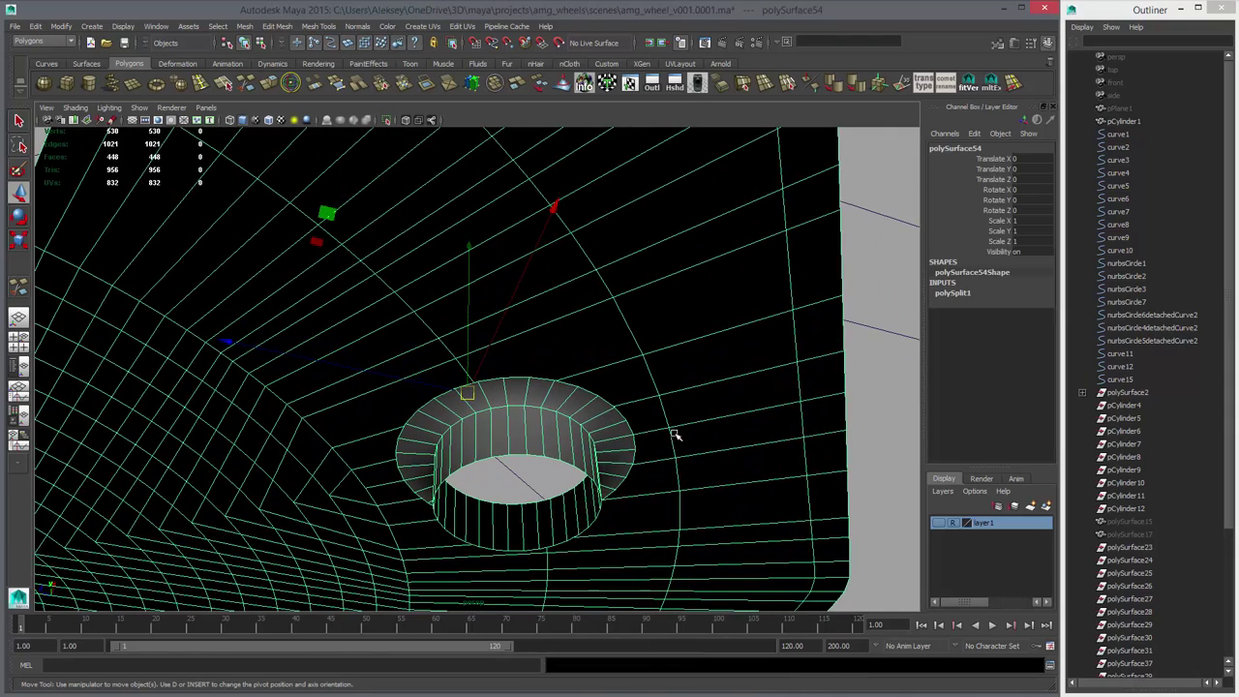
click(879, 82)
key(alt+shift+d)
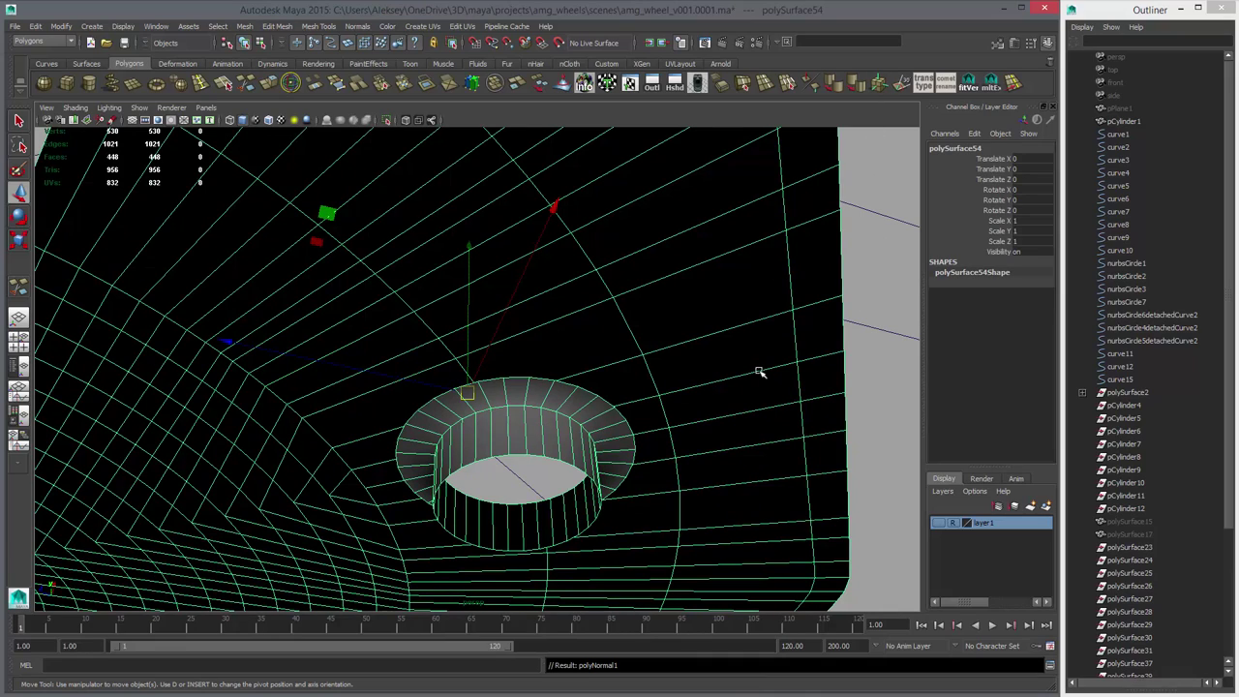
key(3)
key(1)
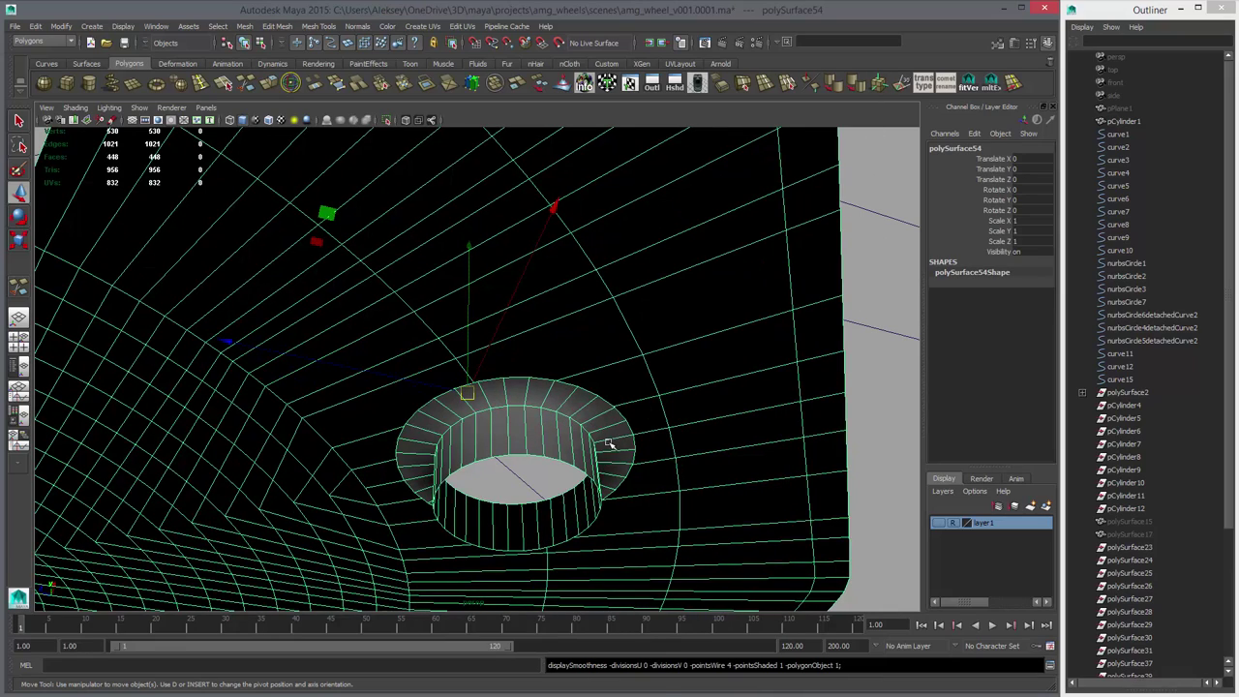
- Check the mesh's connectivity by selecting its whole face shell and an edge run along the hole's inner rim
right_drag(609, 456, 609, 496)
double_click(600, 437)
alt+drag(627, 466, 619, 563)
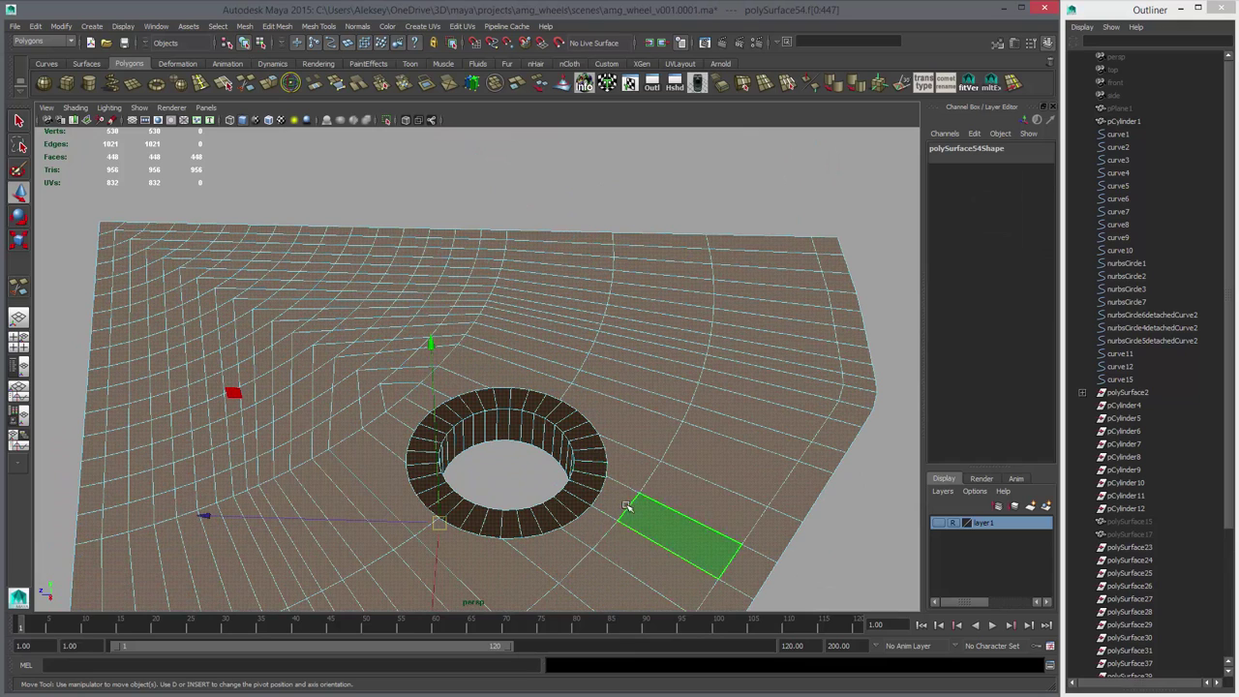
right_drag(556, 475, 549, 426)
click(542, 416)
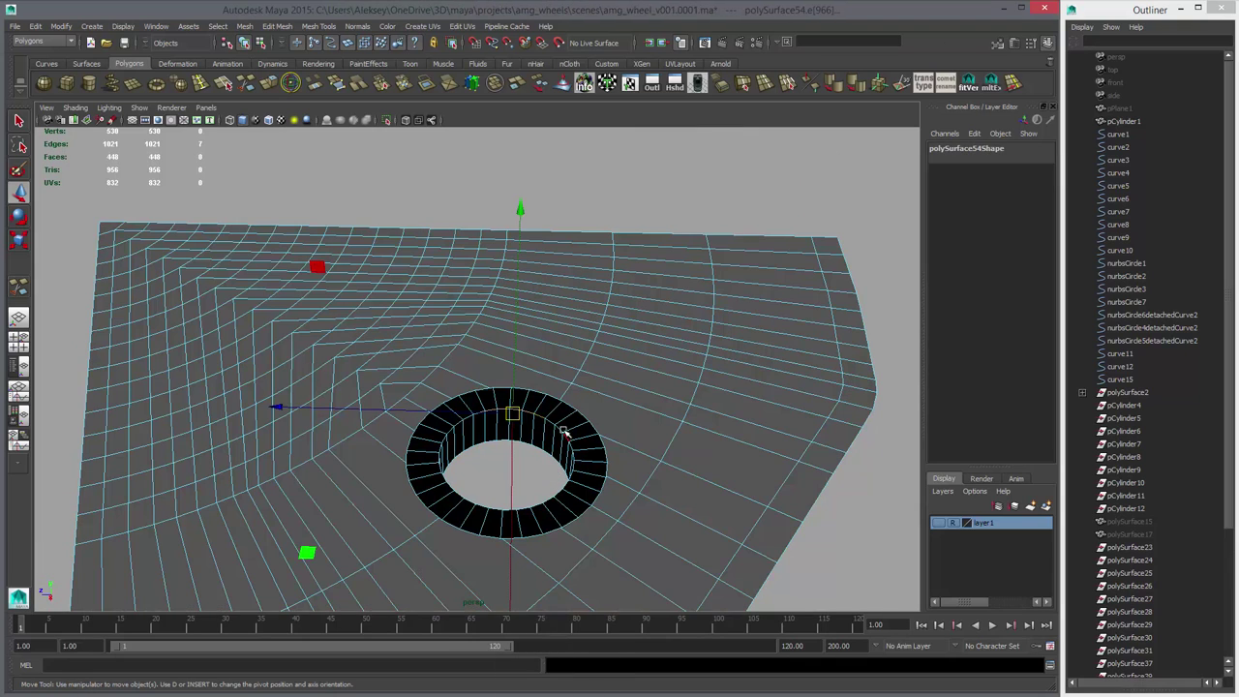
- Change the viewport's renderer and inspect the bolt hole's shading with and without smooth preview
click(172, 109)
click(182, 137)
alt+drag(595, 443, 644, 450)
alt+right_drag(644, 450, 716, 547)
key(3)
key(1)
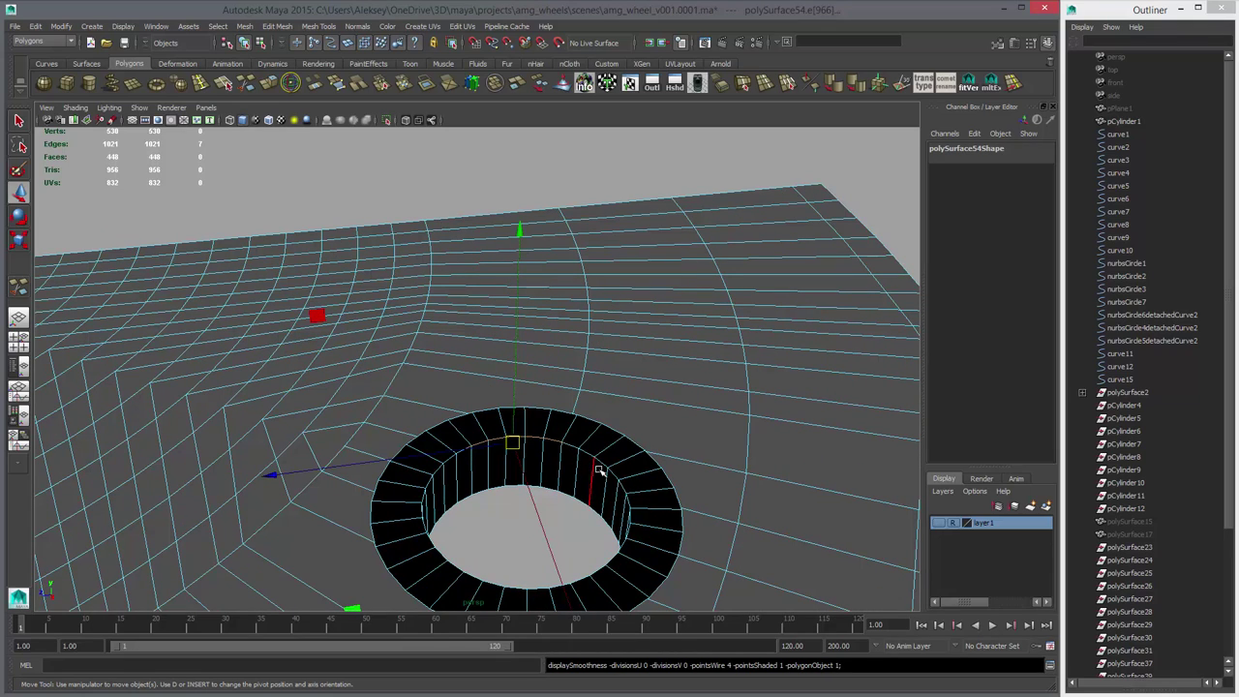
- Delete the redundant vertices around the bolt hole and preview the mesh smoothed
right_drag(610, 471, 513, 443)
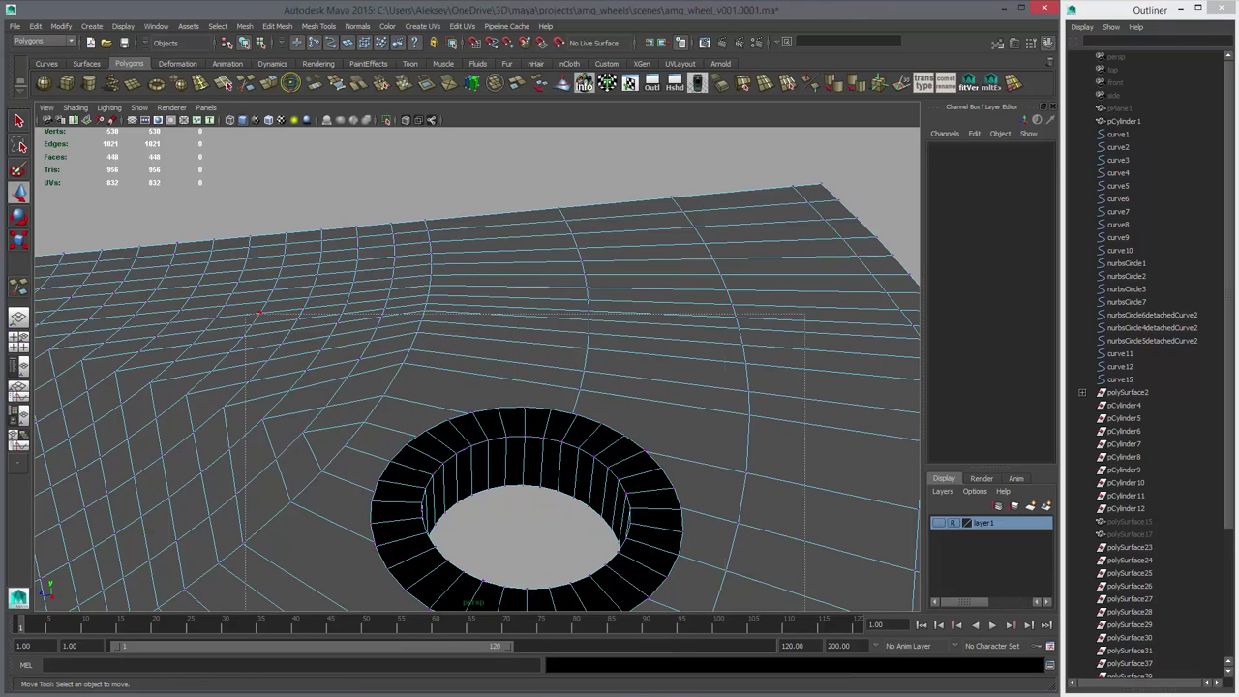
drag(215, 280, 719, 567)
alt+middle_drag(719, 567, 683, 483)
alt+right_drag(684, 483, 622, 470)
alt+middle_drag(622, 471, 643, 516)
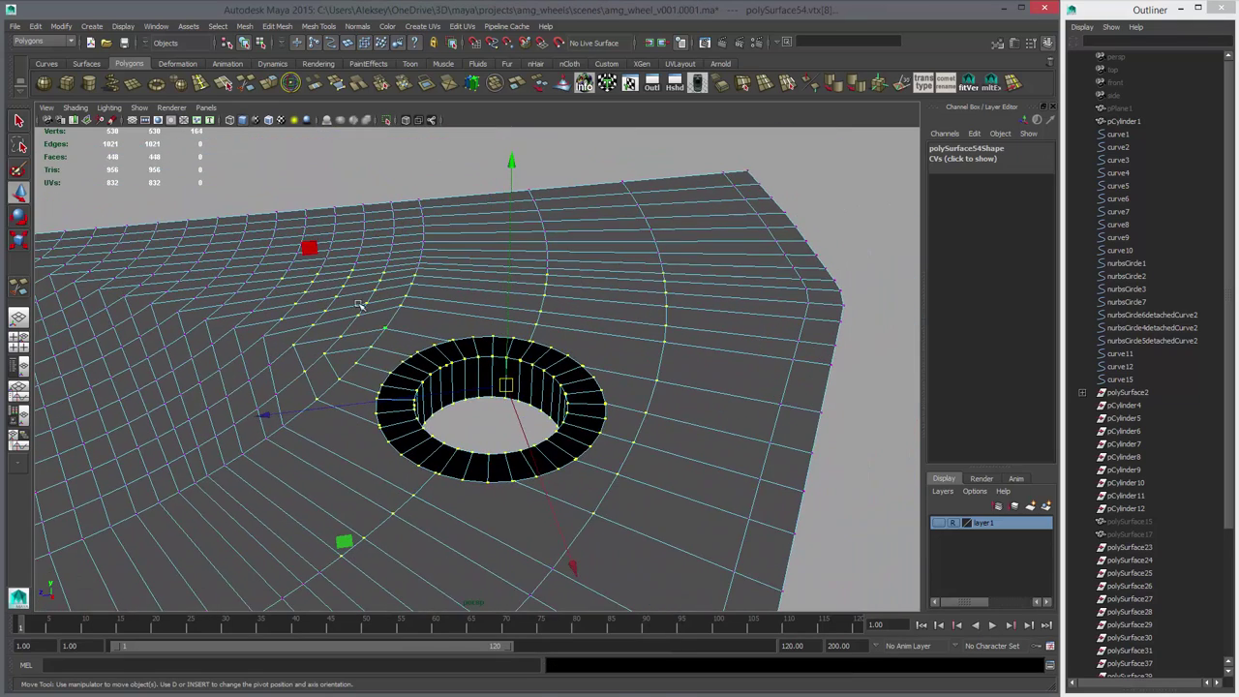
drag(354, 300, 672, 527)
key(Delete)
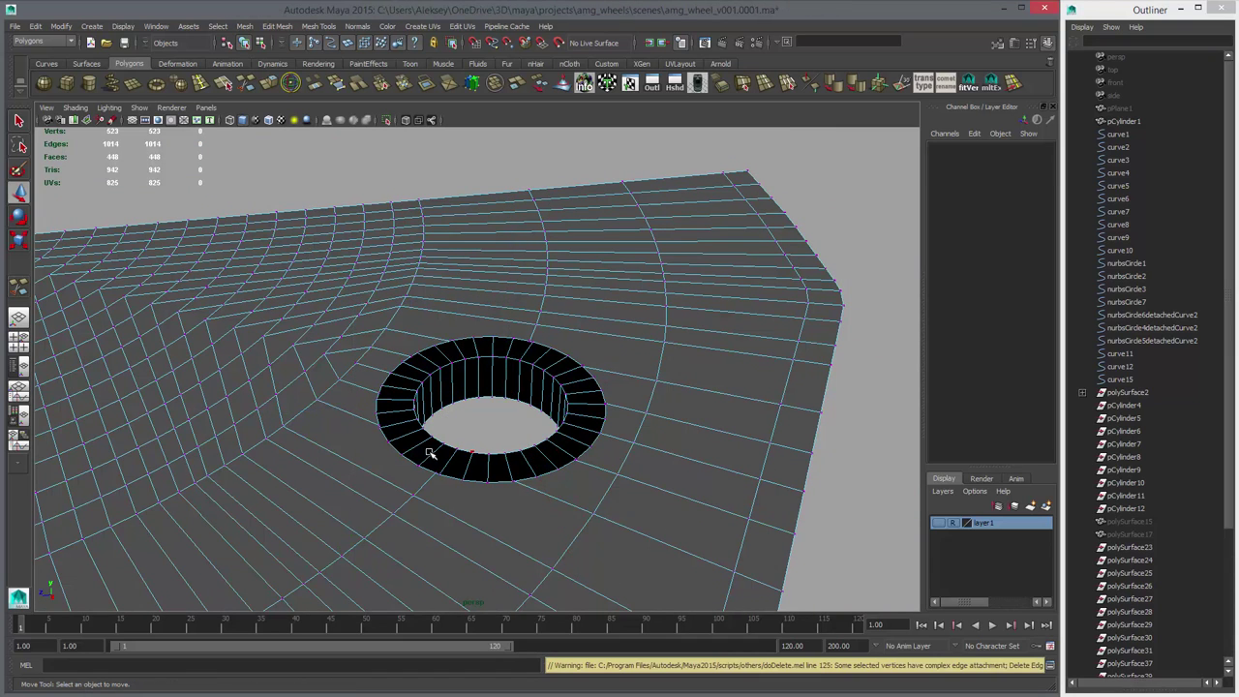
alt+right_drag(430, 453, 664, 442)
key(3)
key(1)
- Reverse the normals of the bolt hole's face shell and check the whole mesh in smooth preview
right_drag(589, 381, 578, 418)
double_click(552, 358)
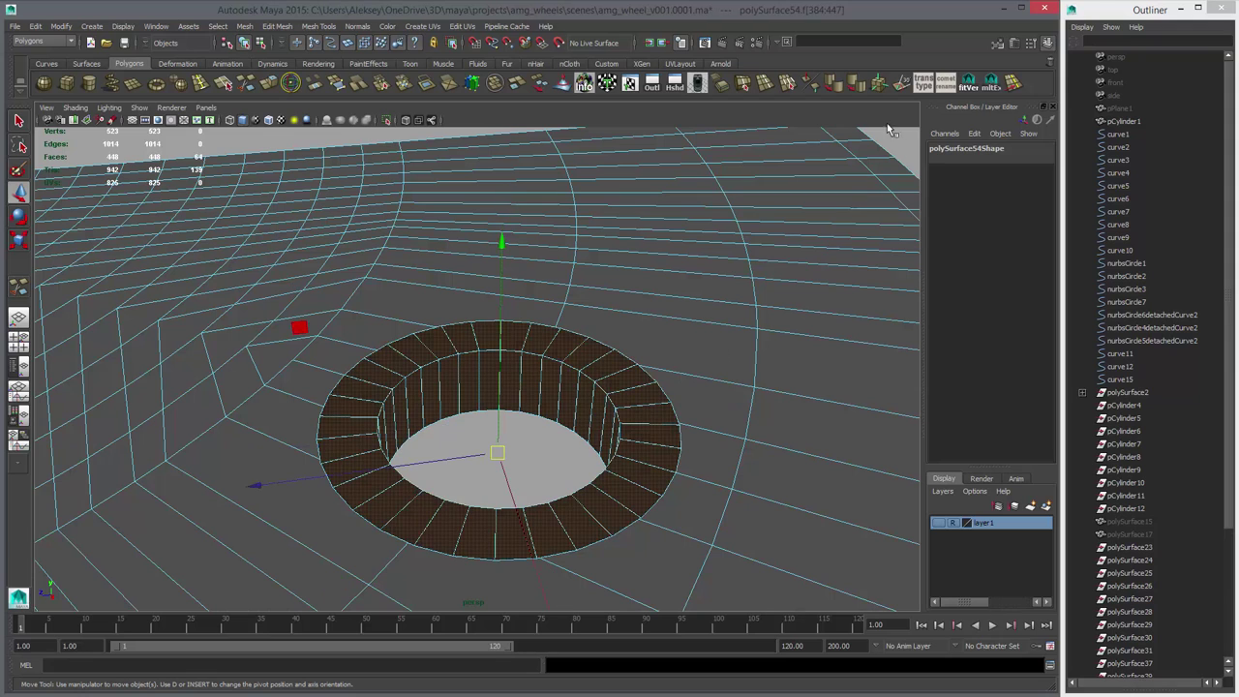
click(813, 84)
right_drag(691, 328, 716, 319)
click(700, 338)
key(3)
alt+right_drag(749, 378, 691, 409)
key(1)
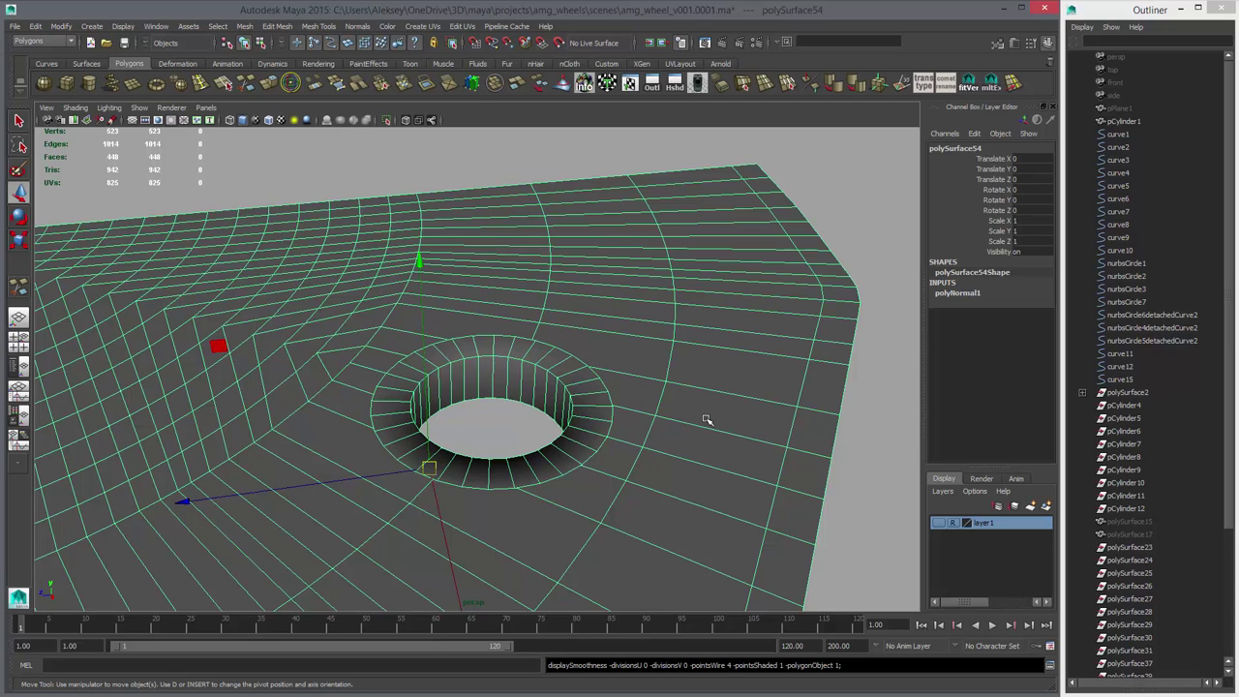
- Delete the mesh's construction history, save the scene and clear the selection
key(alt+shift+d)
key(ctrl+s)
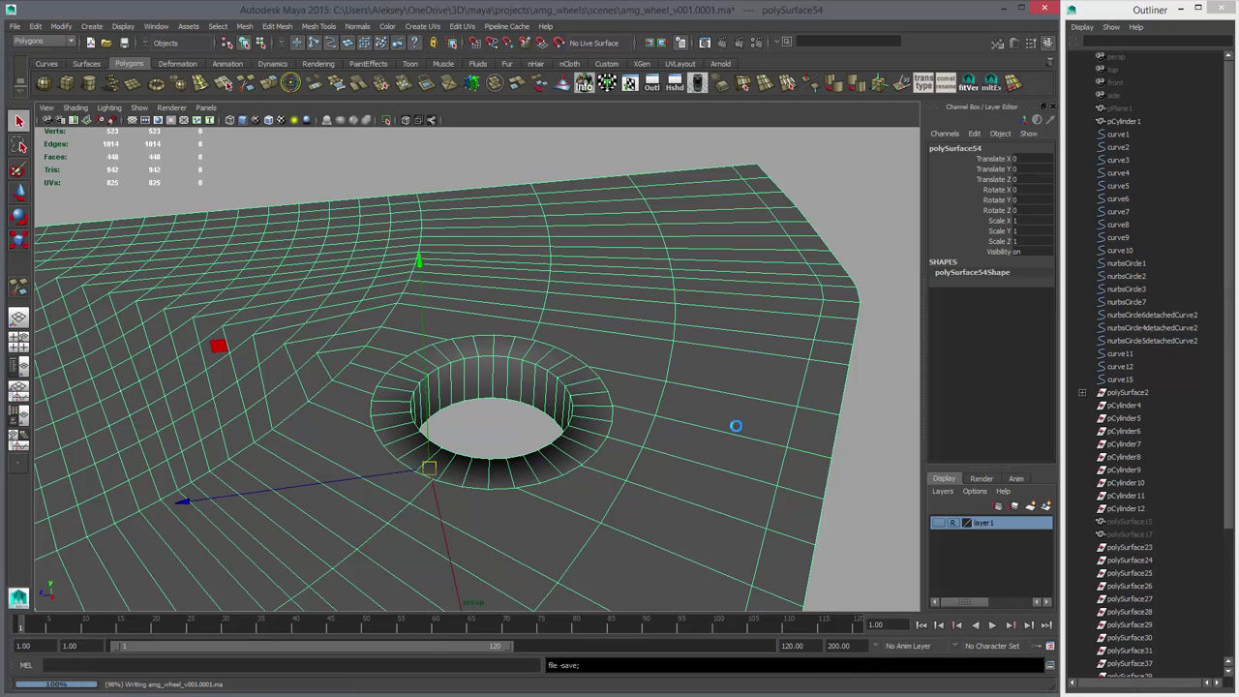
click(843, 436)
- Check the bolt hole's shading with and without smooth preview and merge the mesh's coincident vertices
alt+drag(558, 448, 692, 460)
alt+right_drag(692, 460, 806, 535)
alt+drag(705, 501, 785, 439)
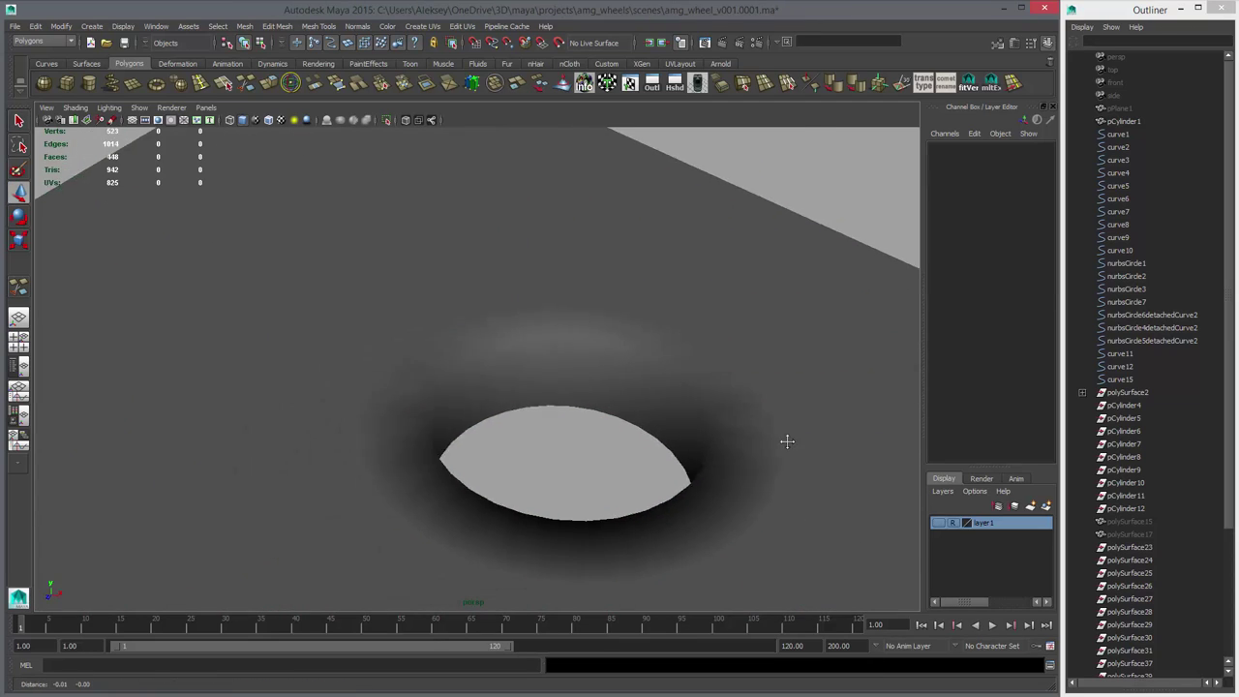
alt+right_drag(785, 440, 567, 434)
click(579, 466)
alt+drag(661, 474, 573, 484)
alt+right_drag(573, 484, 693, 538)
alt+drag(638, 411, 497, 411)
key(3)
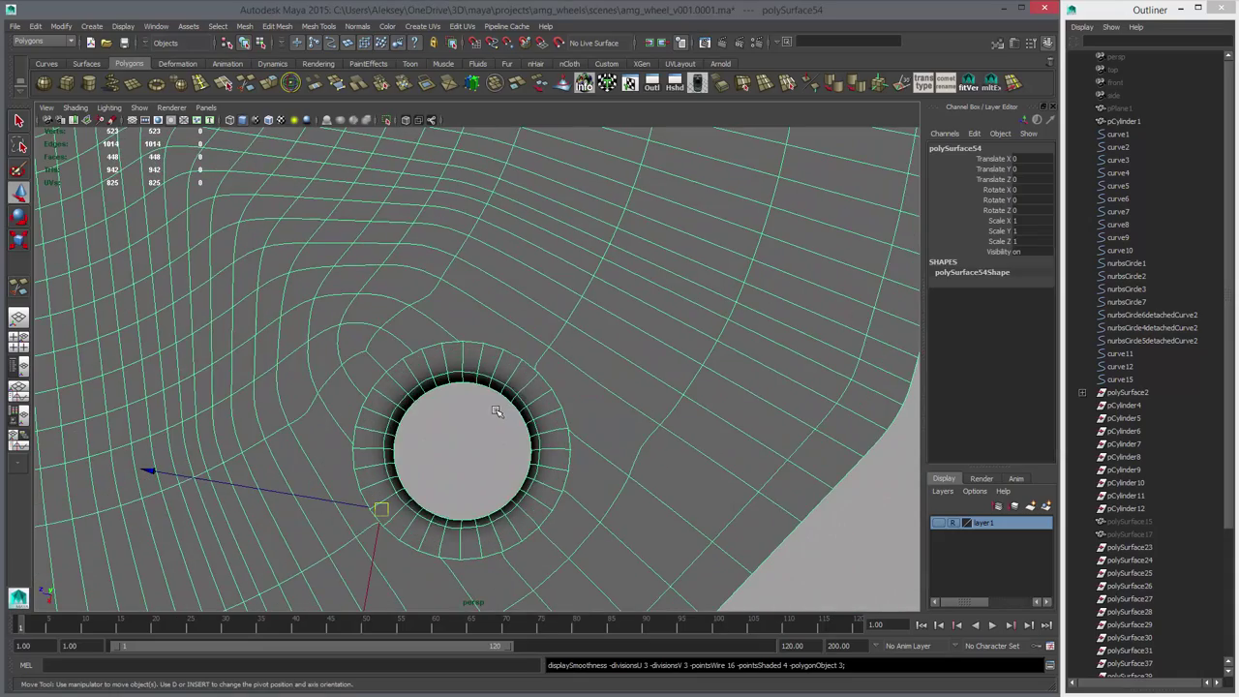
key(1)
click(383, 85)
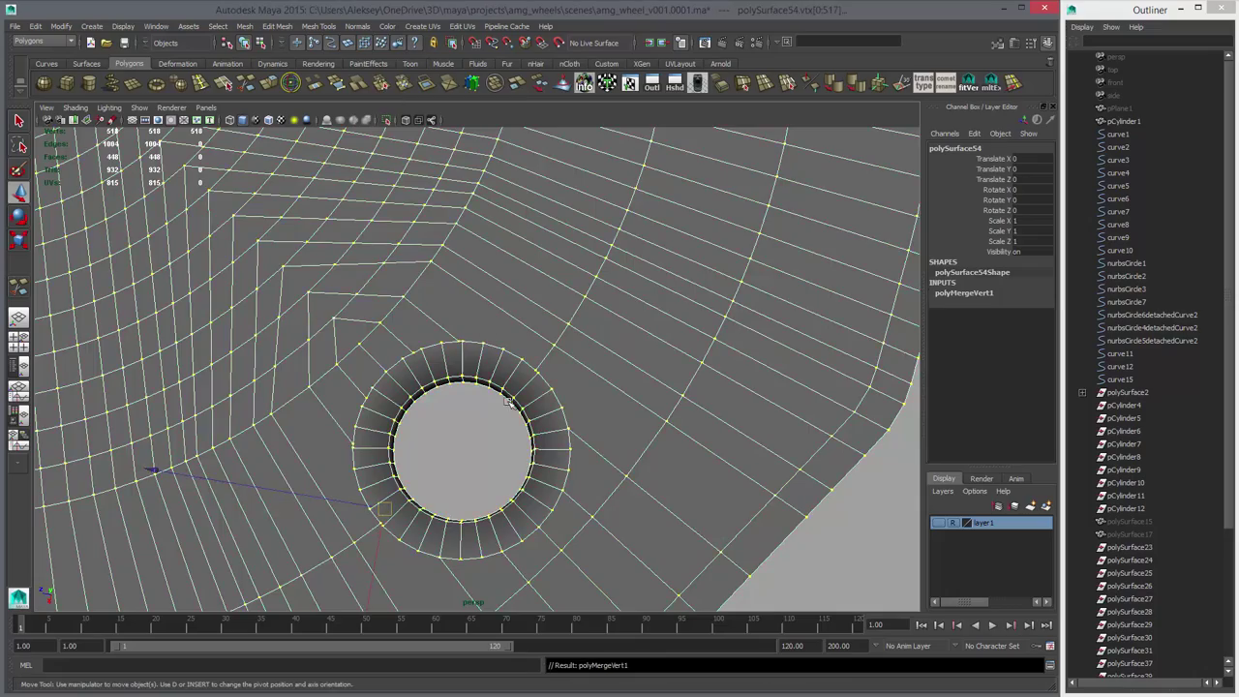
- Delete eight edges linking the bolt hole's outer rim to the surrounding mesh
alt+drag(505, 505, 497, 423)
alt+right_drag(498, 423, 556, 390)
alt+drag(555, 390, 409, 253)
right_drag(469, 272, 471, 241)
key(q)
click(469, 246)
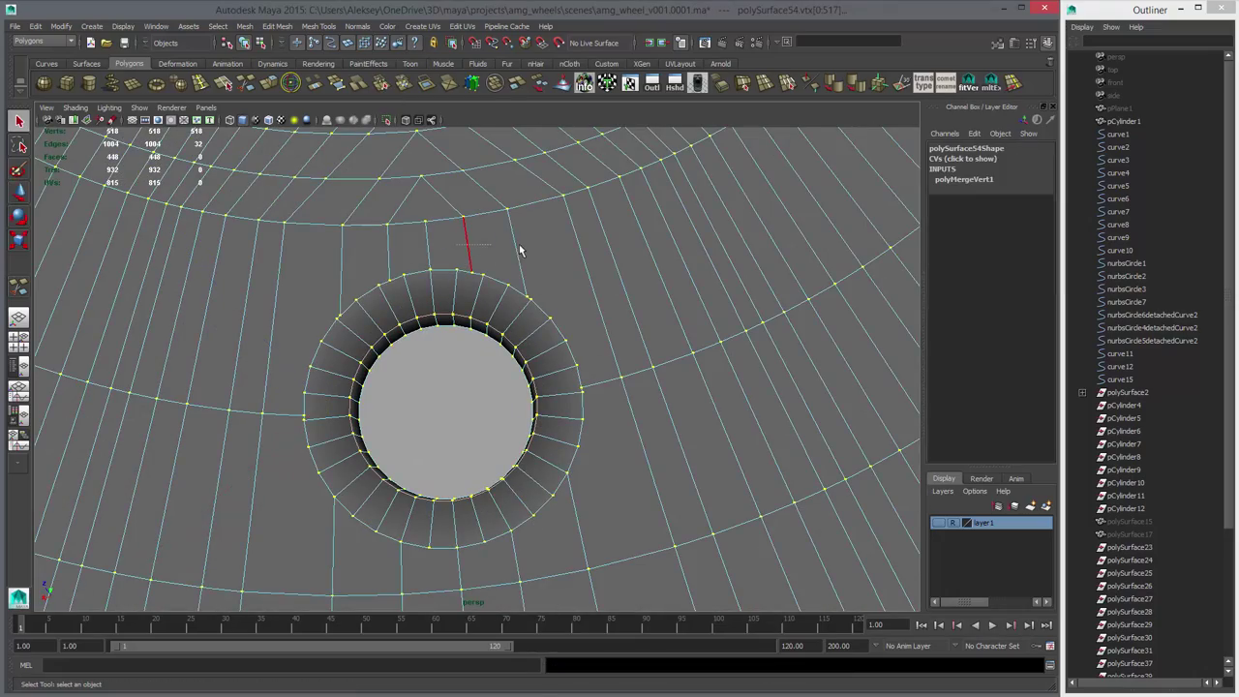
shift+click(520, 251)
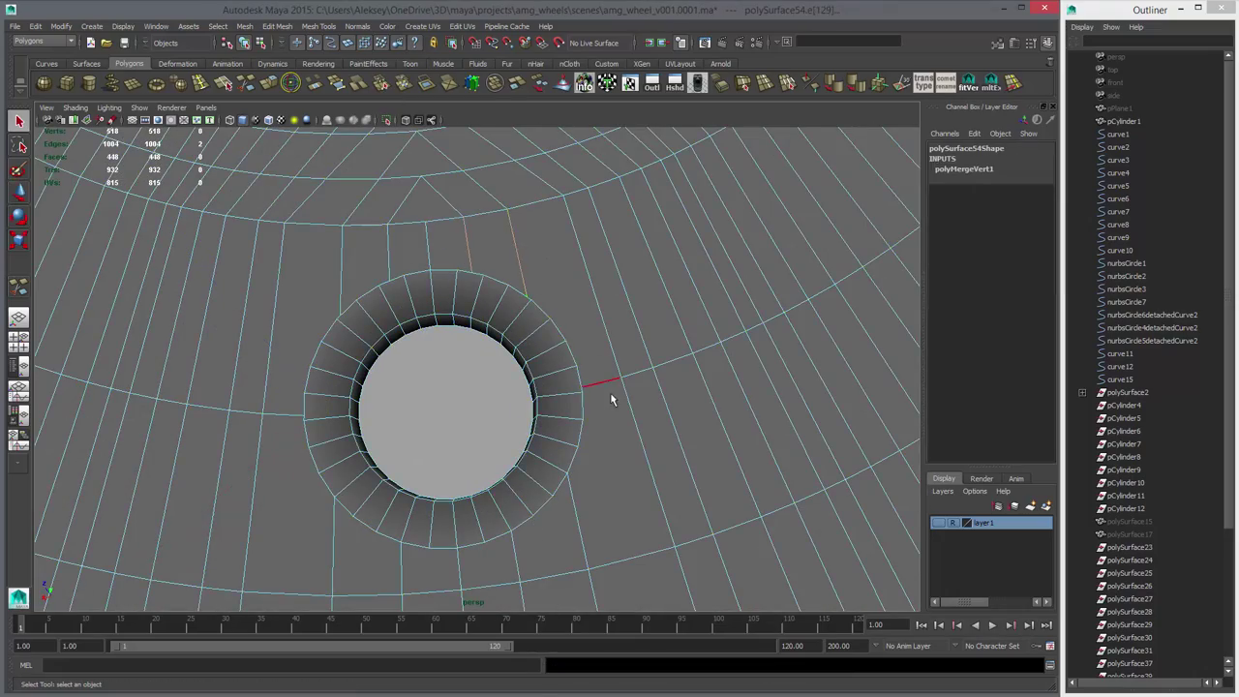
shift+click(534, 555)
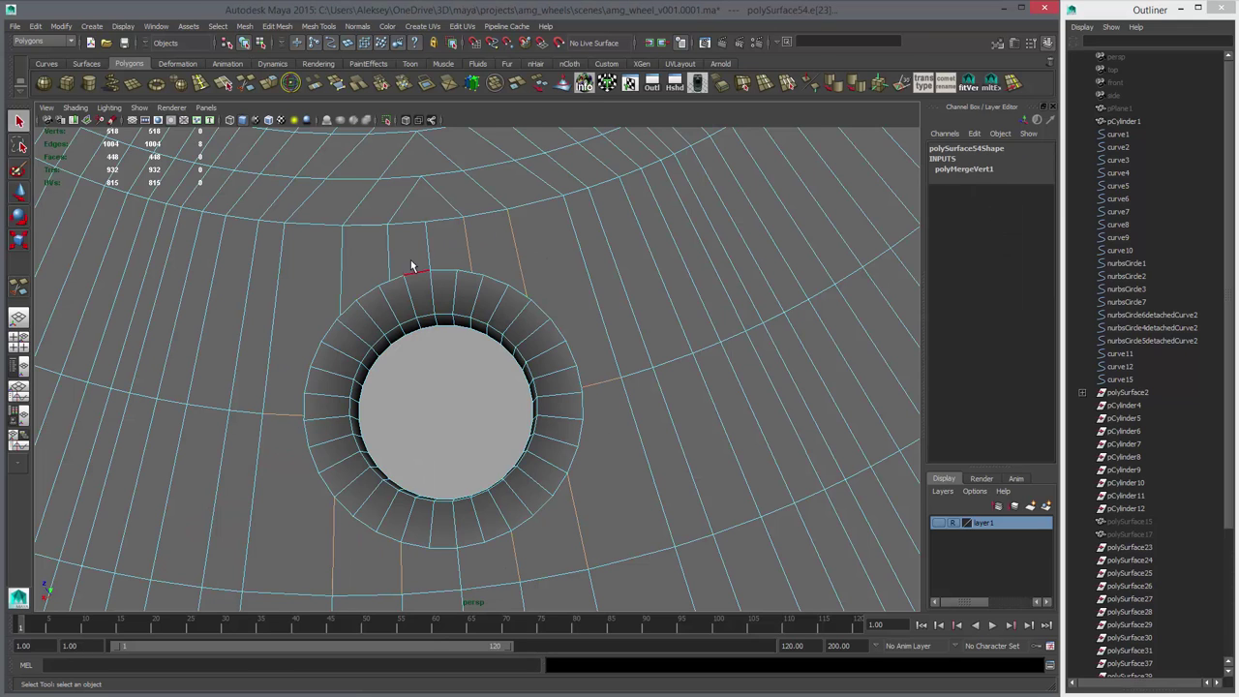
alt+drag(445, 576, 387, 492)
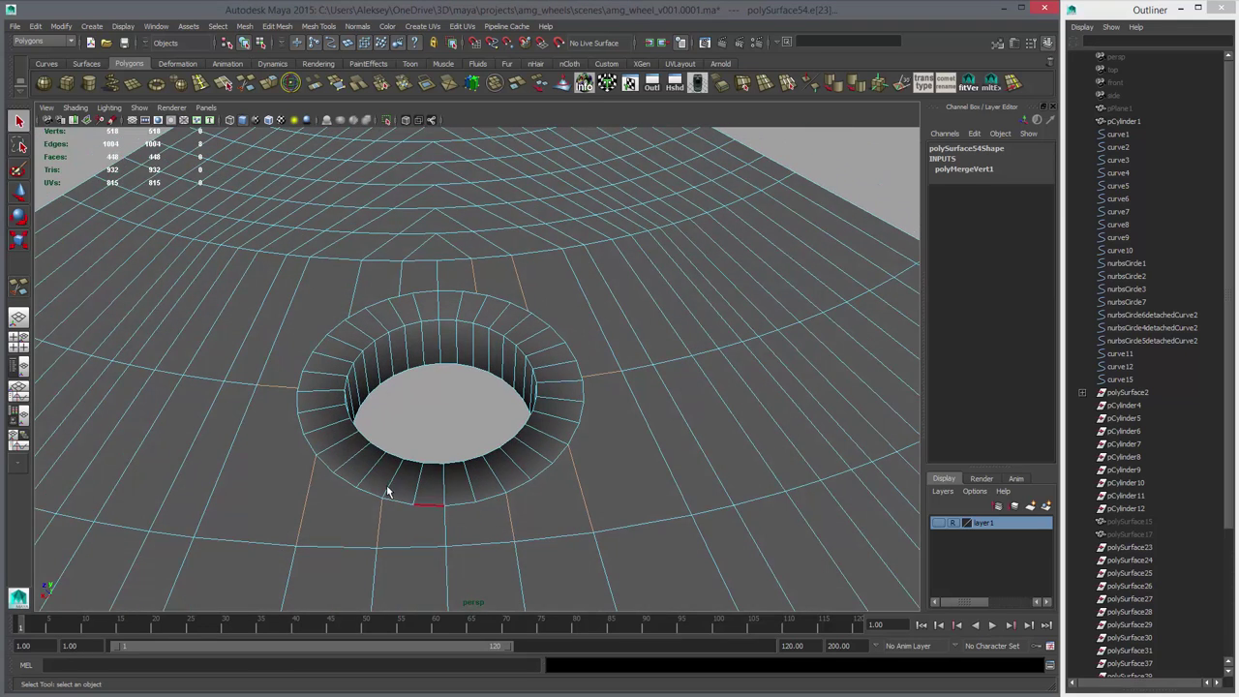
key(Delete)
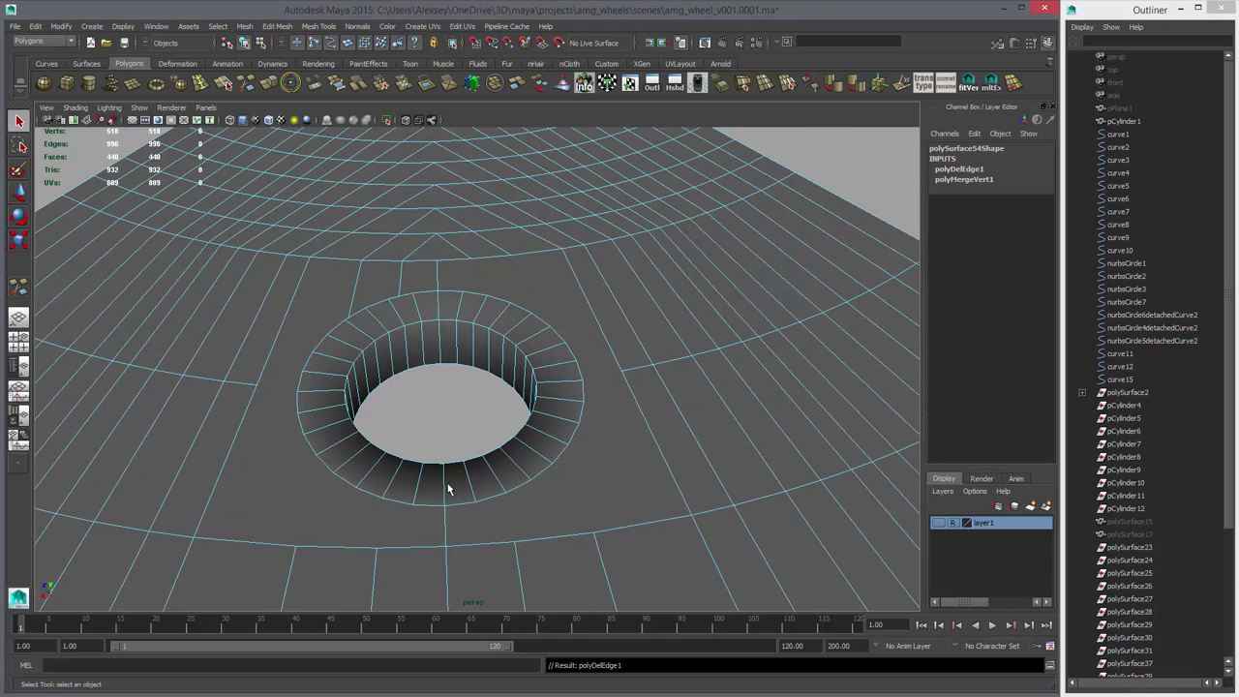
- Delete the two remaining short edges beside the centre edge behind the hole and preview the mesh smoothed
drag(333, 277, 420, 281)
key(ctrl+Delete)
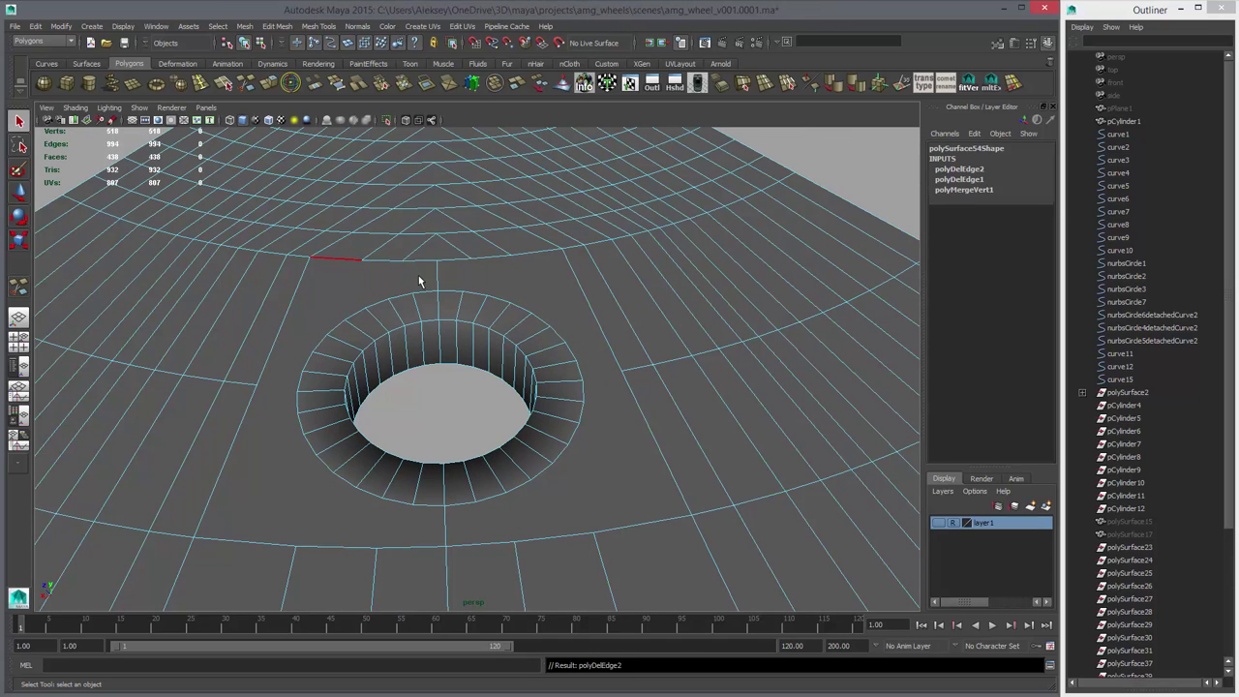
key(3)
key(1)
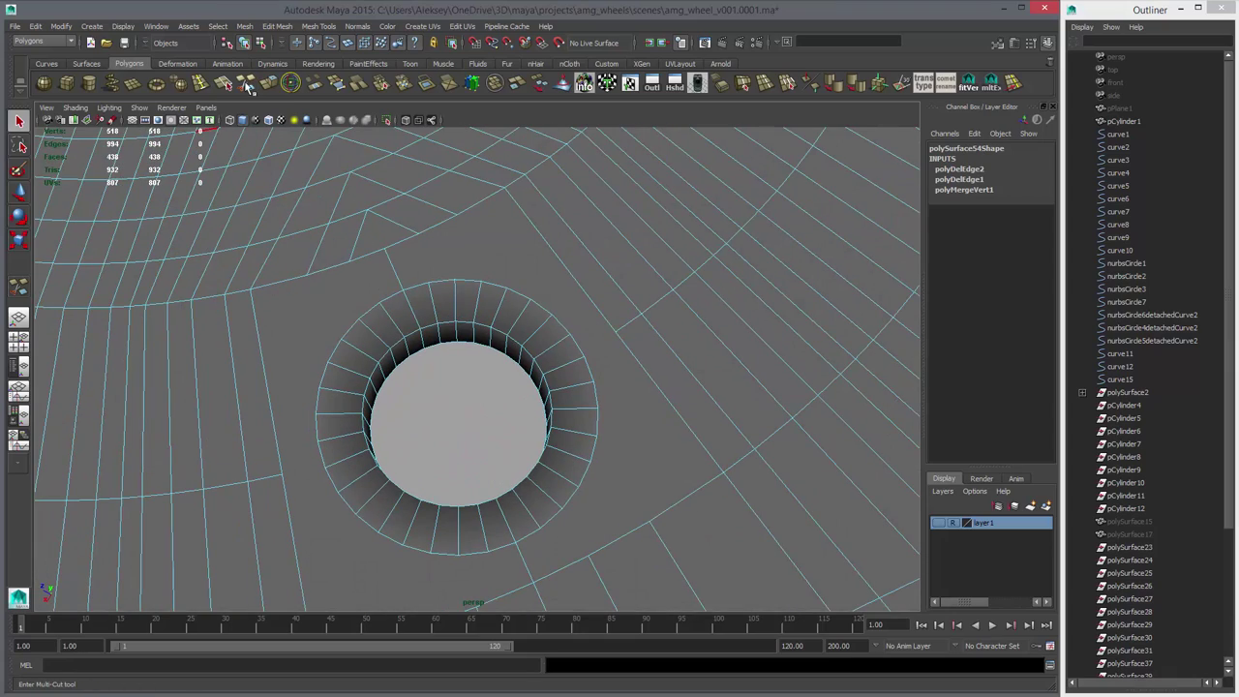
- In the top view, connect the open end of the arc edge loop to the hole rim with the Multi-Cut tool
click(248, 83)
key(space)
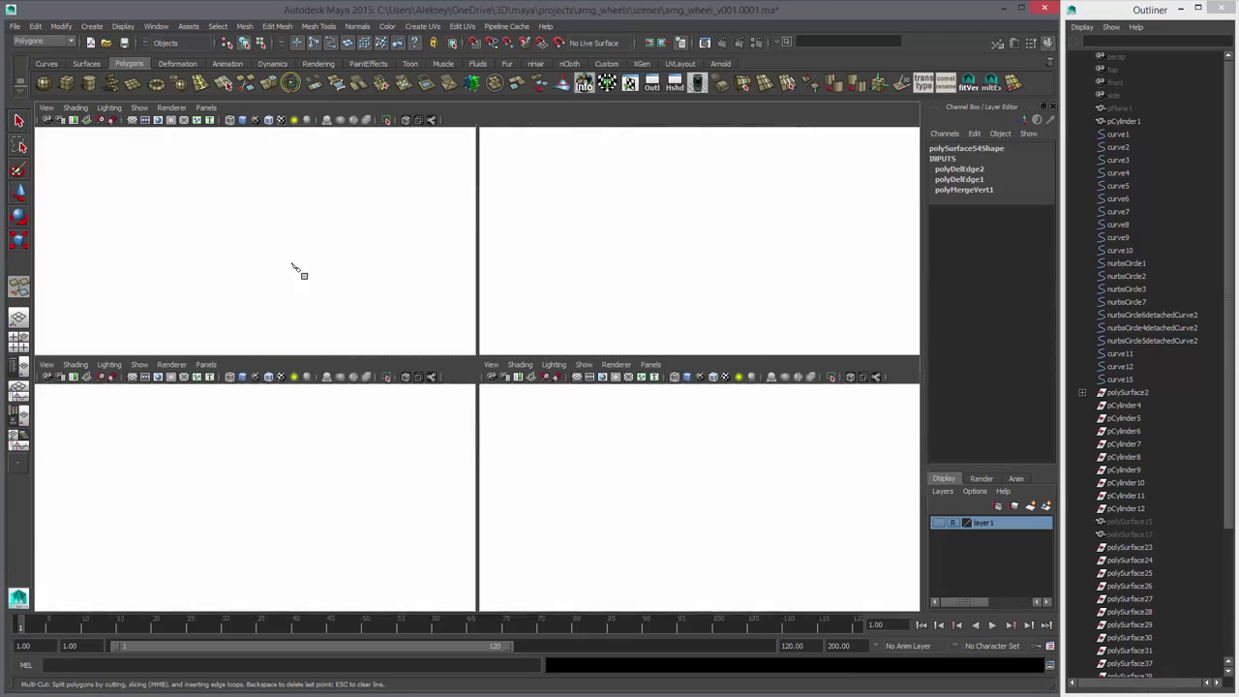
key(space)
alt+right_drag(481, 471, 678, 441)
alt+middle_drag(509, 431, 600, 407)
alt+right_drag(600, 407, 768, 392)
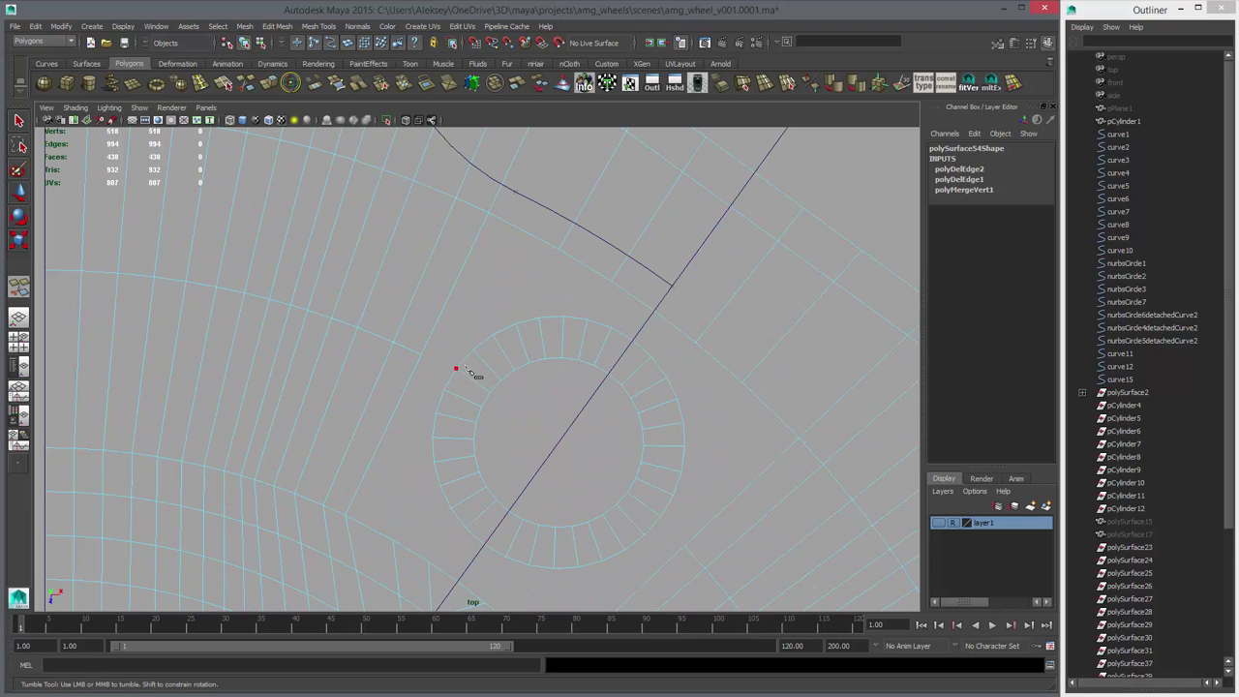
click(422, 354)
right_click(471, 340)
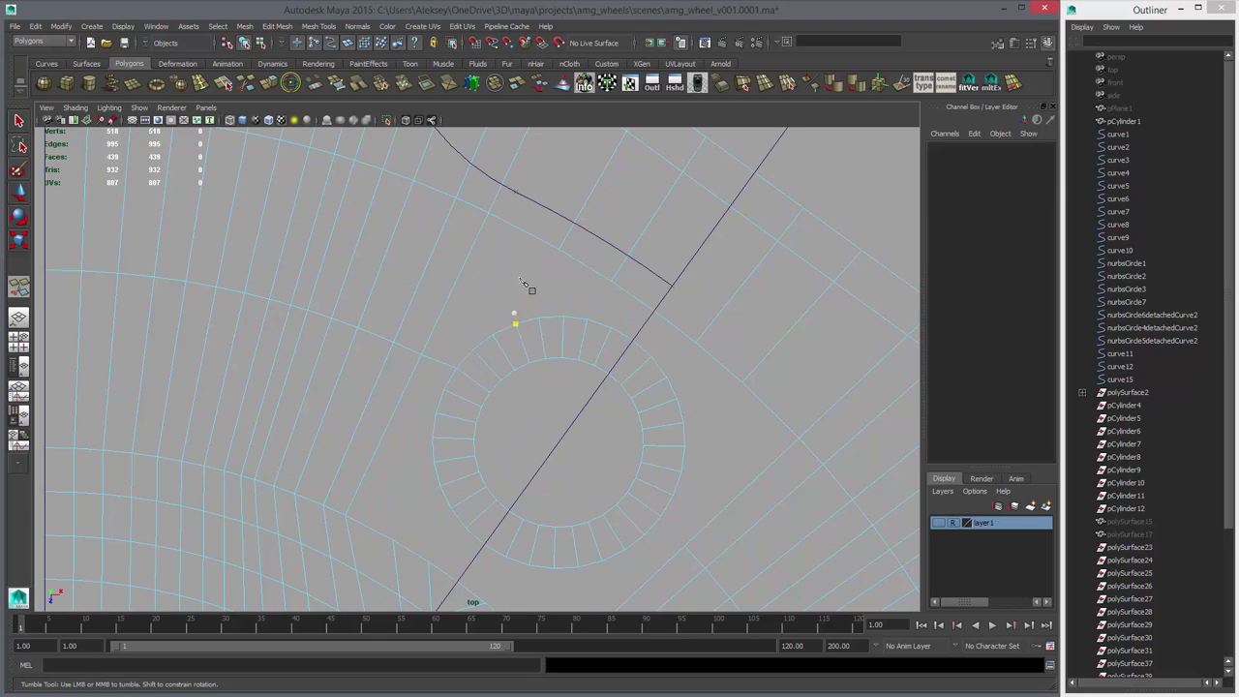
- Cut three edges between the hole rim and neighbouring vertices on the outer edge row
click(488, 213)
click(564, 316)
click(559, 249)
right_click(579, 297)
alt+middle_drag(556, 399, 503, 330)
alt+middle_drag(508, 388, 507, 312)
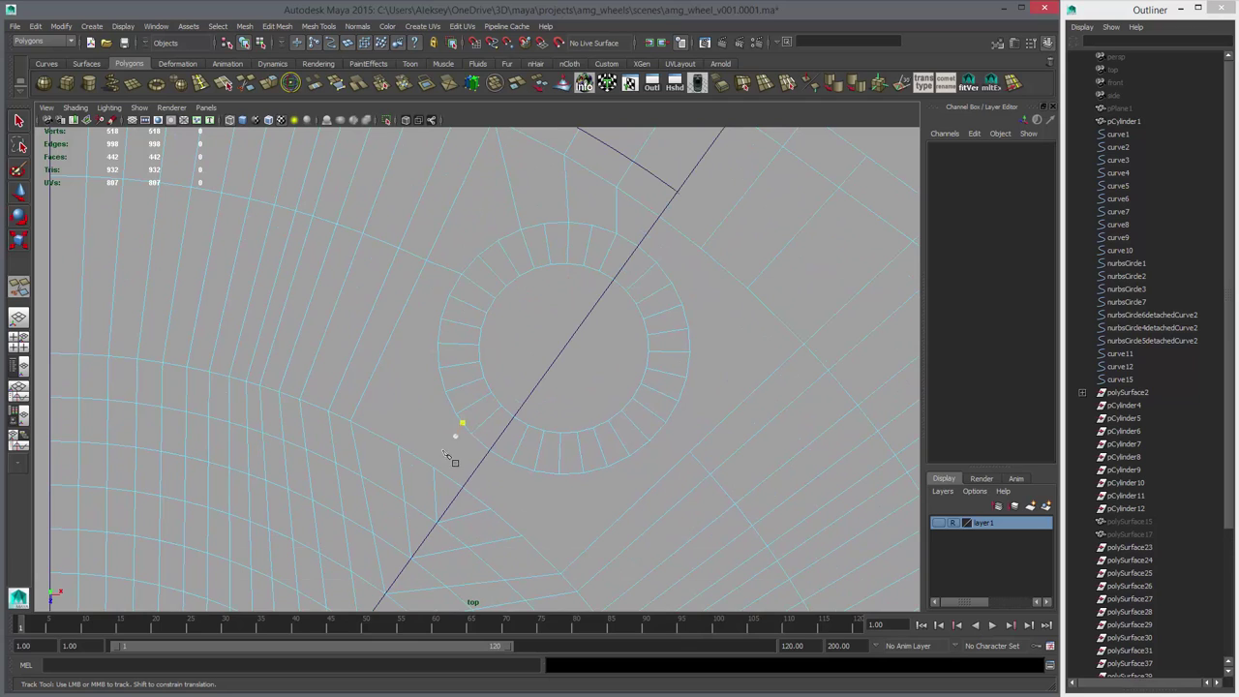
- Cut three edges between the hole rim and neighbouring vertices on the inner edge row
click(471, 433)
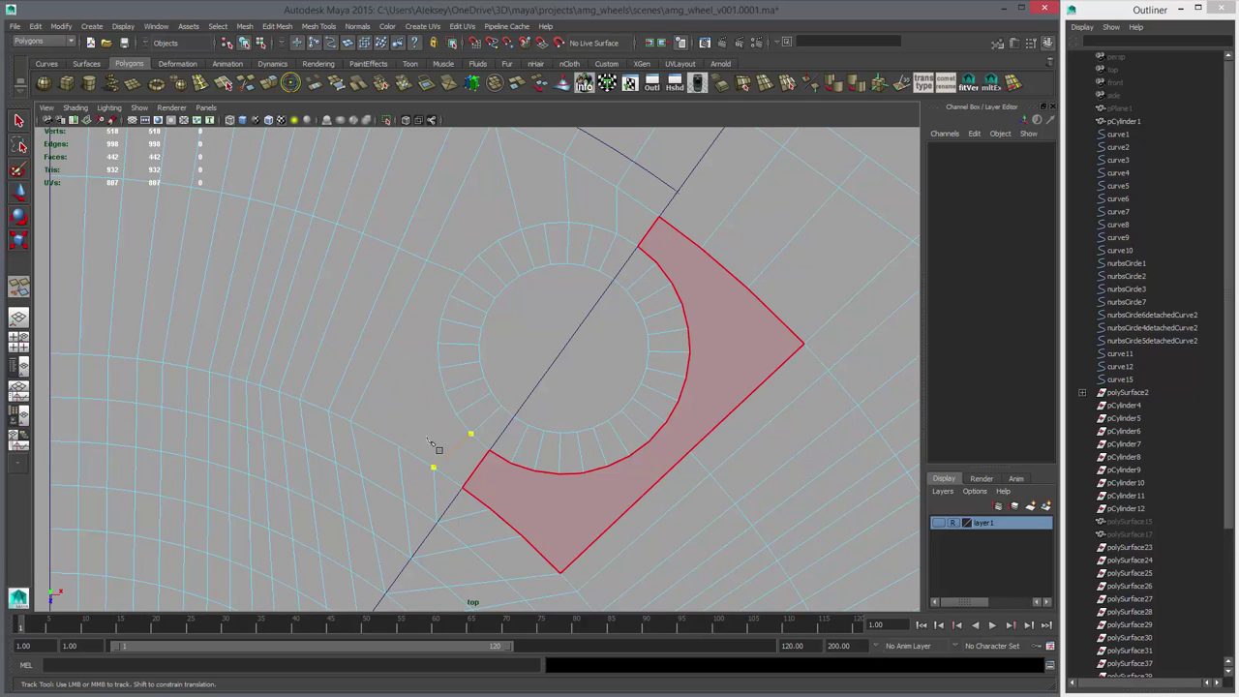
right_click(424, 429)
click(404, 450)
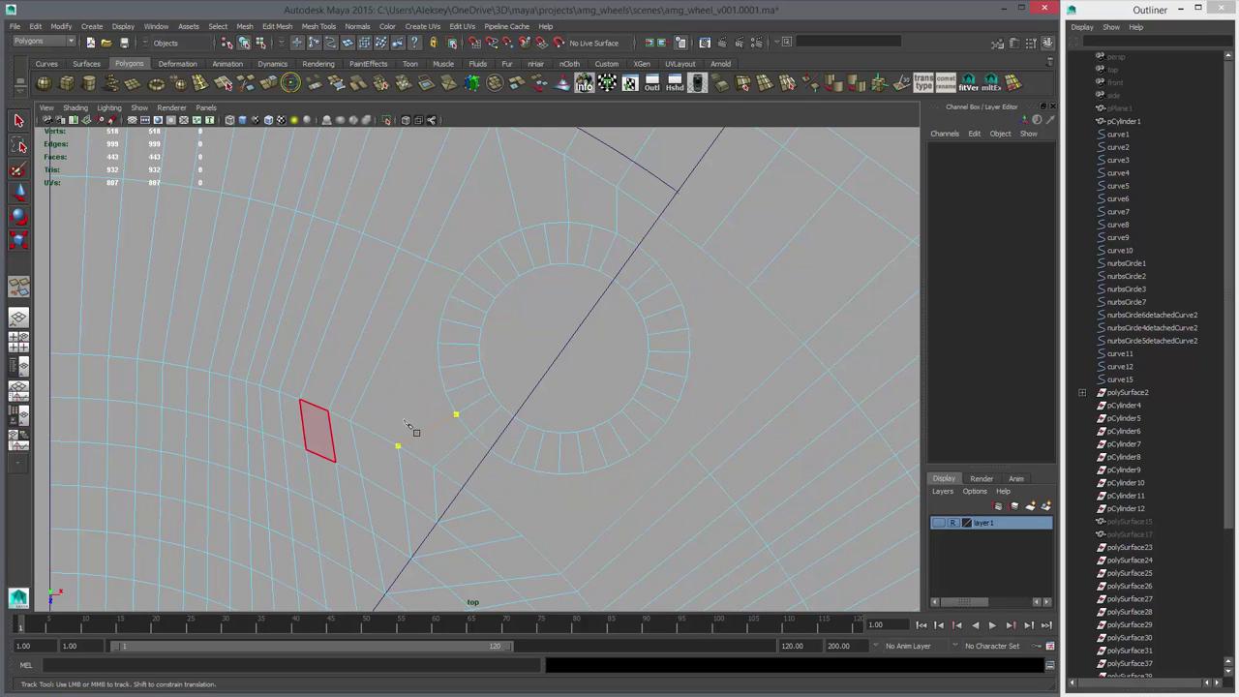
right_click(410, 426)
drag(357, 409, 352, 451)
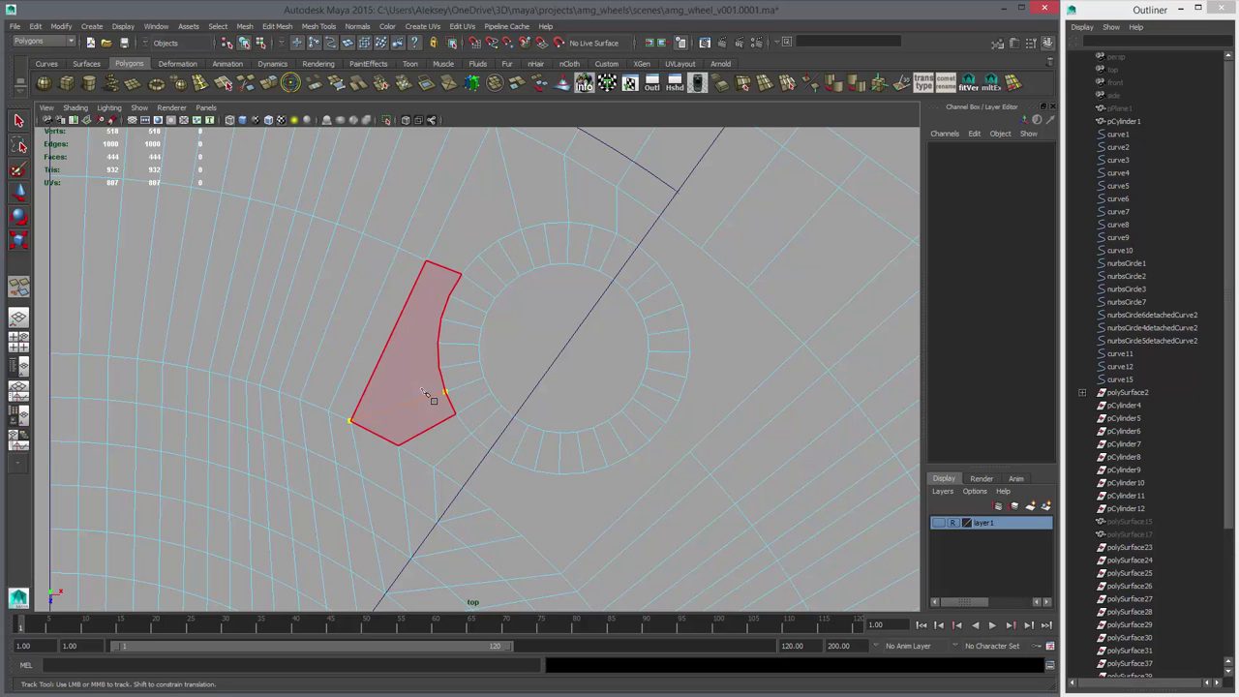
right_click(432, 398)
- Delete the edge joining the arc to the hole rim, along with the rest of the arc edge loop
alt+middle_drag(526, 354, 599, 405)
click(532, 329)
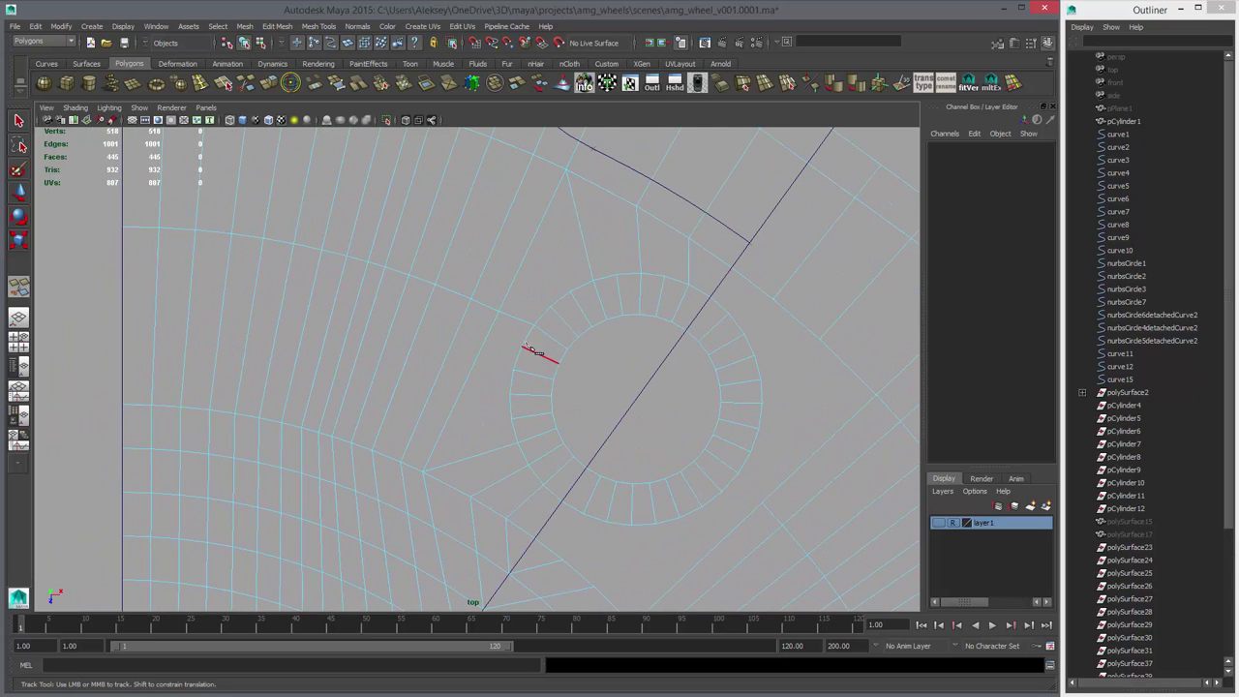
key(w)
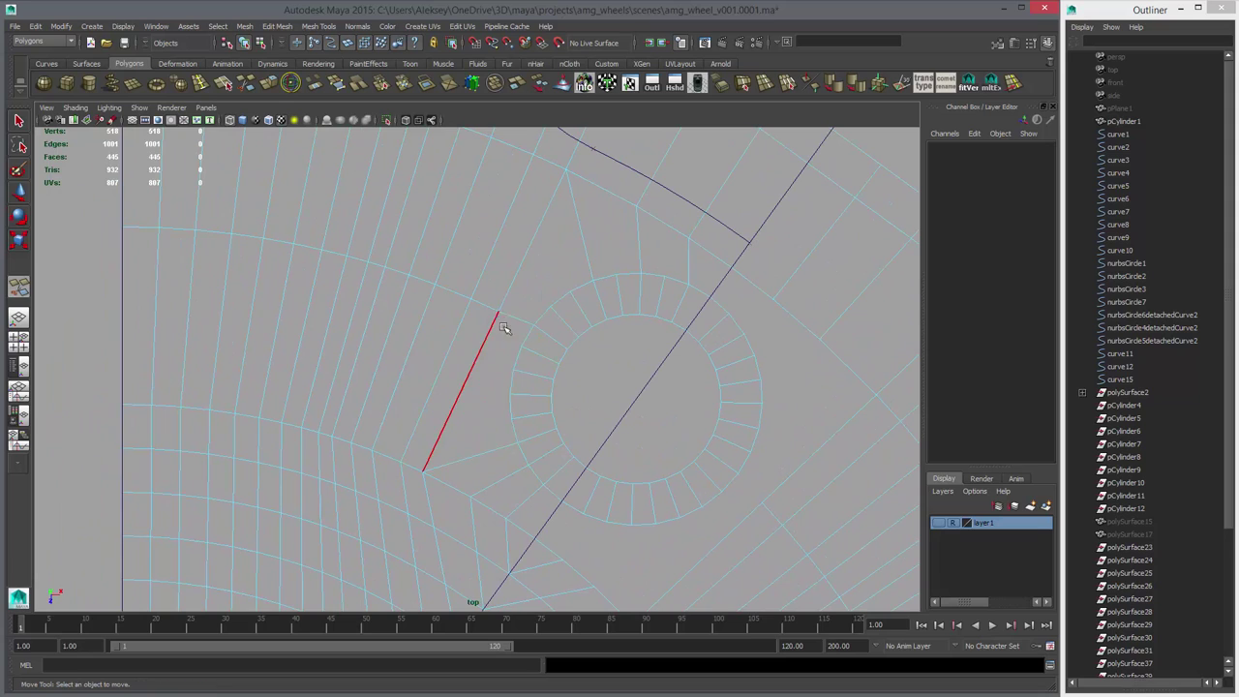
right_drag(497, 315, 498, 289)
click(520, 318)
key(Delete)
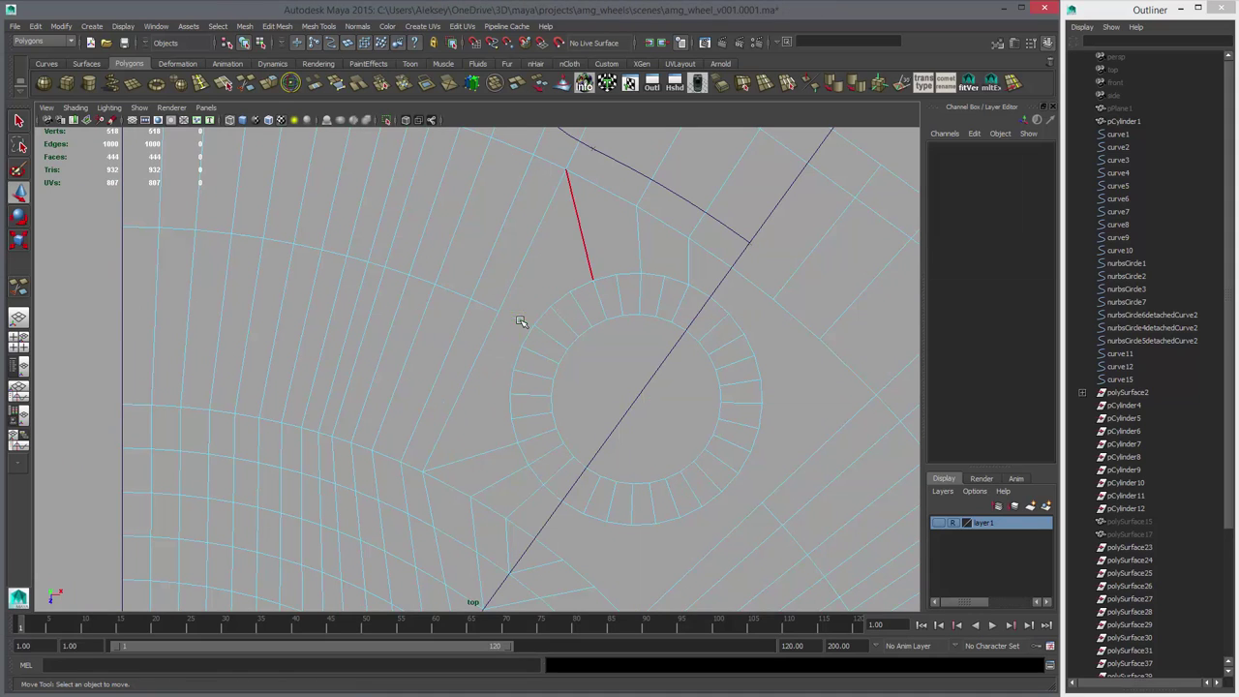
double_click(479, 301)
key(Delete)
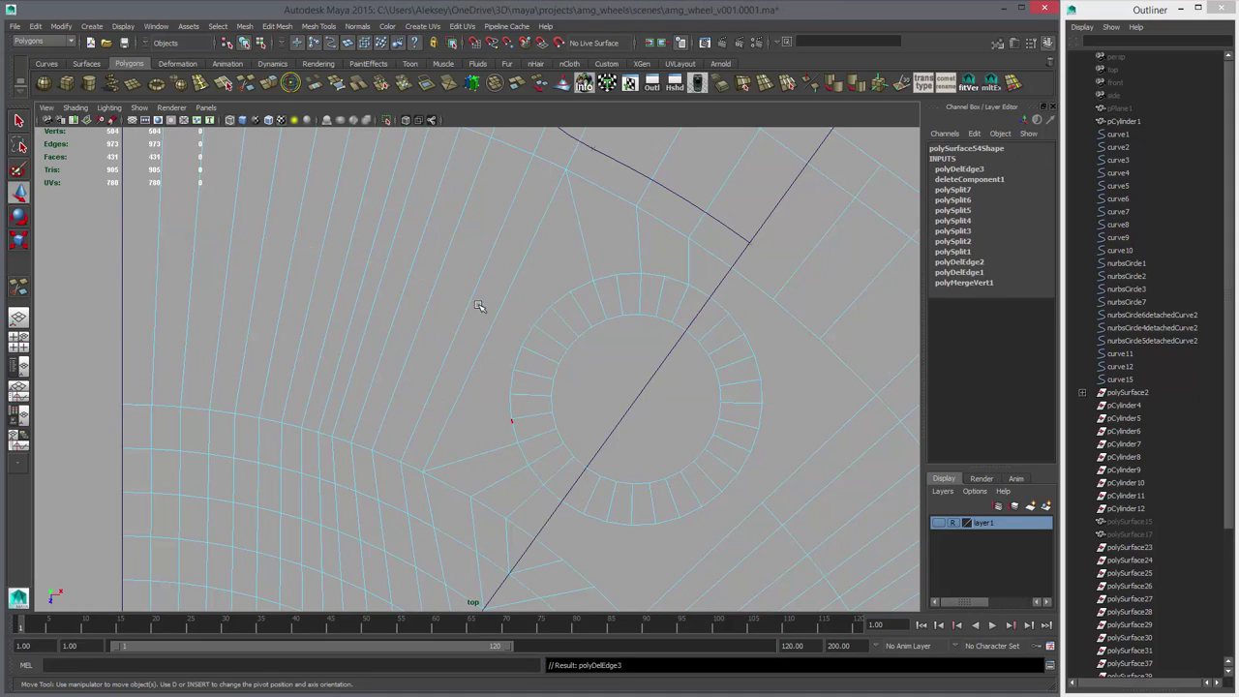
- Try to delete the leftover vertices around the bolt hole
right_drag(512, 416, 468, 416)
drag(459, 241, 645, 486)
key(Delete)
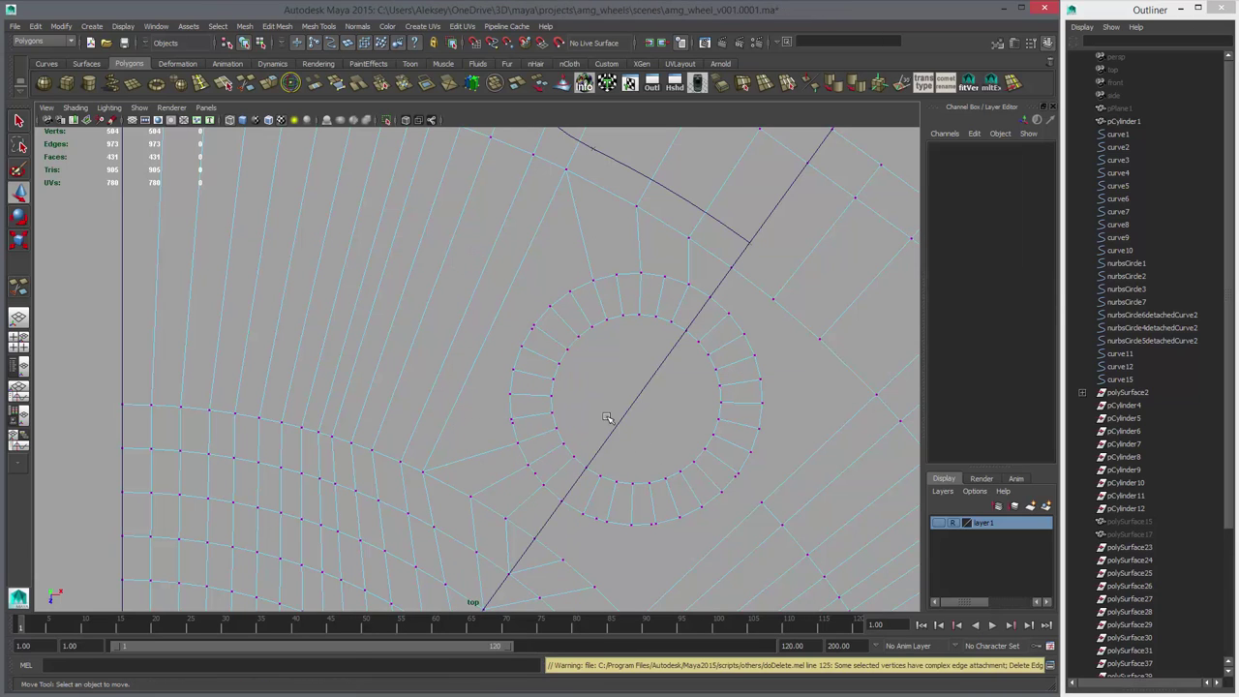
- Delete a small quad face near the bolt hole and try to delete the stray vertices along the adjacent rim section
right_drag(544, 333, 544, 378)
drag(491, 301, 561, 445)
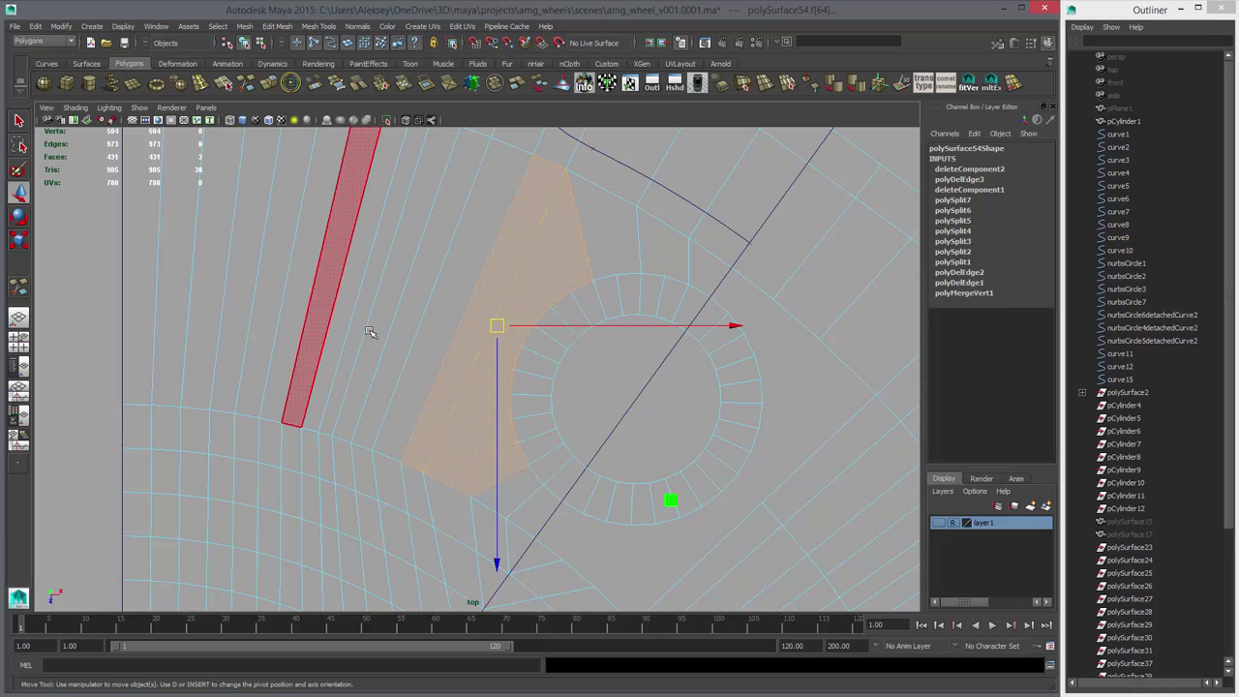
click(455, 532)
right_drag(528, 392, 471, 383)
drag(487, 305, 553, 444)
key(Delete)
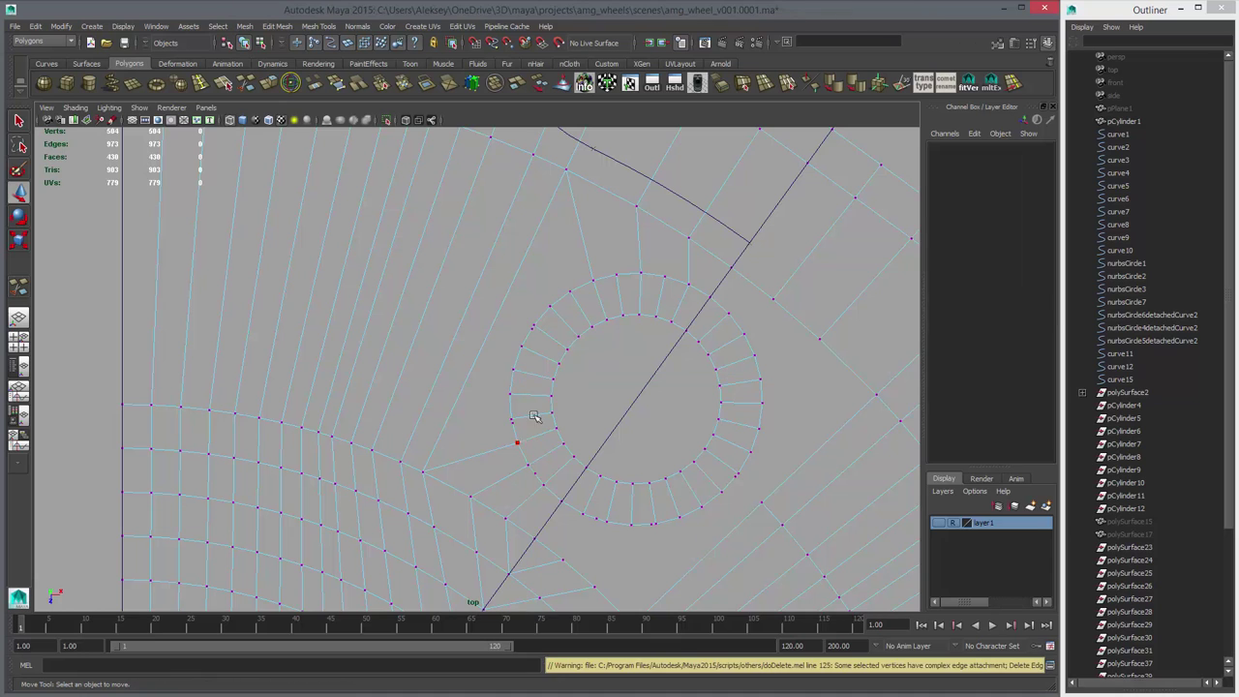
- In the perspective view, test-move a hole rim vertex to check its attachment and undo both moves
key(space)
key(space)
alt+middle_drag(463, 364, 649, 442)
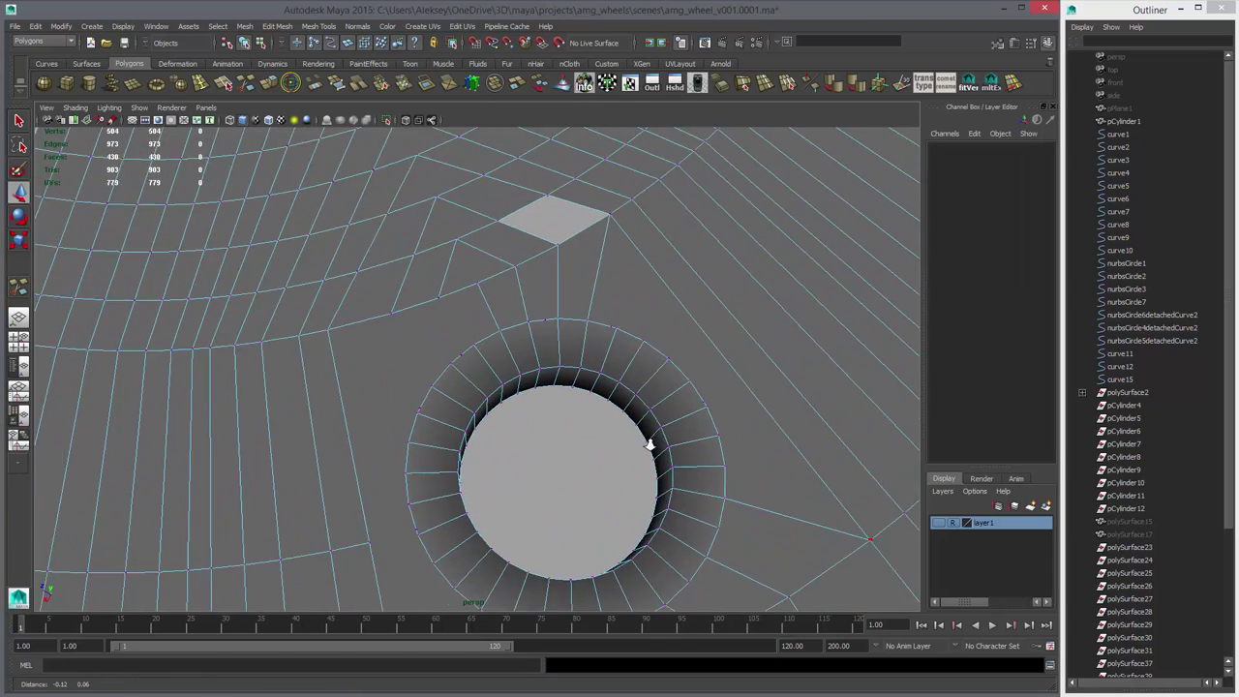
alt+drag(650, 442, 407, 462)
click(379, 457)
middle_drag(460, 479, 493, 464)
alt+drag(468, 470, 500, 407)
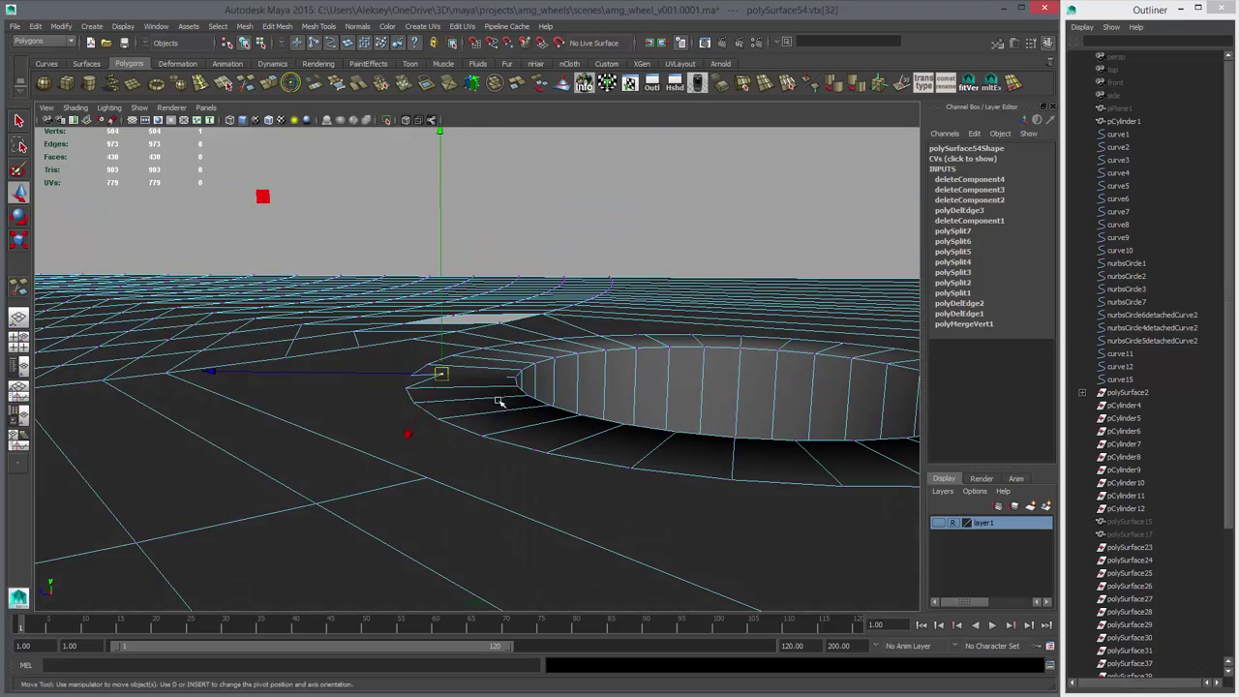
middle_drag(500, 406, 504, 500)
alt+drag(503, 501, 531, 426)
key(ctrl+z)
key(ctrl+z)
- Delete the large face bordering the bolt hole's rim
right_drag(364, 338, 364, 367)
click(399, 369)
key(Delete)
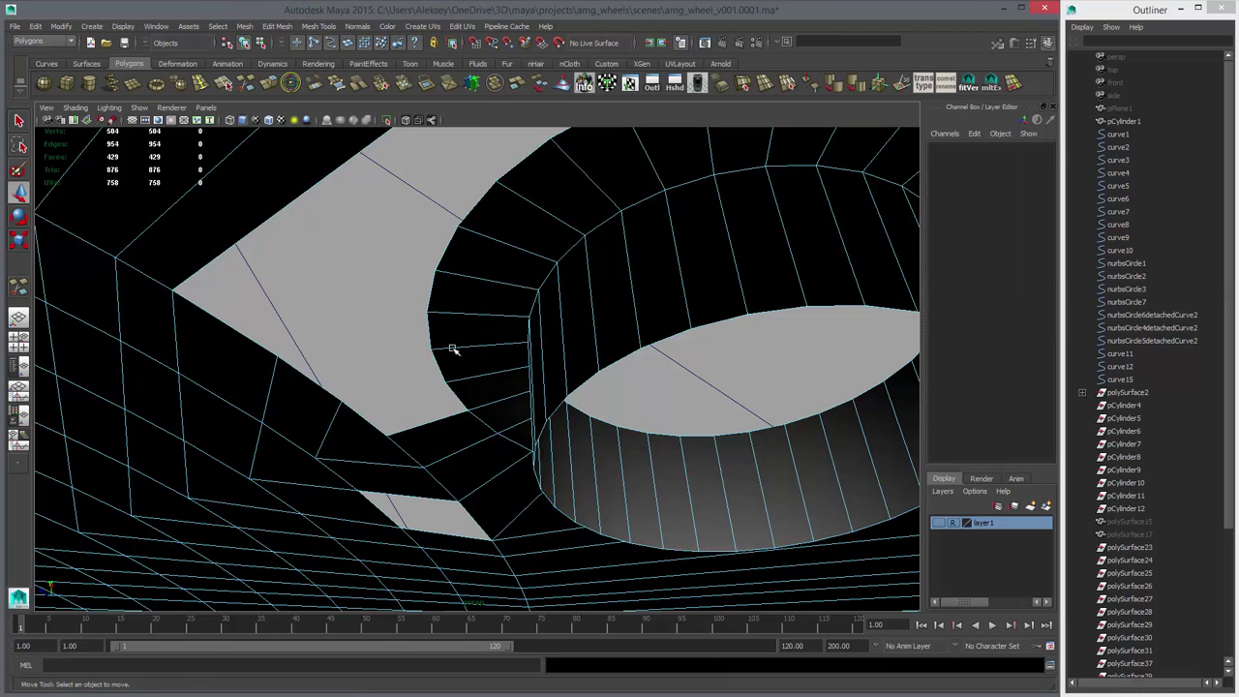
- Delete the stray vertices on the exposed section of the hole's outer rim
alt+drag(633, 364, 637, 444)
scroll(637, 443, down, 4)
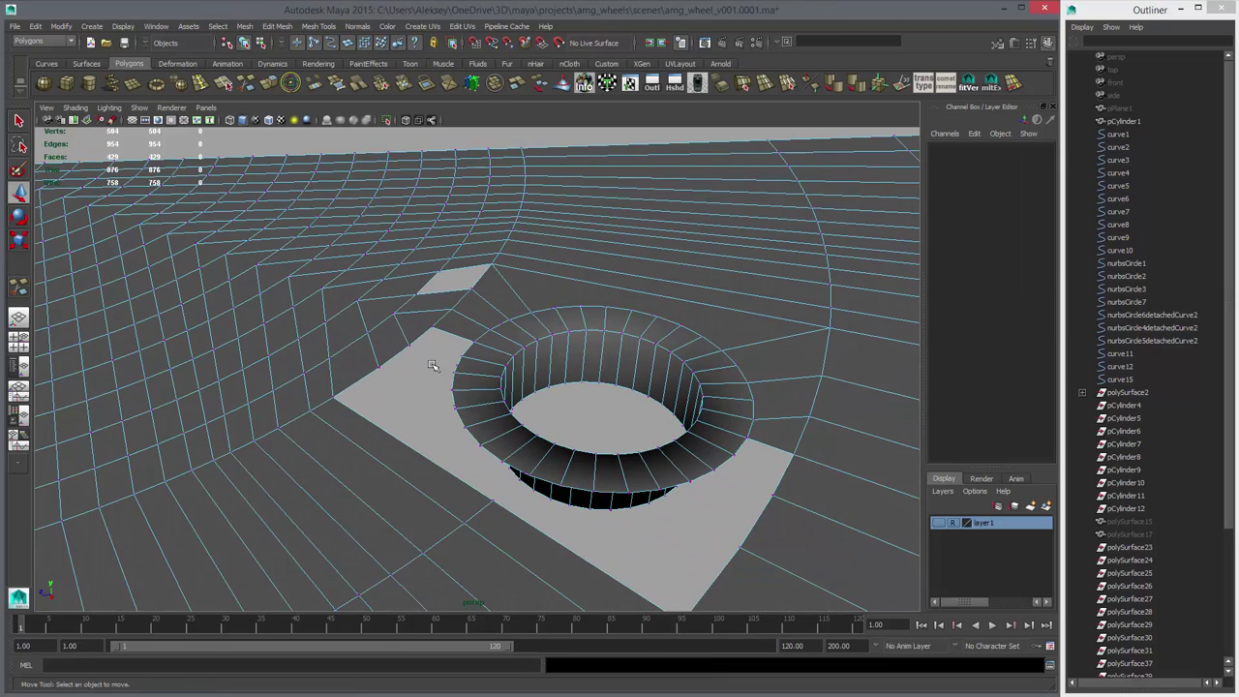
drag(432, 365, 479, 437)
key(Delete)
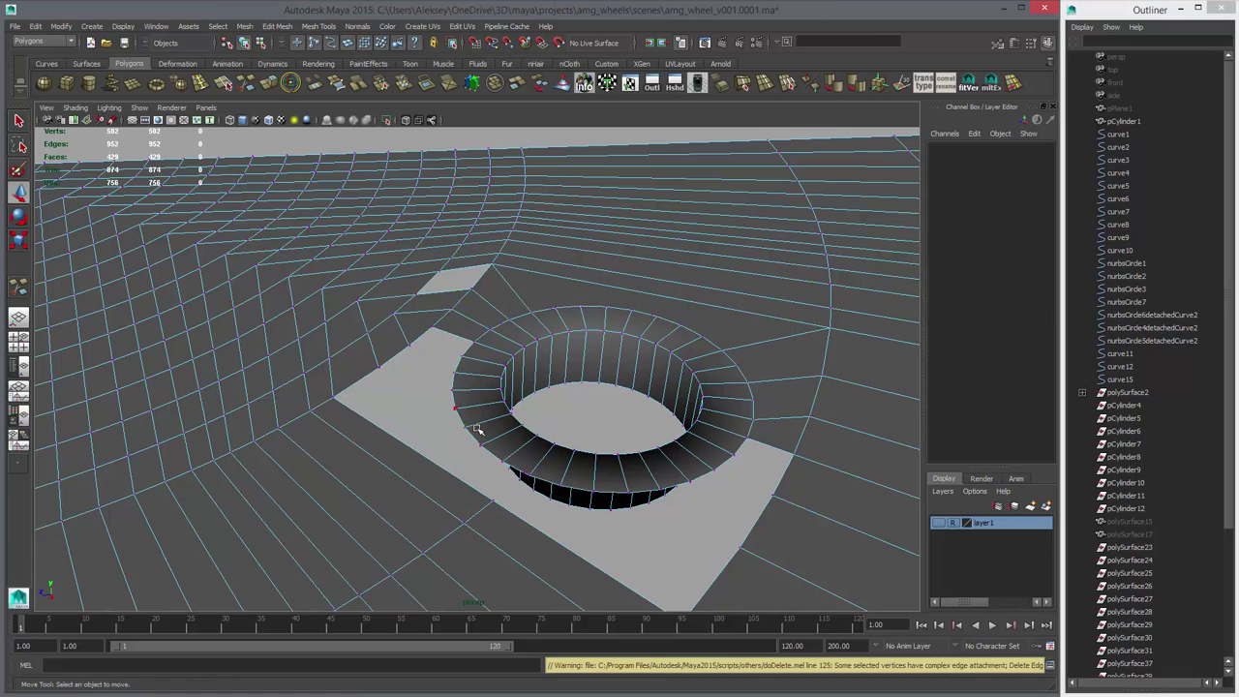
- Delete the removable stray vertices around the lower and side sections of the bolt hole's rim
alt+drag(514, 420, 630, 431)
alt+right_drag(630, 432, 586, 452)
drag(468, 426, 705, 540)
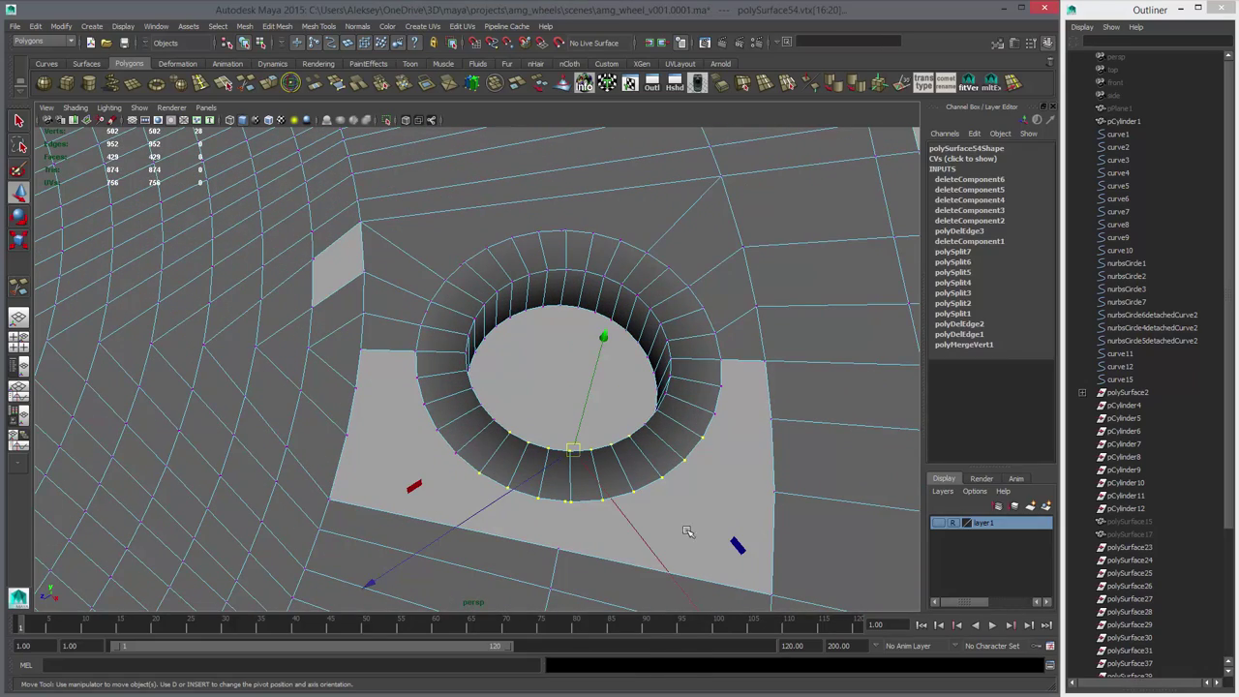
drag(644, 367, 743, 508)
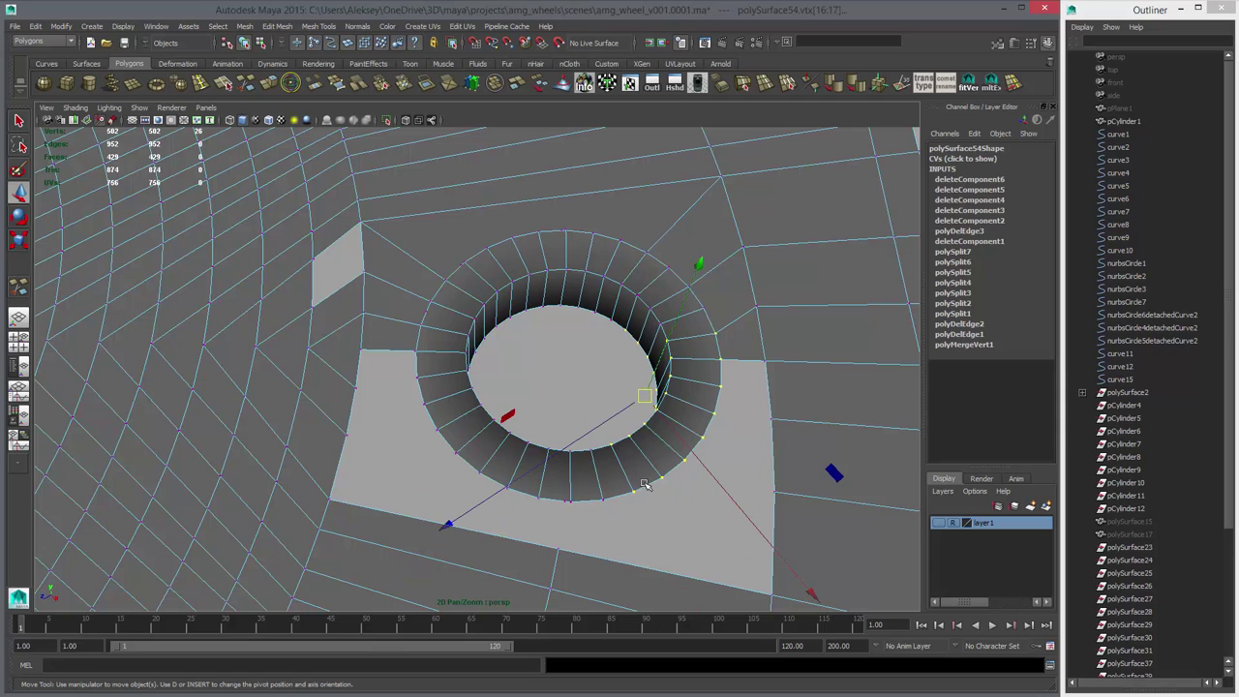
key(Delete)
drag(547, 491, 621, 520)
key(Delete)
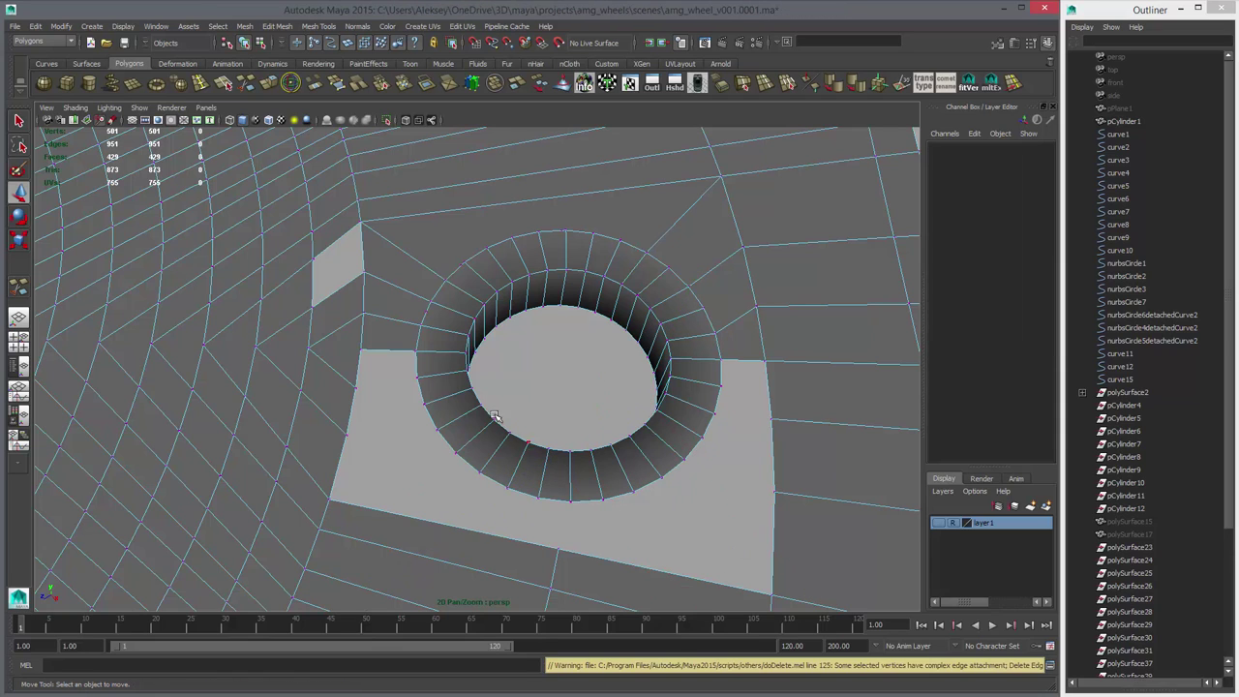
drag(326, 274, 578, 443)
key(Delete)
- Fill the small quad gap in the mesh beside the bolt hole
right_drag(337, 286, 338, 250)
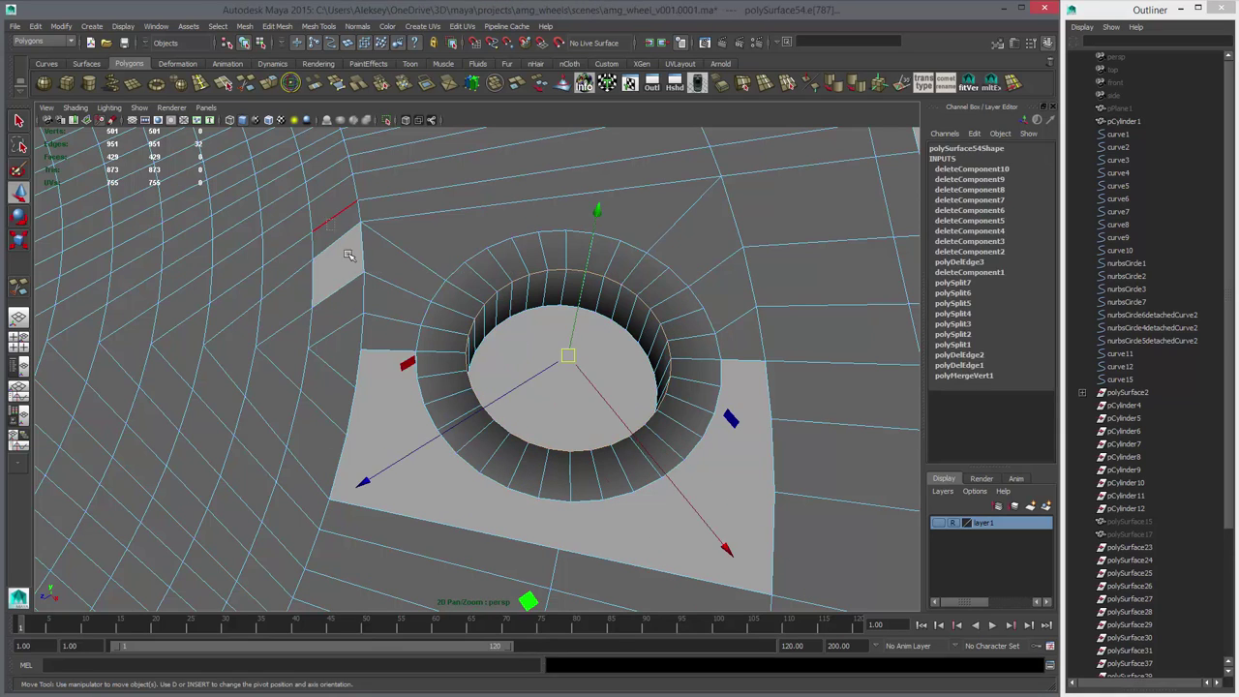
click(343, 238)
click(428, 85)
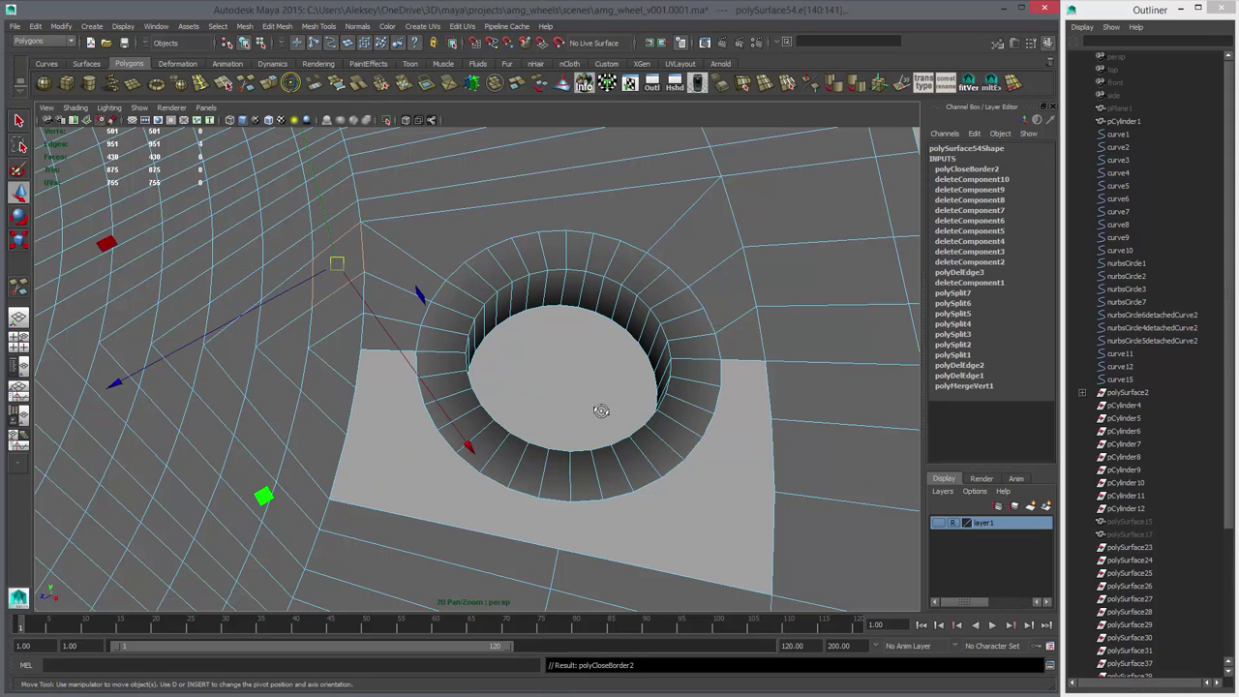
- Try to fill the large opening around the bolt hole from one of its rim edges, and reselect the border edges
alt+drag(601, 411, 599, 377)
click(497, 445)
click(492, 463)
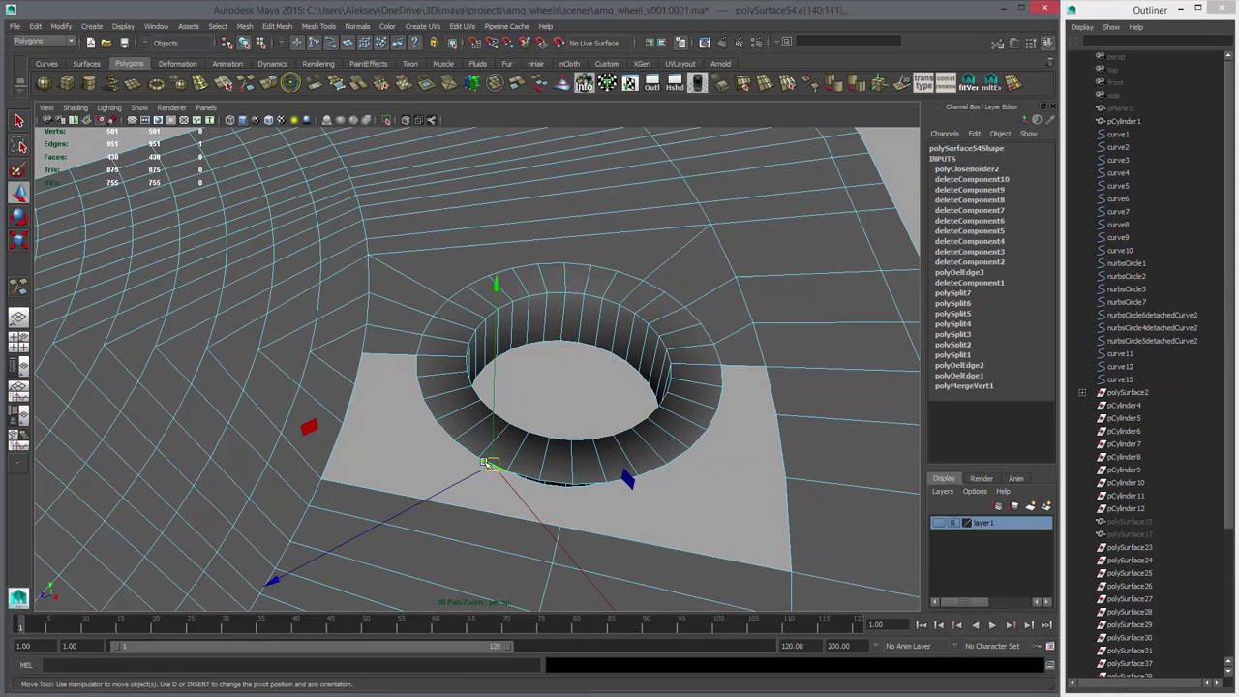
click(427, 90)
alt+drag(677, 376, 627, 403)
click(410, 406)
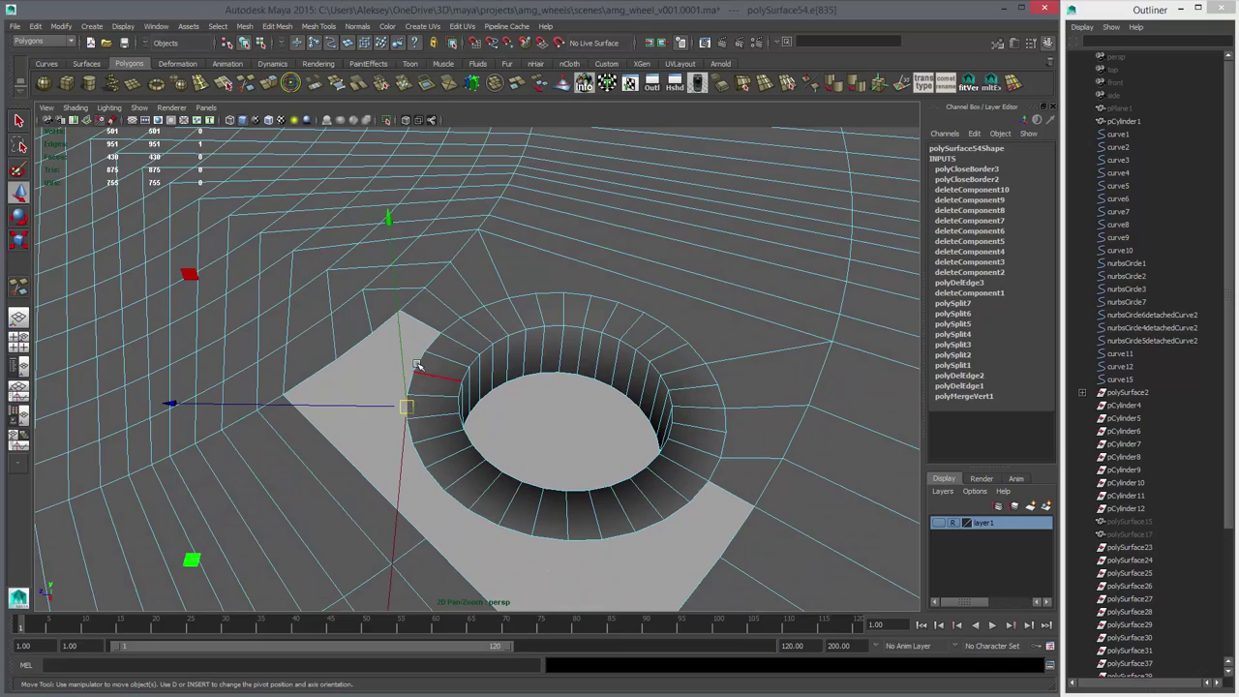
double_click(416, 364)
alt+drag(598, 411, 619, 426)
key(q)
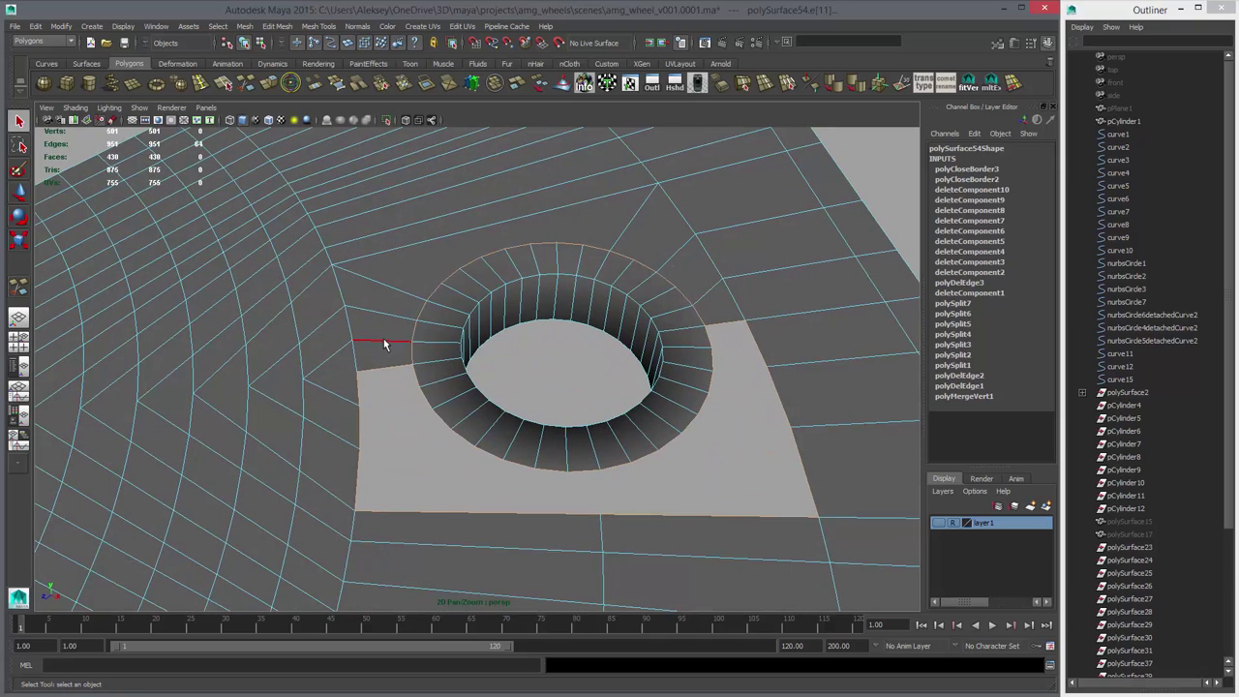
- Delete the seven remaining faces that join the bolt hole's rim to the surrounding plate
right_drag(394, 360, 394, 402)
click(394, 358)
shift+click(398, 334)
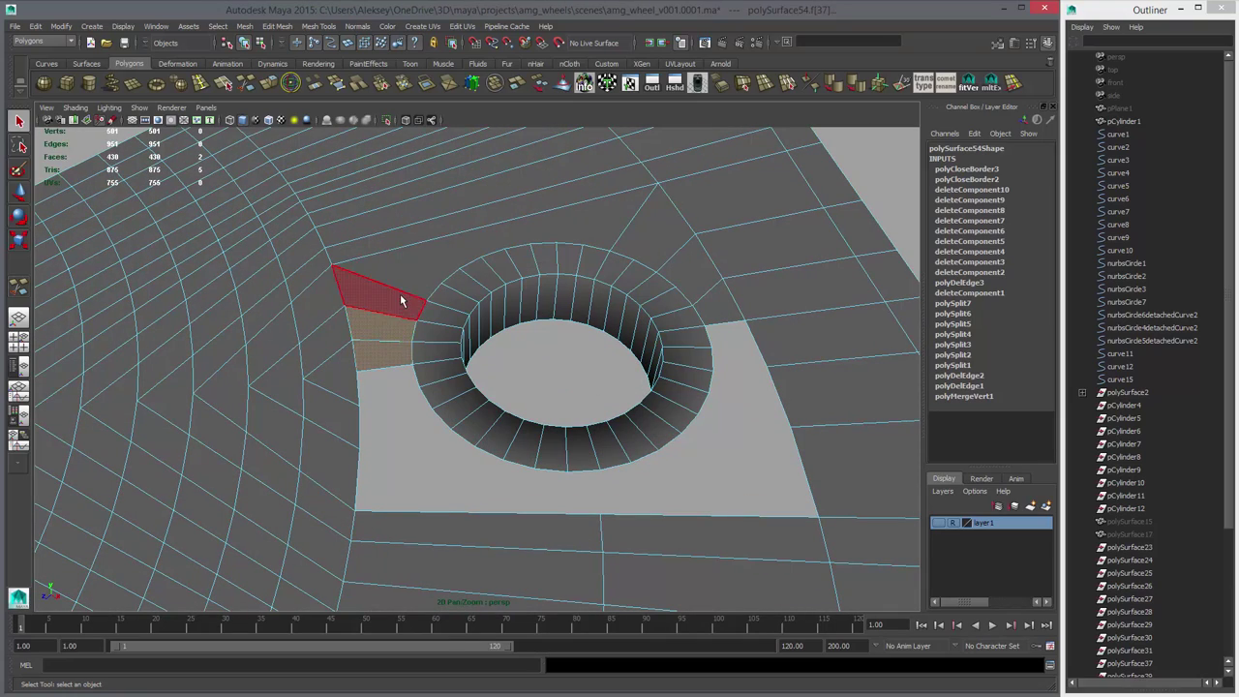
shift+click(400, 294)
shift+click(495, 239)
shift+click(653, 237)
shift+click(696, 269)
shift+click(723, 311)
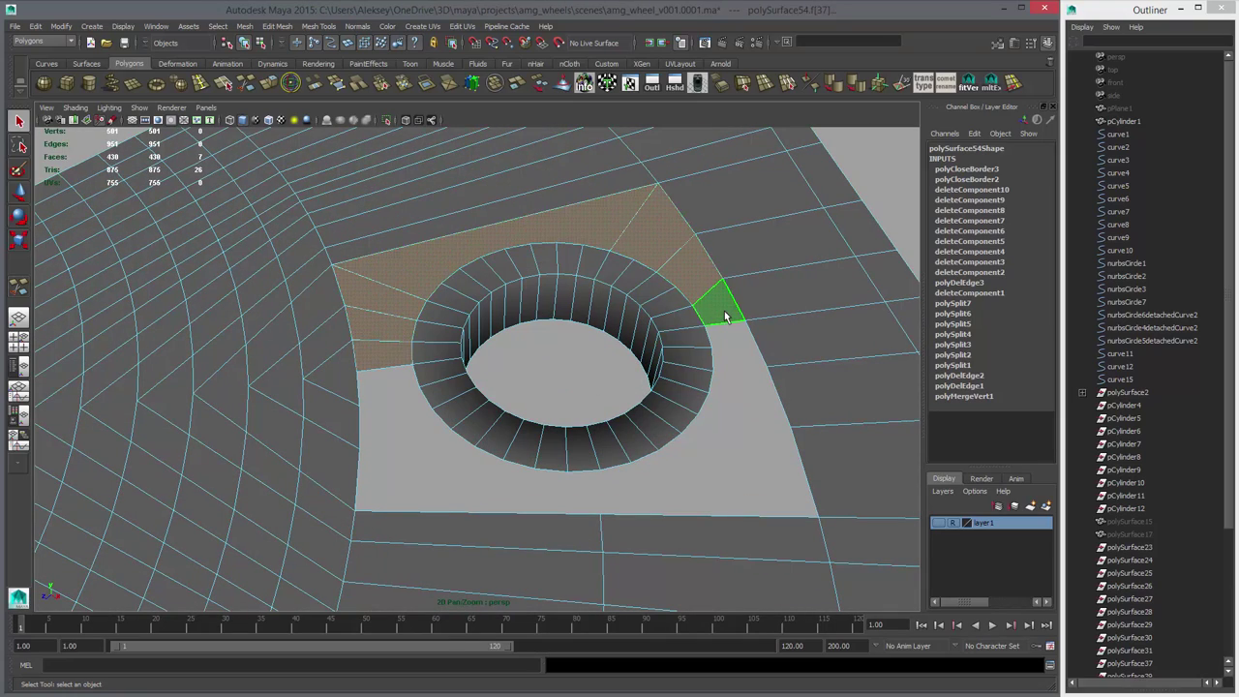
key(Delete)
- Delete the leftover stray vertices on the bolt hole's outer rim, checking the shape with smooth preview
right_drag(666, 325, 671, 276)
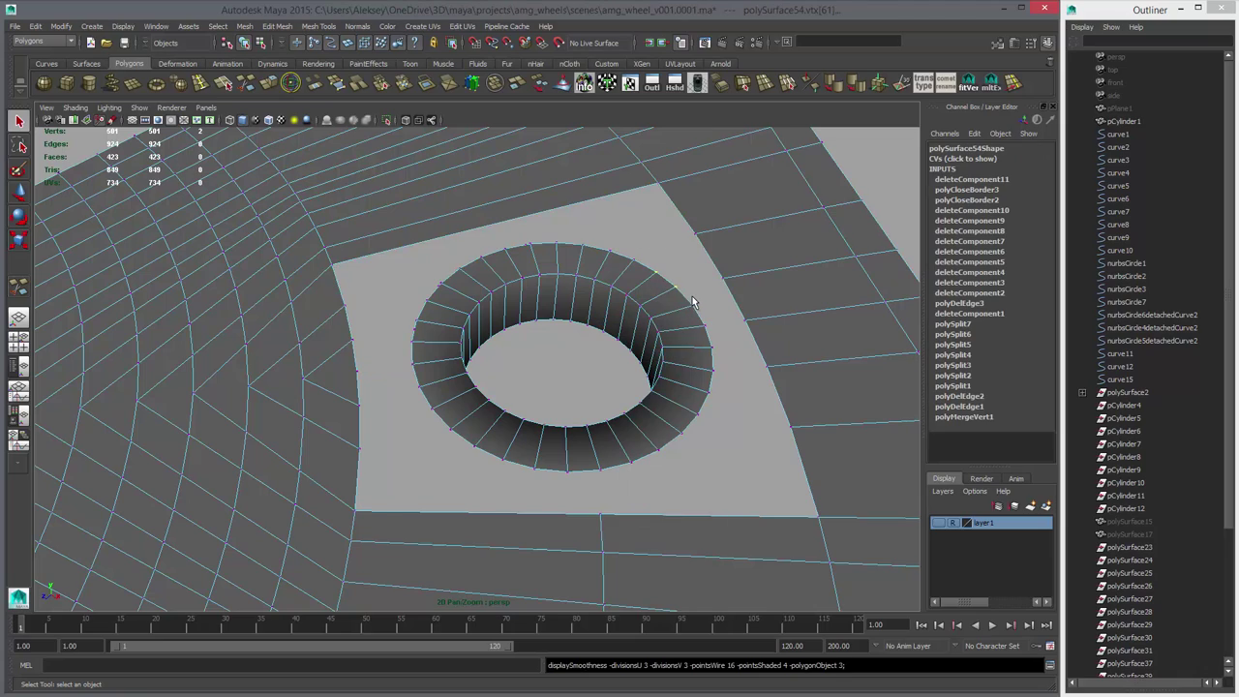
key(3)
alt+drag(692, 371, 670, 354)
key(1)
right_drag(669, 353, 631, 331)
click(690, 333)
key(3)
key(1)
drag(293, 147, 761, 566)
key(Delete)
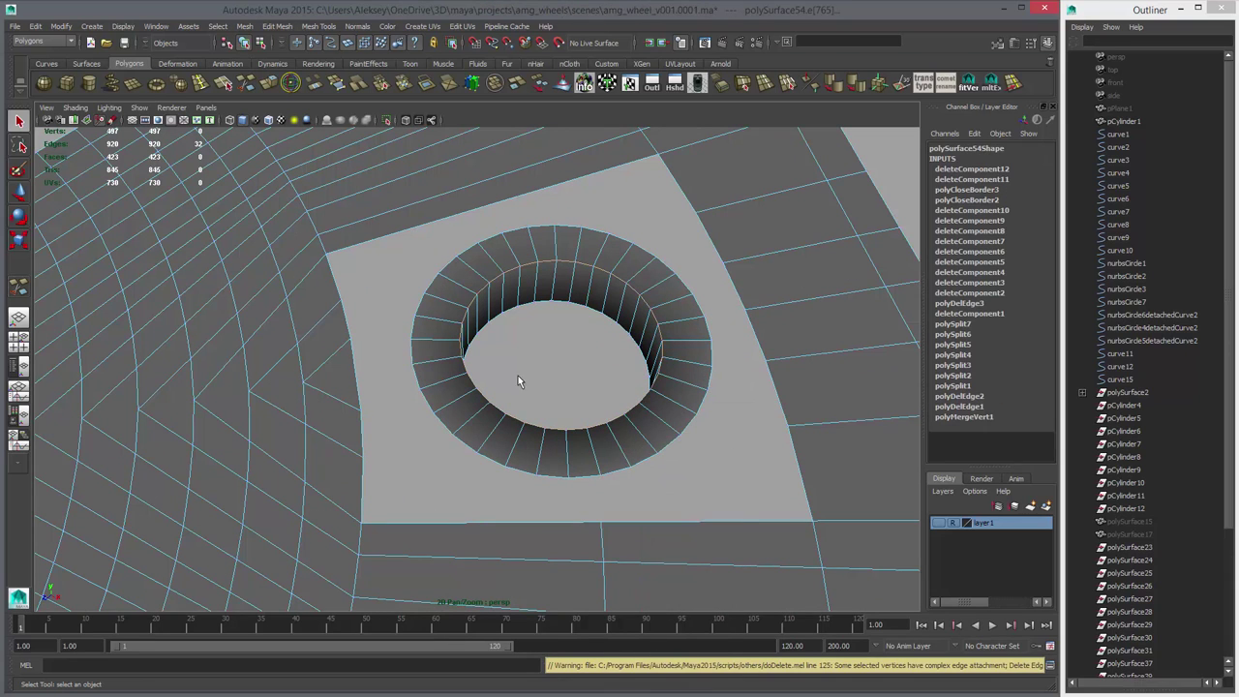
- In the top view, append polygons joining the hole's outer rim to the plate opening on both sides along the centre line
key(space)
key(space)
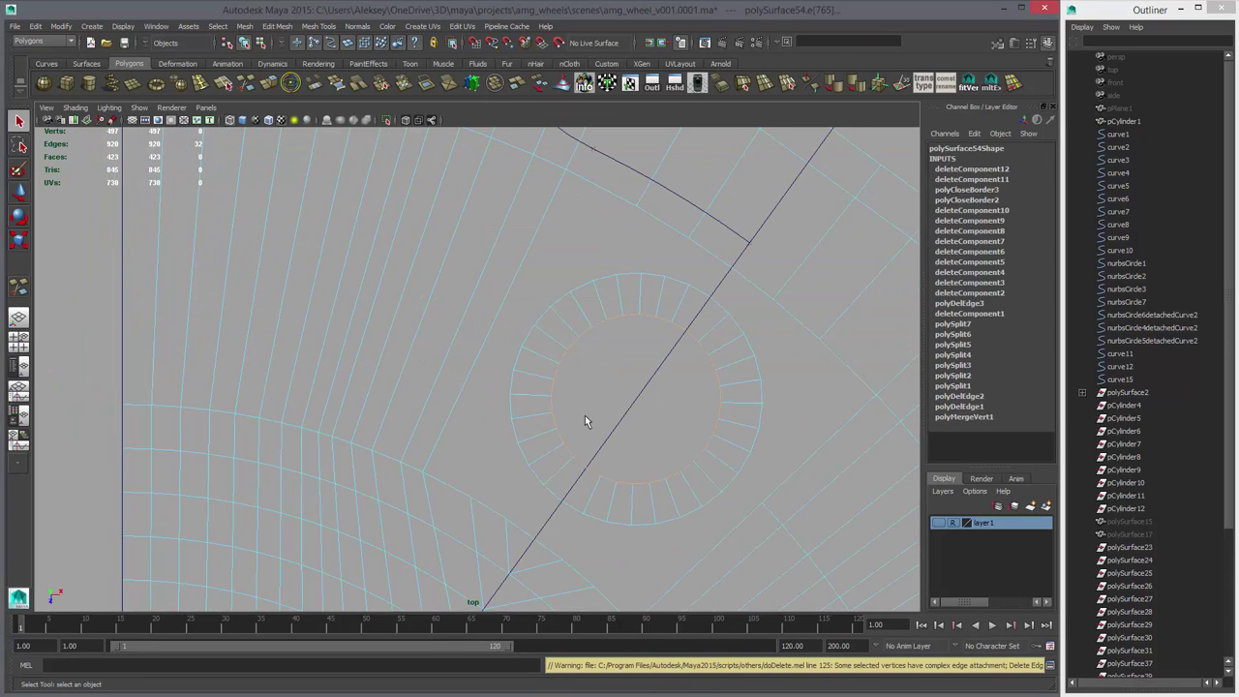
alt+middle_drag(690, 297, 565, 353)
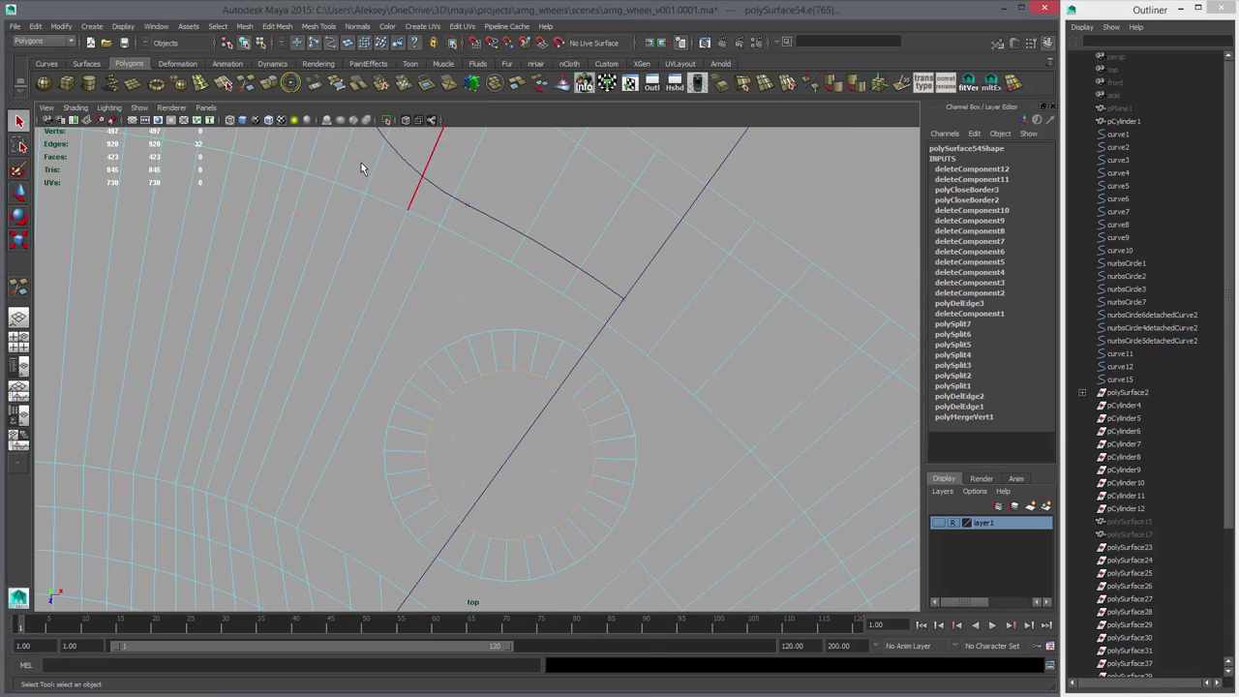
click(337, 85)
click(577, 349)
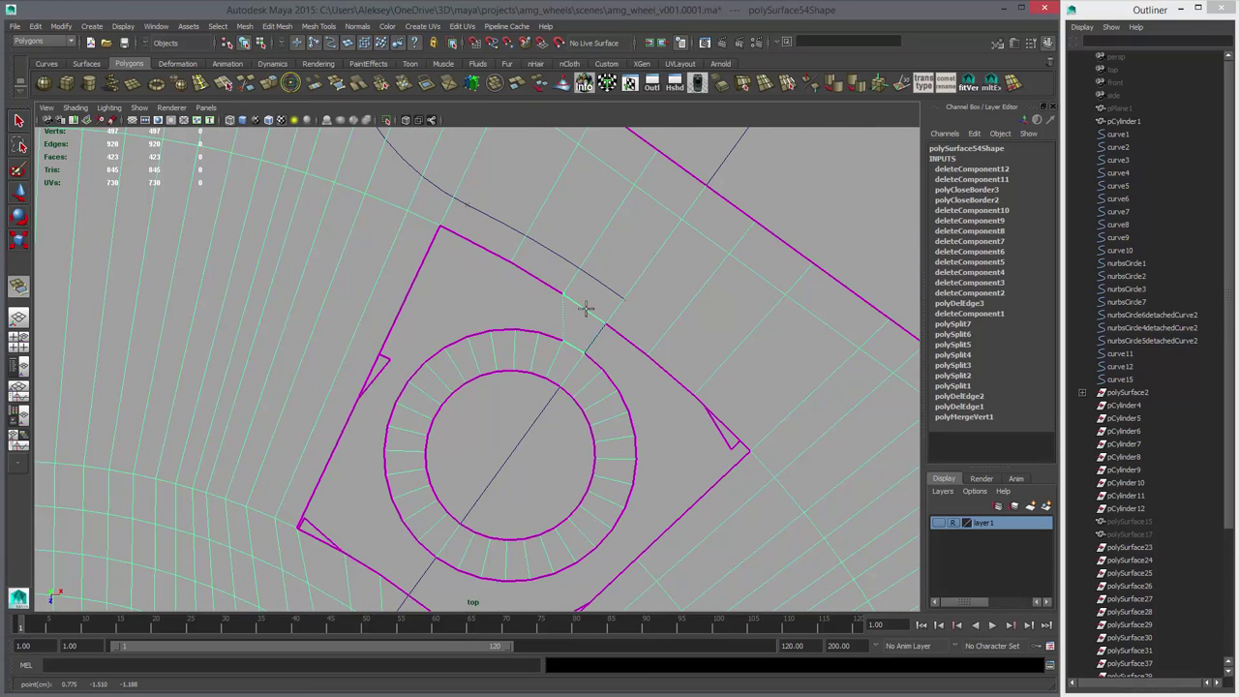
key(Return)
click(429, 550)
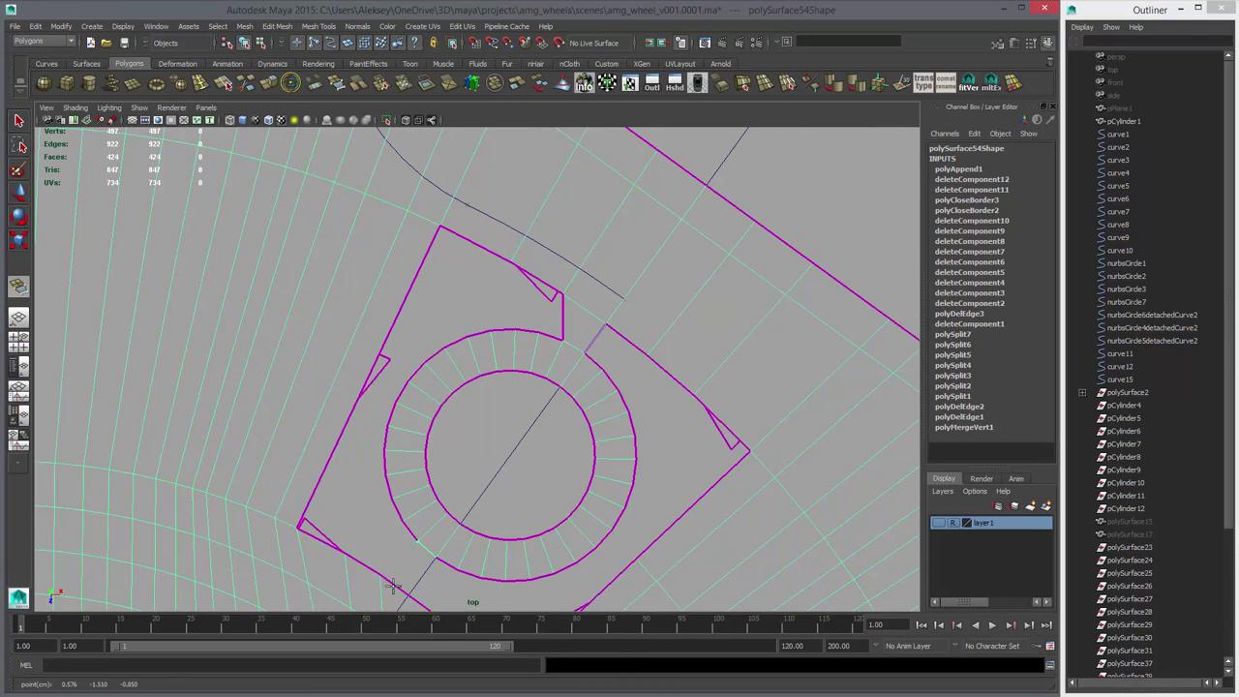
click(395, 584)
key(Return)
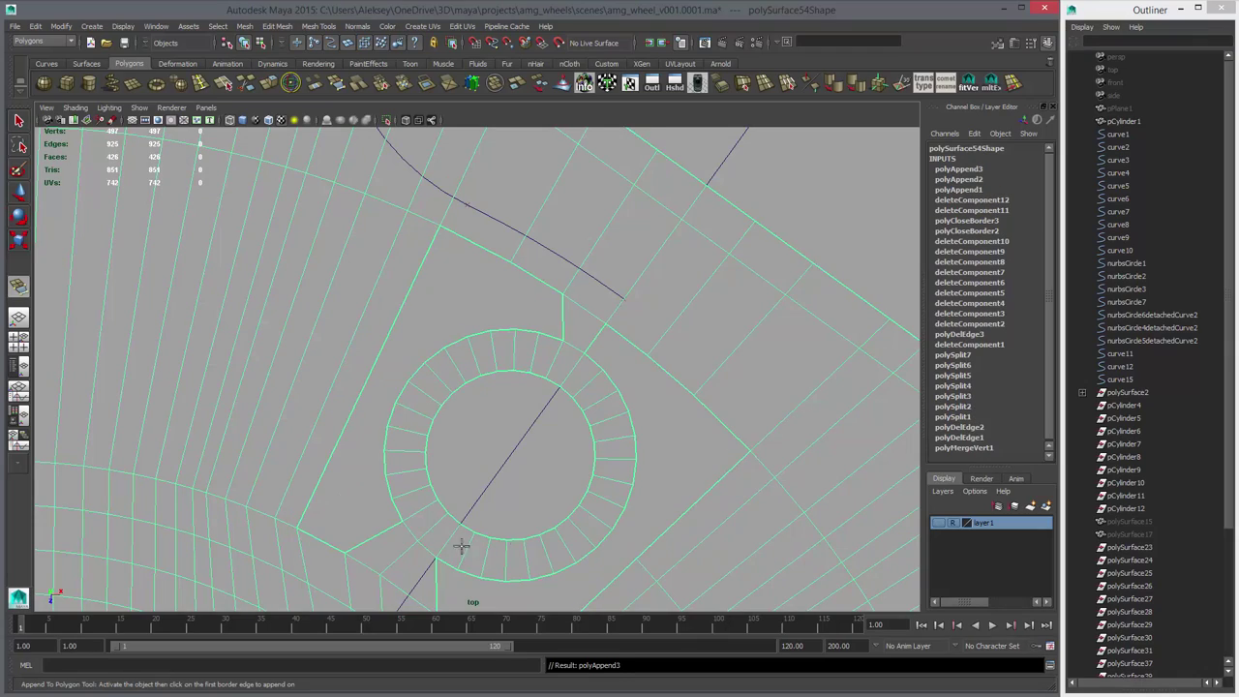
- In the perspective view, split the appended polygon nearest the wedge with Multi-Cut and delete the resulting triangle beside the rim
key(space)
key(space)
alt+drag(574, 415, 668, 412)
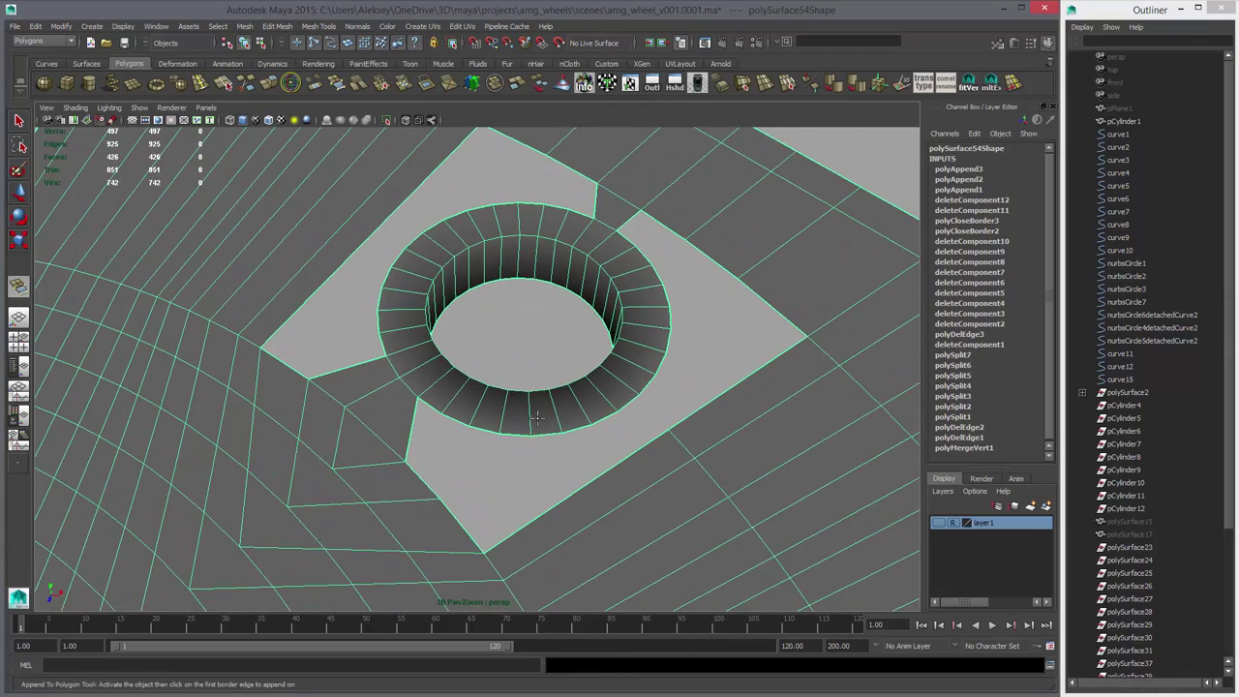
alt+middle_drag(458, 451, 558, 386)
scroll(559, 386, up, 2)
key(w)
click(248, 86)
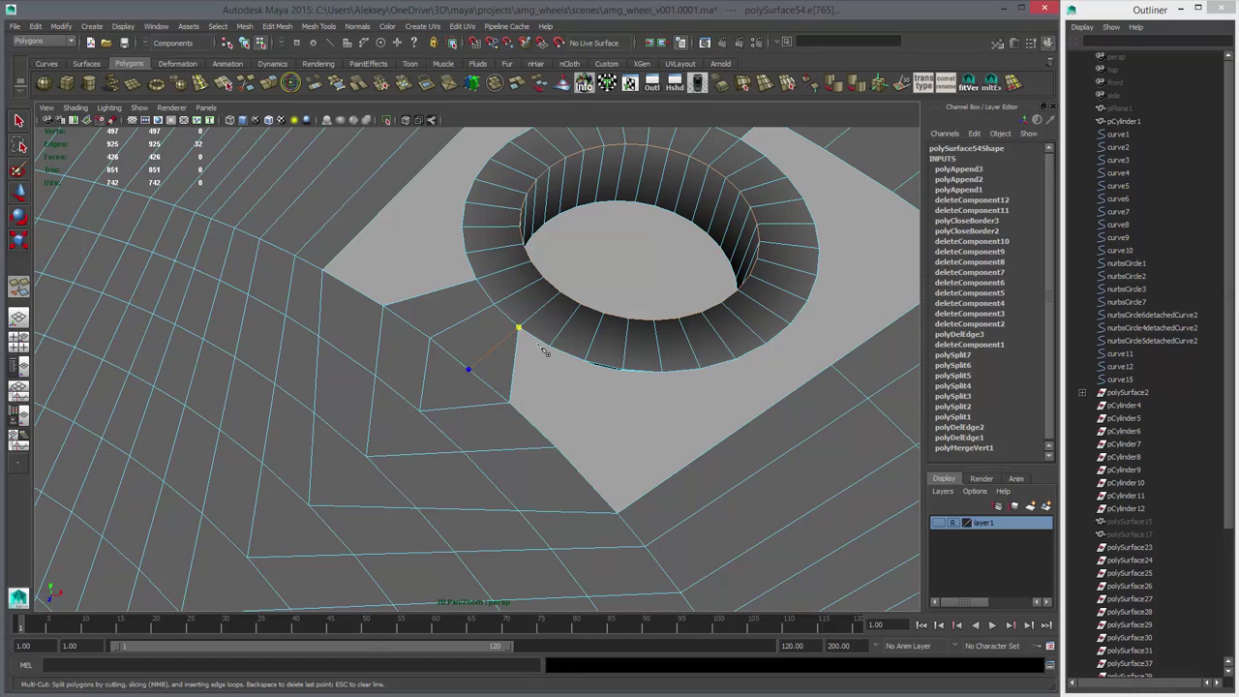
key(w)
right_drag(496, 335, 497, 355)
click(502, 361)
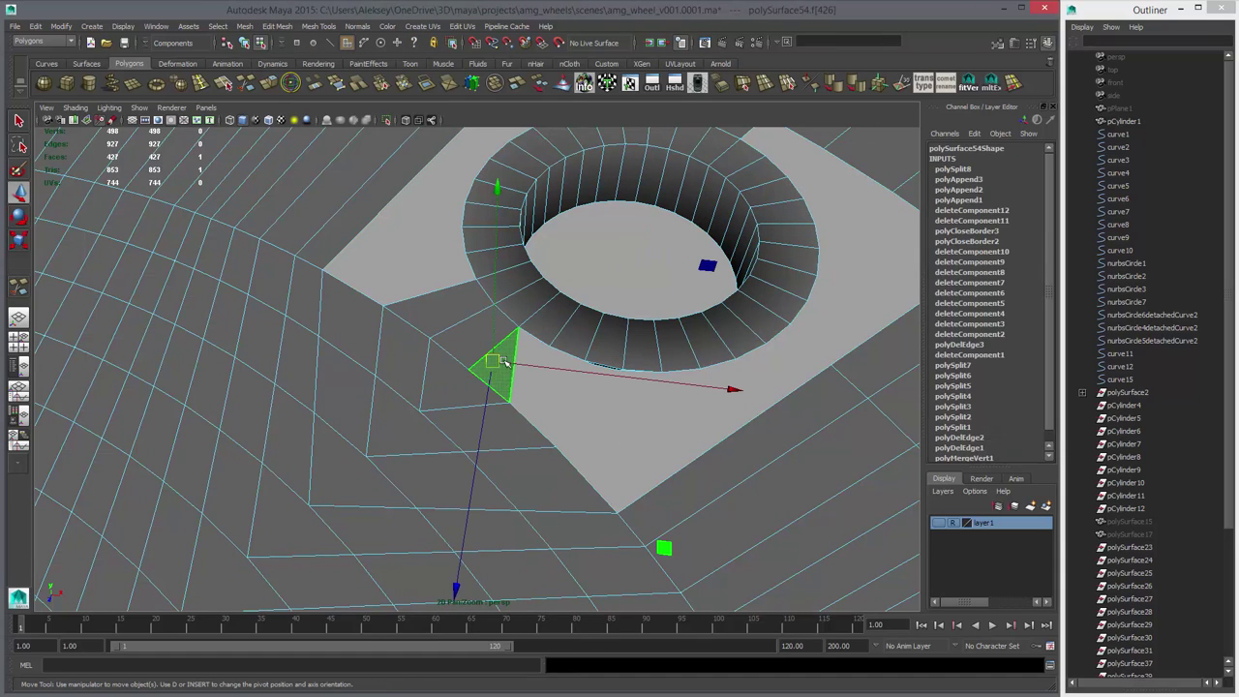
key(Delete)
- Fill the opening between the hole's rim and the long straight edge next to the dense wedge mesh
alt+right_drag(786, 356, 714, 331)
alt+middle_drag(714, 331, 702, 407)
alt+drag(703, 407, 681, 438)
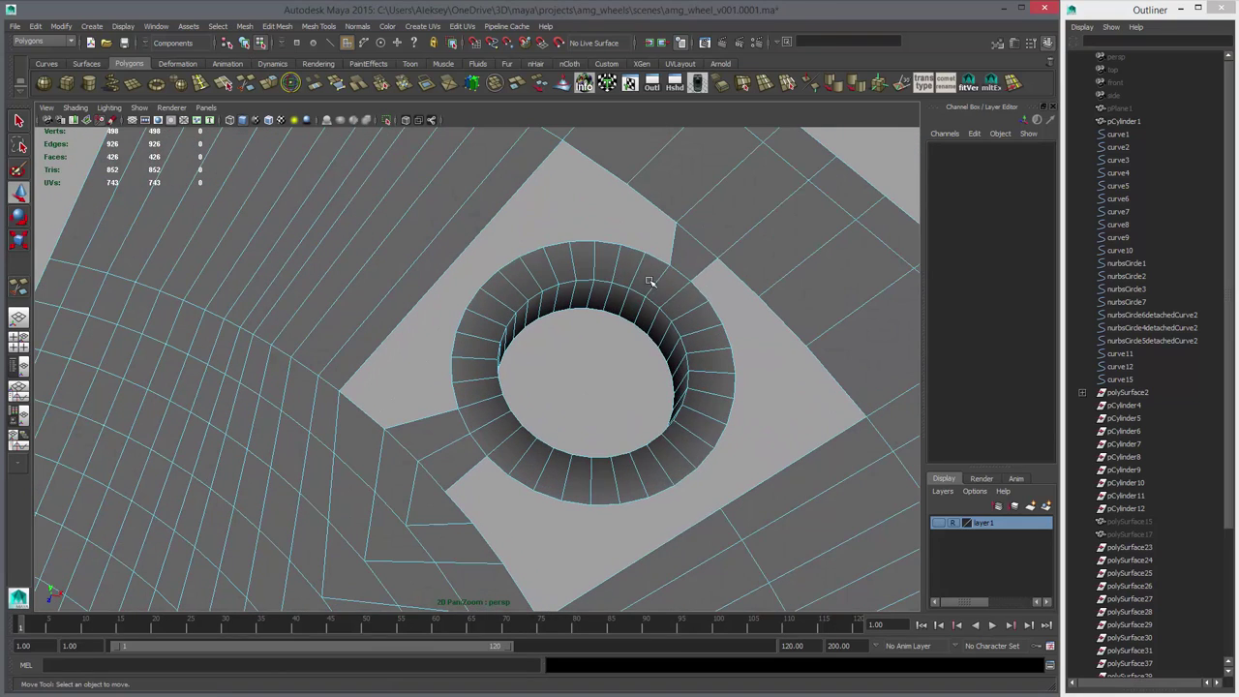
right_drag(652, 278, 652, 249)
double_click(649, 298)
alt+drag(665, 283, 661, 294)
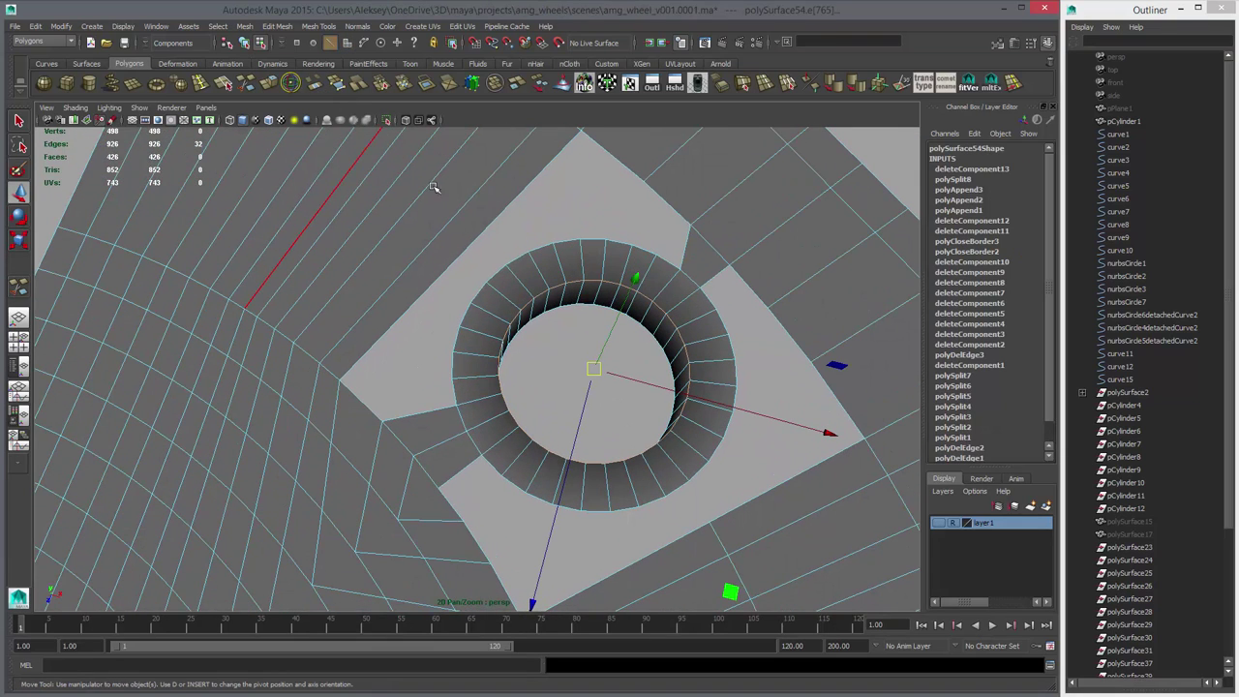
double_click(532, 256)
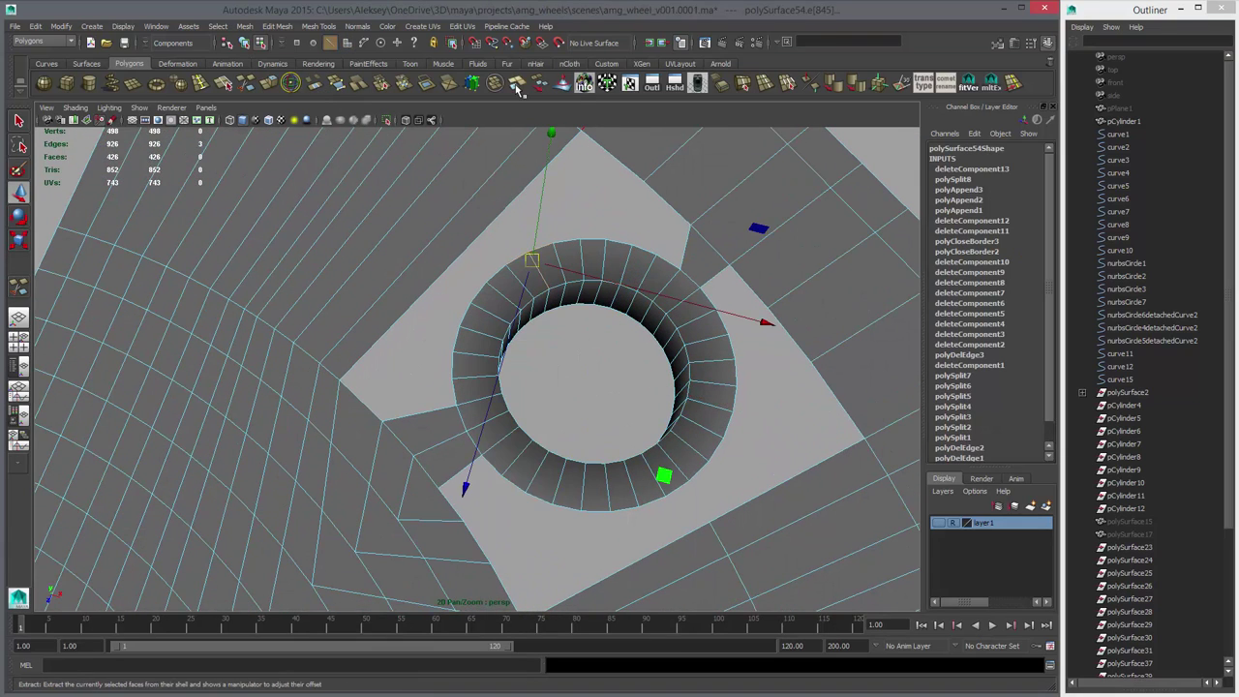
click(424, 88)
alt+drag(513, 271, 559, 397)
- Cut edges across the filled face with Multi-Cut, connecting three outer rim vertices to the surrounding plate vertices
click(248, 84)
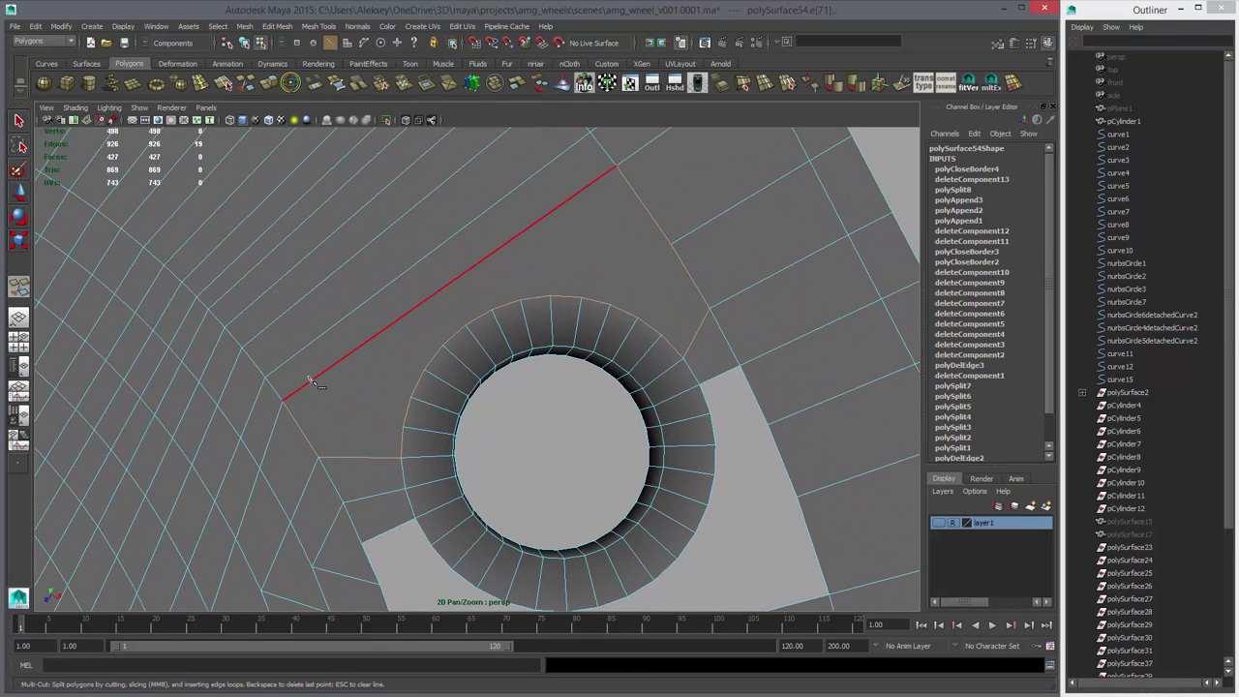
drag(308, 381, 239, 470)
drag(402, 450, 405, 401)
right_click(583, 339)
alt+middle_drag(645, 334, 591, 424)
click(604, 429)
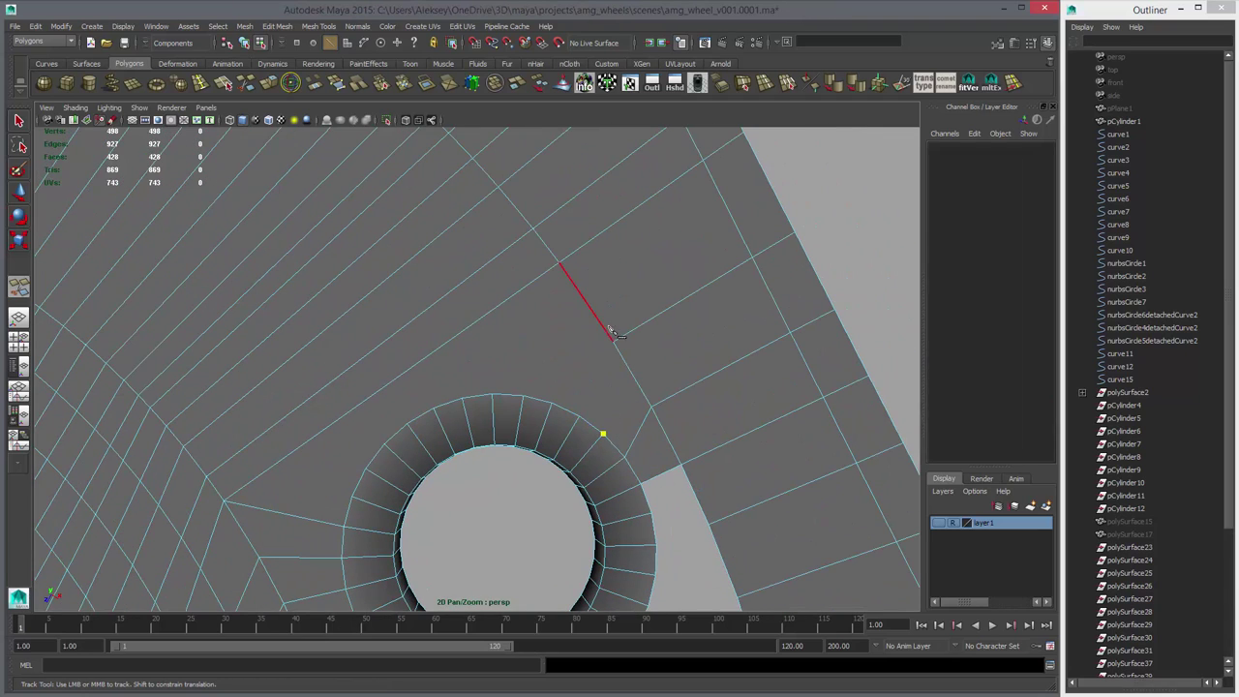
drag(602, 432, 634, 437)
drag(553, 273, 633, 252)
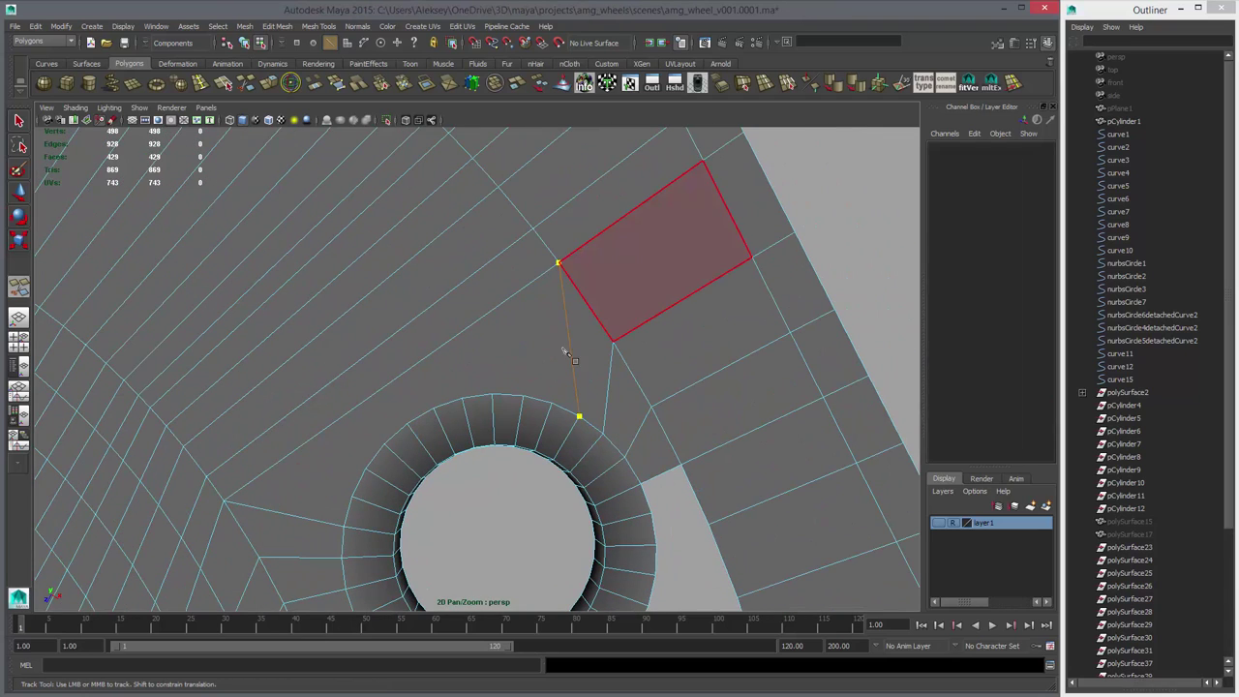
key(w)
- Insert 9 evenly spaced edge loops across the strip of faces that ends at the straight edge beside the bolt hole
double_click(562, 403)
key(q)
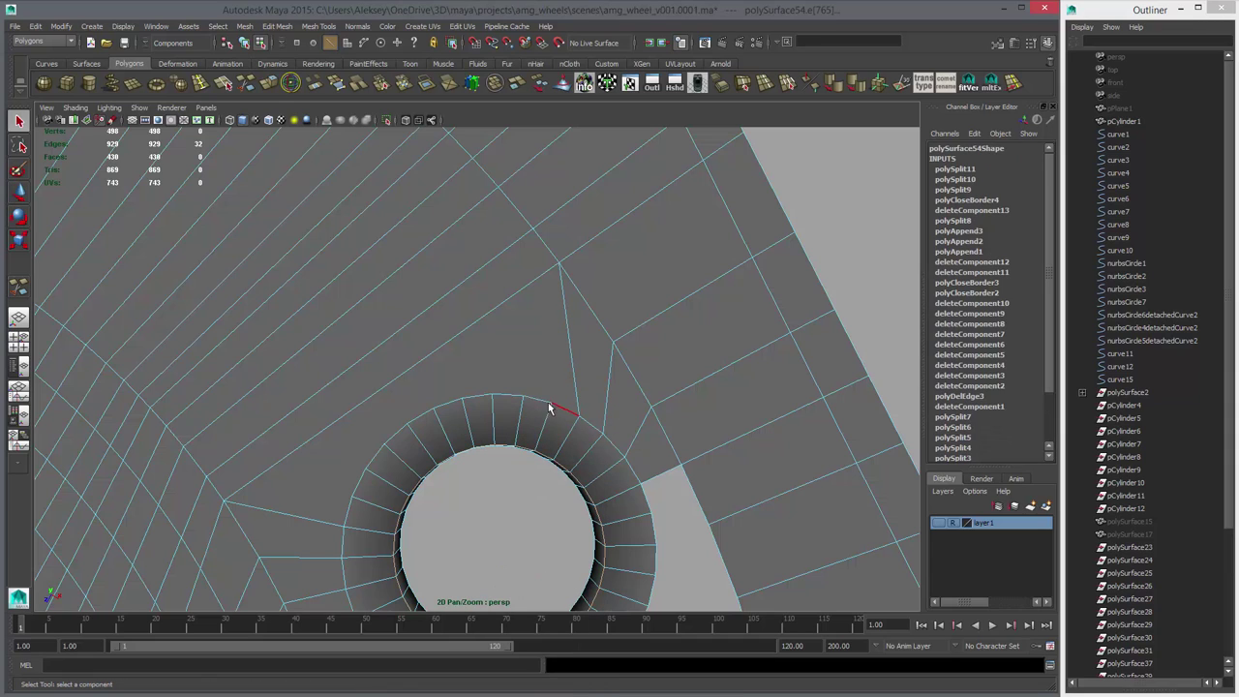
click(200, 84)
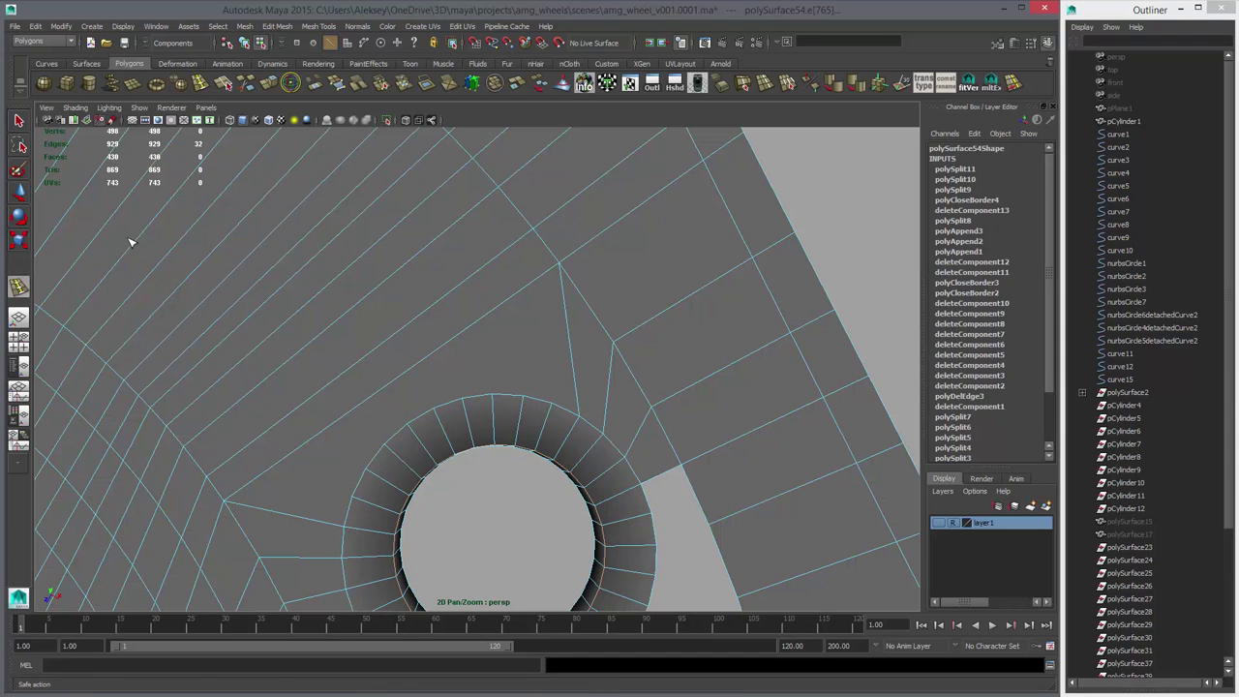
double_click(19, 287)
double_click(908, 265)
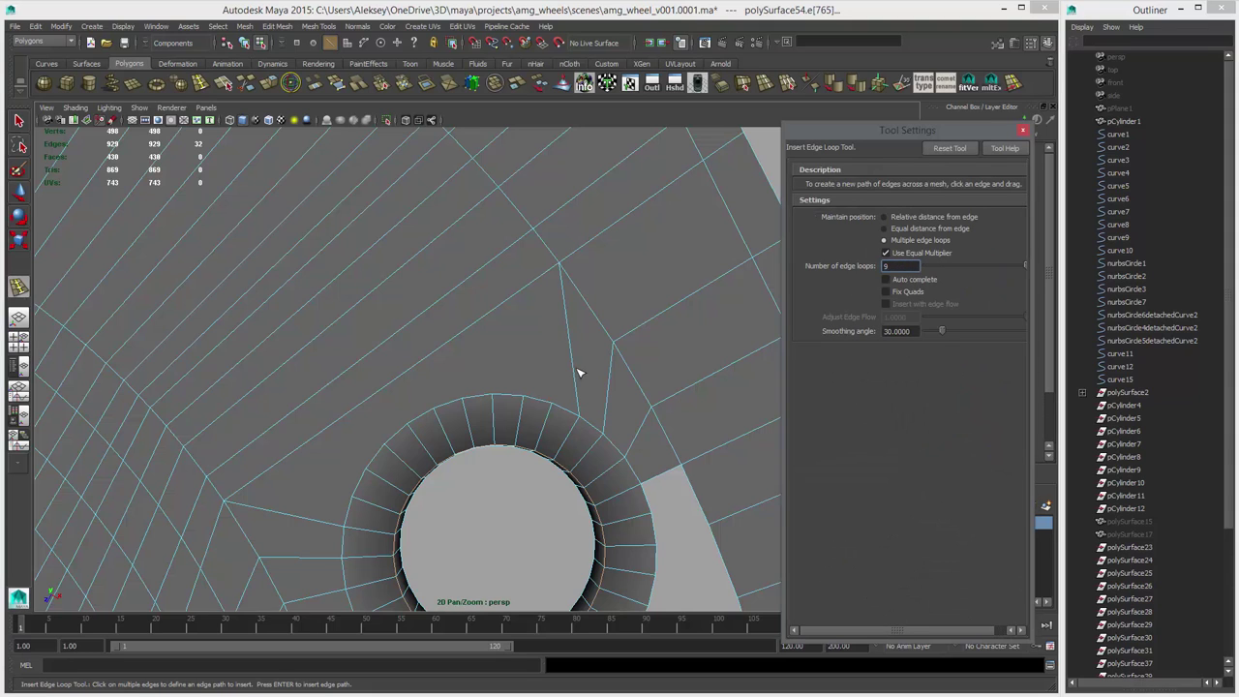
alt+middle_drag(581, 373, 579, 330)
double_click(447, 303)
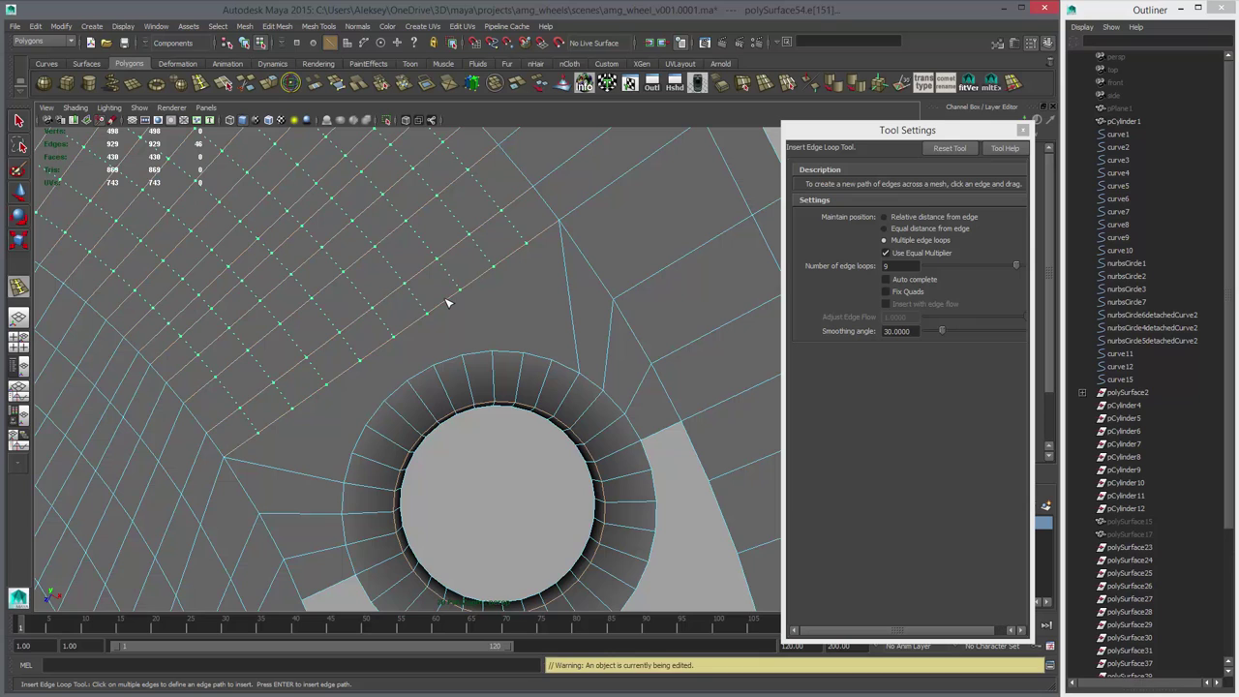
key(Return)
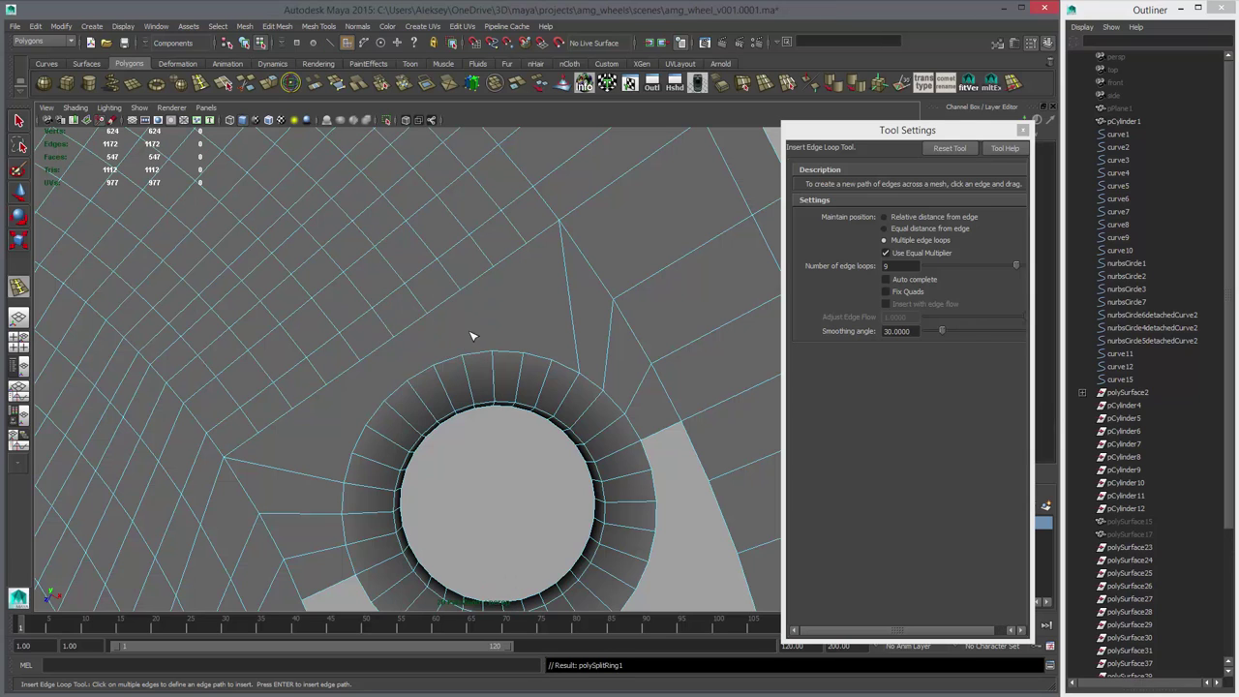
- Delete the large face between the newly subdivided straight edge and the bolt hole's rim
key(w)
click(472, 323)
key(Delete)
- Bridge the subdivided straight border edges to the facing section of the hole's rim and inspect the smoothed plate
right_drag(555, 301, 553, 255)
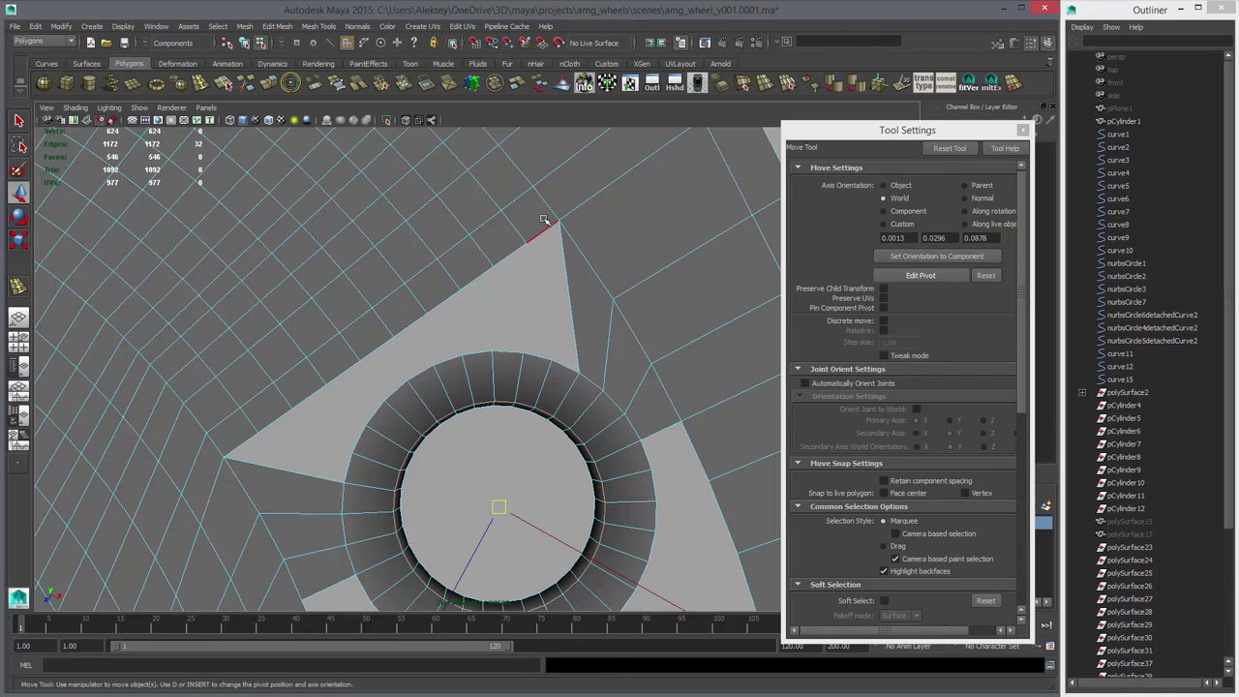
double_click(544, 228)
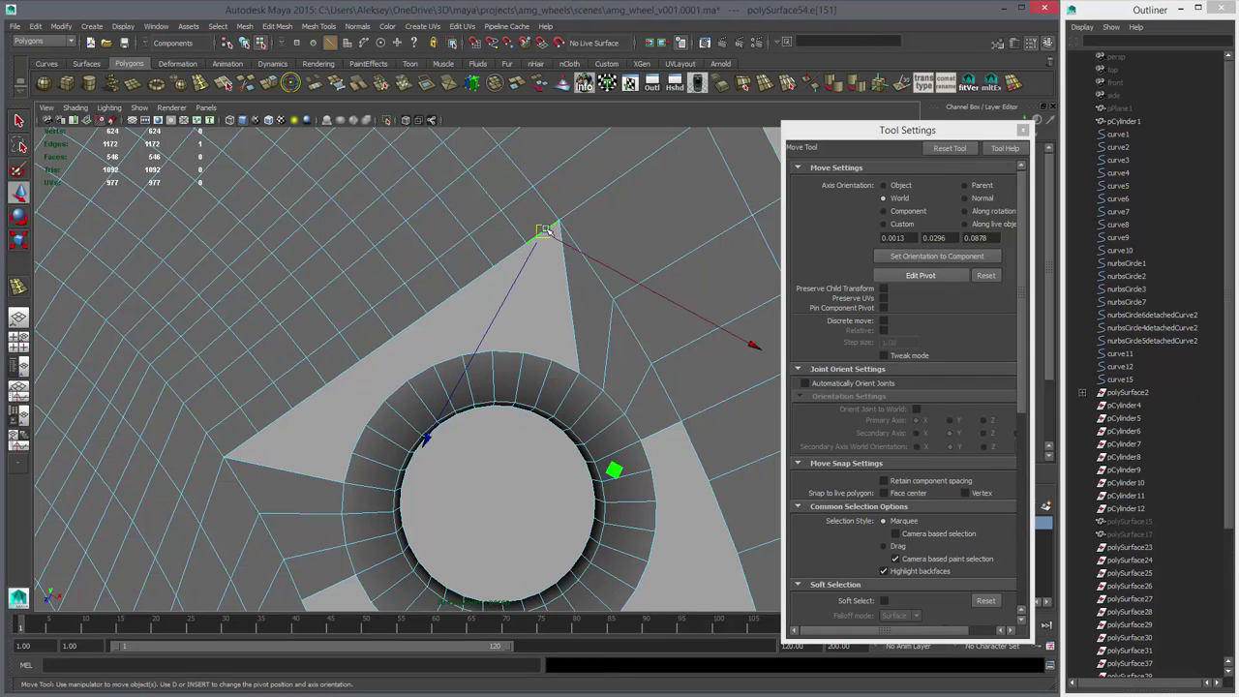
click(313, 84)
alt+drag(550, 338, 612, 341)
right_drag(612, 341, 643, 311)
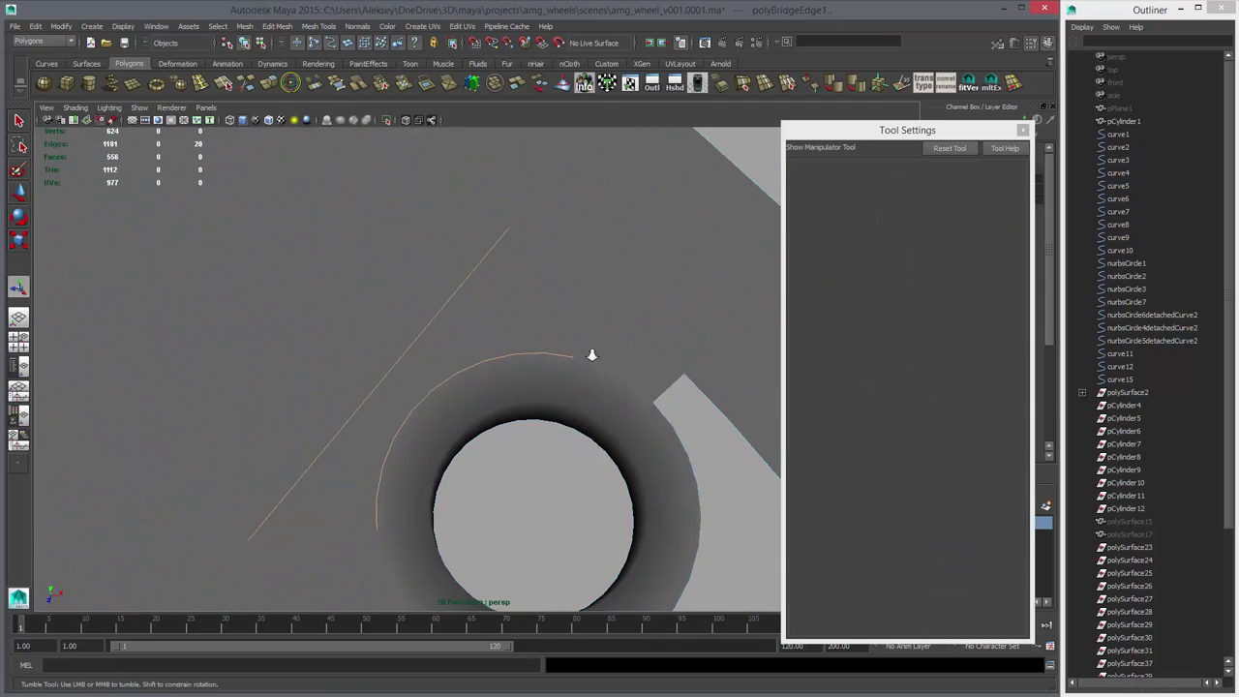
scroll(589, 352, down, 5)
alt+drag(590, 352, 429, 375)
click(429, 375)
alt+drag(620, 429, 639, 446)
alt+middle_drag(634, 418, 571, 387)
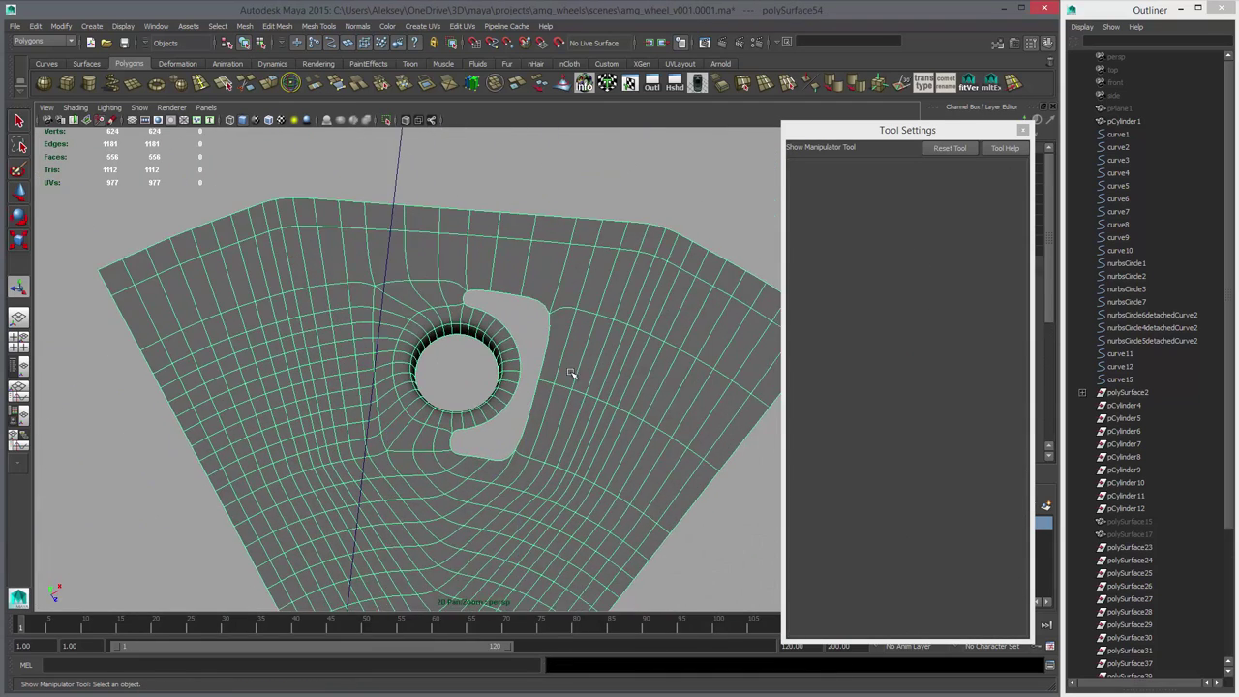
- Delete the middle band of faces between the gap beside the bolt hole and the wedge's far straight edge
key(1)
scroll(530, 408, up, 2)
key(q)
right_drag(413, 304, 414, 330)
click(414, 331)
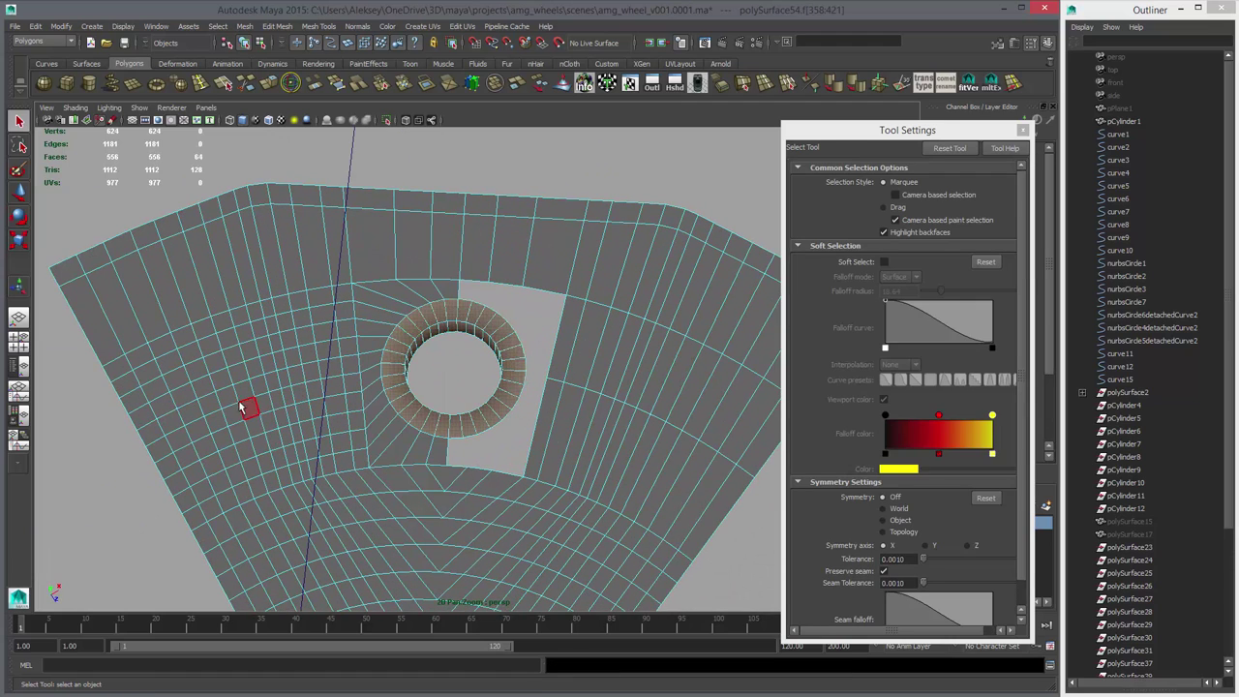
drag(652, 423, 654, 427)
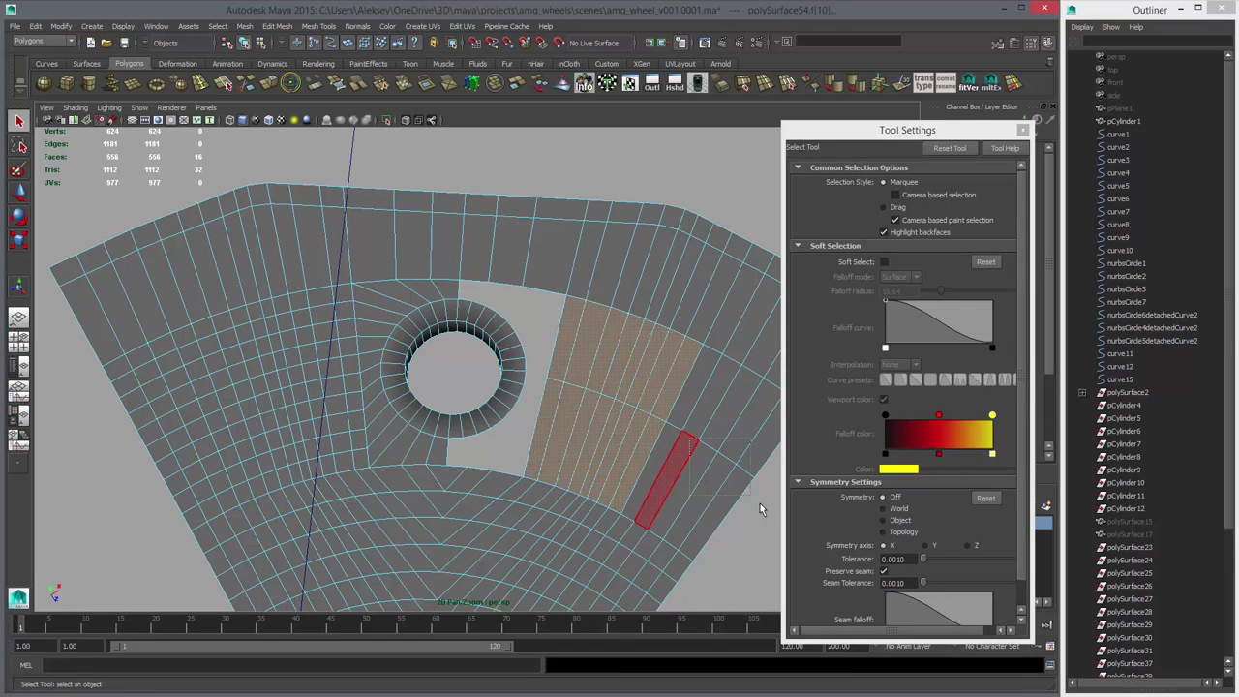
shift+drag(763, 506, 668, 435)
key(Delete)
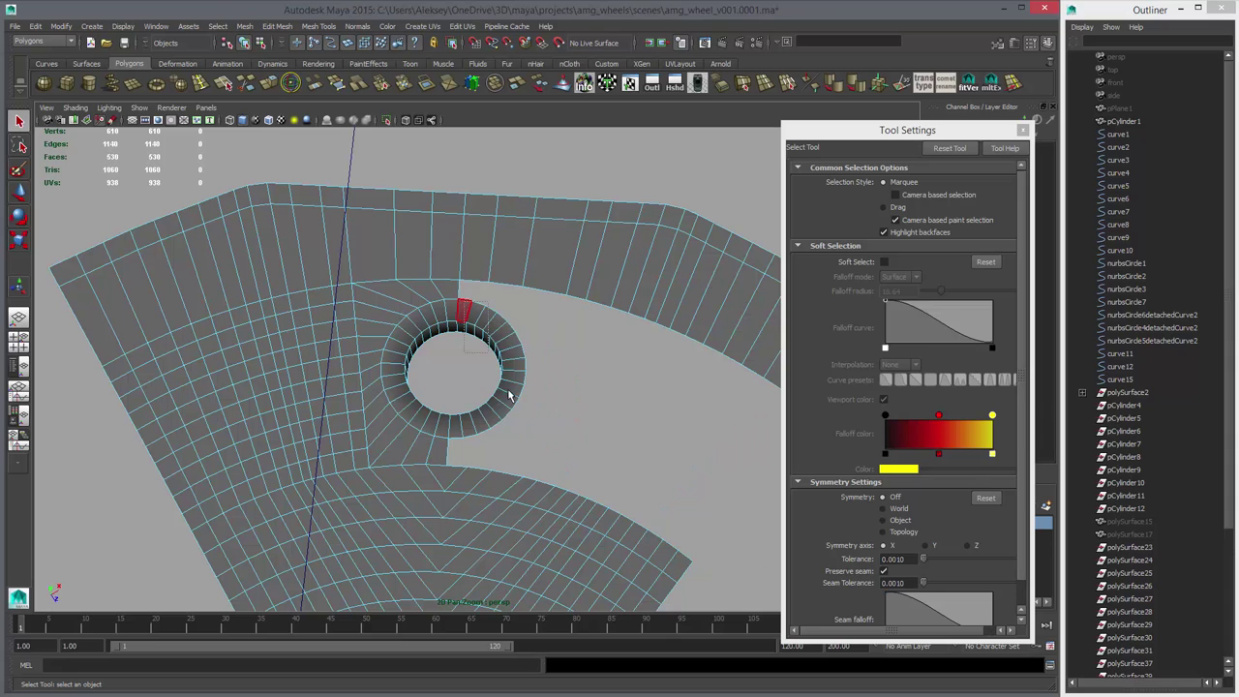
- Delete the rim and wall faces of the bolt hole's open half, leaving only the half facing the finished mesh
drag(508, 390, 542, 449)
key(Delete)
click(460, 424)
key(Delete)
alt+drag(599, 414, 482, 425)
- Select the edge rings across the middle band from the wedge's side edge and convert them to a face selection
right_drag(212, 364, 213, 335)
click(197, 359)
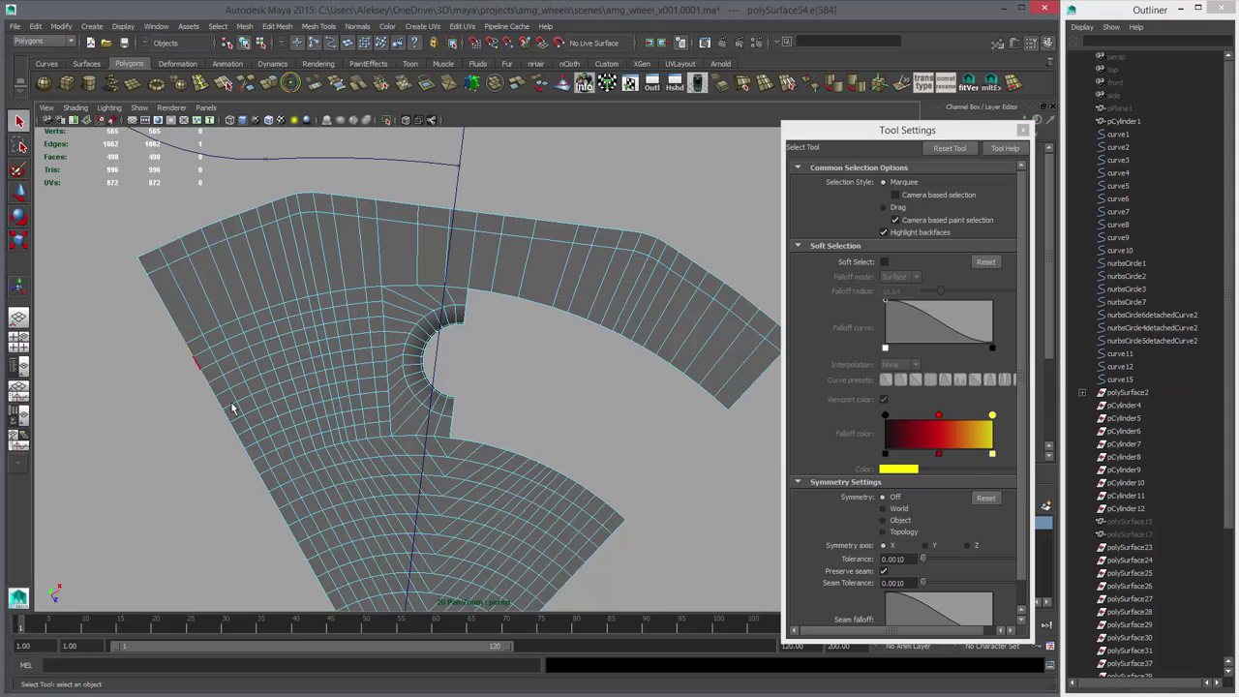
shift+double_click(256, 470)
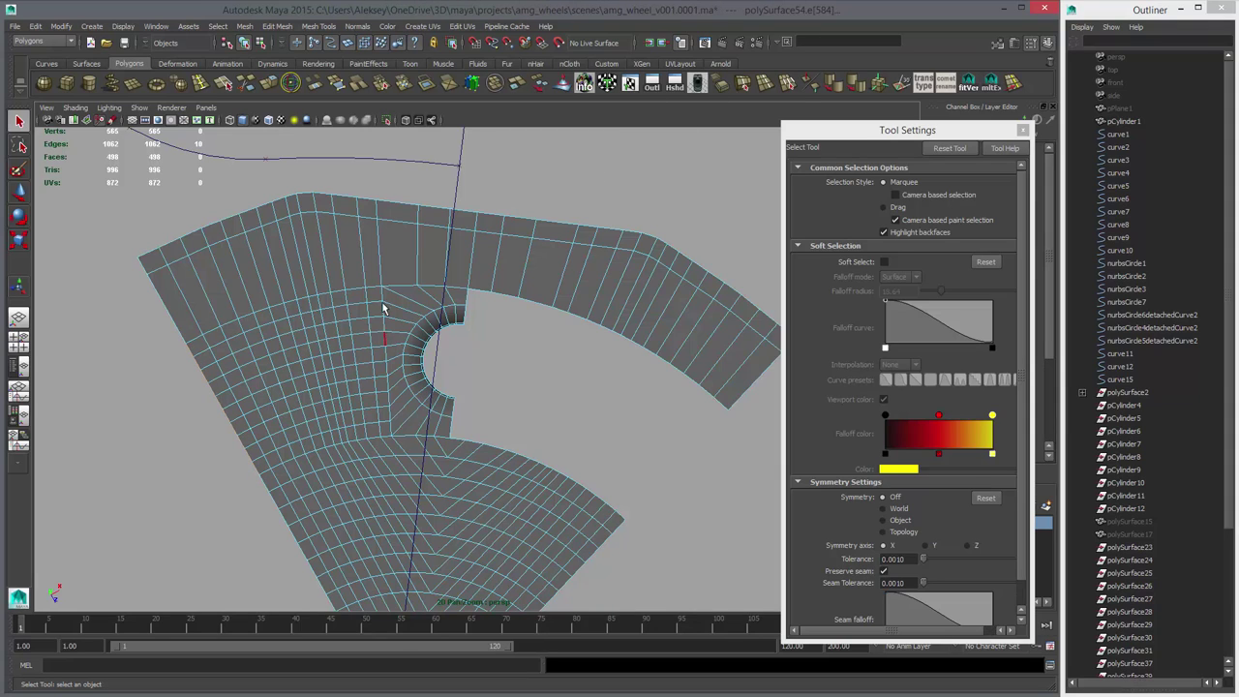
click(785, 85)
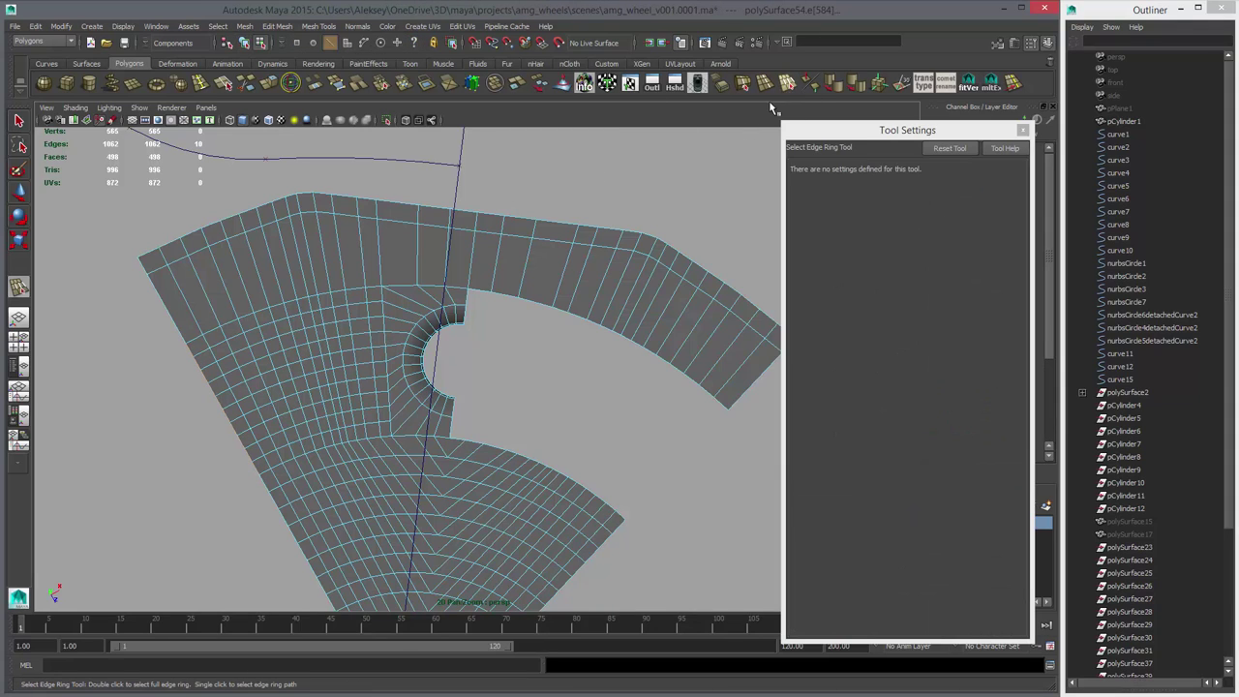
shift+double_click(218, 351)
alt+drag(221, 350, 259, 340)
alt+right_drag(259, 340, 381, 305)
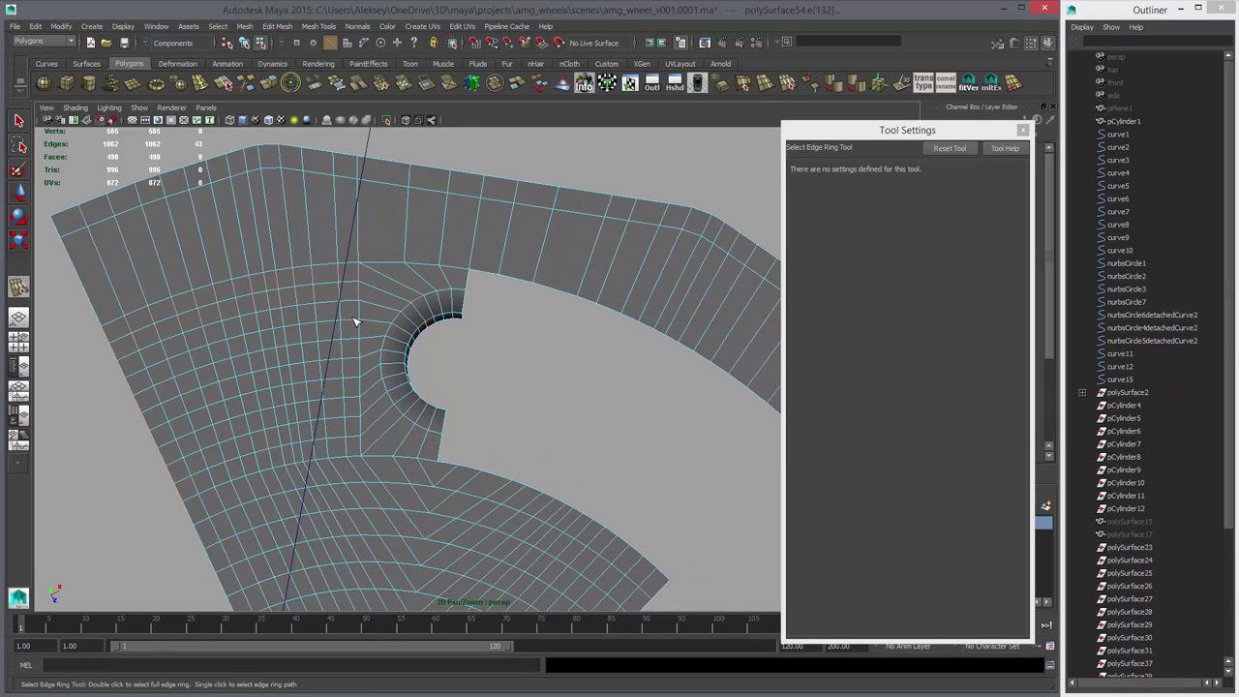
shift+double_click(354, 321)
key(ctrl+z)
key(w)
ctrl+right_drag(384, 358, 385, 413)
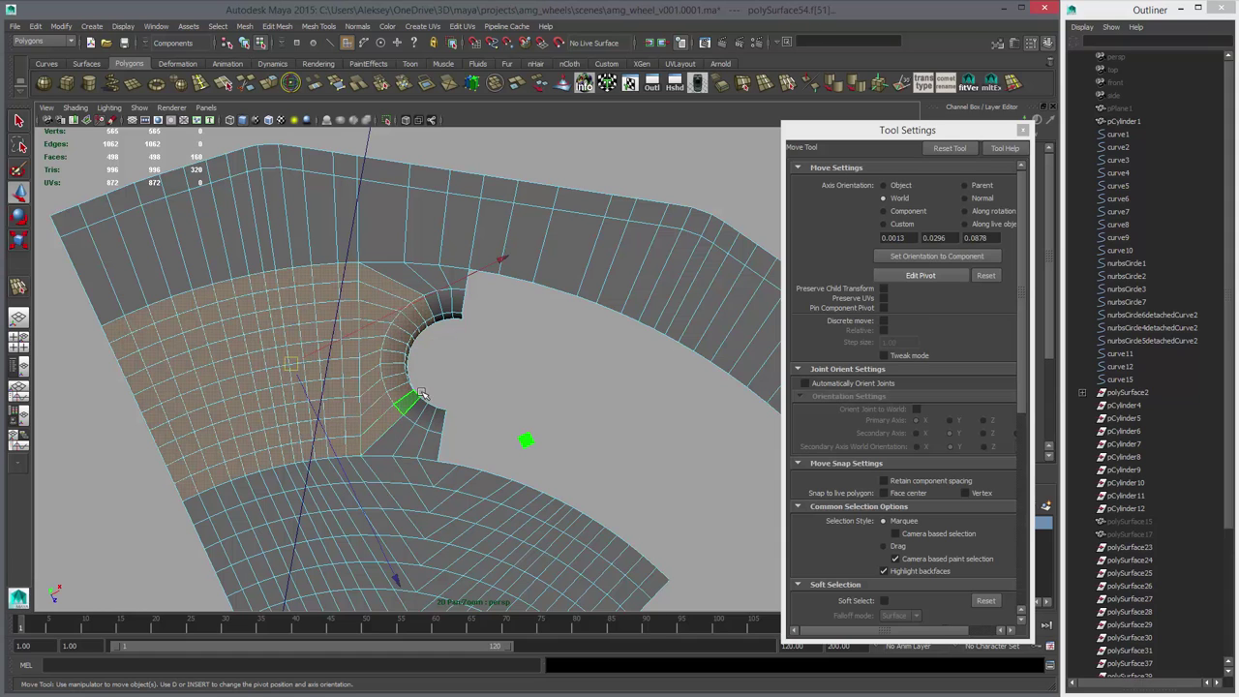
- Add the remaining faces above and below the half hole to the face selection
shift+drag(459, 433, 418, 422)
shift+drag(481, 335, 423, 290)
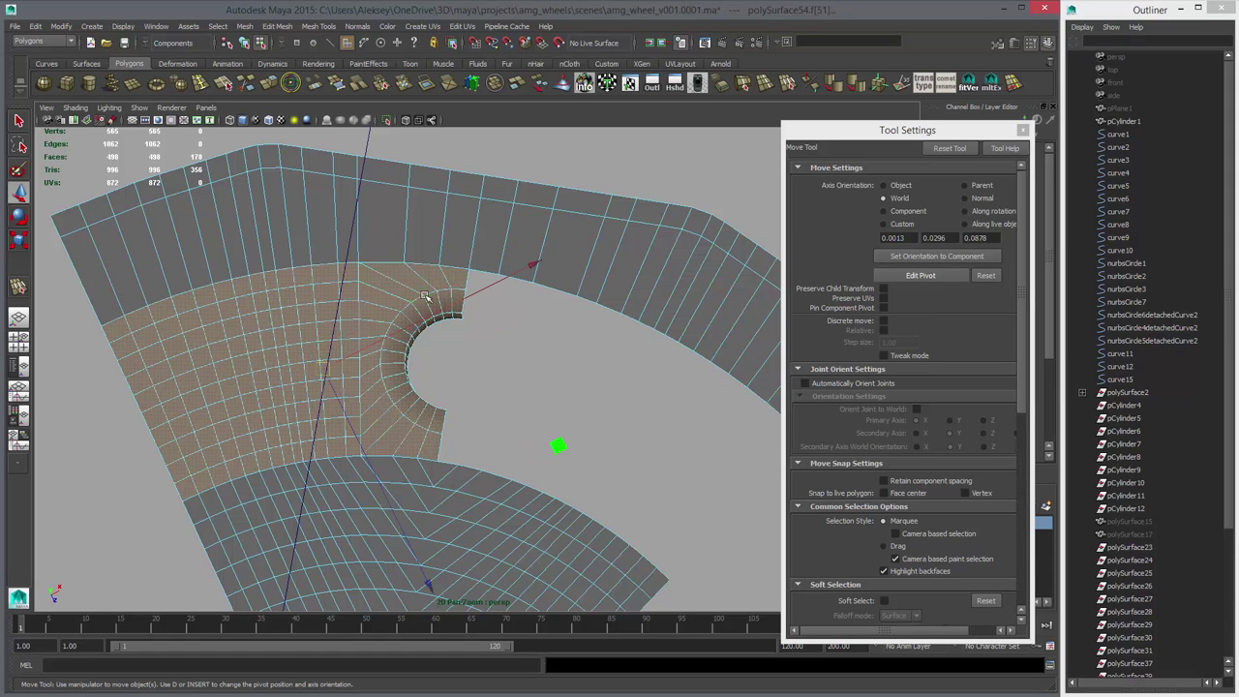
right_drag(423, 295, 458, 283)
click(599, 399)
alt+drag(600, 400, 512, 334)
key(ctrl+z)
key(ctrl+z)
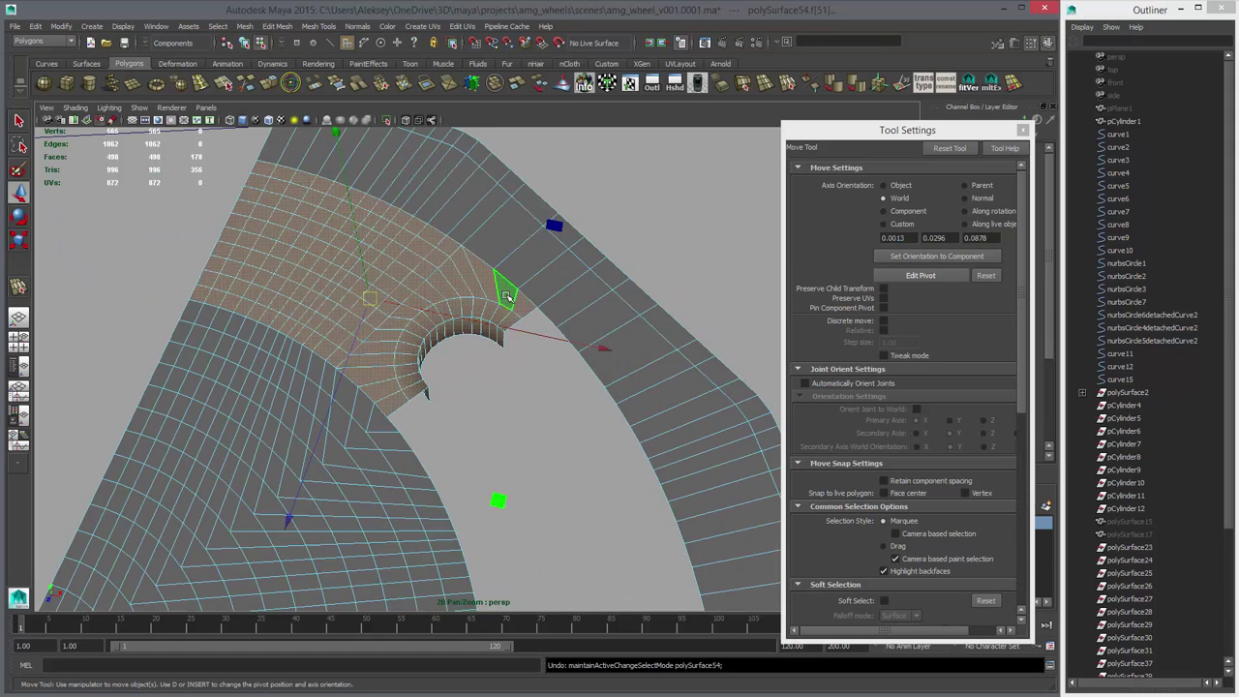
- Extract the selected faces into a separate mesh and select that mesh in object mode
right_drag(506, 296, 506, 327)
scroll(481, 362, down, 4)
alt+drag(523, 407, 520, 353)
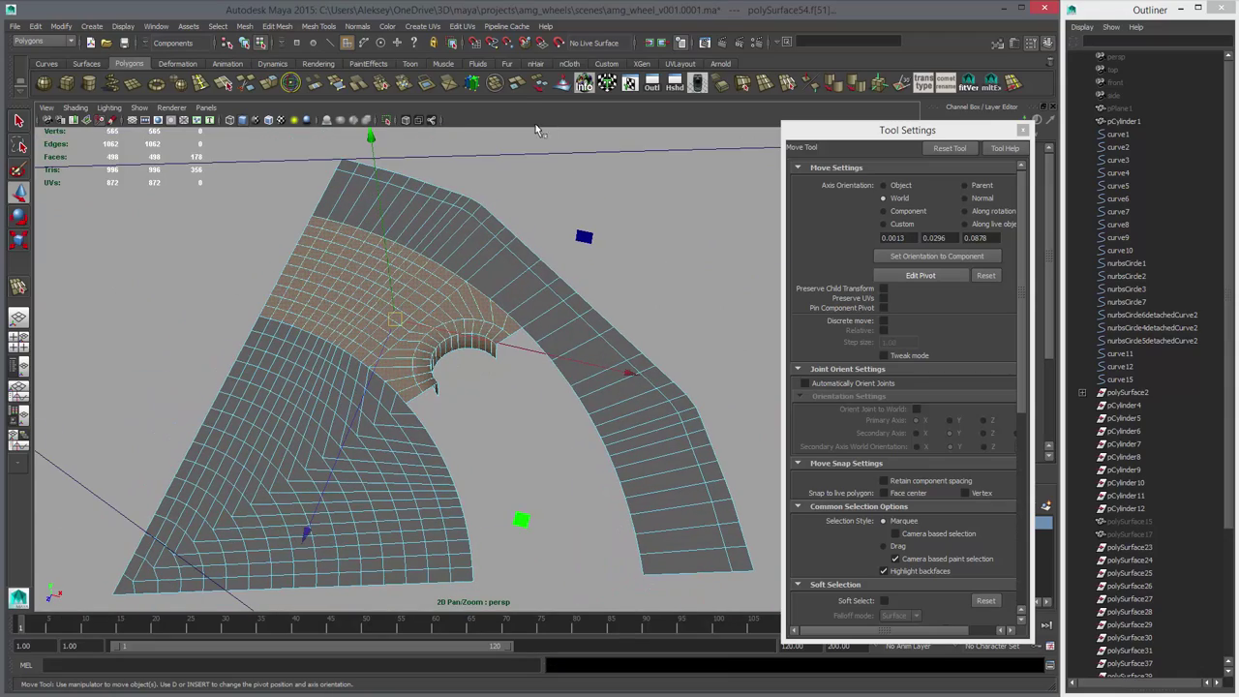
scroll(481, 401, down, 3)
alt+drag(481, 401, 496, 385)
key(w)
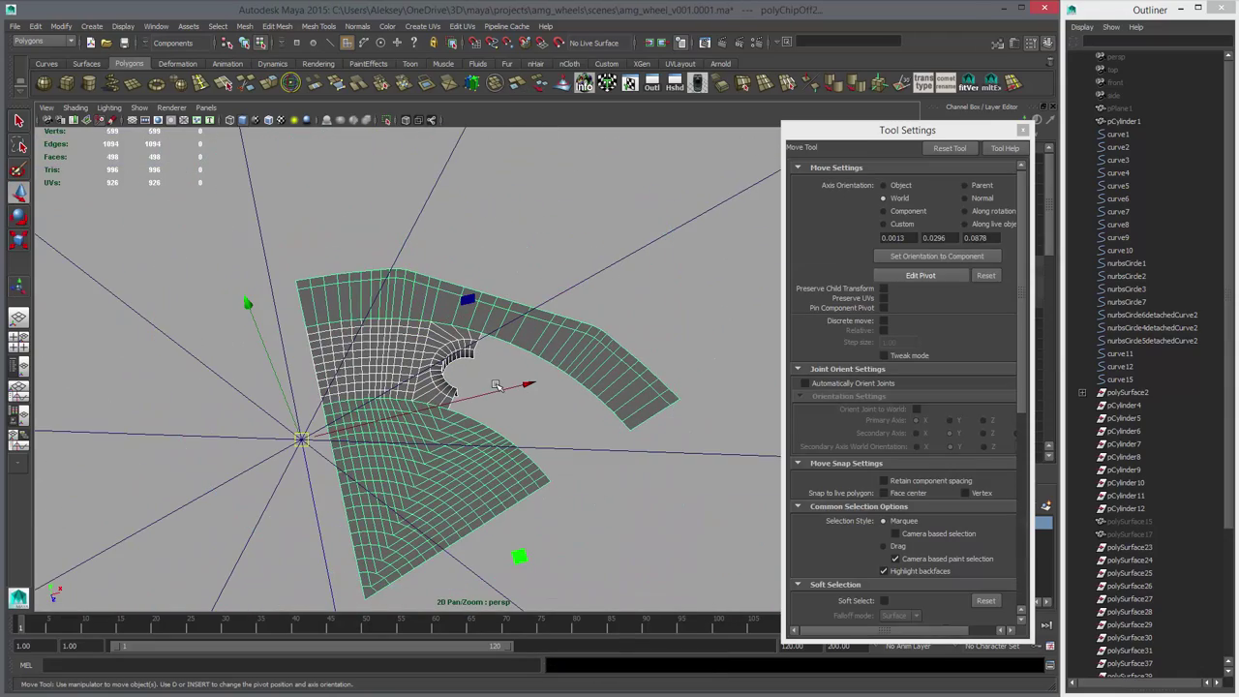
key(ctrl+z)
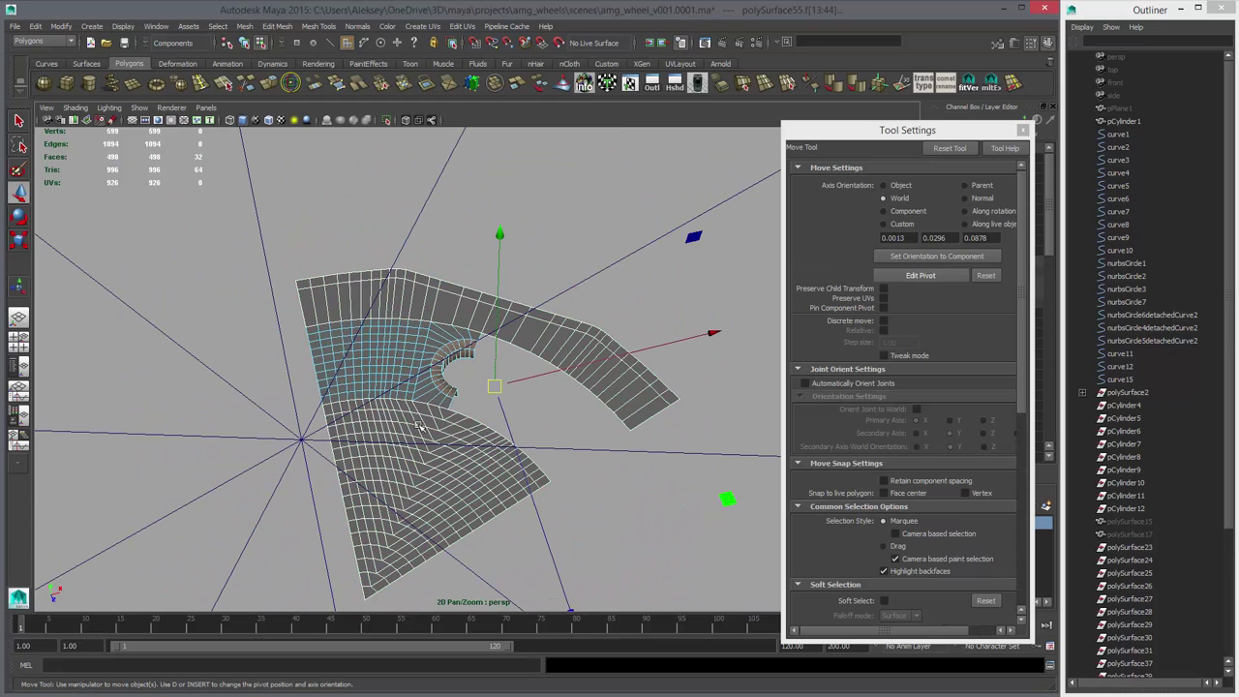
key(F8)
drag(414, 335, 462, 407)
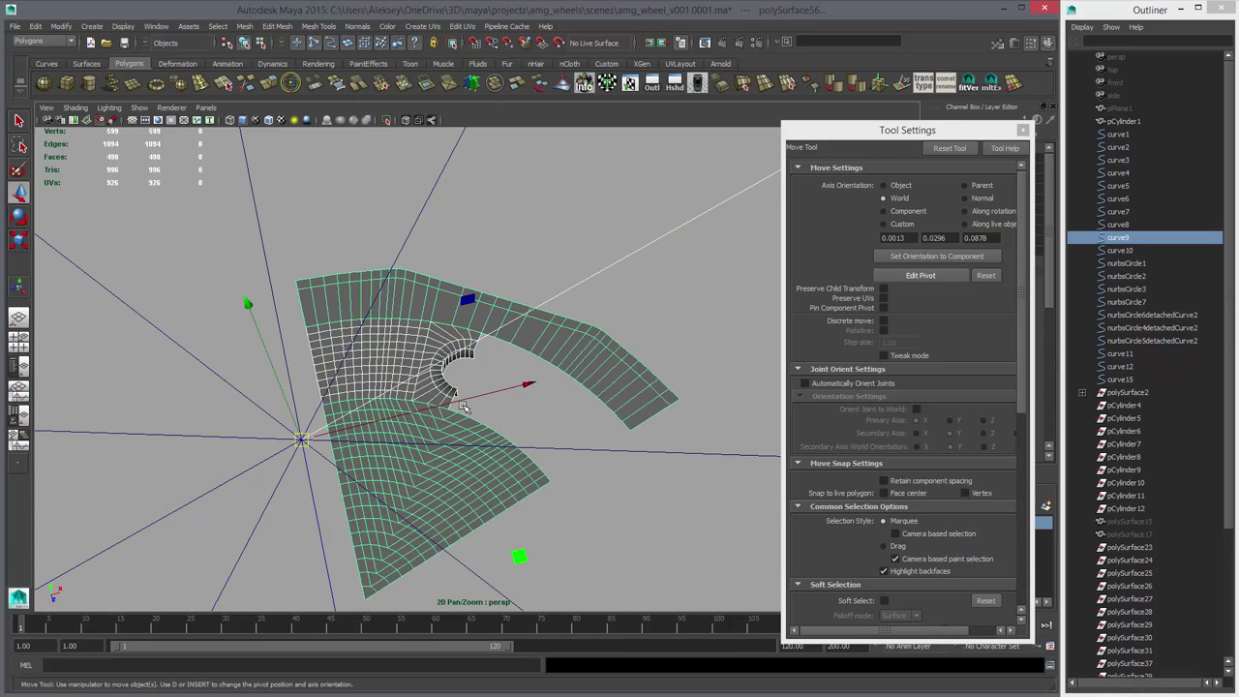
click(418, 391)
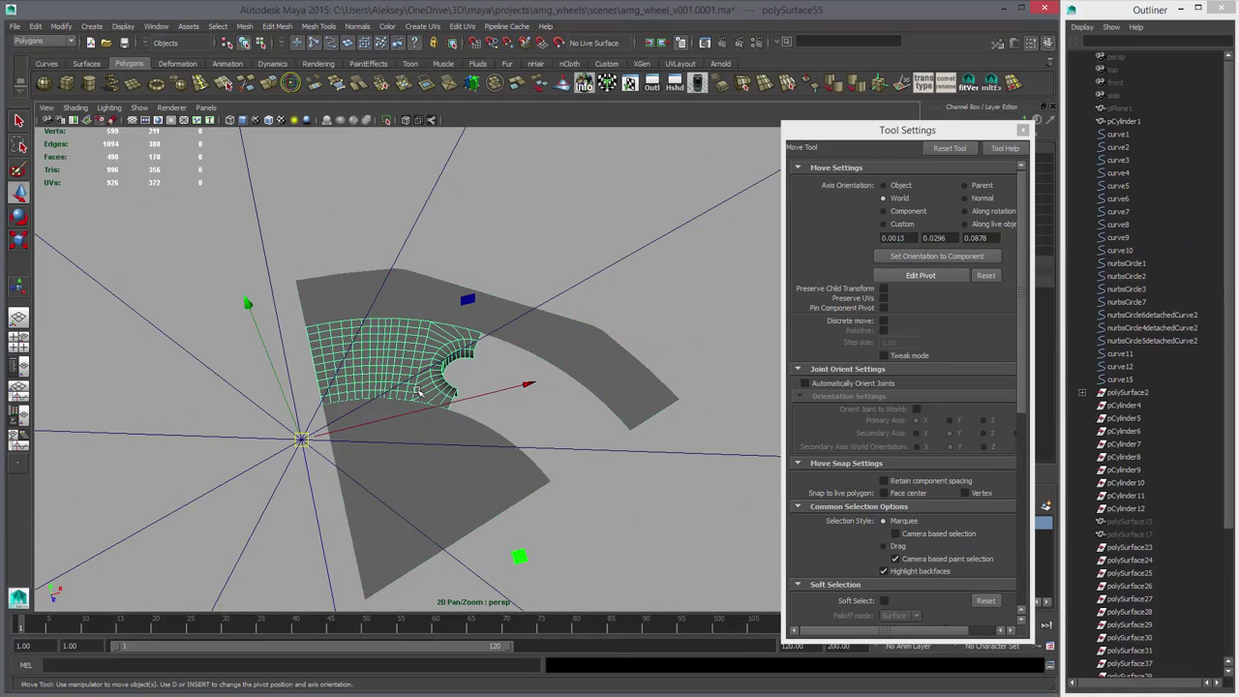
- Duplicate the extracted half-hole piece and mirror the copy by setting its Scale X to -1
key(ctrl+d)
click(1018, 142)
alt+drag(581, 364, 584, 324)
scroll(584, 324, down, 3)
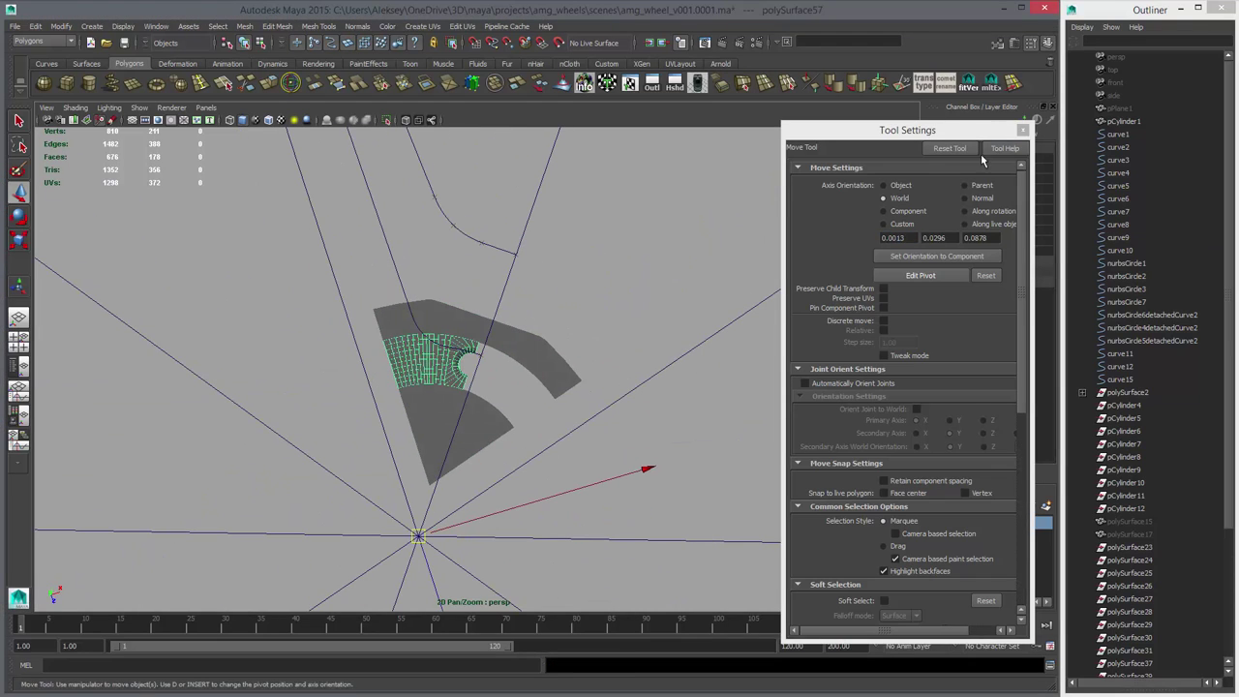
click(1023, 130)
key(r)
drag(644, 472, 124, 620)
click(1027, 221)
text(-)
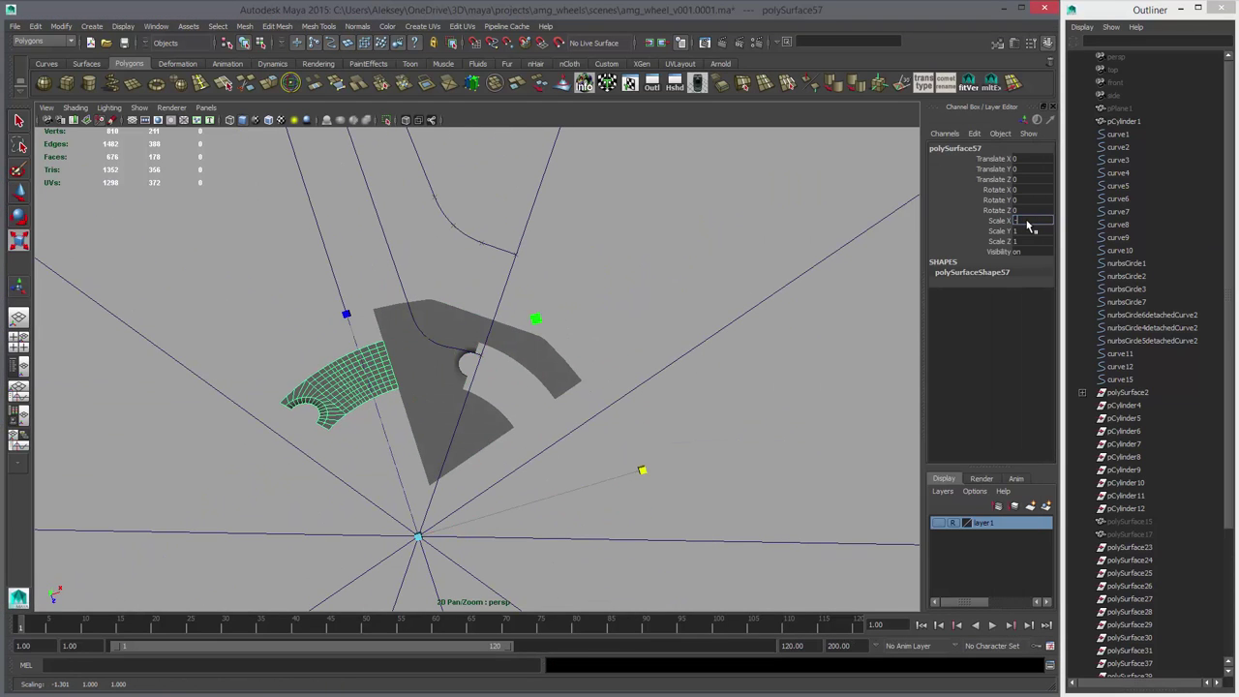
text(1)
key(Return)
- Rotate the mirrored piece into the empty half of the wedge with Rotate Y set to -72
alt+middle_drag(733, 341, 711, 269)
key(e)
drag(518, 261, 626, 518)
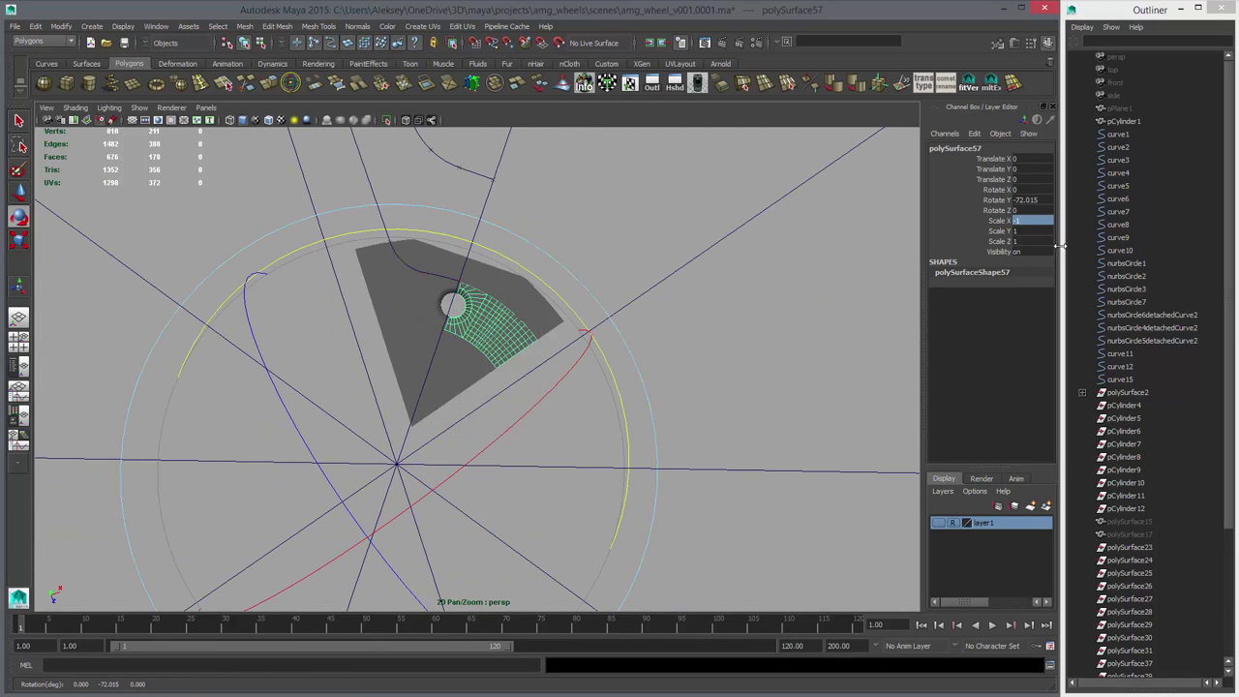
click(1039, 201)
text(-72)
key(Return)
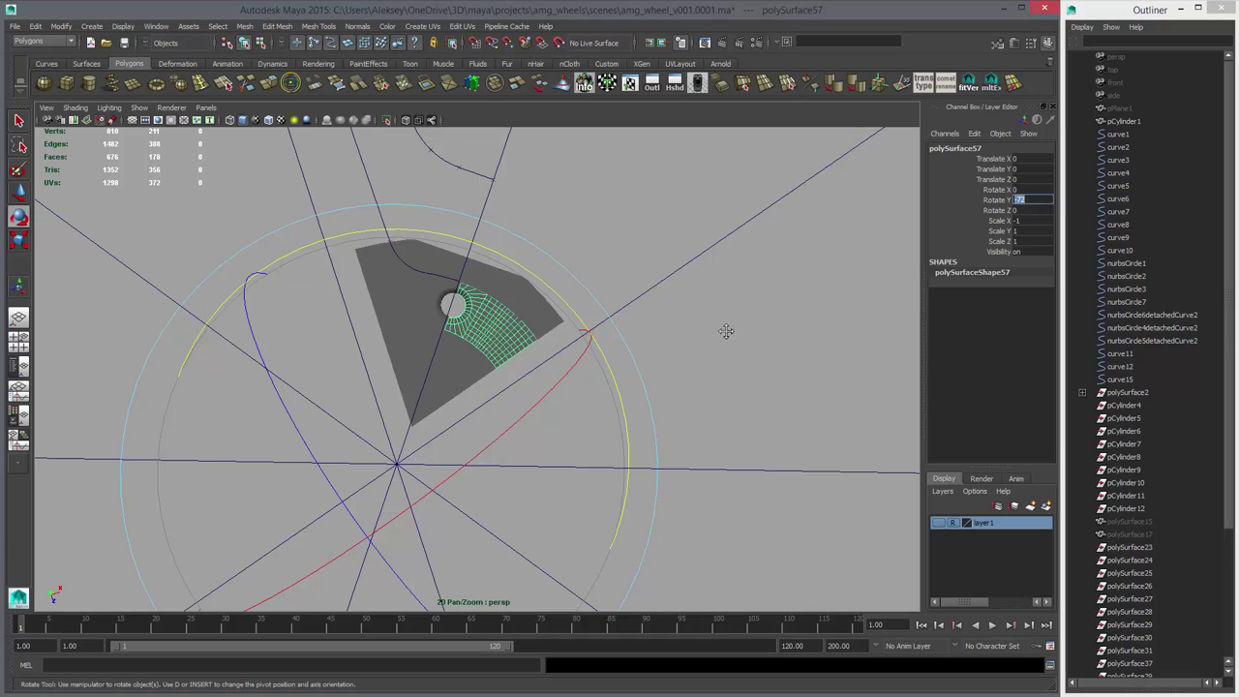
- Combine the mirrored piece with the original half and the remaining wedge mesh, merging their shared border vertices
alt+middle_drag(726, 332, 710, 398)
key(q)
shift+click(435, 423)
alt+drag(429, 398, 387, 400)
alt+right_drag(387, 401, 474, 421)
shift+click(225, 289)
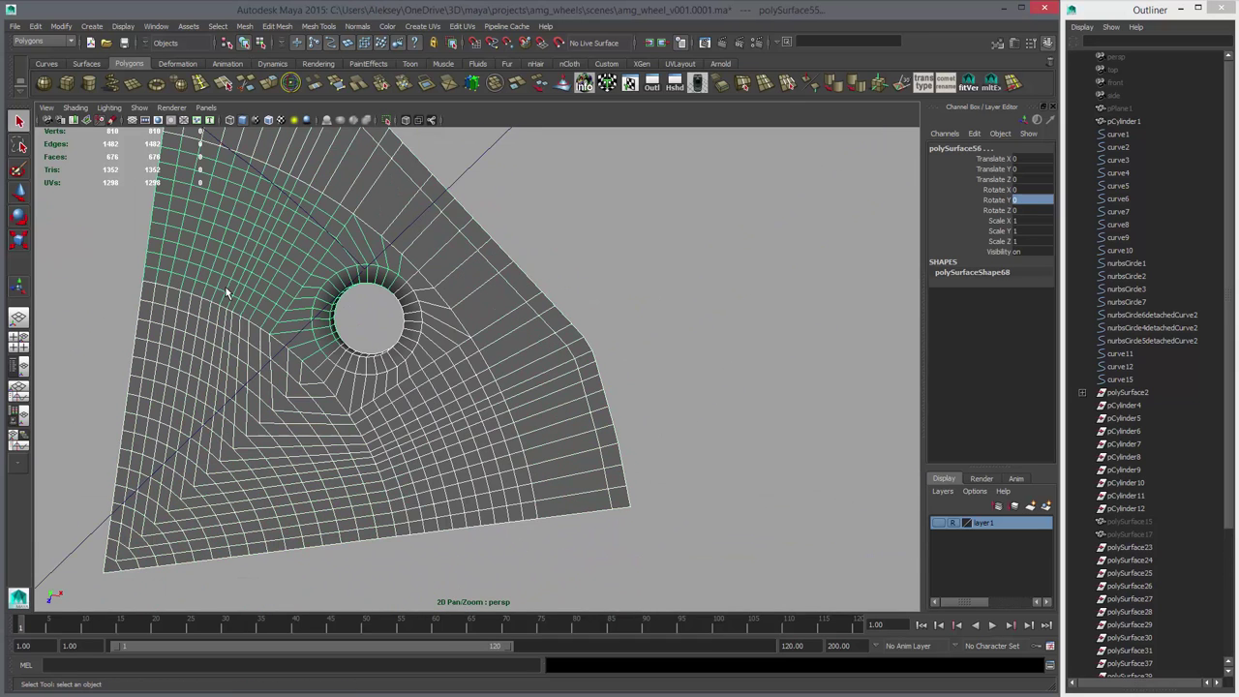
click(472, 83)
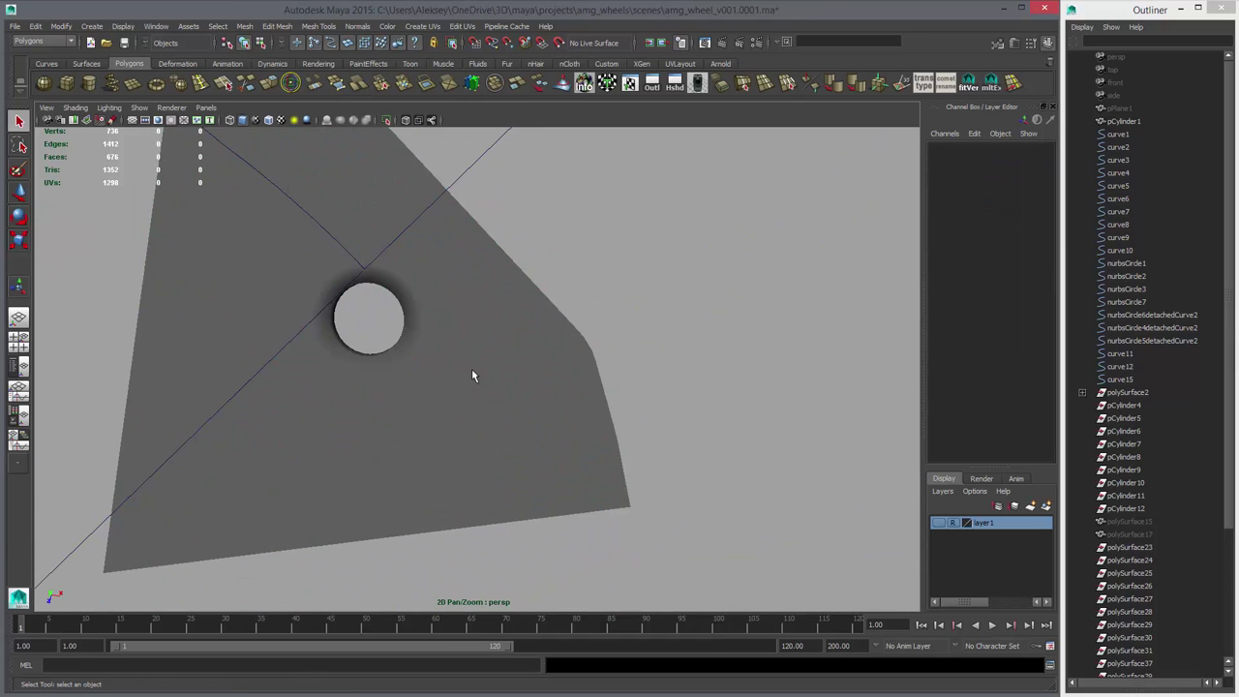
- Delete the loop of wall faces inside the bolt hole, leaving a flat opening in the wedge
alt+drag(664, 447, 530, 354)
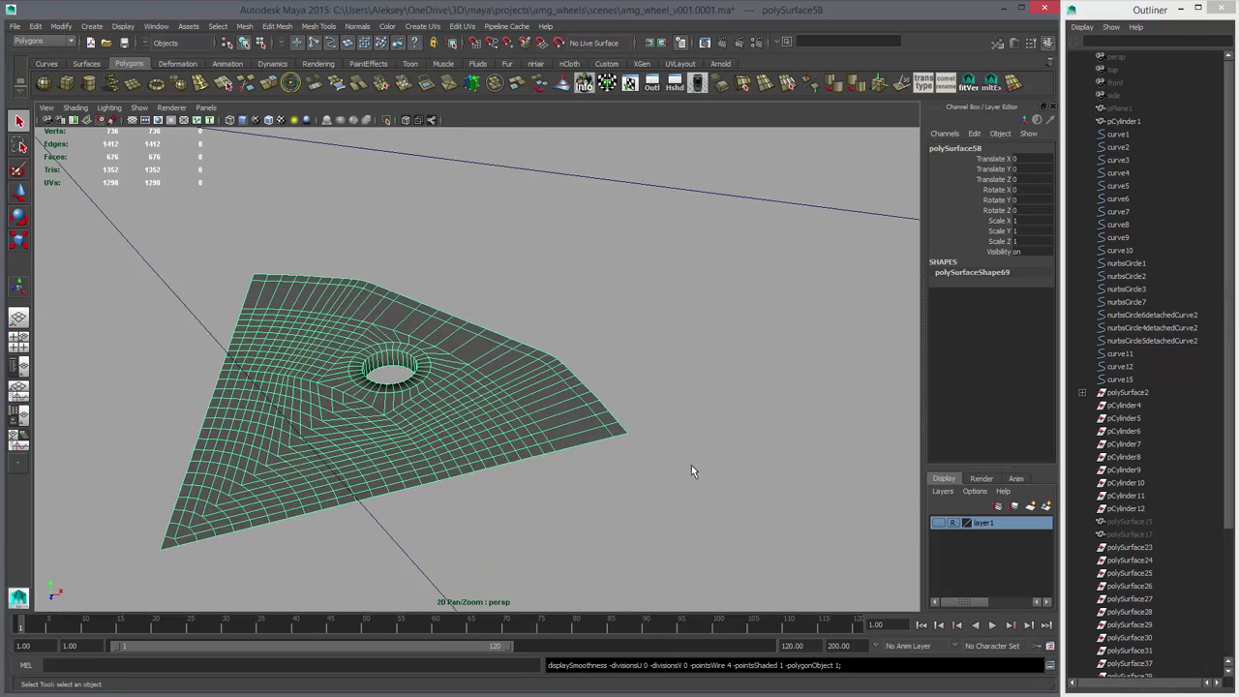
alt+drag(691, 465, 542, 354)
alt+right_drag(542, 353, 708, 484)
right_drag(310, 388, 312, 414)
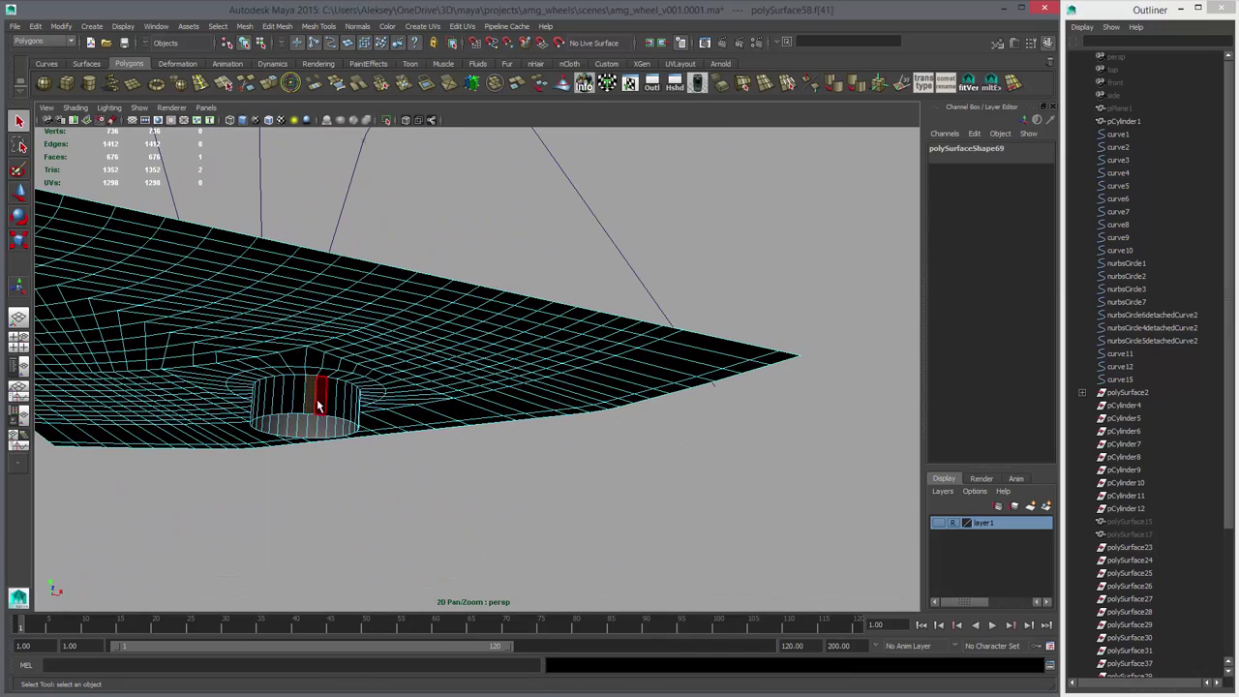
click(319, 405)
key(Delete)
right_drag(402, 357, 450, 343)
click(583, 381)
key(3)
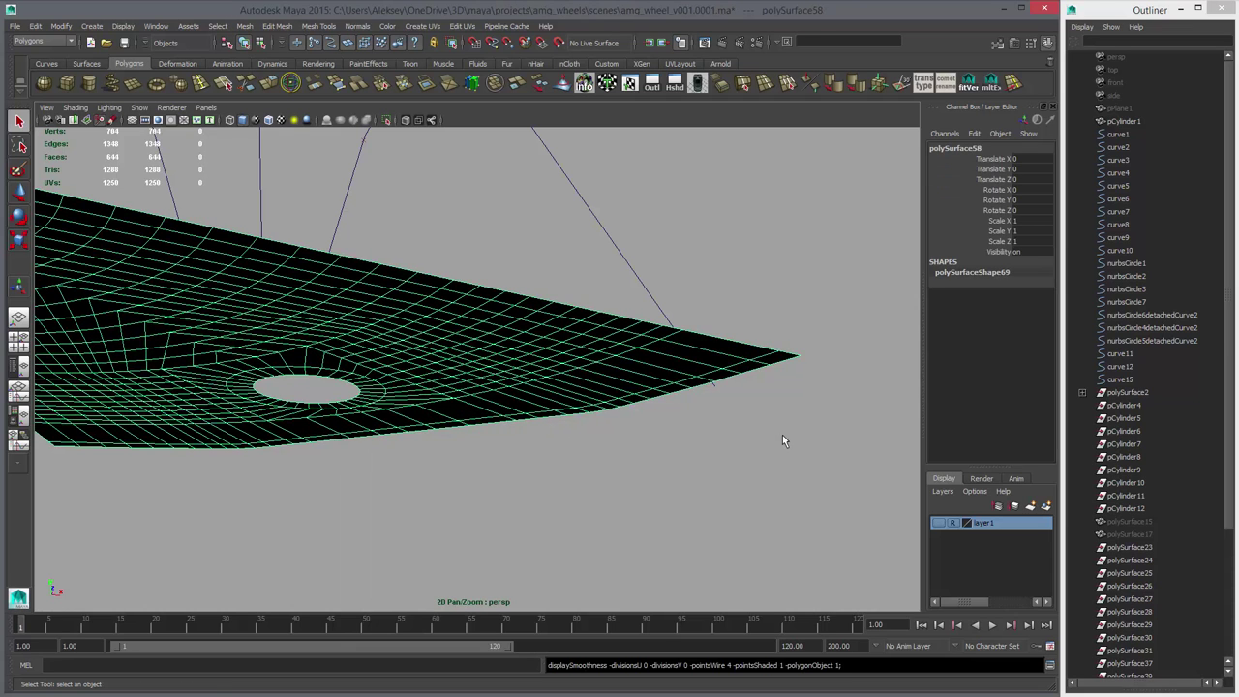
- Duplicate the finished wedge and set the copy's Rotate Y to 72
alt+drag(782, 434, 735, 533)
alt+right_drag(736, 533, 475, 426)
key(w)
key(ctrl+d)
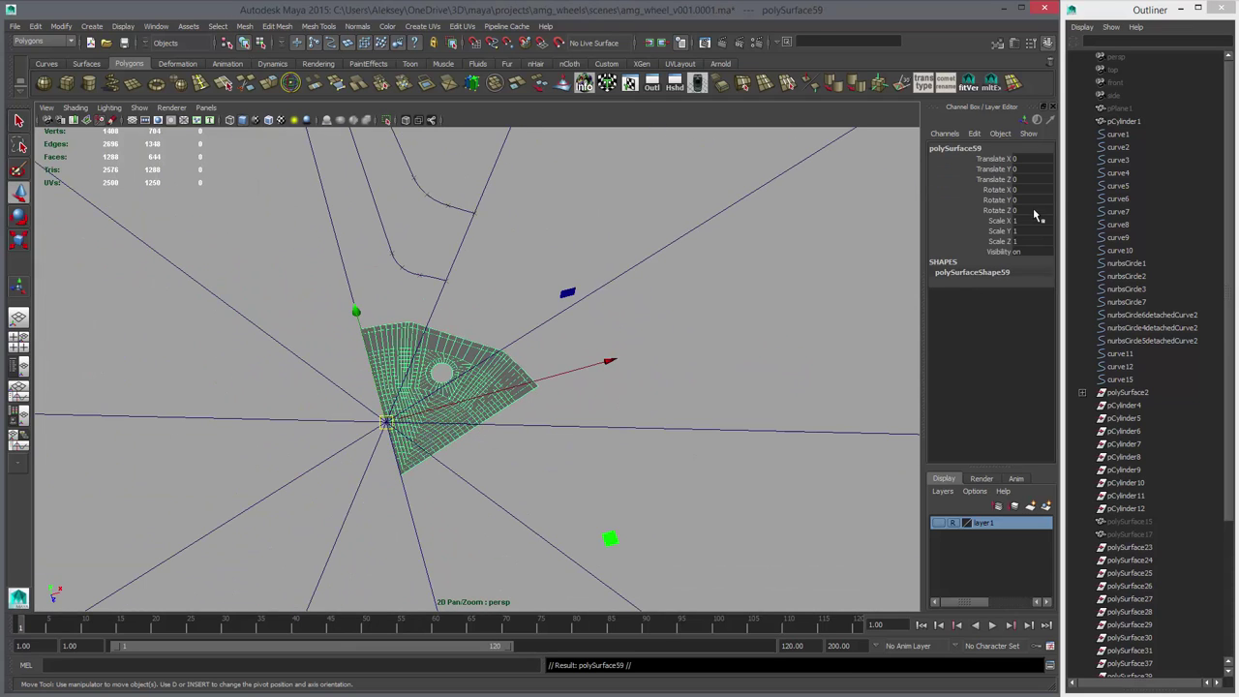
click(1036, 204)
text(72)
key(Return)
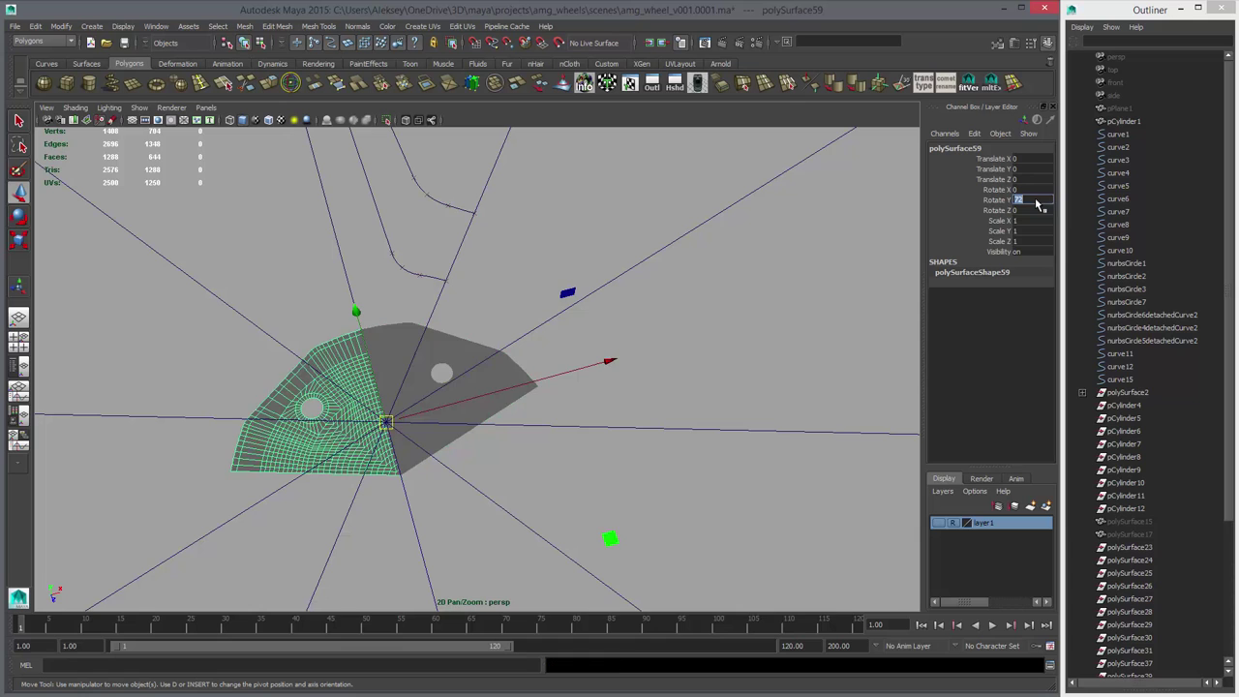
- Repeat the rotated duplication three more times to complete the five-hole plate
alt+drag(747, 441, 758, 415)
key(shift+d)
key(shift+d)
key(shift+d)
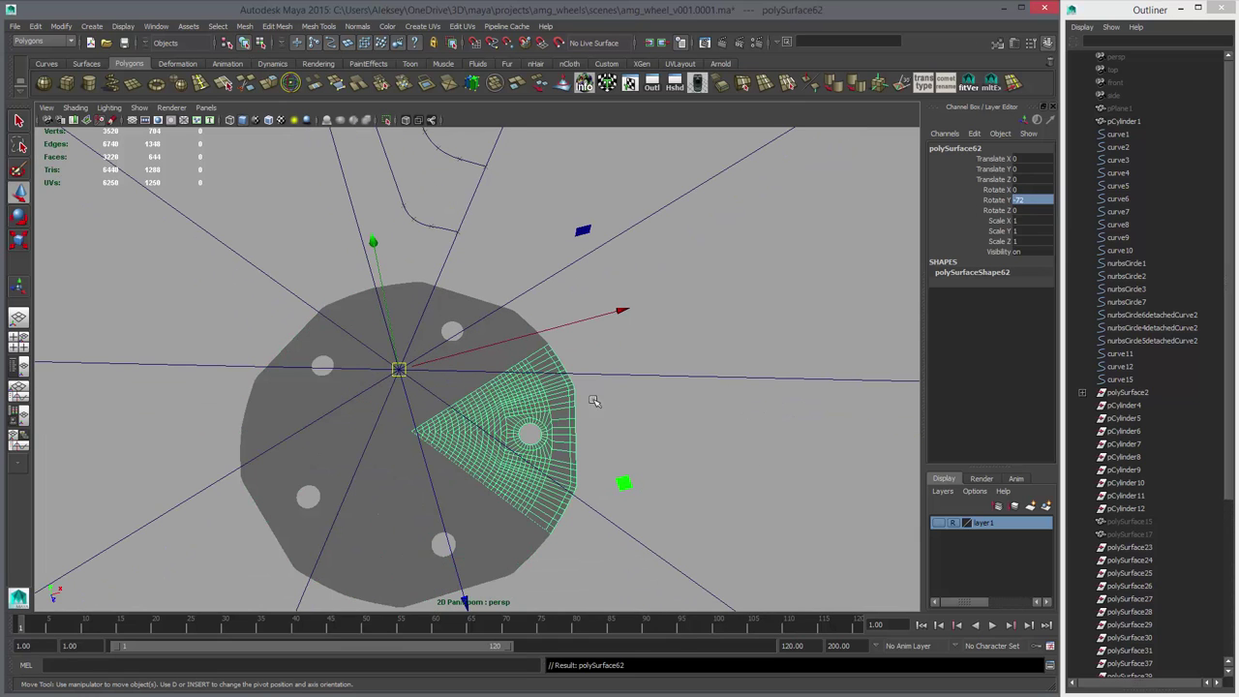
- Select all five wedges and combine them into one plate with merged seam vertices
key(q)
shift+click(428, 413)
shift+click(377, 429)
key(ctrl+z)
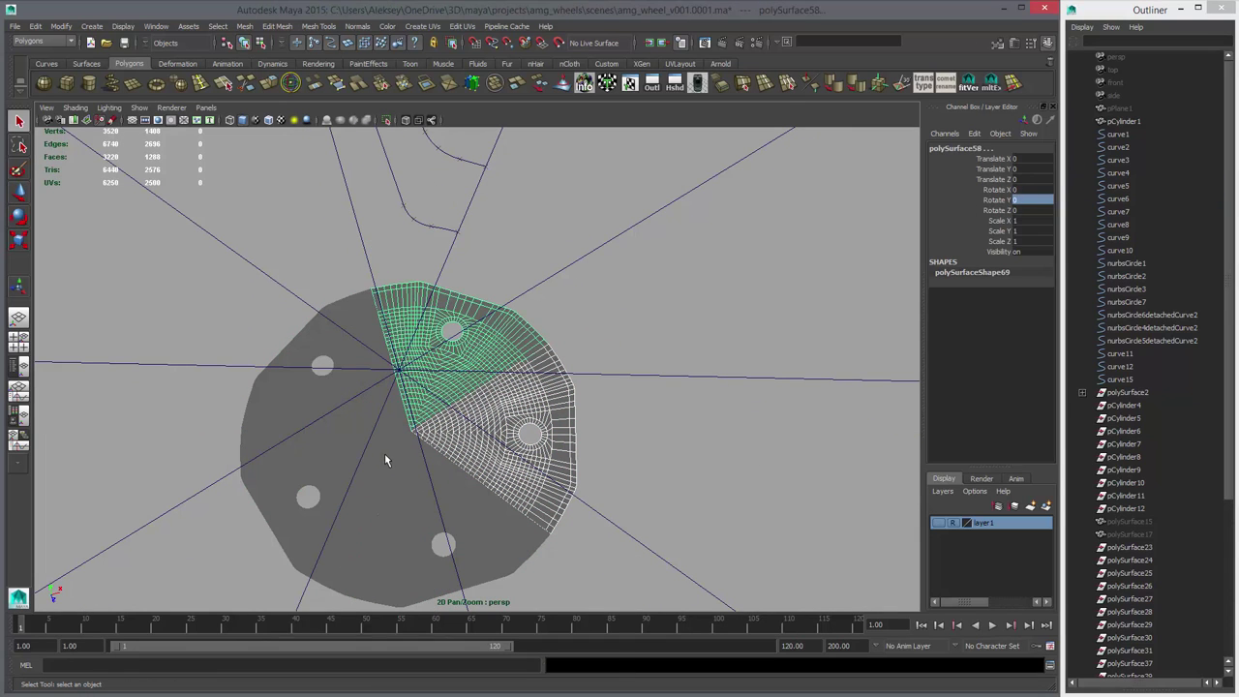
shift+click(384, 454)
shift+click(383, 416)
shift+click(410, 447)
alt+right_drag(334, 413, 513, 281)
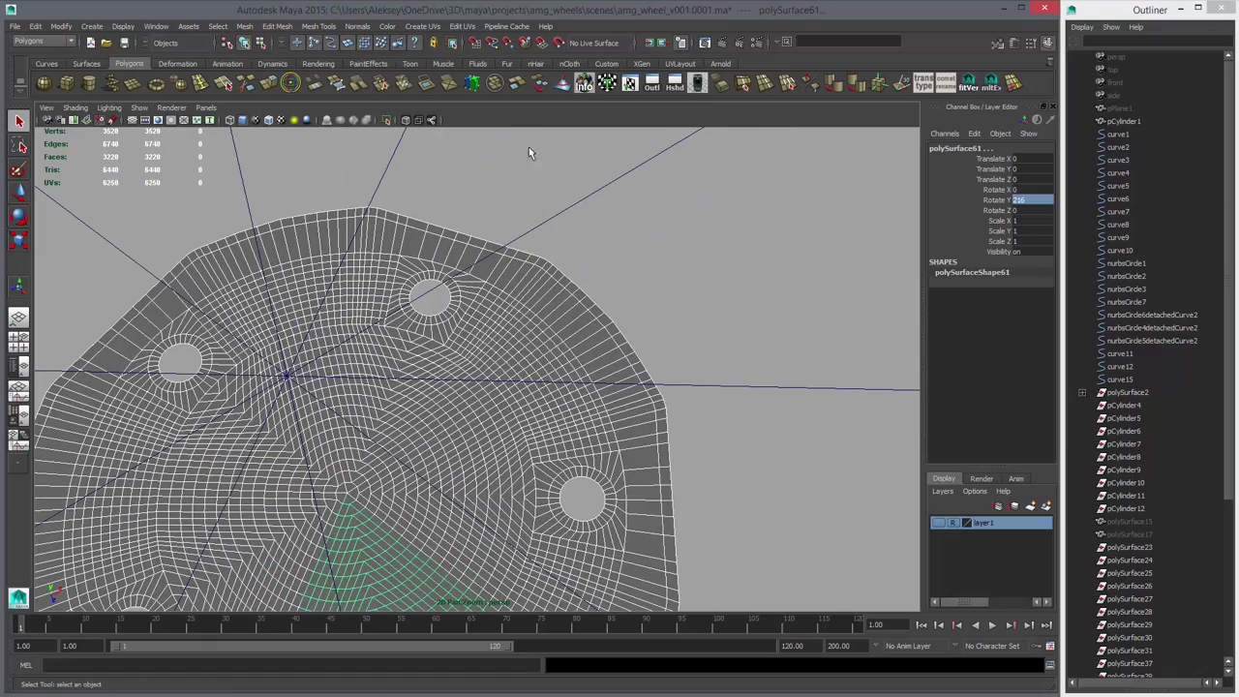
click(475, 86)
- Preview the combined plate smoothed and examine its seams and bolt holes from several angles
alt+middle_drag(558, 438, 661, 346)
click(623, 380)
key(3)
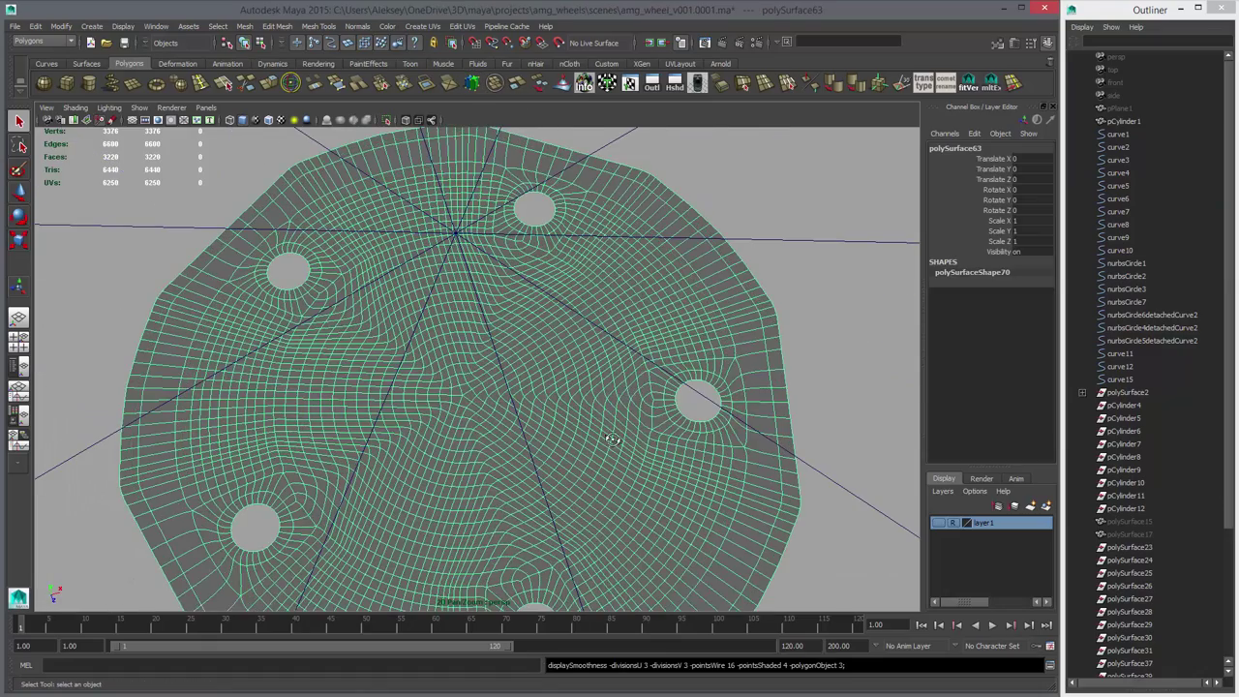
alt+drag(613, 439, 598, 370)
alt+right_drag(598, 370, 514, 398)
alt+drag(514, 397, 609, 475)
alt+right_drag(609, 475, 446, 445)
alt+drag(445, 445, 542, 411)
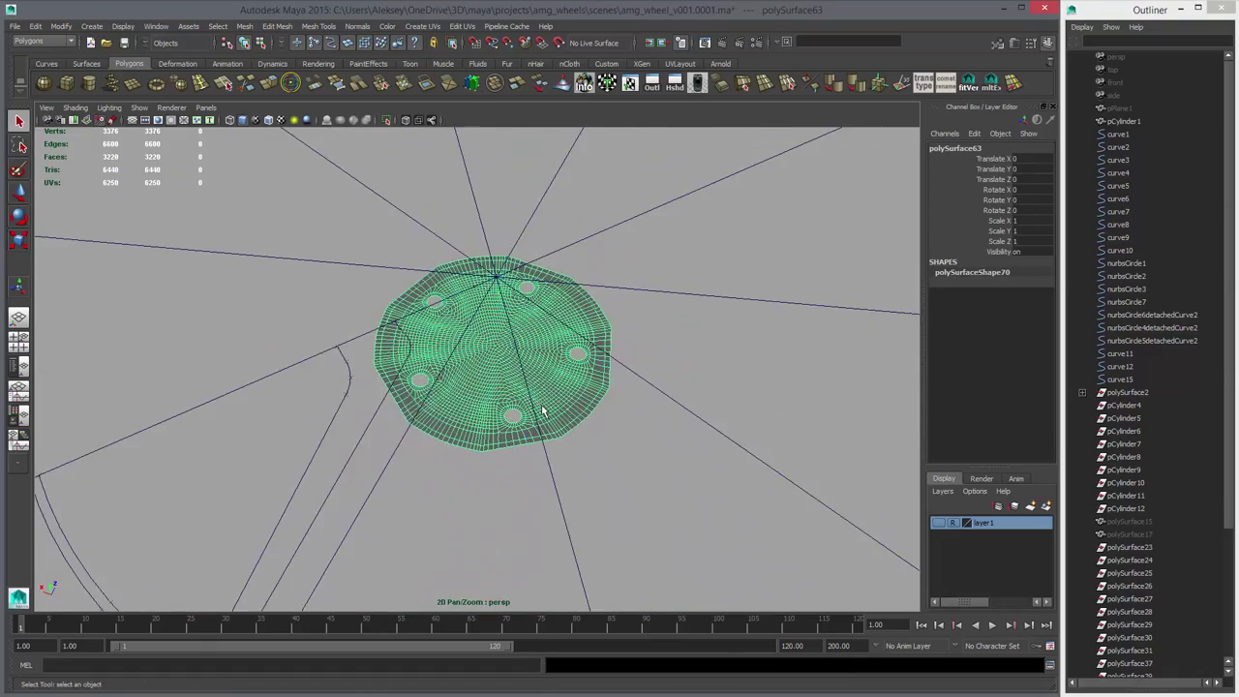
- Turn off the smooth preview, show the whole wheel again and reverse the hub plate's normals
key(1)
key(ctrl+1)
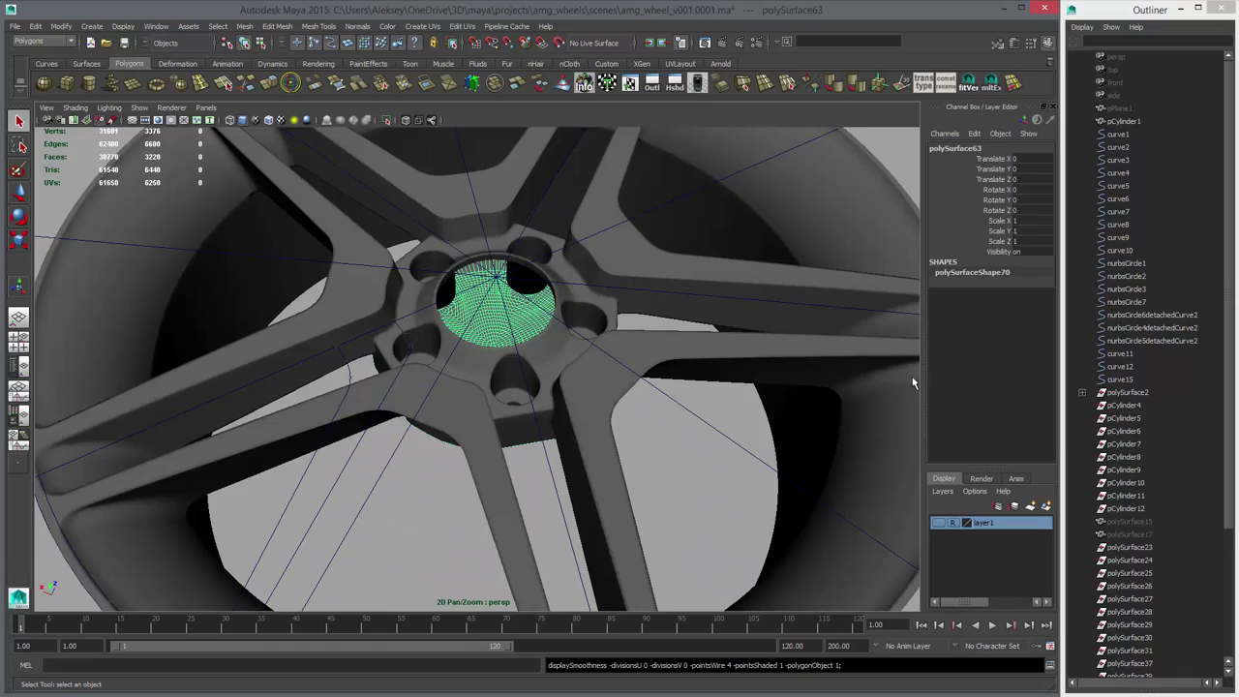
alt+drag(785, 456, 865, 475)
alt+middle_drag(580, 367, 578, 408)
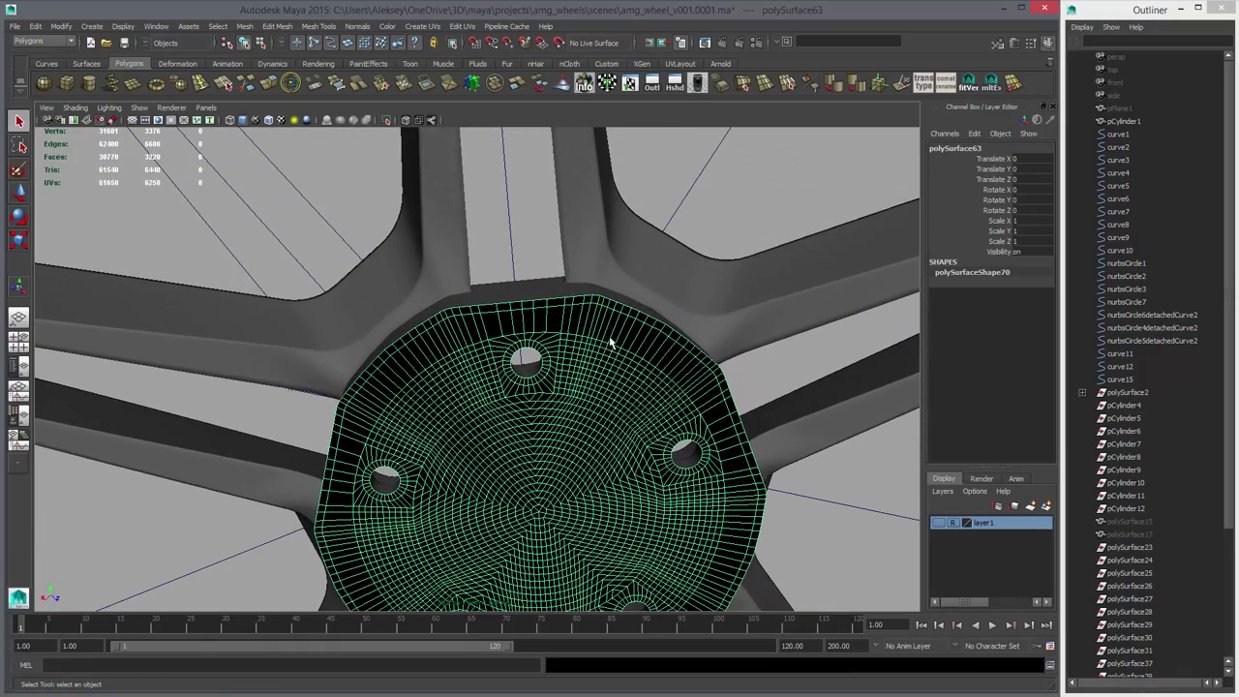
click(811, 85)
click(811, 170)
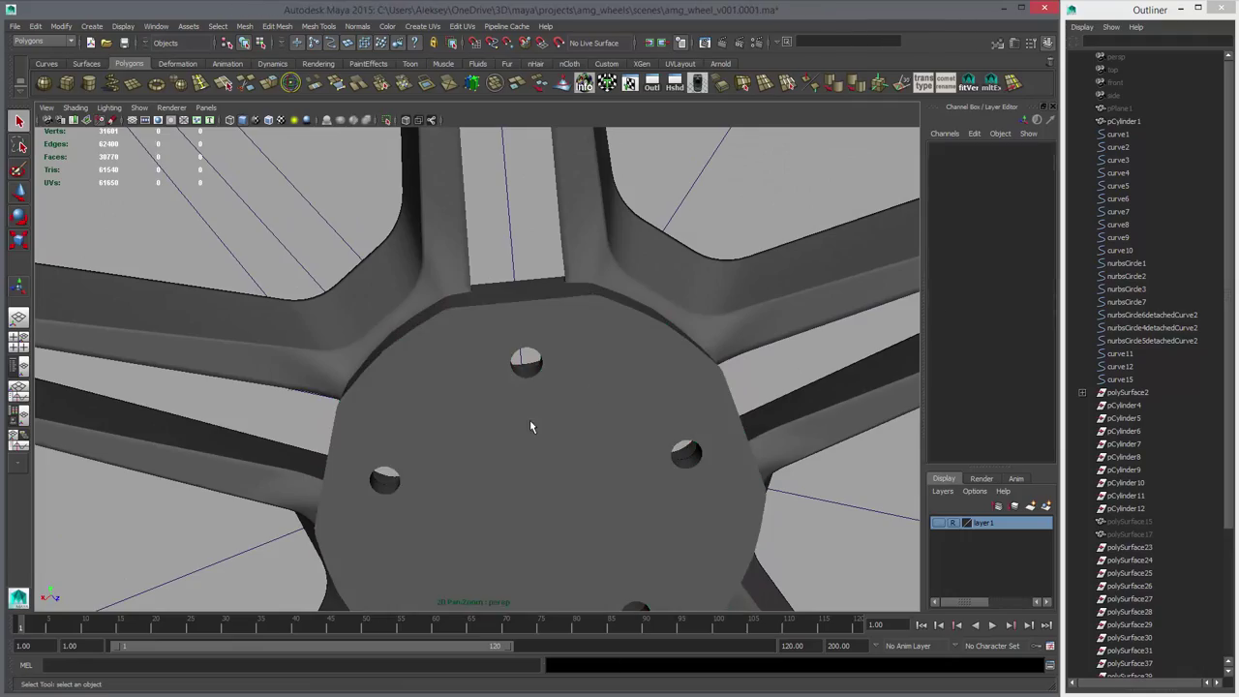
- Combine the wheel and the hub plate into one mesh and merge the vertices along their shared border
click(529, 421)
alt+drag(485, 490, 523, 489)
alt+right_drag(523, 489, 765, 432)
alt+middle_drag(764, 432, 506, 475)
shift+click(506, 475)
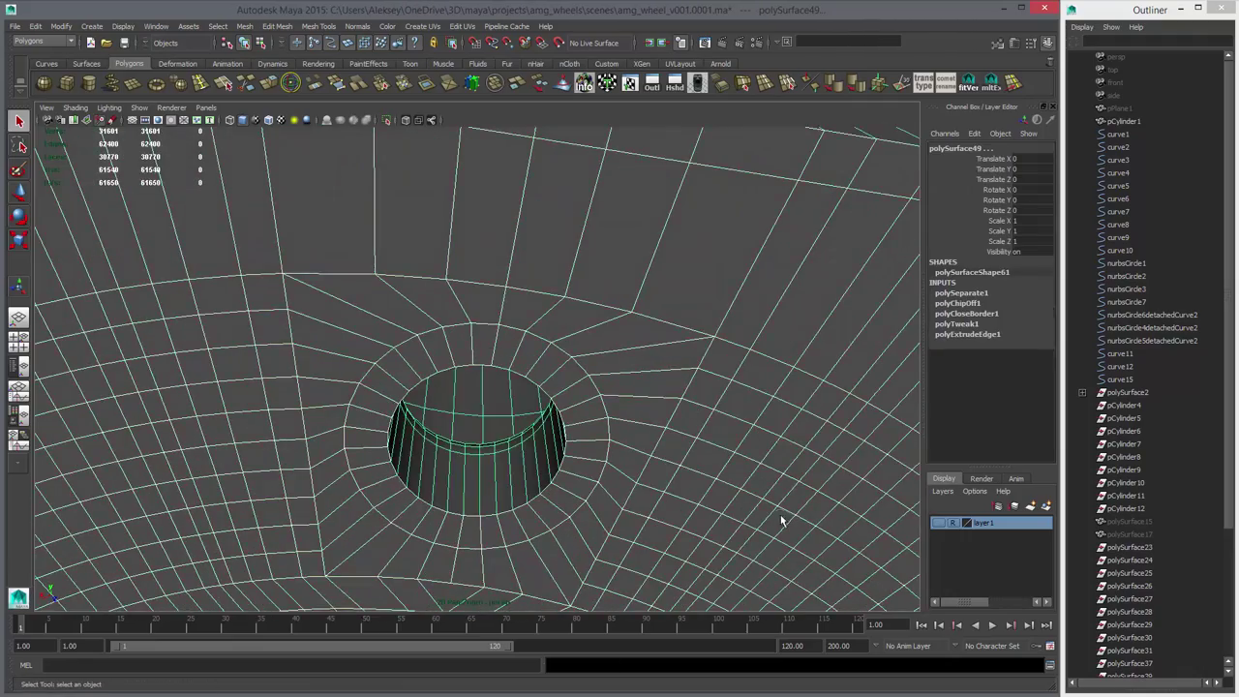
alt+right_drag(782, 520, 605, 387)
alt+drag(605, 387, 542, 308)
alt+right_drag(810, 426, 580, 373)
alt+drag(581, 372, 471, 317)
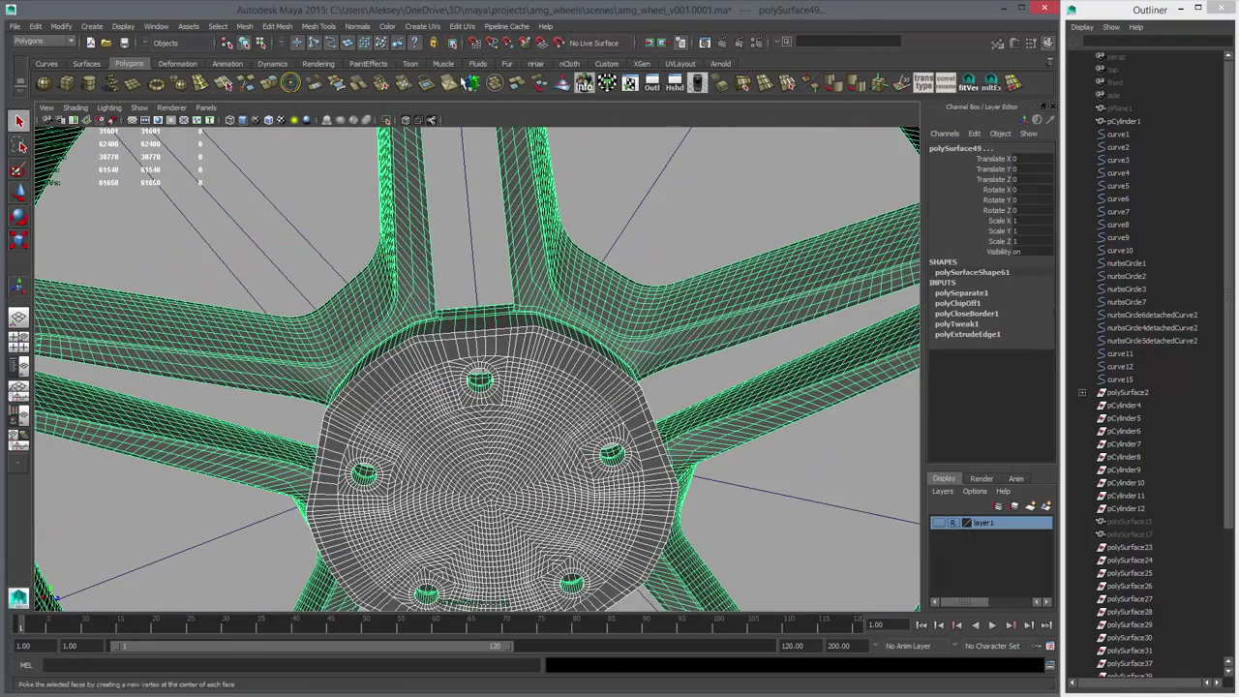
middle_drag(476, 82, 552, 189)
click(727, 221)
click(555, 373)
key(3)
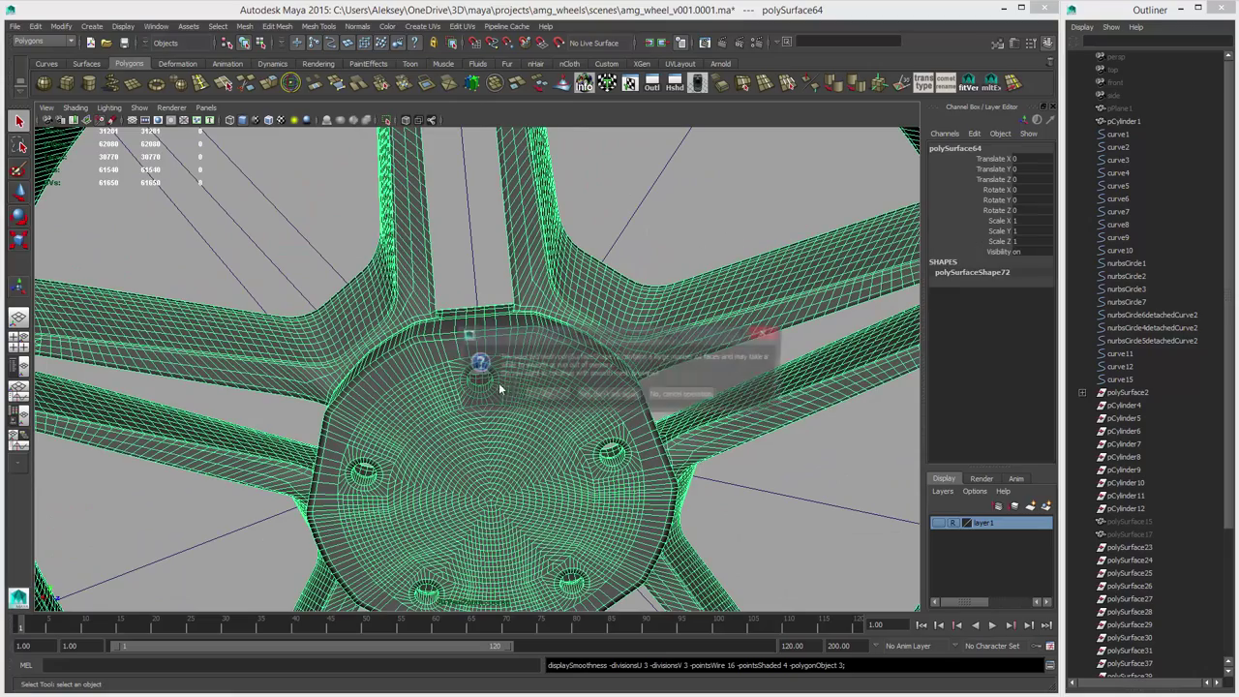
- Insert an edge loop around the hub's outer wall close to the plate's rim, keeping an equal distance from the edge
alt+right_drag(527, 328, 727, 403)
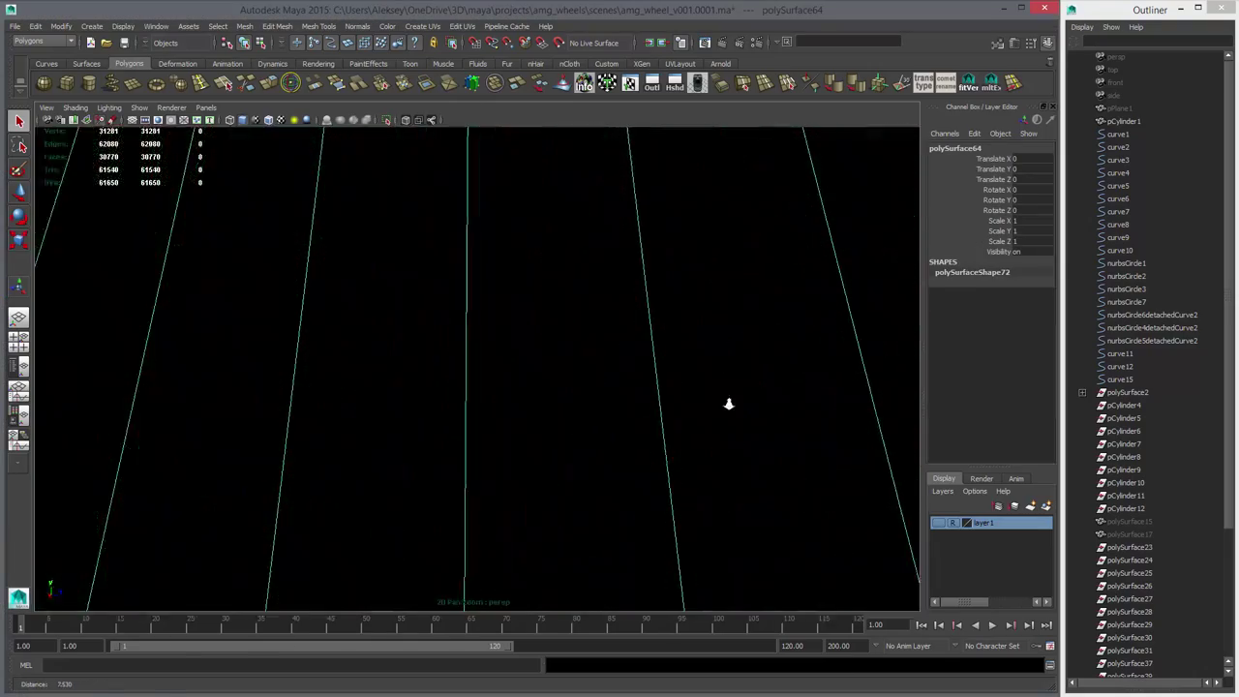
alt+drag(727, 403, 292, 170)
click(201, 85)
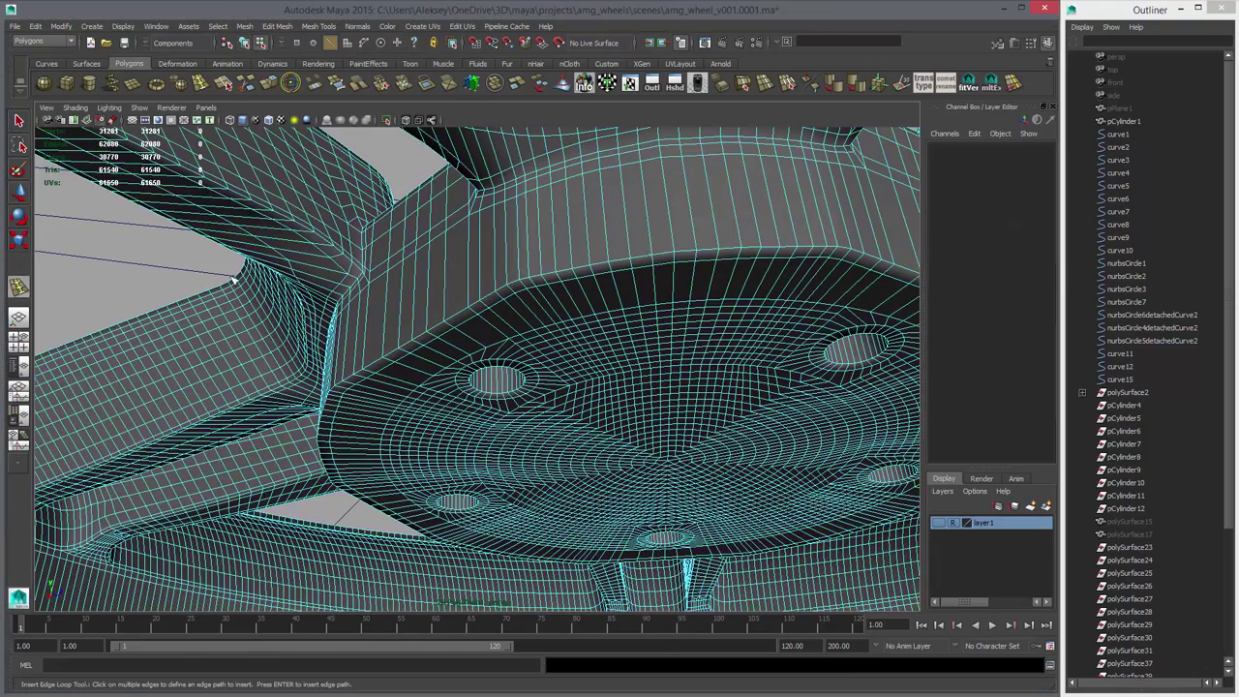
double_click(18, 288)
click(915, 229)
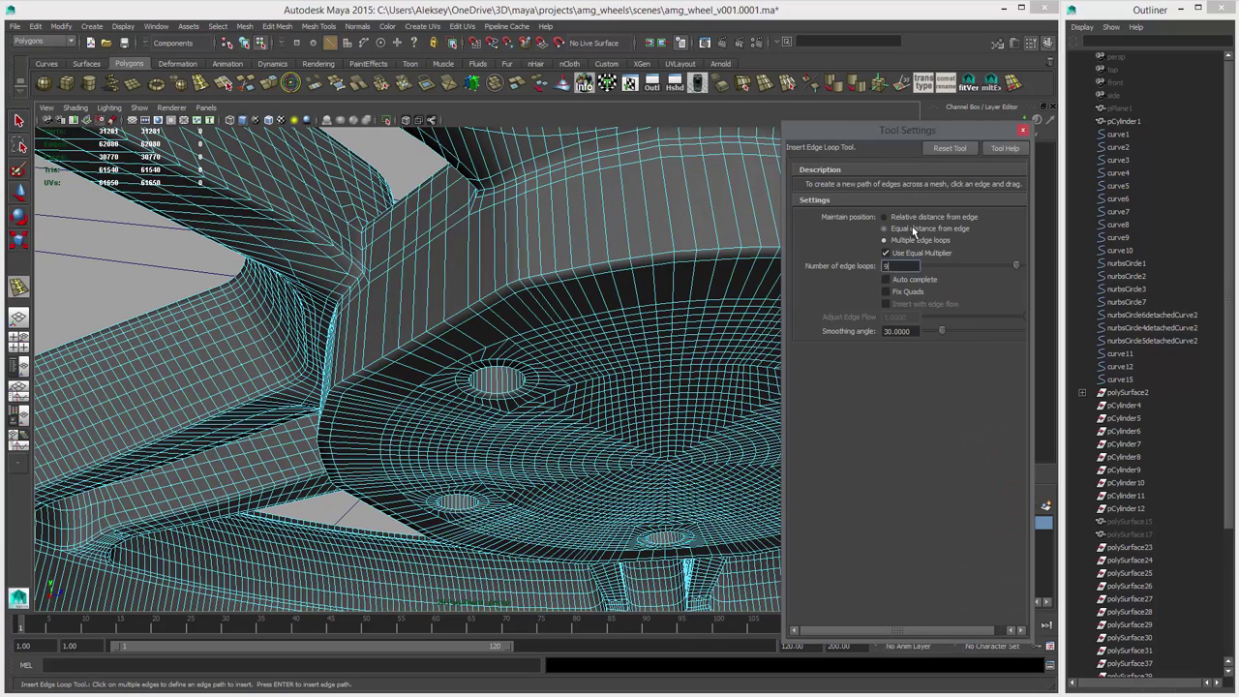
click(532, 271)
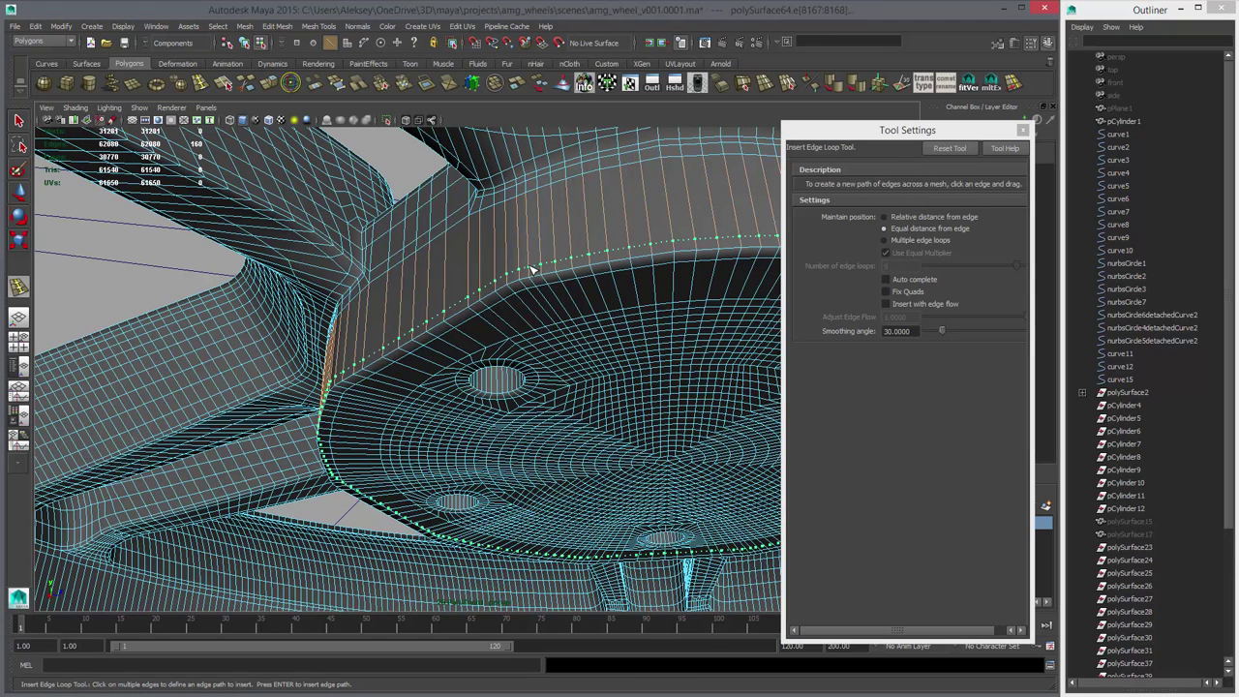
key(Return)
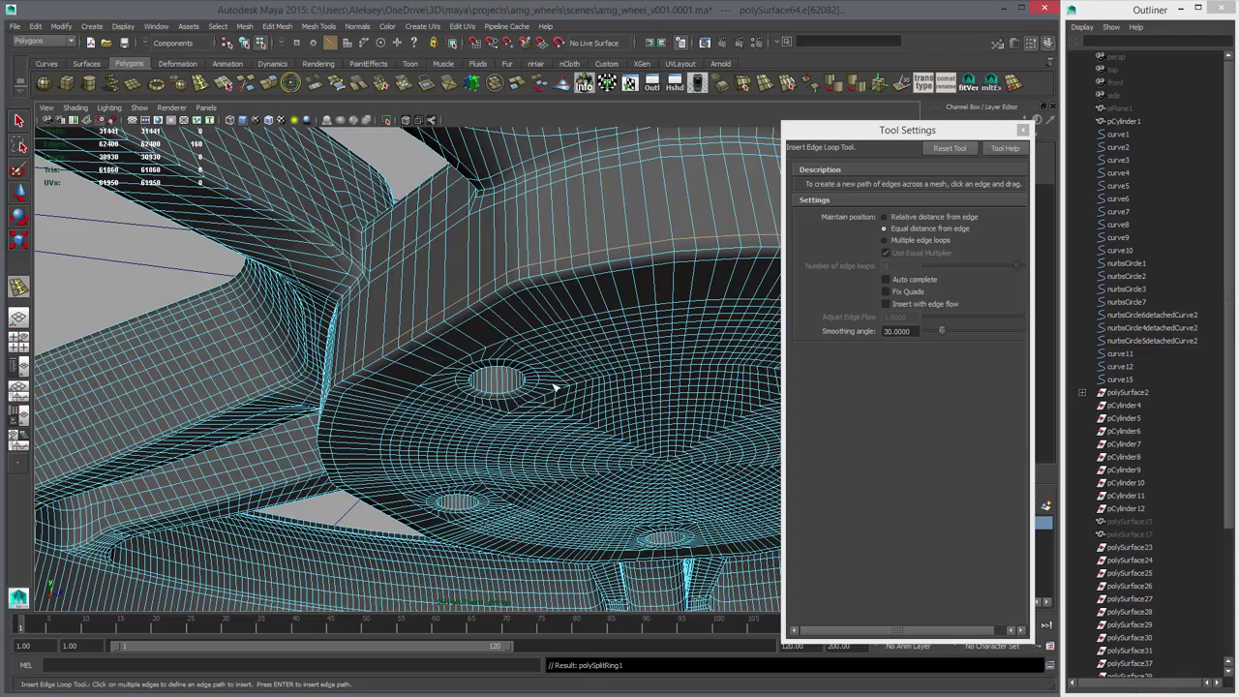
- Select the full ring of inner wall faces in all five bolt holes of the hub plate
alt+middle_drag(554, 387, 470, 347)
key(w)
right_drag(401, 333, 402, 361)
click(394, 336)
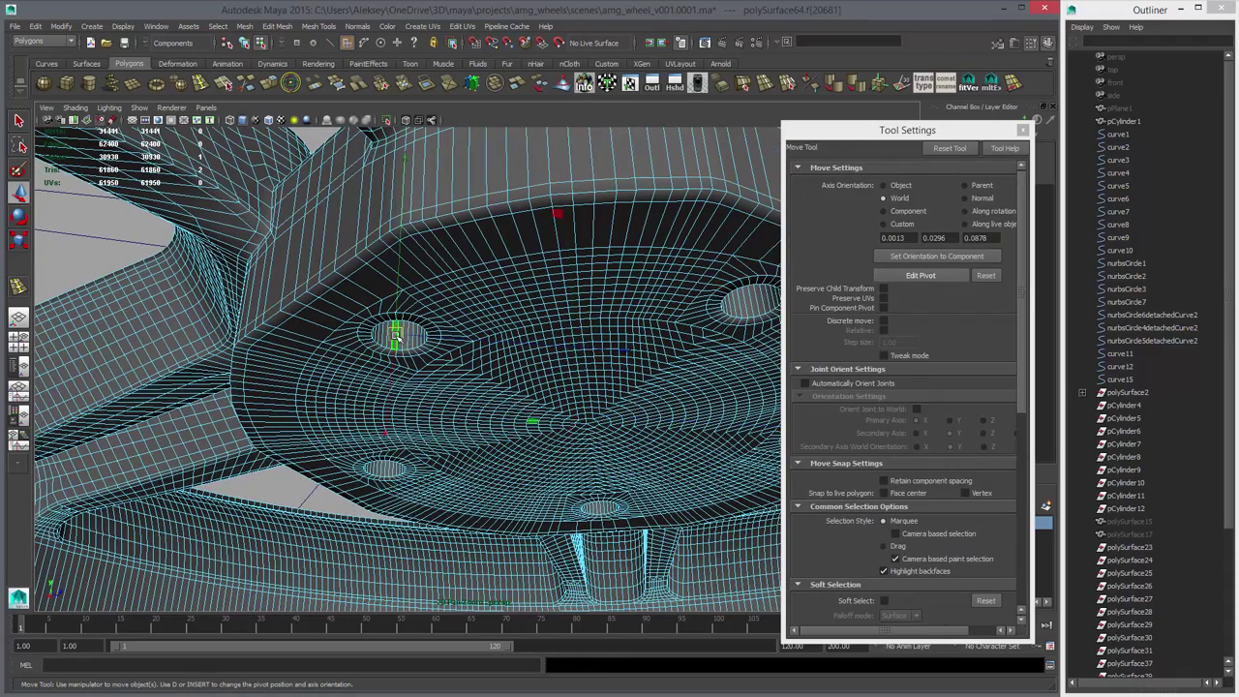
key(q)
double_click(402, 340)
alt+drag(451, 378, 490, 364)
click(292, 191)
shift+double_click(286, 180)
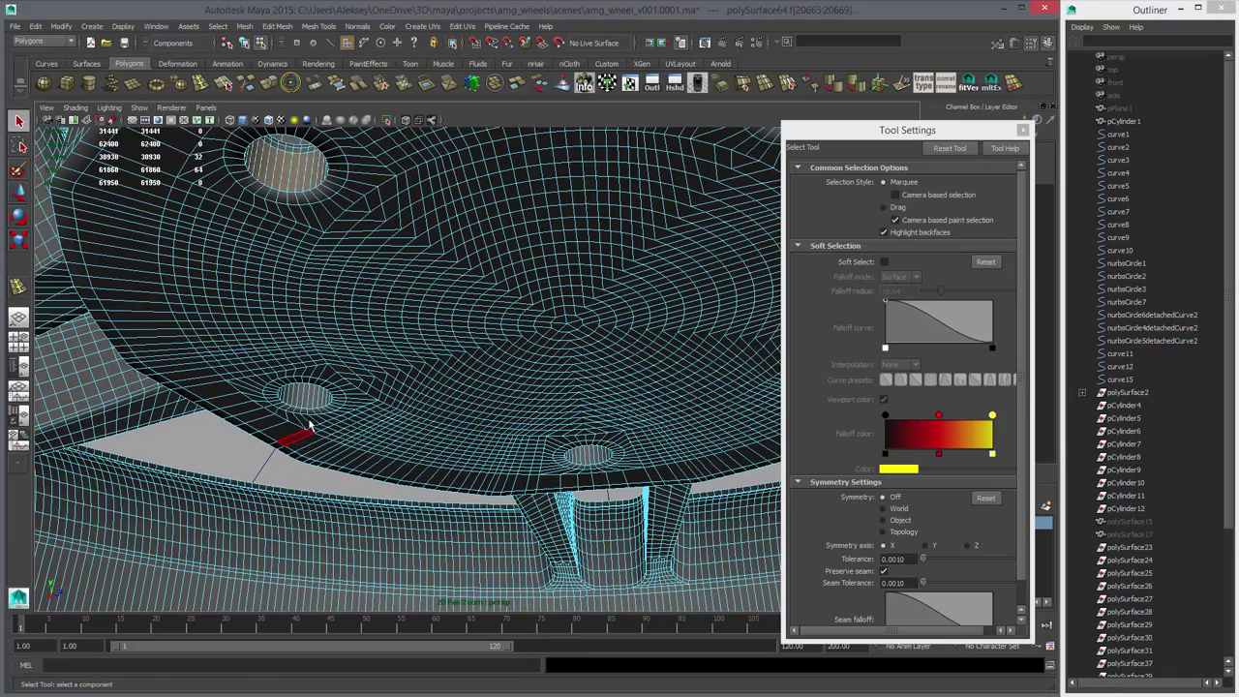
shift+click(307, 398)
shift+double_click(301, 399)
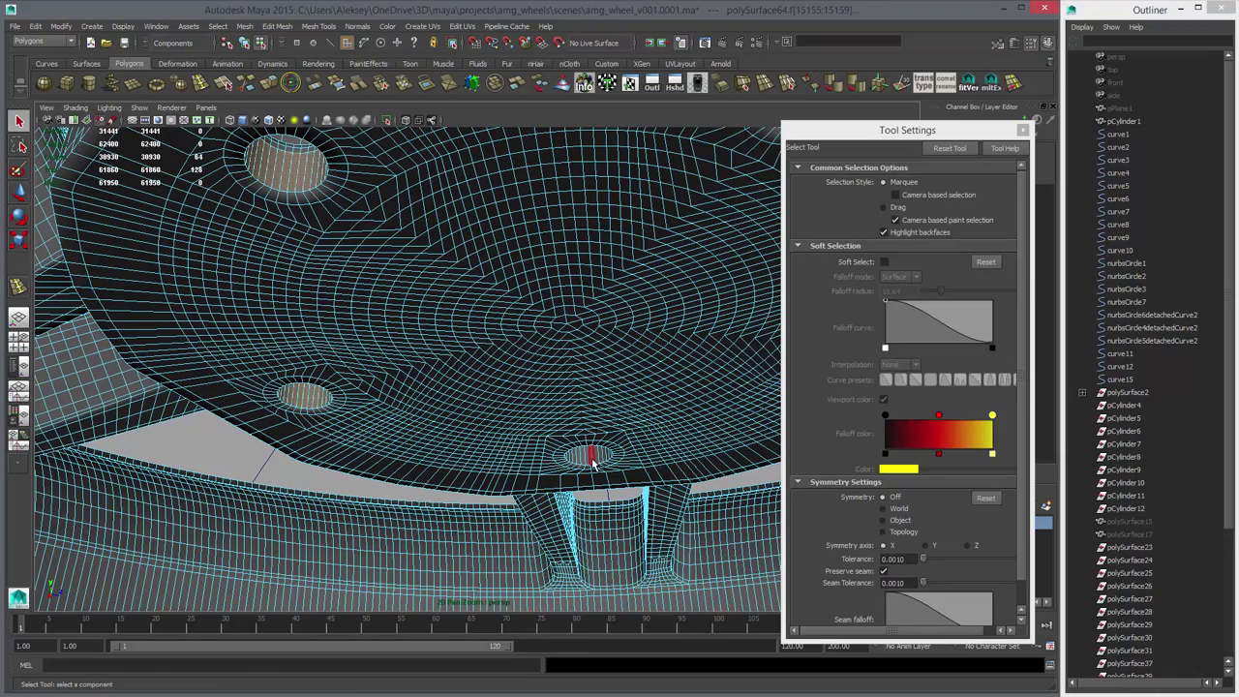
shift+click(588, 456)
shift+double_click(587, 459)
alt+drag(588, 459, 475, 450)
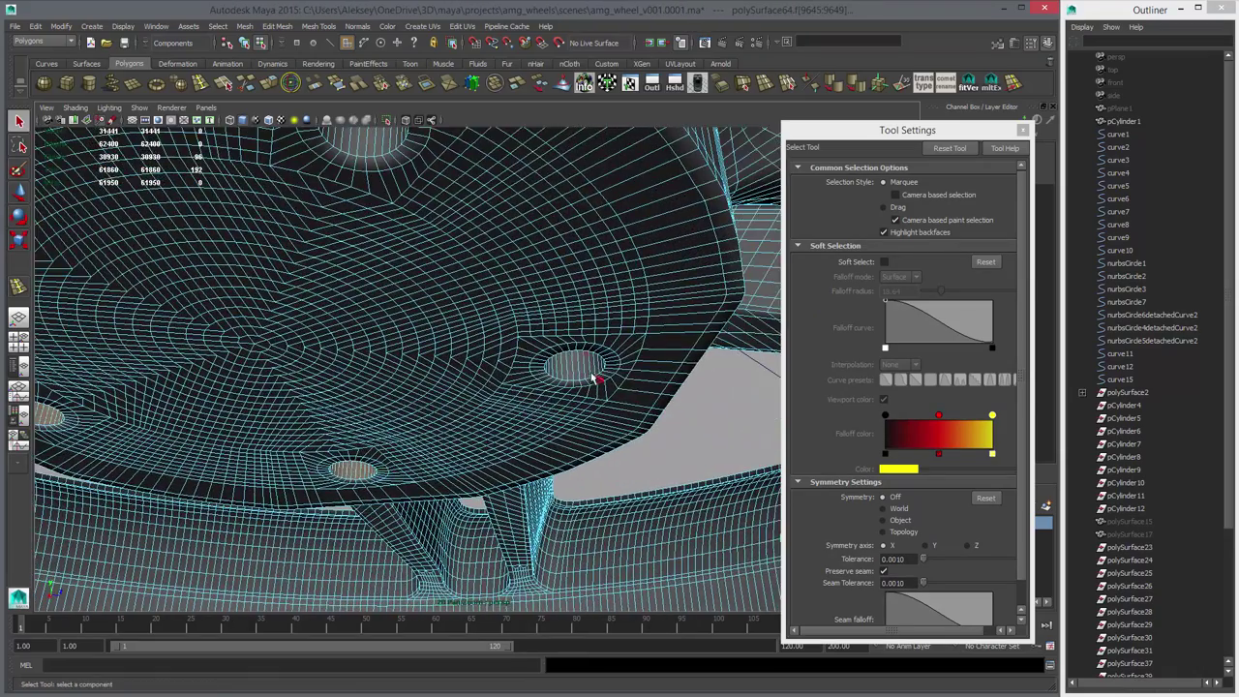
shift+click(573, 368)
shift+double_click(569, 370)
alt+drag(450, 298, 474, 355)
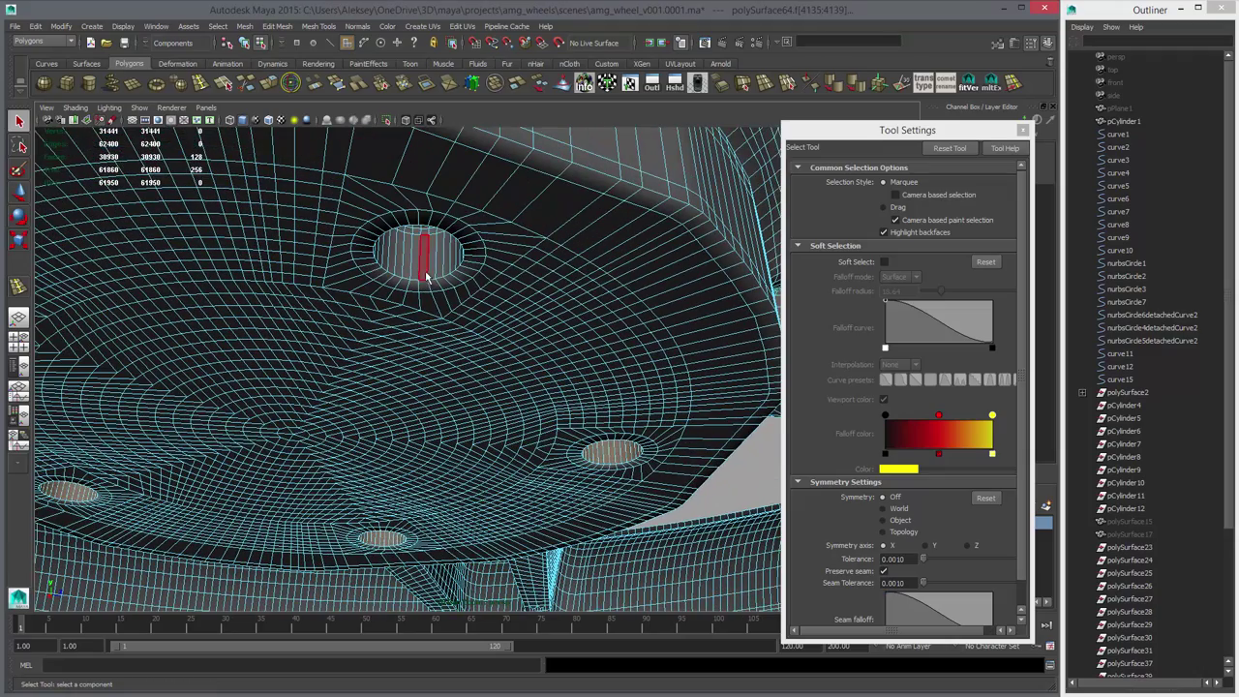
shift+double_click(419, 272)
- Cut the selected bolt-hole faces in the side view with a straight horizontal line near the plate's back face
key(space)
key(space)
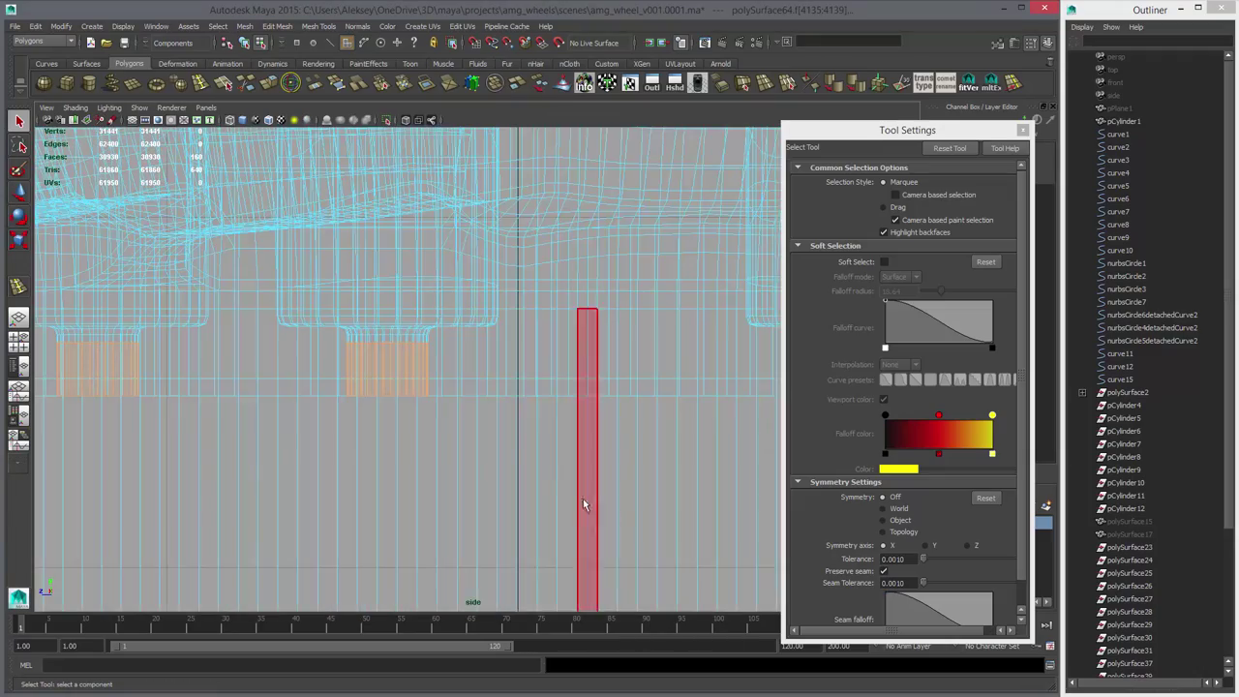
click(358, 83)
shift+drag(403, 383, 667, 348)
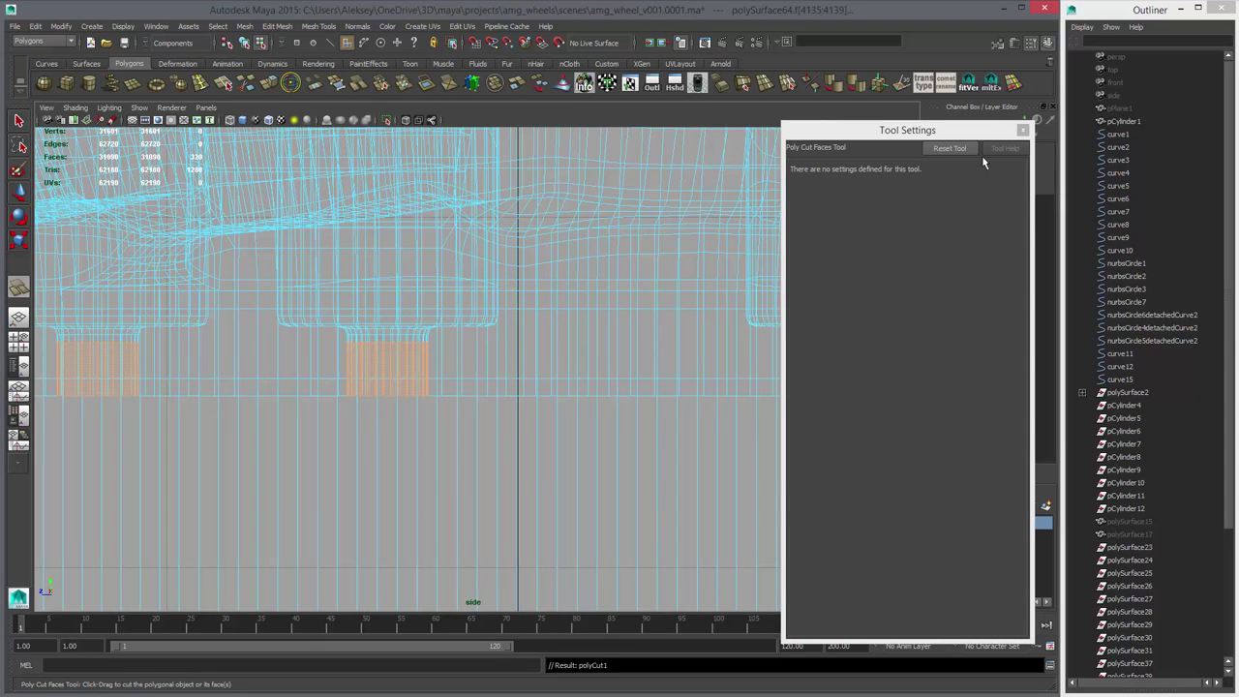
key(w)
click(1023, 129)
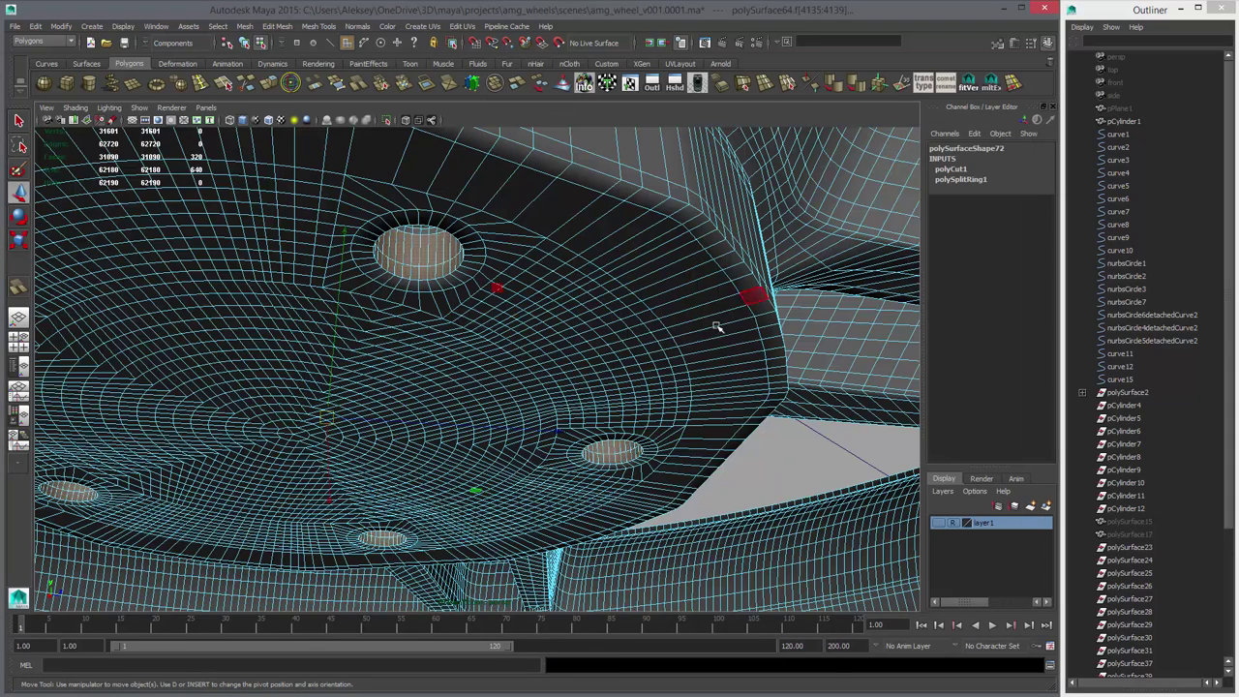
- Return the wheel mesh to object mode and delete its construction history
right_click(721, 326)
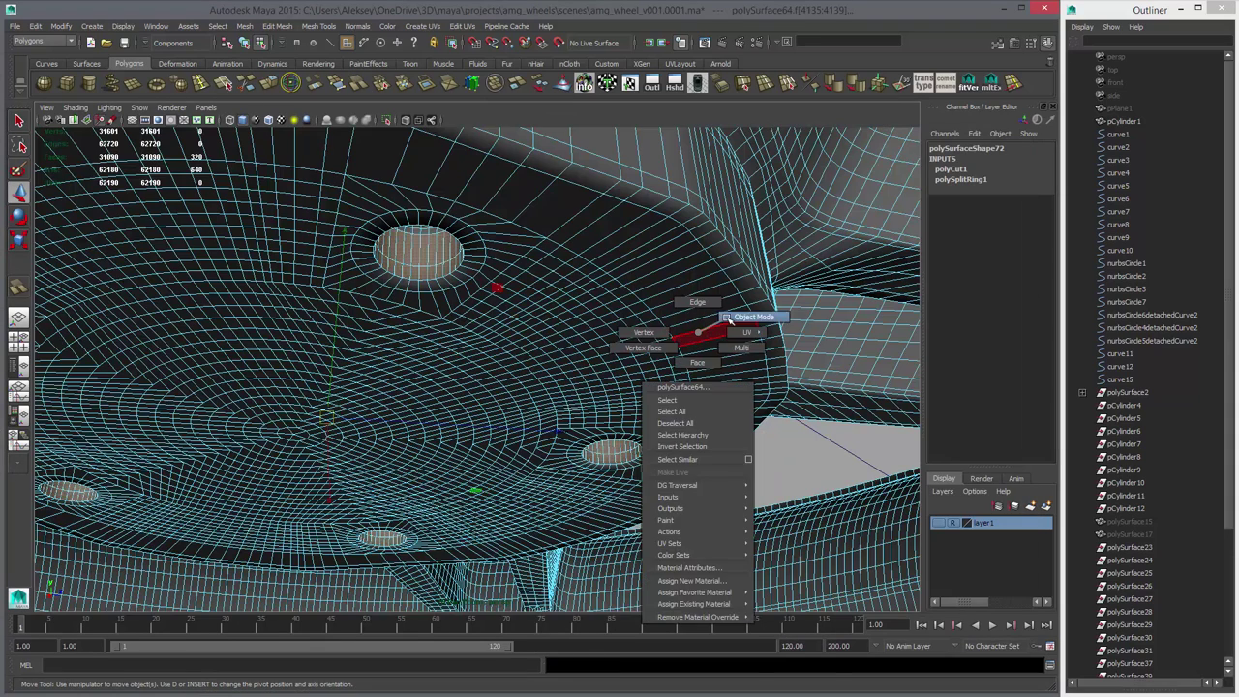
click(713, 332)
alt+right_drag(709, 366, 364, 323)
key(F8)
alt+drag(364, 323, 518, 358)
key(alt+shift+d)
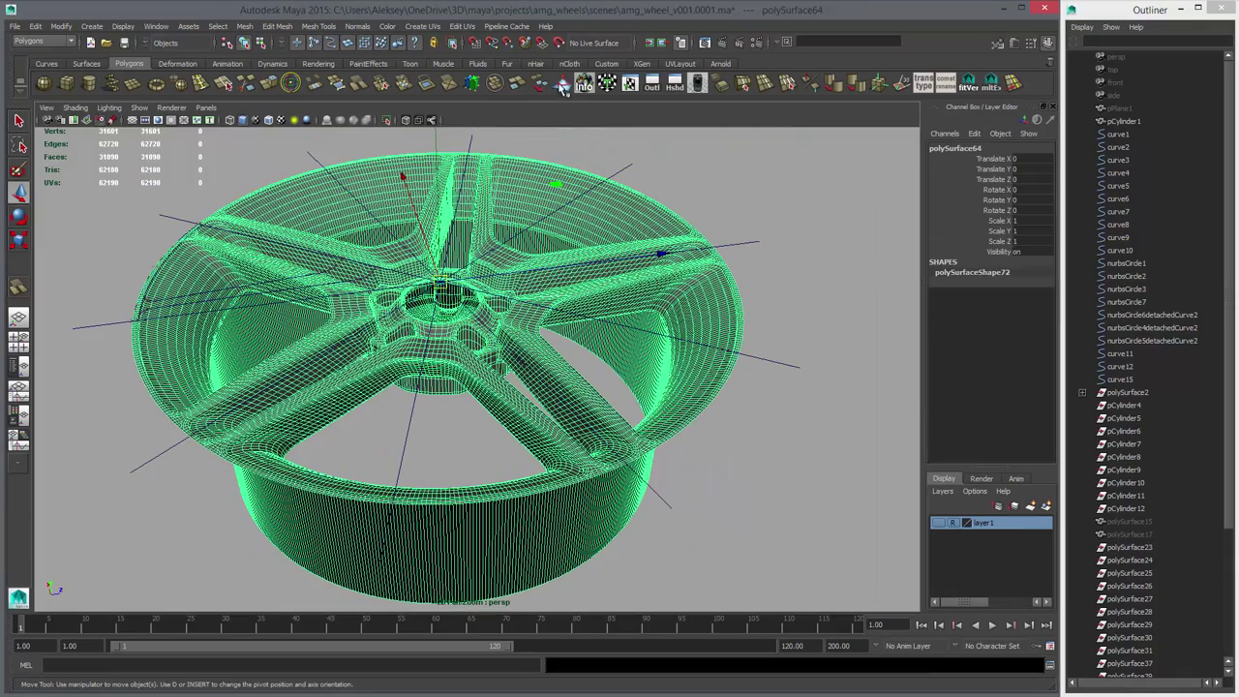
click(835, 85)
click(807, 228)
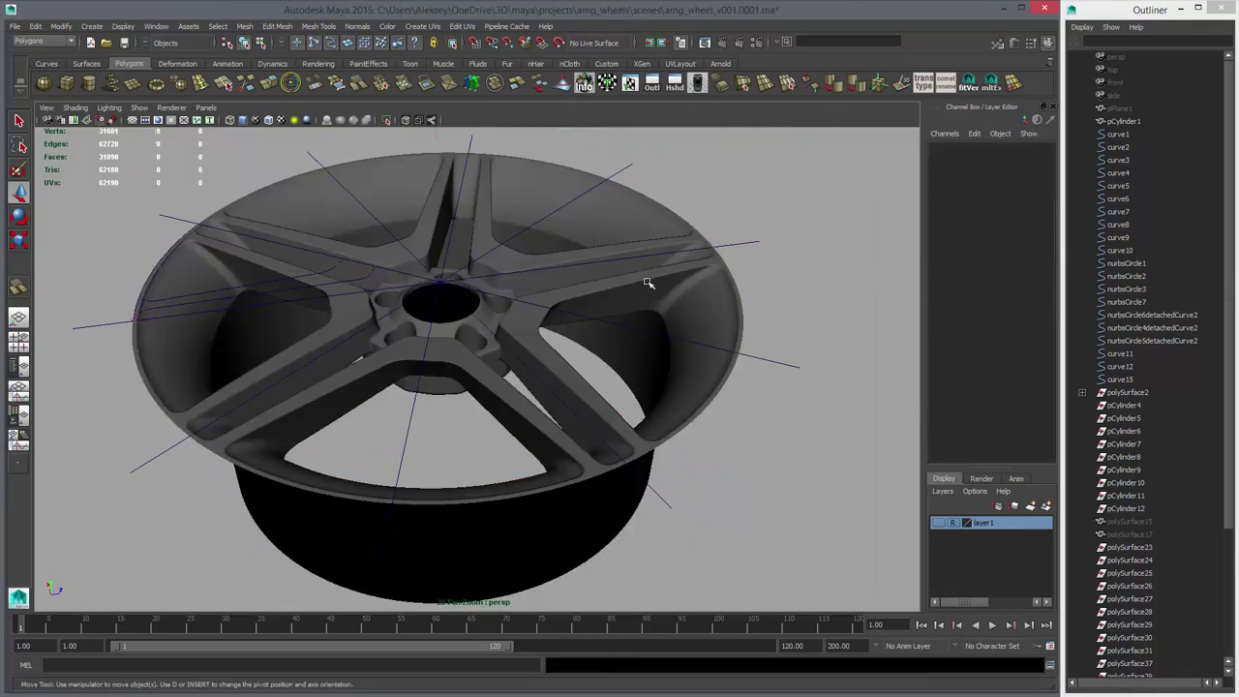
click(649, 281)
key(alt+shift+d)
click(789, 310)
- Hide all the guide curves and circles from curve1 through curve15
drag(1119, 381, 1113, 135)
key(ctrl+h)
alt+drag(727, 364, 319, 449)
alt+right_drag(714, 440, 479, 395)
alt+drag(479, 395, 609, 396)
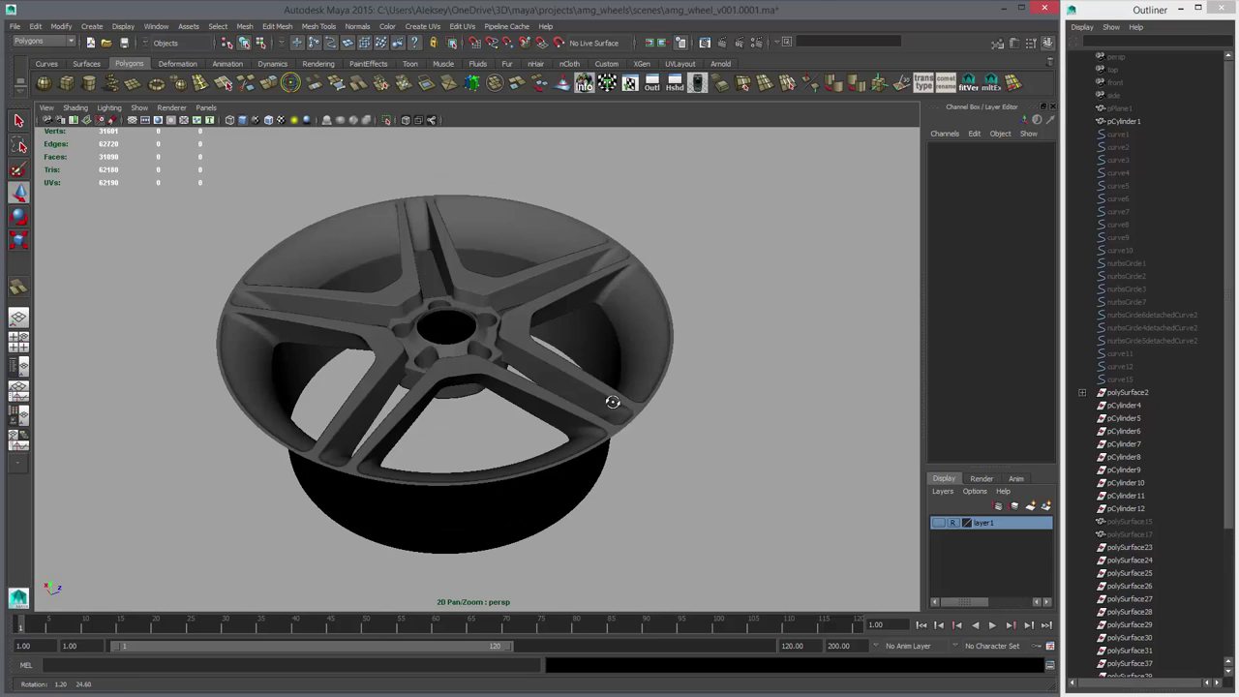
- Duplicate the wheel and set the copy's Rotate X to -180
click(664, 340)
key(ctrl+d)
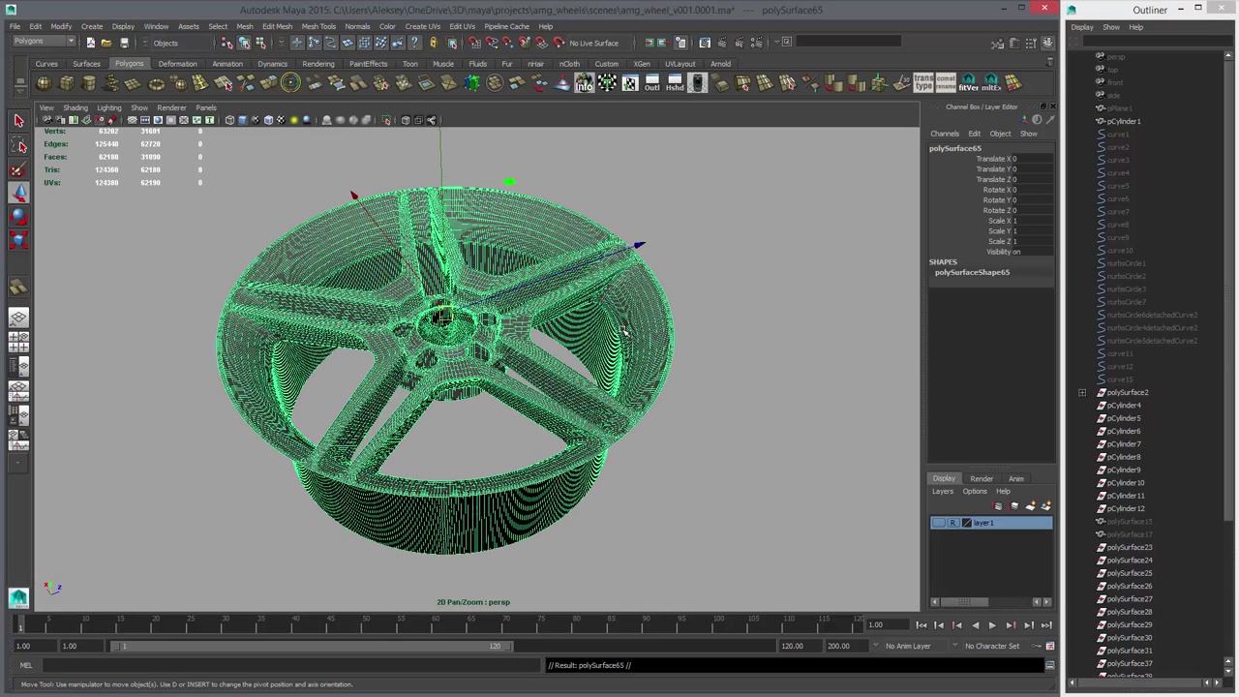
key(r)
key(e)
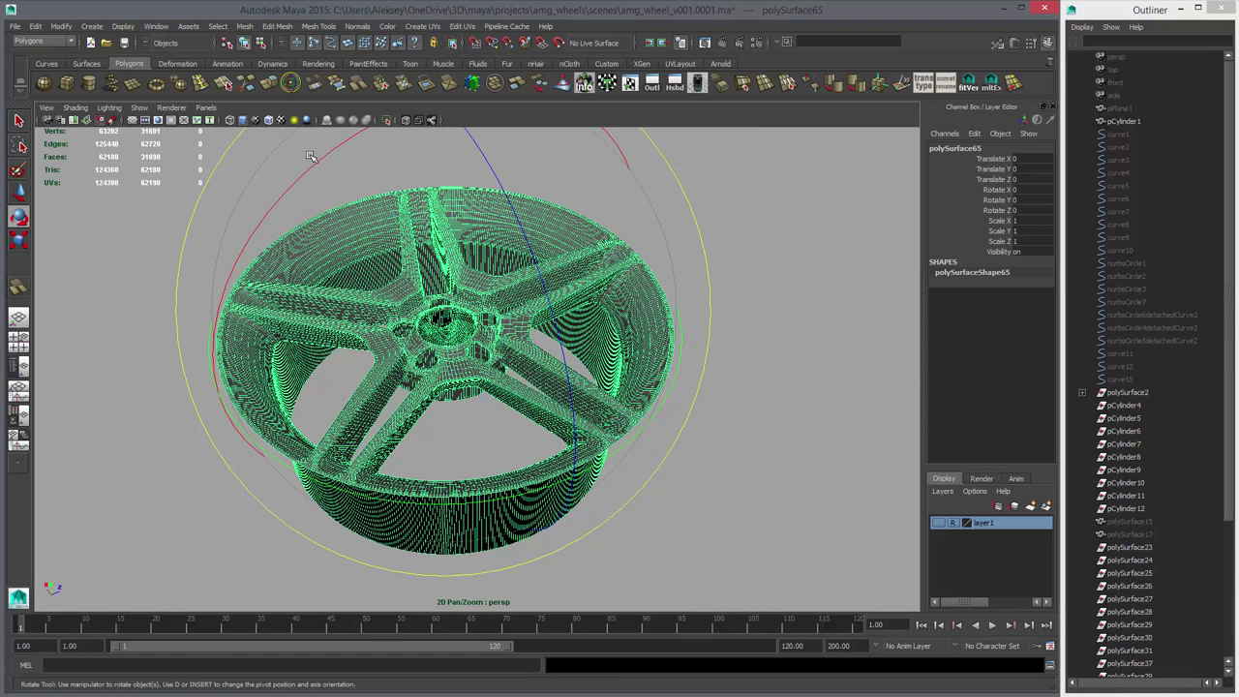
drag(332, 155, 658, 558)
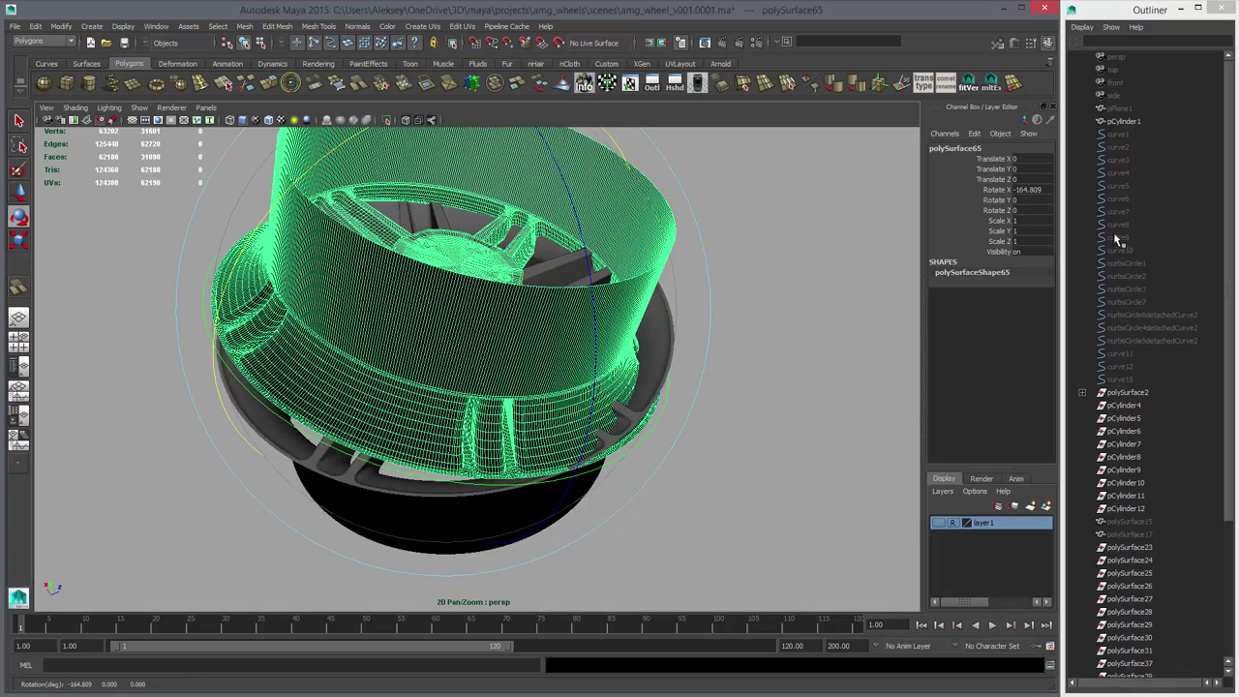
click(1027, 188)
text(-180)
key(Return)
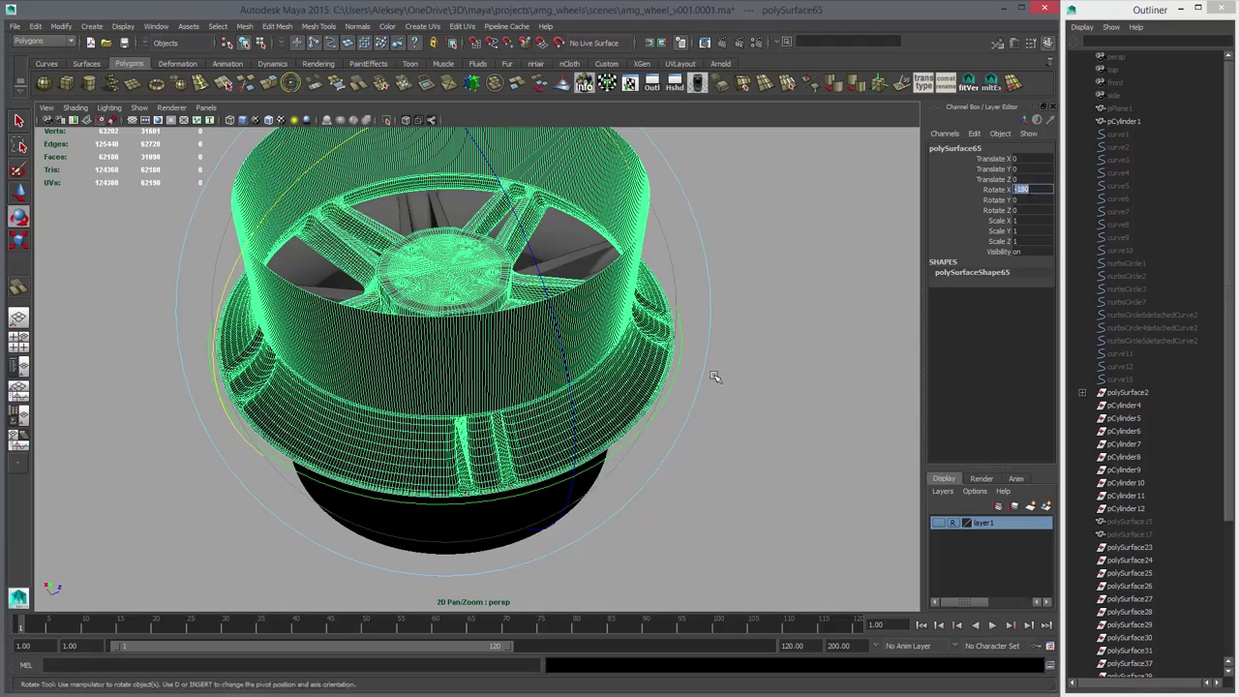
- Move the flipped wheel copy straight down below the original, to about -9.306 in Translate Y
alt+drag(716, 377, 736, 313)
key(w)
shift+middle_drag(743, 221, 740, 574)
alt+middle_drag(707, 473, 694, 252)
alt+right_drag(663, 416, 749, 439)
alt+drag(721, 392, 628, 465)
- Examine in the top view how the flipped copy's spokes line up with the original wheel's spokes
key(q)
key(space)
key(space)
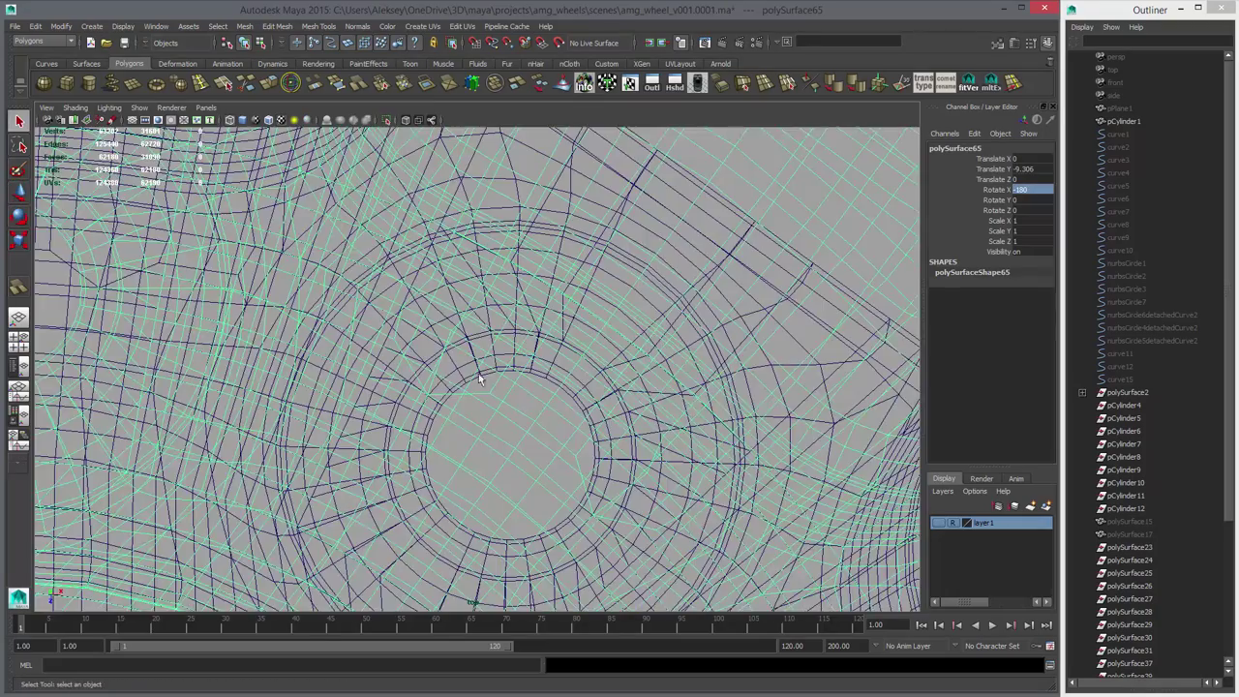
alt+right_drag(697, 377, 540, 409)
alt+right_drag(684, 398, 484, 389)
alt+middle_drag(733, 409, 672, 475)
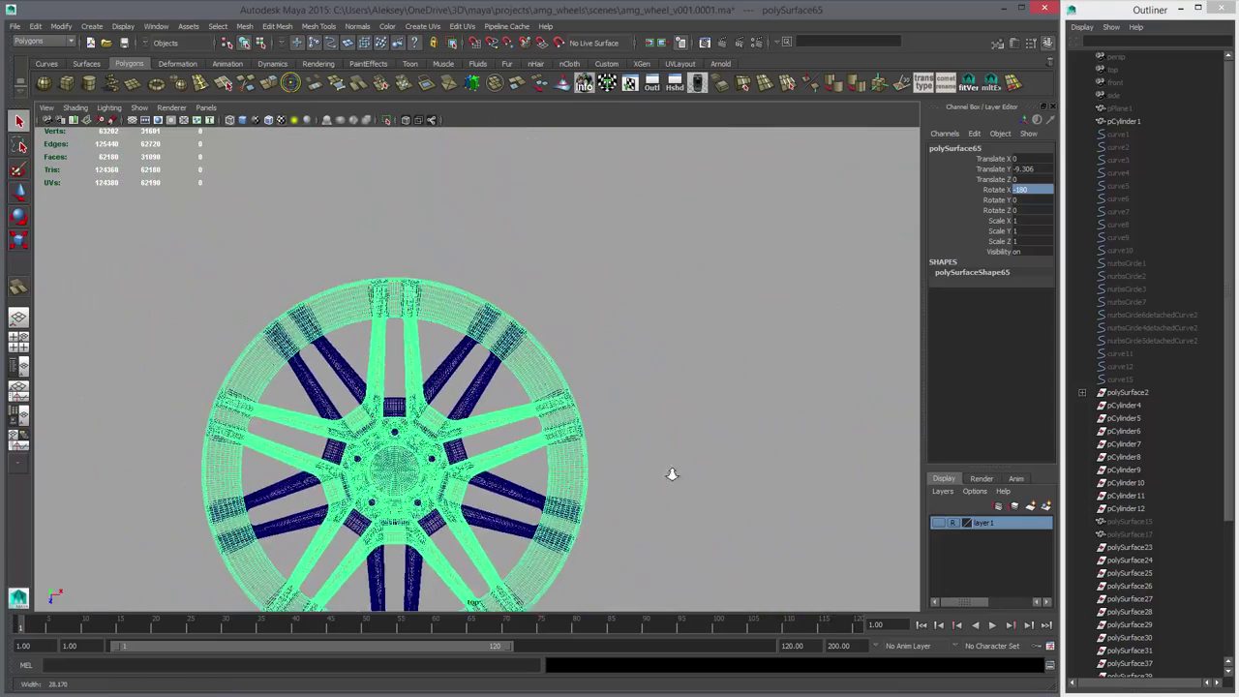
alt+right_drag(672, 475, 920, 481)
alt+right_drag(777, 375, 527, 371)
alt+middle_drag(527, 371, 575, 338)
alt+right_drag(575, 338, 647, 360)
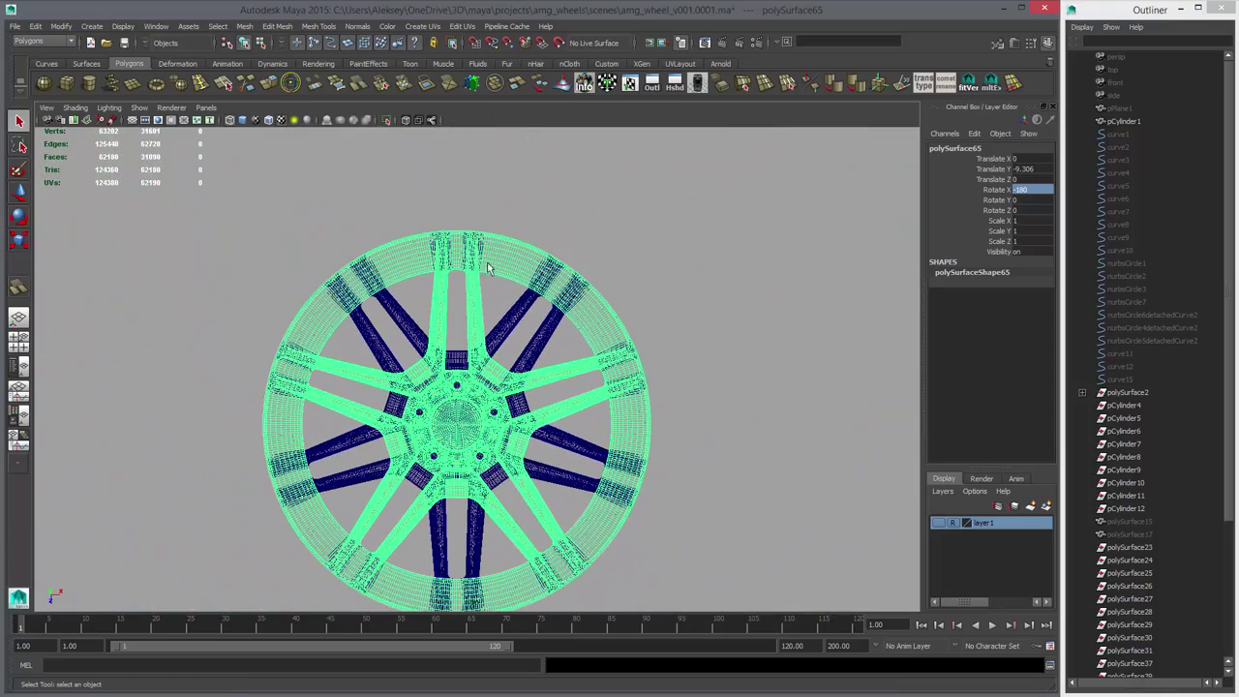
- Show curve1 through curve10 again and select the original wheel for viewing in perspective
drag(1120, 133, 1119, 251)
key(shift+h)
click(580, 339)
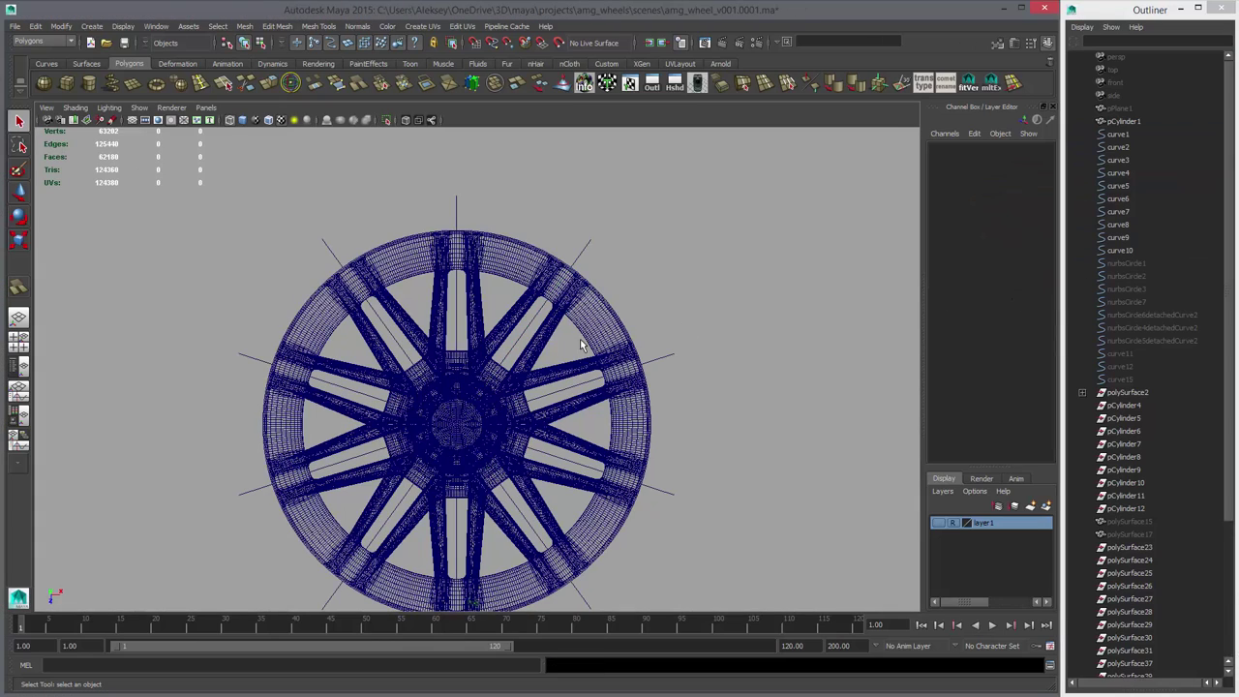
click(583, 327)
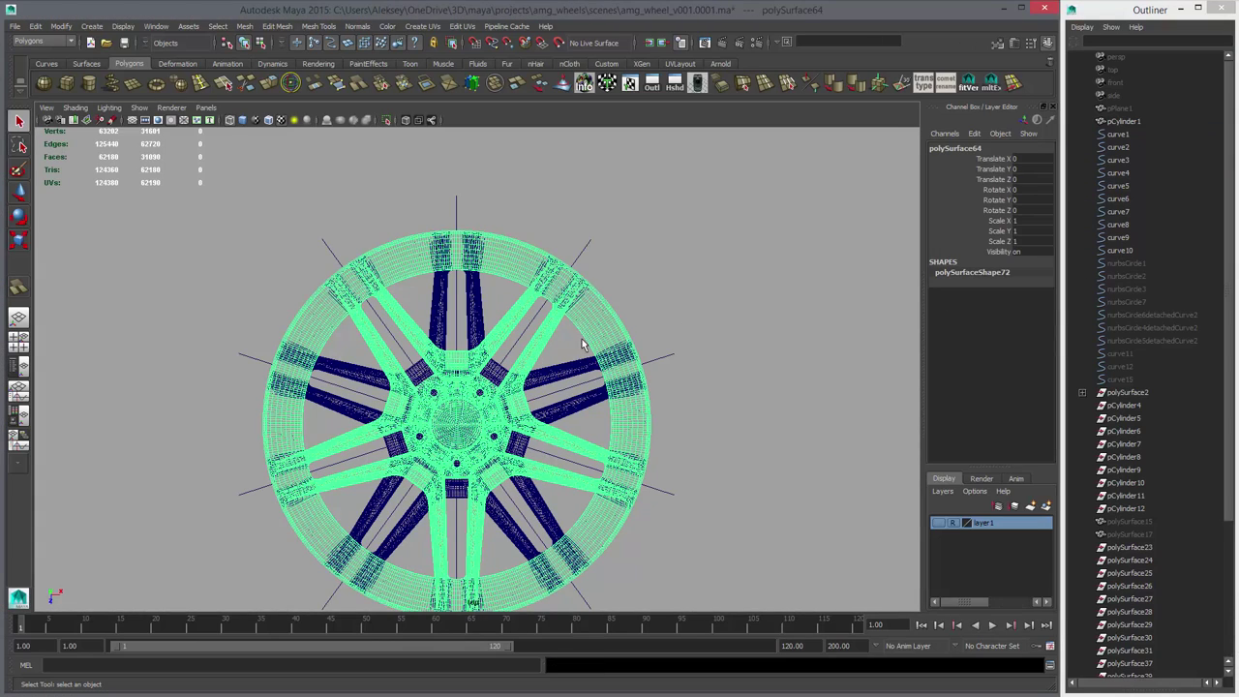
key(space)
key(space)
alt+right_drag(680, 414, 500, 426)
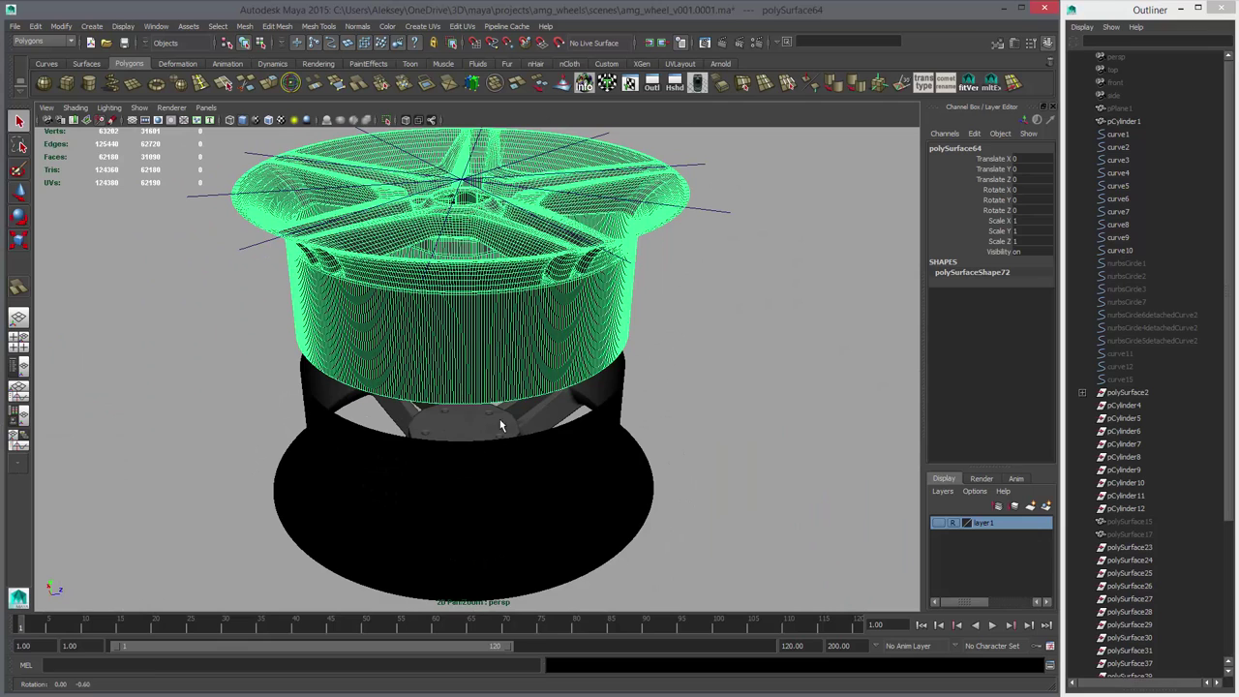
- Isolate the lower wheel copy and show it in the top view
click(606, 423)
click(560, 331)
key(Delete)
click(546, 411)
key(space)
key(space)
scroll(685, 373, up, 2)
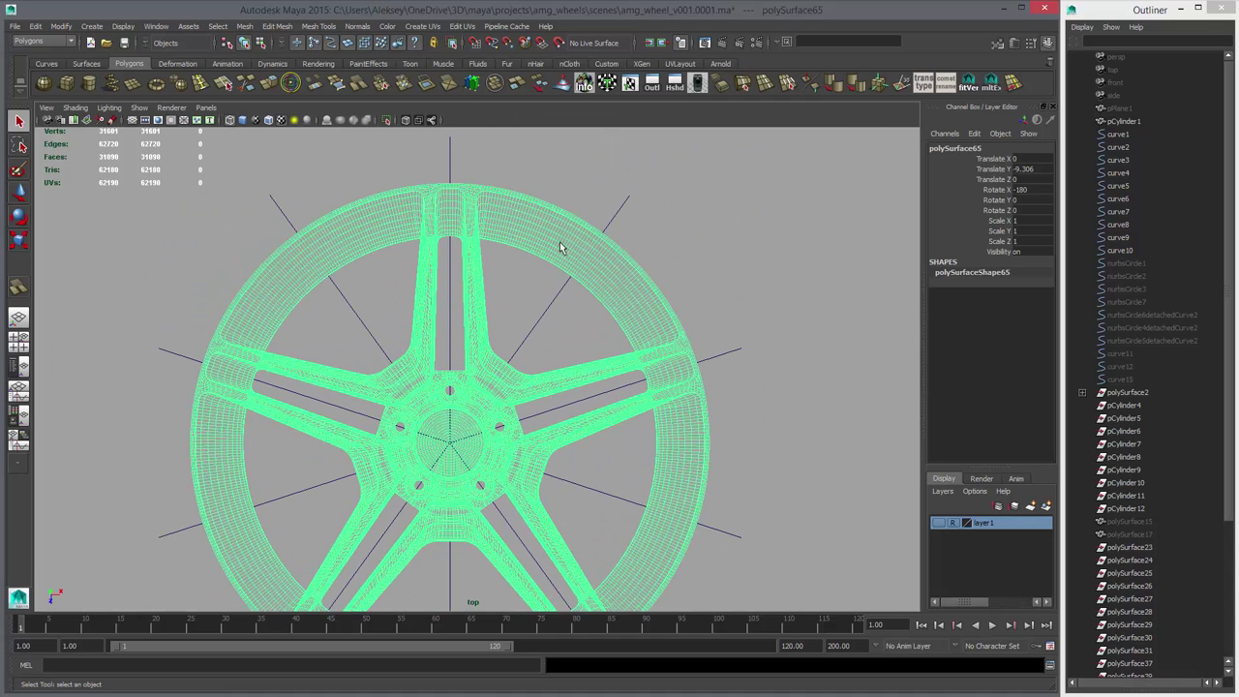
- Select a block of 400 rim faces that ends at the diagonal guide line to the right of the upper double spoke
alt+middle_drag(526, 278, 468, 438)
scroll(522, 402, up, 5)
alt+middle_drag(580, 406, 624, 335)
key(w)
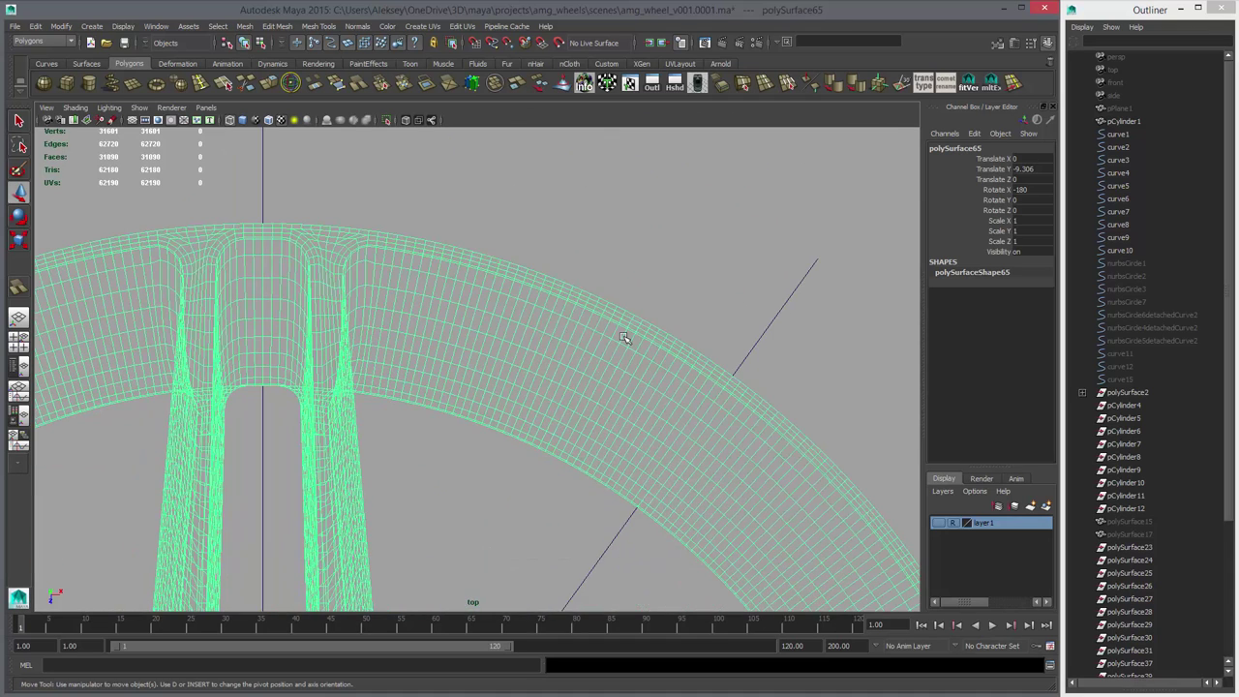
right_drag(627, 337, 624, 371)
key(q)
click(609, 350)
double_click(609, 355)
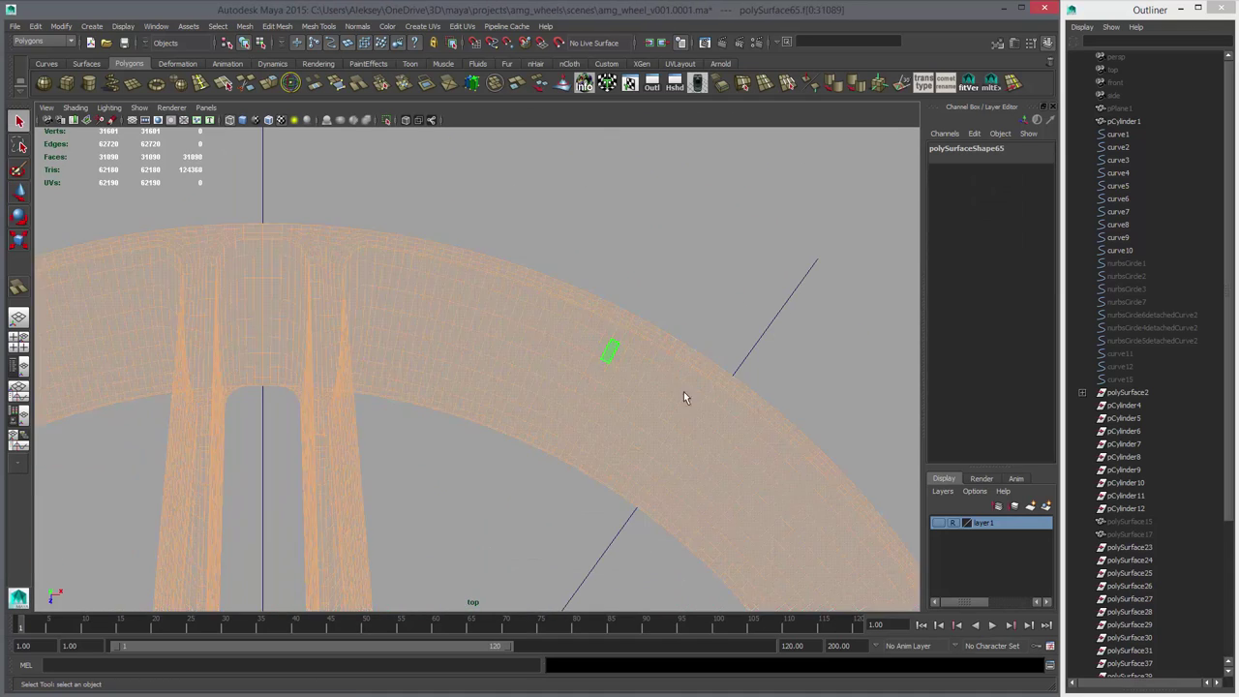
click(613, 351)
shift+double_click(621, 334)
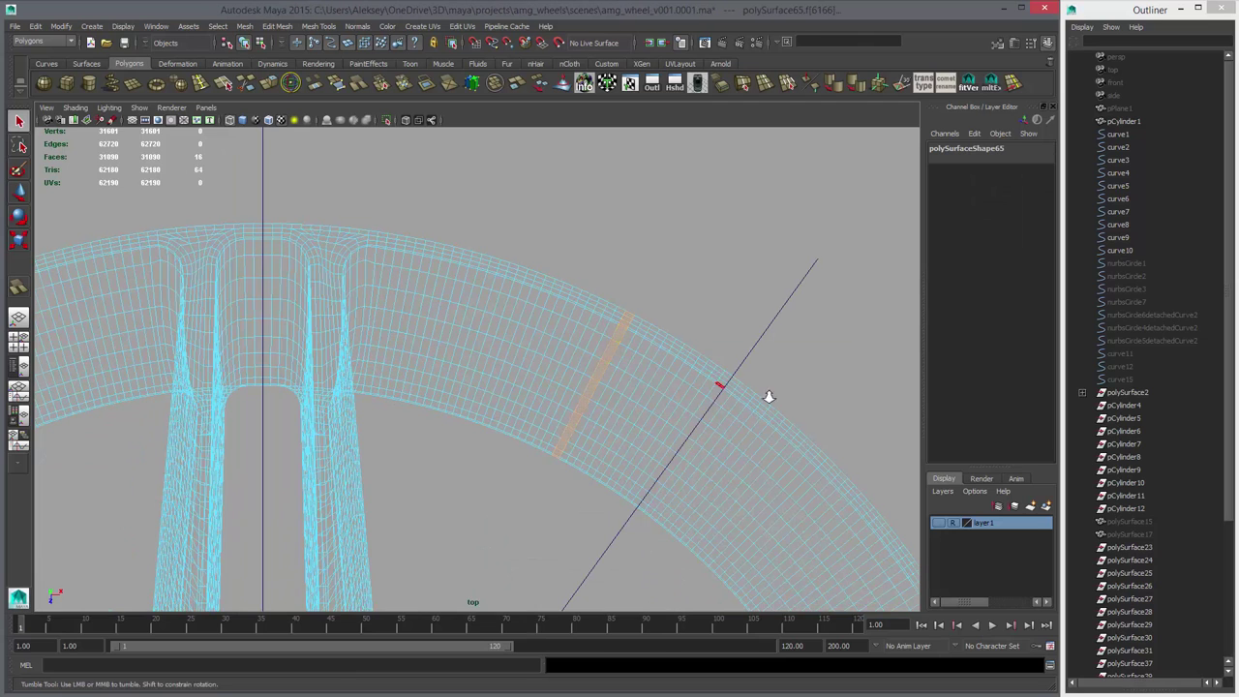
alt+right_drag(769, 397, 644, 388)
key(shift+period)
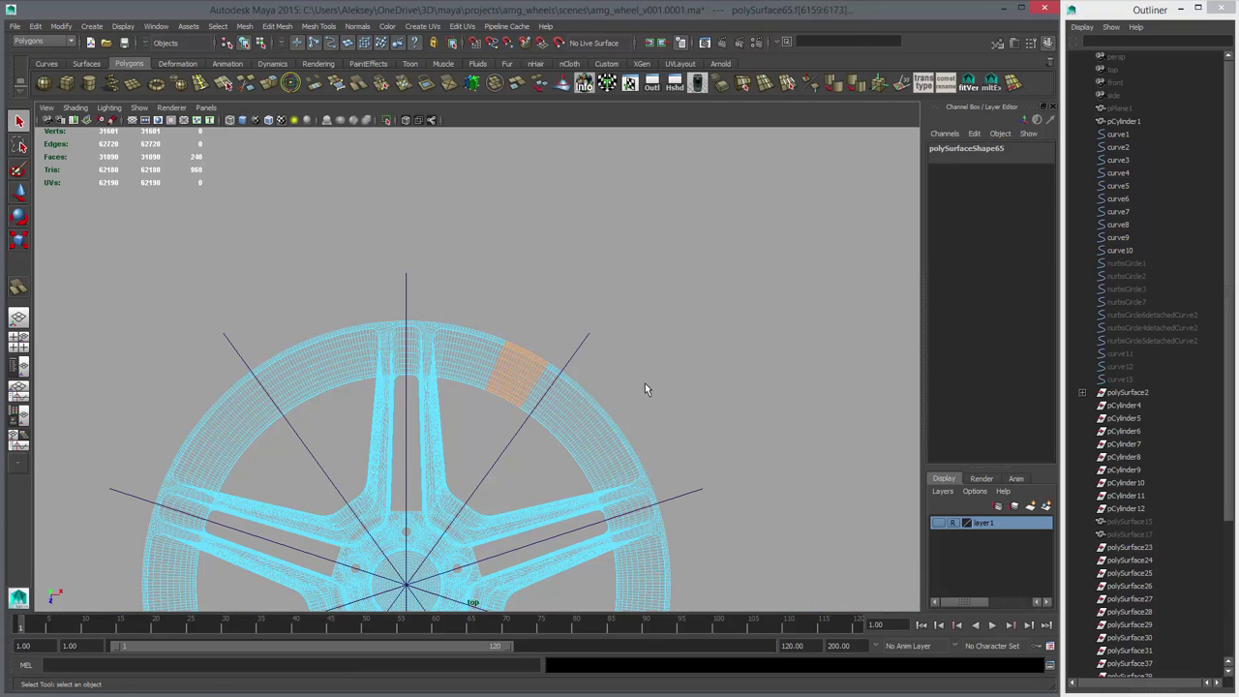
key(shift+period)
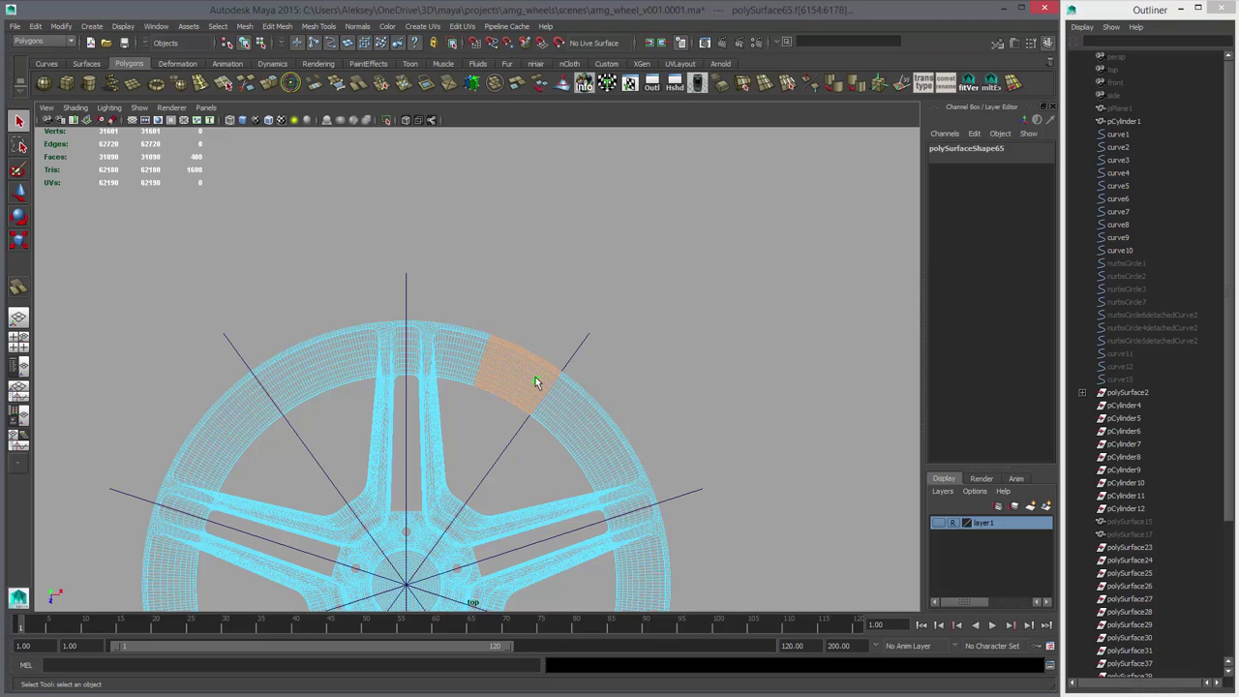
- Try inverting the face selection and deleting everything except the selected rim block, returning to object mode
scroll(581, 400, down, 4)
key(ctrl+shift+i)
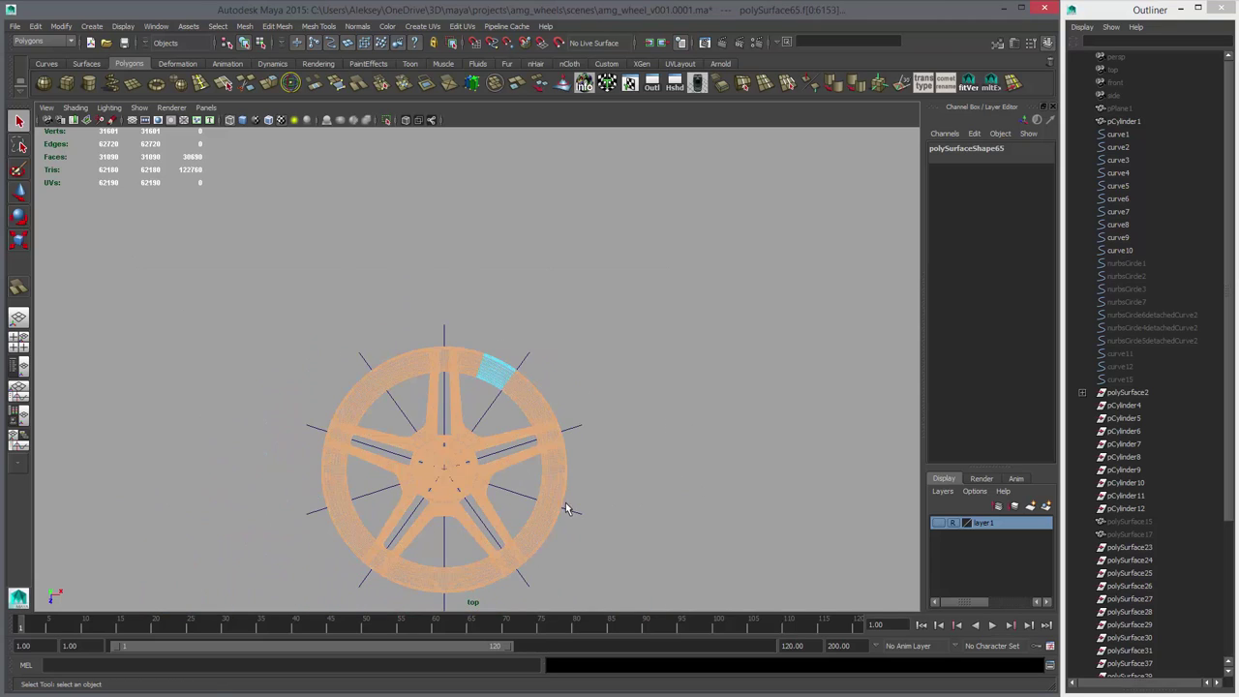
key(Delete)
alt+right_drag(385, 385, 697, 445)
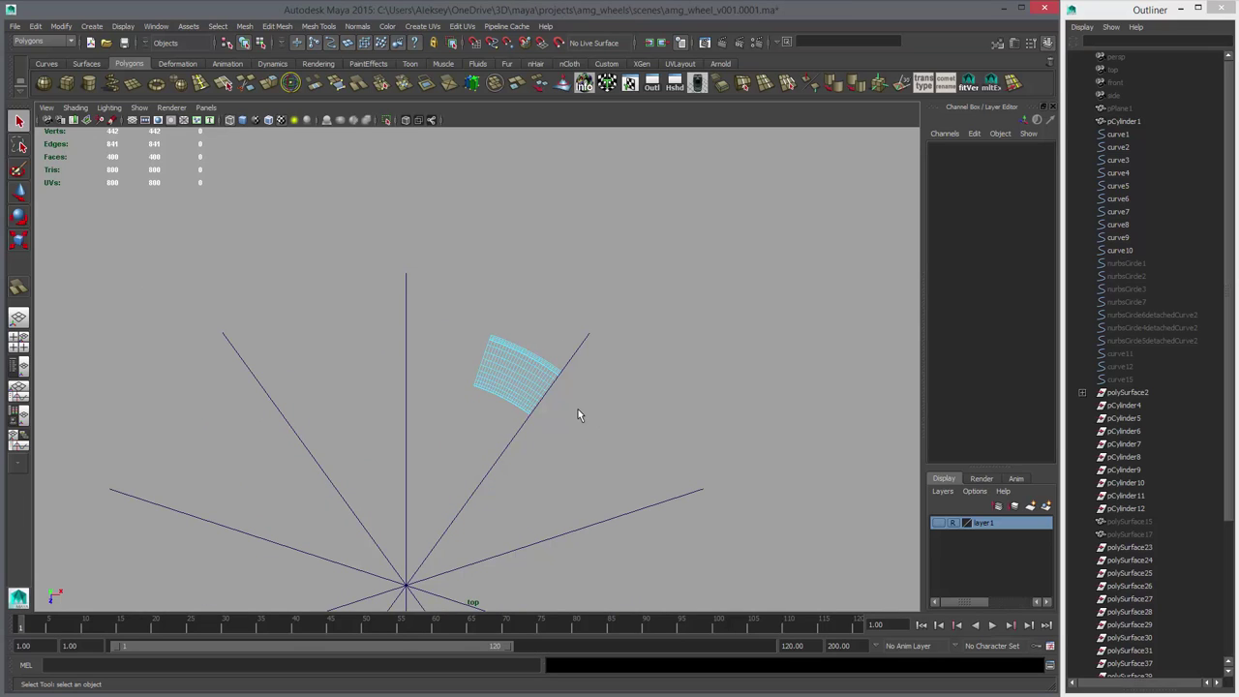
key(F8)
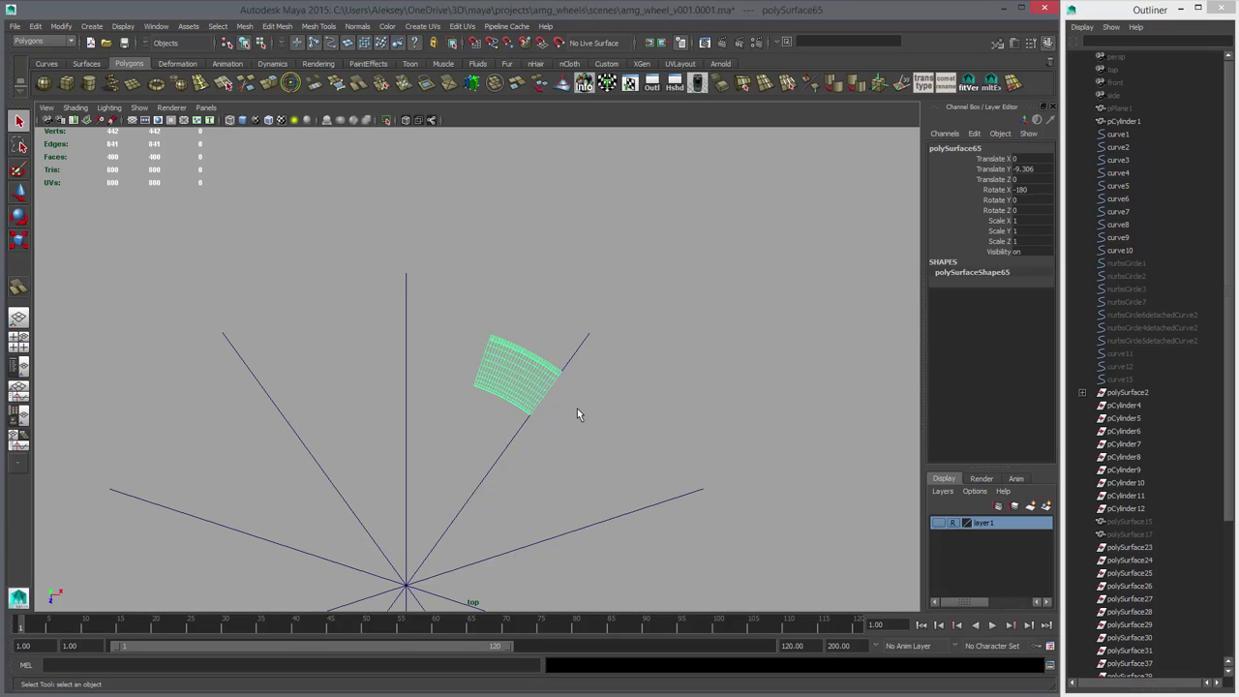
- Try duplicating the rim block and rotating the copy about 18.4 degrees around Y, beside the original
key(ctrl+d)
key(r)
key(e)
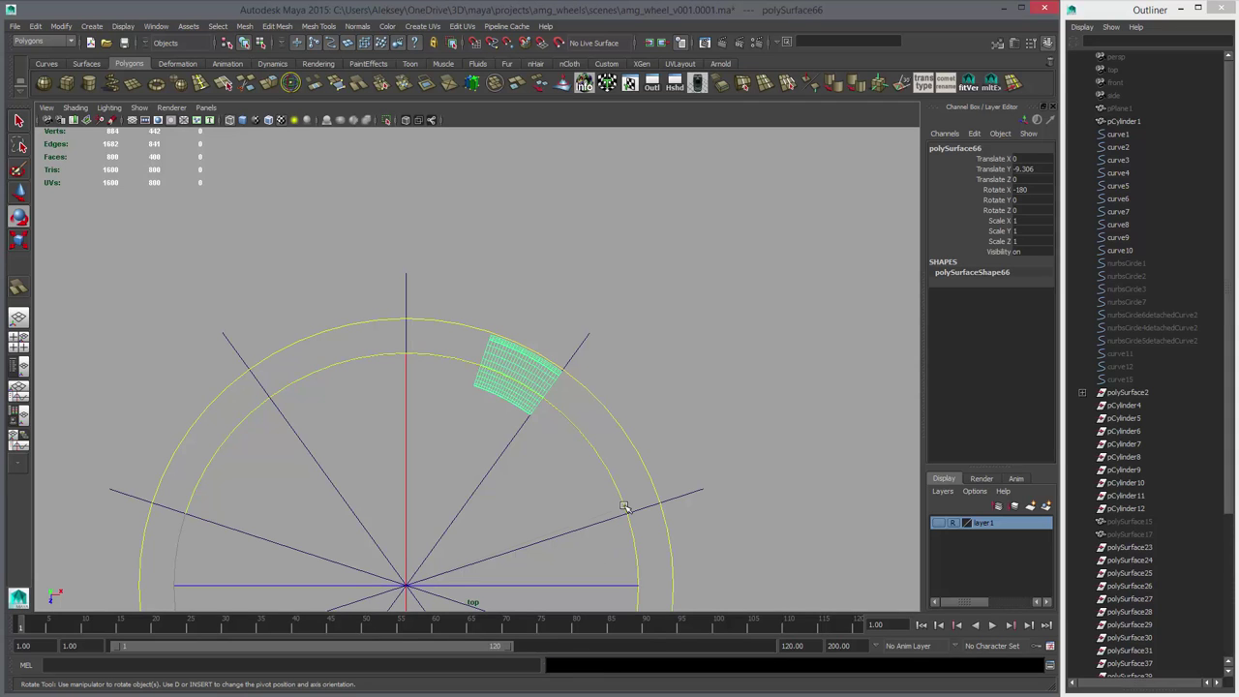
drag(624, 507, 583, 445)
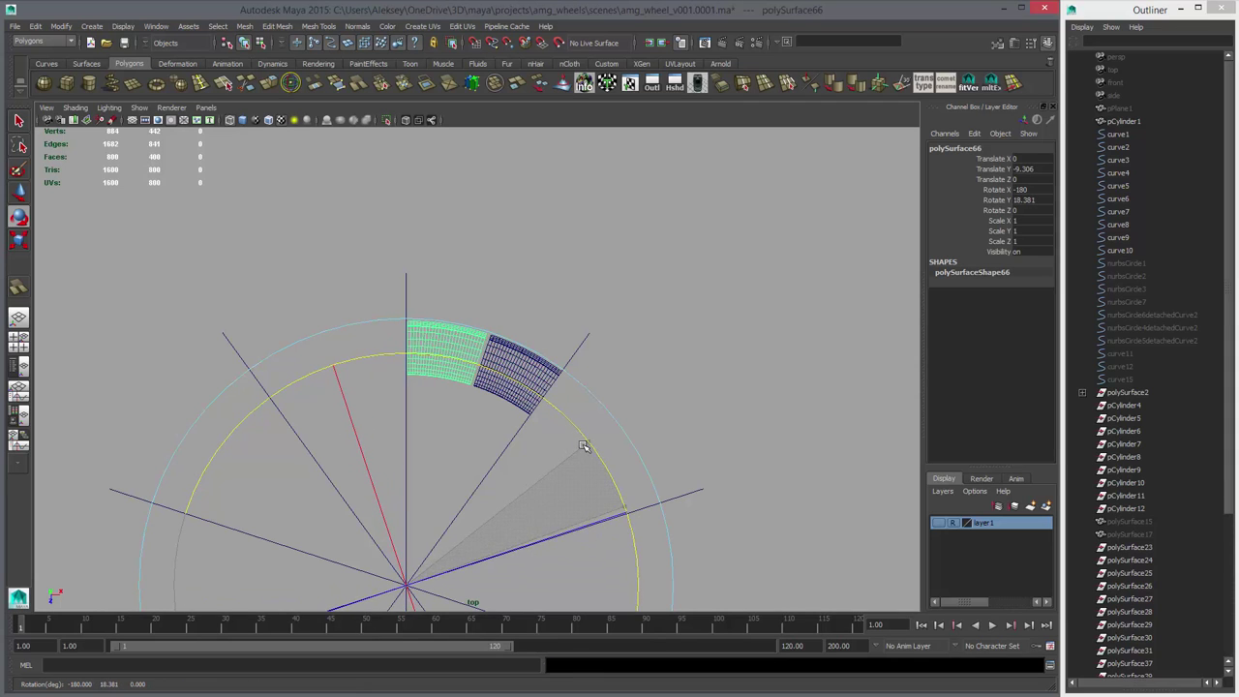
- Undo the duplicate and the face deletion to get back the rim block's face selection on the full wheel
alt+right_drag(517, 442, 669, 455)
key(ctrl+z)
key(ctrl+z)
key(ctrl+z)
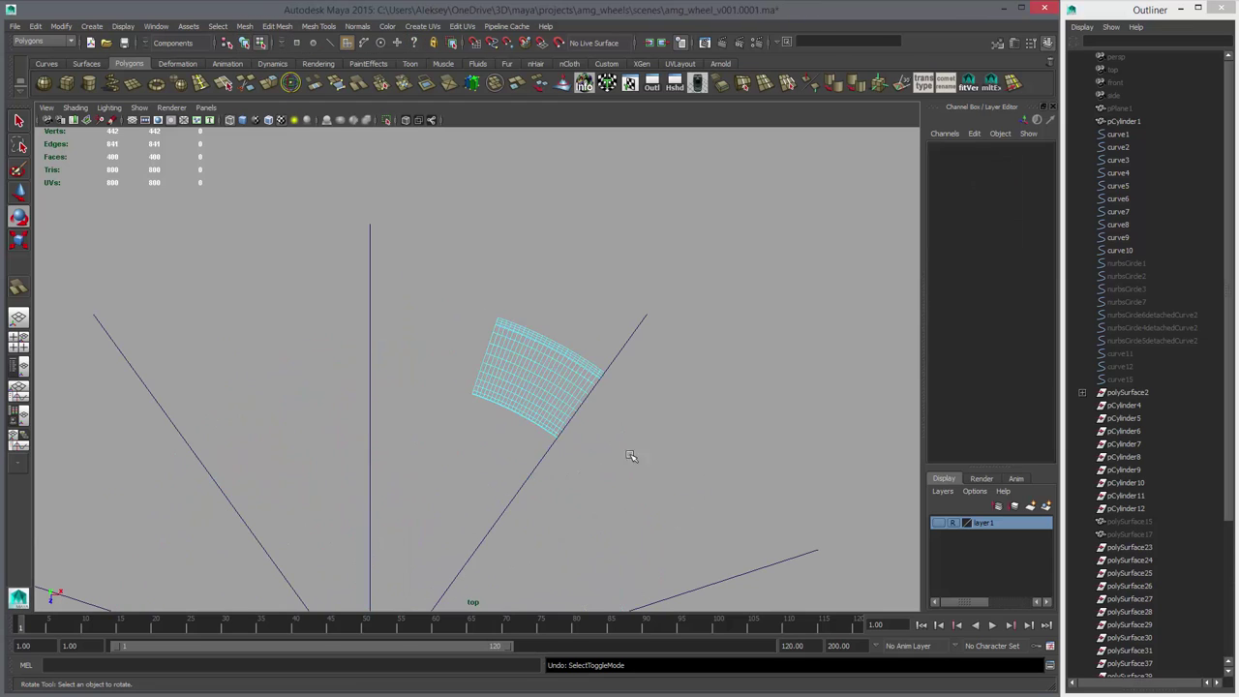
alt+middle_drag(631, 455, 626, 447)
key(ctrl+z)
key(ctrl+z)
key(ctrl+z)
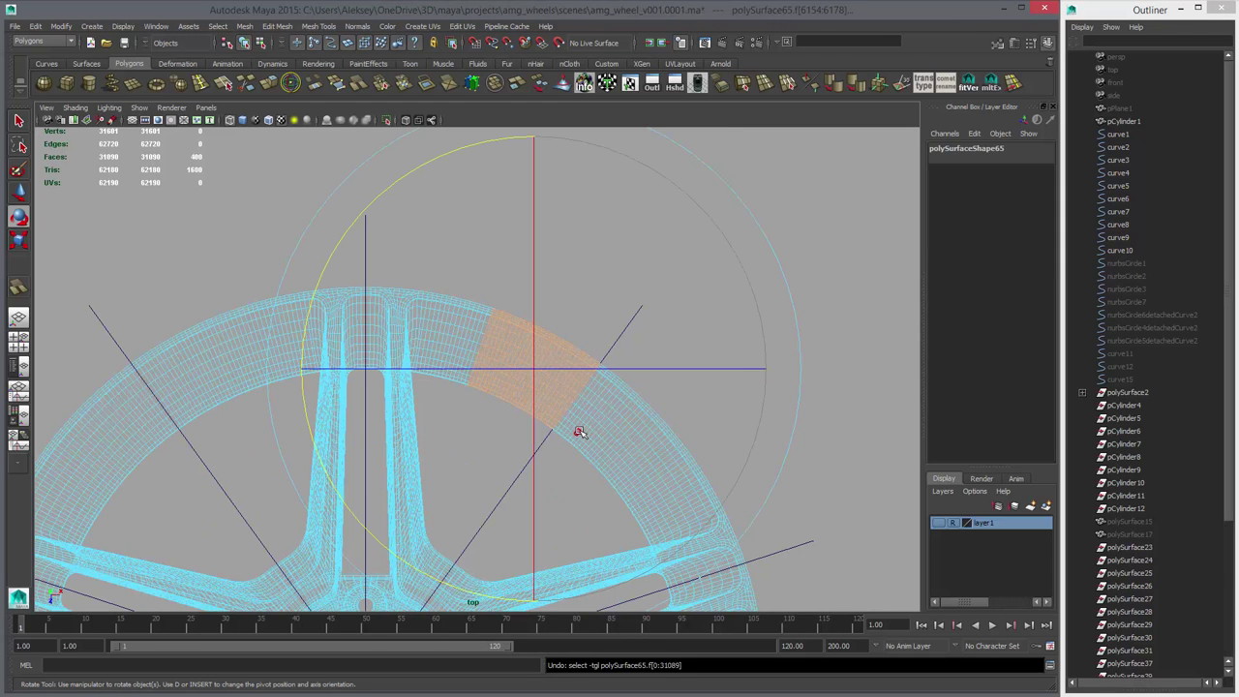
- Add one more radial strip of faces to the rim block and delete all other faces of the wheel copy
key(w)
scroll(467, 402, up, 3)
key(q)
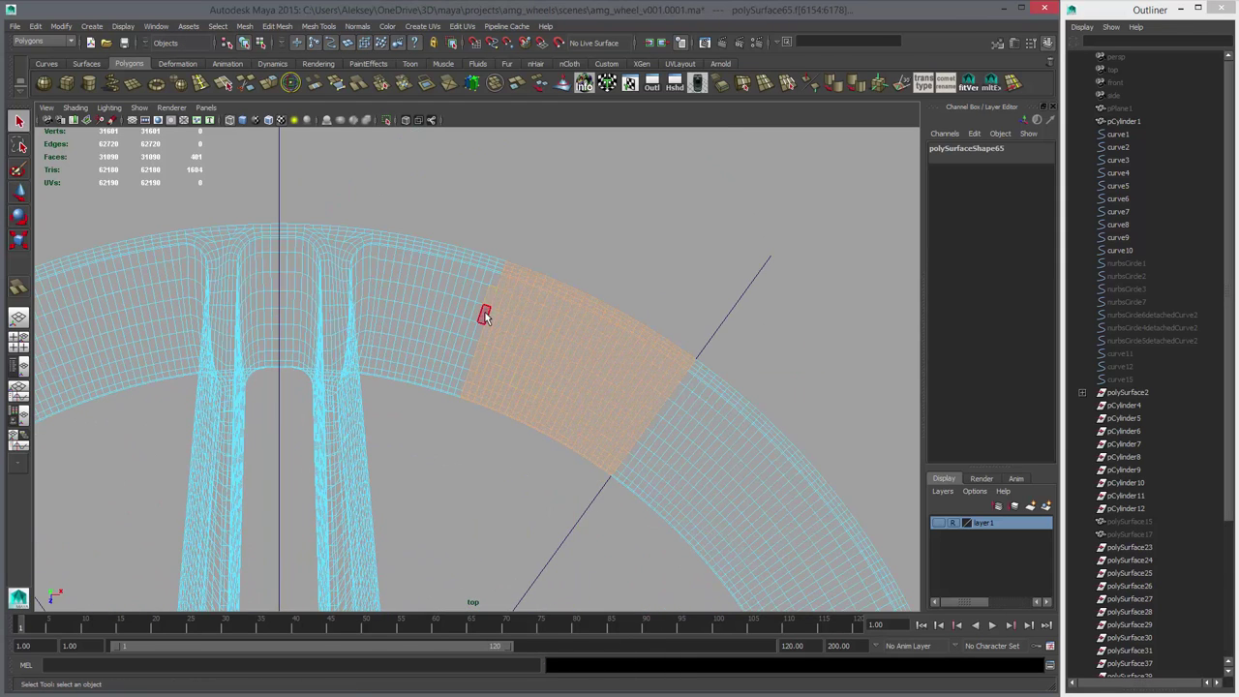
alt+right_drag(705, 447, 158, 387)
shift+drag(207, 279, 694, 604)
key(Delete)
alt+right_drag(418, 404, 681, 426)
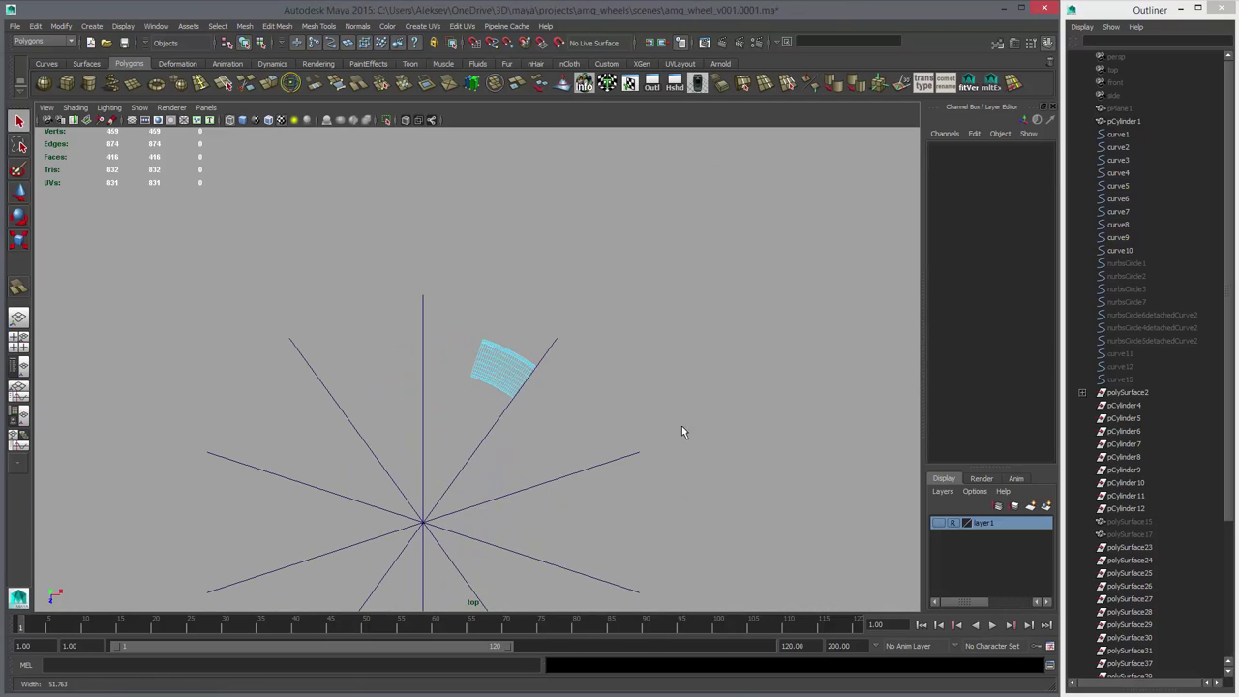
- Duplicate the remaining rim segment in object mode and mirror the copy with Scale X -1
right_drag(498, 371, 551, 356)
click(490, 379)
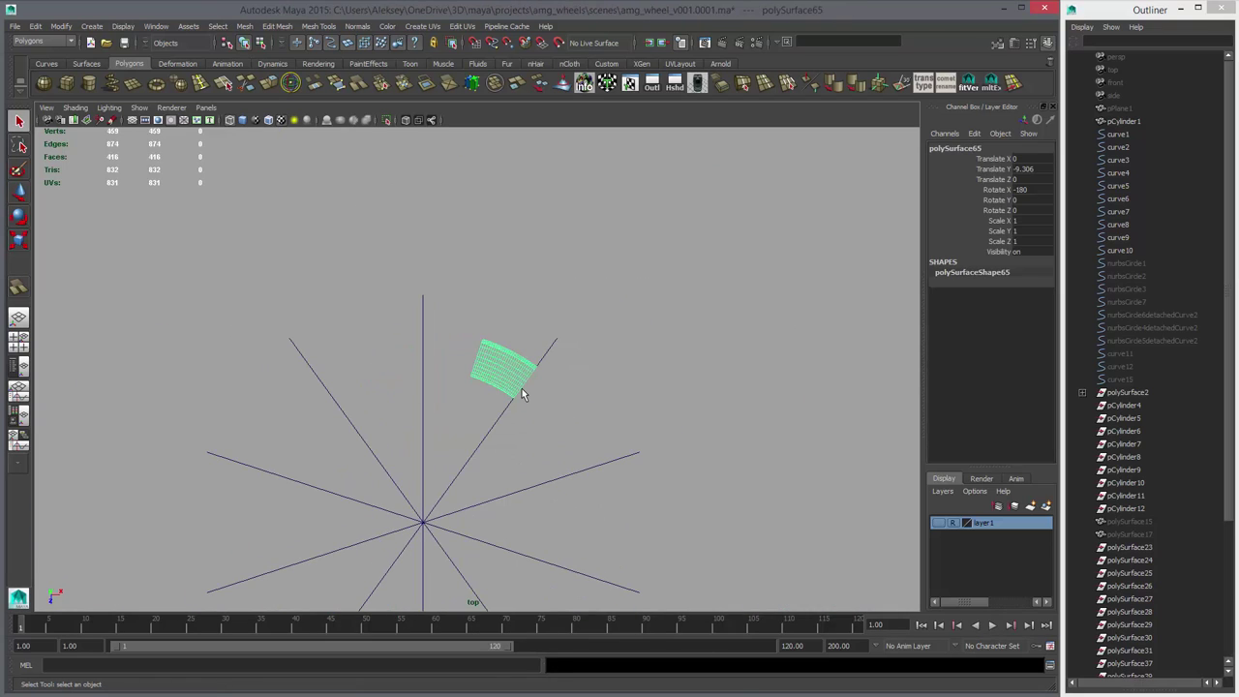
key(ctrl+d)
key(r)
drag(654, 523, 217, 528)
click(1020, 223)
text(-)
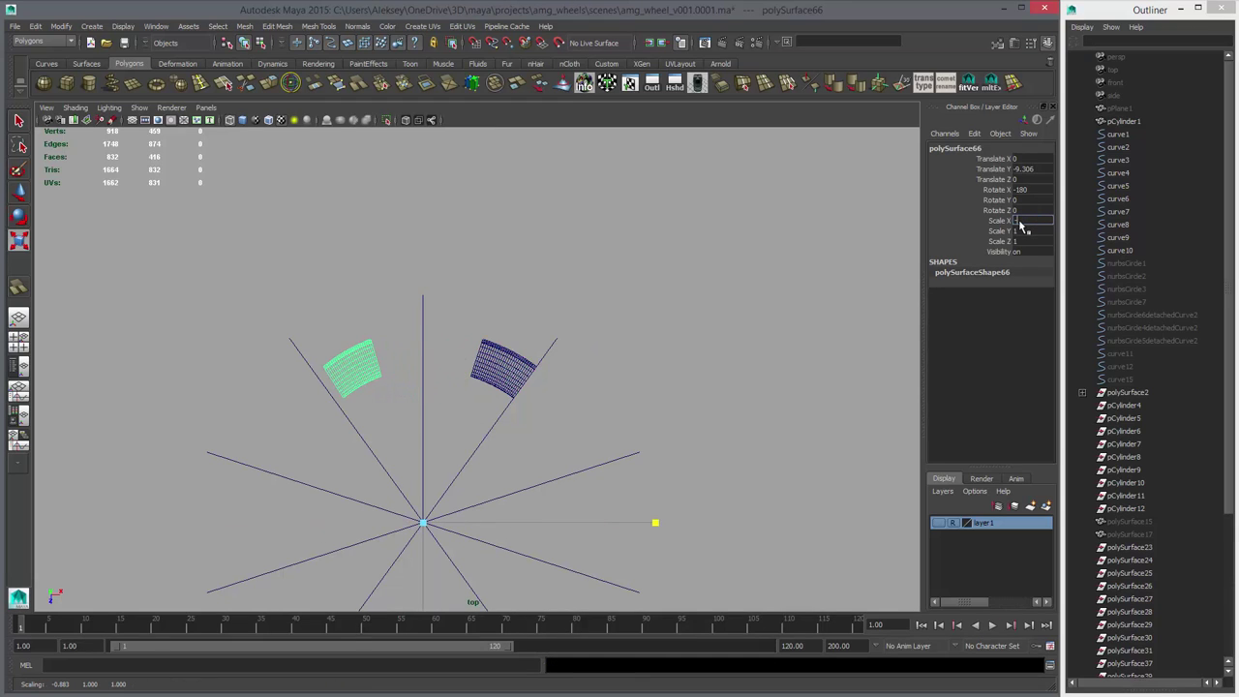
text(1)
key(Return)
- Rotate the mirrored copy next to the original segment by setting Rotate Y to -72
alt+middle_drag(702, 339, 708, 314)
key(e)
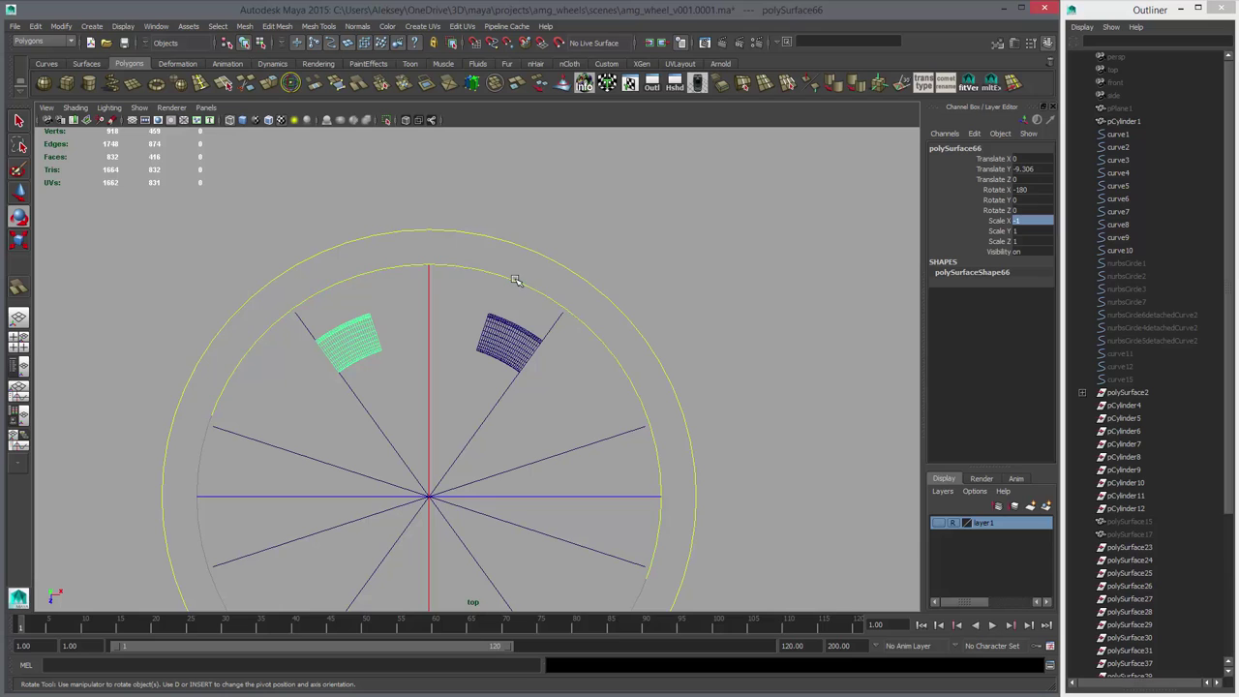
drag(516, 280, 631, 515)
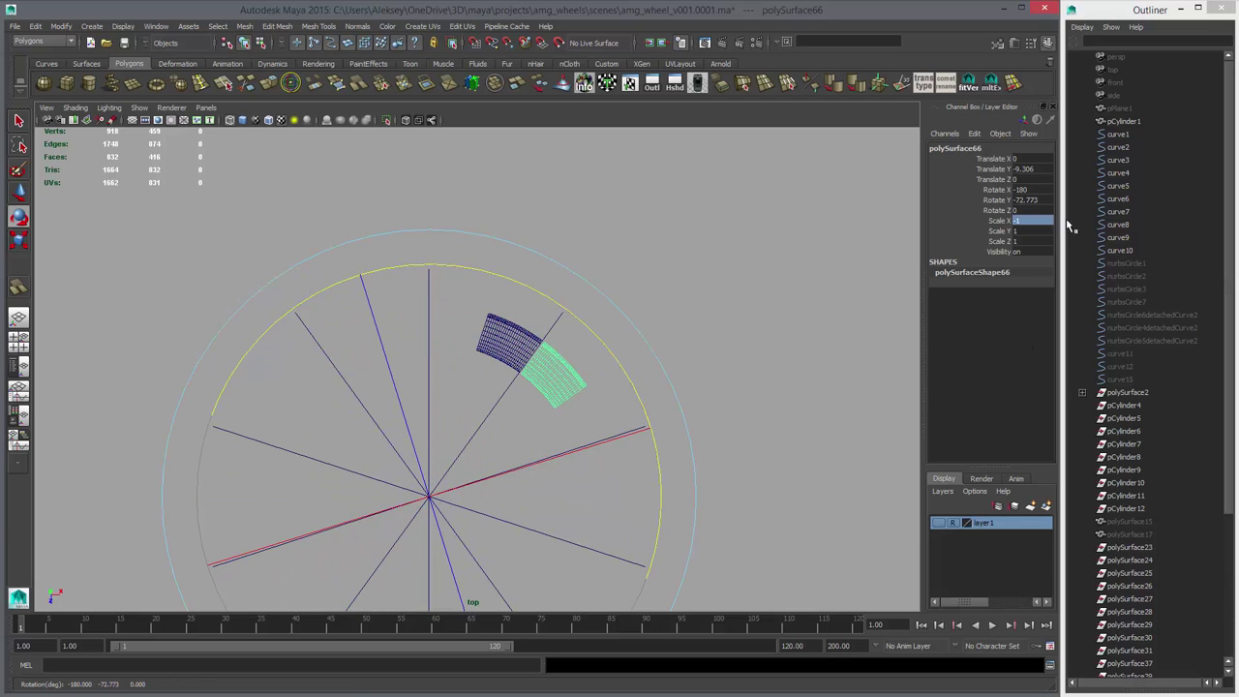
click(1045, 199)
text(72)
key(Return)
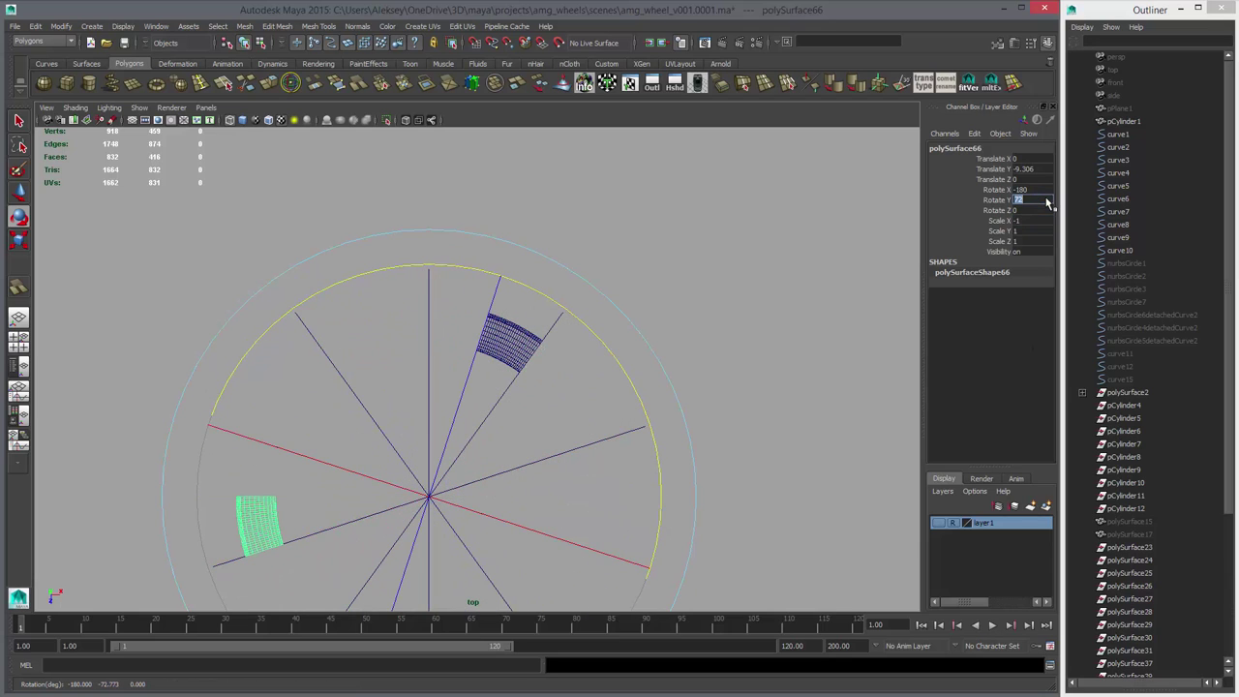
text(-7)
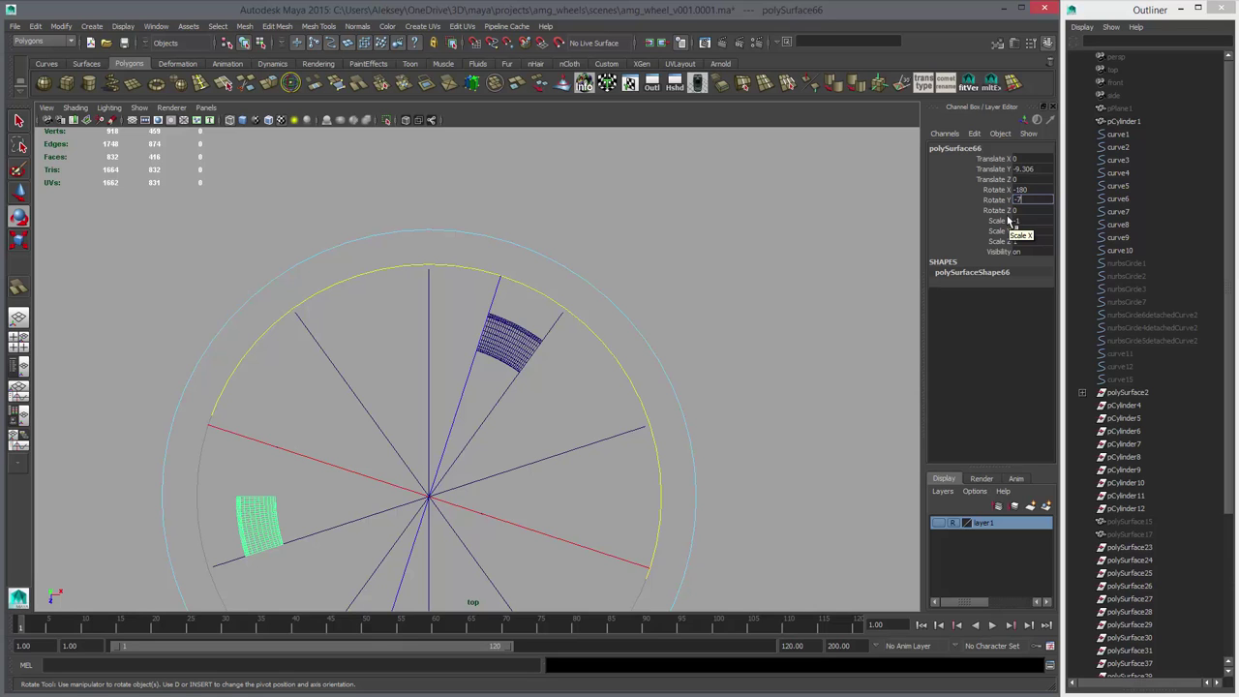
text(2)
key(Return)
- Combine the original and mirrored rim segments into one mesh with merged seam vertices
alt+middle_drag(769, 296, 672, 296)
alt+right_drag(672, 296, 700, 370)
key(w)
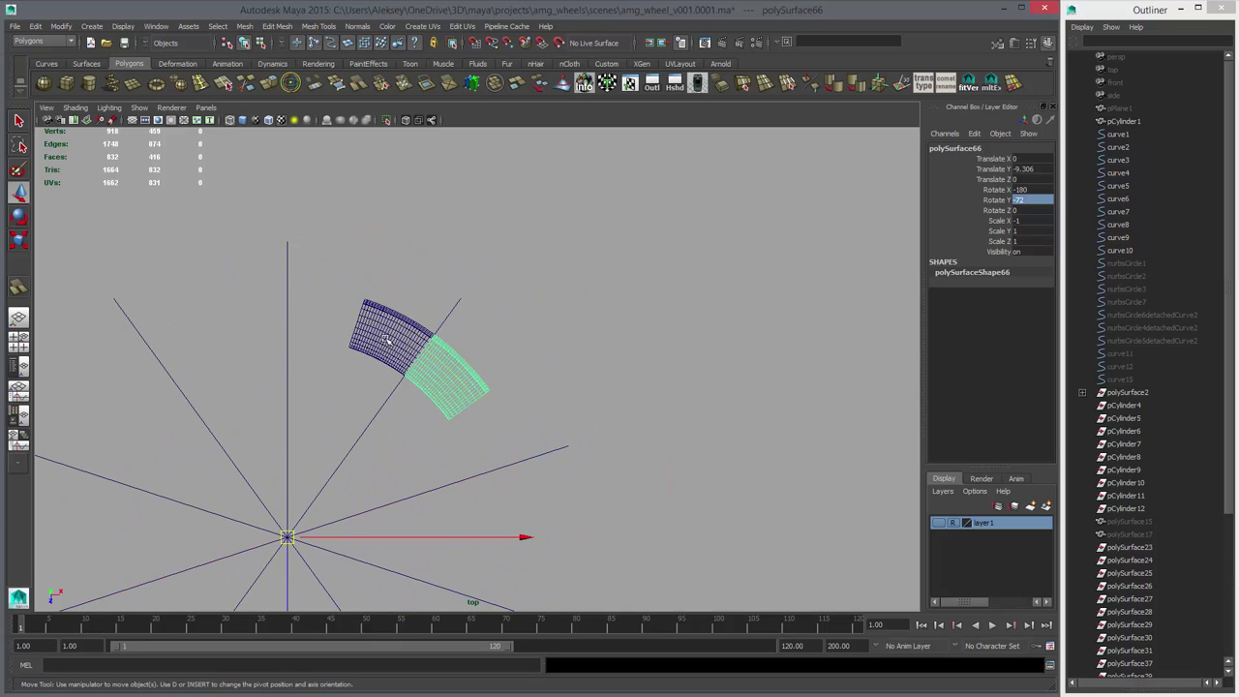
shift+click(387, 341)
click(474, 84)
click(387, 341)
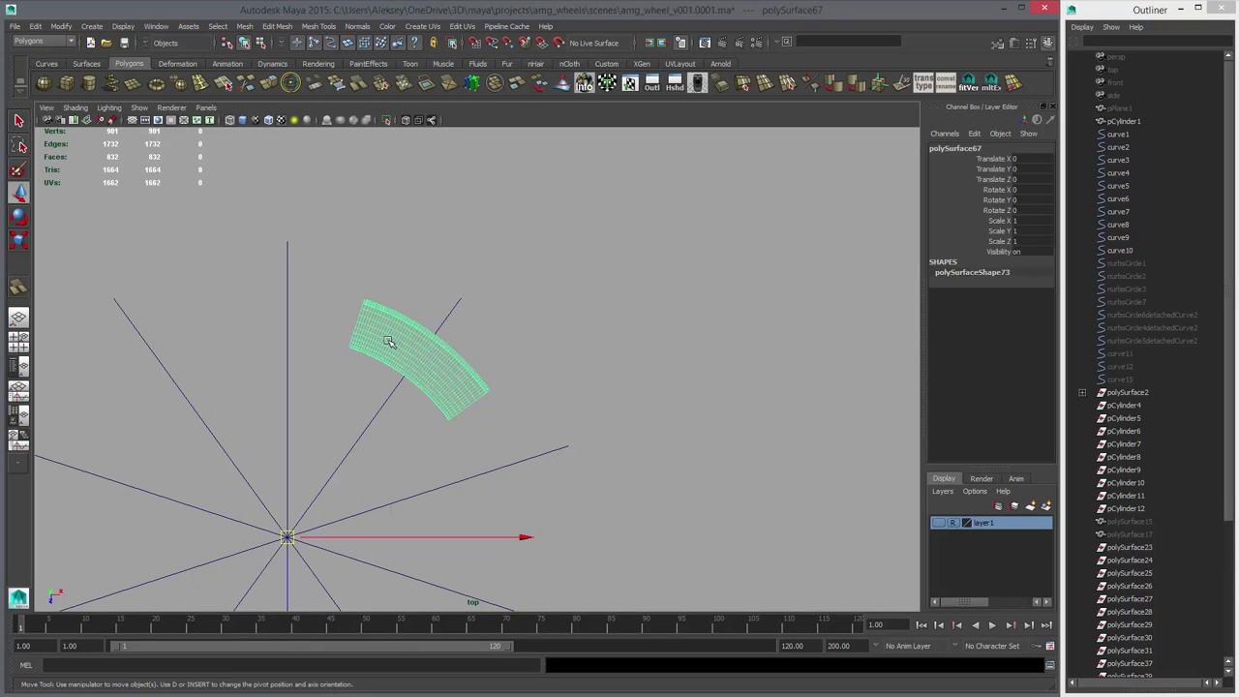
- Duplicate the combined rim segment and set the copy's Rotate Y to 36
key(ctrl+d)
key(e)
drag(459, 380, 331, 308)
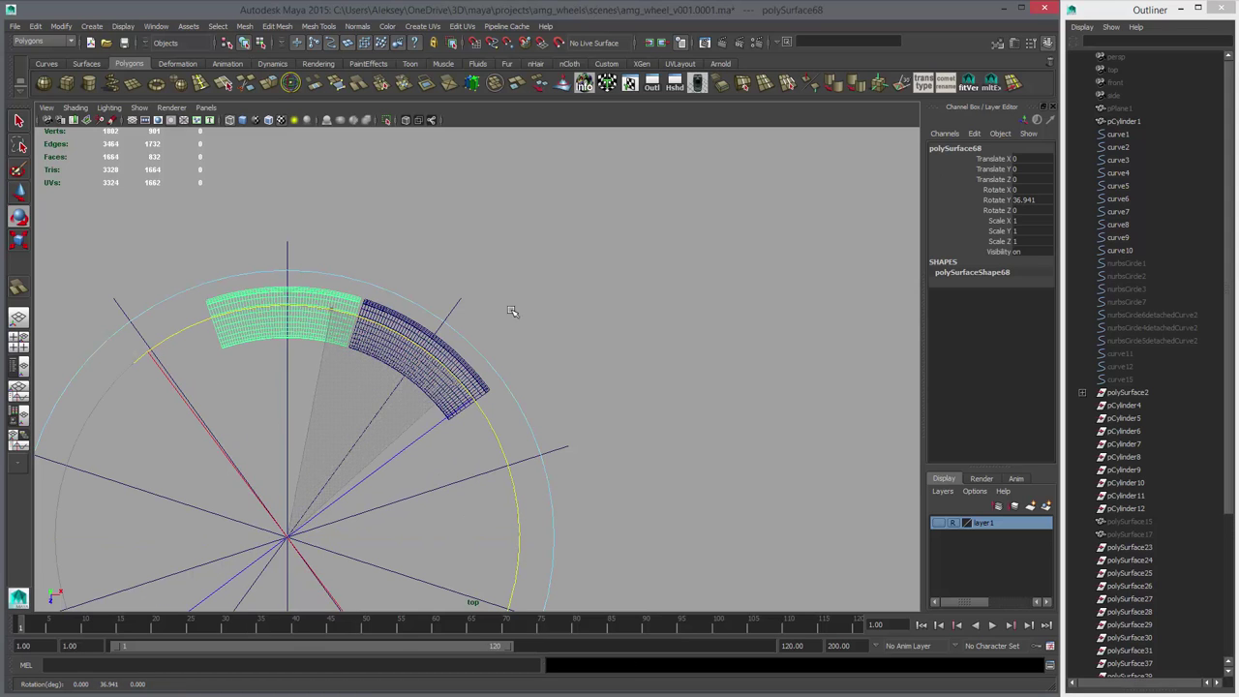
text(36)
key(Return)
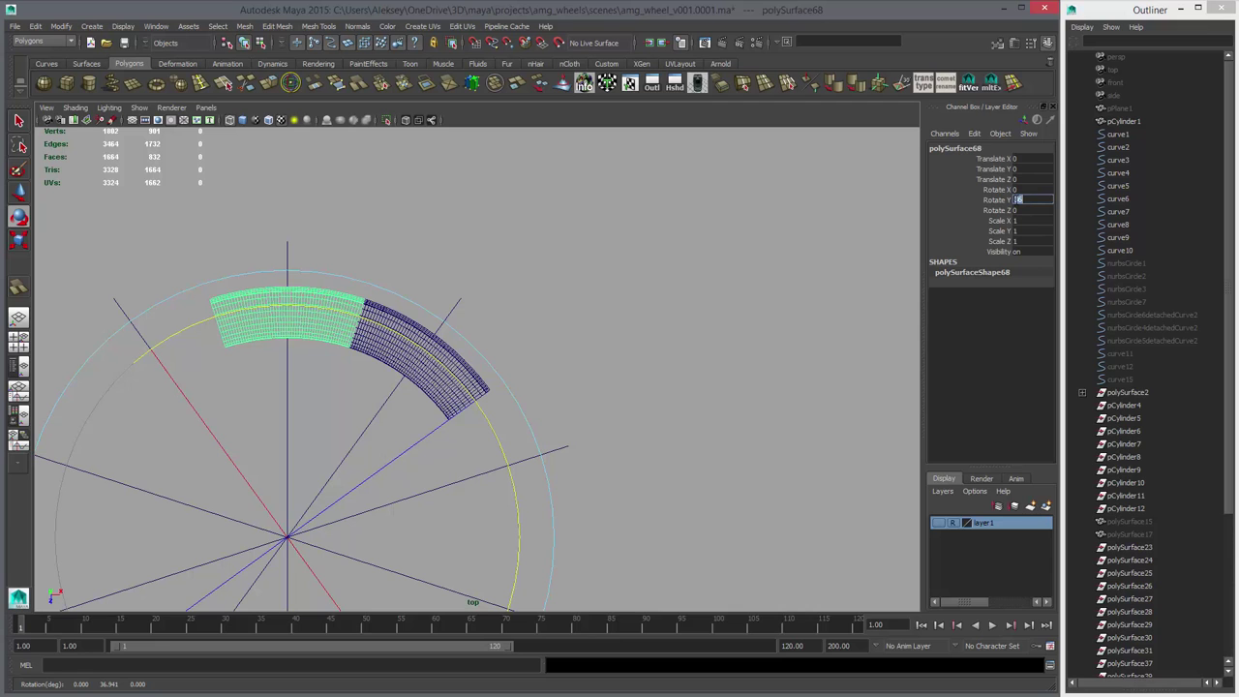
- Repeat the duplicate with its 36-degree rotation eight times to complete the circular rim
alt+middle_drag(714, 345, 789, 289)
key(shift+d)
key(shift+d)
key(shift+d)
key(shift+d)
key(shift+d)
key(shift+d)
key(shift+d)
key(shift+d)
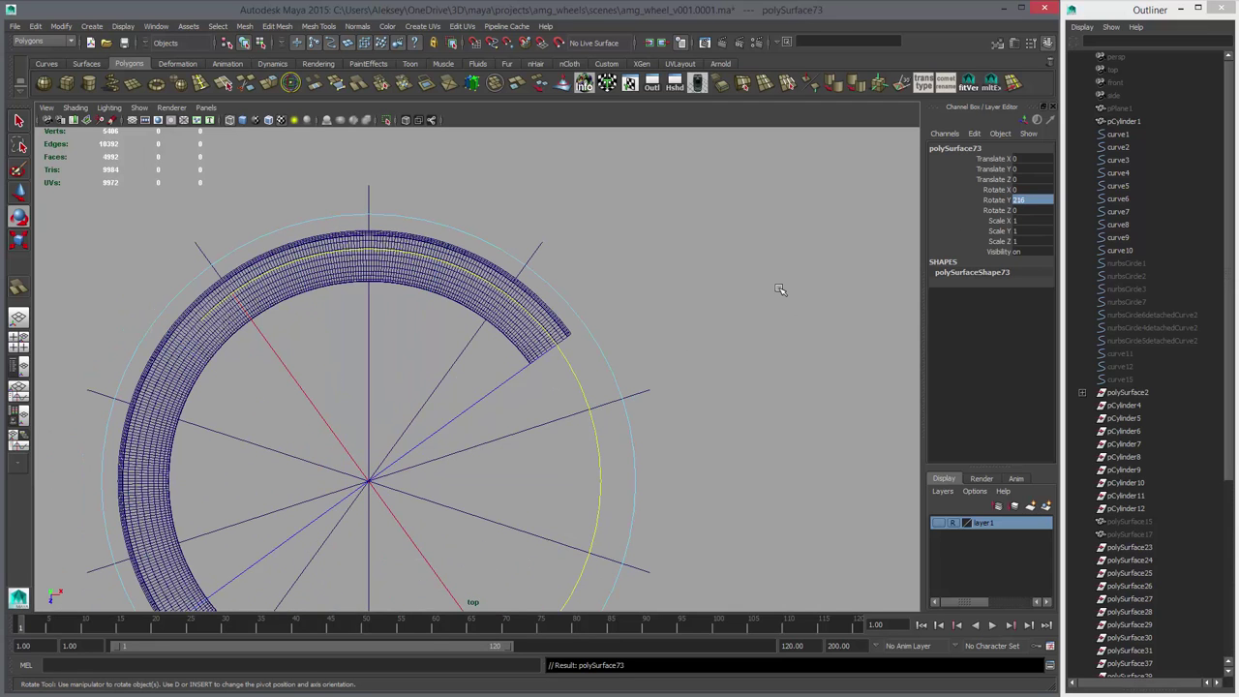
- Merge all the rim segments into a single mesh in the perspective view and end the isolation to show the wheel again
key(q)
alt+right_drag(731, 407, 731, 408)
scroll(731, 408, down, 2)
key(space)
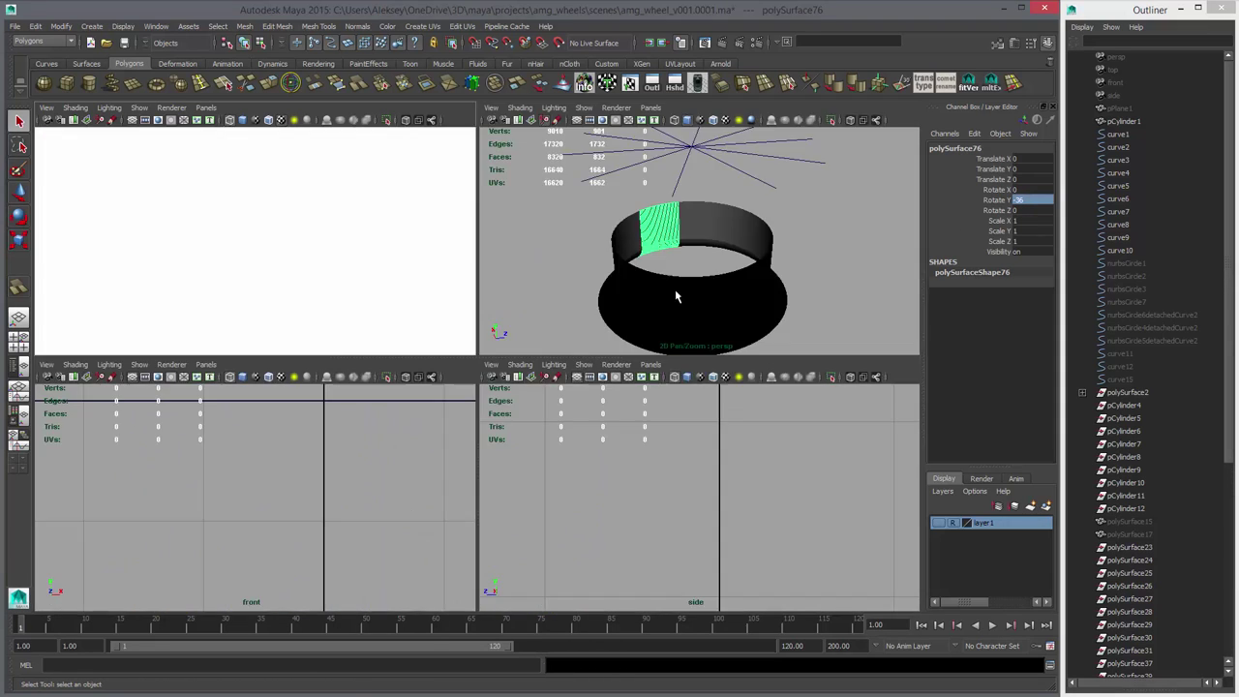
key(space)
scroll(667, 390, down, 3)
drag(243, 340, 629, 500)
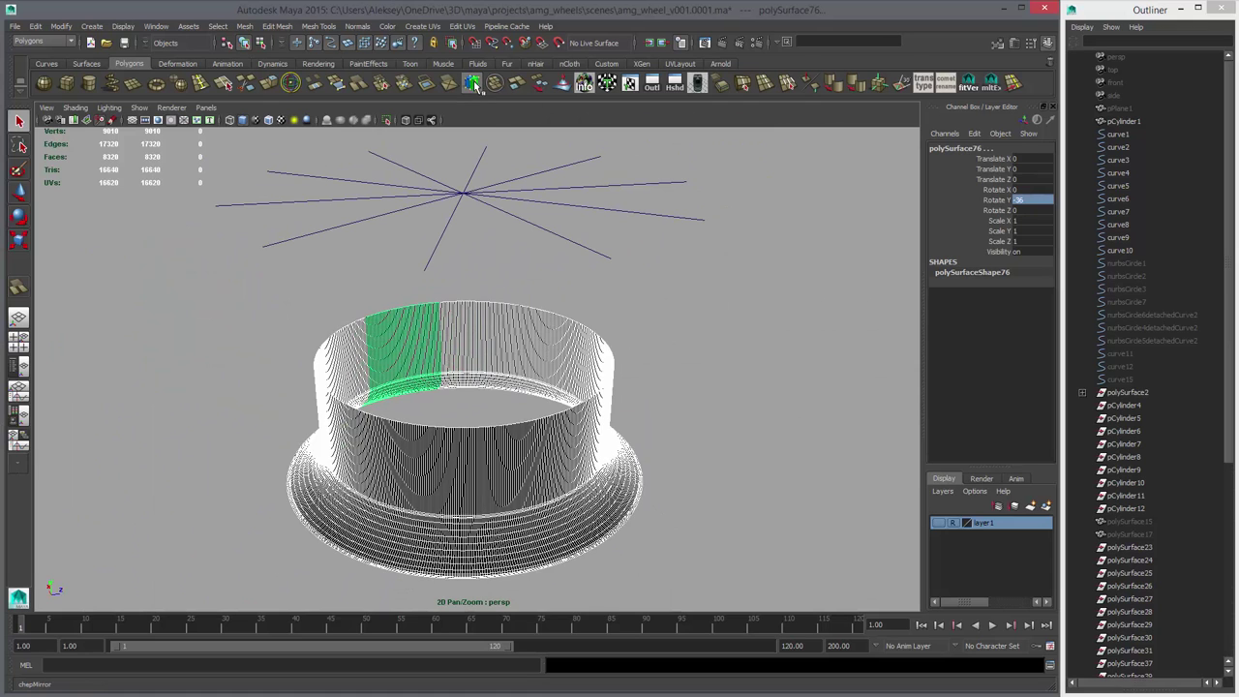
click(473, 83)
key(shift+i)
click(556, 437)
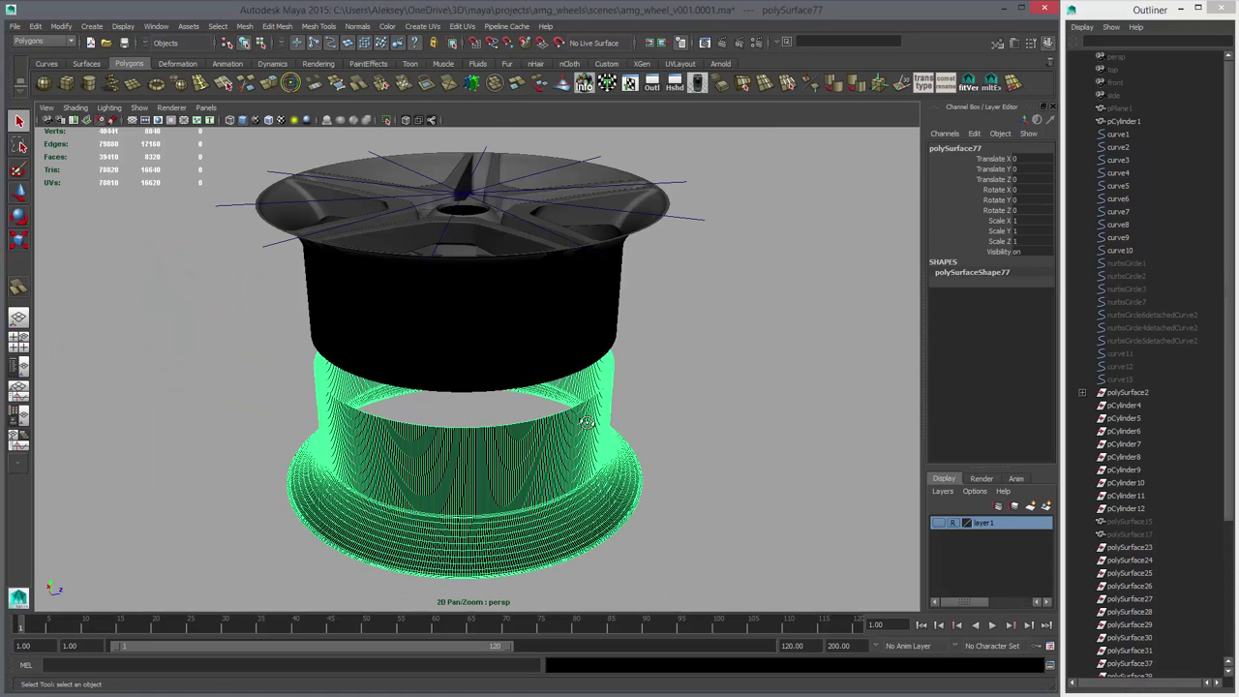
- Switch to wireframe, centre the lower rim's pivot and snap it to the height of the rim's upper edge
alt+drag(556, 438, 584, 401)
key(4)
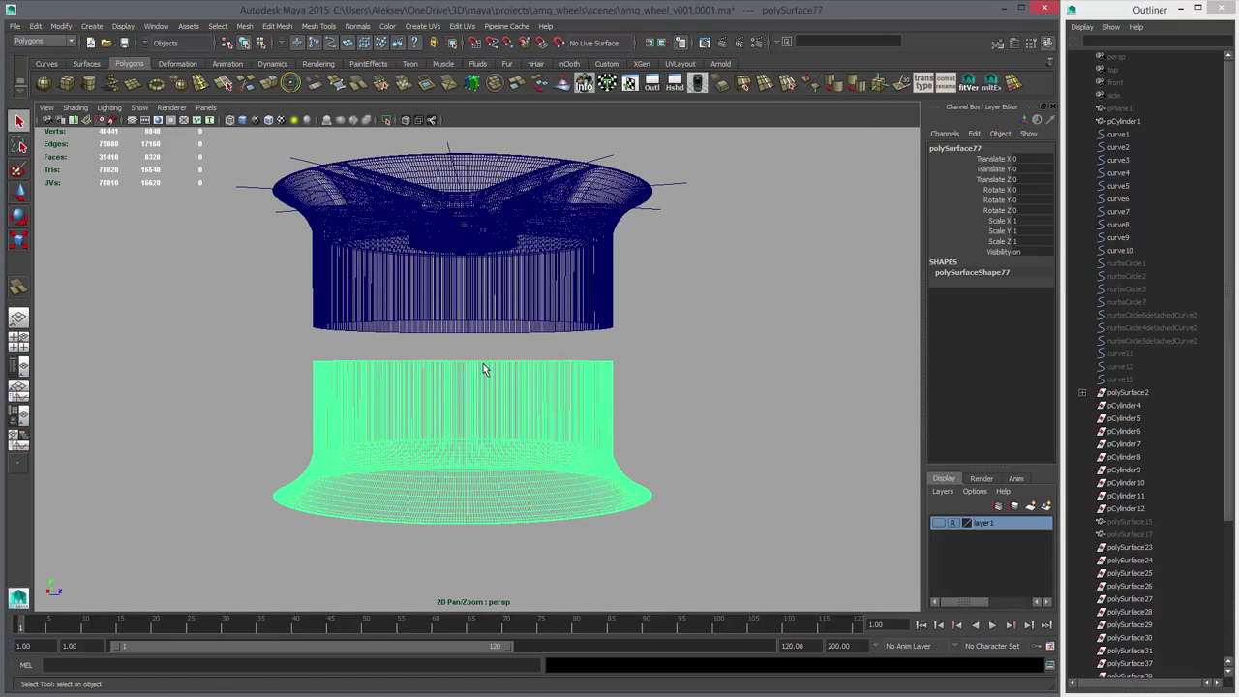
key(w)
key(alt+c)
key(d)
key(v)
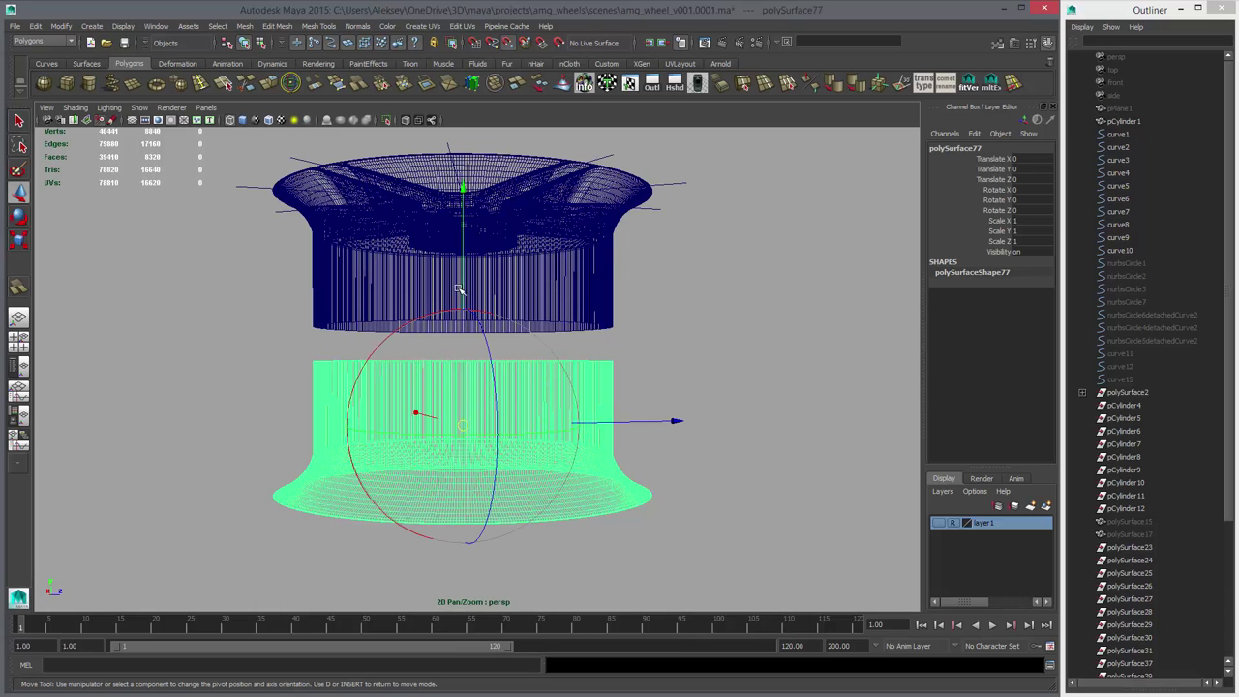
drag(463, 289, 463, 288)
key(Insert)
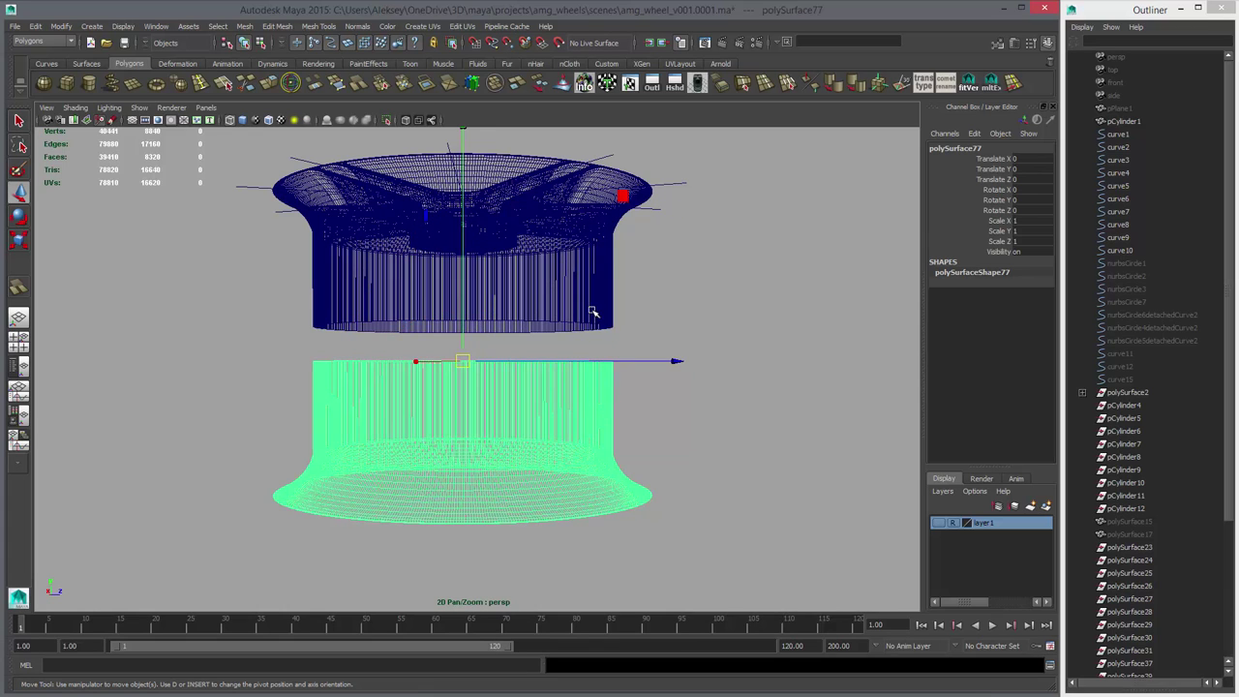
- Snap the lower rim up along Y to the bottom edge of the upper wheel's barrel, and select both parts
shift+click(594, 312)
key(ctrl+z)
click(469, 322)
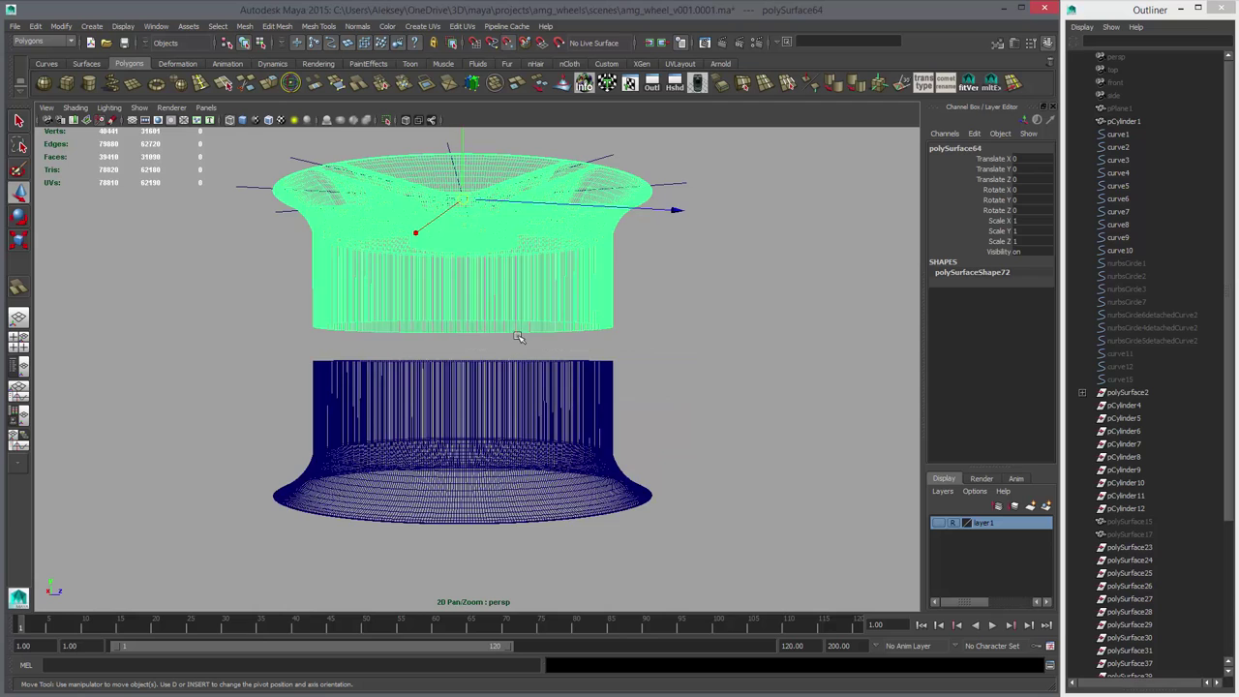
key(ctrl+z)
click(463, 341)
key(v)
middle_click(534, 341)
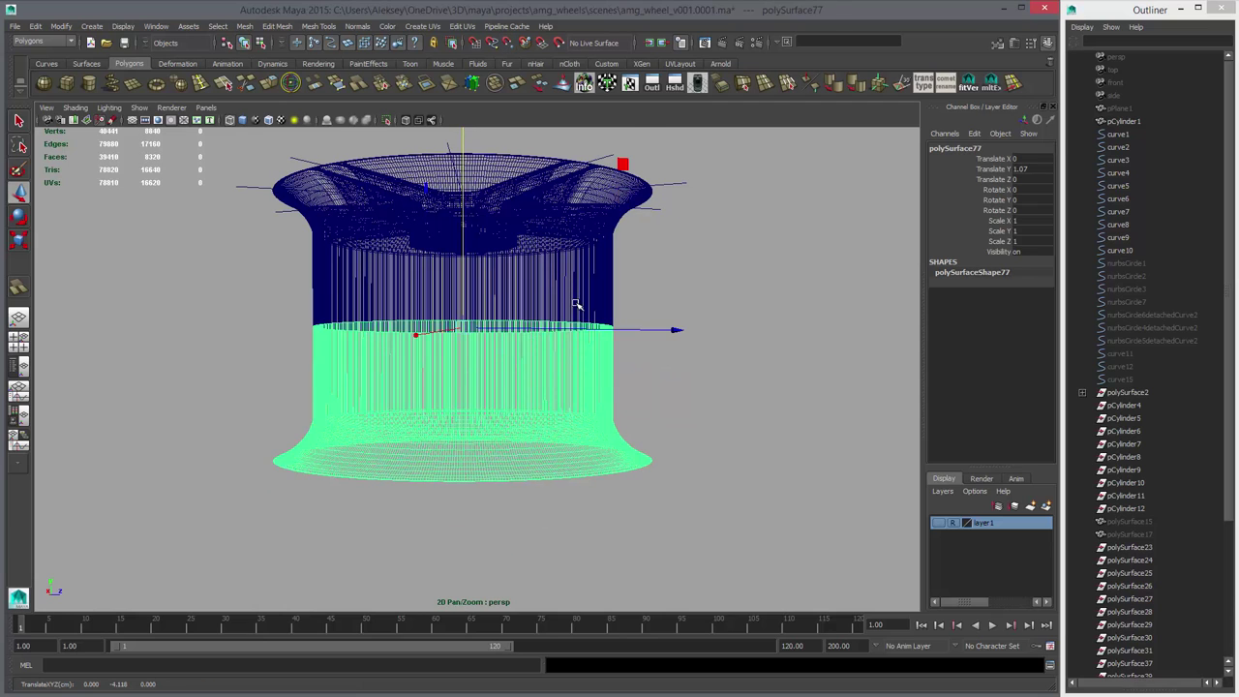
shift+click(578, 303)
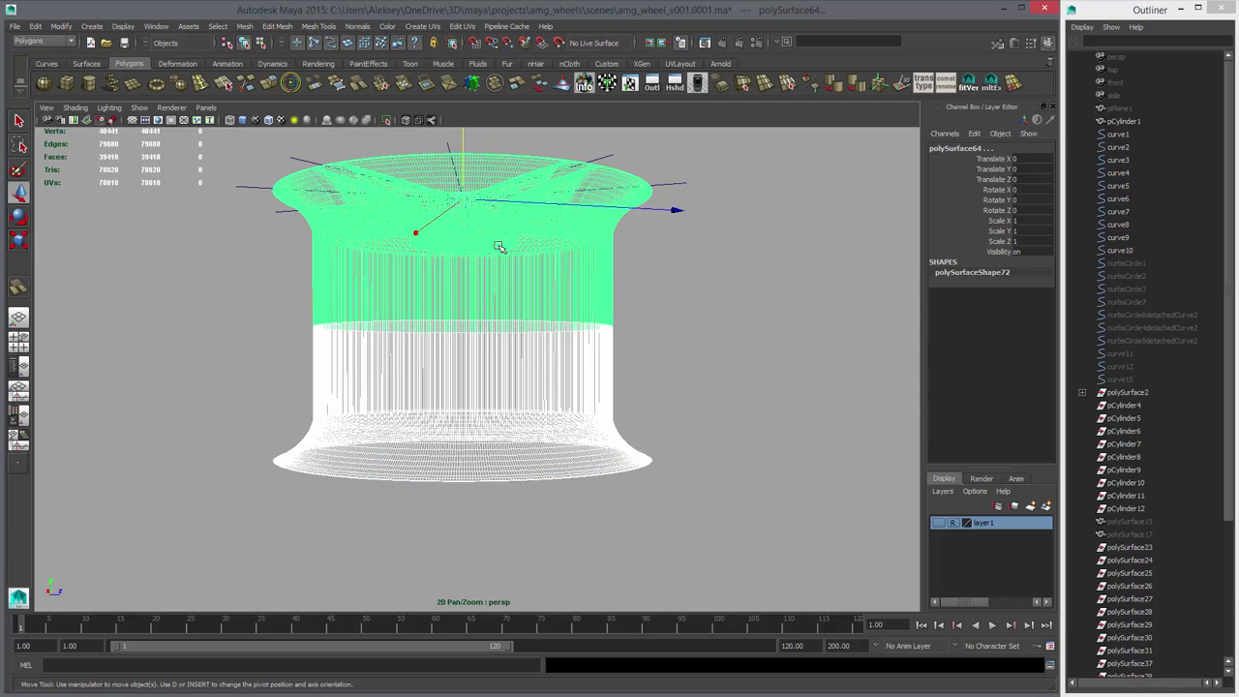
- Merge the two wheel parts into one mesh and delete the seam edge loop around the middle of the barrel
click(509, 326)
right_drag(509, 326, 509, 295)
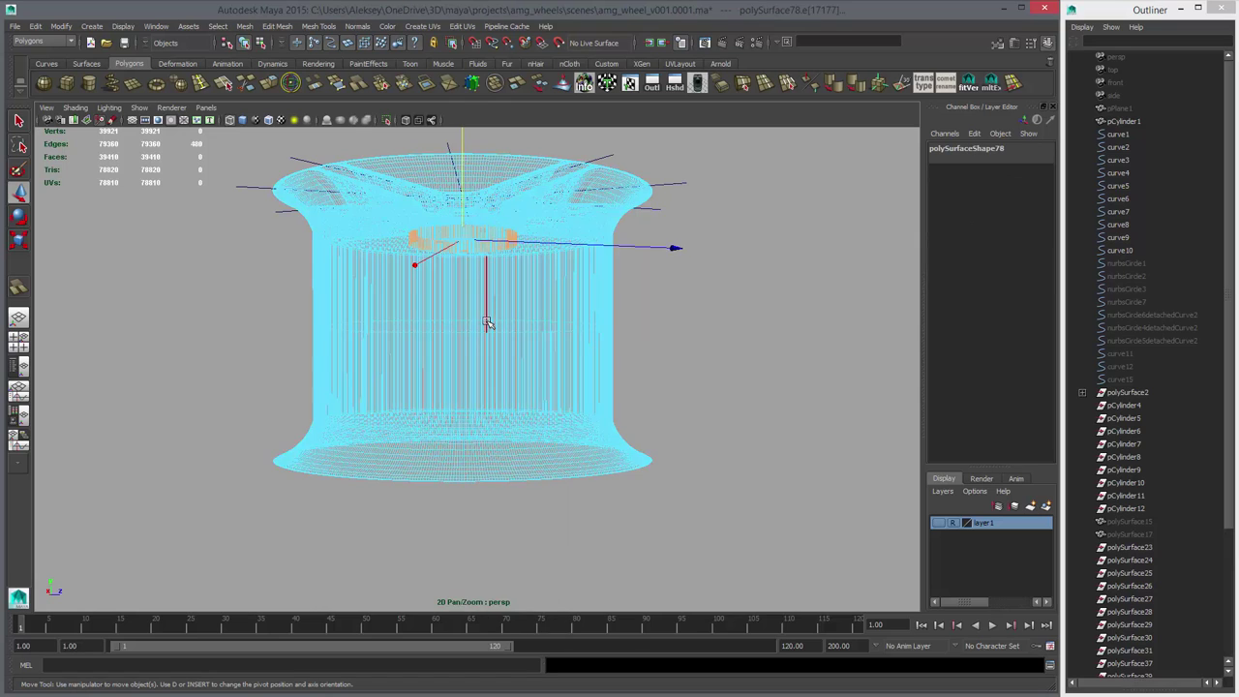
alt+right_drag(417, 365, 794, 513)
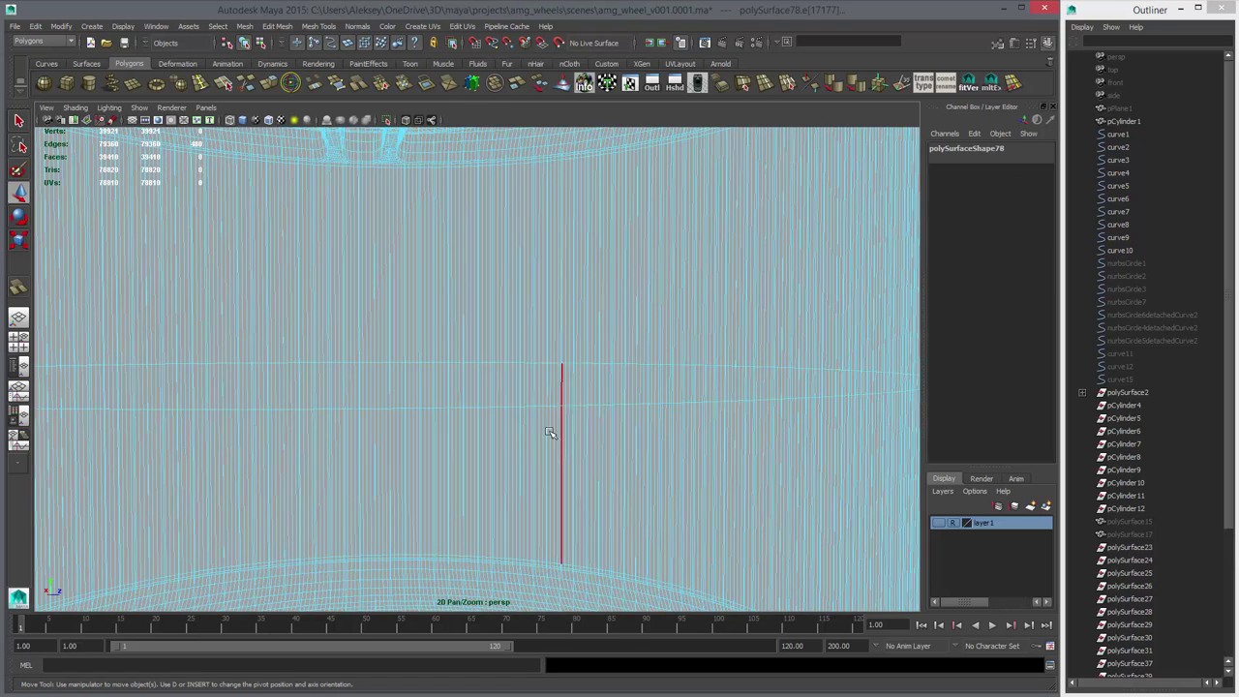
double_click(487, 407)
key(ctrl+Delete)
- Shorten the barrel to roughly half its length by moving the lower flange's vertices up along Y, and return to object mode
alt+right_drag(490, 410, 281, 437)
right_drag(545, 413, 501, 414)
alt+right_drag(628, 468, 416, 431)
drag(145, 378, 707, 582)
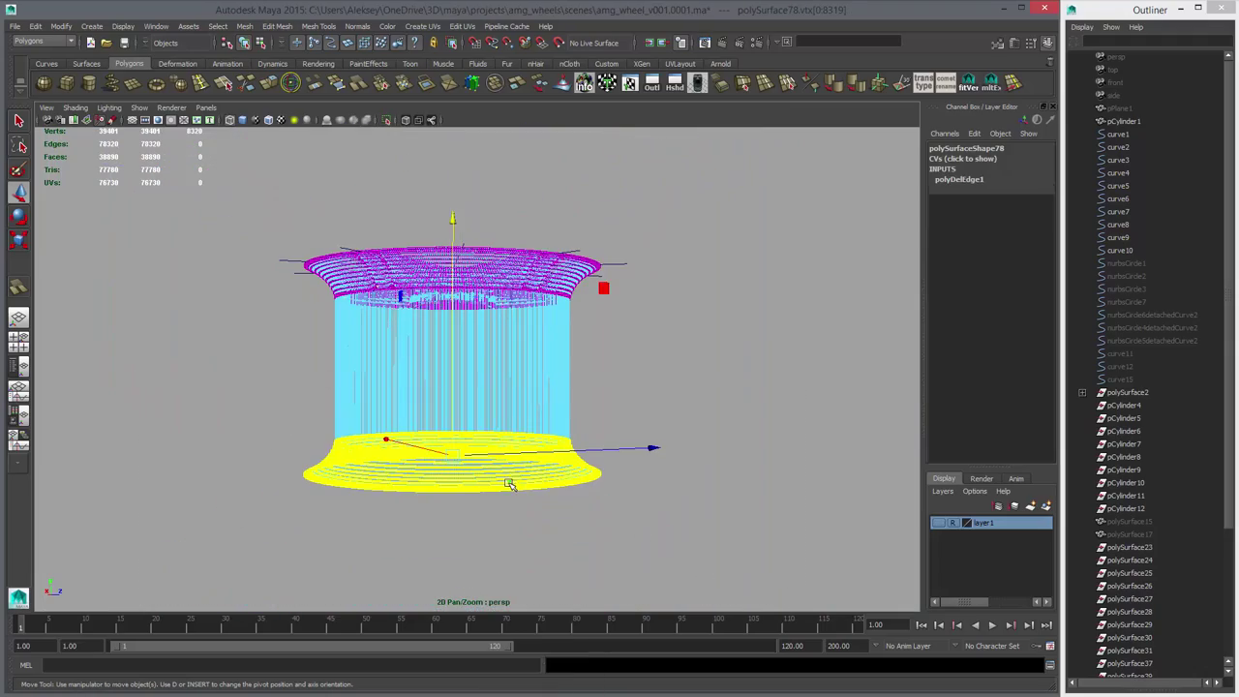
key(5)
alt+middle_drag(556, 527, 554, 573)
middle_drag(554, 573, 554, 480)
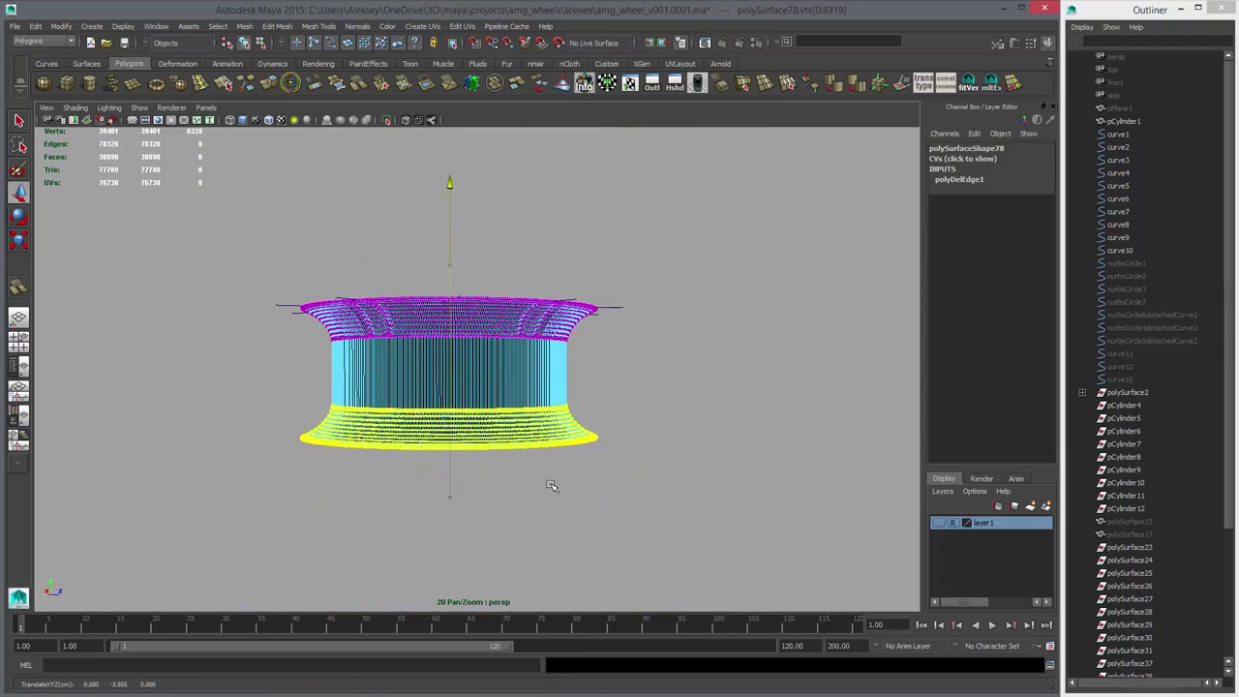
alt+drag(569, 396, 584, 491)
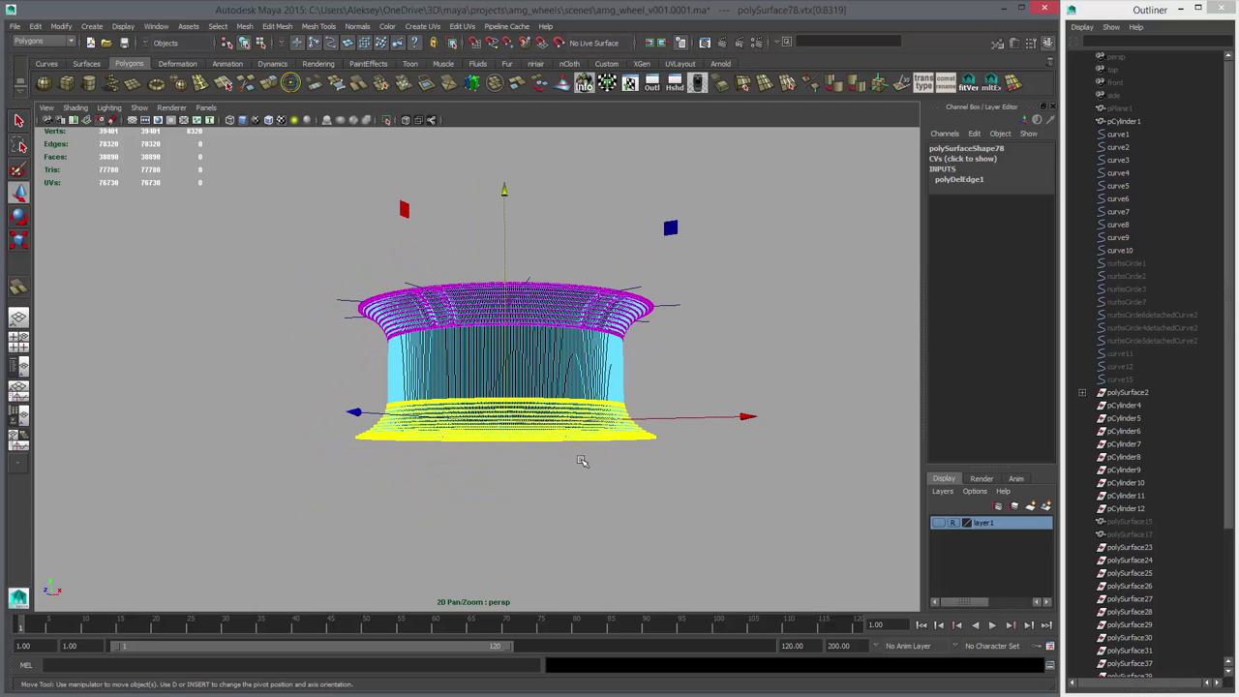
key(F8)
key(F8)
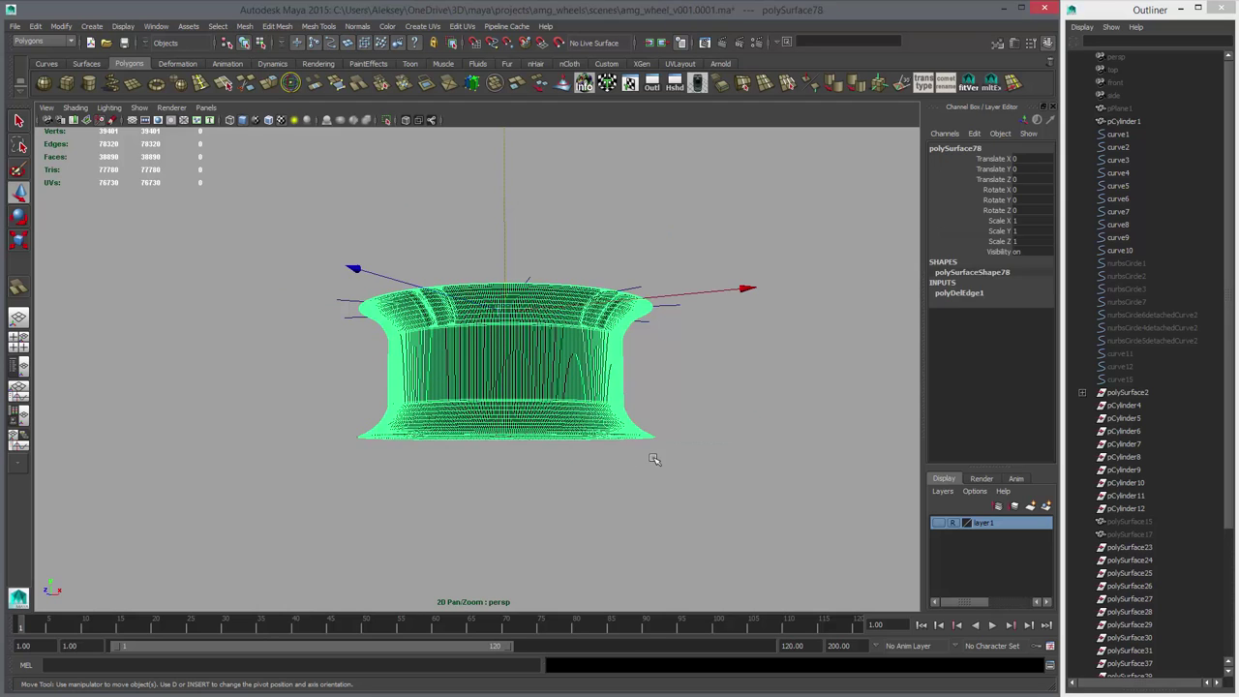
- Examine the shortened rim's profile and flanges from several angles in shaded display
click(656, 460)
key(5)
mouse_move(642, 395)
alt+mouse_down()
mouse_move(518, 462)
mouse_move(706, 481)
mouse_move(517, 474)
mouse_move(535, 420)
mouse_move(694, 515)
mouse_move(697, 445)
mouse_move(586, 429)
mouse_move(716, 503)
mouse_move(553, 479)
mouse_move(619, 542)
alt+mouse_up()
scroll(694, 515, up, 5)
scroll(586, 428, down, 5)
scroll(716, 503, up, 6)
alt+middle_drag(620, 542, 600, 448)
alt+drag(600, 448, 611, 379)
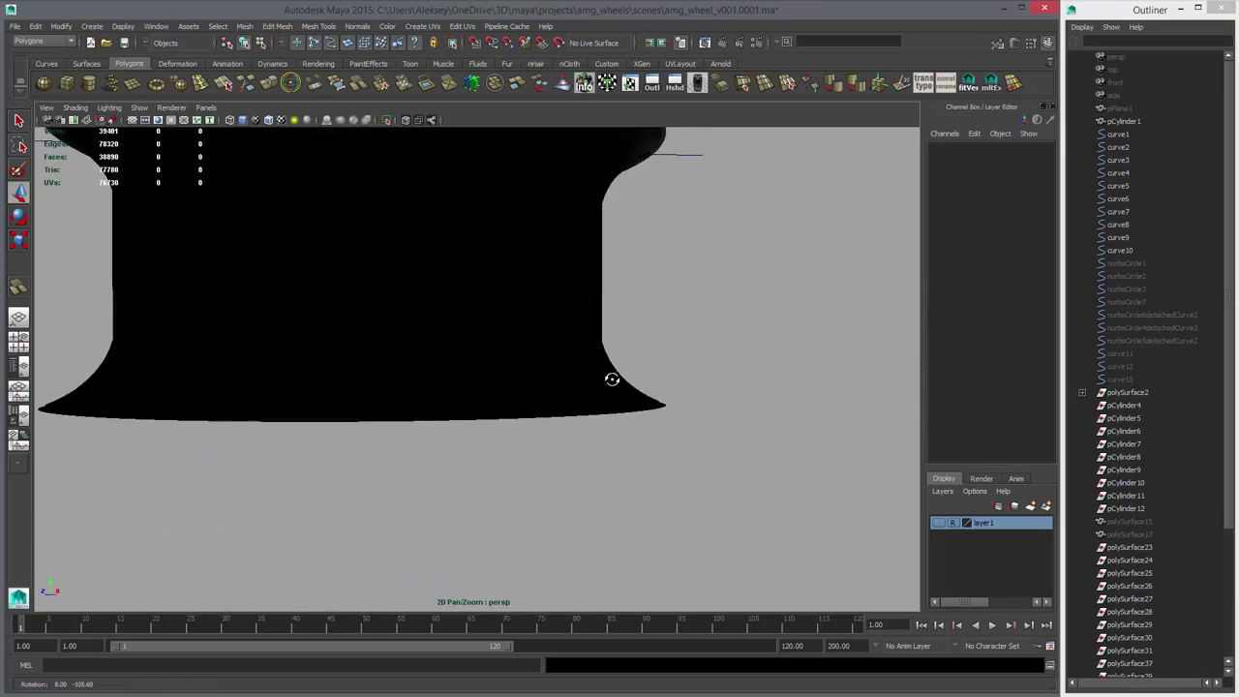
alt+middle_drag(611, 379, 555, 575)
scroll(590, 434, up, 5)
- Extrude the outermost edge loops of the front and back rim flanges and scale them slightly outward in the front view
click(590, 433)
alt+drag(595, 446, 771, 550)
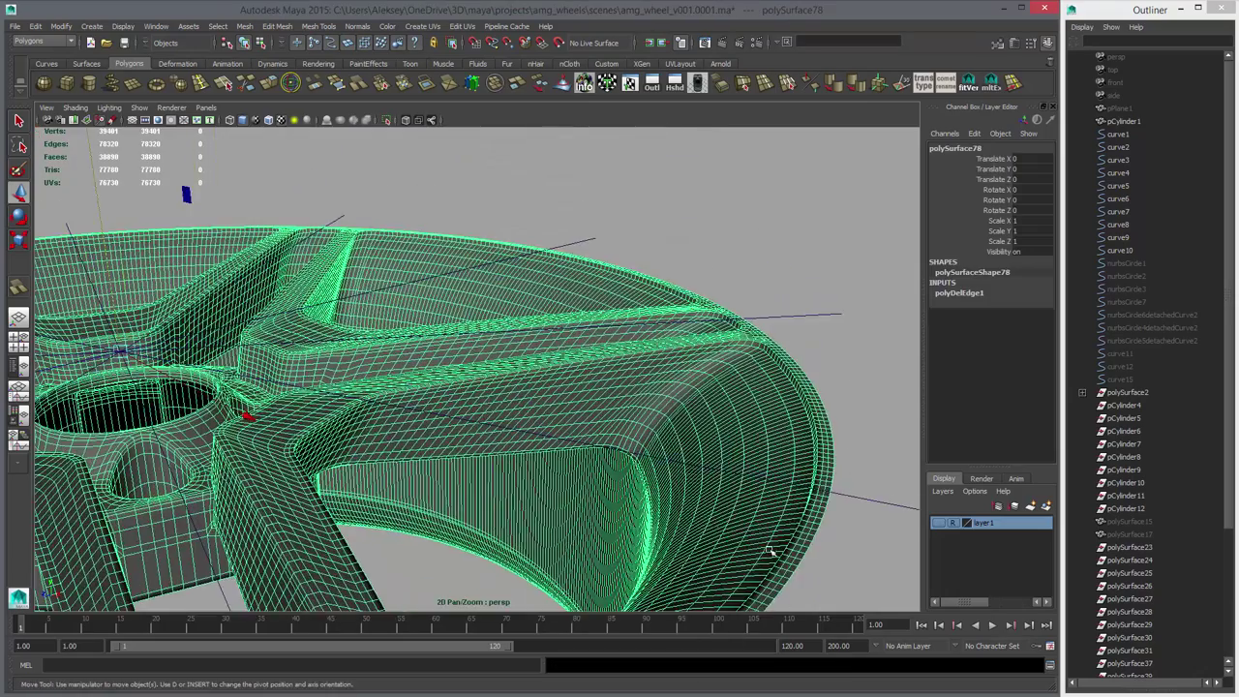
right_drag(783, 478, 835, 493)
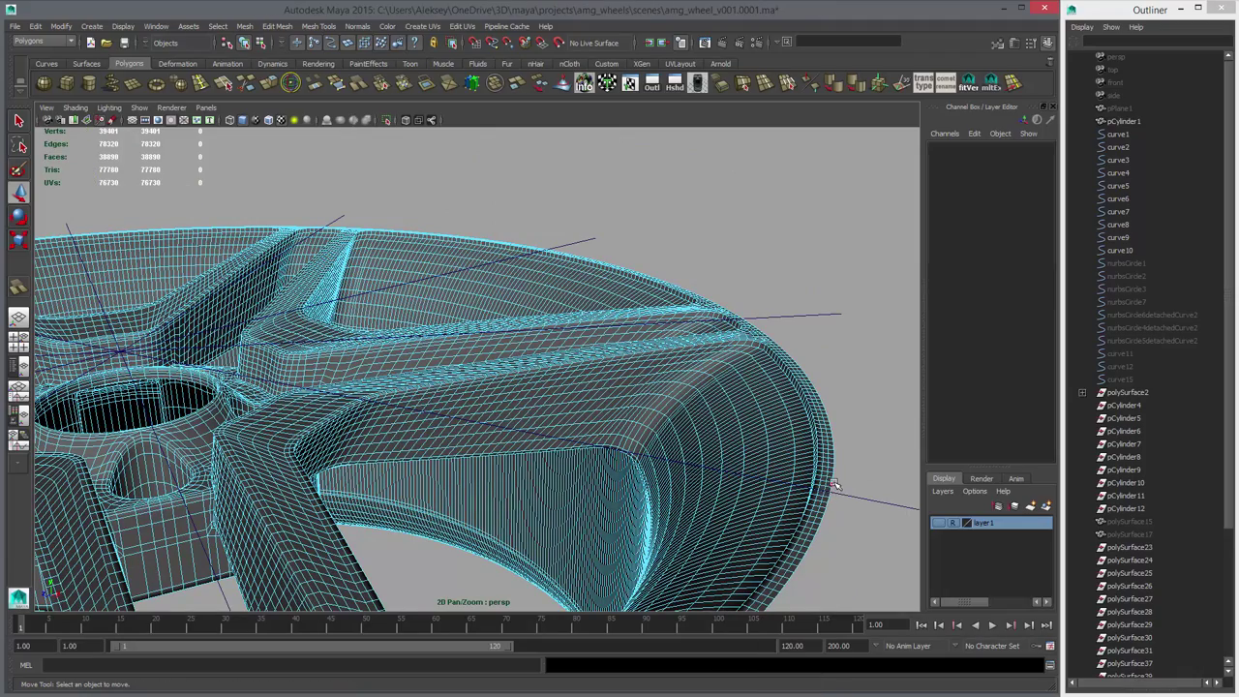
key(q)
double_click(833, 483)
alt+drag(821, 550, 655, 533)
scroll(650, 542, down, 5)
alt+middle_drag(612, 595, 616, 410)
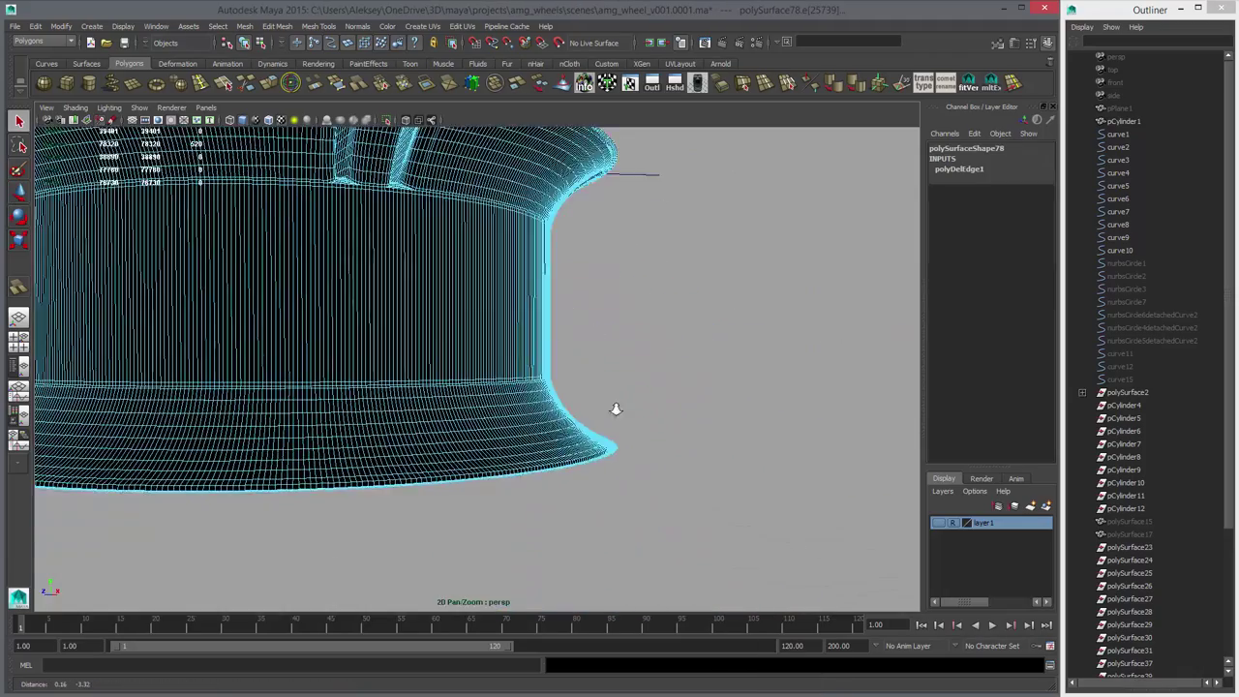
scroll(617, 411, up, 5)
shift+double_click(717, 594)
key(space)
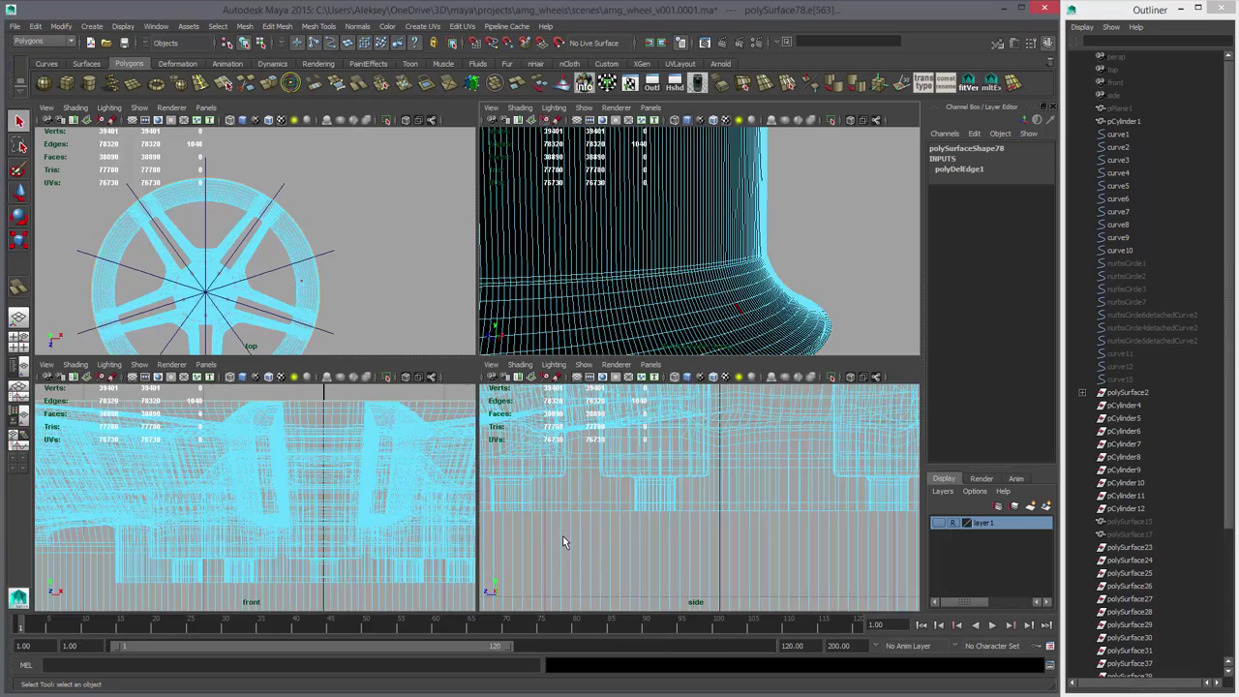
key(f)
key(space)
alt+middle_drag(585, 342, 640, 350)
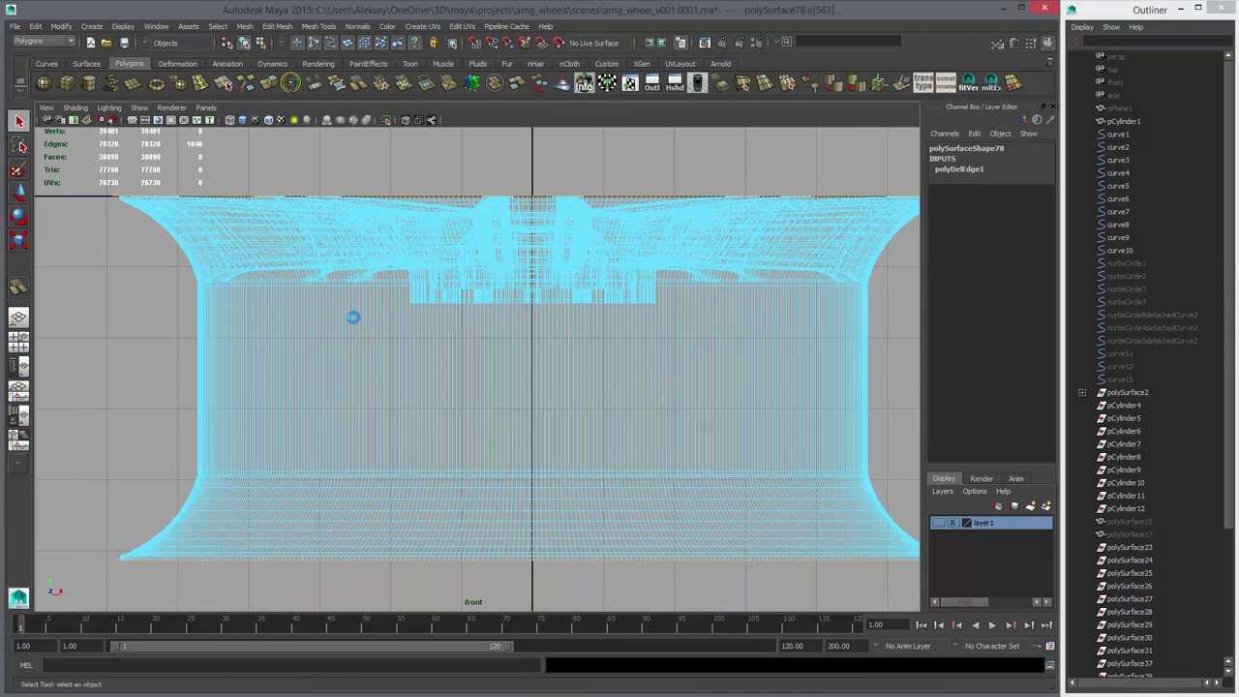
key(r)
mouse_move(375, 293)
shift+middle_down()
mouse_move(379, 309)
mouse_move(374, 295)
shift+middle_up()
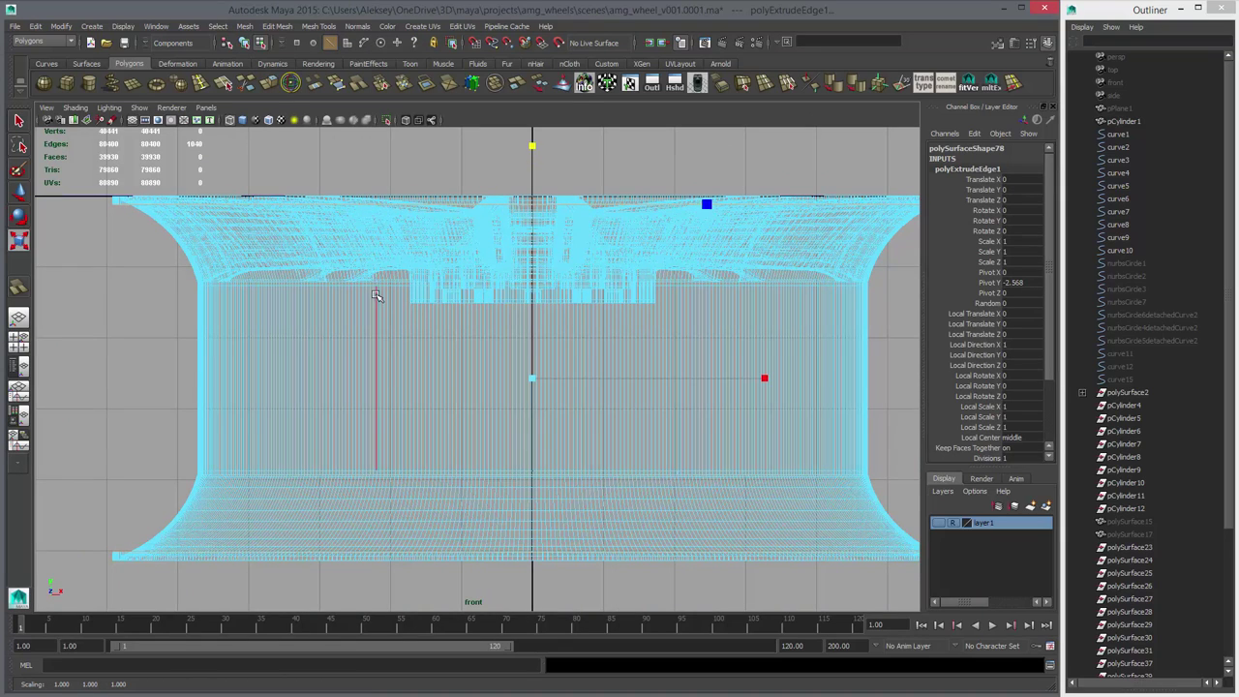
- Extrude both flange edge loops a second time and scale them slightly to give the rim's outer lips thickness
key(ctrl+e)
middle_drag(531, 145, 530, 148)
ctrl+drag(531, 148, 532, 151)
alt+drag(588, 325, 511, 364)
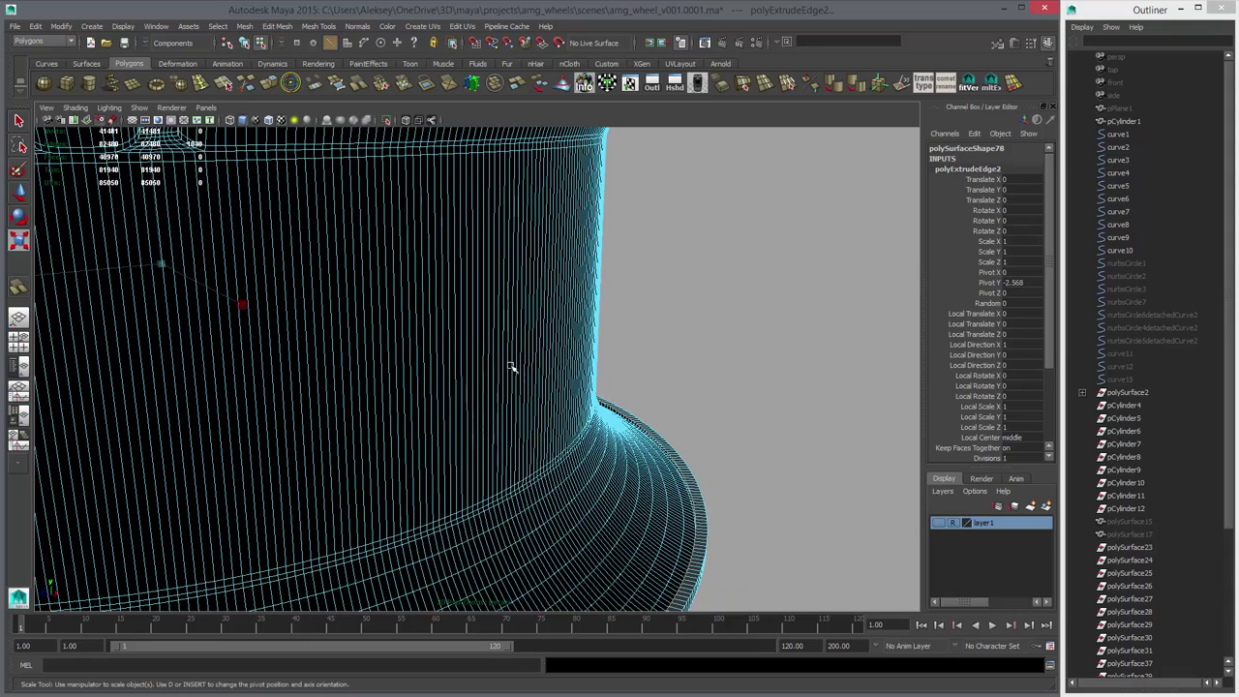
right_drag(493, 359, 531, 345)
key(3)
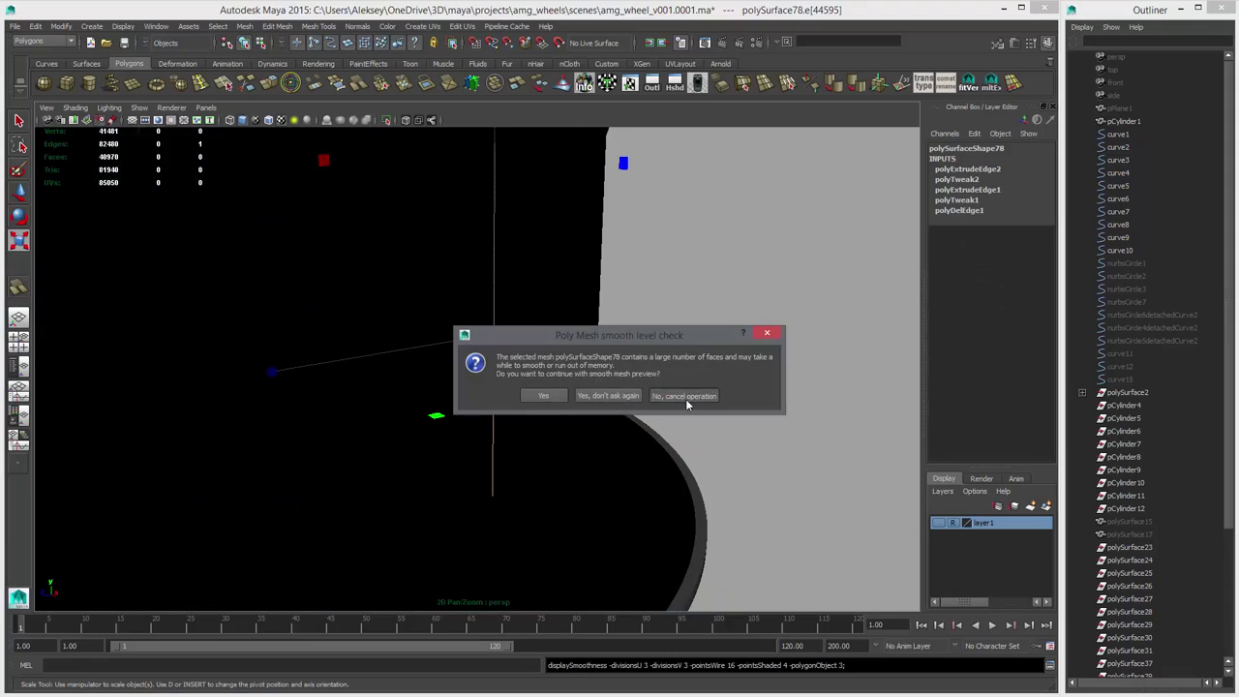
click(686, 399)
- Soften the edges of the whole wheel mesh and review its shading from the side and the front
alt+drag(728, 404, 635, 507)
click(560, 444)
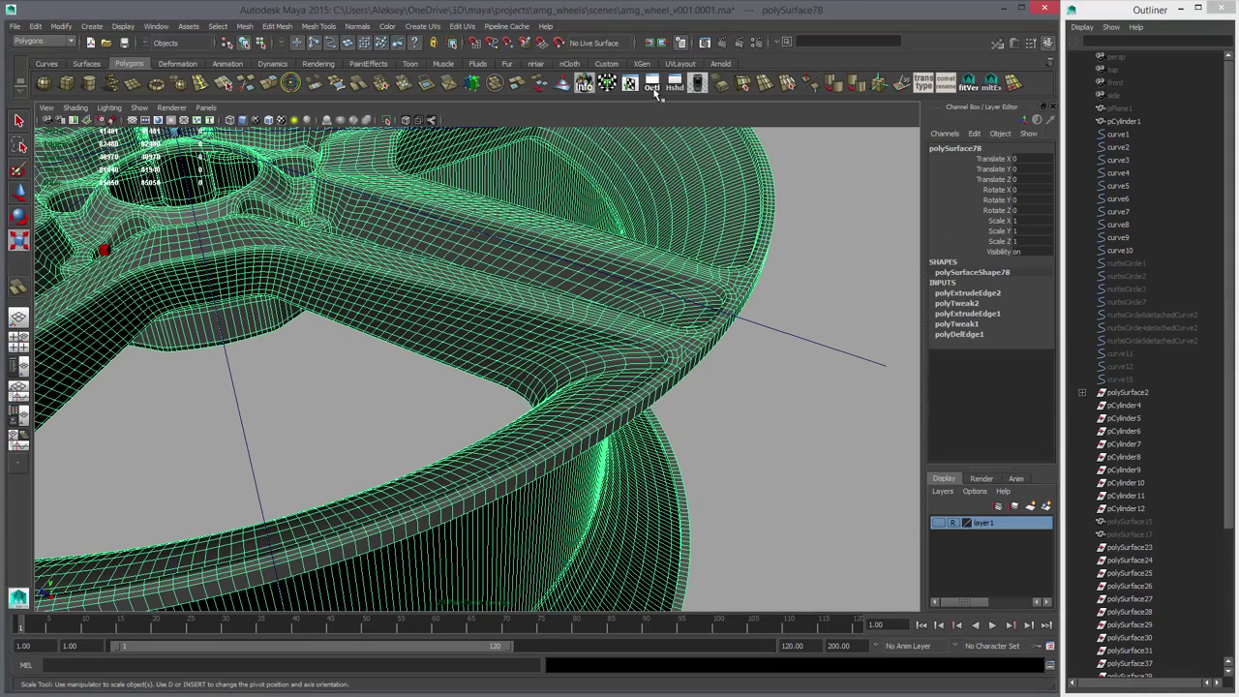
click(835, 86)
click(824, 279)
alt+drag(782, 484, 765, 421)
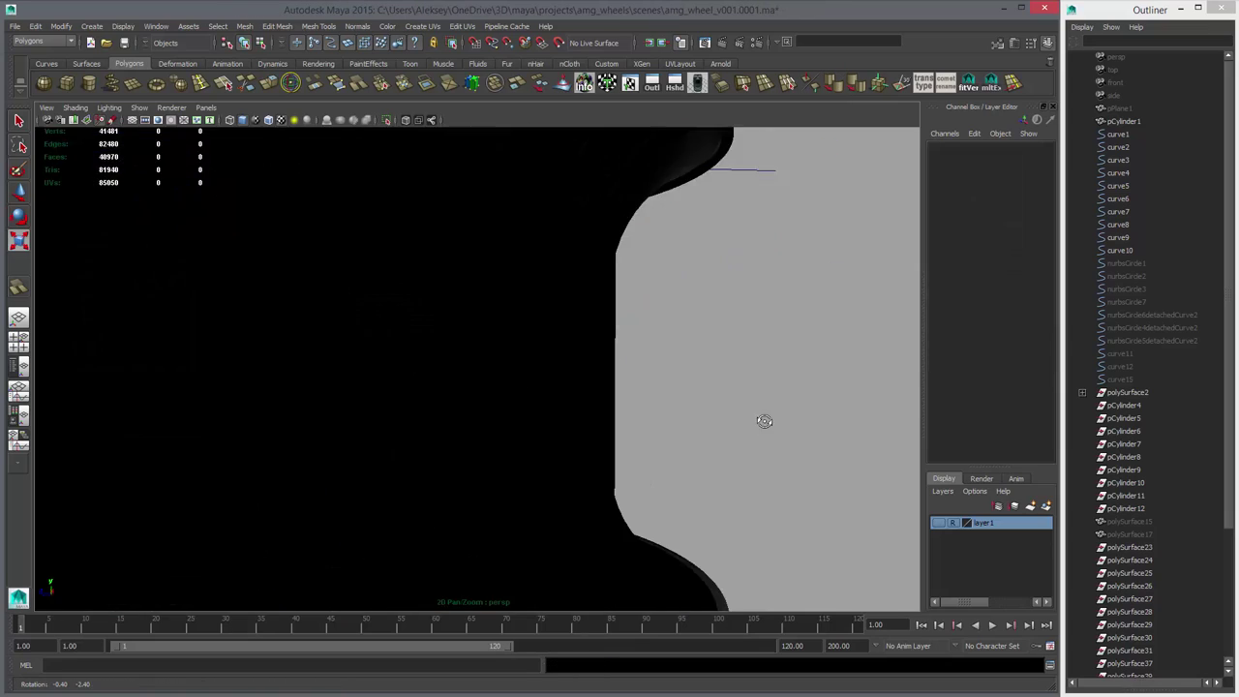
alt+right_drag(764, 421, 425, 409)
alt+drag(426, 409, 464, 467)
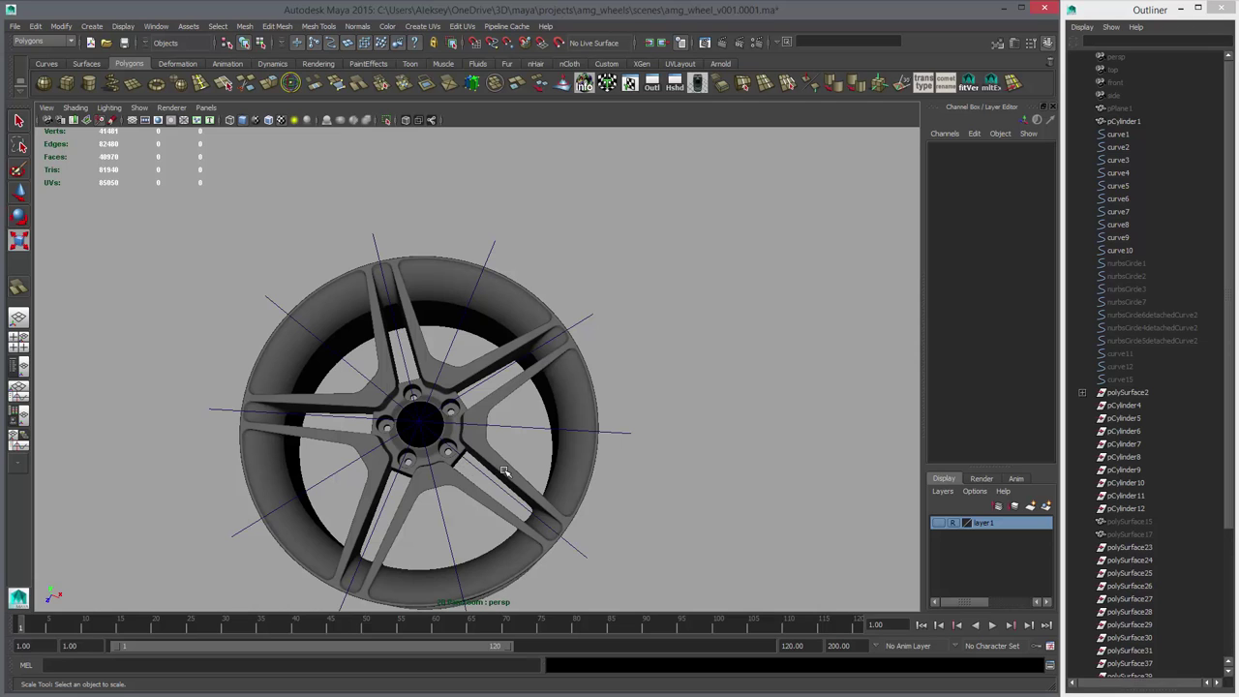
alt+drag(504, 471, 465, 409)
alt+right_drag(464, 409, 633, 396)
- Hide curve1 through curve10 and delete the wheel mesh's construction history
click(632, 395)
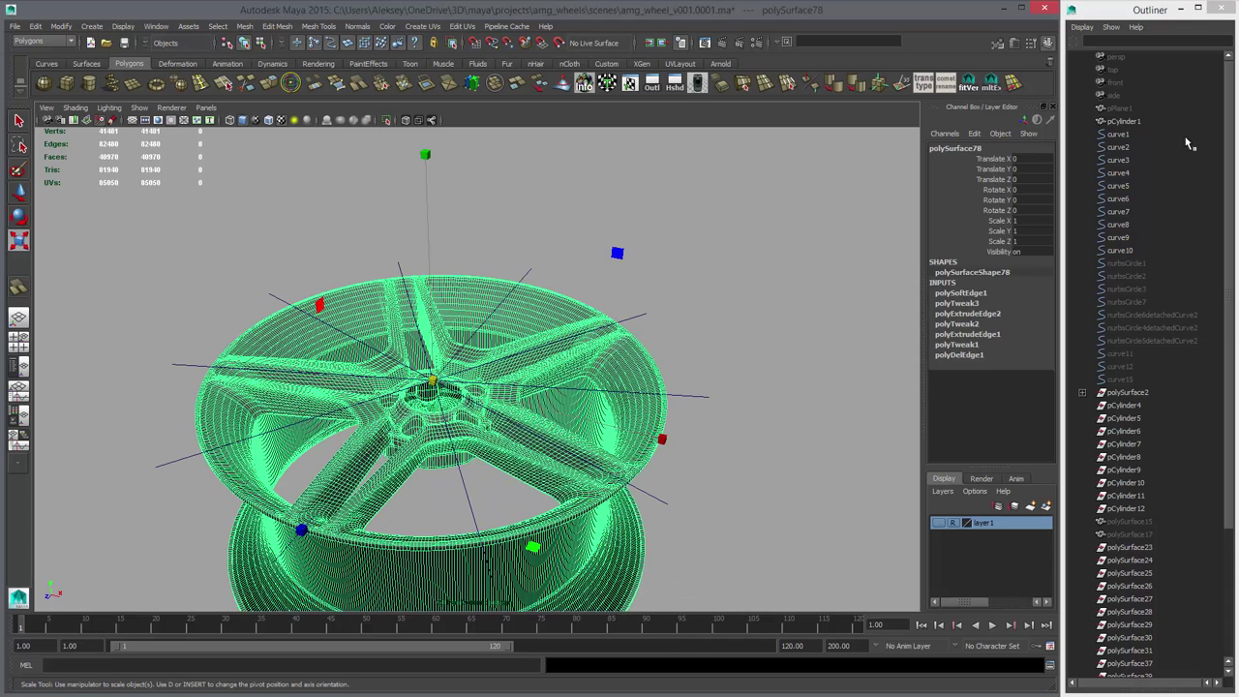
drag(1120, 138, 1114, 257)
key(ctrl+h)
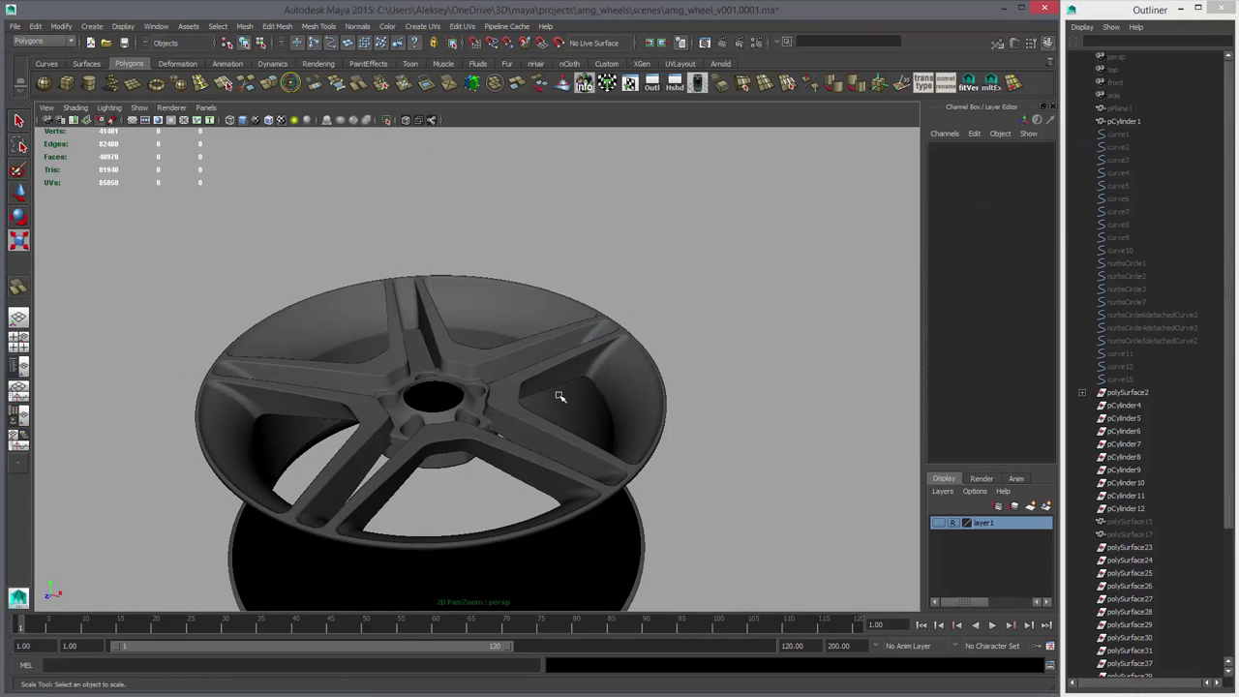
click(543, 360)
key(alt+shift+d)
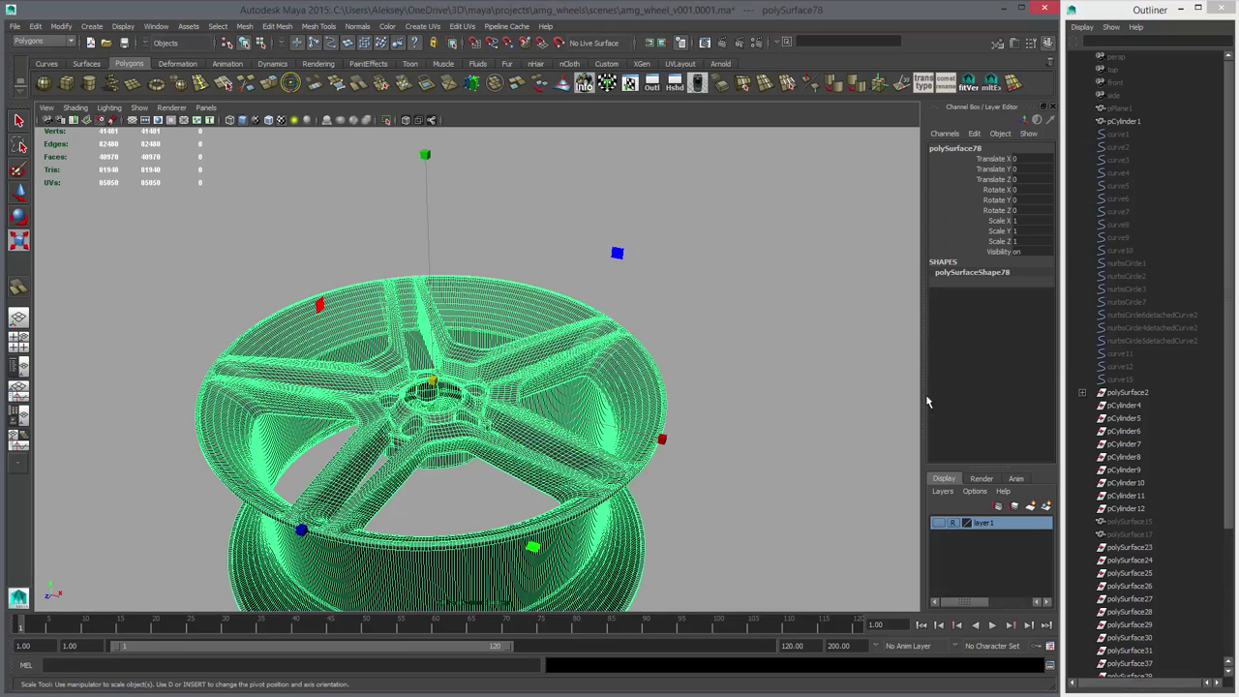
- Reveal the hidden hub disc polySurface4 and unparent it from the polySurface2 group
click(1147, 524)
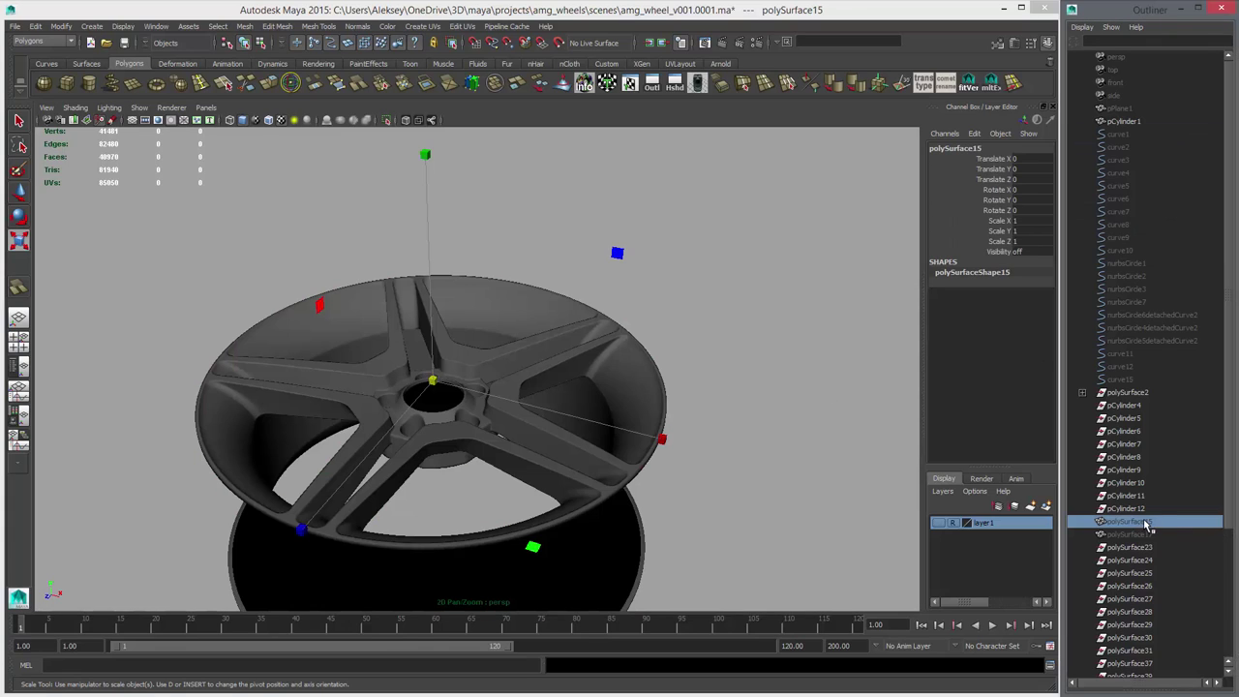
drag(1142, 509, 1131, 409)
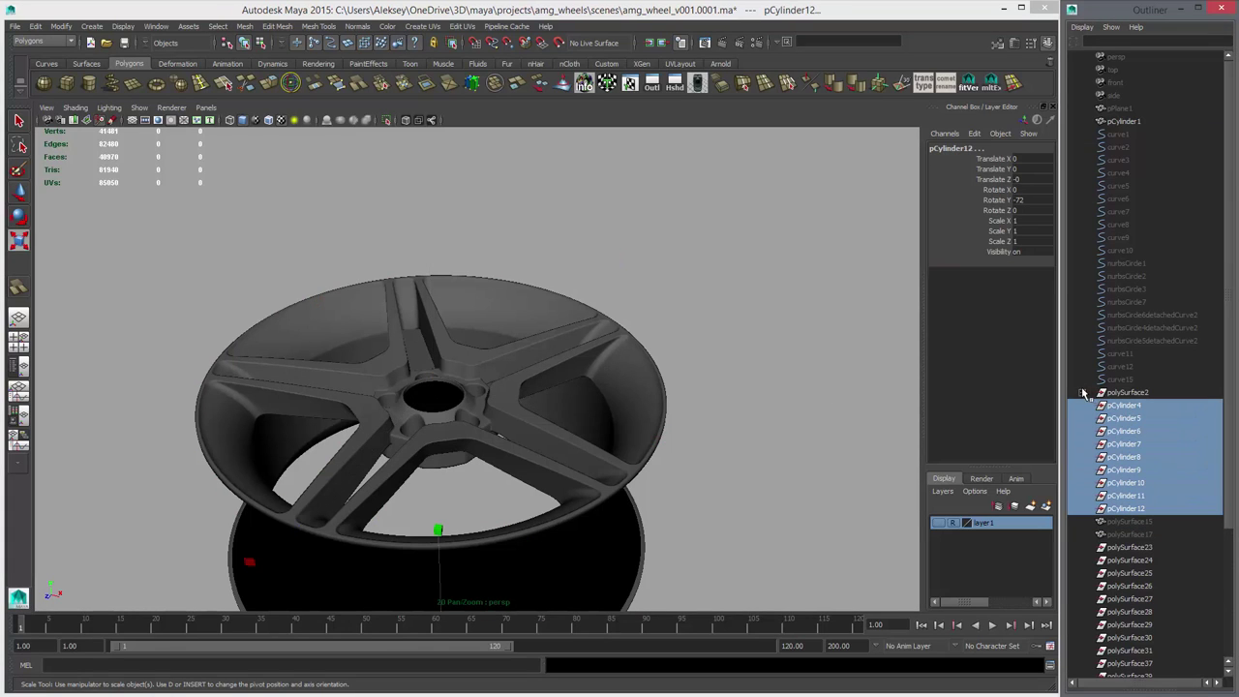
click(1082, 392)
scroll(1154, 360, down, 5)
scroll(1142, 281, up, 4)
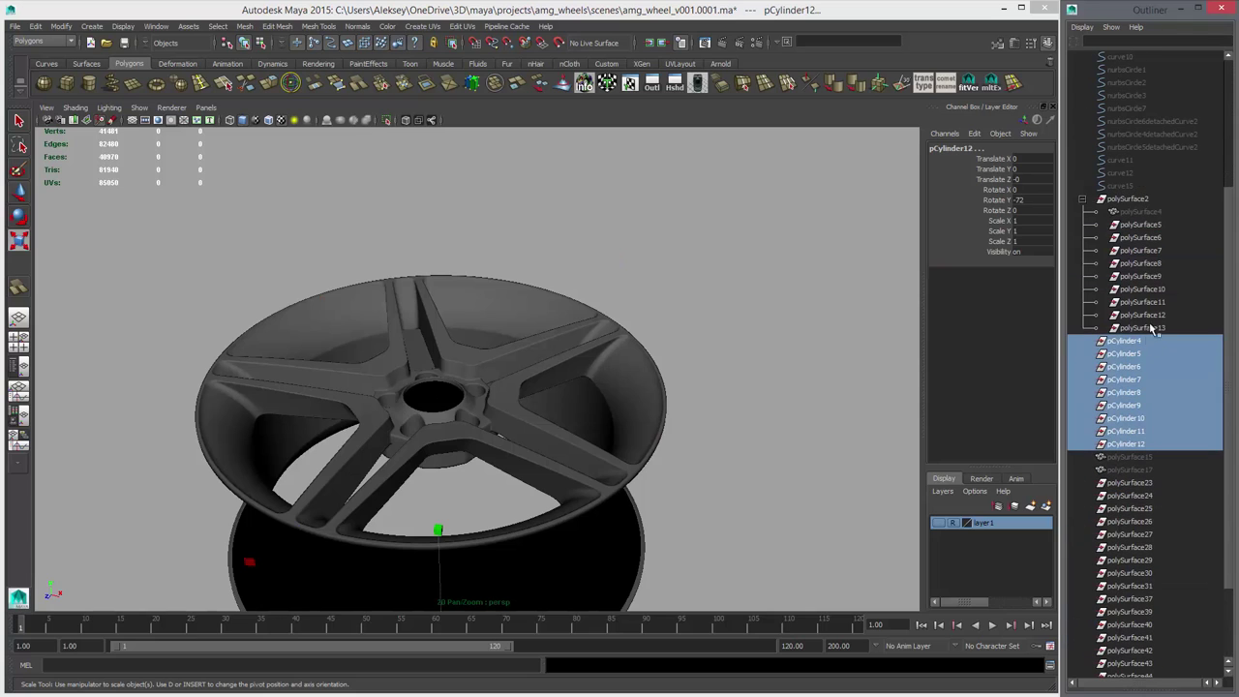
click(1152, 212)
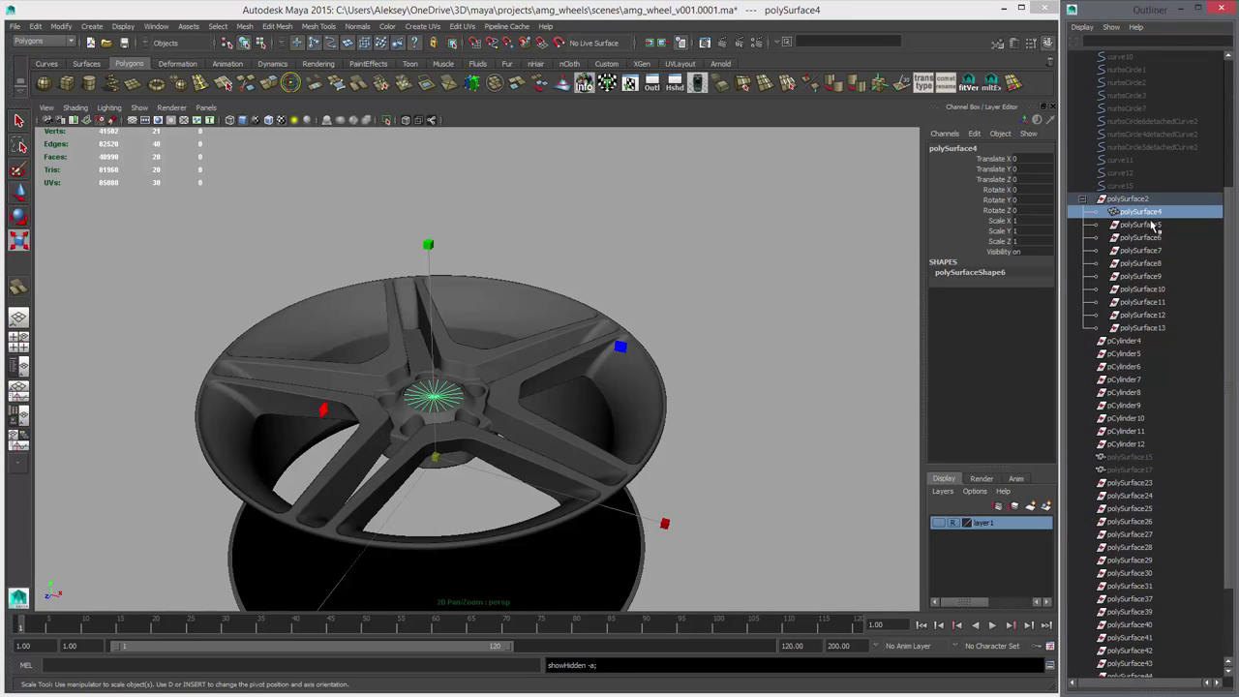
key(shift+p)
- Delete the leftover polySurface and pCylinder groups from the scene, including polySurface48 with its child
drag(1142, 199, 1157, 433)
key(Delete)
drag(1130, 369, 1127, 599)
key(Delete)
click(1082, 418)
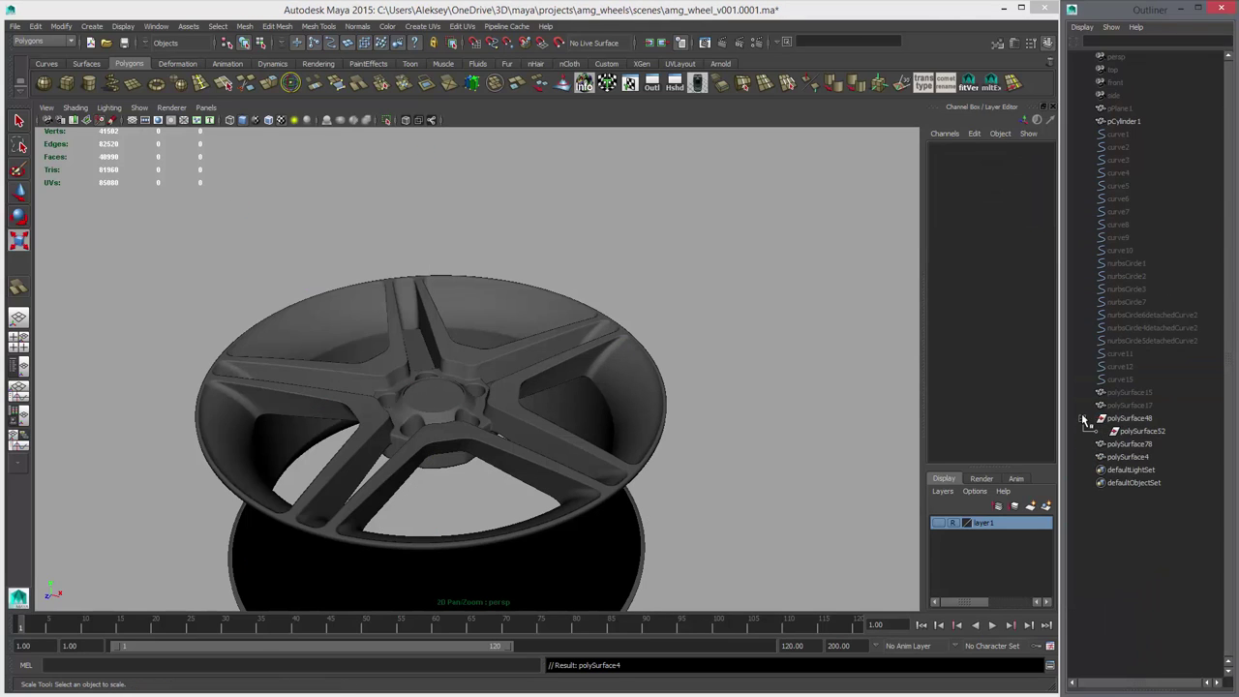
click(1133, 422)
key(Delete)
drag(1133, 422, 1134, 432)
- Frame the hub disc and hide the wheel mesh in the top view, leaving only the disc
shift+right_drag(773, 446, 319, 436)
click(730, 446)
click(439, 397)
key(f)
mouse_move(319, 436)
alt+mouse_down()
mouse_move(263, 376)
mouse_move(325, 437)
alt+mouse_up()
key(w)
key(space)
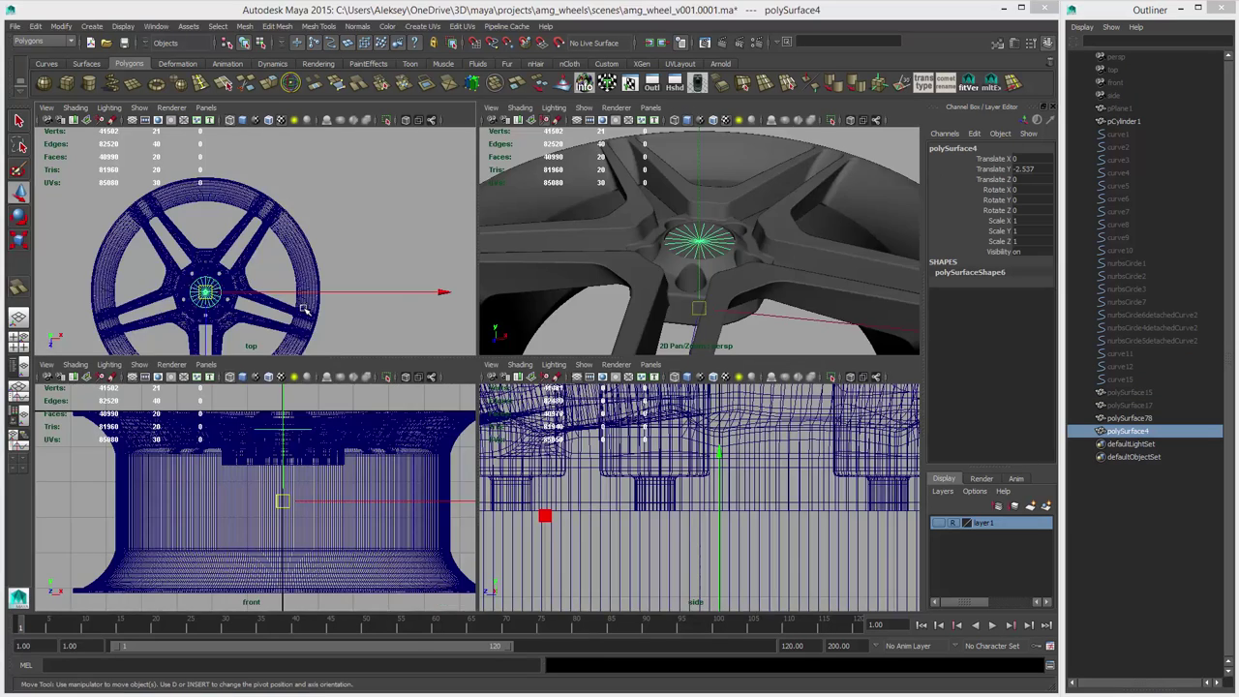
key(space)
click(553, 360)
key(ctrl+h)
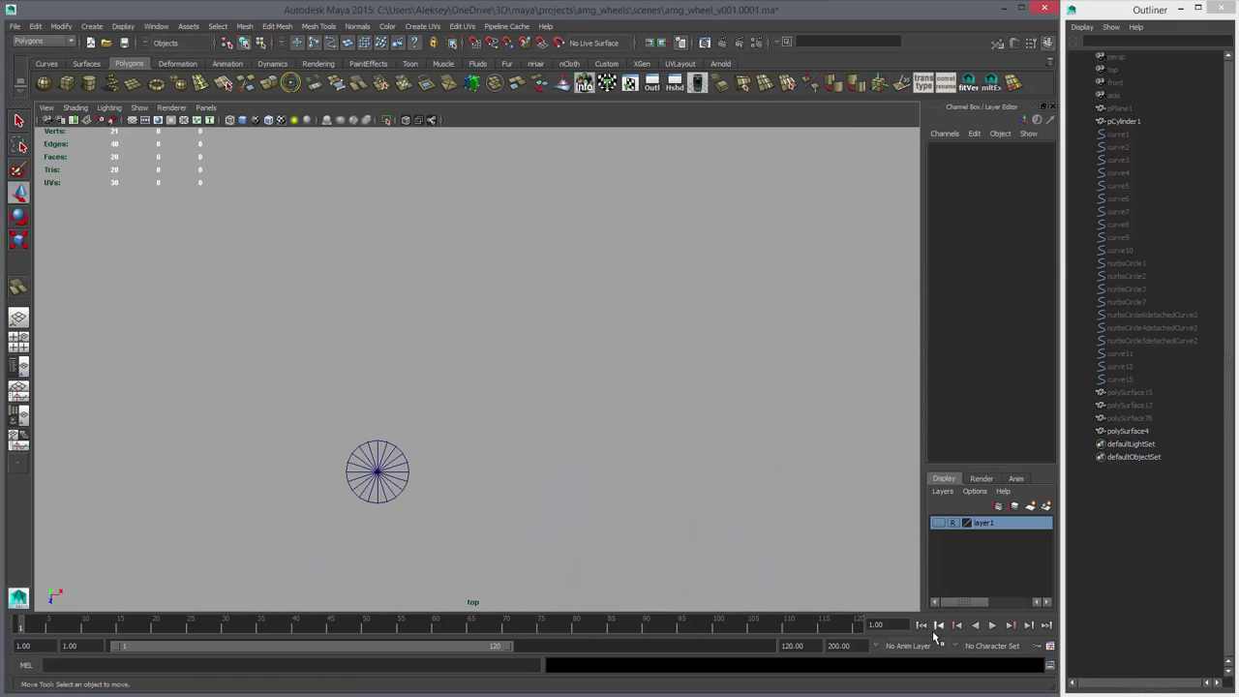
- Show the layer1 reference plane with its wheel photo textured in the top view
click(939, 524)
alt+middle_drag(525, 490, 598, 438)
alt+right_drag(598, 438, 750, 534)
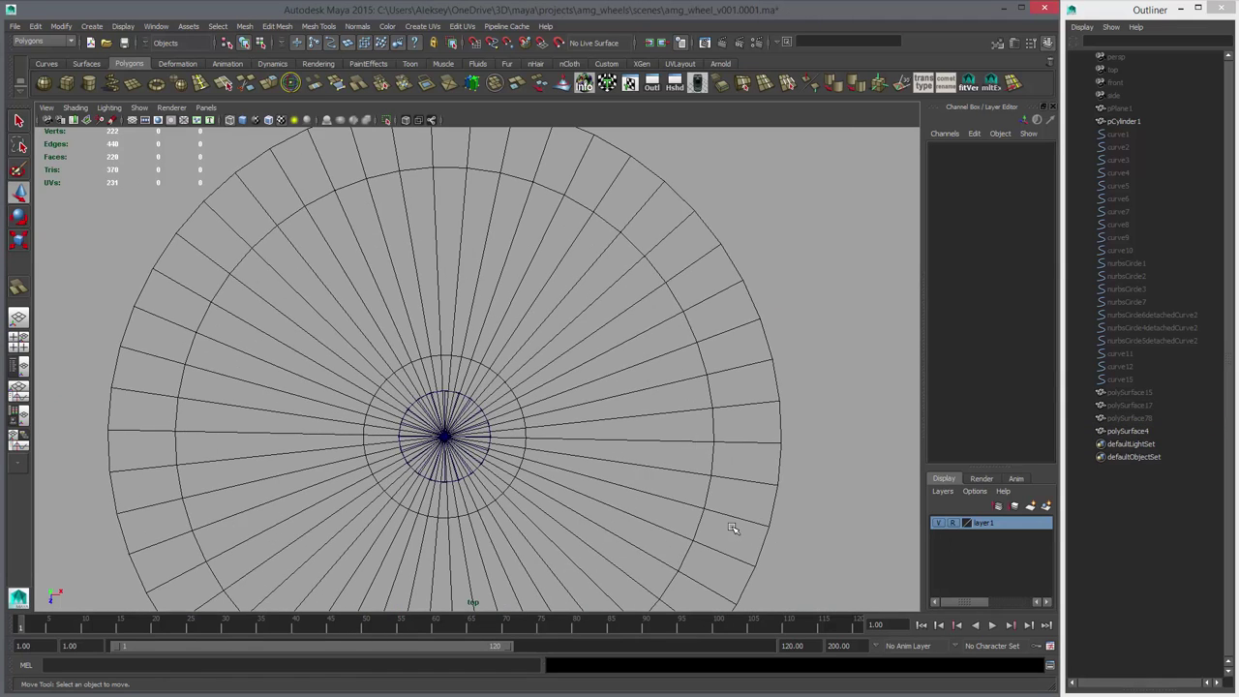
key(6)
- Move the hub disc about 2.917 units aside along X to uncover the reference's centre cap, and undo the move
click(452, 432)
shift+middle_drag(209, 488, 376, 485)
alt+right_drag(377, 485, 769, 521)
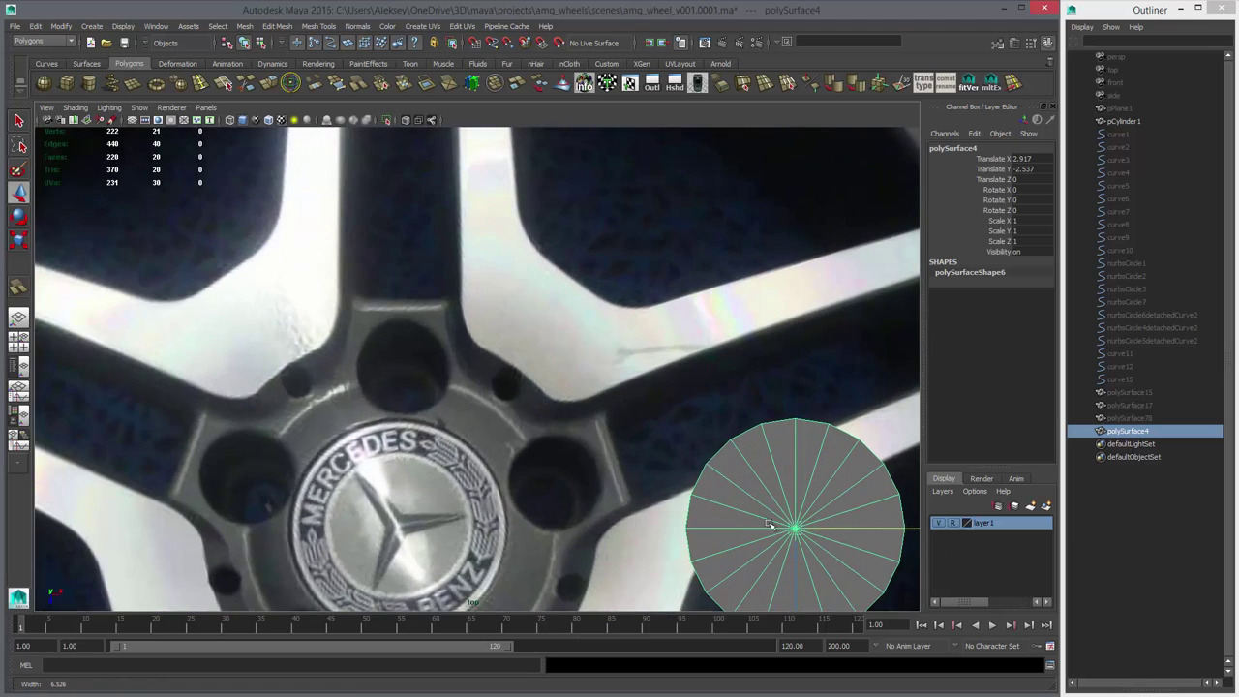
alt+middle_drag(769, 521, 743, 366)
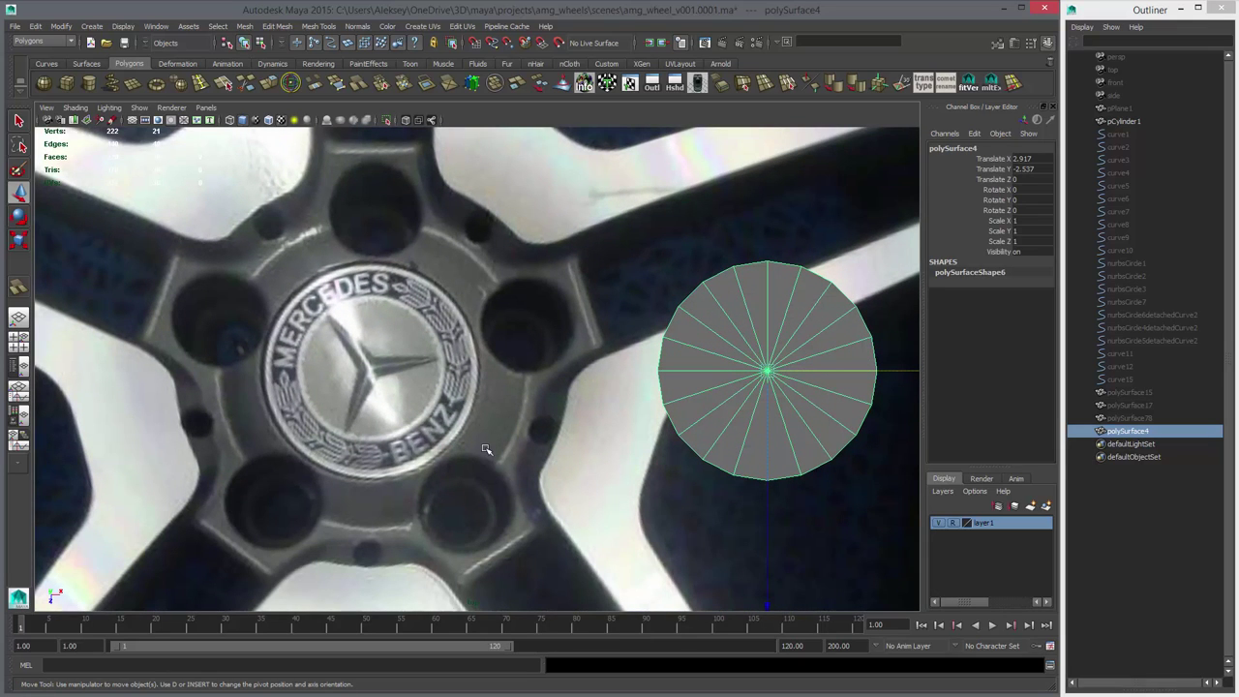
key(ctrl+z)
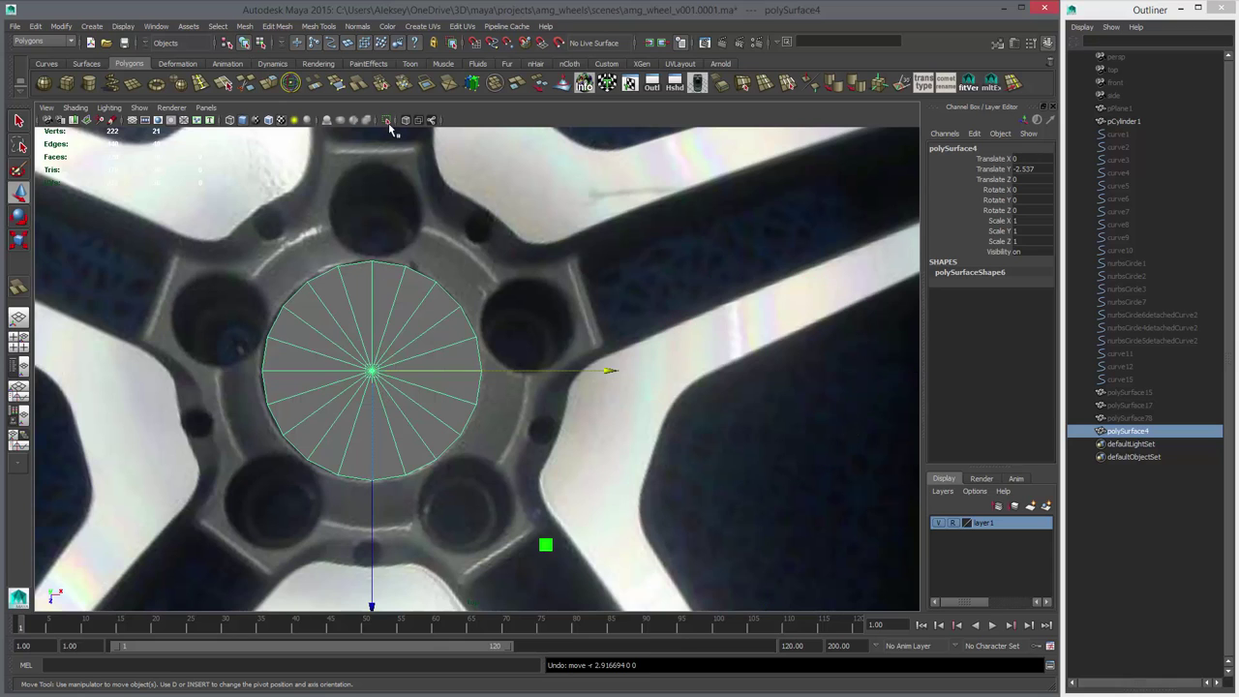
- Turn on X-ray display so the centre cap emblem can be traced through the hub disc
click(405, 121)
alt+middle_drag(418, 213, 520, 206)
alt+right_drag(520, 206, 531, 294)
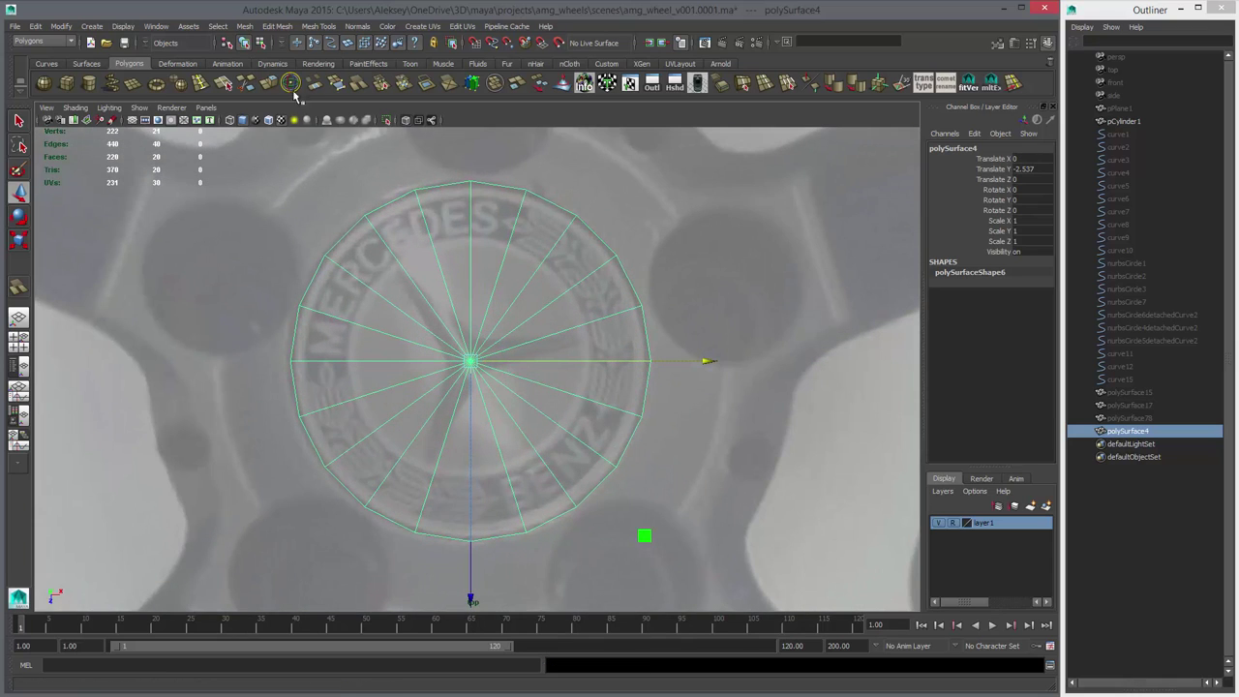
- Set the Insert Edge Loop Tool to maintain position by relative distance from edge
click(202, 84)
double_click(18, 288)
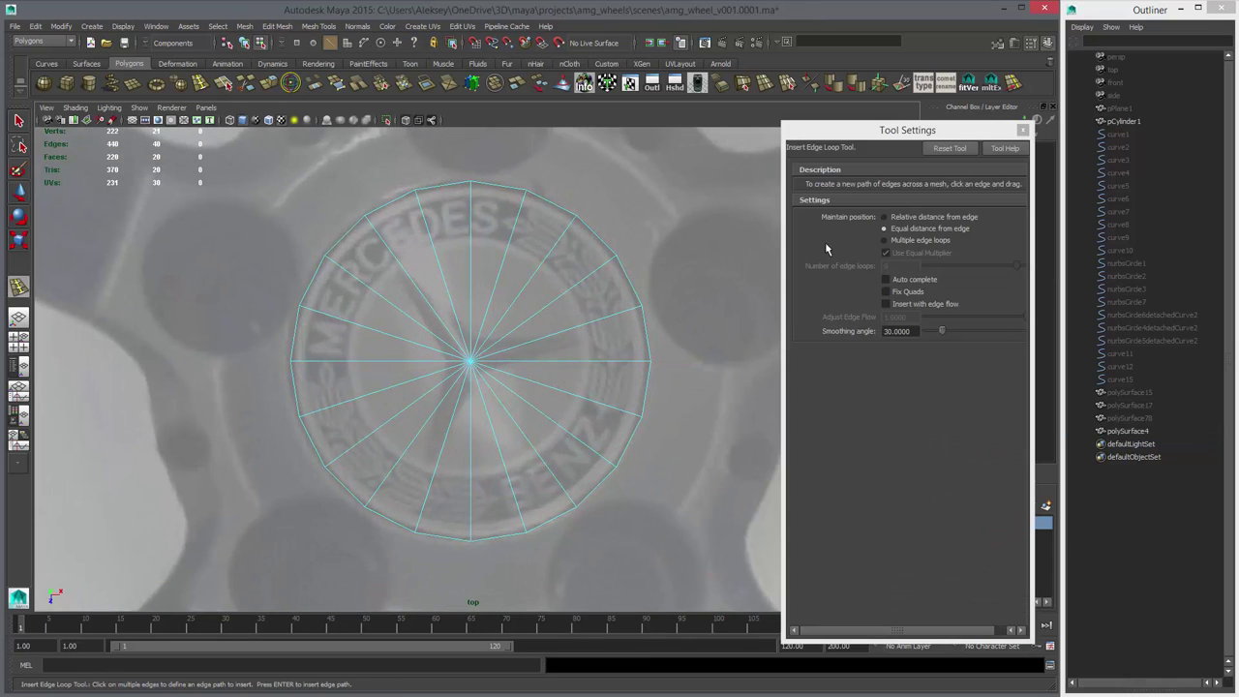
click(913, 219)
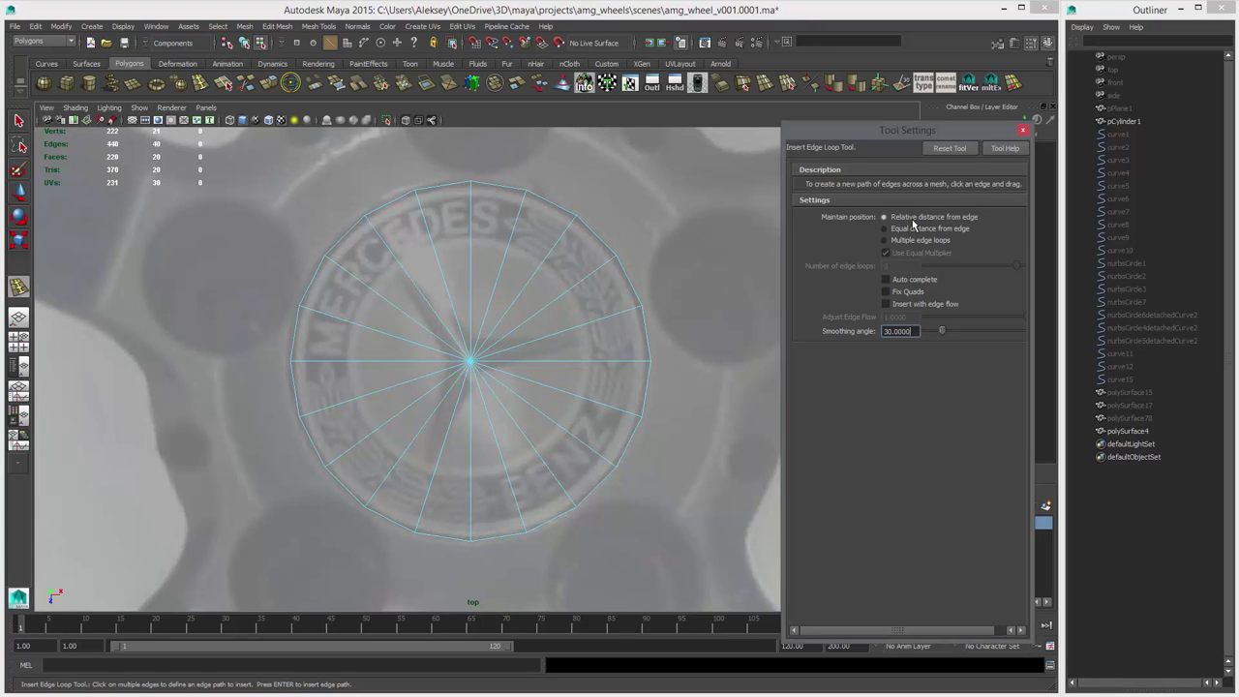
- Insert an edge loop in the hub disc along the inner border of the emblem's lettering ring
click(496, 353)
drag(522, 391, 524, 389)
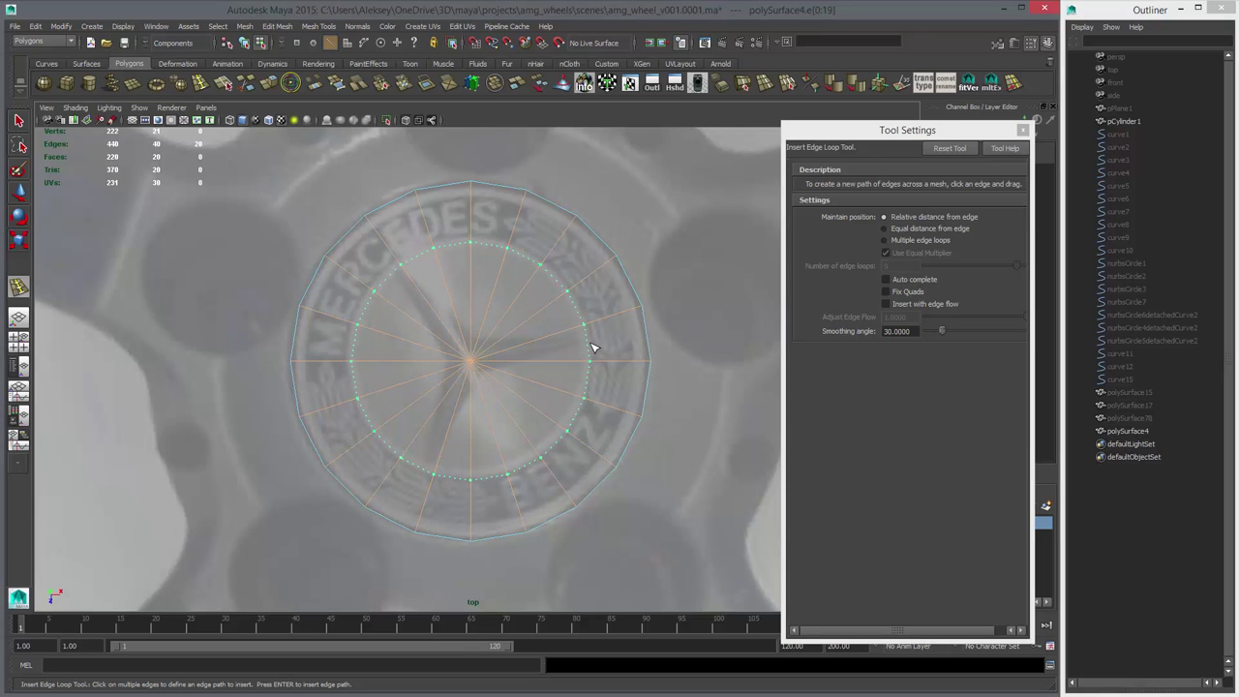
key(Return)
key(w)
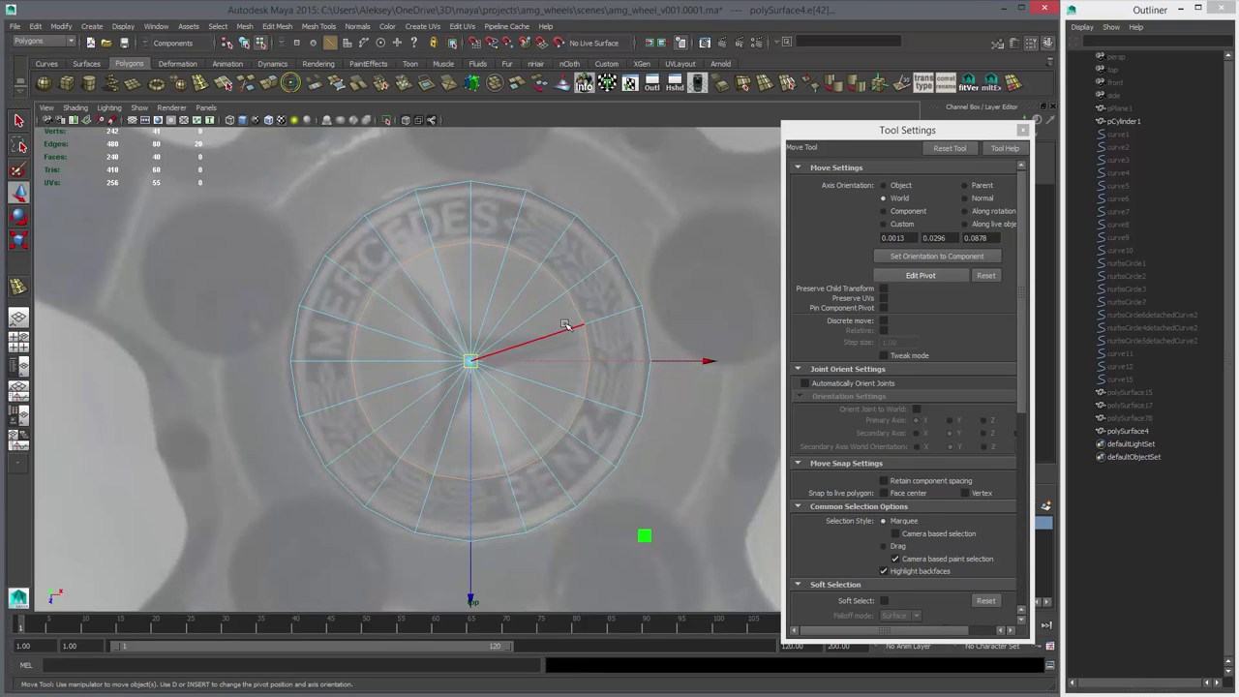
click(1023, 131)
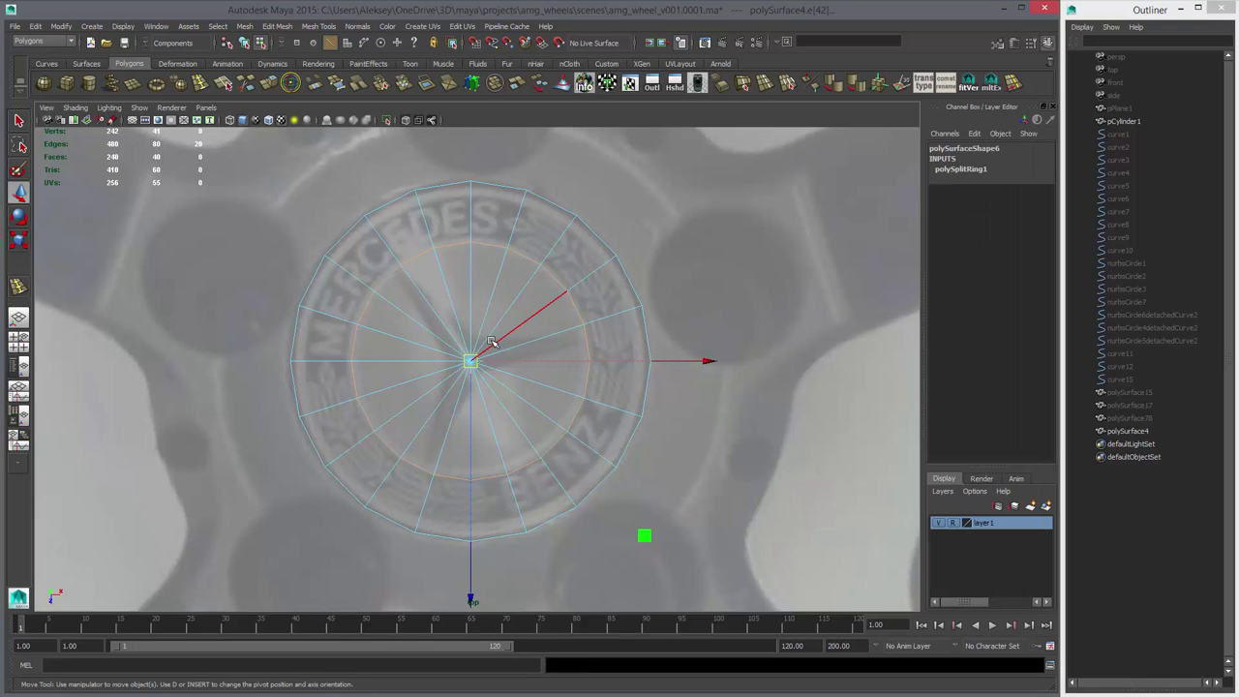
- Rotate the hub disc about 20.8° around Y as an alignment test, and undo the rotation
right_drag(494, 341, 528, 321)
click(558, 322)
key(e)
drag(698, 410, 695, 332)
key(ctrl+z)
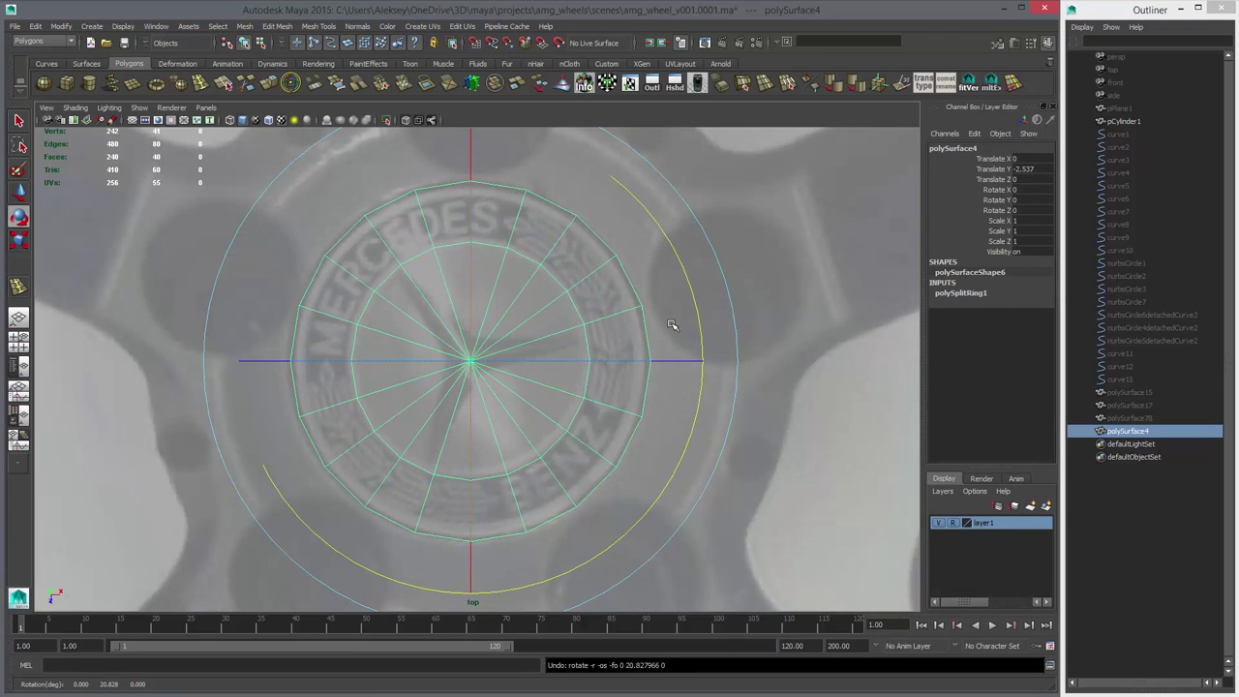
key(w)
right_drag(596, 277, 596, 247)
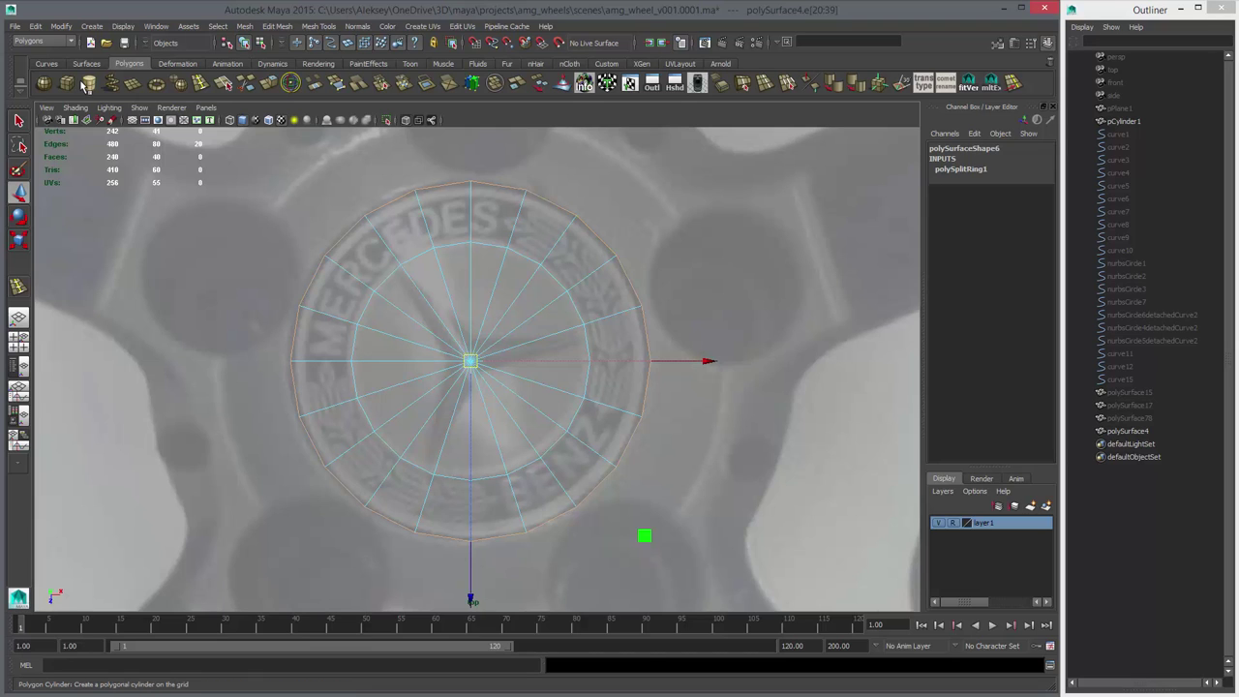
- Create a polygon cylinder scaled uniformly to 0.797 over the centre cap, with 24 axis subdivisions
click(85, 85)
key(r)
middle_drag(795, 410, 429, 321)
click(958, 293)
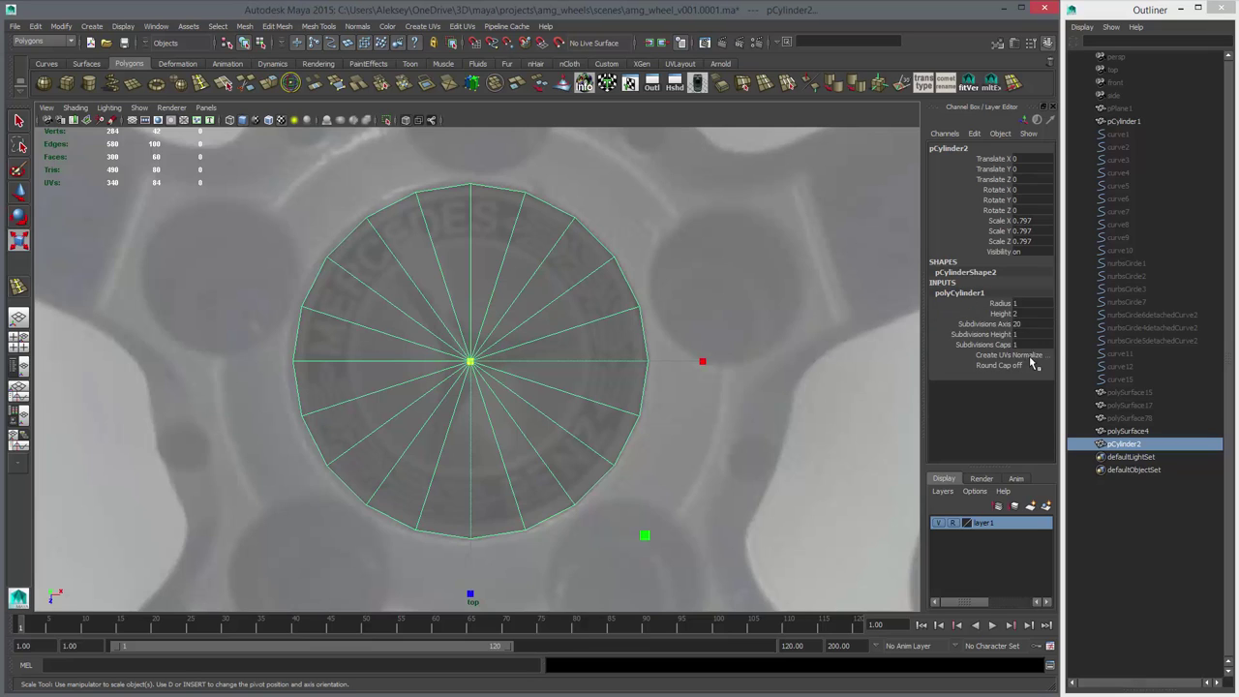
double_click(1024, 324)
text(24)
key(Return)
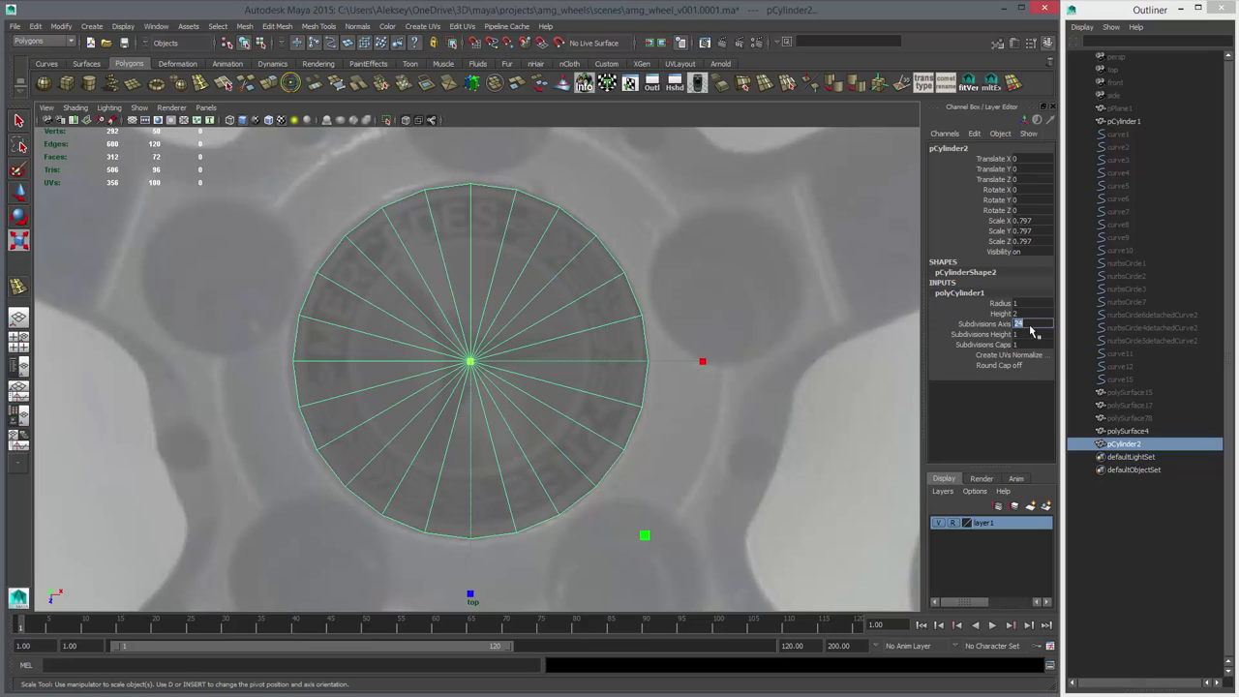
- Delete the old 20-sided hub disc polySurface4 and keep the new cylinder
text(q)
click(643, 324)
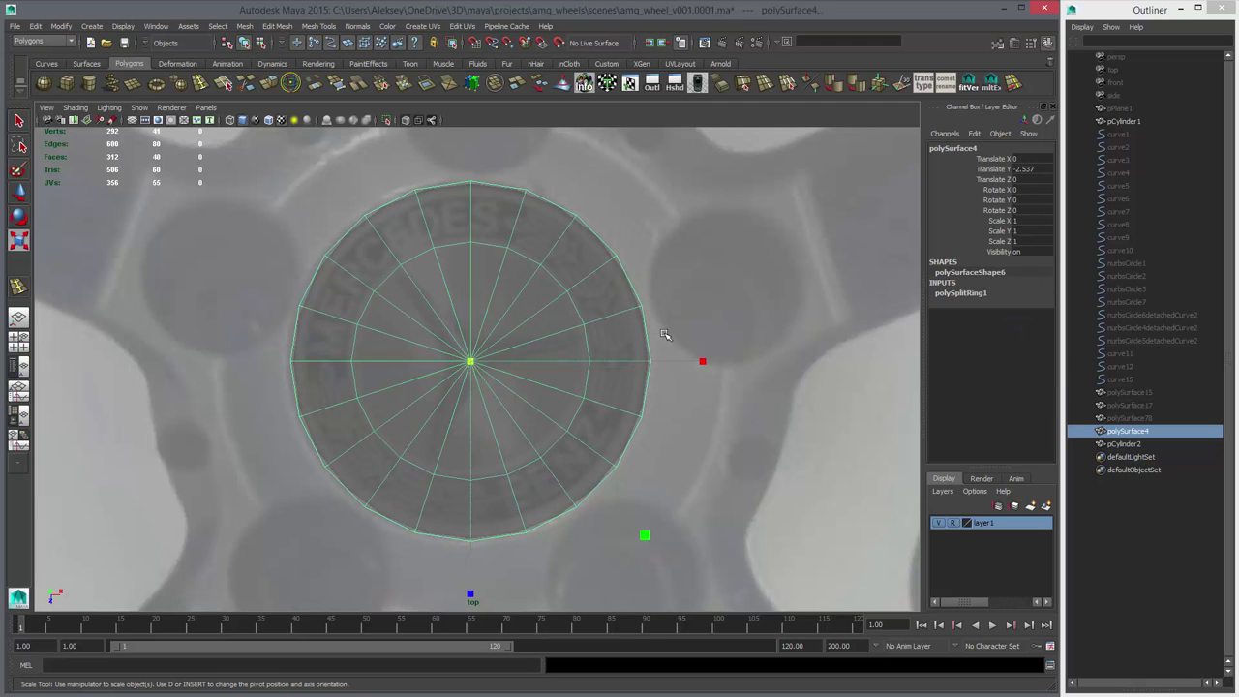
key(Delete)
- Delete the cylinder's side and bottom faces, leaving only its top cap as a disc
click(605, 339)
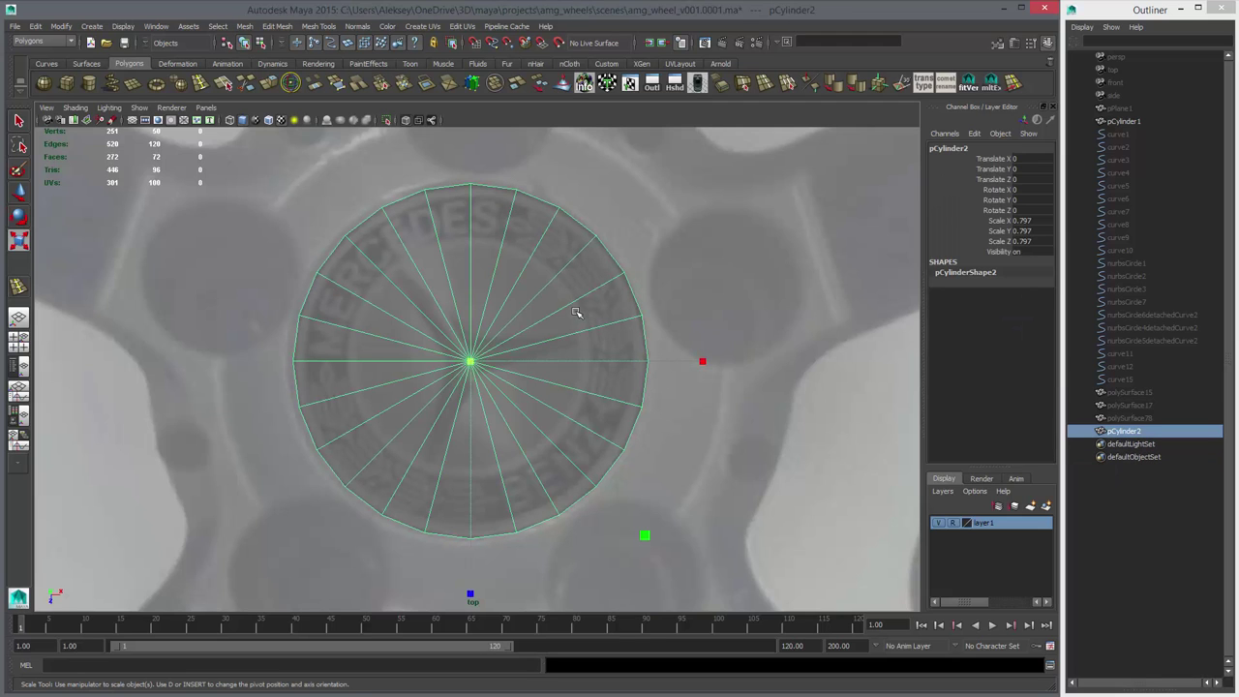
key(F11)
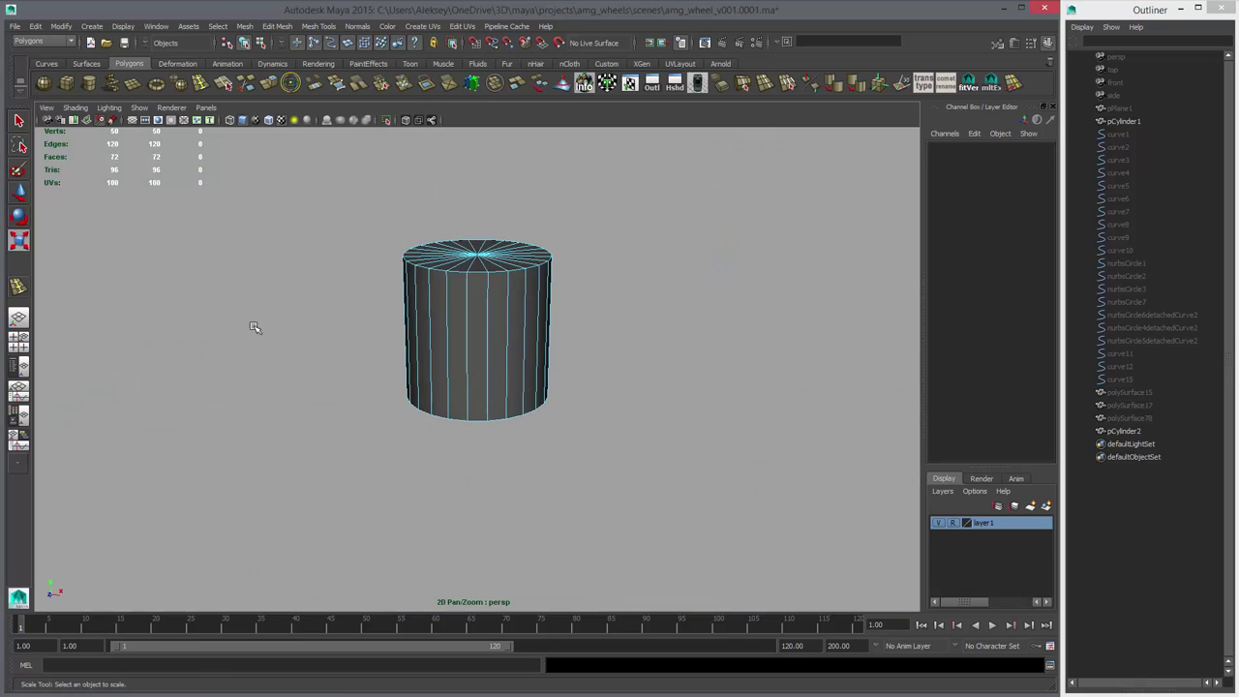
drag(255, 323, 659, 437)
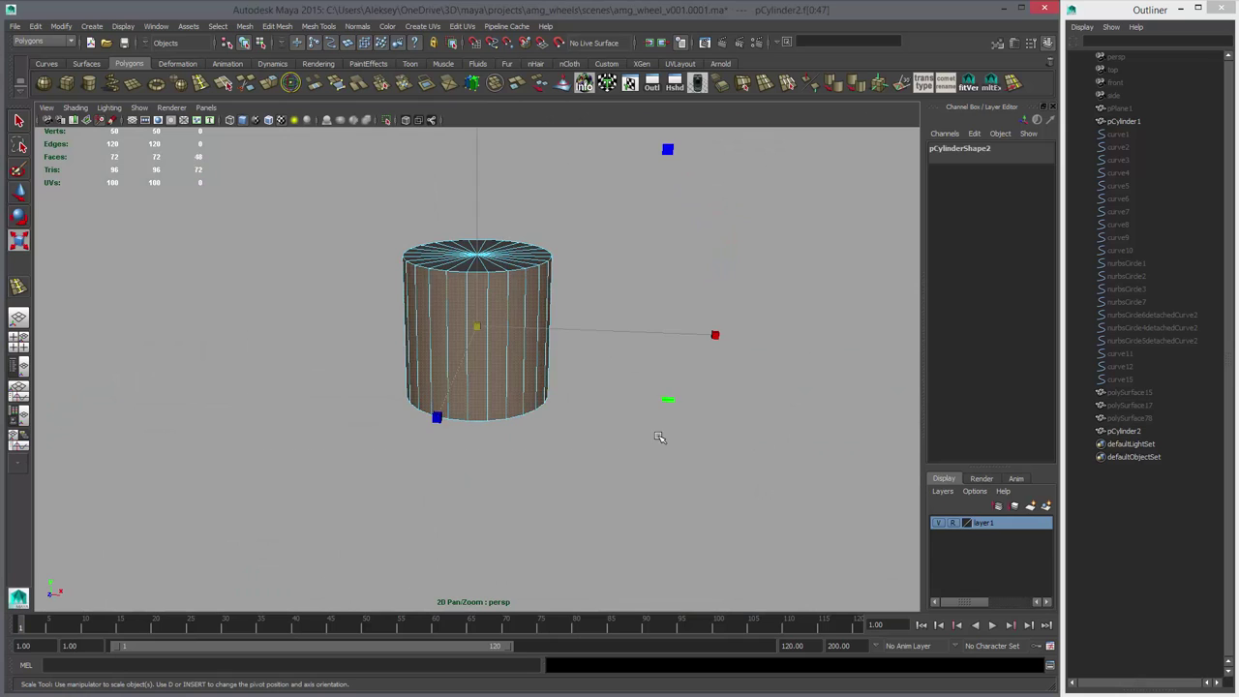
key(Delete)
key(space)
key(space)
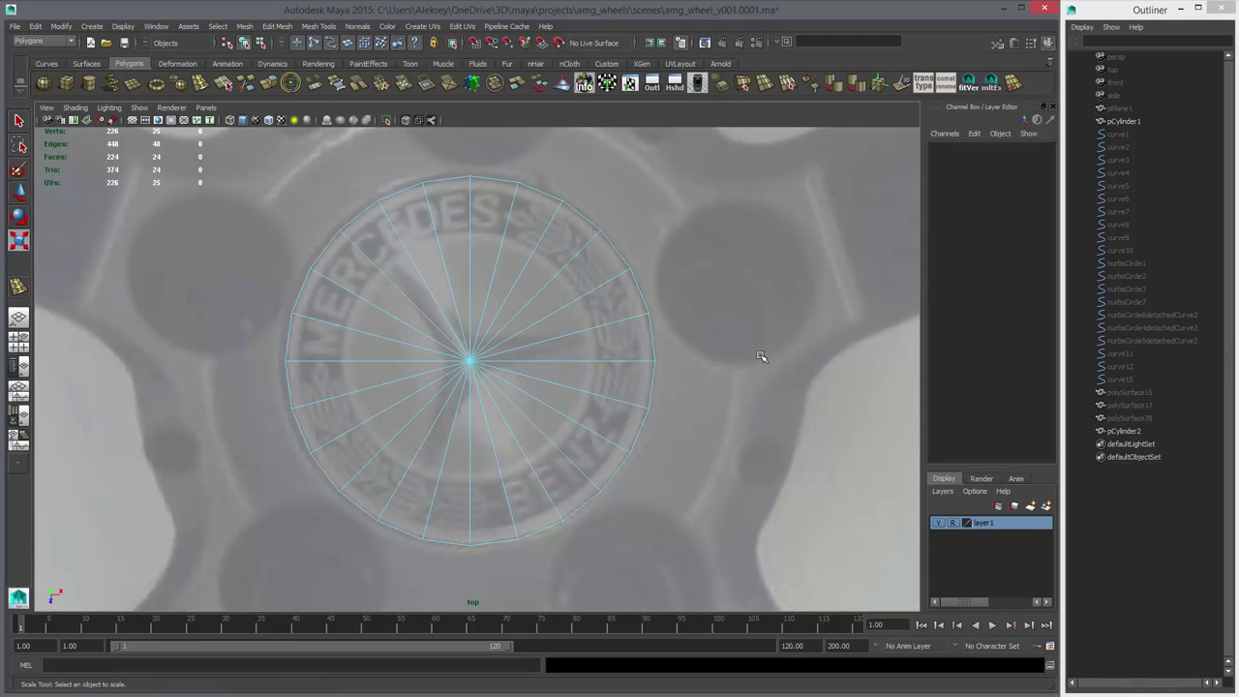
- Rotate the 24-sided disc to about 38.683° around Y so its radial edges line up with the emblem's star
key(e)
right_drag(606, 343, 625, 330)
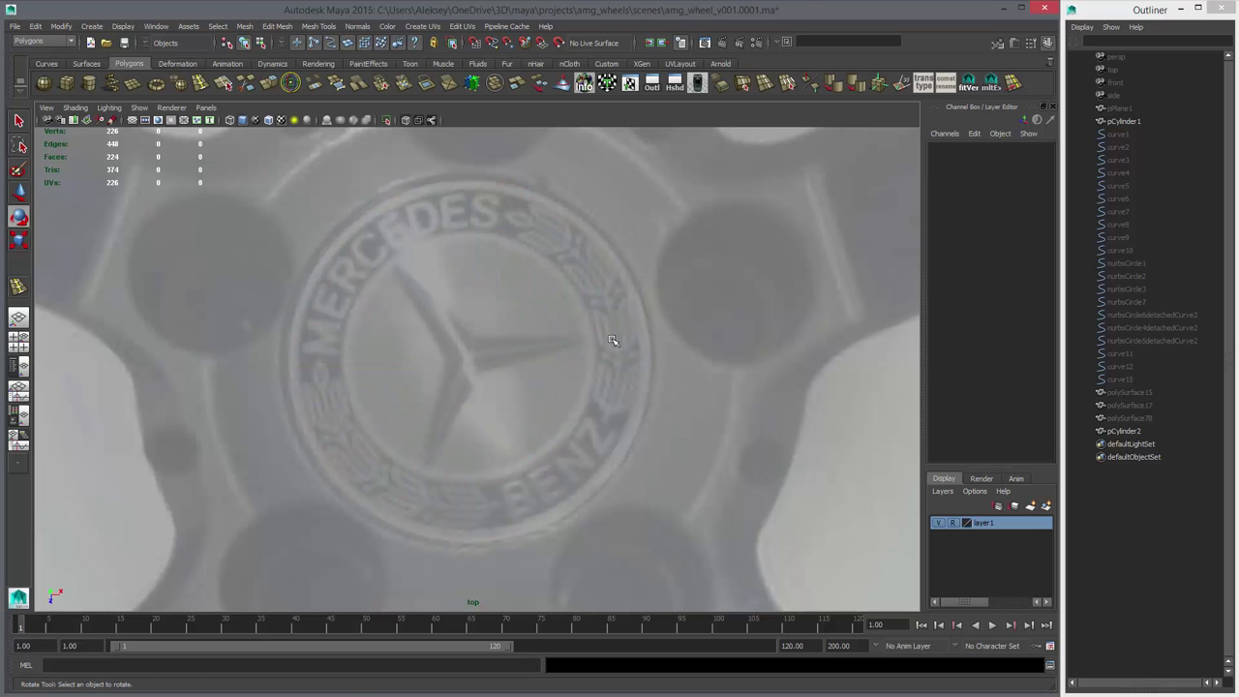
click(612, 341)
drag(697, 341, 646, 195)
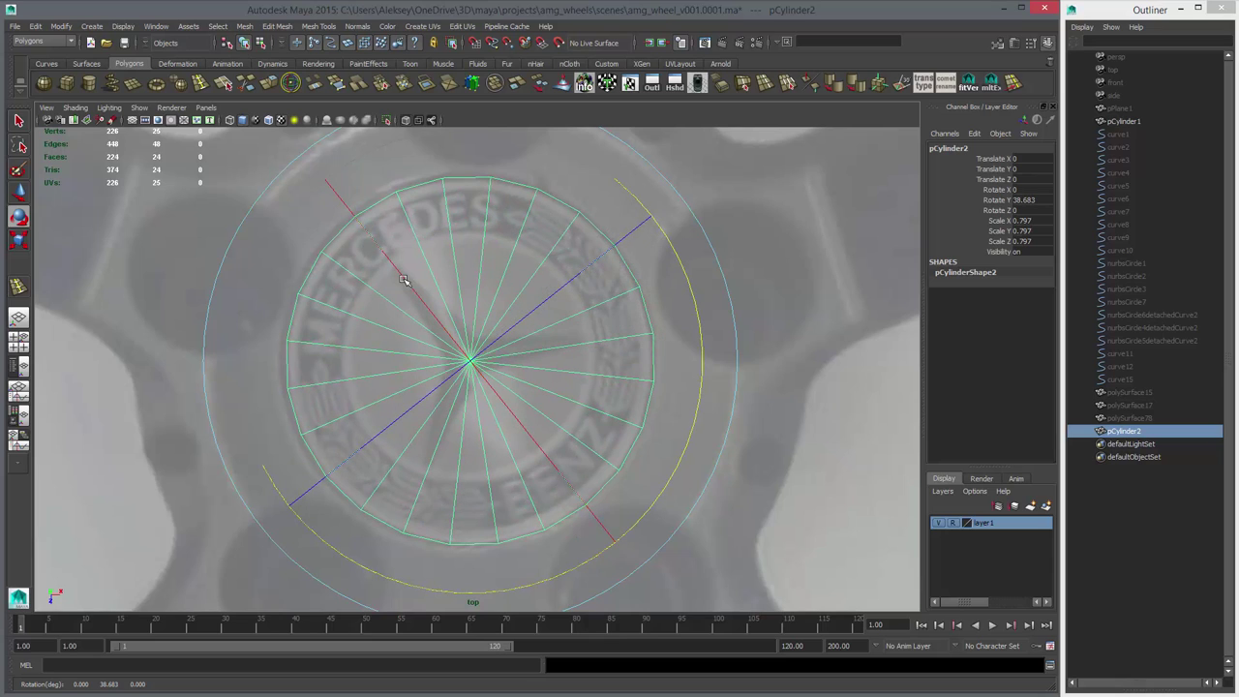
key(q)
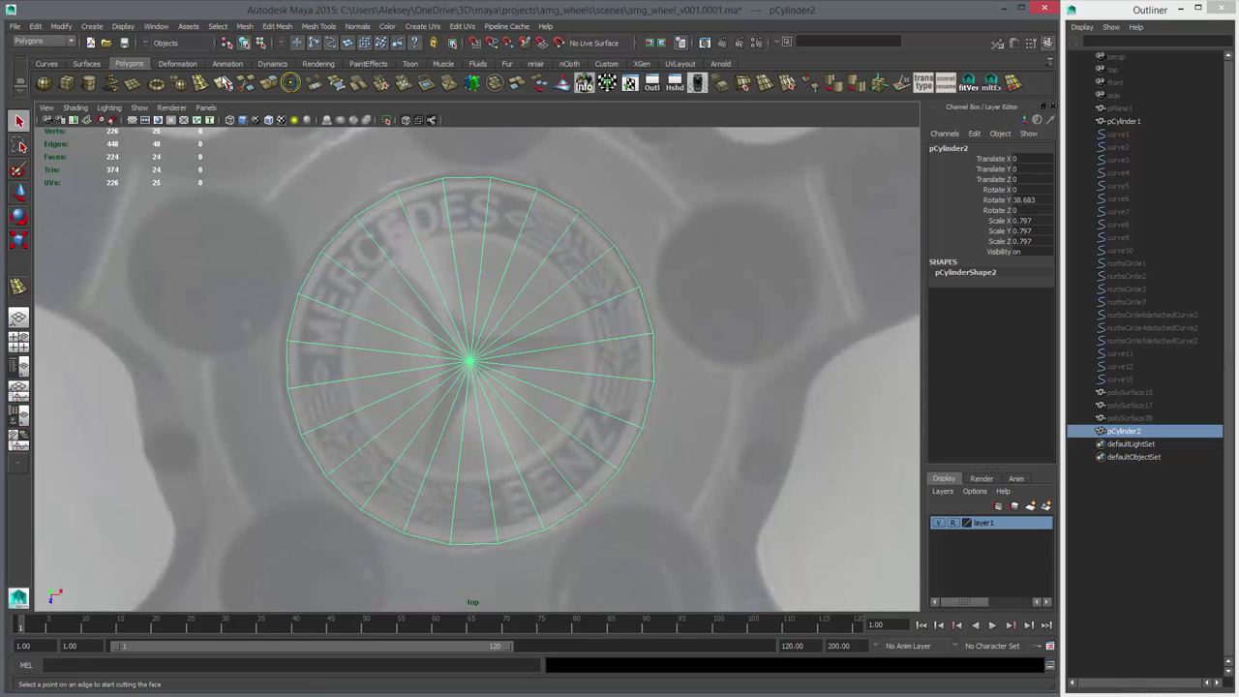
- Insert an edge loop in the new disc along the inner border of the emblem's lettering ring
double_click(200, 83)
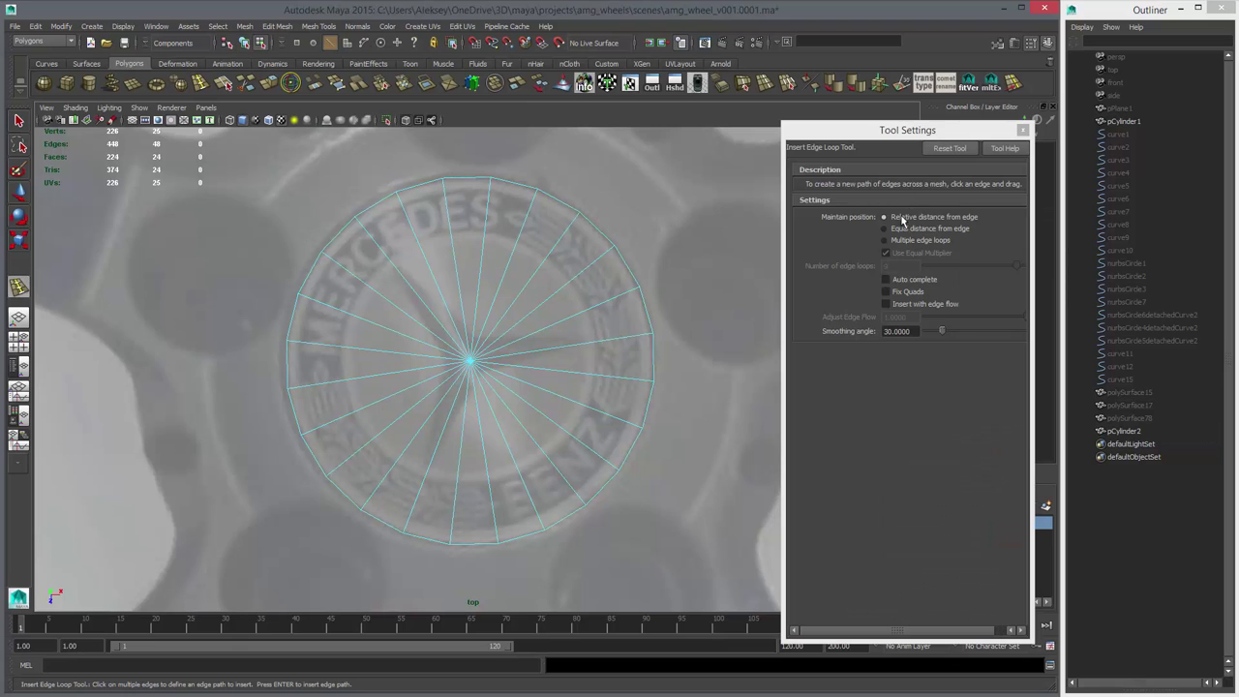
drag(411, 310, 514, 403)
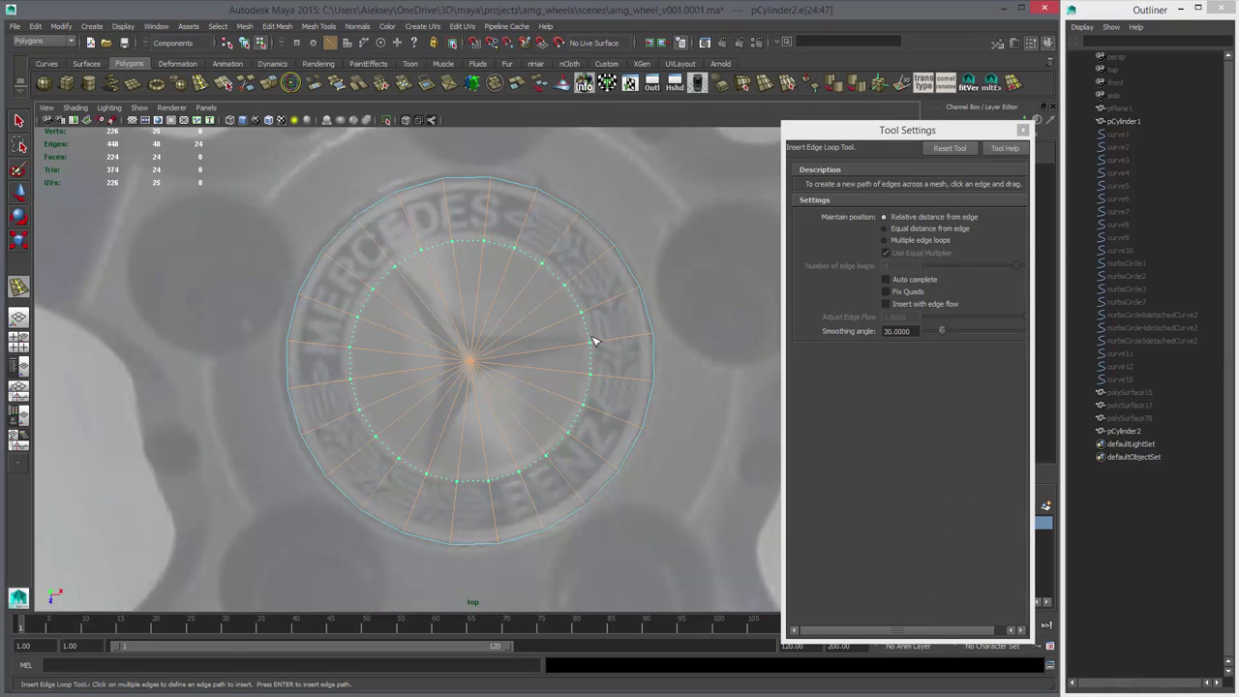
drag(595, 340, 600, 339)
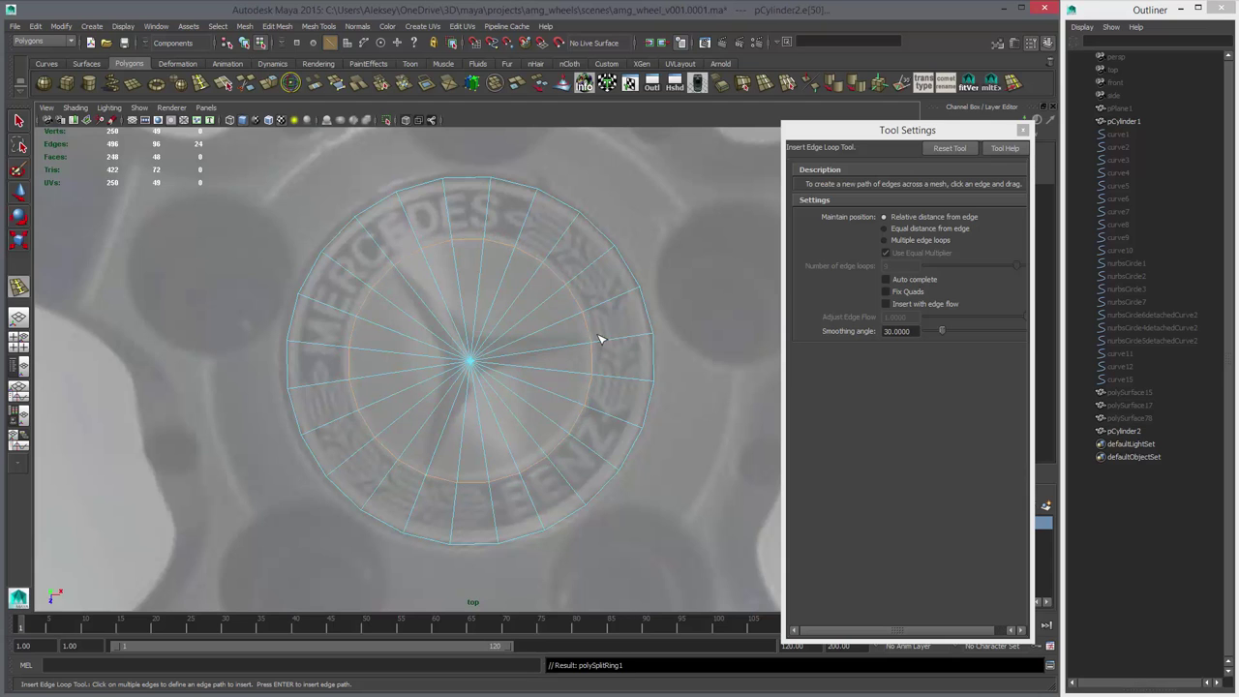
click(1021, 130)
- Cut edges from the star's upper arm tip to a point near the centre and on to the neighbouring arm's tip
click(246, 84)
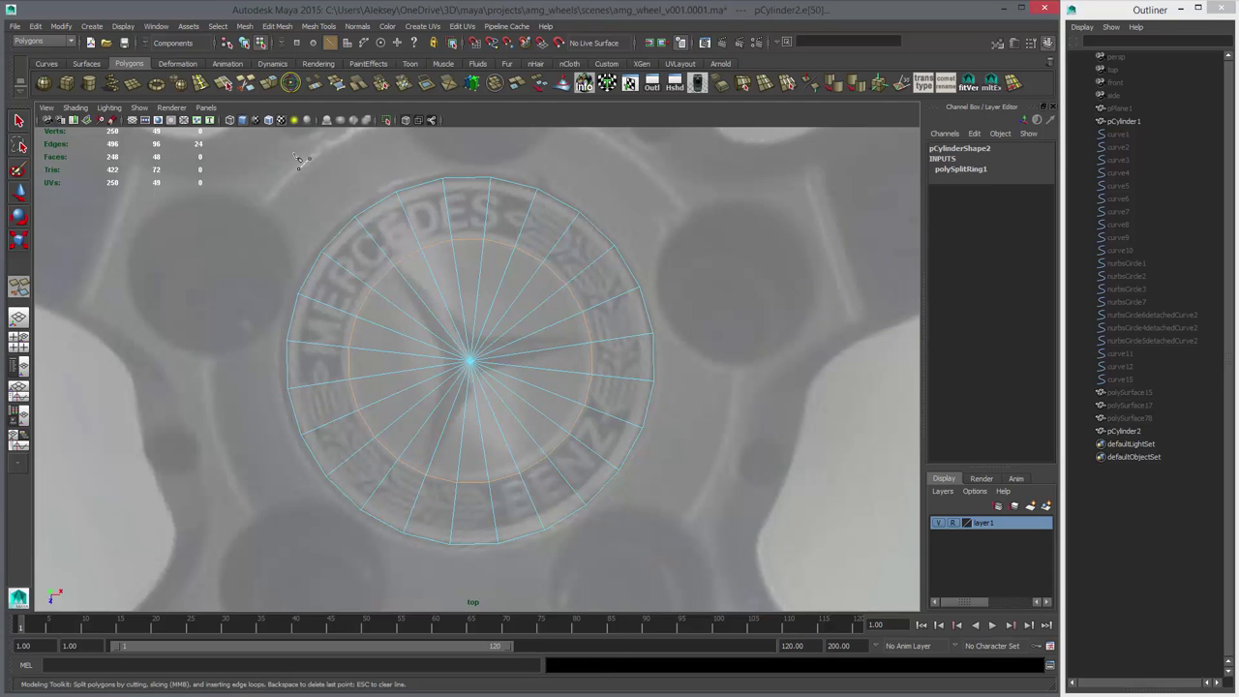
alt+middle_drag(615, 278, 626, 339)
alt+right_drag(627, 339, 689, 337)
drag(395, 289, 307, 335)
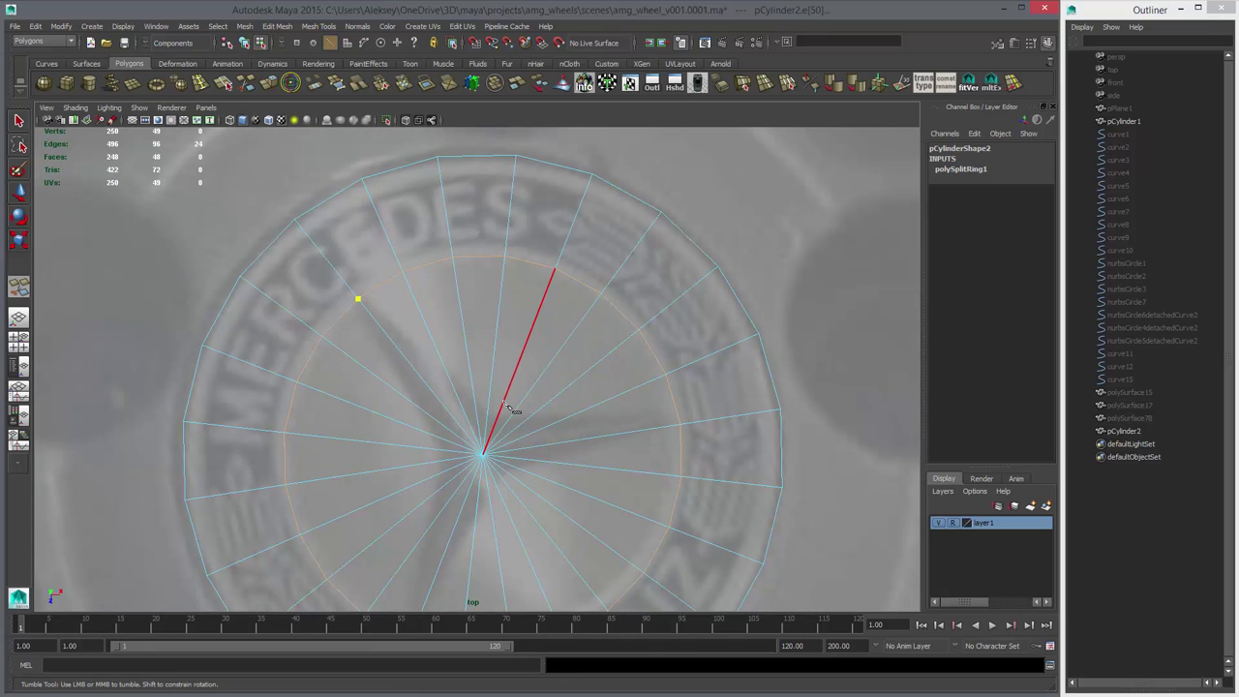
drag(503, 402, 498, 418)
right_click(656, 435)
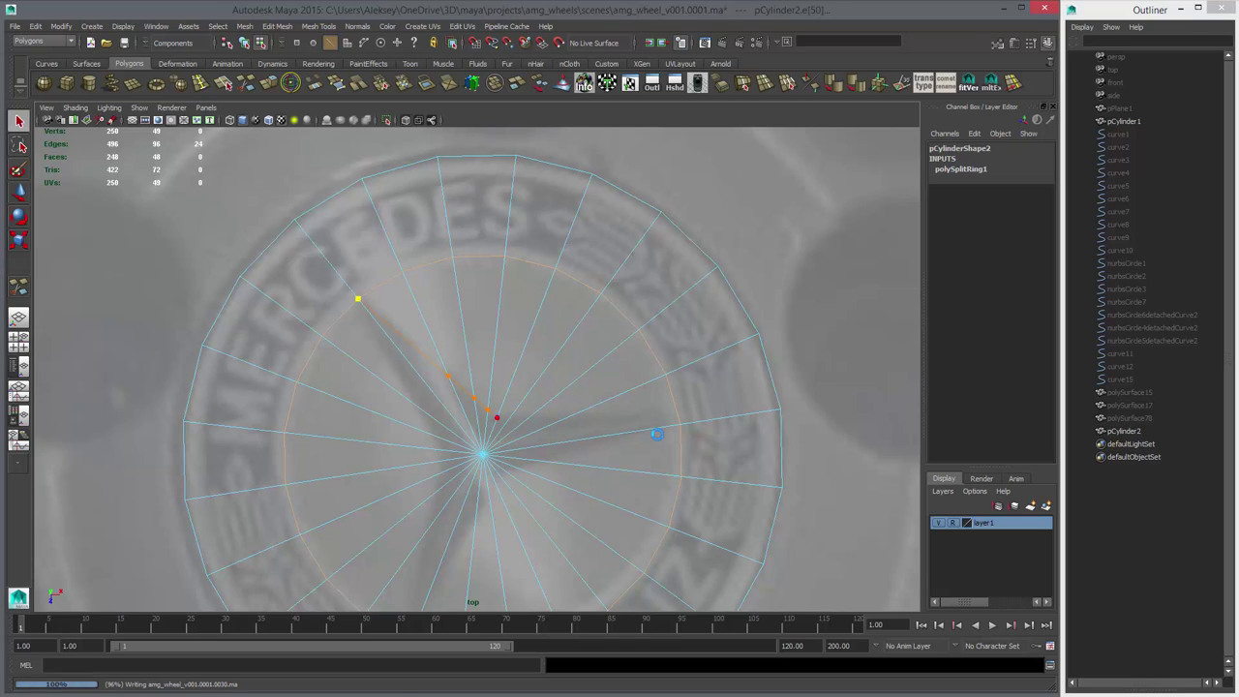
drag(505, 404, 496, 463)
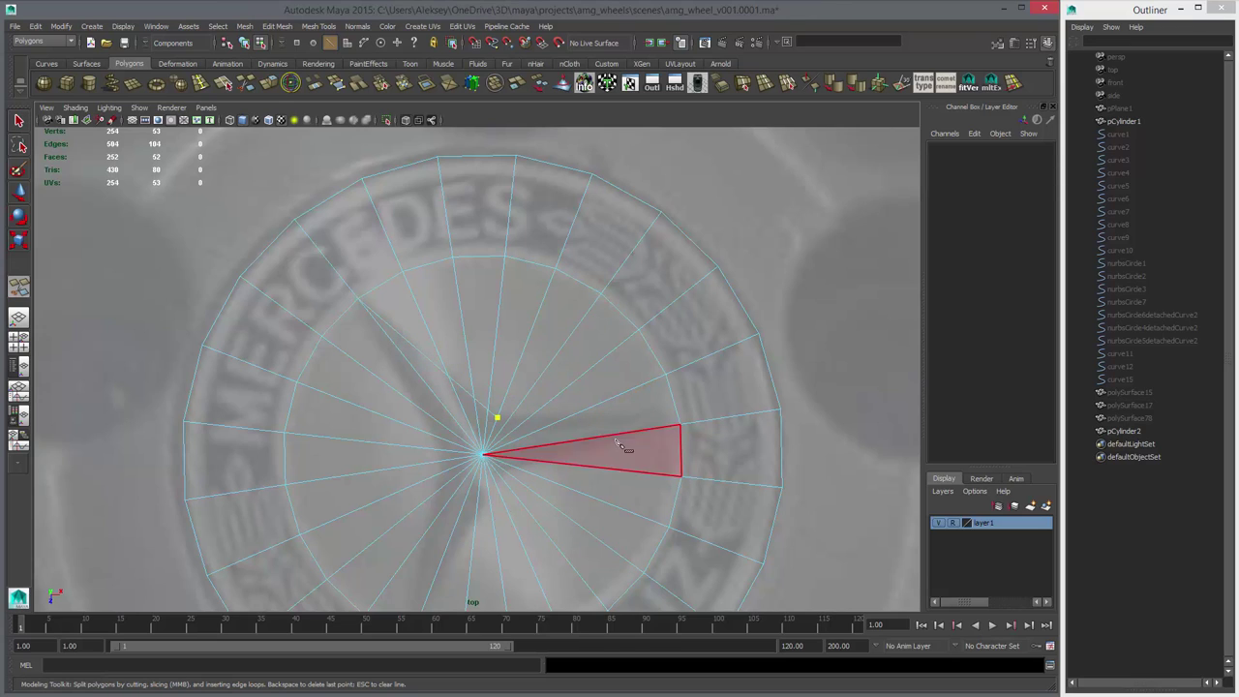
drag(651, 428, 801, 435)
key(w)
- Reset the disc's Rotate Y to 0
alt+right_drag(721, 411, 580, 390)
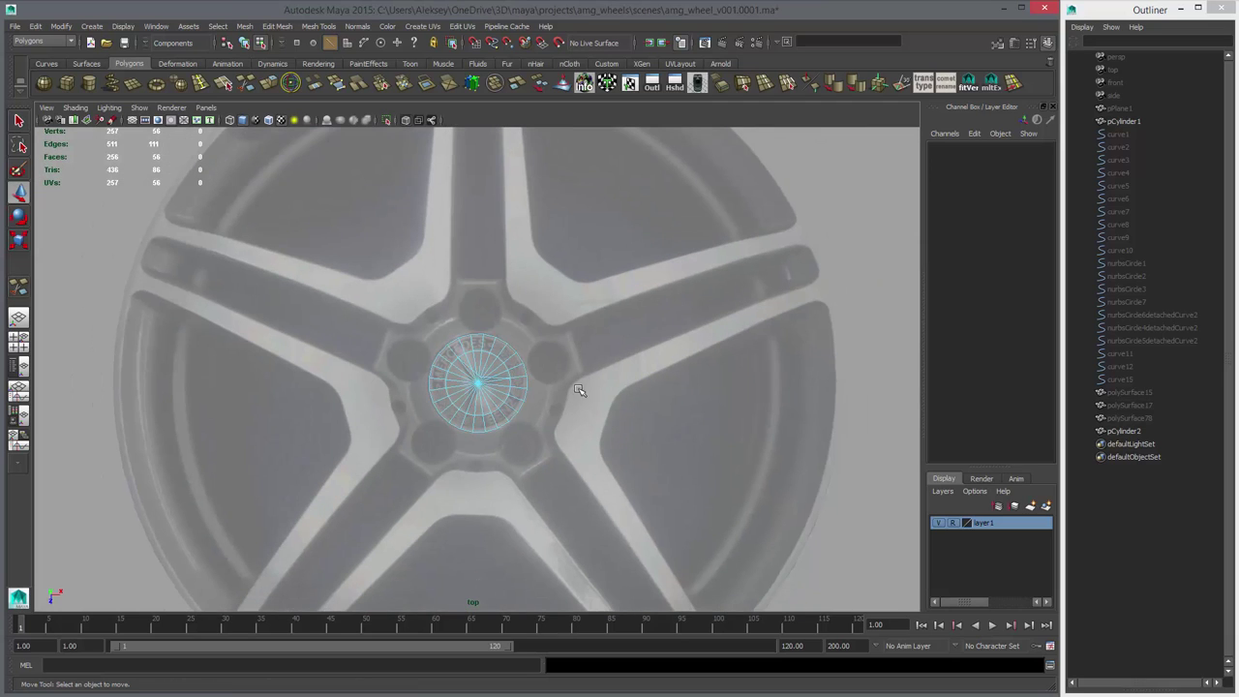
right_drag(489, 368, 494, 364)
click(494, 365)
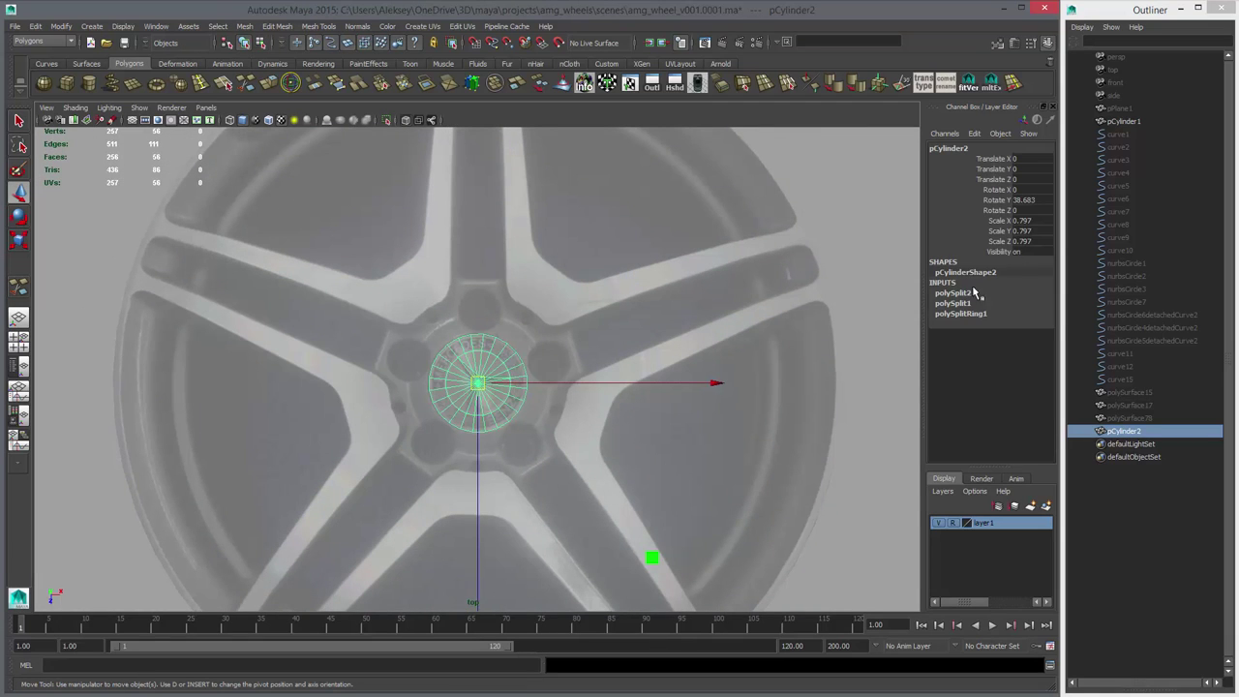
double_click(1024, 199)
text(0)
key(Return)
alt+right_drag(413, 251, 694, 373)
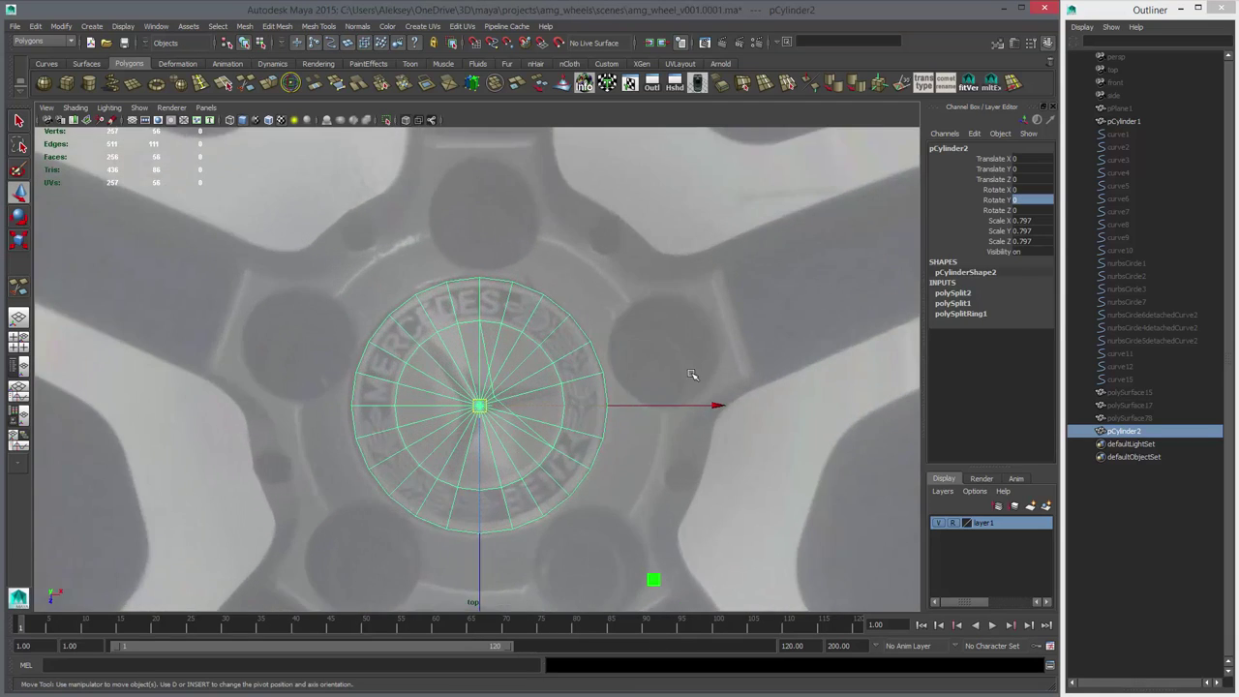
- Hide the layer1 reference plane and turn off X-ray display for the disc
key(q)
click(689, 351)
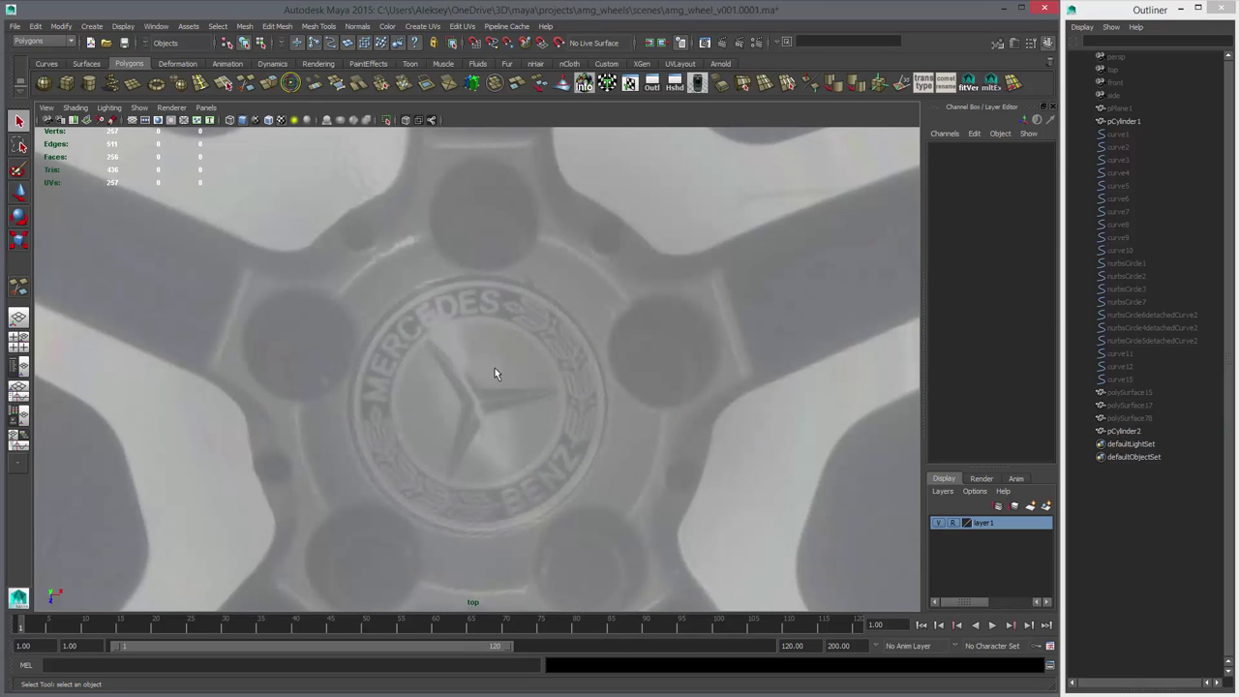
click(938, 522)
click(433, 377)
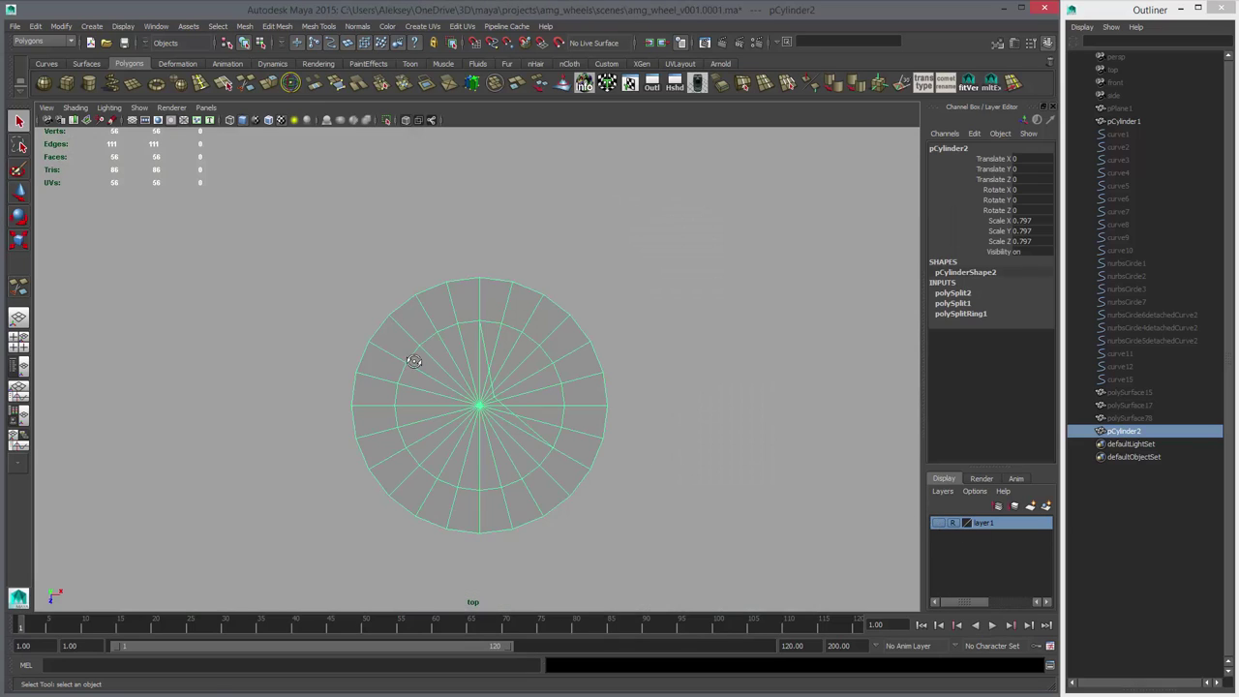
key(w)
click(405, 120)
alt+middle_drag(567, 368, 573, 305)
scroll(573, 304, up, 1)
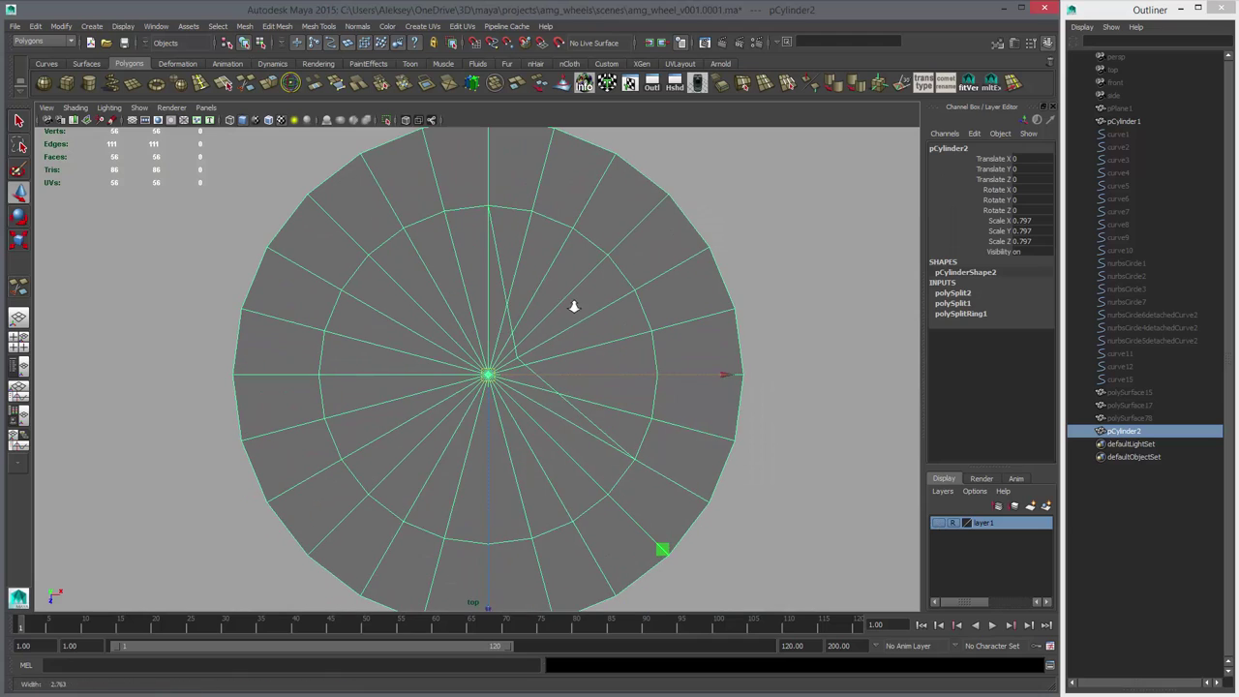
- Delete all disc faces except the four-segment wedge between the twelve and two o'clock radial edges
key(q)
right_drag(508, 259, 507, 290)
alt+middle_drag(603, 296, 584, 346)
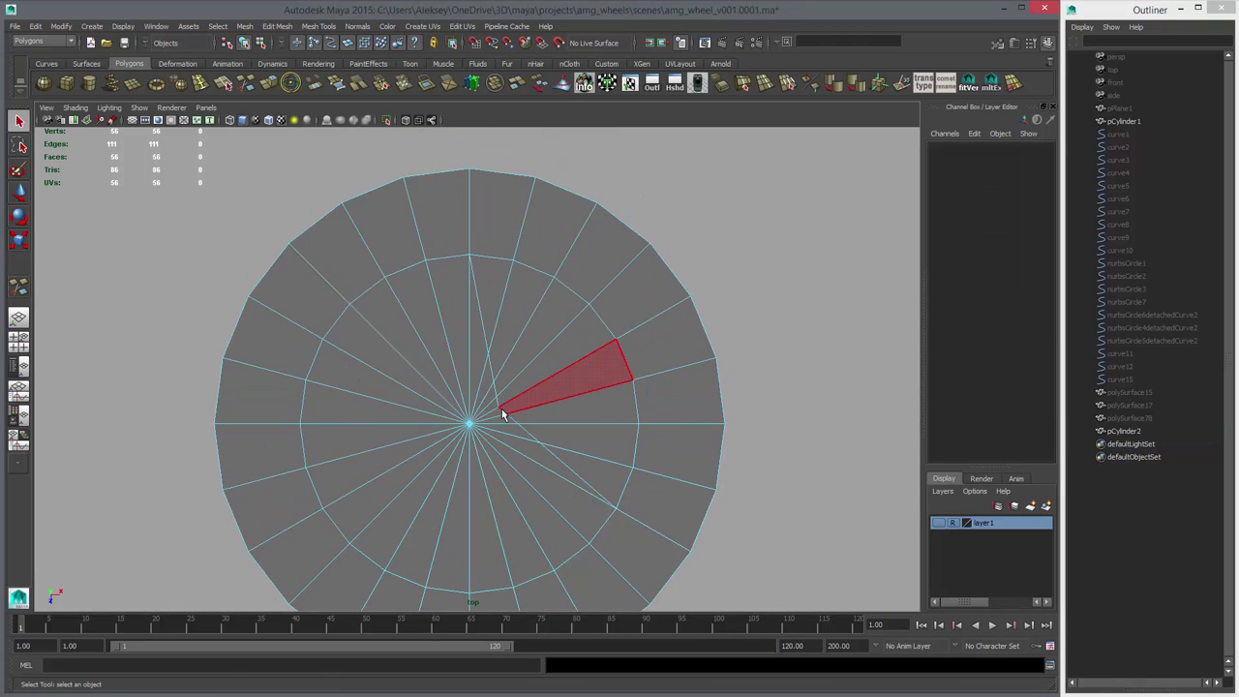
click(501, 402)
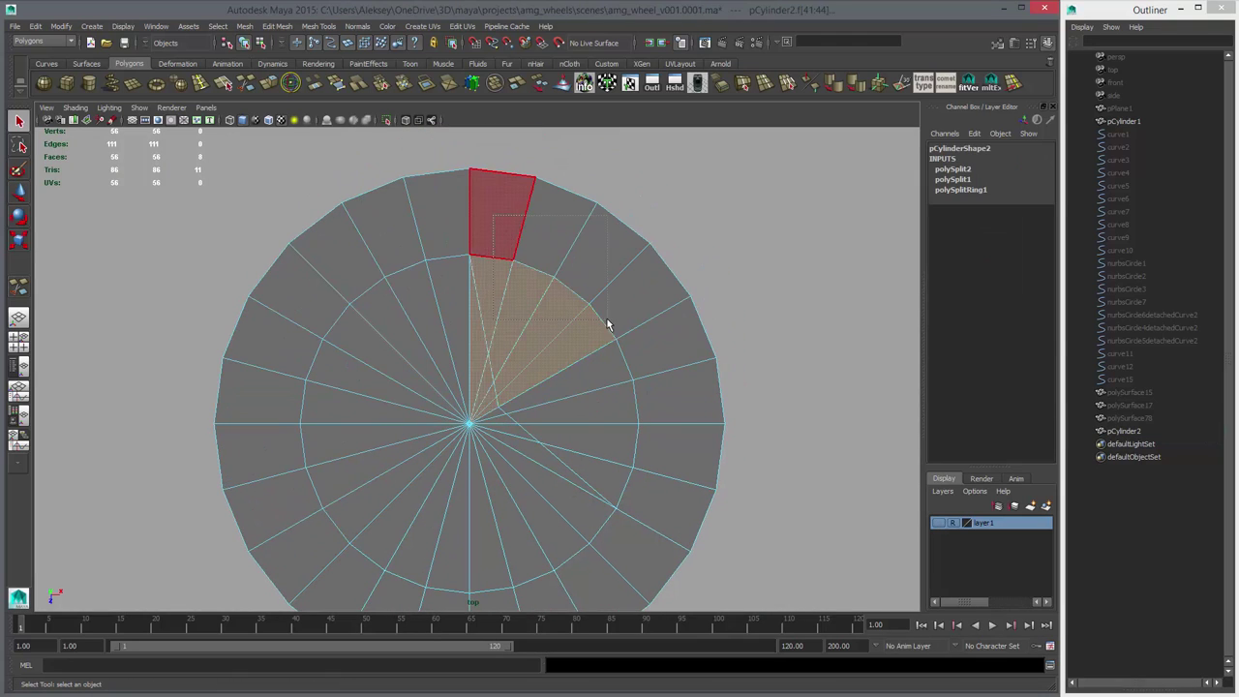
ctrl+shift+drag(608, 321, 609, 321)
scroll(585, 319, down, 6)
shift+drag(348, 237, 688, 562)
key(Delete)
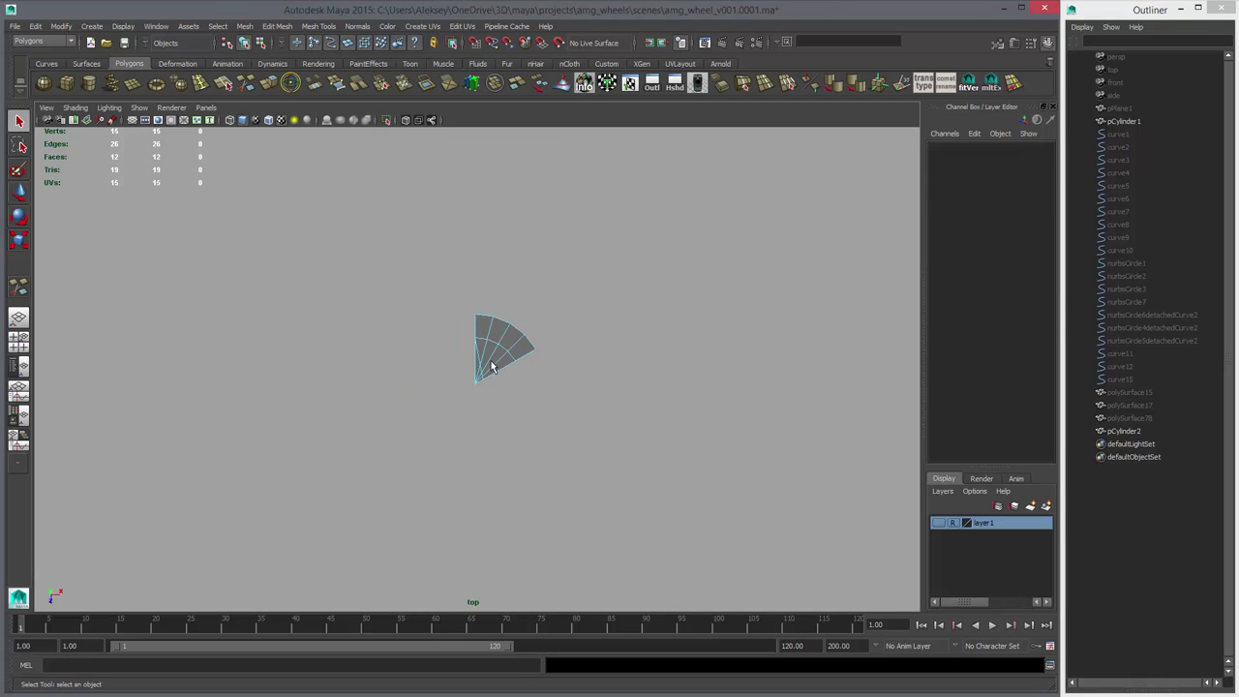
- Return to object mode and select the remaining wedge of the cap
right_drag(498, 339, 549, 312)
click(356, 343)
alt+right_drag(356, 343, 773, 397)
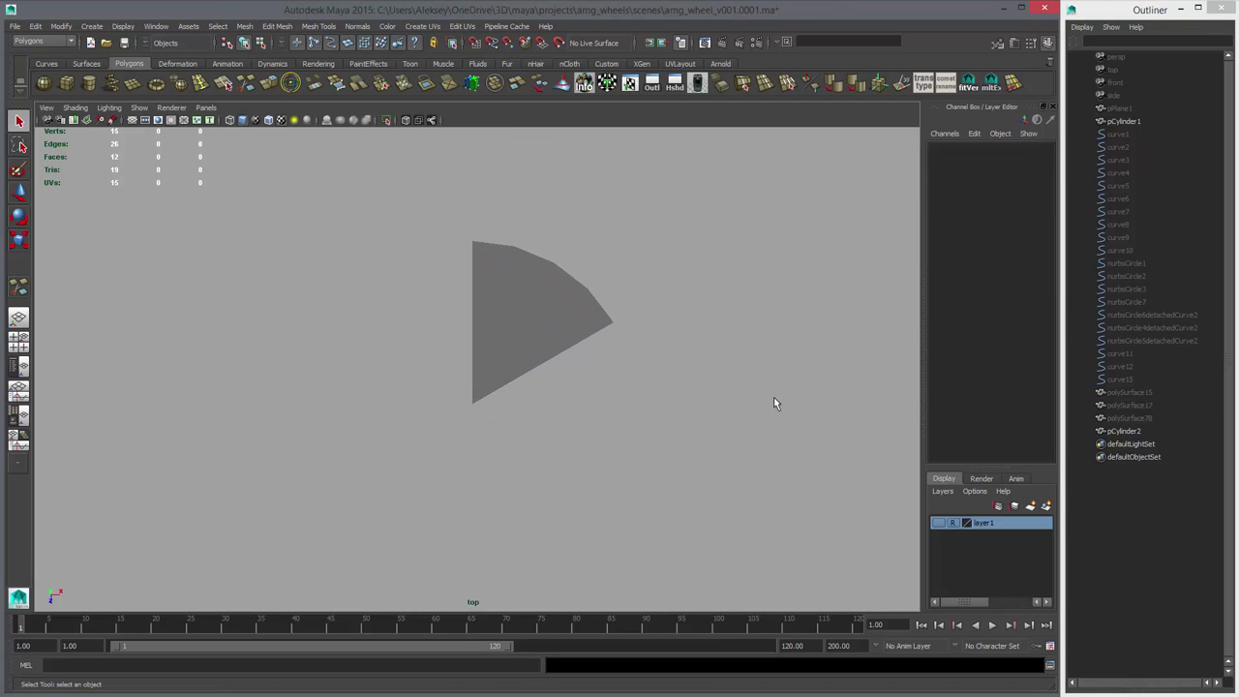
click(512, 343)
alt+right_drag(350, 349, 738, 350)
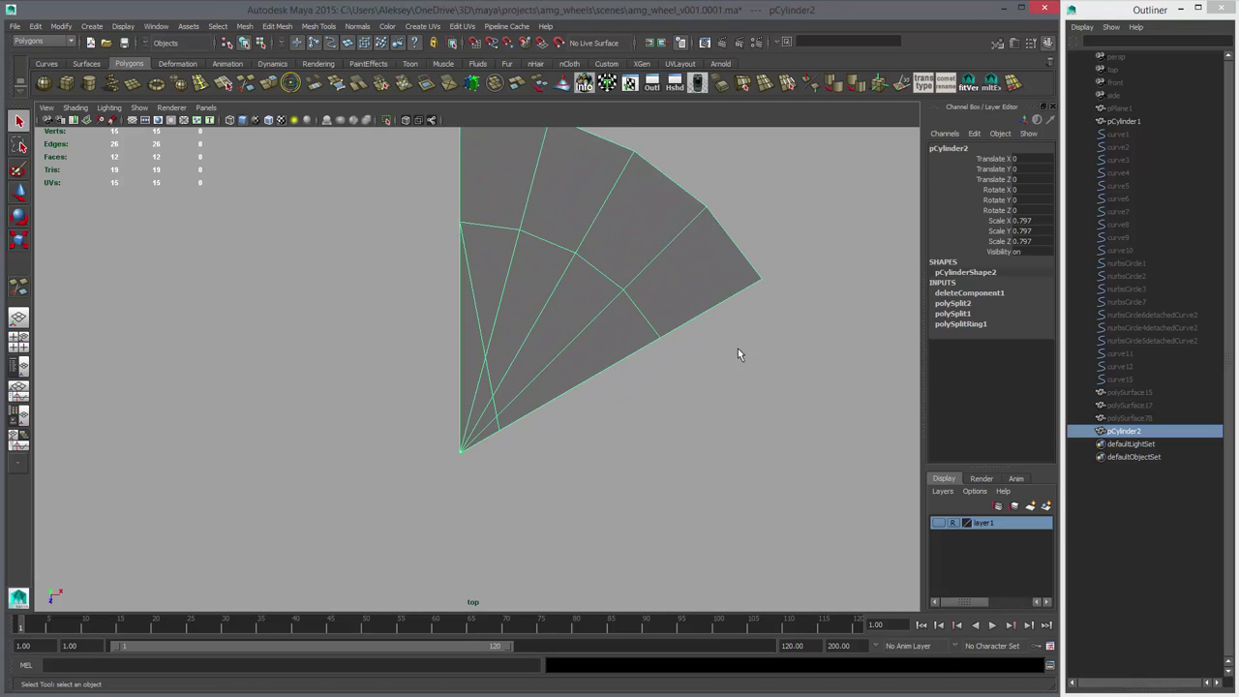
- Delete the construction history of the remaining cap wedge
key(w)
alt+middle_drag(759, 234, 727, 305)
key(alt+shift+d)
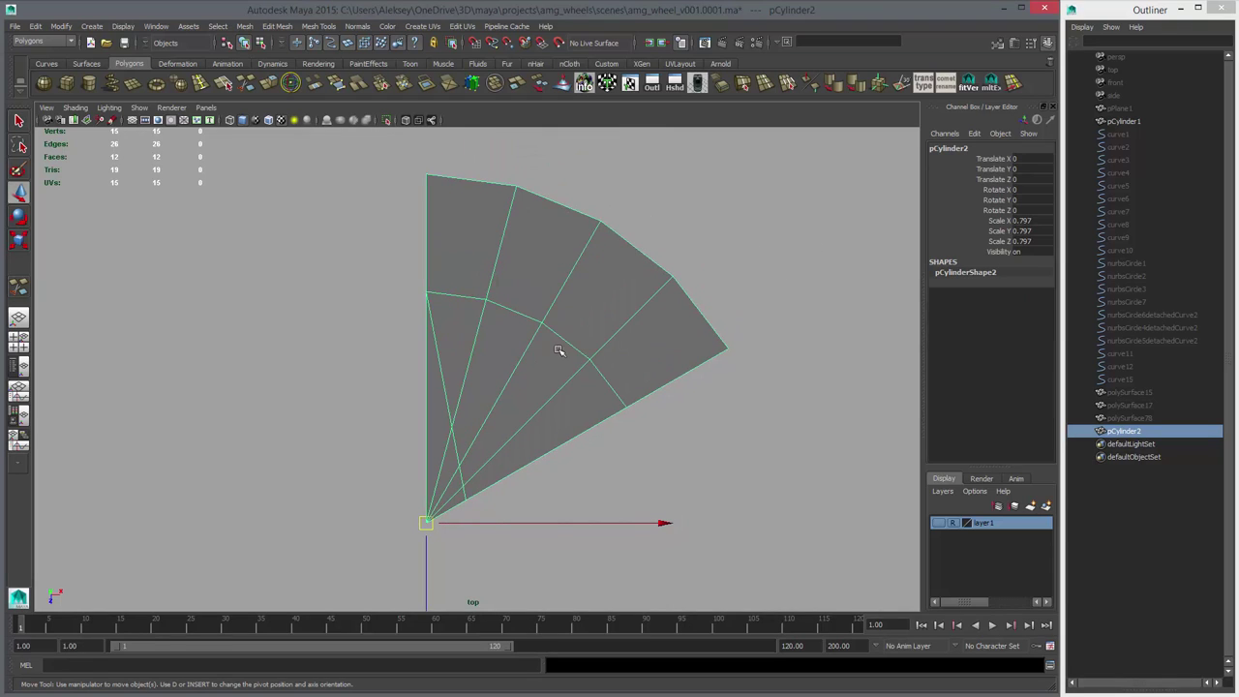
- Delete the three short radial edges between the wedge's tip and the diagonal cut, keeping the tip face
alt+middle_drag(531, 373, 536, 348)
alt+right_drag(536, 348, 637, 422)
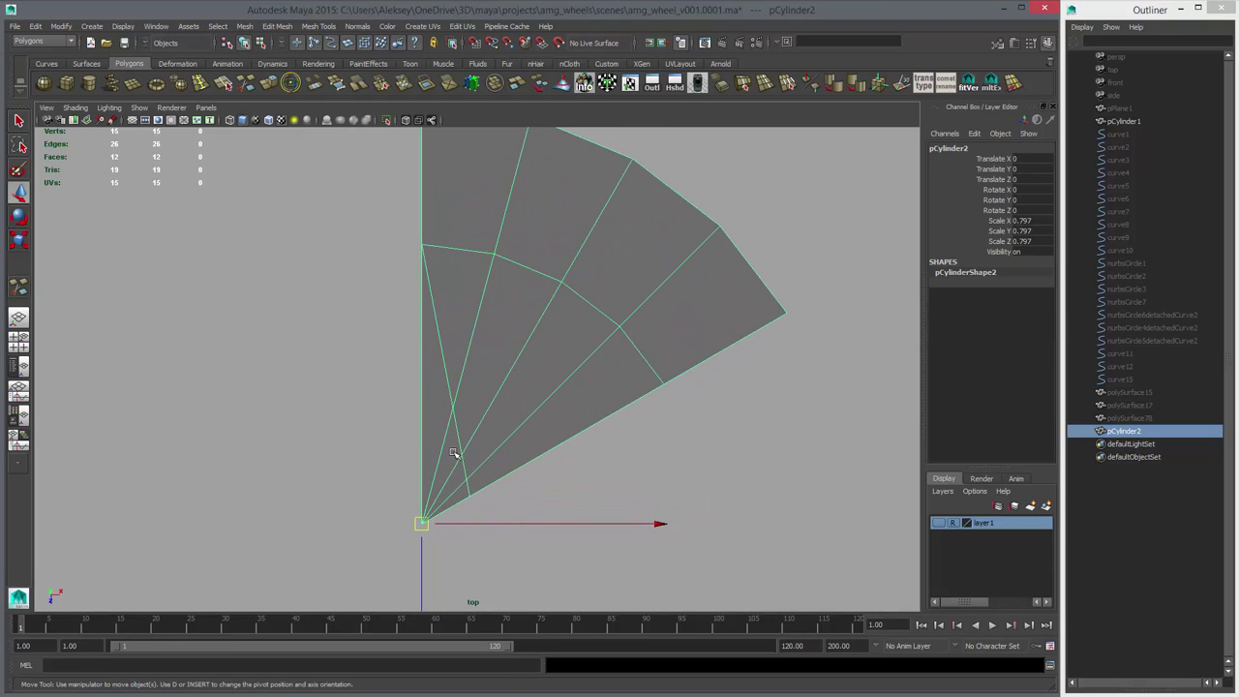
right_drag(453, 453, 452, 428)
key(q)
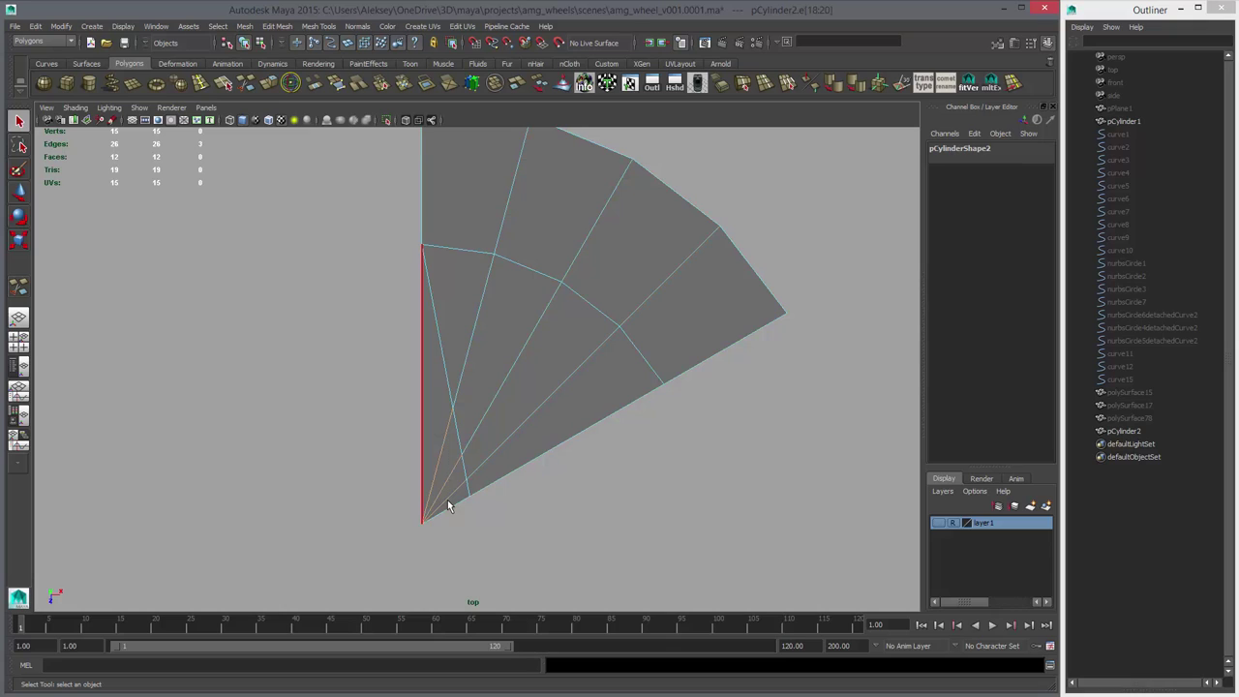
key(Delete)
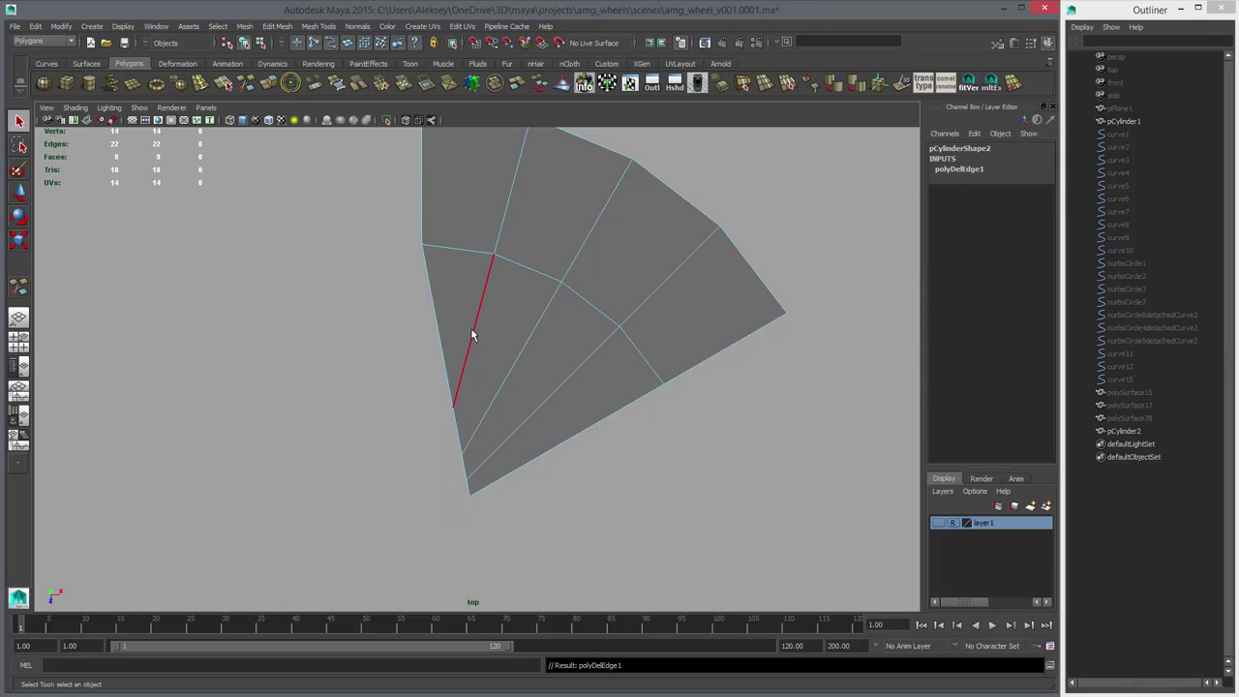
key(ctrl+z)
key(Delete)
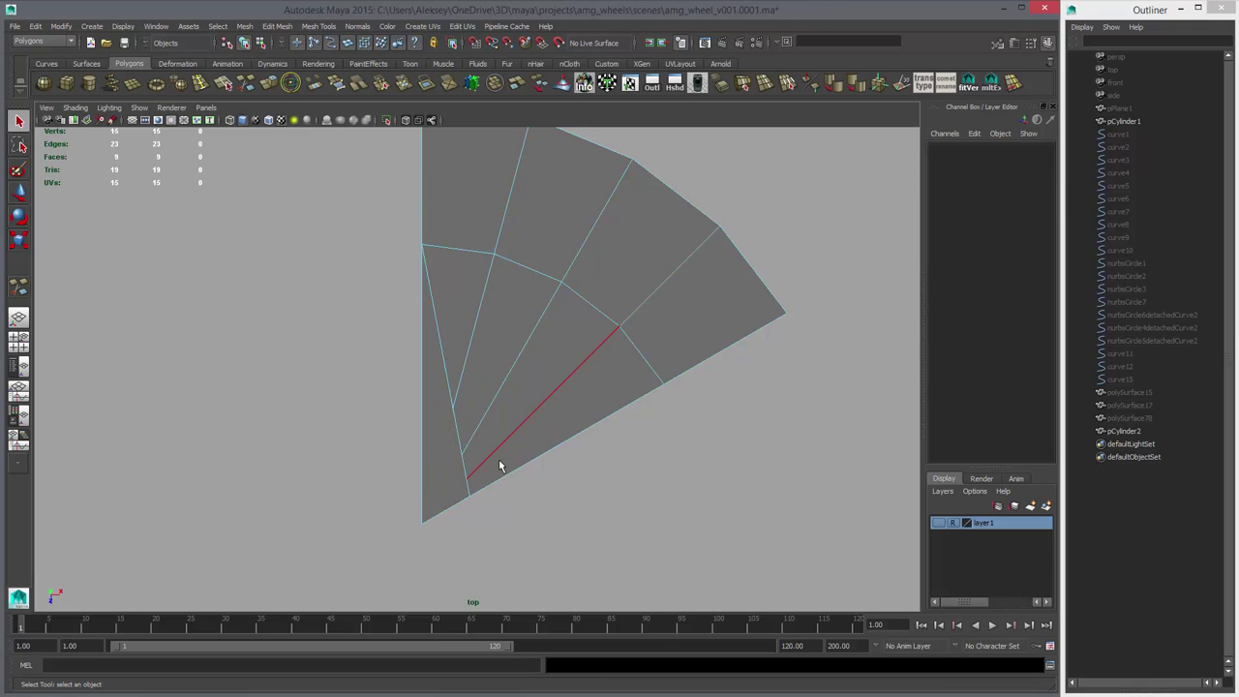
- Remove the three radial edges between the diagonal cut and the inner ring together with their vertices
right_drag(464, 479, 505, 452)
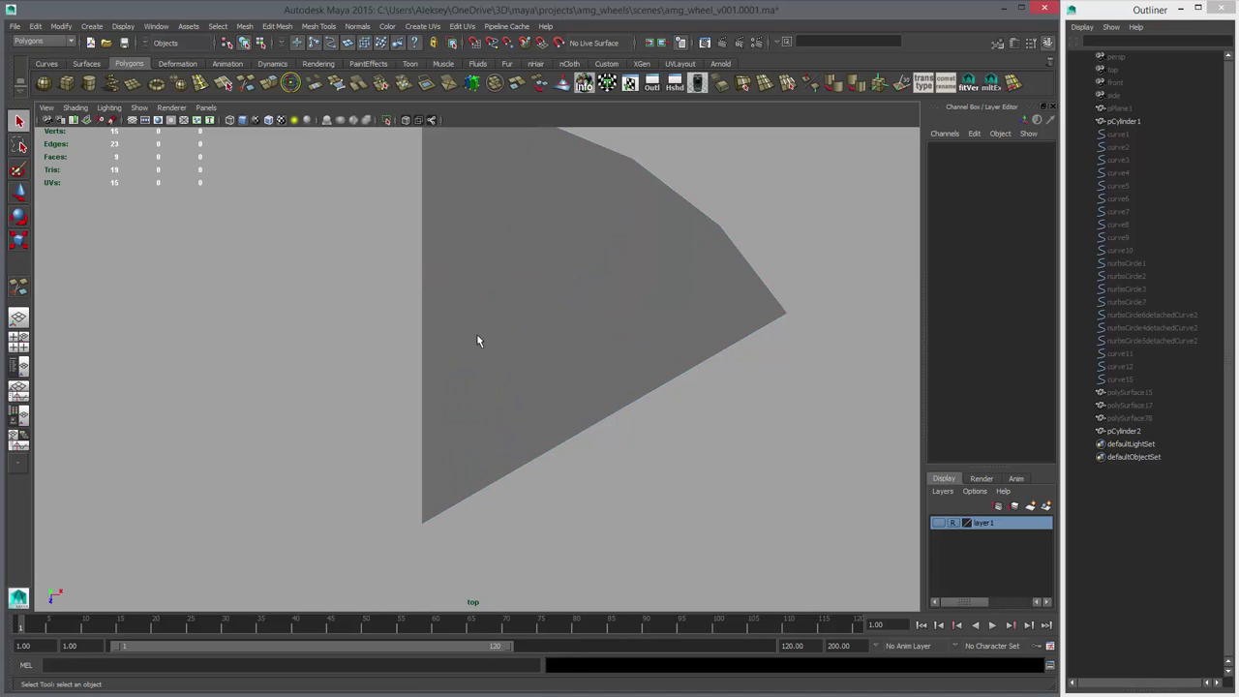
right_drag(477, 334, 477, 338)
drag(477, 338, 565, 404)
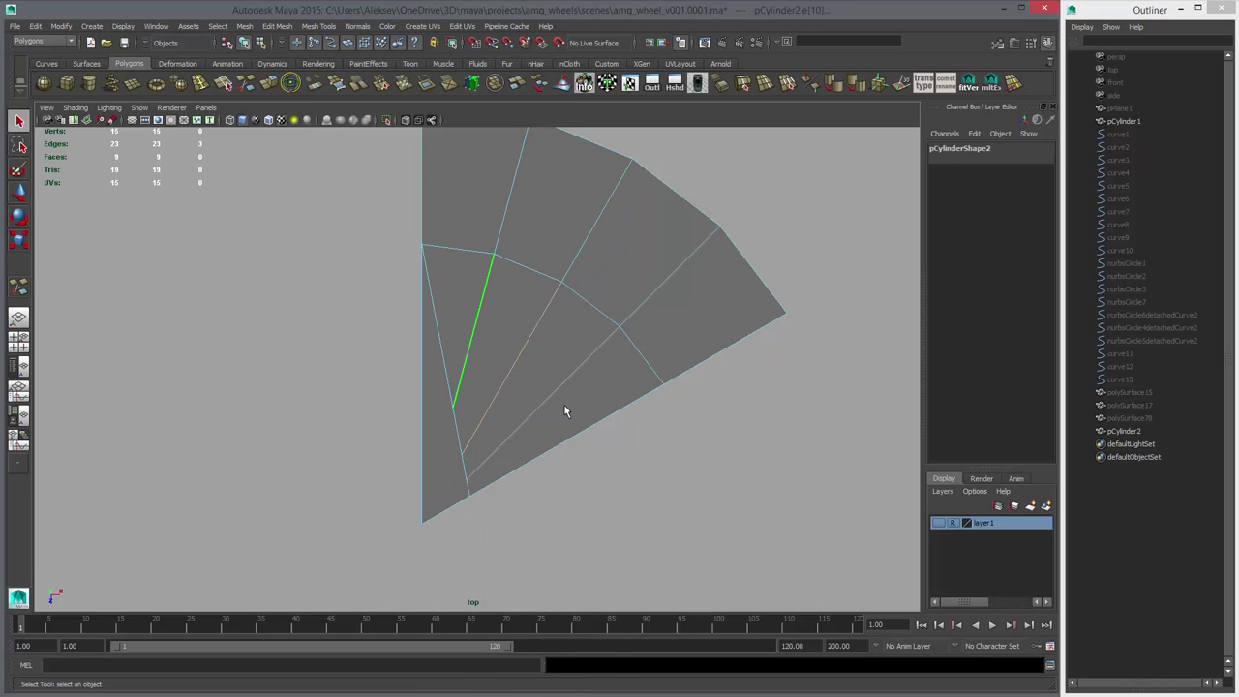
key(ctrl+Delete)
- Enable Auto complete for the Insert Edge Loop tool and add supporting loops inside the outer rim and along the inner ring
alt+middle_drag(564, 405, 526, 475)
click(201, 85)
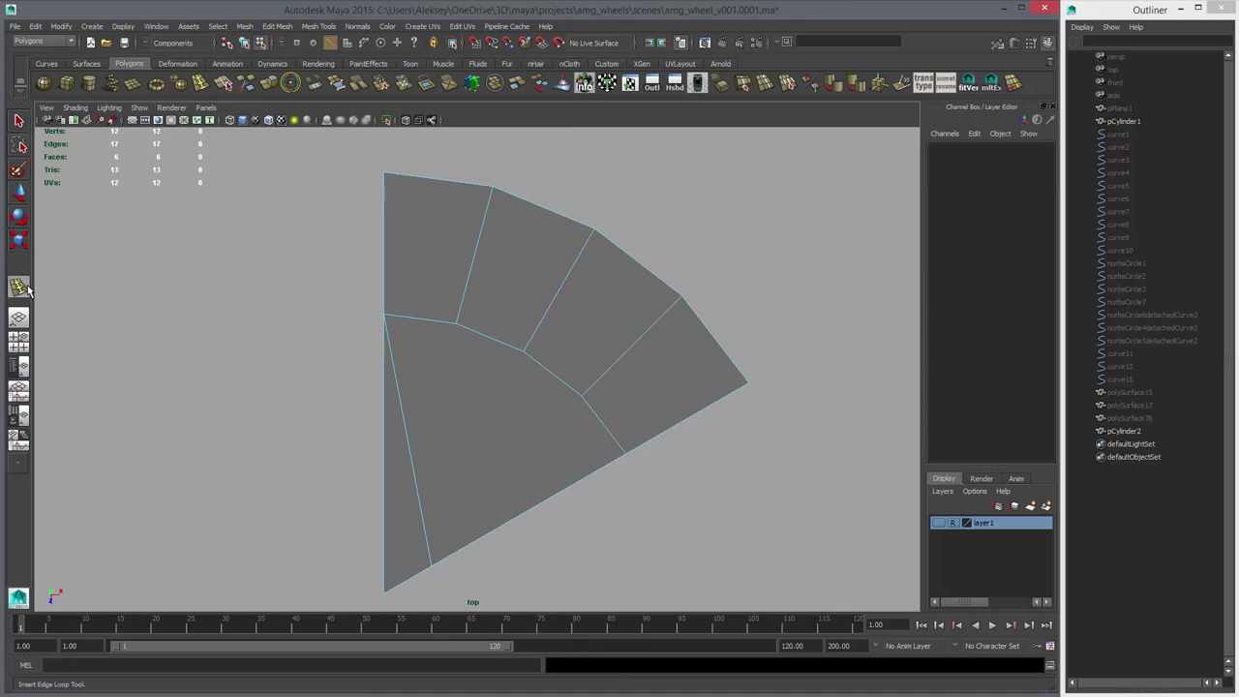
double_click(27, 288)
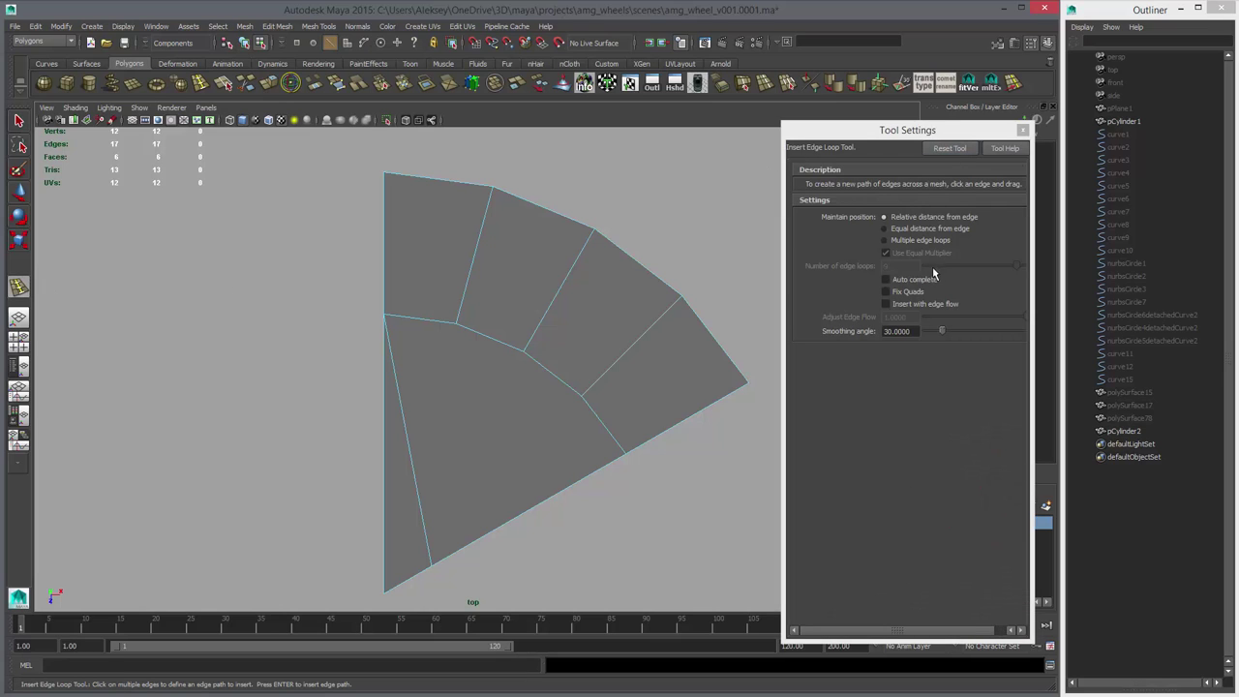
click(902, 283)
drag(487, 213, 497, 206)
drag(469, 301, 465, 312)
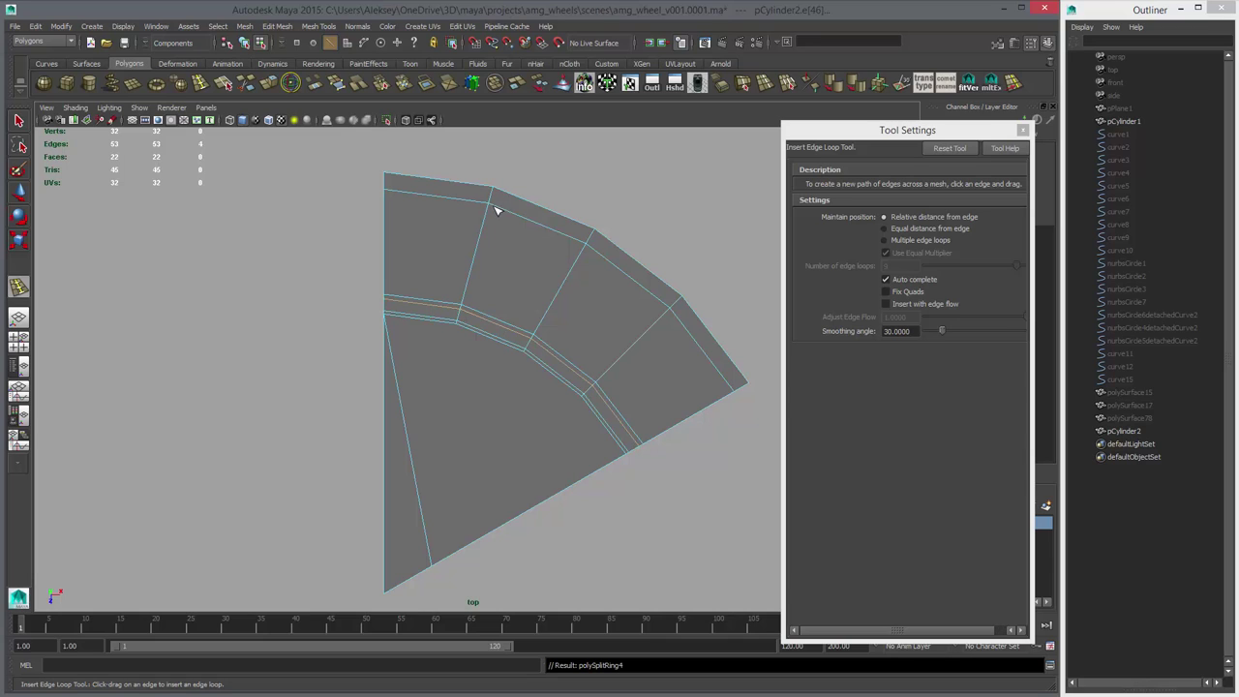
drag(492, 201, 491, 203)
alt+middle_drag(530, 344, 521, 316)
- Raise the wedge's centre tip vertex slightly along the Y axis
key(w)
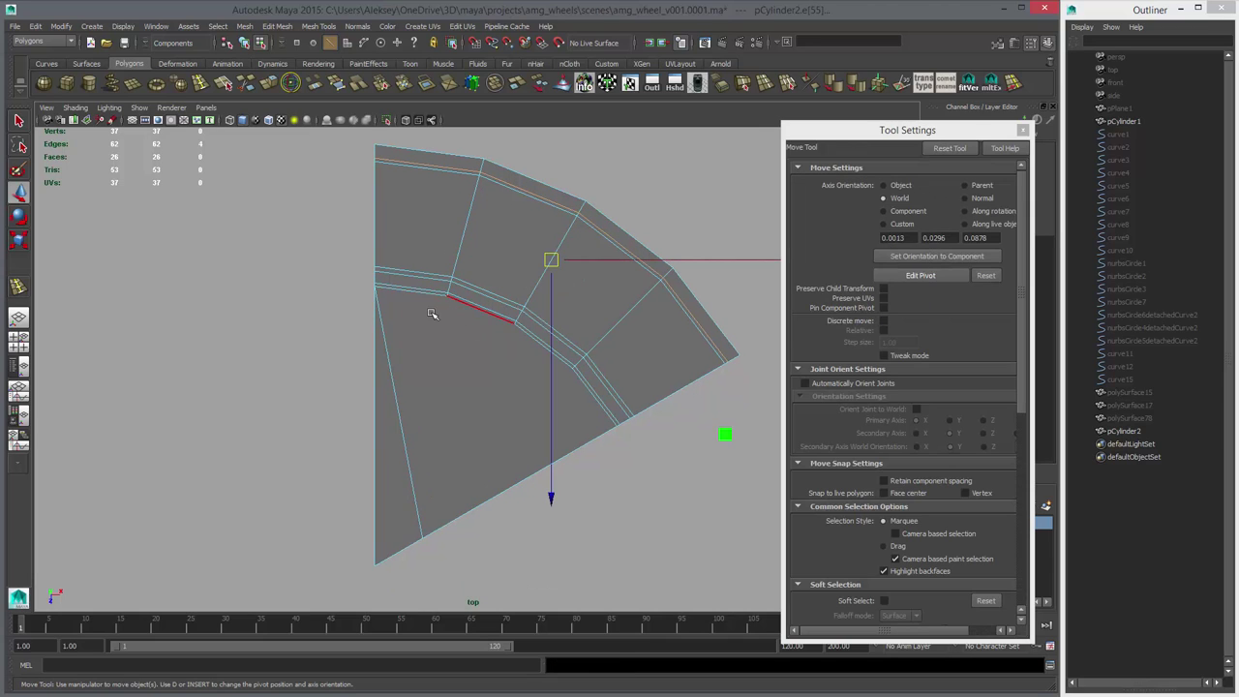
right_drag(388, 479, 326, 479)
click(374, 564)
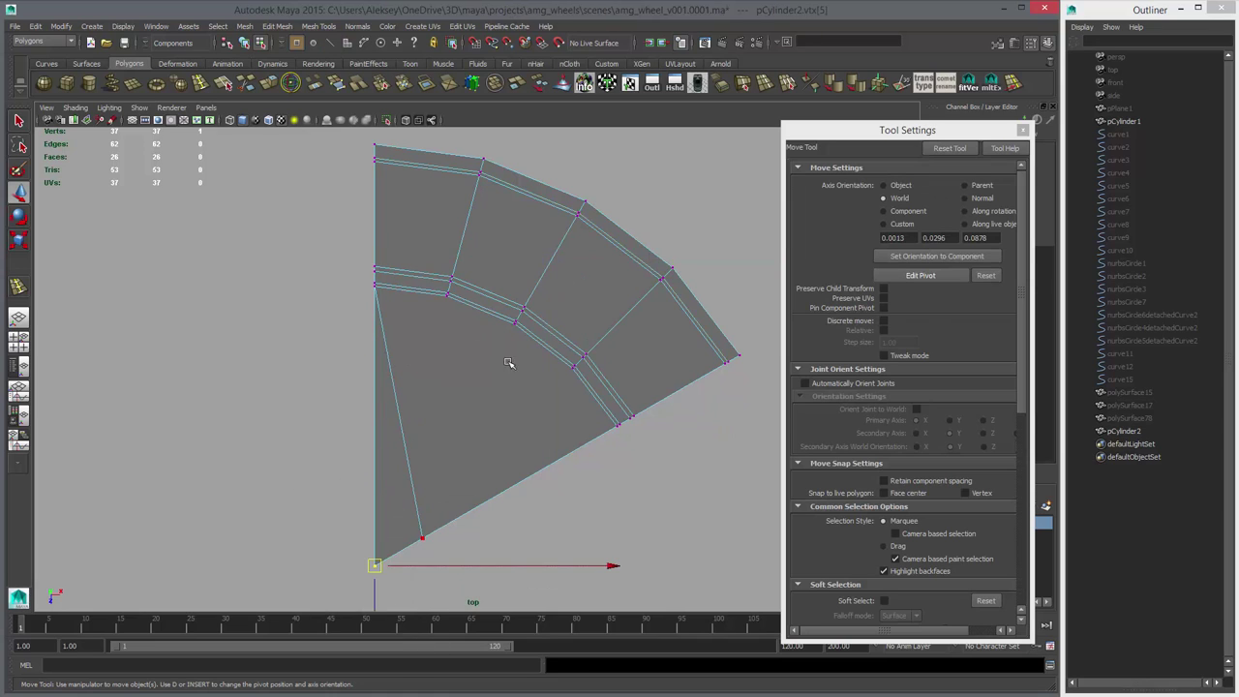
key(space)
key(space)
key(f)
alt+drag(545, 423, 502, 354)
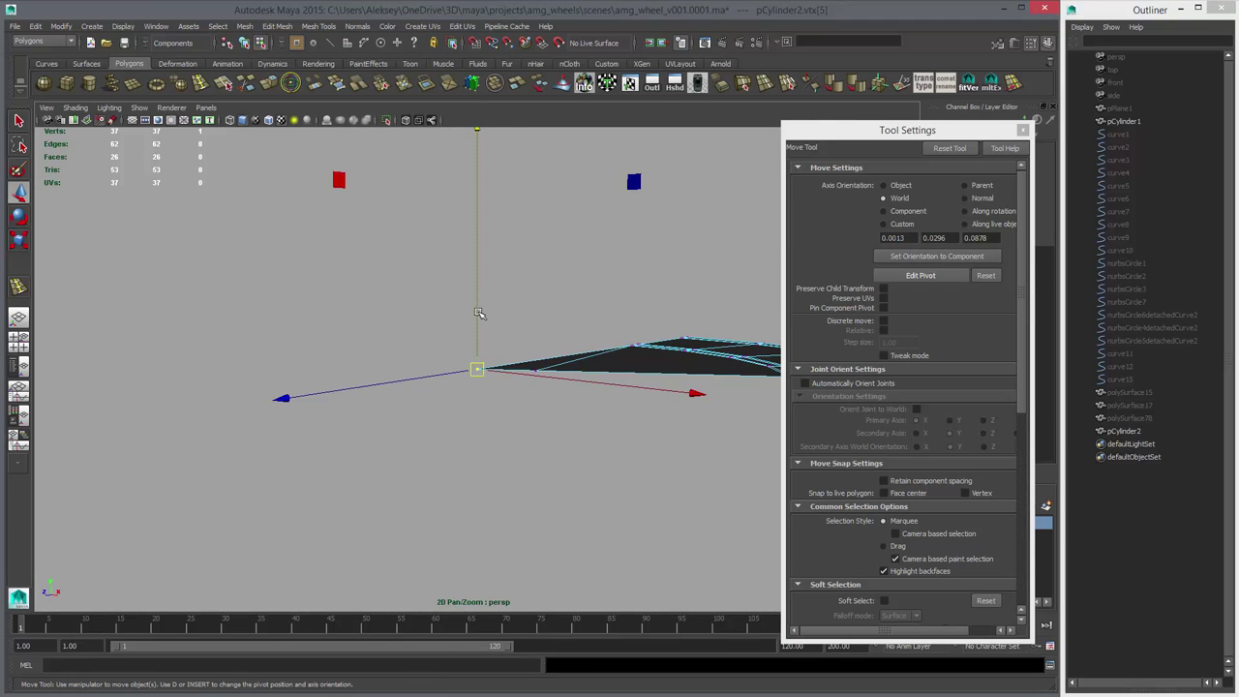
drag(478, 311, 482, 287)
alt+drag(592, 323, 474, 358)
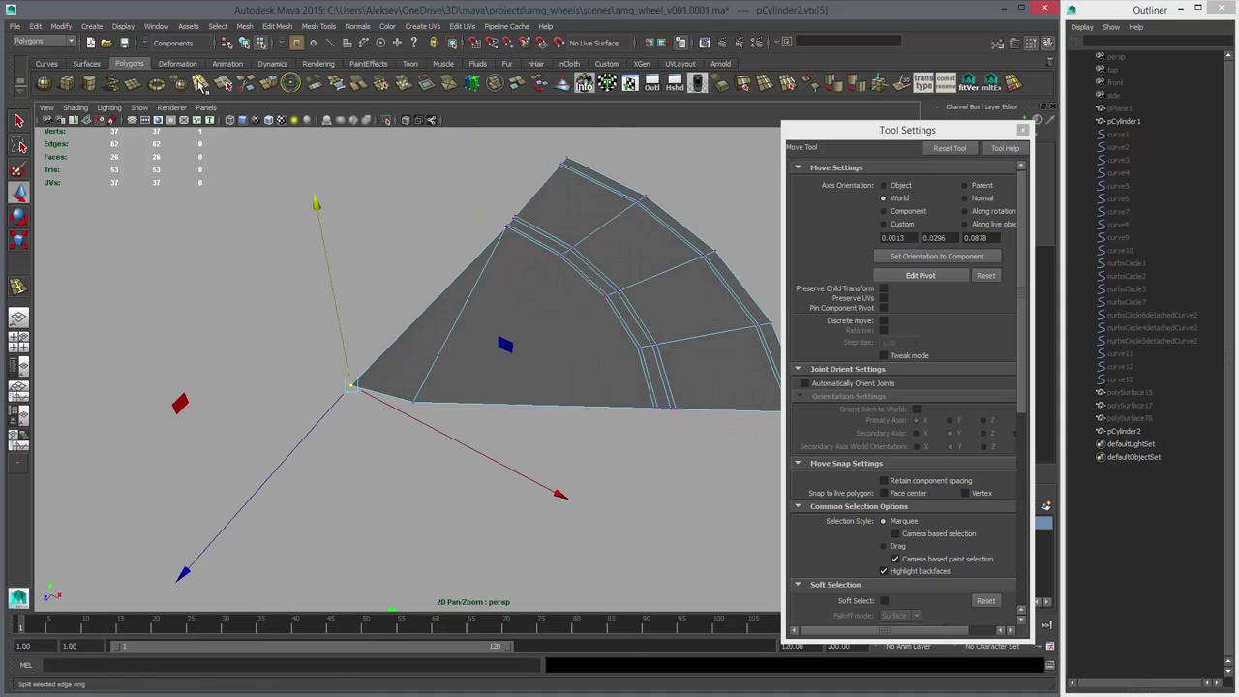
- Use Multi-Cut to add a support edge along the diagonal's outer side, from the inner ring's corner to the slanted wedge side
click(199, 83)
alt+drag(406, 308, 507, 321)
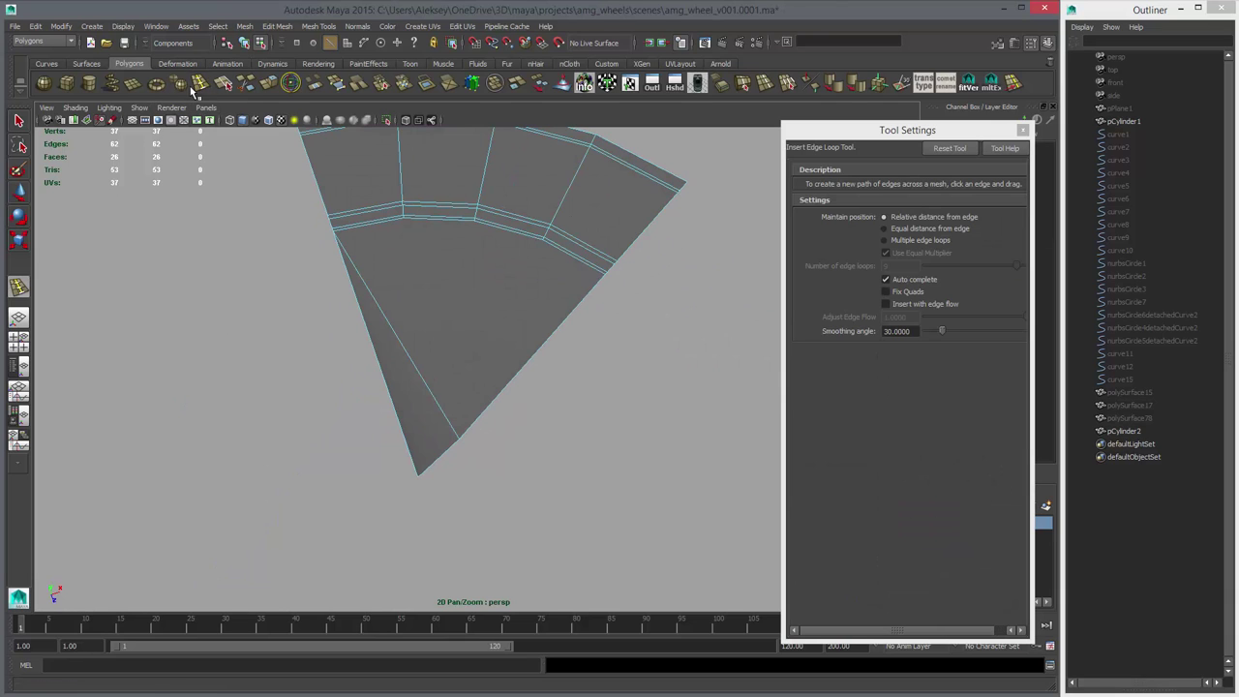
click(222, 83)
key(space)
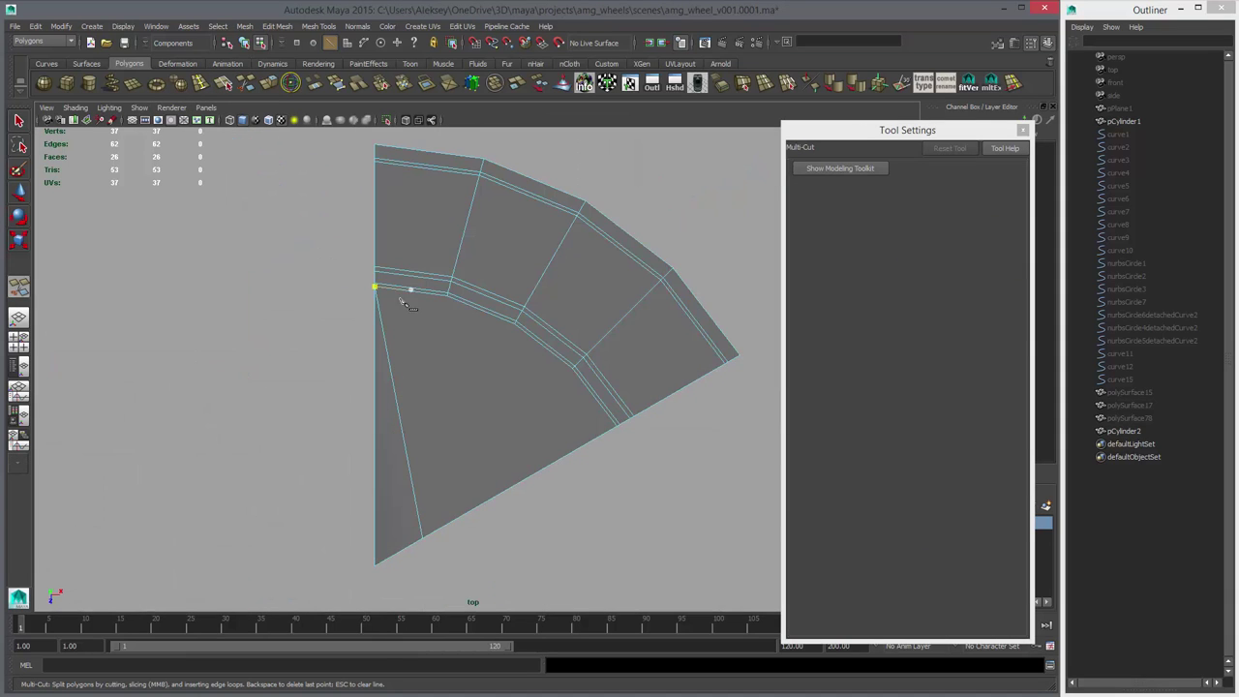
alt+middle_drag(502, 361, 517, 393)
alt+right_drag(517, 393, 751, 432)
alt+middle_drag(347, 274, 595, 427)
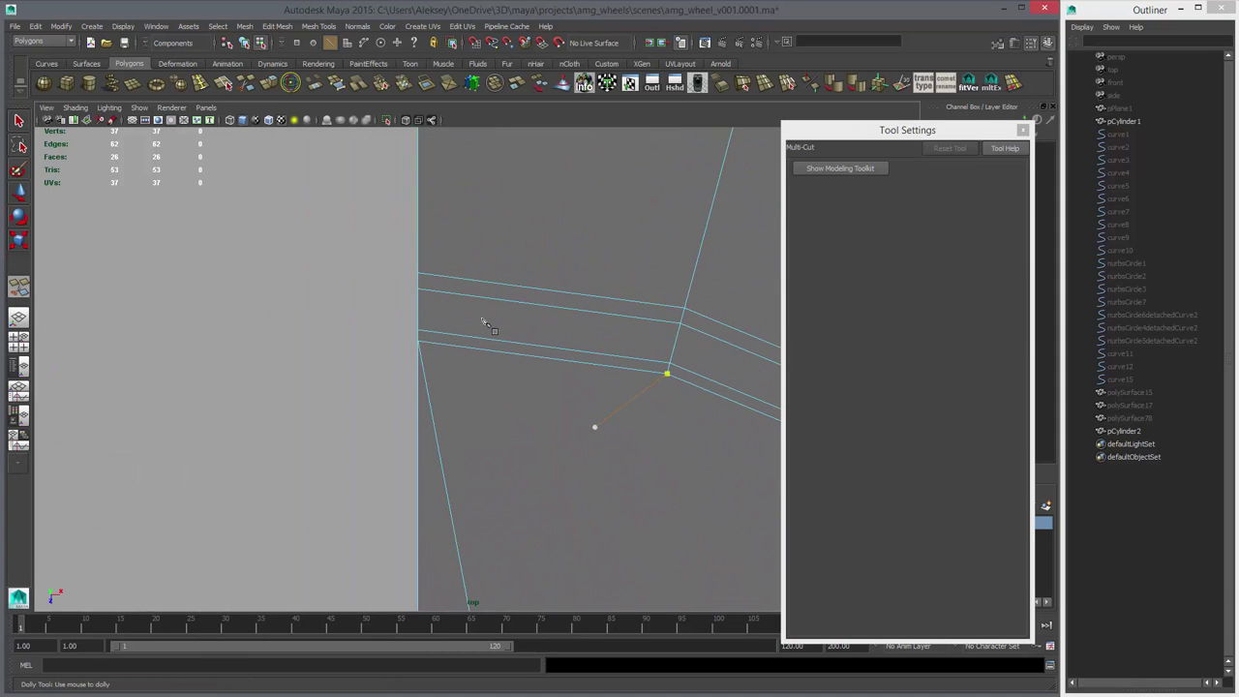
click(432, 353)
alt+middle_drag(567, 400, 519, 429)
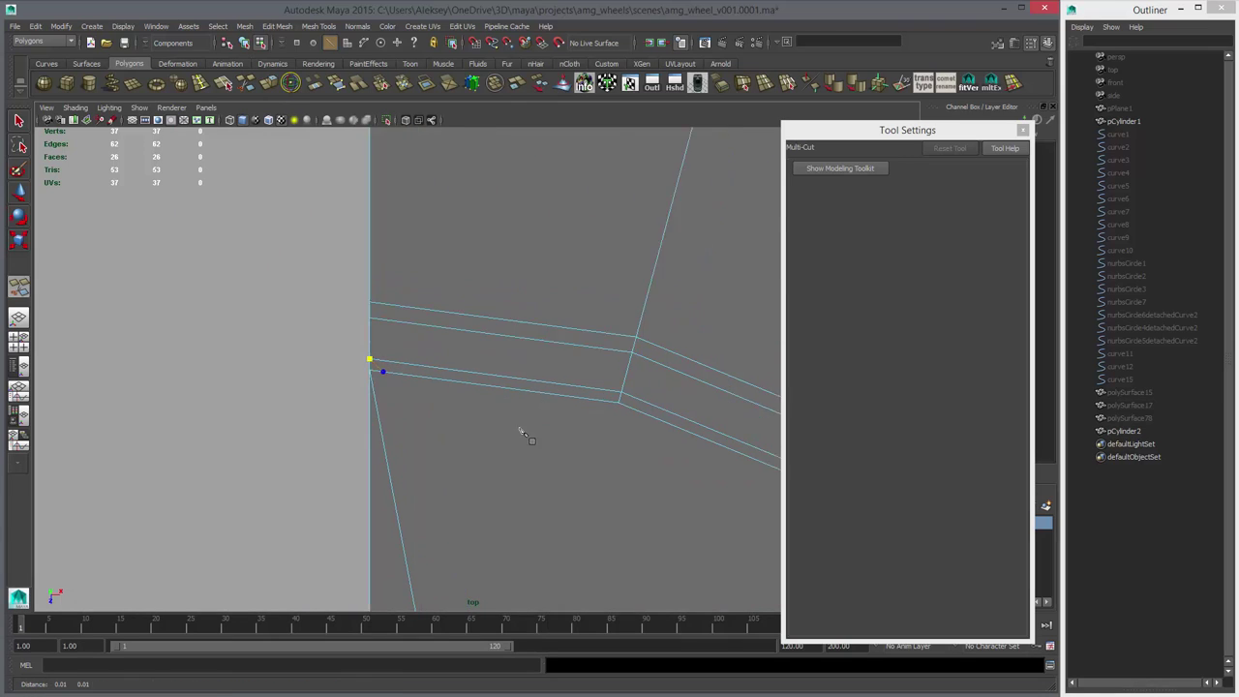
alt+right_drag(519, 429, 852, 513)
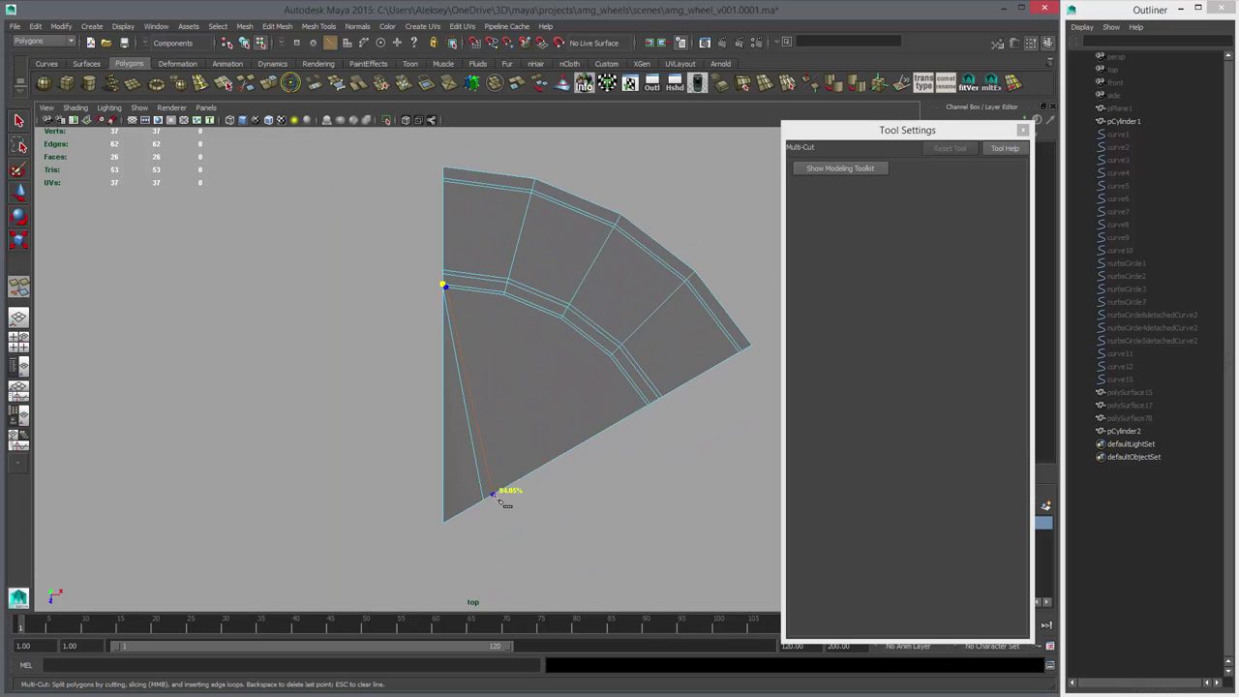
click(491, 500)
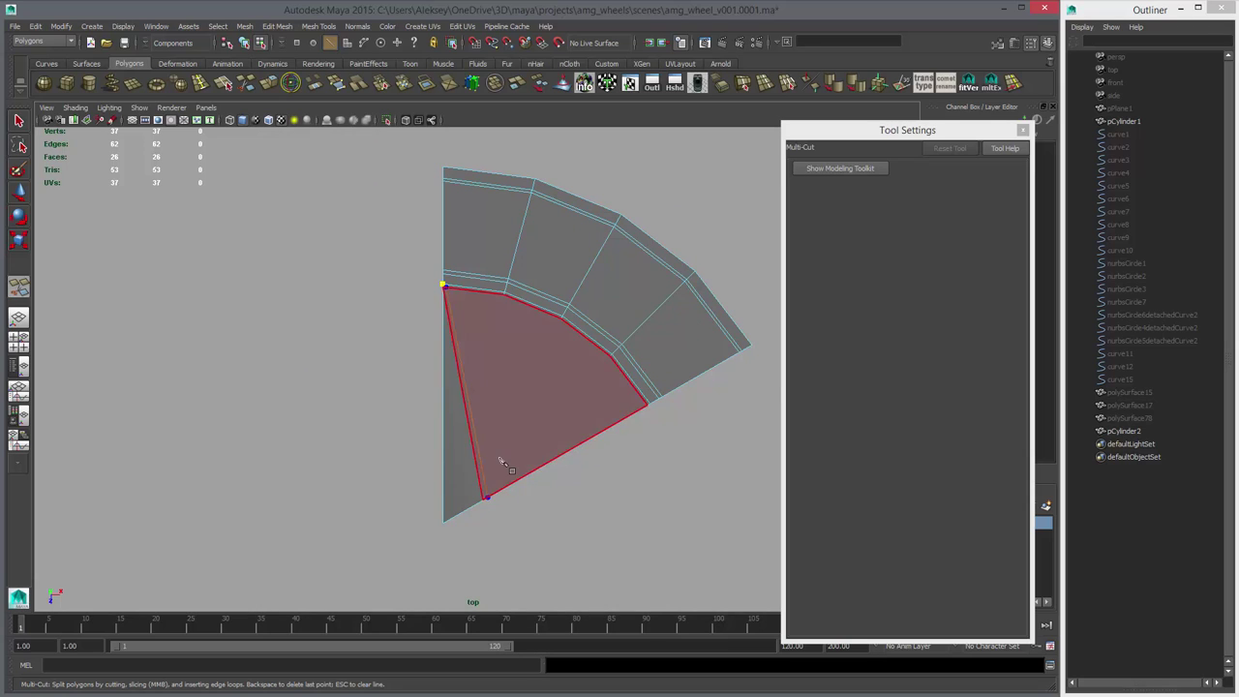
right_click(500, 461)
alt+right_drag(501, 462, 642, 505)
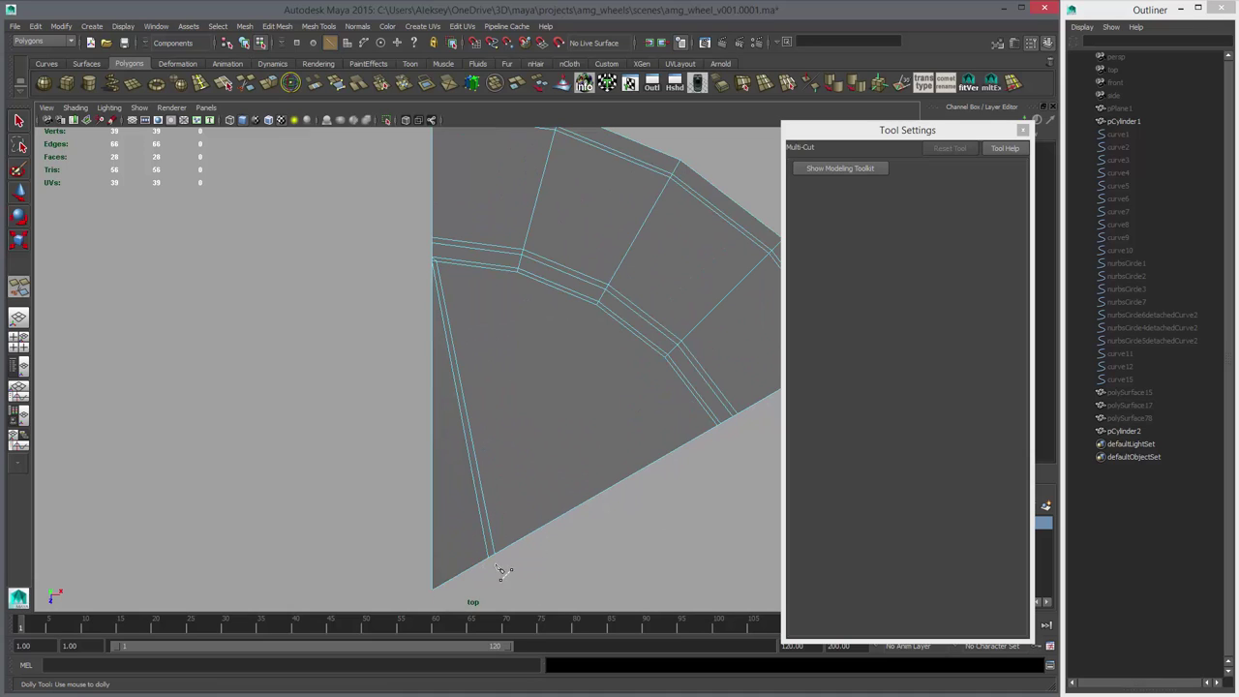
- Cut a second support edge along the diagonal's inner side and continue it across to the outer support edge at the ring corner
click(483, 564)
alt+middle_drag(455, 388, 466, 498)
alt+right_drag(466, 499, 571, 523)
drag(416, 460, 422, 413)
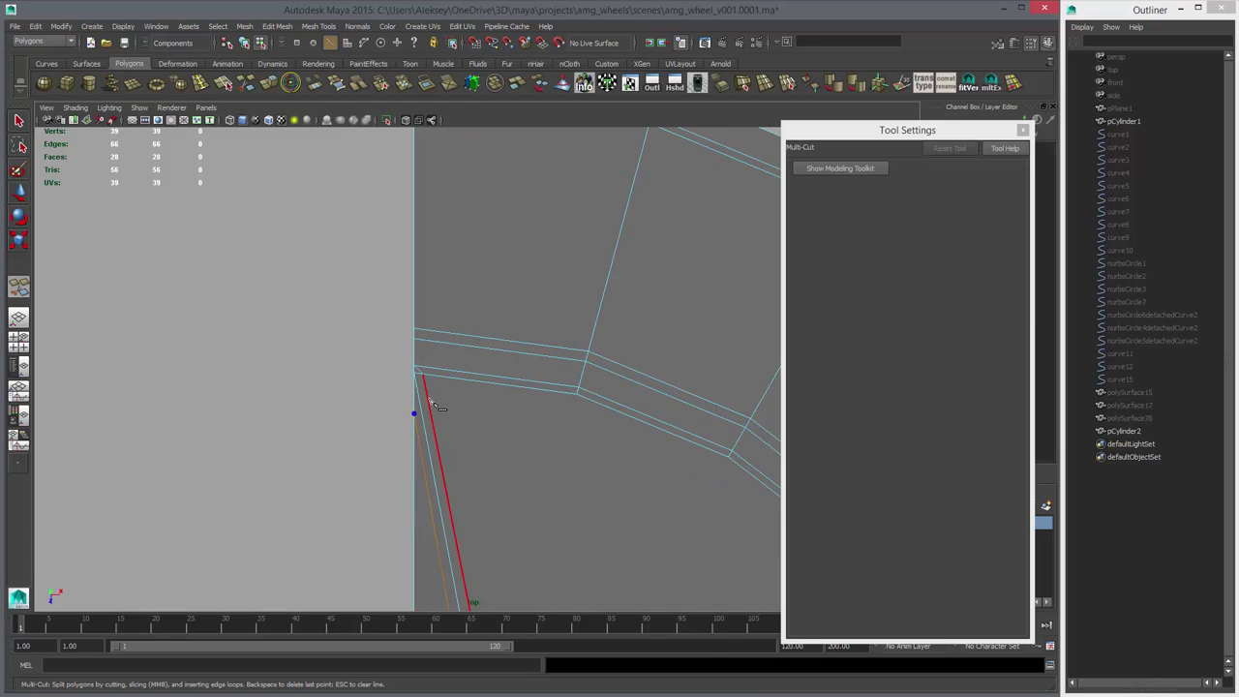
click(424, 375)
right_click(476, 434)
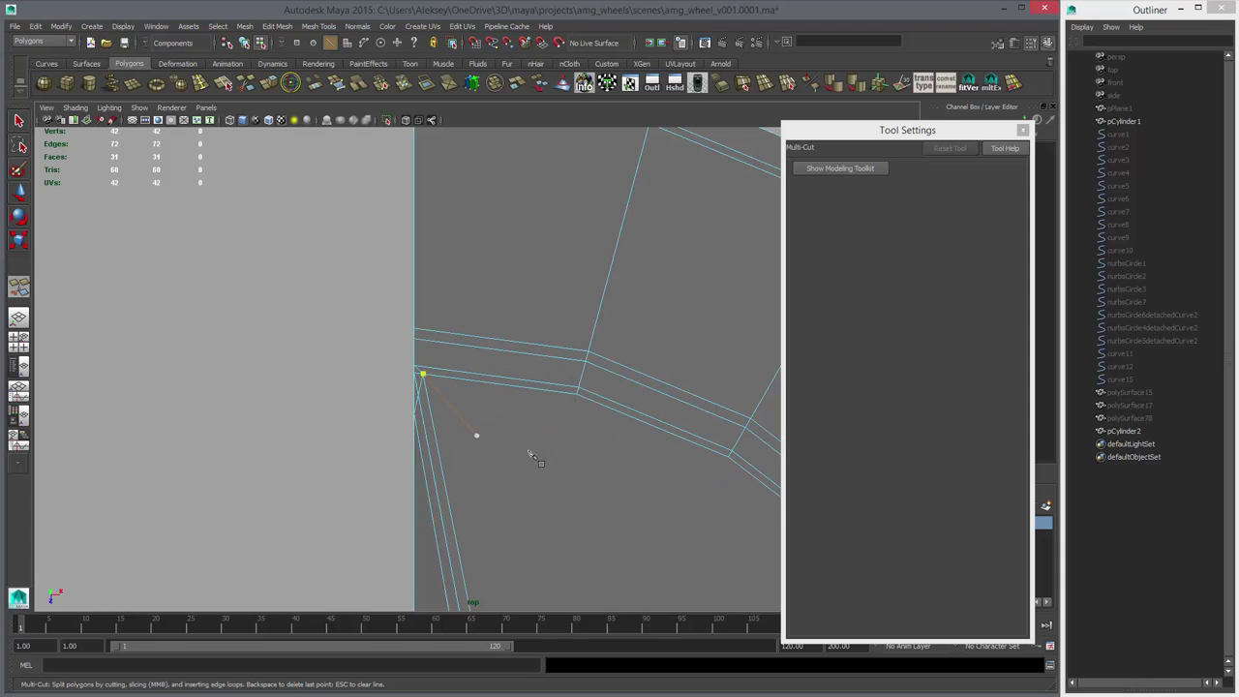
- Cut a support edge parallel to the slanted wedge side, from the straight side near the tip to the inner ring
alt+right_drag(542, 458, 500, 448)
scroll(504, 453, up, 6)
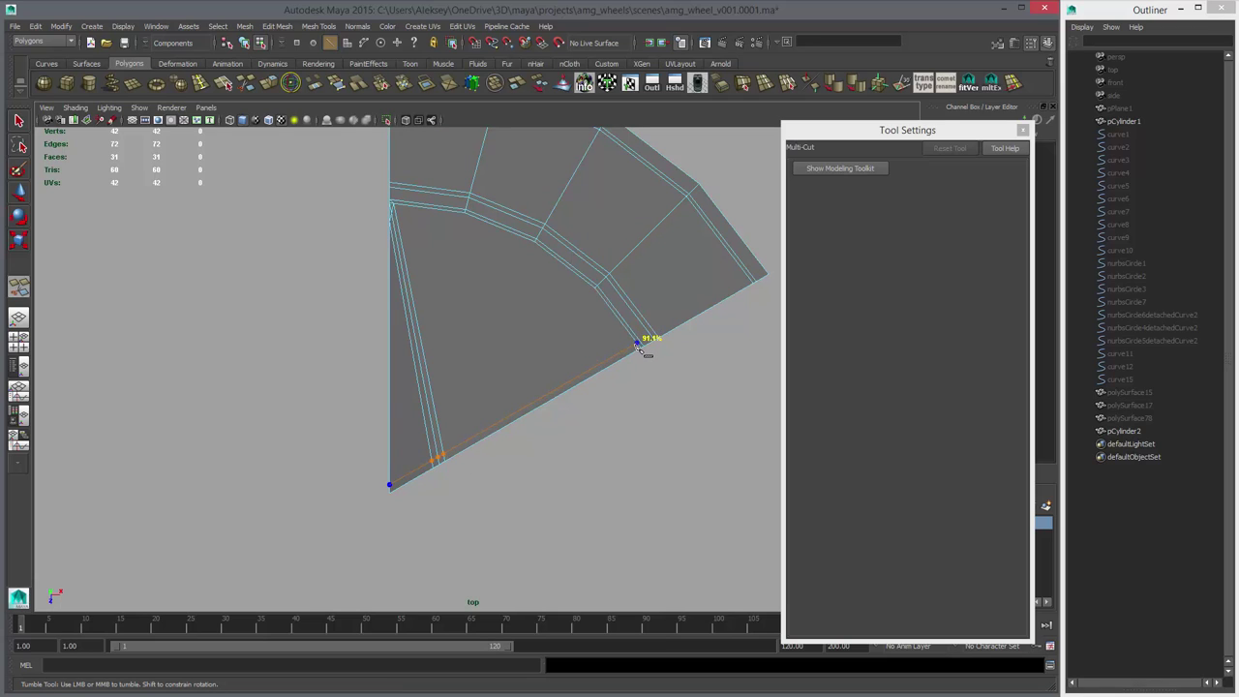
right_click(534, 356)
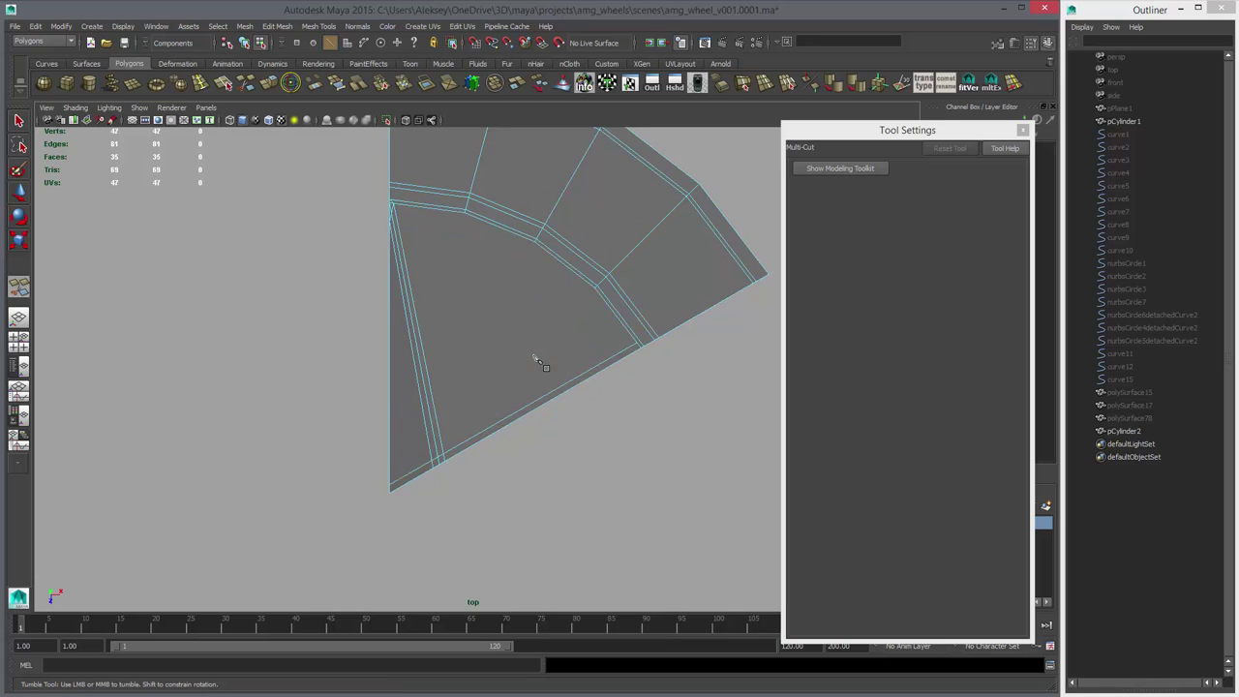
- Connect the diagonal strip's lower end to the nearest radial corner on the inner ring and remove the parallel support segment beyond the strip
click(450, 455)
key(Return)
alt+right_drag(474, 317, 536, 360)
key(w)
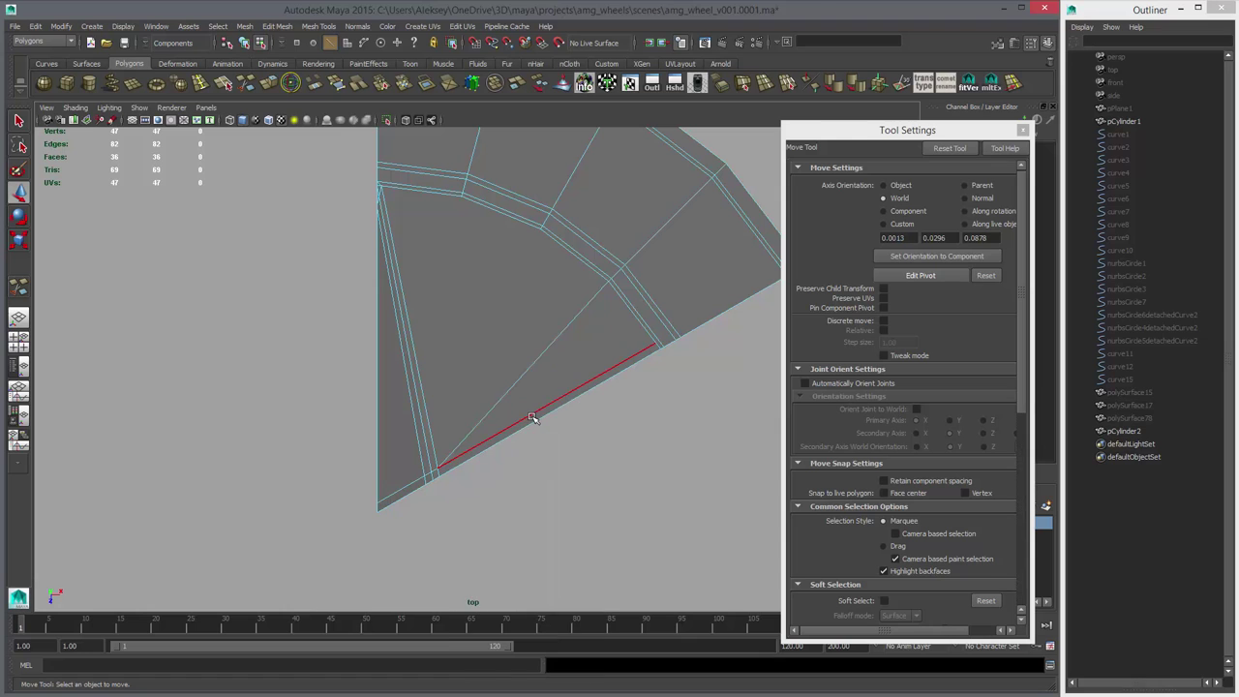
click(532, 416)
key(ctrl+Delete)
- In the perspective view, cut a support edge along the wedge's straight side from near the tip to the inner ring corner
alt+middle_drag(555, 318, 540, 371)
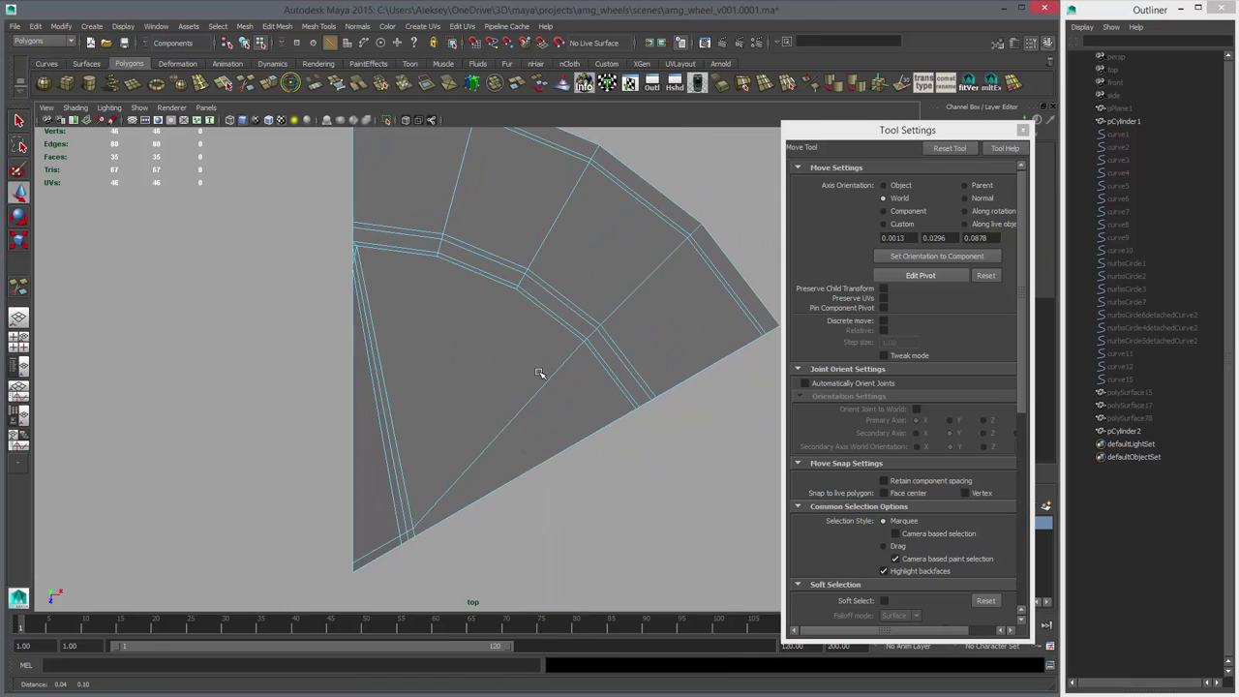
key(space)
key(space)
alt+drag(622, 296, 491, 314)
alt+right_drag(492, 315, 517, 362)
alt+drag(517, 362, 346, 384)
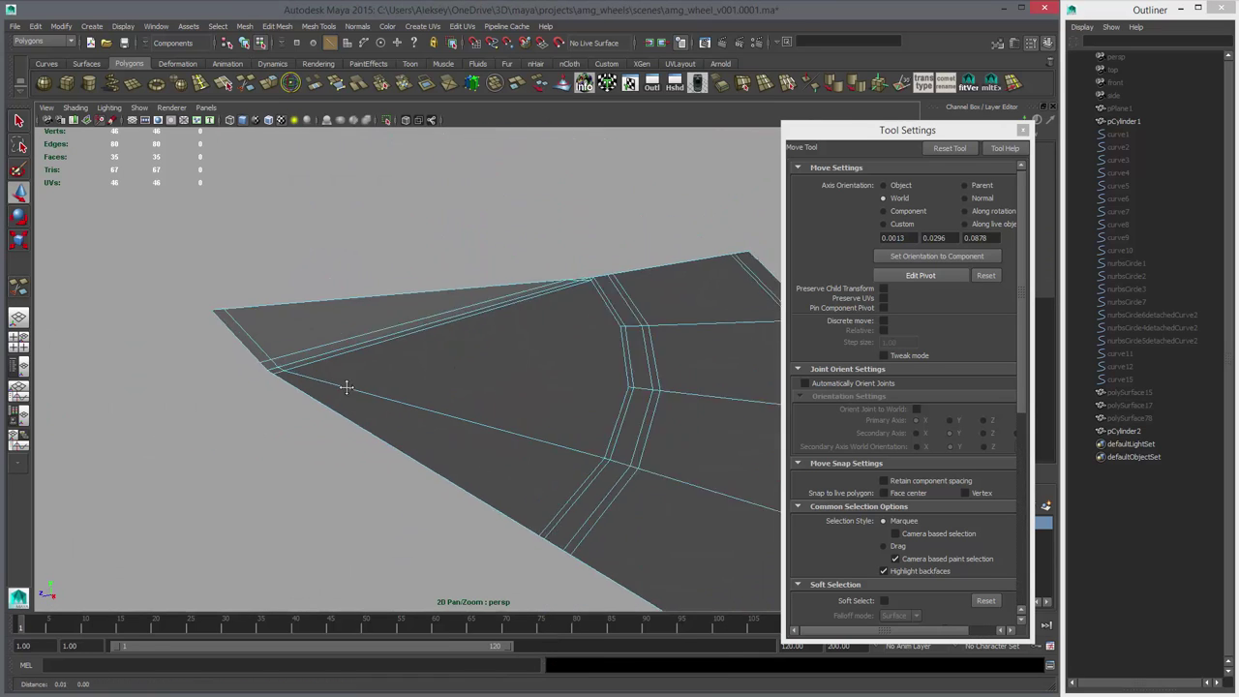
alt+drag(658, 372, 555, 385)
alt+right_drag(556, 385, 442, 382)
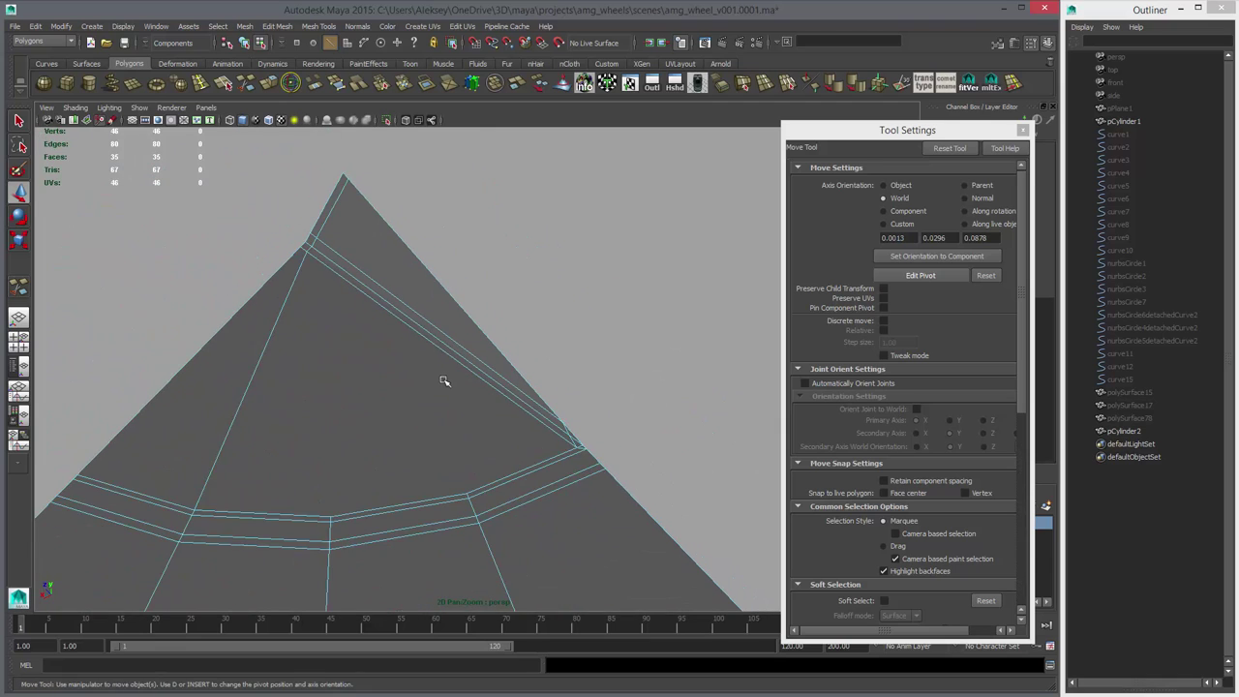
alt+drag(442, 382, 440, 407)
click(240, 84)
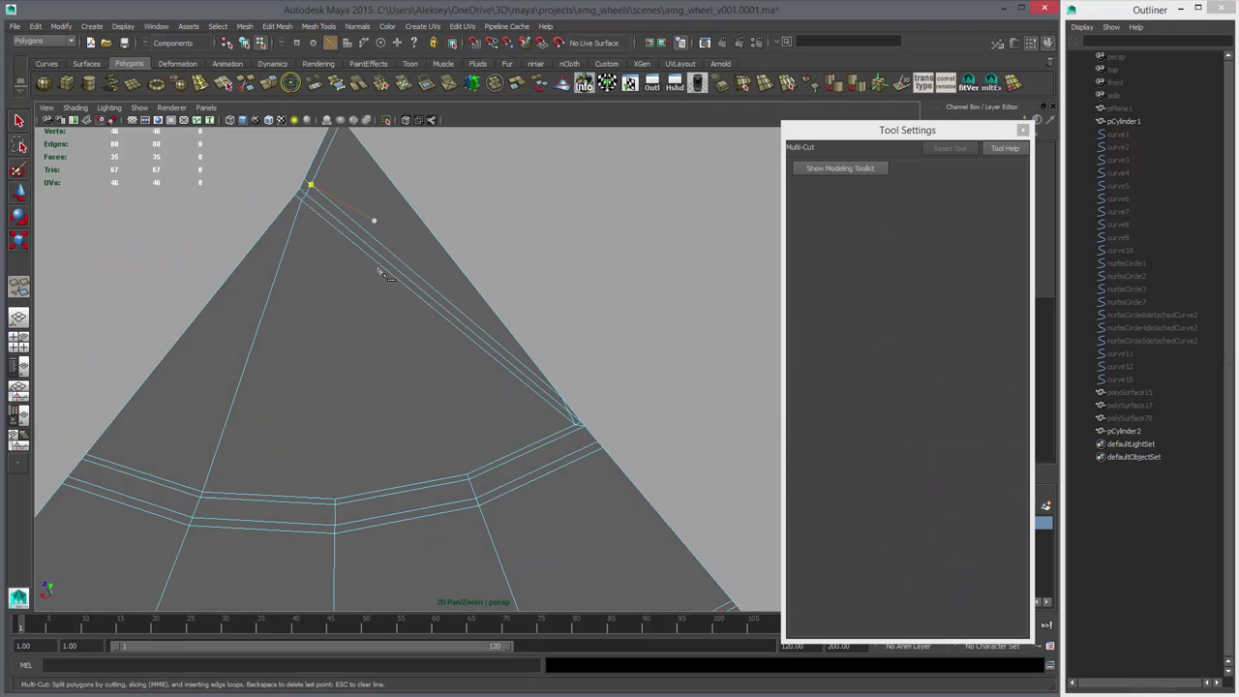
alt+middle_drag(379, 271, 390, 280)
alt+middle_drag(494, 370, 450, 283)
alt+drag(512, 398, 484, 371)
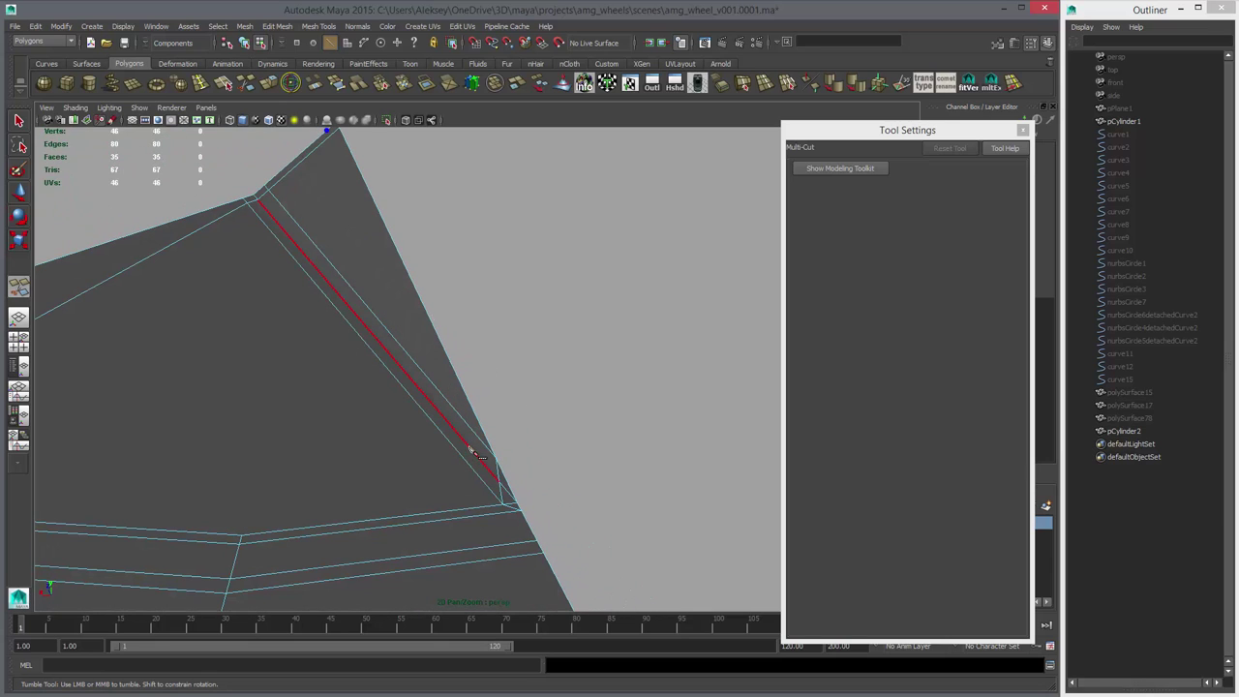
drag(471, 448, 555, 539)
right_click(425, 403)
drag(426, 410, 503, 504)
alt+drag(439, 476, 399, 480)
- Delete the two small surplus edges where the diagonal strip meets the inner ring corner
key(w)
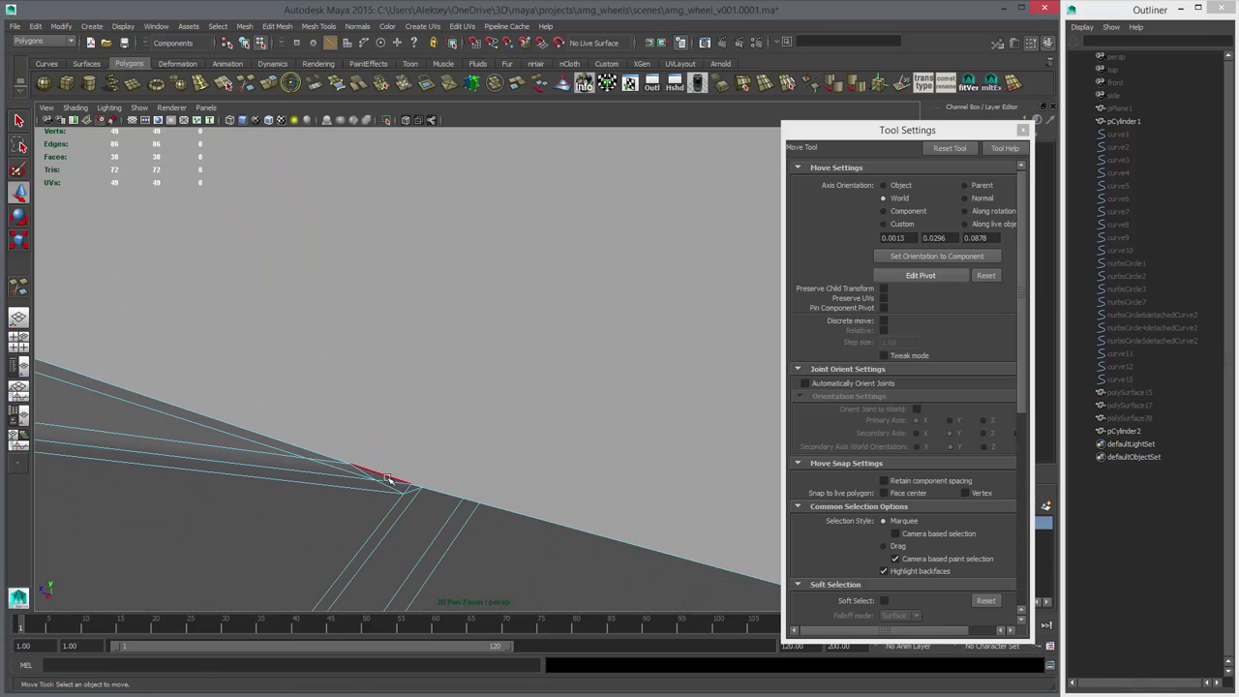
right_drag(389, 479, 387, 451)
click(363, 471)
key(q)
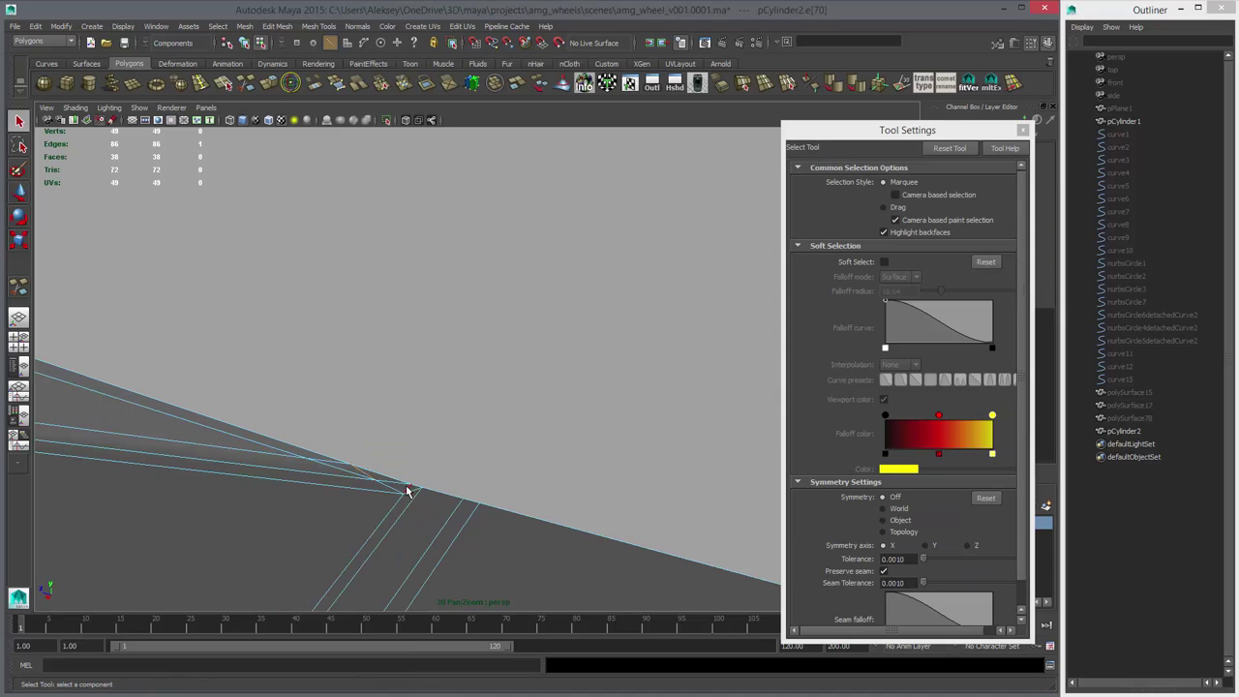
shift+click(411, 496)
key(ctrl+z)
shift+click(407, 492)
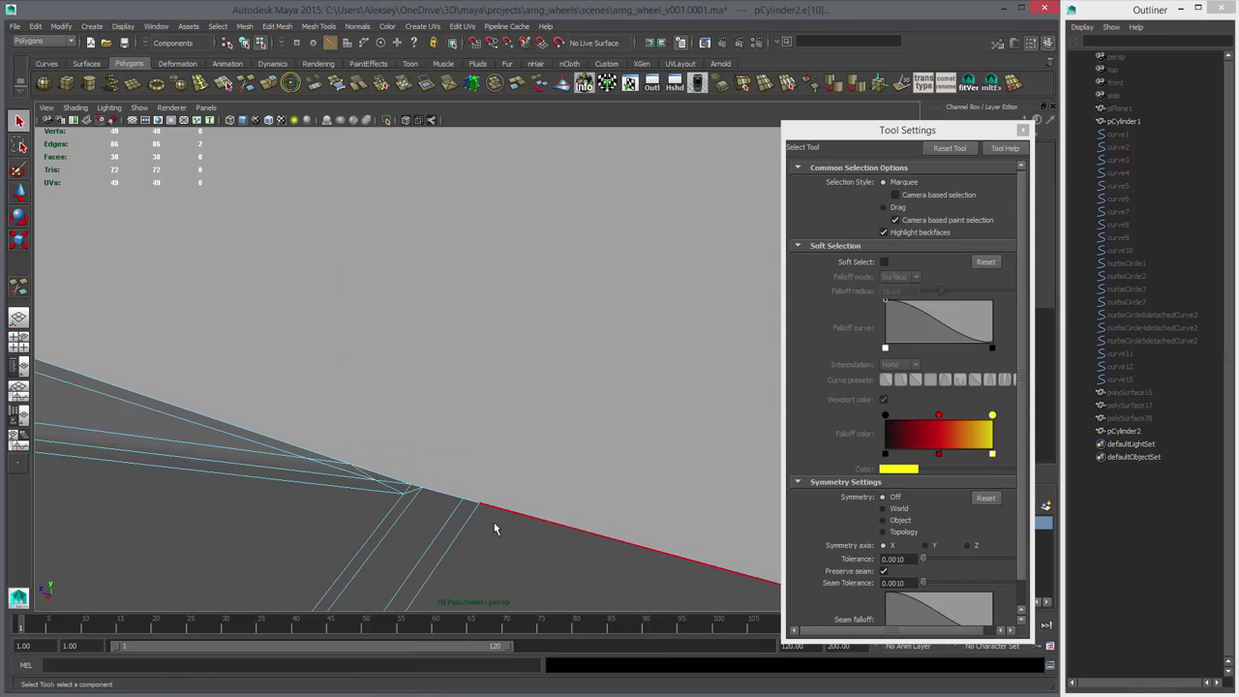
key(Delete)
- Return to object mode and select the re-cut cap wedge
right_drag(401, 478, 445, 465)
alt+right_drag(491, 499, 440, 471)
click(440, 476)
alt+drag(439, 476, 383, 418)
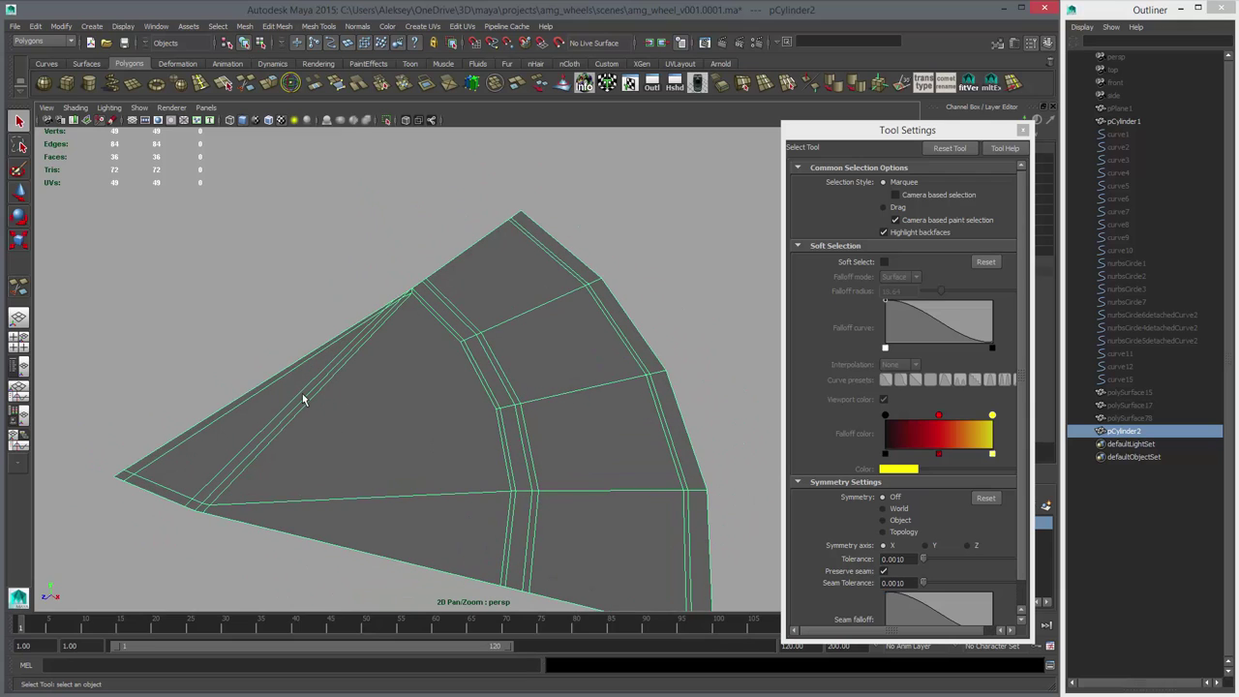
- Cut an edge with Multi-Cut from an inner ring corner across the radial edge to the wedge's slanted side and preview it smoothed
alt+drag(445, 412, 540, 376)
alt+right_drag(540, 375, 420, 326)
alt+middle_drag(420, 326, 347, 248)
alt+right_drag(346, 249, 403, 343)
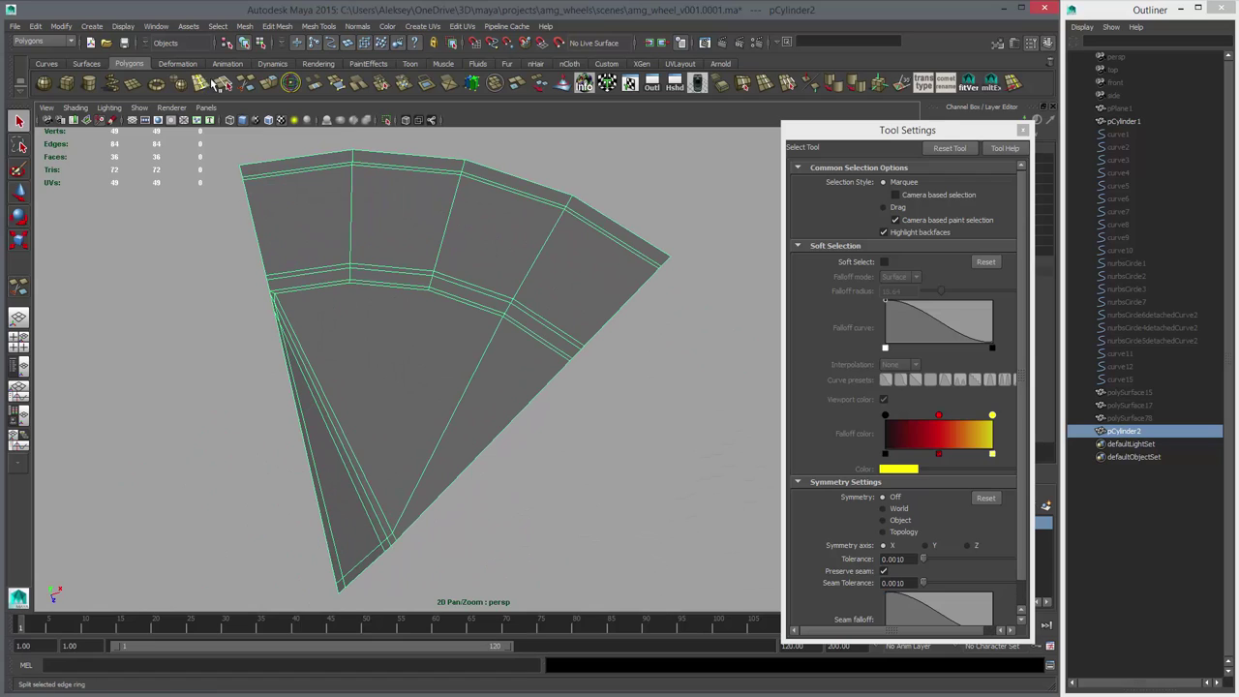
click(223, 83)
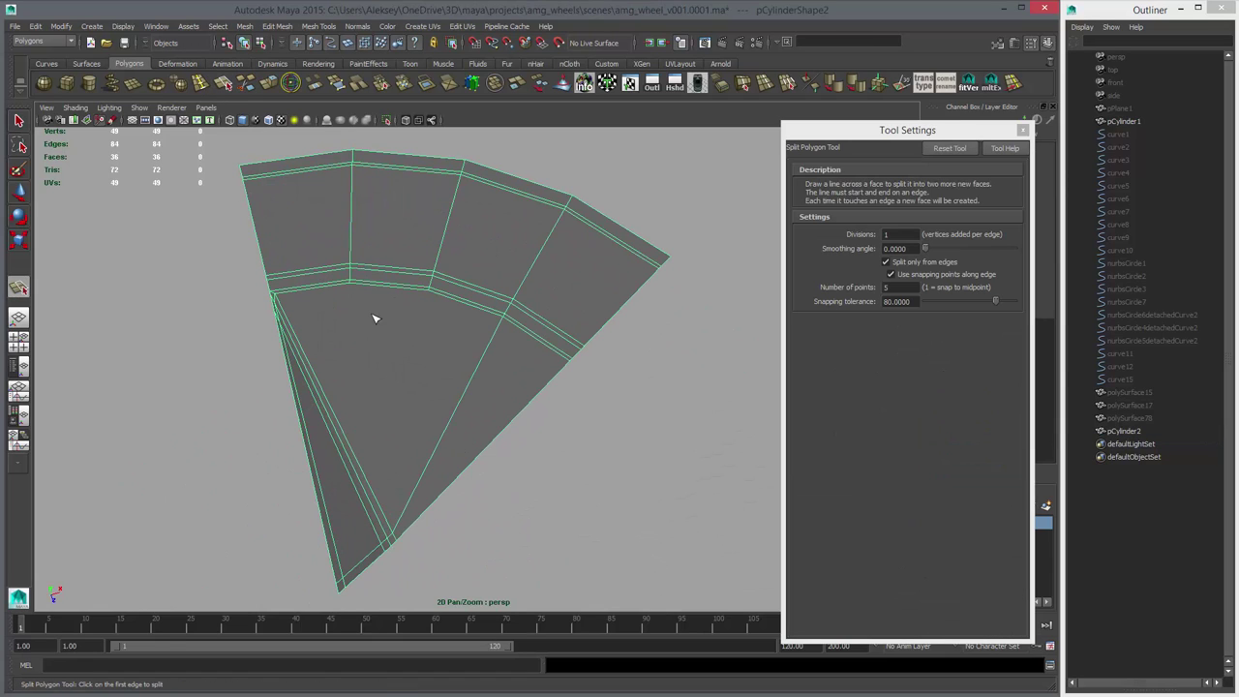
click(246, 83)
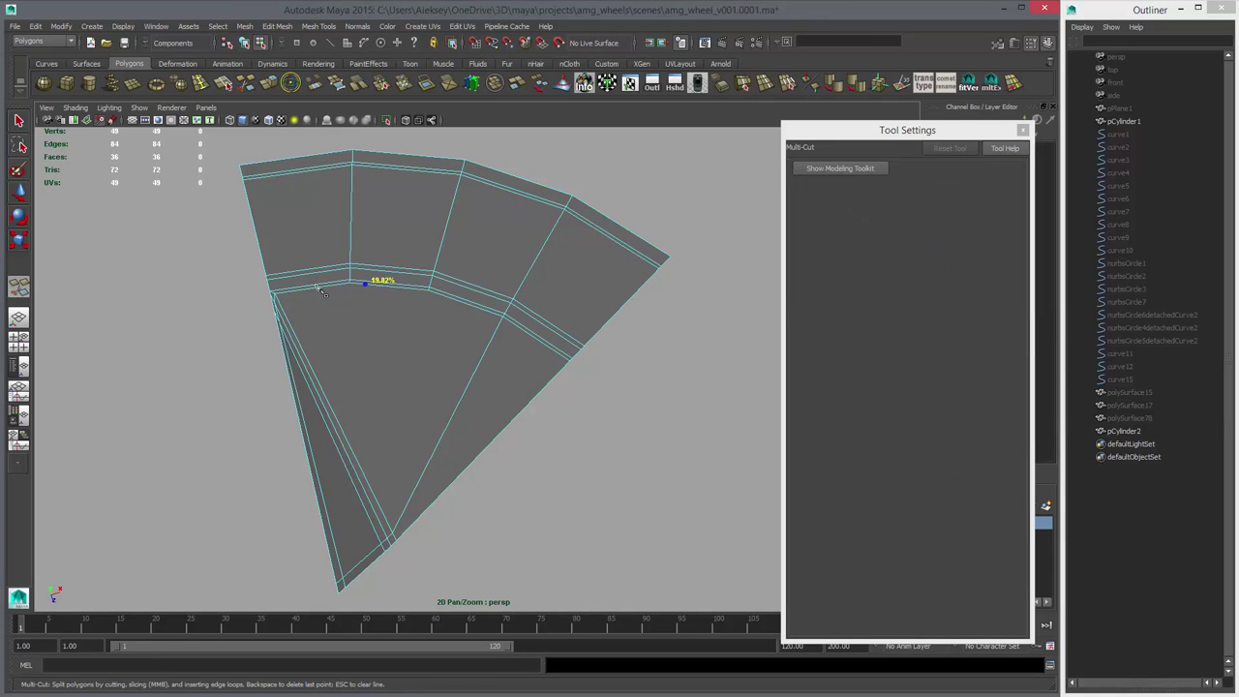
click(349, 282)
right_click(498, 388)
key(w)
alt+drag(498, 391, 509, 423)
key(3)
key(1)
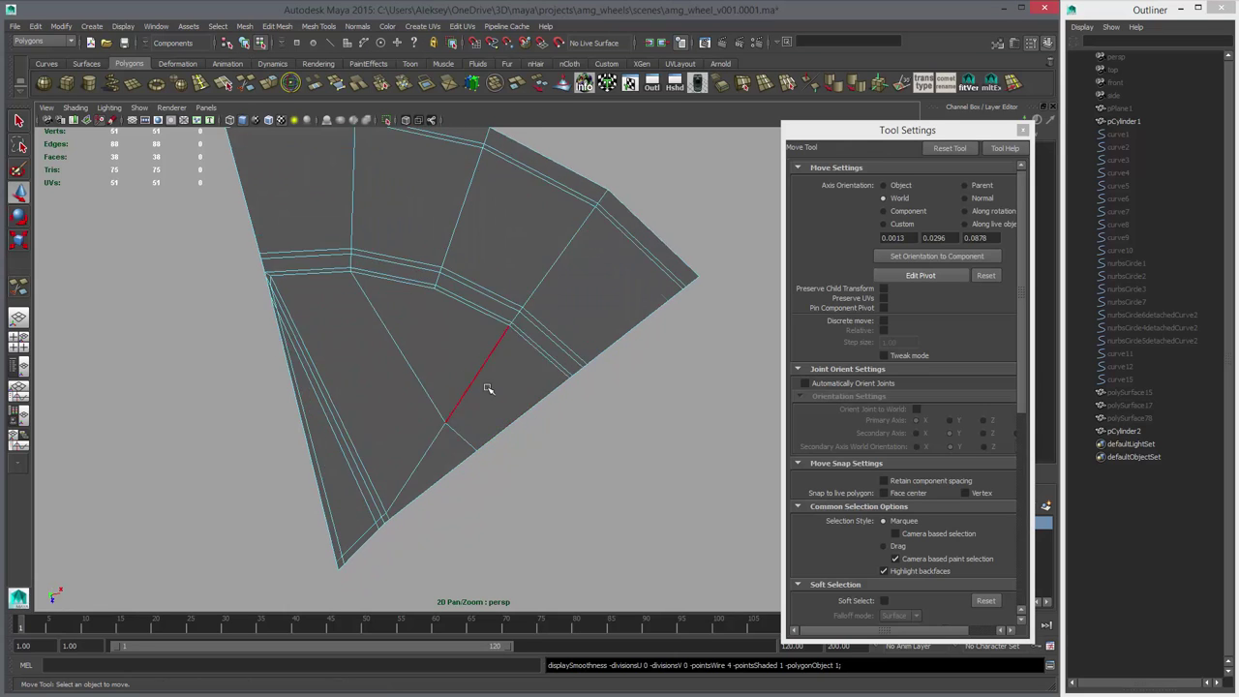
- Insert a support edge loop along the inner ring band, close to its inside border
alt+drag(339, 382, 449, 348)
alt+right_drag(381, 412, 545, 448)
alt+drag(545, 448, 586, 412)
alt+right_drag(585, 436, 668, 491)
click(203, 83)
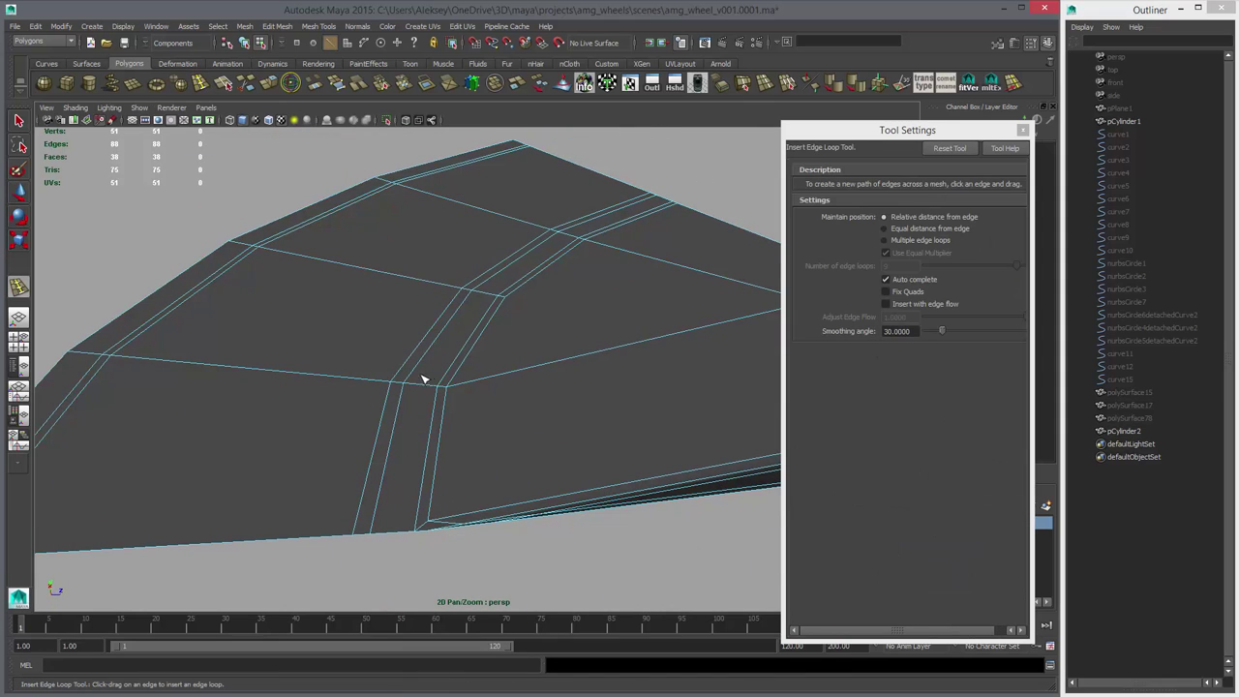
drag(432, 390, 428, 386)
key(w)
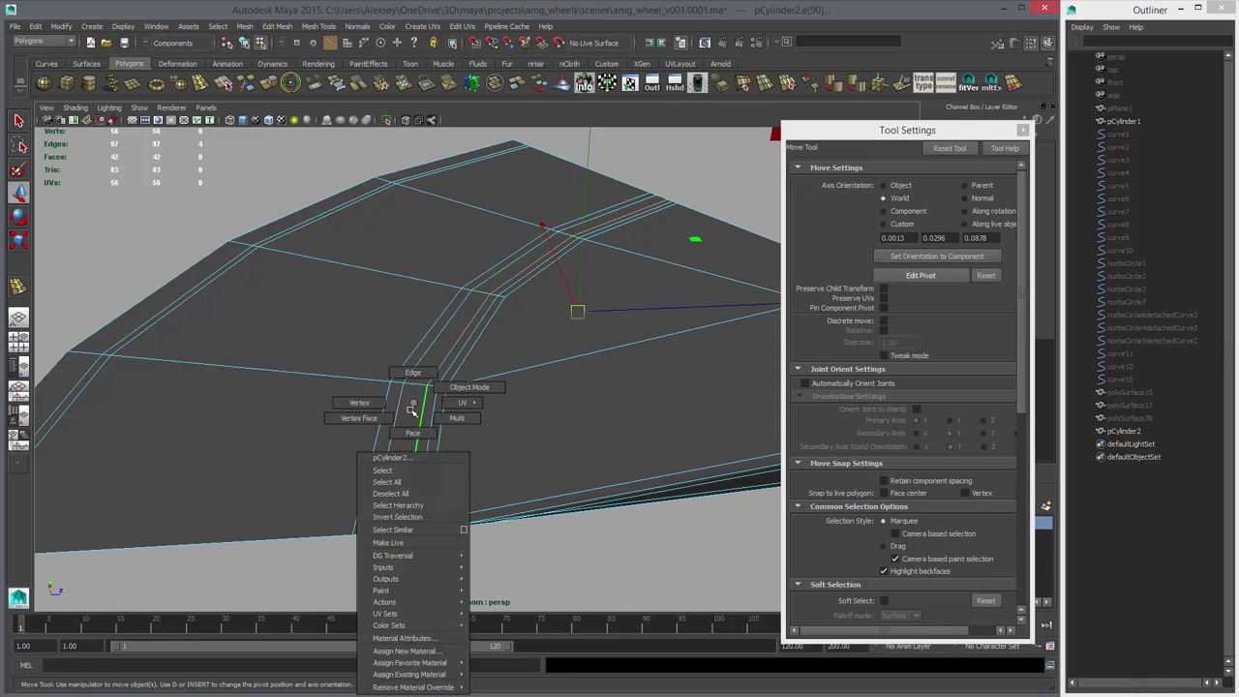
- Select the middle strip of faces along the inner ring and raise it slightly to form a ridge
right_drag(413, 405, 415, 432)
click(420, 390)
shift+click(456, 333)
click(418, 399)
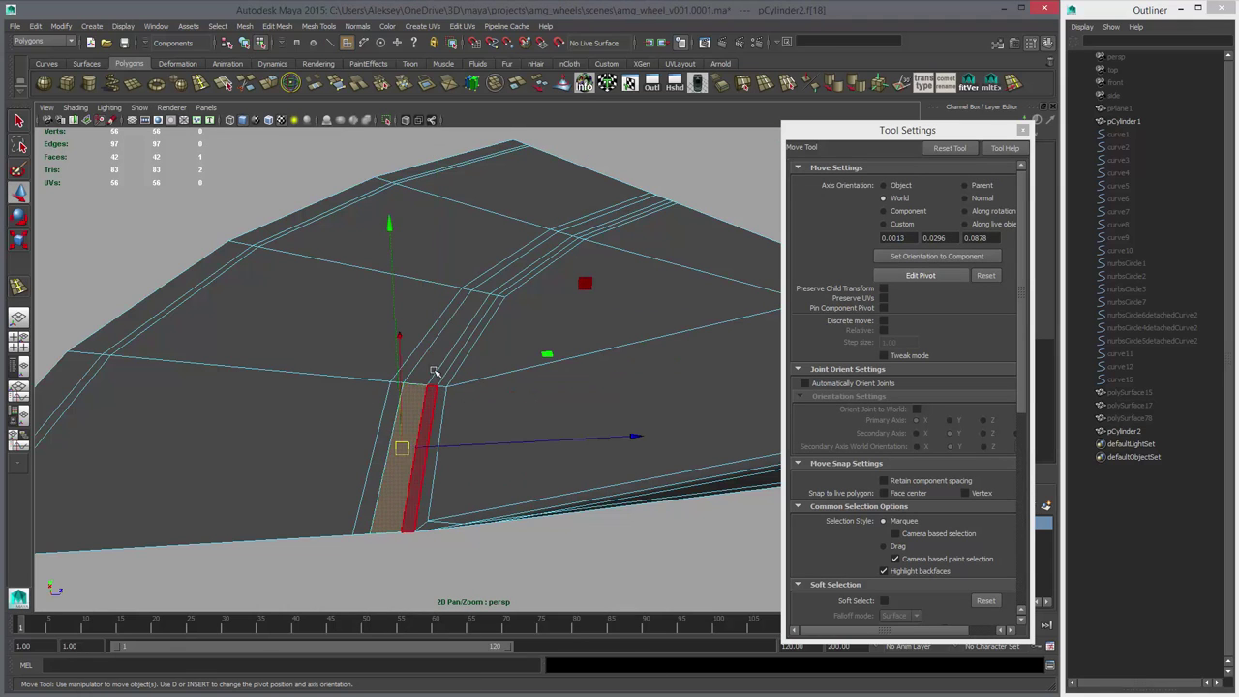
shift+double_click(434, 365)
alt+drag(448, 373, 457, 331)
drag(559, 278, 558, 271)
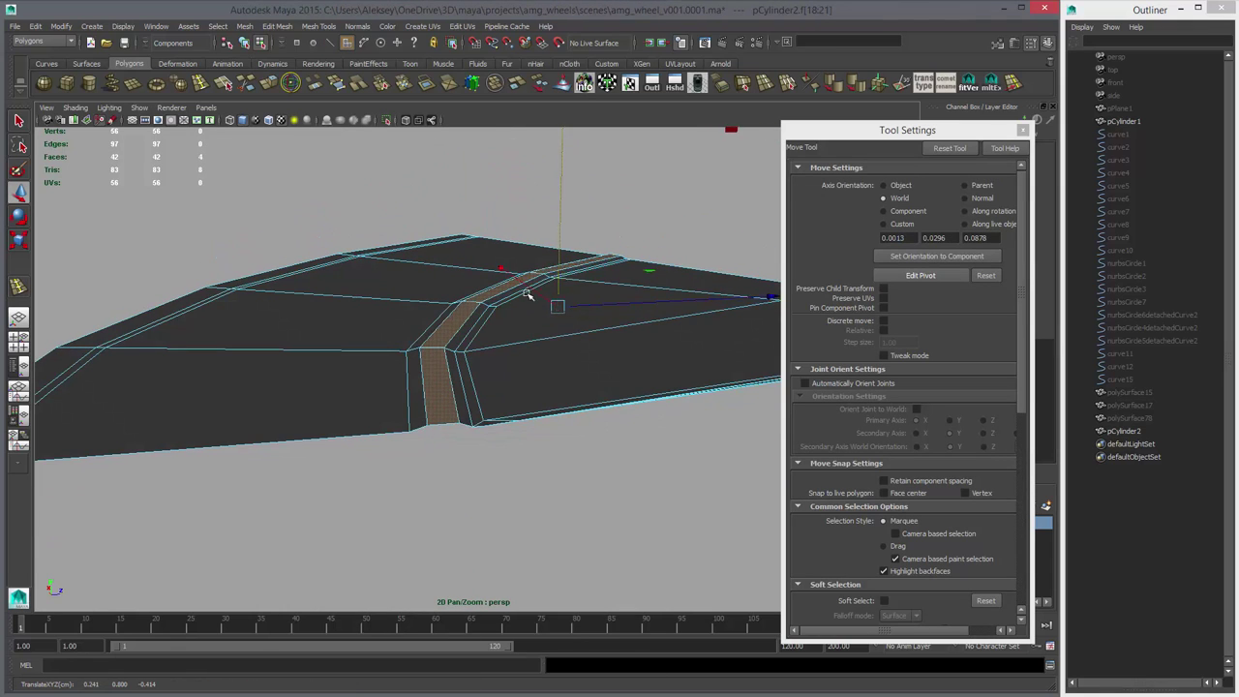
- Select the inner edge loop of the outer rim band and lower it slightly to form a step
alt+drag(435, 363, 533, 378)
alt+drag(653, 342, 491, 343)
right_drag(446, 364, 446, 336)
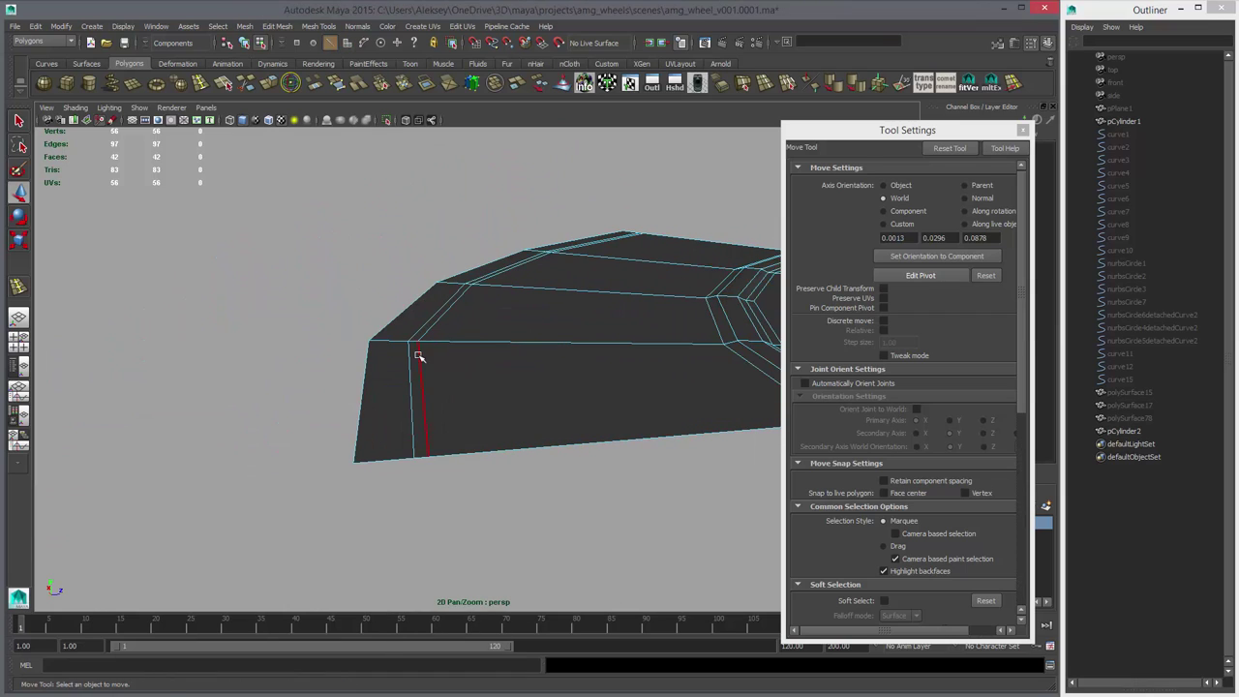
double_click(419, 358)
drag(589, 246, 588, 253)
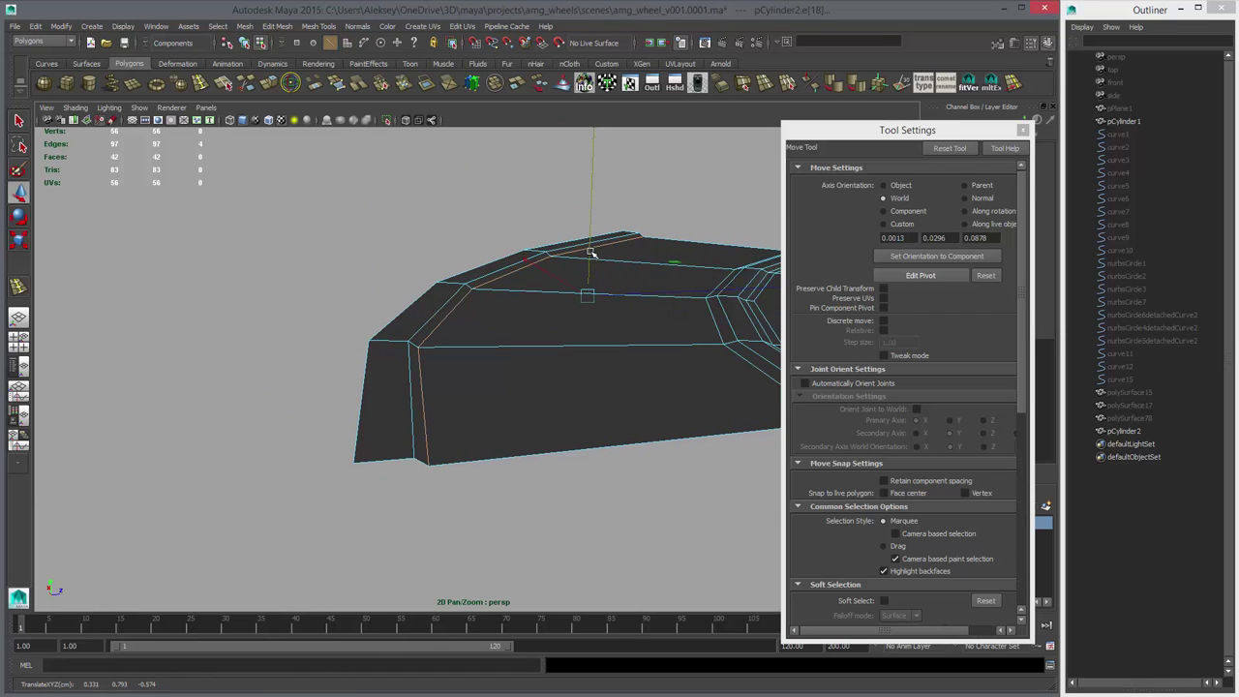
- Insert support edge loops inside the lowered step, just outside the inner ring and beside the outermost rim edge
click(201, 84)
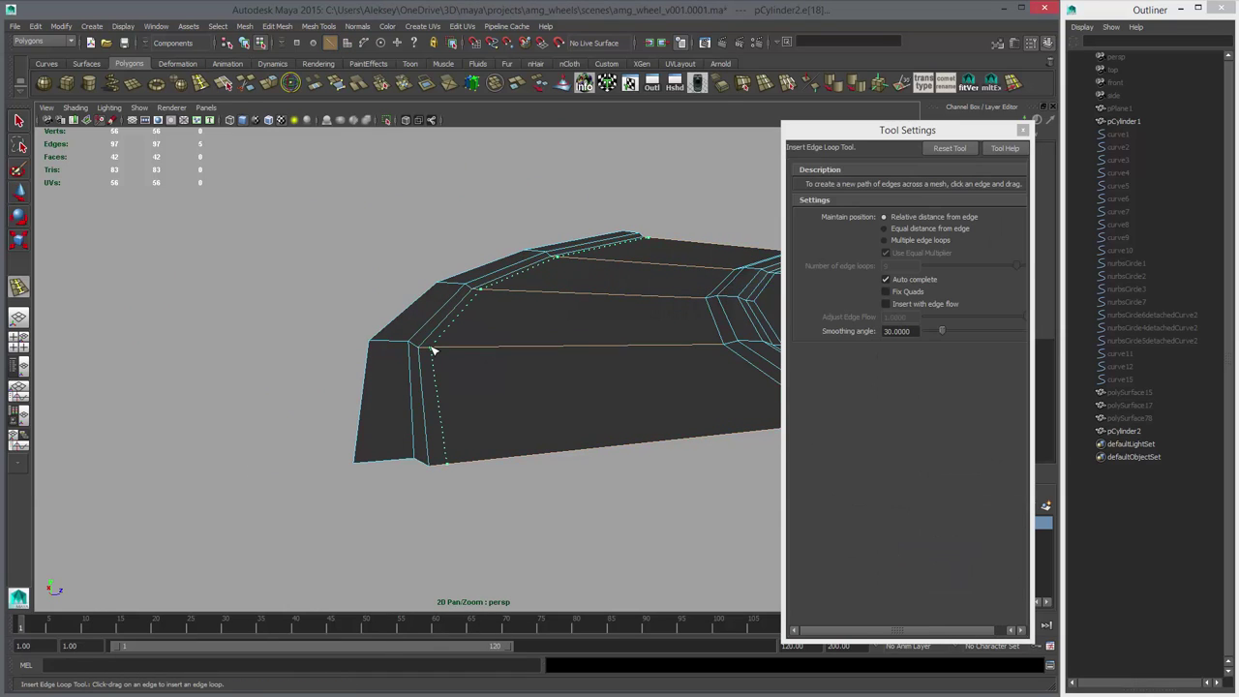
click(430, 351)
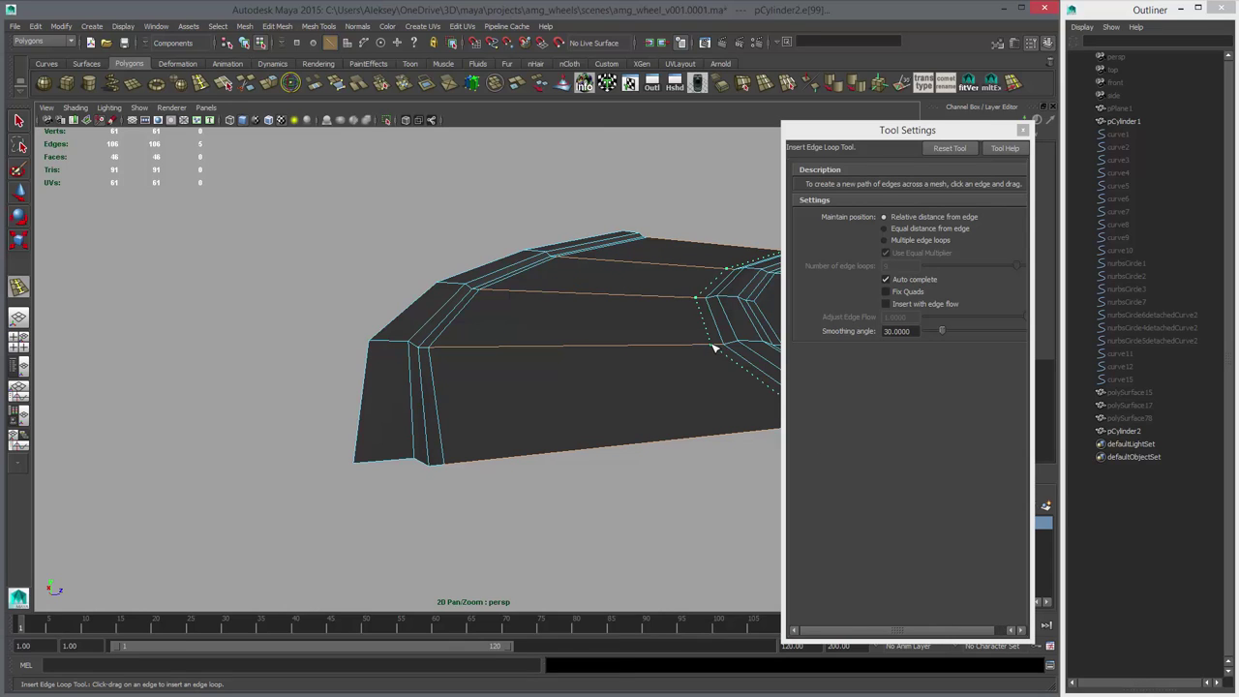
click(713, 346)
click(383, 343)
key(w)
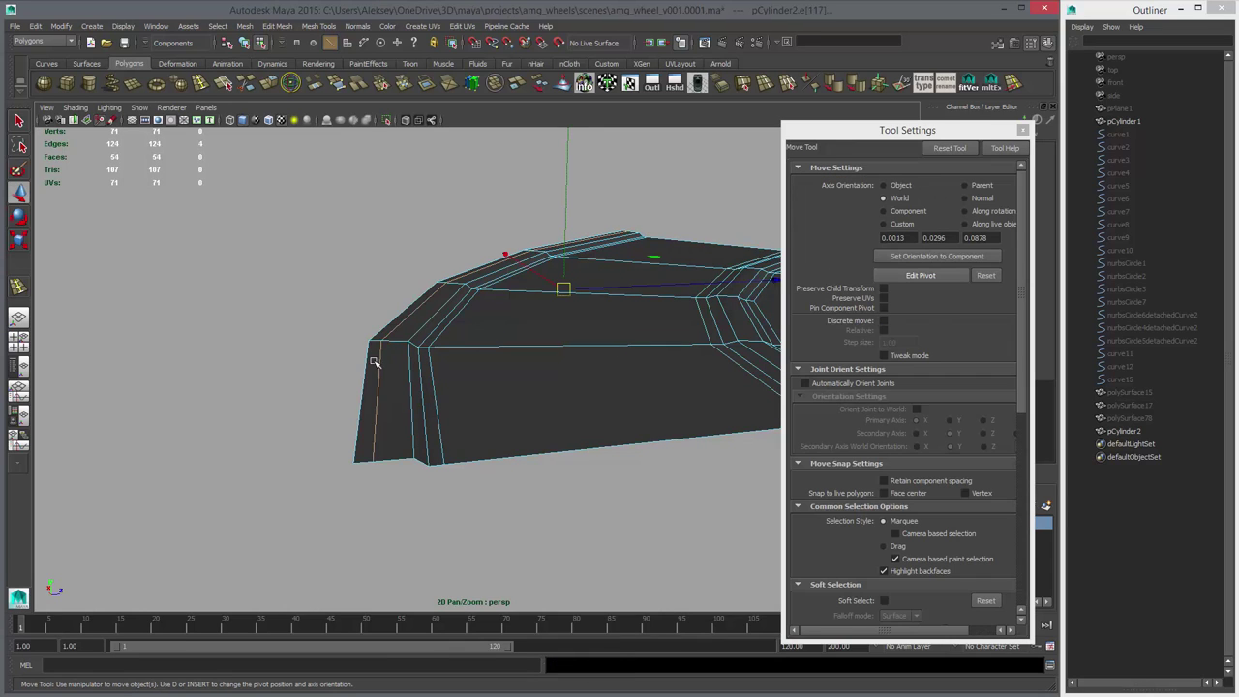
- Select the wedge's outermost rim edges, lower them slightly and return to object mode
click(371, 352)
click(600, 234)
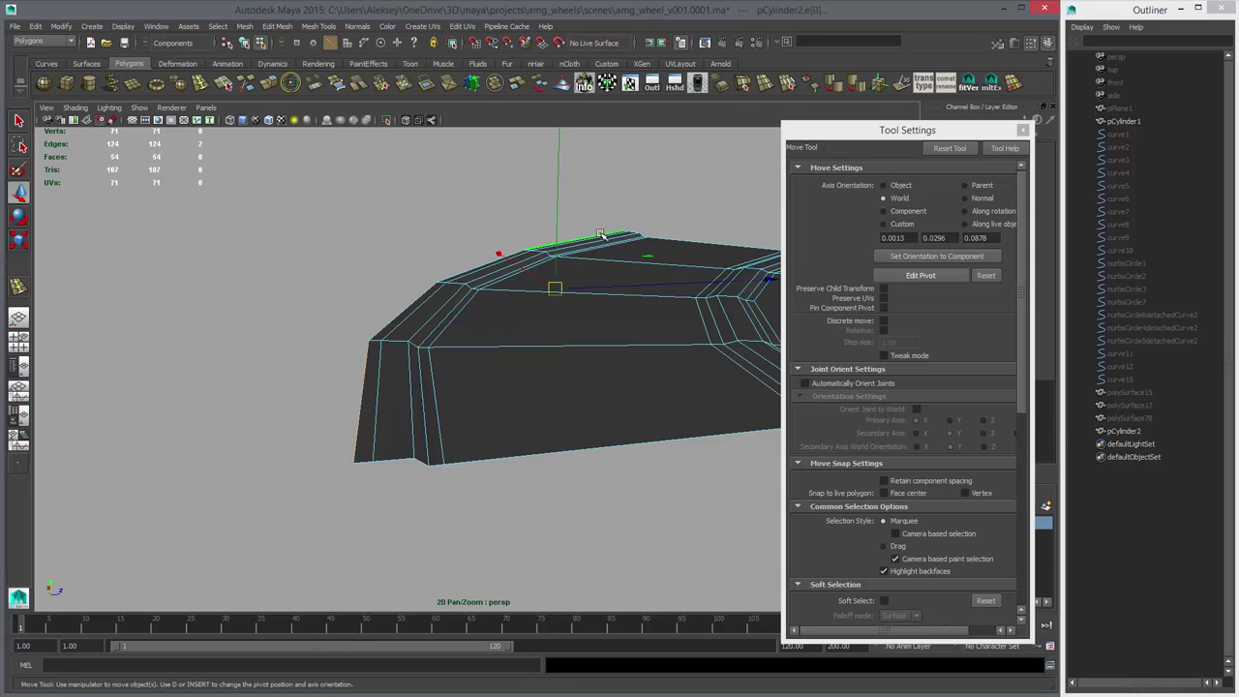
drag(559, 238, 557, 249)
alt+middle_drag(713, 290, 448, 288)
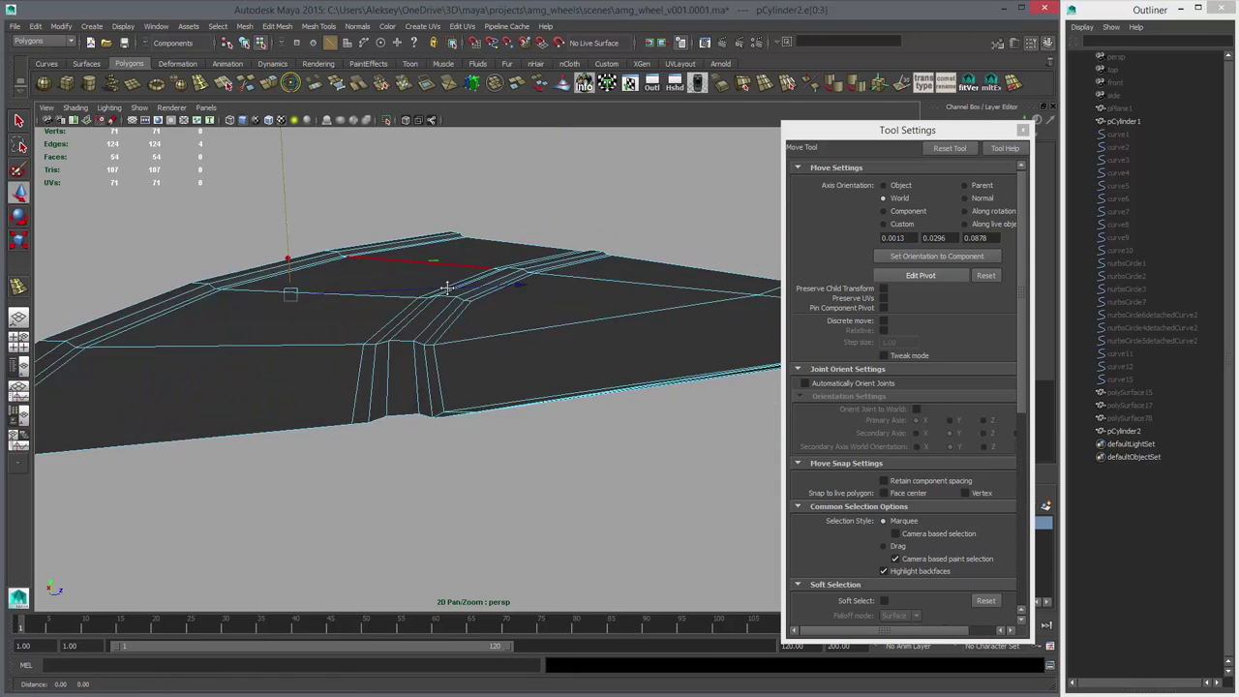
alt+drag(449, 287, 567, 349)
right_drag(568, 348, 598, 336)
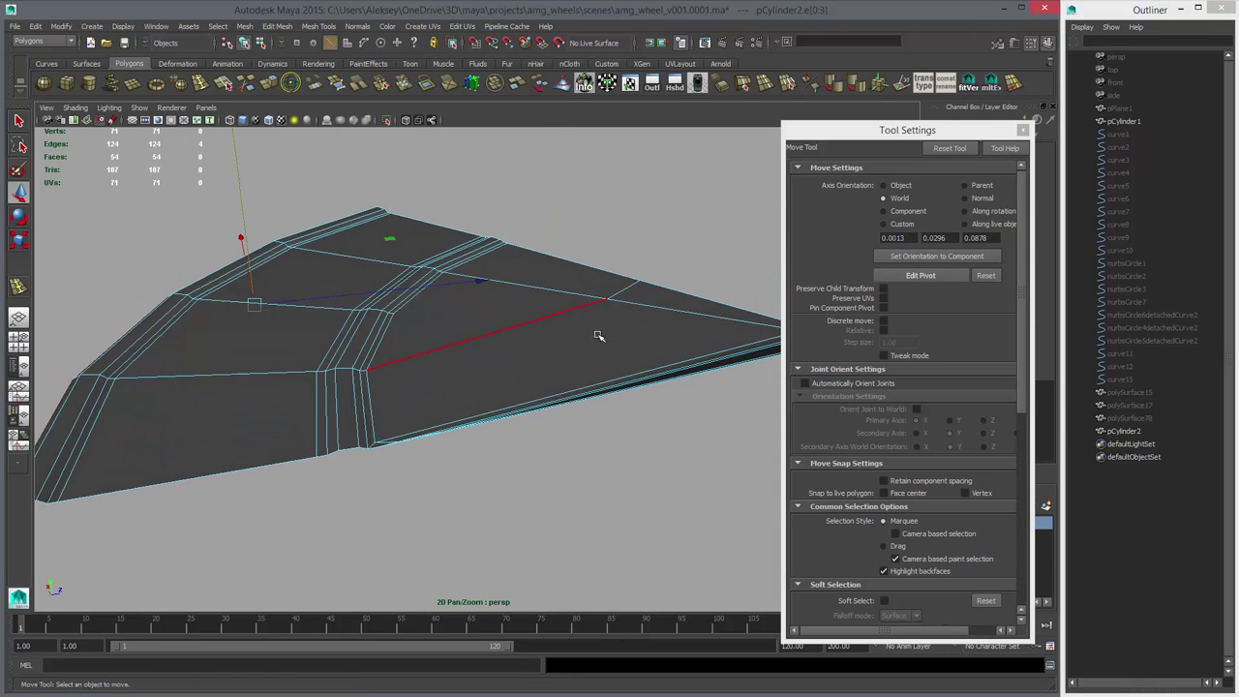
- Close the tool settings and examine the wedge with the smooth preview before restoring the unsmoothed display
click(1023, 130)
click(711, 327)
key(3)
click(725, 271)
alt+right_drag(639, 292, 533, 311)
alt+drag(532, 312, 490, 304)
click(490, 303)
key(1)
mouse_move(581, 403)
alt+mouse_down()
mouse_move(507, 356)
mouse_move(603, 412)
alt+mouse_up()
alt+right_drag(603, 412, 484, 348)
- In the top view, duplicate the wedge and freeze the copy's transformations at its original scale
key(space)
key(space)
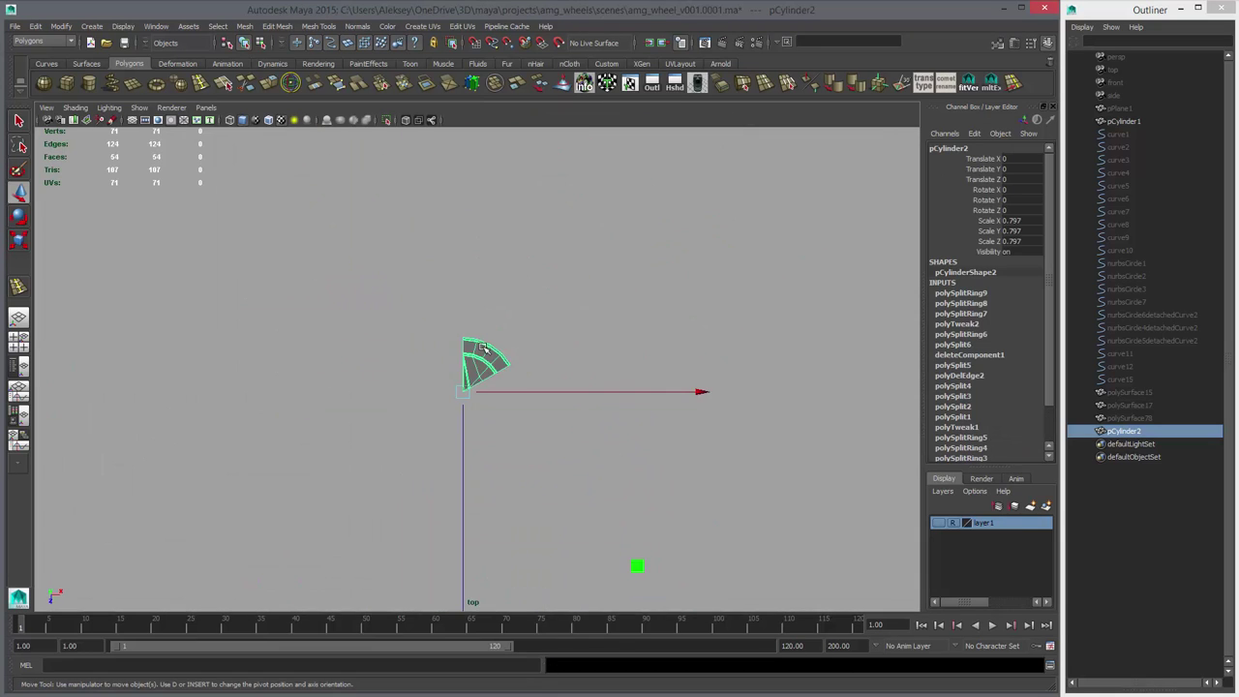
key(ctrl+d)
key(r)
shift+middle_drag(752, 337, 553, 322)
alt+middle_drag(553, 322, 533, 329)
alt+right_drag(534, 329, 624, 325)
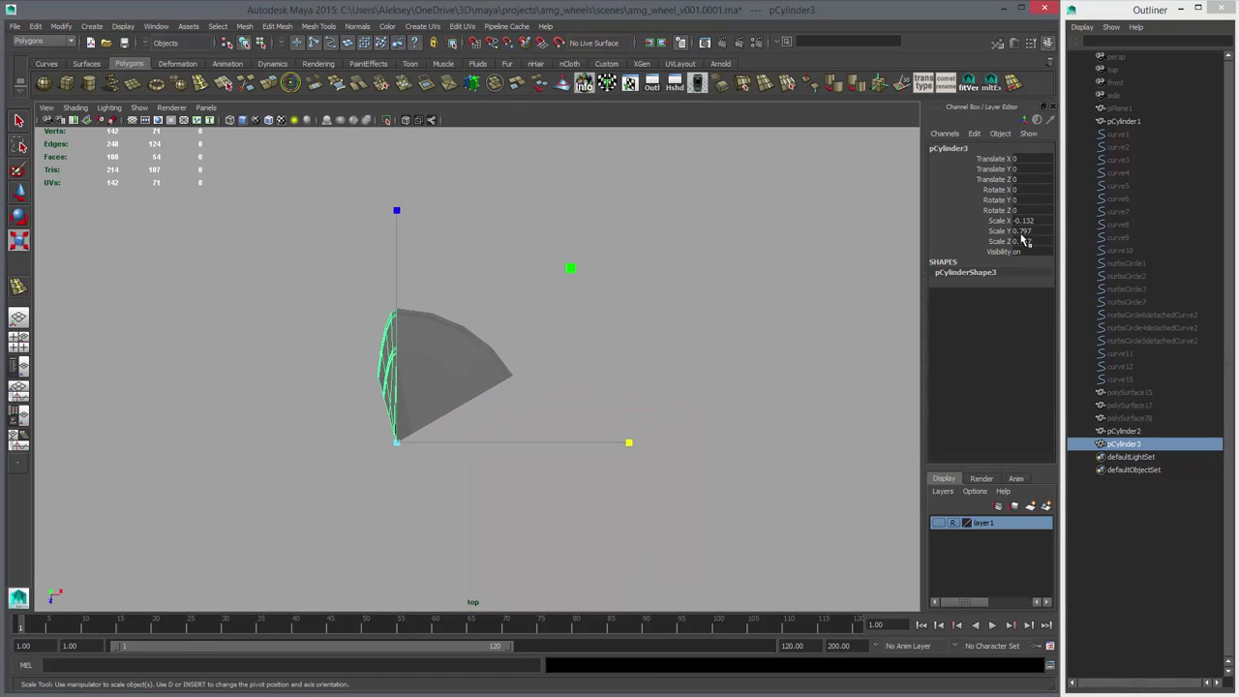
key(ctrl+z)
click(64, 27)
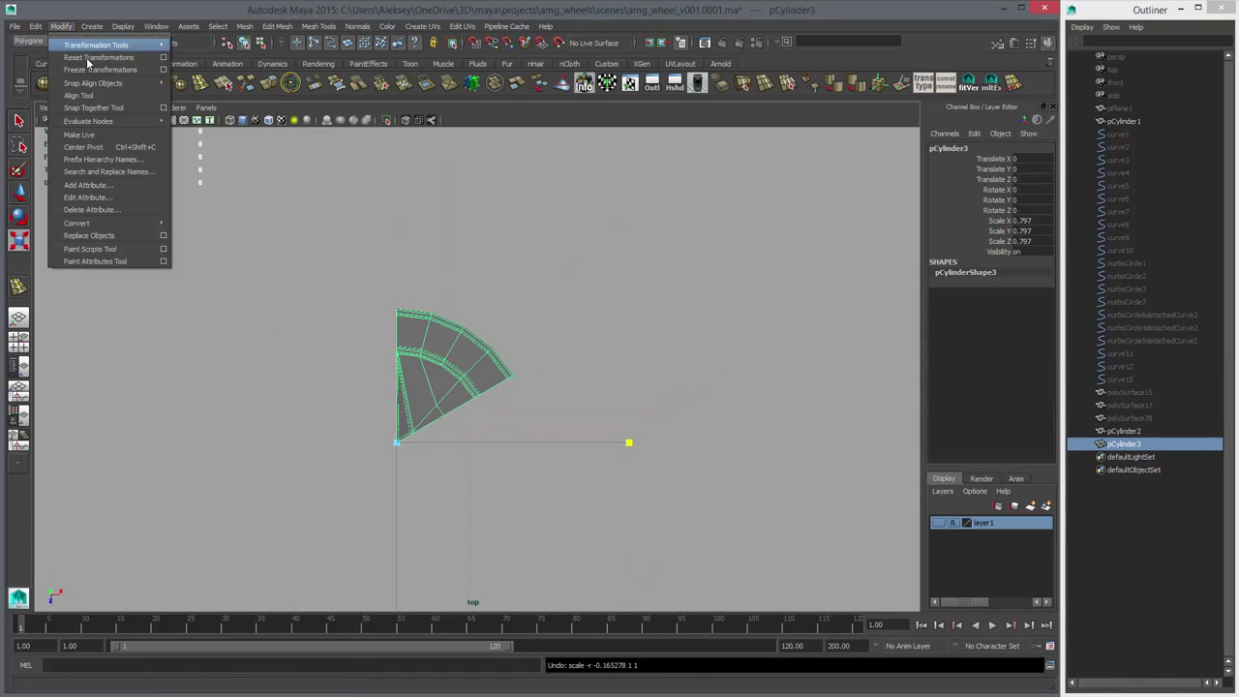
click(92, 70)
- Mirror the copied wedge by setting its Scale X to -1
click(1032, 222)
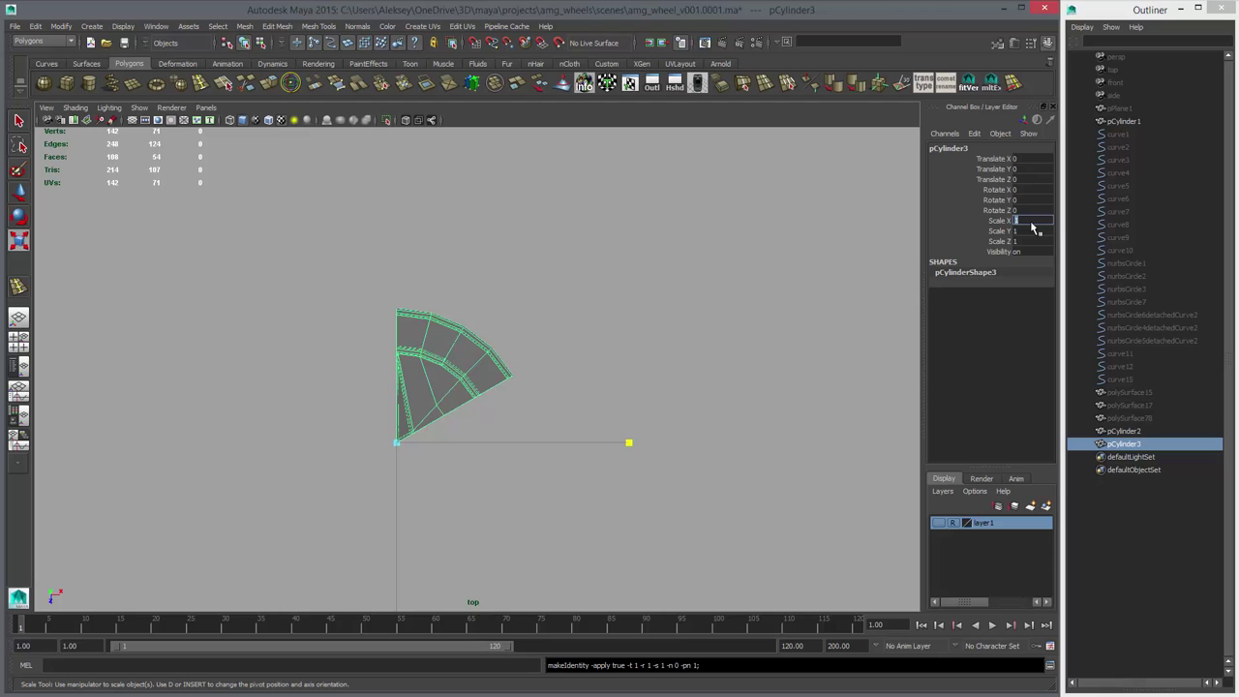
text(-1)
key(Return)
alt+right_drag(595, 294, 708, 435)
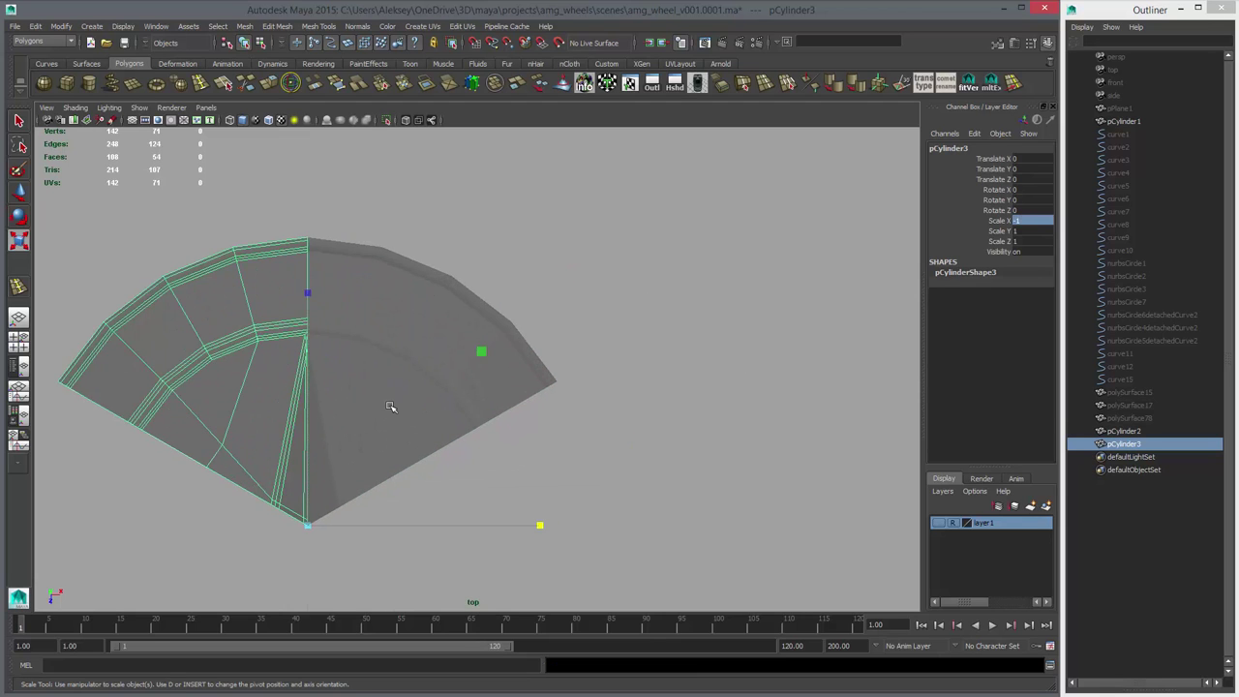
- Duplicate both wedge halves with Rotate Y set to 120 and repeat the transformed duplicate to complete the circle
shift+click(390, 406)
alt+middle_drag(551, 395, 739, 350)
key(ctrl+d)
key(e)
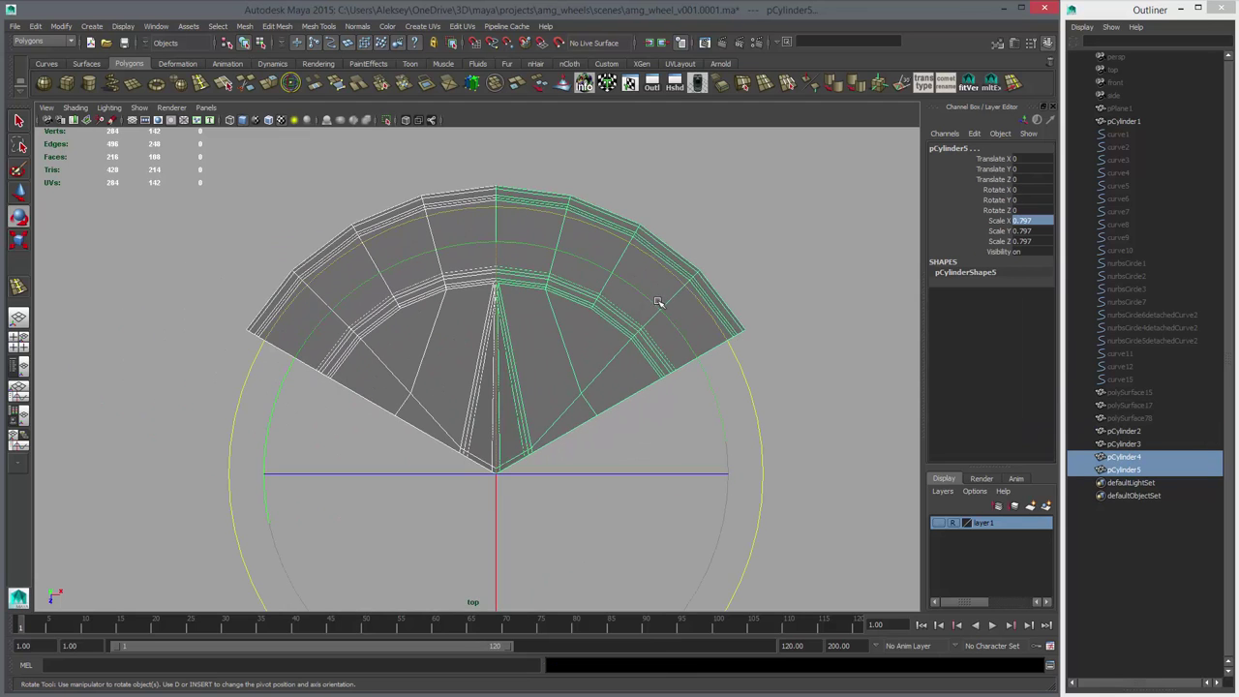
drag(655, 299, 547, 648)
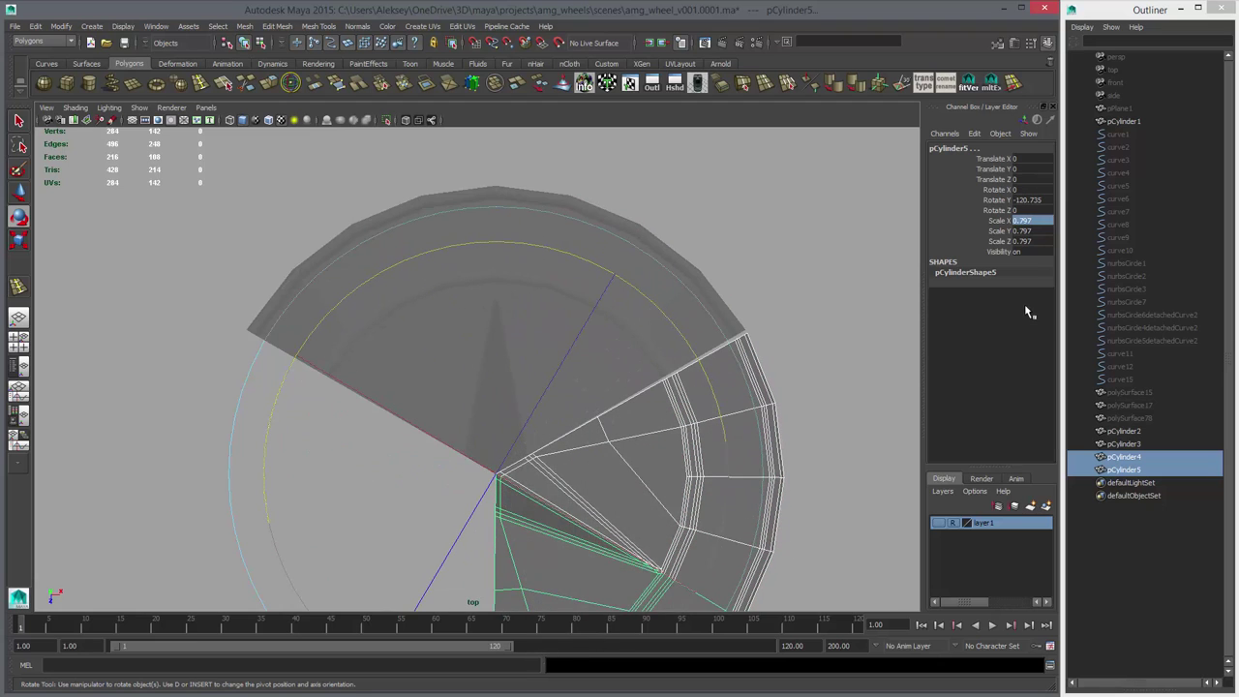
click(1032, 191)
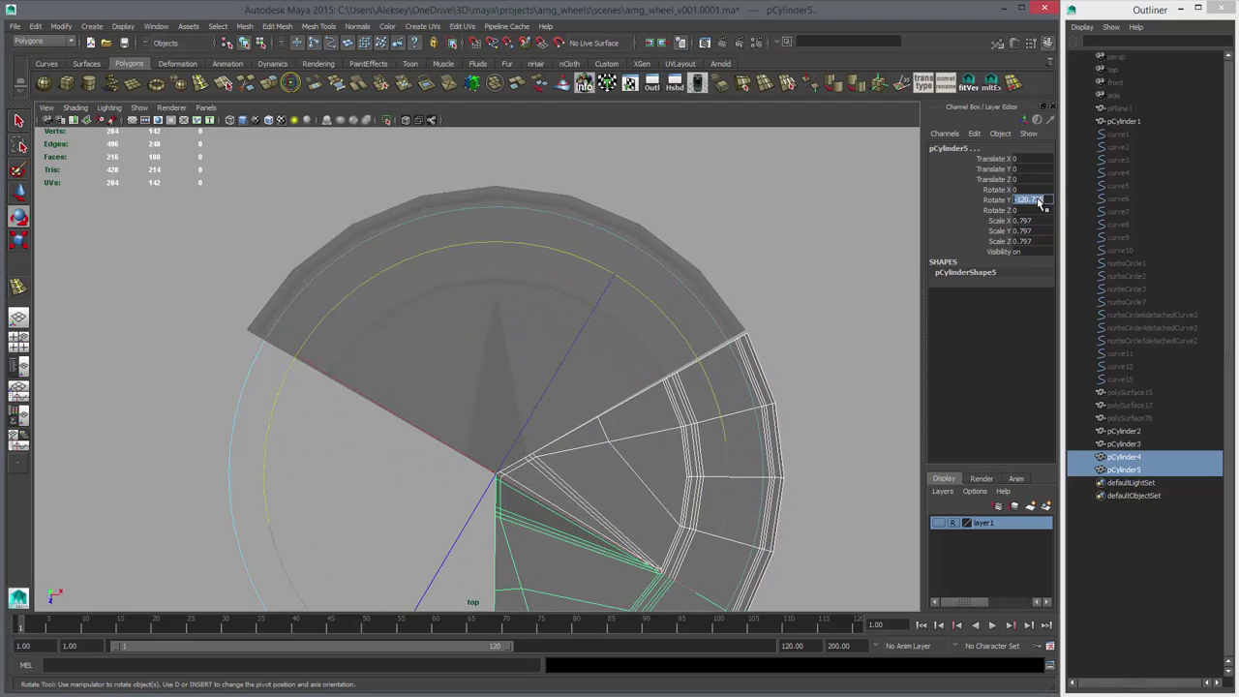
click(1039, 202)
text(120)
key(Return)
alt+middle_drag(838, 376, 771, 301)
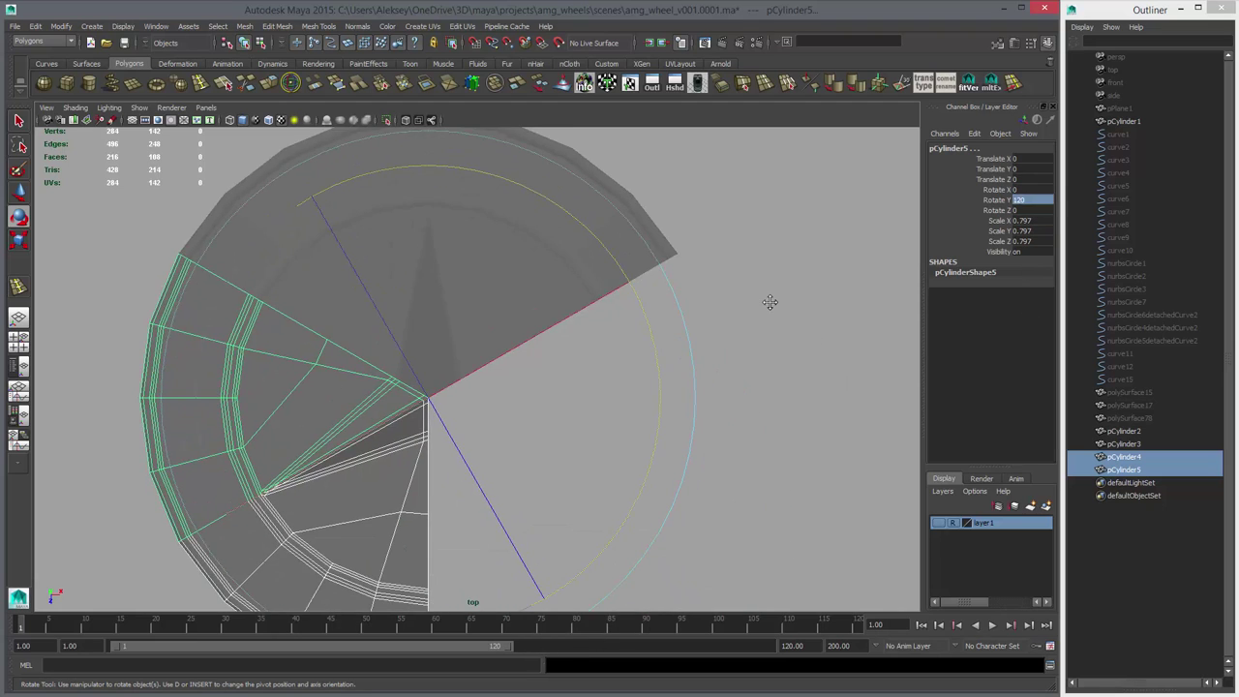
key(shift+d)
- Select all six wedges and combine them into one mesh with the shared border vertices merged
key(q)
drag(416, 443, 489, 179)
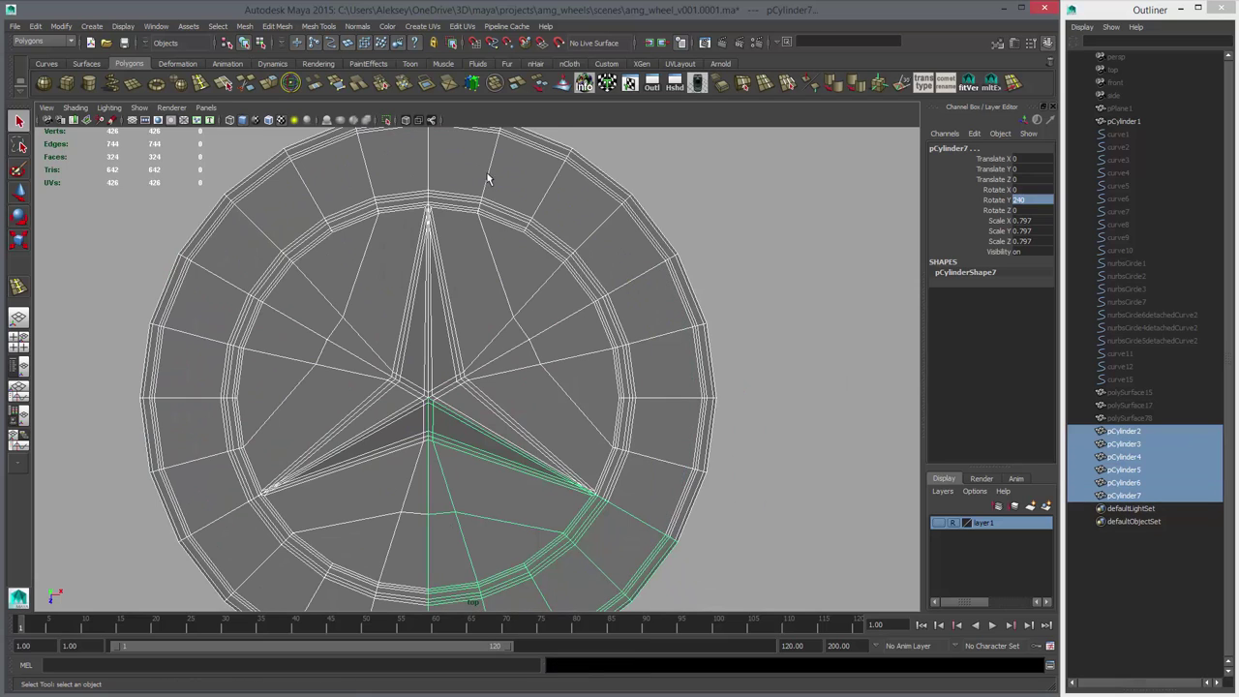
click(483, 86)
click(483, 403)
alt+middle_drag(608, 418, 554, 372)
alt+right_drag(554, 371, 674, 490)
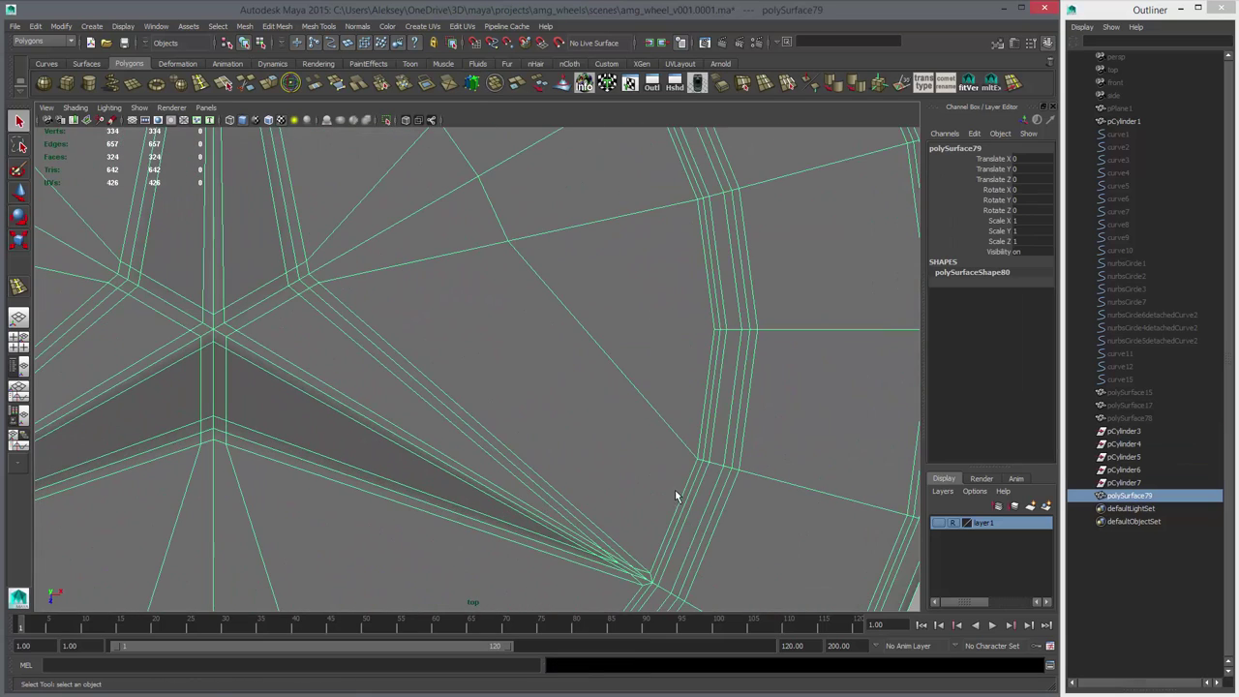
- Examine the combined centre cap from several angles in the perspective view with the smooth preview
key(space)
key(space)
alt+drag(672, 384, 727, 304)
click(687, 306)
alt+drag(624, 310, 681, 451)
alt+right_drag(682, 451, 460, 398)
alt+drag(460, 398, 505, 399)
click(505, 398)
key(1)
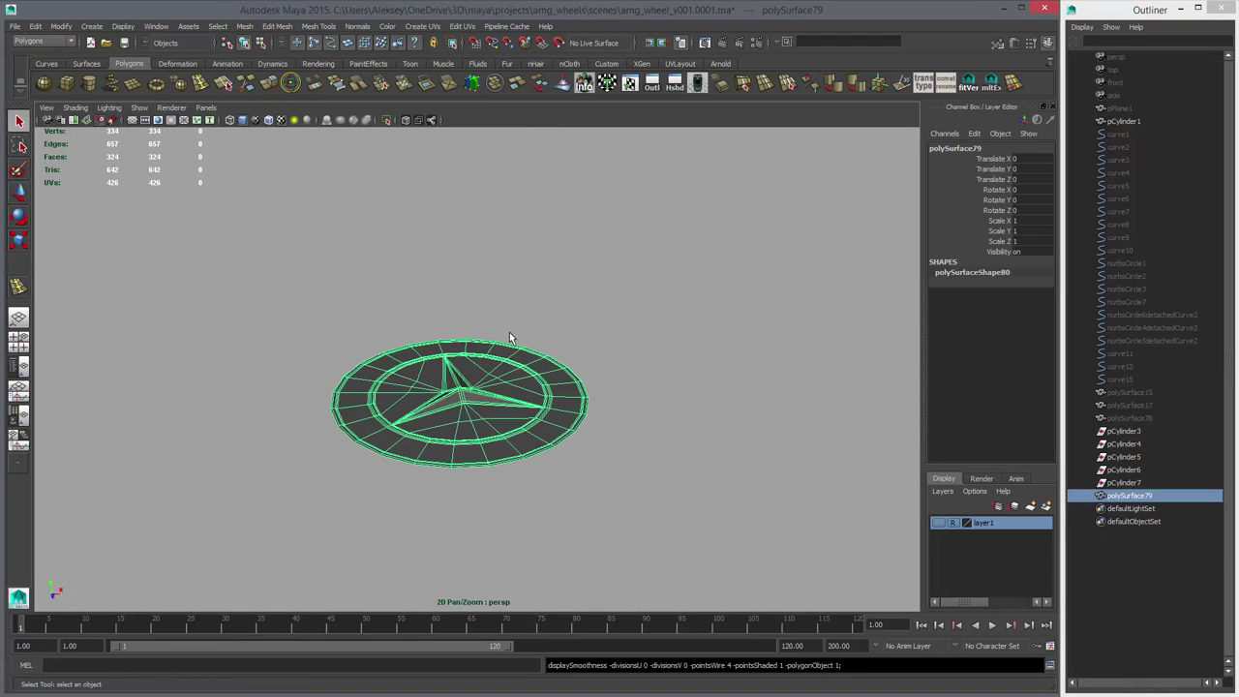
- Select the cap's outer border edge loop, extrude it and move it down to form the side wall
alt+right_drag(509, 346, 692, 425)
alt+drag(580, 362, 485, 395)
alt+middle_drag(492, 388, 534, 311)
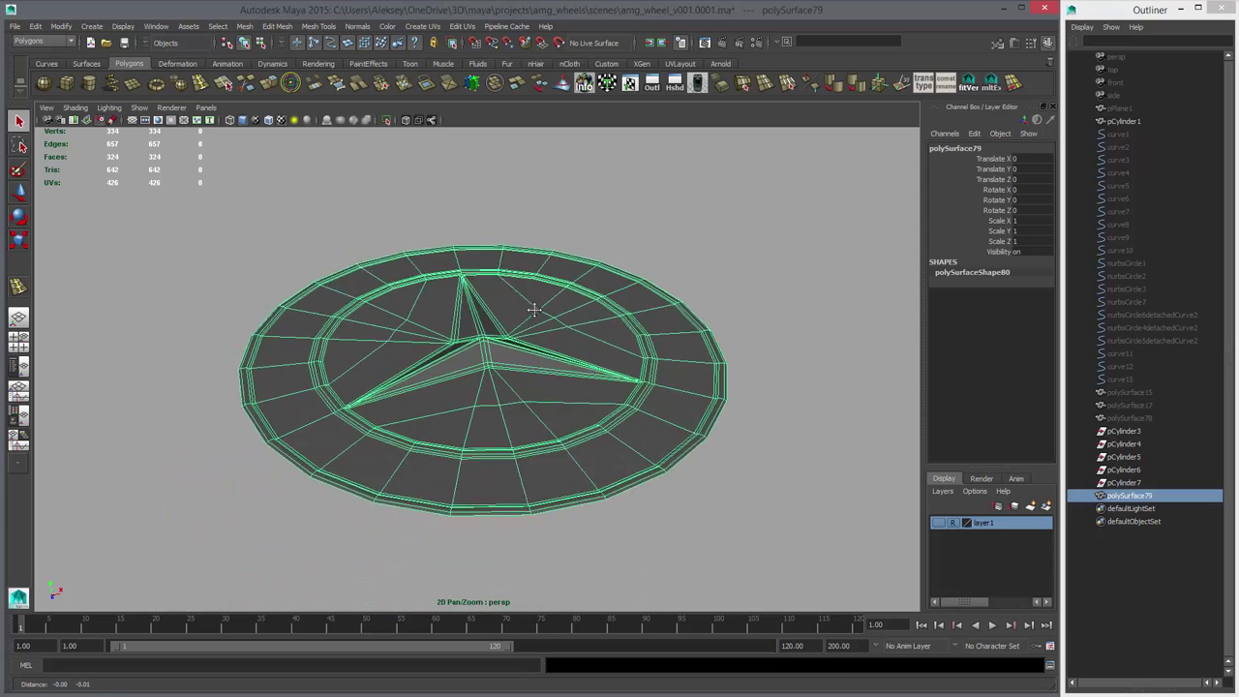
alt+right_drag(534, 311, 586, 391)
right_drag(261, 414, 265, 380)
double_click(199, 480)
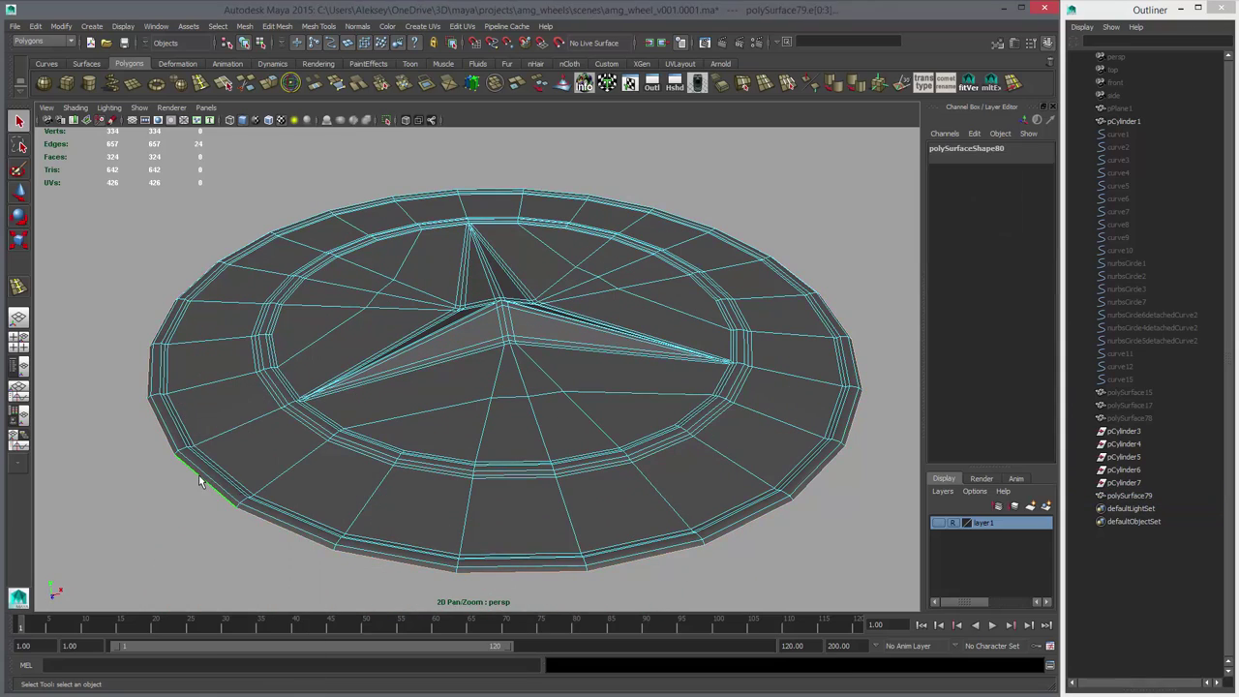
click(268, 84)
alt+drag(418, 402, 437, 315)
key(w)
drag(494, 175, 496, 223)
- Extrude the side wall's lower border a second time and return to object mode
alt+drag(605, 260, 602, 274)
middle_drag(603, 273, 567, 293)
key(f)
key(g)
key(w)
right_drag(586, 354, 619, 339)
alt+drag(683, 351, 590, 417)
click(691, 351)
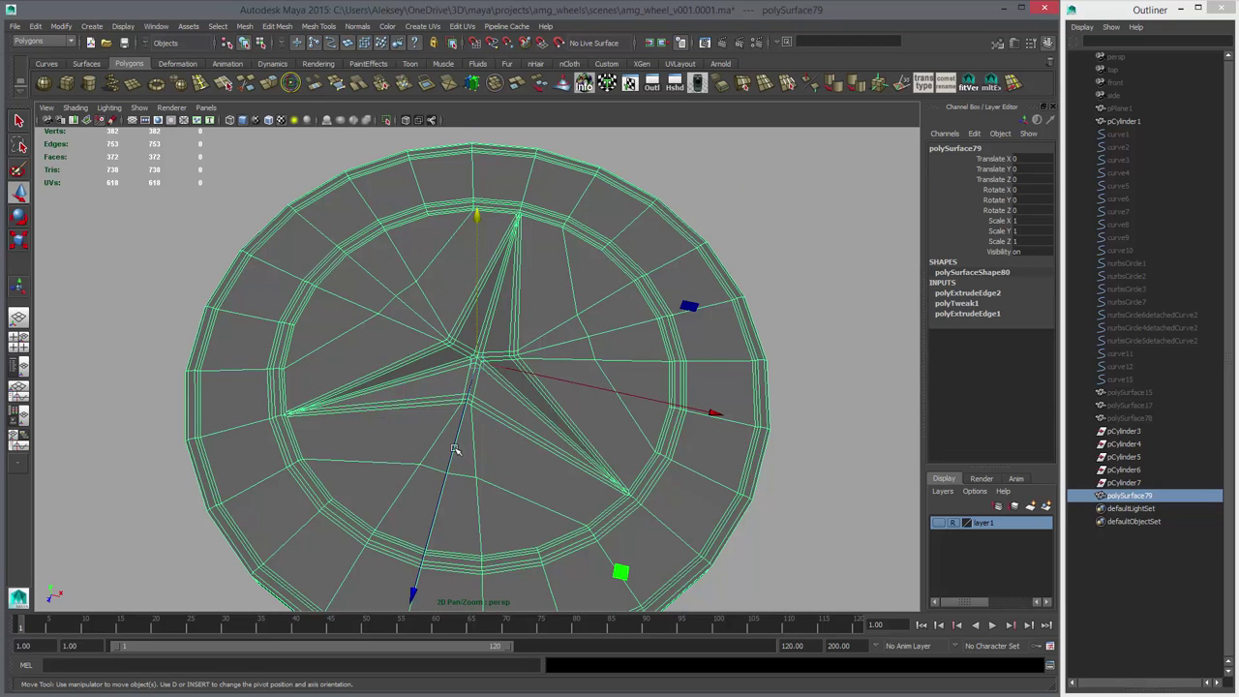
- Apply Smooth to the whole centre cap mesh and view its side profile
alt+drag(448, 407, 514, 376)
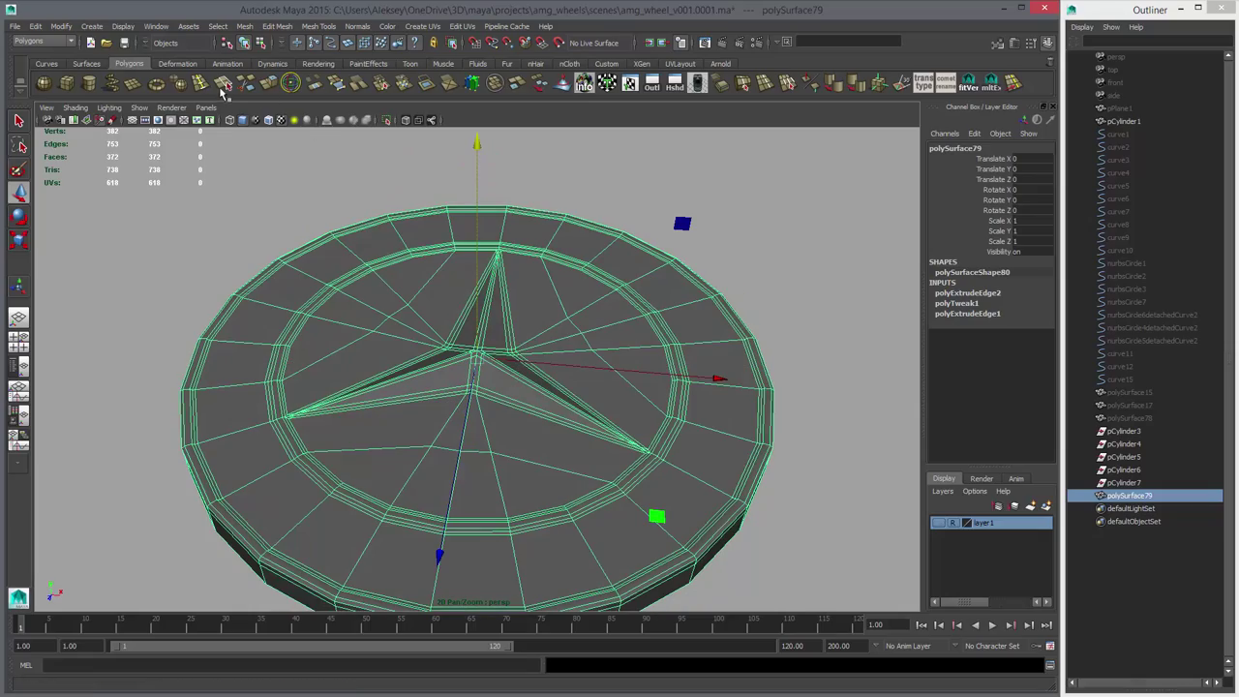
click(178, 85)
click(564, 334)
alt+drag(668, 321, 675, 363)
alt+right_drag(675, 363, 573, 352)
alt+drag(583, 387, 565, 292)
alt+right_drag(565, 292, 732, 393)
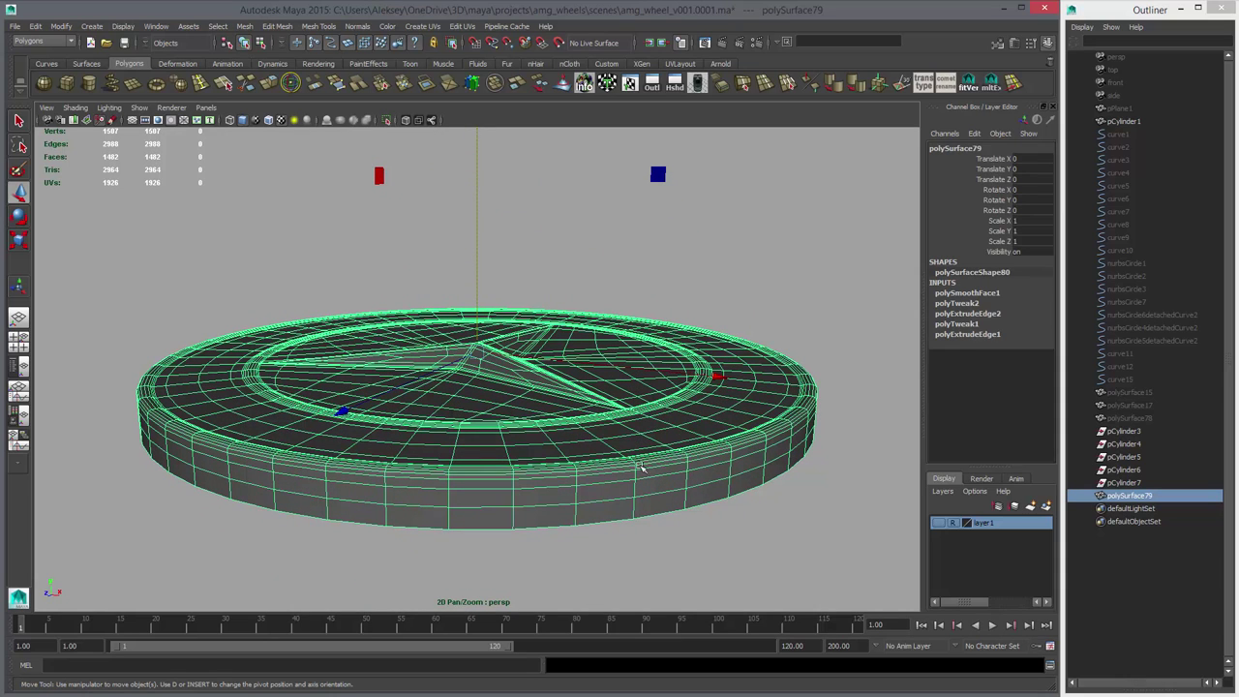
- Add a Wave nonlinear deformer to the centre cap and frame it in the wireframe side view
key(space)
click(495, 263)
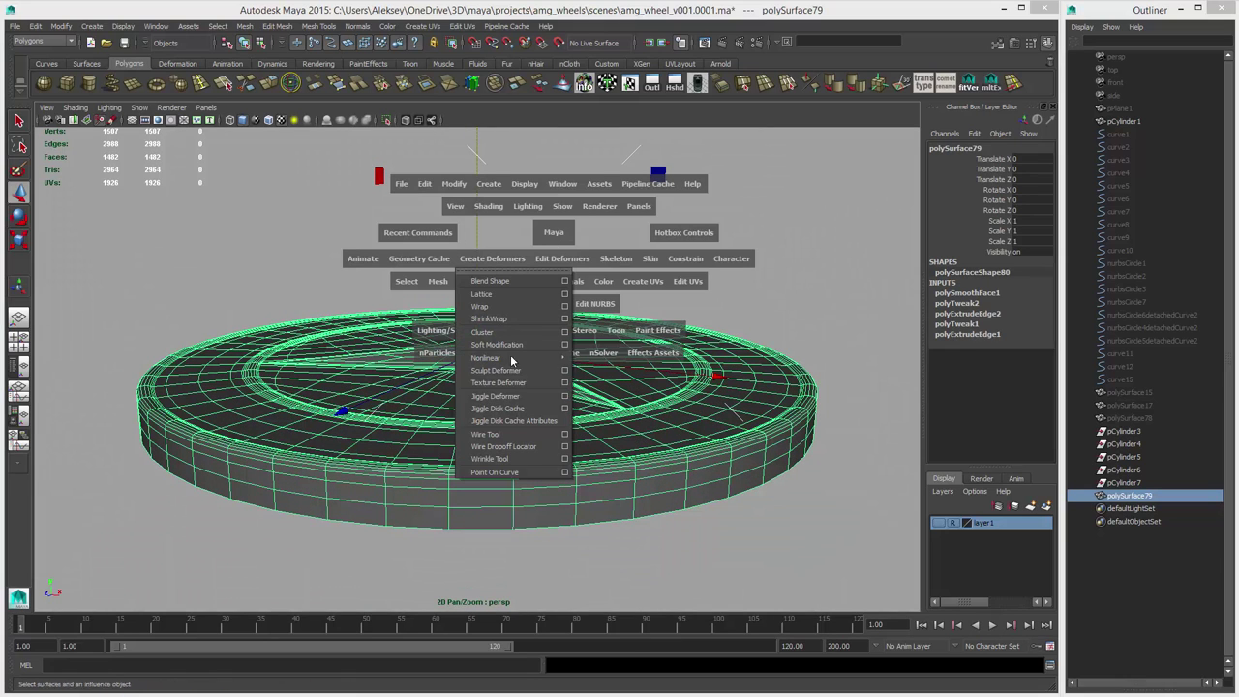
mouse_move(519, 361)
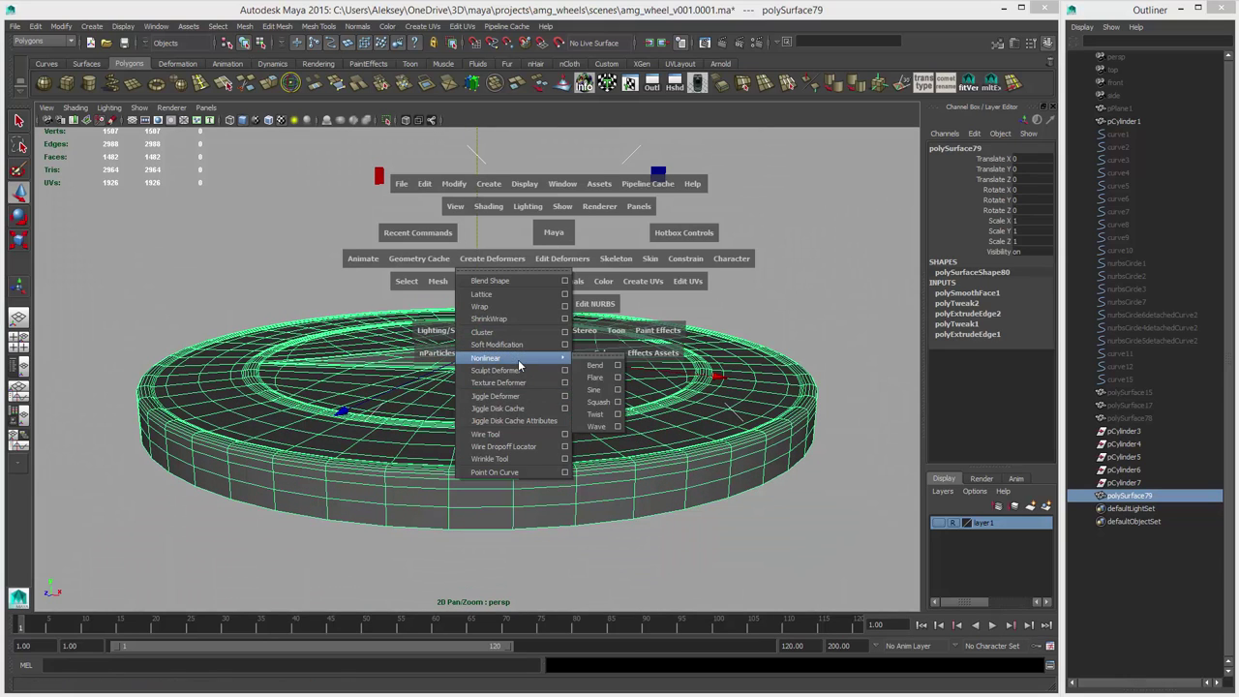
click(591, 427)
alt+right_drag(789, 376, 679, 364)
key(4)
key(space)
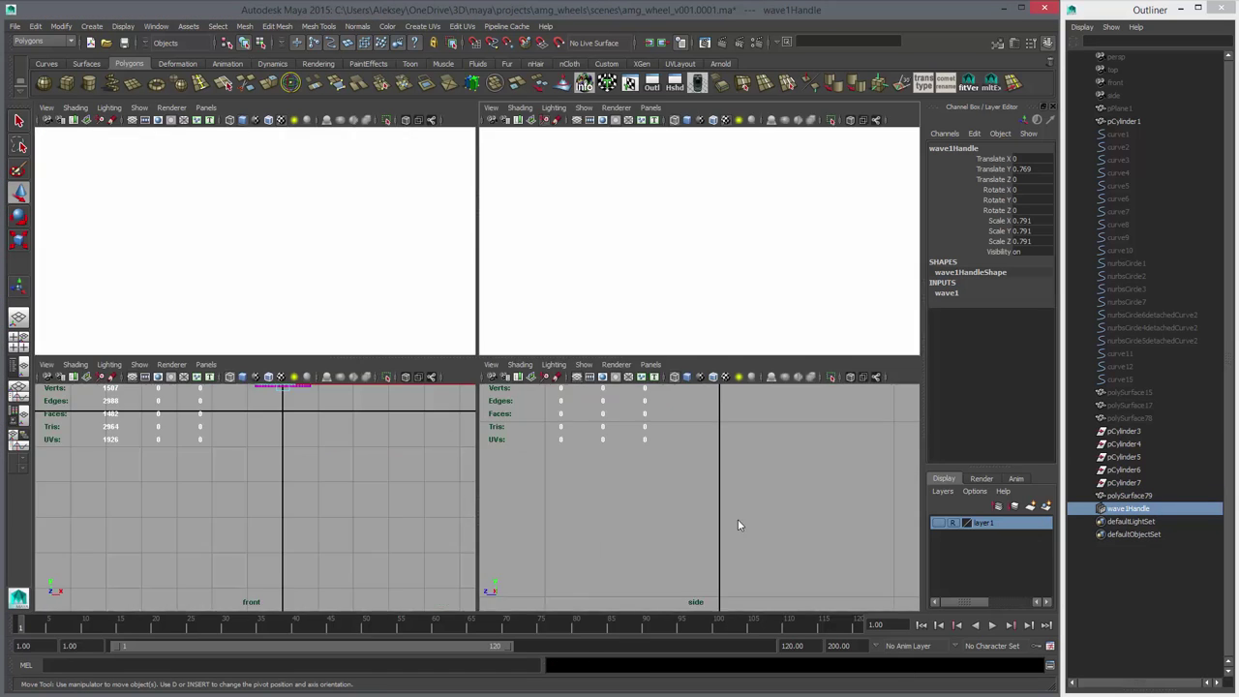
key(space)
key(f)
- Set the wave deformer's amplitude to 0.09 and its wavelength to about 4.86 to dome the cap
click(947, 293)
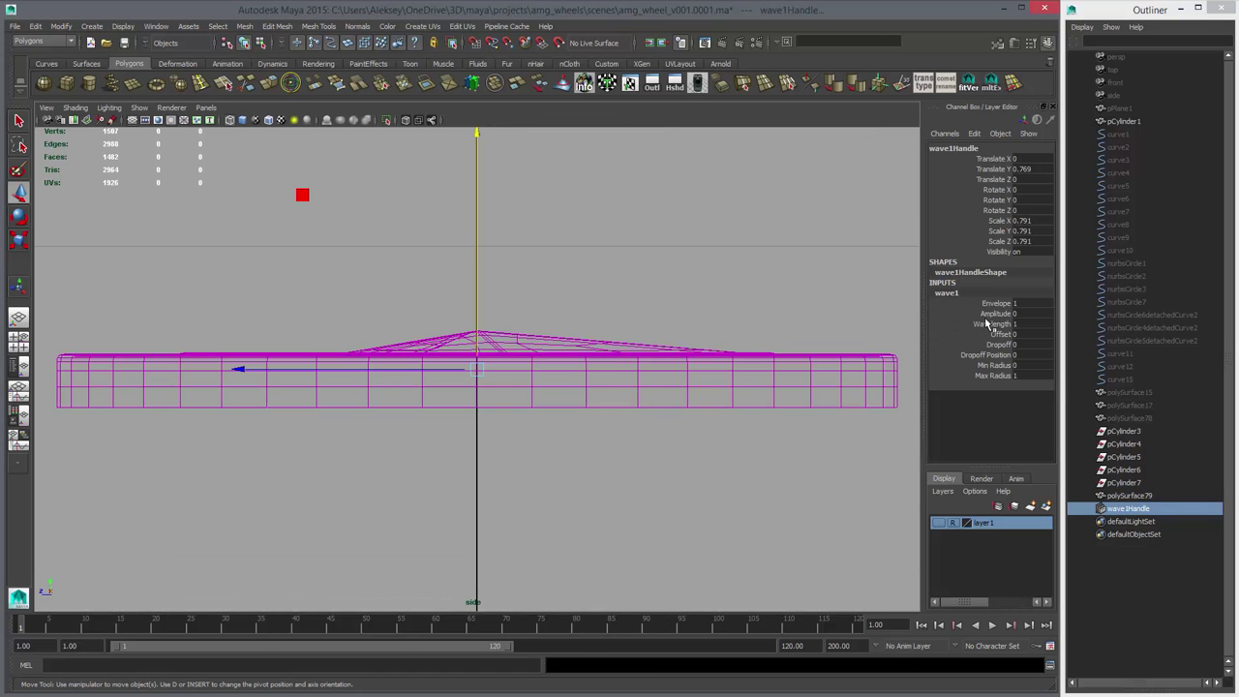
click(989, 315)
ctrl+middle_drag(661, 322, 666, 331)
click(991, 325)
middle_drag(504, 316, 626, 332)
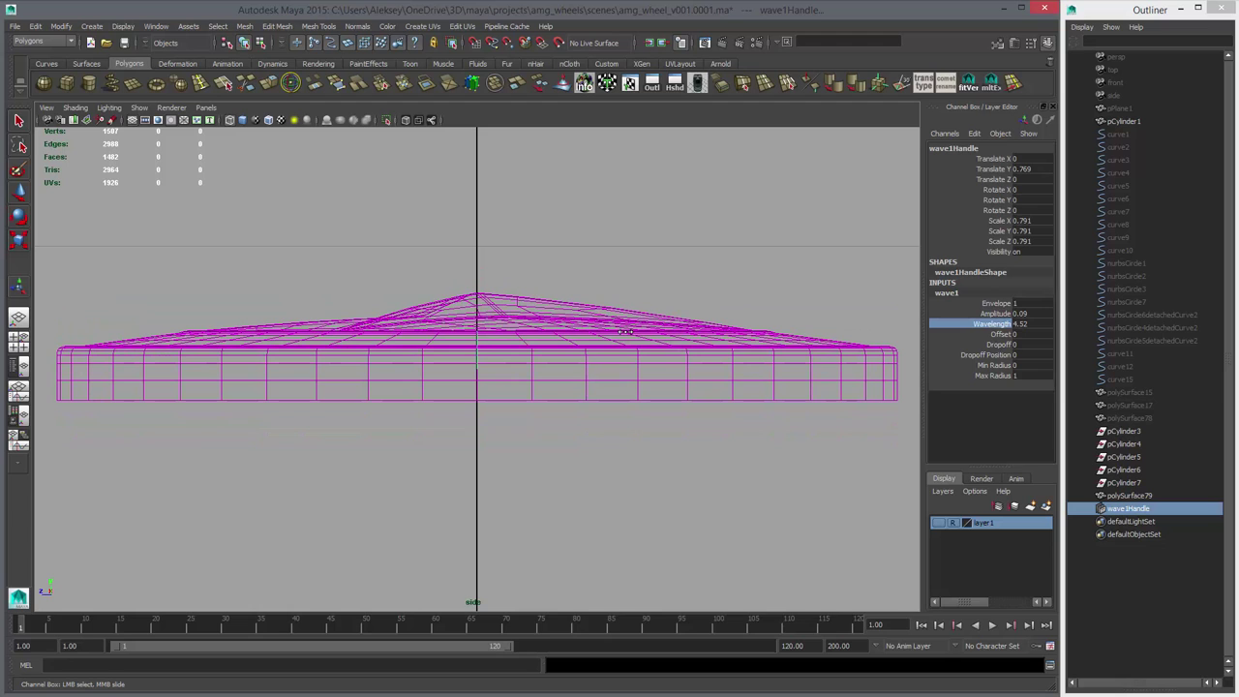
key(space)
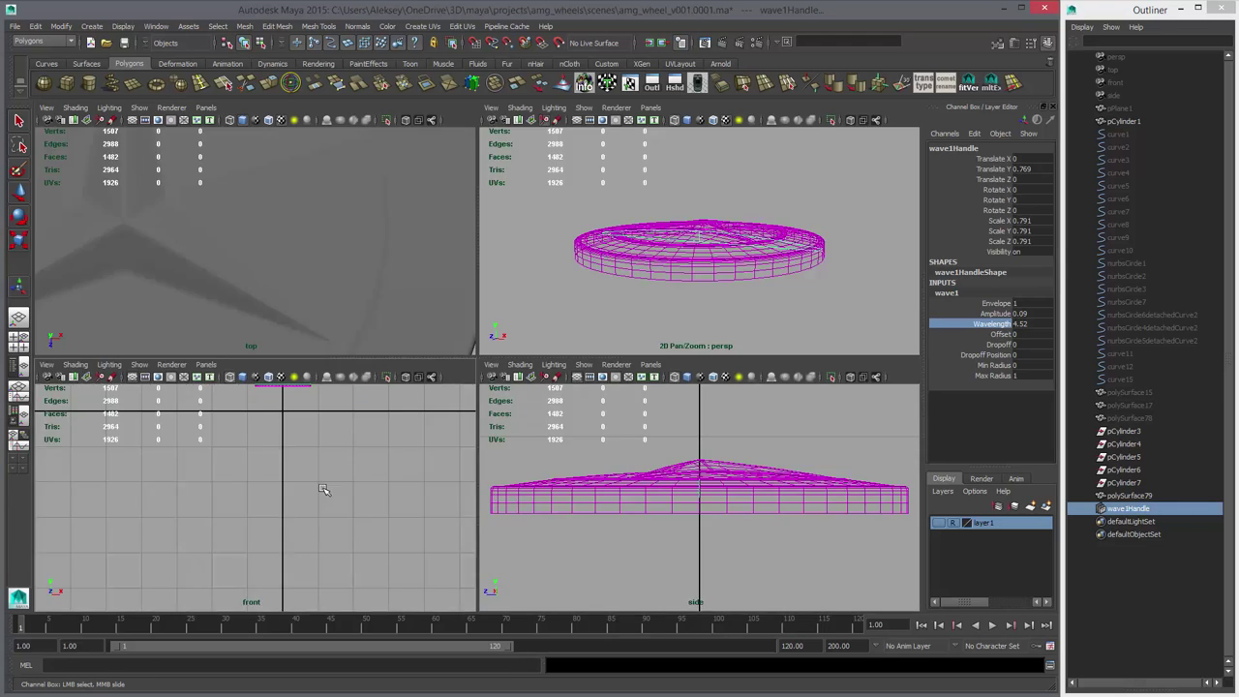
key(space)
alt+right_drag(786, 371, 829, 360)
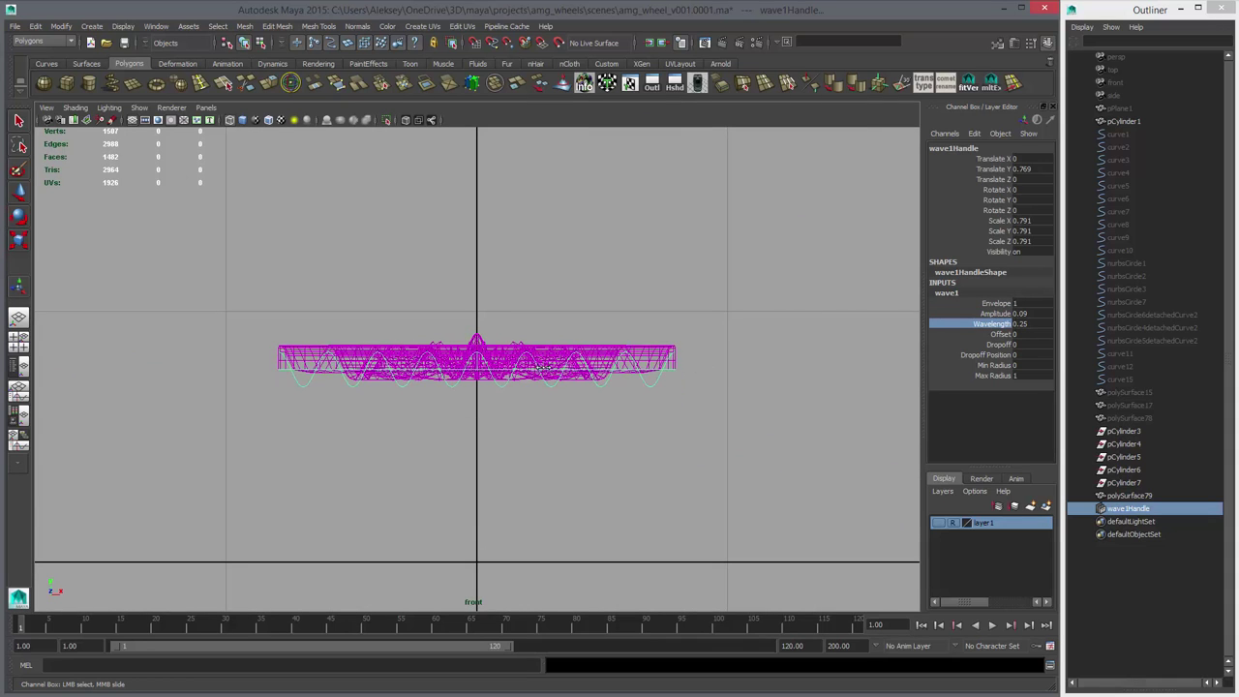
middle_drag(602, 371, 688, 378)
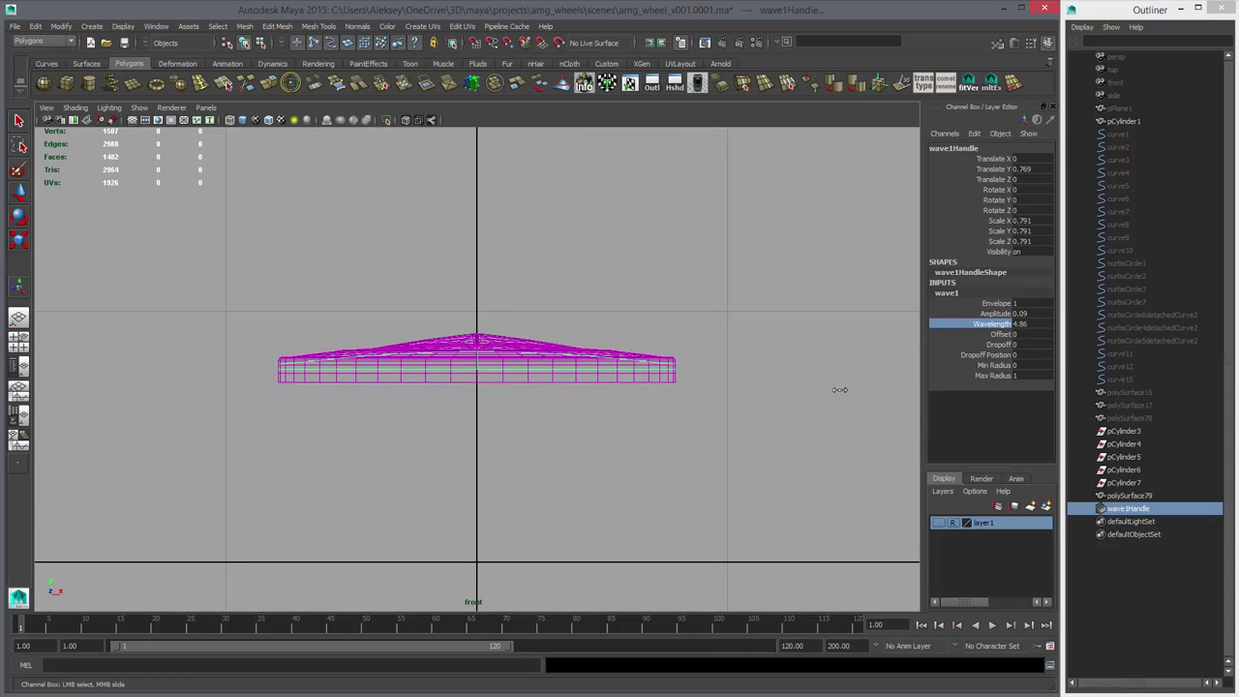
- Check the domed cap in the perspective, side and front views and reduce the wave amplitude to 0.08
key(space)
key(space)
mouse_move(742, 291)
alt+mouse_down()
mouse_move(316, 442)
mouse_move(594, 371)
mouse_move(586, 354)
alt+mouse_up()
key(5)
key(space)
key(space)
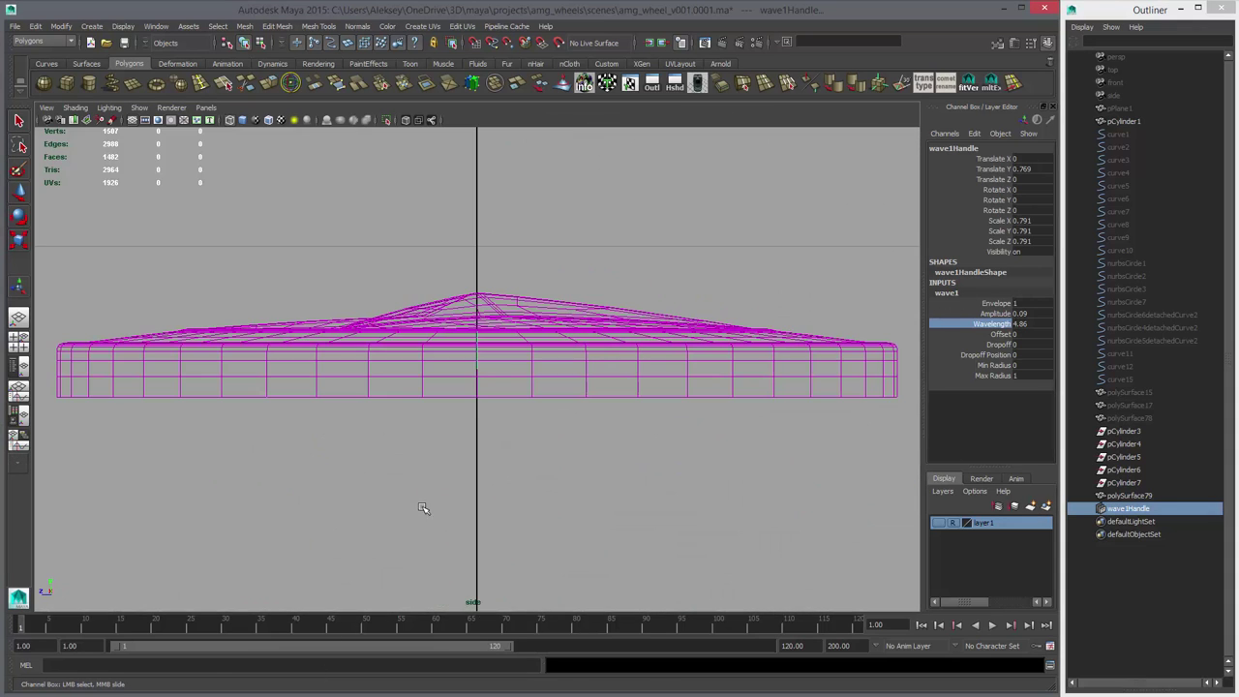
key(space)
key(space)
click(1003, 314)
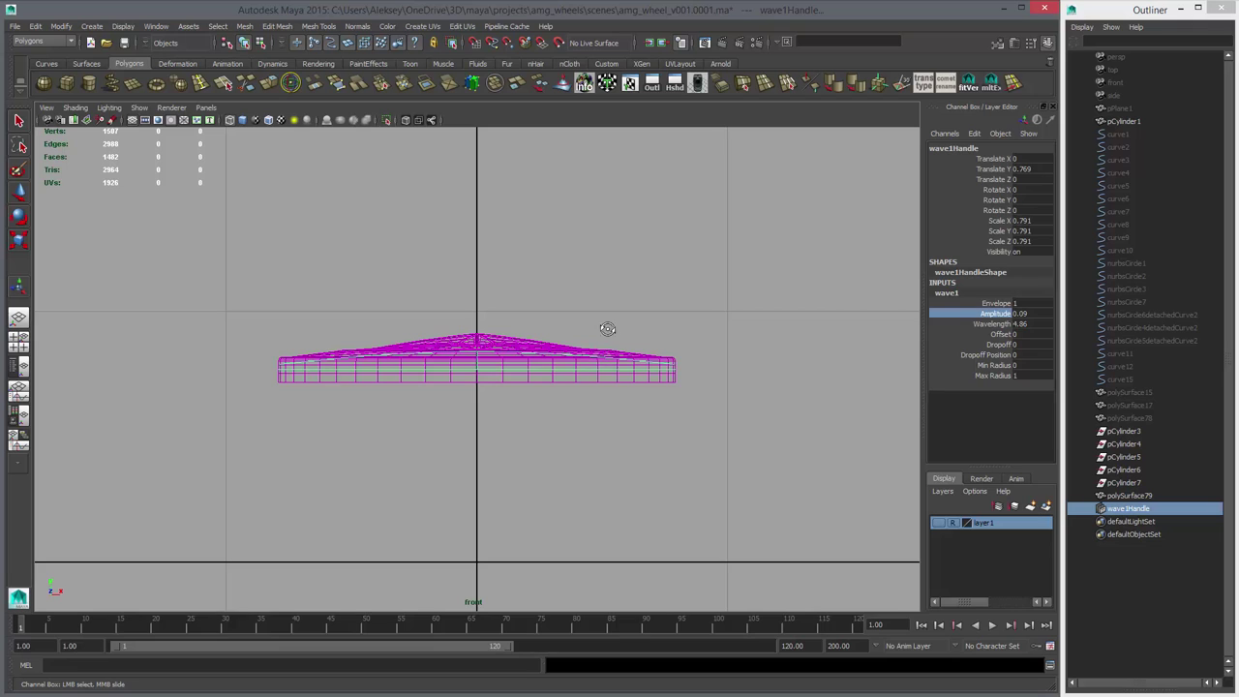
scroll(656, 366, up, 1)
mouse_move(588, 359)
ctrl+middle_down()
mouse_move(602, 359)
mouse_move(584, 359)
ctrl+middle_up()
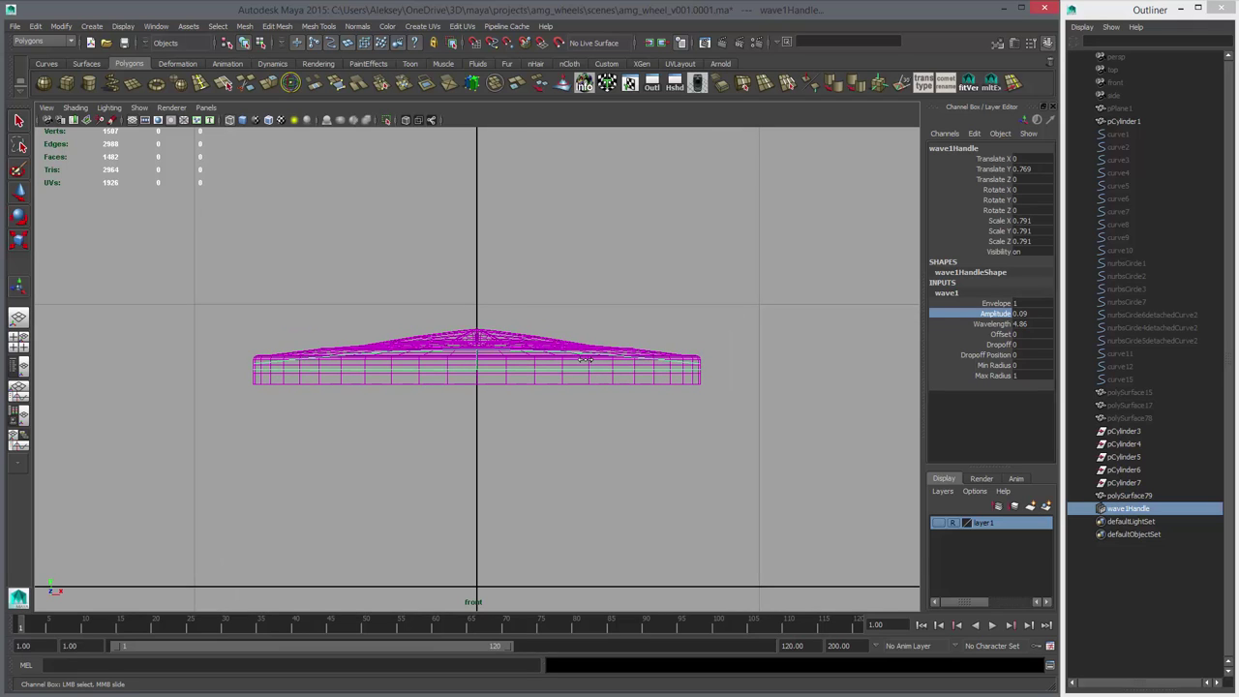
middle_drag(585, 359, 584, 359)
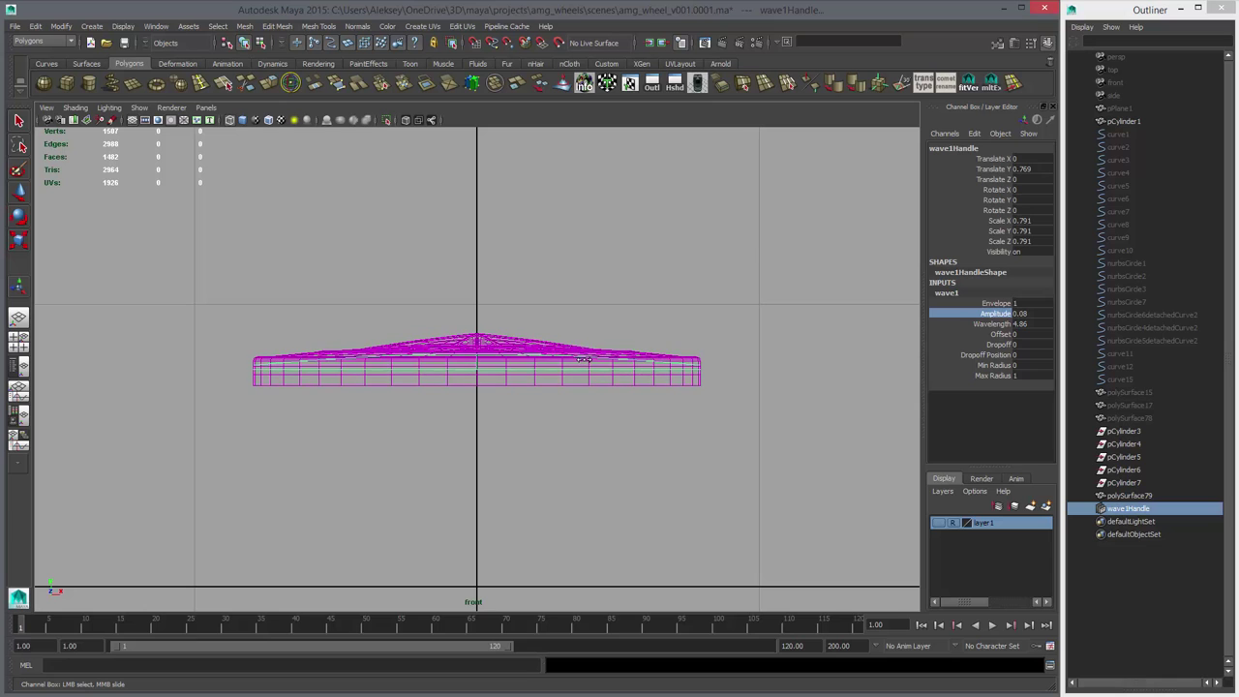
- Delete the centre cap's construction history and remove the leftover objects pCylinder3 to pCylinder7
click(522, 344)
key(alt+shift+d)
key(space)
key(space)
alt+drag(746, 294, 762, 335)
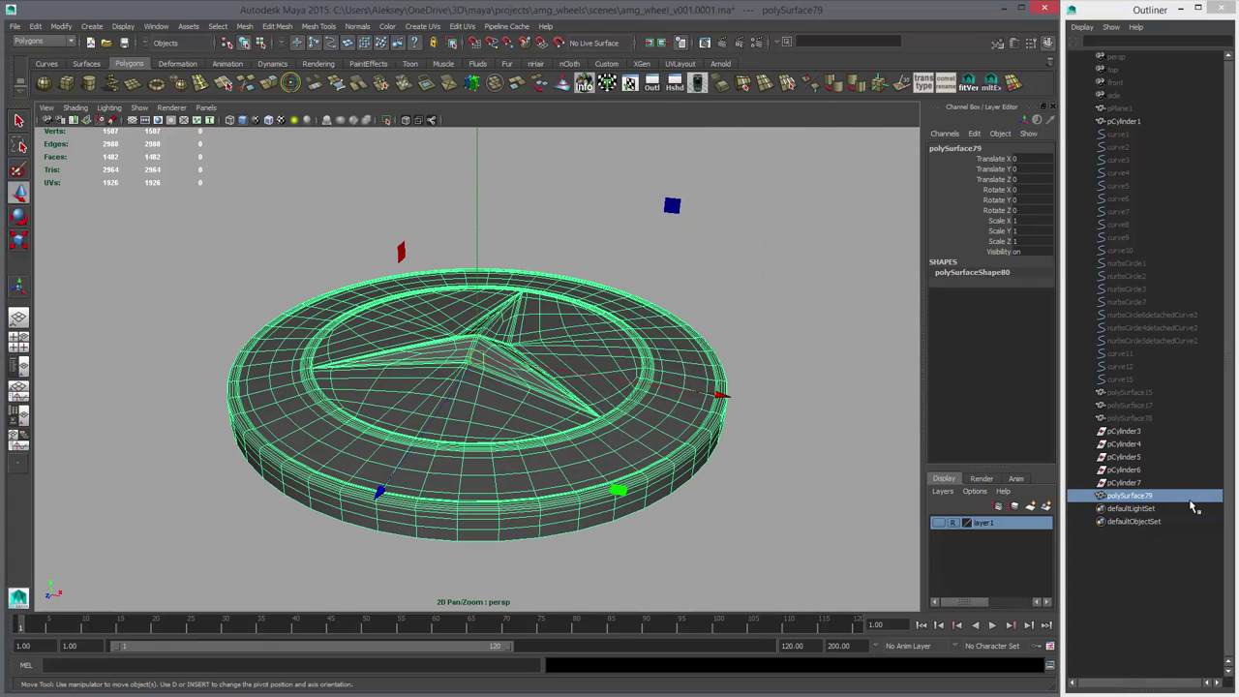
drag(1131, 485, 1128, 429)
key(Delete)
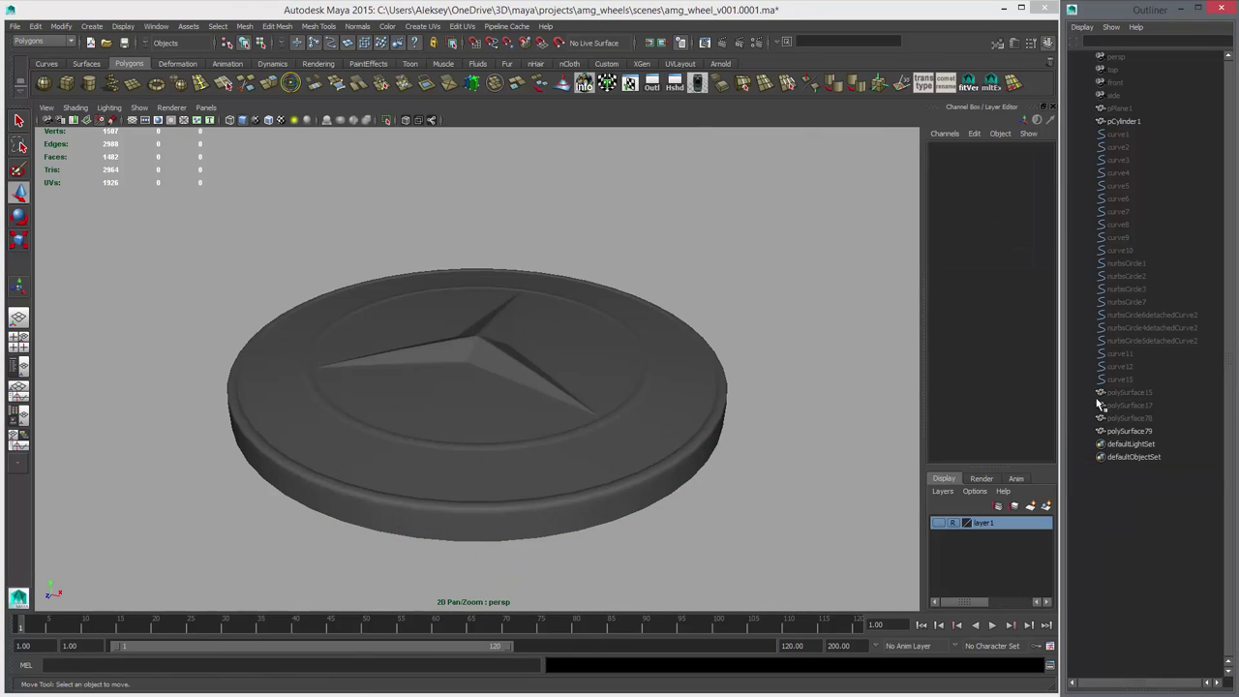
- Unhide the wheel and lower the centre cap into the hub opening to about Translate Y -1.244
key(ctrl+shift+h)
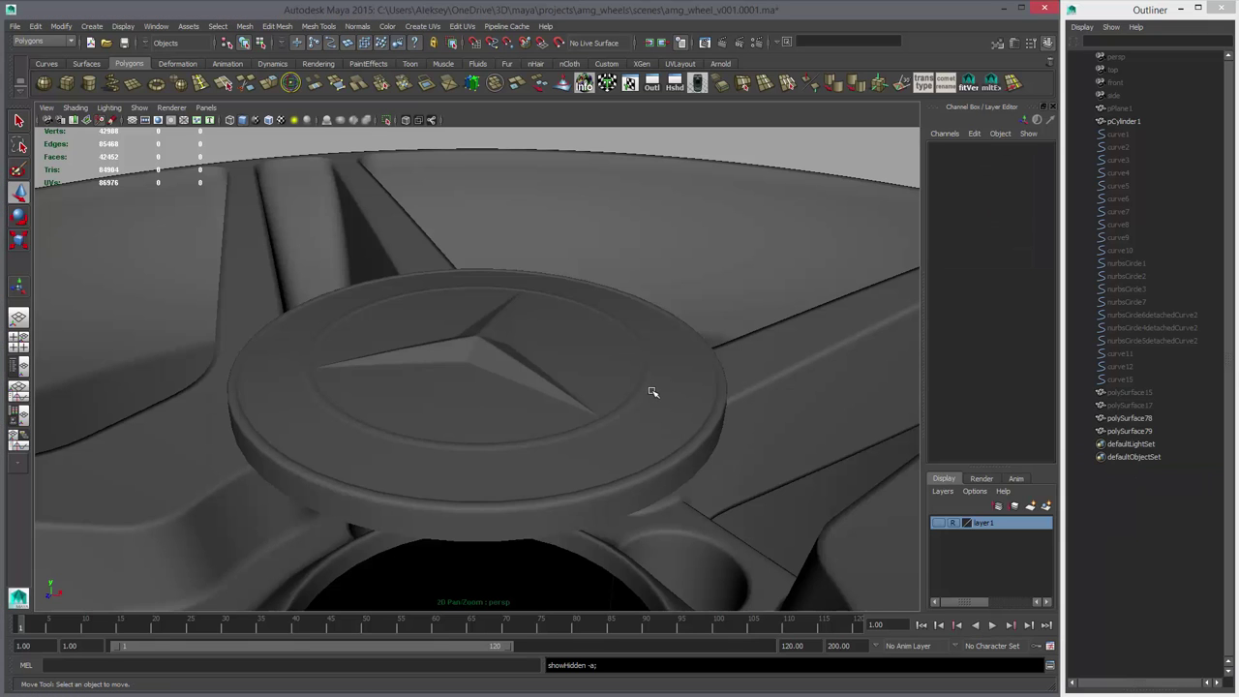
alt+drag(487, 399, 484, 360)
scroll(484, 360, down, 5)
click(498, 382)
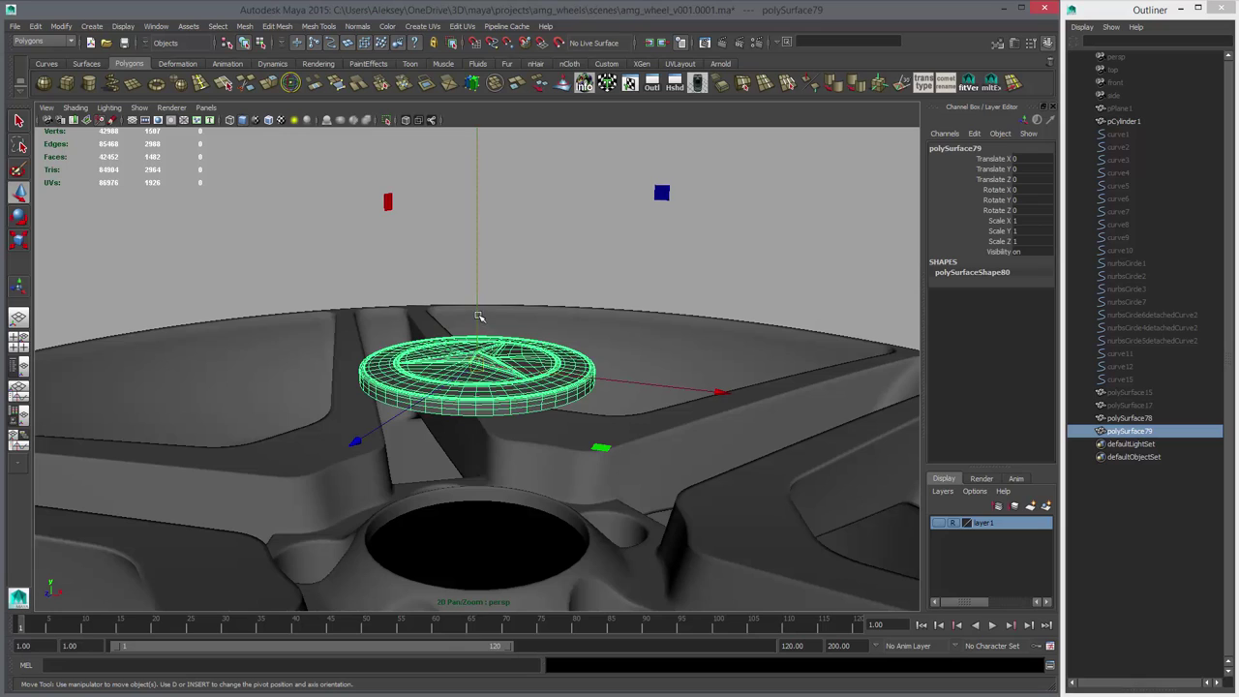
drag(478, 316, 478, 456)
key(f)
alt+drag(537, 422, 535, 406)
middle_drag(587, 337, 589, 344)
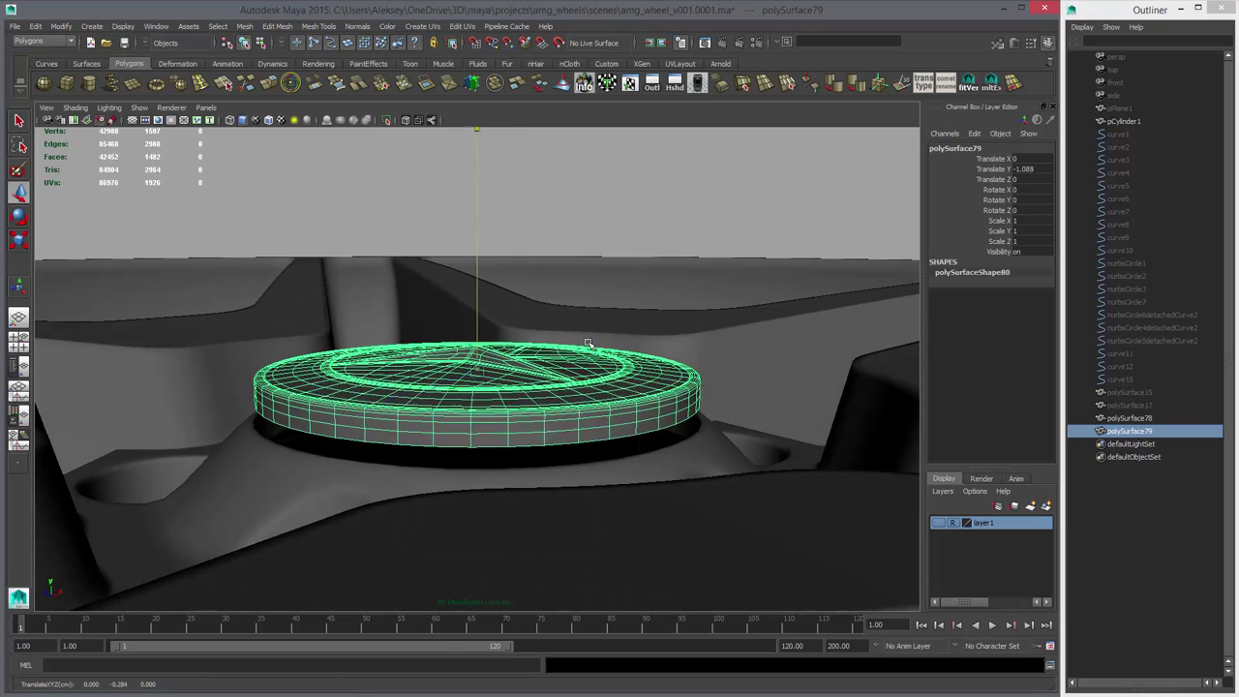
drag(588, 343, 582, 380)
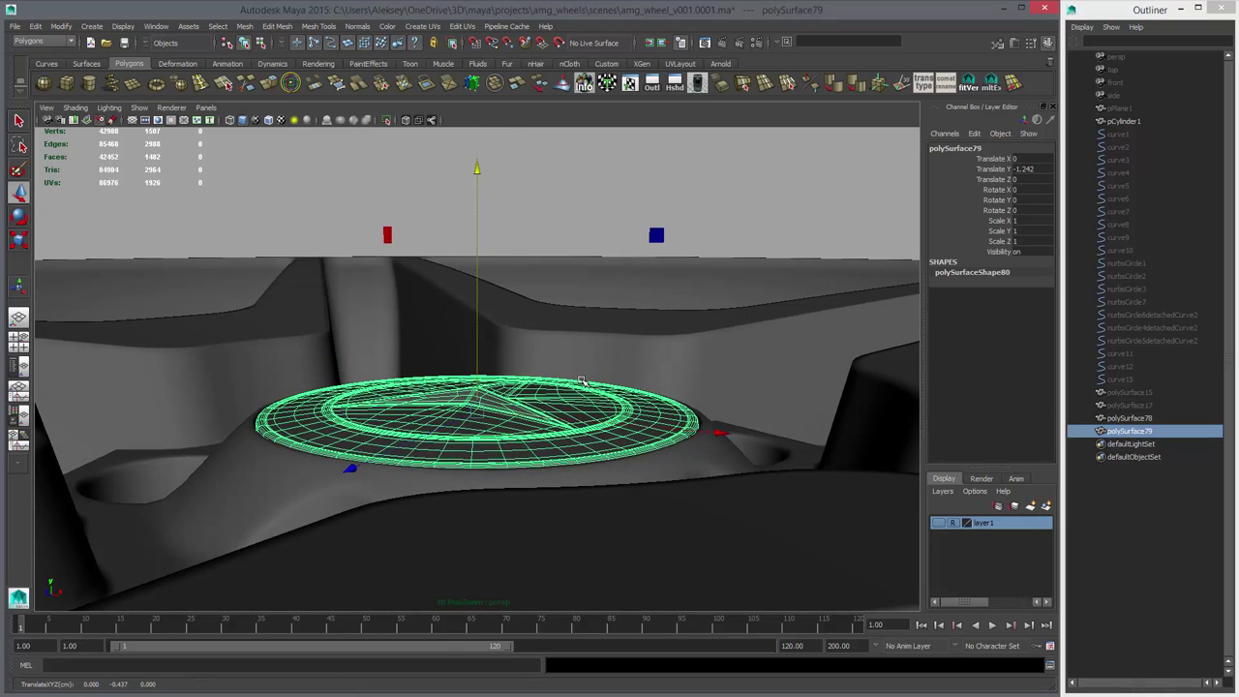
- Examine how the cap's rim fits the hub opening up close in the front and top views
key(space)
key(space)
key(f)
alt+middle_drag(900, 441, 544, 444)
alt+right_drag(543, 443, 803, 431)
alt+middle_drag(837, 381, 583, 377)
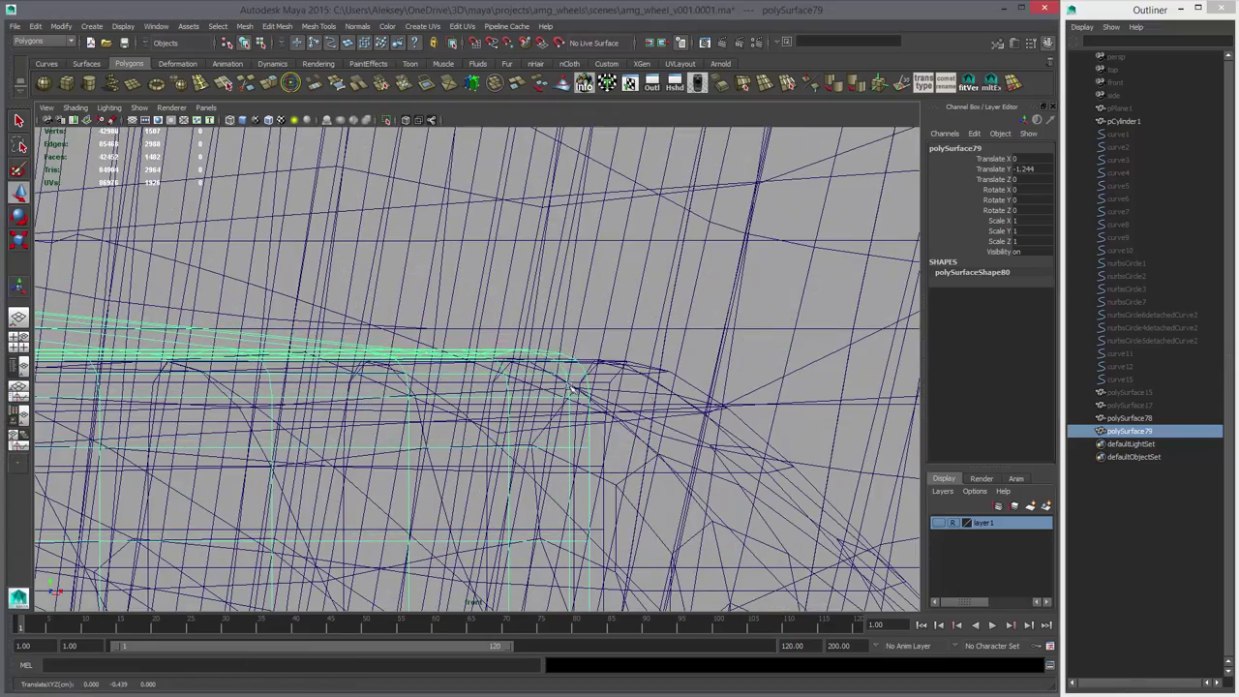
key(space)
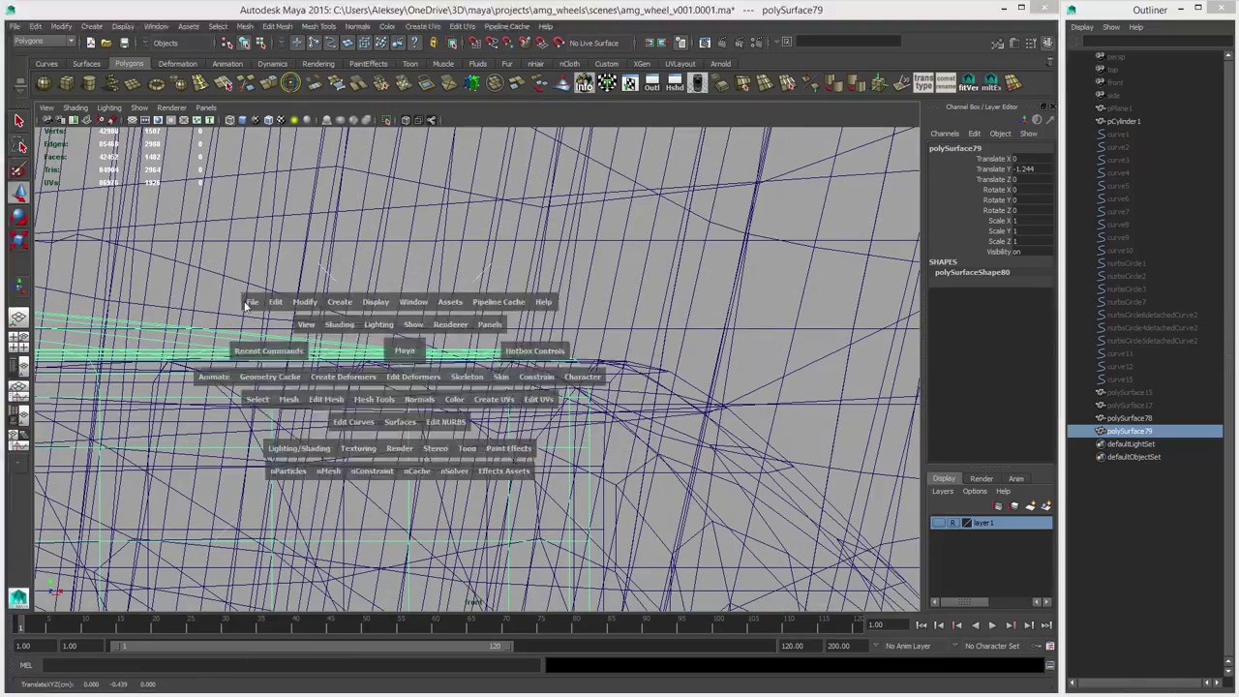
key(space)
key(f)
alt+middle_drag(666, 315, 484, 368)
alt+right_drag(483, 367, 630, 366)
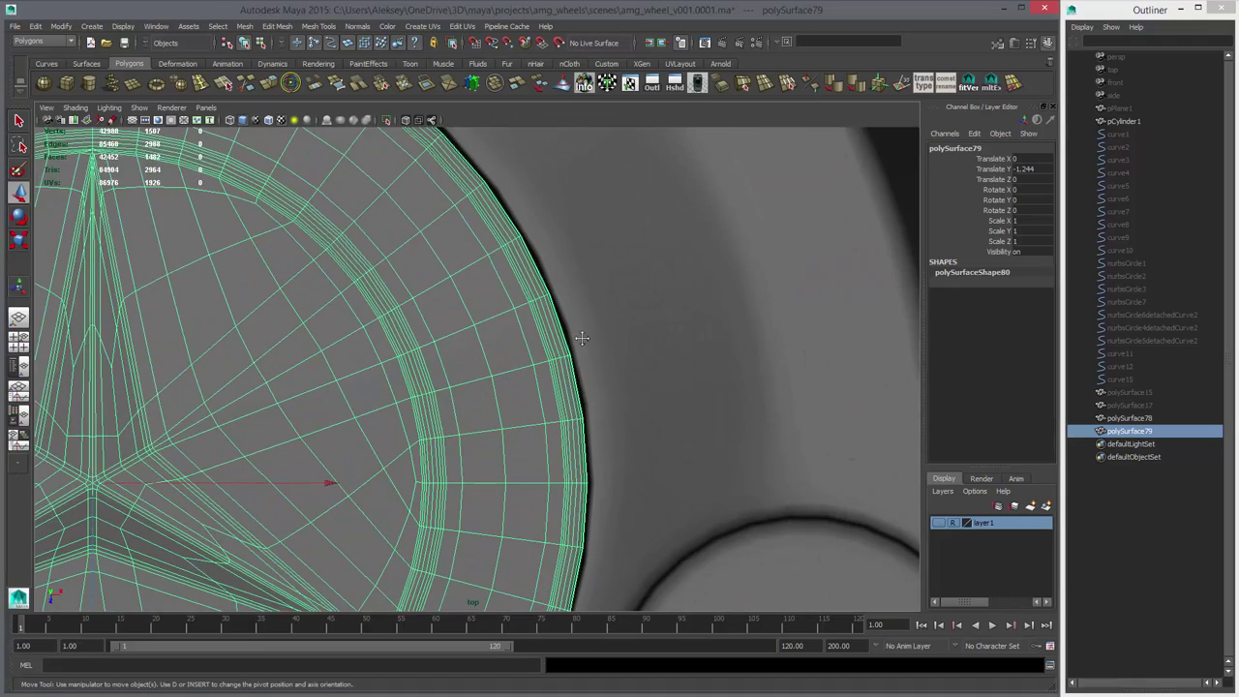
scroll(739, 378, up, 3)
key(4)
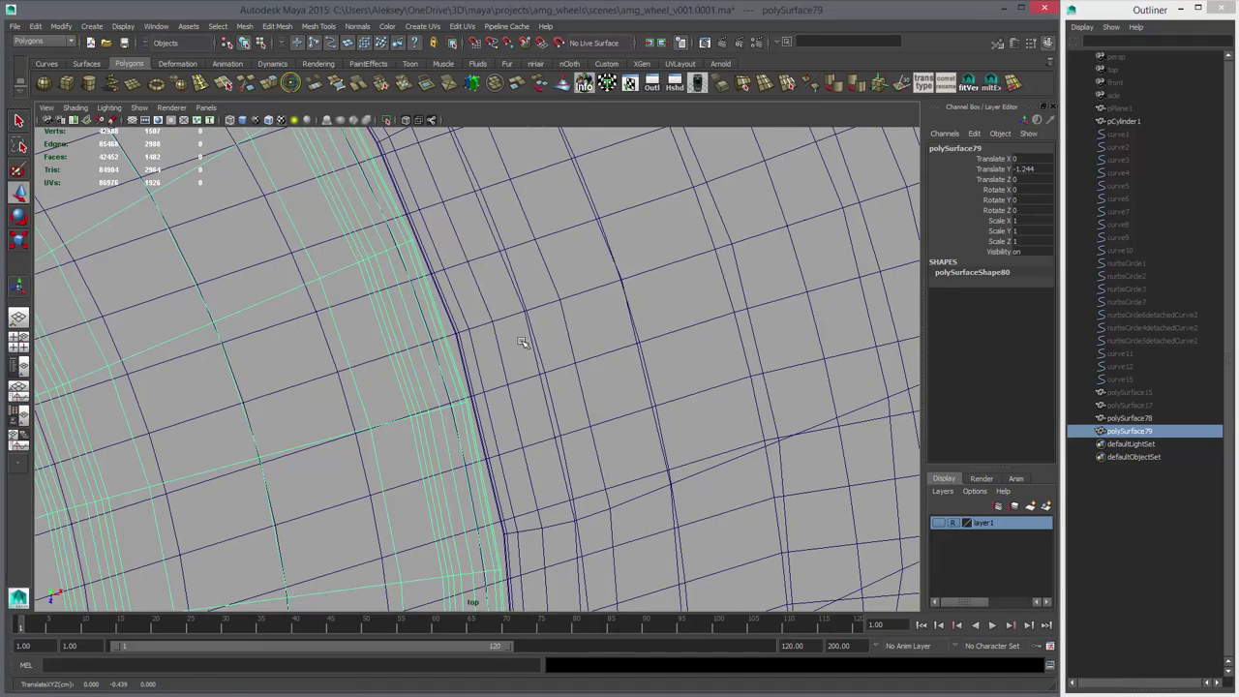
- Save the scene, scale the cap uniformly to 1.005 to meet the hub opening, and check its edge in the side view
key(ctrl+s)
key(r)
middle_drag(498, 345, 504, 346)
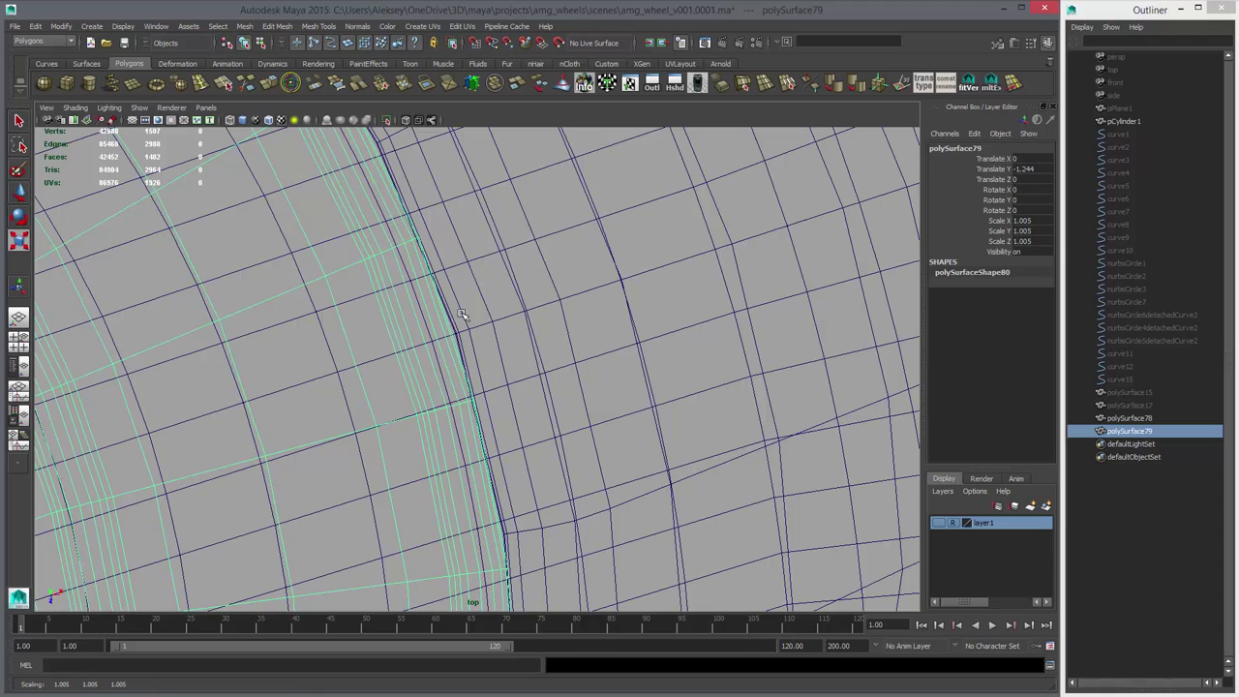
key(space)
key(space)
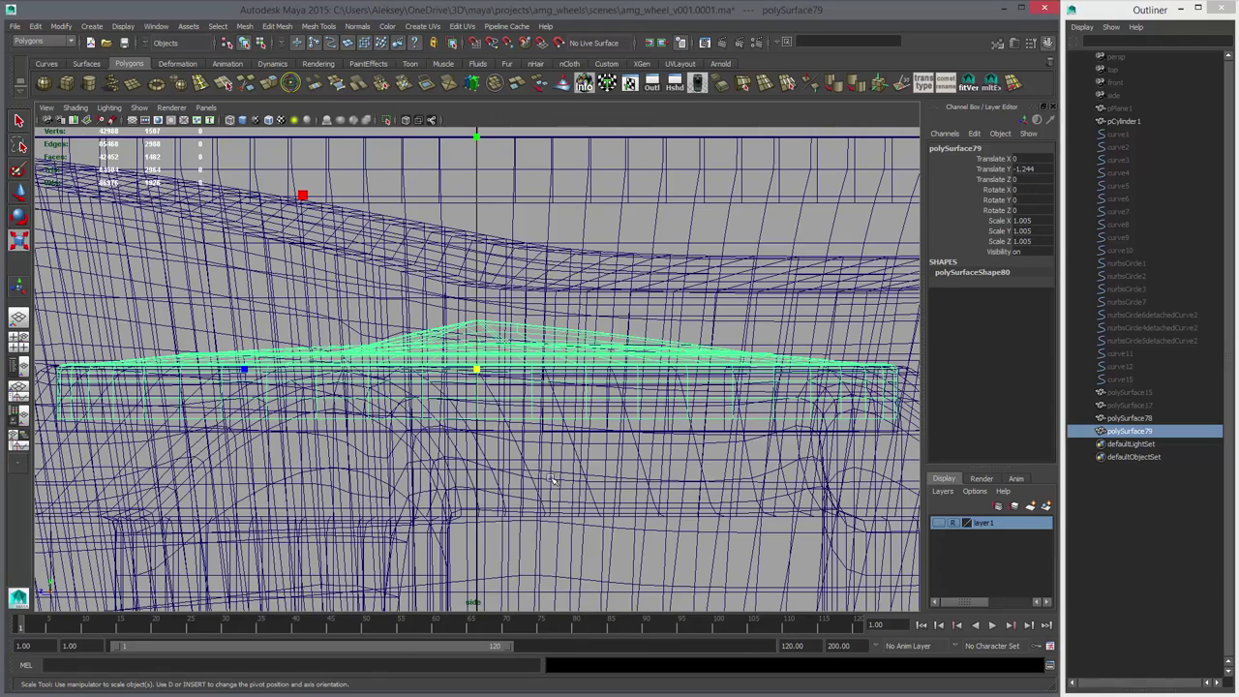
key(space)
alt+middle_drag(745, 445, 548, 431)
key(space)
alt+right_drag(549, 431, 661, 387)
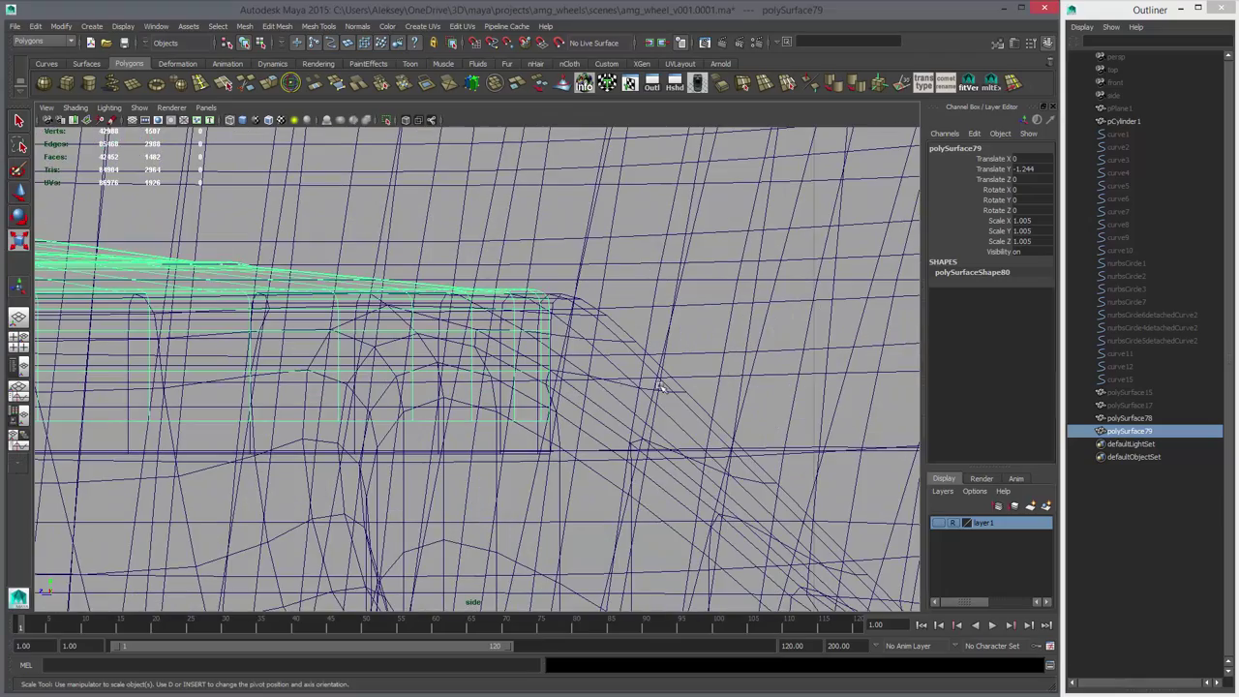
key(w)
- Compare the fitted cap with and without smooth preview in the perspective view
key(space)
key(space)
click(771, 301)
alt+right_drag(771, 301, 531, 329)
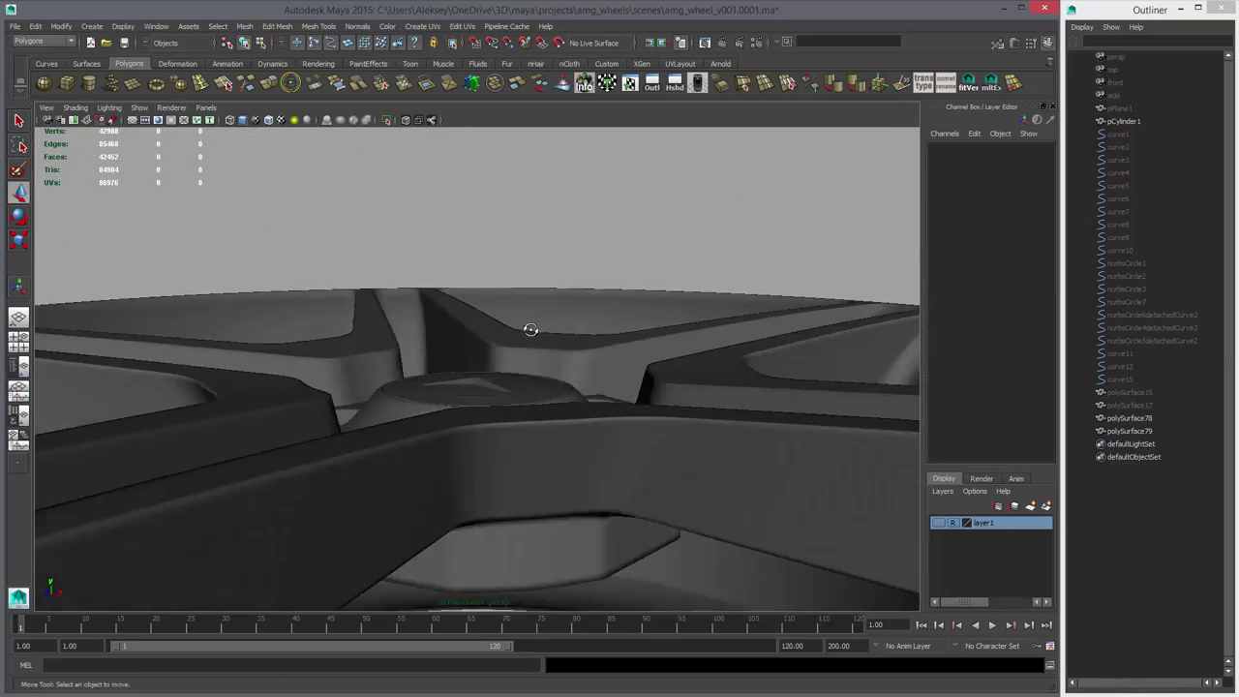
alt+drag(530, 329, 711, 407)
alt+right_drag(710, 406, 550, 343)
click(550, 343)
key(3)
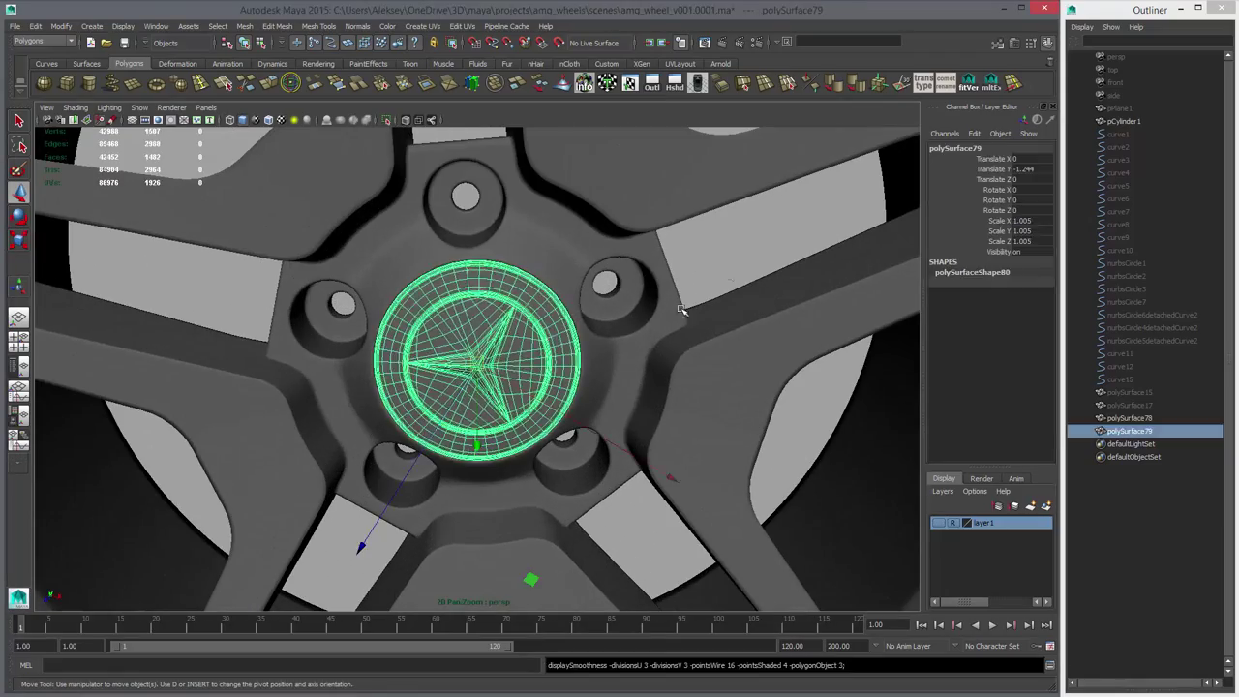
click(681, 309)
alt+drag(639, 374, 539, 357)
click(539, 357)
key(1)
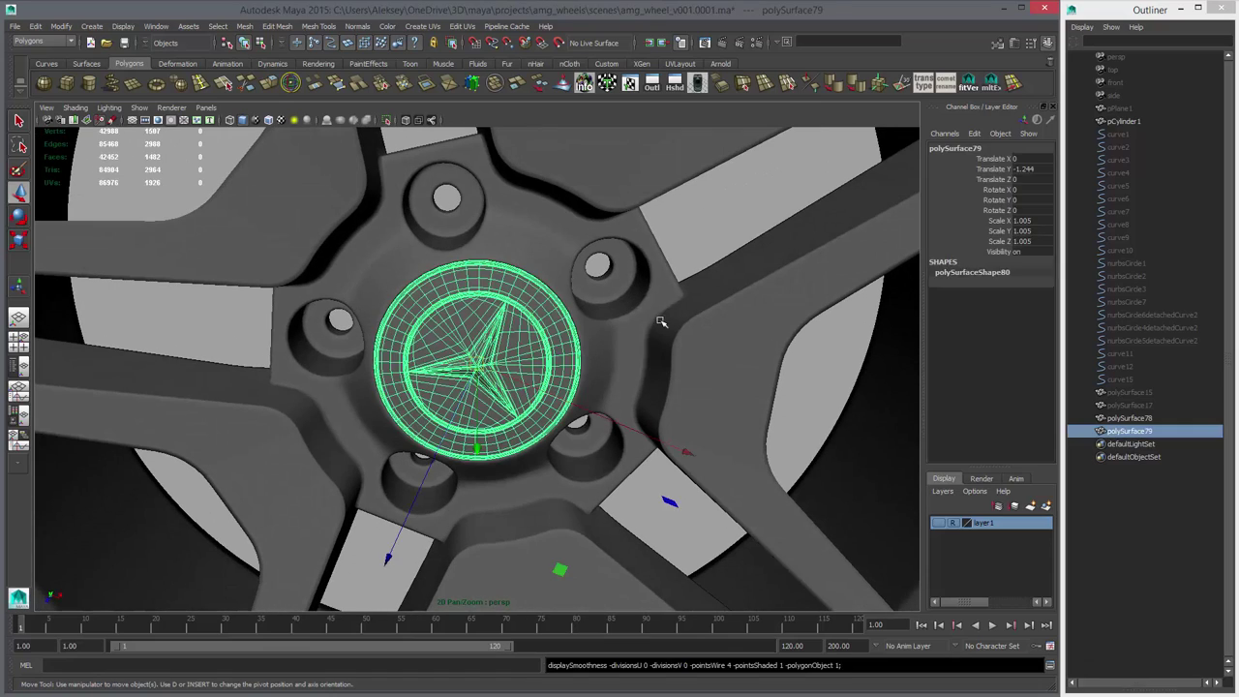
- Examine the wheel with its fitted centre cap from several angles and distances
click(716, 370)
alt+right_drag(716, 370, 397, 294)
alt+drag(508, 323, 475, 261)
alt+drag(454, 327, 458, 281)
alt+right_drag(459, 281, 587, 365)
alt+drag(573, 254, 503, 397)
mouse_move(504, 396)
alt+right_down()
mouse_move(758, 401)
mouse_move(492, 401)
alt+right_up()
alt+drag(492, 401, 435, 346)
alt+right_drag(434, 346, 708, 393)
alt+drag(707, 393, 558, 412)
alt+right_drag(558, 412, 407, 341)
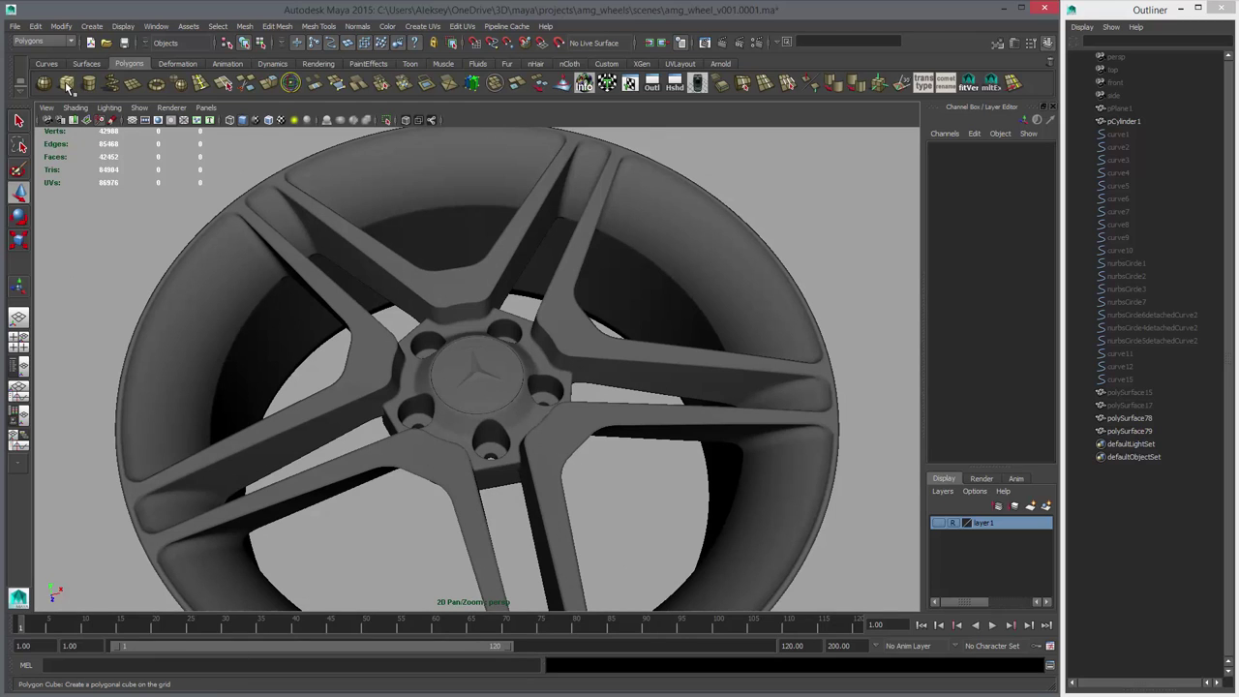
- Create a polygon cylinder and move it up above the wheel to Translate Y 7.741
click(88, 88)
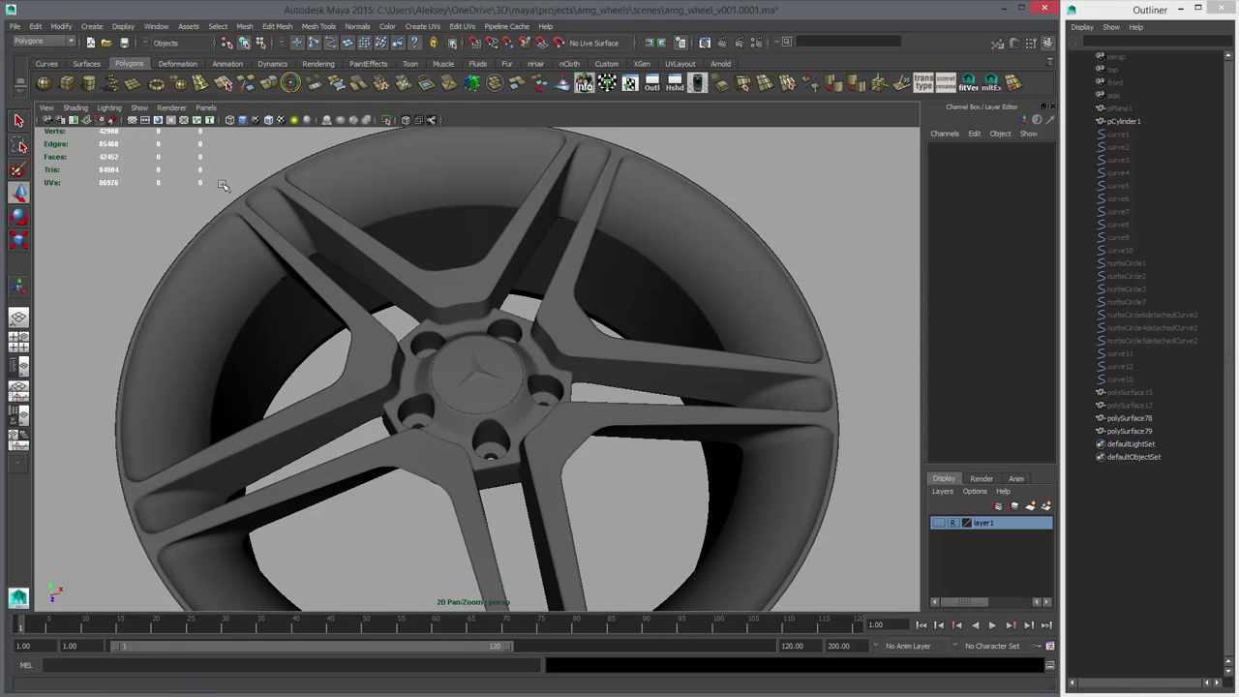
alt+right_drag(581, 366, 451, 377)
drag(480, 196, 476, 6)
alt+drag(491, 513, 515, 402)
alt+right_drag(515, 402, 622, 464)
alt+drag(622, 463, 586, 525)
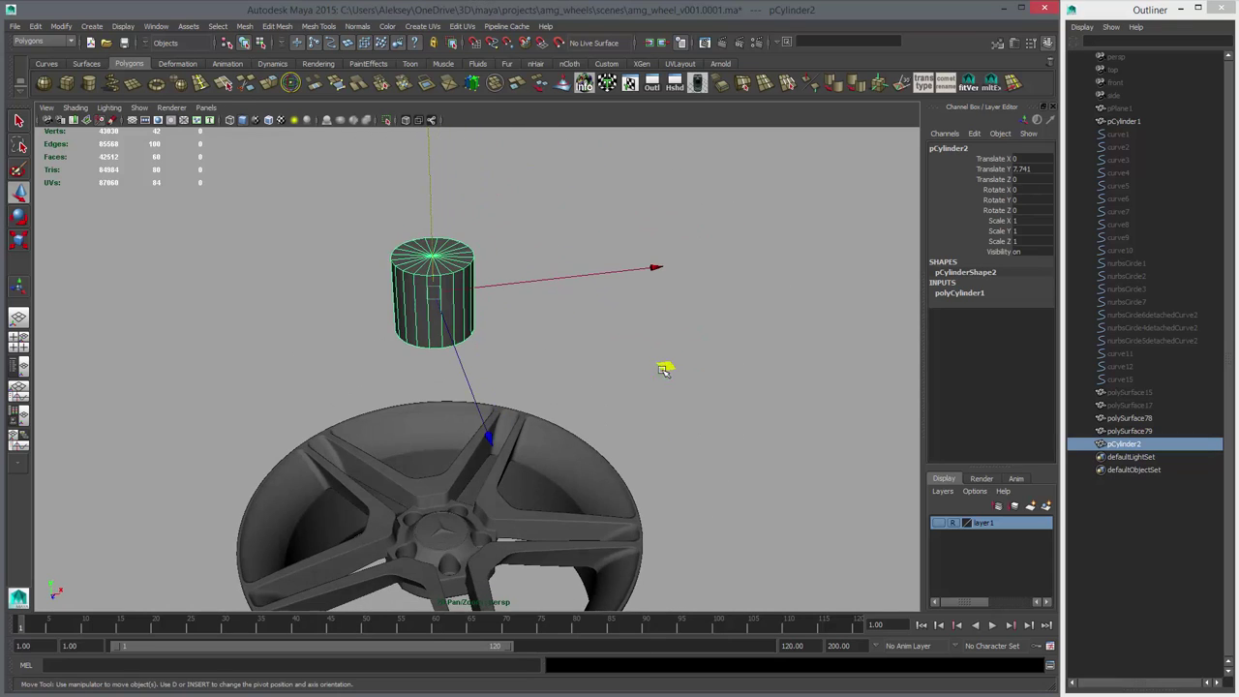
alt+right_drag(585, 526, 755, 513)
- Set the new cylinder's axis subdivisions to 12
click(971, 294)
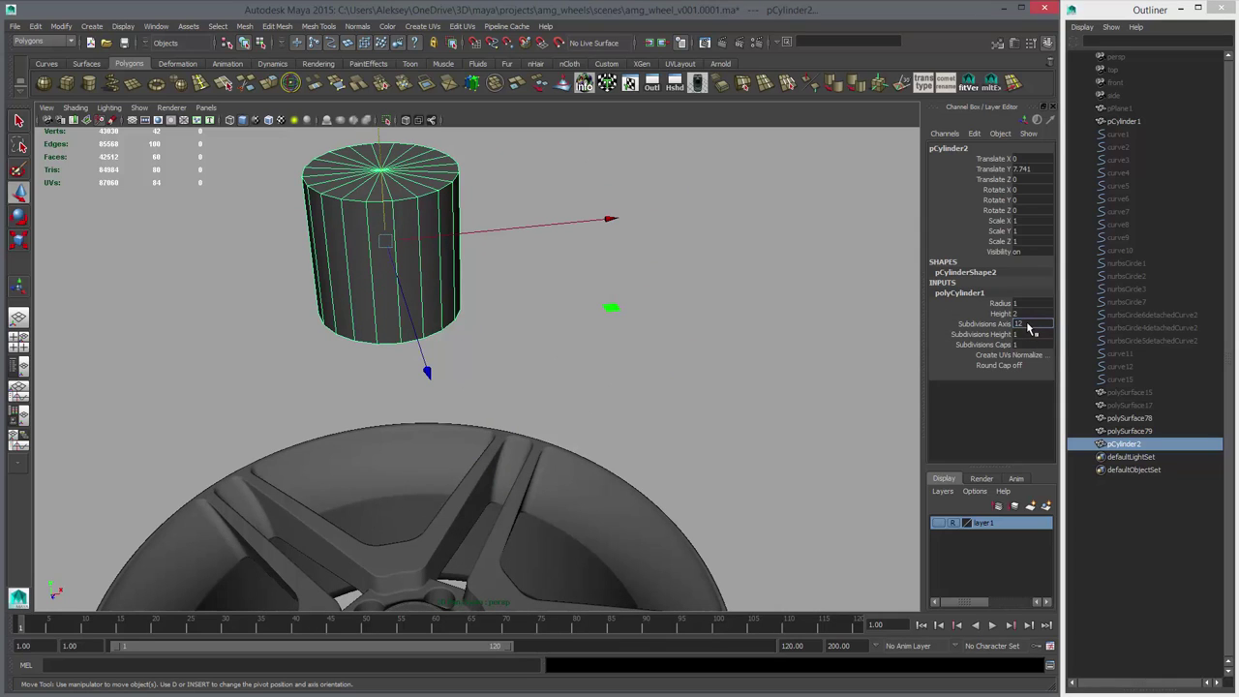
key(Return)
alt+middle_drag(451, 320, 489, 407)
alt+right_drag(489, 407, 618, 416)
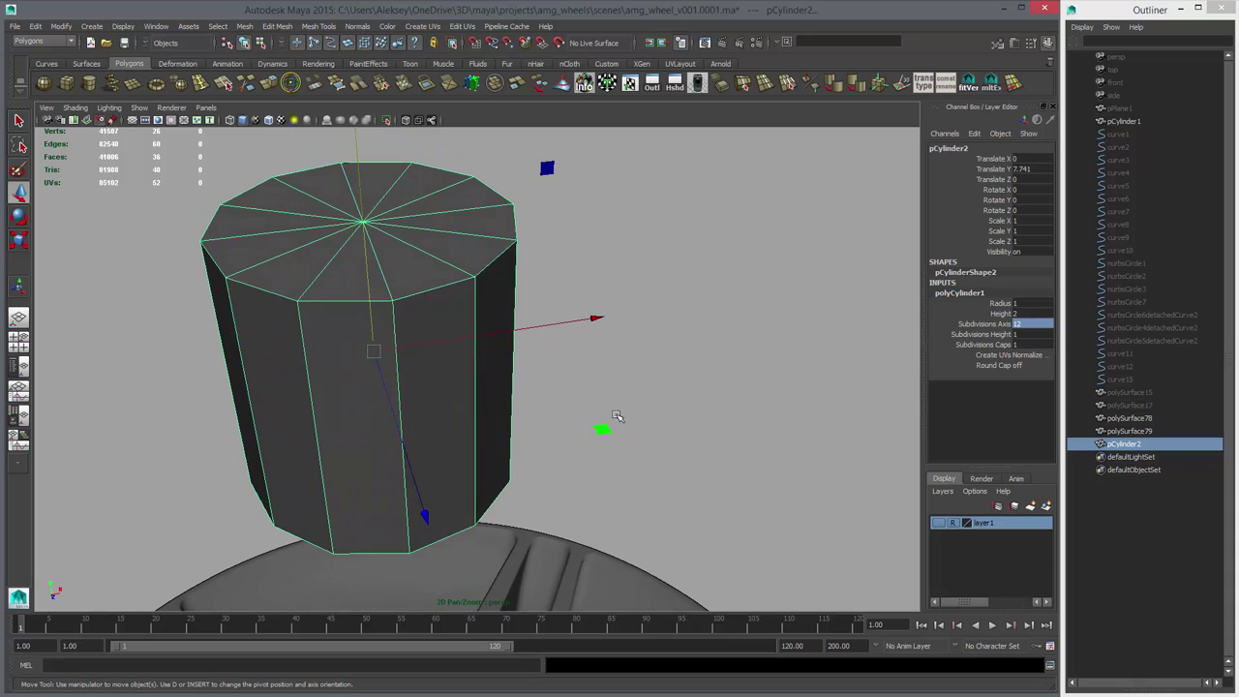
- Isolate the 12-sided cylinder in the perspective view and look at it from the side
alt+drag(503, 262, 474, 348)
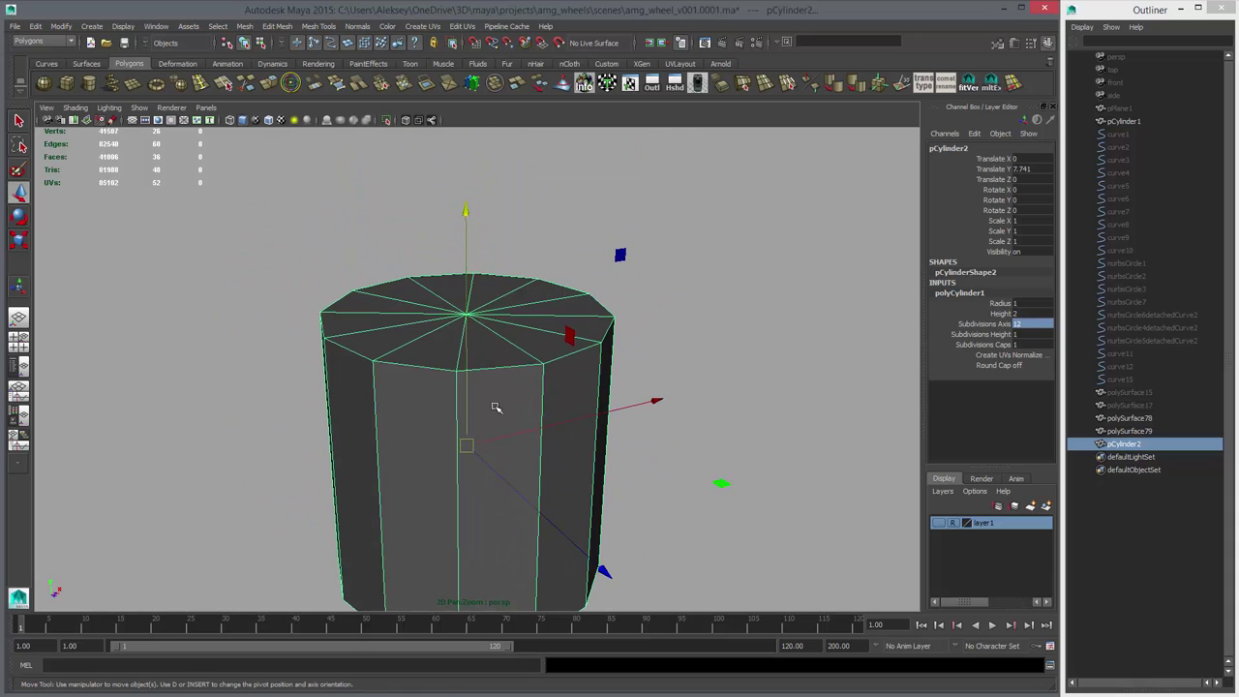
key(space)
key(space)
alt+drag(622, 357, 619, 290)
alt+right_drag(620, 291, 504, 355)
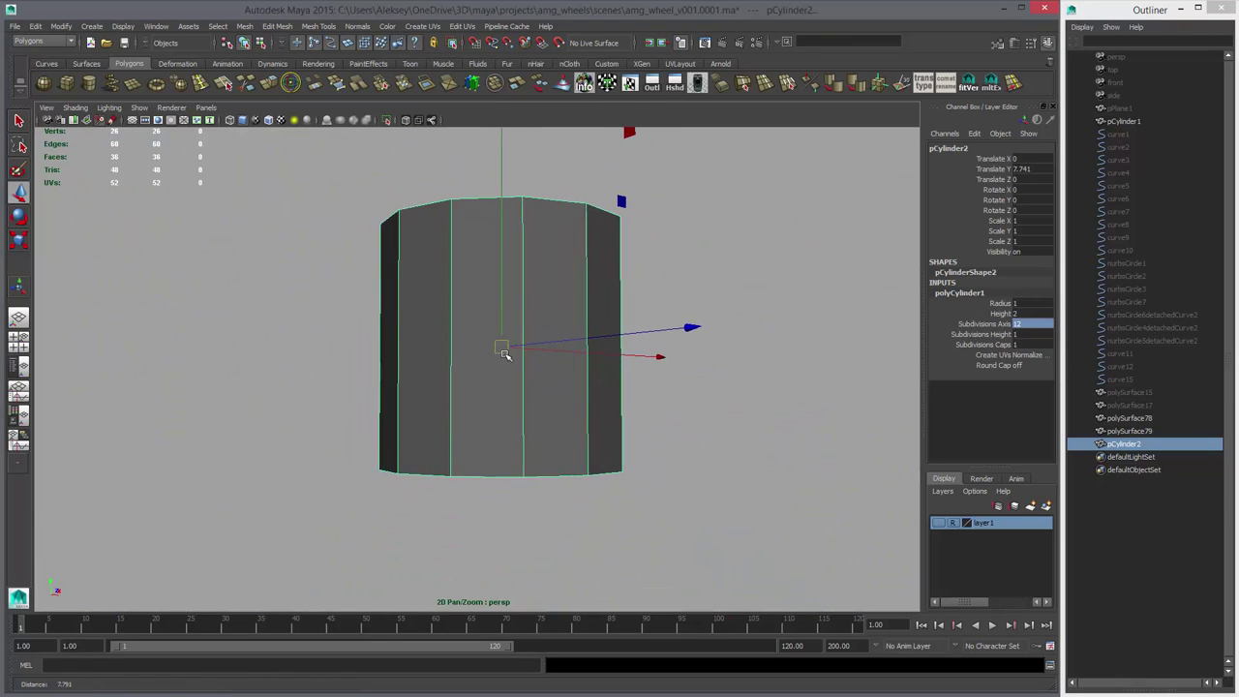
- Set the cylinder's cap subdivisions to 2 and delete its side and bottom faces, keeping only the top cap
click(968, 344)
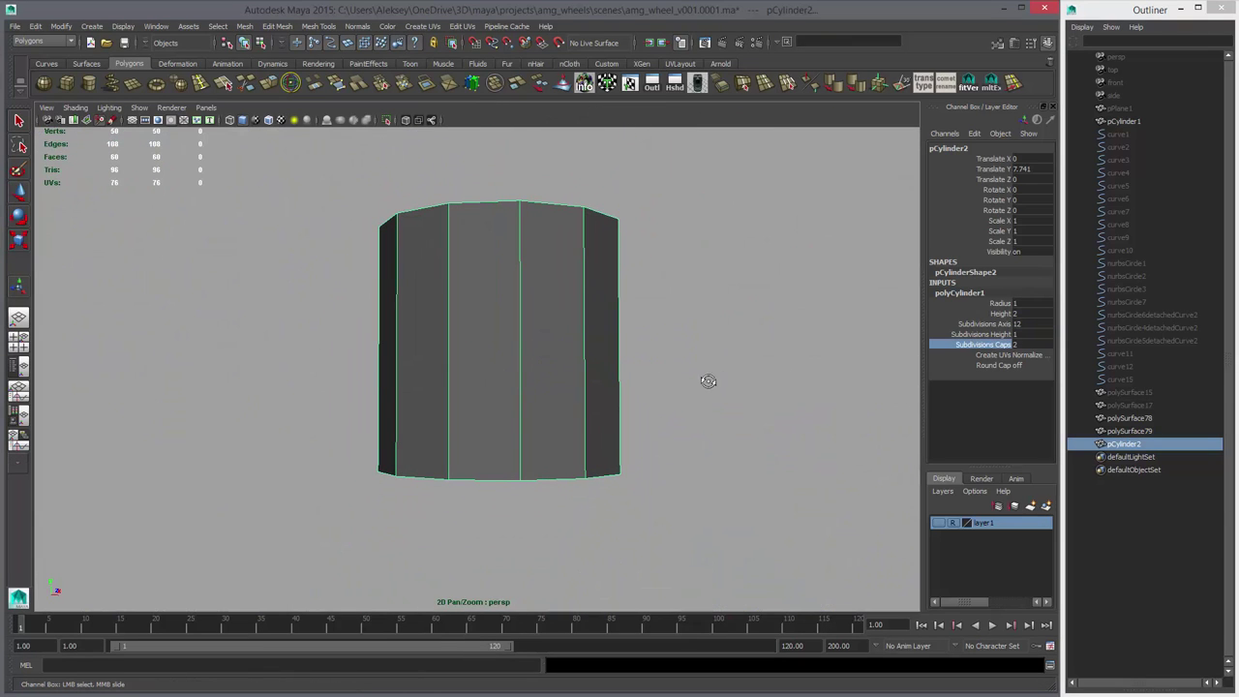
alt+drag(709, 381, 640, 395)
right_drag(511, 346, 512, 376)
drag(222, 353, 703, 578)
key(Delete)
alt+drag(486, 332, 475, 393)
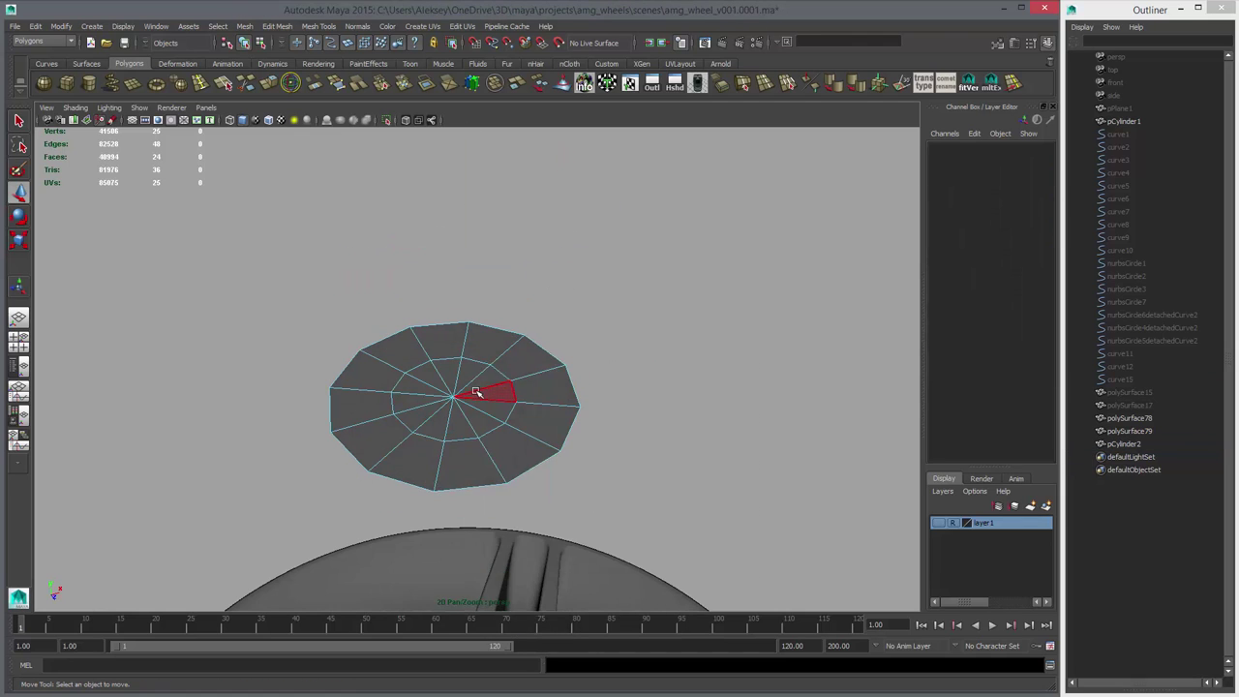
- Extrude the inner ring of cap faces and raise it into a block above the flat outer rim
right_drag(476, 394, 476, 424)
drag(433, 386, 466, 412)
scroll(467, 412, up, 2)
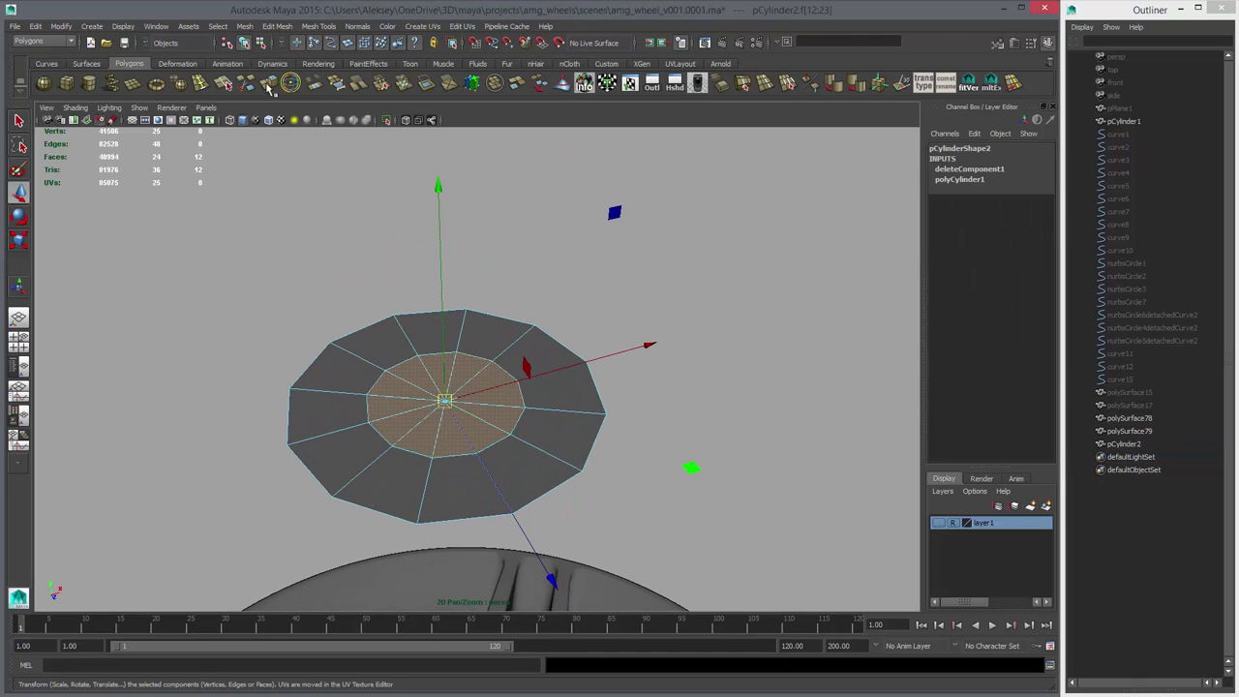
key(w)
drag(442, 282, 446, 169)
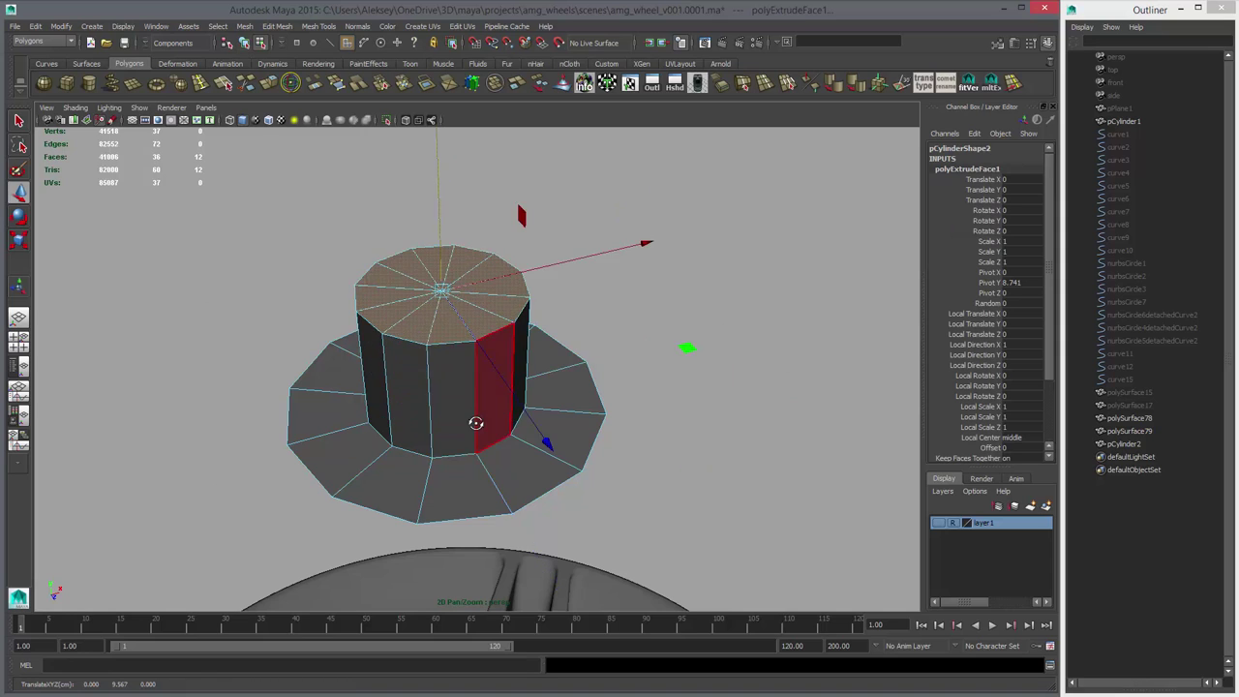
- Extend the selection to the extruded block's side faces and scale the block horizontally so it is wider relative to the rim
alt+drag(475, 422, 505, 391)
key(shift+period)
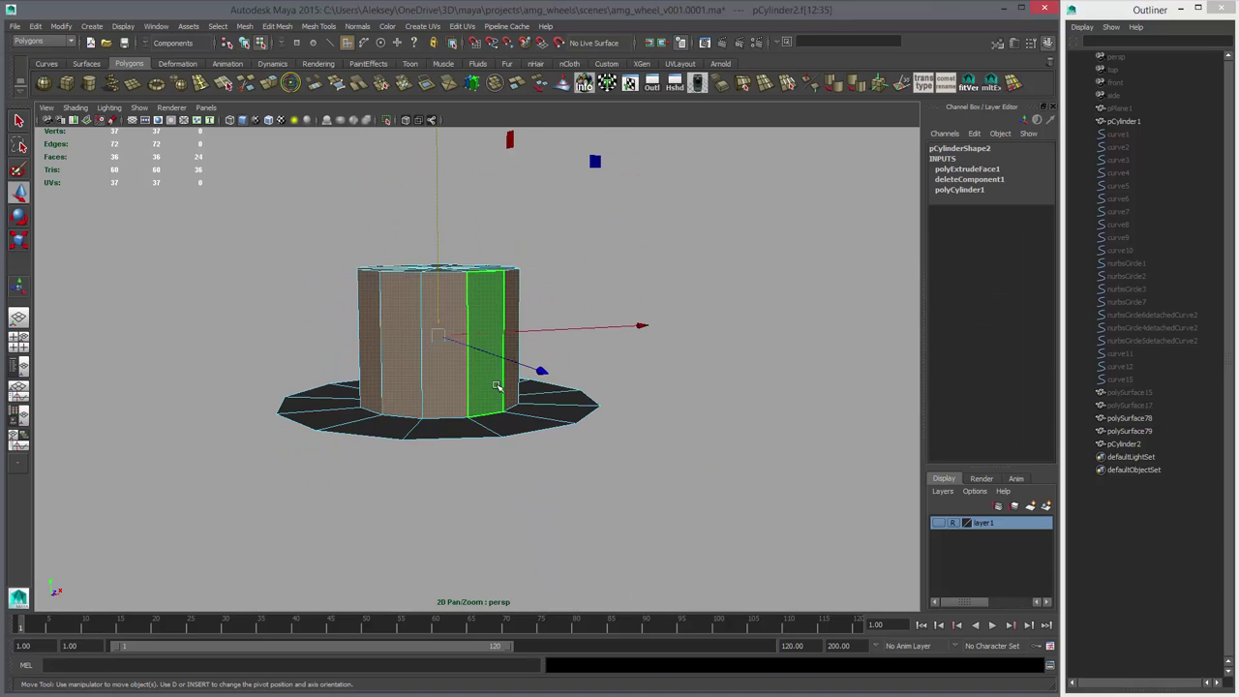
key(r)
alt+middle_drag(474, 379, 480, 484)
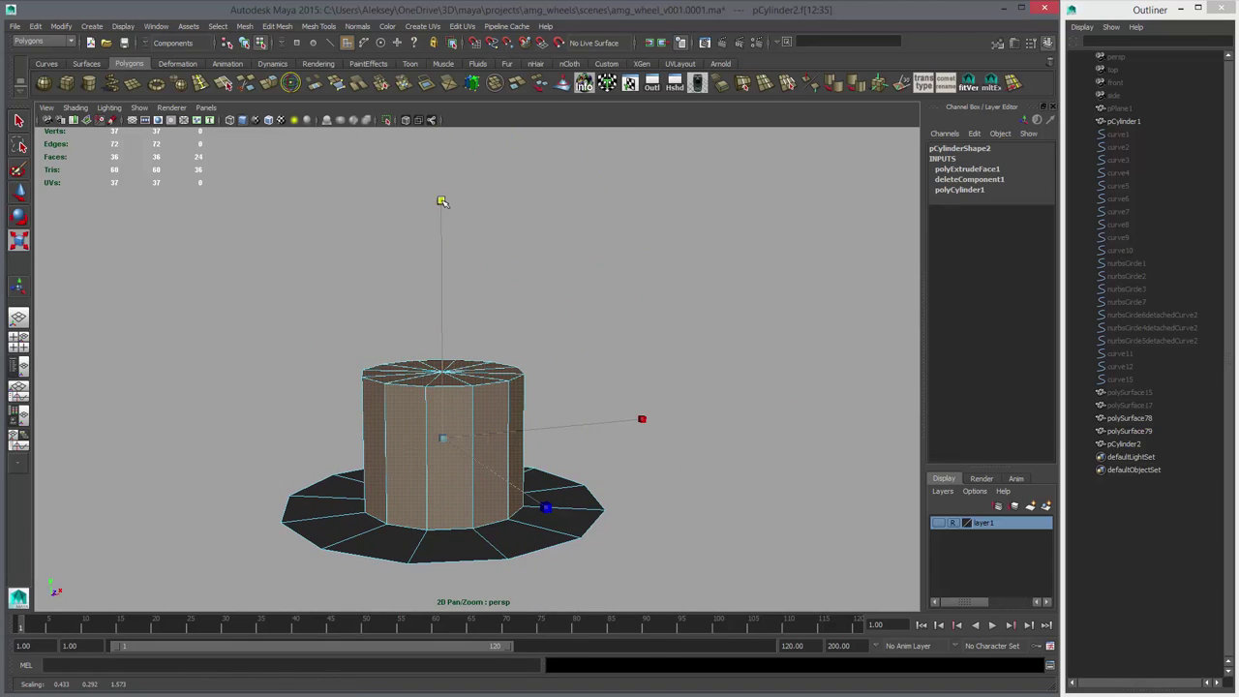
ctrl+drag(443, 201, 435, 163)
key(shift+i)
alt+drag(578, 394, 623, 432)
alt+middle_drag(622, 432, 542, 278)
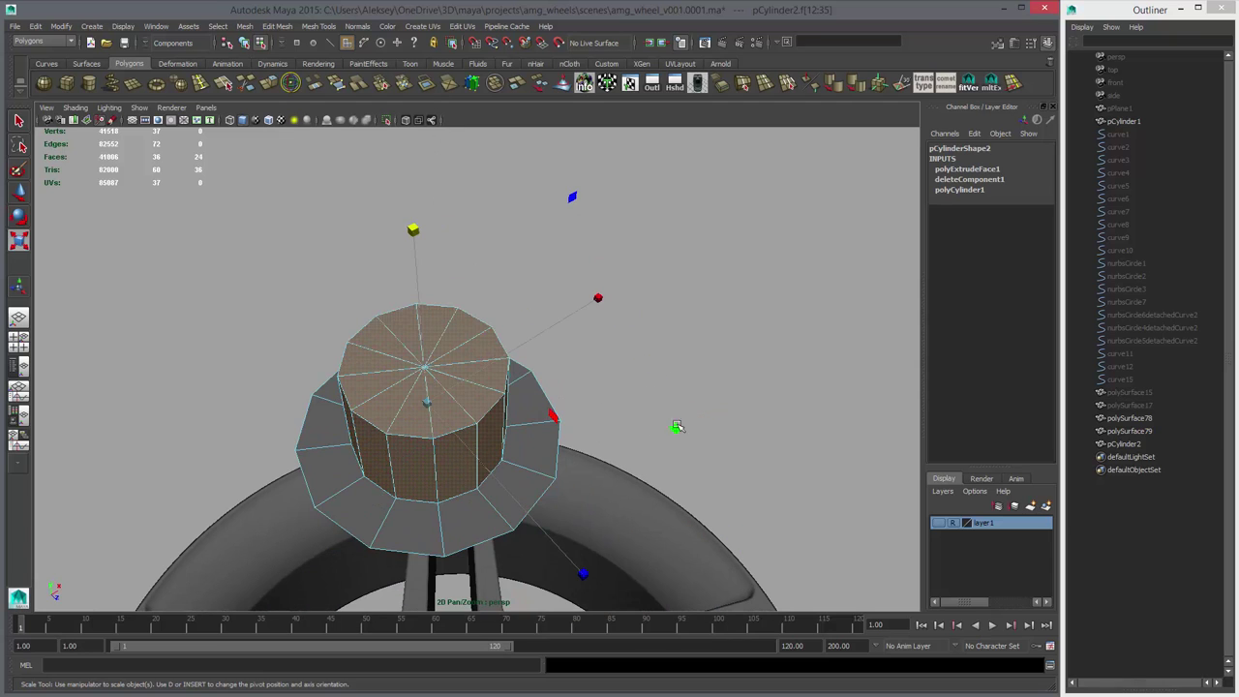
drag(673, 430, 563, 354)
key(shift+i)
alt+middle_drag(563, 354, 572, 440)
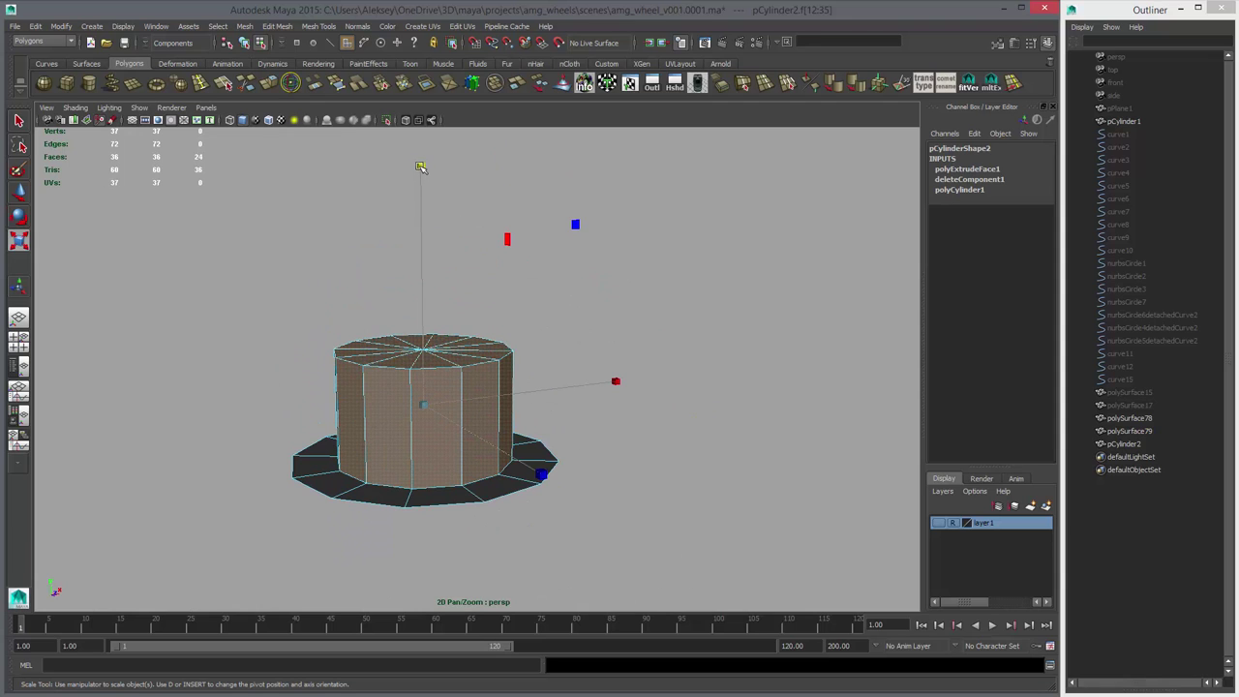
ctrl+drag(420, 166, 444, 201)
- In the top view, hide the wheel and its centre cap so only the new cylinder stays shown
key(space)
key(space)
key(f)
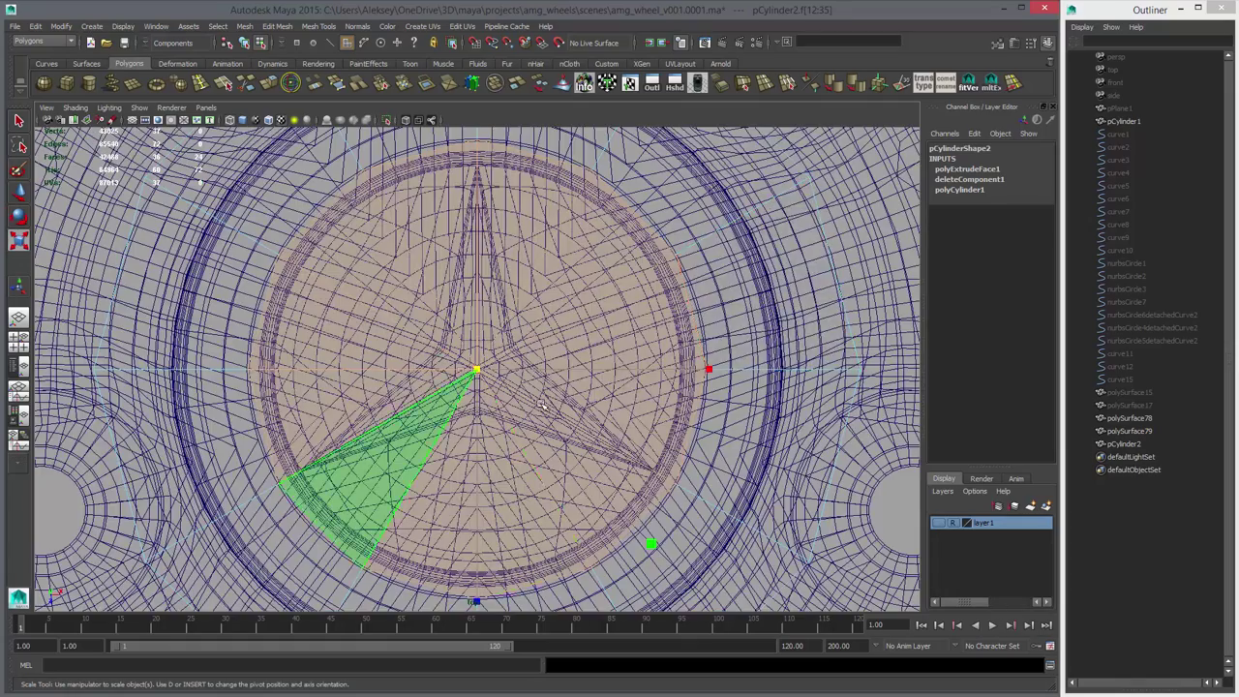
key(a)
key(w)
click(716, 309)
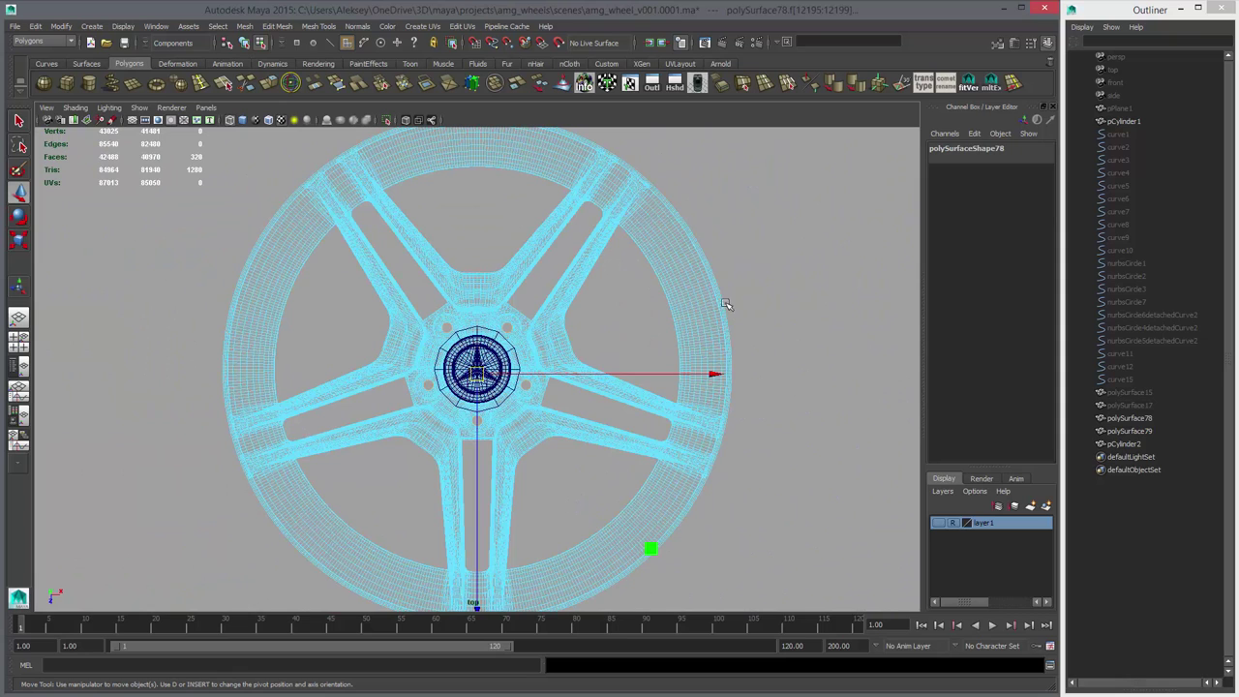
key(F8)
click(699, 300)
key(ctrl+h)
click(491, 378)
key(f)
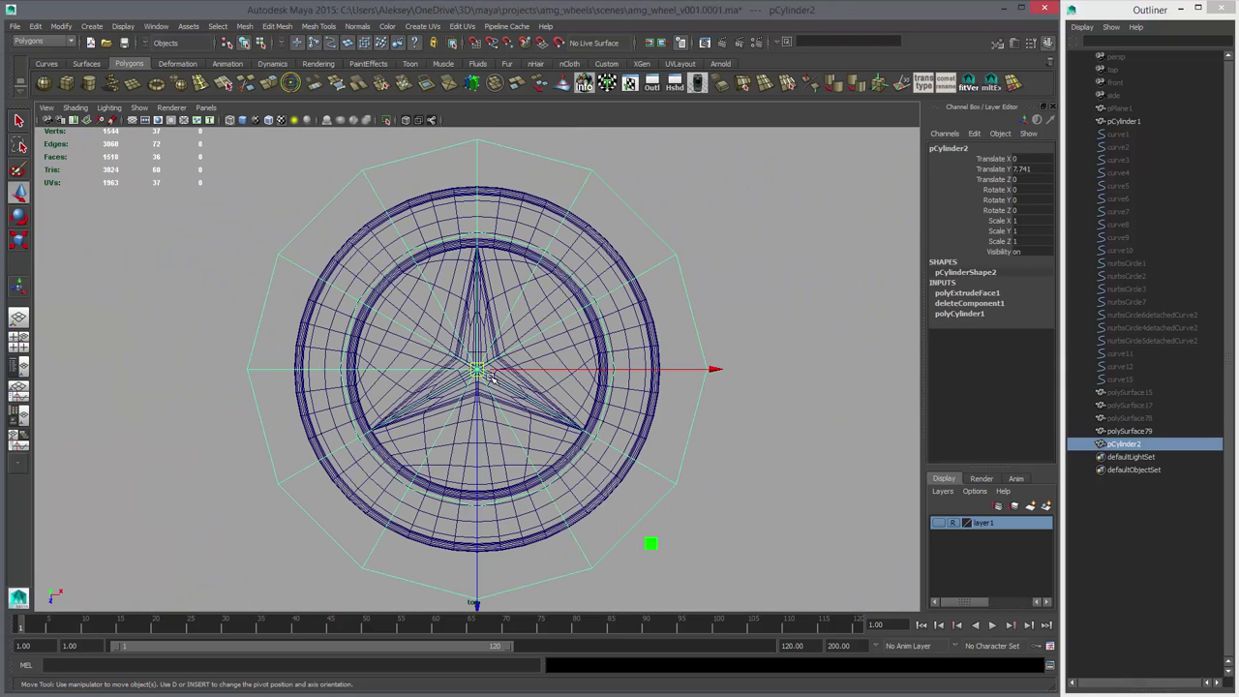
click(562, 325)
click(589, 354)
key(ctrl+h)
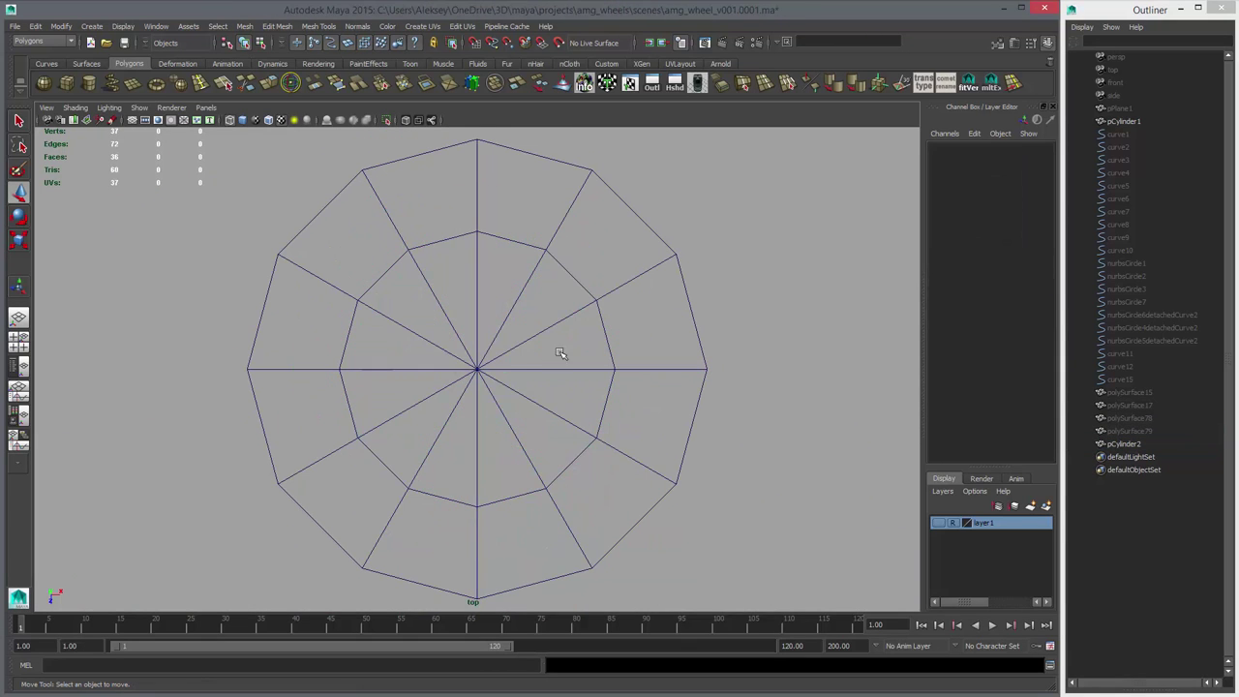
- Snap two opposite middle vertices of the inner ring along Z into line with their neighbouring vertices to form straight sides
click(532, 338)
right_drag(533, 281, 489, 282)
drag(461, 215, 558, 265)
key(q)
key(w)
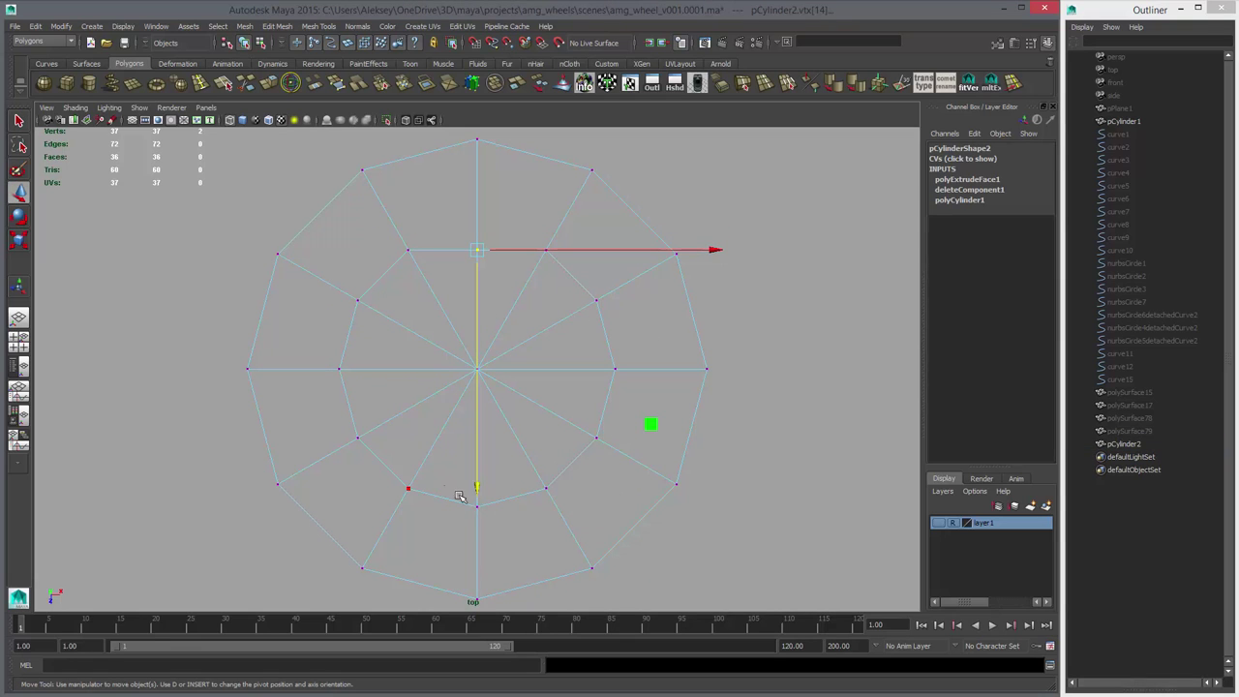
drag(460, 497, 496, 517)
key(v)
middle_drag(542, 492, 536, 485)
- Set the cylinder's Rotate Y to 60 and flatten the next pair of opposite inner-ring sides by vertex snapping along Z
right_drag(555, 414, 614, 397)
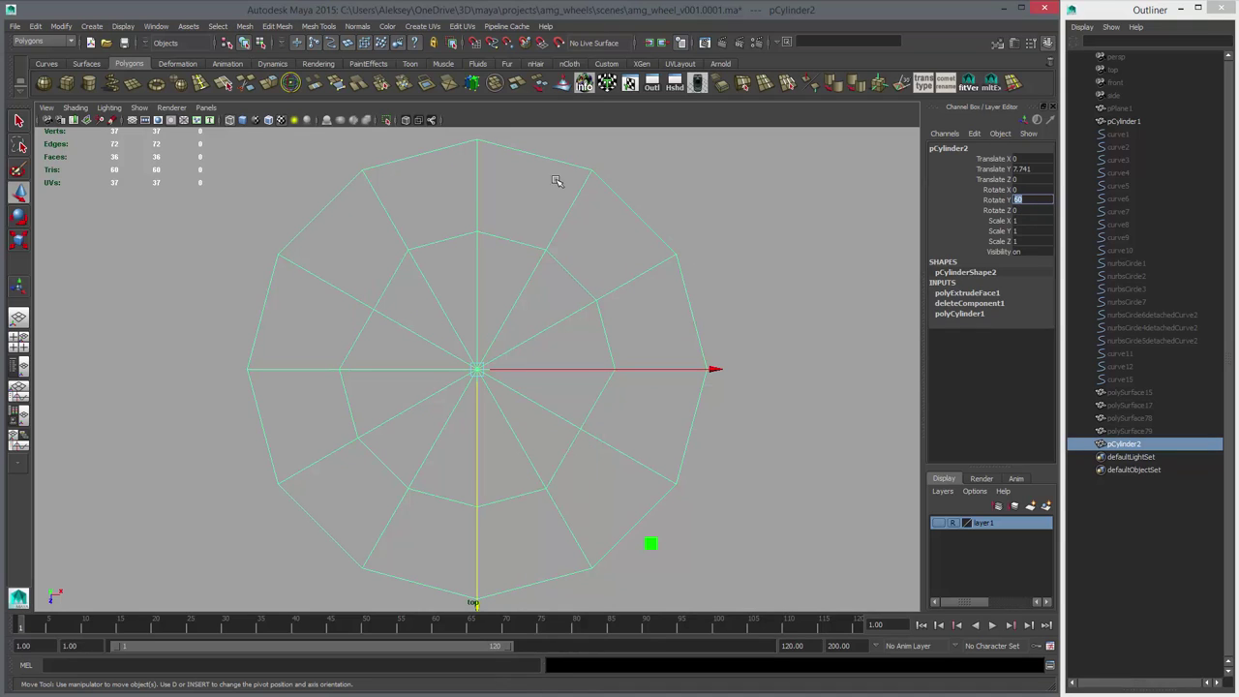
right_drag(488, 241, 450, 225)
drag(450, 222, 407, 246)
key(v)
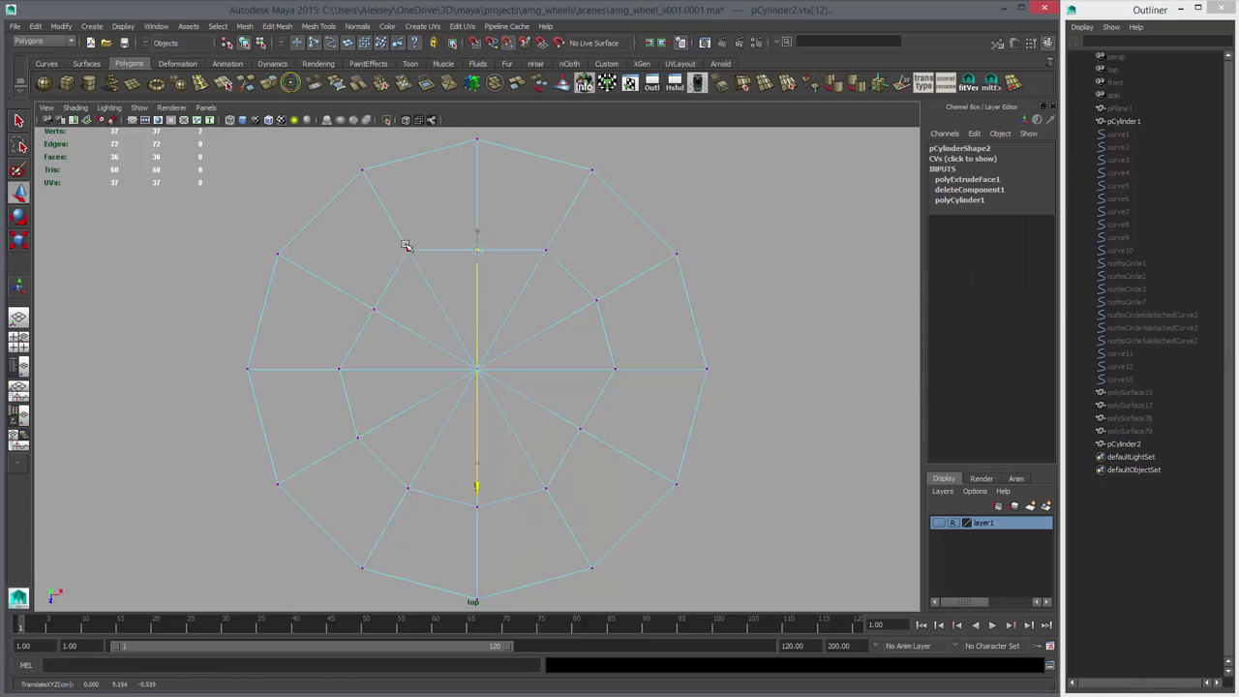
drag(464, 504, 493, 518)
key(v)
middle_drag(545, 487, 544, 483)
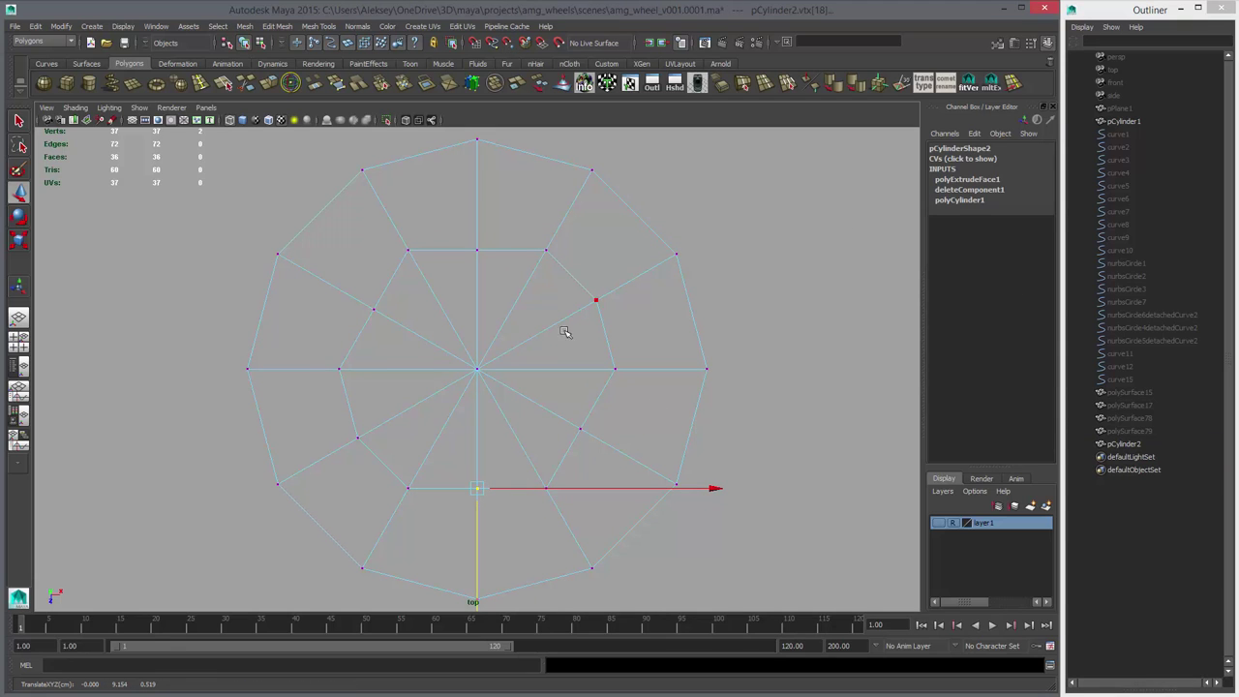
- Rotate the cylinder further about Y and snap the last two opposite middle vertices into line, completing the hexagon
right_drag(606, 335, 633, 293)
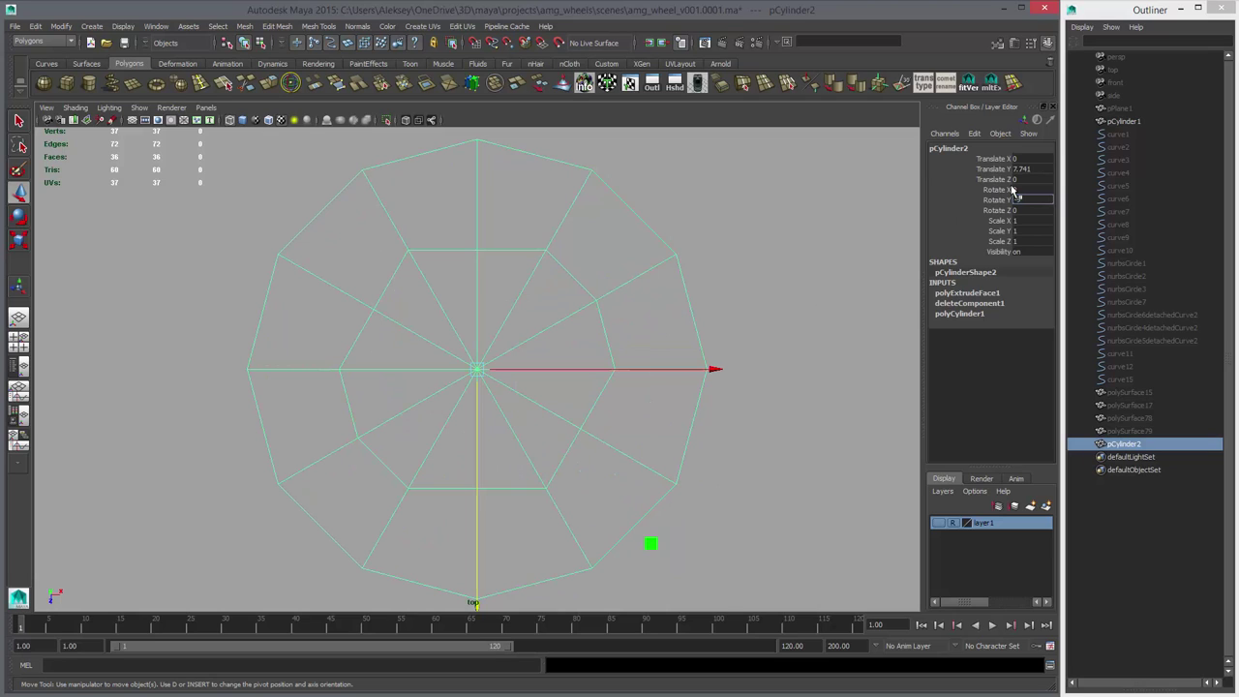
right_drag(526, 243, 462, 219)
drag(460, 218, 500, 258)
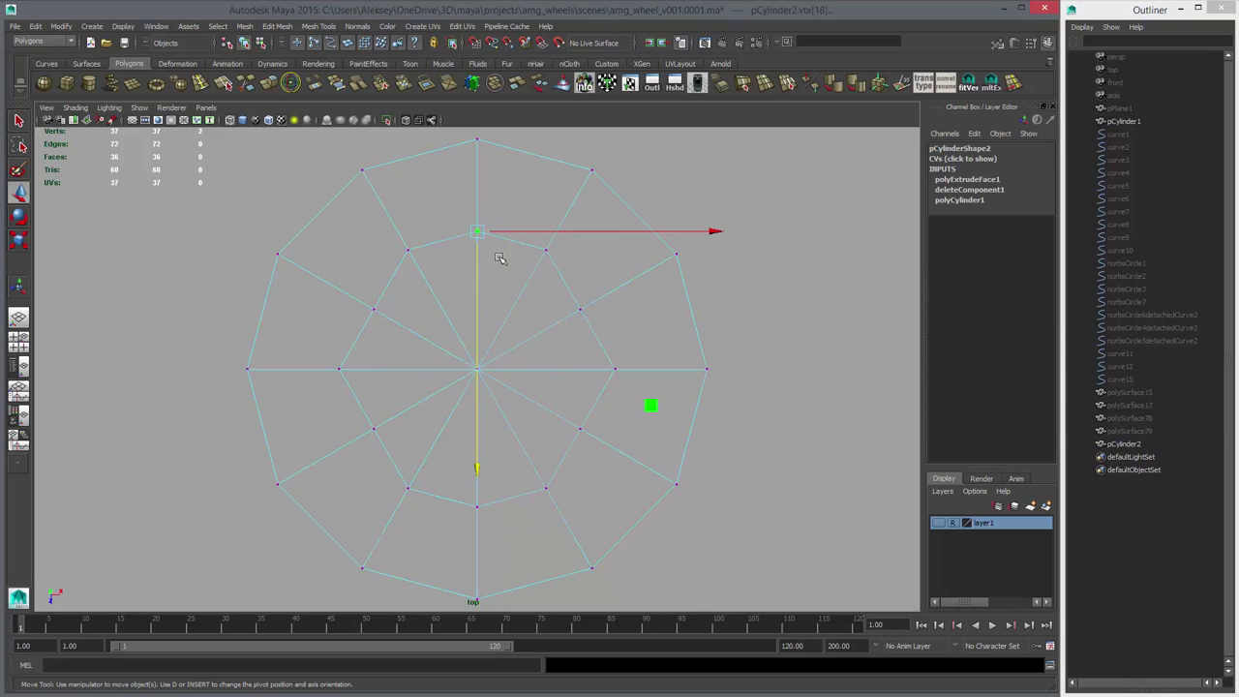
middle_drag(440, 256, 410, 252)
drag(451, 490, 500, 524)
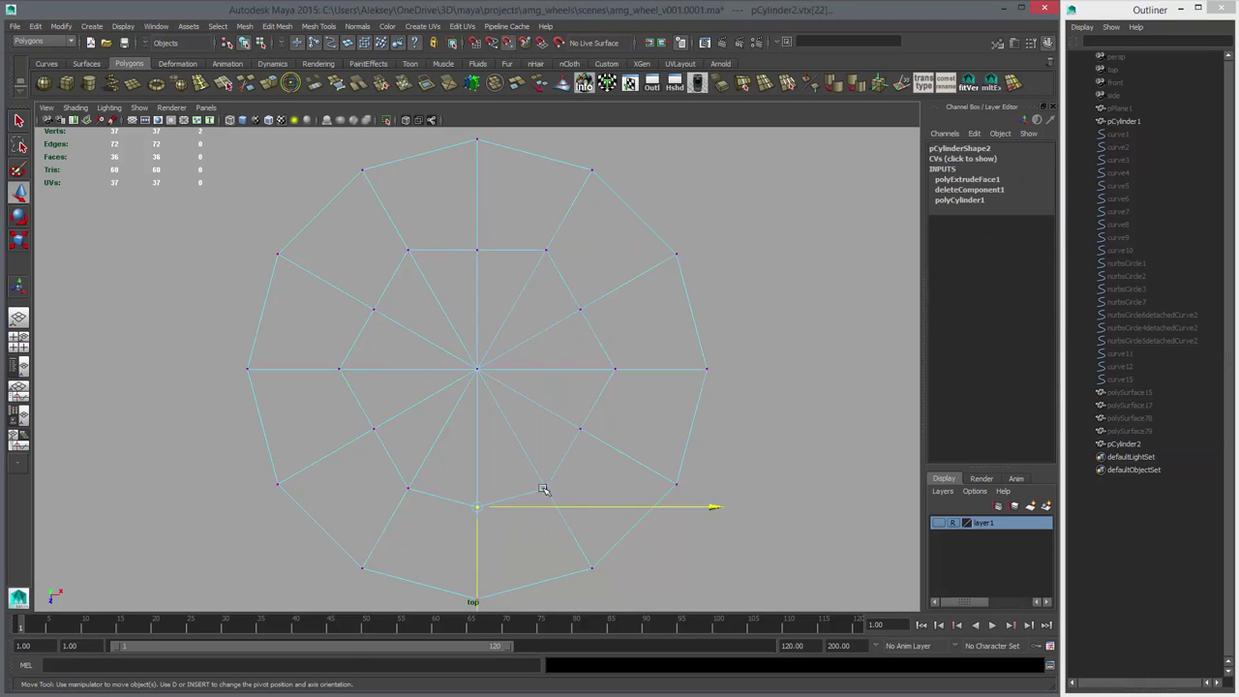
key(v)
middle_drag(544, 490, 544, 485)
- Examine the hexagonal block in the perspective view and select the vertices of its top face
key(space)
key(space)
right_drag(424, 399, 490, 370)
click(510, 371)
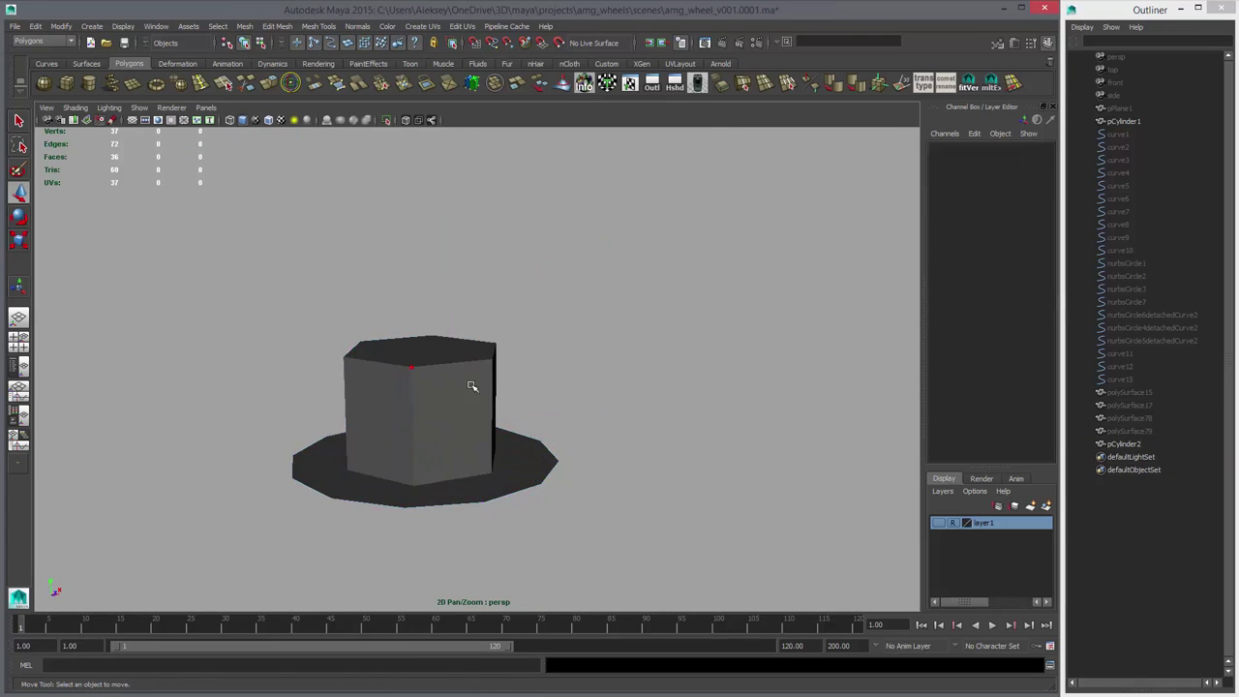
alt+drag(472, 387, 516, 386)
click(444, 358)
right_drag(442, 357, 380, 339)
drag(211, 270, 463, 357)
alt+drag(420, 296, 422, 397)
alt+middle_drag(422, 398, 476, 300)
alt+right_drag(476, 300, 510, 368)
alt+drag(510, 367, 460, 401)
key(q)
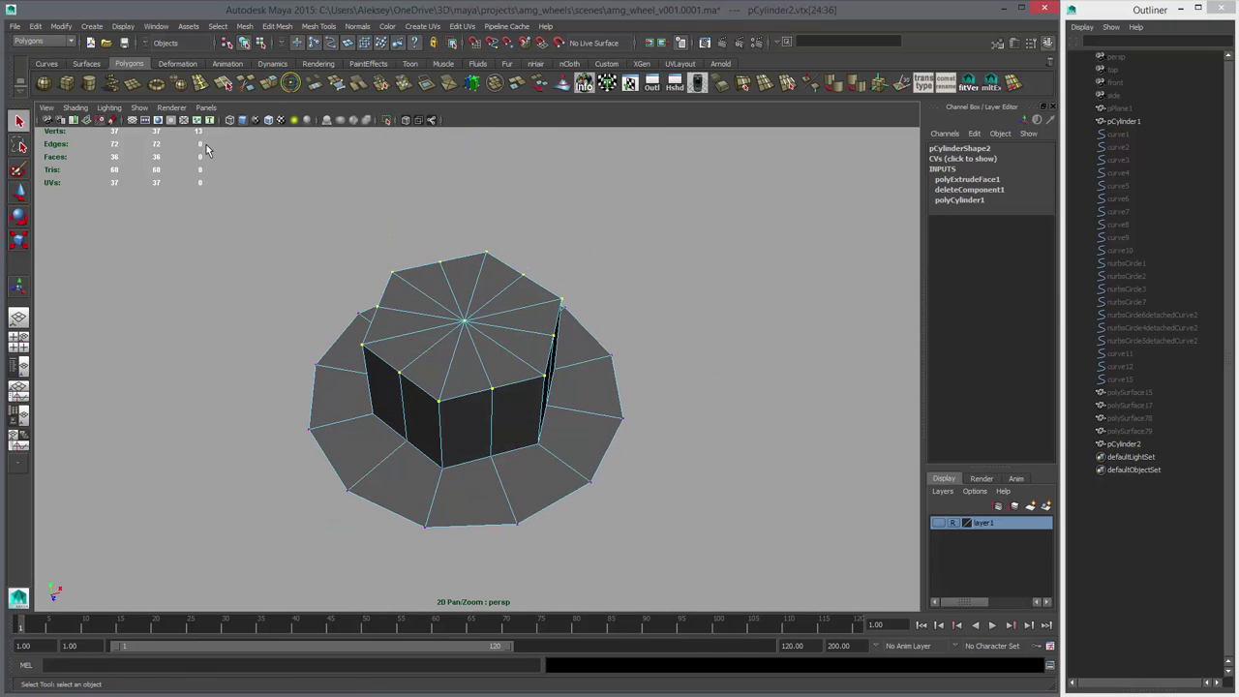
- Activate the Insert Edge Loop tool and open its tool settings
click(202, 85)
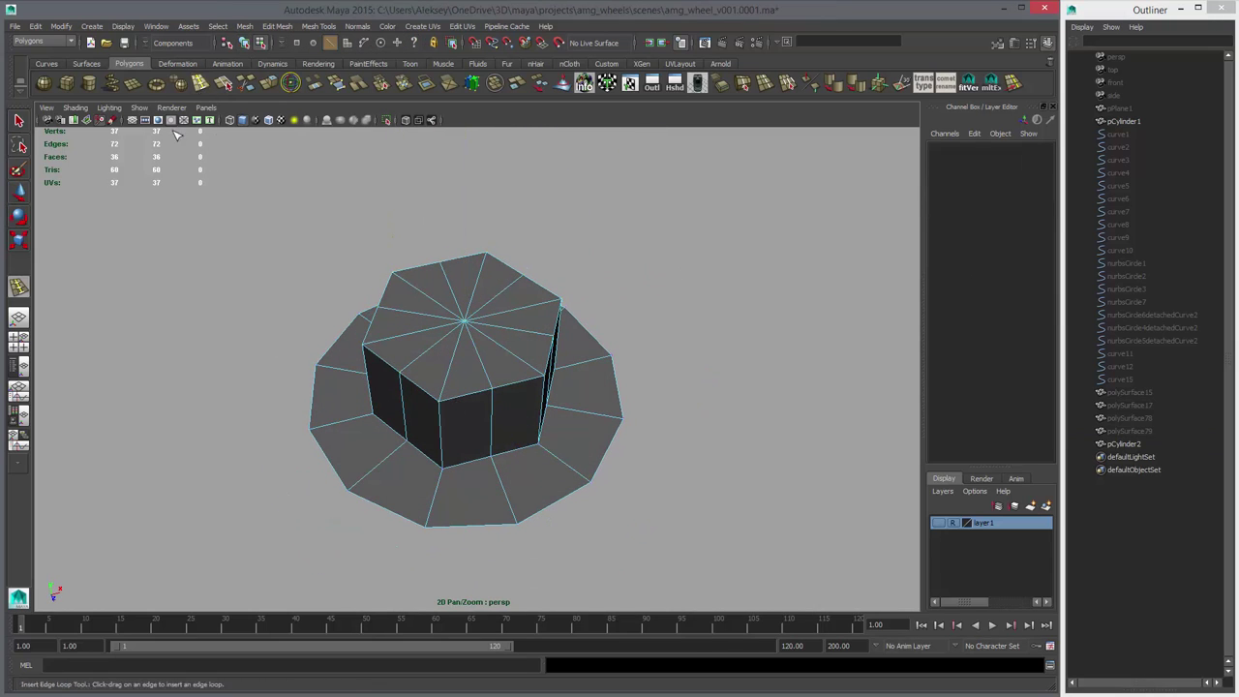
double_click(21, 286)
alt+drag(525, 416, 516, 365)
- Select the outer edge loop of the rim and move it down slightly so the flange slopes
key(w)
right_drag(567, 395, 568, 365)
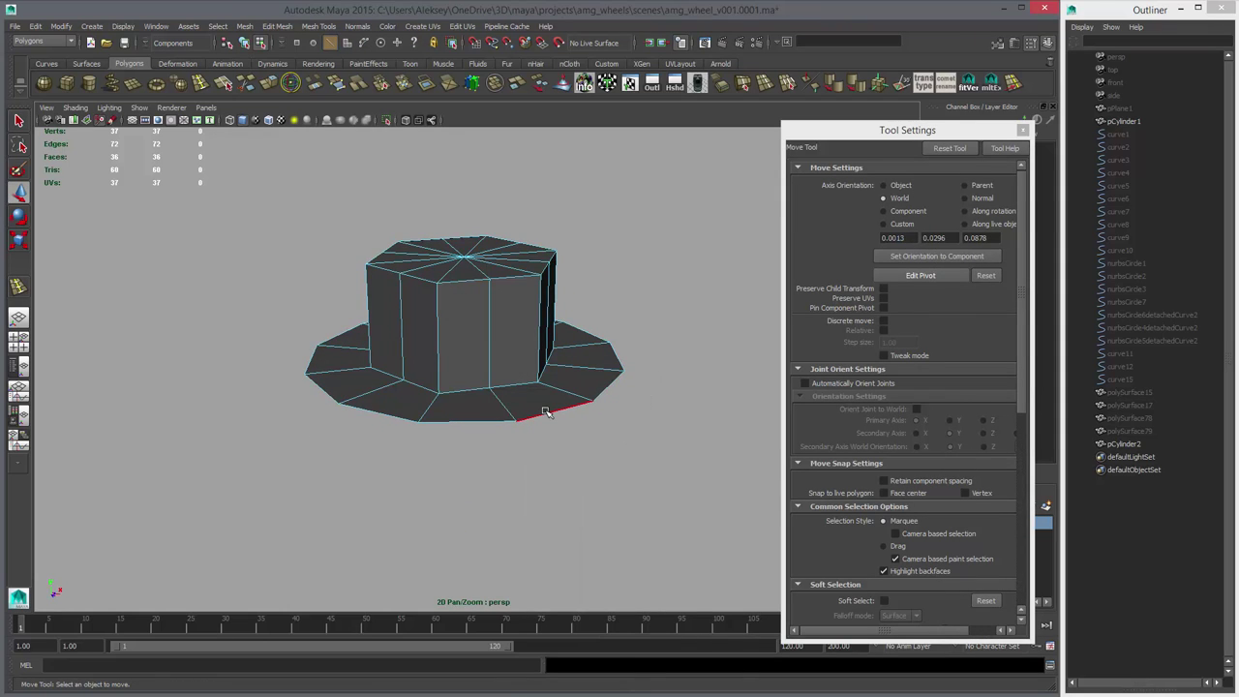
double_click(546, 413)
alt+drag(546, 407, 541, 374)
drag(466, 289, 467, 308)
alt+drag(494, 306, 564, 346)
- Select the six corner vertices at the hexagonal block's base and lower them slightly in the side view
key(q)
right_drag(539, 365, 507, 370)
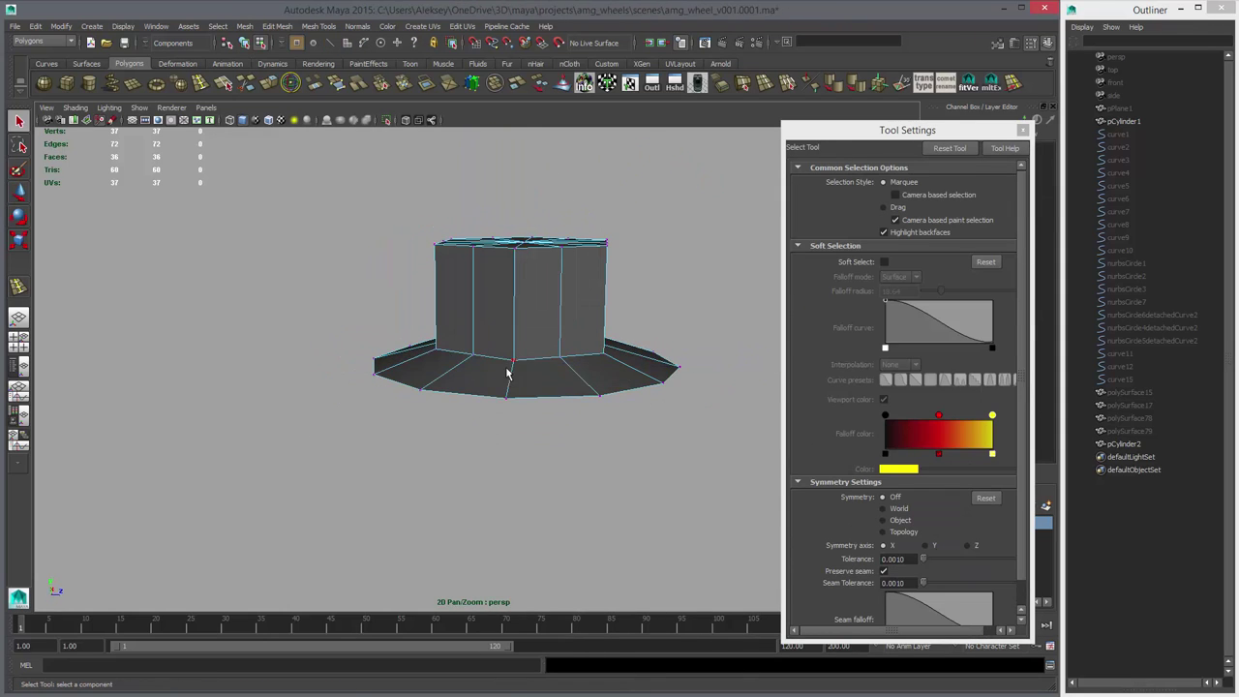
alt+drag(506, 368, 530, 393)
click(504, 385)
shift+click(441, 382)
alt+drag(432, 416, 571, 392)
shift+click(473, 359)
shift+click(445, 390)
alt+drag(444, 391, 492, 393)
shift+click(398, 409)
alt+drag(398, 408, 534, 304)
shift+click(527, 442)
key(w)
key(space)
key(space)
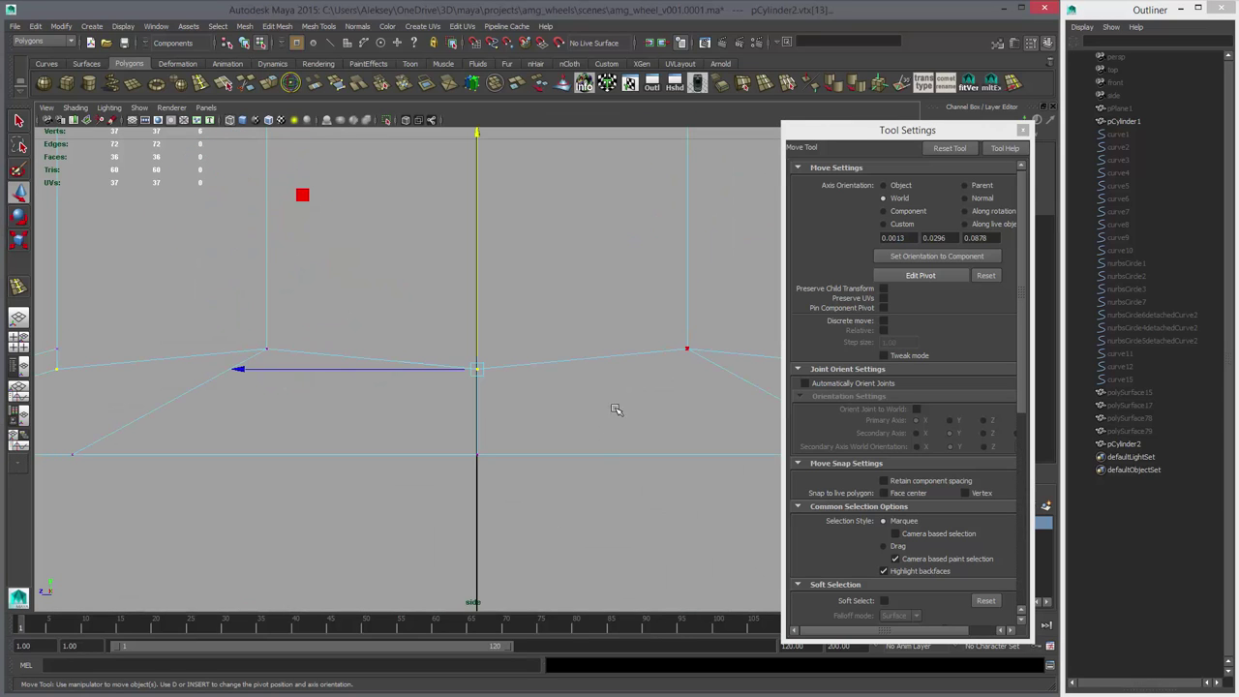
alt+right_drag(616, 409, 523, 425)
middle_drag(516, 426, 517, 427)
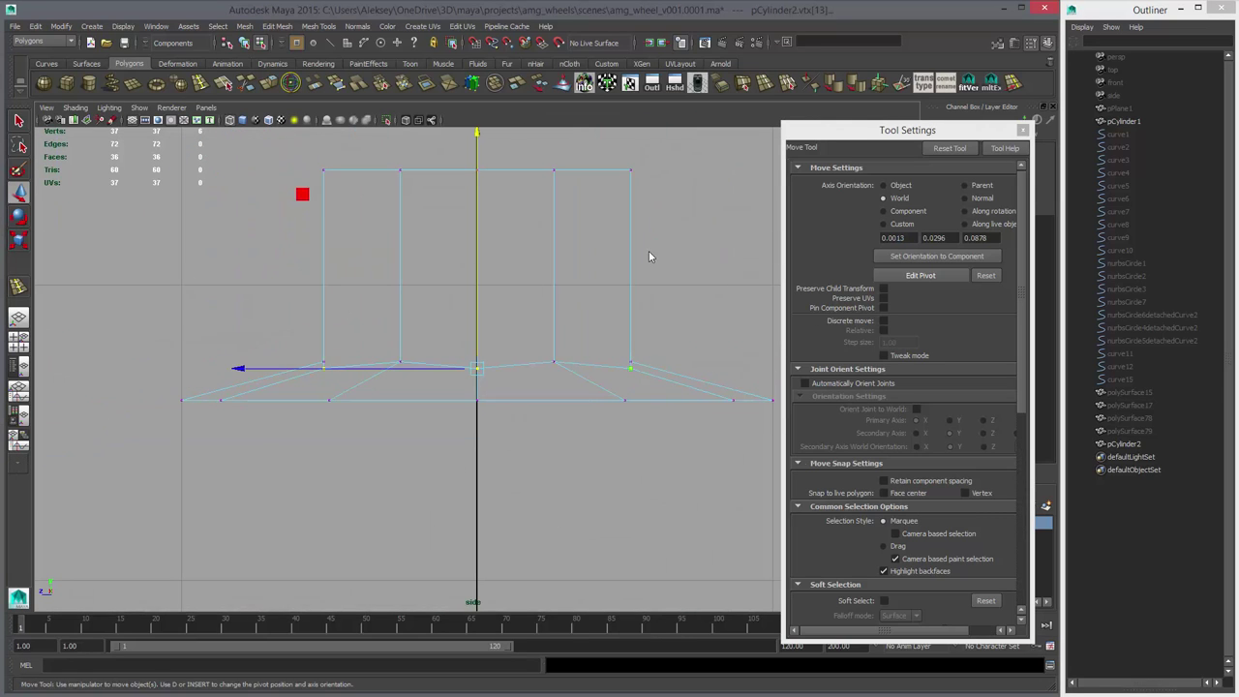
- Set the Insert Edge Loop tool to equal distance from edge and insert two edge loops around the sloping flange
key(space)
key(space)
alt+drag(578, 315, 520, 327)
right_drag(519, 326, 538, 316)
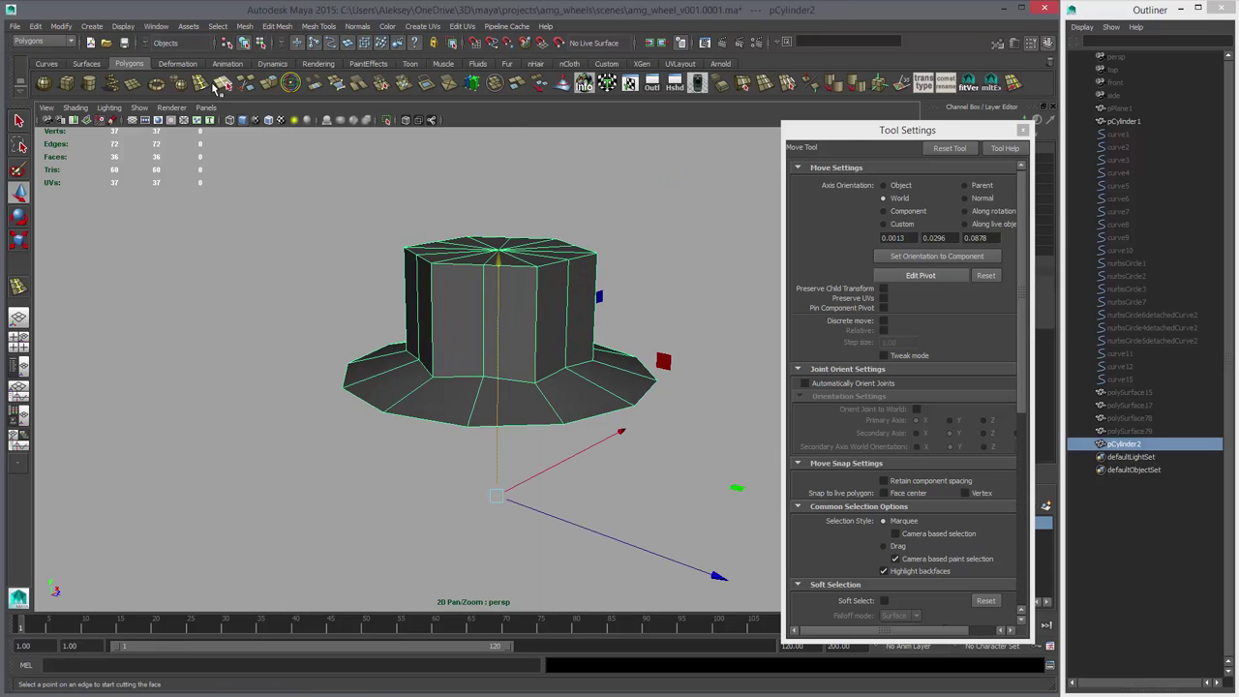
click(221, 85)
alt+drag(737, 293, 630, 330)
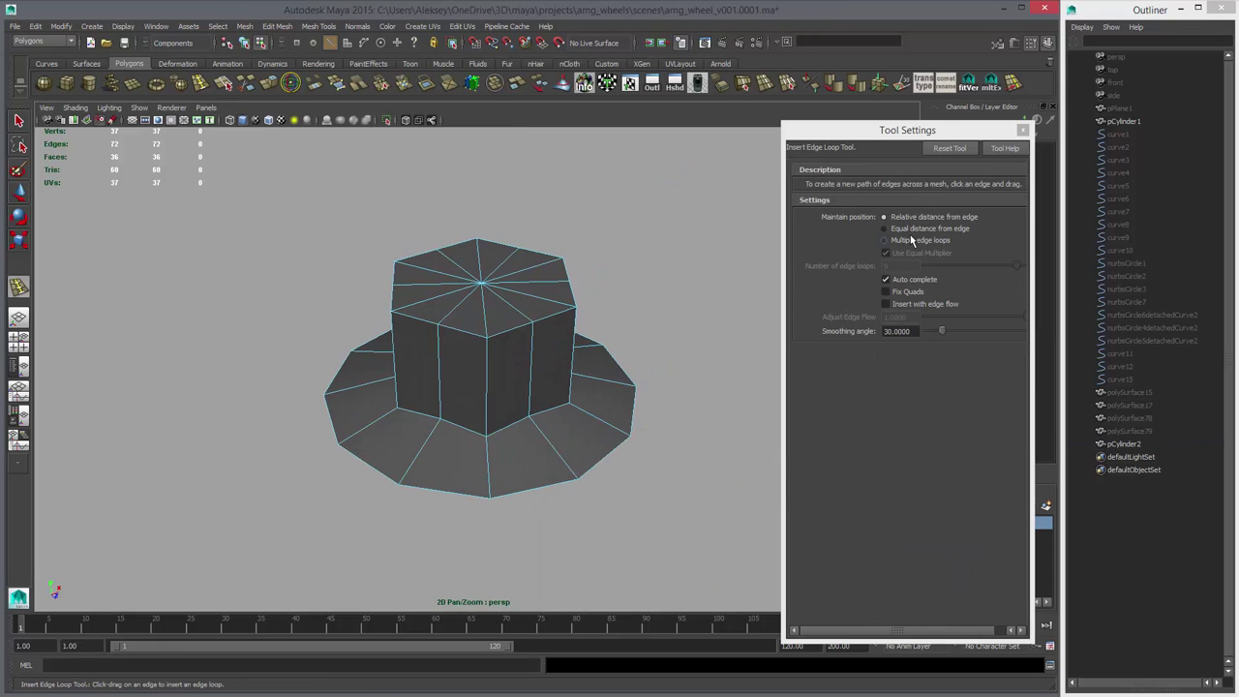
click(912, 232)
scroll(543, 390, up, 1)
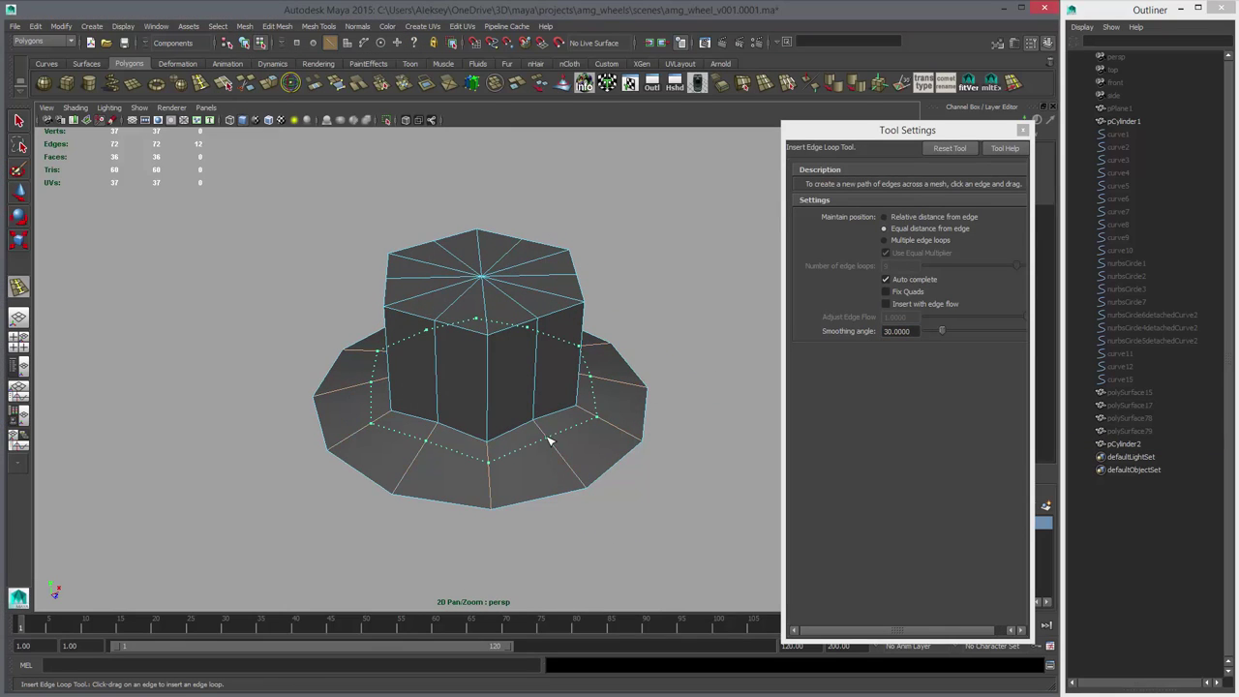
click(548, 437)
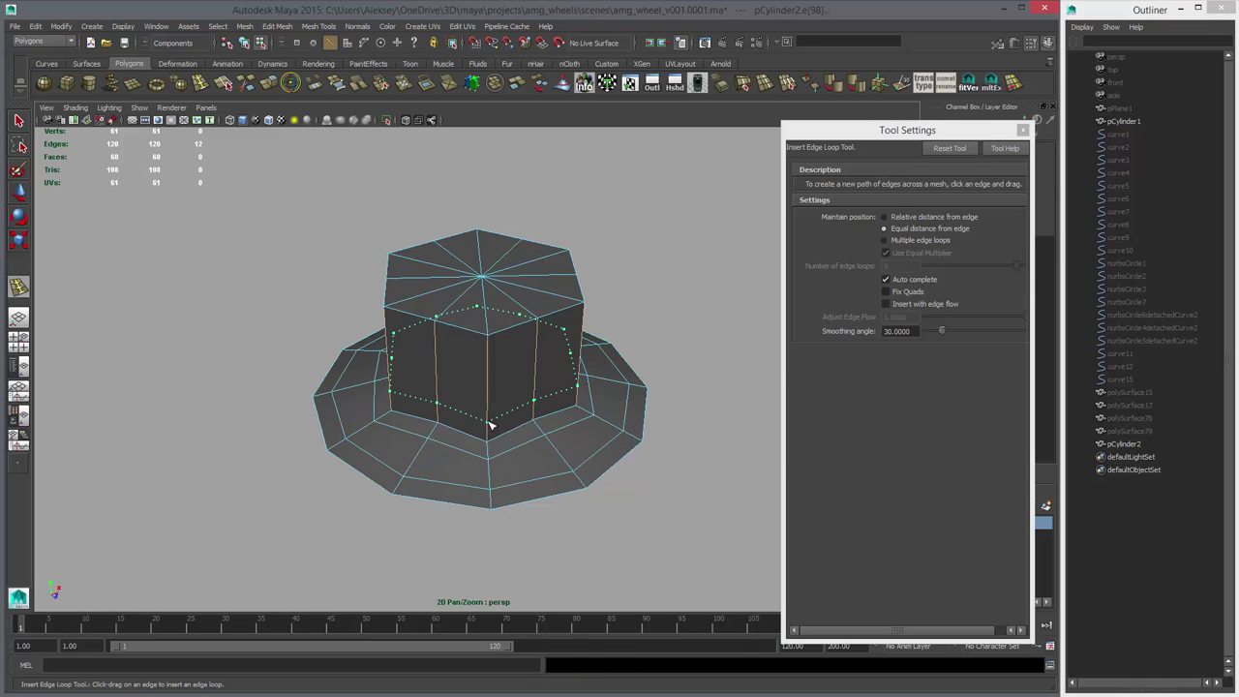
- Insert an edge loop around the hexagonal block's walls just above its base
drag(491, 424, 569, 462)
scroll(576, 462, up, 1)
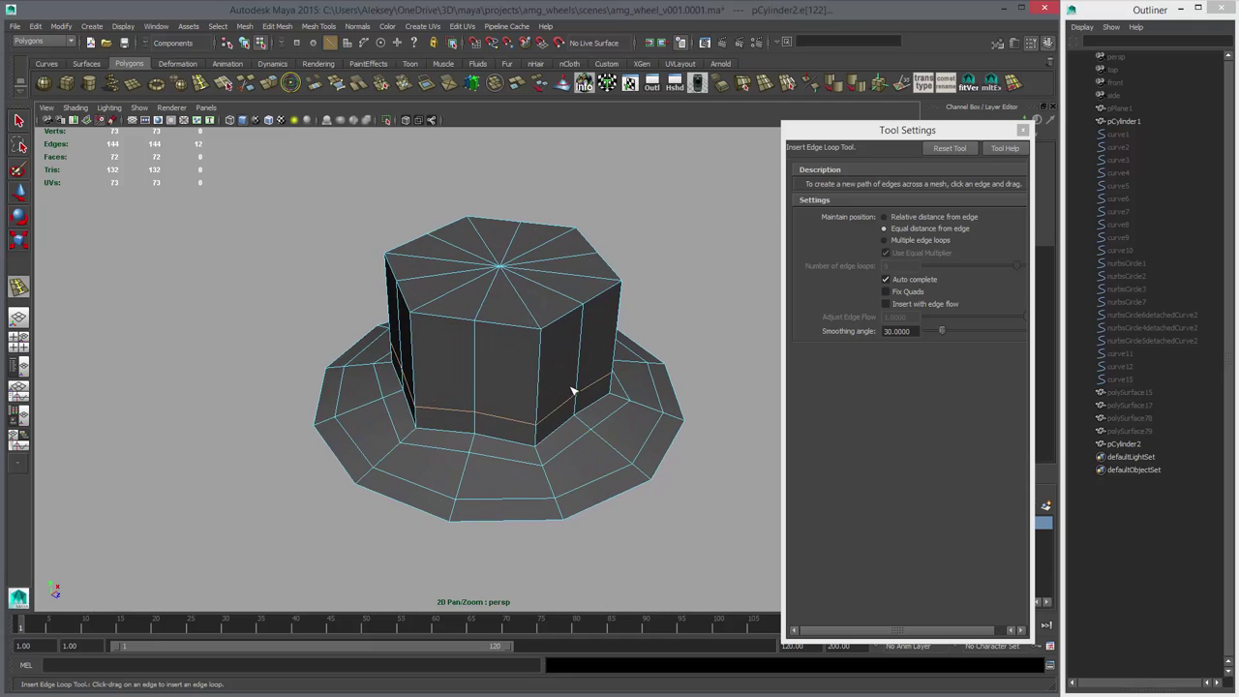
alt+drag(573, 390, 544, 379)
alt+drag(411, 468, 482, 432)
- Extrude the block's top faces and scale them inward to about 0.79 in X and Z
key(w)
right_drag(433, 325, 434, 352)
mouse_move(434, 356)
alt+mouse_down()
mouse_move(456, 466)
mouse_move(437, 497)
alt+mouse_up()
key(4)
drag(394, 404, 454, 449)
alt+drag(456, 473, 471, 387)
key(5)
click(269, 85)
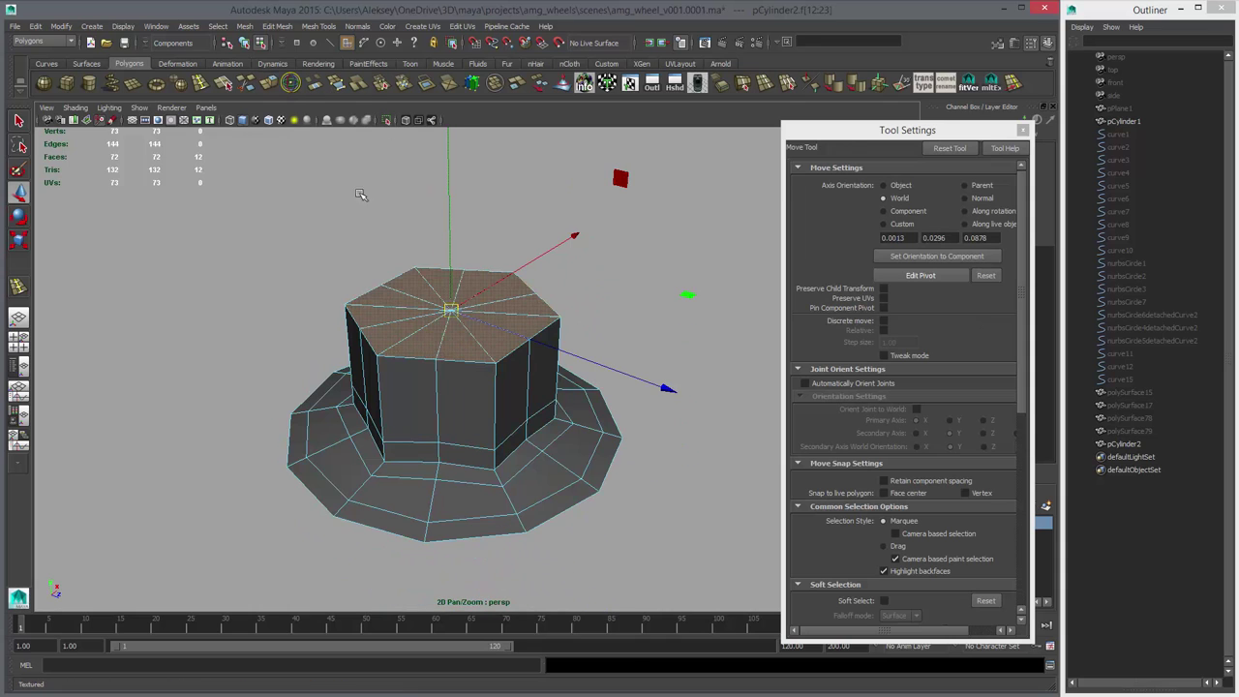
key(r)
middle_drag(636, 242, 605, 247)
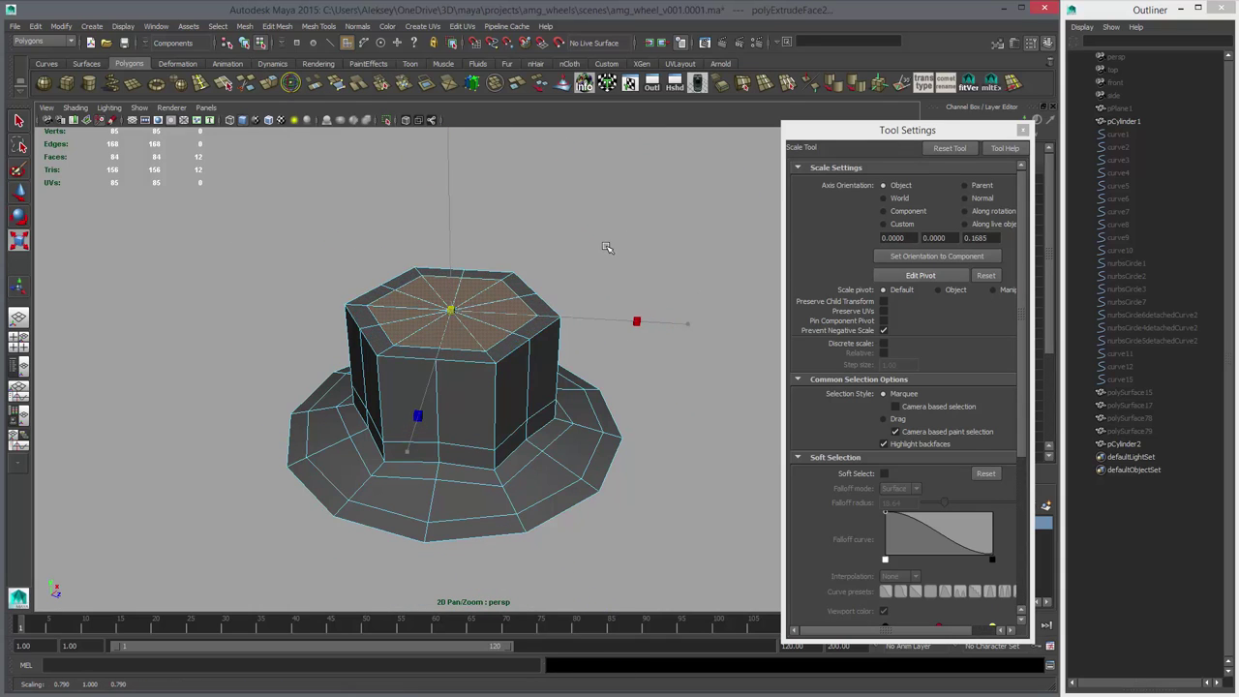
- Insert an edge loop around the block's walls just below its top edge and close the tool settings
click(201, 82)
alt+drag(365, 313, 391, 318)
alt+drag(526, 332, 547, 293)
key(ctrl+z)
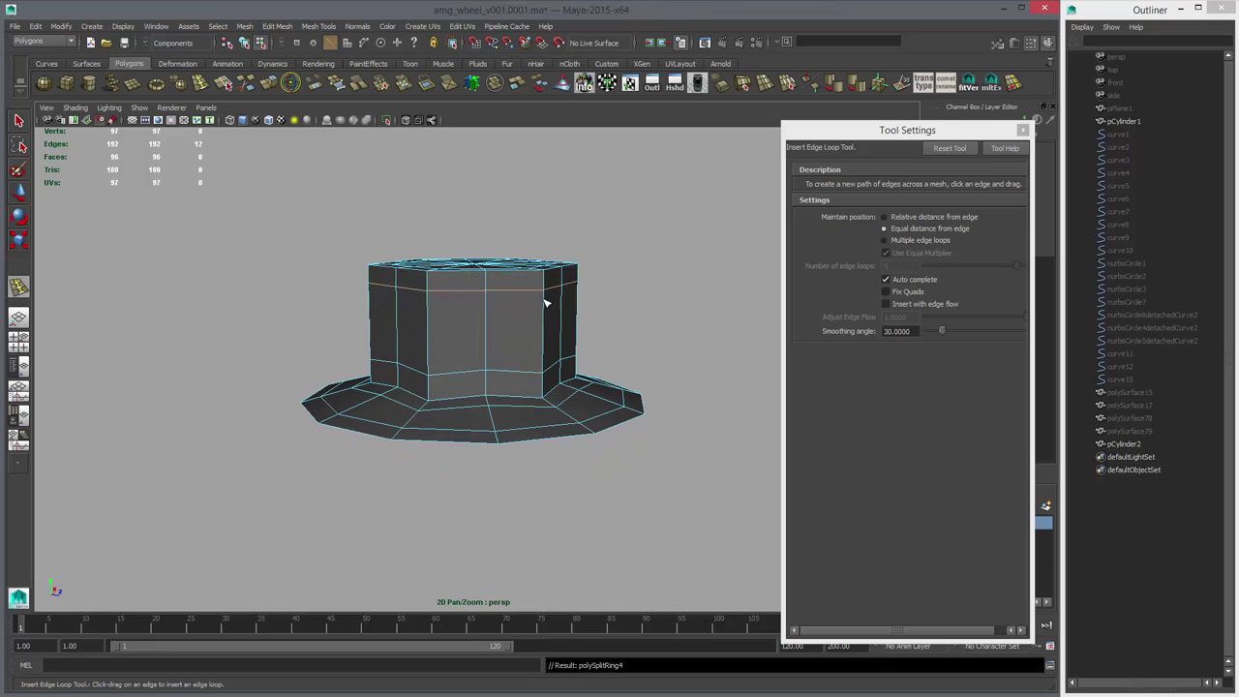
key(w)
alt+drag(711, 267, 661, 408)
click(1022, 131)
key(q)
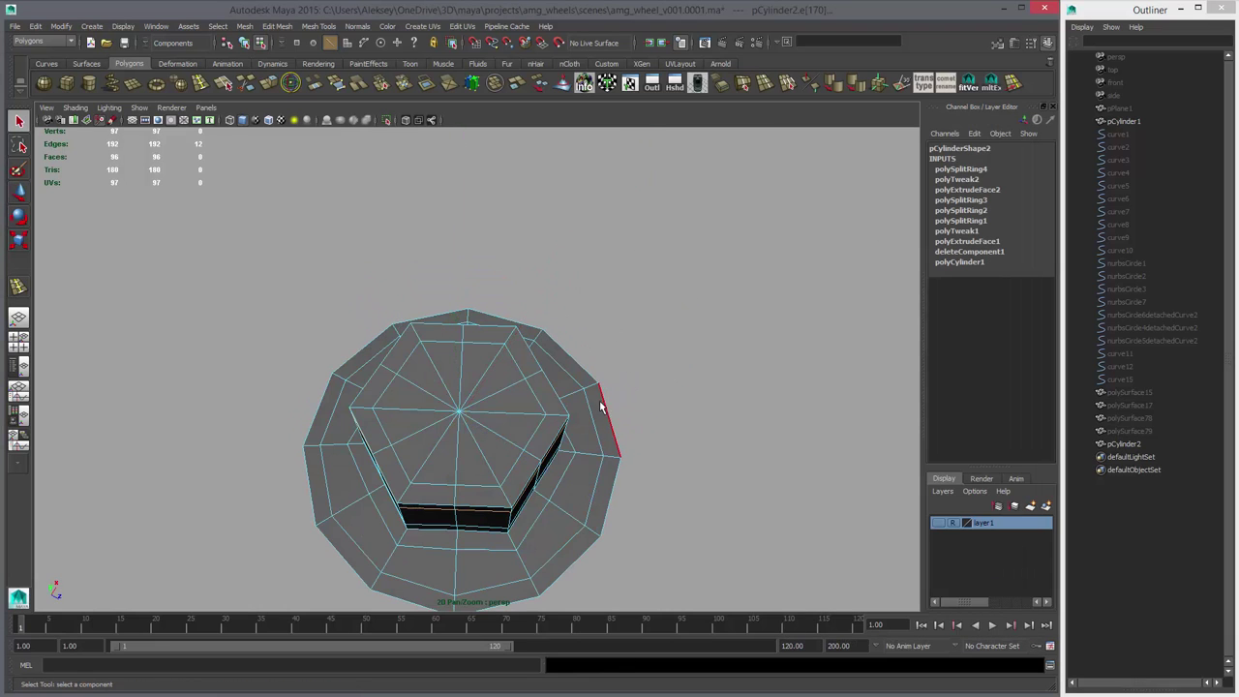
- Cut a support edge with Multi-Cut on one side of a block corner, from the top's inner corner down the wall to the outer flange loop
alt+middle_drag(445, 406, 471, 366)
right_drag(454, 360, 456, 341)
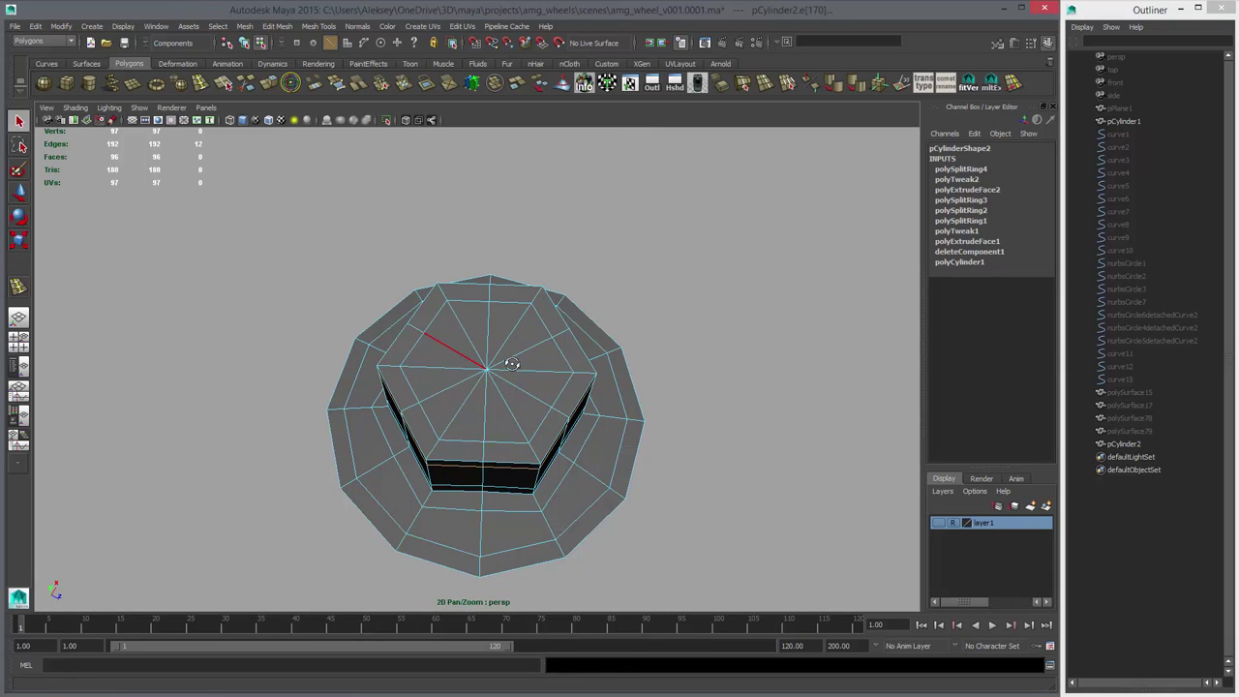
alt+drag(514, 360, 548, 332)
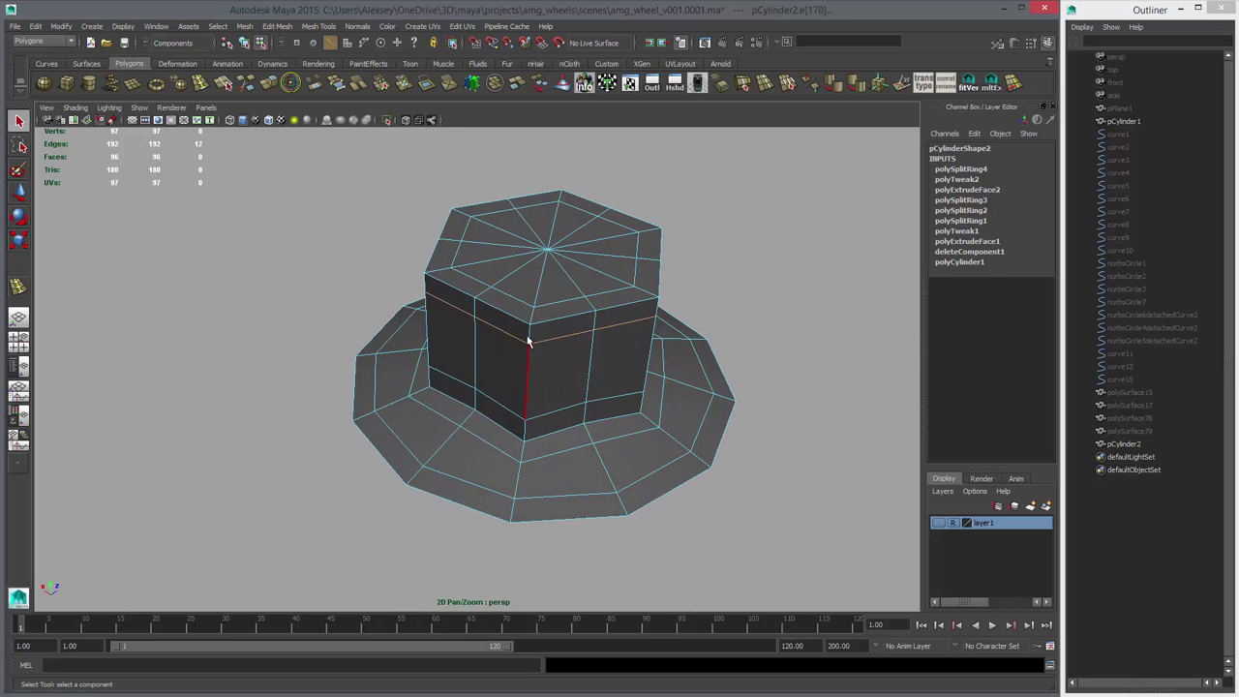
alt+drag(536, 384, 565, 372)
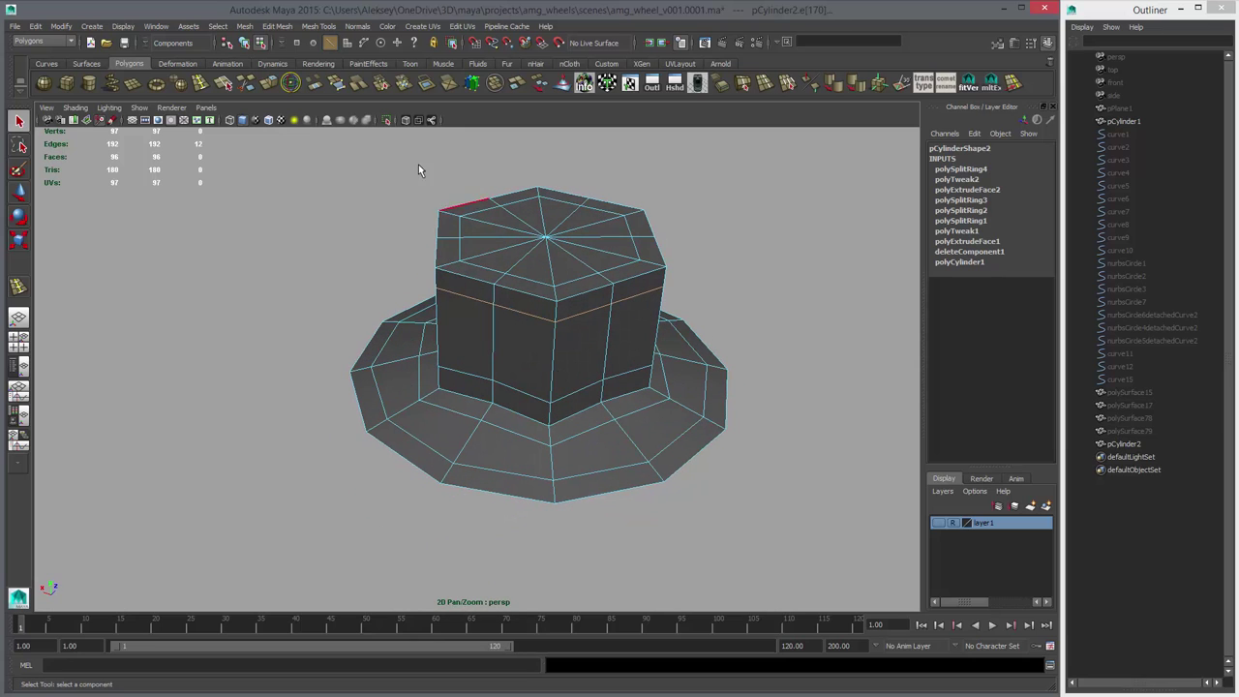
click(244, 85)
alt+drag(529, 308, 533, 329)
alt+right_drag(533, 329, 542, 279)
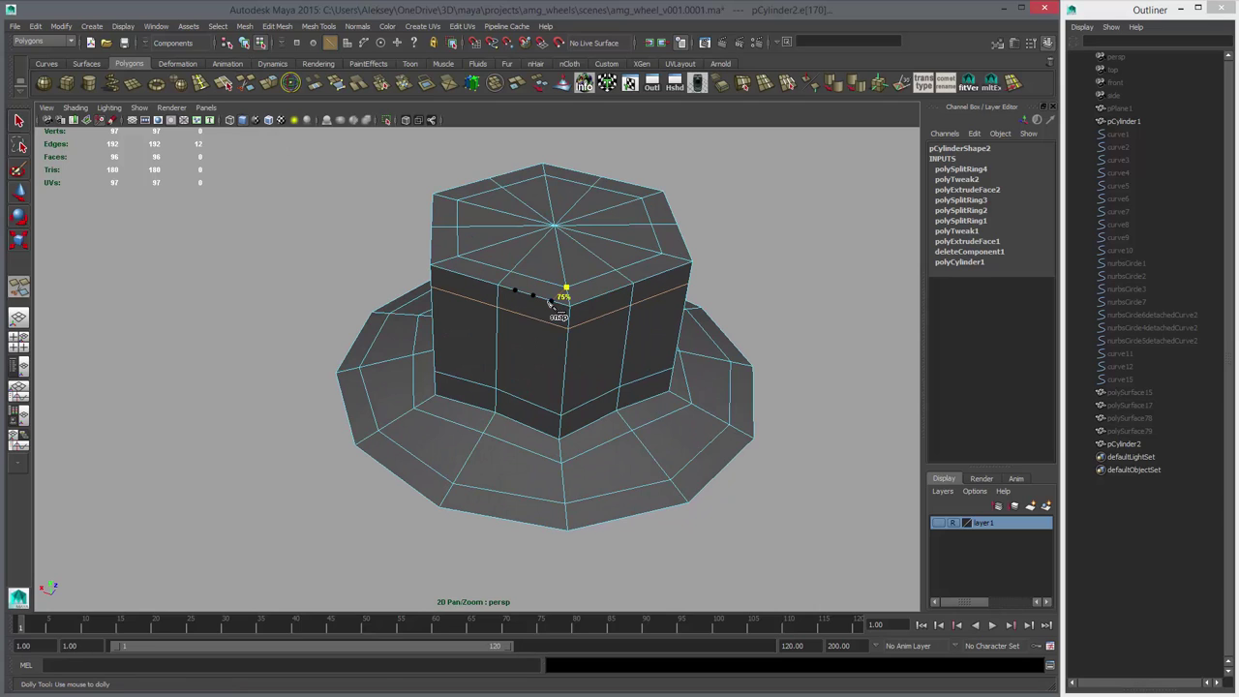
alt+drag(555, 428, 472, 465)
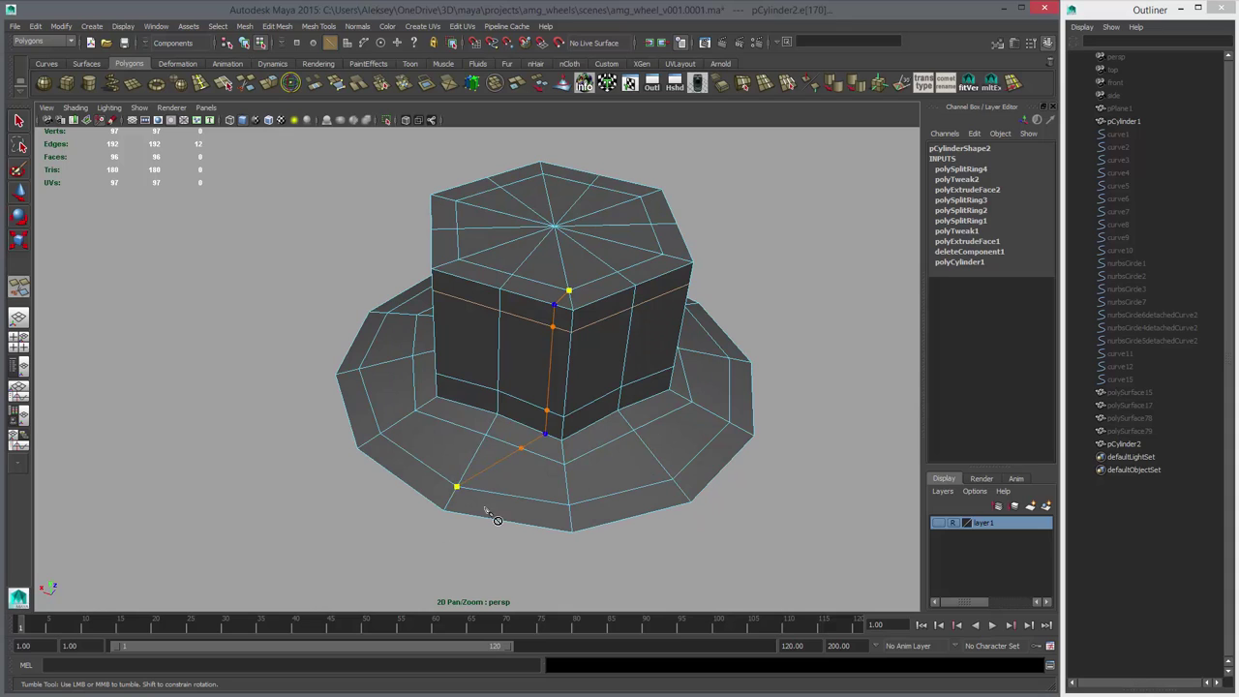
right_click(605, 482)
- Cut a matching support edge down the wall and across the flange on the other side of the same block corner
alt+drag(621, 472, 548, 498)
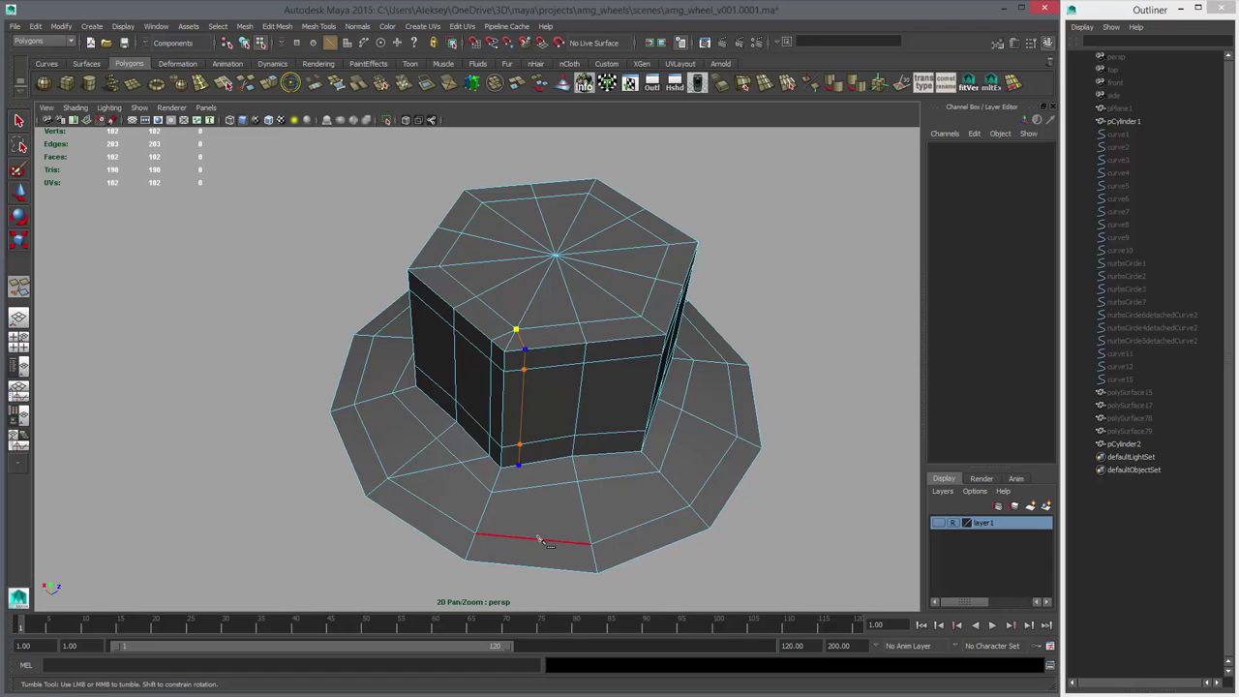
key(w)
alt+drag(525, 485, 581, 499)
key(q)
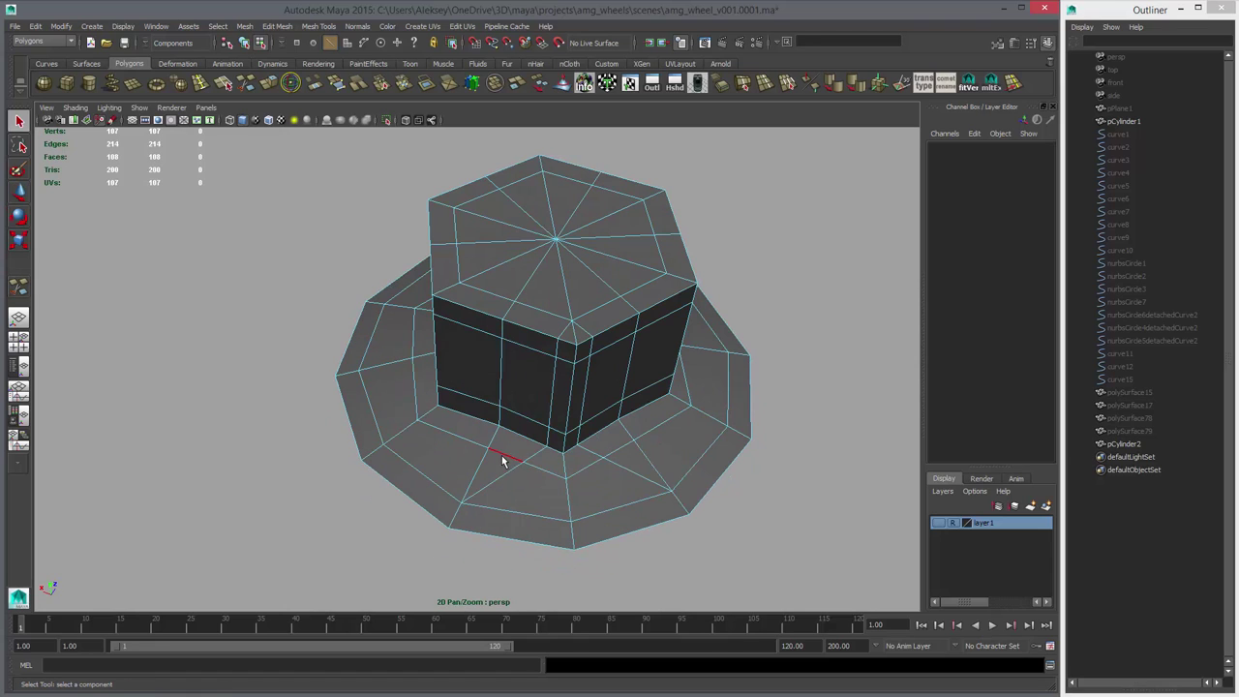
- Delete the short top edge at the doubled corner and check the mesh briefly in smooth preview
alt+drag(577, 442, 586, 311)
right_drag(570, 278, 570, 250)
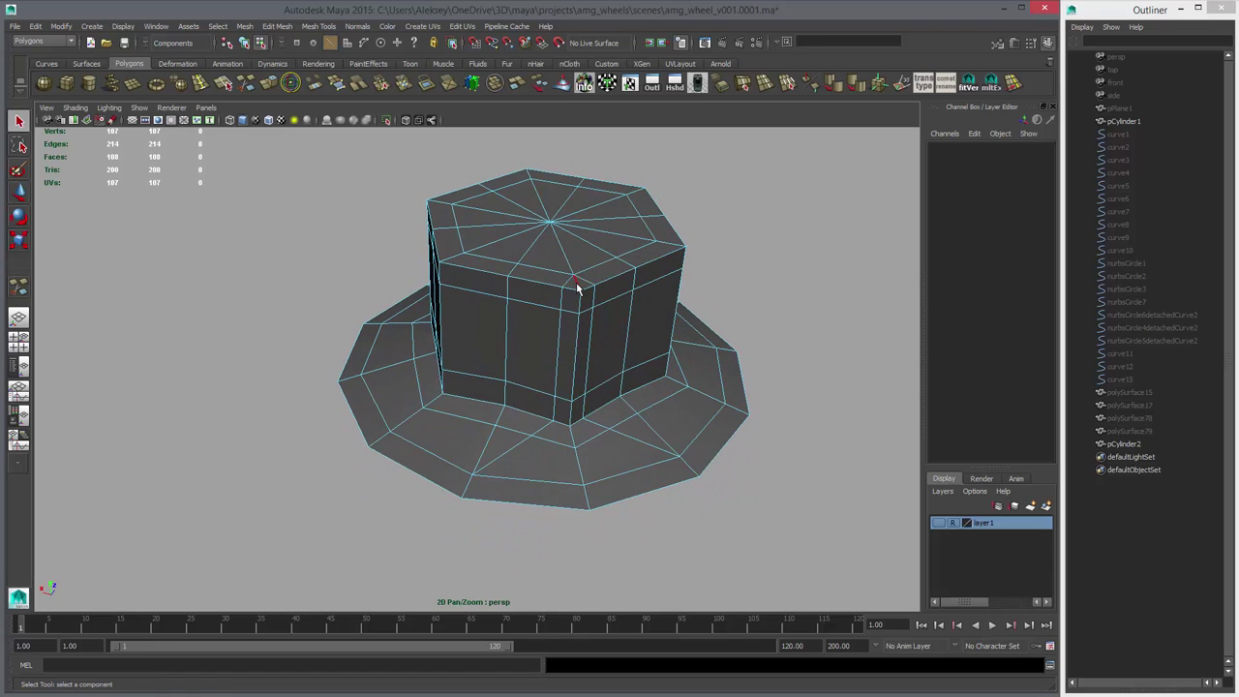
click(578, 289)
key(Delete)
key(3)
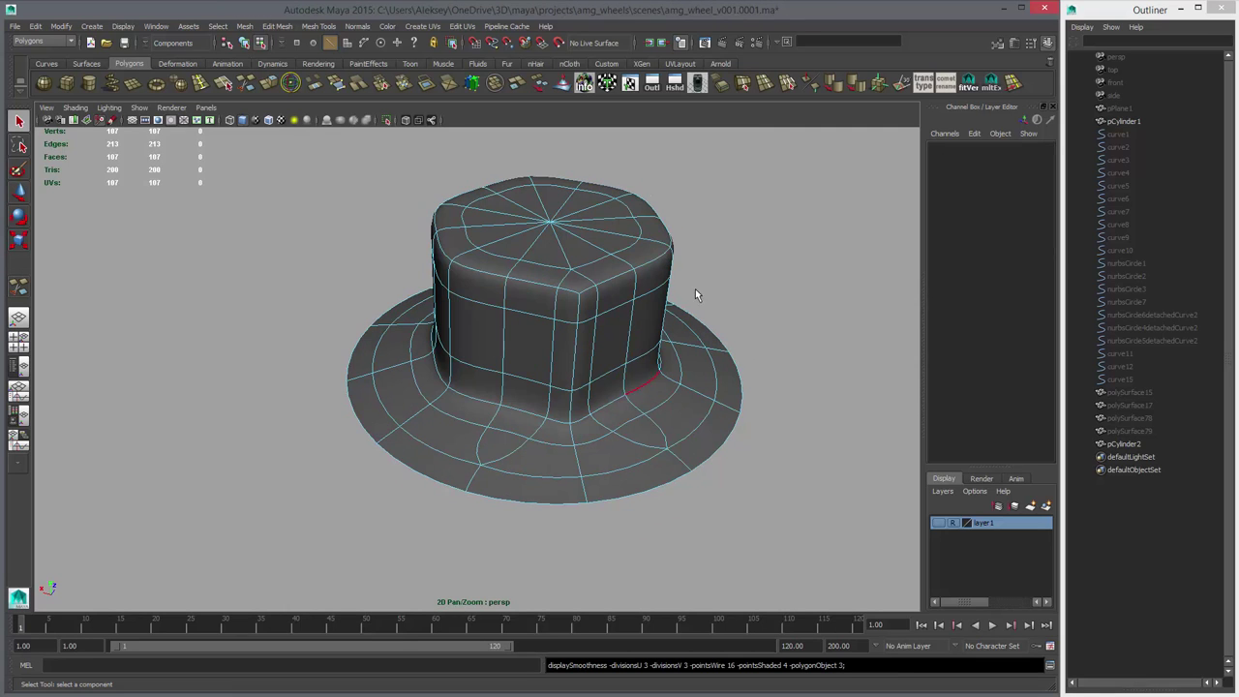
key(1)
- Cut a support edge beside the neighbouring block corner, from the top's inner corner down the wall and onto the flange
alt+drag(529, 414, 570, 413)
alt+middle_drag(573, 410, 540, 414)
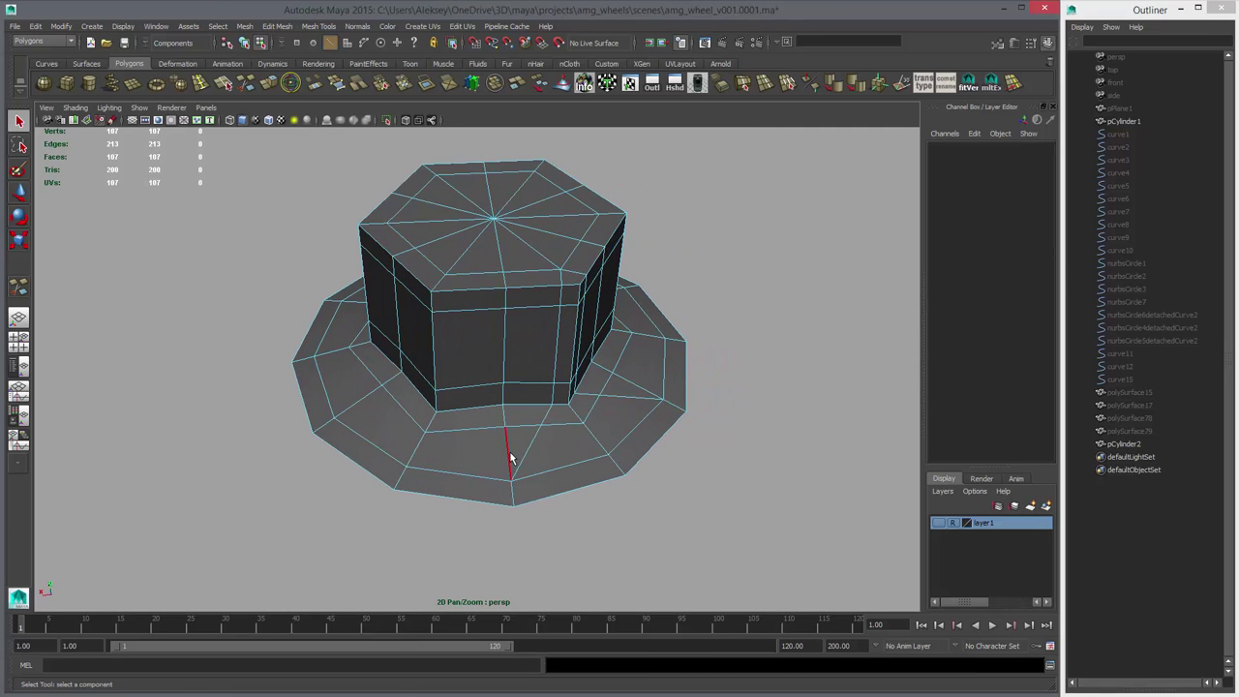
alt+drag(501, 437, 479, 365)
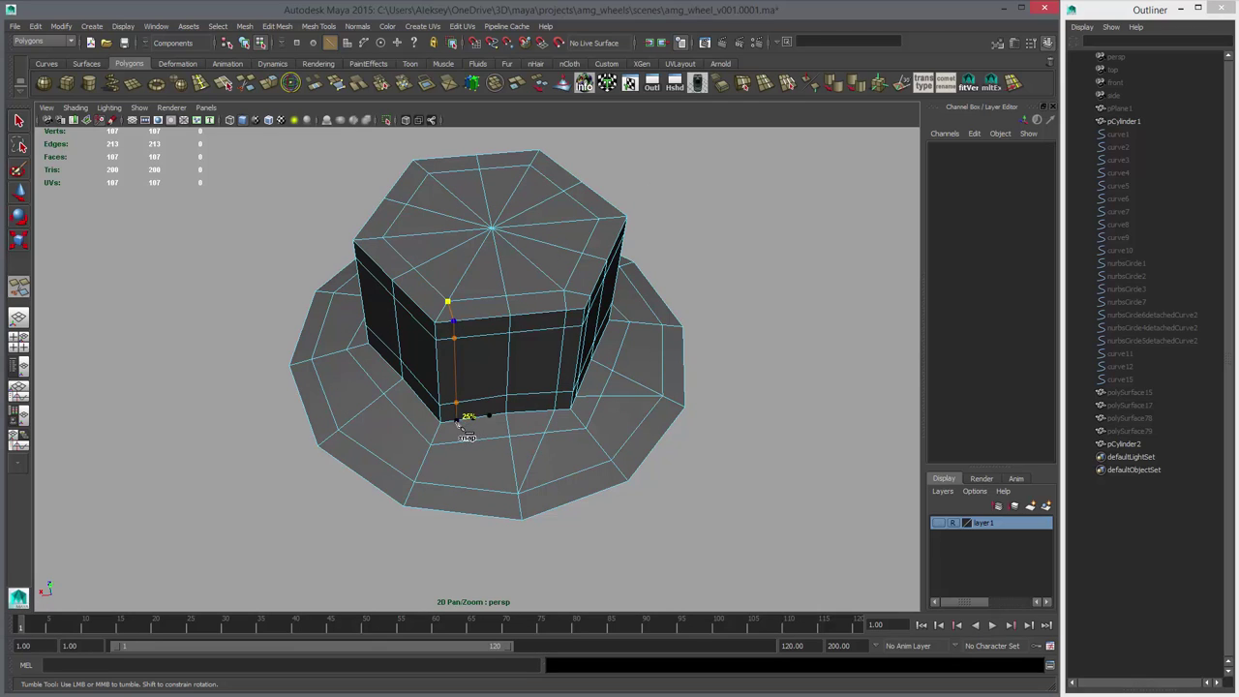
key(w)
right_drag(510, 465, 509, 436)
key(q)
- Try to delete the edge run that goes from the top's centre down the middle of the wall and across the flange
double_click(511, 461)
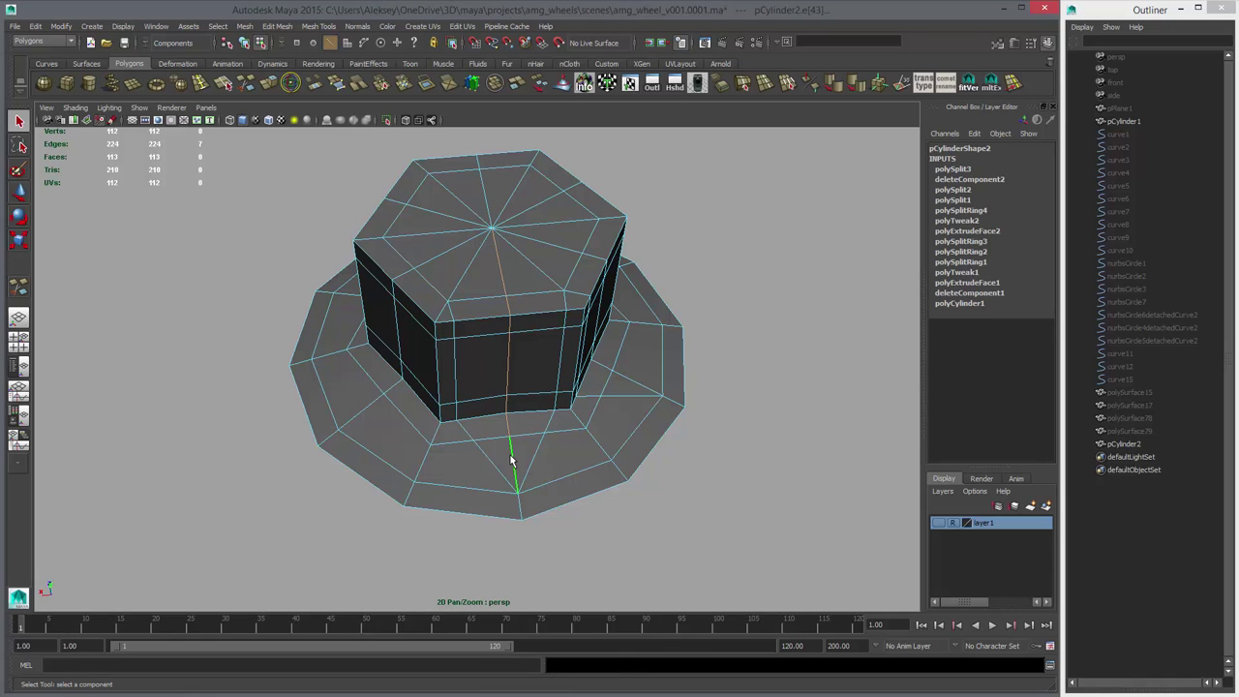
key(ctrl+Delete)
key(w)
alt+drag(512, 426, 544, 354)
key(ctrl+z)
- Delete the radial flange edge below the middle of the wall between the two cut corners and check the smooth preview
alt+drag(547, 410, 541, 424)
click(536, 422)
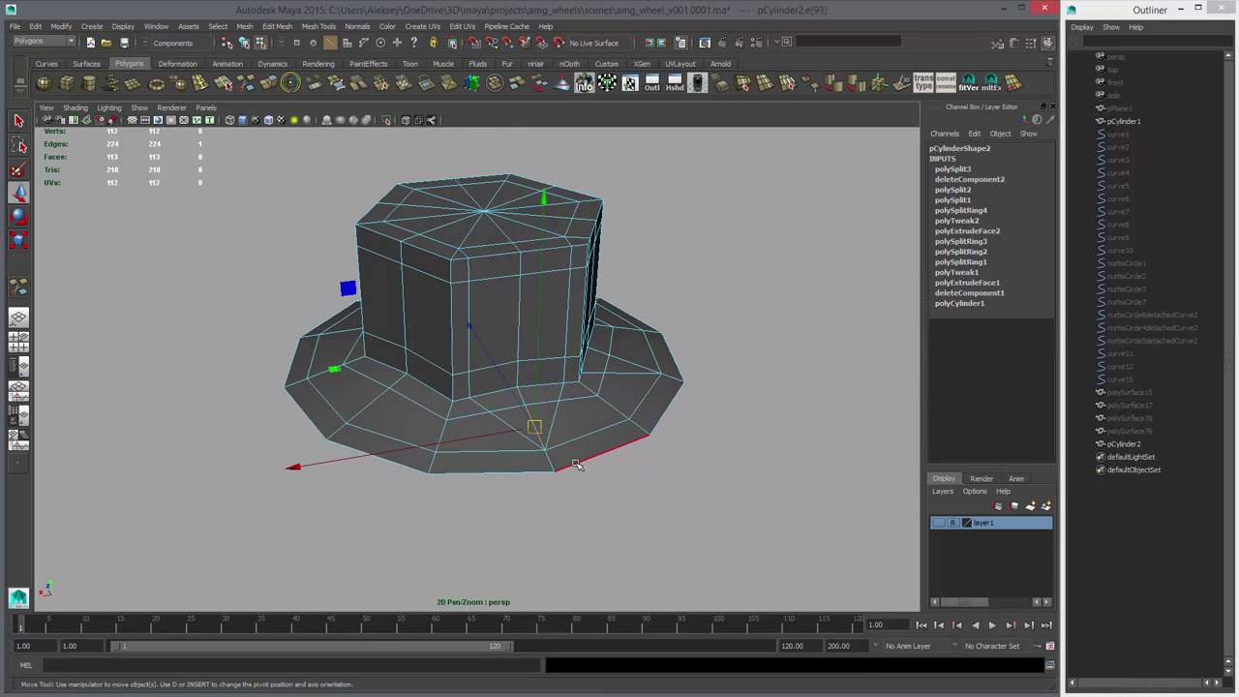
key(Delete)
right_drag(559, 415, 586, 393)
click(586, 393)
key(3)
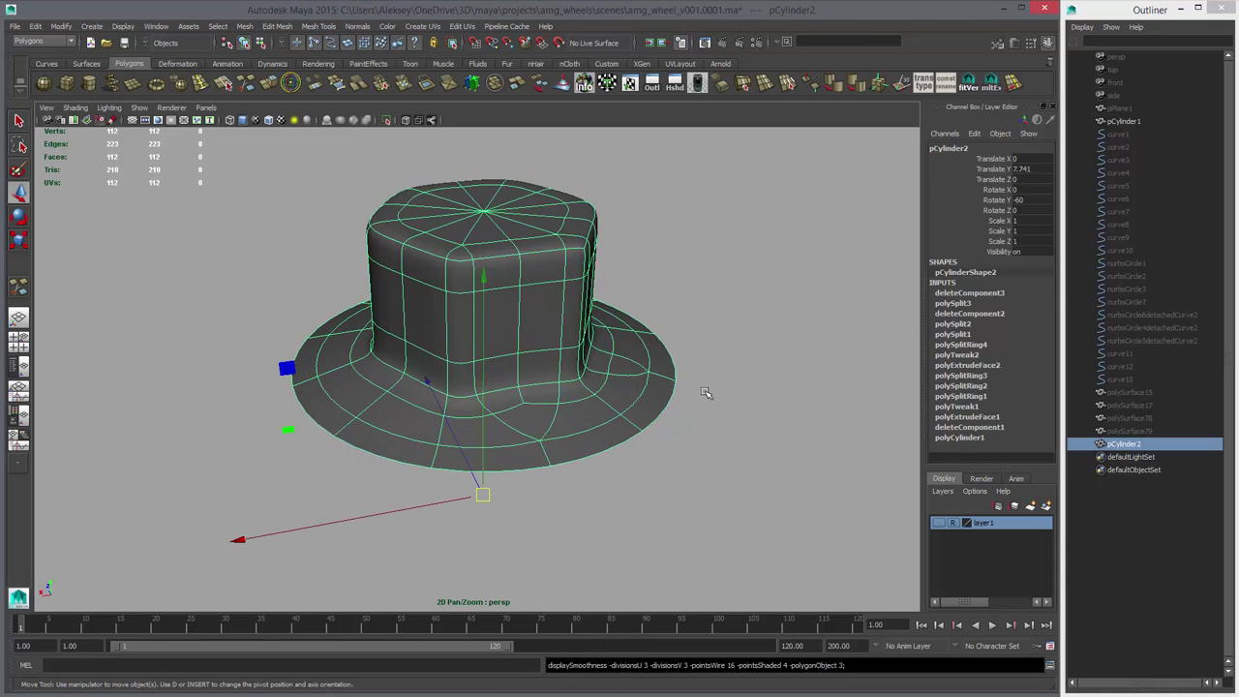
click(707, 394)
alt+drag(538, 398, 518, 415)
click(548, 392)
key(1)
- Cut the radial flange edge below the middle of the wall back in with Multi-Cut
alt+drag(514, 310, 533, 437)
key(q)
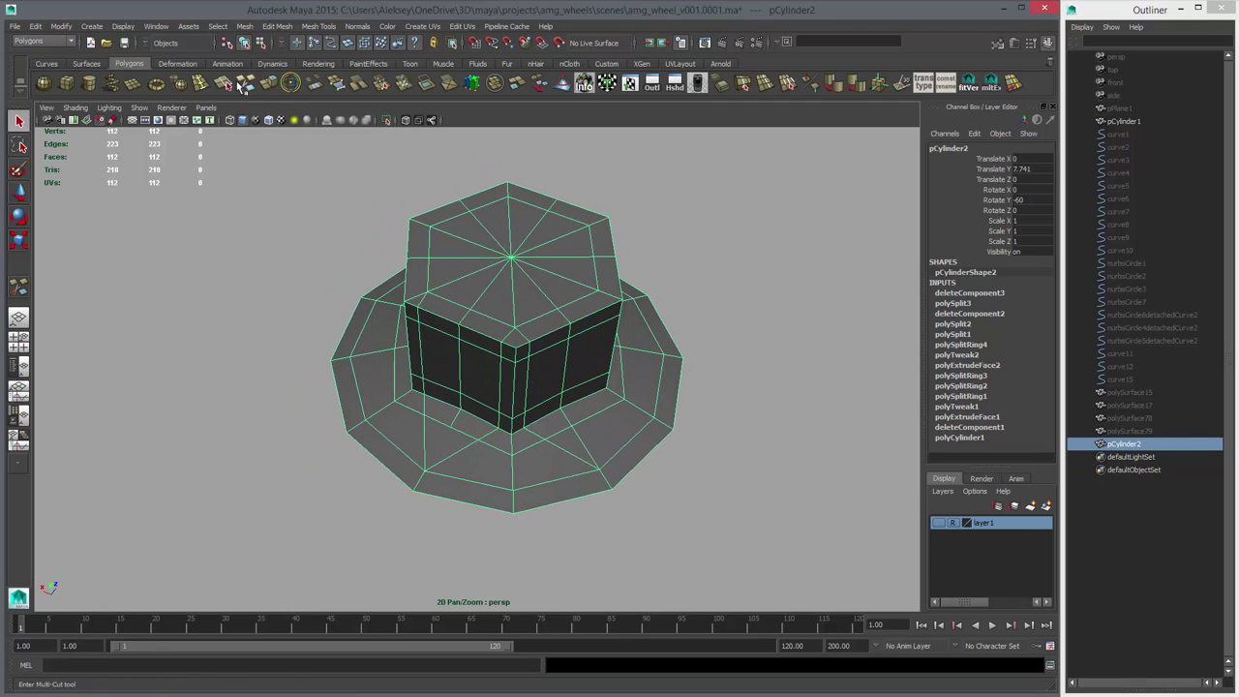
click(228, 85)
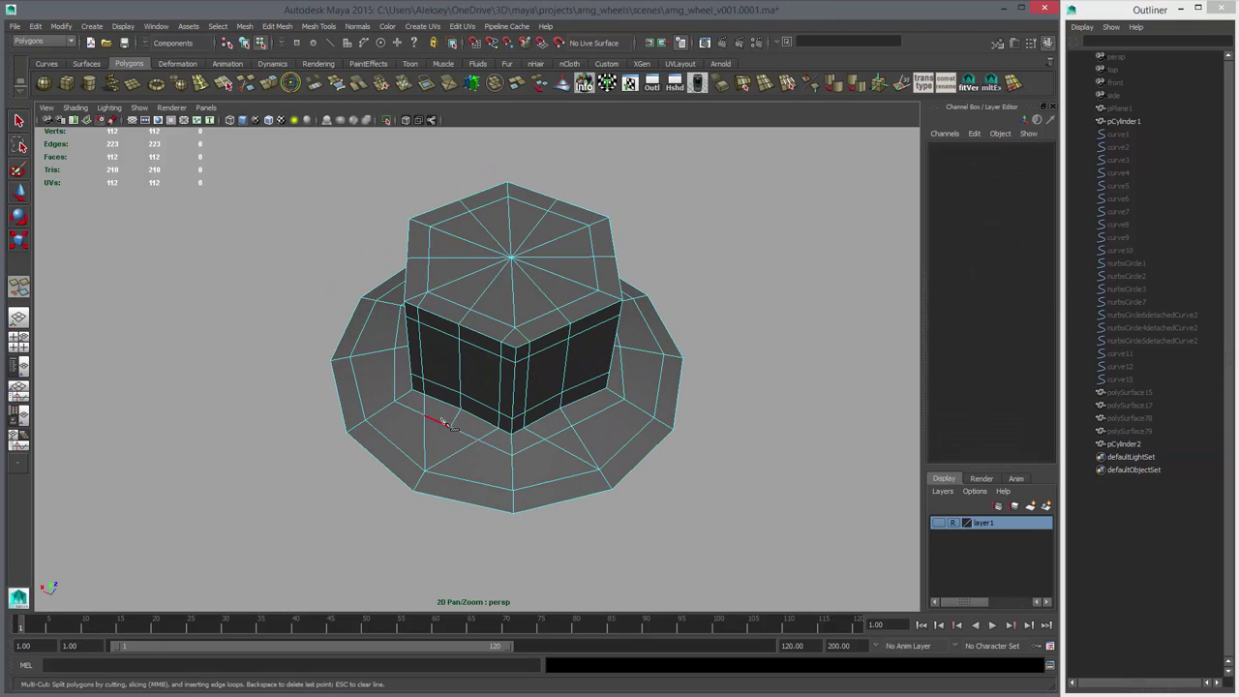
key(w)
- Delete all faces except the one-sixth wedge around the corner that has support edges on both sides
right_drag(502, 373, 501, 402)
drag(498, 312, 523, 520)
alt+drag(626, 451, 526, 411)
shift+drag(260, 176, 892, 691)
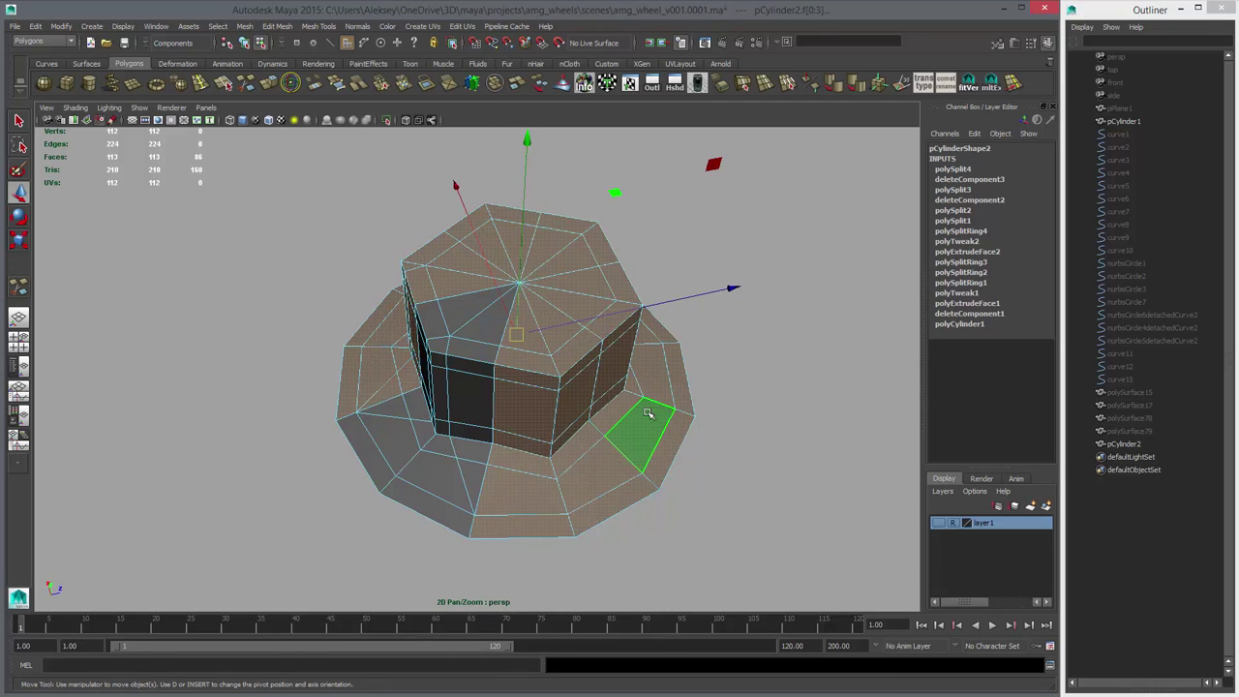
key(Delete)
- Delete the wedge's top edge that runs from the centre point to the inner corner
right_drag(451, 359, 449, 333)
click(470, 317)
key(Delete)
alt+drag(451, 392, 525, 389)
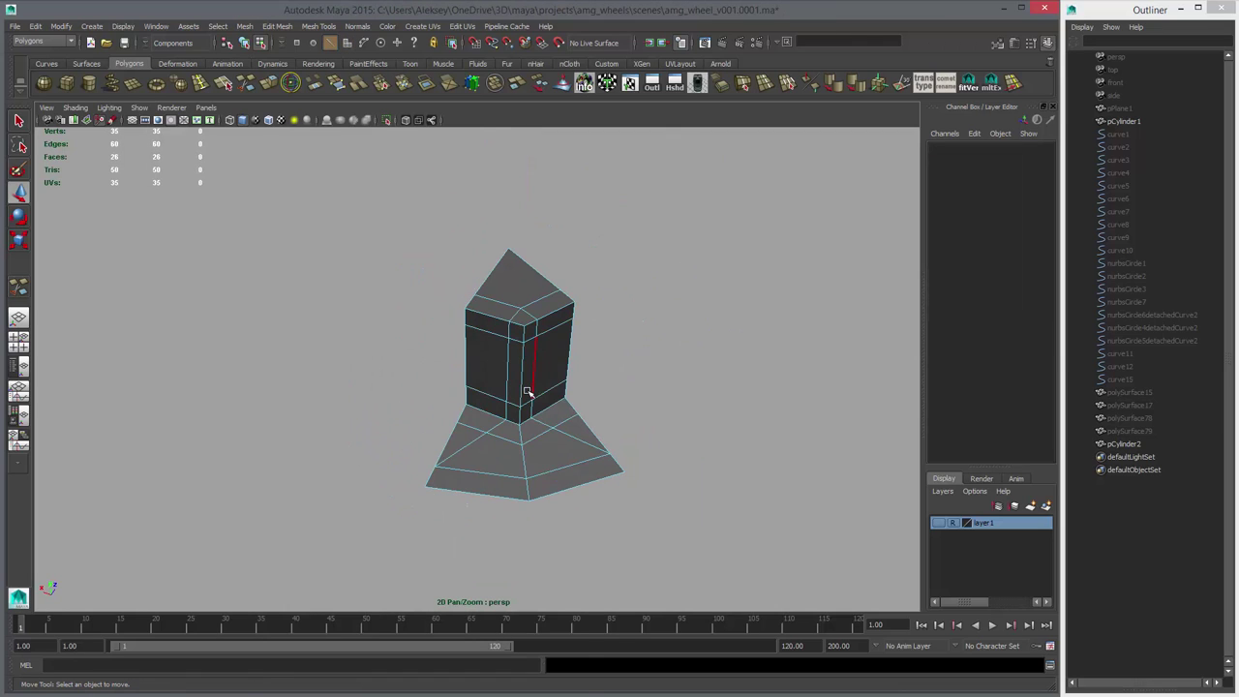
- Switch the wedge to object mode and freeze its transformations
right_drag(528, 392, 540, 364)
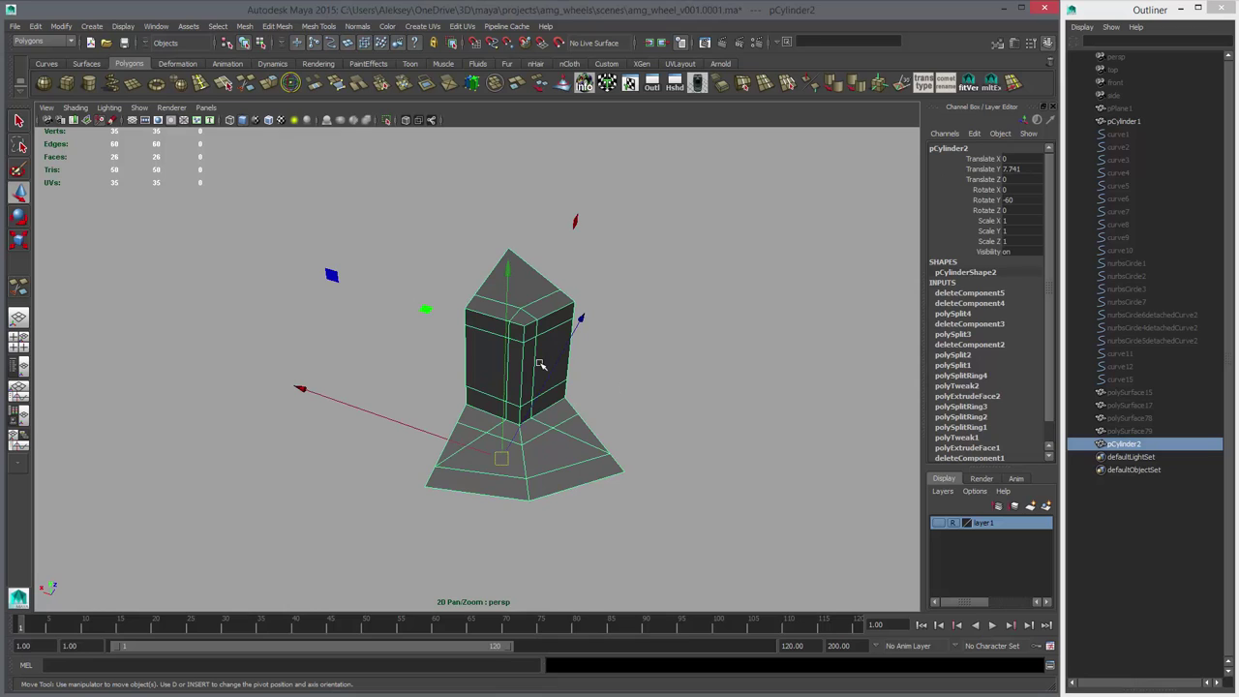
click(60, 26)
click(87, 75)
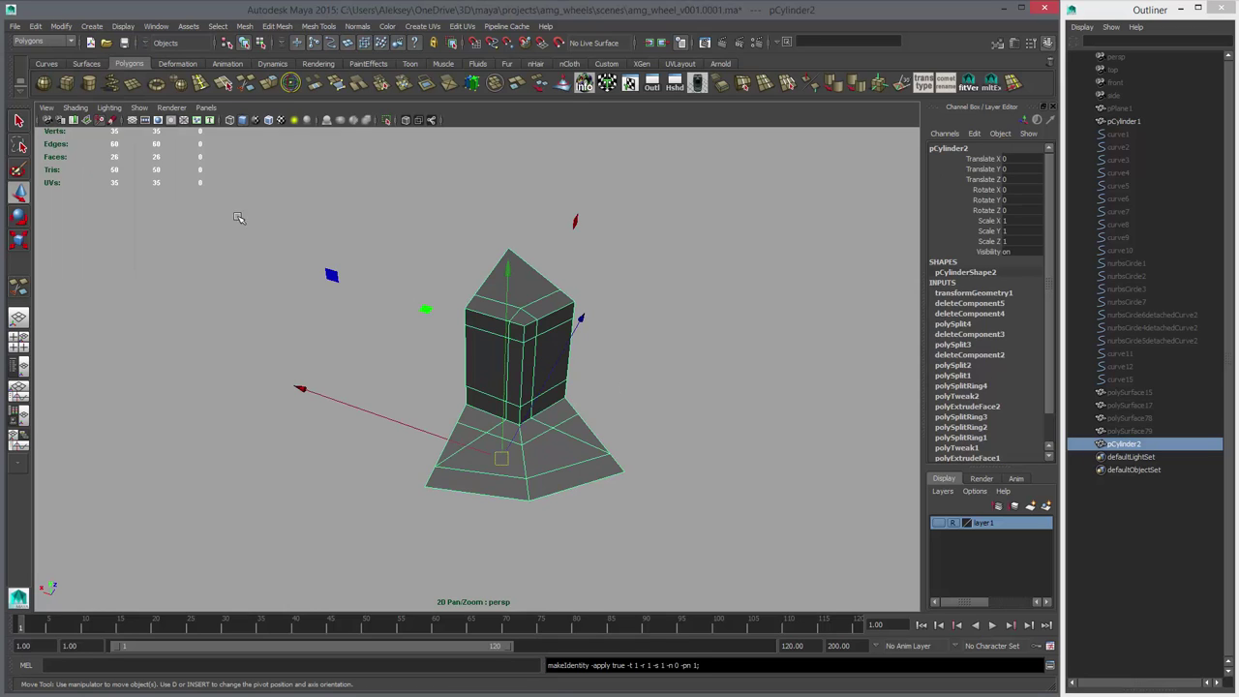
- Duplicate the wedge with Rotate Y 60 and repeat the duplication four times to complete the full circle
key(ctrl+d)
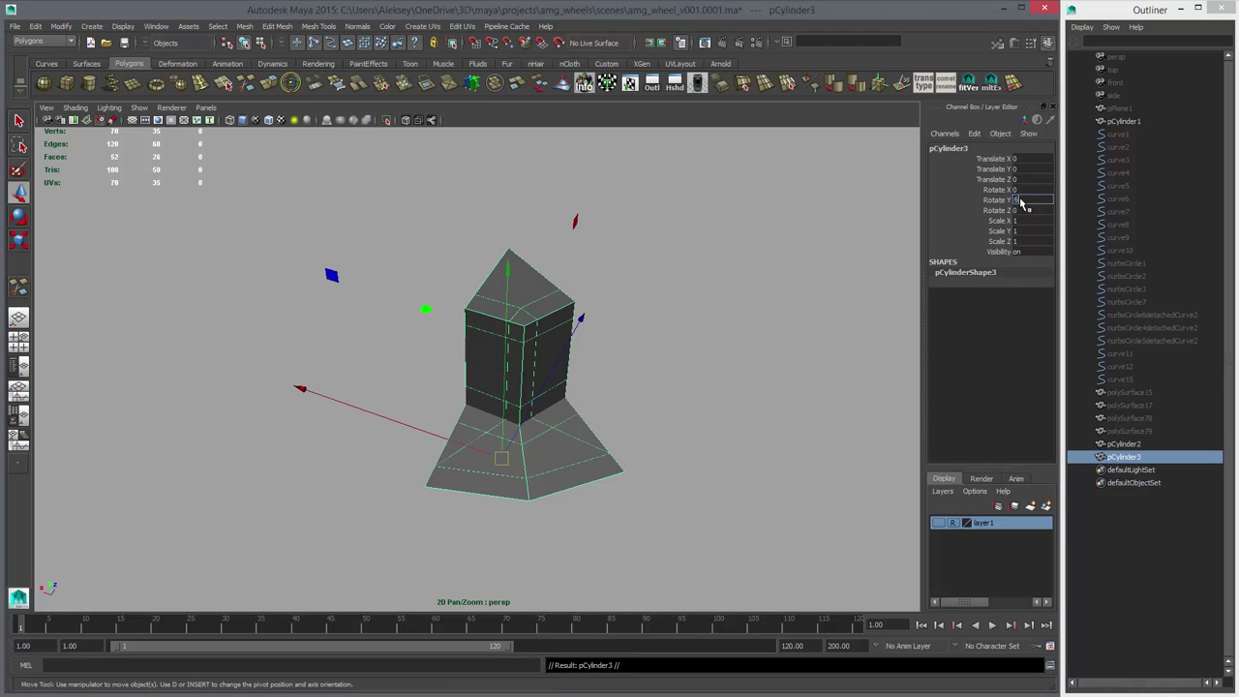
text(60)
key(Return)
key(shift+d)
key(shift+d)
key(shift+d)
key(shift+d)
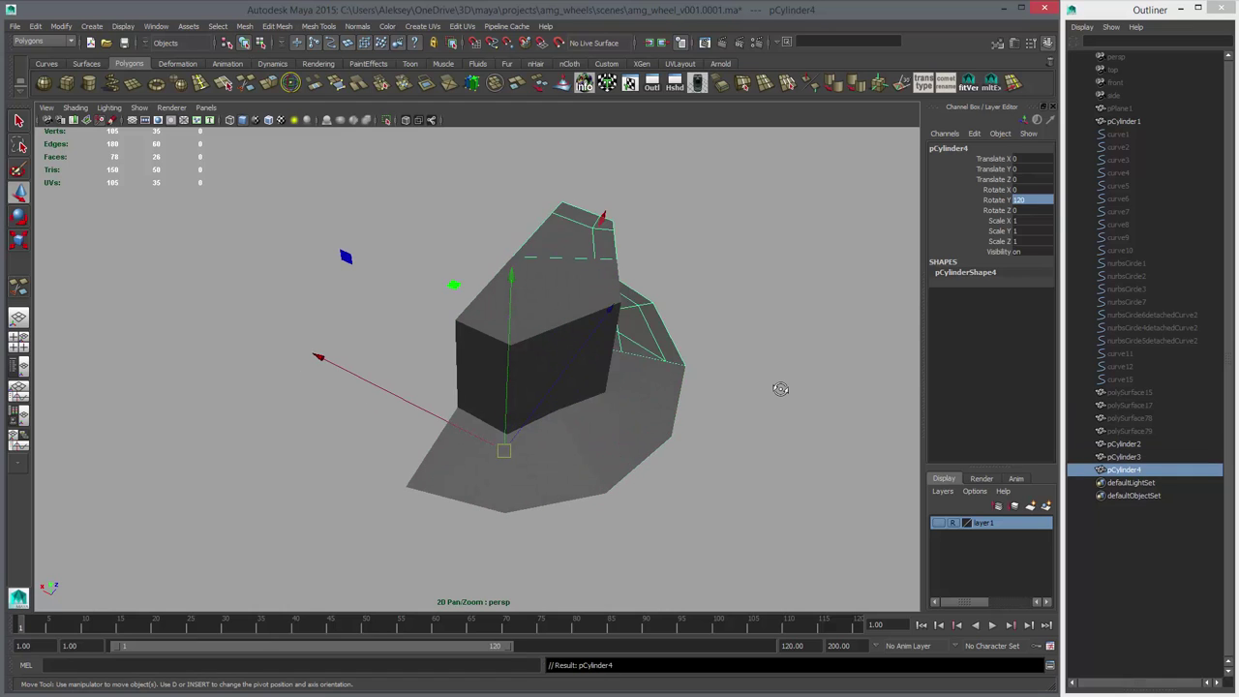
- Select all six wedges and combine them into a single mesh with merged border vertices
drag(612, 341, 453, 233)
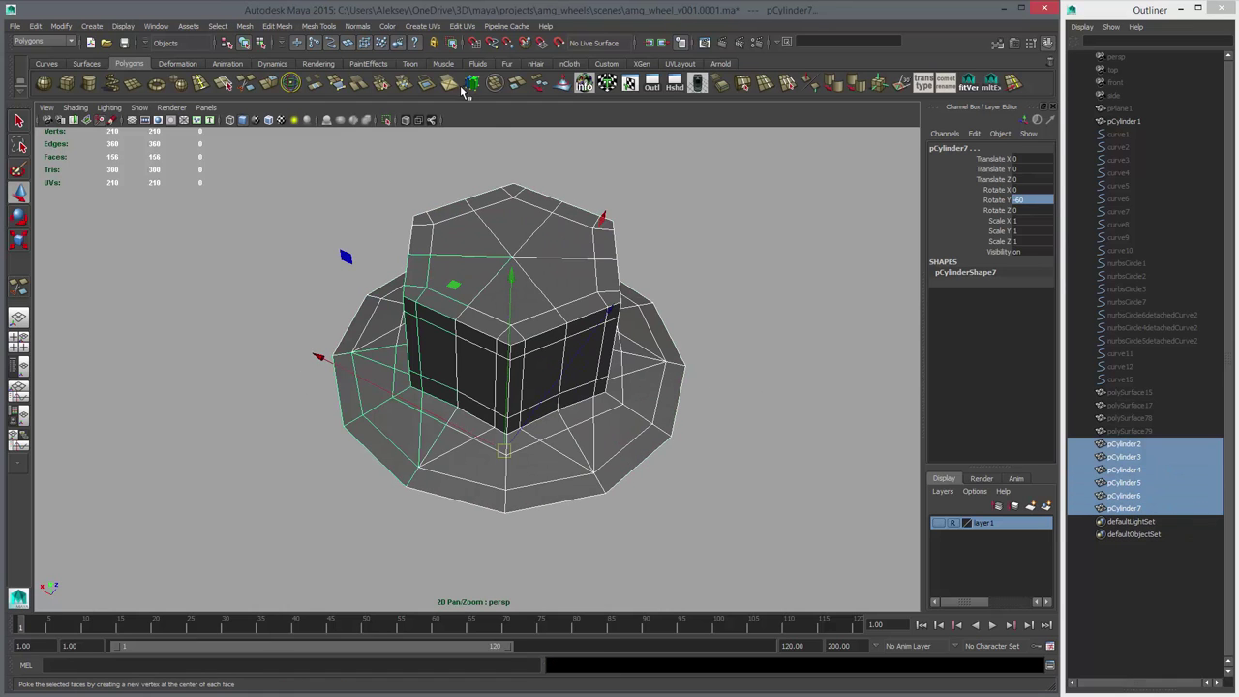
click(470, 84)
click(576, 278)
- Select and delete the six radial flange edges below the wall middles all around the part
alt+middle_drag(577, 278, 552, 326)
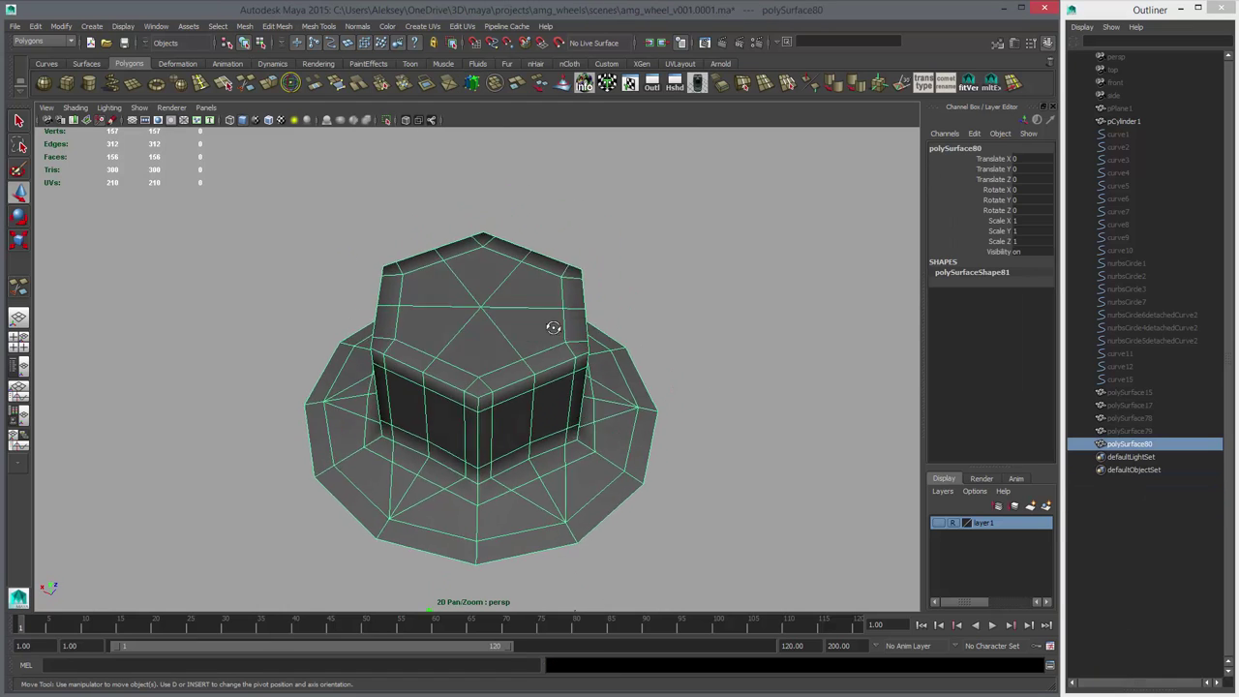
alt+drag(552, 326, 548, 378)
alt+right_drag(547, 378, 484, 366)
alt+drag(484, 366, 561, 408)
right_drag(540, 459, 540, 436)
click(539, 447)
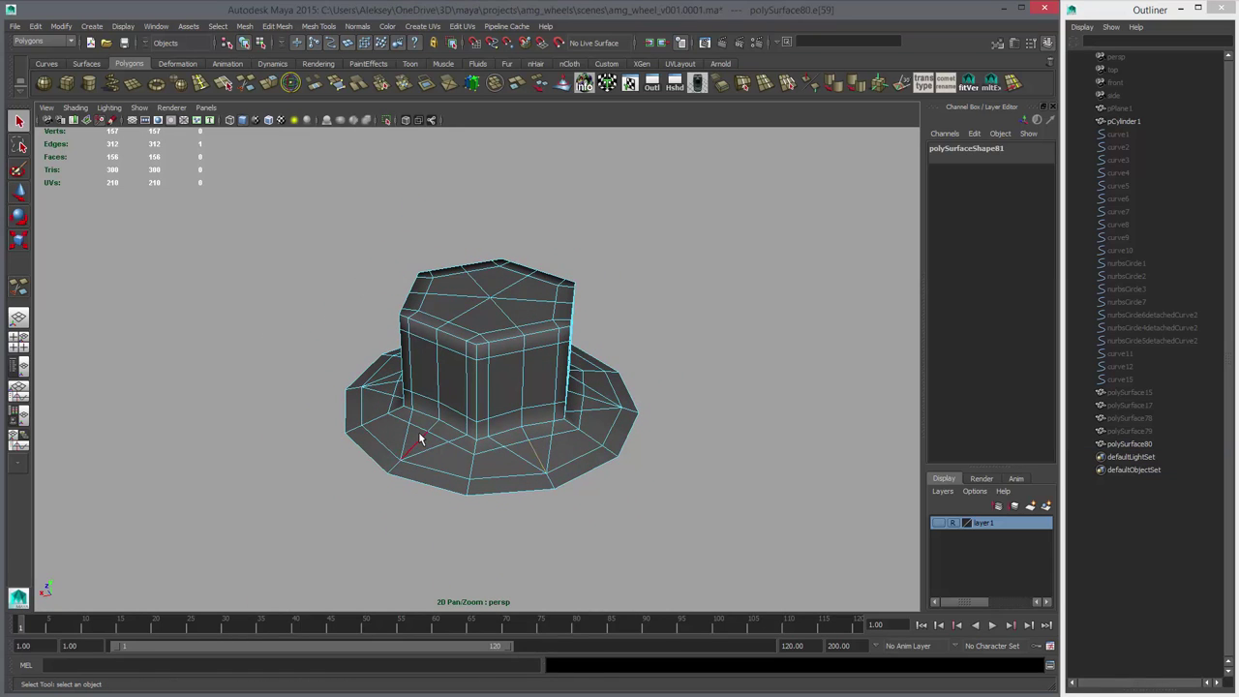
shift+click(418, 434)
alt+drag(424, 472, 524, 469)
shift+click(386, 403)
alt+drag(373, 432, 483, 450)
shift+click(361, 413)
alt+drag(370, 432, 544, 422)
key(Delete)
- Extrude the flange's outer border edges downward twice, forming a narrow band and a tall skirt below it
click(529, 458)
double_click(528, 459)
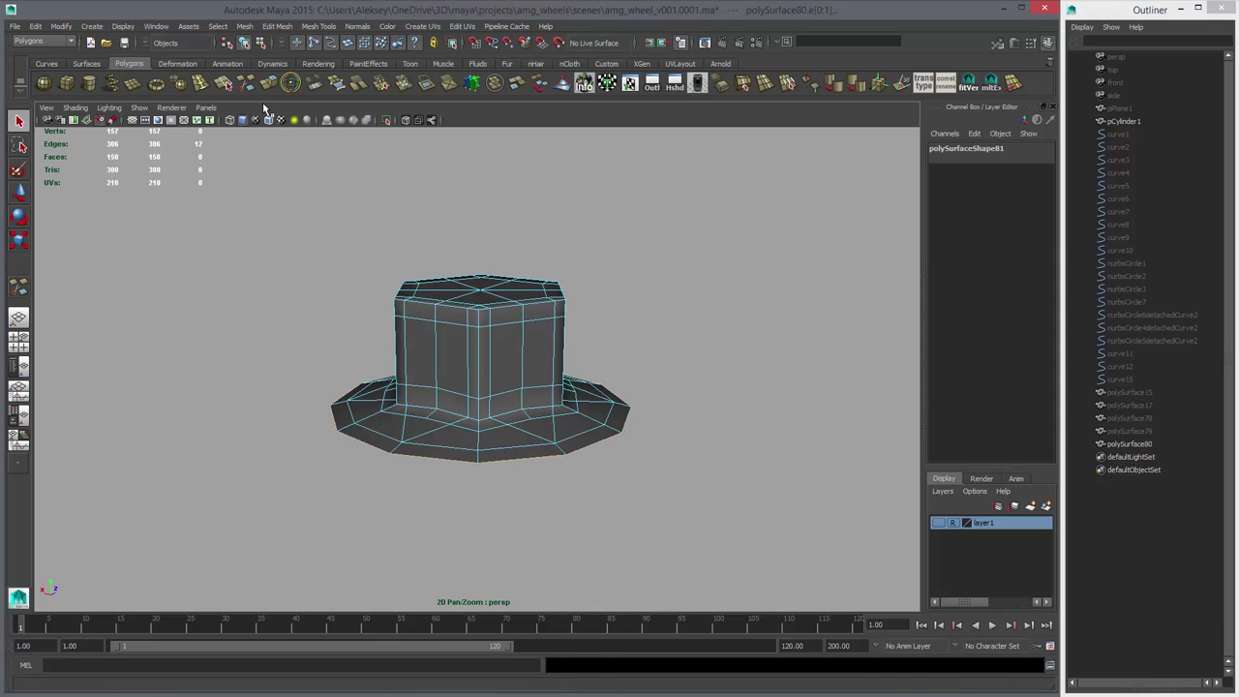
click(275, 81)
key(w)
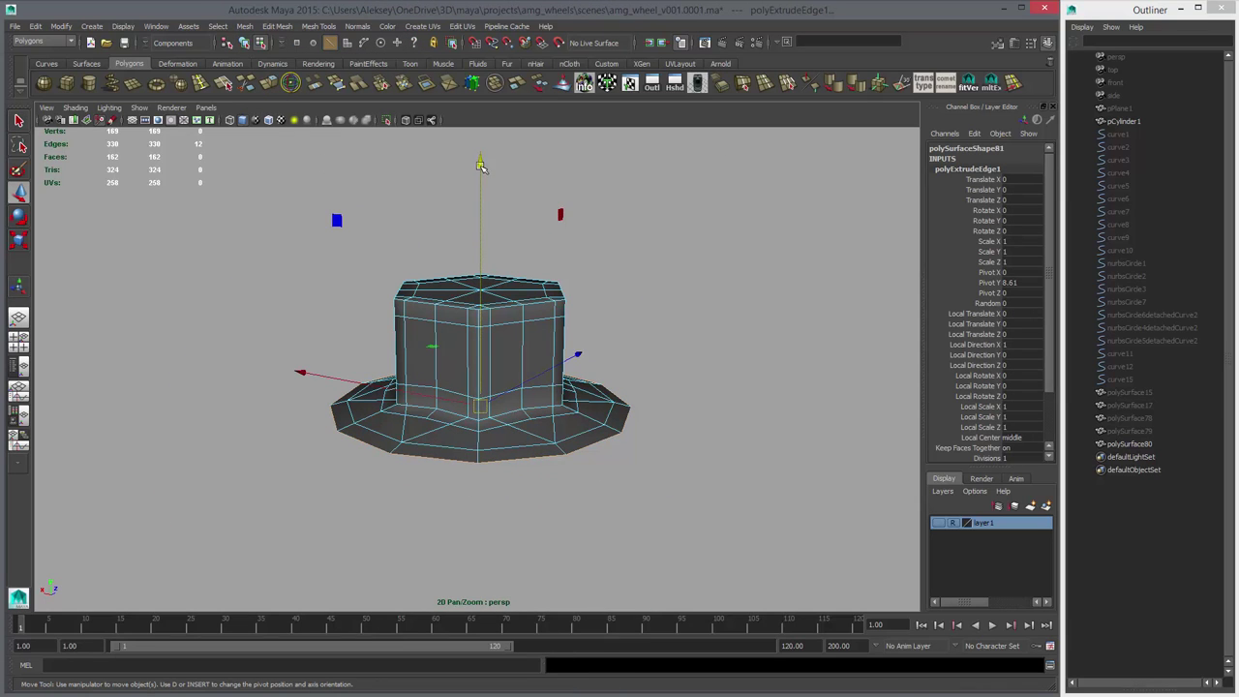
drag(481, 165, 481, 297)
key(g)
key(w)
right_drag(564, 450, 586, 435)
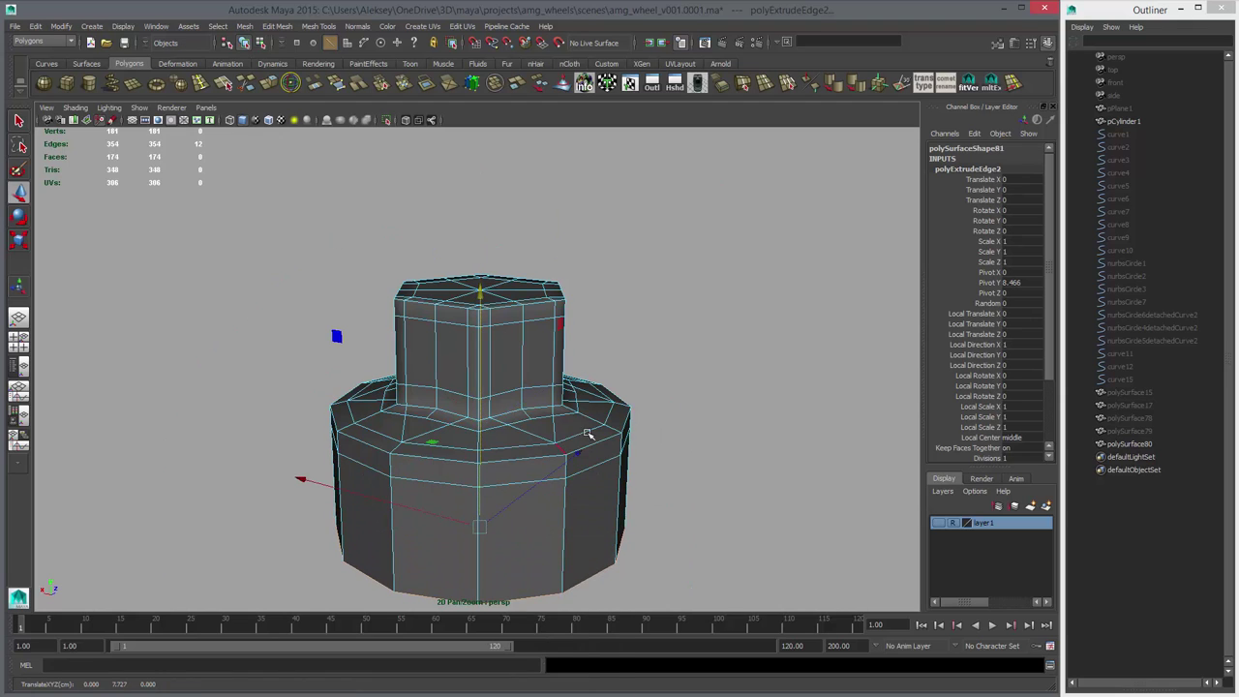
- Examine the skirted part in smooth preview from several sides and return to the unsmoothed display
alt+drag(785, 453, 788, 478)
key(3)
alt+right_drag(788, 478, 484, 475)
click(669, 478)
alt+drag(484, 475, 581, 431)
alt+right_drag(581, 431, 895, 515)
click(487, 407)
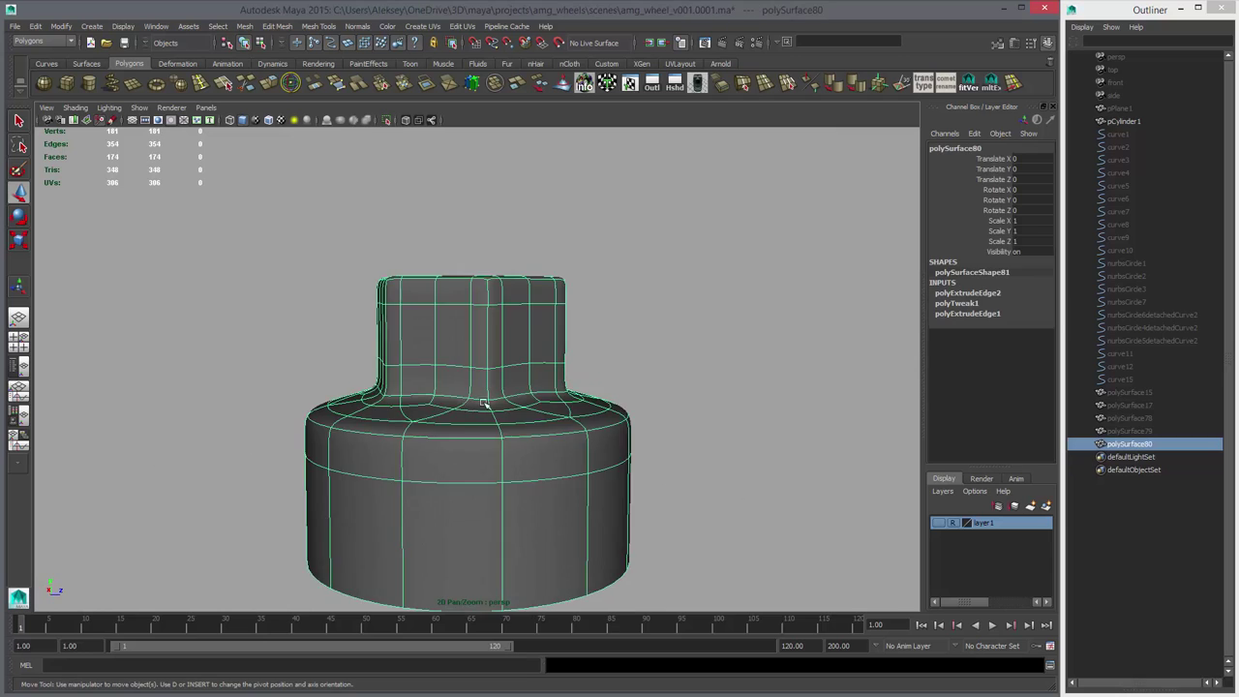
key(1)
- Delete the combined mesh's construction history
alt+drag(494, 358, 522, 370)
alt+right_drag(523, 387, 568, 418)
key(alt+shift+d)
- Extrude the six inner faces on the block's top and scale them inward to a smaller central hexagon
alt+drag(597, 350, 586, 414)
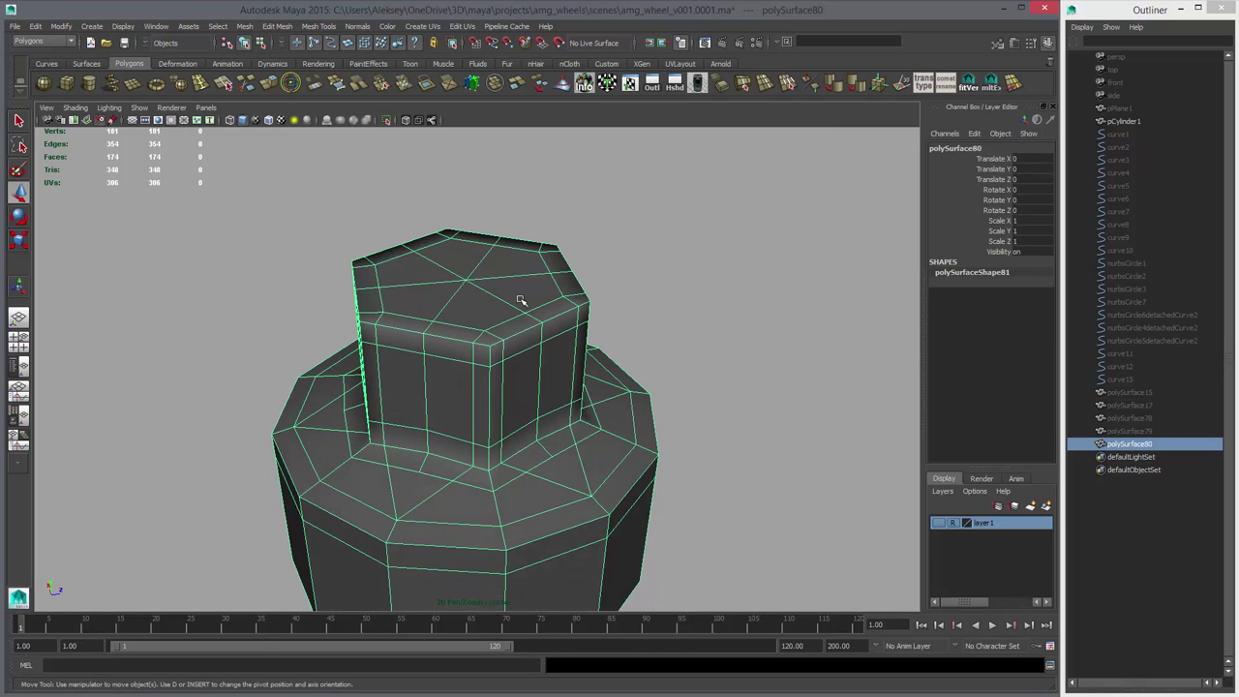
right_drag(521, 299, 521, 325)
alt+drag(520, 321, 507, 379)
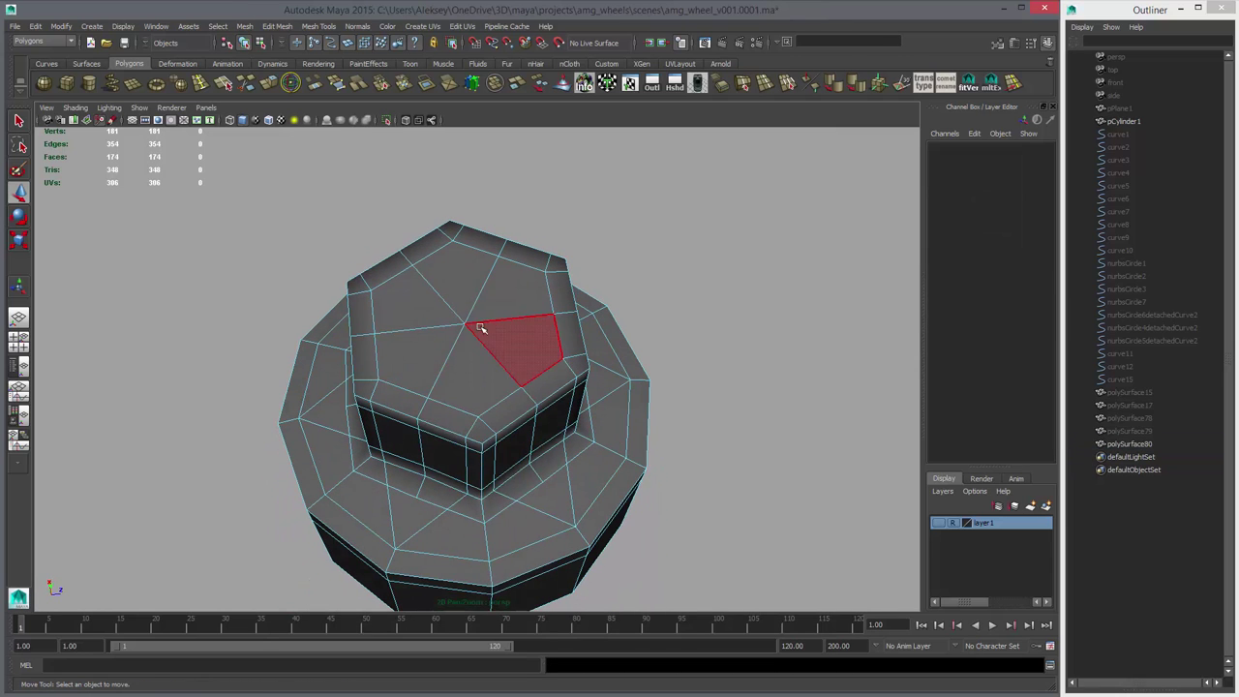
click(436, 347)
shift+click(412, 309)
shift+click(458, 286)
shift+click(473, 363)
shift+click(506, 309)
shift+click(509, 338)
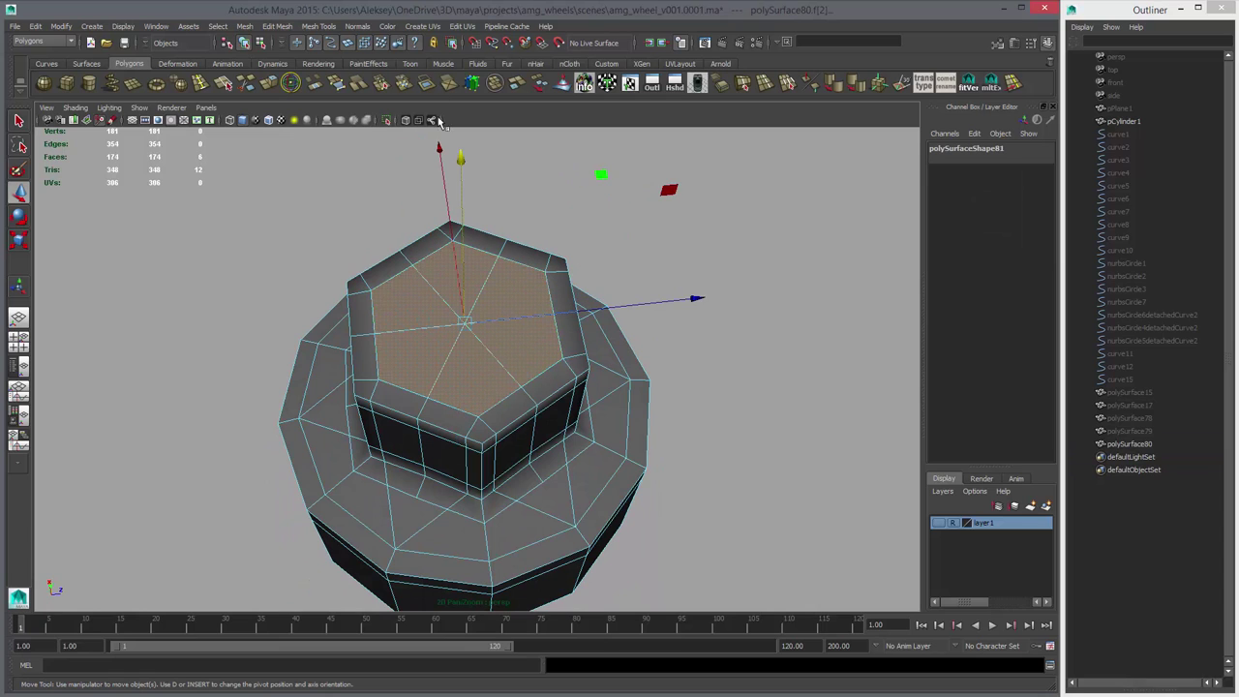
click(269, 85)
key(r)
middle_drag(728, 354, 703, 357)
alt+drag(556, 378, 544, 433)
key(w)
key(q)
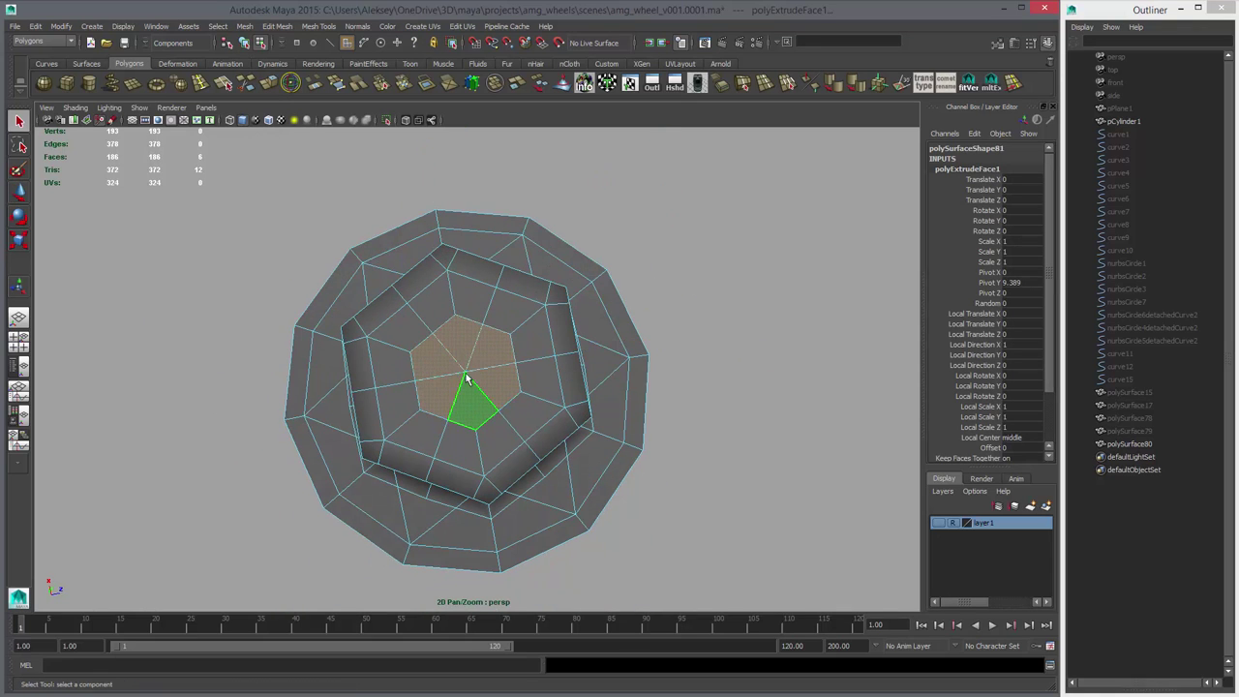
- Split the bolt top's inner hexagon with a line through its centre joining two opposite corners
alt+drag(475, 394, 470, 388)
scroll(470, 388, up, 3)
click(230, 85)
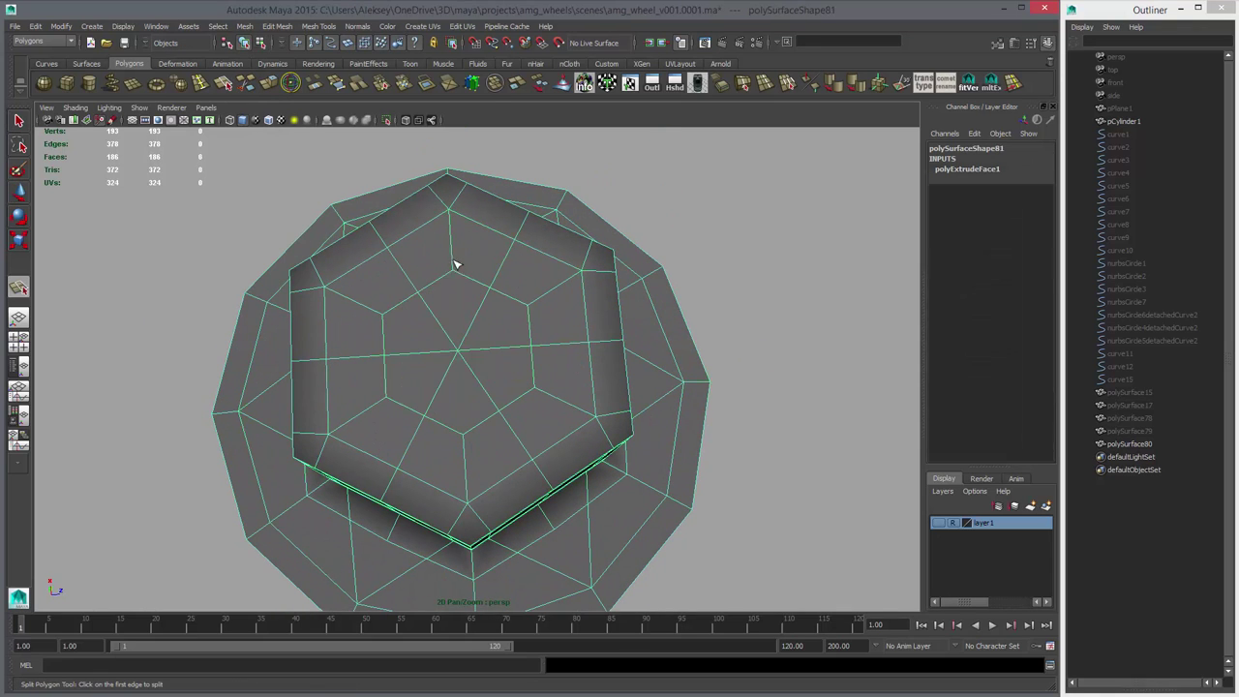
drag(446, 331, 570, 467)
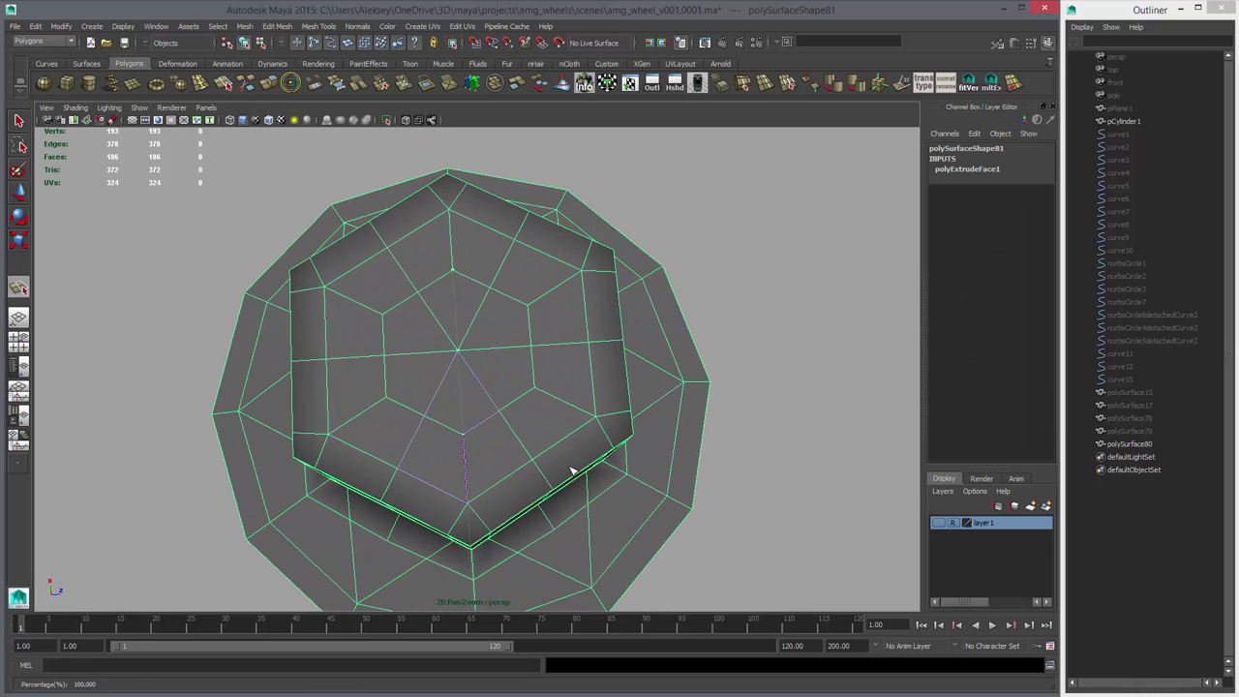
key(w)
- Delete the four diagonal spoke edges that meet at the centre of the inner hexagon
right_drag(460, 396, 459, 366)
key(q)
click(445, 384)
shift+click(449, 337)
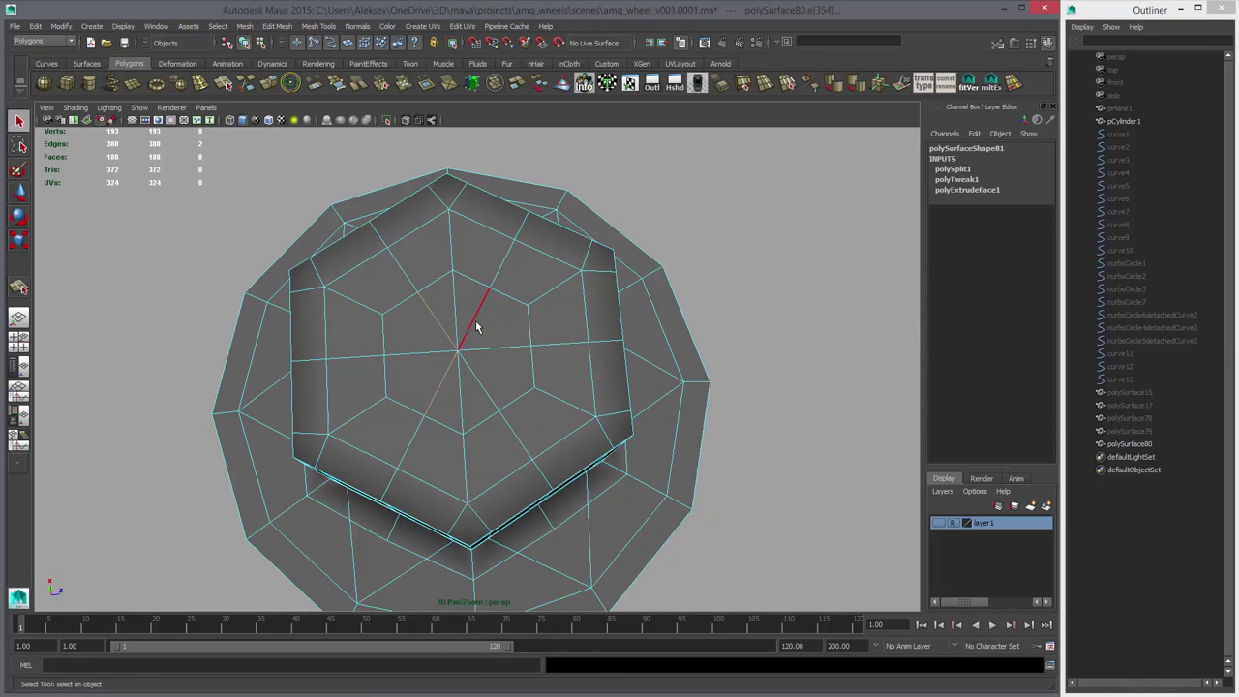
key(Delete)
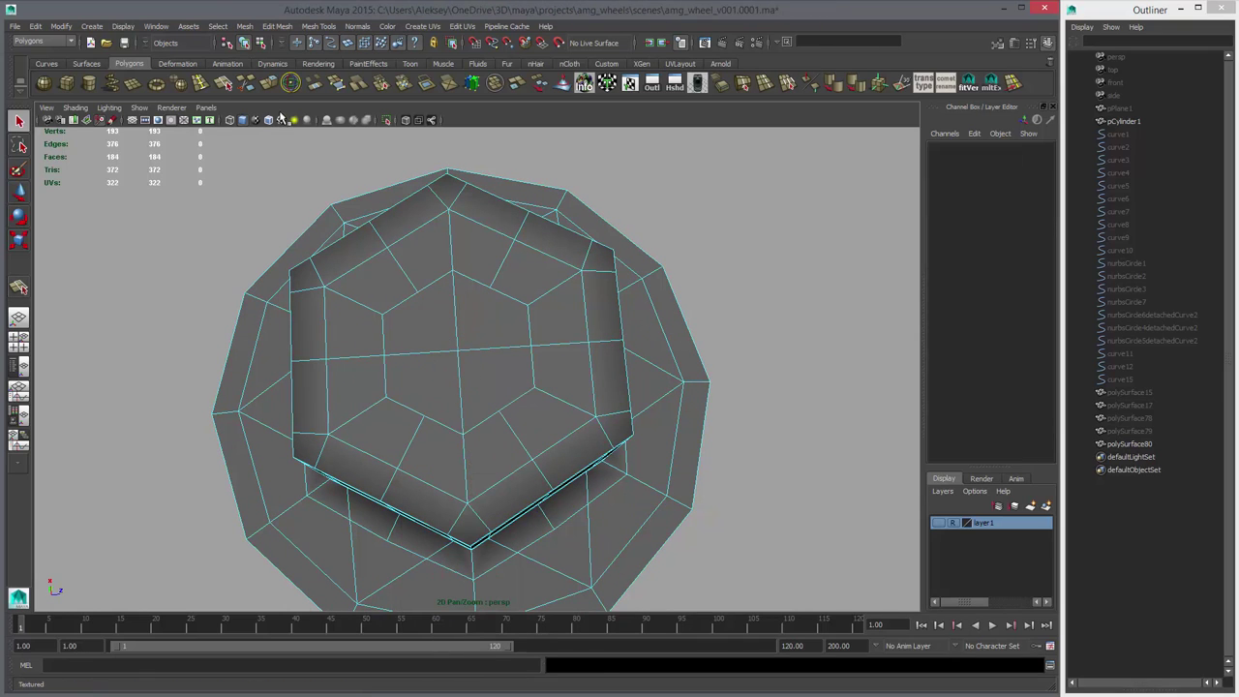
- Cut two parallel edges across the inner hexagon between the midpoints left open by the removed spokes
click(247, 83)
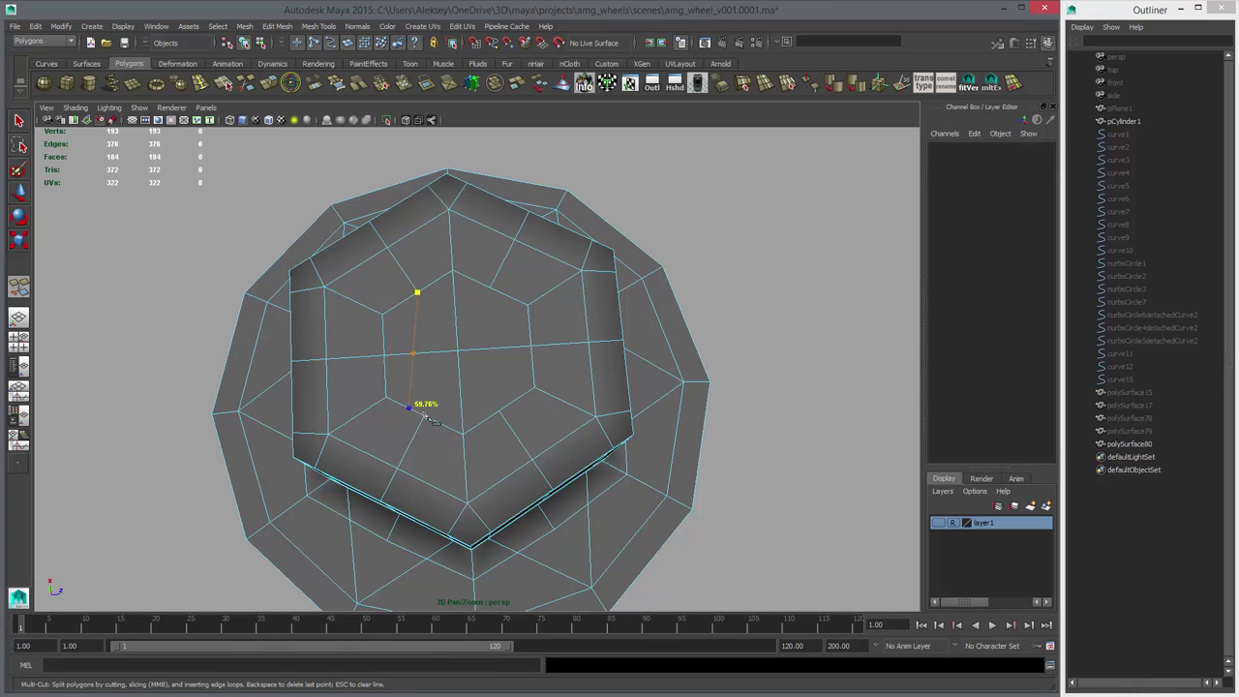
right_click(513, 362)
key(w)
- Select the inner hexagon's faces, convert the selection to vertices and average them five times with a smoothing amount of 1
right_drag(508, 346, 506, 381)
click(405, 382)
shift+click(509, 325)
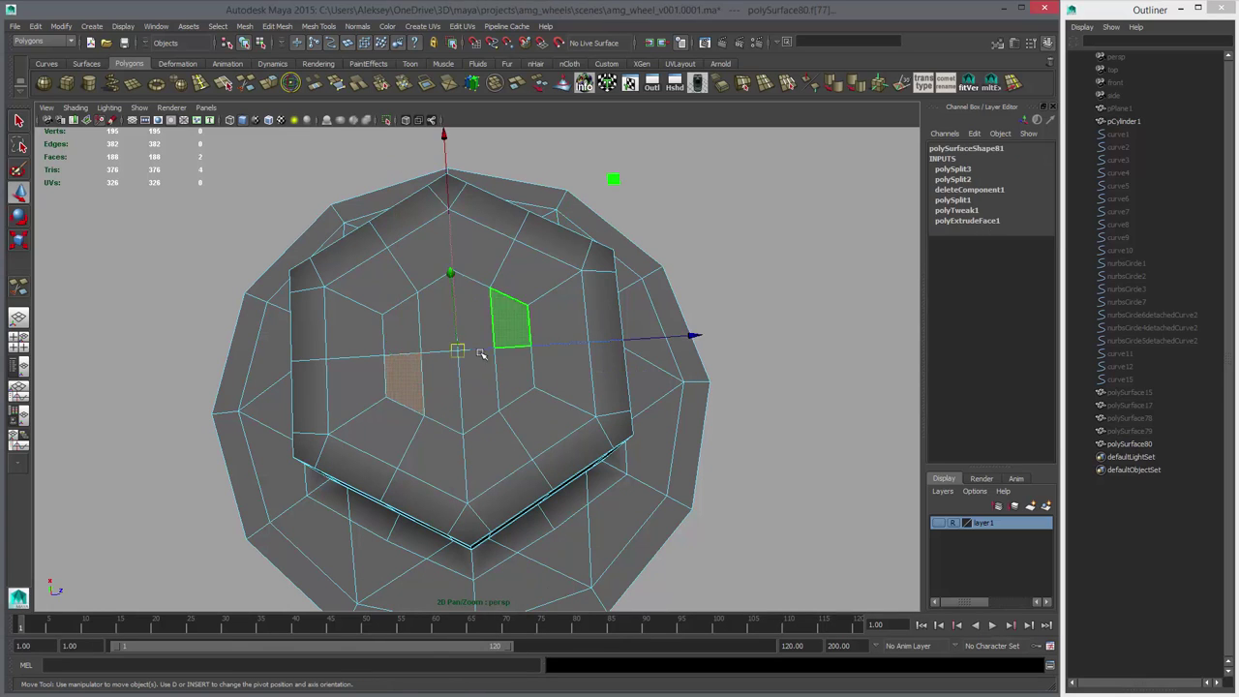
shift+click(441, 324)
shift+click(476, 380)
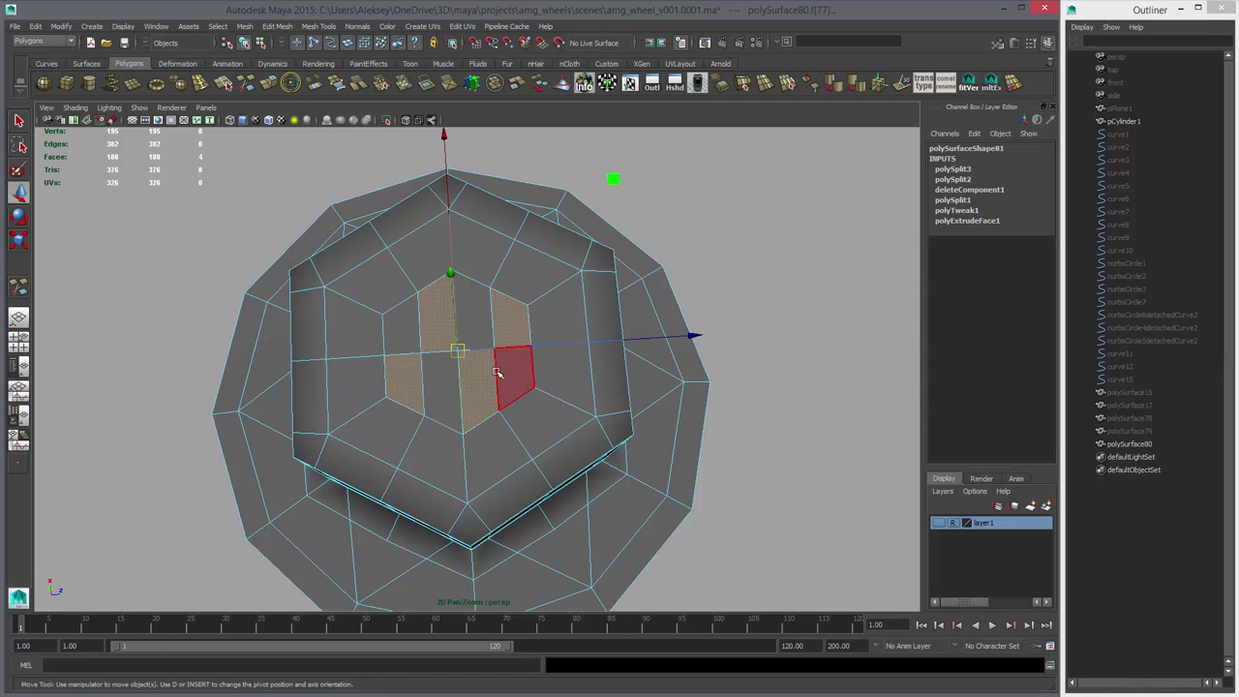
key(shift+period)
key(shift+comma)
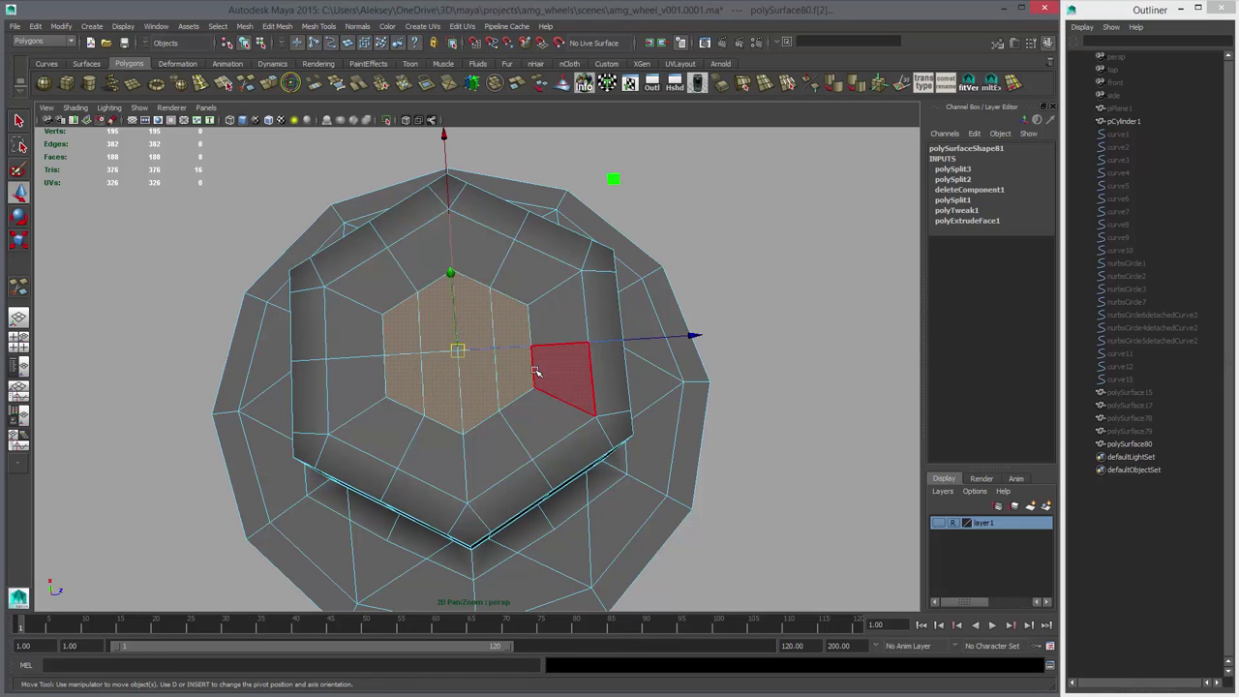
ctrl+right_drag(535, 371, 429, 362)
alt+drag(474, 384, 471, 307)
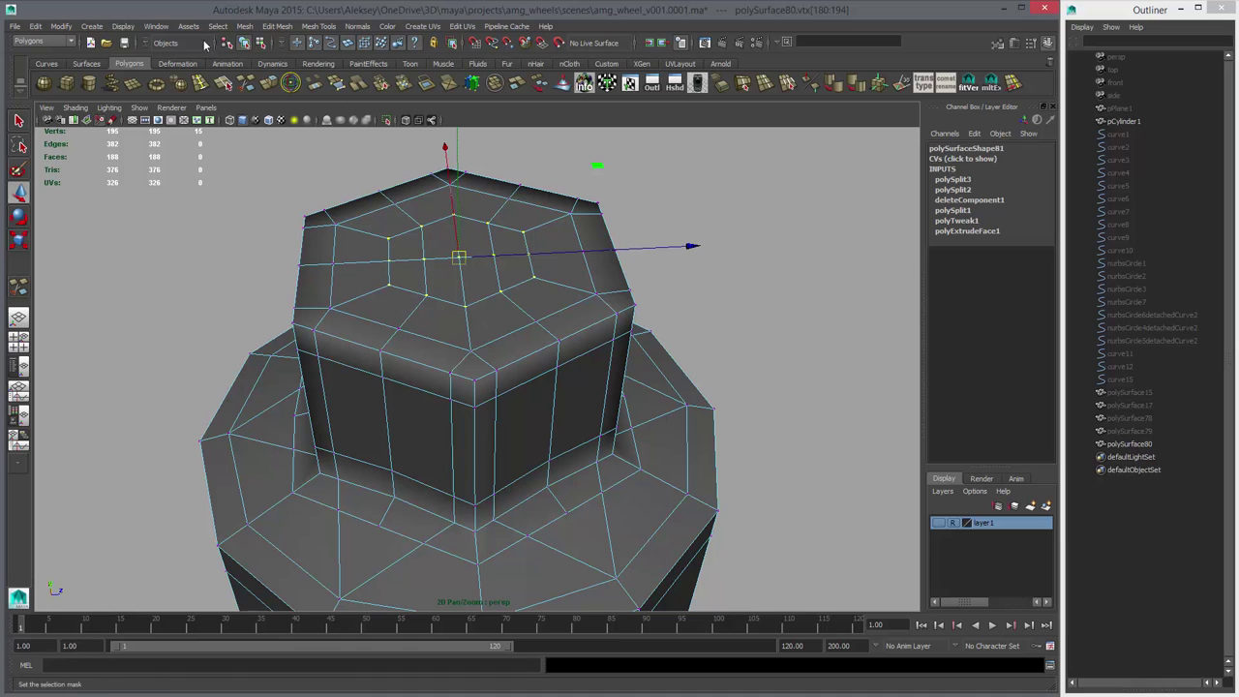
click(253, 26)
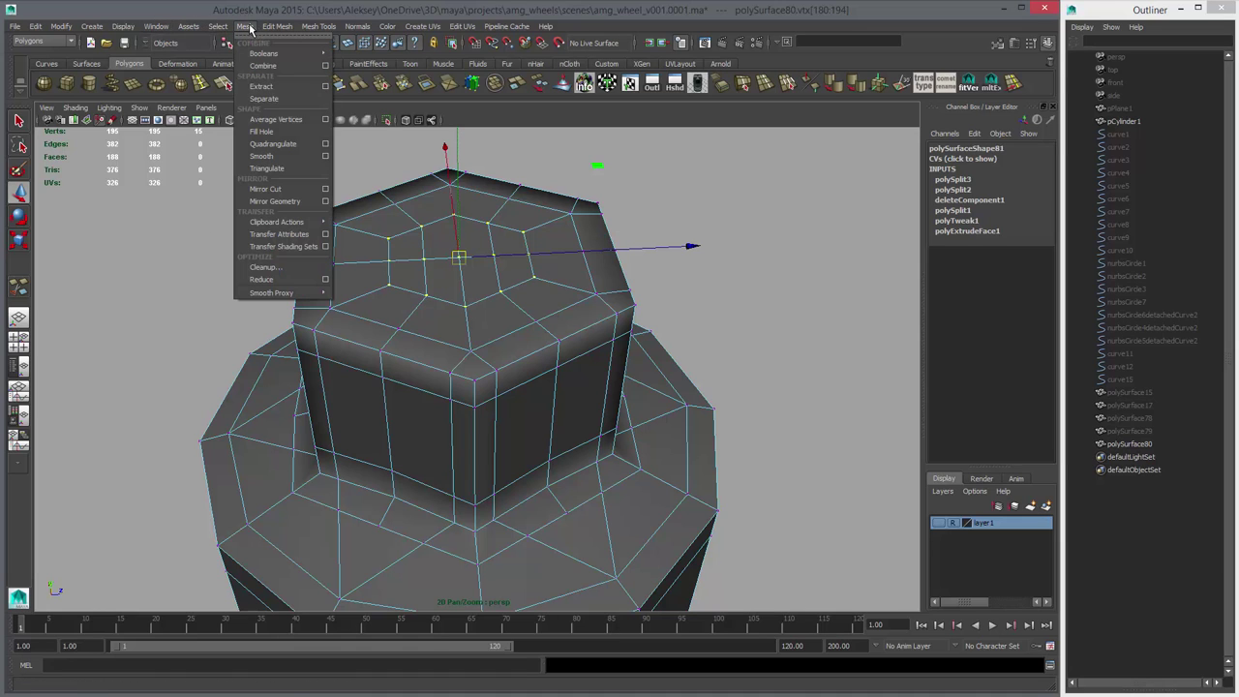
click(326, 119)
click(798, 264)
click(797, 264)
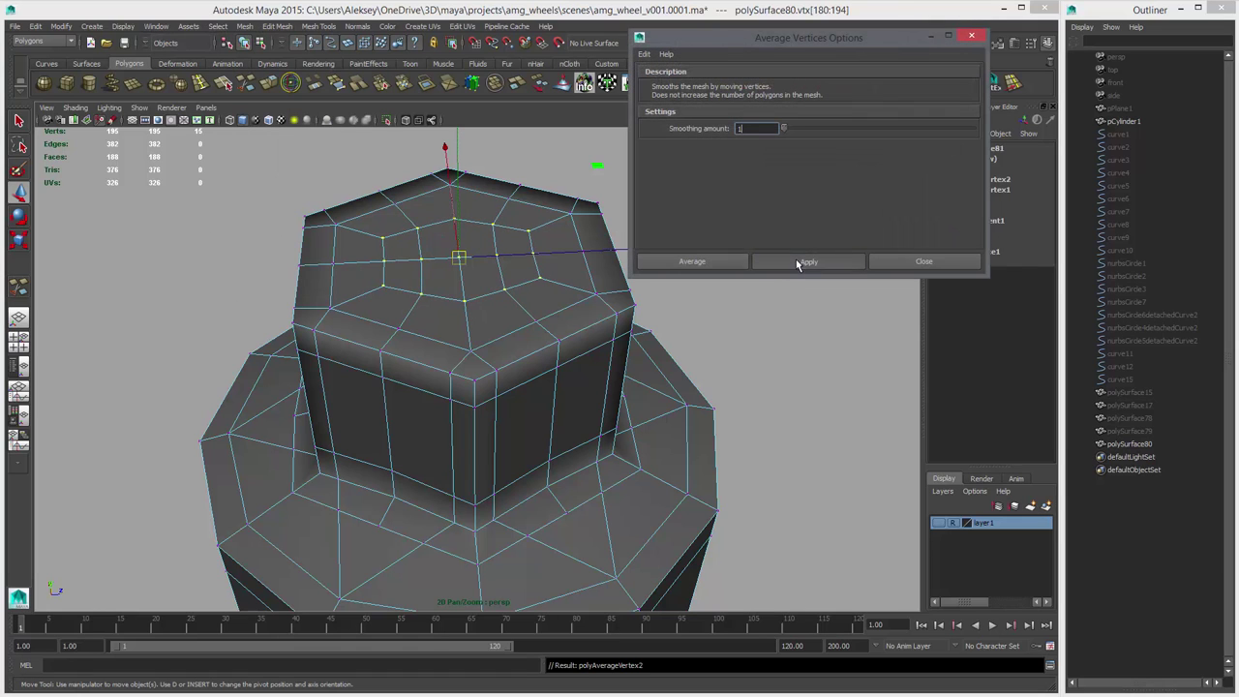
click(798, 264)
click(798, 265)
click(798, 265)
alt+drag(524, 299, 523, 361)
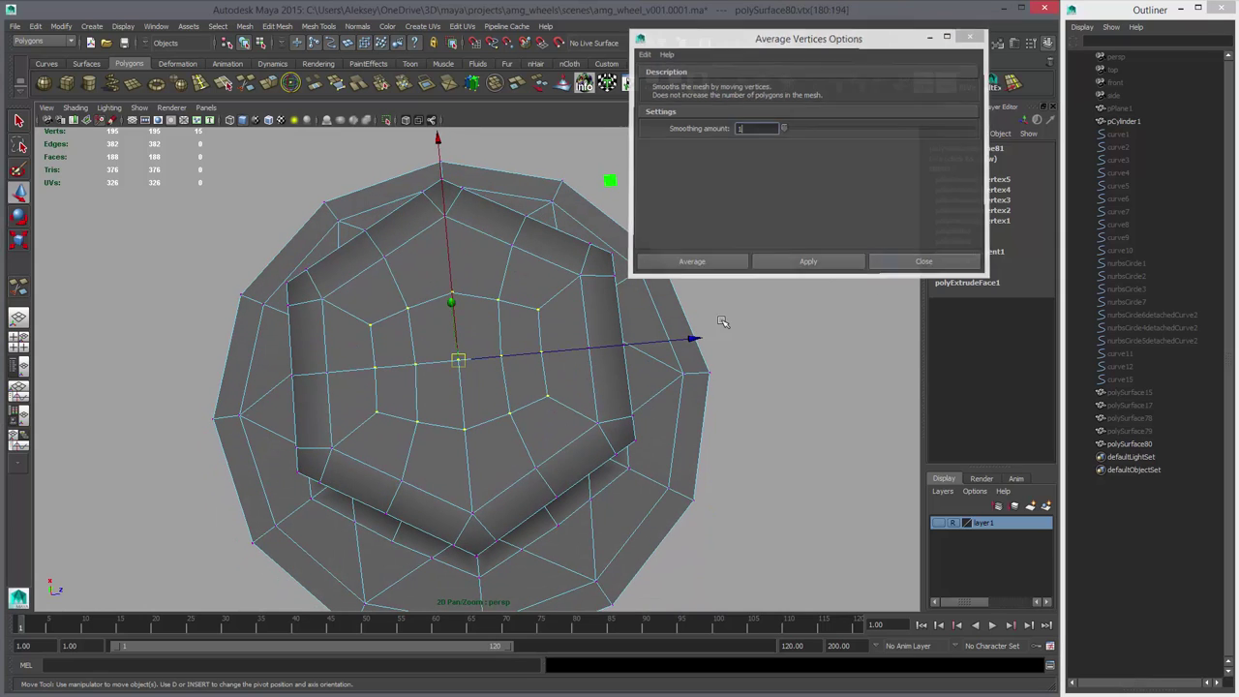
right_drag(599, 327, 569, 330)
- Select the bolt head's two uppermost vertex rows in the side view and apply a Wave nonlinear deformer to them
alt+drag(591, 373, 615, 254)
key(space)
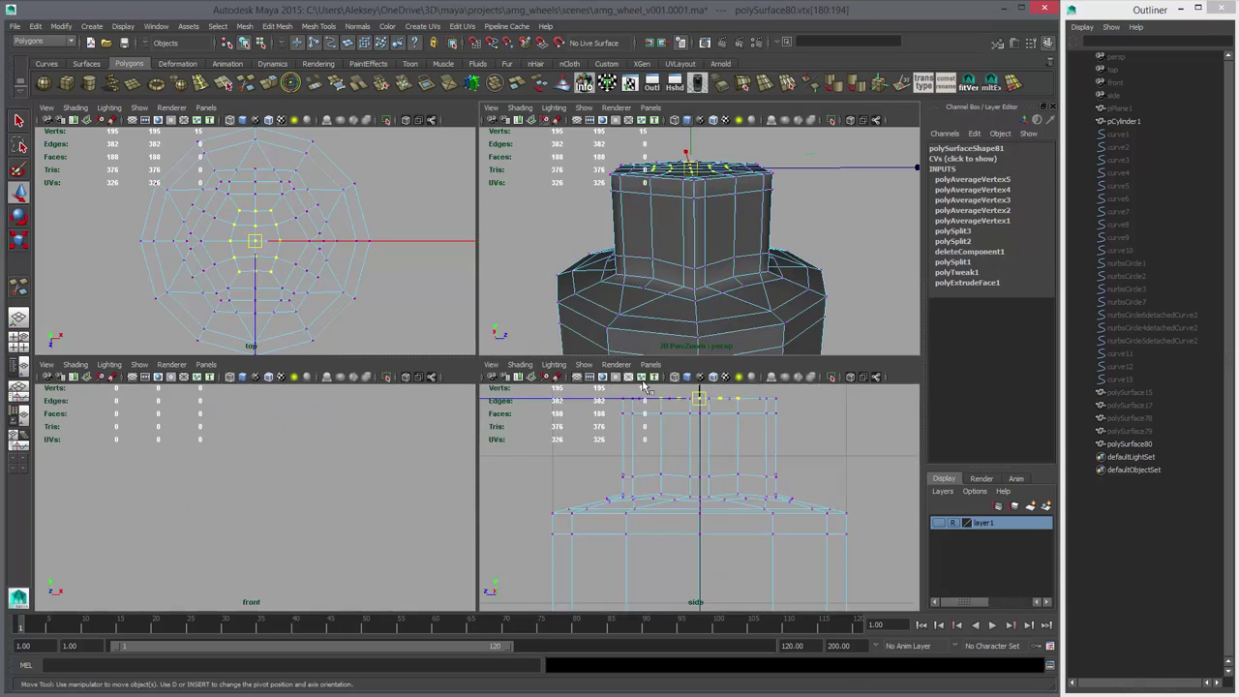
key(space)
alt+middle_drag(474, 256, 502, 360)
drag(733, 280, 728, 286)
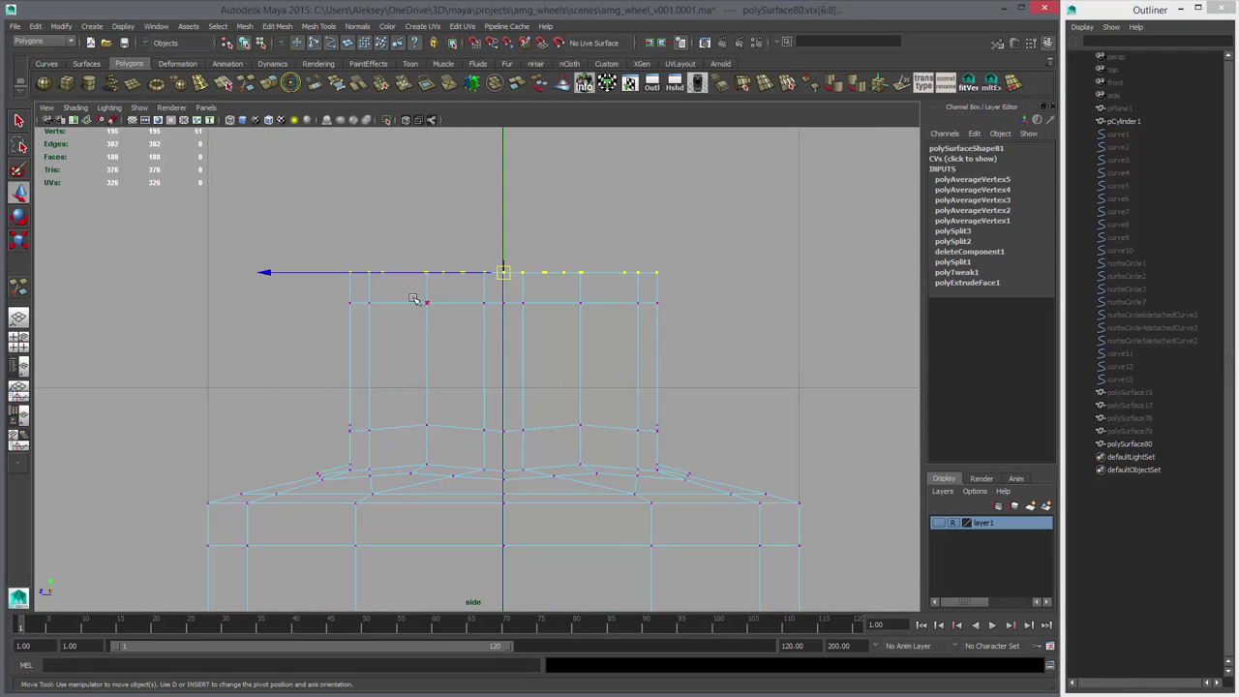
drag(665, 311, 716, 318)
key(space)
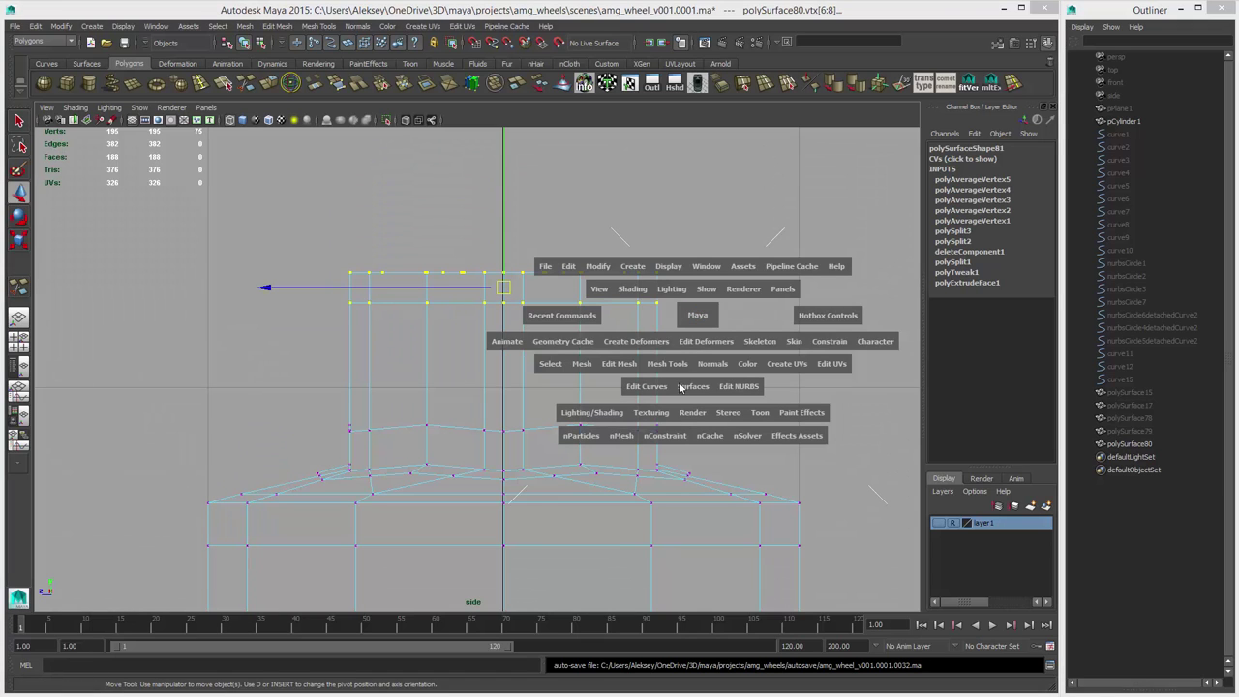
click(670, 363)
click(670, 364)
click(655, 343)
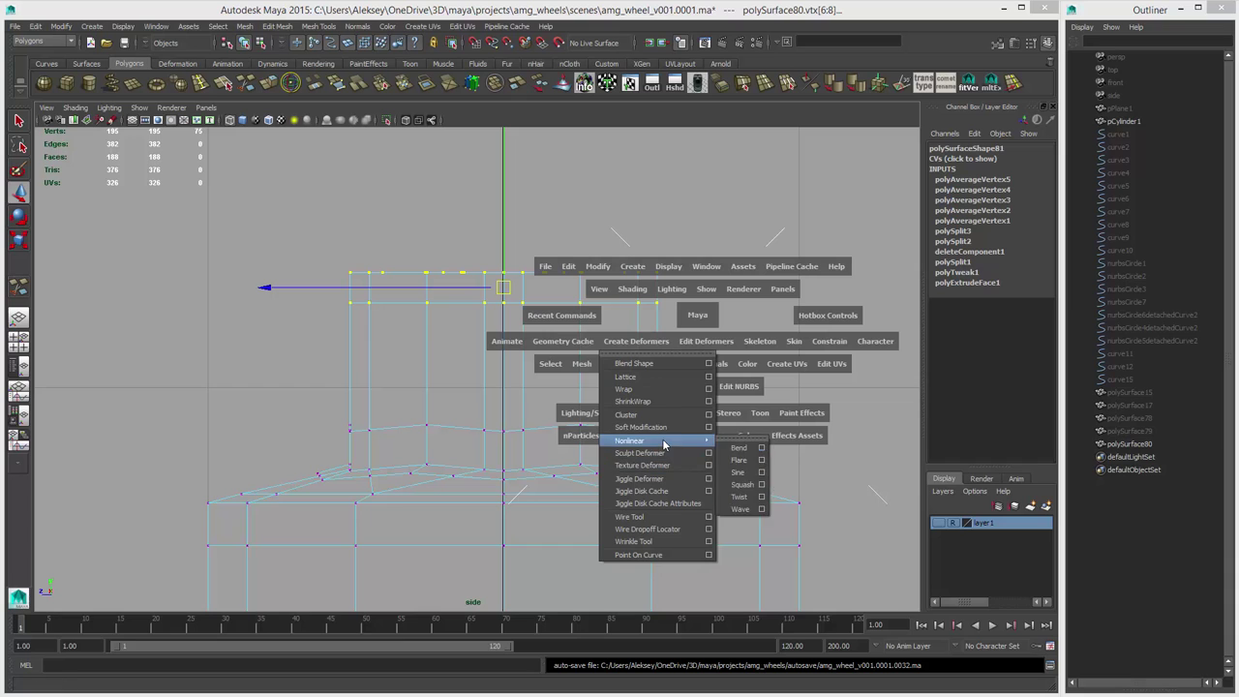
mouse_move(673, 443)
click(739, 508)
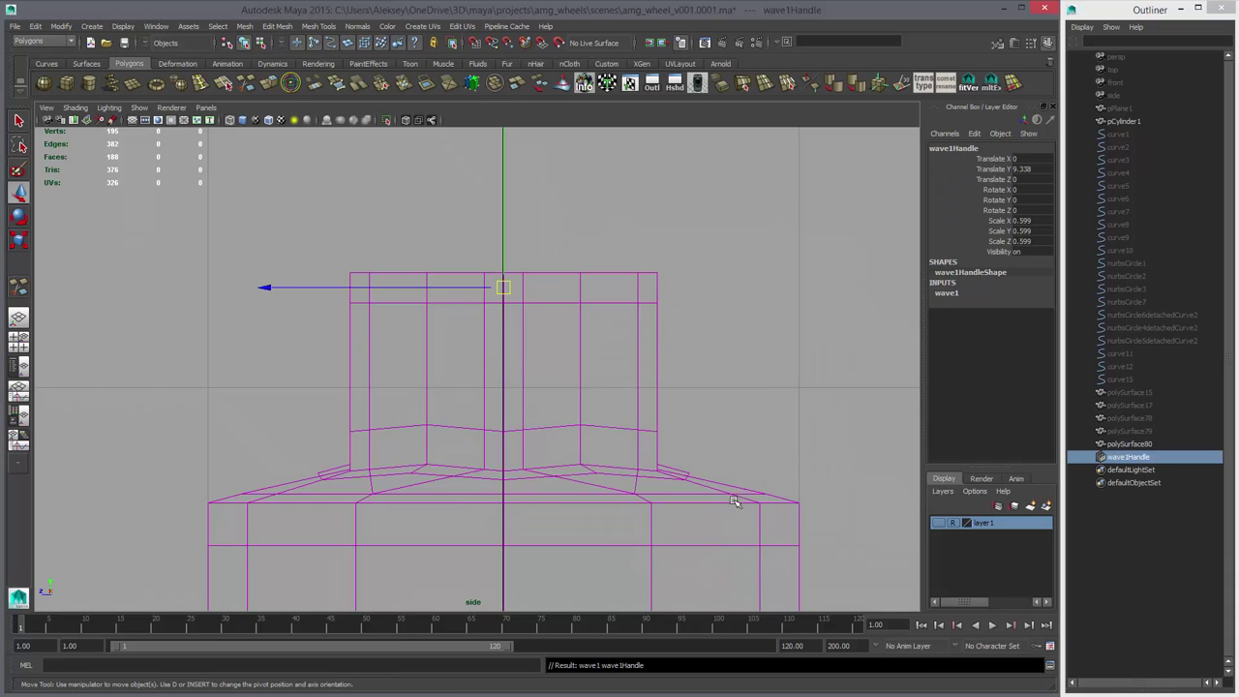
- Set the wave deformer's amplitude to 0.12 and its wavelength to 4.65 to dome the bolt's top
click(946, 293)
click(991, 313)
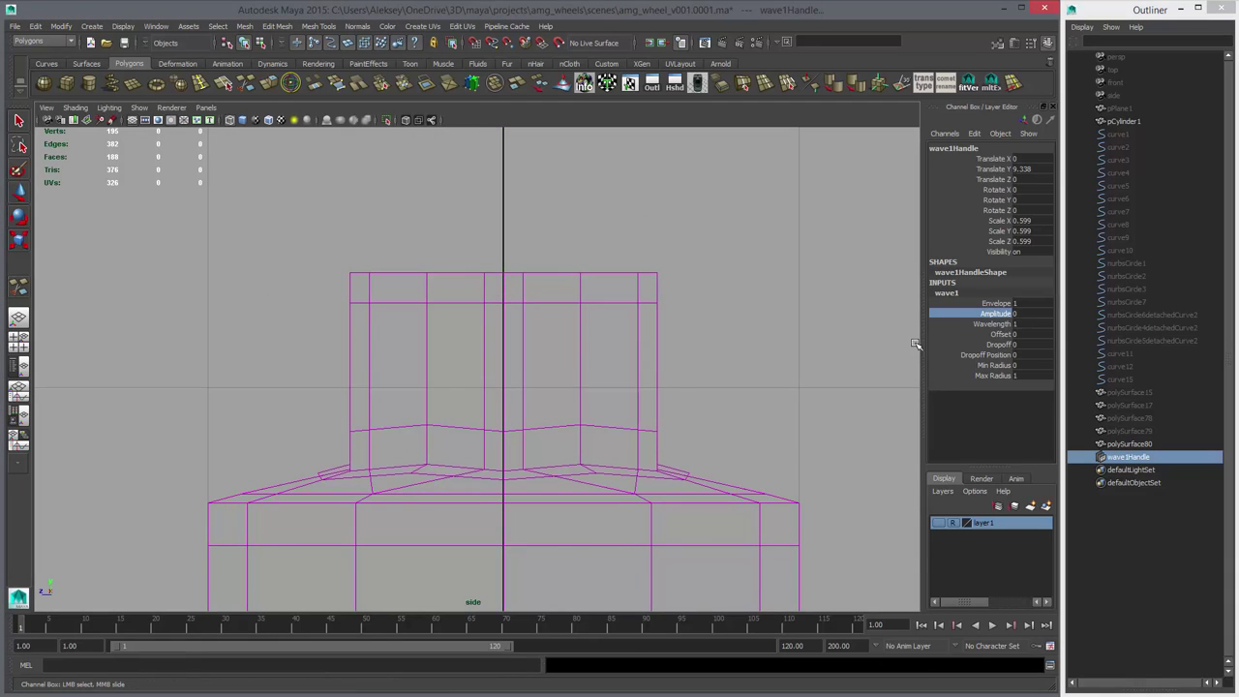
key(space)
key(space)
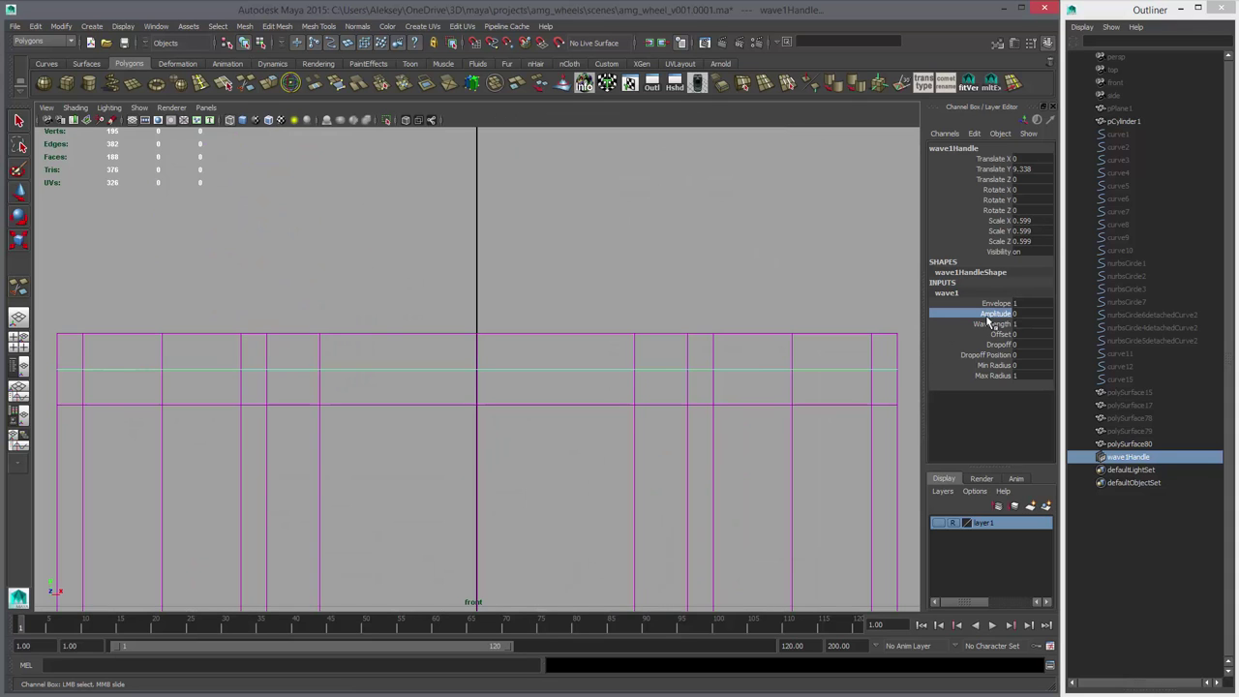
middle_drag(641, 361, 649, 370)
click(984, 325)
middle_drag(745, 359, 943, 381)
key(space)
key(space)
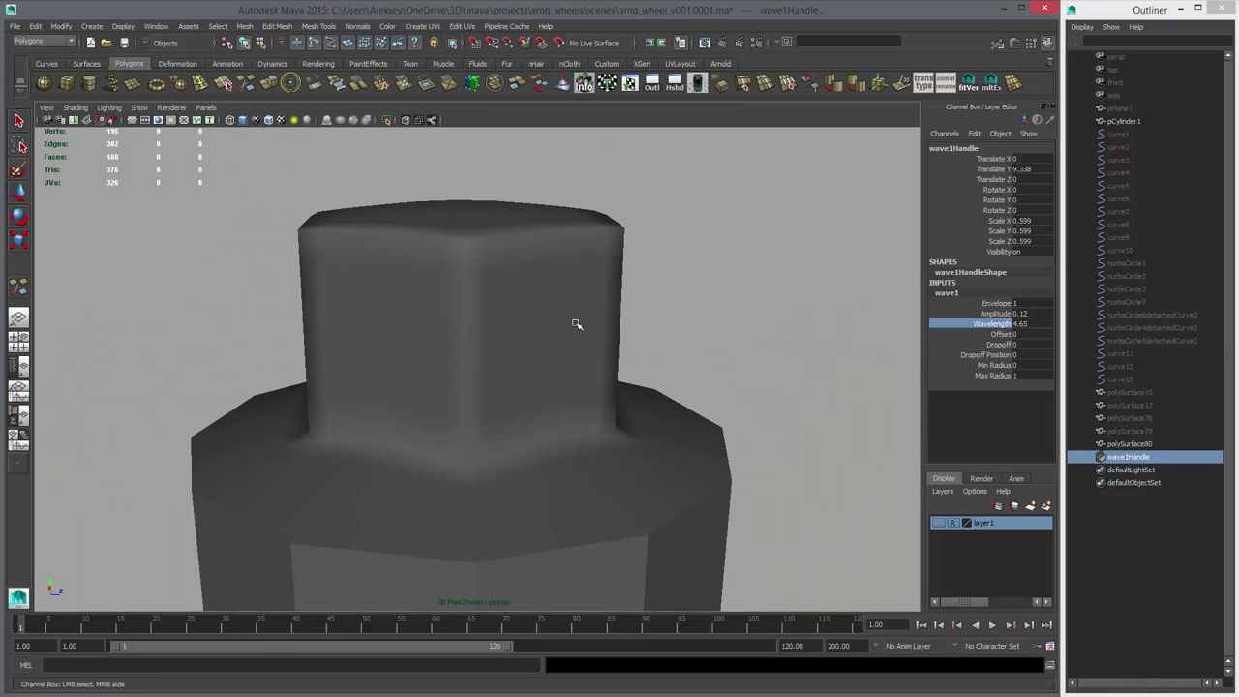
- Delete the bolt's construction history and lower the head's two uppermost vertex rows slightly
click(569, 327)
right_drag(574, 329, 439, 297)
key(alt+shift+d)
alt+drag(436, 296, 433, 259)
drag(200, 190, 634, 308)
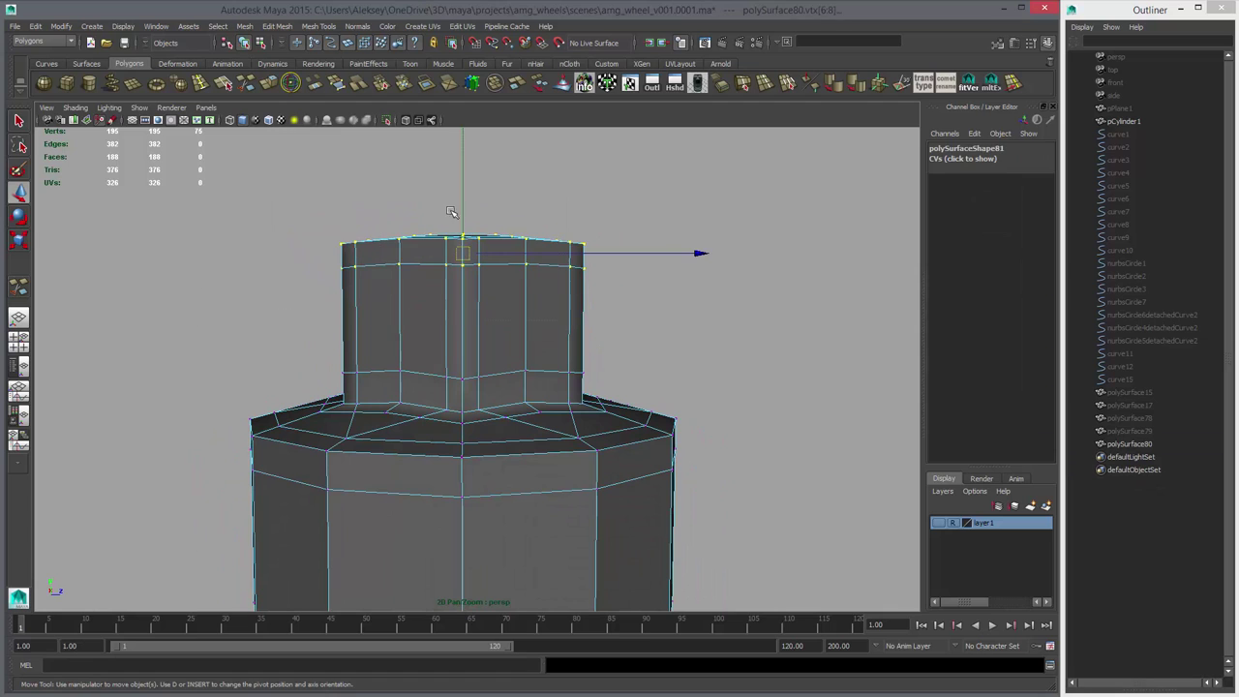
drag(463, 210, 464, 229)
- Examine the bolt's shape from several sides and distances, comparing smooth preview with the unsmoothed display
right_drag(536, 342, 568, 324)
click(623, 374)
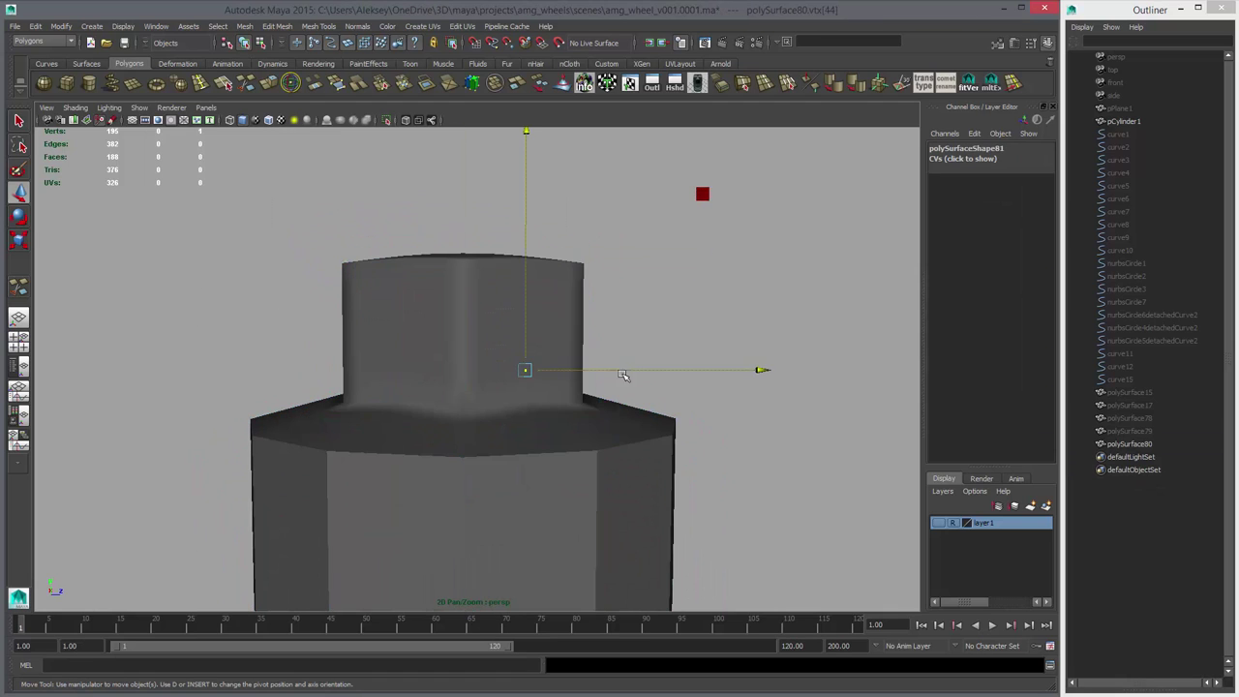
key(3)
click(552, 442)
click(834, 92)
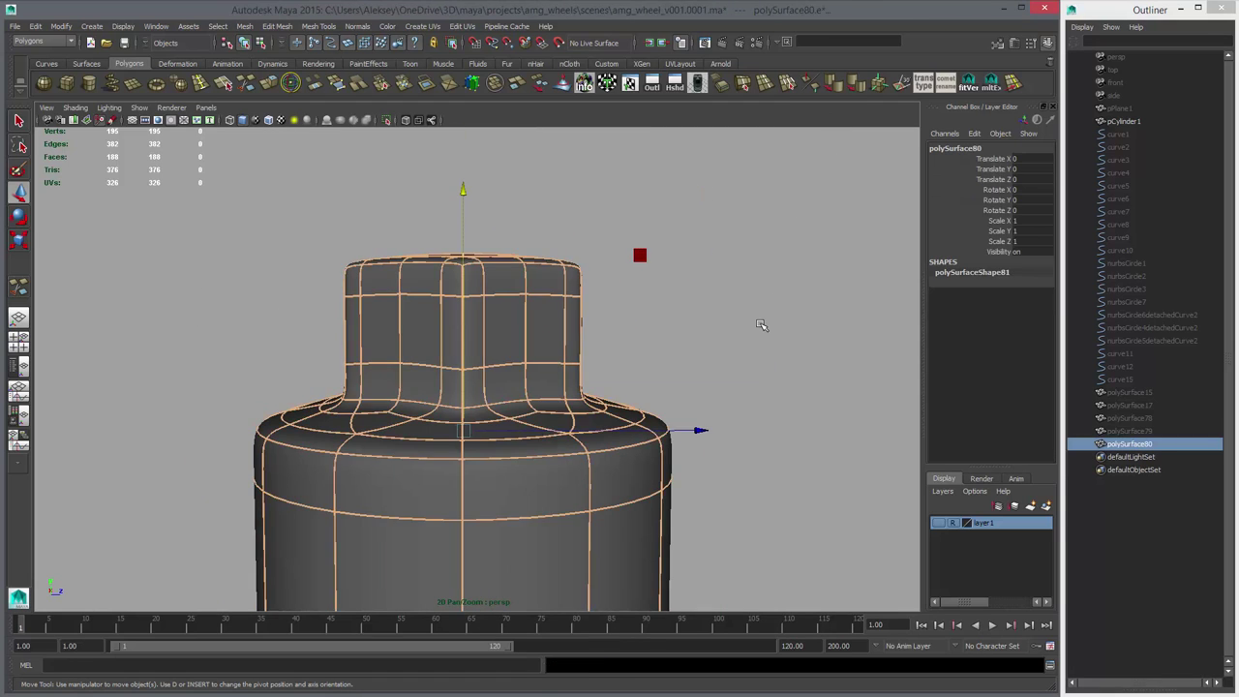
click(761, 324)
alt+right_drag(761, 325, 531, 378)
alt+drag(531, 378, 531, 465)
alt+right_drag(531, 463, 210, 455)
alt+drag(513, 450, 397, 385)
alt+right_drag(398, 385, 694, 436)
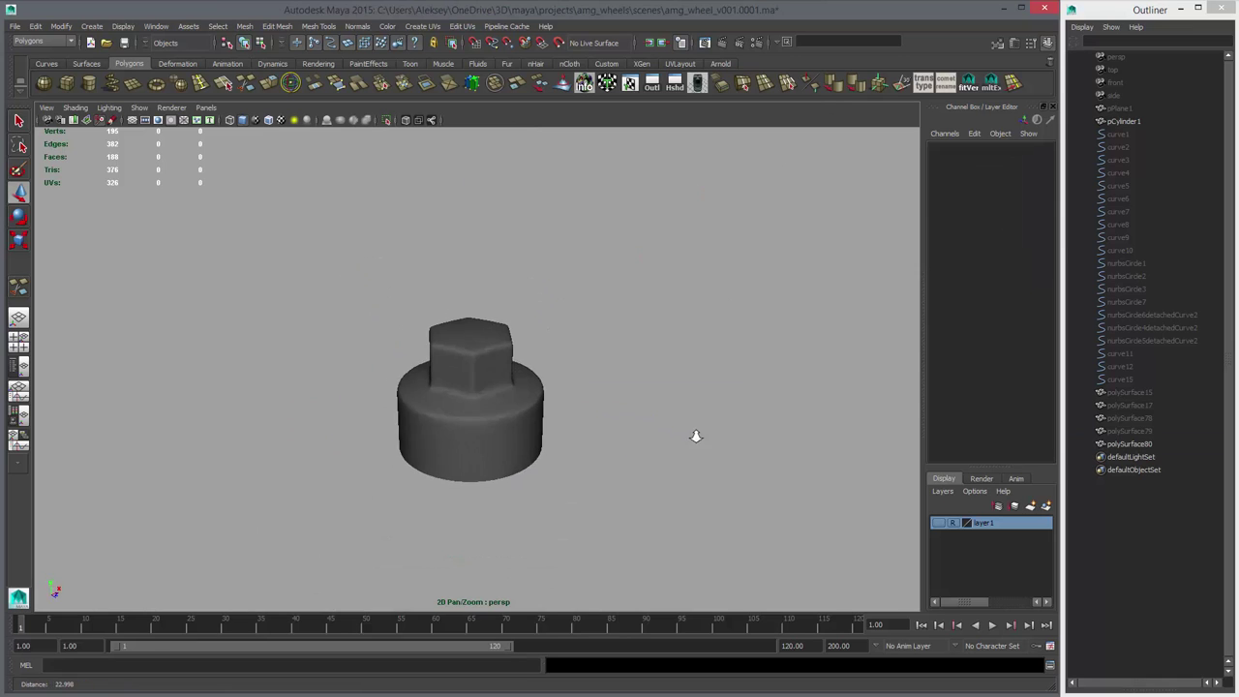
alt+drag(694, 436, 527, 431)
click(492, 426)
key(1)
alt+right_drag(527, 431, 415, 423)
alt+drag(415, 423, 445, 420)
key(3)
alt+right_drag(445, 420, 671, 456)
alt+drag(671, 456, 735, 407)
alt+right_drag(736, 406, 415, 396)
alt+drag(415, 396, 526, 427)
key(1)
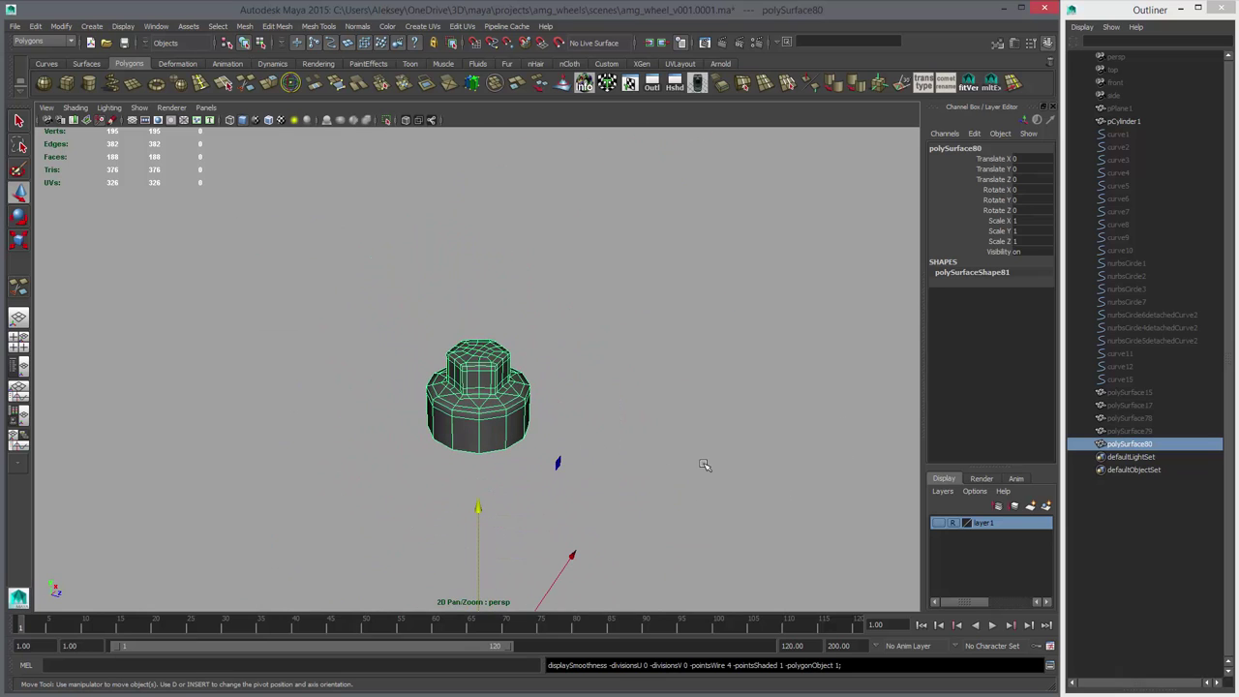
- Centre the pivot of the bolt mesh
alt+right_drag(761, 472, 458, 454)
alt+drag(458, 455, 551, 326)
key(alt+c)
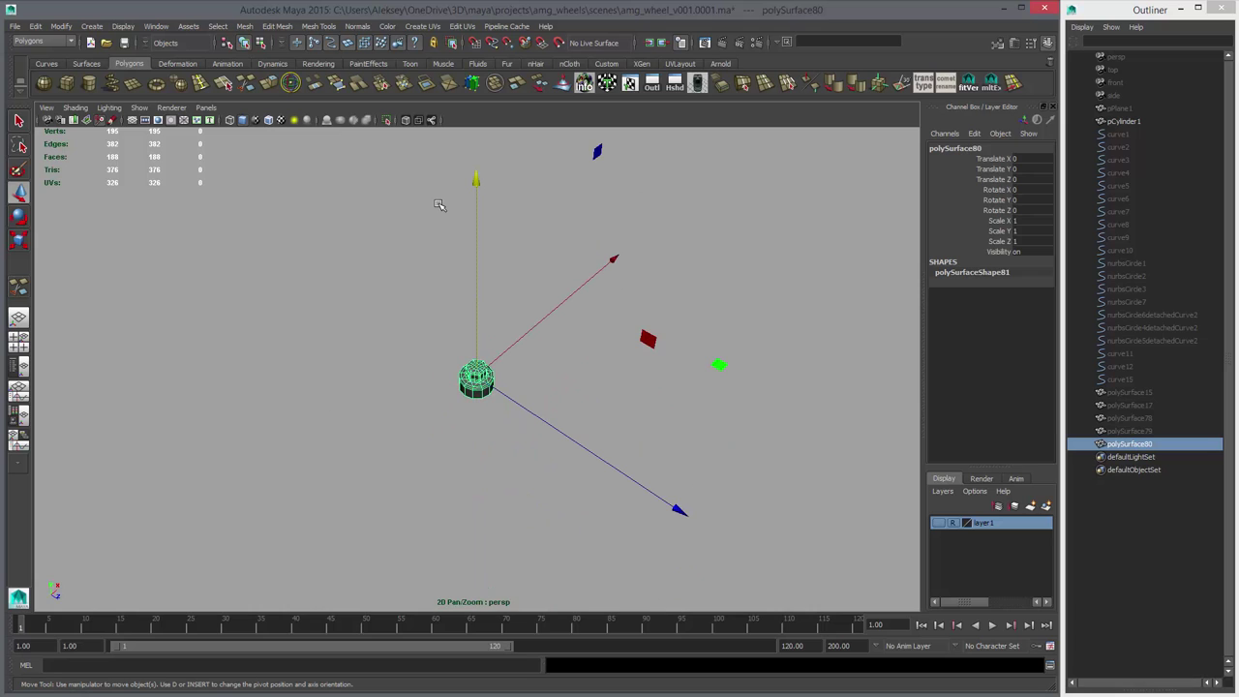
- Unhide the centre cap polySurface79 and the wheel polySurface78
alt+drag(510, 399, 525, 372)
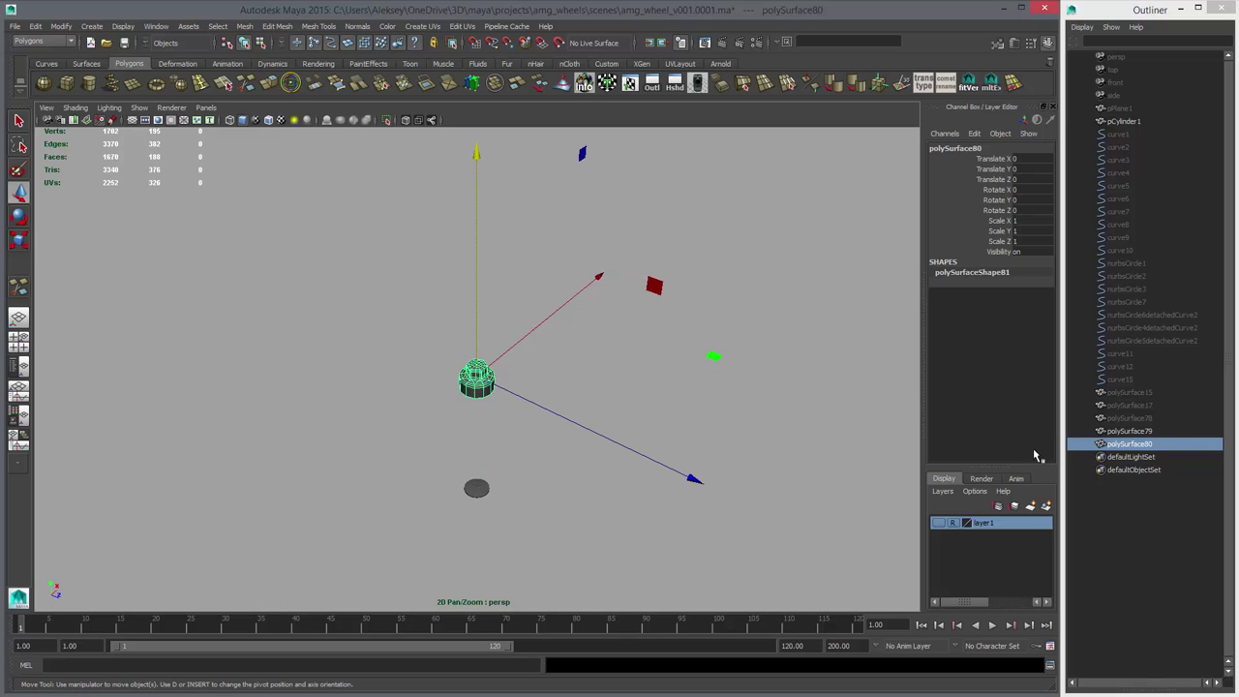
click(1129, 418)
key(shift+h)
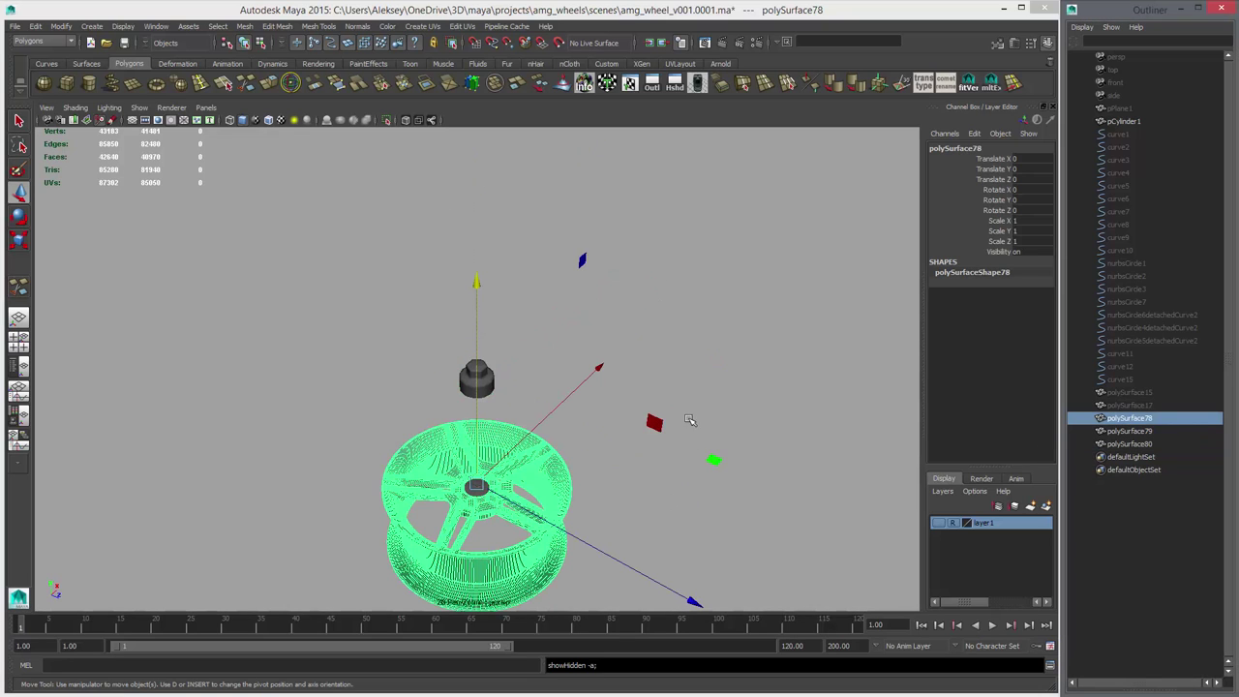
- Scale the bolt down to 0.314 and move it over the bolt hole below the wheel's centre in the top view
click(502, 390)
click(477, 381)
key(space)
key(space)
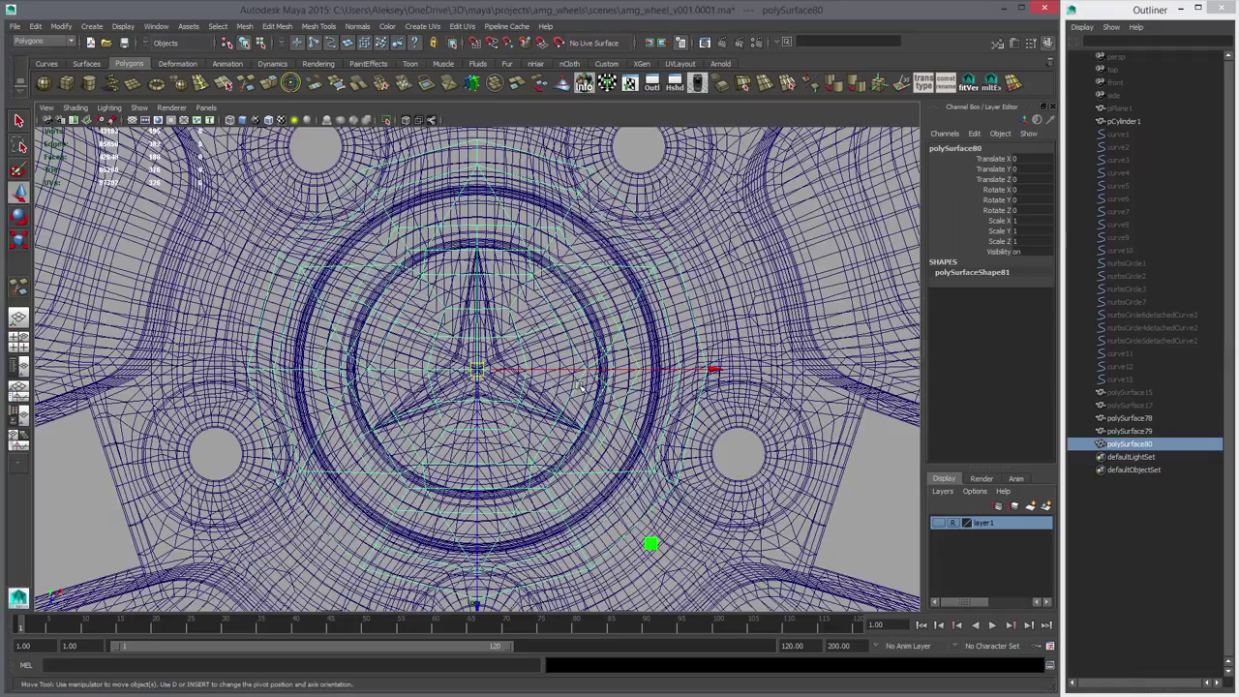
alt+middle_drag(666, 415, 708, 508)
key(r)
middle_drag(708, 508, 611, 498)
key(w)
alt+right_drag(612, 498, 503, 458)
alt+middle_drag(502, 458, 516, 389)
alt+right_drag(516, 389, 942, 541)
alt+middle_drag(541, 301, 417, 639)
key(5)
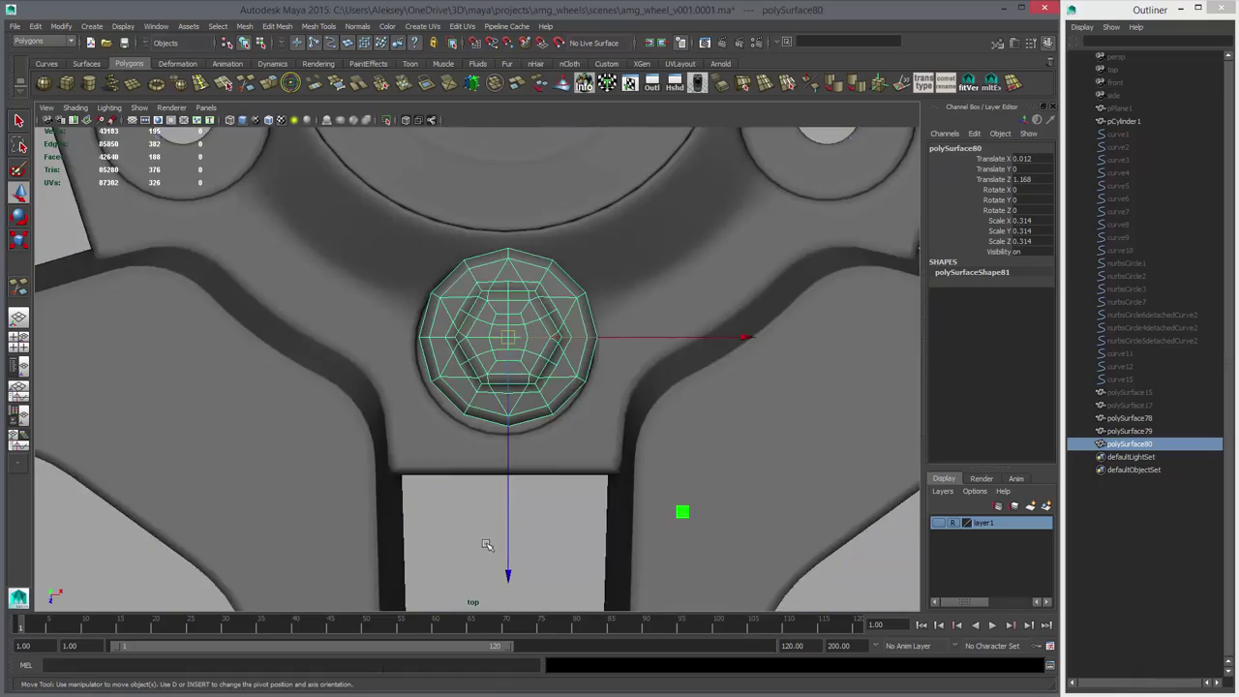
- Move the bolt to X -0.004, Z 1.204 within its hole, scale it to 0.31 and turn on smooth preview
alt+middle_drag(413, 434, 390, 468)
alt+right_drag(390, 467, 645, 474)
middle_drag(644, 474, 658, 500)
key(r)
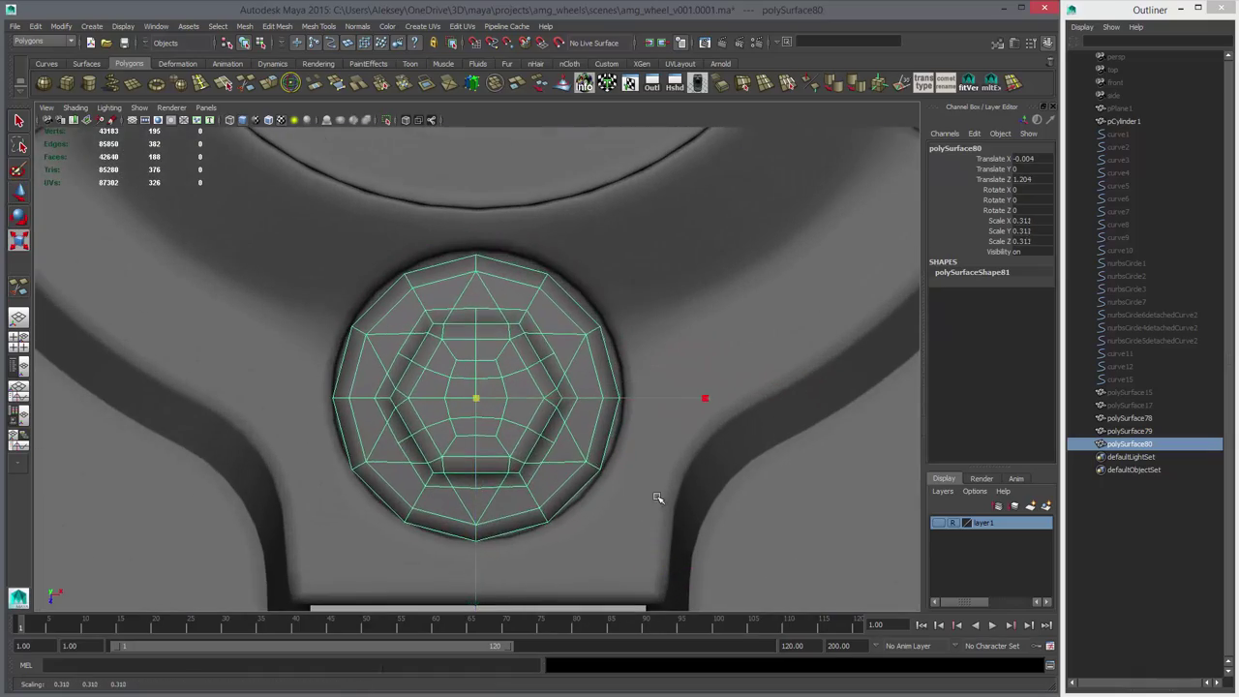
key(3)
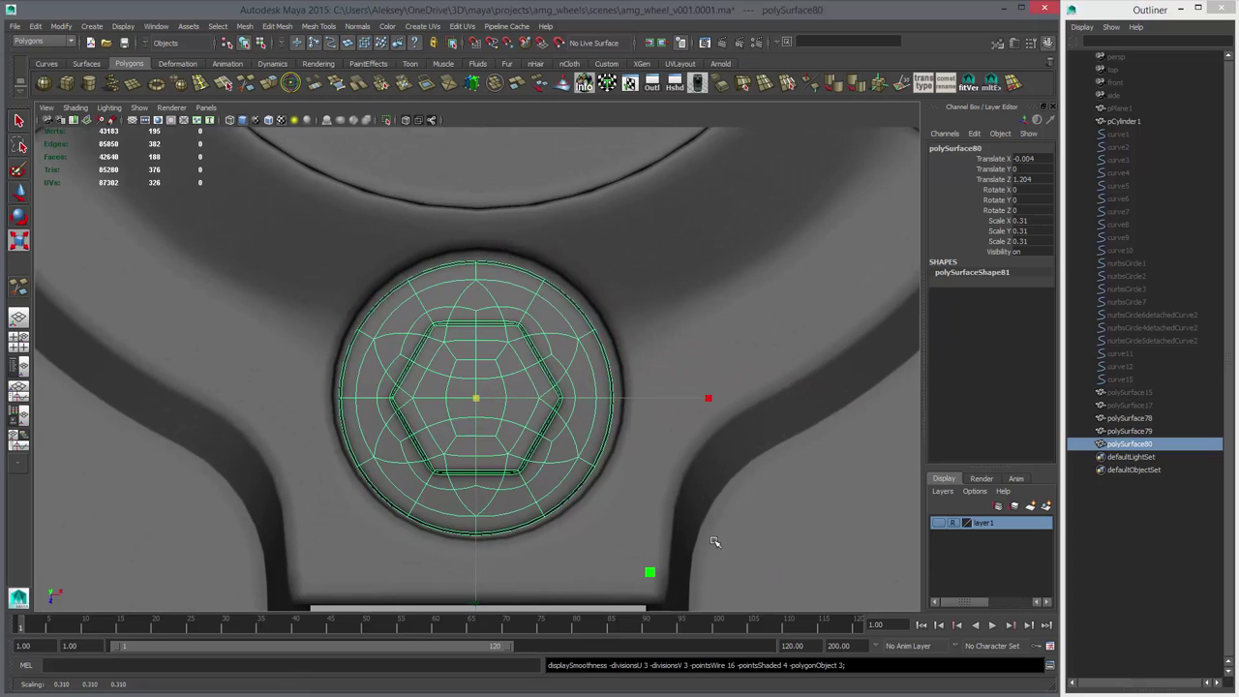
- Align the bolt with the wheel's centre line by moving it to X 0
alt+middle_drag(598, 489, 562, 465)
scroll(562, 466, up, 2)
key(w)
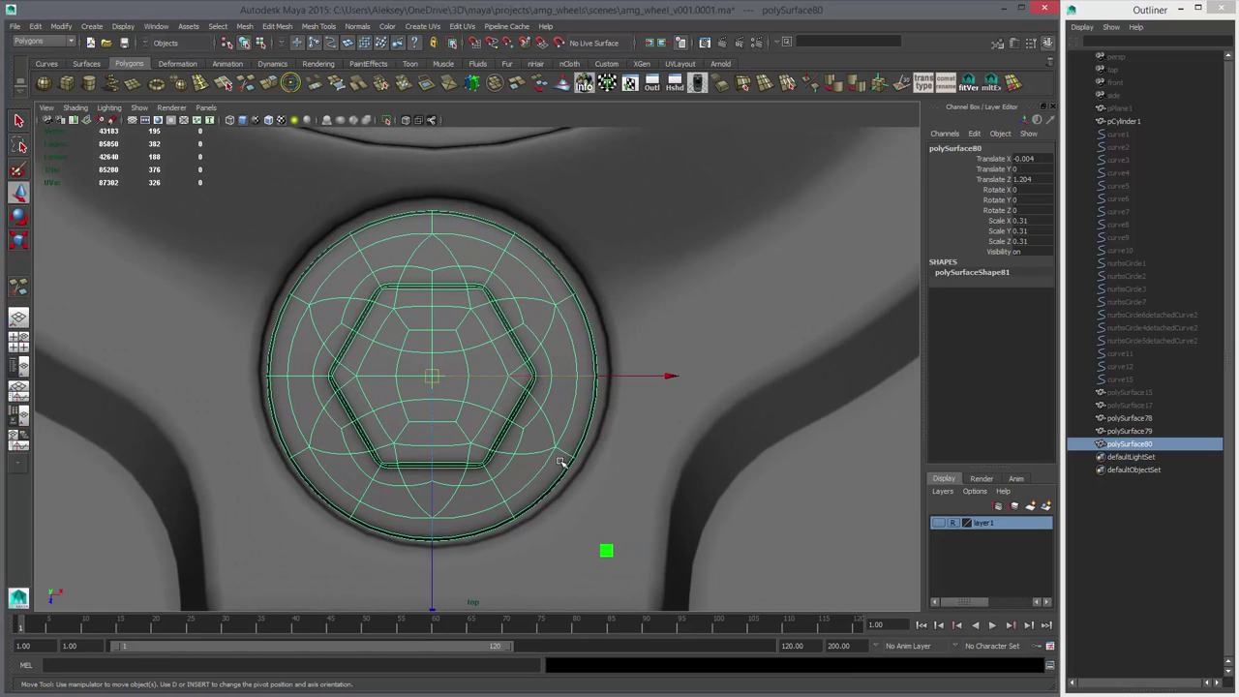
key(r)
key(w)
drag(488, 375, 431, 196)
- Fit the bolt to the hole by moving it to Z 1.196 and scaling it uniformly to 0.306
key(v)
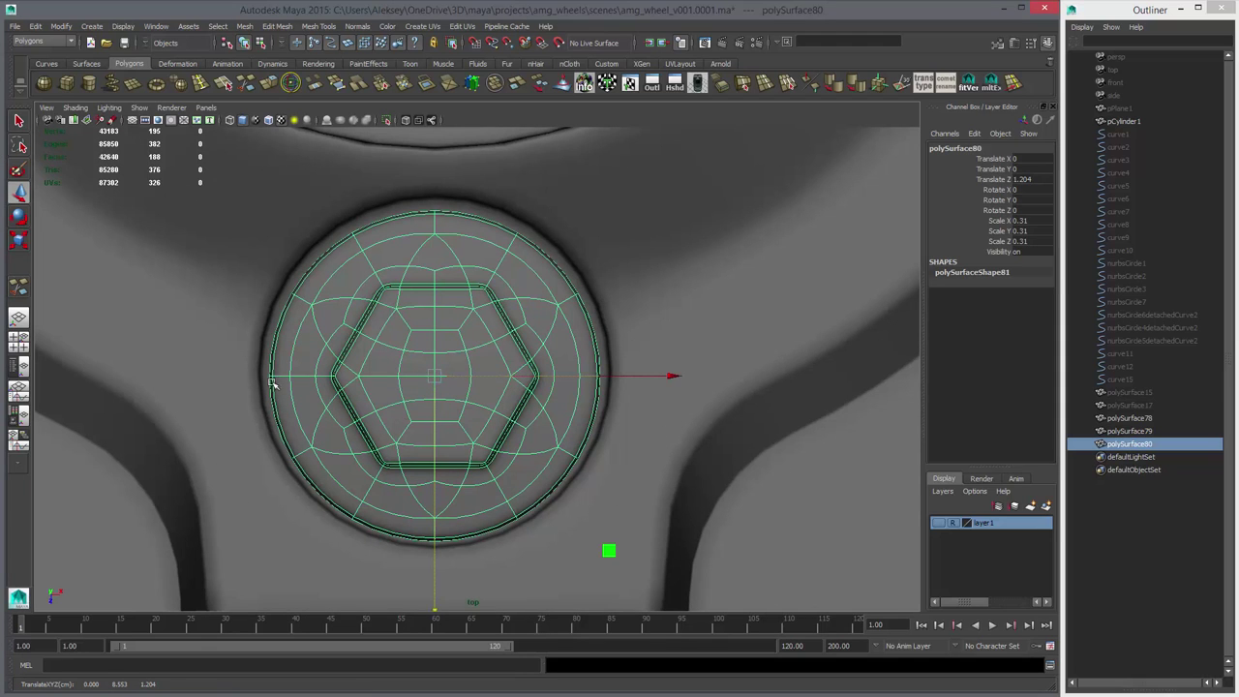
key(v)
middle_drag(271, 383, 270, 377)
key(r)
middle_drag(371, 407, 367, 408)
key(space)
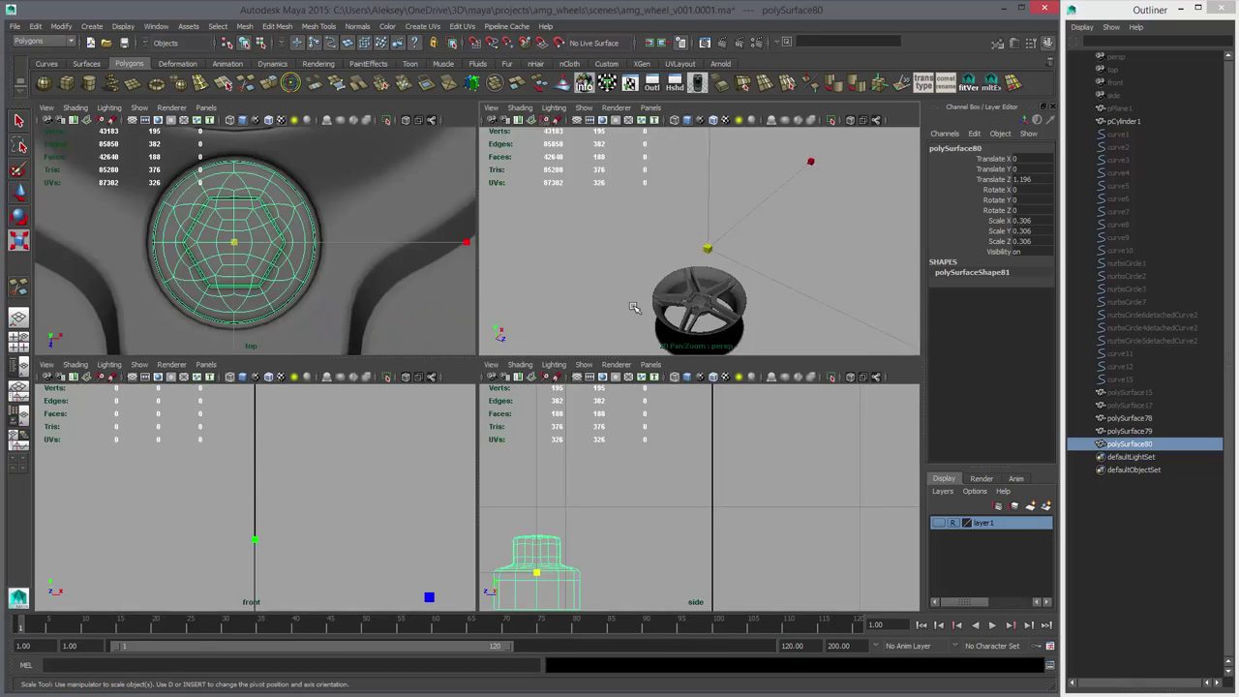
- Lower the bolt along Y in the perspective view towards its bolt hole in the wheel
key(space)
key(f)
alt+drag(575, 398, 666, 282)
key(w)
shift+middle_drag(667, 281, 773, 457)
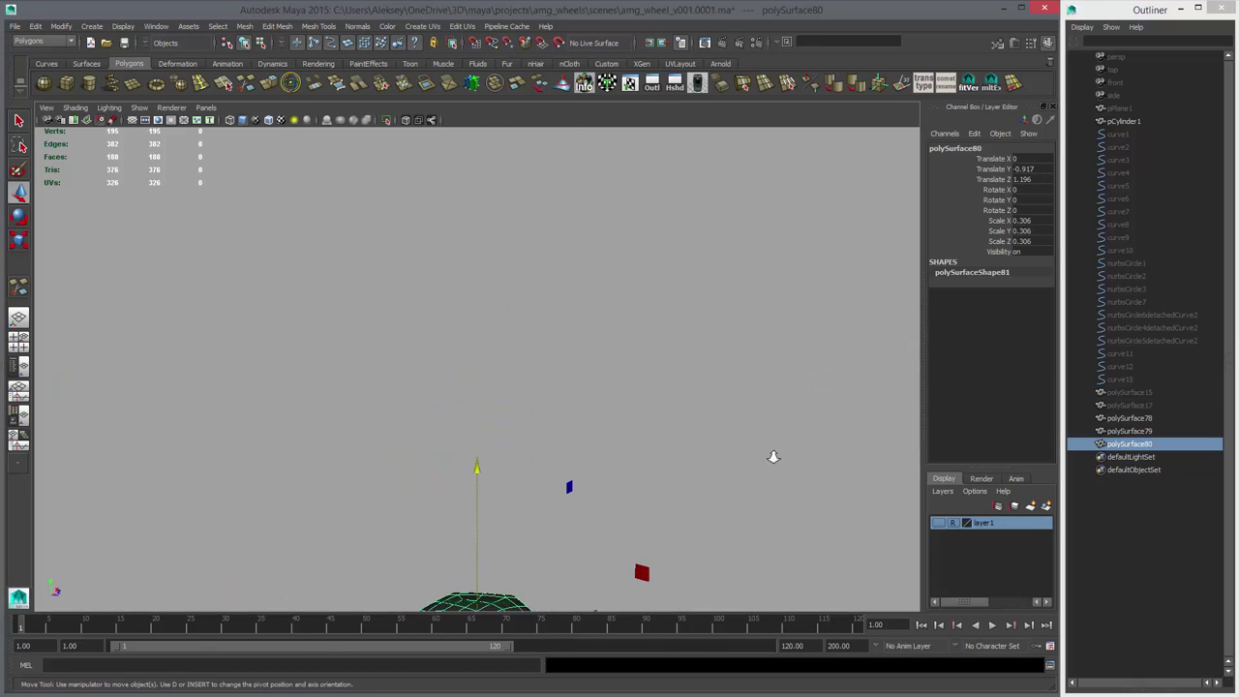
alt+right_drag(773, 456, 610, 416)
alt+middle_drag(610, 416, 744, 545)
alt+right_drag(744, 545, 572, 357)
alt+middle_drag(572, 357, 586, 194)
middle_drag(629, 315, 639, 451)
- Seat the bolt in its hole by adjusting its height to Y -9.503
key(f)
alt+drag(524, 460, 202, 426)
alt+drag(552, 411, 490, 454)
middle_drag(566, 426, 568, 451)
alt+drag(568, 471, 686, 396)
alt+right_drag(686, 396, 803, 480)
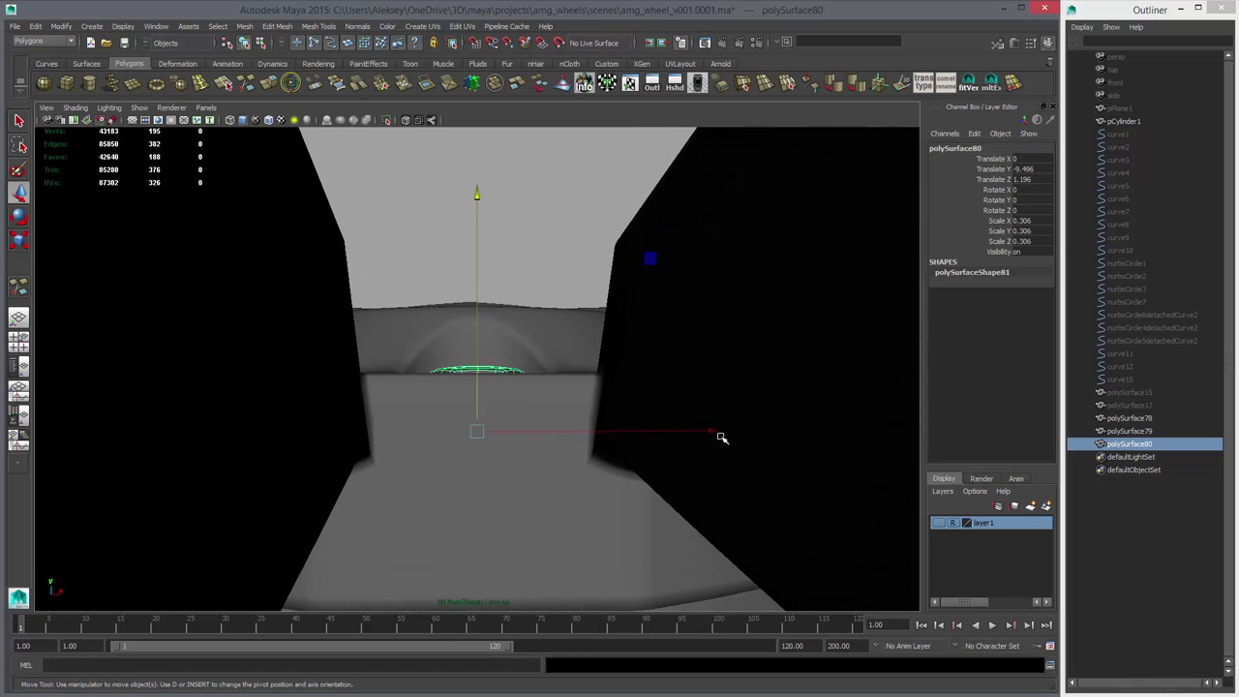
alt+right_drag(721, 440, 484, 431)
alt+drag(484, 431, 456, 470)
- Deselect the bolt and examine how it sits in its hole from several angles
click(455, 470)
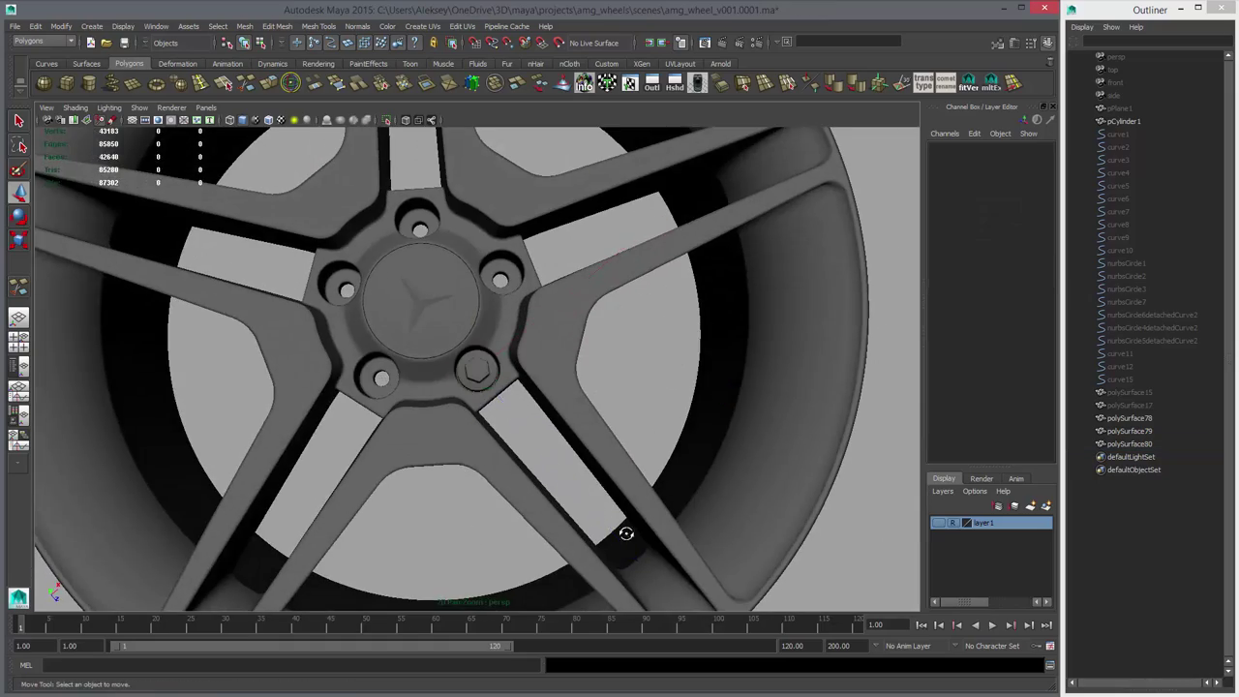
alt+drag(628, 533, 513, 484)
alt+right_drag(513, 484, 375, 456)
alt+drag(375, 456, 251, 406)
alt+right_drag(465, 455, 655, 526)
alt+right_drag(358, 464, 475, 503)
alt+drag(475, 503, 447, 547)
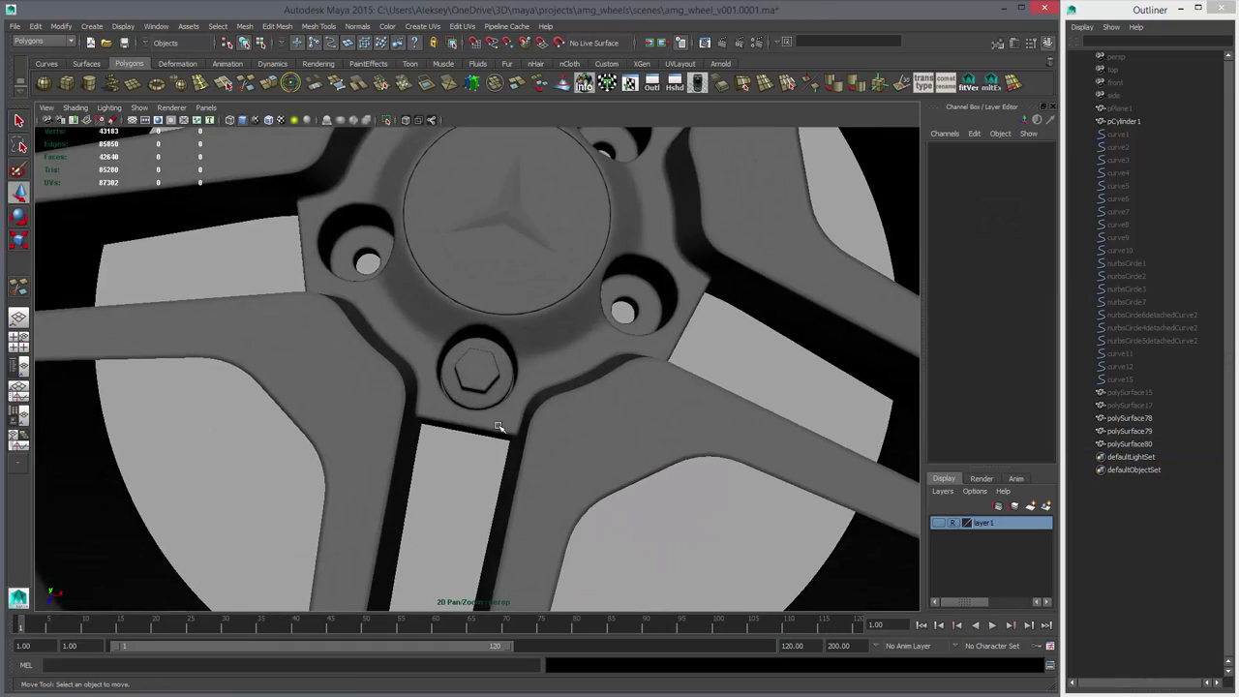
- In the top wireframe view, freeze the bolt's transformations and reset them so its pivot sits at the wheel's centre
click(481, 381)
mouse_move(520, 484)
alt+mouse_down()
mouse_move(519, 422)
mouse_move(525, 484)
alt+mouse_up()
alt+right_drag(524, 484, 428, 360)
key(space)
key(space)
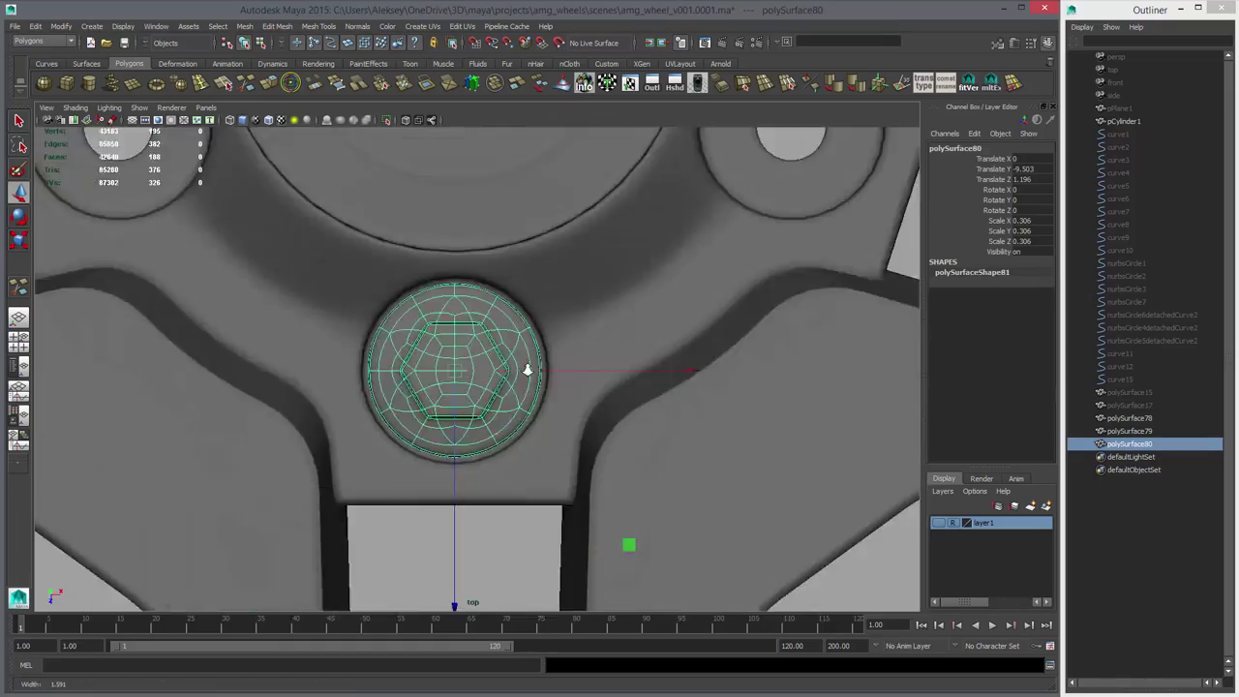
key(a)
mouse_move(527, 370)
alt+right_down()
mouse_move(646, 458)
mouse_move(681, 464)
mouse_move(669, 458)
alt+right_up()
key(4)
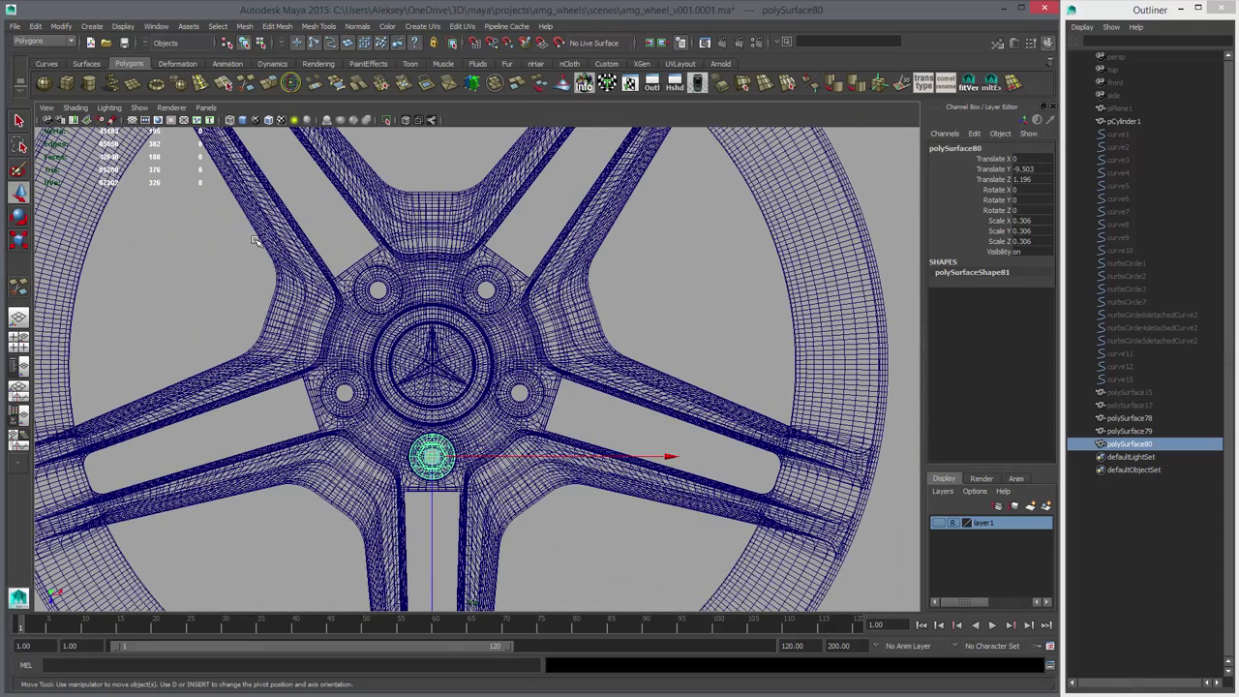
click(64, 27)
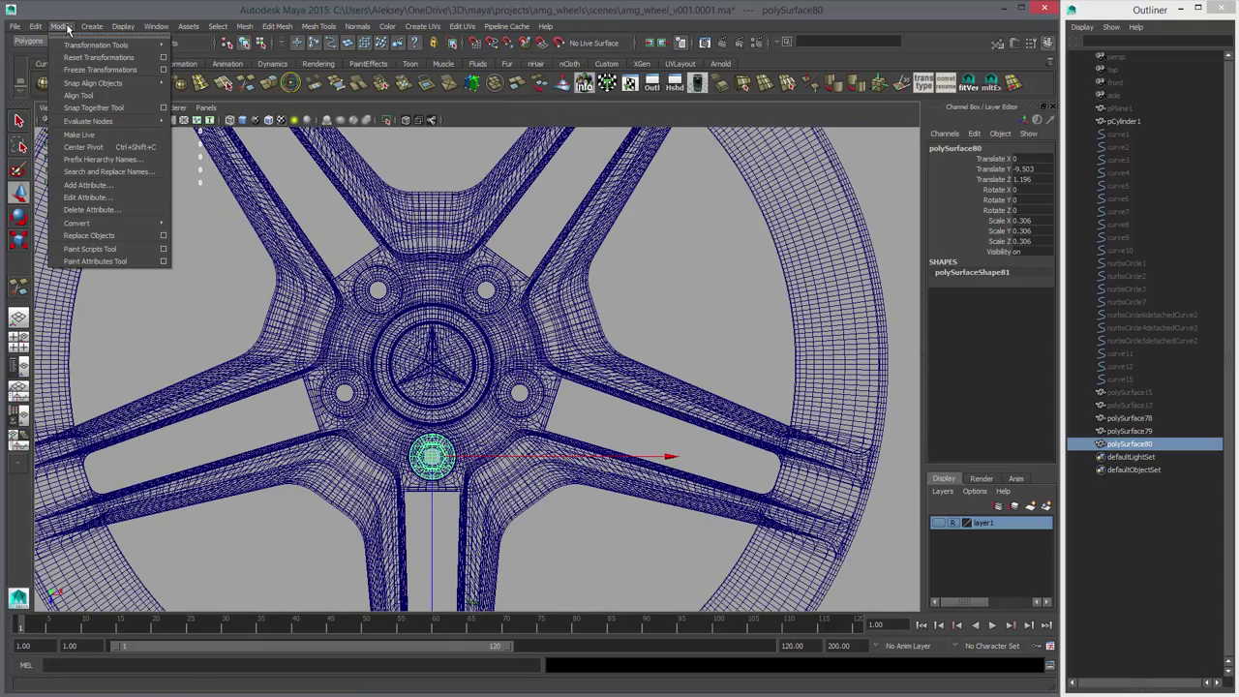
click(87, 70)
click(58, 27)
click(68, 58)
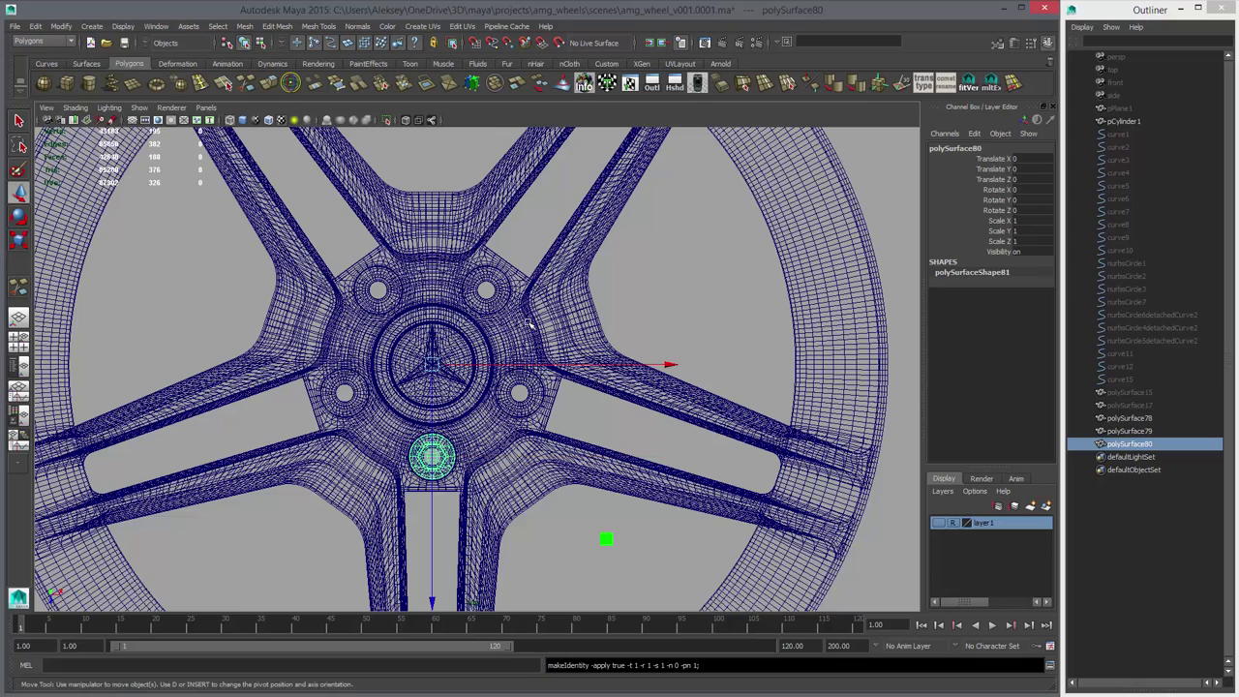
- Duplicate the bolt four times and rotate the copies about Y by multiples of 72 degrees into the remaining holes
alt+middle_drag(611, 335, 590, 353)
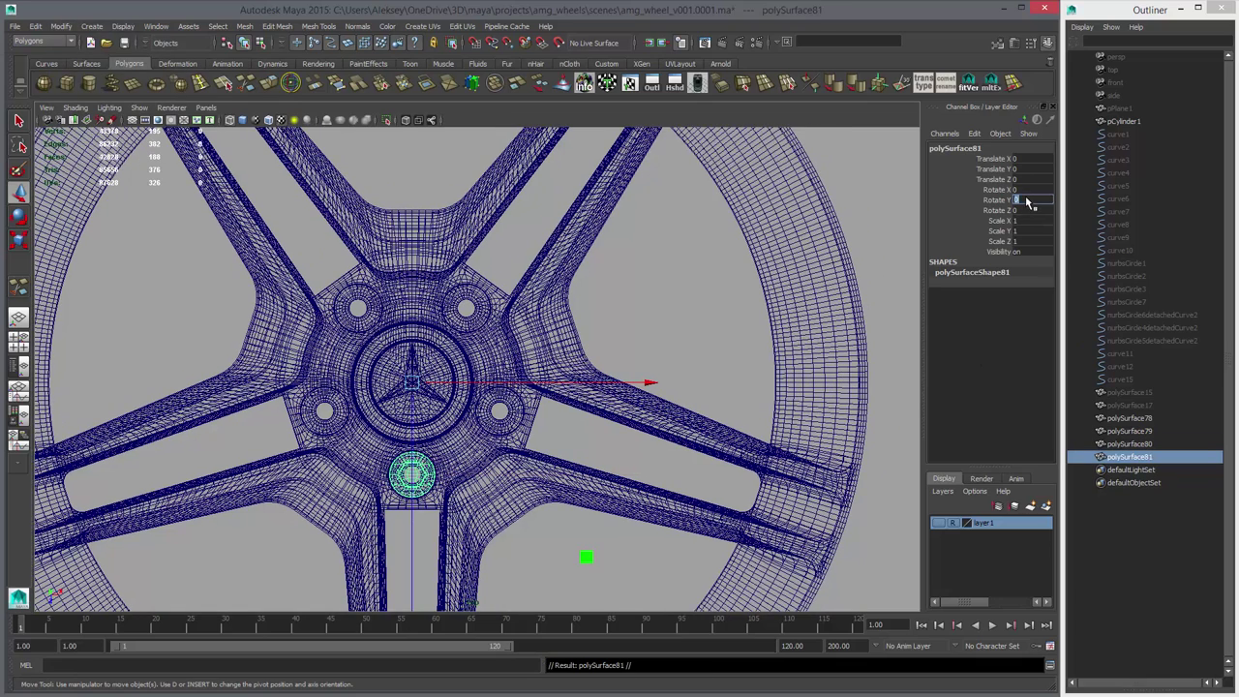
alt+middle_drag(666, 447, 687, 437)
key(space)
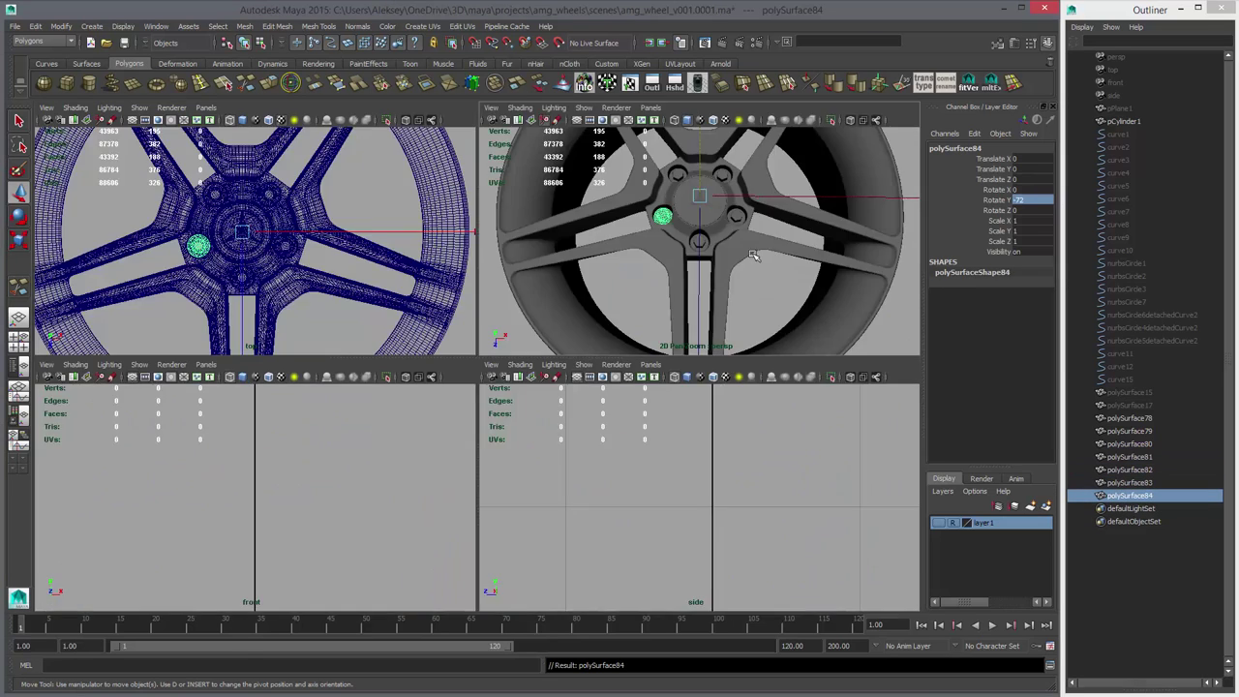
- Select all five bolts in the perspective view and combine them into a single mesh
key(space)
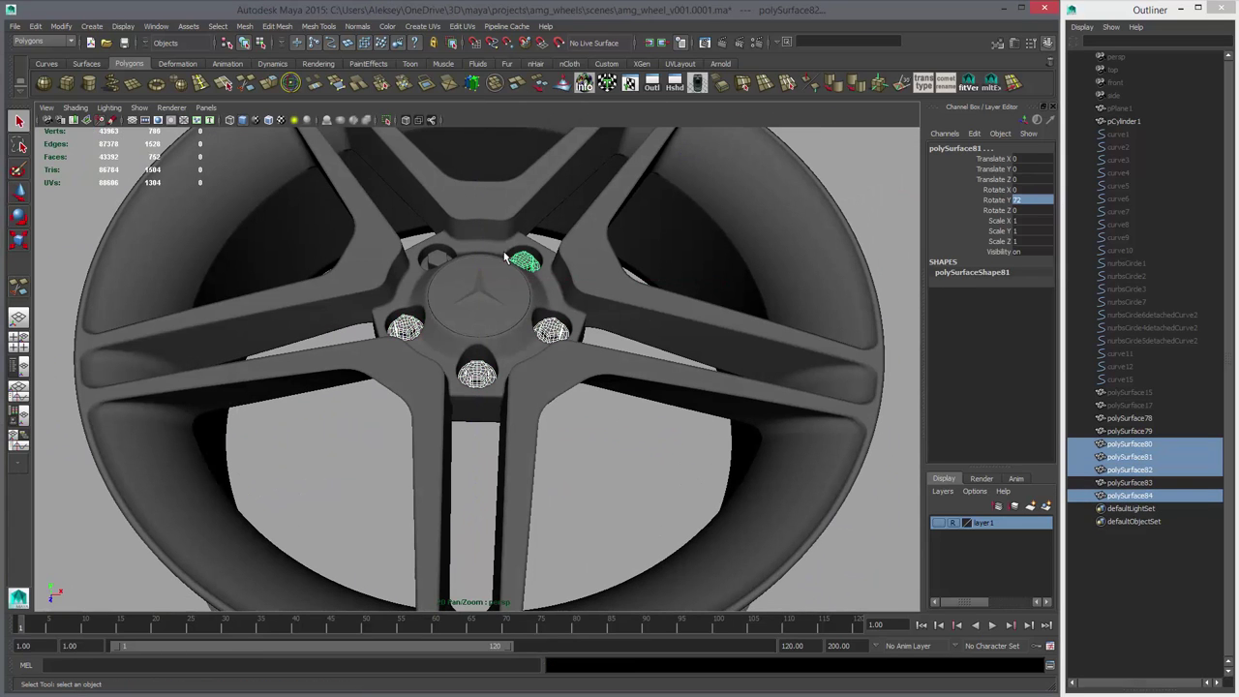
click(470, 82)
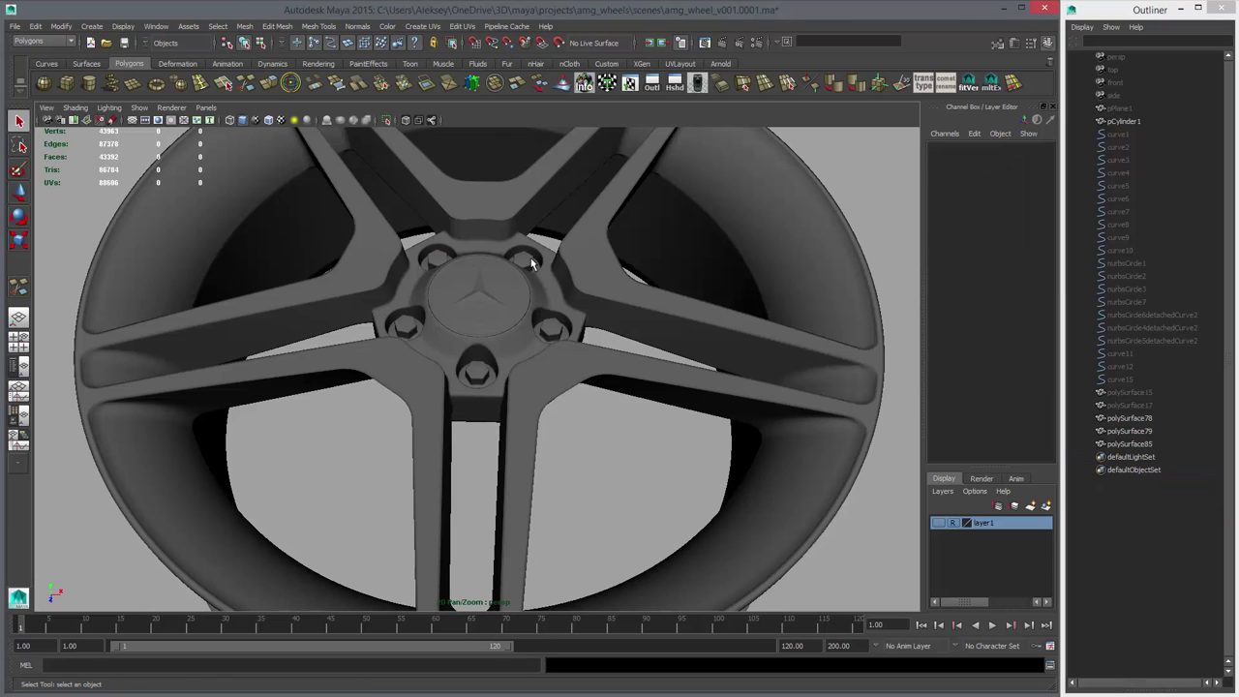
drag(547, 353, 644, 413)
click(677, 434)
- Examine the complete wheel with its five bolts from several angles
alt+right_drag(771, 489, 562, 490)
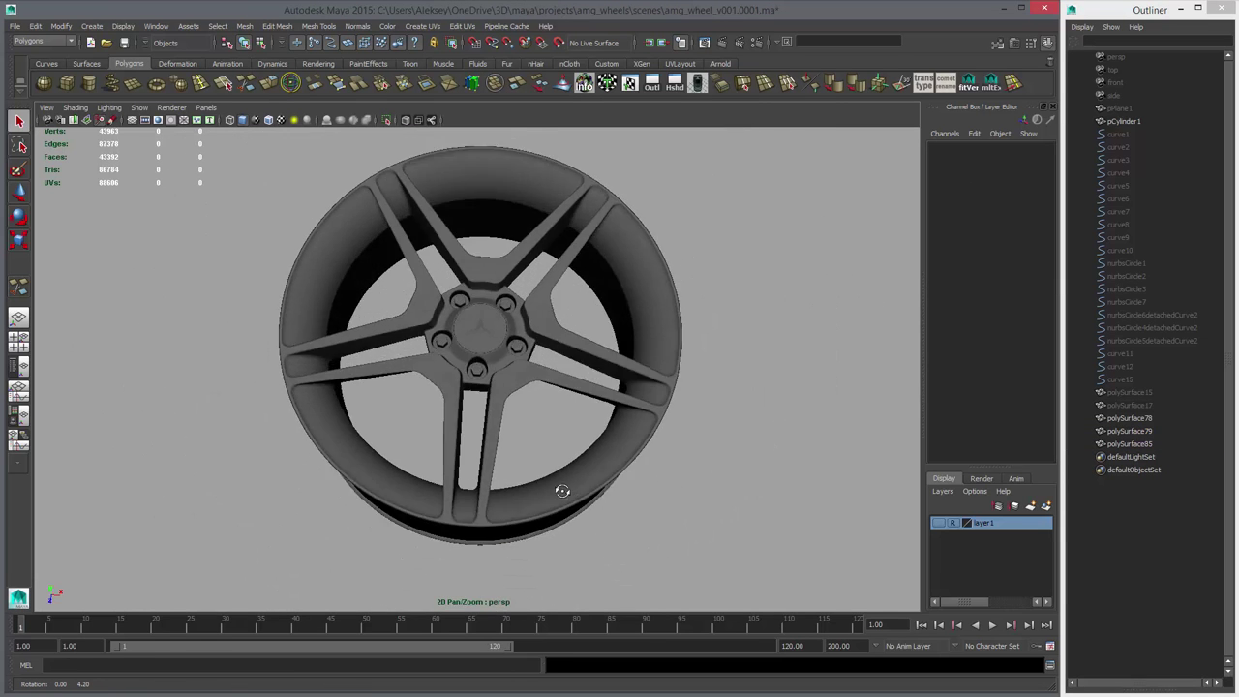
alt+drag(561, 490, 560, 305)
alt+right_drag(560, 305, 475, 300)
alt+drag(475, 300, 727, 429)
alt+middle_drag(727, 429, 741, 373)
alt+right_drag(740, 373, 692, 436)
alt+drag(692, 435, 633, 420)
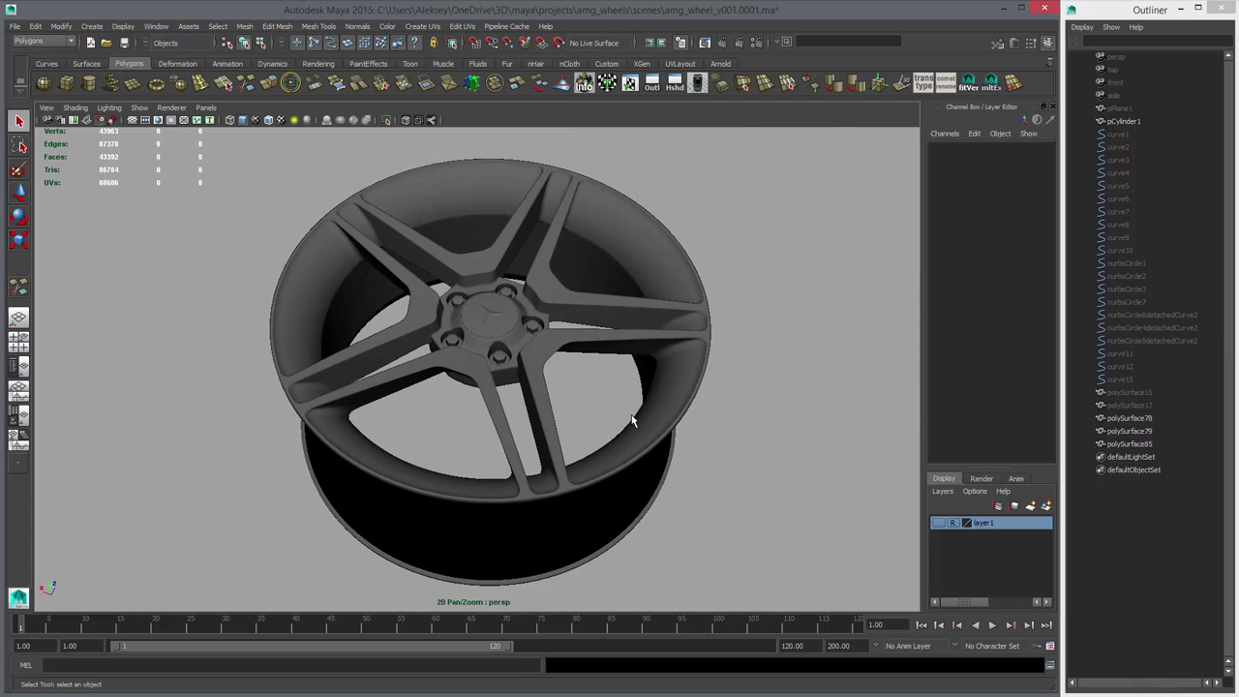
- Select all the wheel meshes and assign a new Blinn material to them
drag(726, 455, 729, 459)
right_drag(783, 282, 802, 533)
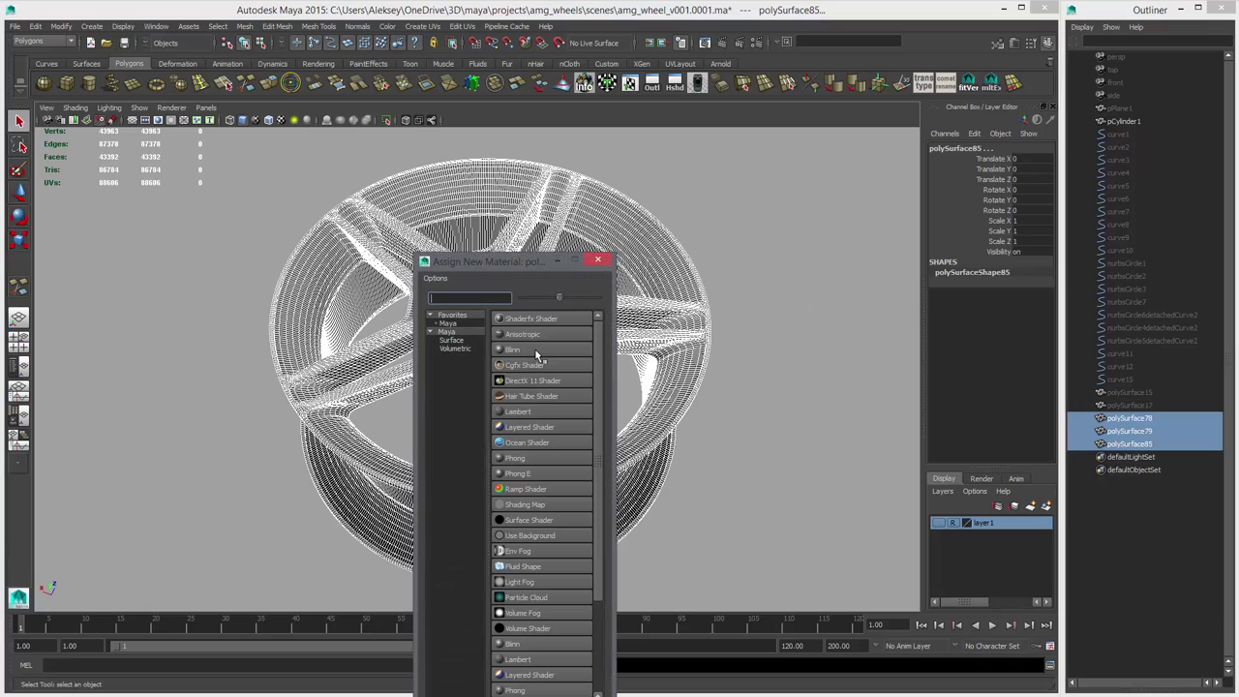
click(537, 354)
alt+drag(662, 347, 658, 362)
alt+middle_drag(658, 362, 573, 372)
click(586, 403)
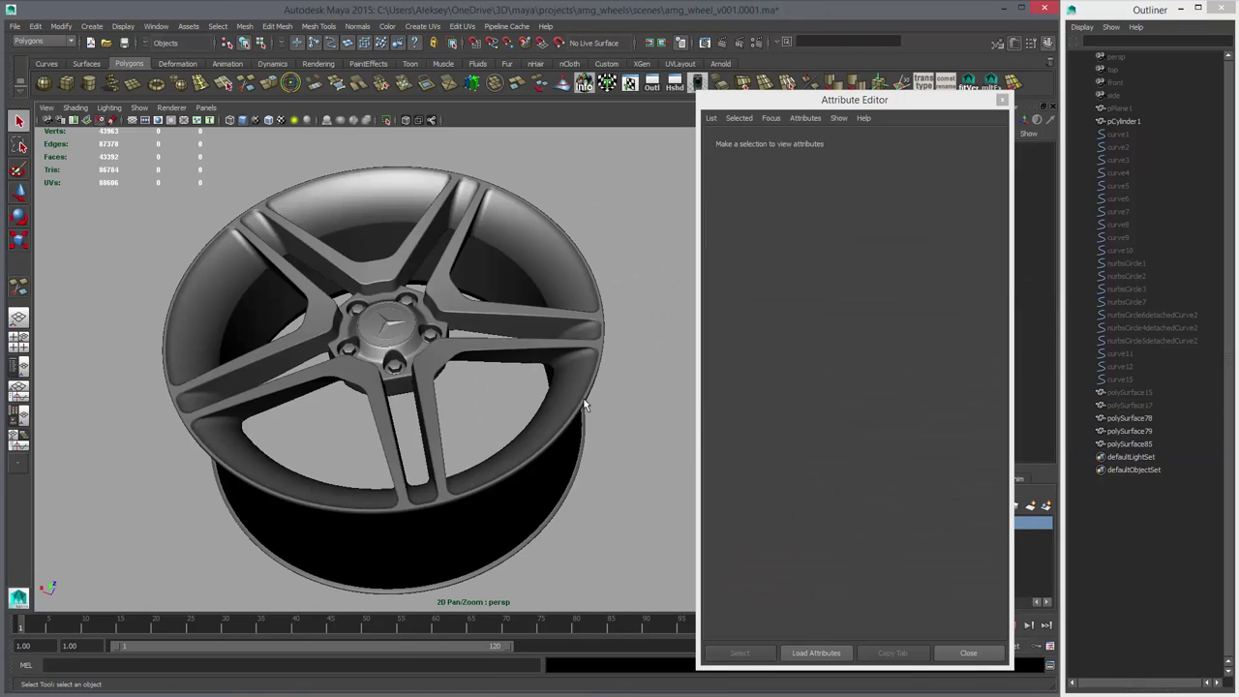
- Reselect the wheel meshes, open the blinn1 attributes in a separate window and close the Attribute Editor
key(ctrl+z)
click(862, 142)
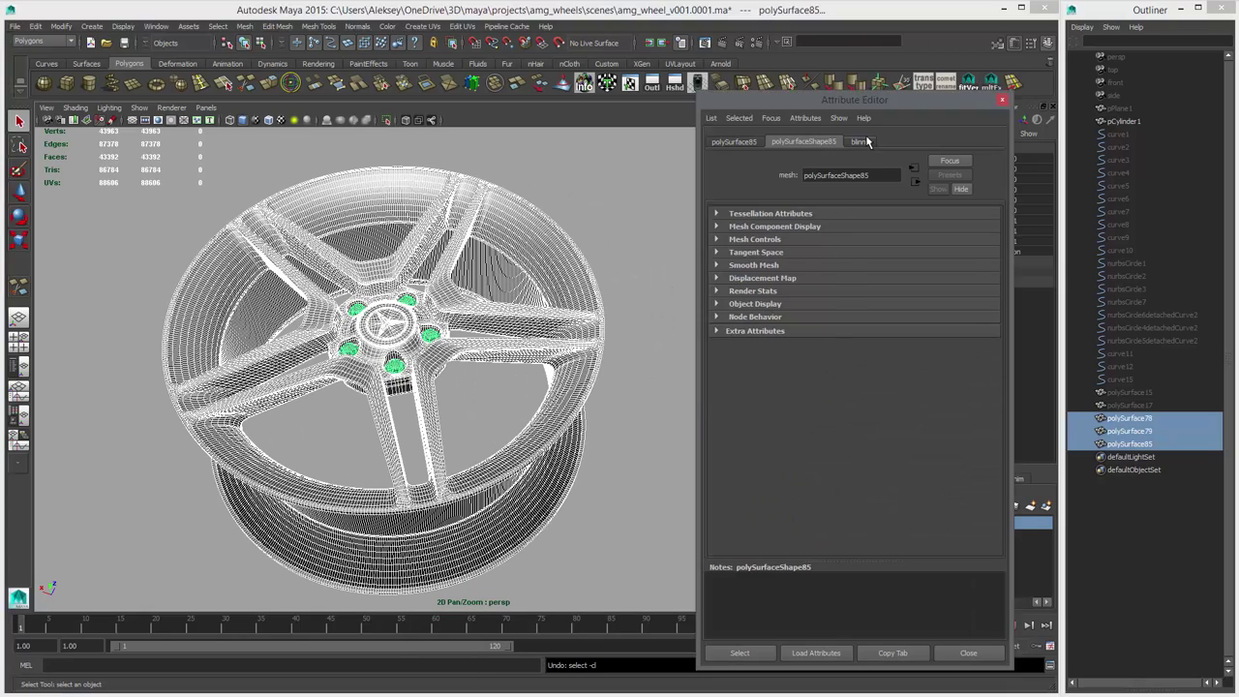
click(886, 657)
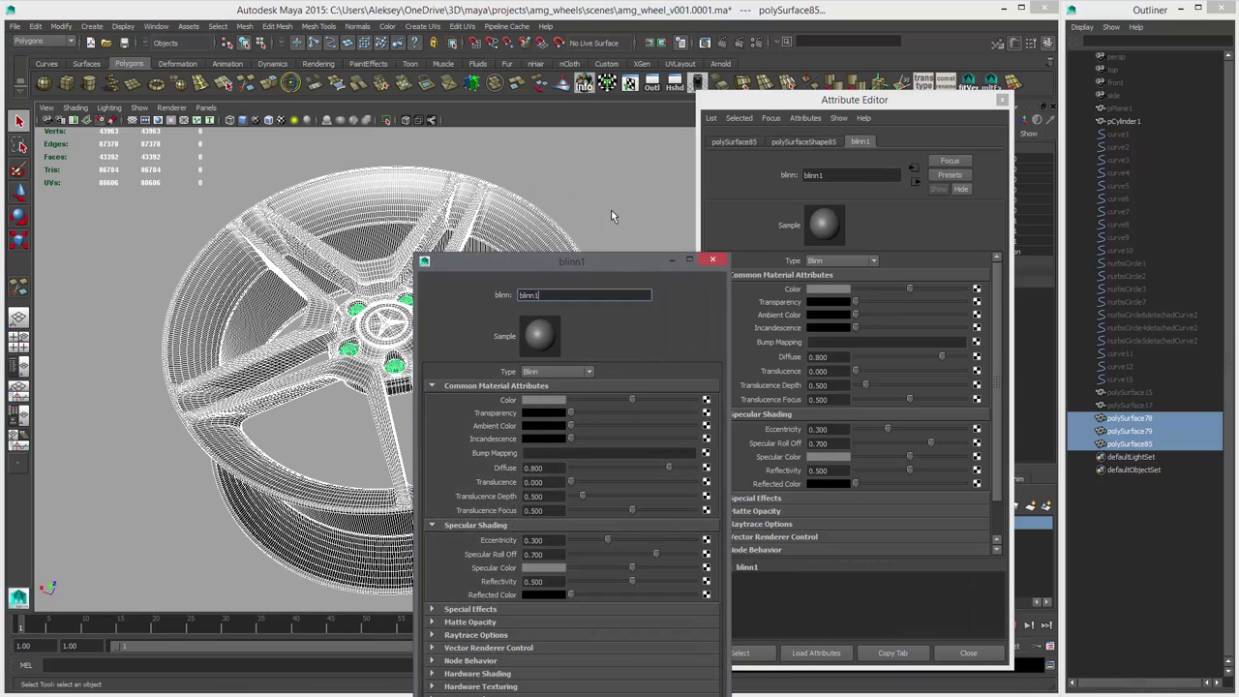
click(613, 215)
drag(606, 264, 948, 158)
click(1004, 102)
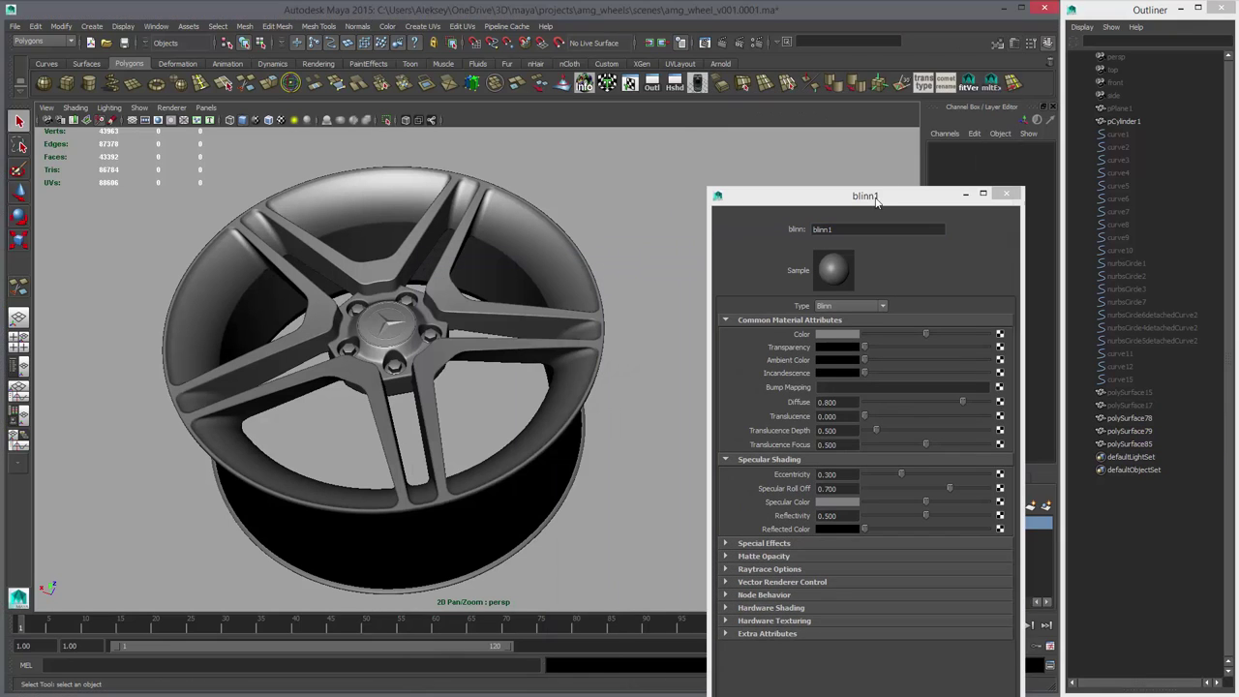
- Set the Blinn material's eccentricity to 0.111, make its specular colour white and lighten its base colour slightly
drag(873, 194, 880, 41)
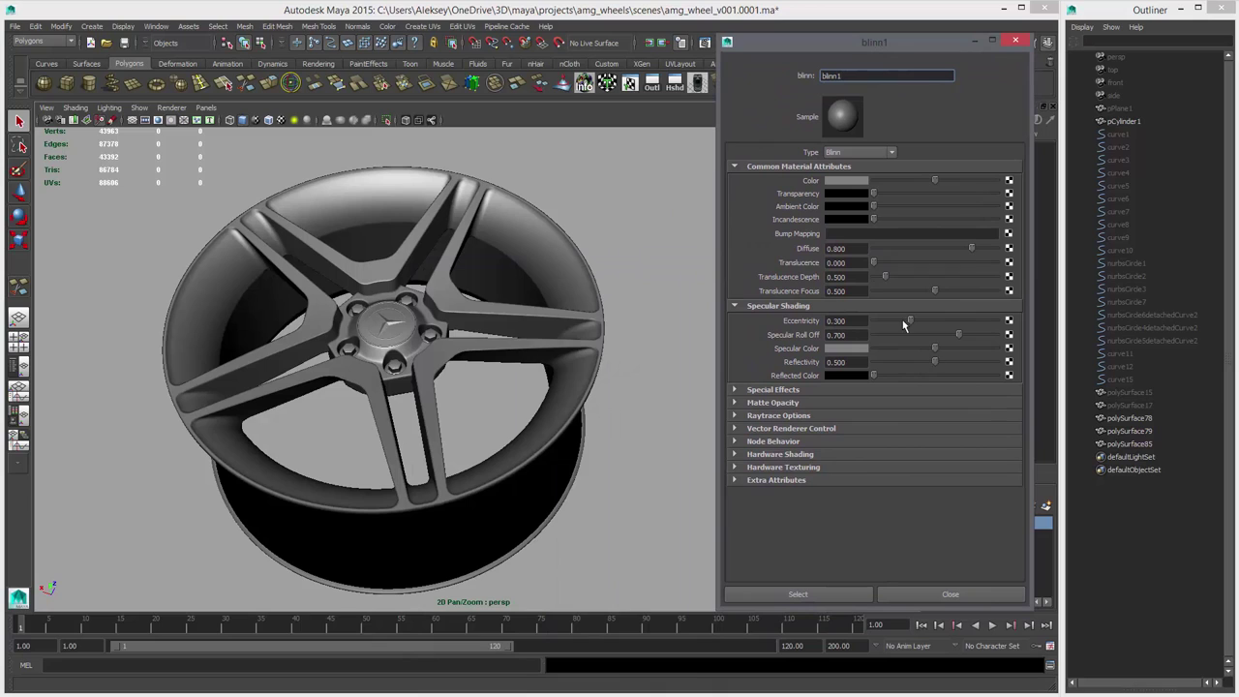
drag(910, 320, 889, 320)
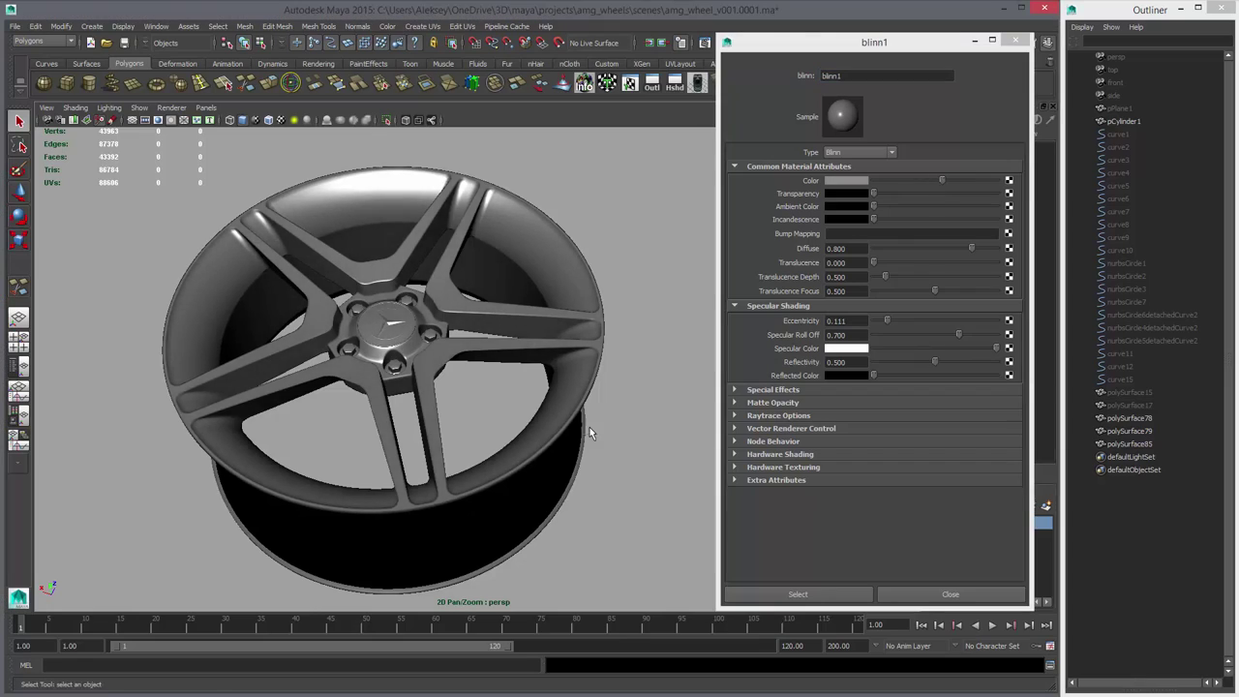
- Examine the highlights of the Blinn material on the wheel from several angles and distances
alt+drag(590, 426, 616, 497)
scroll(637, 505, up, 5)
alt+drag(535, 356, 583, 418)
scroll(584, 417, down, 3)
alt+drag(498, 416, 572, 465)
scroll(487, 418, down, 2)
scroll(517, 440, up, 2)
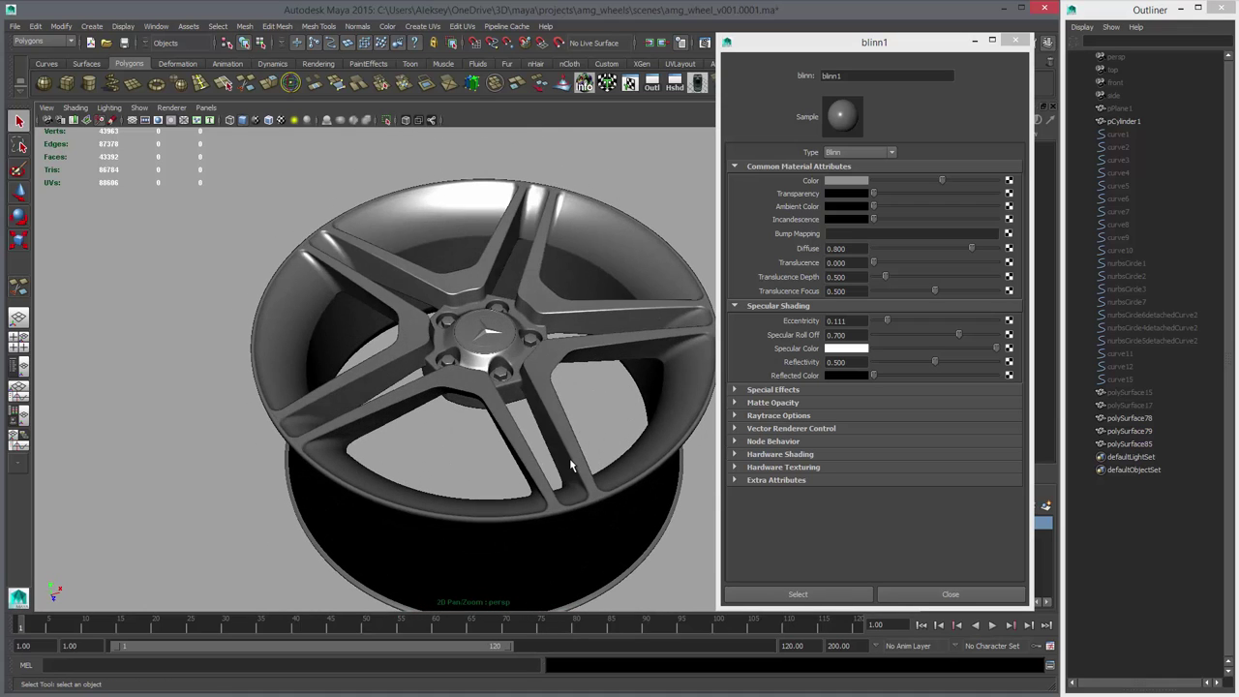
mouse_move(572, 465)
alt+right_down()
mouse_move(492, 340)
mouse_move(565, 469)
alt+right_up()
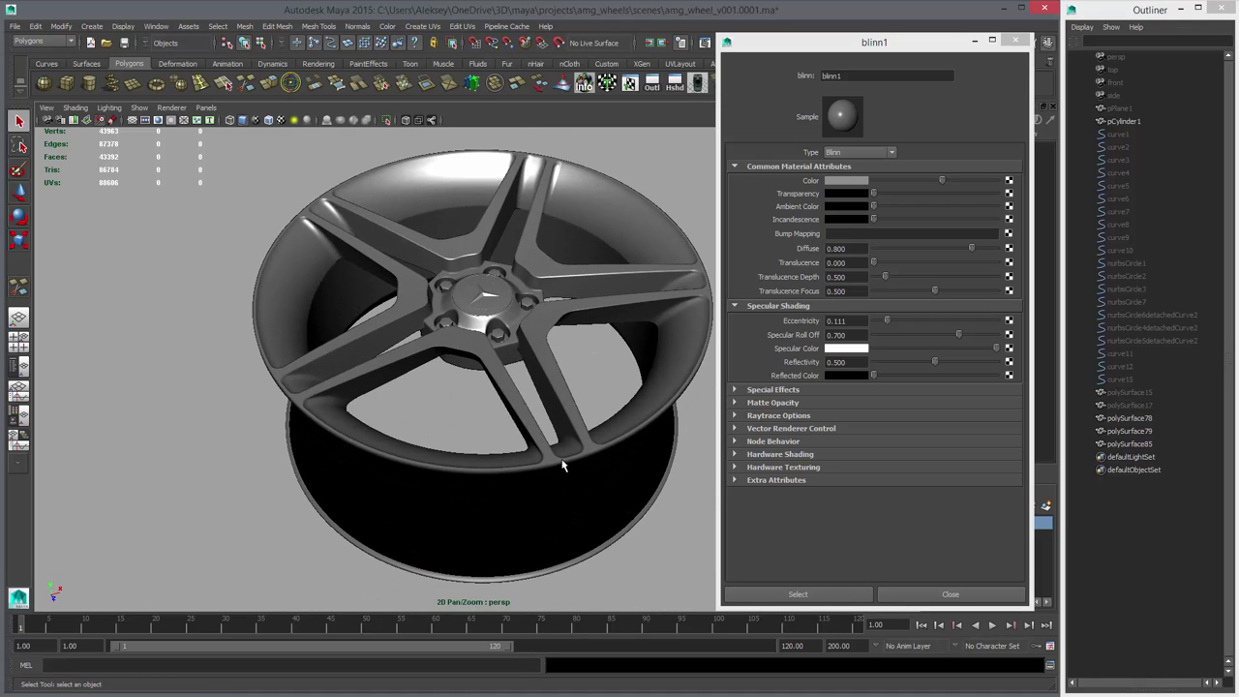
alt+drag(621, 448, 484, 339)
alt+right_drag(483, 338, 534, 440)
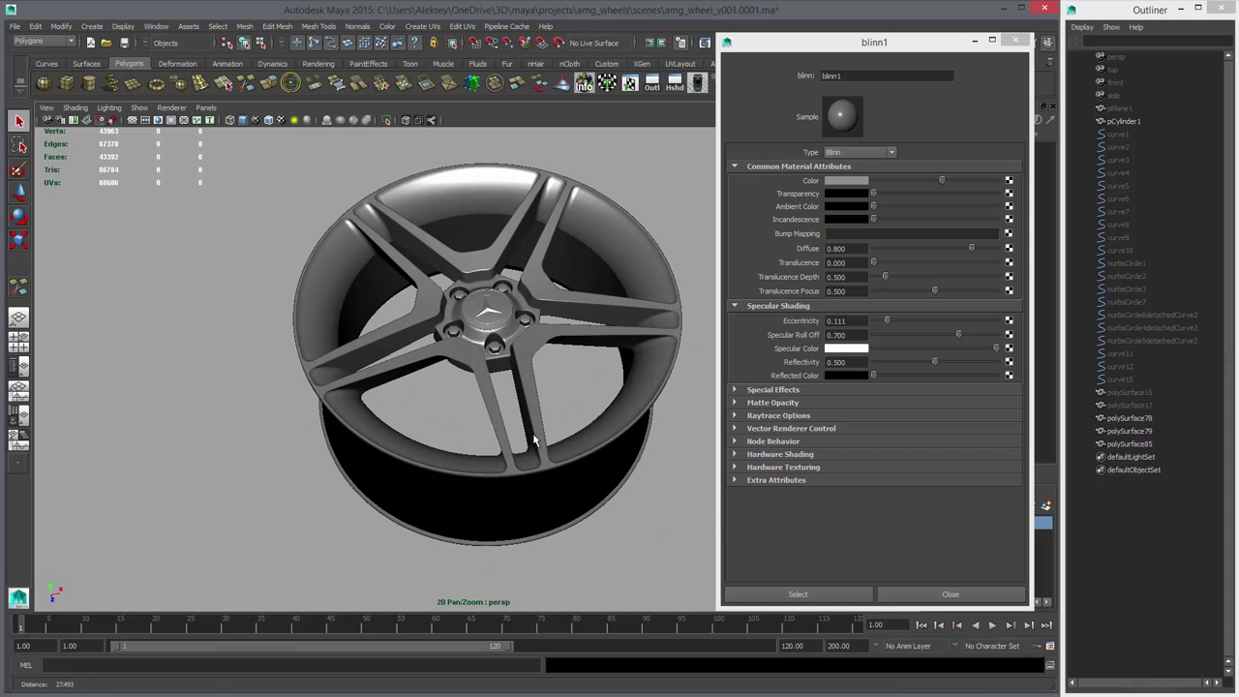